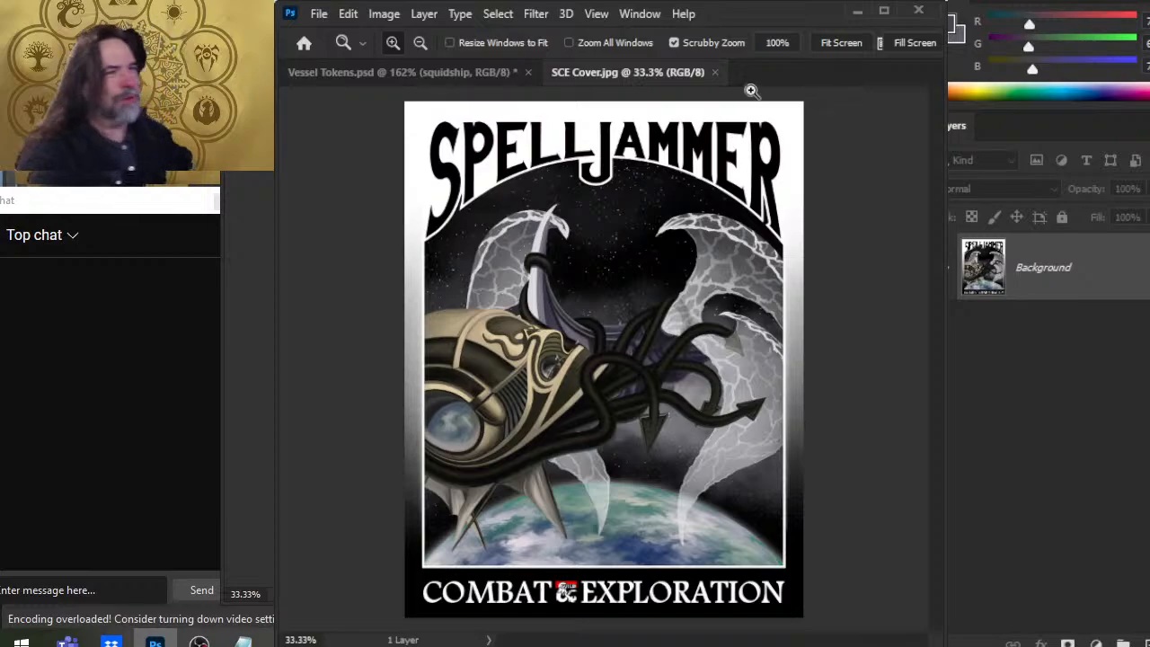
pyautogui.hotkey('alt', 'Tab')
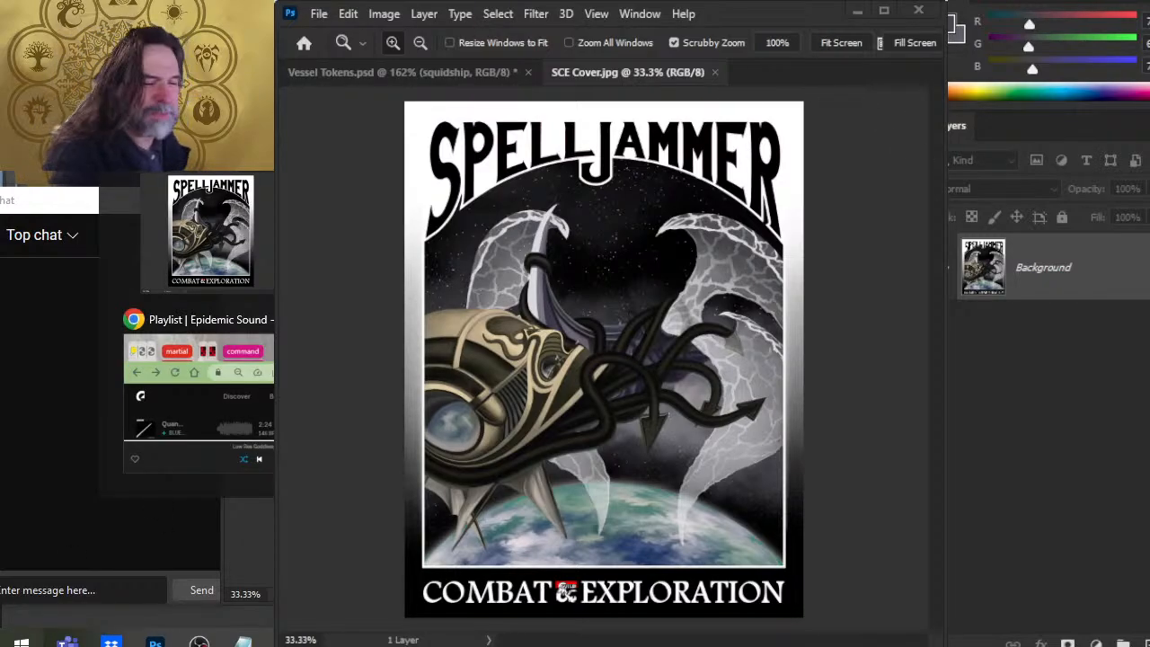
pyautogui.hotkey('alt', 'Tab')
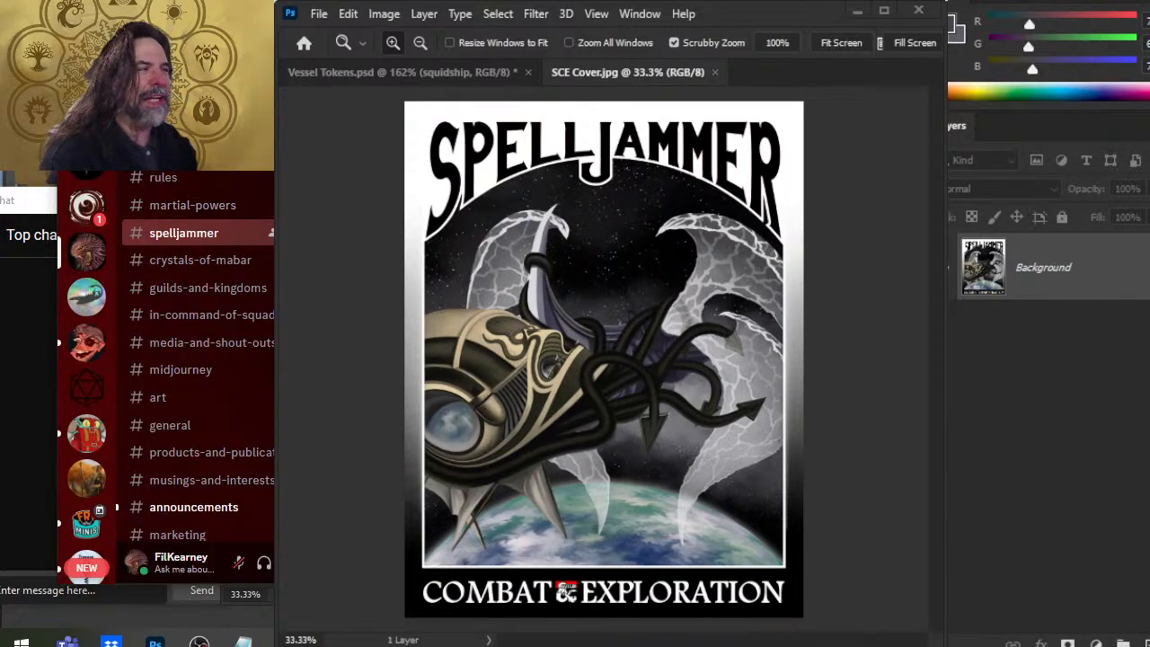
pyautogui.moveTo(431, 89); pyautogui.dragTo(636, 90)
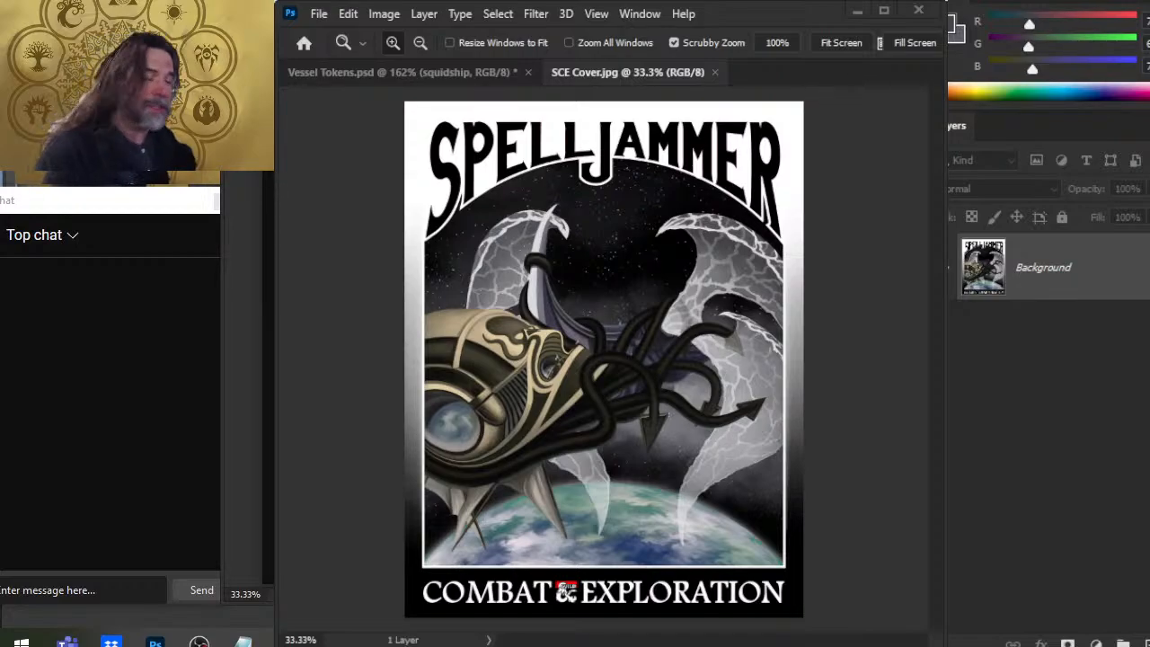
# Step: Switch to the YouTube page of the Ship Tokens 19 live stream and like the video
pyautogui.hotkey('alt', 'Tab')
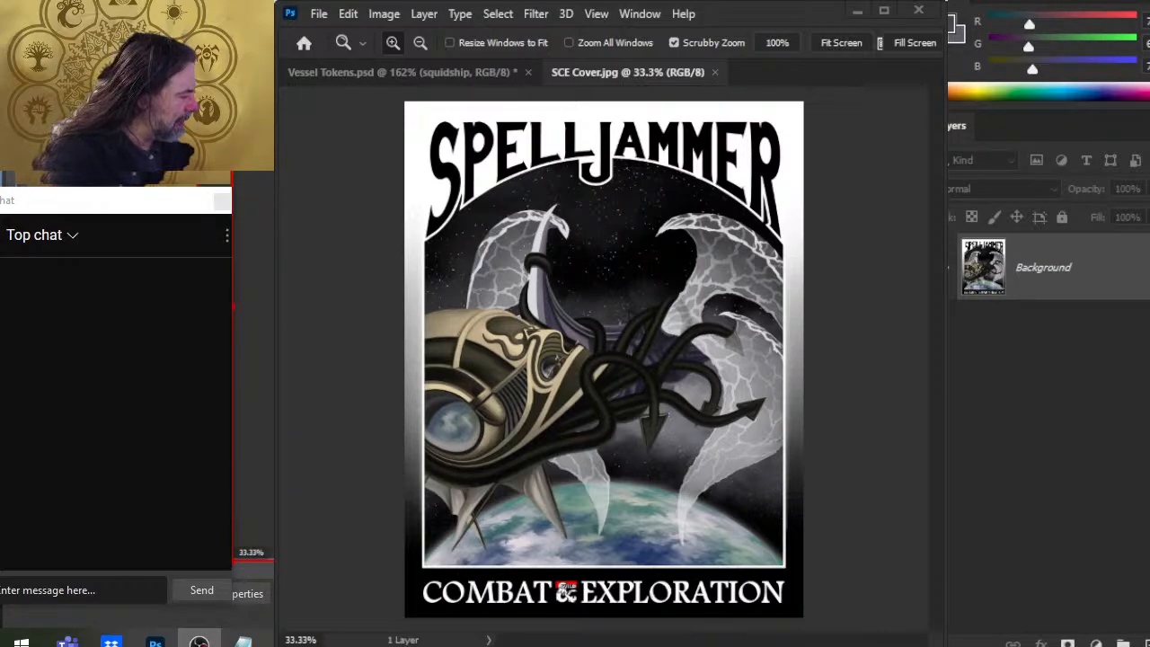
pyautogui.hotkey('alt', 'Tab')
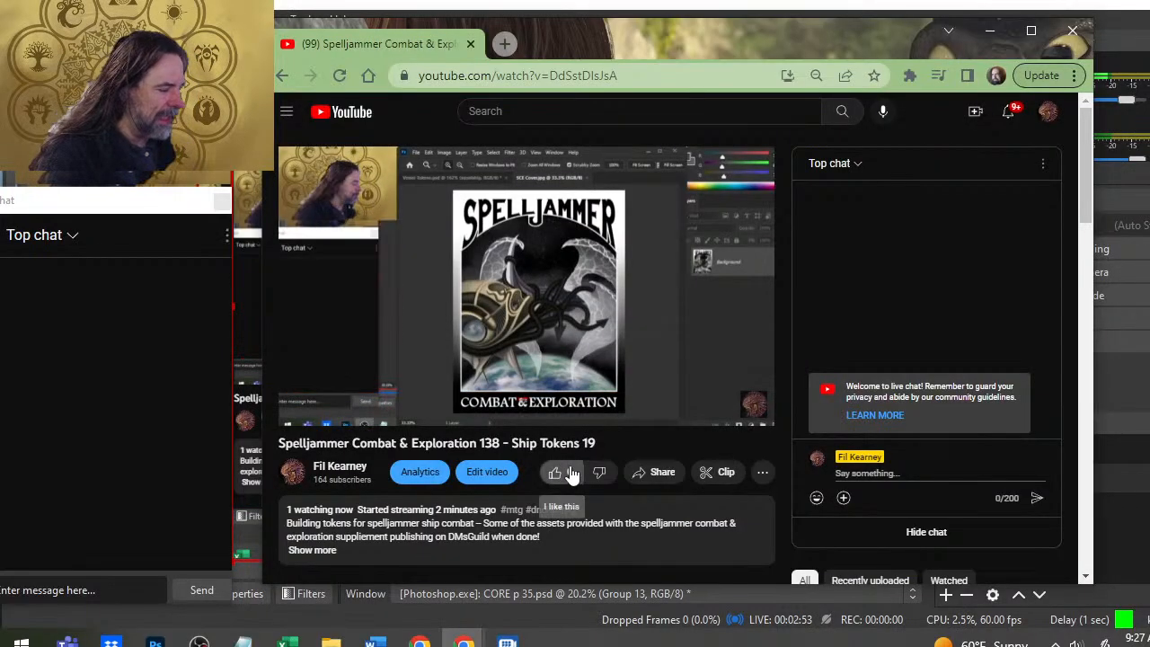
pyautogui.click(572, 473)
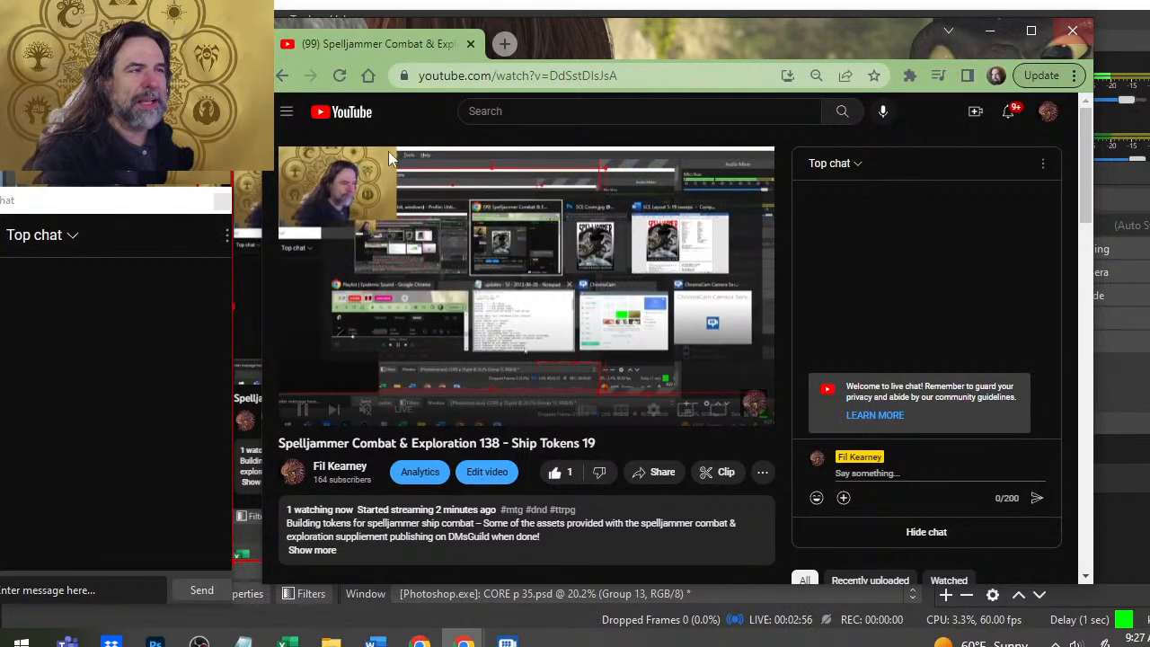
# Step: Switch to the SCE Layout 5-19 sweeps document in Word
pyautogui.hotkey('alt', 'Tab')
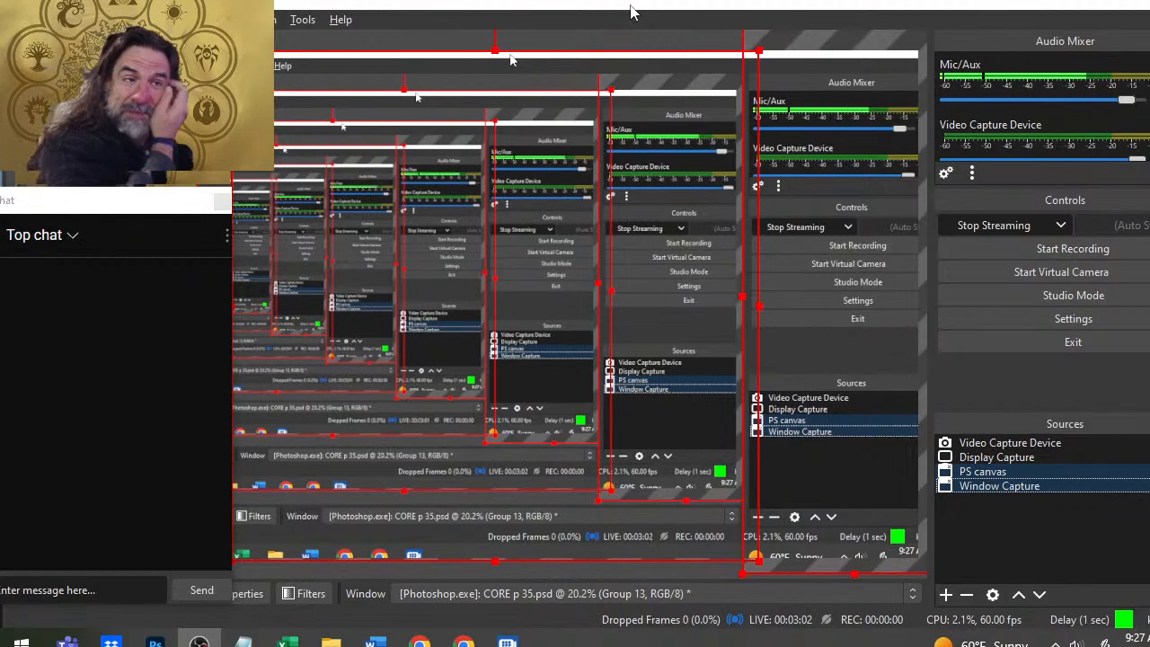
pyautogui.hotkey('alt', 'Tab')
pyautogui.hotkey('alt', 'Tab')
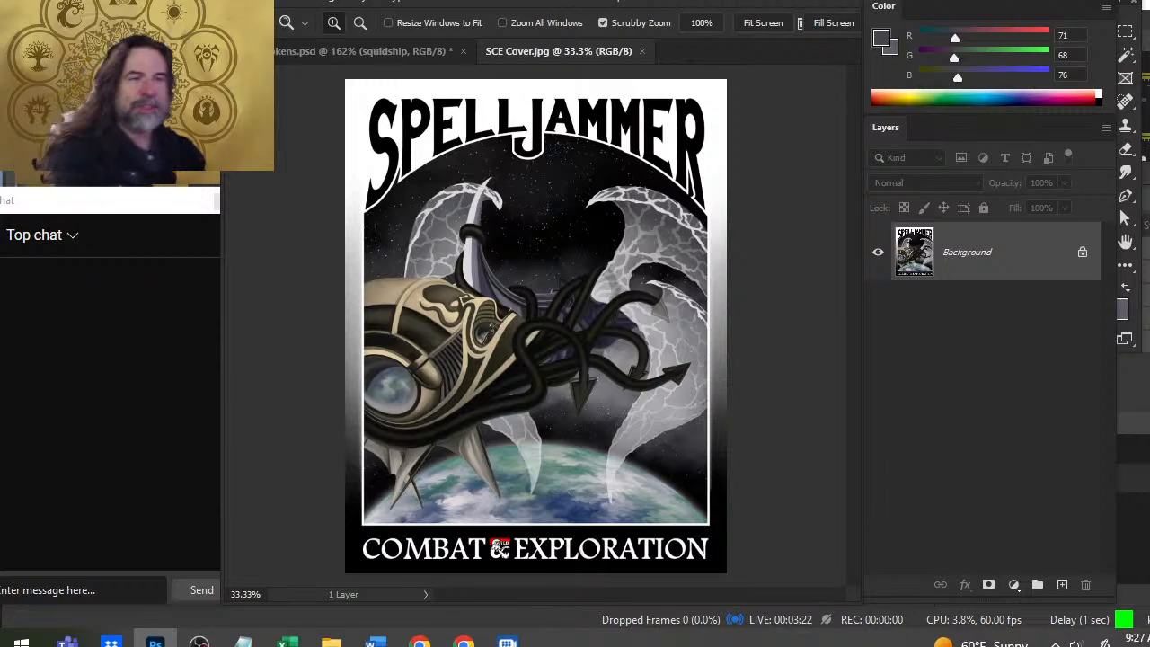
pyautogui.hotkey('alt', 'Tab')
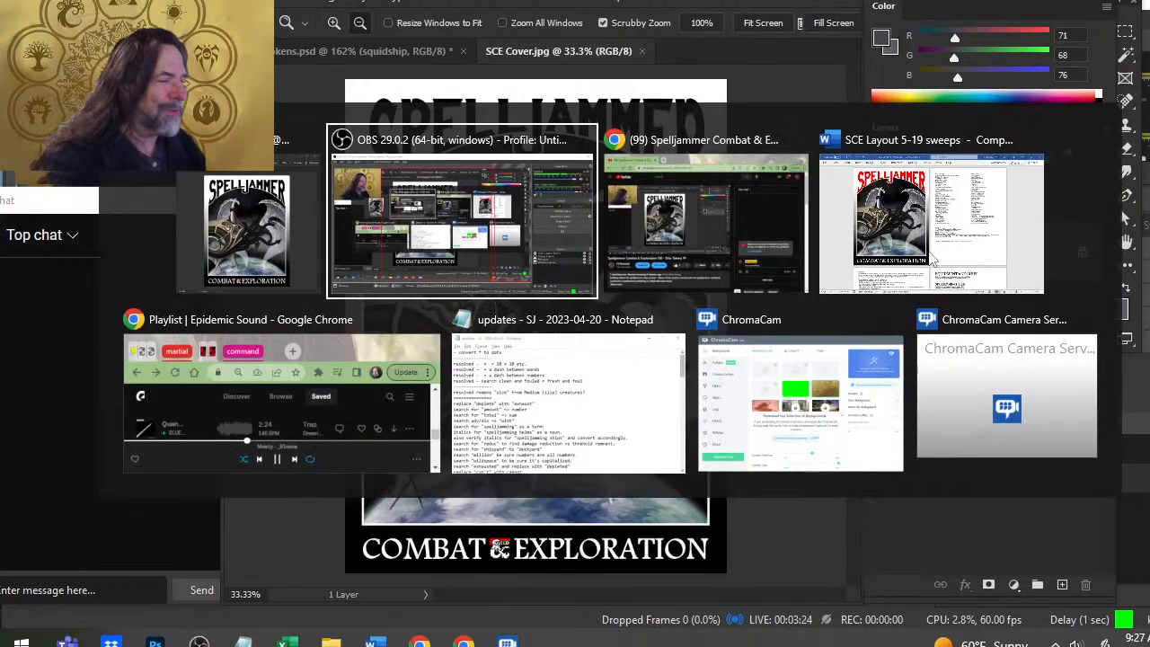
pyautogui.press('Tab')
pyautogui.press('Tab')
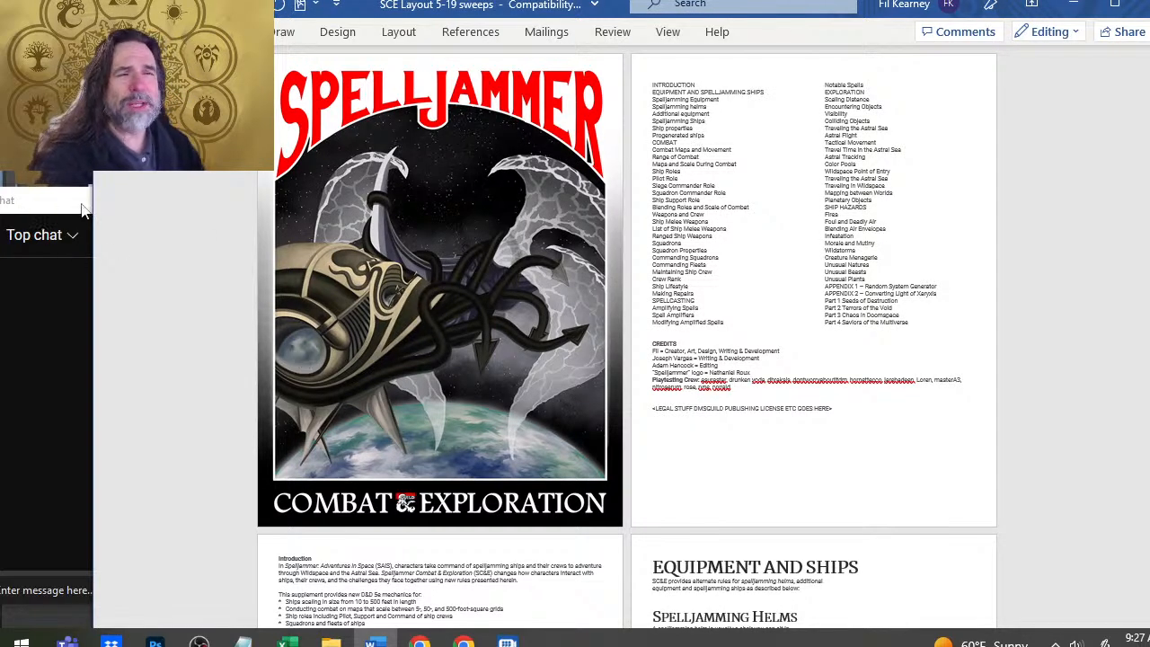
# Step: Place the Word window beside the chat and show several document pages at once
pyautogui.moveTo(85, 174); pyautogui.dragTo(232, 175)
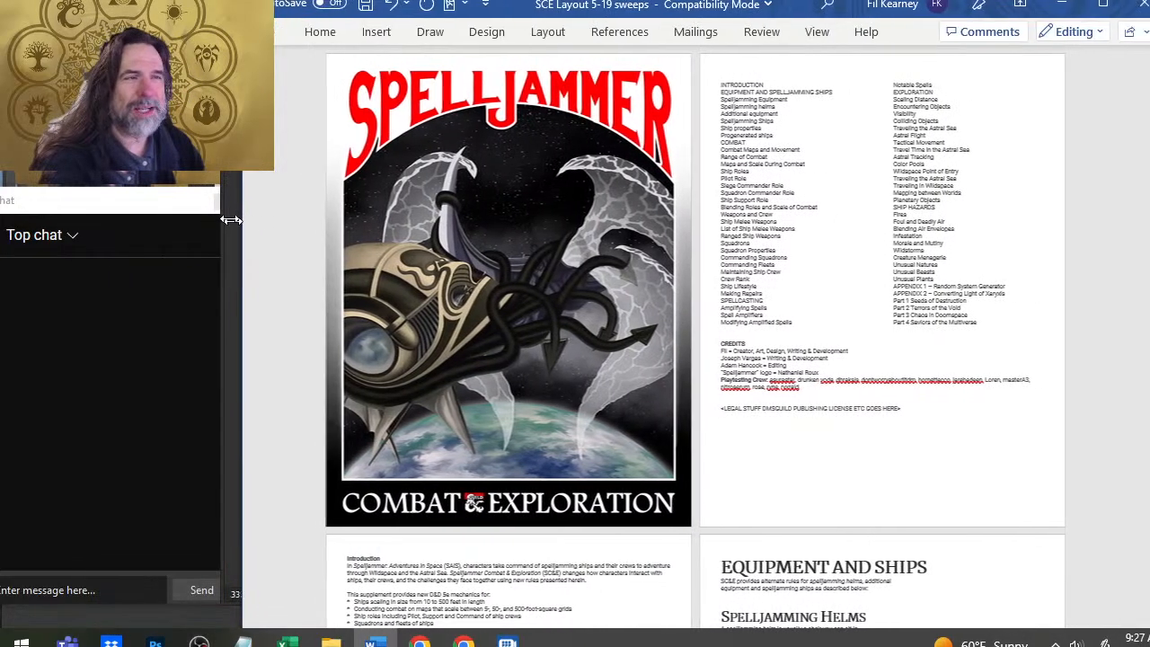
pyautogui.scroll(-2, 603, 470)
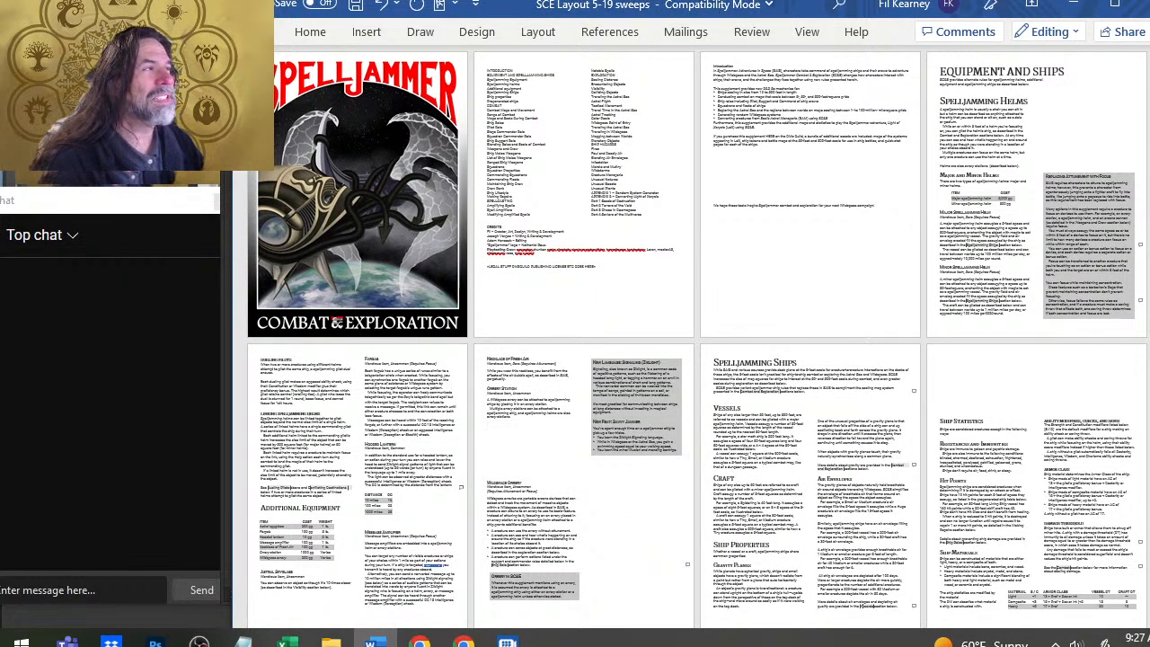
pyautogui.moveTo(638, 0); pyautogui.dragTo(656, 0)
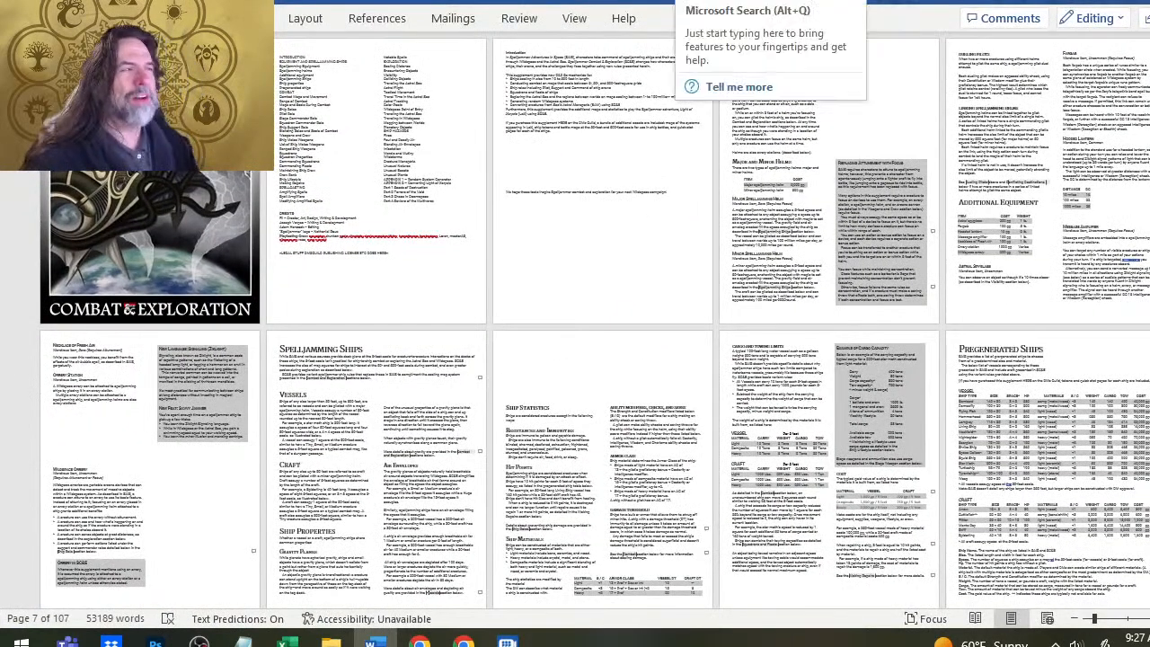
pyautogui.moveTo(379, 3); pyautogui.dragTo(623, 10)
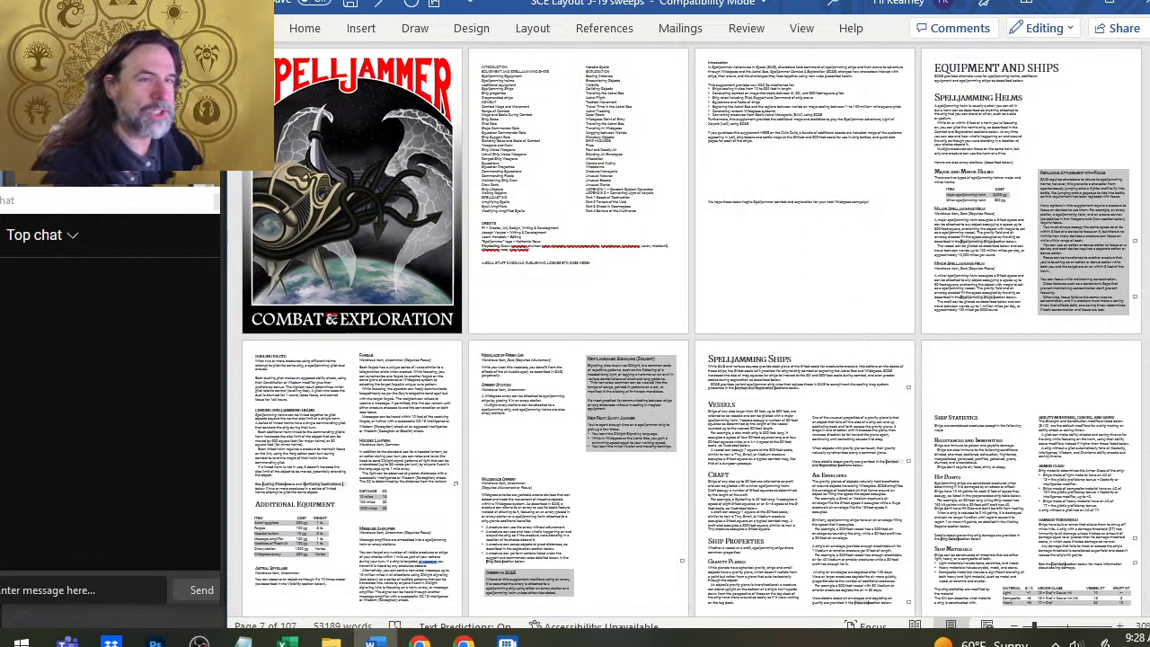
# Step: Look through the document to the Pregenerated Ships page and examine its vessel and craft tables
pyautogui.scroll(-5, 301, 153)
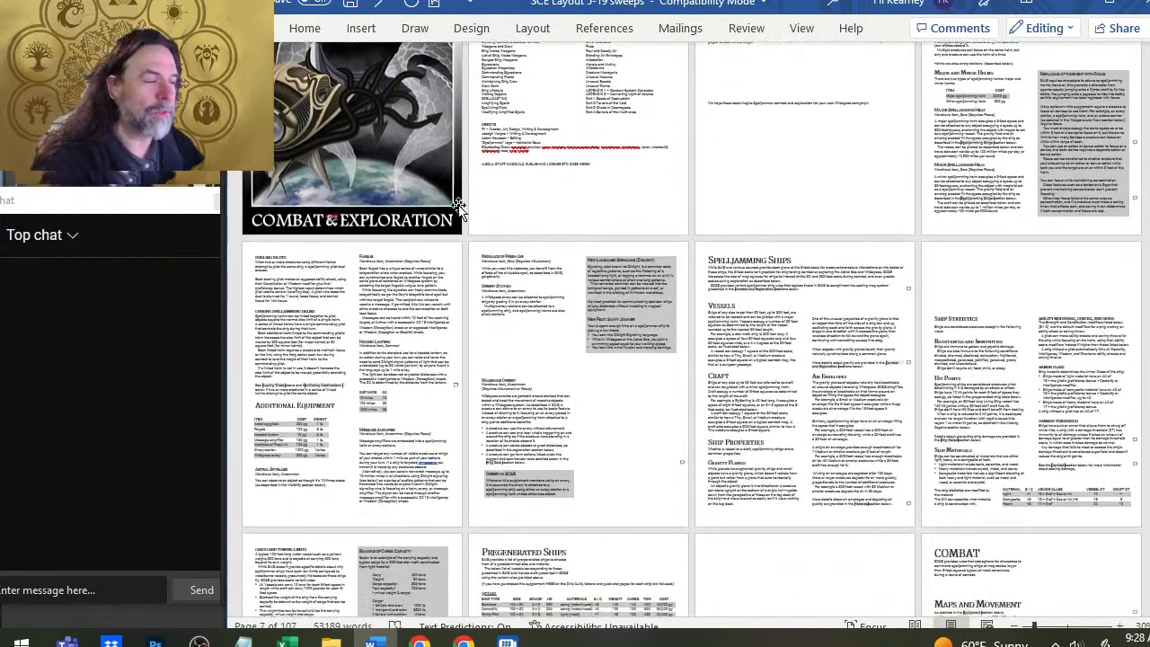
pyautogui.scroll(-5, 754, 287)
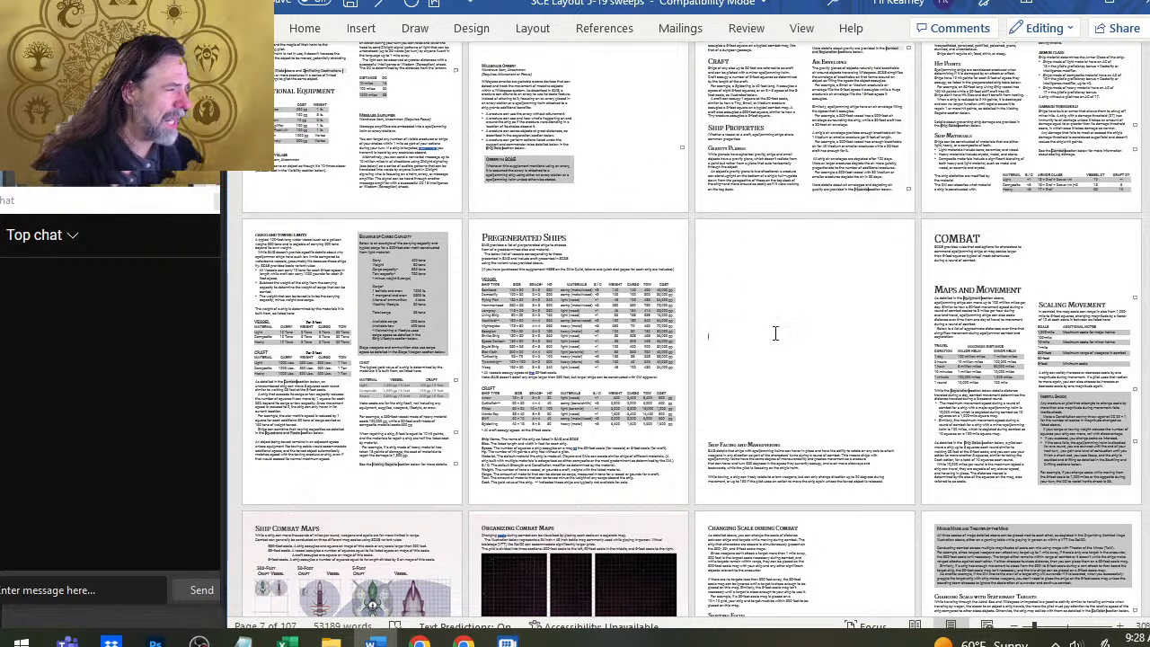
pyautogui.scroll(6, 757, 306)
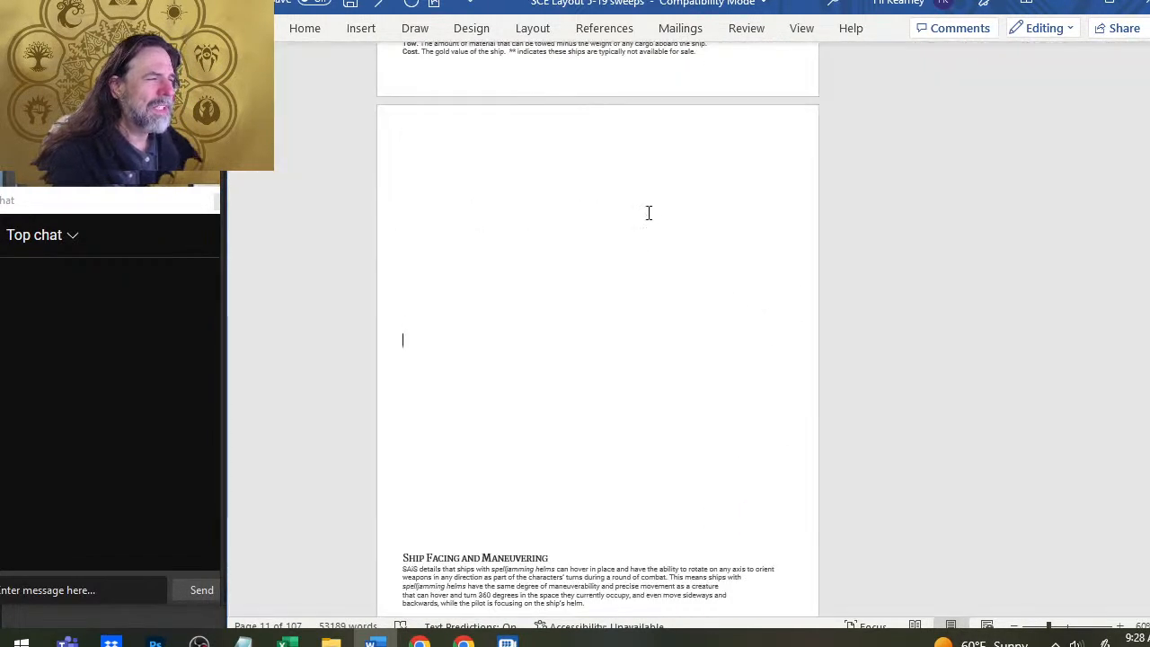
pyautogui.scroll(2, 642, 239)
pyautogui.scroll(3, 622, 263)
pyautogui.scroll(-5, 500, 264)
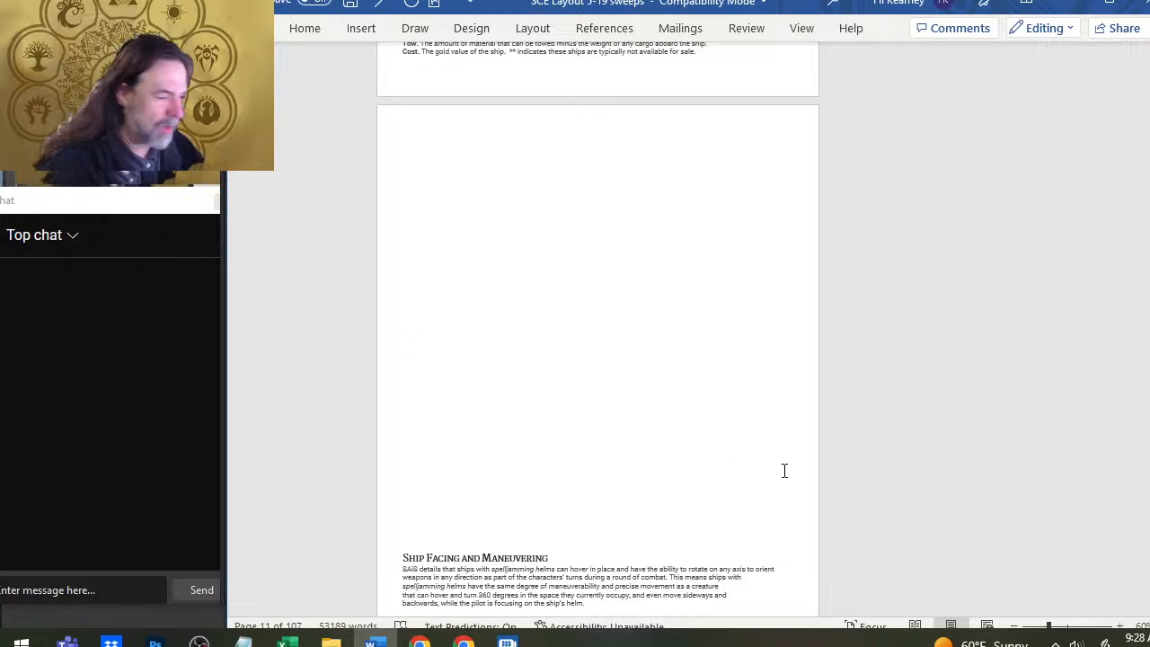
pyautogui.scroll(6, 494, 350)
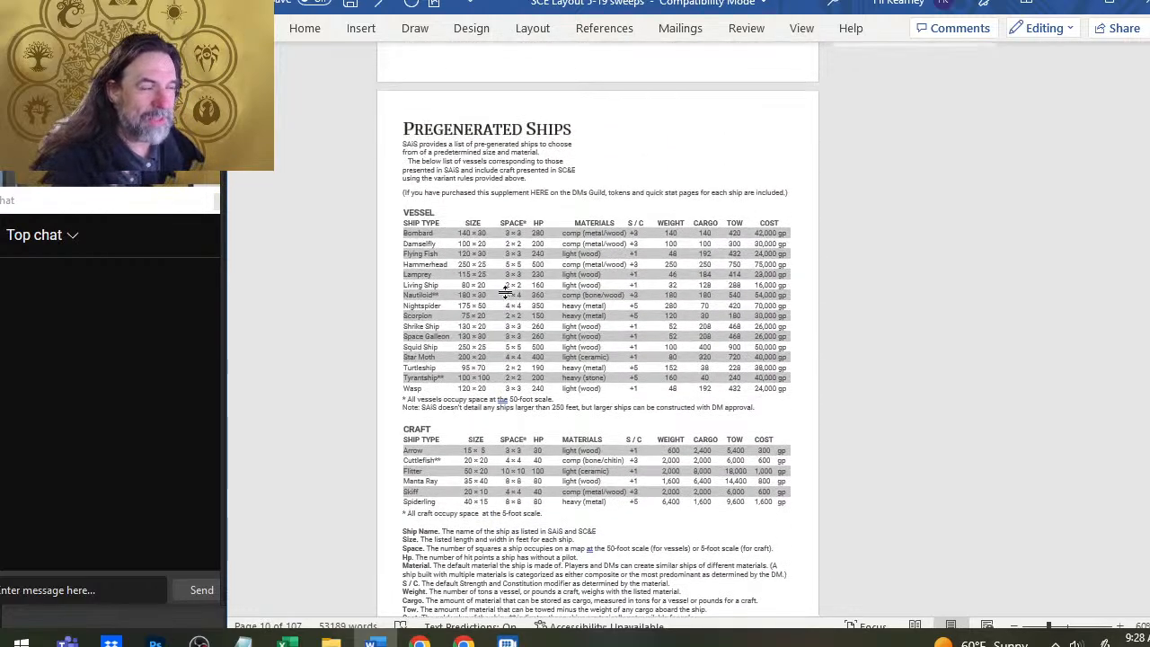
# Step: Switch to Photoshop and close the SCE Cover.jpg image
pyautogui.hotkey('alt', 'Tab')
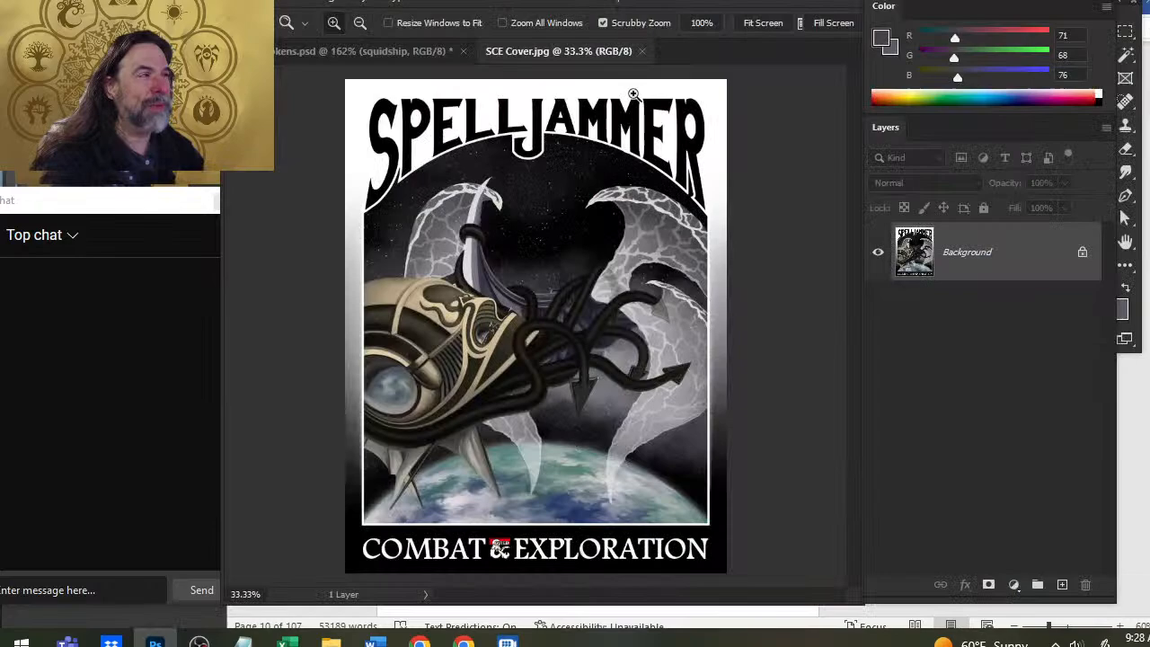
pyautogui.click(641, 51)
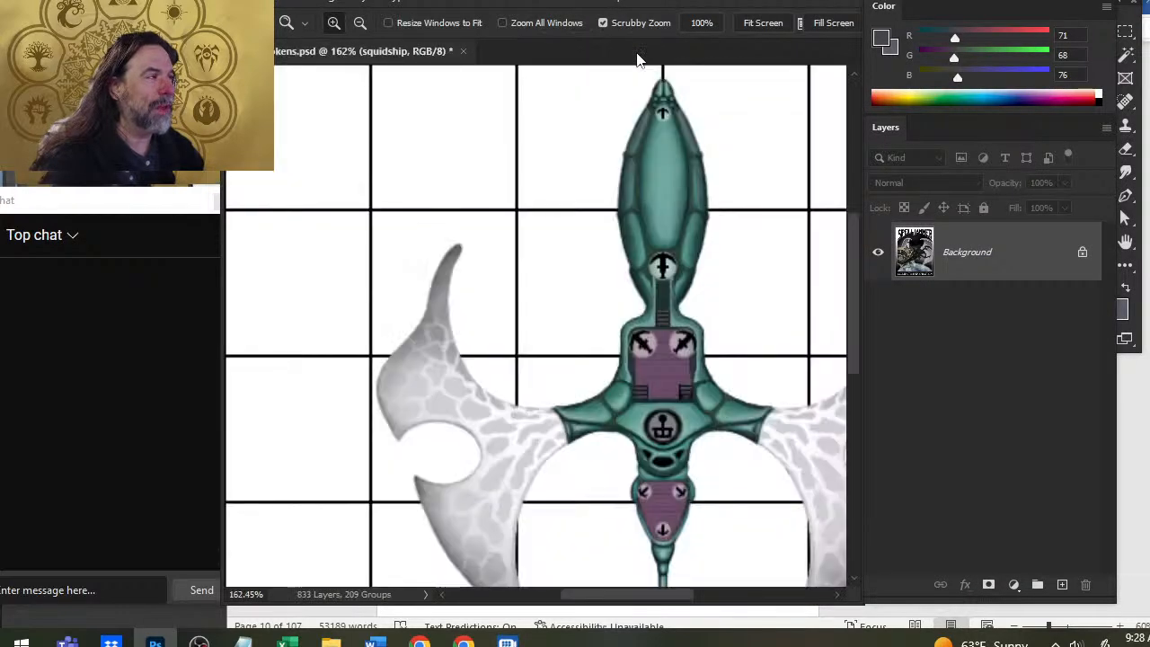
pyautogui.scroll(-1, 579, 327)
pyautogui.hotkey('alt', 'Tab')
pyautogui.hotkey('alt', 'Tab')
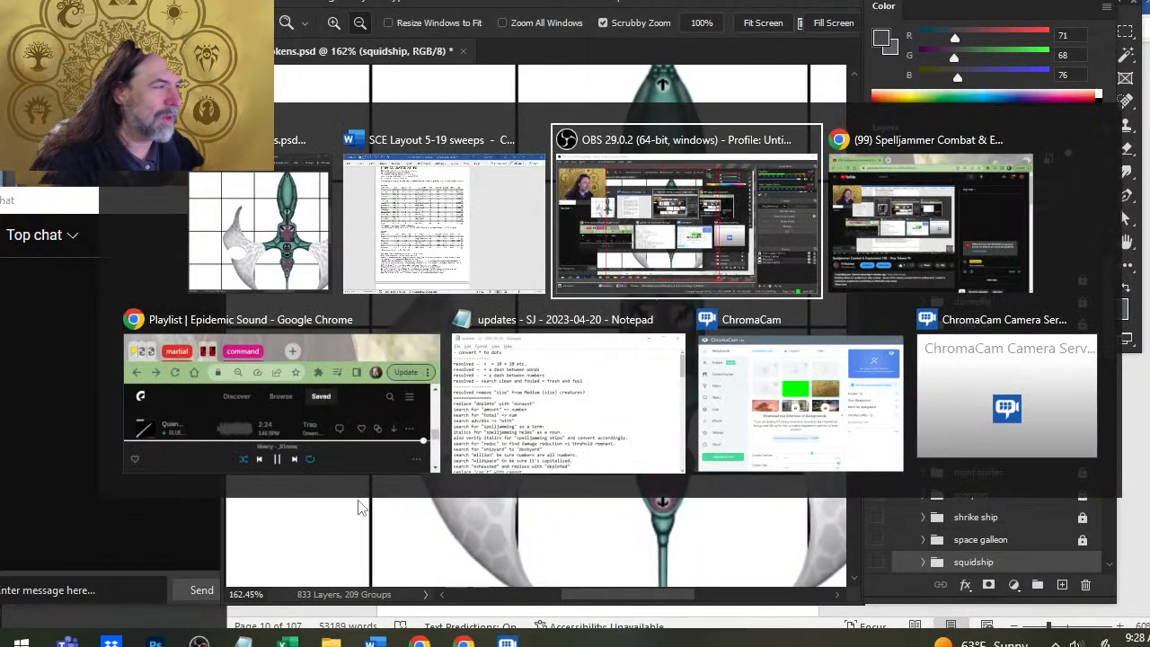
pyautogui.hotkey('alt', 'Tab')
pyautogui.hotkey('alt', 'Tab')
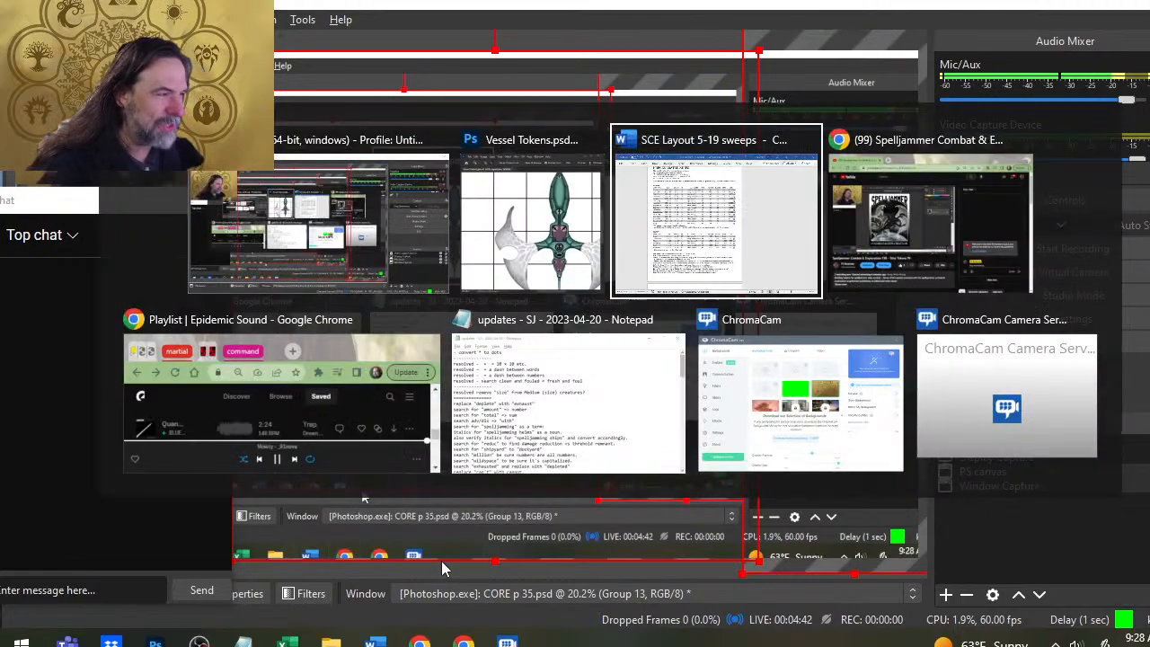
pyautogui.hotkey('alt', 'Tab')
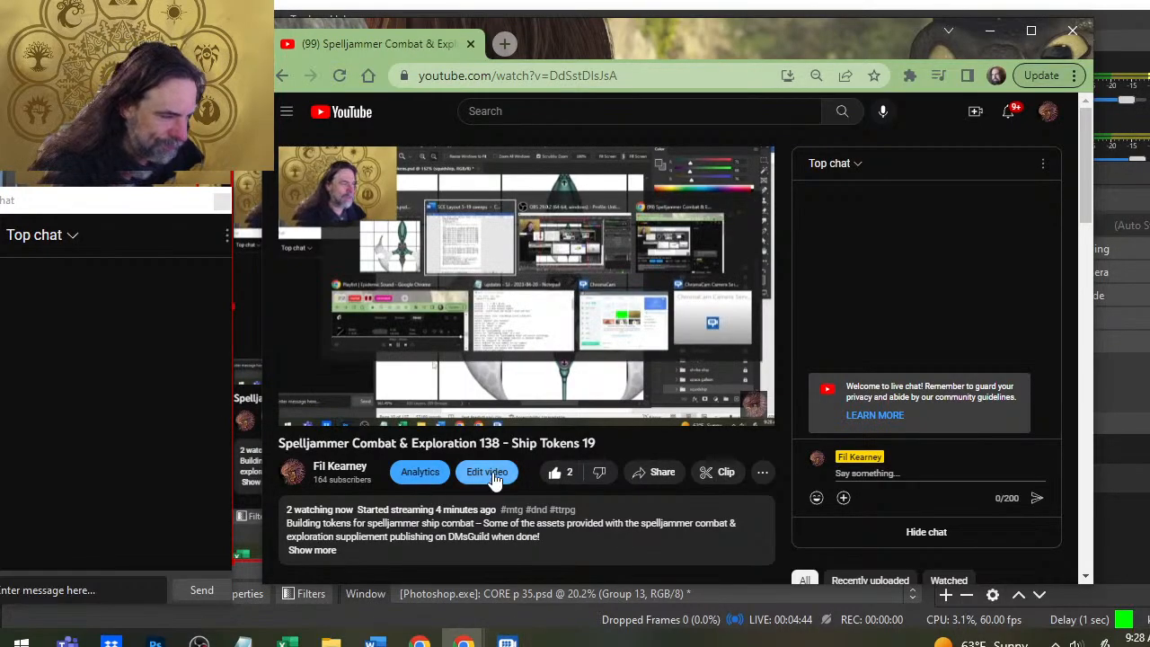
pyautogui.hotkey('alt', 'Tab')
pyautogui.hotkey('alt', 'Tab')
pyautogui.hotkey('alt', 'Tab')
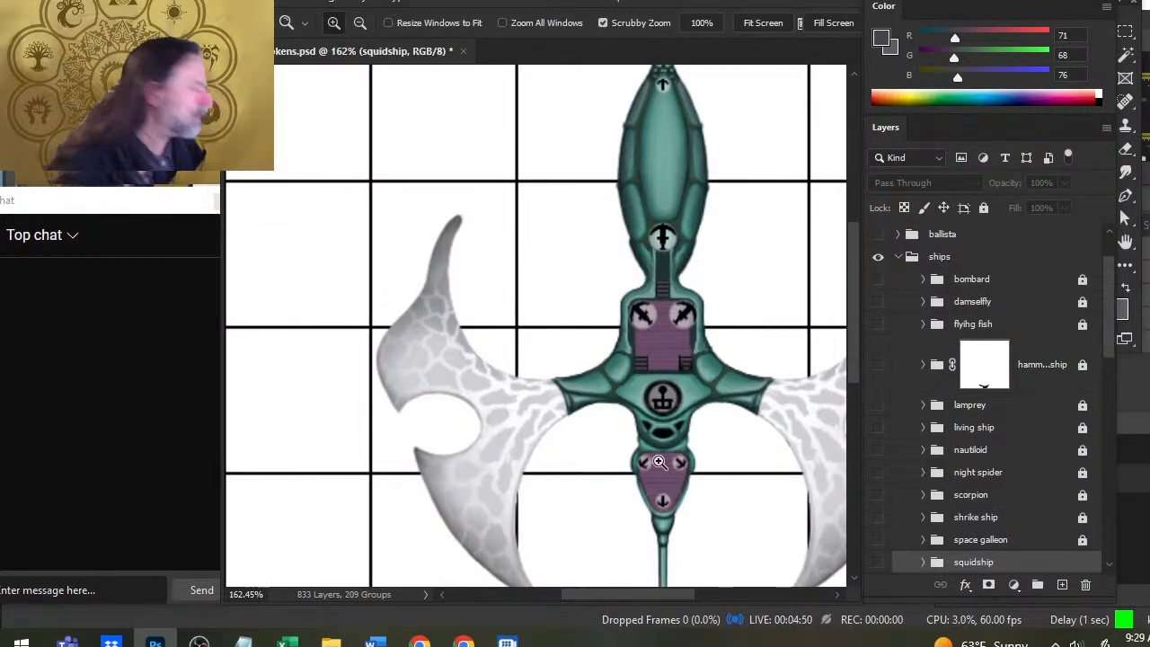
# Step: Hide the turrets group inside the squidship group of the vessel tokens file
pyautogui.moveTo(721, 359); pyautogui.dragTo(602, 346)
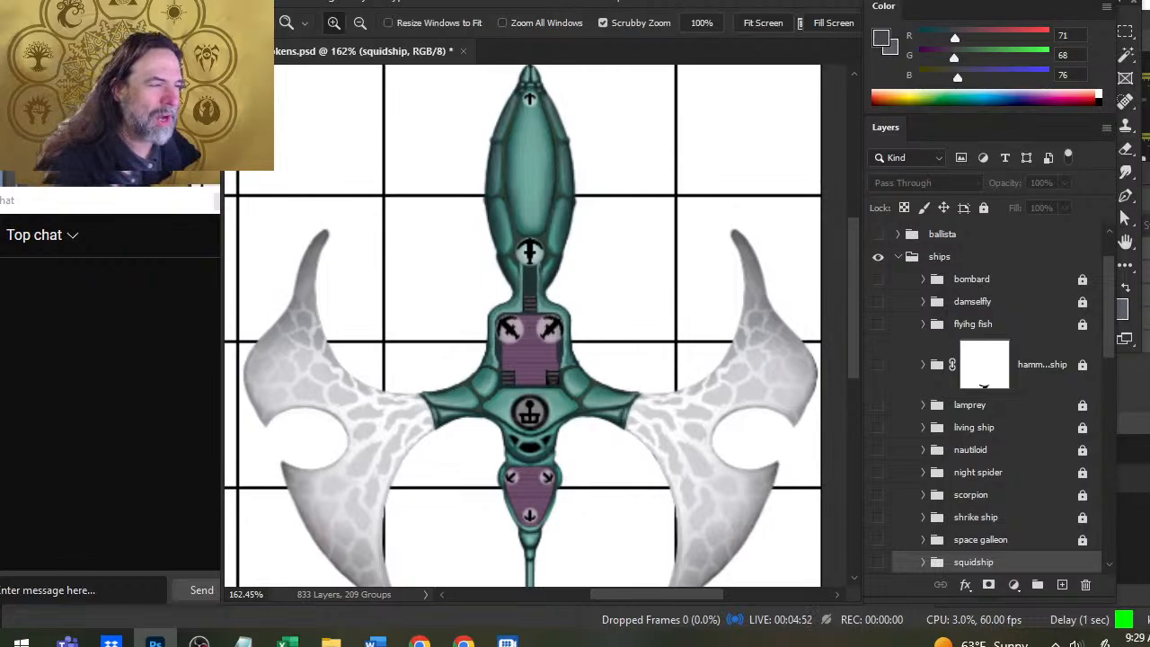
pyautogui.moveTo(601, 562); pyautogui.dragTo(574, 516)
pyautogui.scroll(-3, 565, 417)
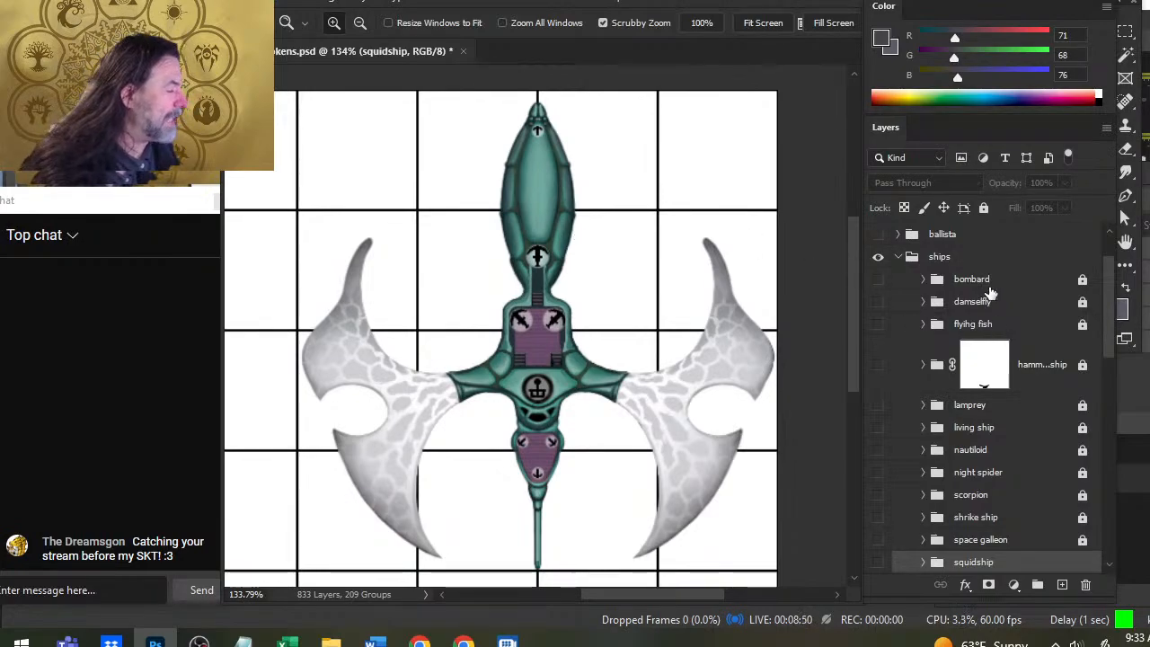
pyautogui.moveTo(1109, 316); pyautogui.dragTo(1106, 396)
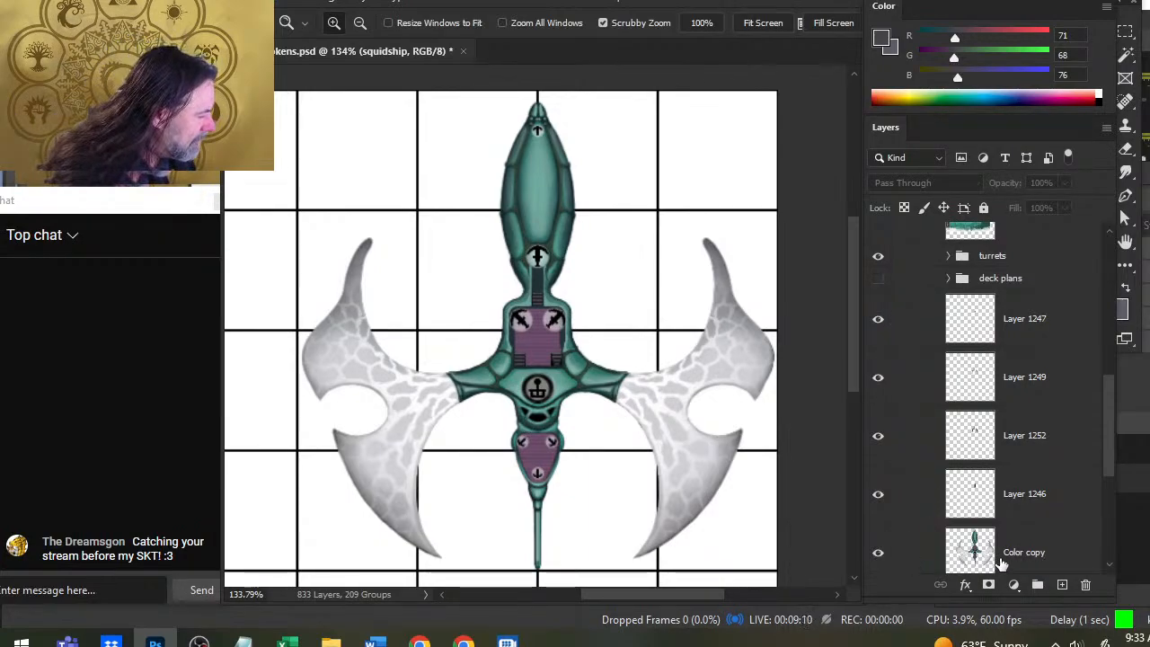
pyautogui.click(878, 256)
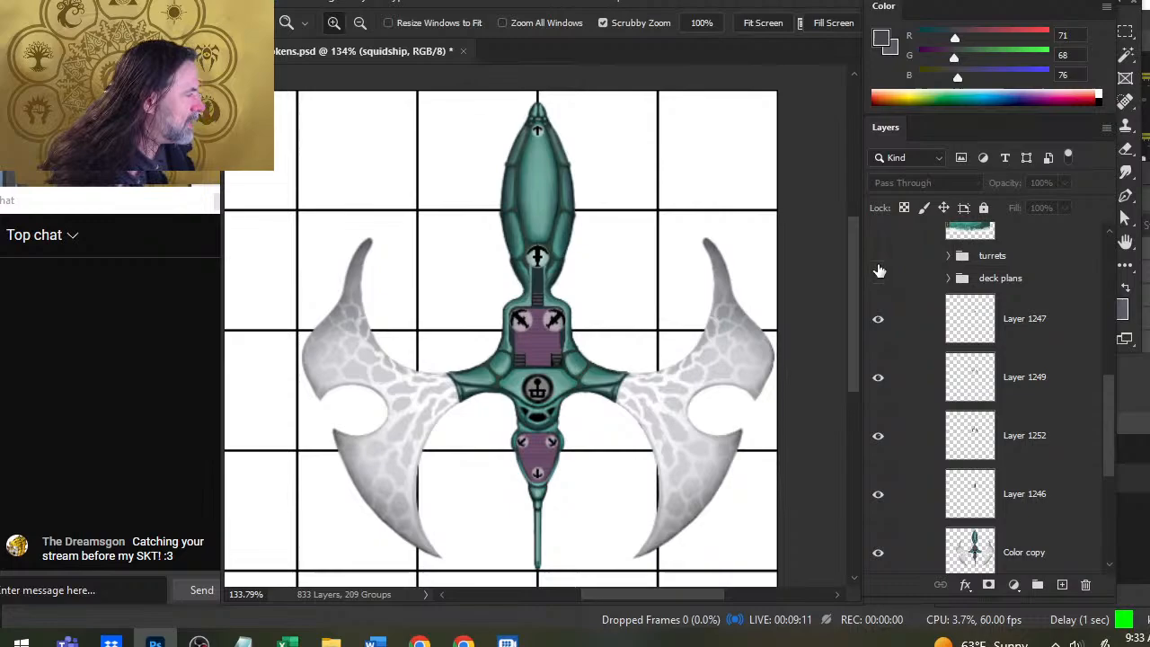
# Step: Add a new empty layer directly above Layer 1247 in the squidship group
pyautogui.click(1019, 557)
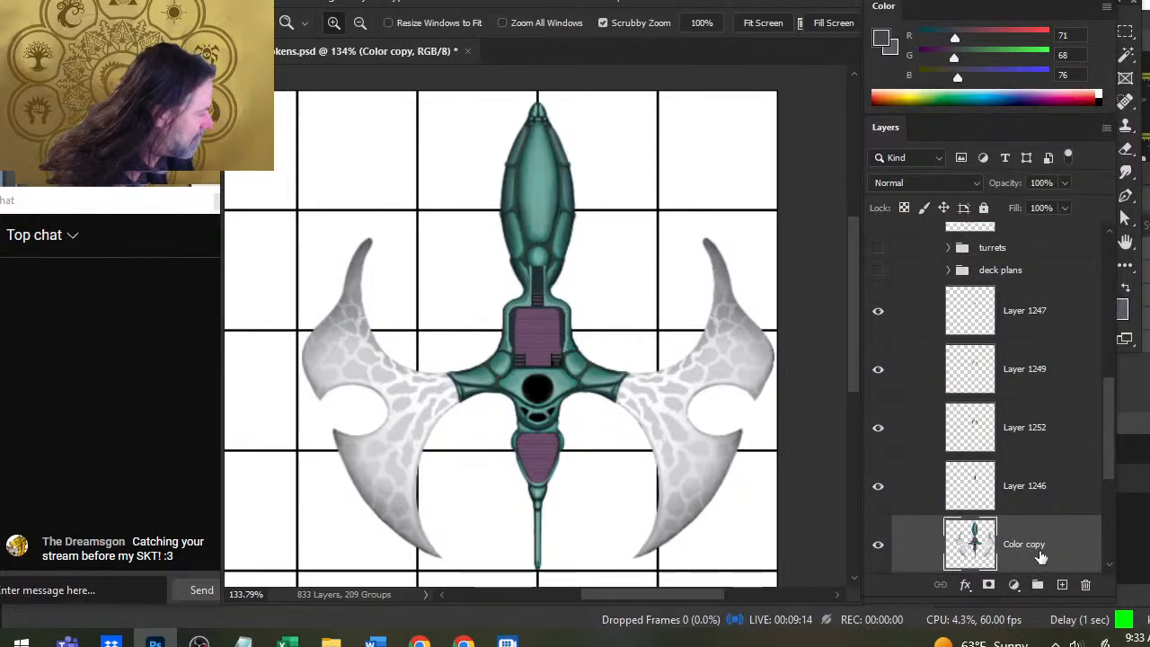
pyautogui.click(1033, 313)
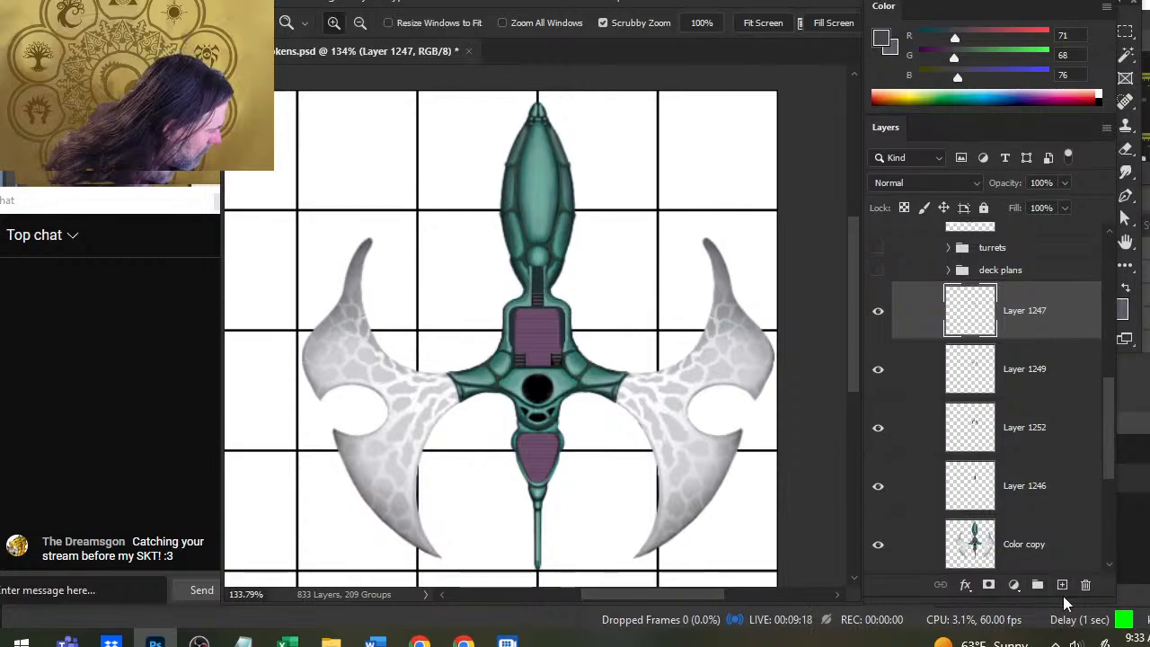
pyautogui.click(1062, 586)
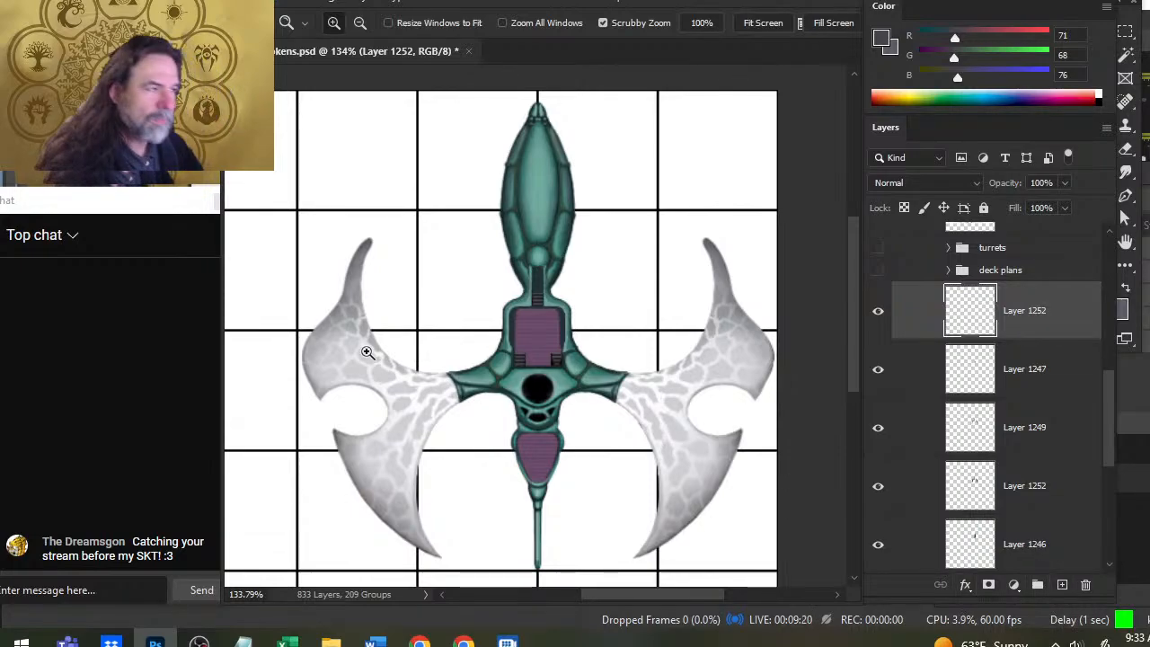
# Step: Sample the corridor's dark teal as the brush colour and add an empty layer directly above Color copy
pyautogui.moveTo(575, 286); pyautogui.dragTo(634, 301)
pyautogui.press('b')
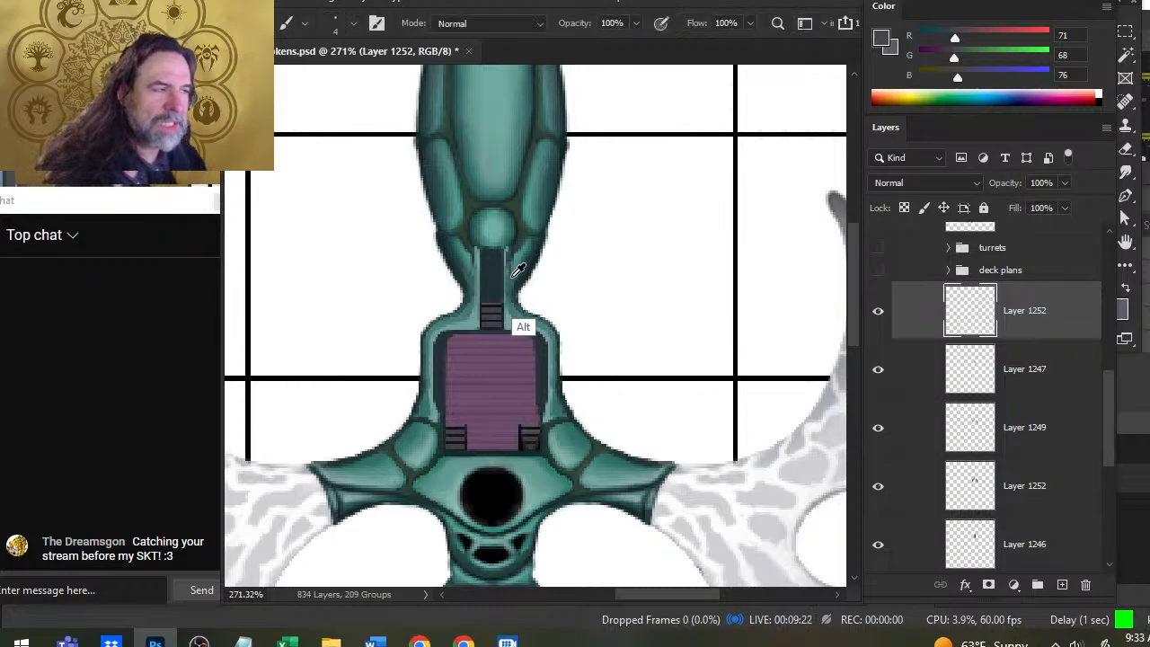
pyautogui.keyDown('alt'); pyautogui.click(500, 262); pyautogui.keyUp('alt')
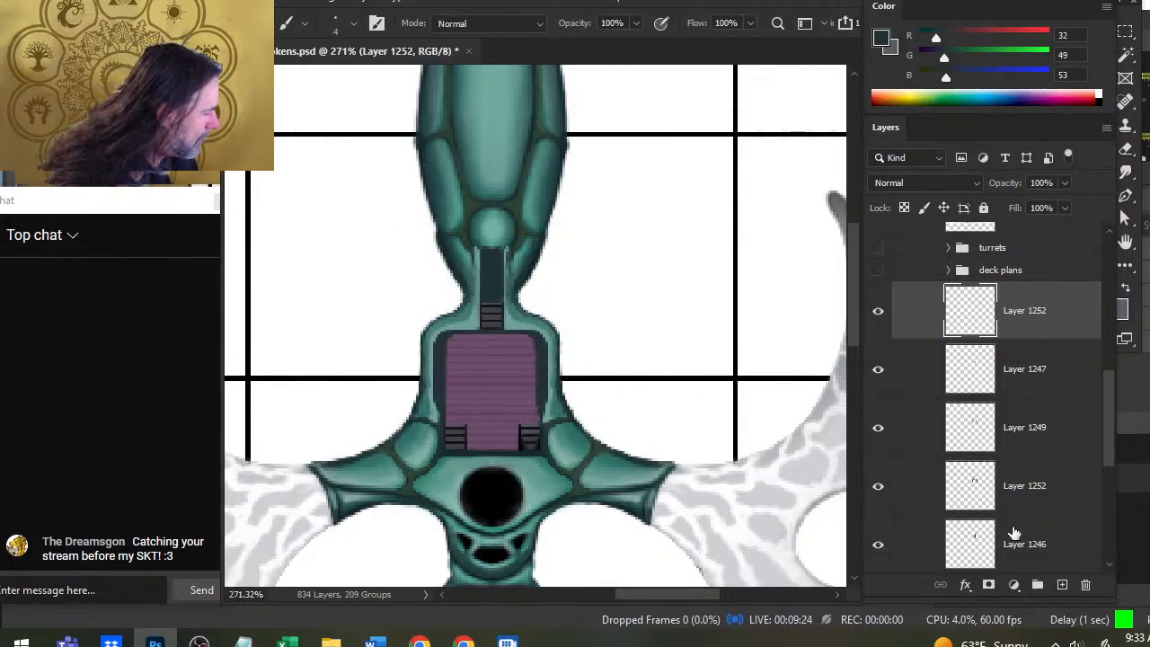
pyautogui.scroll(-3, 1107, 403)
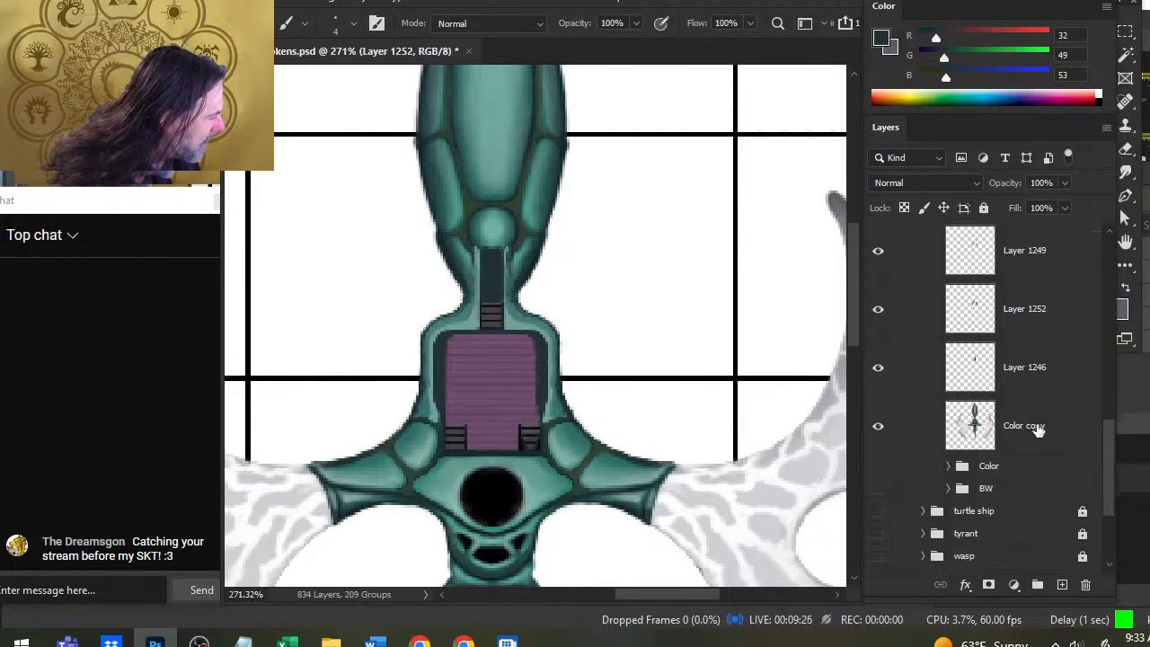
pyautogui.click(1034, 428)
pyautogui.click(1062, 585)
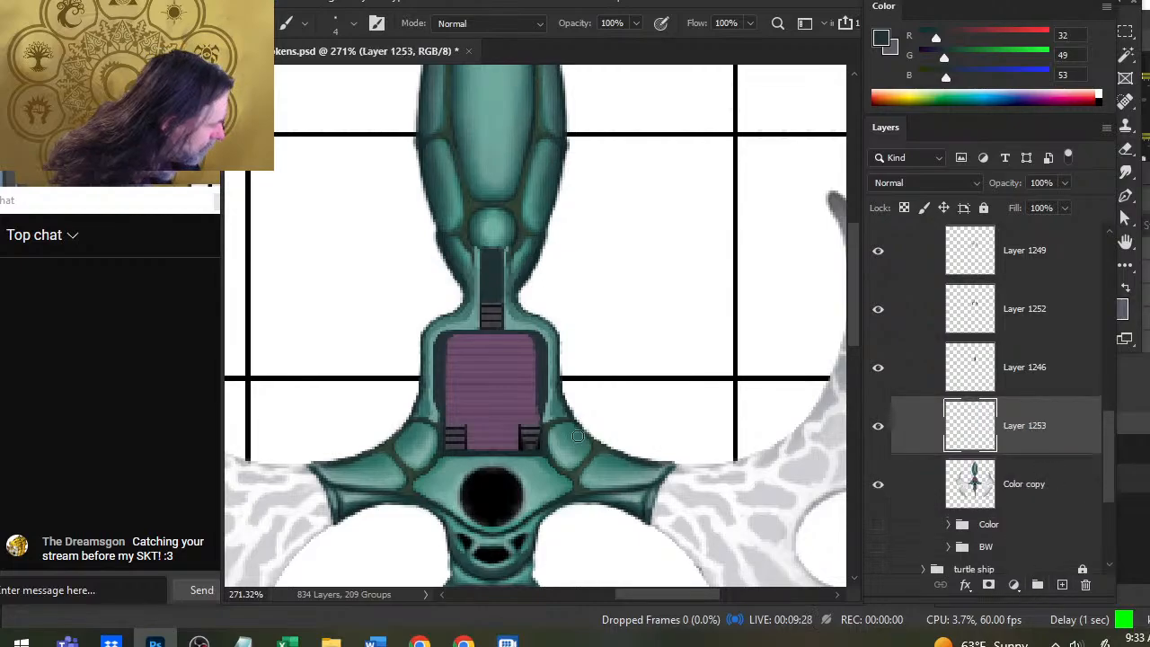
# Step: Set the brush size to 20 and paint a dark teal dot over the round hull plate at the corridor's upper end
pyautogui.press(']')
pyautogui.press(']')
pyautogui.press(']')
pyautogui.press(']')
pyautogui.press(']')
pyautogui.press(']')
pyautogui.press(']')
pyautogui.press(']')
pyautogui.press(']')
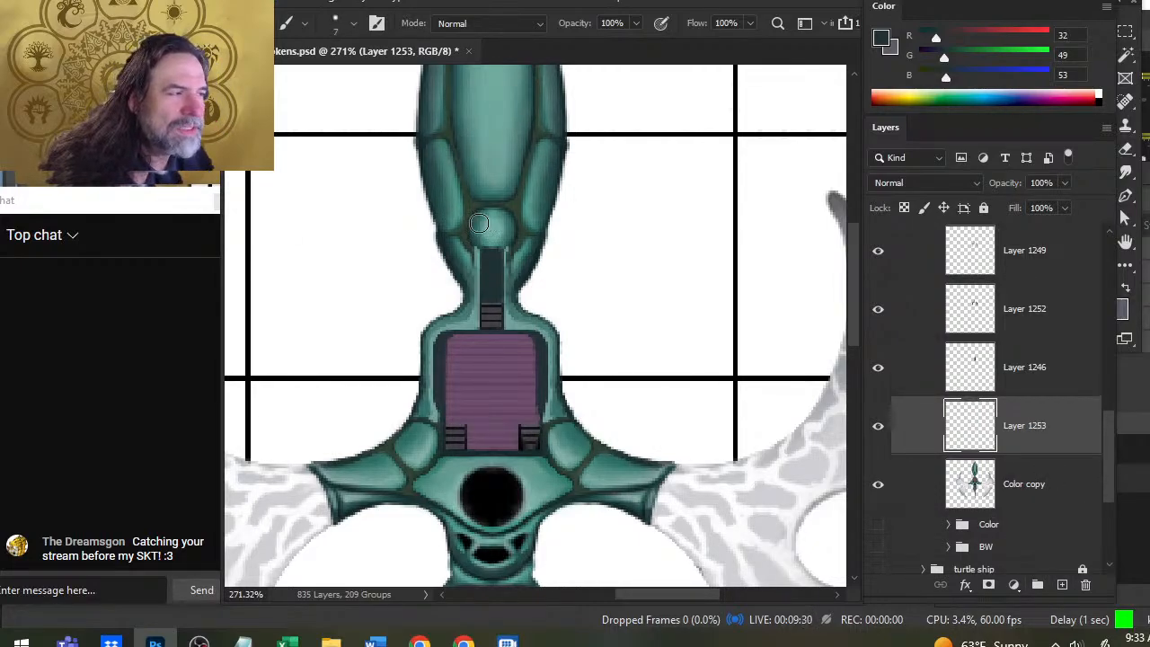
pyautogui.press('[')
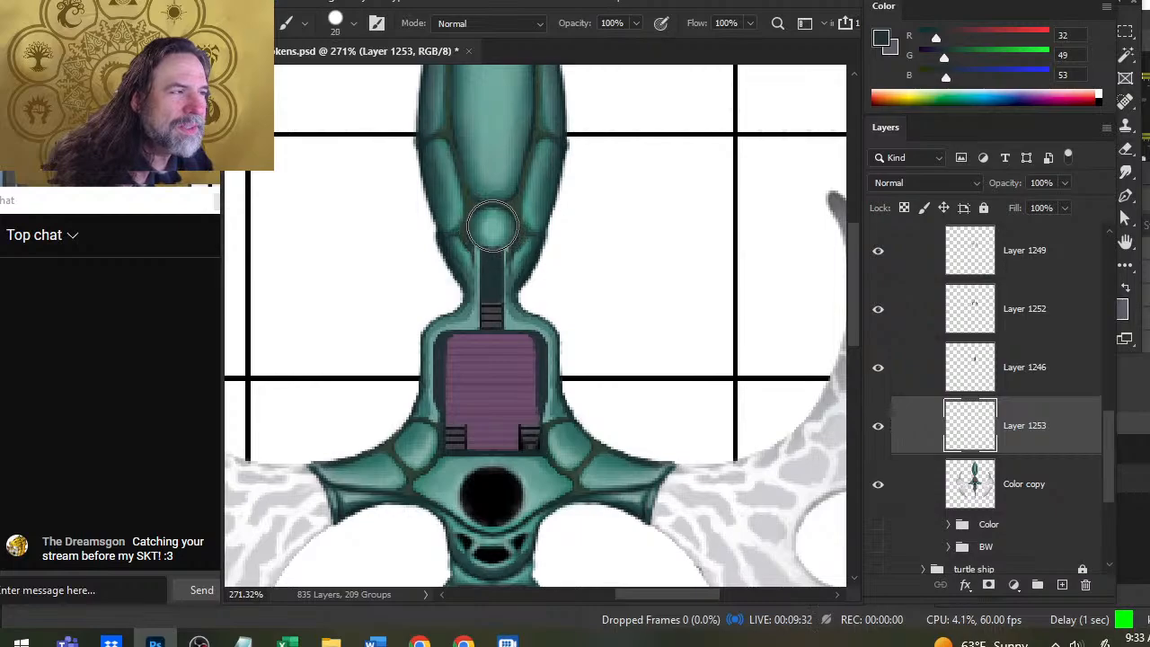
pyautogui.click(494, 229)
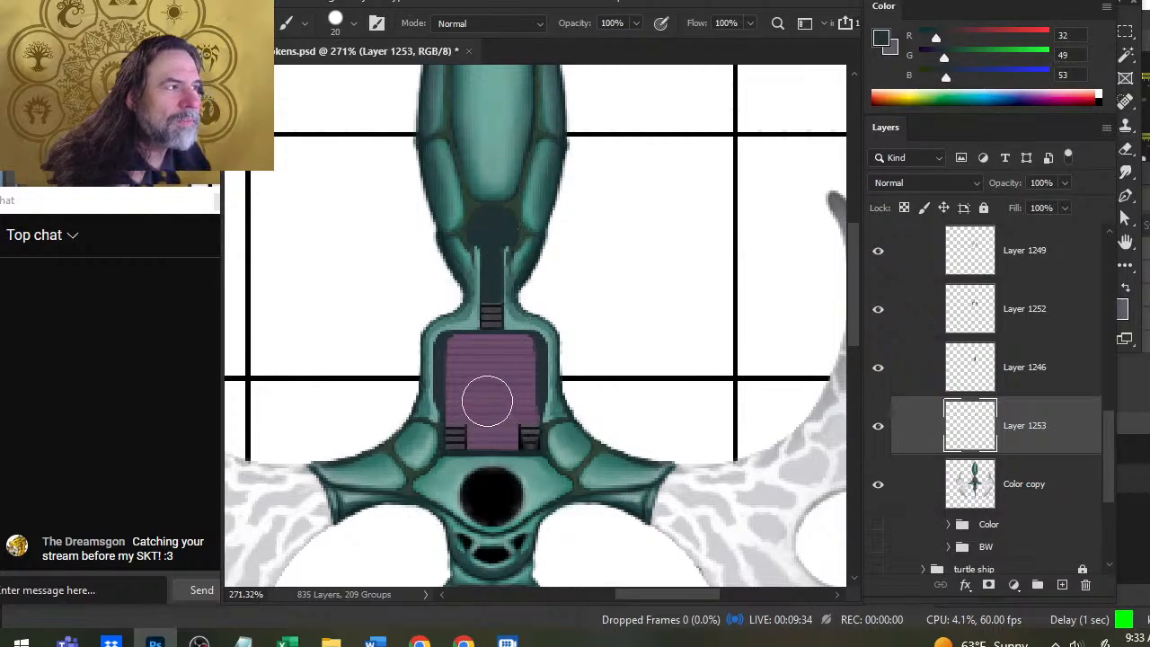
# Step: Sample the light teal from the corridor's left edge as the foreground colour
pyautogui.hotkey('ctrl', 'space')
pyautogui.moveTo(470, 251)
pyautogui.mouseDown()
pyautogui.moveTo(531, 289)
pyautogui.moveTo(554, 333)
pyautogui.mouseUp()
pyautogui.hotkey('ctrl', 'space')
pyautogui.press('v')
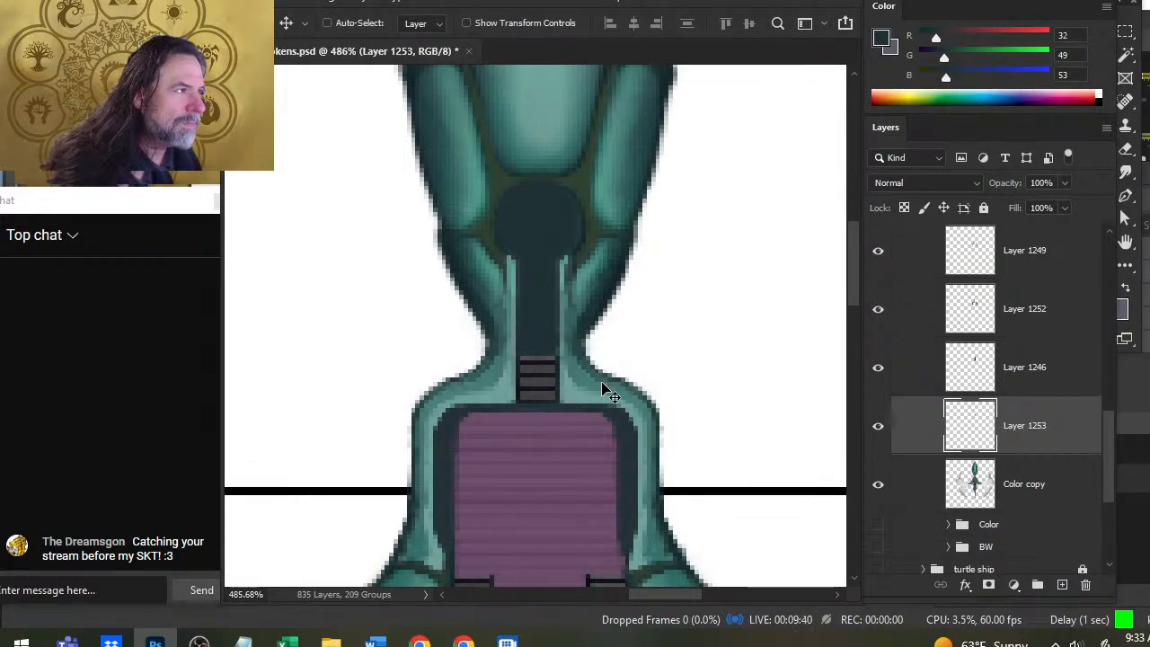
pyautogui.press('b')
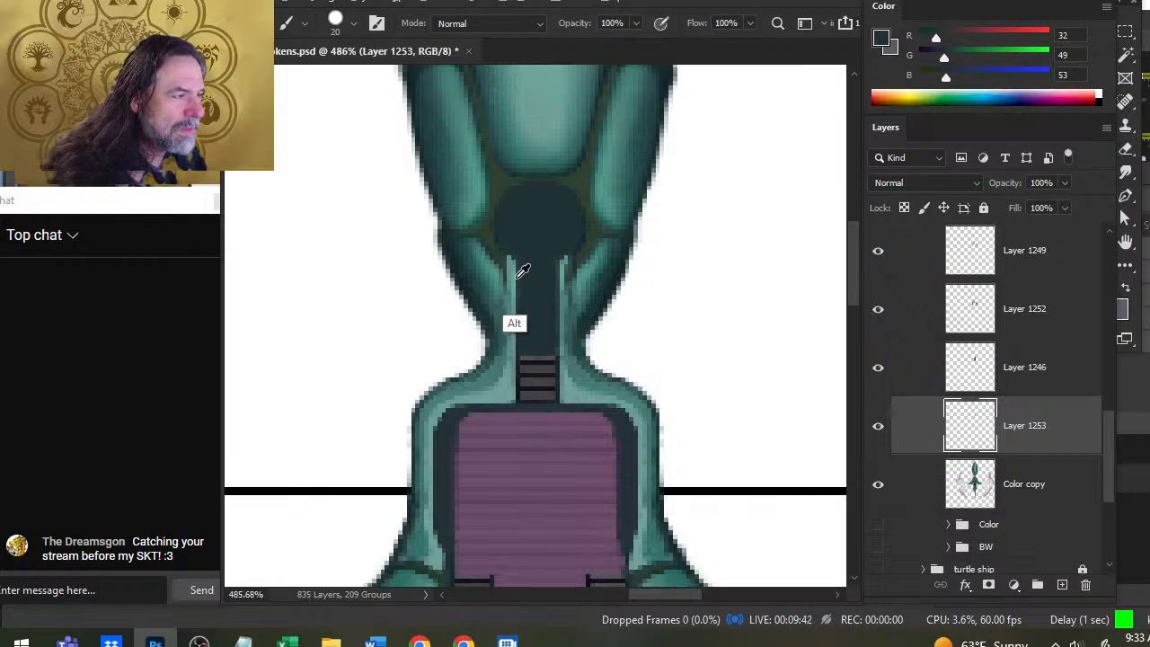
pyautogui.keyDown('alt'); pyautogui.click(514, 278); pyautogui.keyUp('alt')
pyautogui.keyDown('alt'); pyautogui.click(518, 273); pyautogui.keyUp('alt')
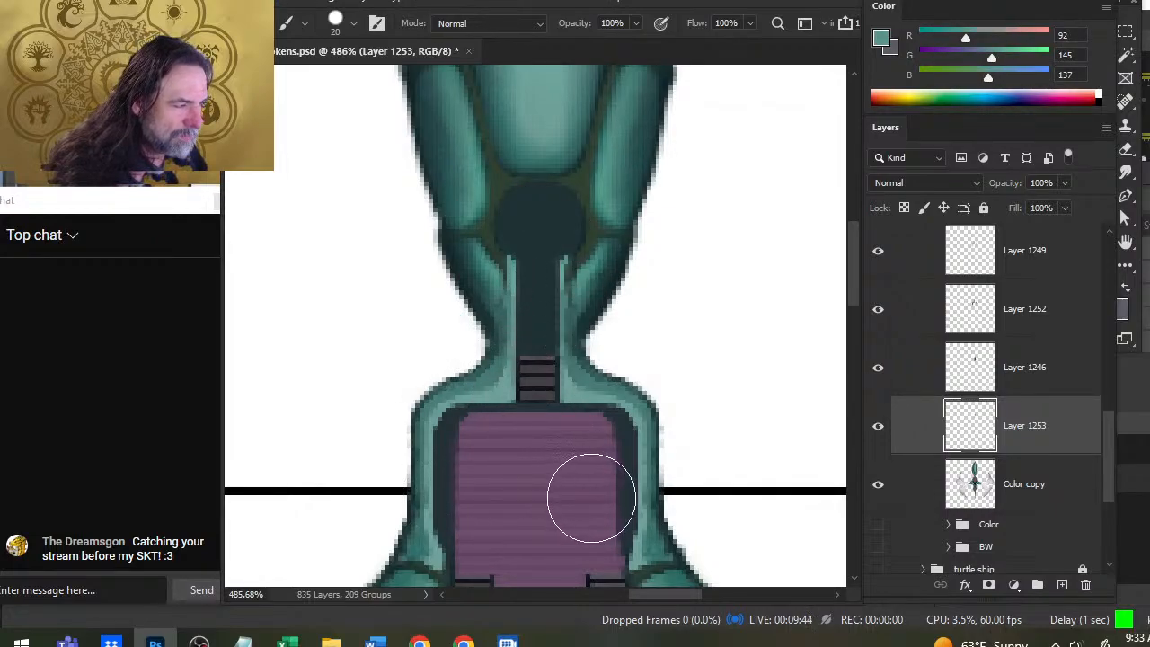
pyautogui.hotkey('ctrl', 'space')
pyautogui.moveTo(617, 419); pyautogui.dragTo(583, 445)
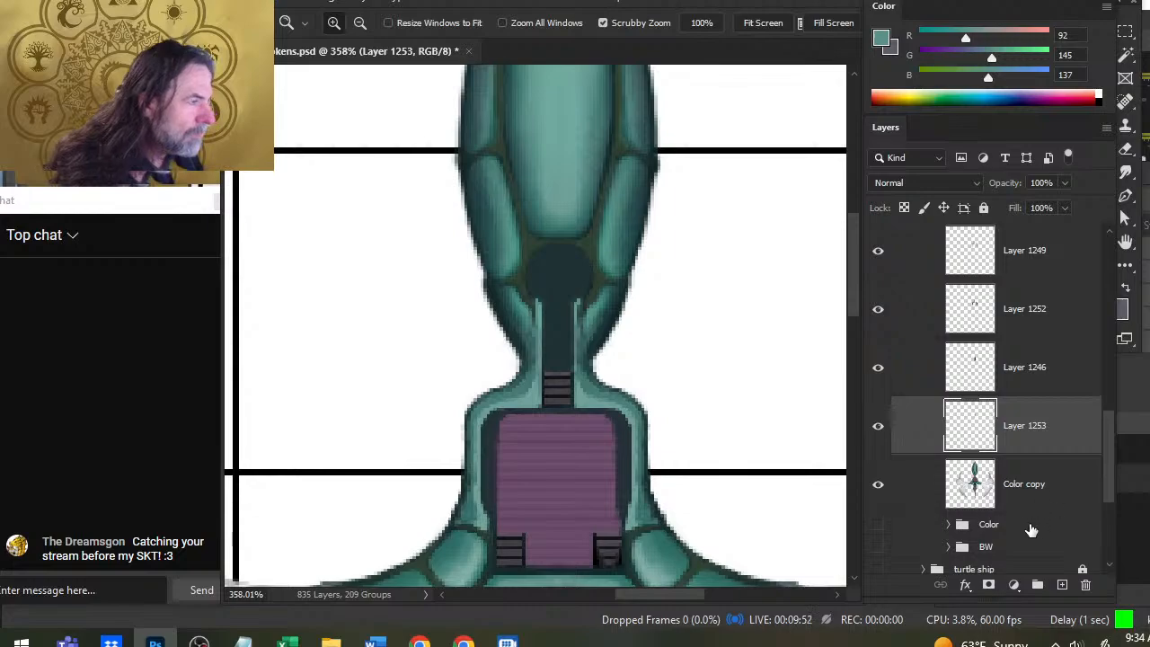
pyautogui.press('v')
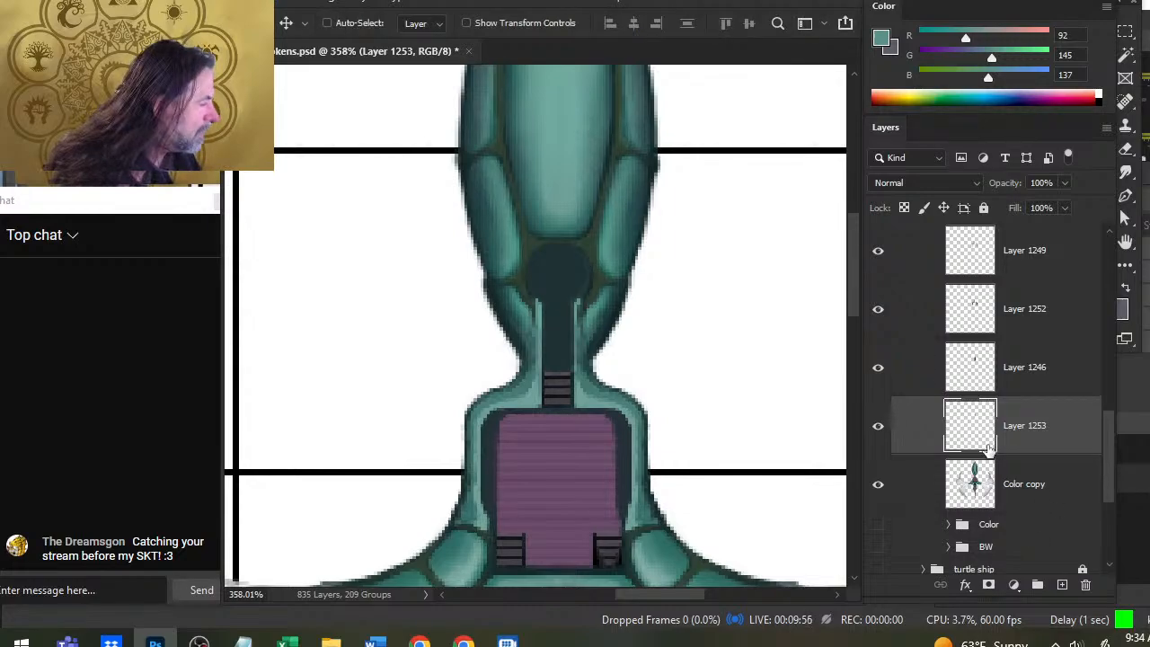
# Step: Switch to OBS, select the Display Capture source and return to Photoshop
pyautogui.click(1120, 470)
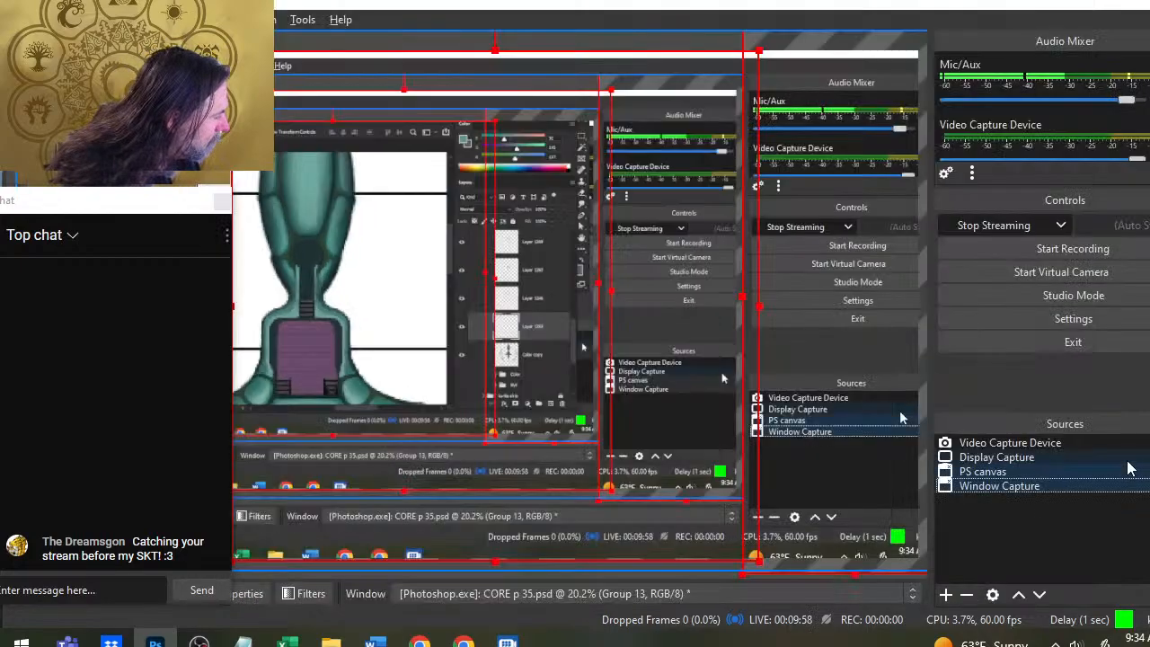
pyautogui.moveTo(1127, 459); pyautogui.dragTo(1086, 472)
pyautogui.hotkey('alt', 'Tab')
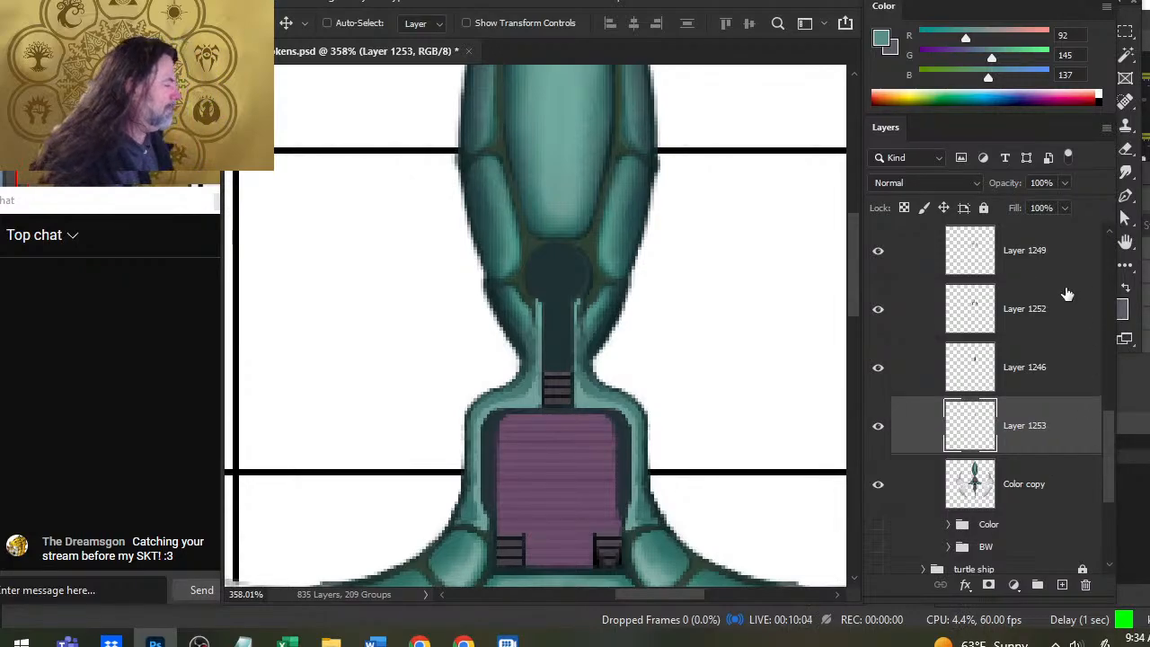
# Step: Group the six squidship layers from Layer 1253 up to the layer directly below the deck plans group
pyautogui.scroll(3, 1026, 393)
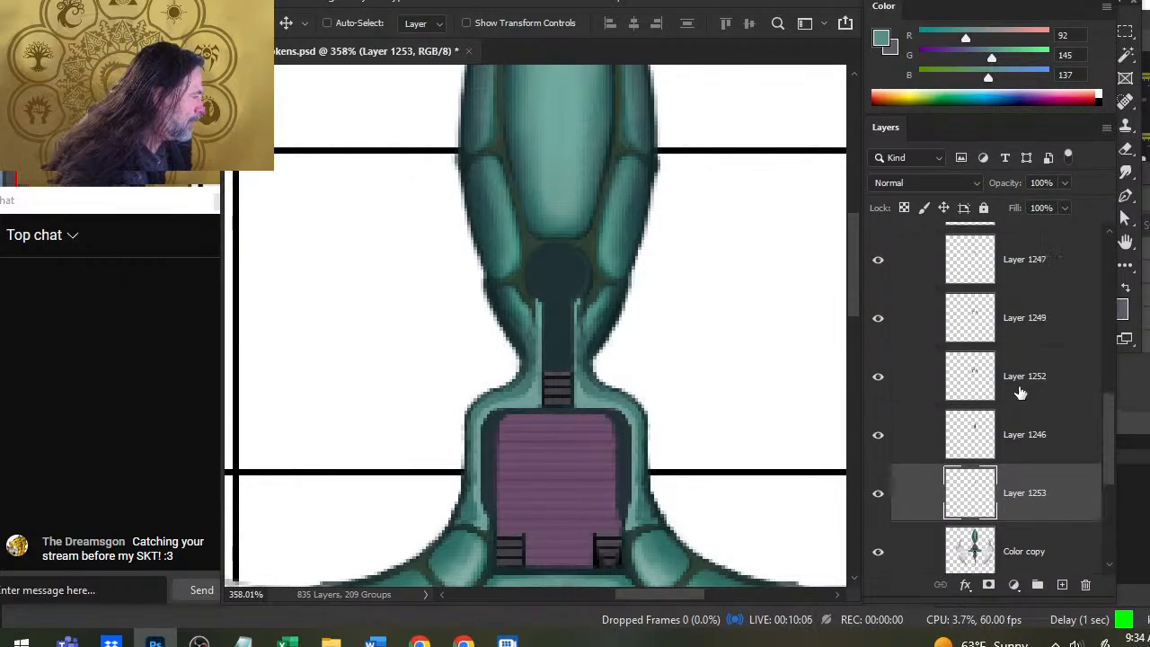
pyautogui.keyDown('shift'); pyautogui.click(1015, 344); pyautogui.keyUp('shift')
pyautogui.hotkey('ctrl', 'g')
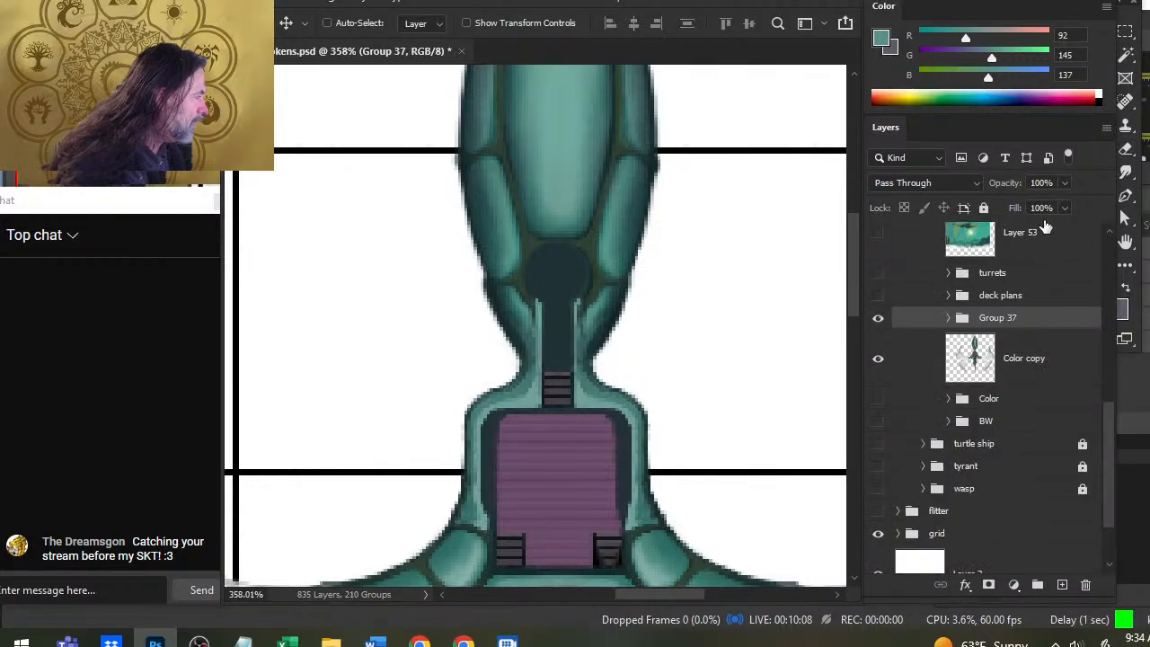
# Step: Duplicate Group 37, hide the original and merge the copy into a single layer
pyautogui.rightClick(1025, 326)
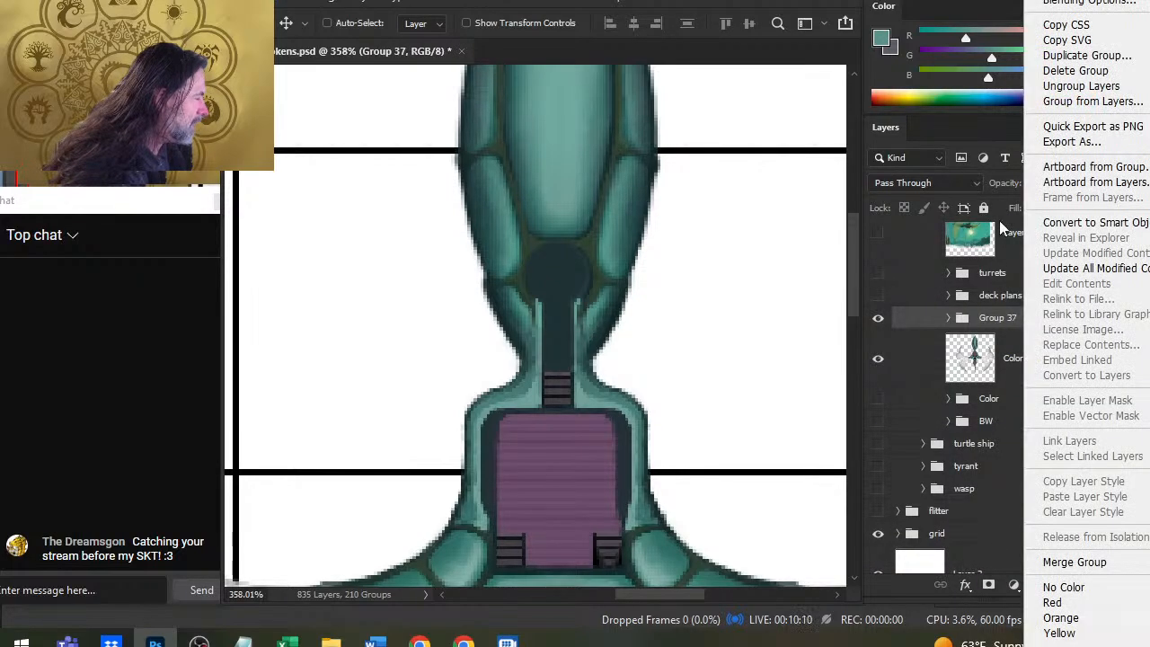
pyautogui.click(1082, 55)
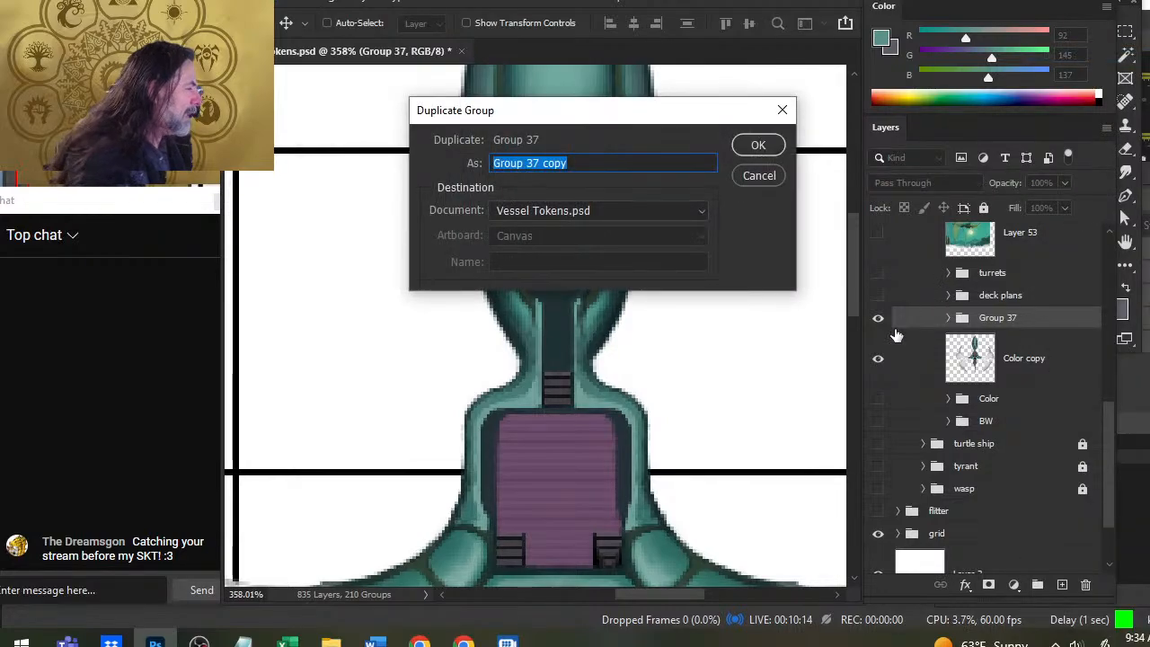
pyautogui.press('Return')
pyautogui.rightClick(916, 318)
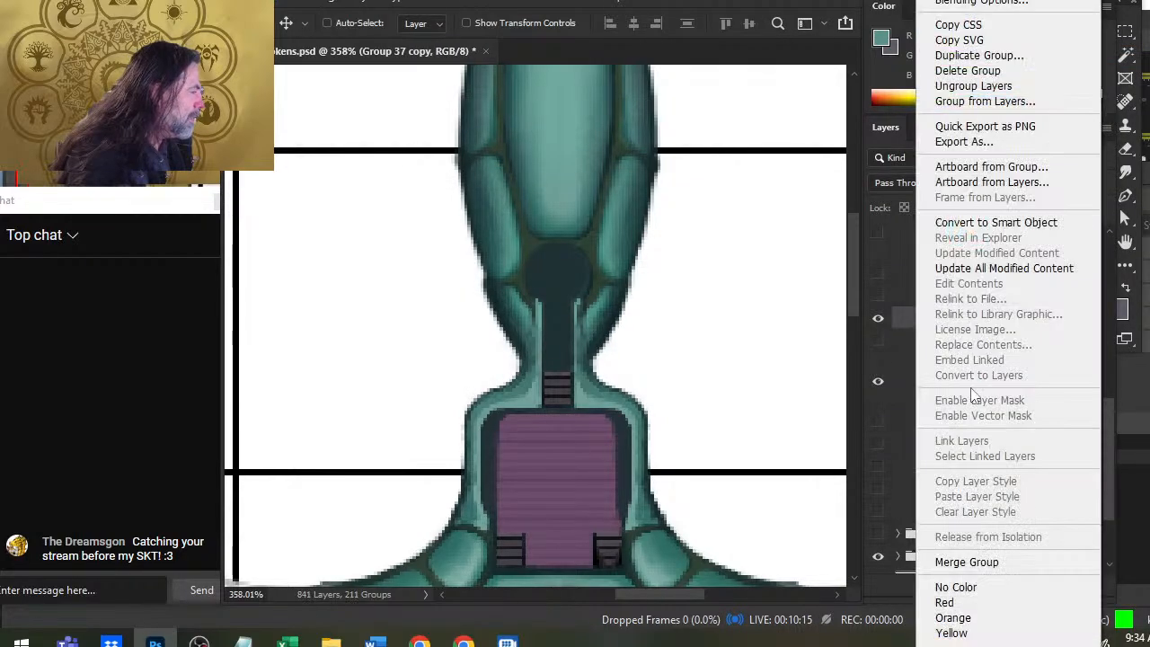
pyautogui.click(1022, 566)
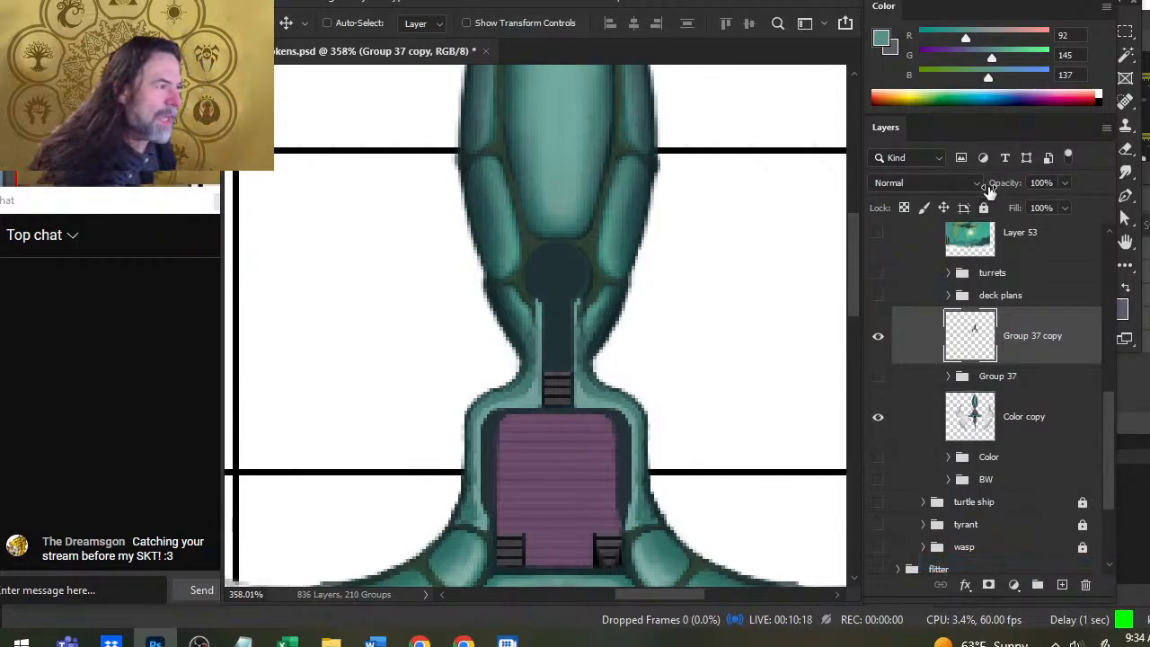
# Step: Compare the squidship artwork with and without the merged Group 37 copy layer, leaving the layer visible
pyautogui.press('z')
pyautogui.moveTo(784, 389); pyautogui.dragTo(714, 388)
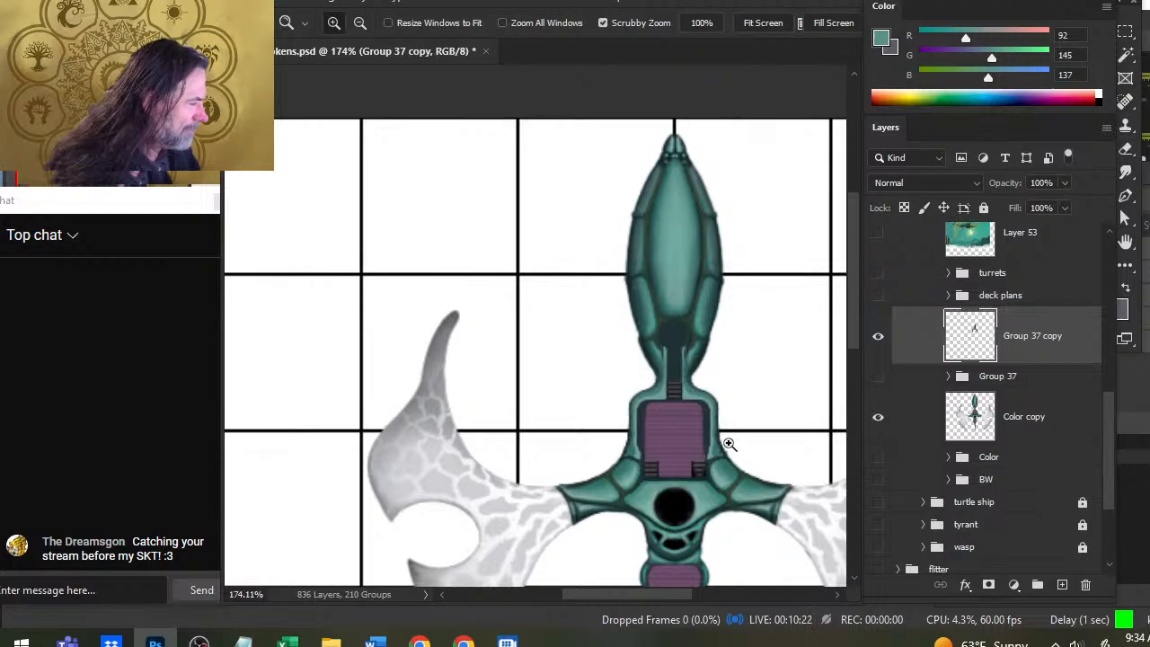
pyautogui.click(879, 338)
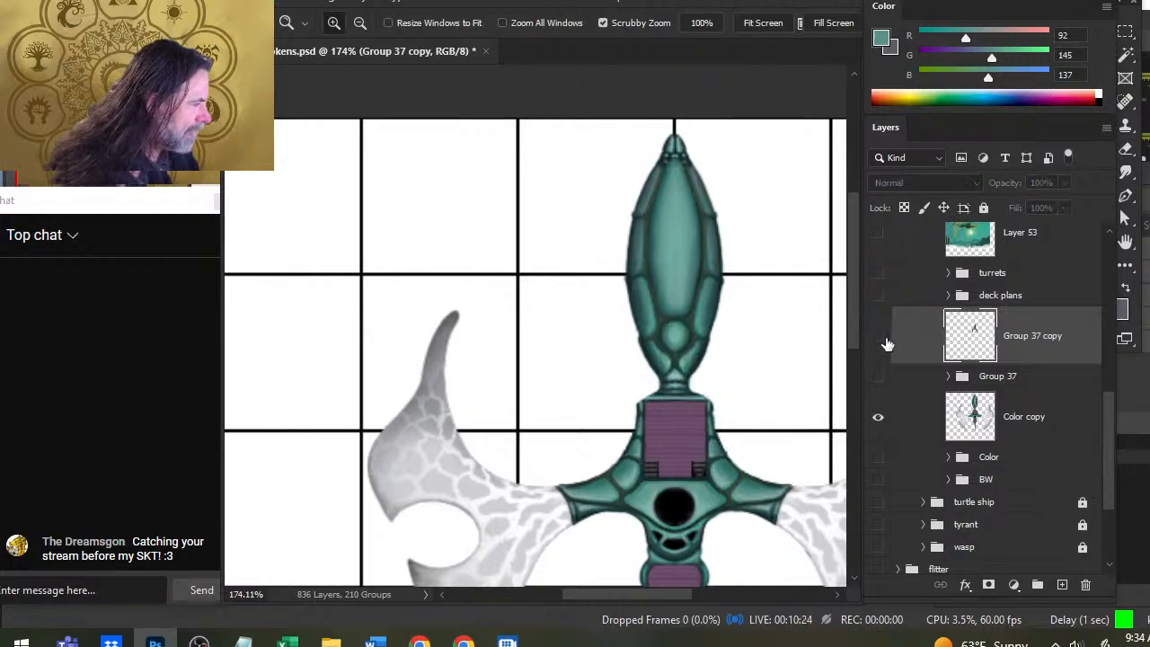
pyautogui.click(878, 337)
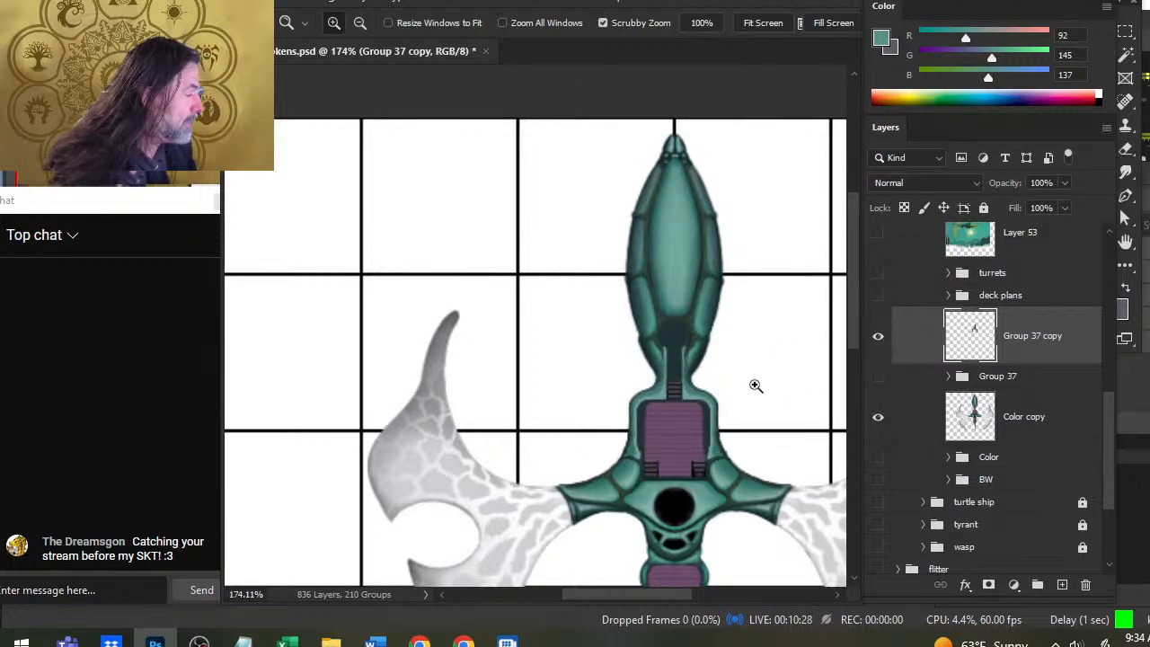
pyautogui.moveTo(699, 393); pyautogui.dragTo(585, 329)
pyautogui.moveTo(547, 366); pyautogui.dragTo(575, 364)
pyautogui.click(880, 342)
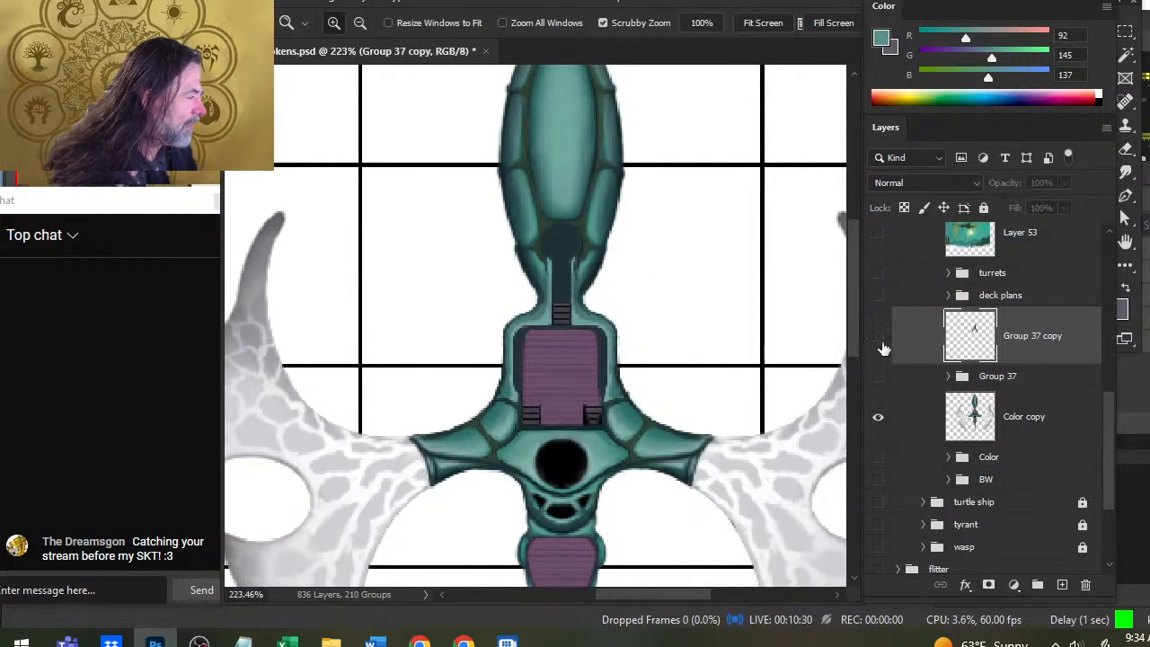
pyautogui.click(879, 337)
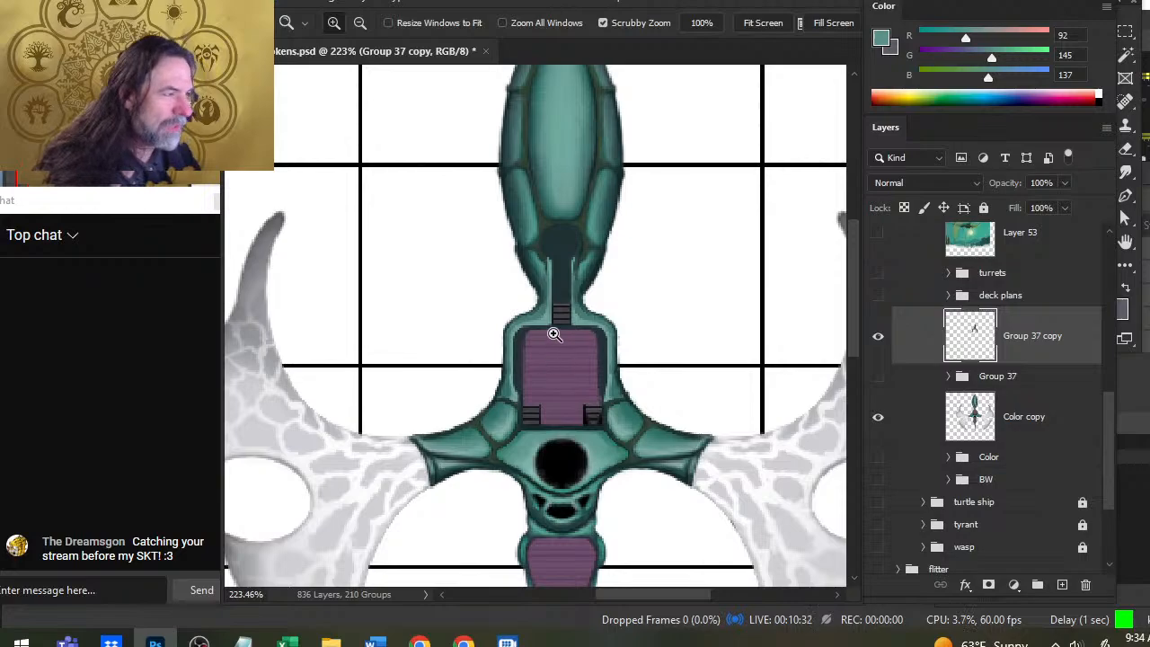
# Step: Bring the toolbox fully into view and activate the Rectangular Marquee tool with the Group 37 copy layer active
pyautogui.moveTo(555, 334); pyautogui.dragTo(577, 334)
pyautogui.press('l')
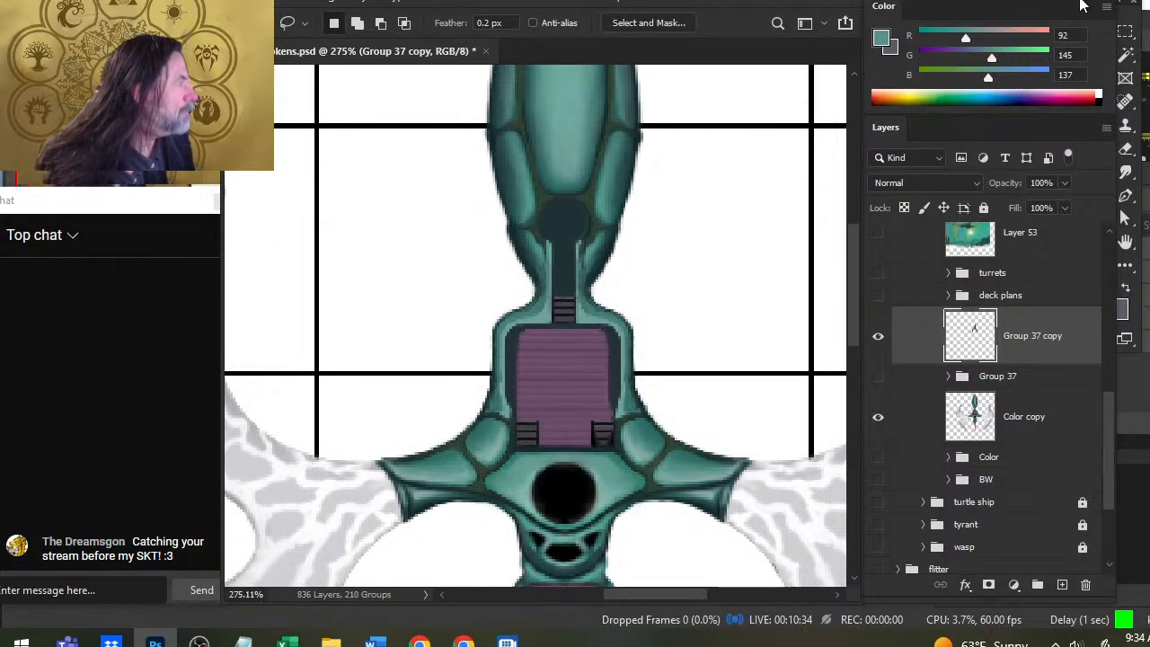
pyautogui.click(1122, 36)
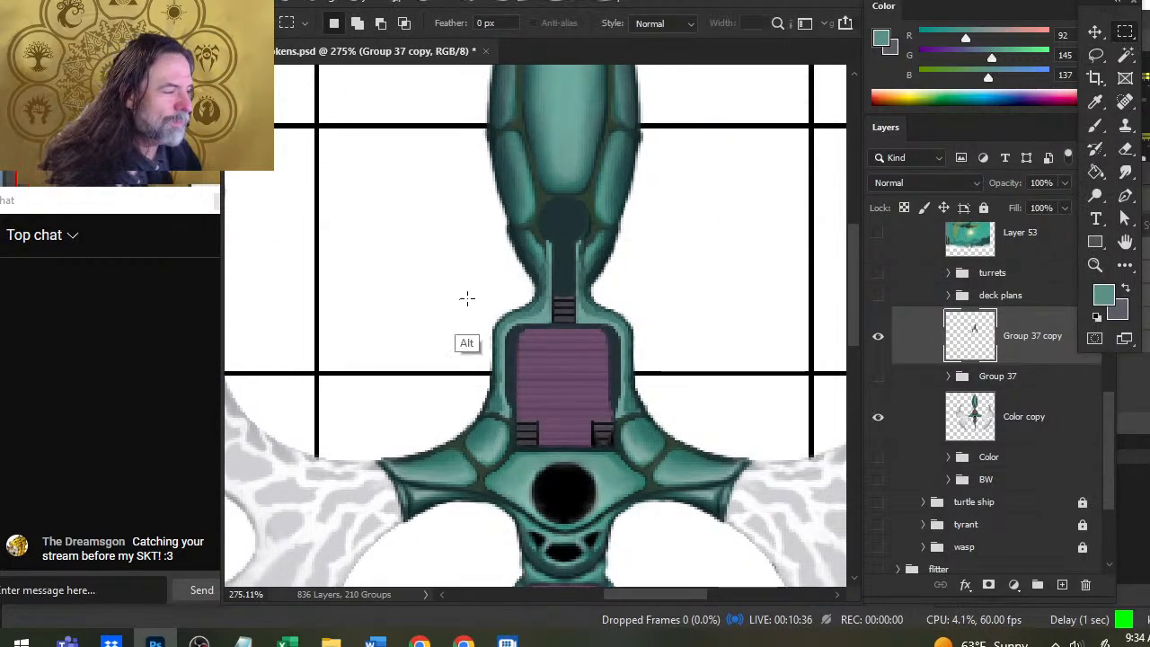
# Step: Check the live stream's YouTube page in the browser and return to Photoshop
pyautogui.hotkey('alt', 'Tab')
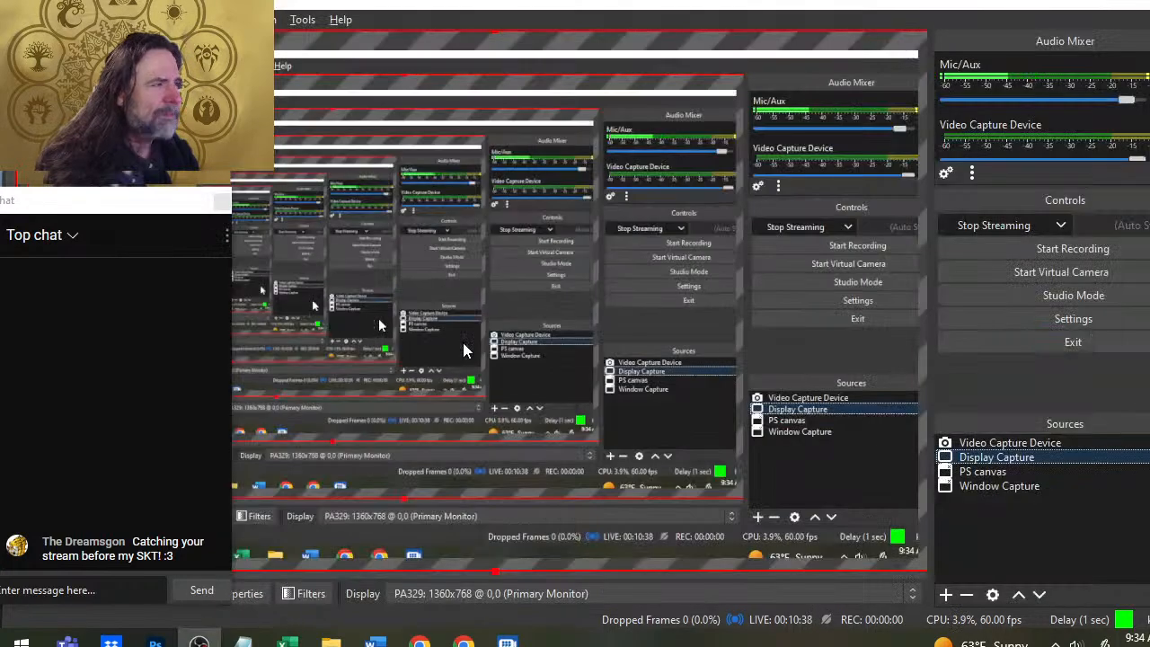
pyautogui.hotkey('alt', 'Tab')
pyautogui.hotkey('alt', 'Tab')
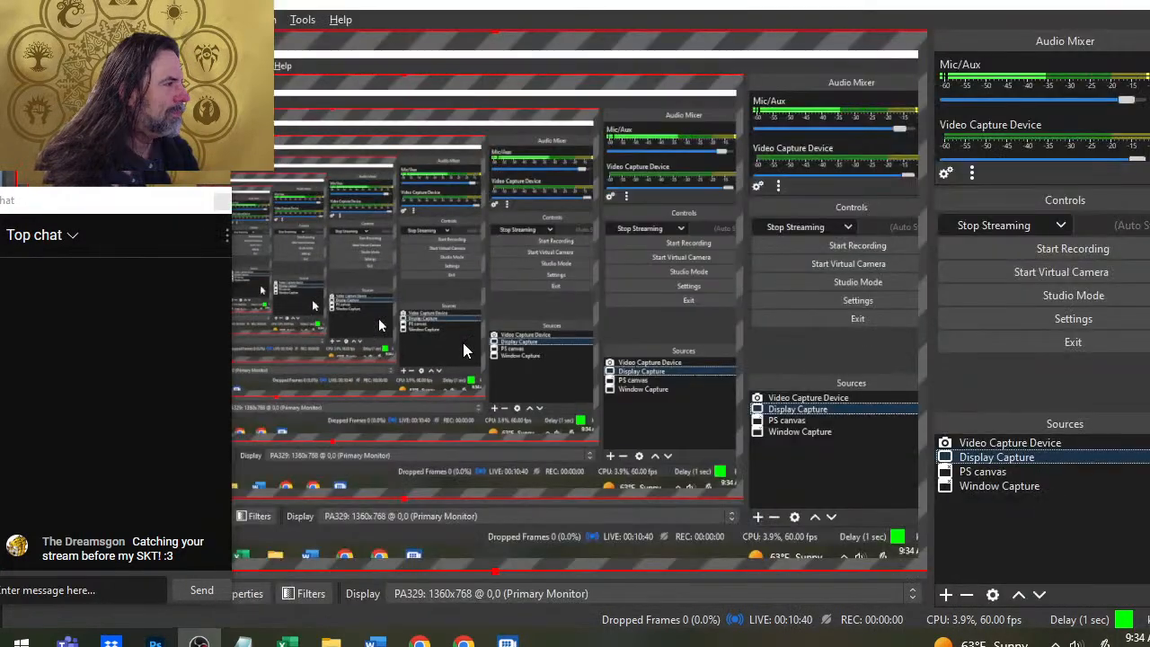
pyautogui.hotkey('alt', 'Tab')
pyautogui.hotkey('alt', 'Tab')
pyautogui.press('Tab')
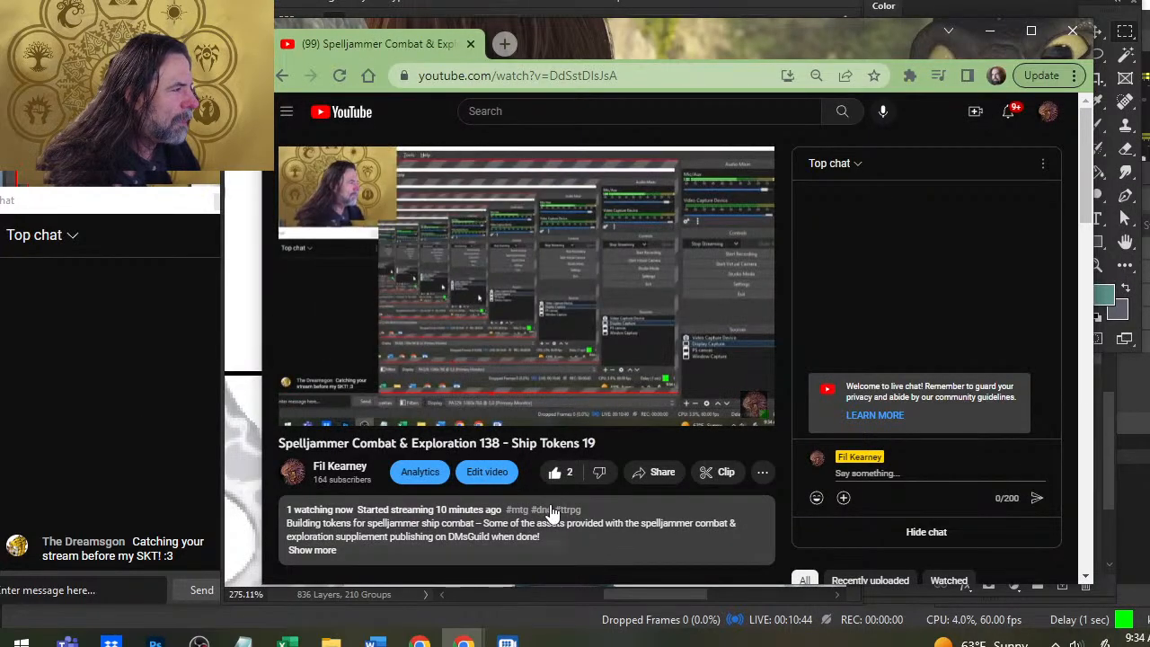
pyautogui.hotkey('alt', 'Tab')
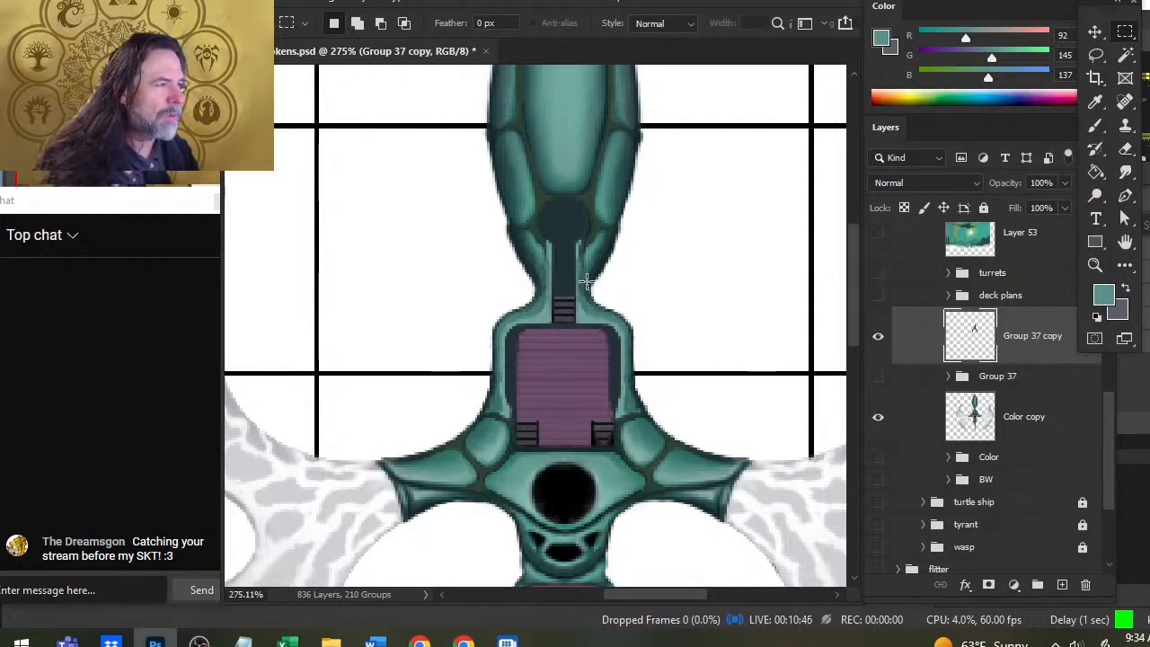
# Step: Select the left half of the squidship's deck area with a rectangular marquee and nudge its right edge onto the corridor's centre line
pyautogui.moveTo(392, 124); pyautogui.dragTo(569, 545)
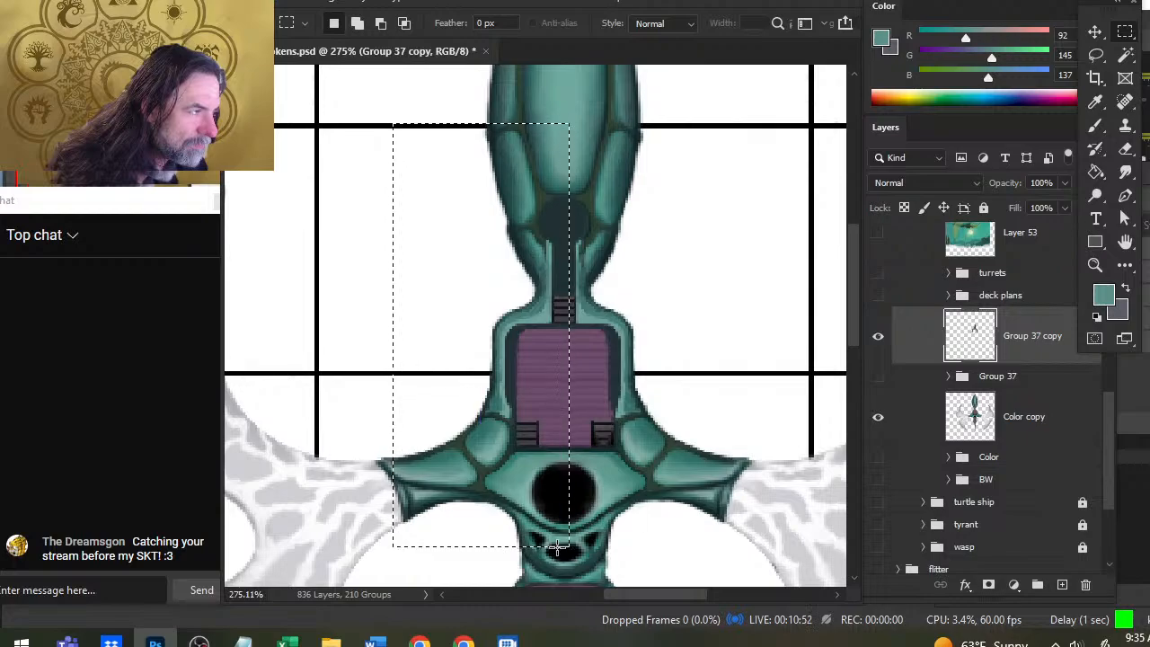
pyautogui.press('Left')
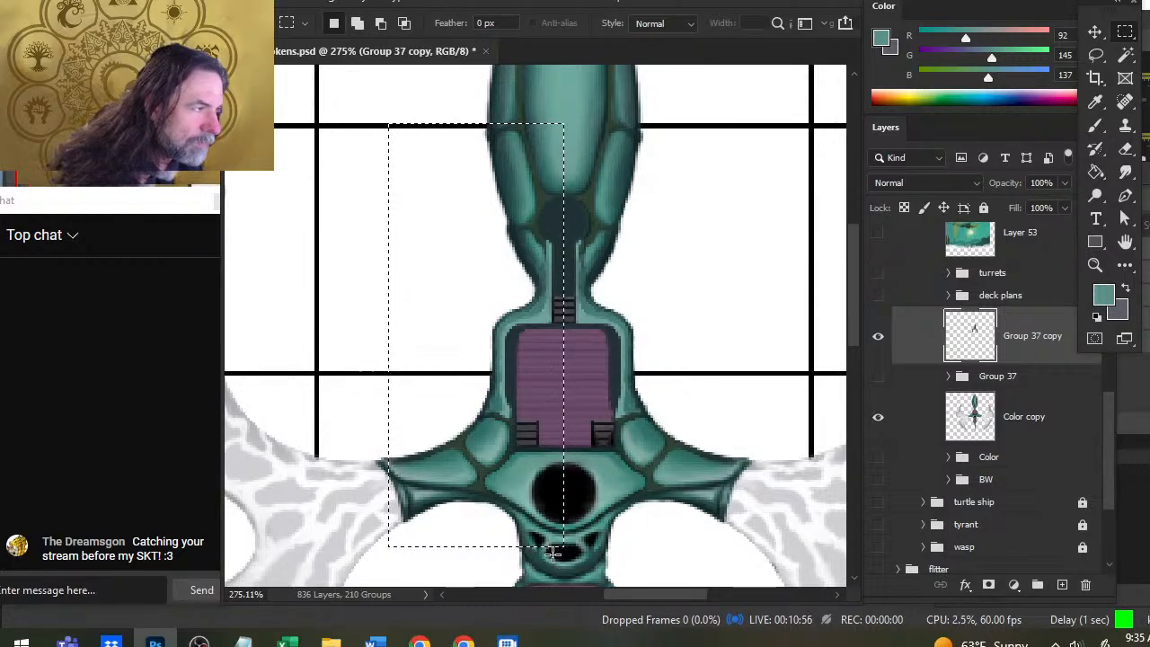
pyautogui.press('z')
pyautogui.moveTo(562, 315); pyautogui.dragTo(645, 318)
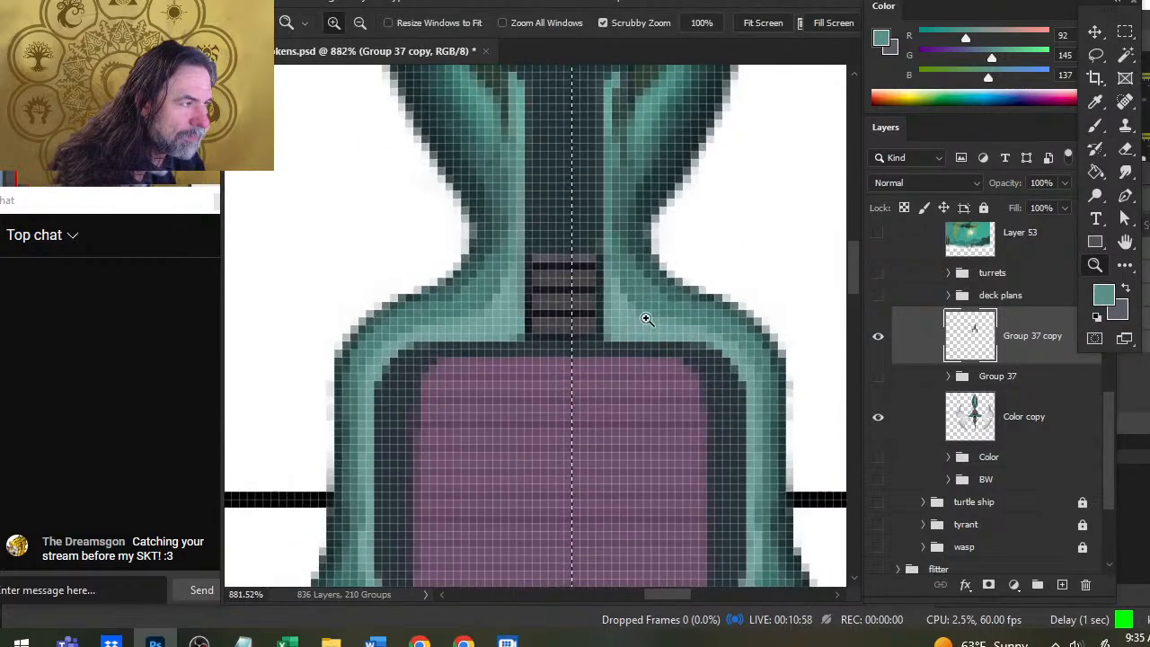
pyautogui.press('l')
pyautogui.press('Left')
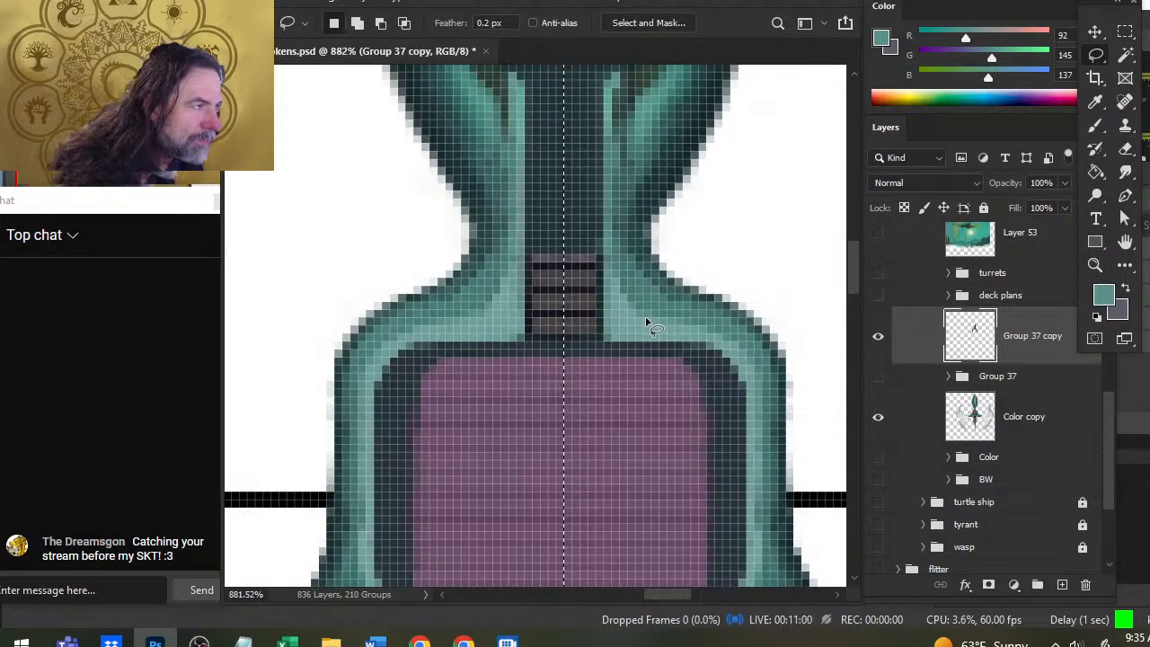
# Step: Nudge the selection one pixel to the right and copy the enclosed left half of the deck to a new layer
pyautogui.press('Right')
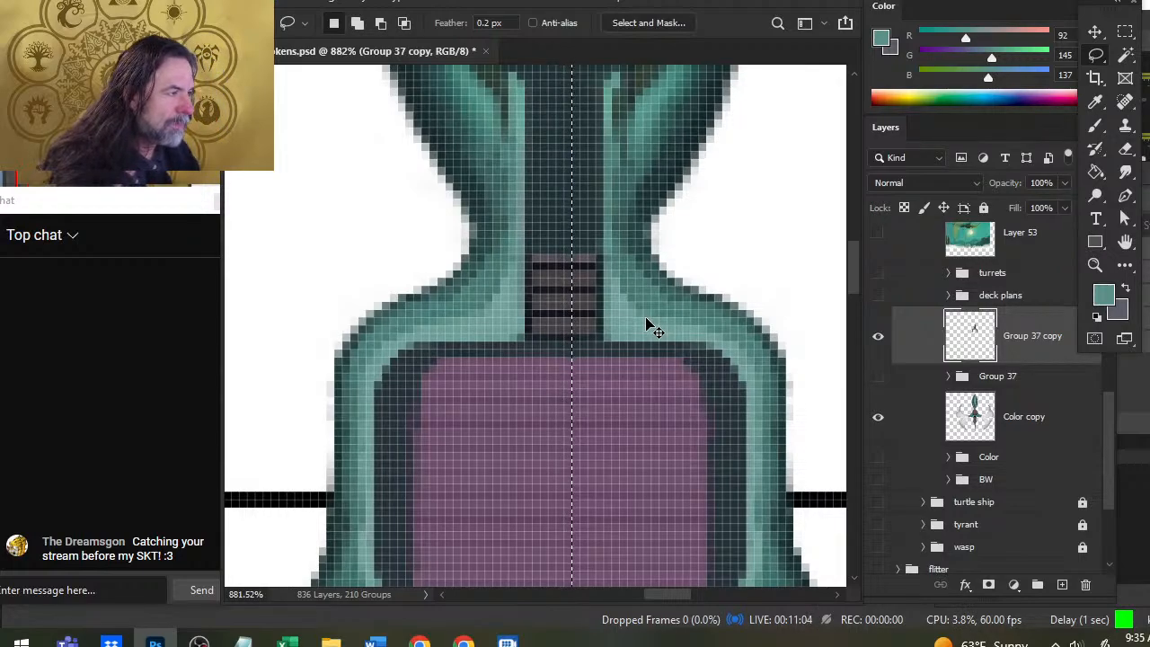
pyautogui.hotkey('ctrl', 'j')
pyautogui.press('z')
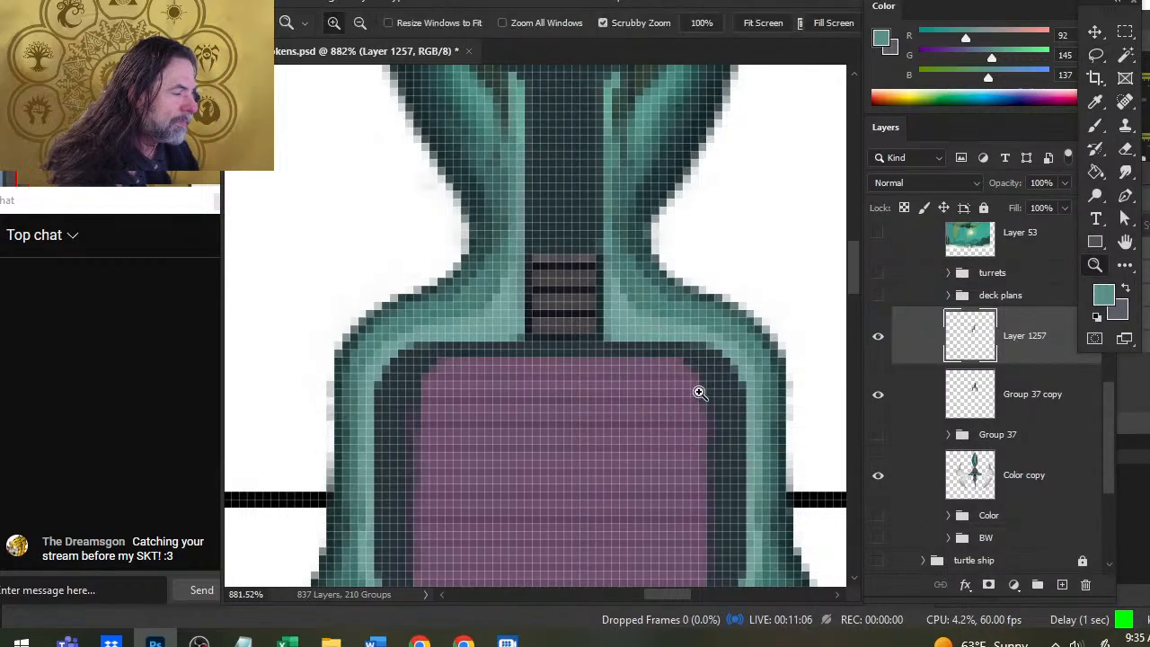
pyautogui.moveTo(698, 390); pyautogui.dragTo(637, 403)
# Step: Duplicate the left-half deck layer, Layer 1257, keeping the suggested name
pyautogui.press('l')
pyautogui.rightClick(643, 372)
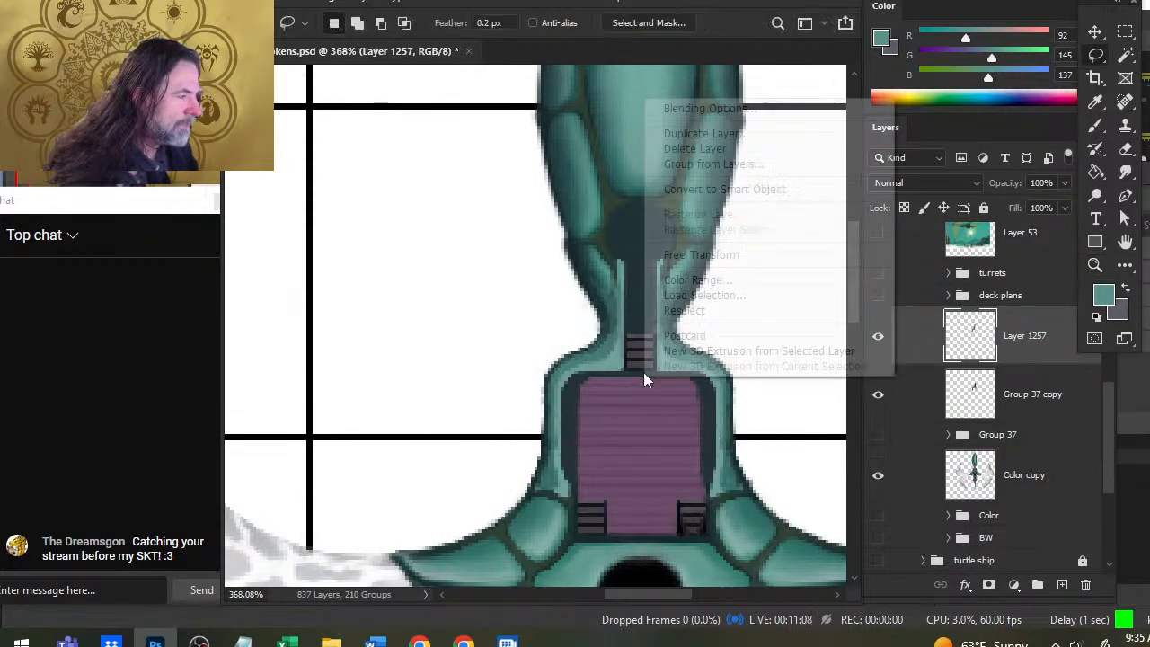
pyautogui.rightClick(981, 333)
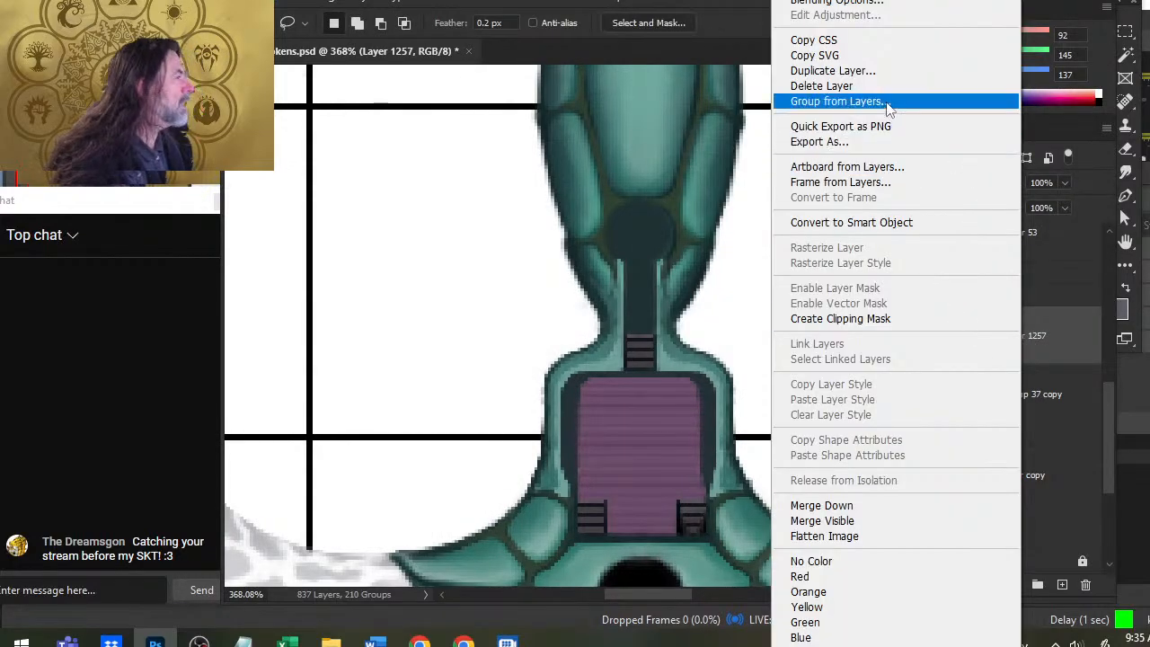
pyautogui.click(842, 70)
pyautogui.press('Return')
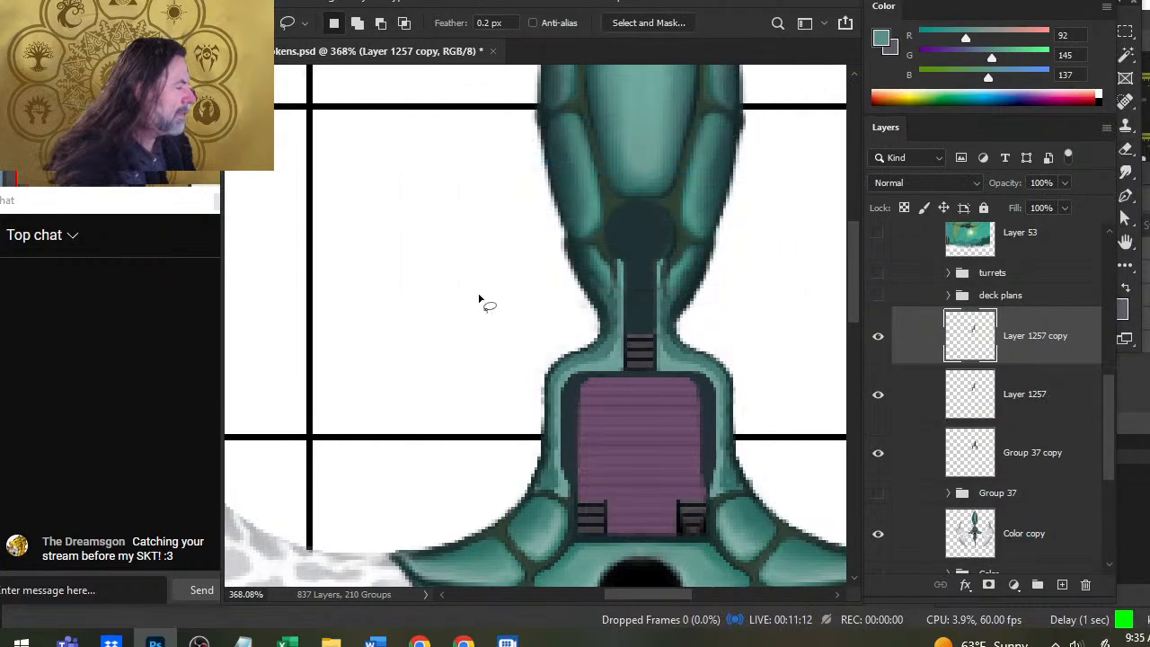
# Step: Flip the Layer 1257 copy horizontally with Free Transform and apply the transformation
pyautogui.rightClick(578, 319)
pyautogui.click(667, 474)
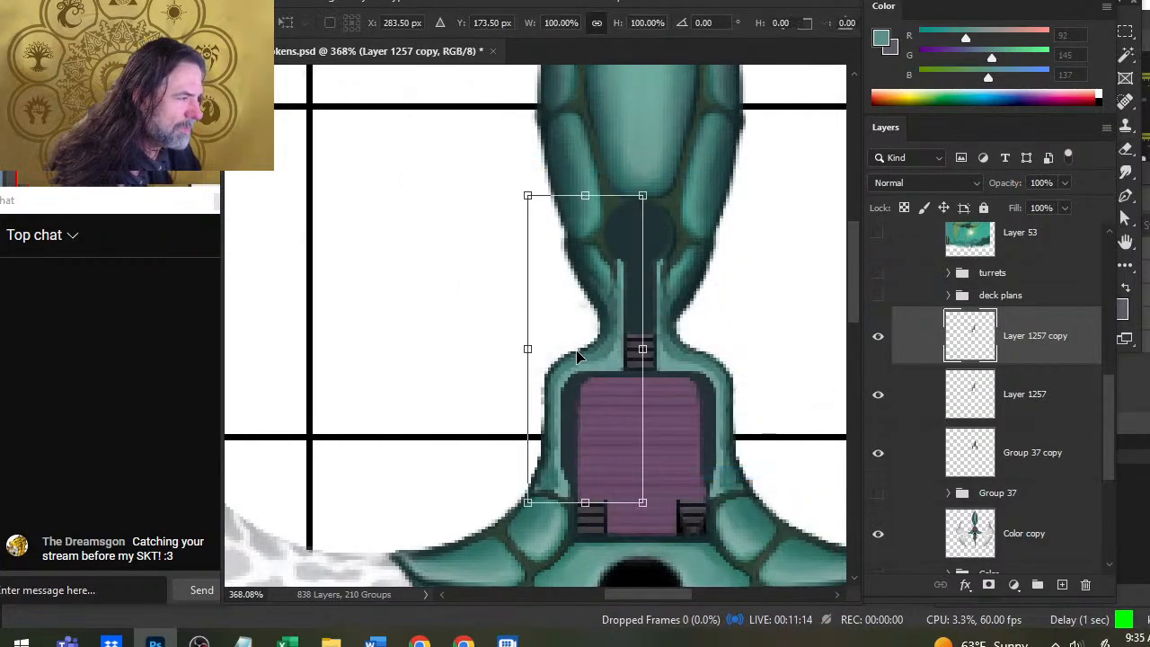
pyautogui.rightClick(576, 350)
pyautogui.click(629, 325)
pyautogui.press('Return')
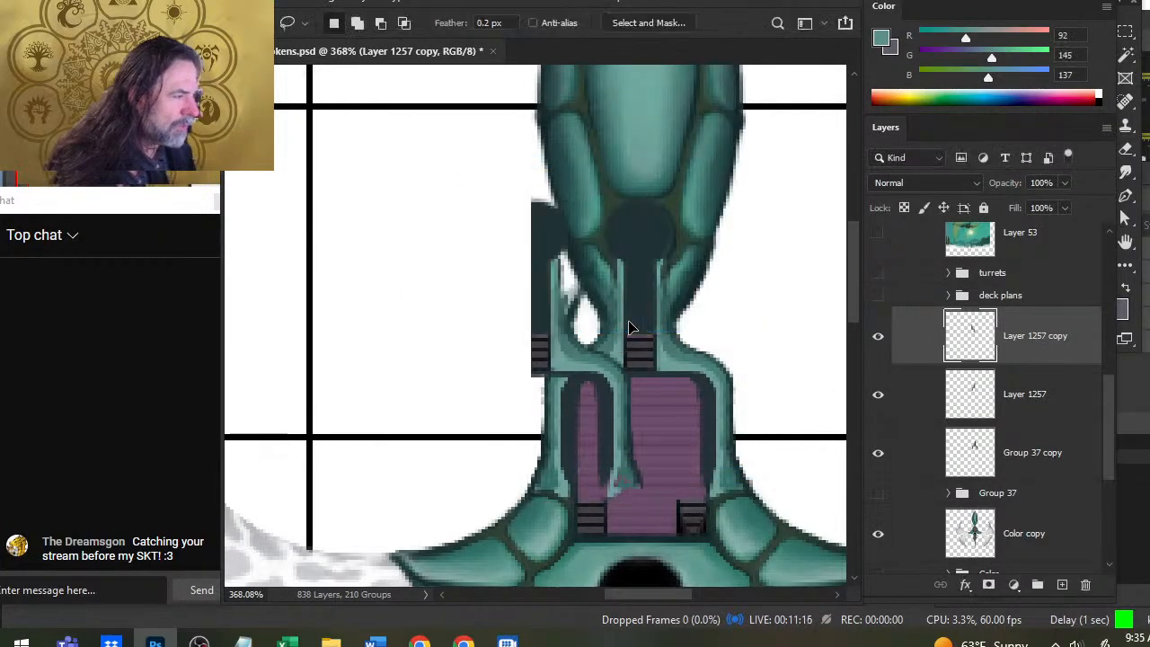
# Step: Nudge the mirrored half to the right with the Move tool until it meets the left half along the corridor's centre line
pyautogui.press('v')
pyautogui.press('Right')
pyautogui.press('Right')
pyautogui.press('Right')
pyautogui.press('Right')
pyautogui.press('Right')
pyautogui.press('Right')
pyautogui.press('Right')
pyautogui.press('Right')
pyautogui.press('Right')
pyautogui.press('Right')
pyautogui.press('Right')
pyautogui.press('Right')
pyautogui.press('Right')
pyautogui.press('Right')
pyautogui.press('Right')
pyautogui.press('Right')
pyautogui.press('Right')
pyautogui.press('Right')
pyautogui.press('Right')
pyautogui.press('Right')
pyautogui.press('Right')
pyautogui.press('Right')
pyautogui.press('Right')
pyautogui.press('Right')
pyautogui.press('Right')
pyautogui.press('Right')
pyautogui.press('Right')
pyautogui.press('Right')
pyautogui.press('Right')
pyautogui.press('Right')
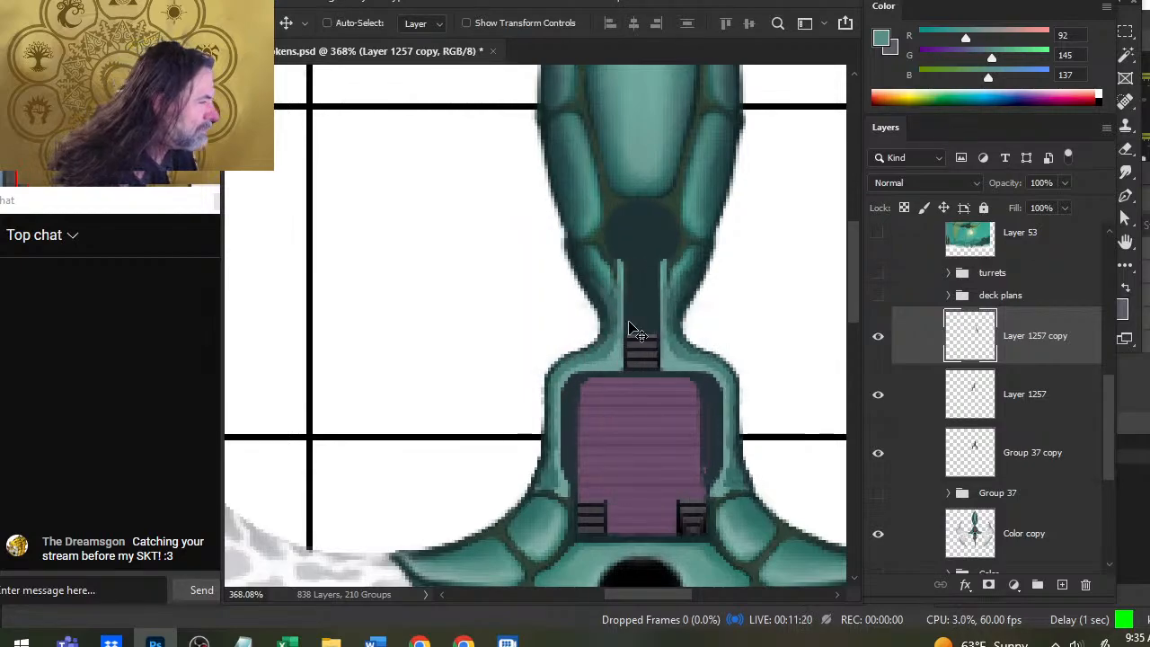
pyautogui.press('Left')
pyautogui.press('Left')
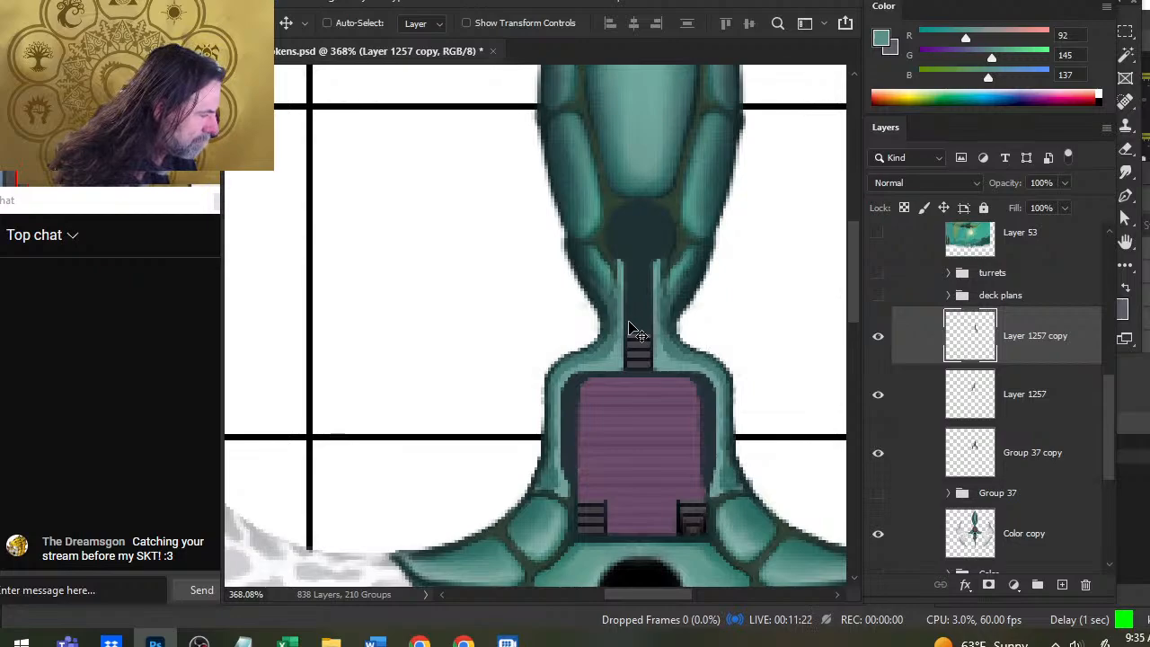
pyautogui.press('Left')
pyautogui.press('Right')
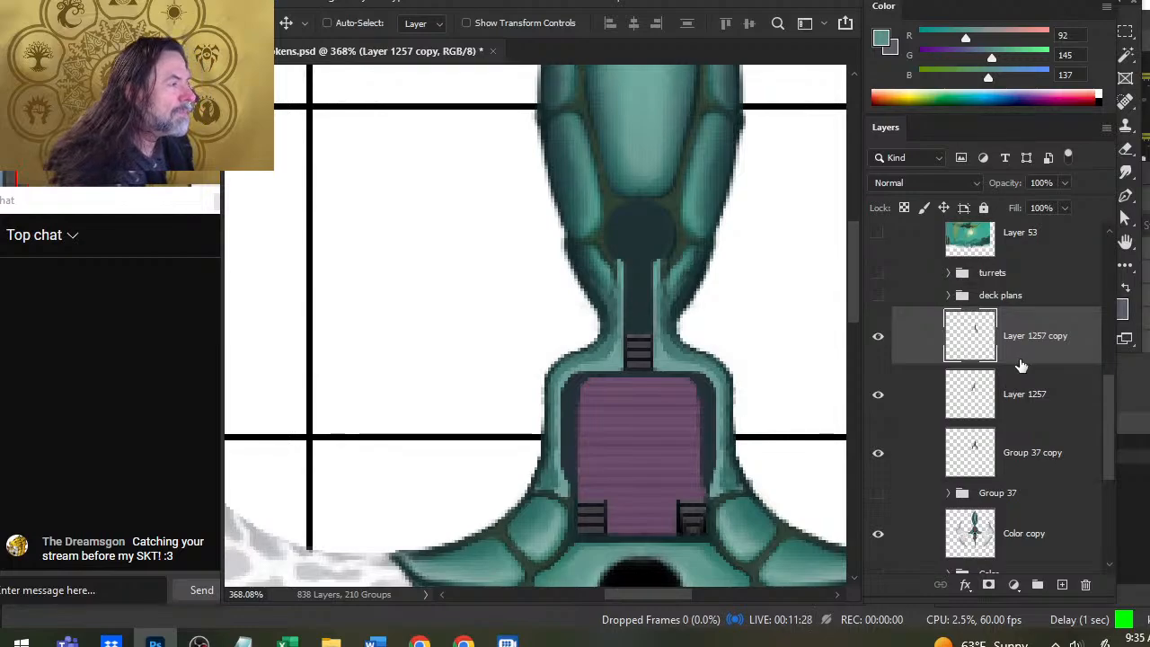
pyautogui.press('Left')
pyautogui.press('Right')
pyautogui.press('Right')
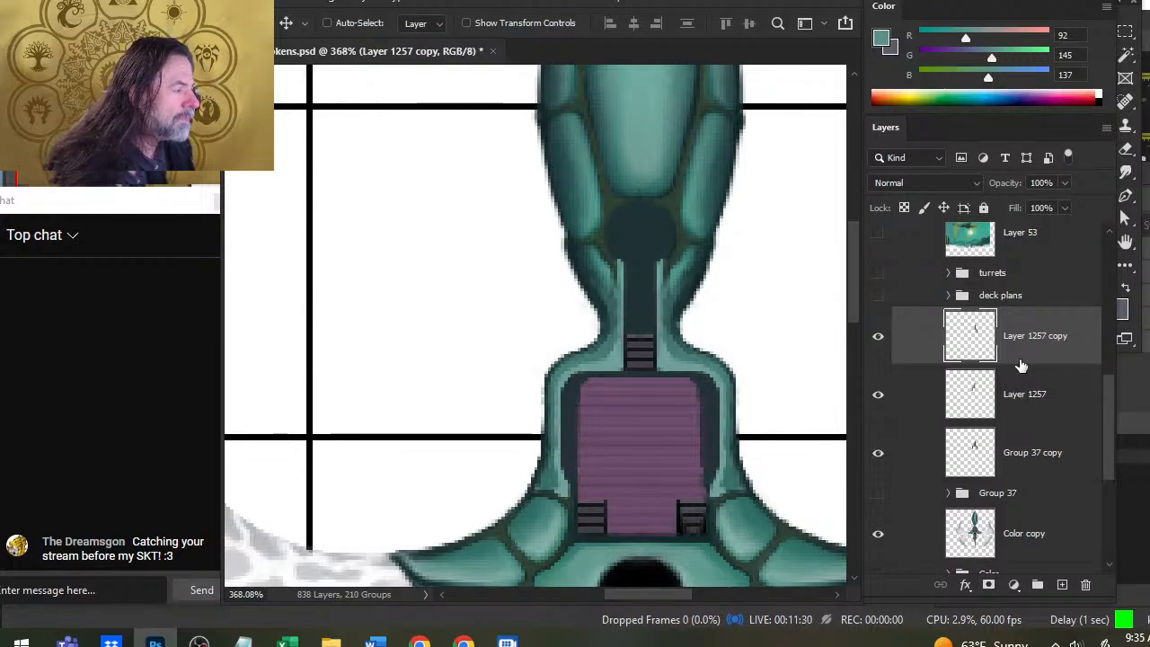
# Step: Delete the Group 37 copy layer and merge the mirrored Layer 1257 copy down into Layer 1257
pyautogui.moveTo(728, 413); pyautogui.dragTo(678, 395)
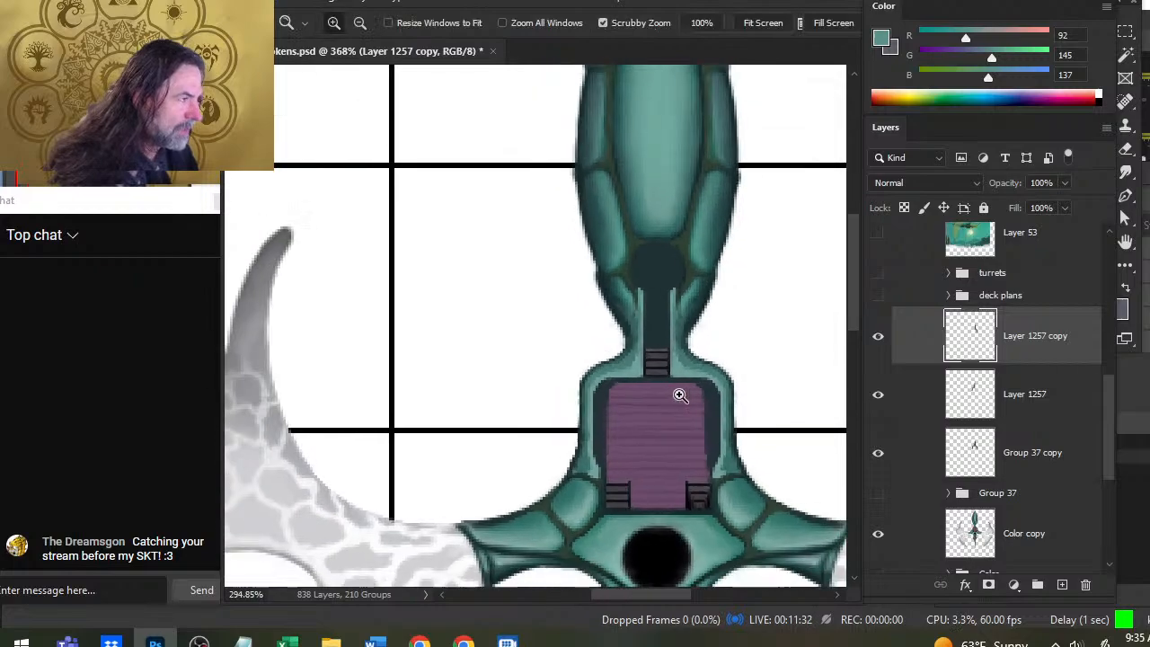
pyautogui.moveTo(755, 413); pyautogui.dragTo(664, 342)
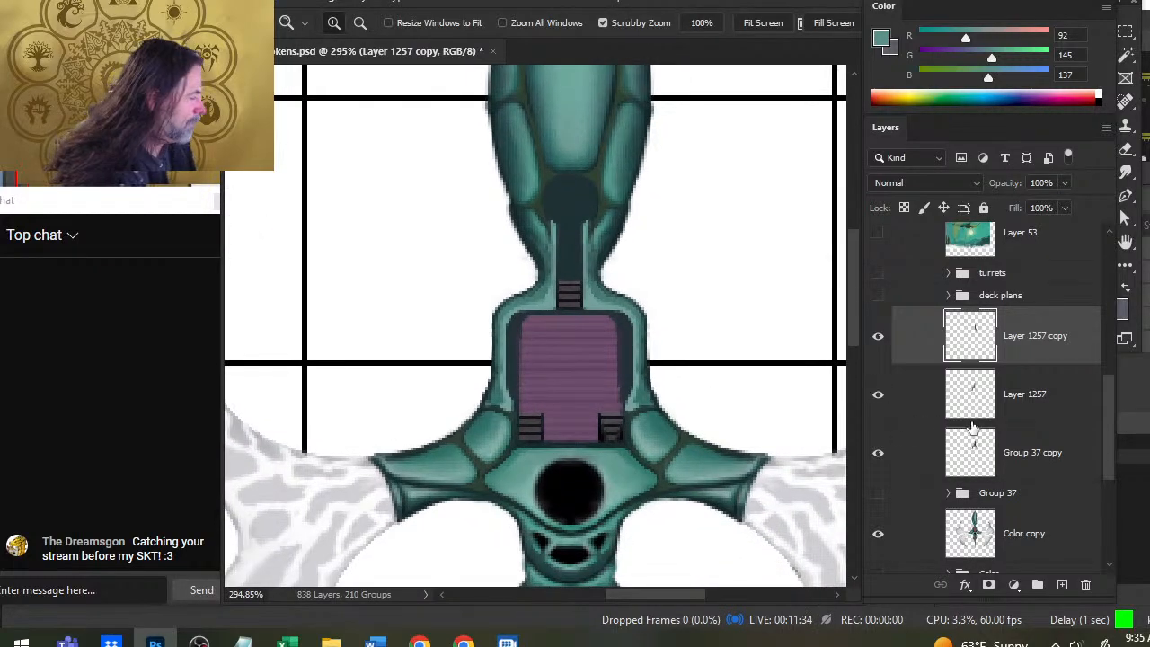
pyautogui.click(1030, 452)
pyautogui.scroll(1, 1026, 529)
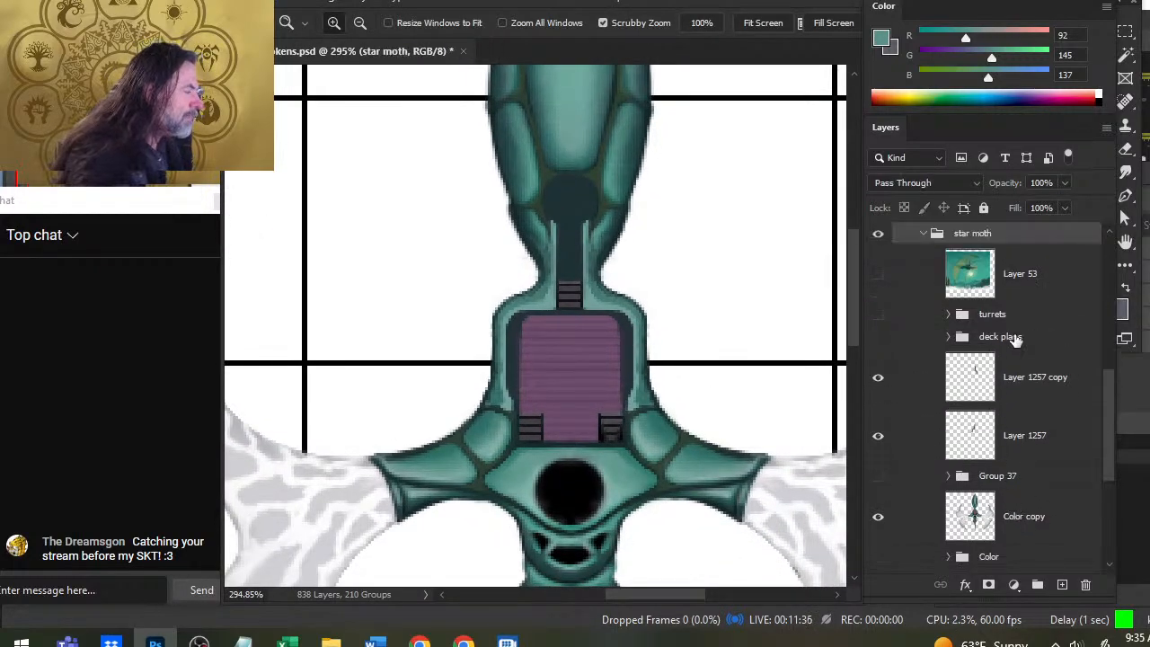
pyautogui.rightClick(1020, 386)
pyautogui.click(953, 508)
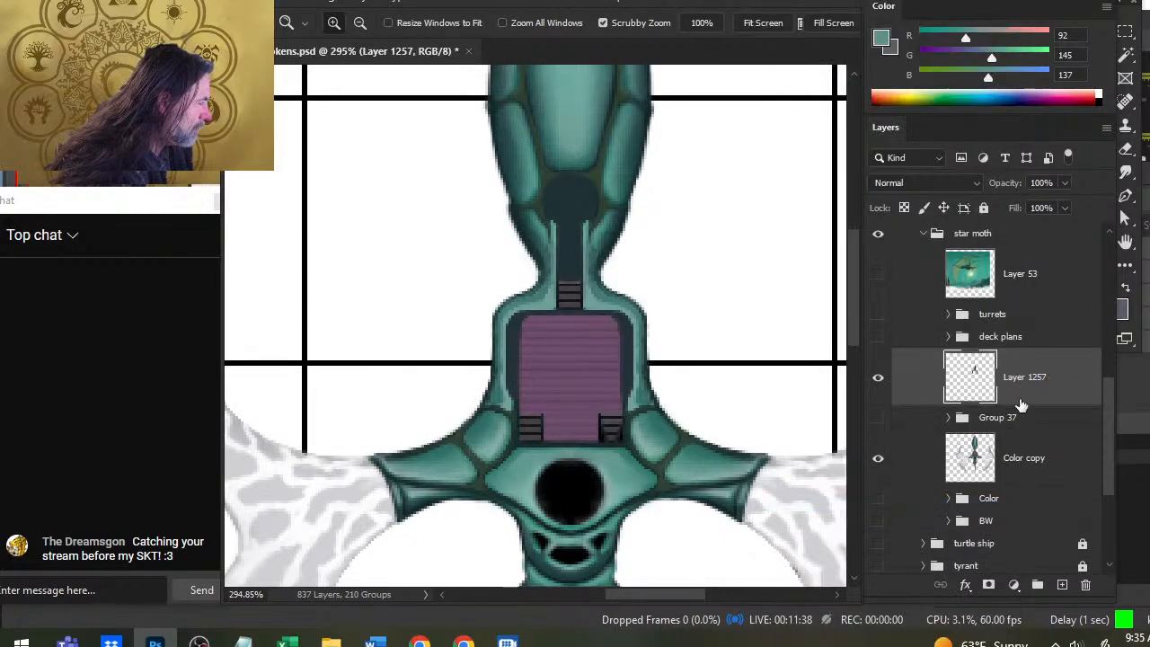
# Step: Add an empty layer above the merged deck layer and sample the corridor edge's light teal, RGB 101, 145, 139, as the brush colour
pyautogui.click(1062, 585)
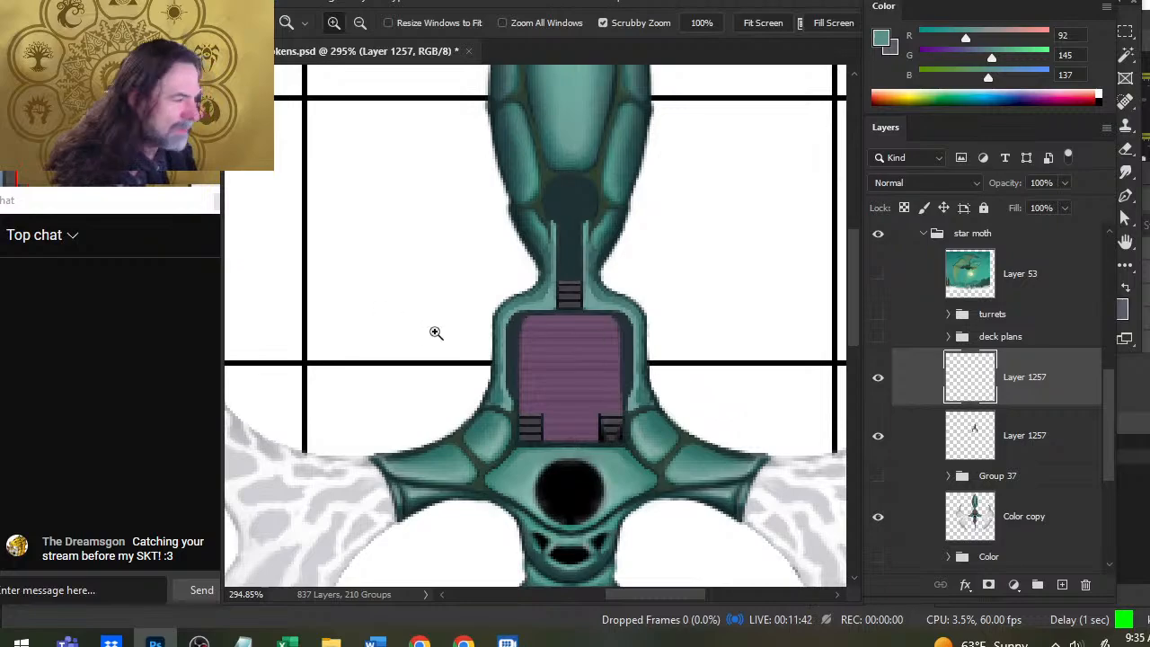
pyautogui.click(563, 238)
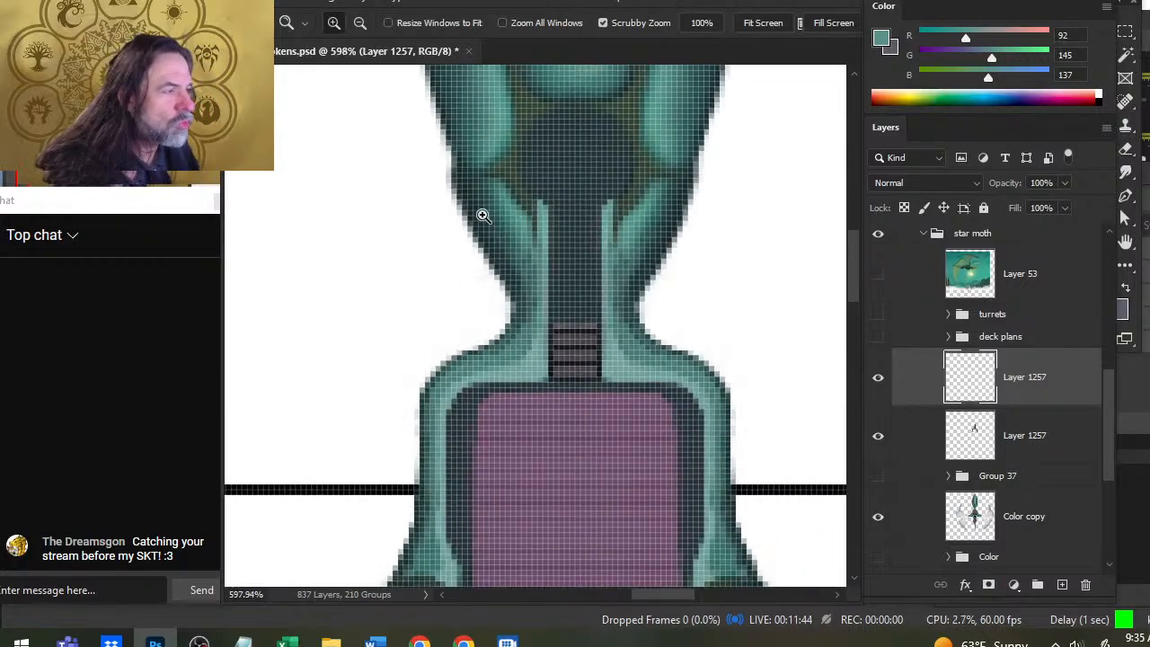
pyautogui.press('b')
pyautogui.keyDown('alt'); pyautogui.moveTo(548, 292); pyautogui.dragTo(543, 261); pyautogui.keyUp('alt')
pyautogui.press('z')
pyautogui.moveTo(749, 329)
pyautogui.mouseDown()
pyautogui.moveTo(573, 262)
pyautogui.moveTo(660, 269)
pyautogui.mouseUp()
pyautogui.press('b')
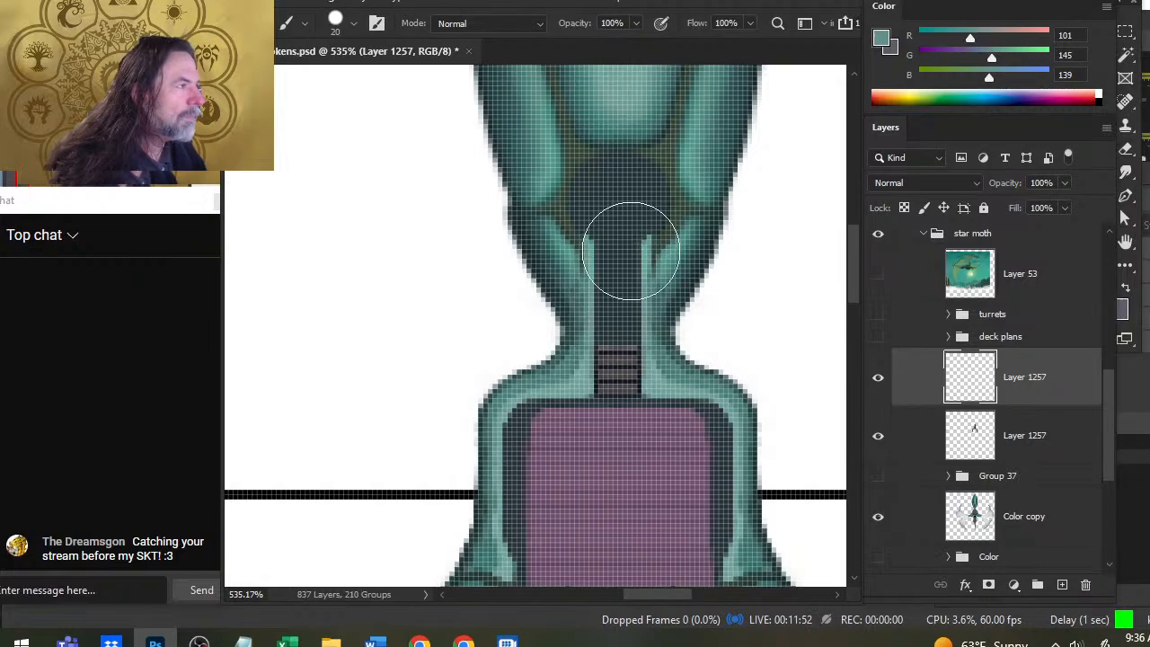
pyautogui.press('z')
pyautogui.moveTo(627, 241); pyautogui.dragTo(569, 321)
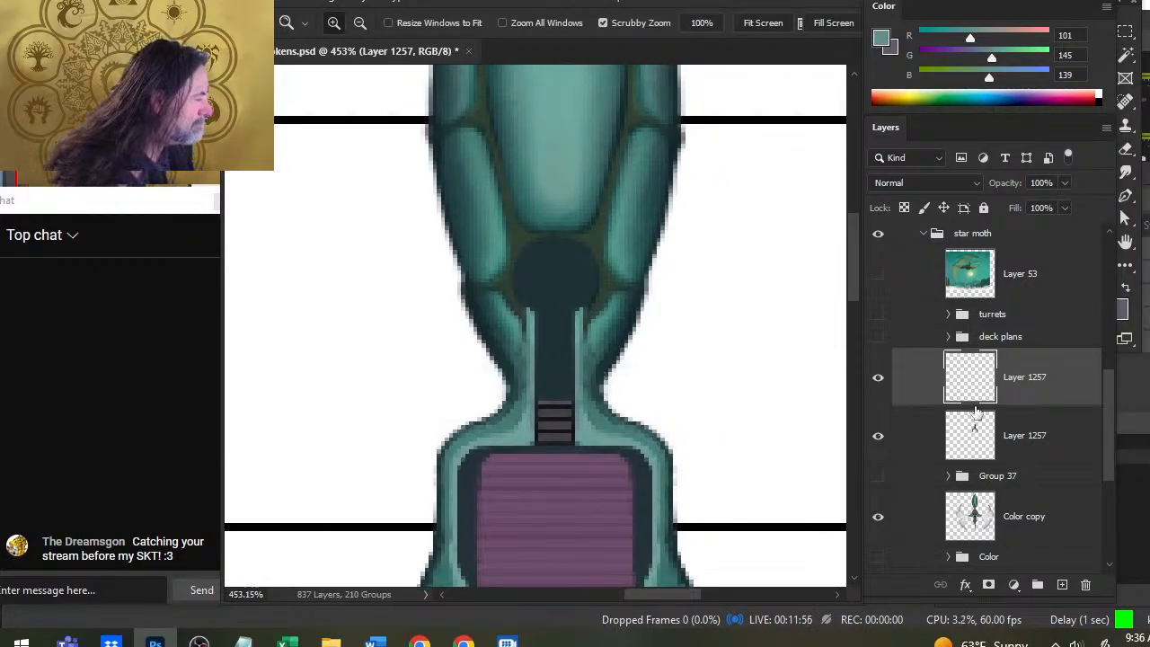
# Step: Select the merged deck layer and resize the brush to 25 px to cover the round chamber at the corridor's upper end
pyautogui.click(1042, 438)
pyautogui.press('v')
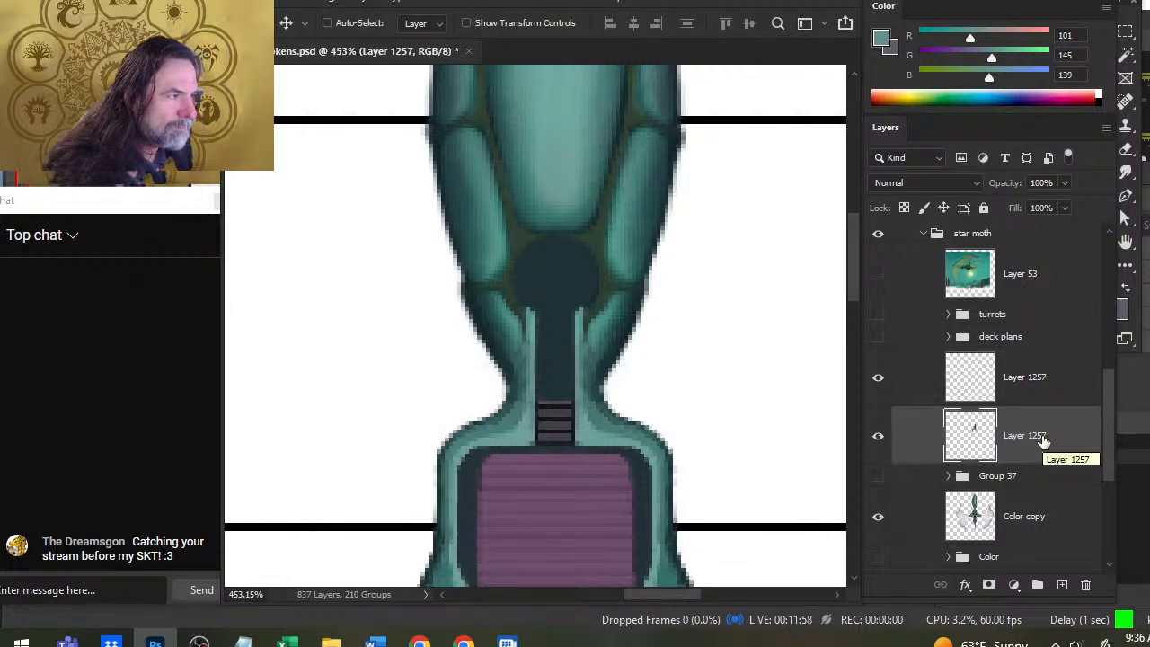
pyautogui.press('b')
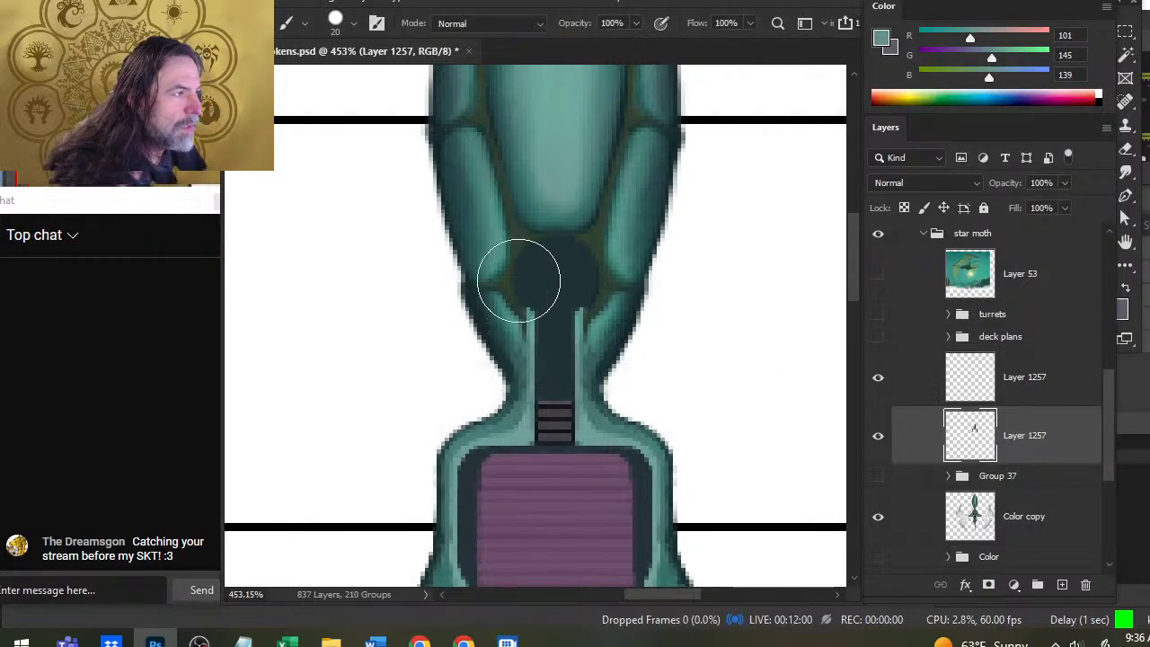
pyautogui.press('[')
pyautogui.press('[')
pyautogui.press('[')
pyautogui.press('[')
pyautogui.press('[')
pyautogui.press('[')
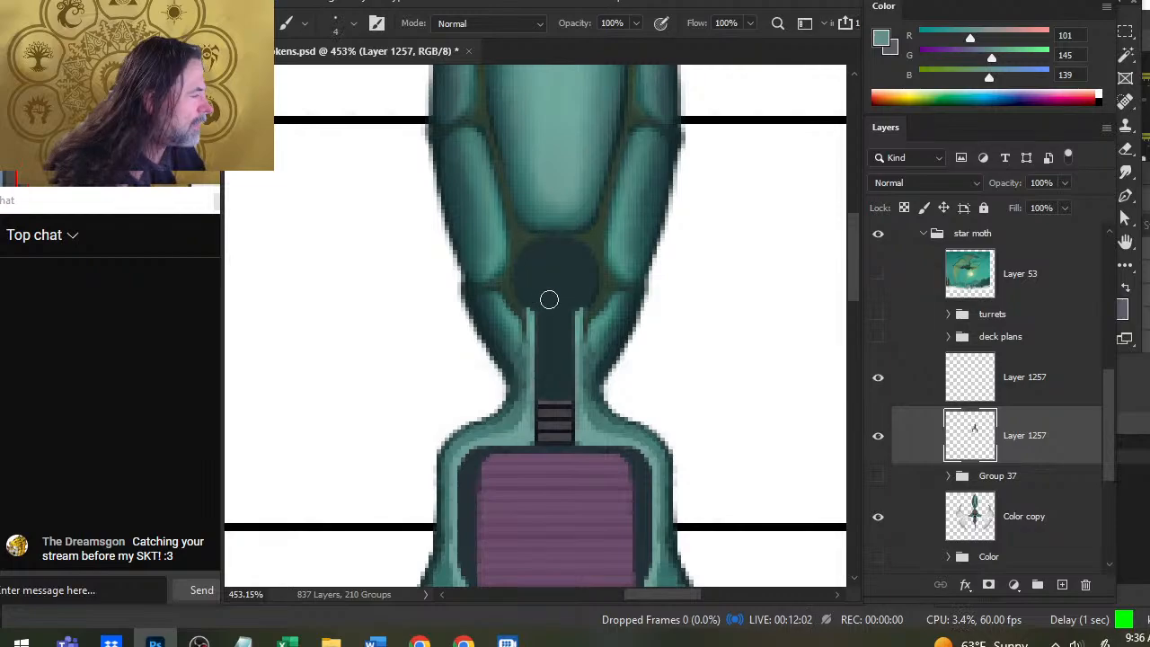
pyautogui.press(']')
pyautogui.press(']')
pyautogui.press(']')
pyautogui.press(']')
pyautogui.press(']')
pyautogui.press(']')
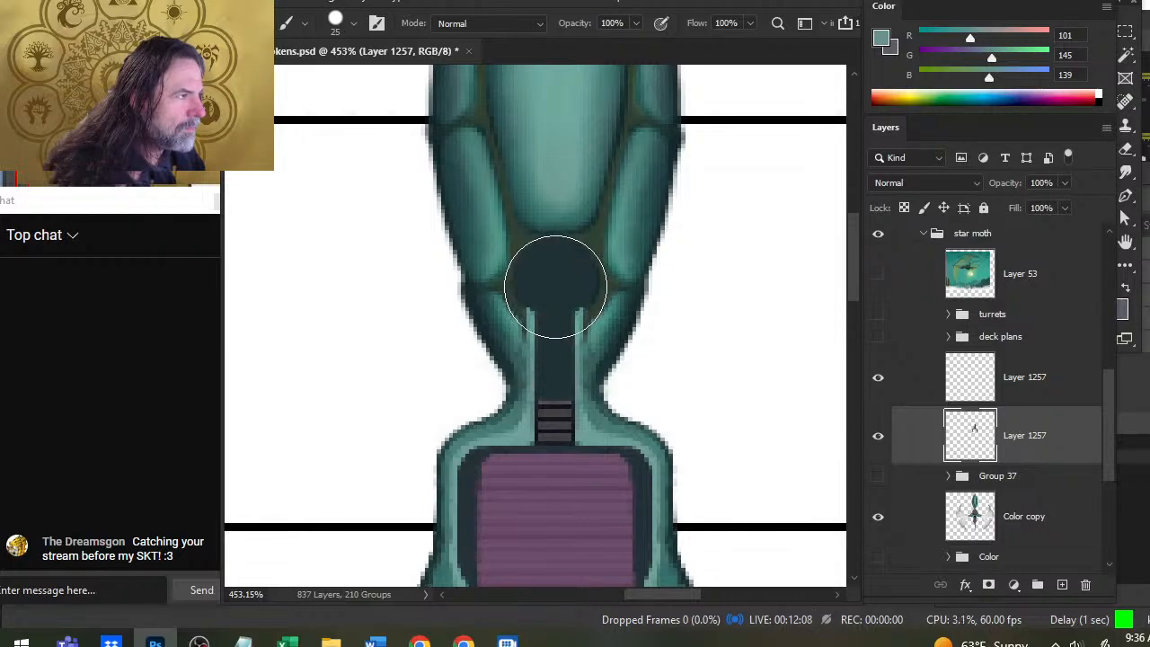
pyautogui.click(555, 286)
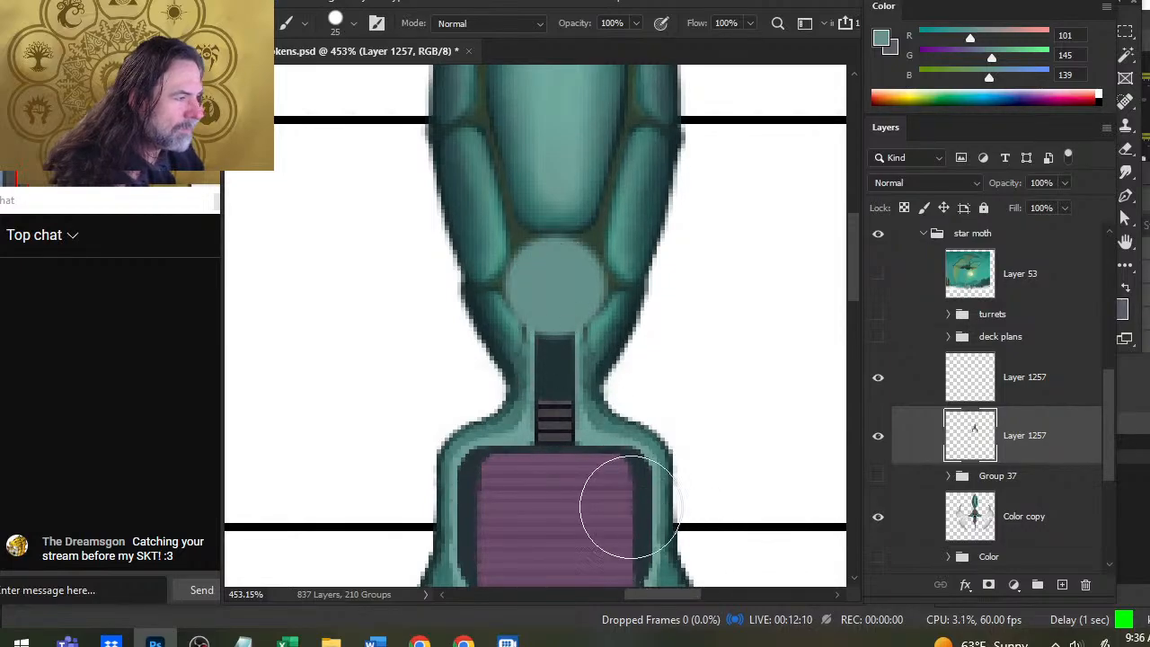
pyautogui.press('e')
pyautogui.press('w')
pyautogui.click(547, 306)
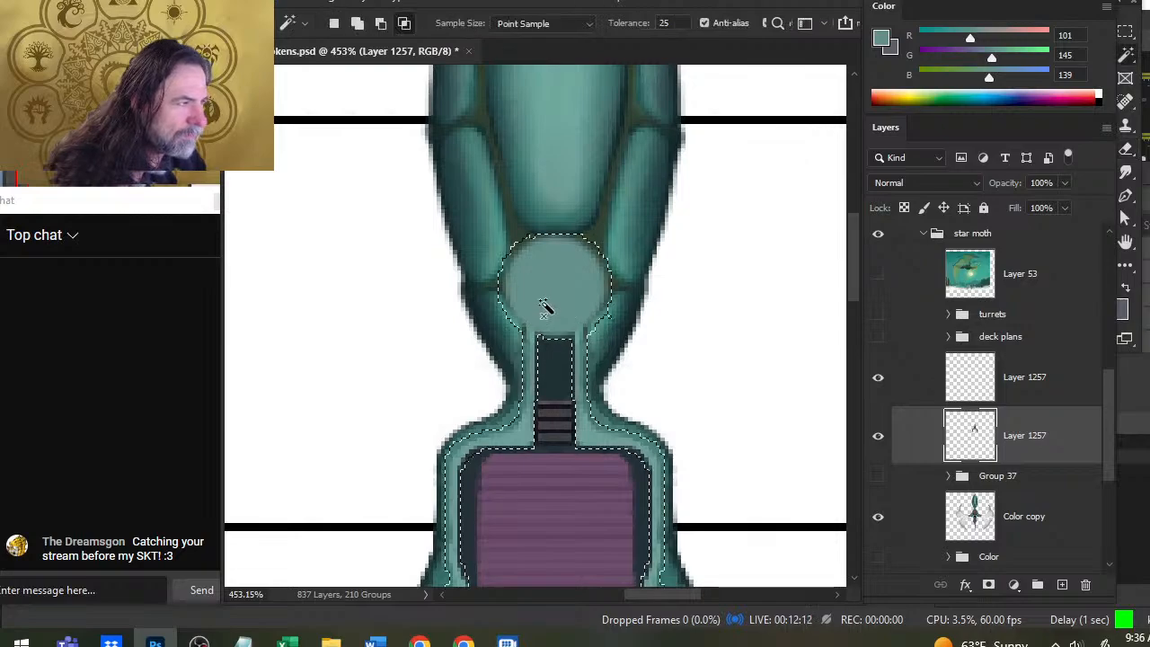
pyautogui.press('l')
pyautogui.hotkey('ctrl', 'z')
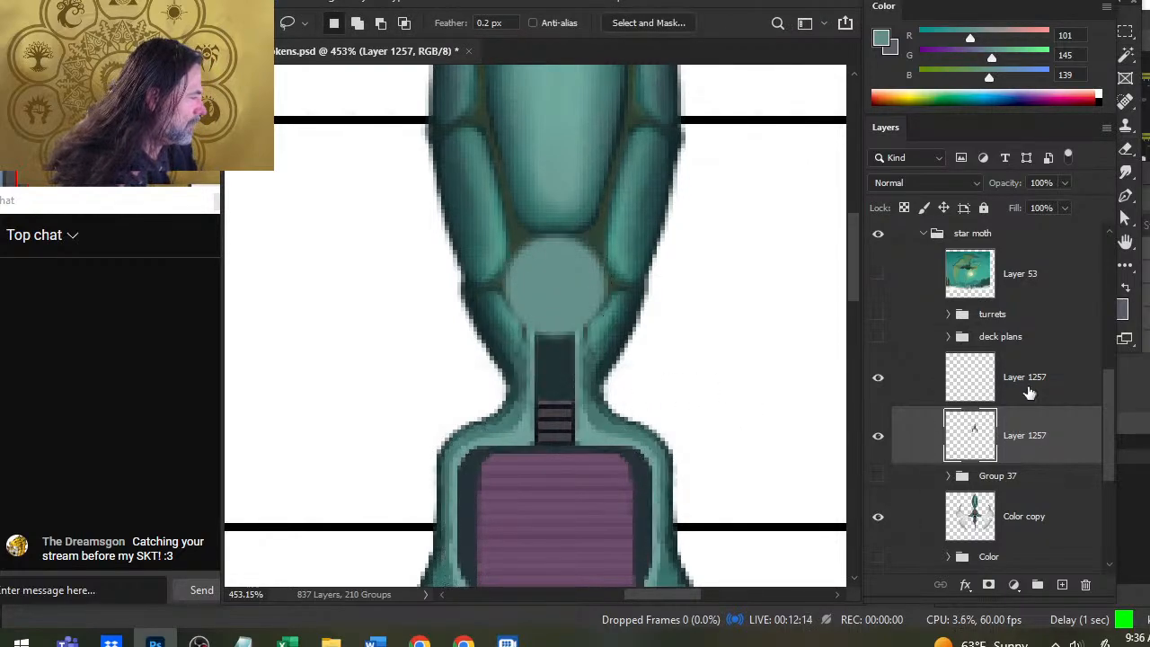
pyautogui.hotkey('ctrl', 'z')
# Step: Select the empty layer above the deck layer and paint a single 25 px light teal disc over the round chamber
pyautogui.click(1028, 390)
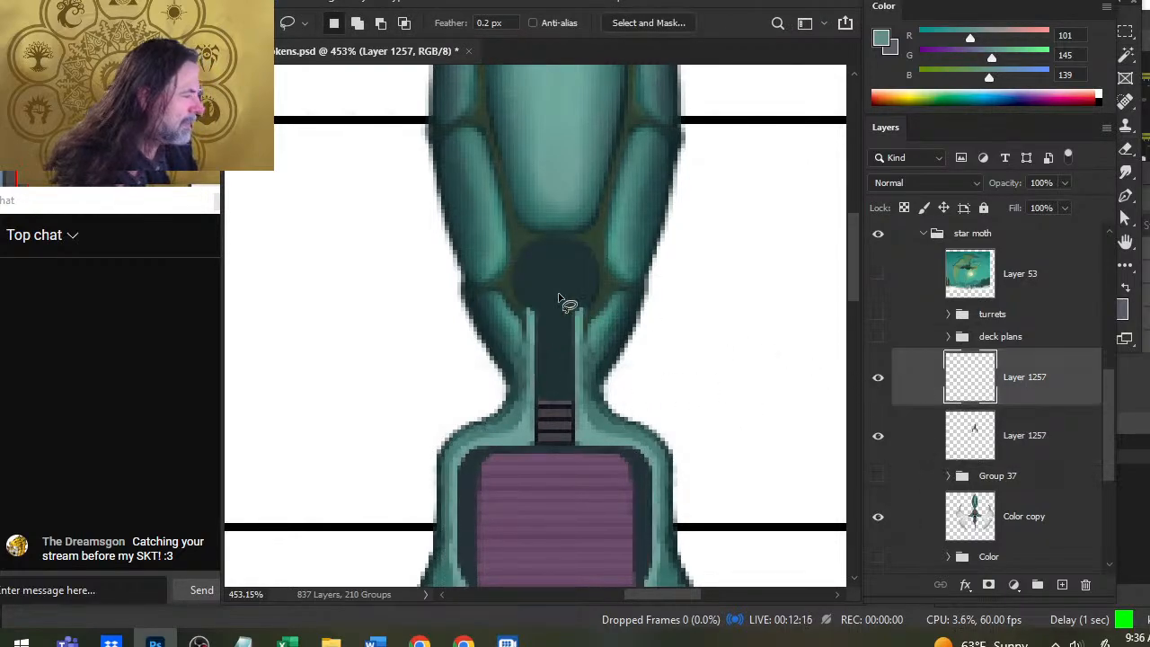
pyautogui.press('b')
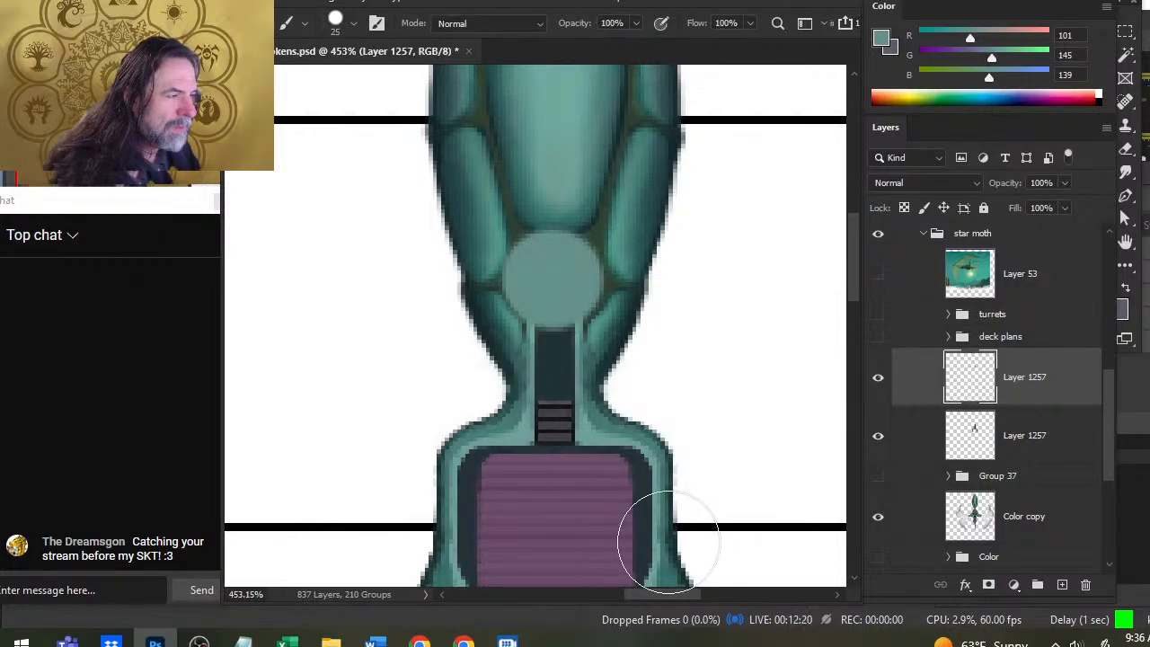
pyautogui.press('w')
pyautogui.click(556, 299)
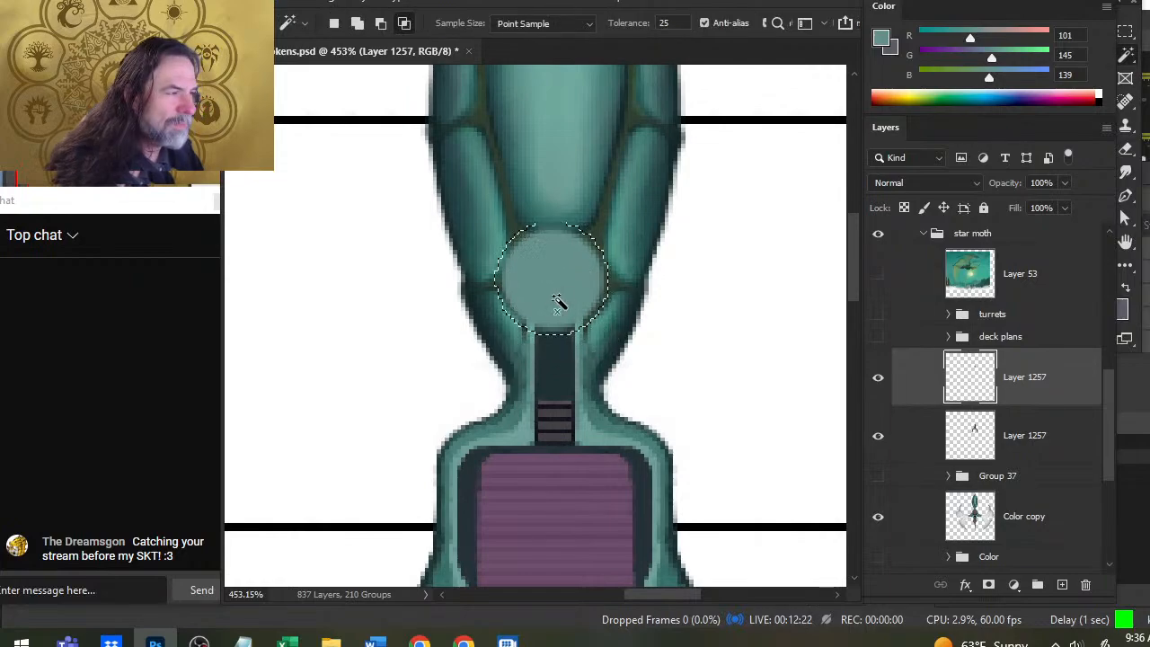
pyautogui.rightClick(550, 291)
pyautogui.click(533, 285)
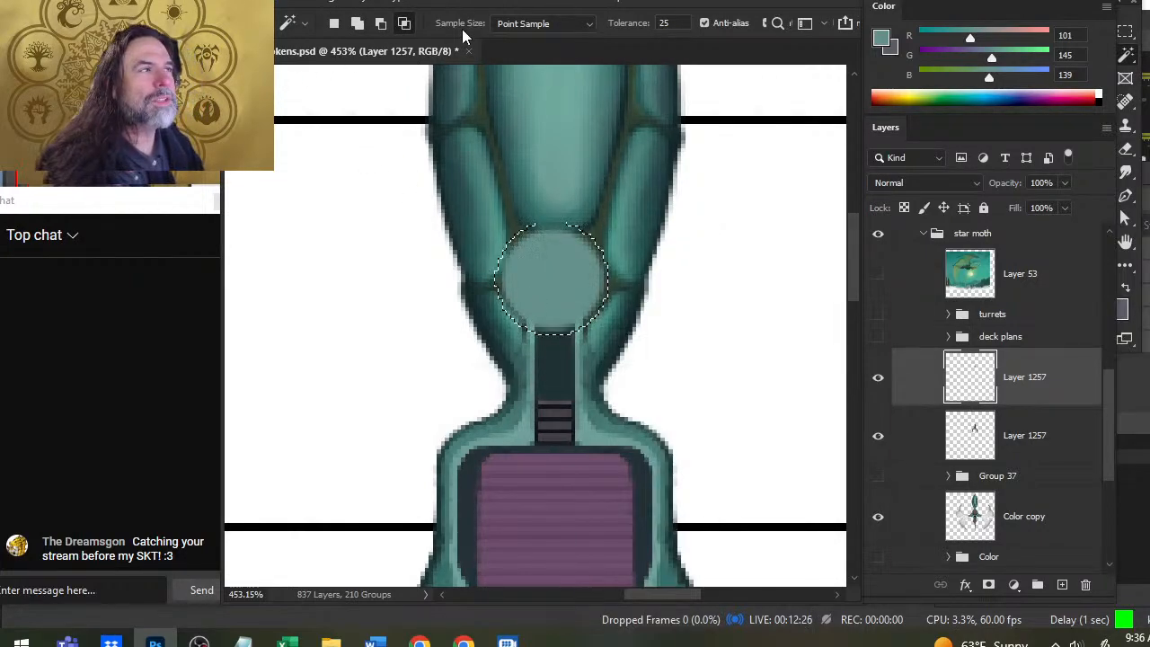
# Step: Clear the selection and erase the disc's centre with a 20 px eraser, leaving a ring that opens into the corridor
pyautogui.press('e')
pyautogui.hotkey('ctrl', 'd')
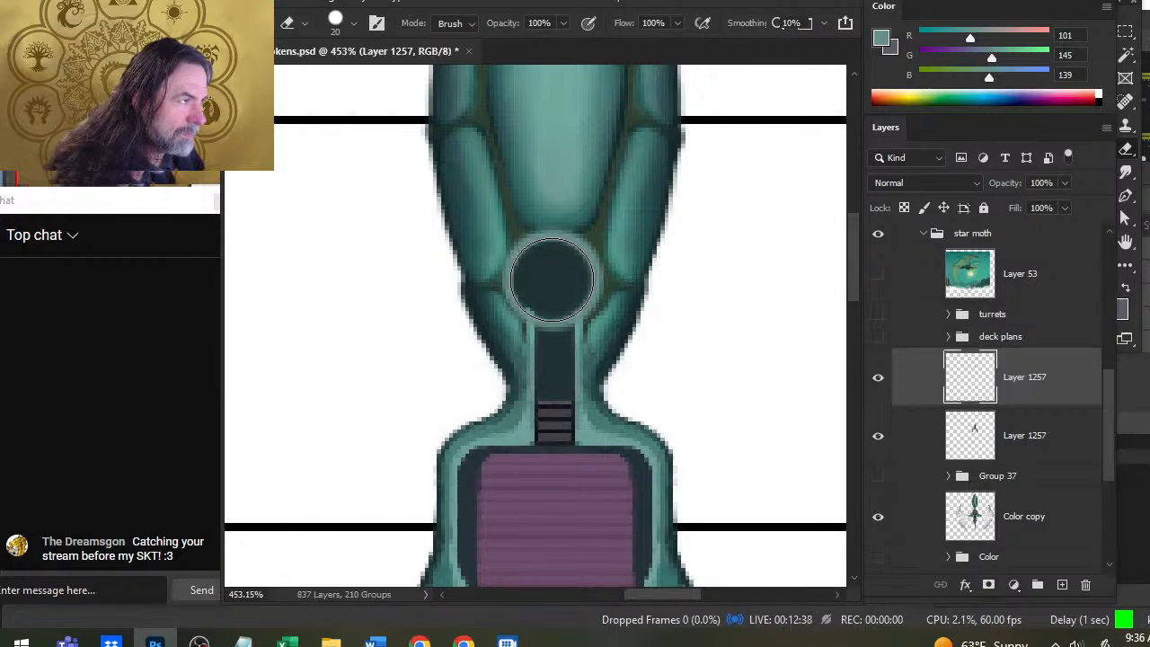
pyautogui.click(553, 280)
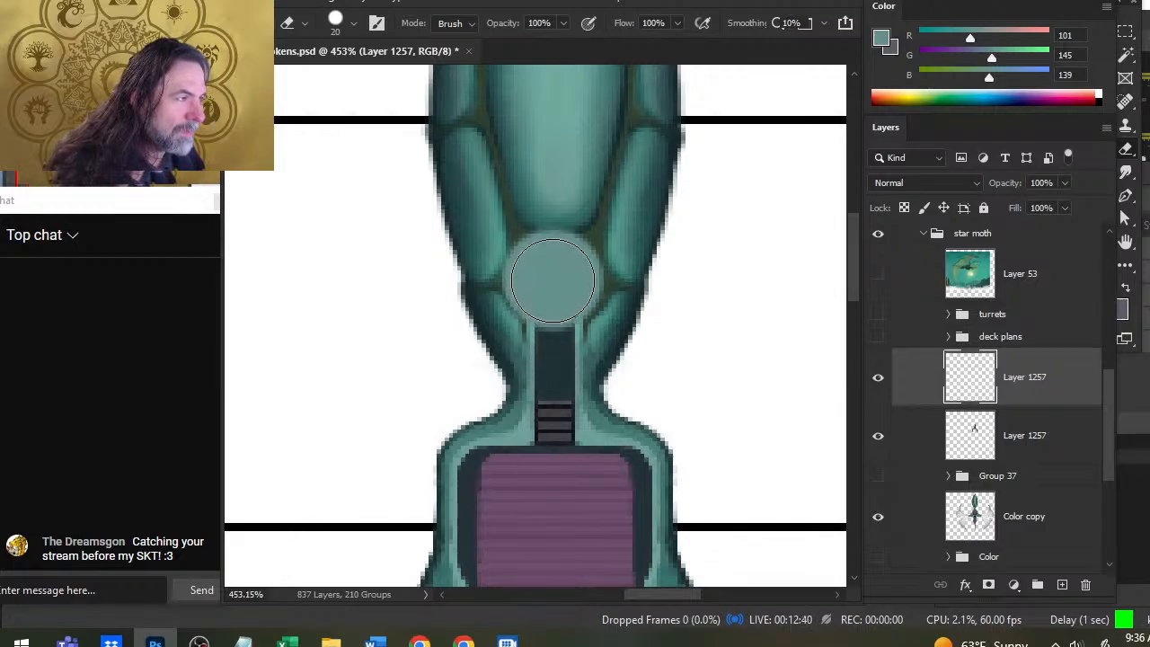
pyautogui.hotkey('ctrl', 'z')
pyautogui.press('[')
pyautogui.press('[')
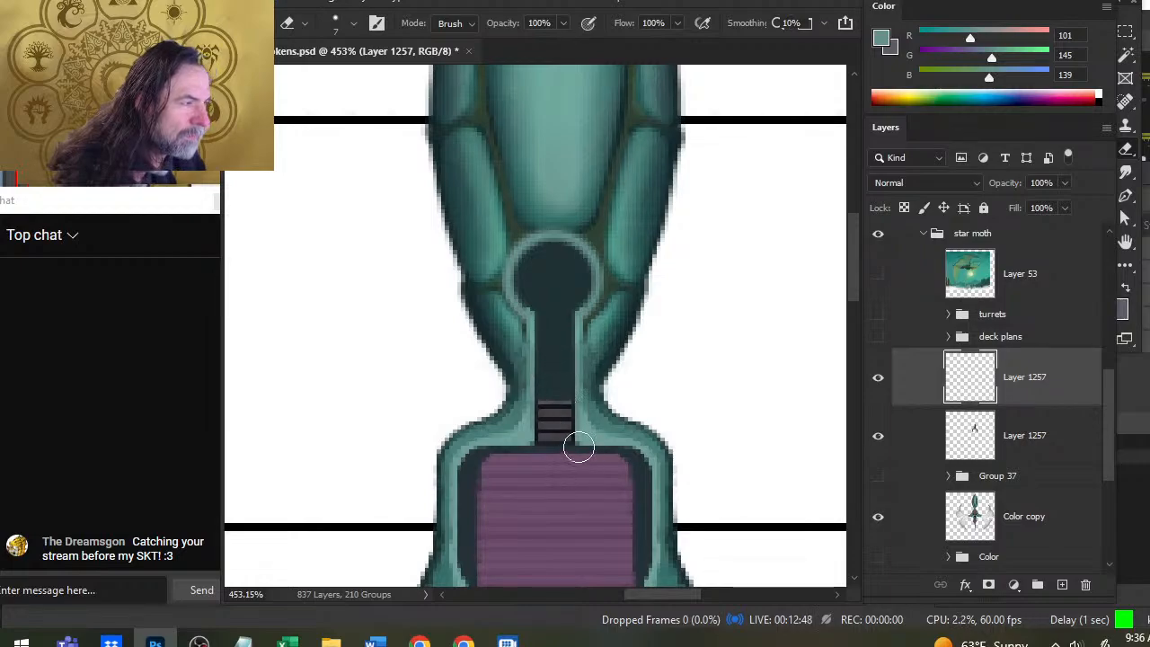
# Step: Reduce the brush to 1 px and show the turrets group over the ringed chamber
pyautogui.press('b')
pyautogui.press('[')
pyautogui.press('[')
pyautogui.press('[')
pyautogui.press('[')
pyautogui.press('[')
pyautogui.press('[')
pyautogui.press('[')
pyautogui.press('[')
pyautogui.press('[')
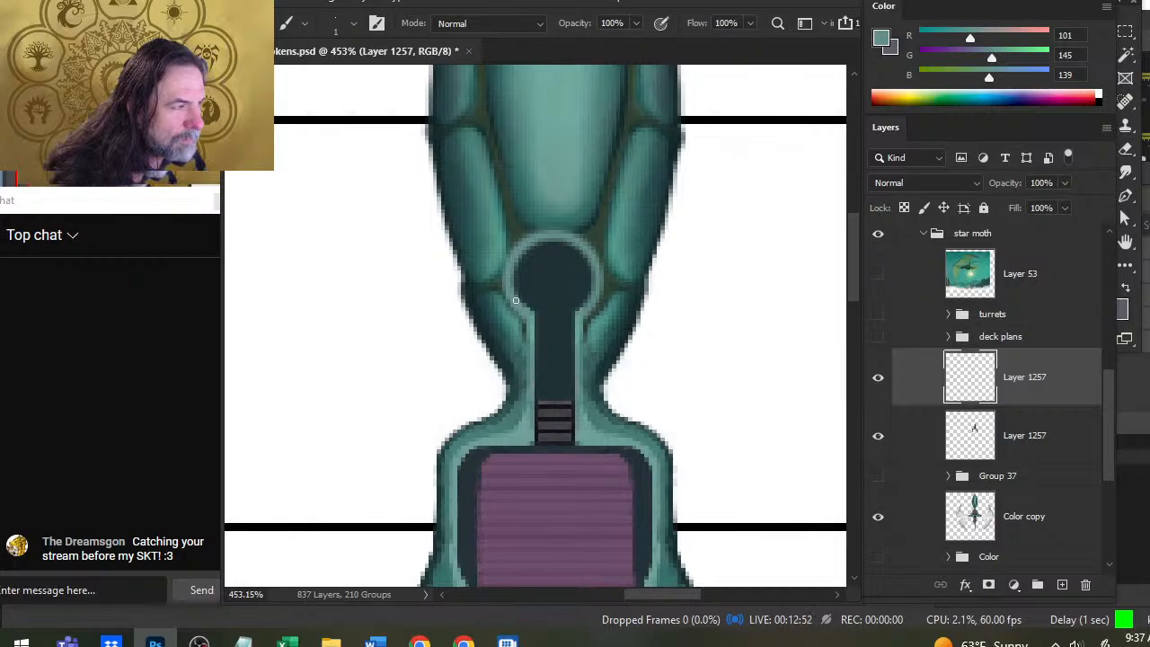
pyautogui.click(878, 314)
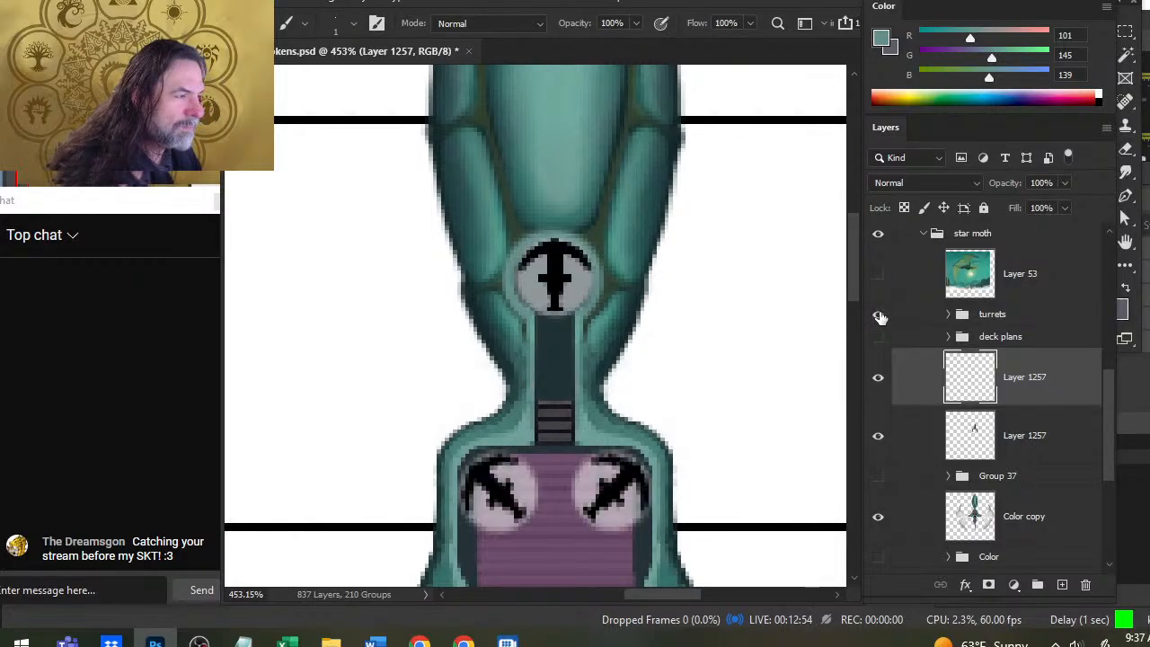
# Step: Hide the turrets group and undo the erasing of the light teal disc's centre
pyautogui.click(880, 316)
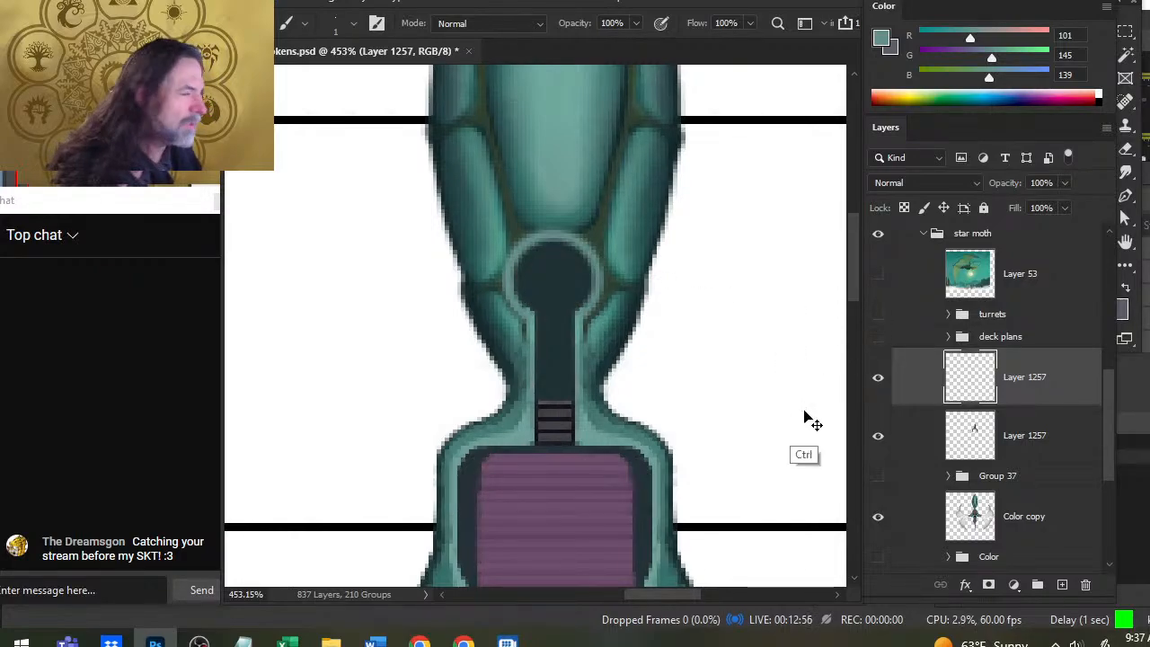
pyautogui.hotkey('ctrl', 'z')
pyautogui.hotkey('ctrl', 'z')
pyautogui.hotkey('ctrl', 'z')
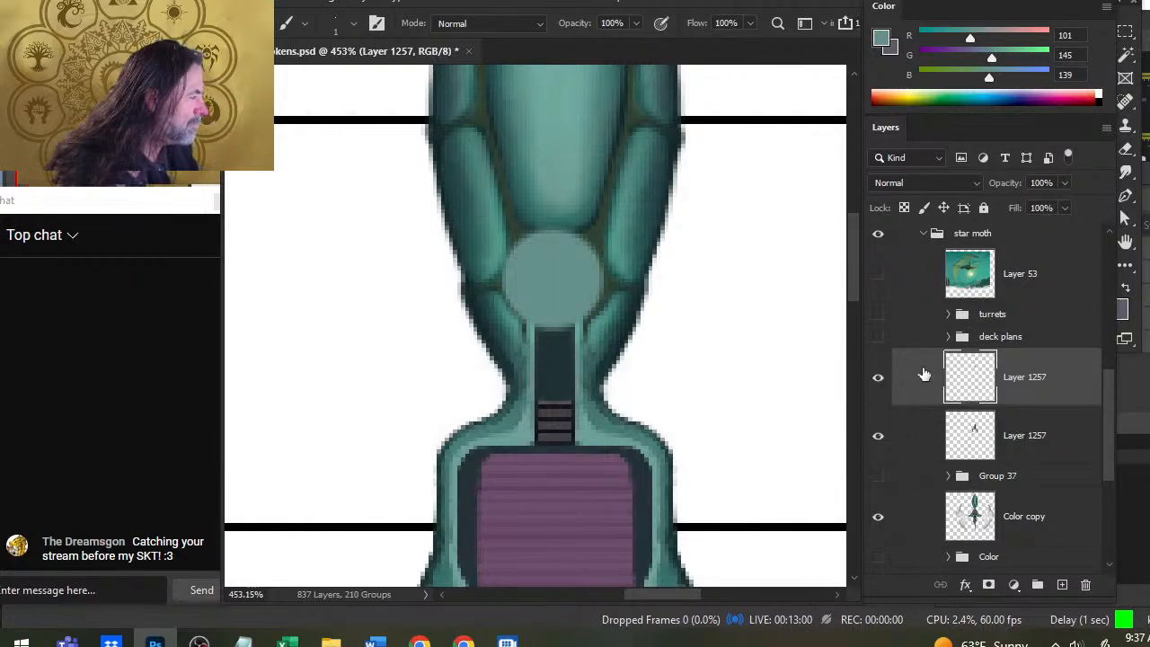
# Step: Sample the corridor's dark teal, show the turrets group and size the brush to 25 px over the central turret
pyautogui.keyDown('alt'); pyautogui.click(558, 415); pyautogui.keyUp('alt')
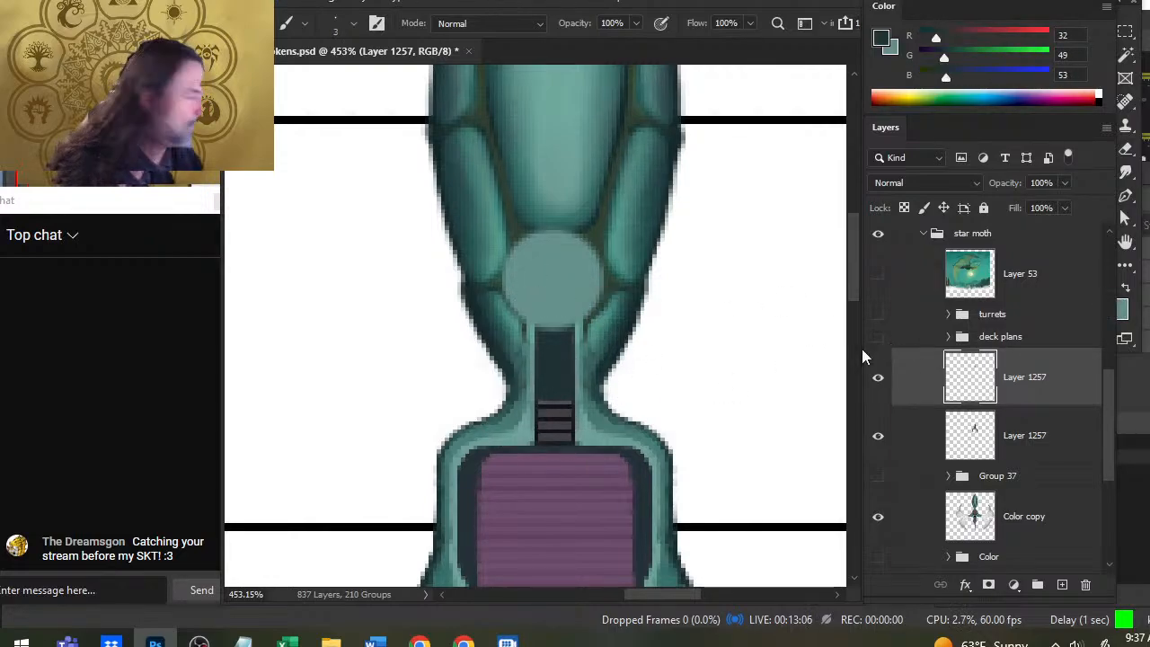
pyautogui.click(878, 313)
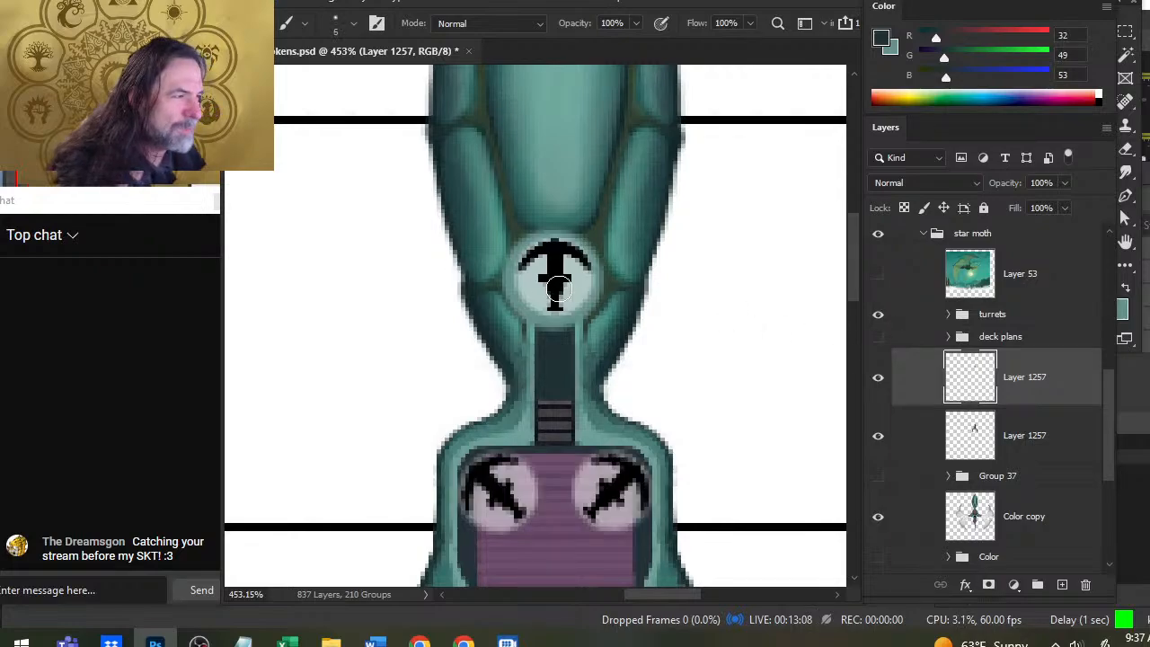
pyautogui.press(']')
pyautogui.press(']')
pyautogui.press(']')
pyautogui.press(']')
pyautogui.press(']')
pyautogui.press(']')
pyautogui.press(']')
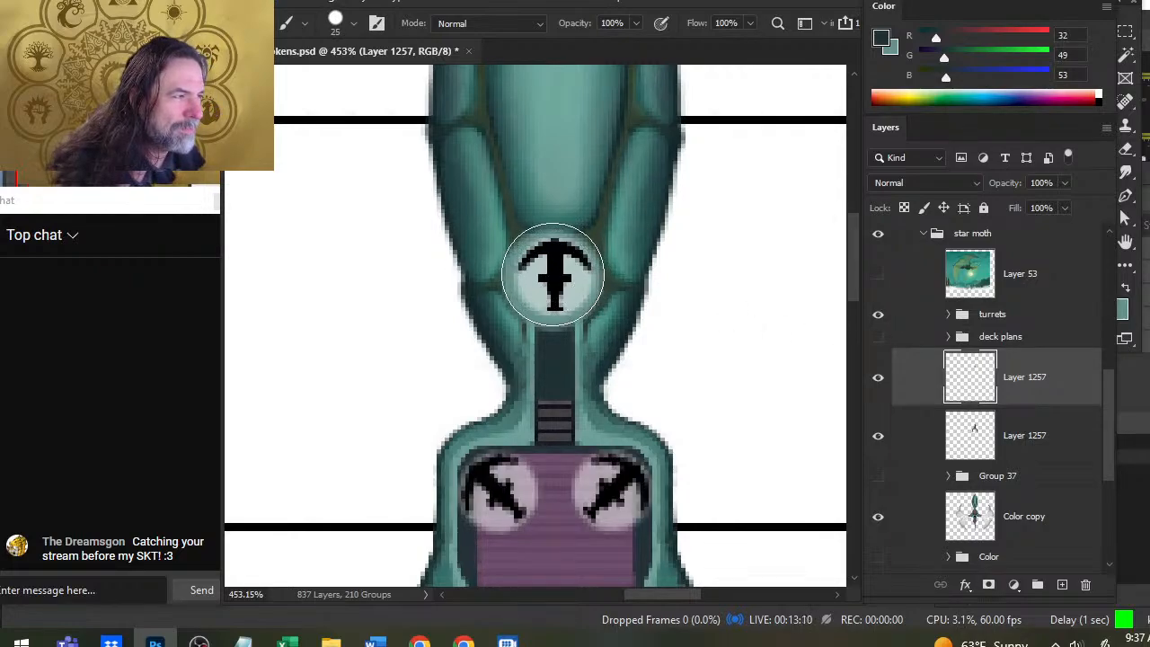
# Step: Try a single 25 px dark teal disc beneath the central ballista turret, comparing it against a 30 px brush
pyautogui.click(554, 274)
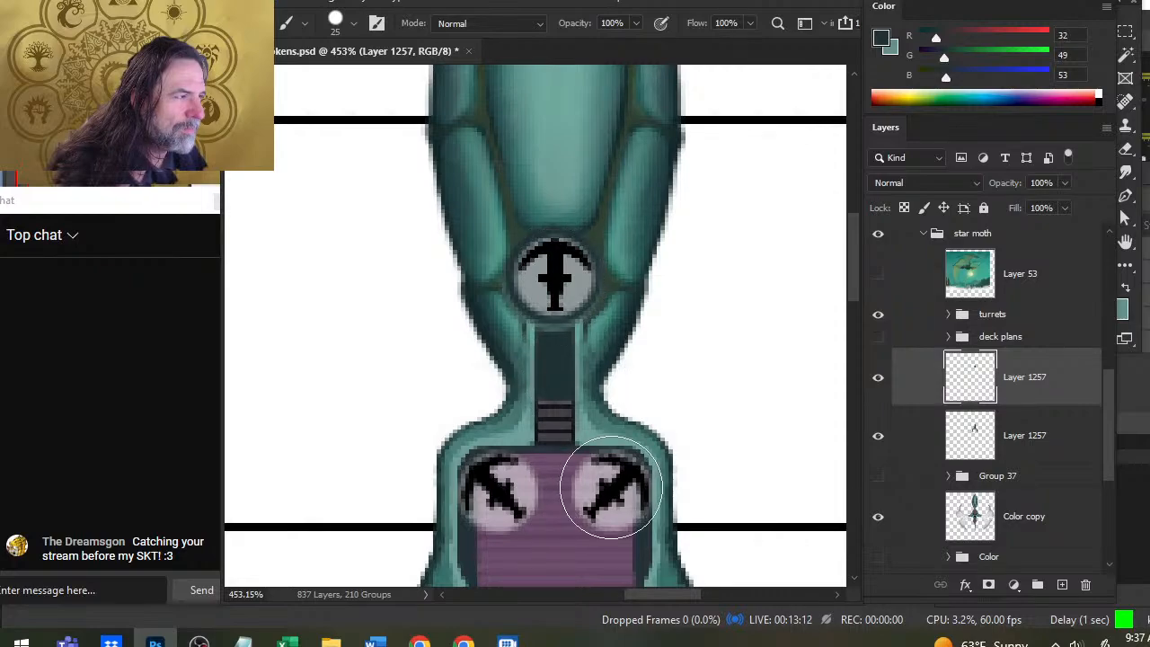
pyautogui.press(']')
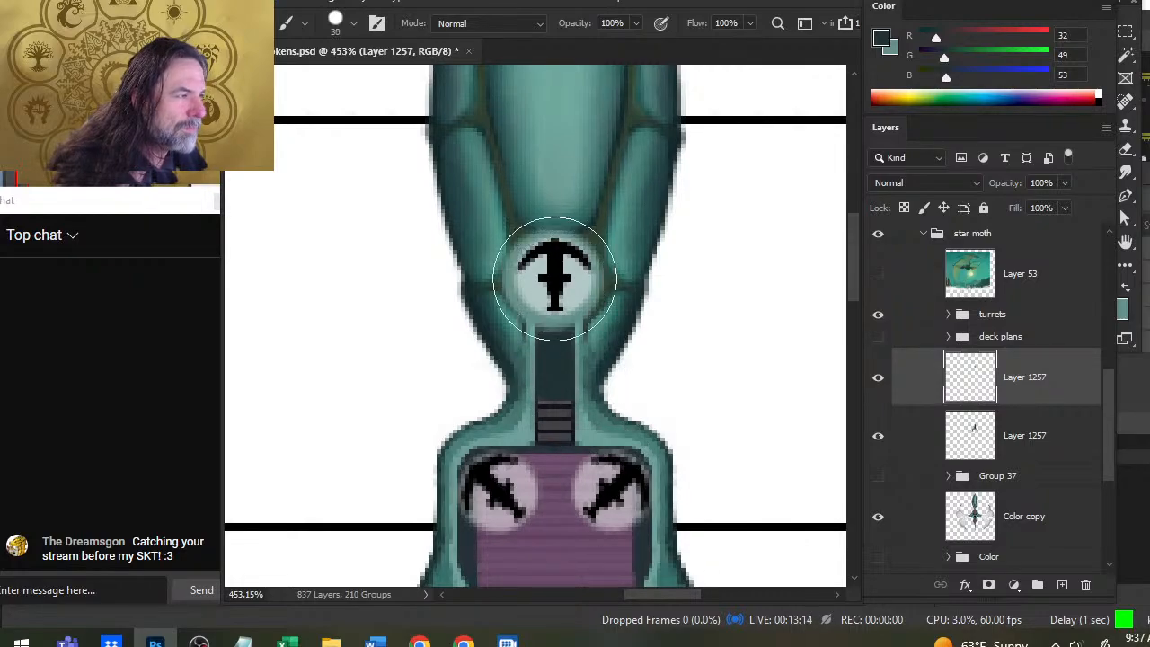
pyautogui.press('[')
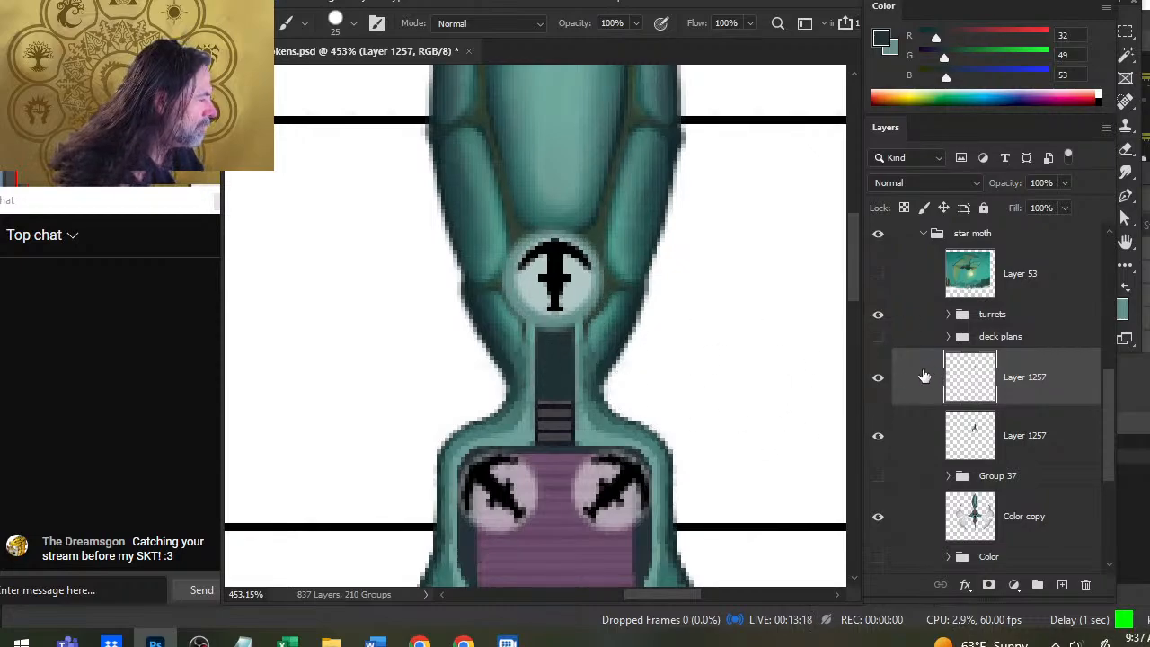
# Step: Remove the light teal disc's layer and add an empty layer directly above the deck layer
pyautogui.hotkey('ctrl', 'e')
pyautogui.click(923, 456)
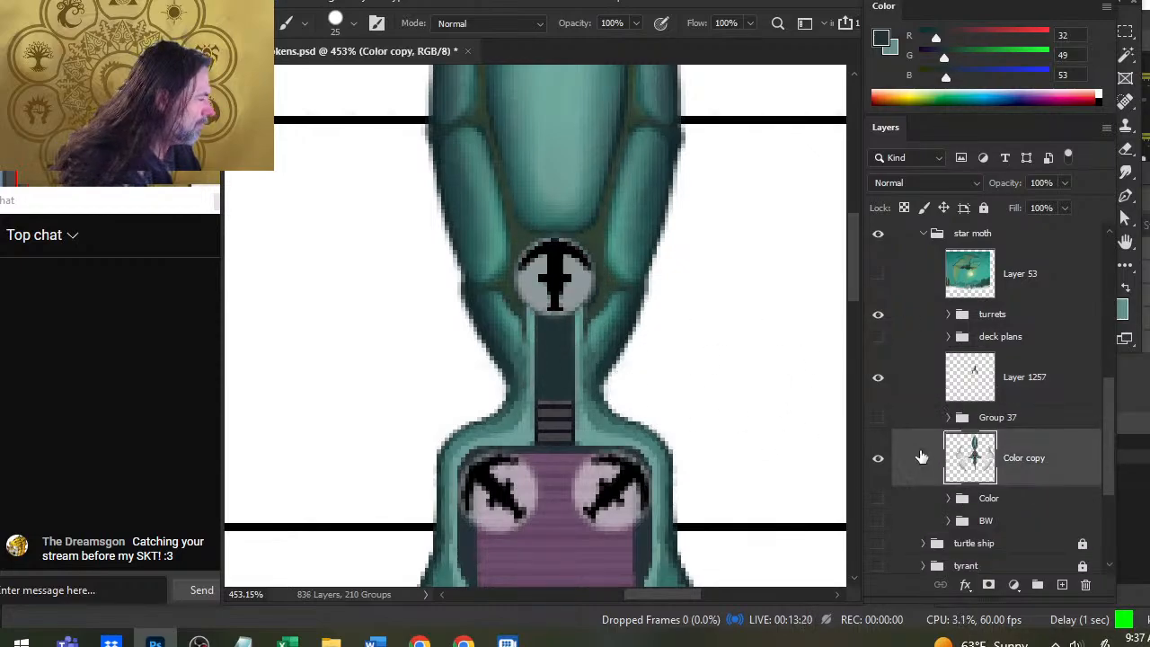
pyautogui.click(945, 393)
pyautogui.click(1062, 584)
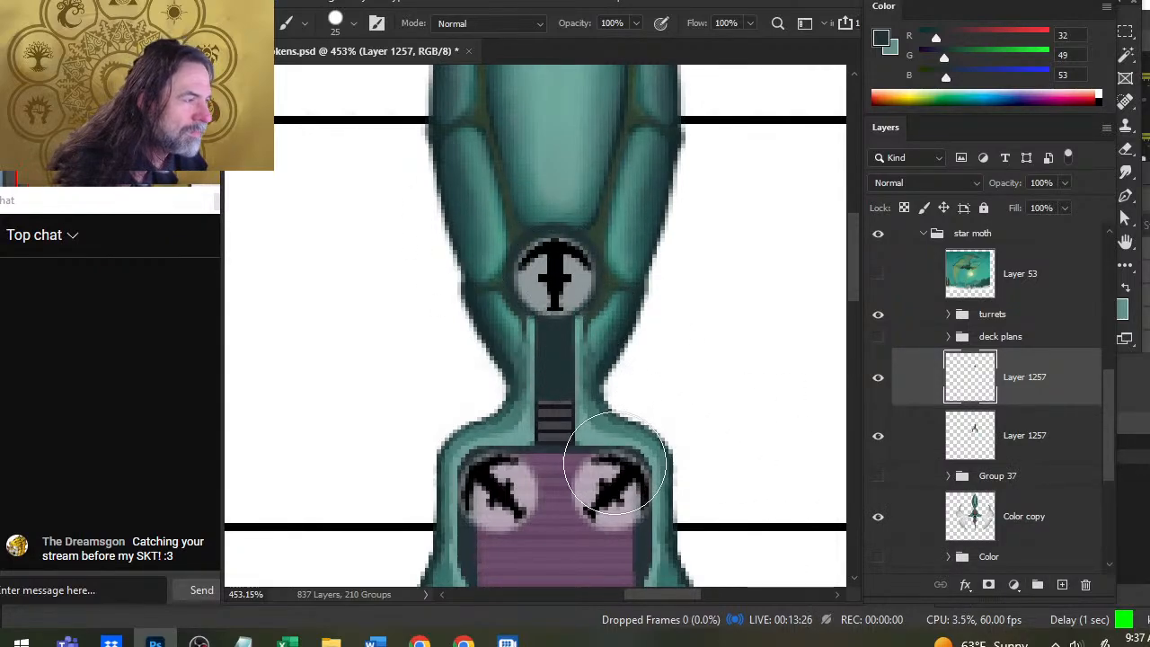
# Step: Undo the dark disc, repaint it at 25 px over the round chamber with the turrets hidden, and show the turrets again
pyautogui.hotkey('ctrl', 'z')
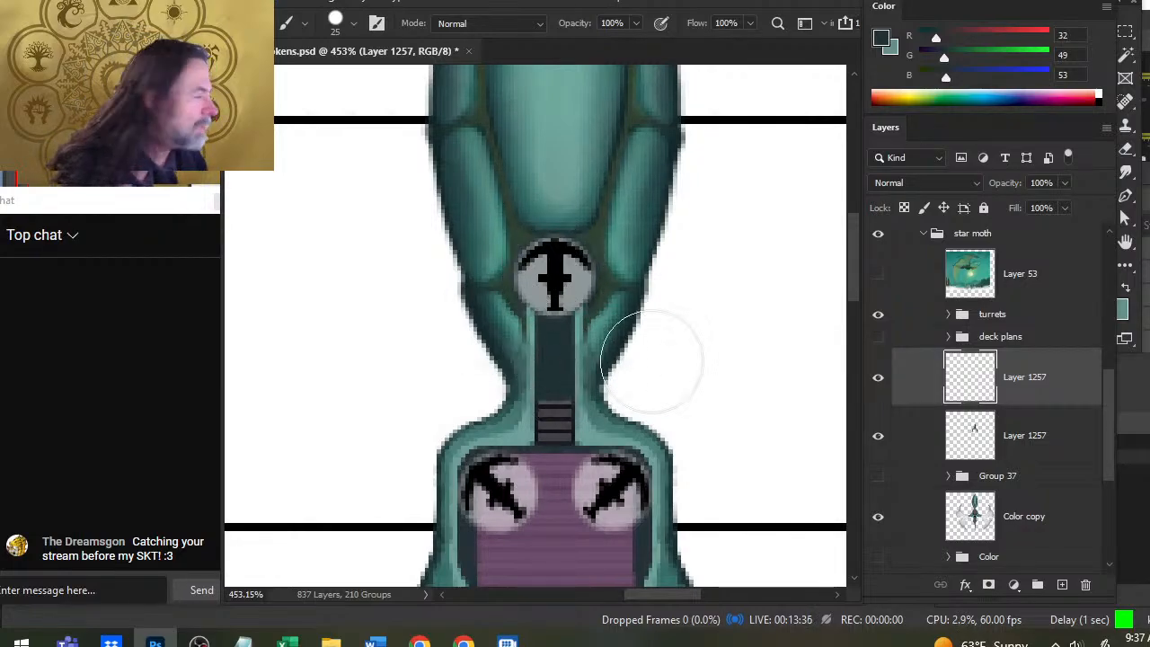
pyautogui.click(877, 313)
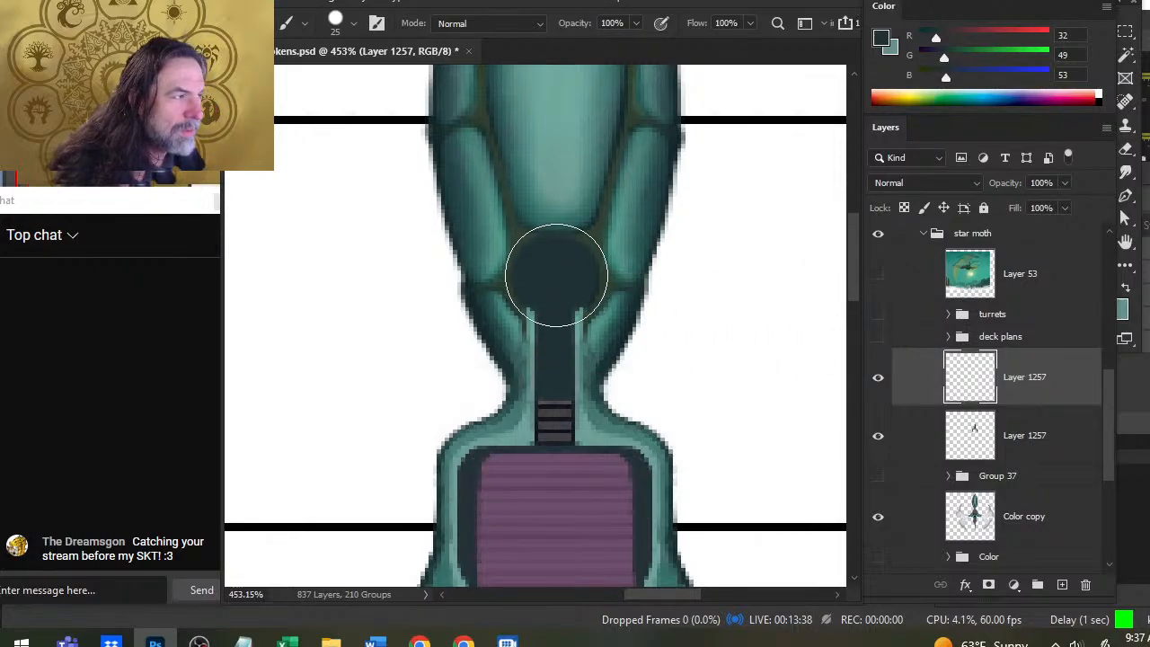
pyautogui.click(554, 280)
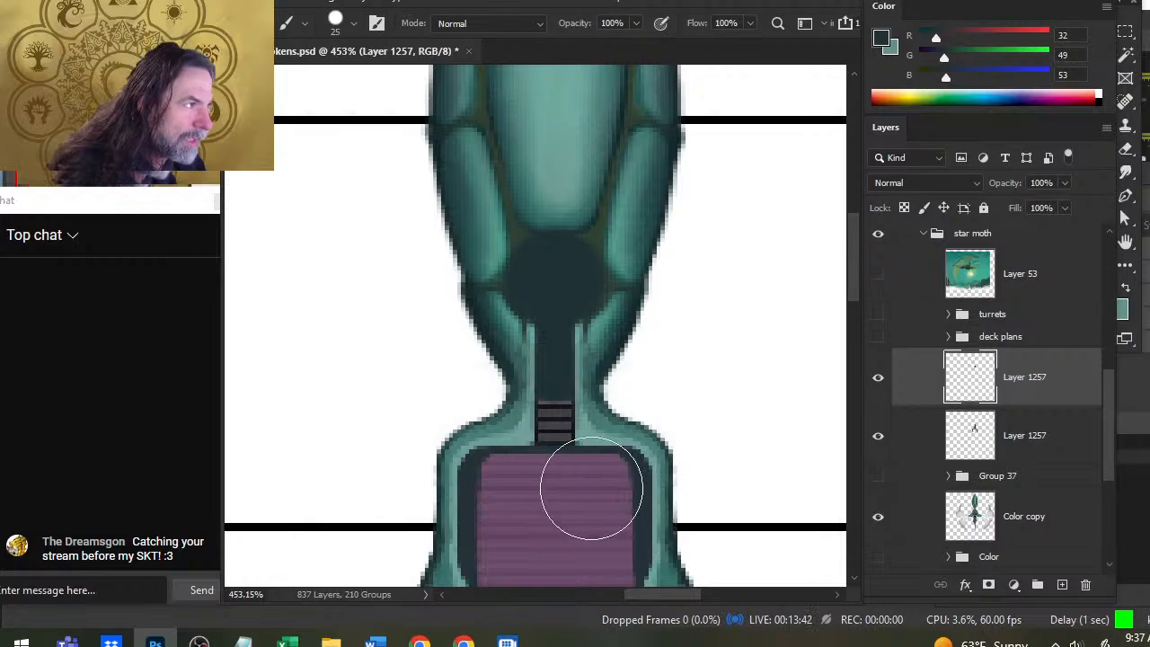
pyautogui.click(879, 316)
# Step: Expand the turrets group and ballista copy 3, and toggle its layers' visibility to identify the central ballista's layers
pyautogui.click(947, 315)
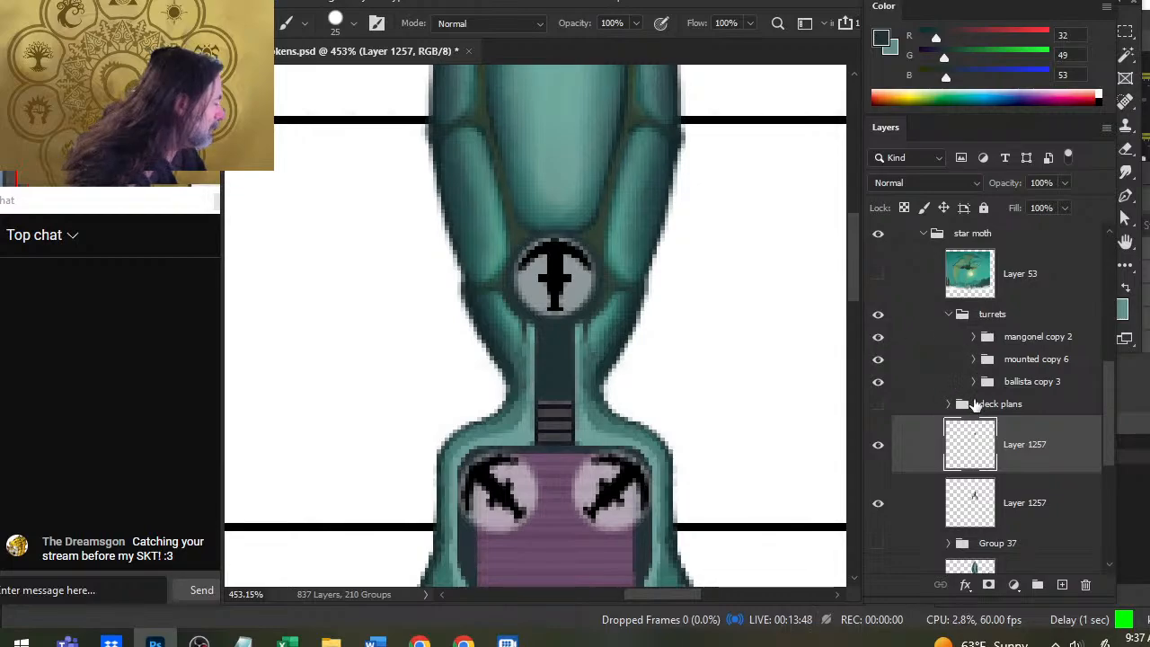
pyautogui.click(974, 382)
pyautogui.click(877, 431)
pyautogui.click(878, 422)
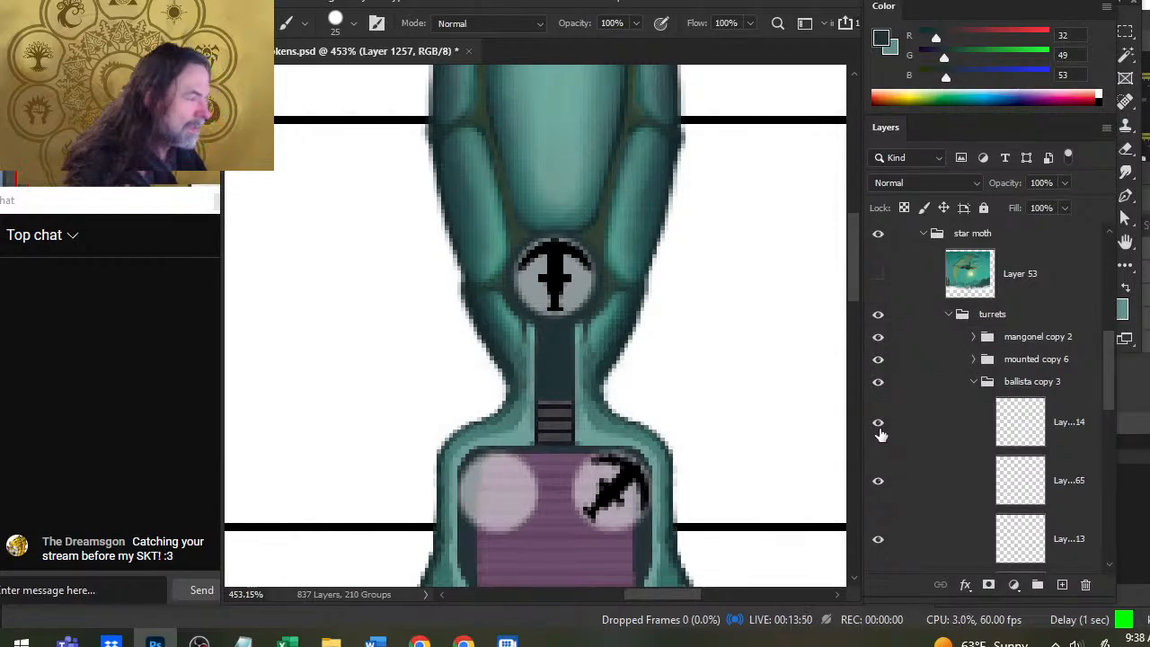
pyautogui.click(877, 539)
pyautogui.click(877, 539)
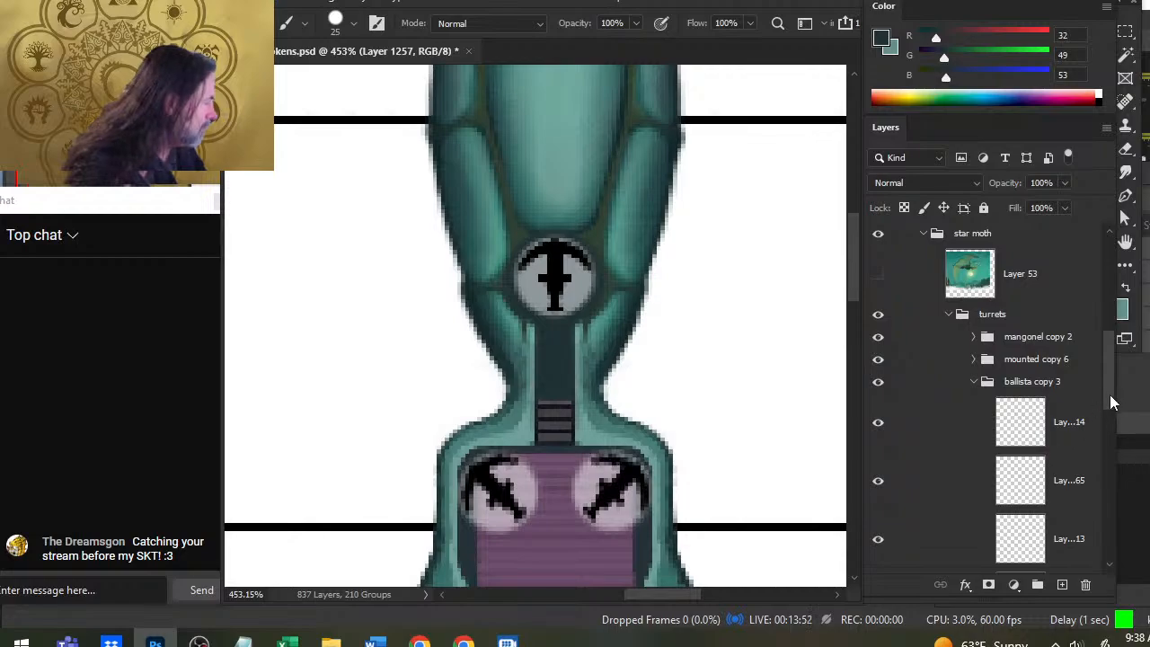
pyautogui.moveTo(1110, 401); pyautogui.dragTo(1110, 460)
pyautogui.click(882, 404)
pyautogui.click(880, 400)
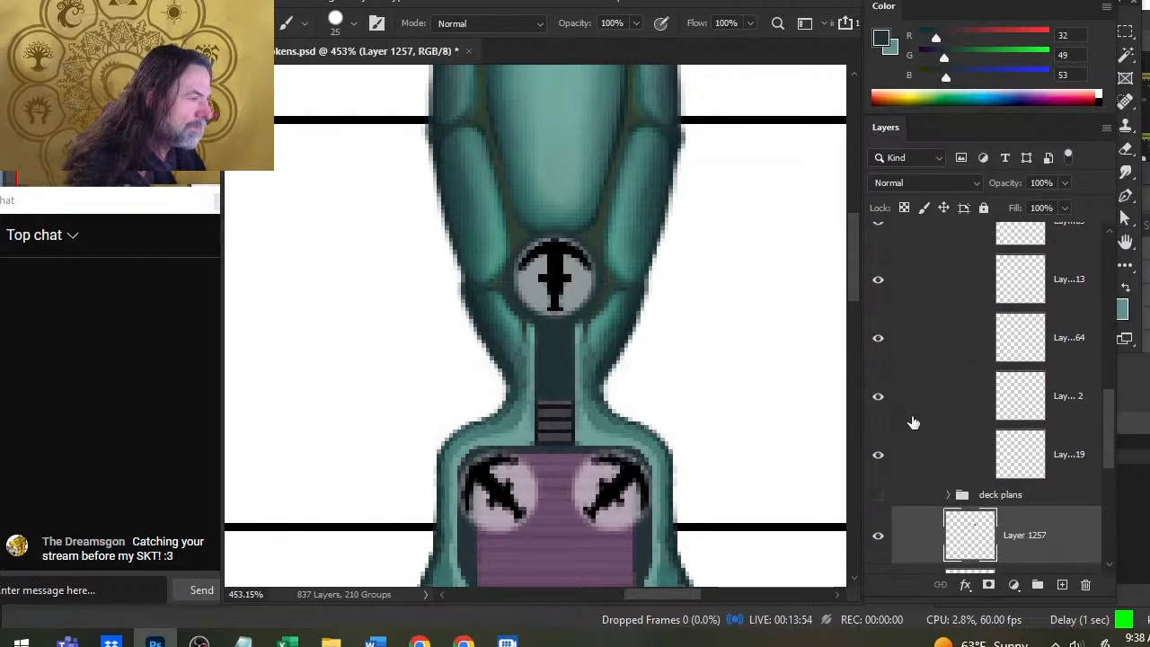
# Step: Select the central ballista's two layers at the end of ballista copy 3 and nudge them down 2 px
pyautogui.click(916, 399)
pyautogui.keyDown('shift'); pyautogui.click(919, 451); pyautogui.keyUp('shift')
pyautogui.press('v')
pyautogui.press('Down')
pyautogui.press('Down')
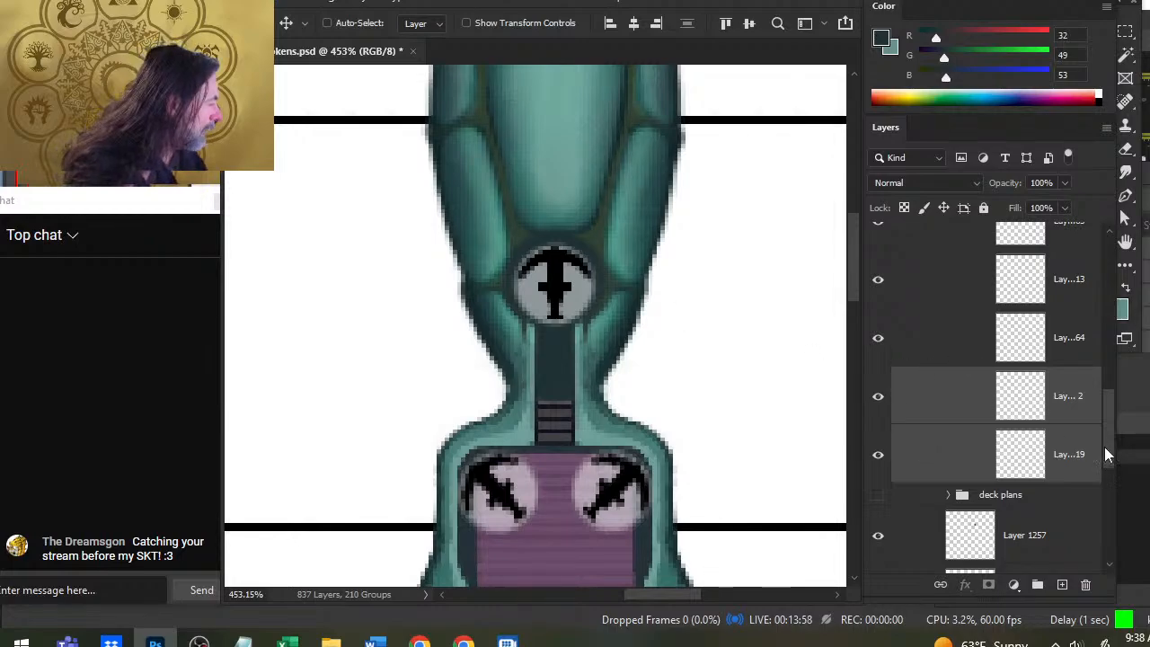
# Step: Collapse the turrets group and, on a new layer above the dark disc, paint a single 30 px light teal disc beneath the central turret
pyautogui.moveTo(1108, 455); pyautogui.dragTo(1107, 407)
pyautogui.scroll(2, 988, 398)
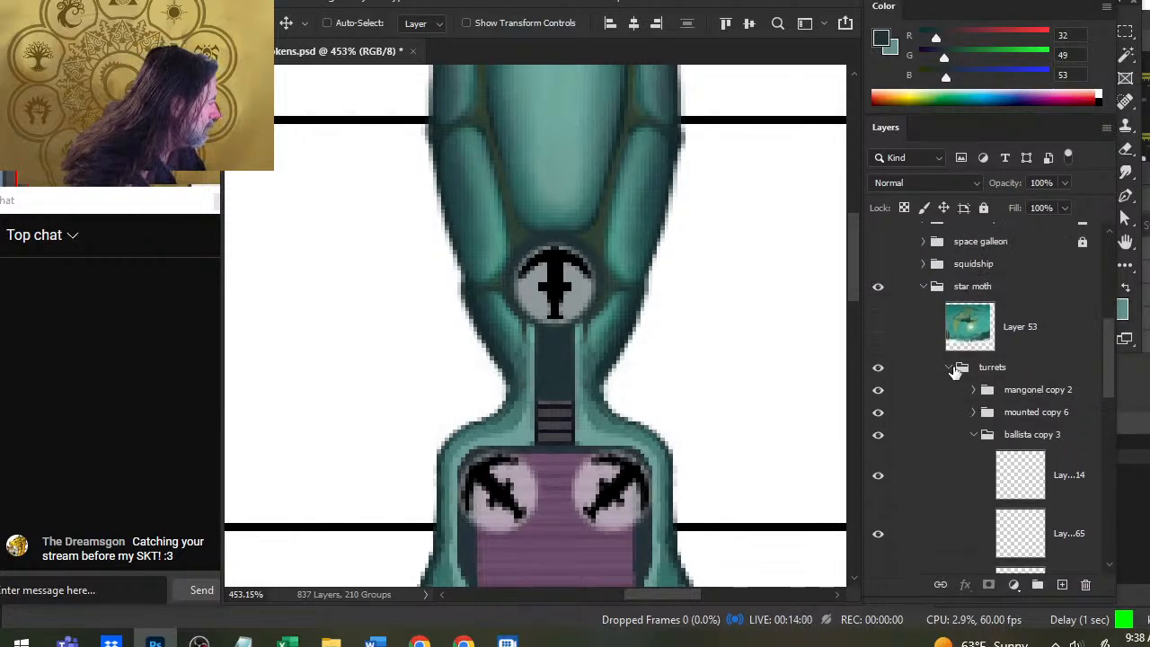
pyautogui.click(952, 368)
pyautogui.click(1021, 435)
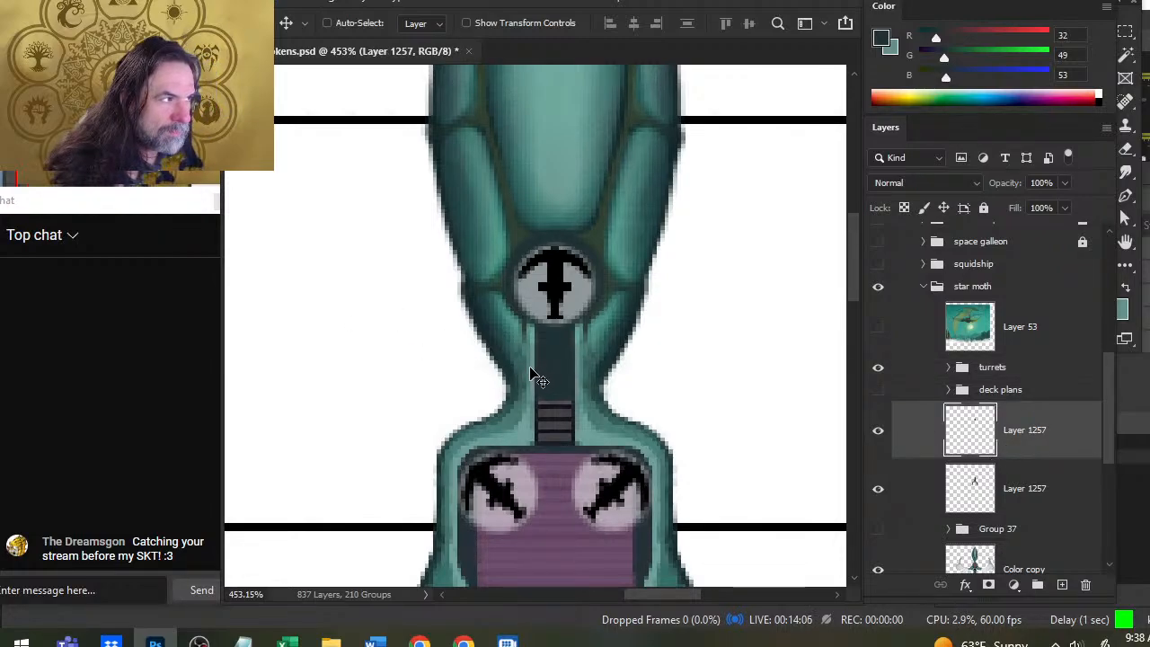
pyautogui.press('b')
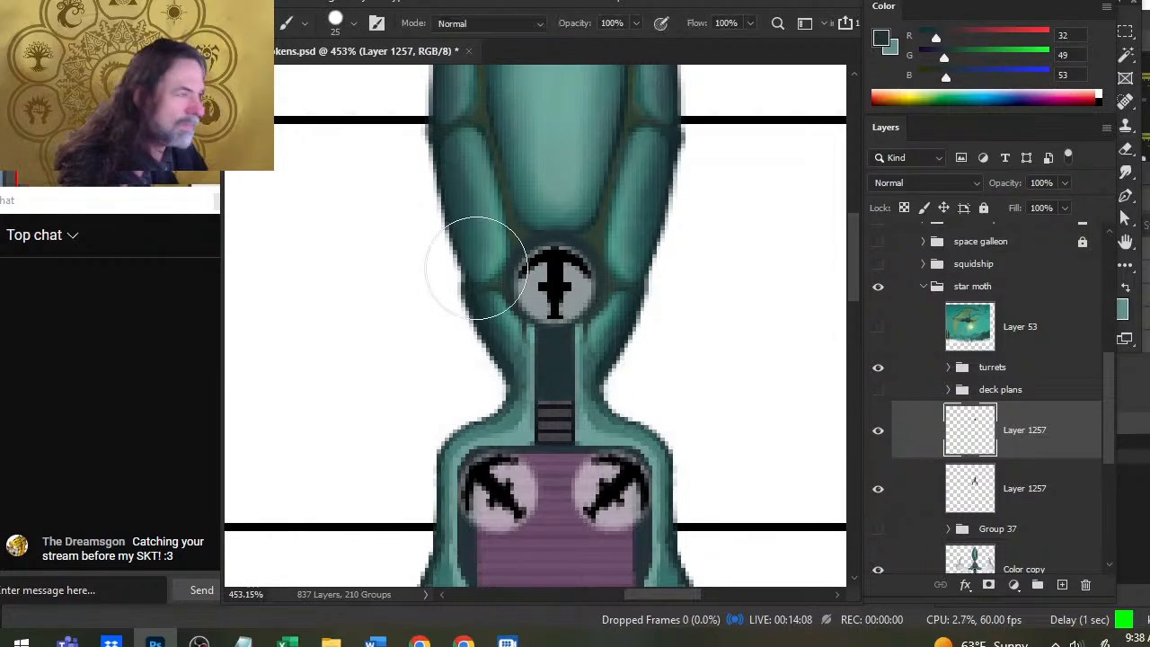
pyautogui.keyDown('alt'); pyautogui.click(485, 256); pyautogui.keyUp('alt')
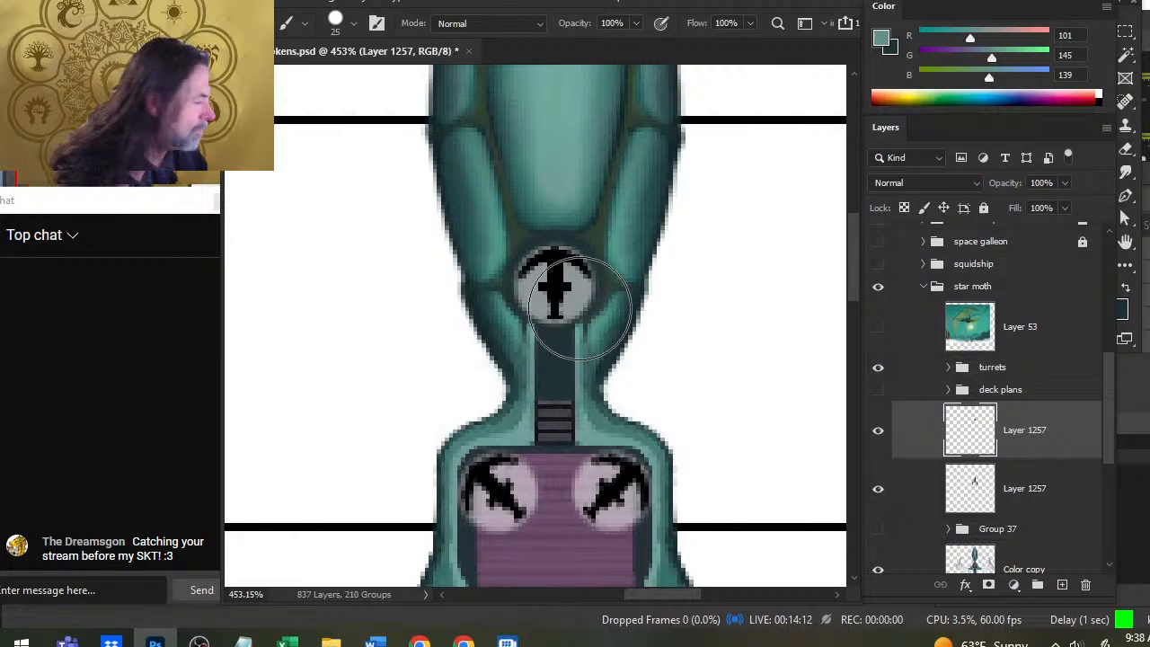
pyautogui.click(1062, 584)
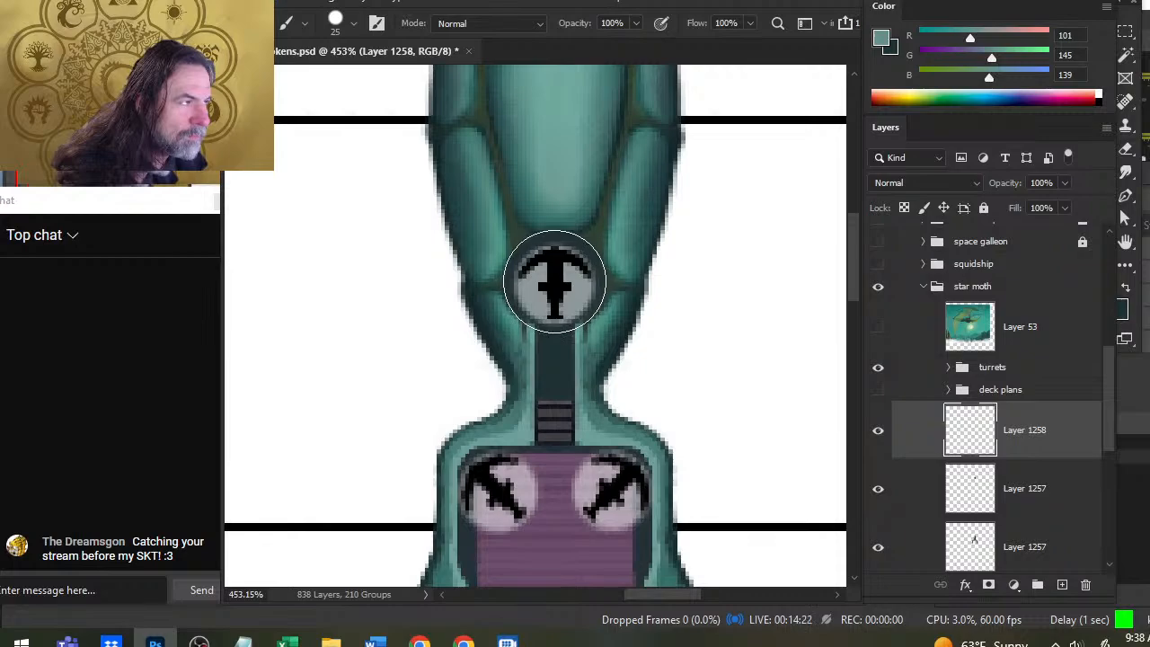
pyautogui.click(554, 282)
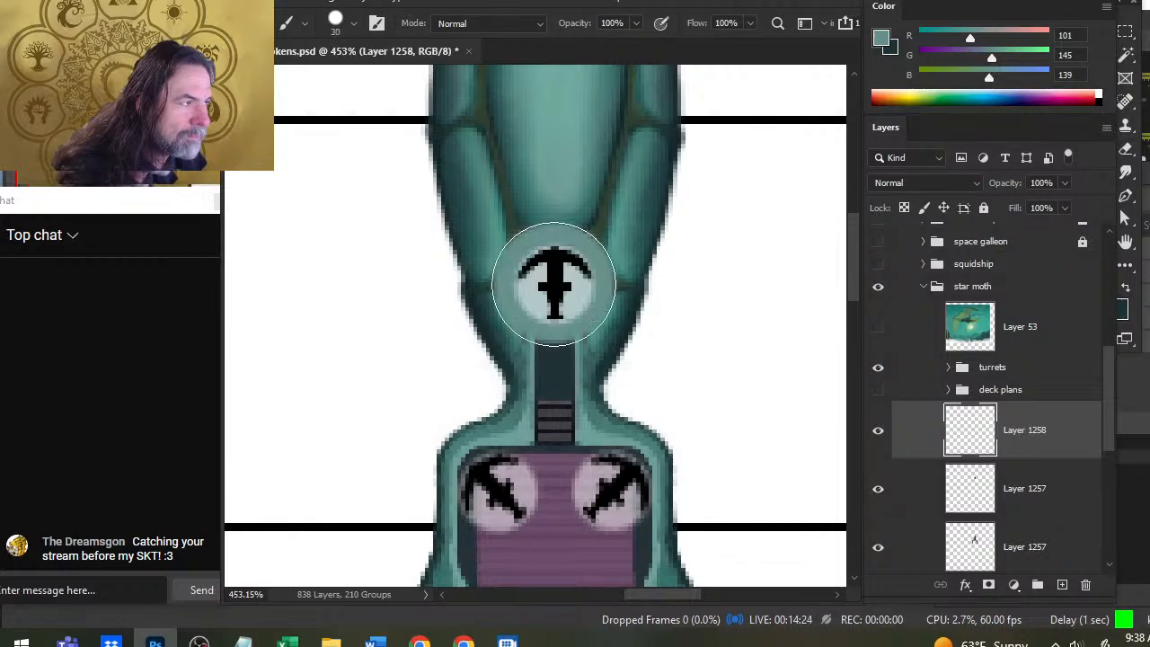
# Step: Erase the light teal disc's centre with a 25 px eraser, leaving a thin ring around the central turret
pyautogui.press('e')
pyautogui.press(']')
pyautogui.press(']')
pyautogui.press(']')
pyautogui.press(']')
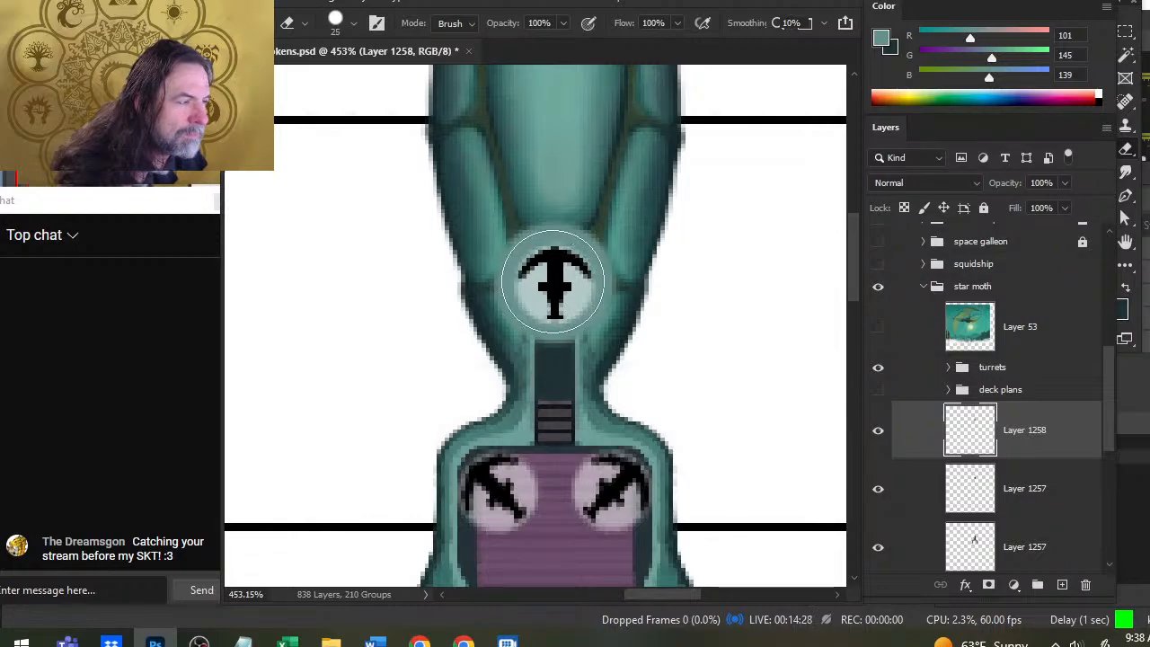
pyautogui.click(554, 283)
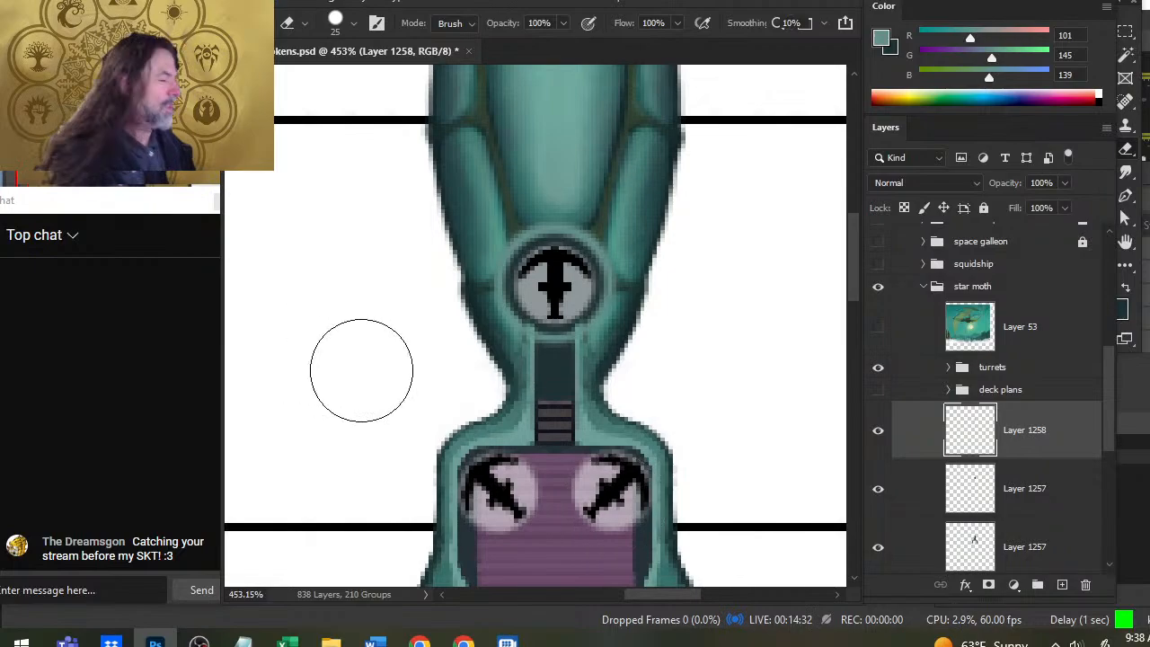
# Step: On a new layer, paint the hull beside the ring and corridor in light teal (113, 161, 154) with a 1 px brush
pyautogui.press('b')
pyautogui.press('alt')
pyautogui.keyDown('alt'); pyautogui.click(527, 435); pyautogui.keyUp('alt')
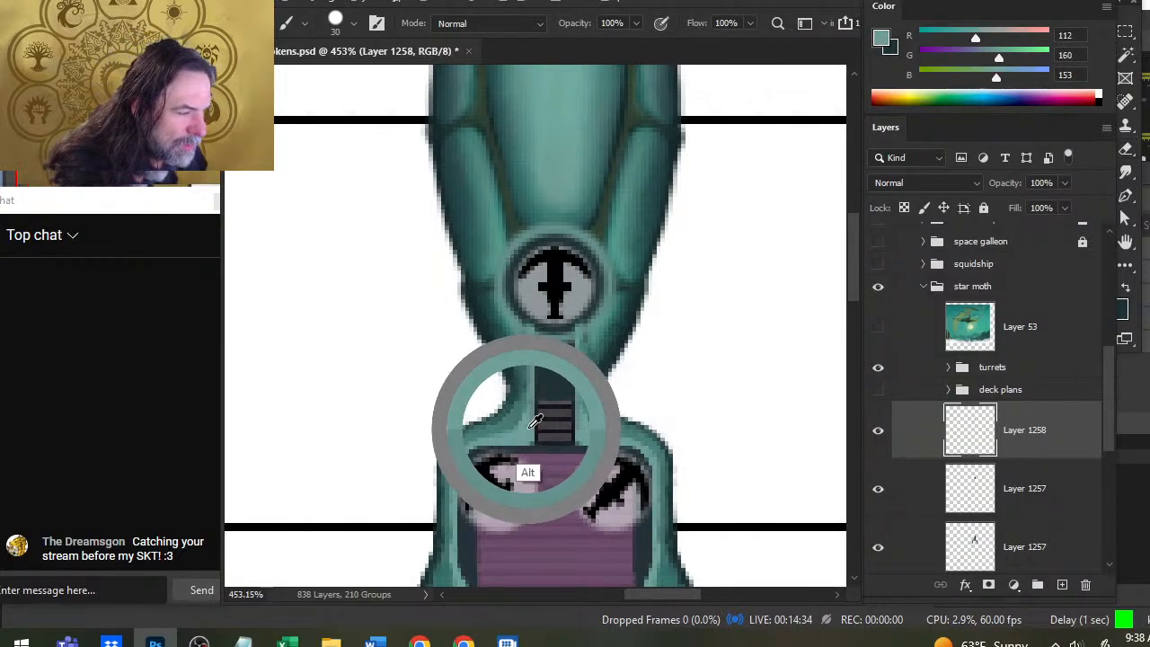
pyautogui.press('[')
pyautogui.press('[')
pyautogui.press('[')
pyautogui.press('[')
pyautogui.press('[')
pyautogui.press('[')
pyautogui.press('[')
pyautogui.press('[')
pyautogui.press('[')
pyautogui.press('[')
pyautogui.press('[')
pyautogui.press('[')
pyautogui.press('[')
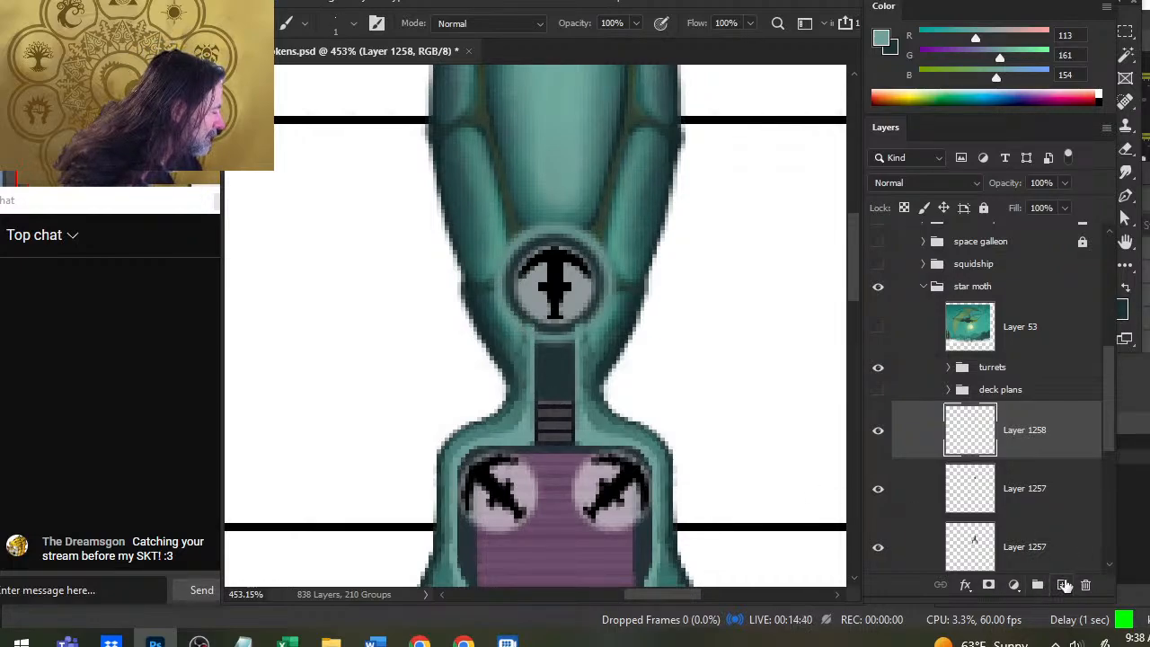
pyautogui.click(1062, 585)
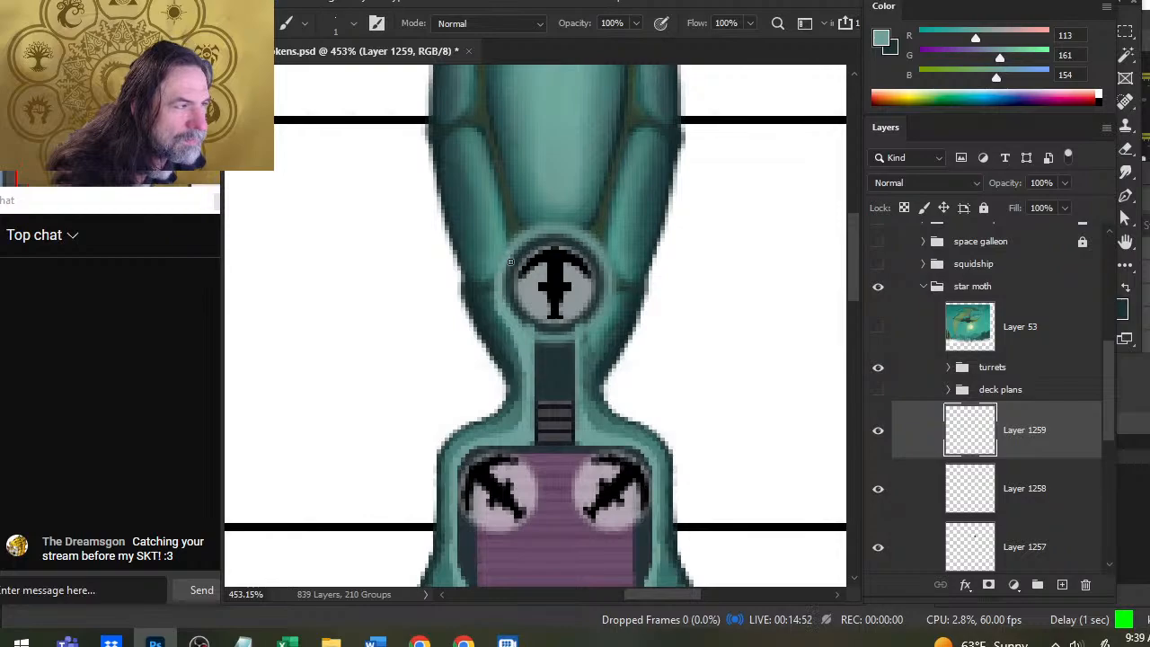
# Step: Open the ring into the corridor with dark teal (32, 49, 53) and resample light teal (113, 161, 154) for the corridor's border
pyautogui.keyDown('alt'); pyautogui.click(530, 329); pyautogui.keyUp('alt')
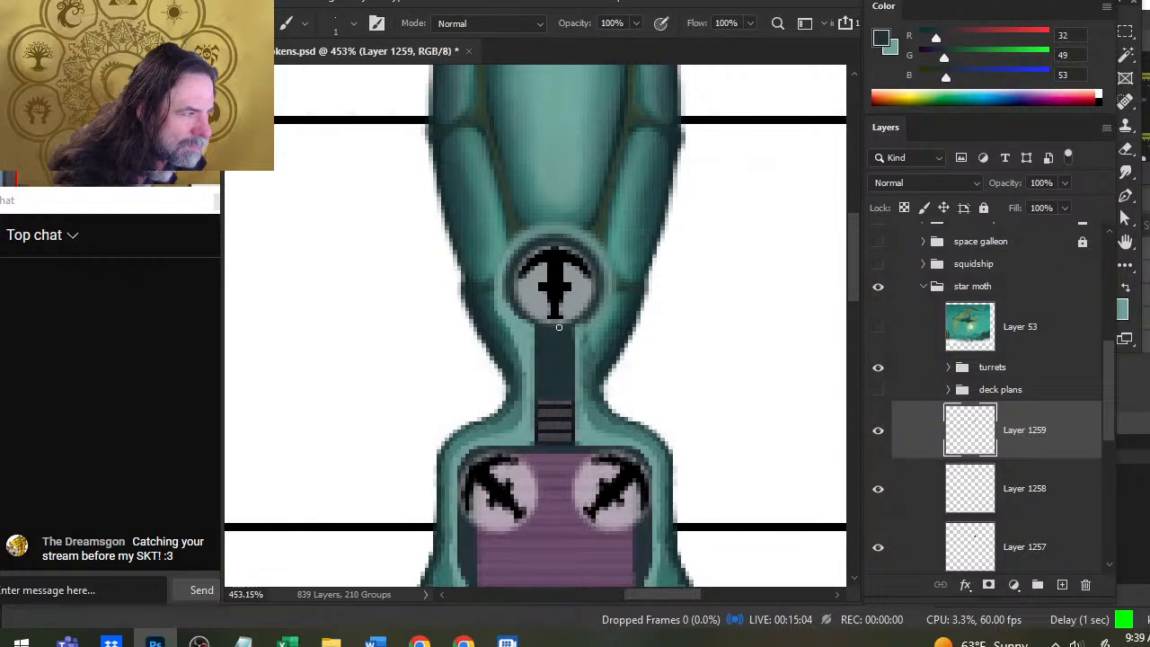
pyautogui.keyDown('alt'); pyautogui.click(536, 355); pyautogui.keyUp('alt')
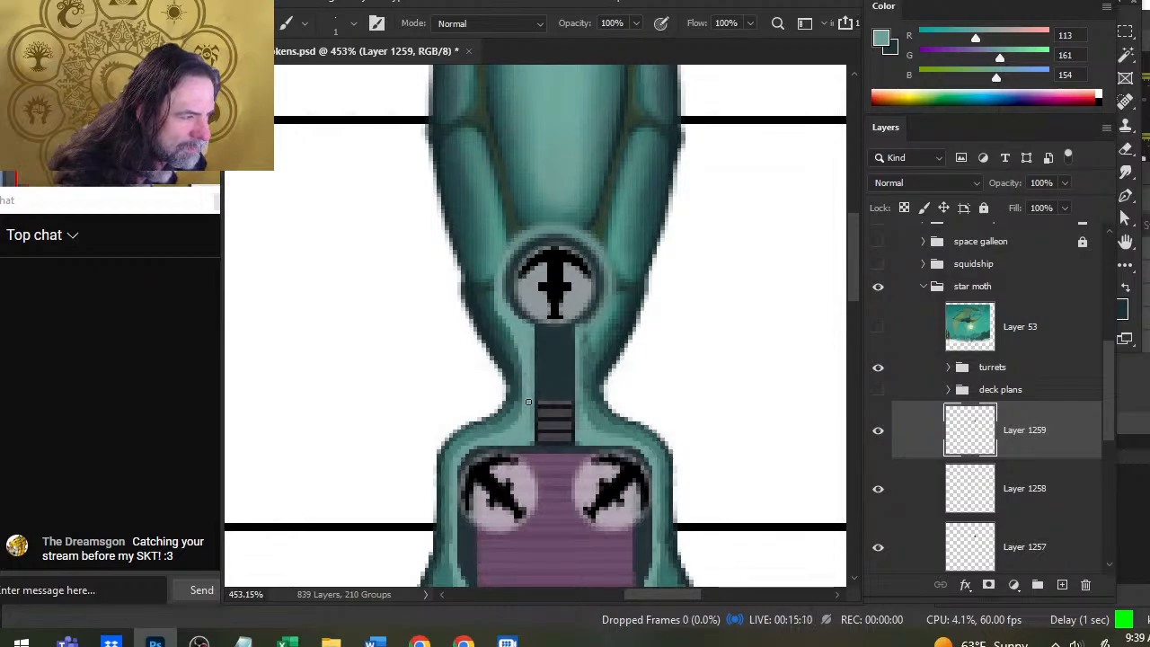
# Step: Shade the left hull edge below the turret ring in dark teal (40, 84, 80) and smudge it at 20% strength, reducing the brush to 3 px
pyautogui.press('z')
pyautogui.moveTo(533, 407); pyautogui.dragTo(464, 418)
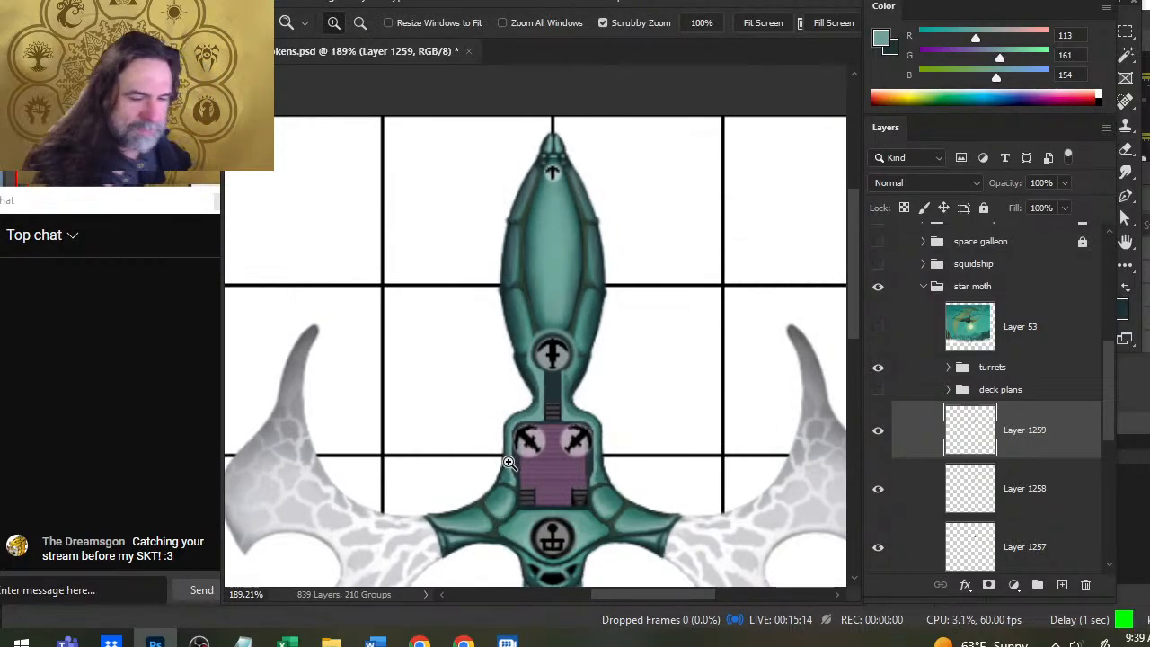
pyautogui.moveTo(552, 380); pyautogui.dragTo(620, 381)
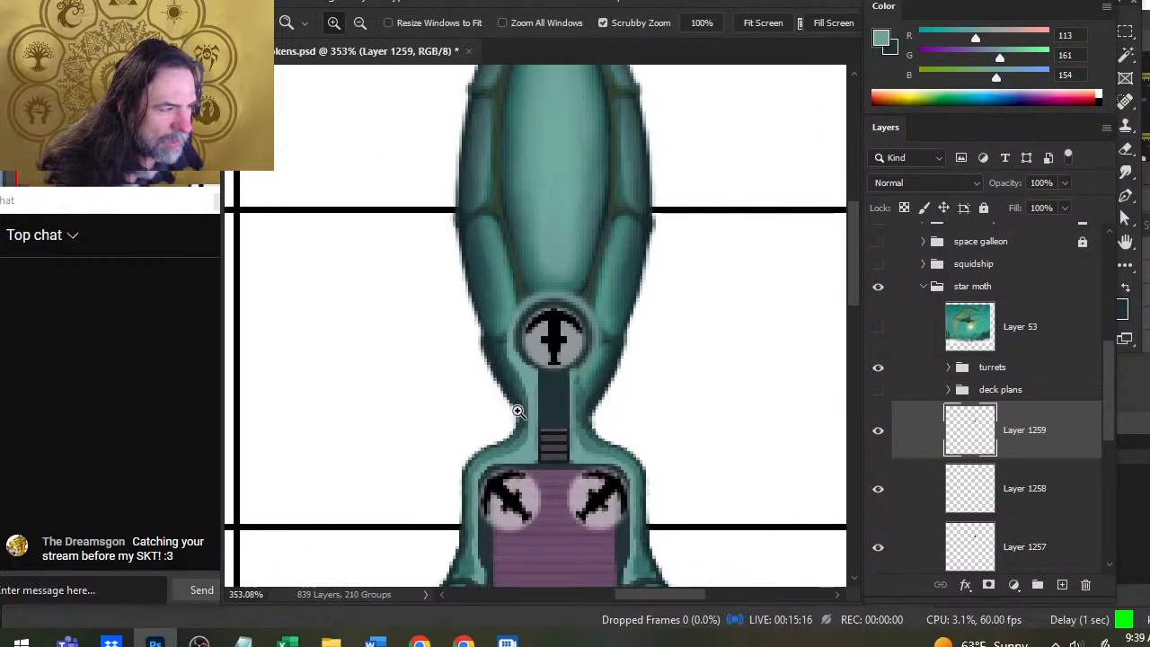
pyautogui.press('b')
pyautogui.keyDown('alt'); pyautogui.click(512, 368); pyautogui.keyUp('alt')
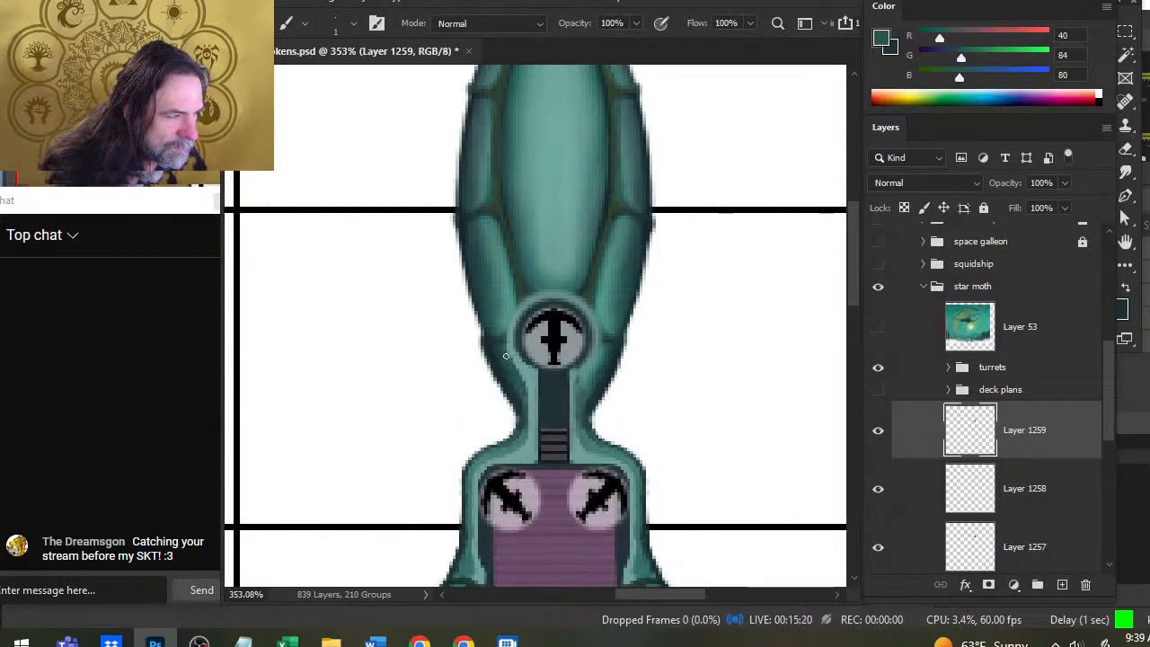
pyautogui.press('r')
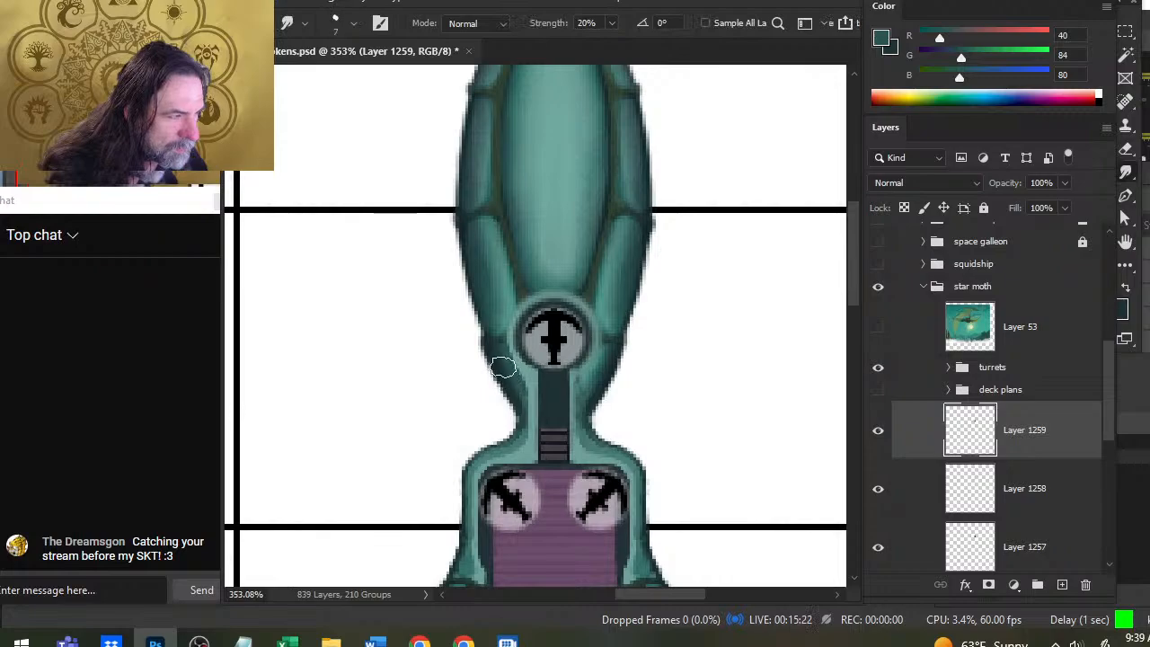
pyautogui.moveTo(498, 356)
pyautogui.mouseDown()
pyautogui.moveTo(521, 402)
pyautogui.moveTo(521, 378)
pyautogui.moveTo(514, 370)
pyautogui.moveTo(522, 422)
pyautogui.mouseUp()
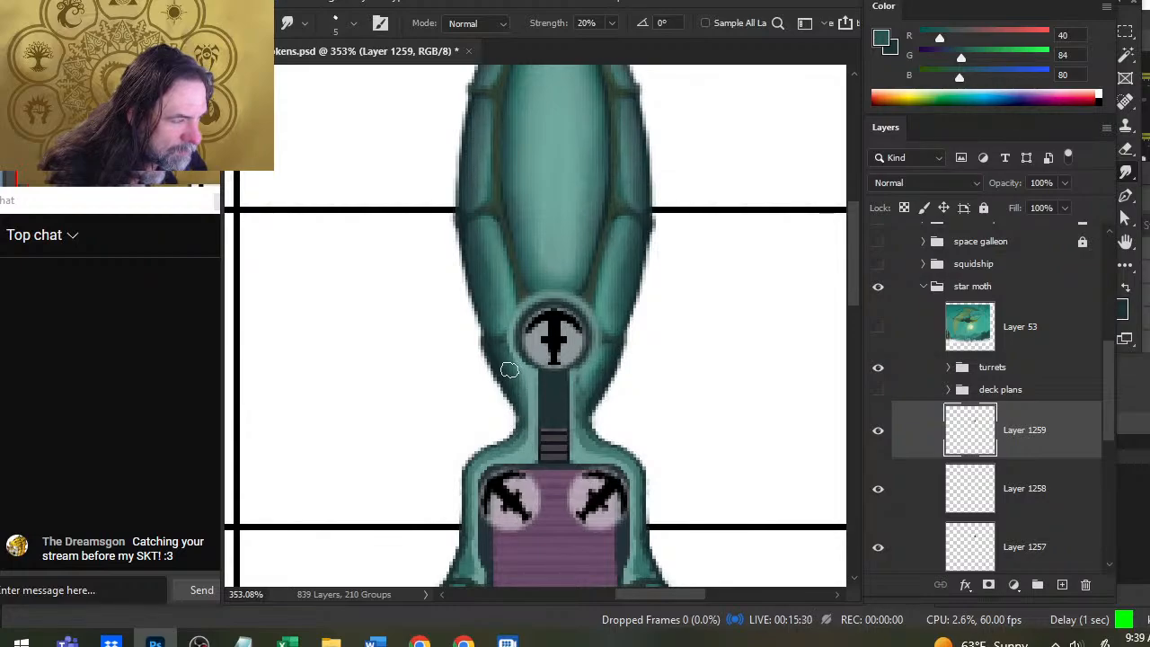
pyautogui.press('[')
pyautogui.press('[')
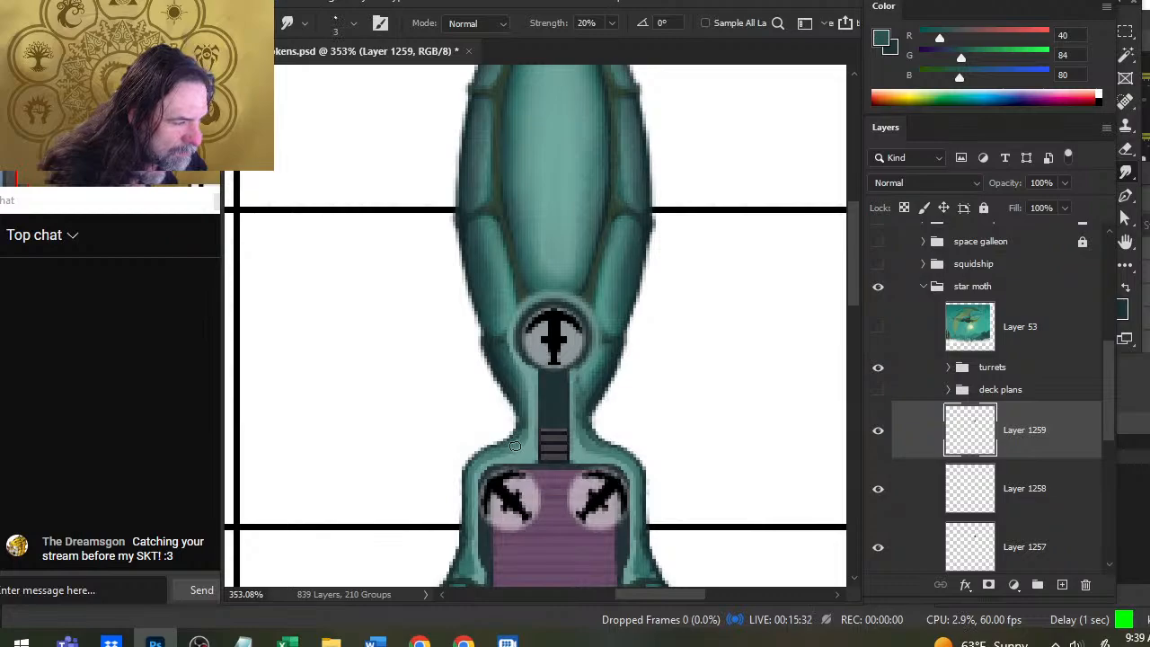
# Step: Touch up the left hull shoulder beside the stairs with sampled teal (71, 124, 117) and dark teal (40, 69, 69), blending with Smudge
pyautogui.press('b')
pyautogui.keyDown('alt'); pyautogui.click(501, 452); pyautogui.keyUp('alt')
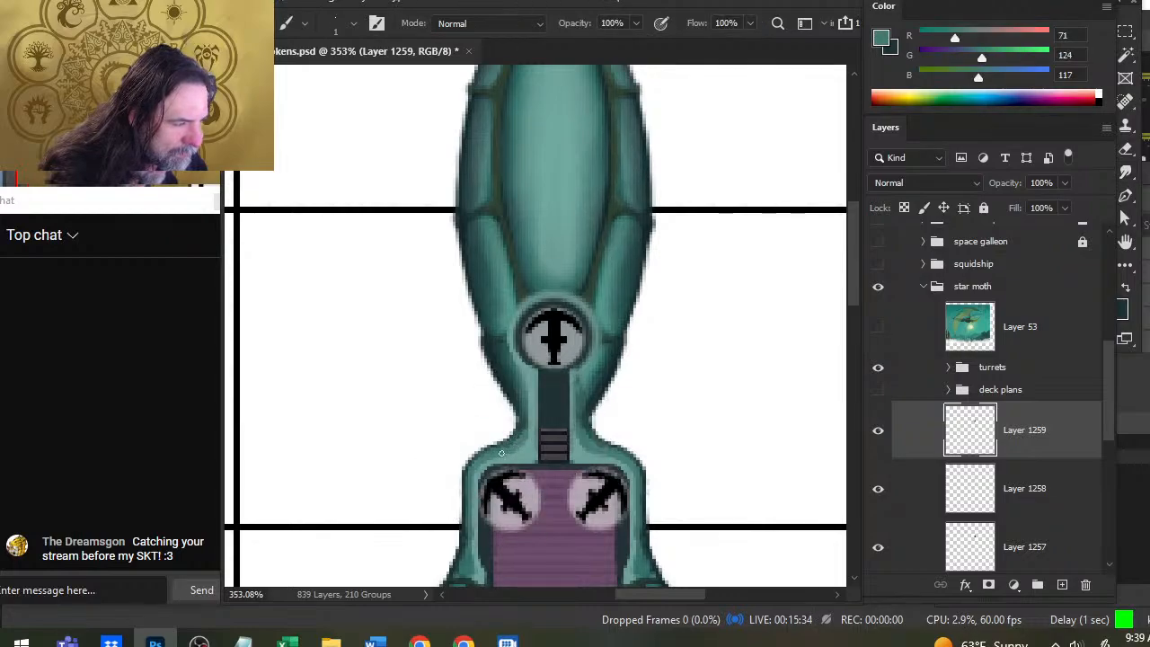
pyautogui.keyDown('alt'); pyautogui.click(512, 435); pyautogui.keyUp('alt')
pyautogui.keyDown('alt'); pyautogui.click(510, 440); pyautogui.keyUp('alt')
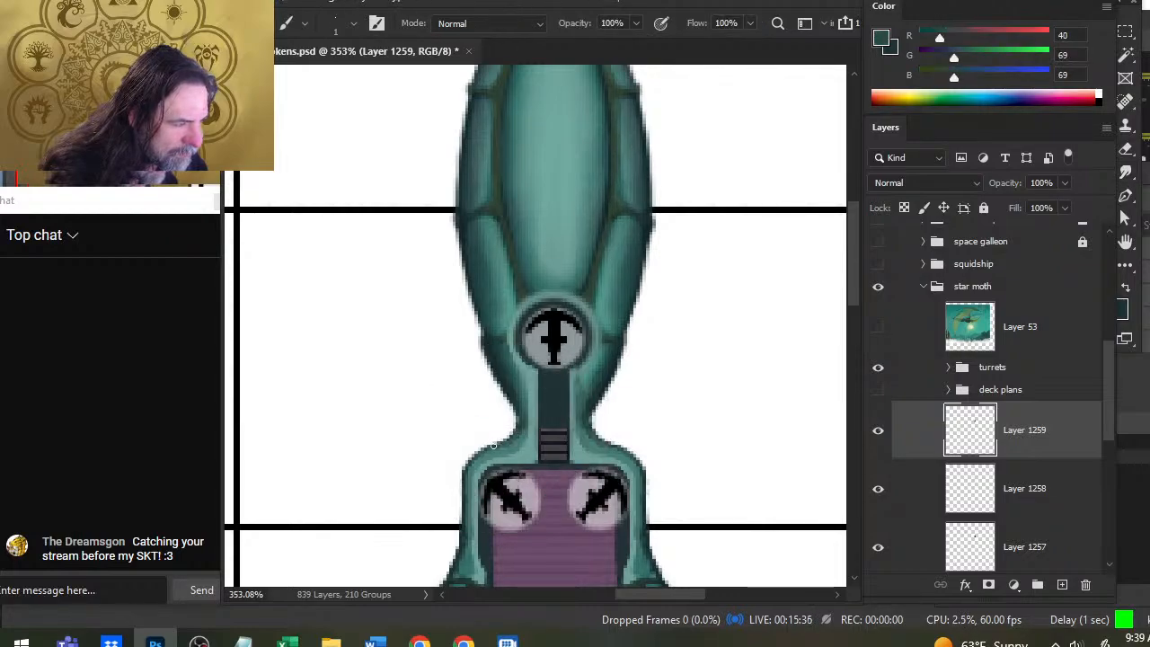
pyautogui.press('r')
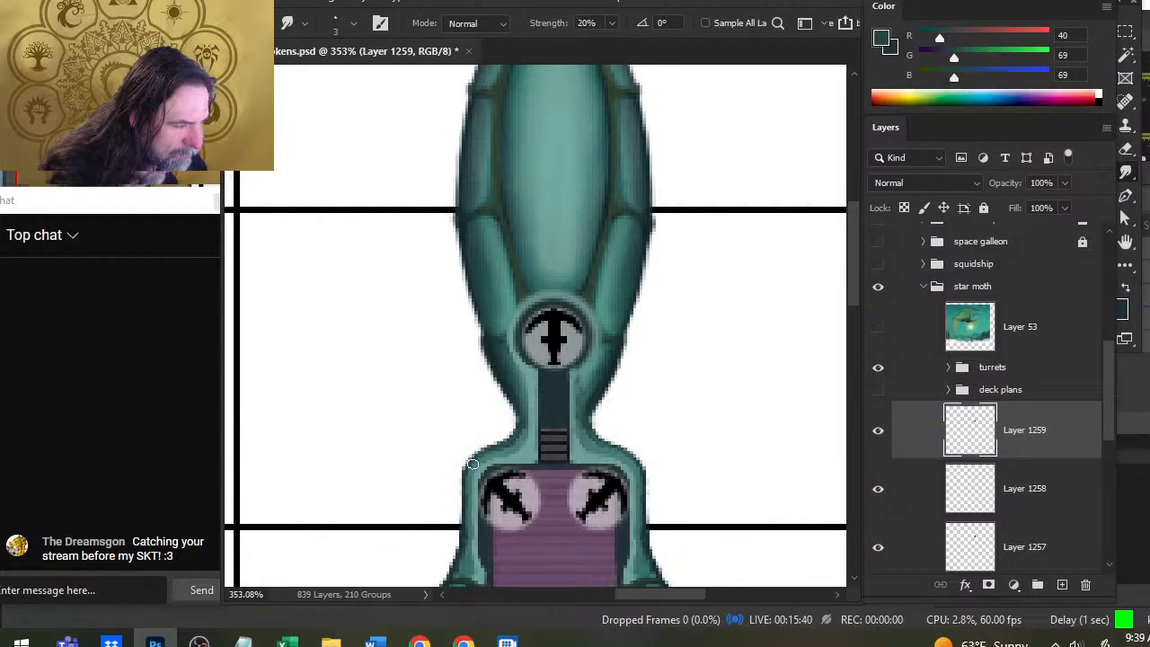
# Step: Shade the hull's narrow left neck beside the corridor with sampled teals (64, 107, 103), (67, 112, 108) and (50, 99, 96), smudging between tones
pyautogui.press('b')
pyautogui.keyDown('alt'); pyautogui.click(524, 438); pyautogui.keyUp('alt')
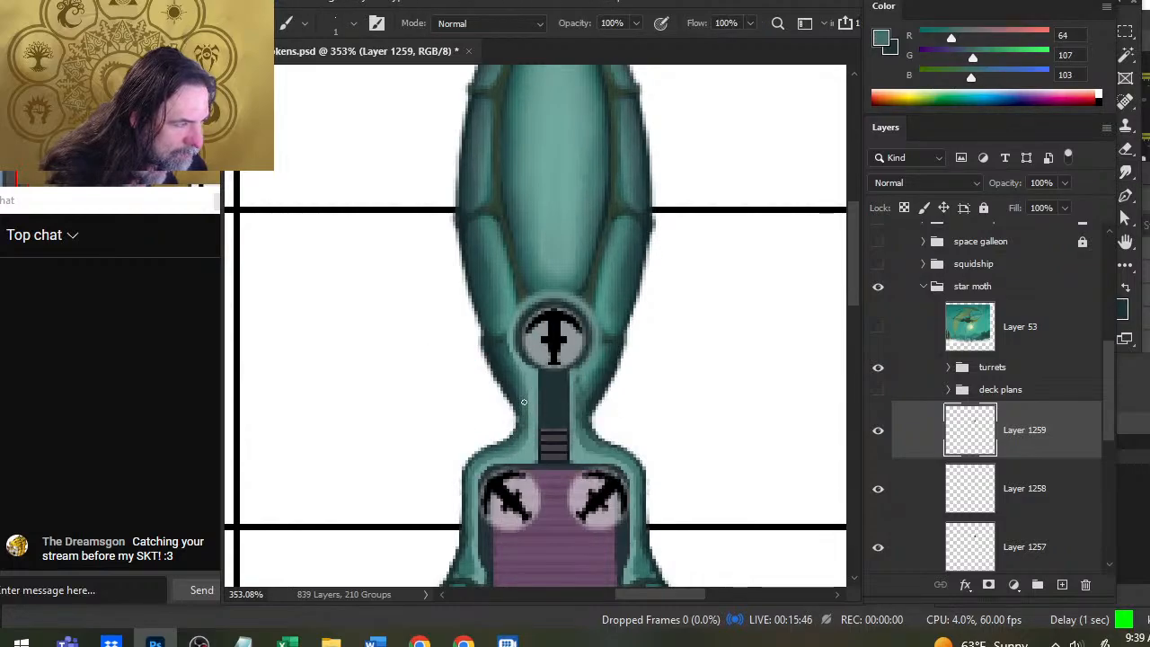
pyautogui.keyDown('alt'); pyautogui.click(525, 399); pyautogui.keyUp('alt')
pyautogui.press('r')
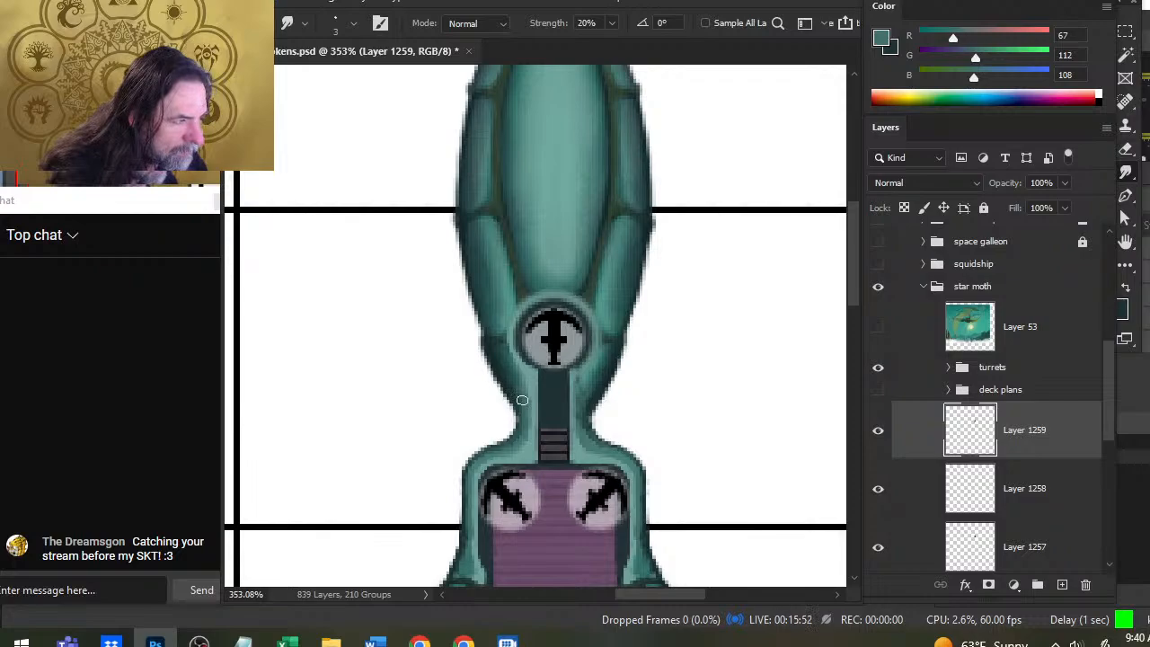
pyautogui.press('b')
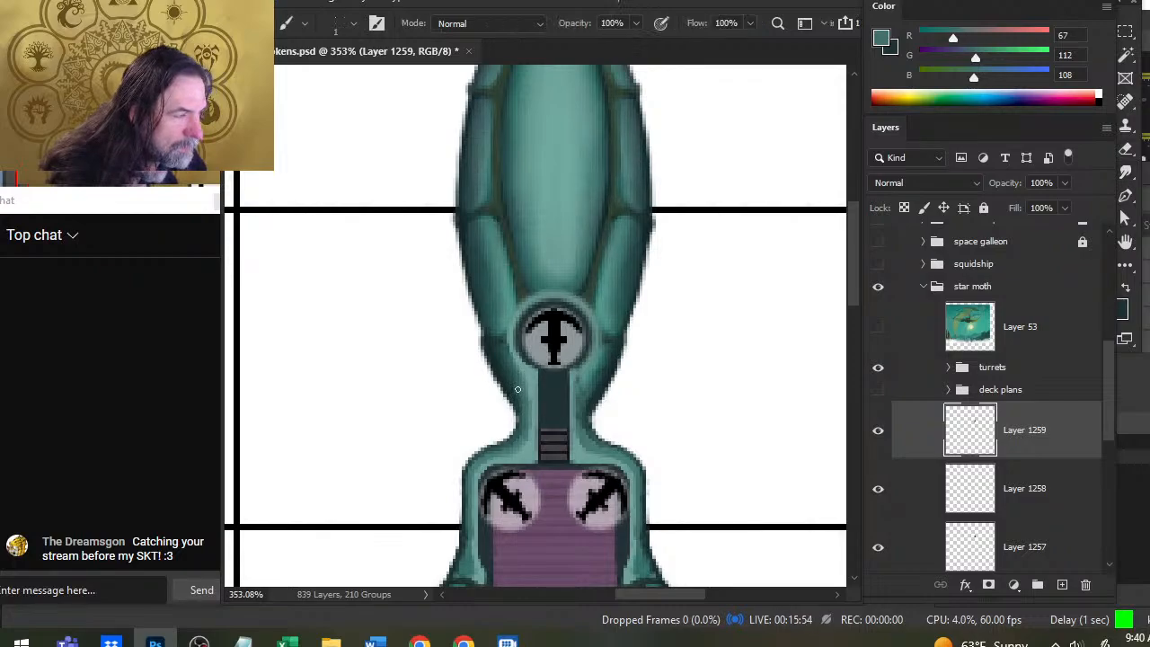
pyautogui.keyDown('alt'); pyautogui.click(519, 381); pyautogui.keyUp('alt')
pyautogui.press('r')
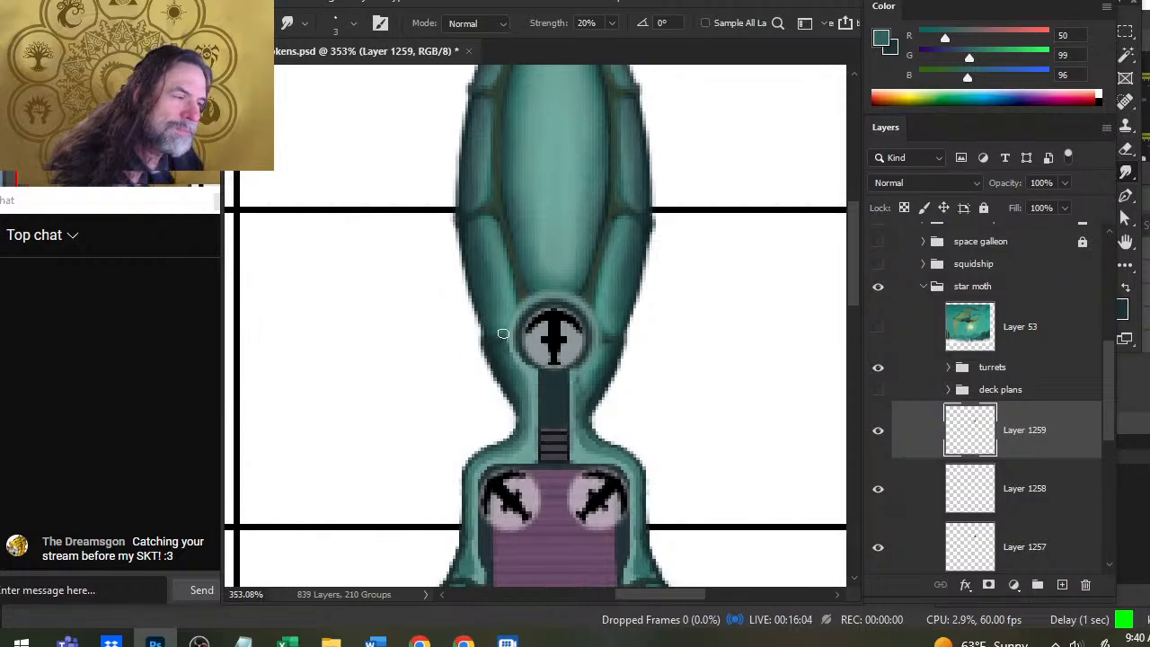
# Step: Paint the lower left hull panel beside the turret ring in sampled teal (51, 104, 99) and soften it with a 3 px Smudge
pyautogui.press('b')
pyautogui.keyDown('alt'); pyautogui.click(500, 317); pyautogui.keyUp('alt')
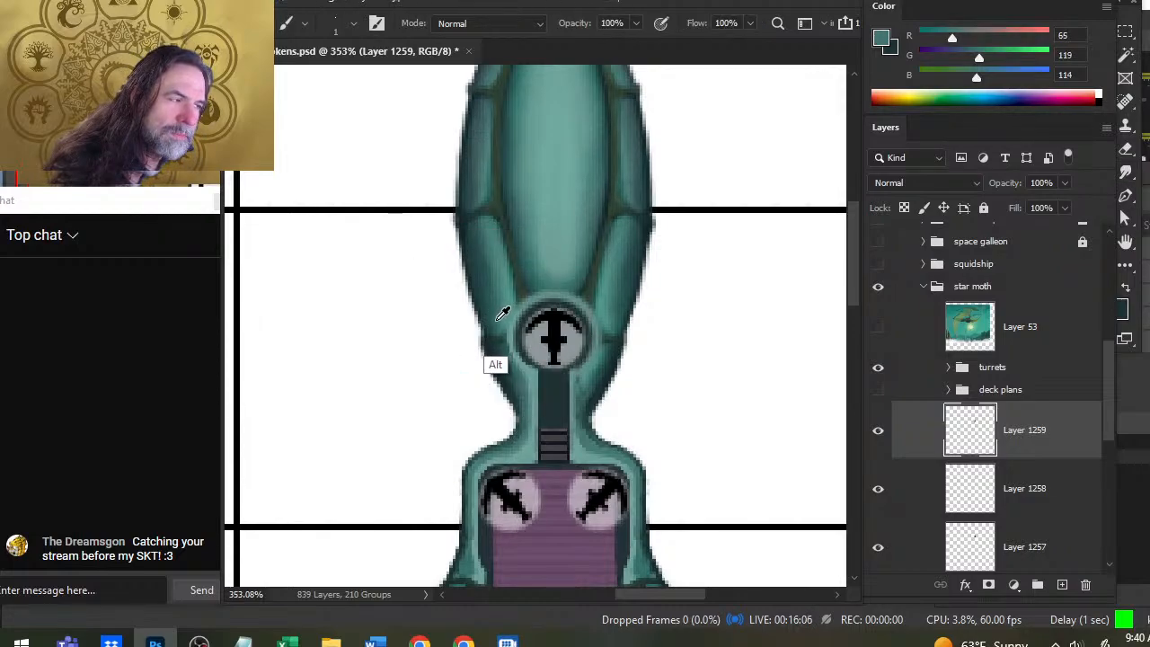
pyautogui.keyDown('alt'); pyautogui.click(502, 318); pyautogui.keyUp('alt')
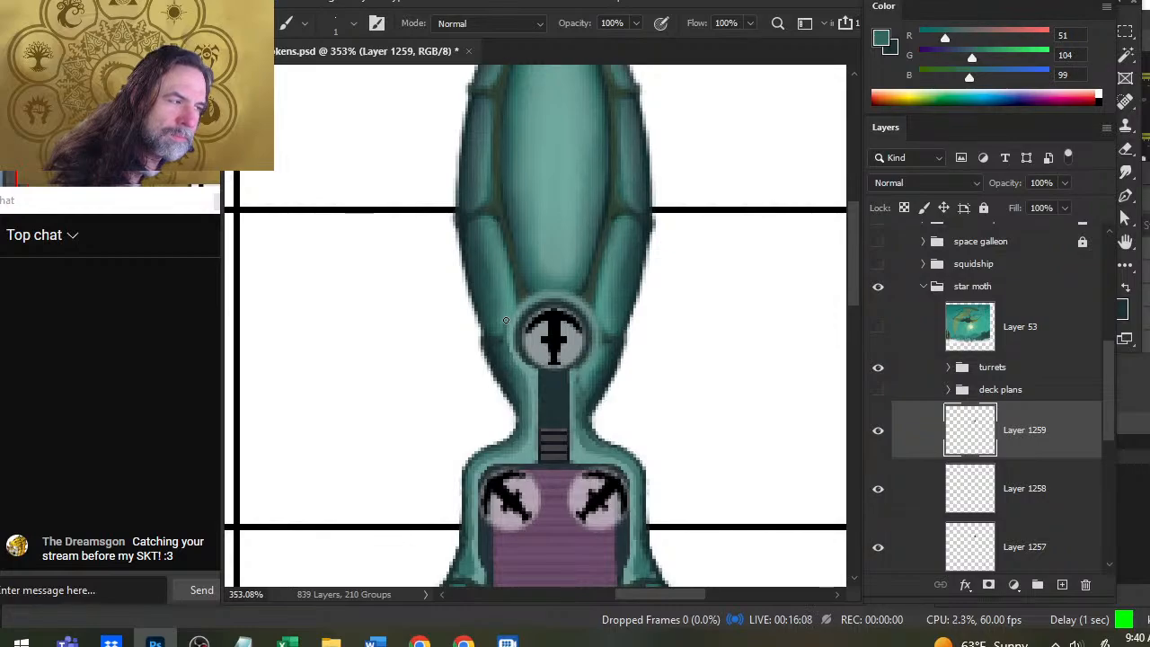
pyautogui.press('r')
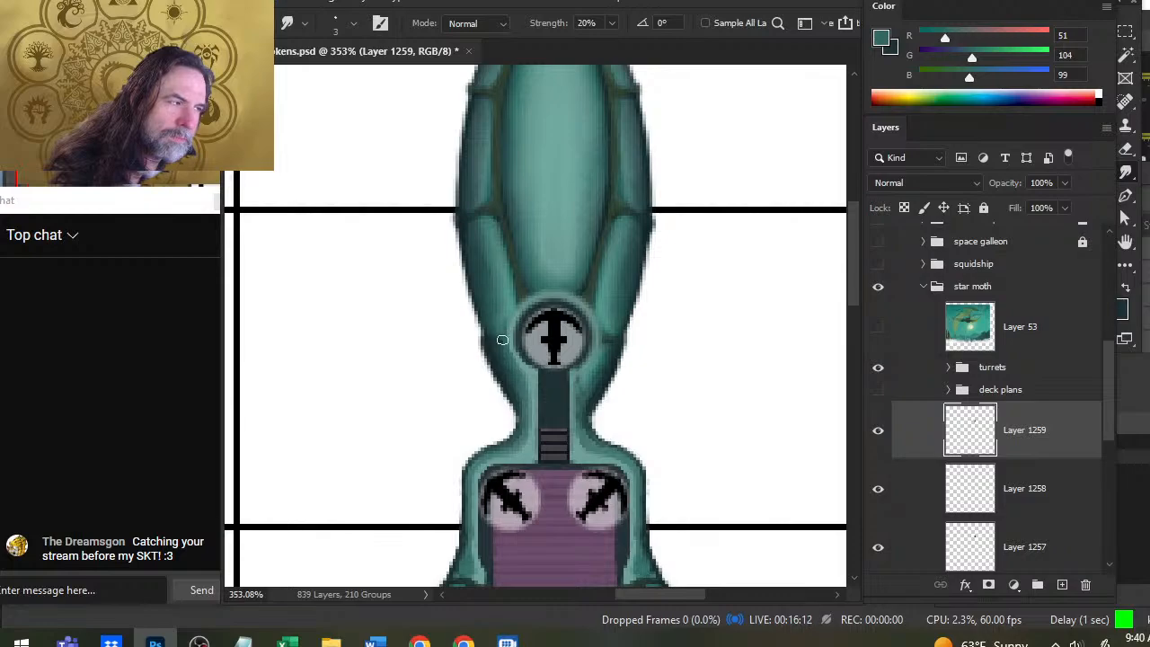
# Step: Draw a dark olive seam (48, 66, 49) along the ring's left side, touch it up with (43, 74, 64) and smudge it
pyautogui.press('b')
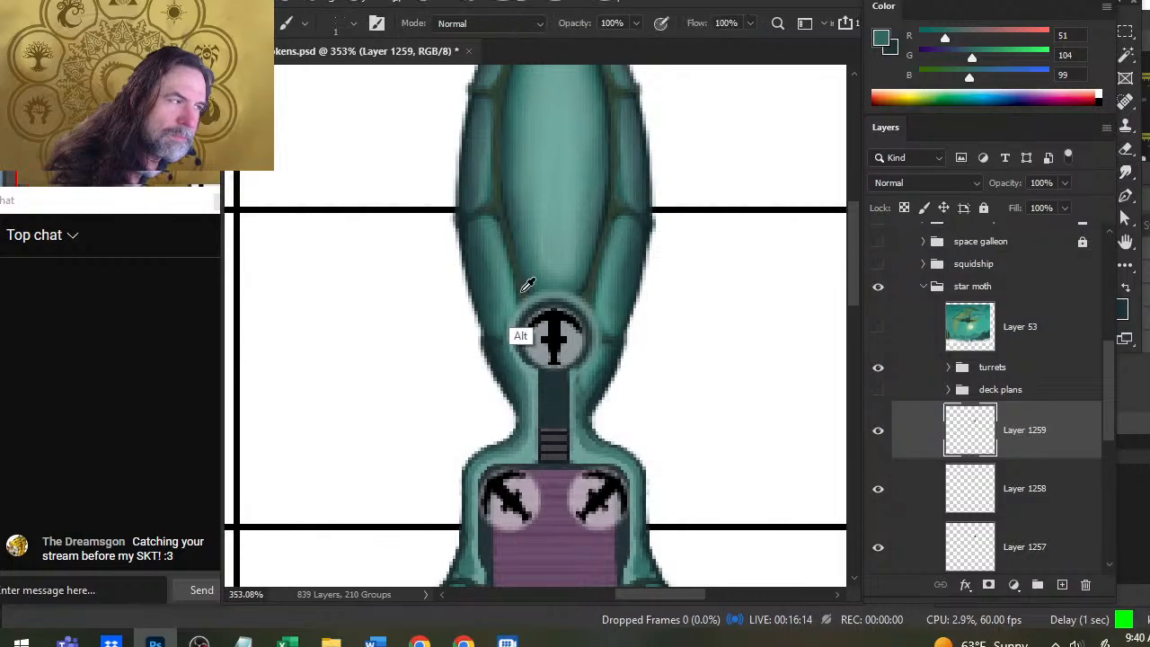
pyautogui.keyDown('alt'); pyautogui.click(513, 301); pyautogui.keyUp('alt')
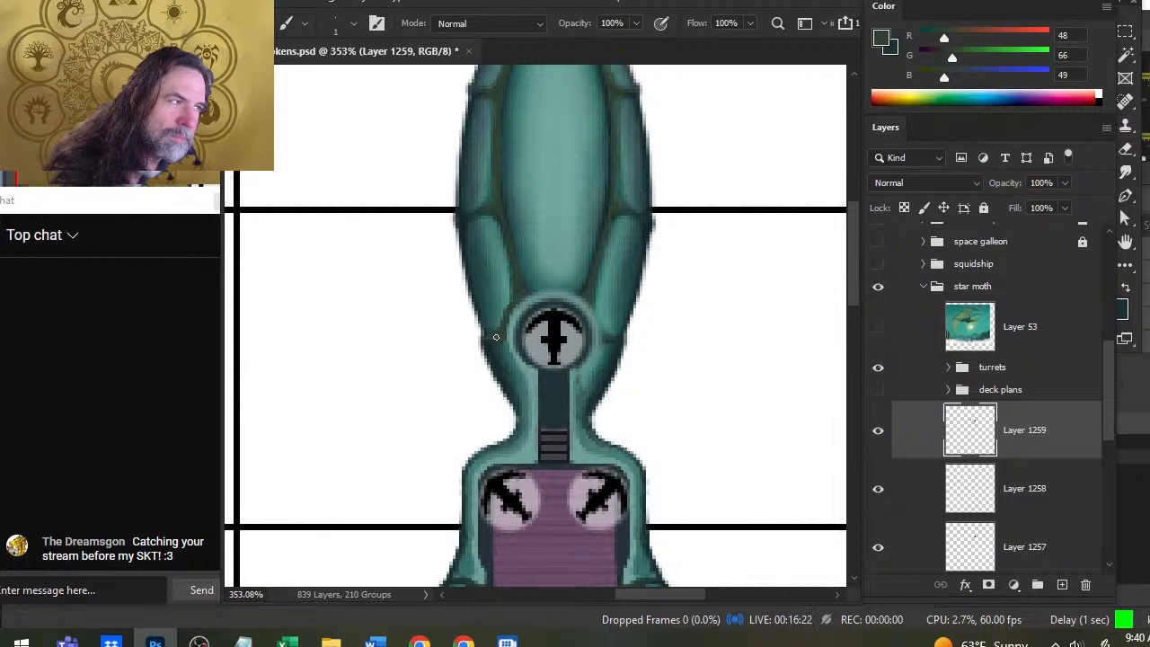
pyautogui.press('r')
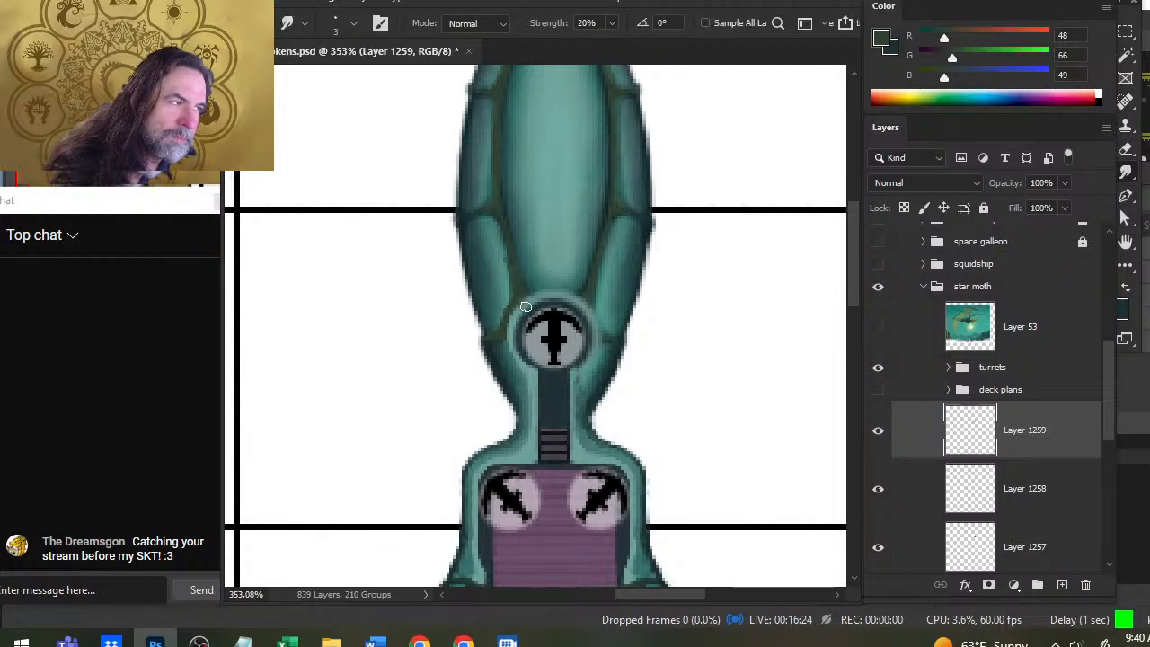
pyautogui.press('b')
pyautogui.keyDown('alt'); pyautogui.click(521, 305); pyautogui.keyUp('alt')
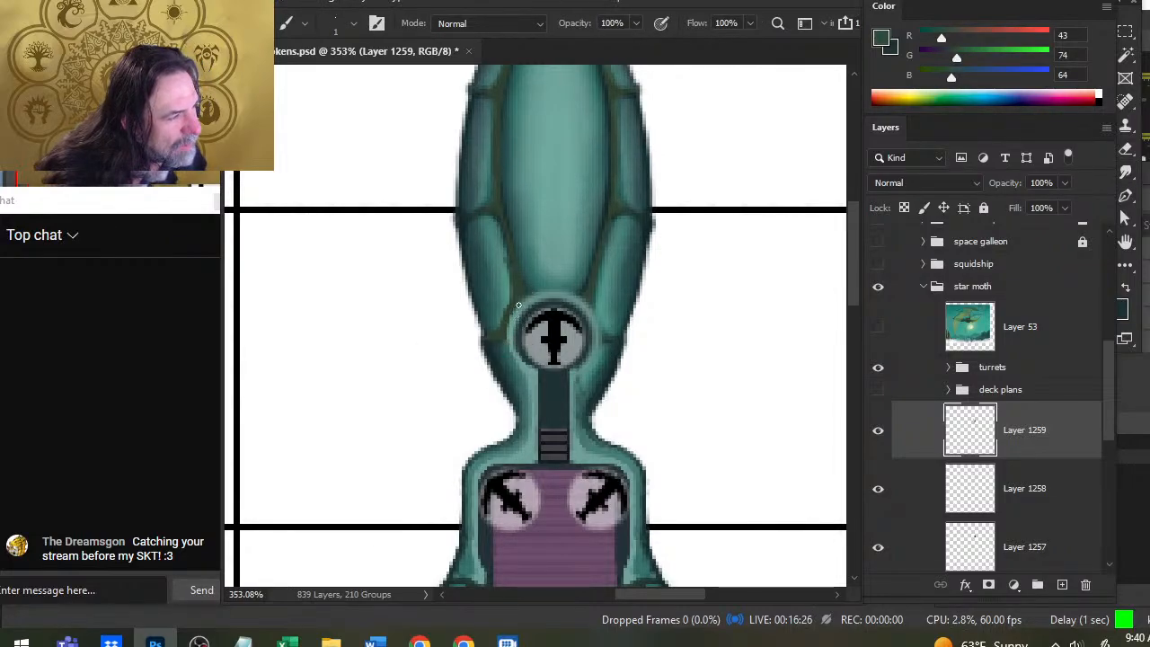
pyautogui.press('r')
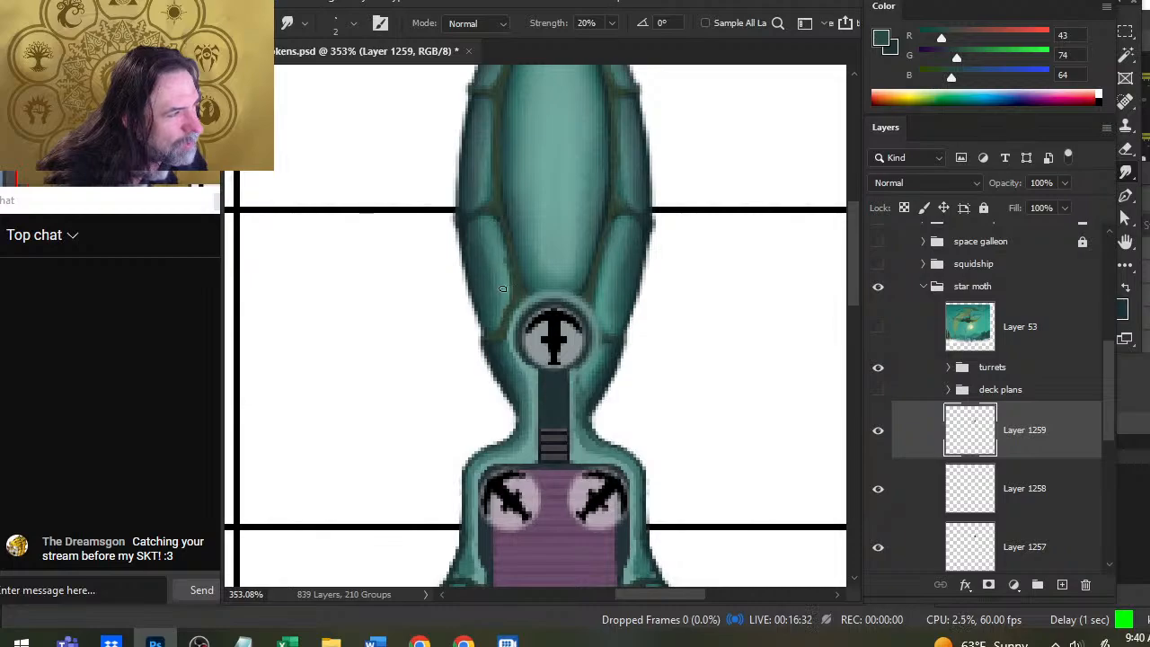
# Step: Highlight the lower left hull panel with sampled teals (82, 133, 125) and (82, 146, 134), blending them with a 2 px Smudge
pyautogui.press('b')
pyautogui.keyDown('alt'); pyautogui.click(499, 244); pyautogui.keyUp('alt')
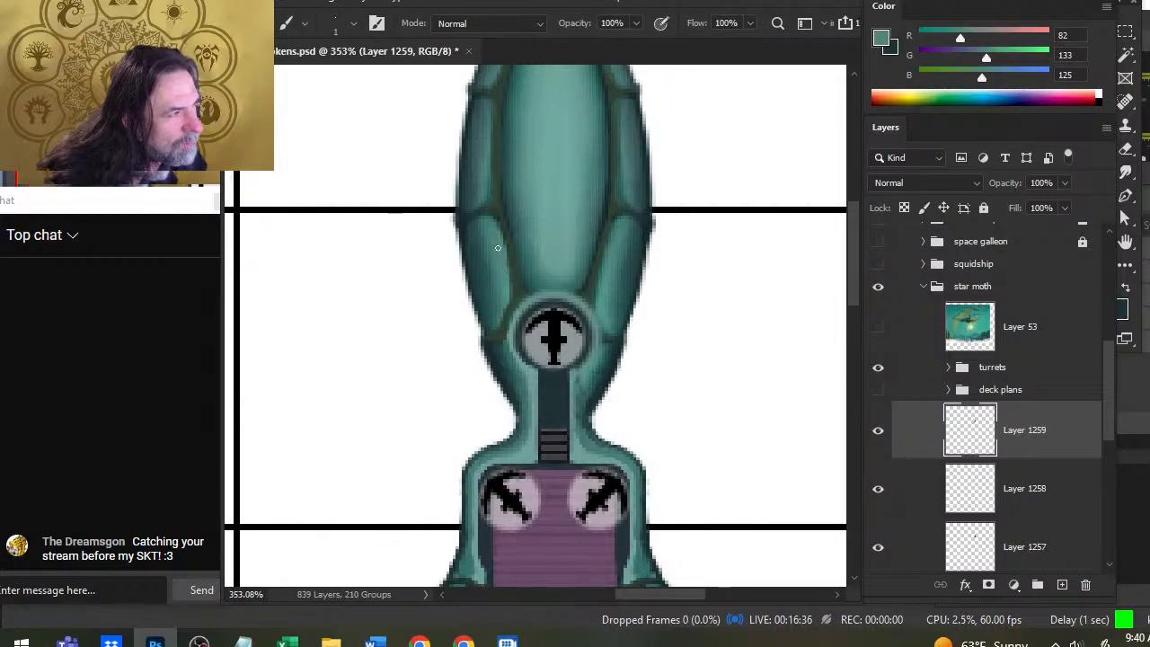
pyautogui.press('r')
pyautogui.press('b')
pyautogui.keyDown('alt'); pyautogui.click(504, 292); pyautogui.keyUp('alt')
pyautogui.press('r')
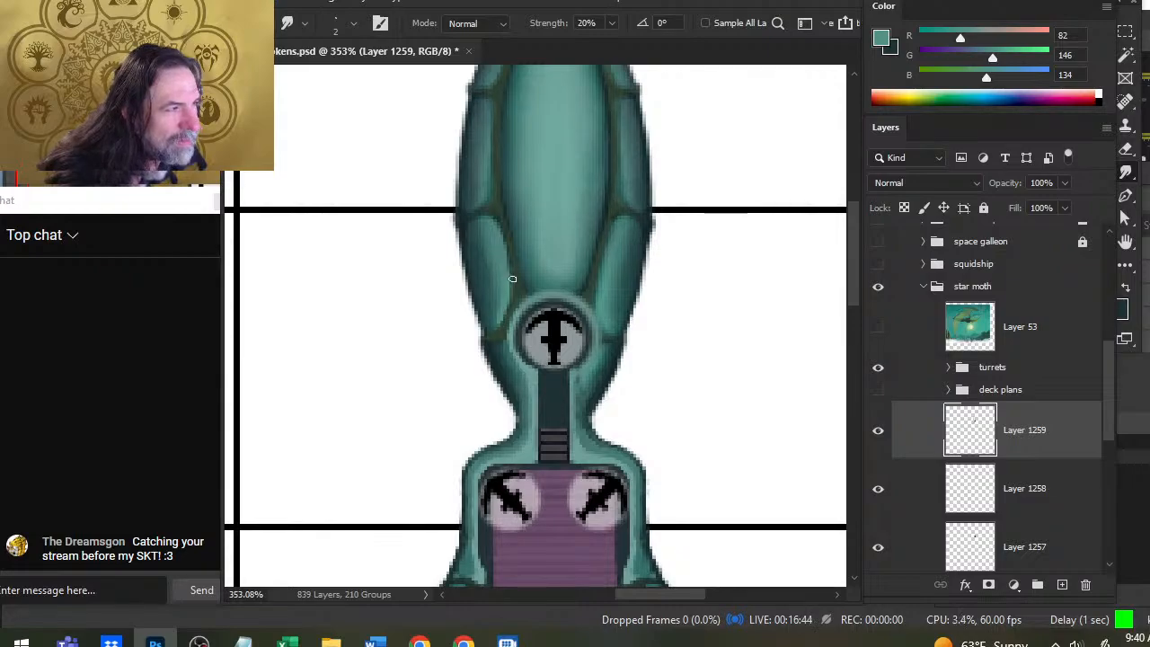
# Step: Darken the lower left panel's inner seam with (29, 49, 44) and its edge near the ring with (36, 73, 73), smudging the result
pyautogui.press('b')
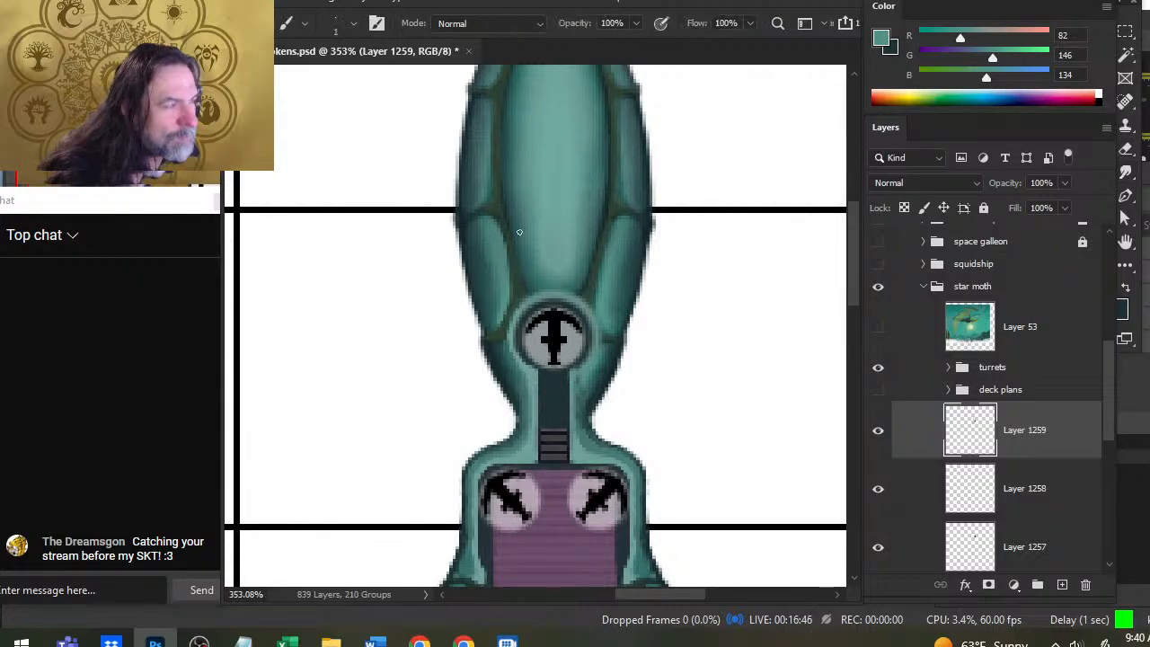
pyautogui.keyDown('alt'); pyautogui.click(508, 232); pyautogui.keyUp('alt')
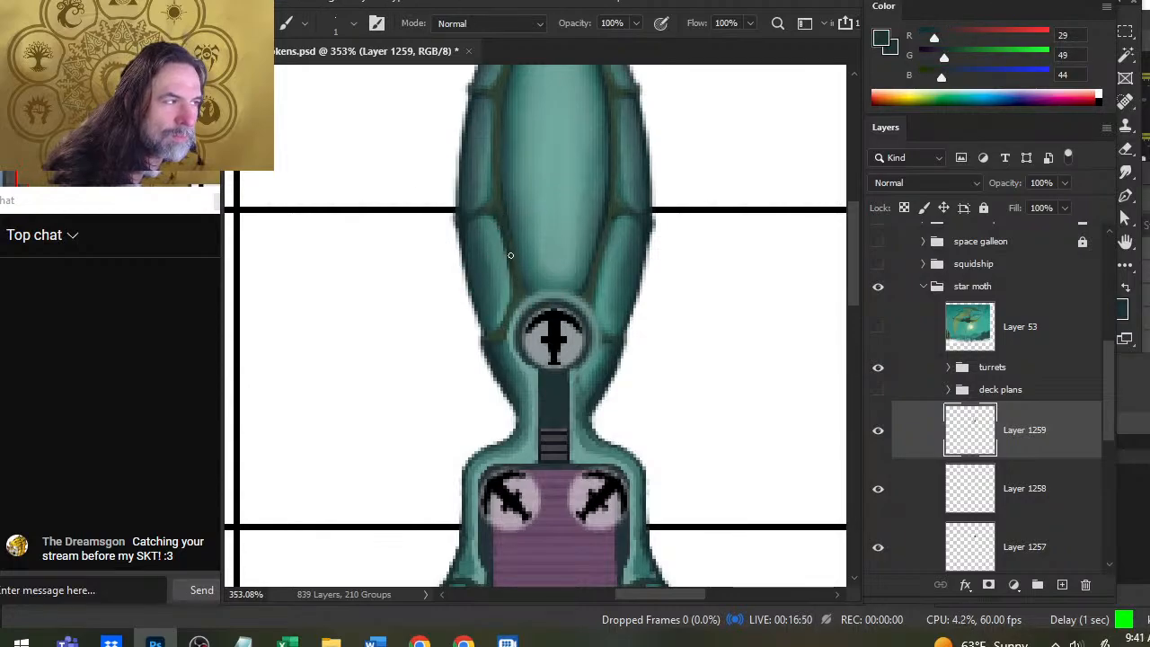
pyautogui.keyDown('alt'); pyautogui.click(500, 307); pyautogui.keyUp('alt')
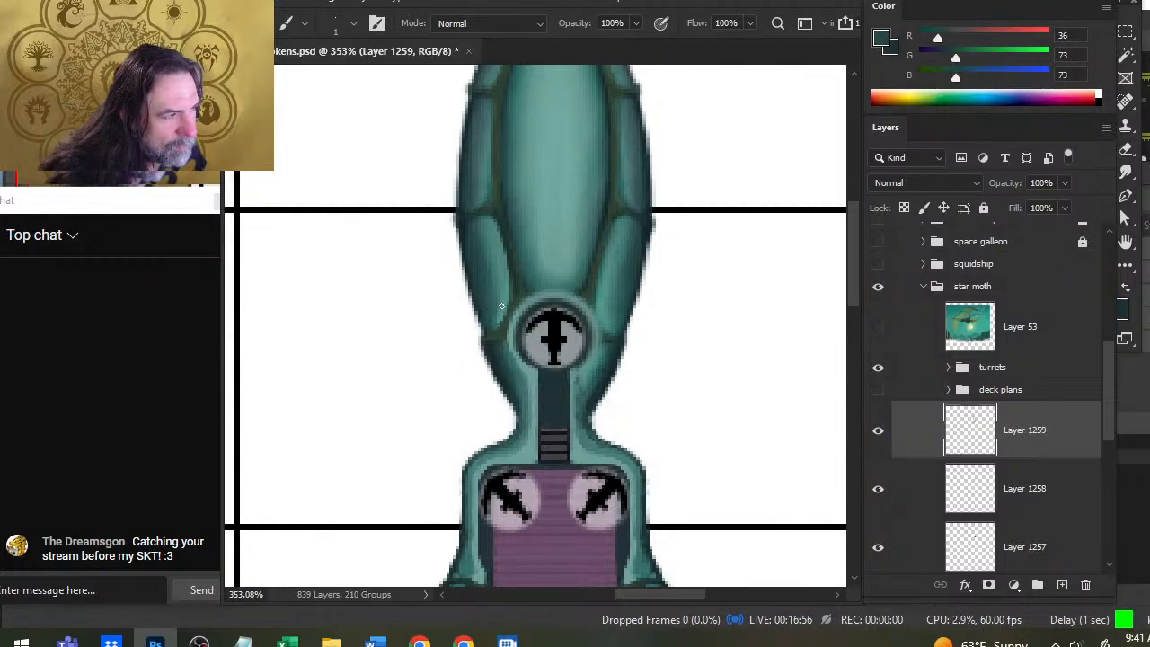
pyautogui.moveTo(502, 305); pyautogui.dragTo(503, 313)
pyautogui.press('r')
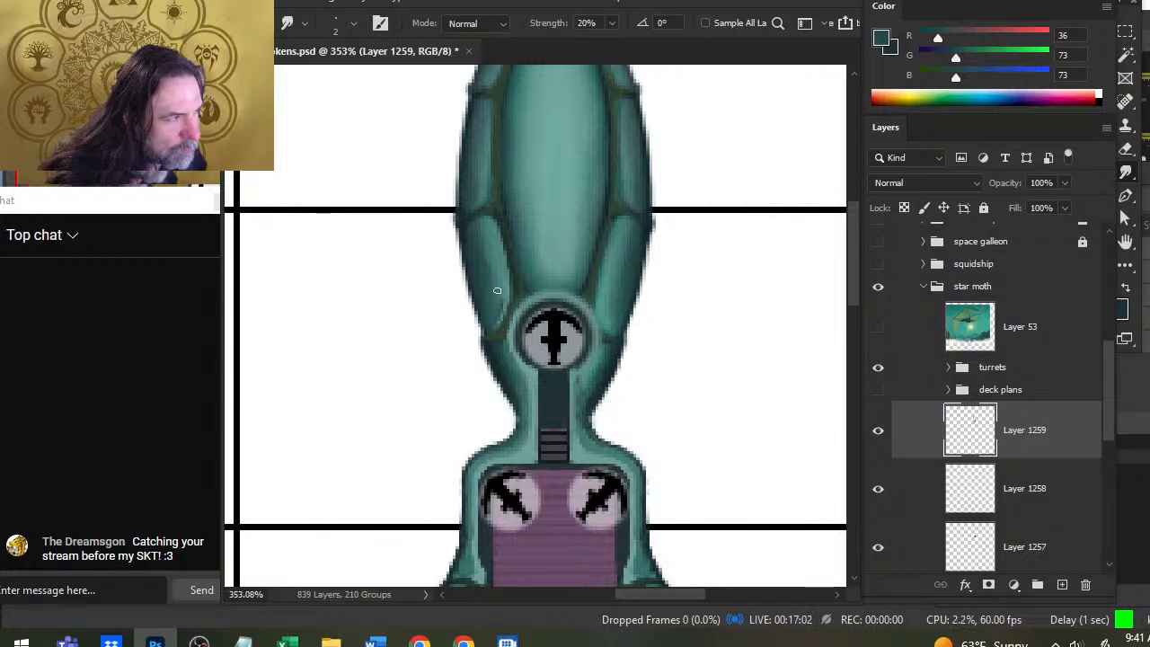
# Step: Repaint the lower left panel's inner edge in medium teal (69, 125, 119) and blend it, raising the Smudge strength to 50%
pyautogui.press('b')
pyautogui.keyDown('alt'); pyautogui.click(503, 272); pyautogui.keyUp('alt')
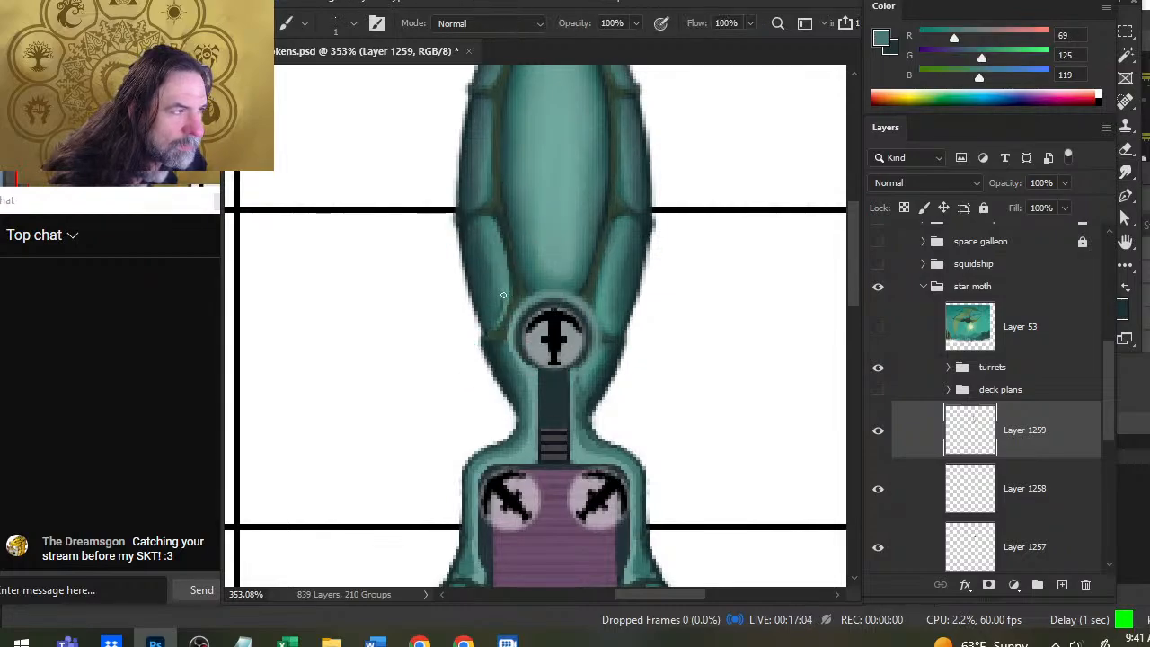
pyautogui.press('r')
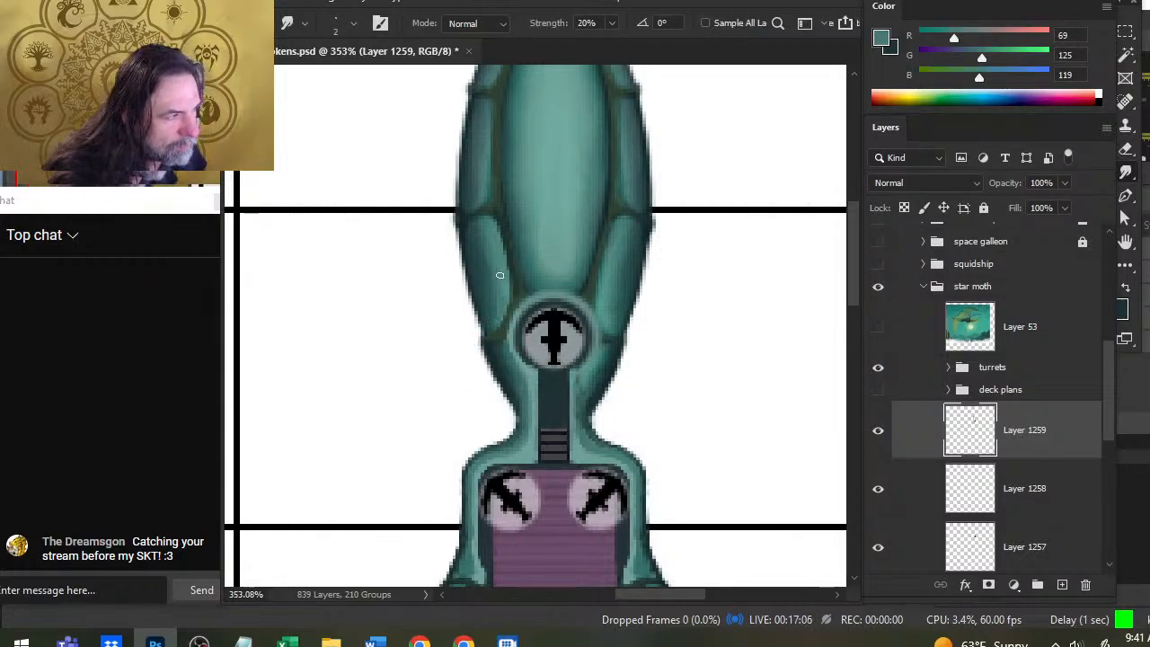
pyautogui.press('5')
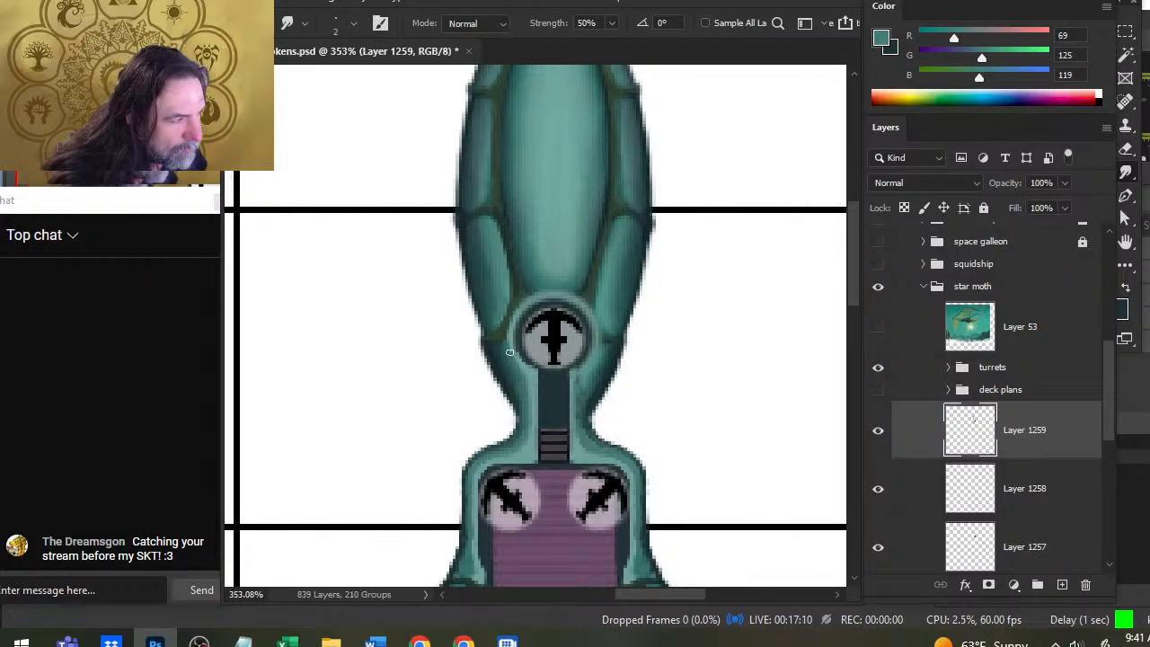
# Step: Paint a light teal (110, 158, 151) highlight on the hull along the ring's lower left side and smudge it at 50% strength
pyautogui.press('b')
pyautogui.keyDown('alt'); pyautogui.click(508, 346); pyautogui.keyUp('alt')
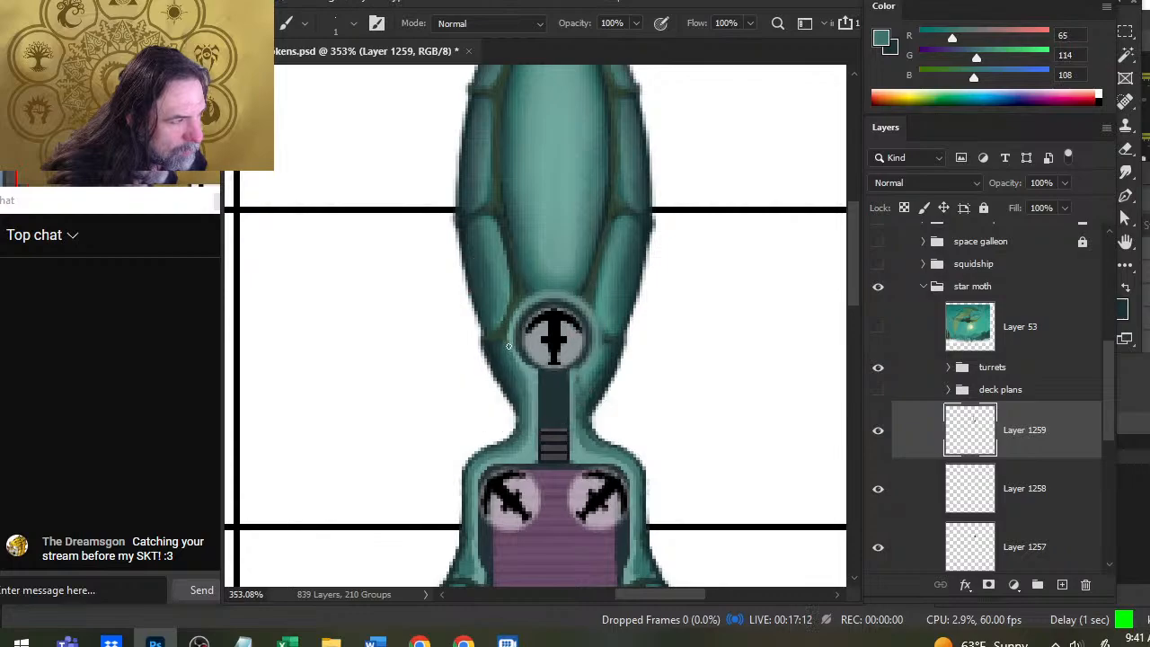
pyautogui.keyDown('alt'); pyautogui.click(526, 368); pyautogui.keyUp('alt')
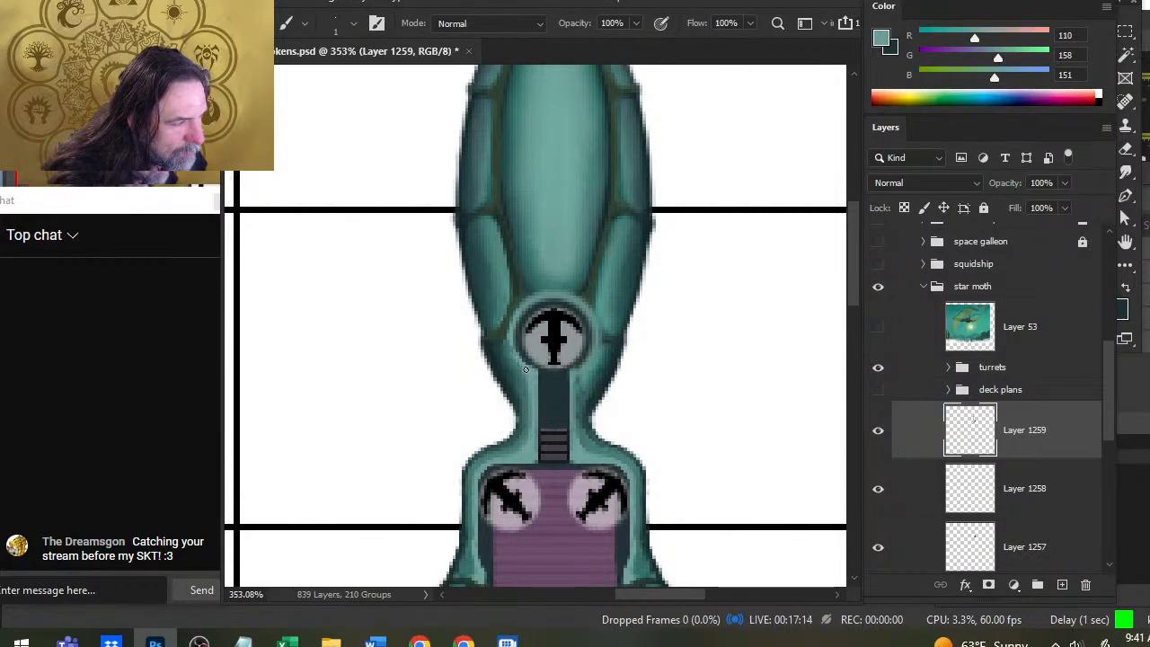
pyautogui.moveTo(526, 369); pyautogui.dragTo(510, 350)
pyautogui.press('r')
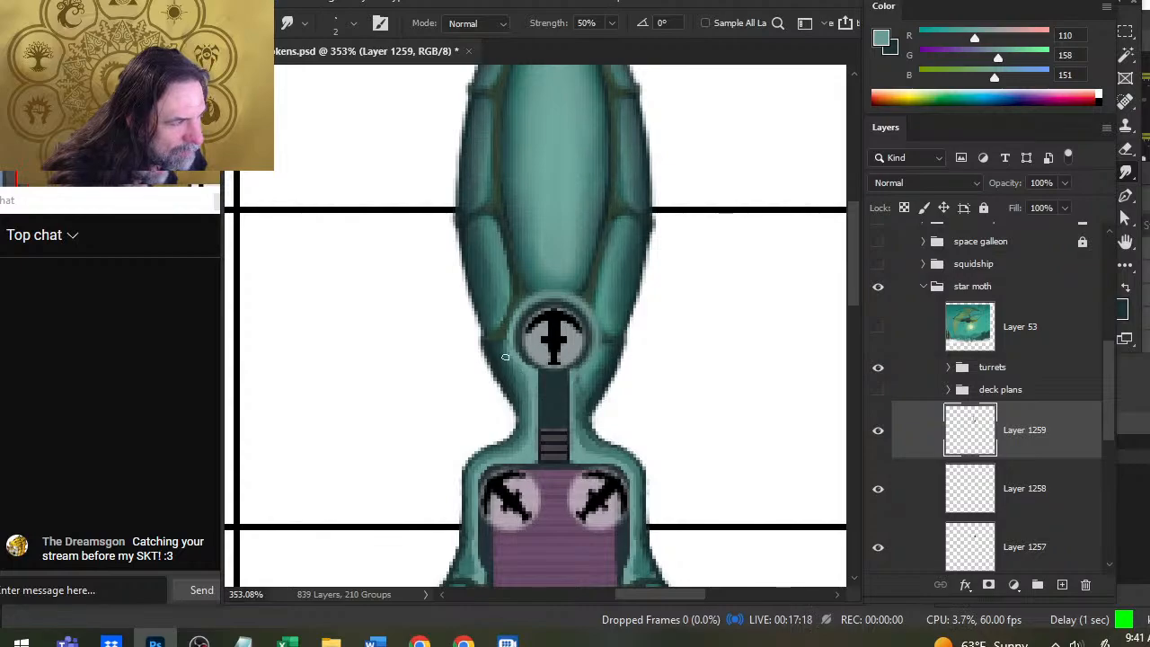
# Step: Touch up the seam junction at the ring's left side with sampled dark olive (43, 67, 55) and switch to Smudge for blending
pyautogui.press('b')
pyautogui.keyDown('alt'); pyautogui.click(505, 334); pyautogui.keyUp('alt')
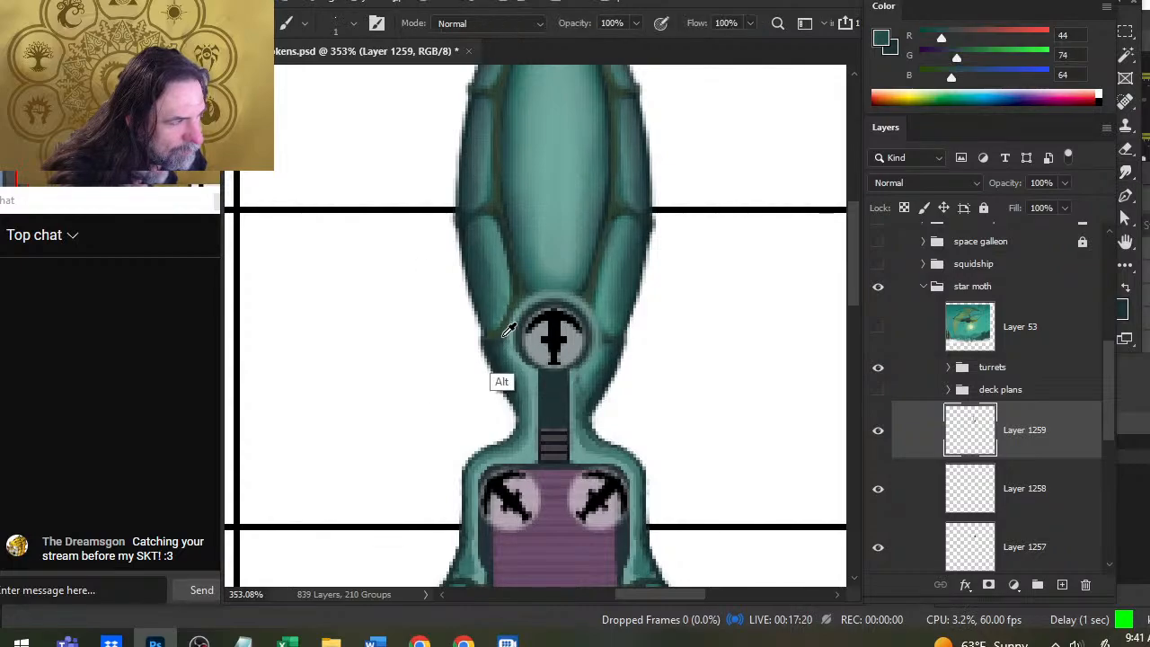
pyautogui.keyDown('alt'); pyautogui.click(500, 334); pyautogui.keyUp('alt')
pyautogui.press('r')
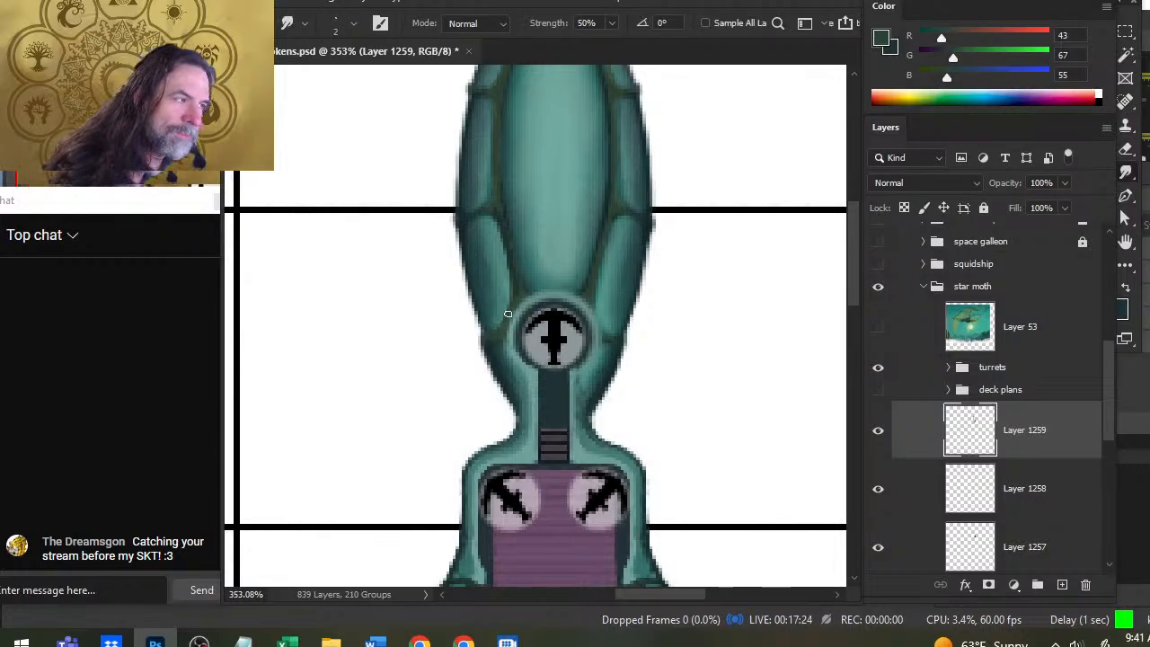
# Step: Refine the seam between the central hull and the lower left panel with dark olive (43, 67, 55), blending with Smudge at 50% strength
pyautogui.press('b')
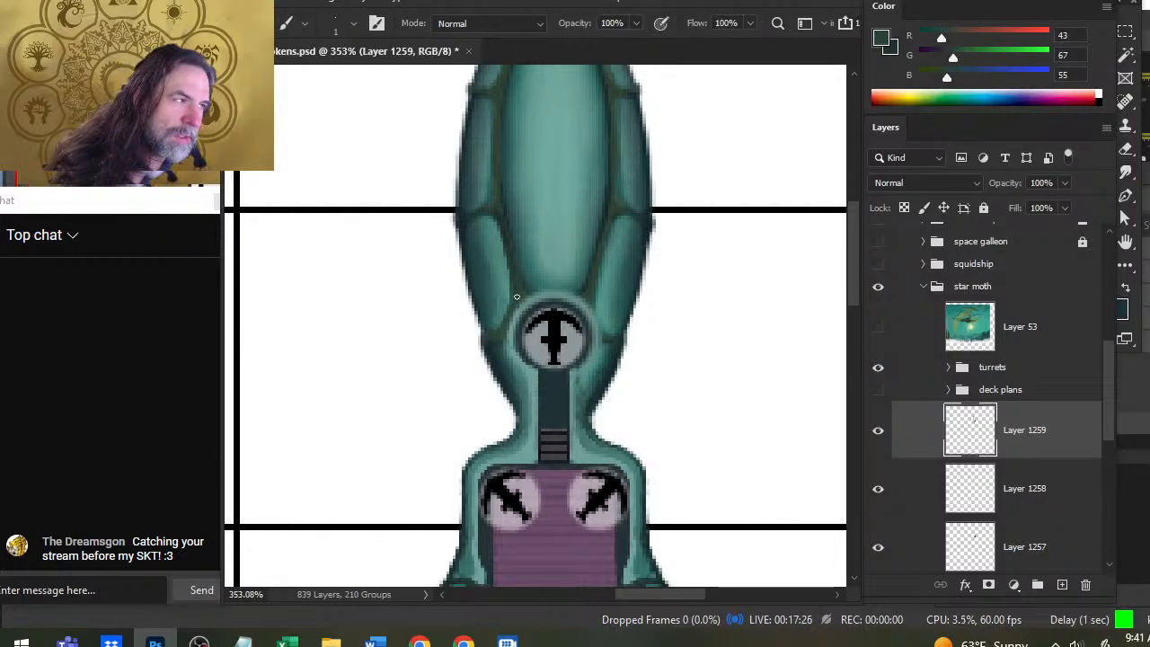
pyautogui.press('r')
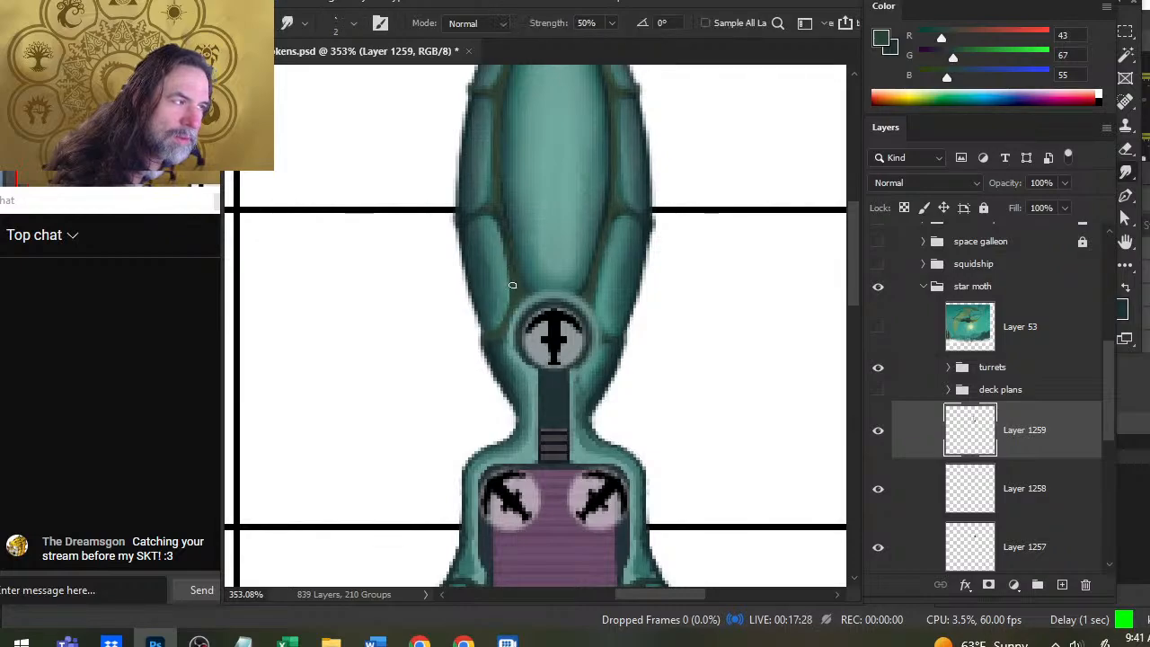
pyautogui.press('b')
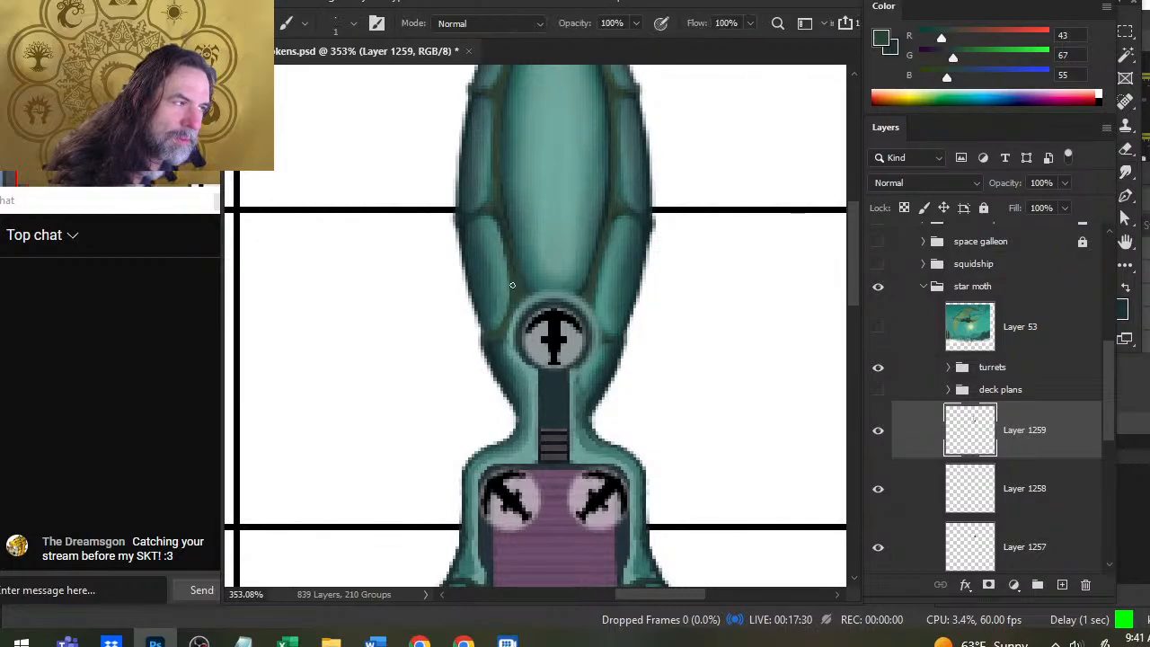
pyautogui.press('r')
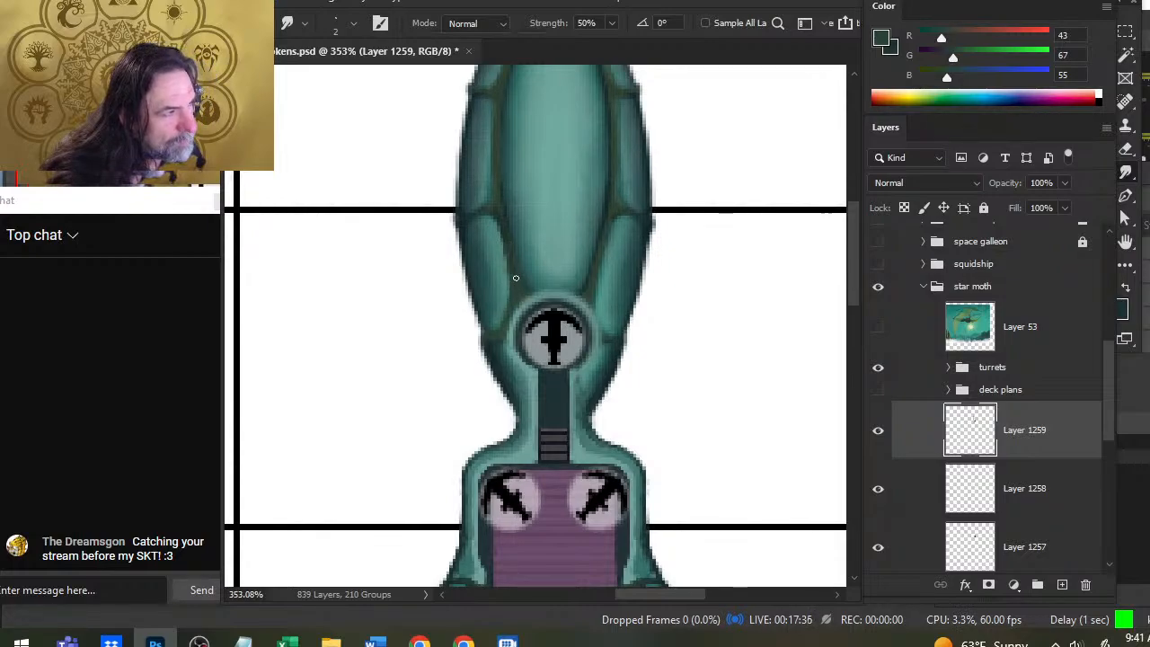
pyautogui.press('b')
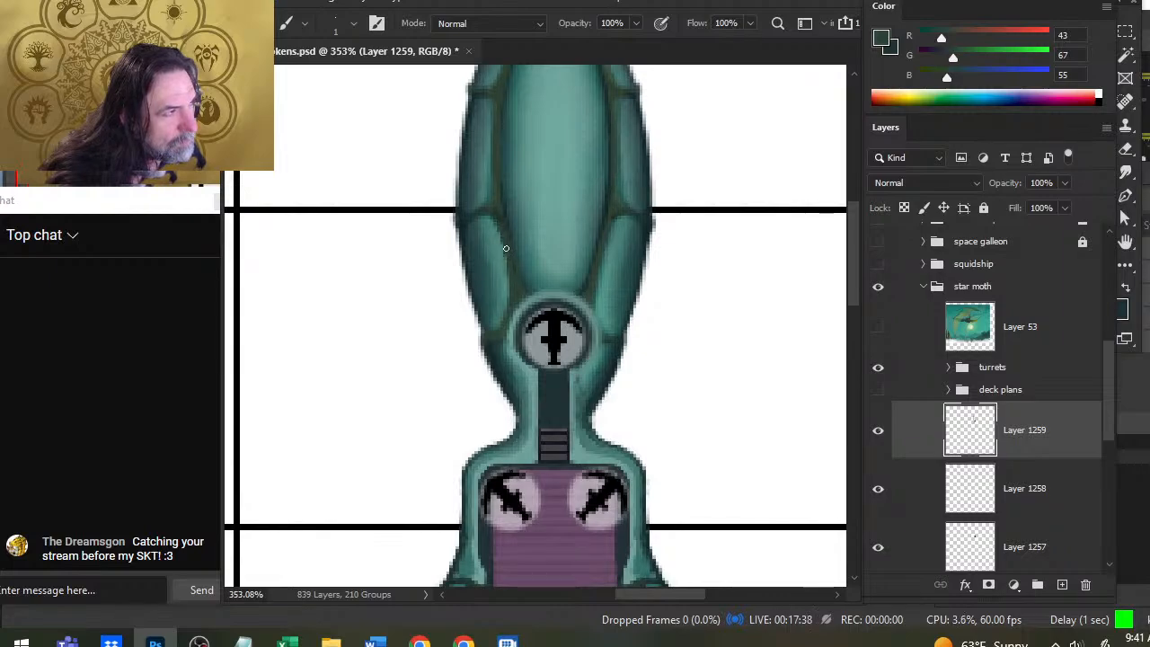
pyautogui.press('r')
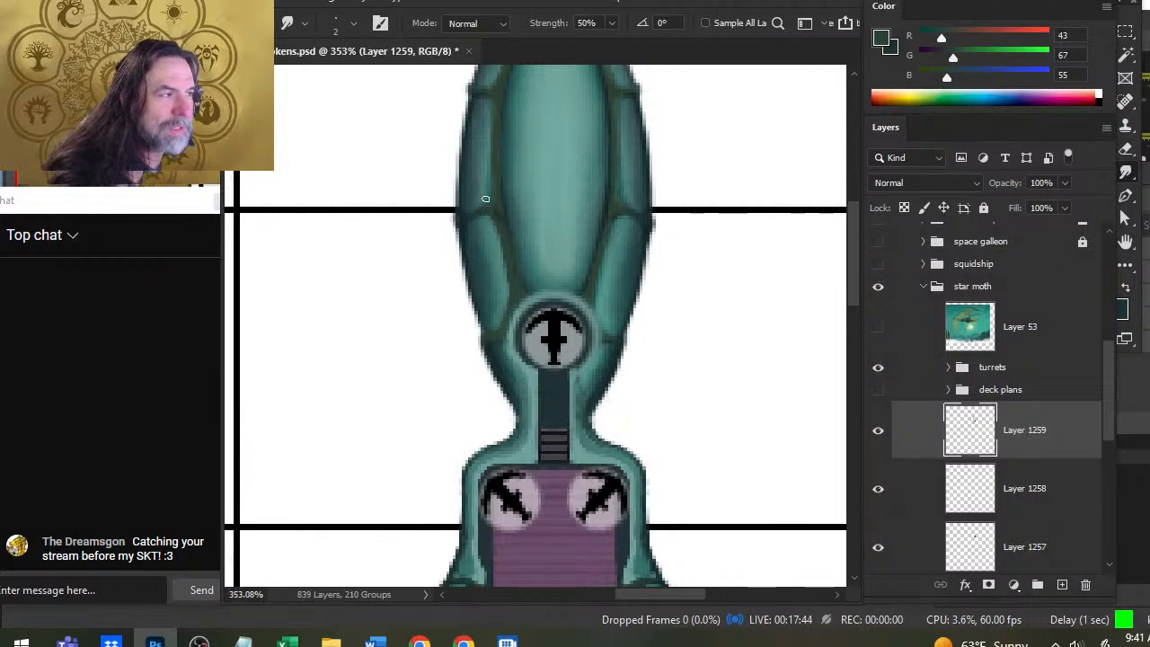
# Step: Touch up the seam junction between the two left side panels with sampled dark green (41, 60, 50) and smudge it at 50% strength
pyautogui.press('b')
pyautogui.keyDown('alt'); pyautogui.click(492, 203); pyautogui.keyUp('alt')
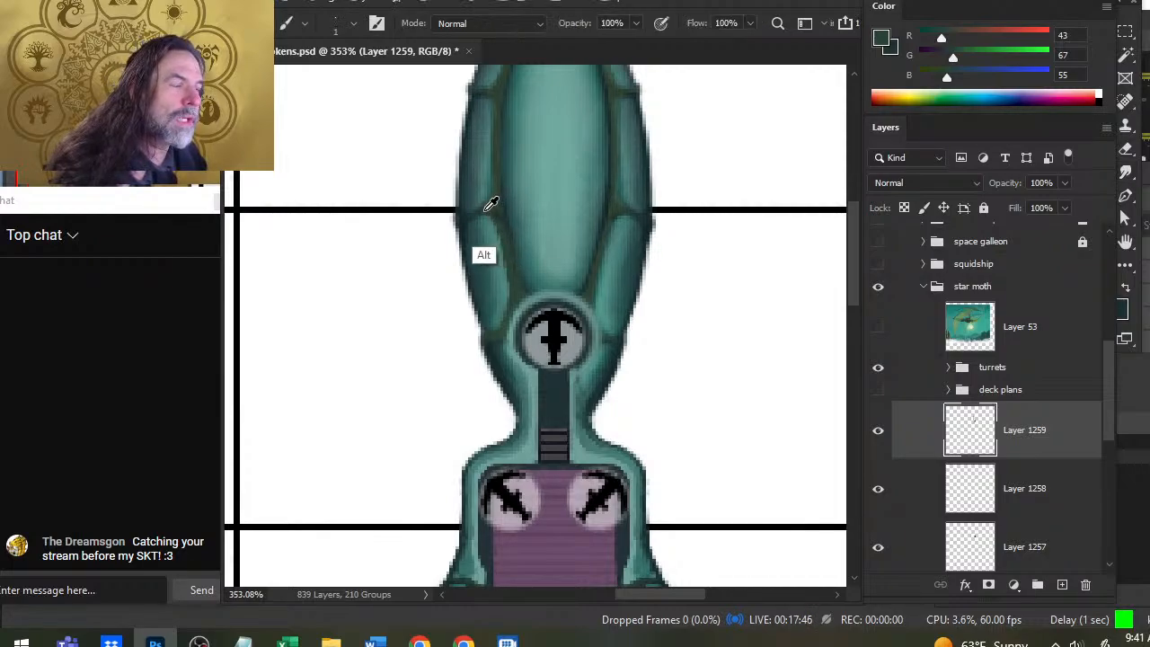
pyautogui.press('r')
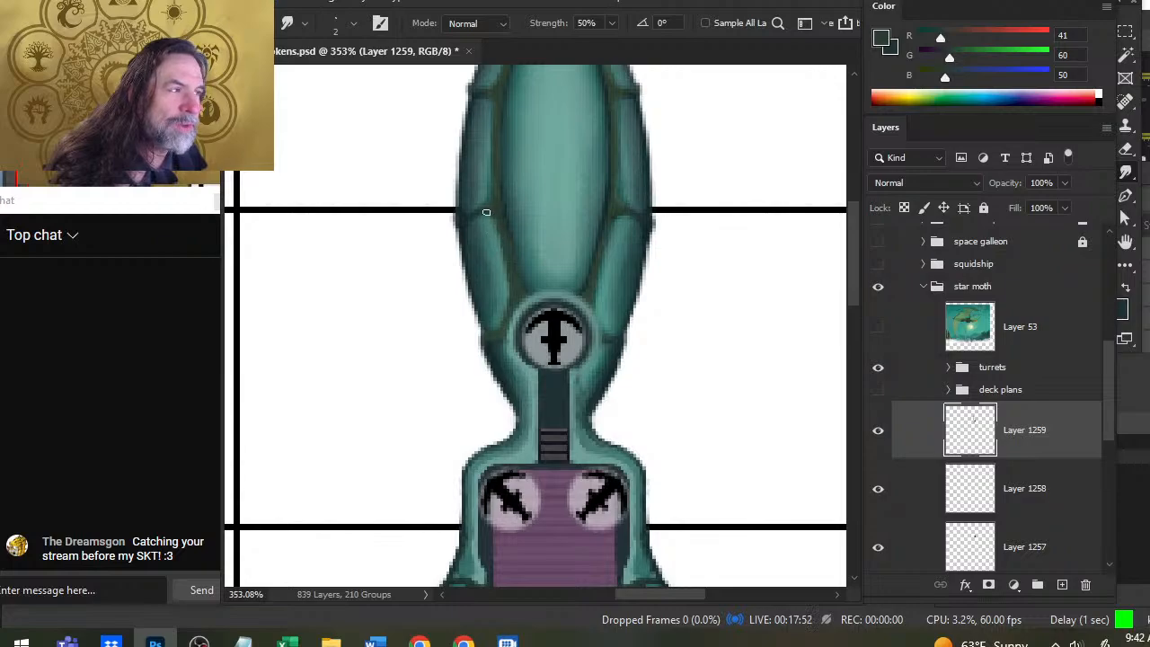
pyautogui.press('b')
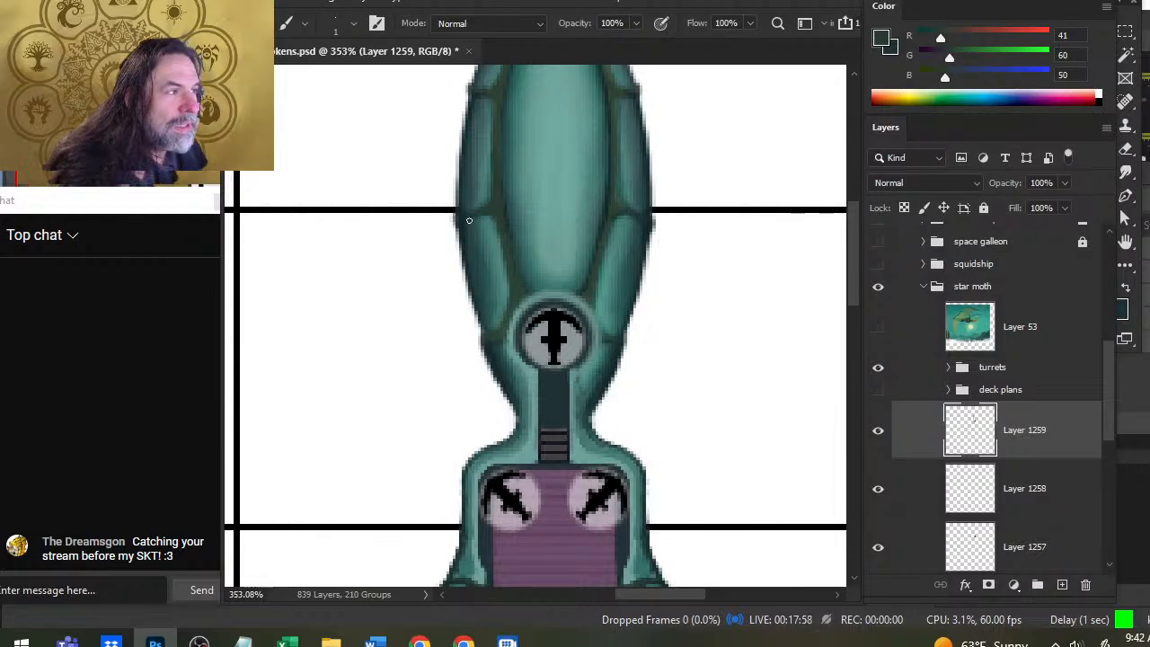
pyautogui.press('r')
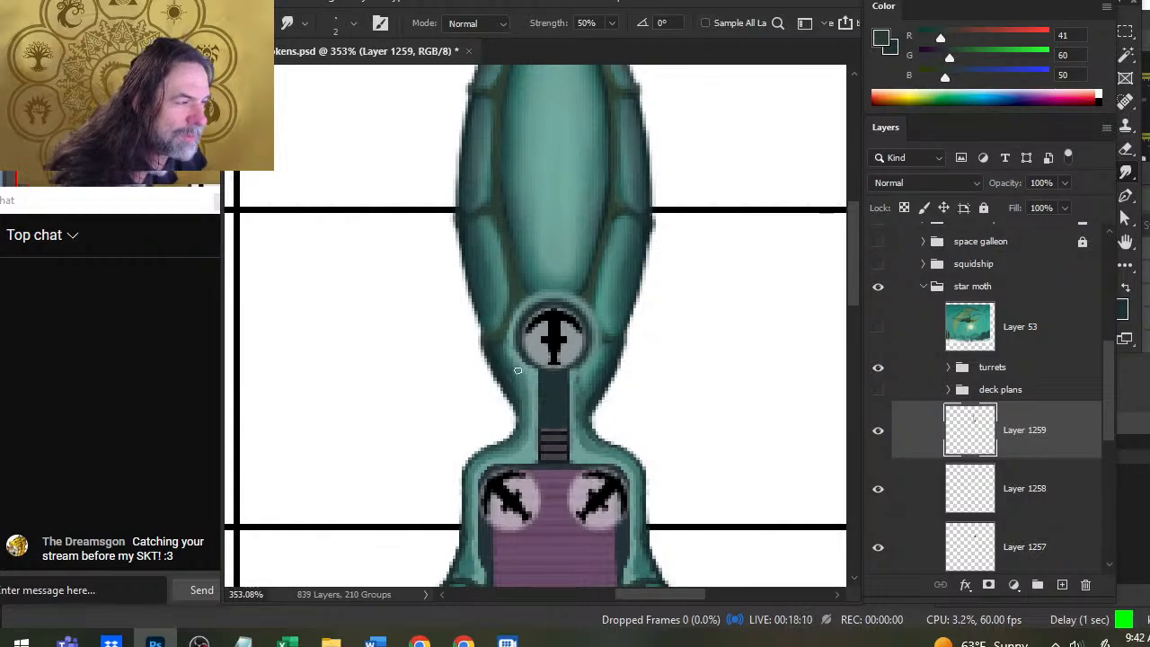
# Step: Retouch the hull and seam end beside the ring's left side with sampled light teal (109, 158, 150) and dark teal (46, 79, 68), smudging the paint
pyautogui.press('b')
pyautogui.keyDown('alt'); pyautogui.click(517, 349); pyautogui.keyUp('alt')
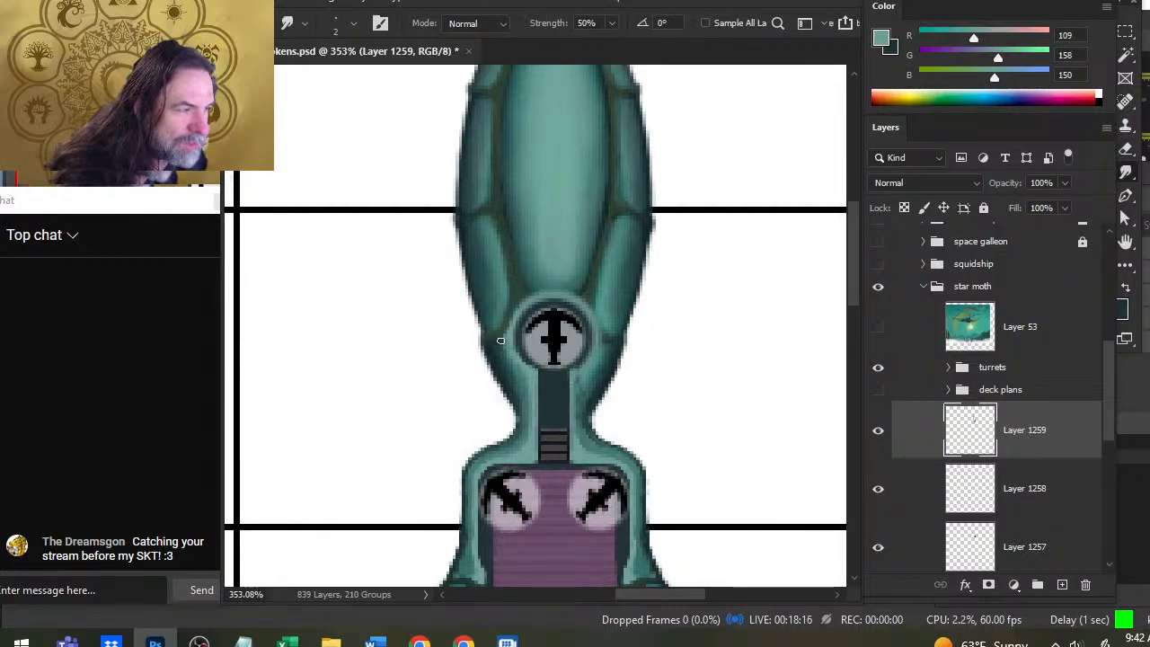
pyautogui.press('b')
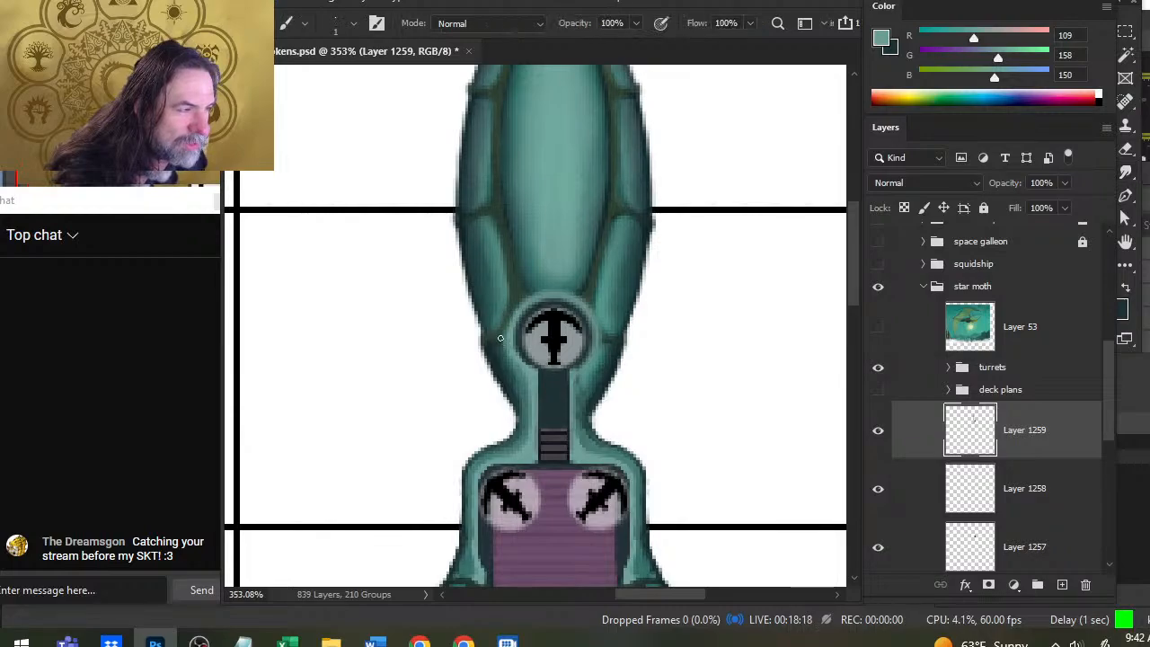
pyautogui.keyDown('alt'); pyautogui.click(506, 328); pyautogui.keyUp('alt')
pyautogui.press('r')
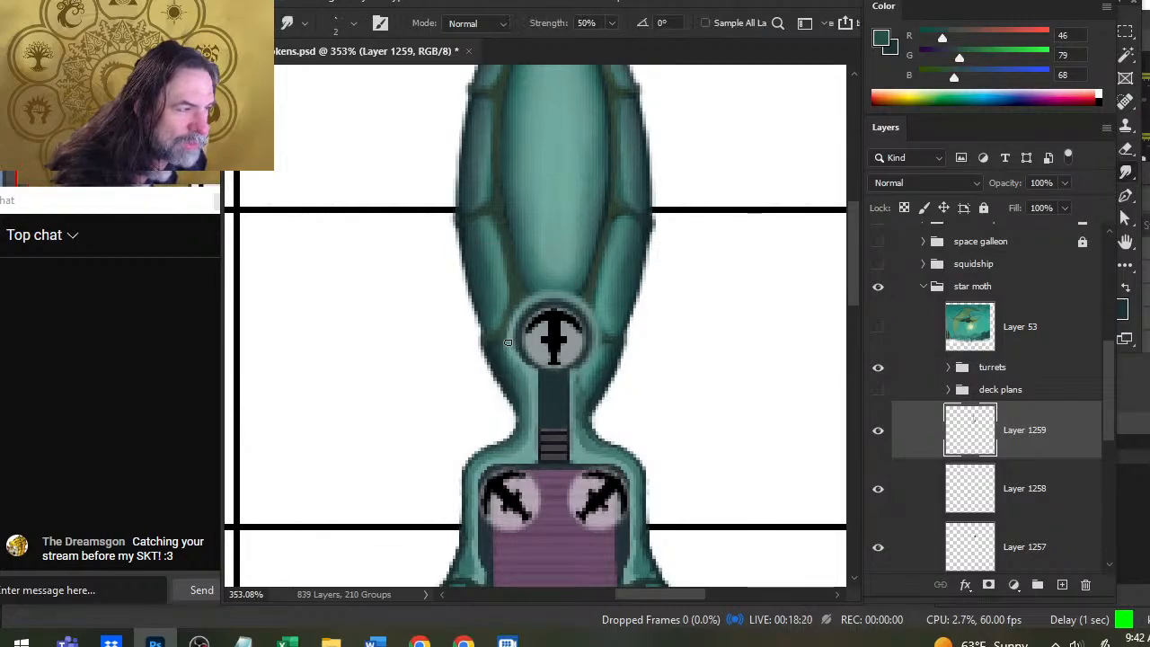
# Step: Paint teal (93, 144, 137) along the ring's outer left edge and switch to Smudge for blending
pyautogui.press('b')
pyautogui.keyDown('alt'); pyautogui.click(507, 341); pyautogui.keyUp('alt')
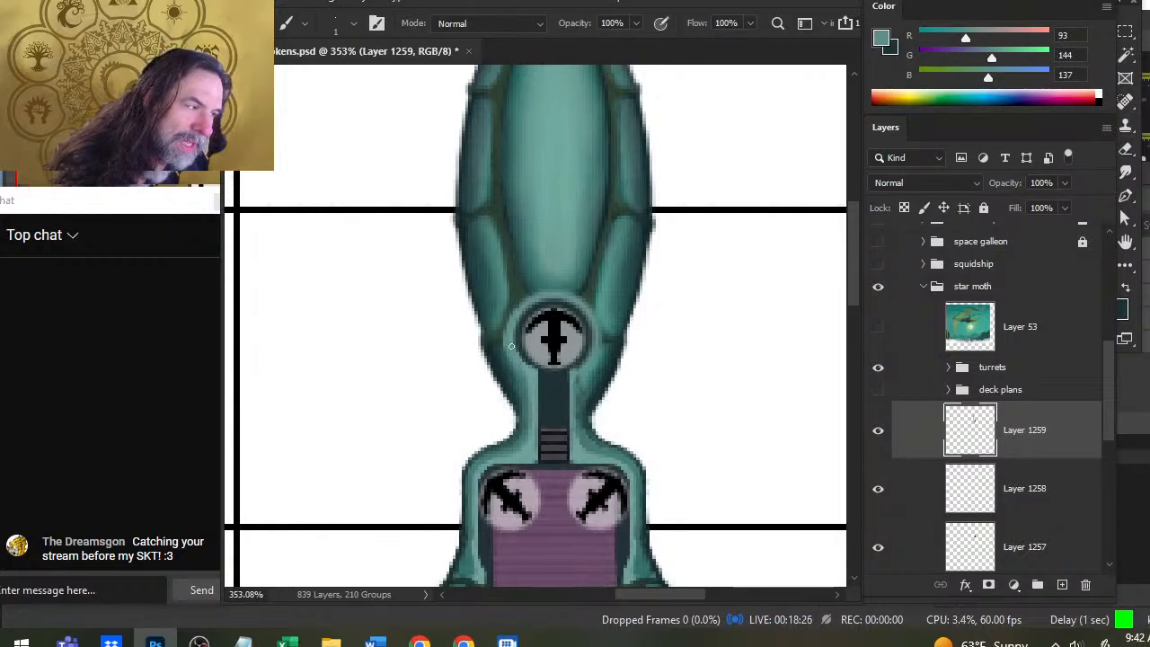
pyautogui.press('r')
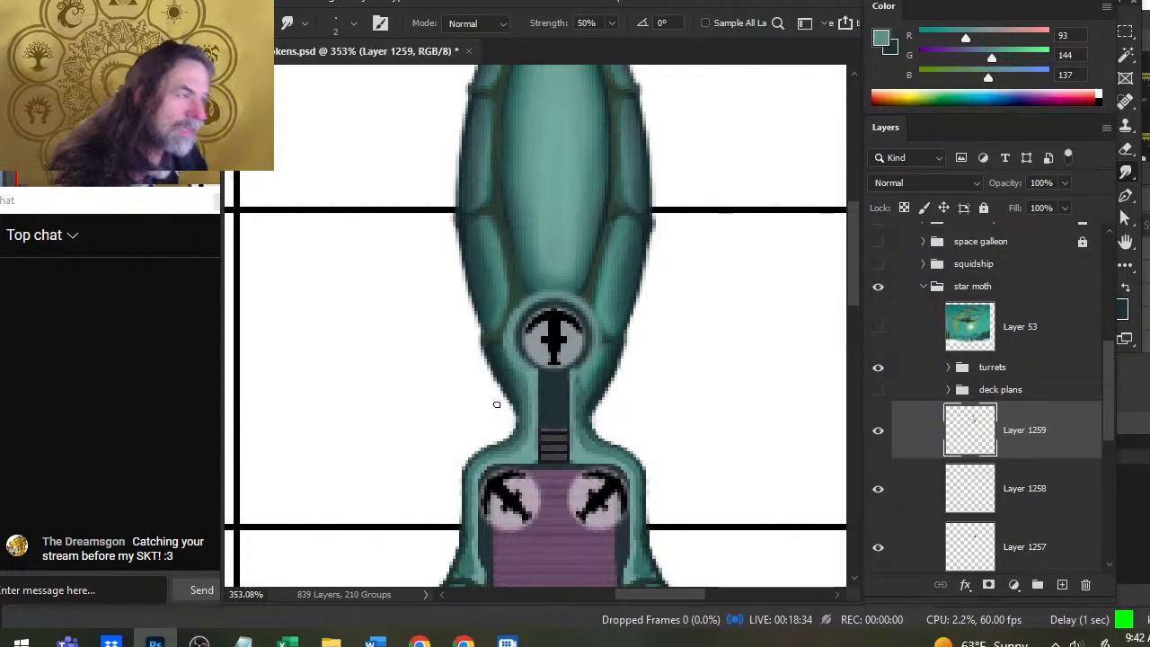
# Step: Switch to the SCE Layout 5-19 sweeps document in Word and go back to the start of the Equipment and Ships chapter
pyautogui.hotkey('alt', 'Tab')
pyautogui.hotkey('alt', 'Tab')
pyautogui.hotkey('alt', 'Tab')
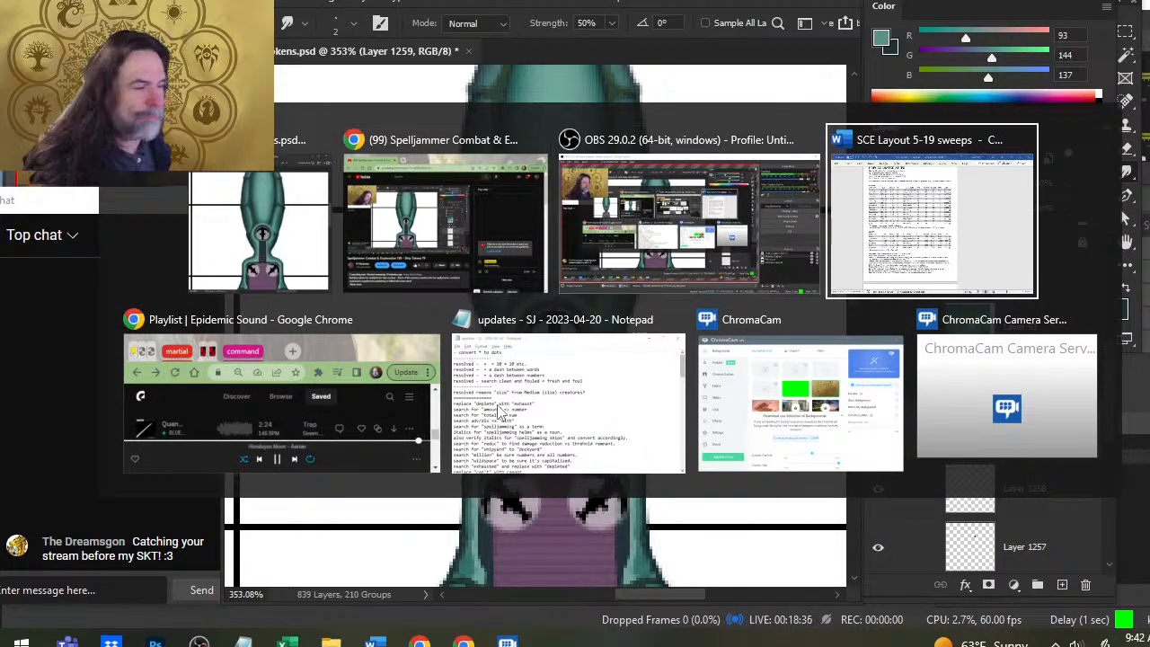
pyautogui.scroll(10, 560, 207)
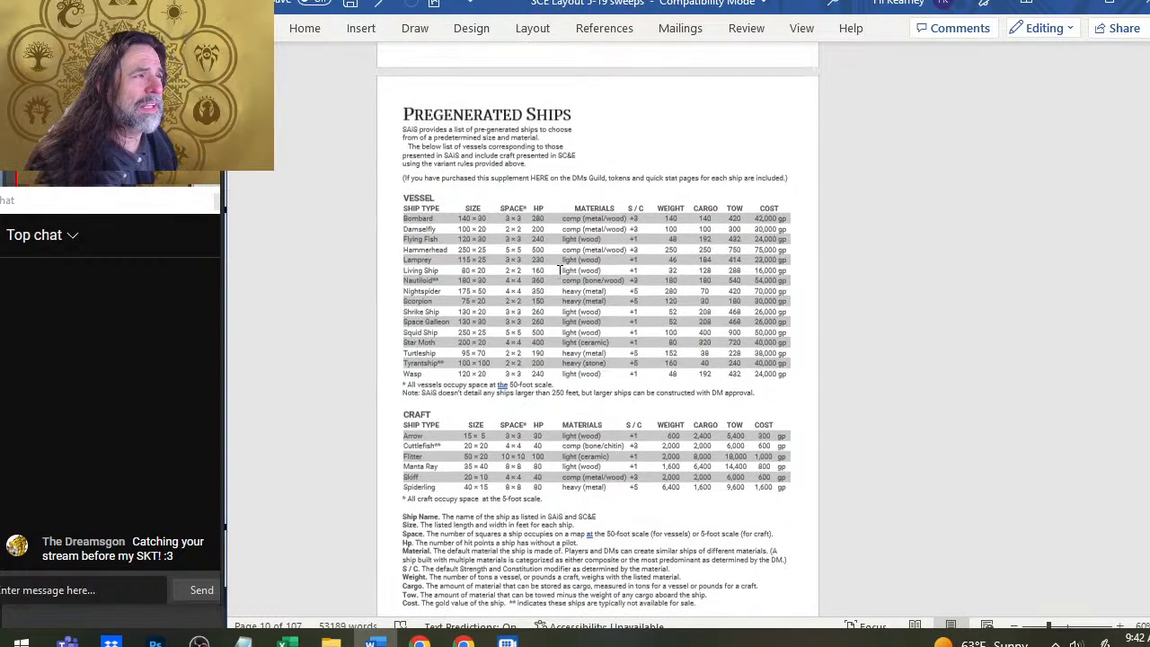
pyautogui.scroll(20, 561, 207)
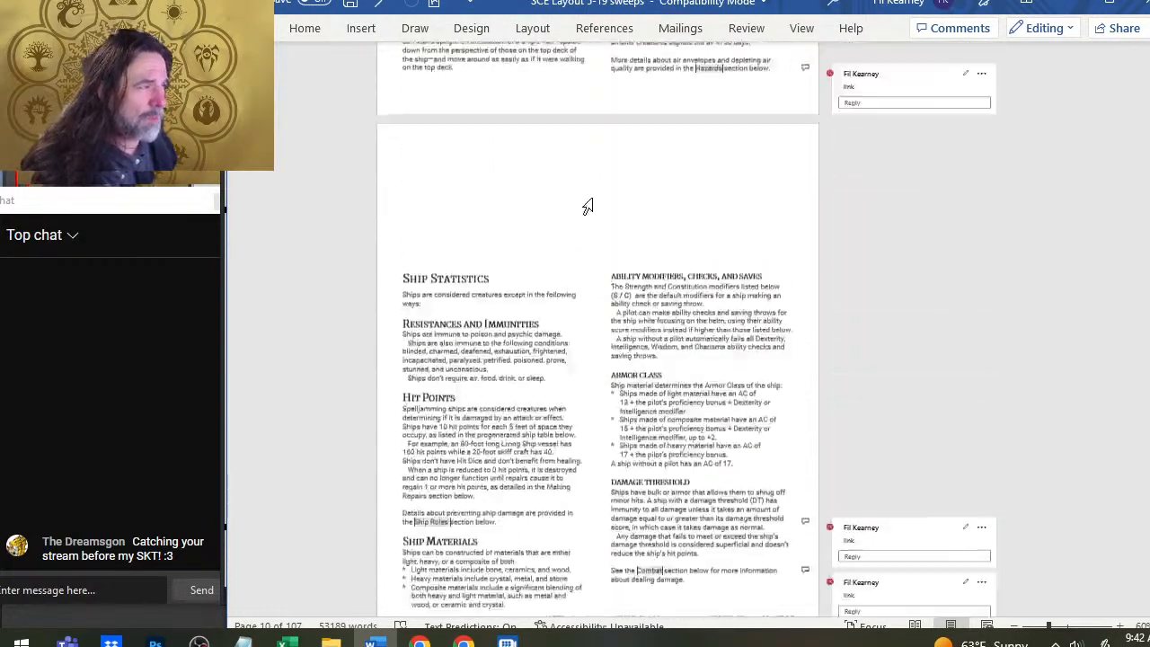
pyautogui.scroll(20, 614, 270)
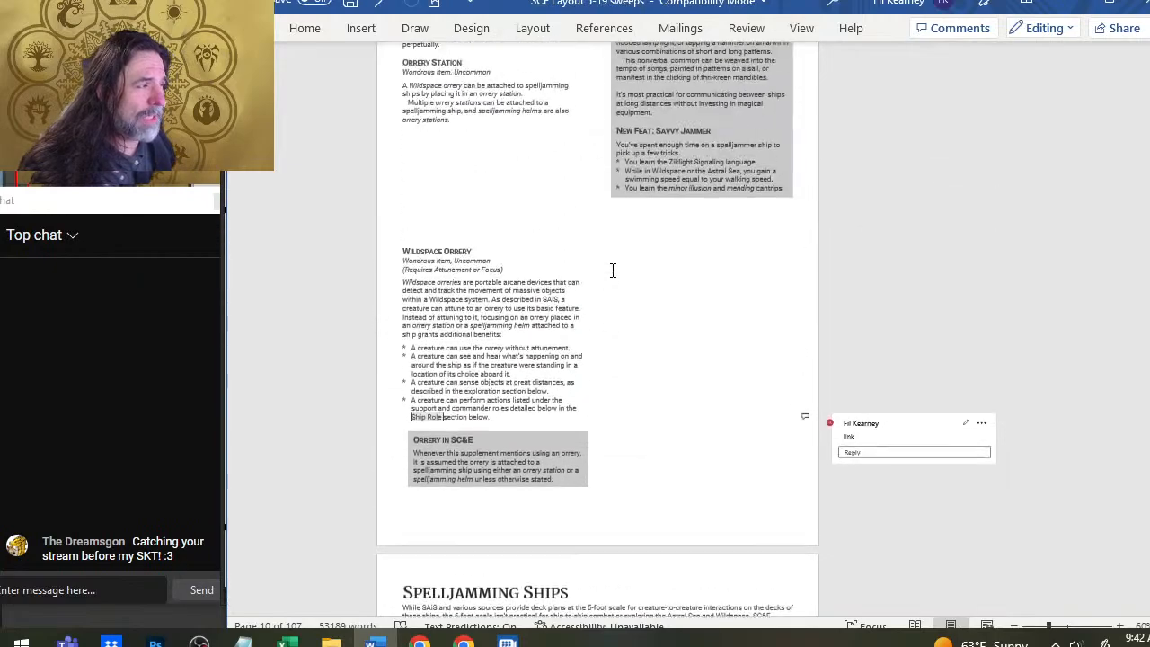
pyautogui.scroll(20, 613, 245)
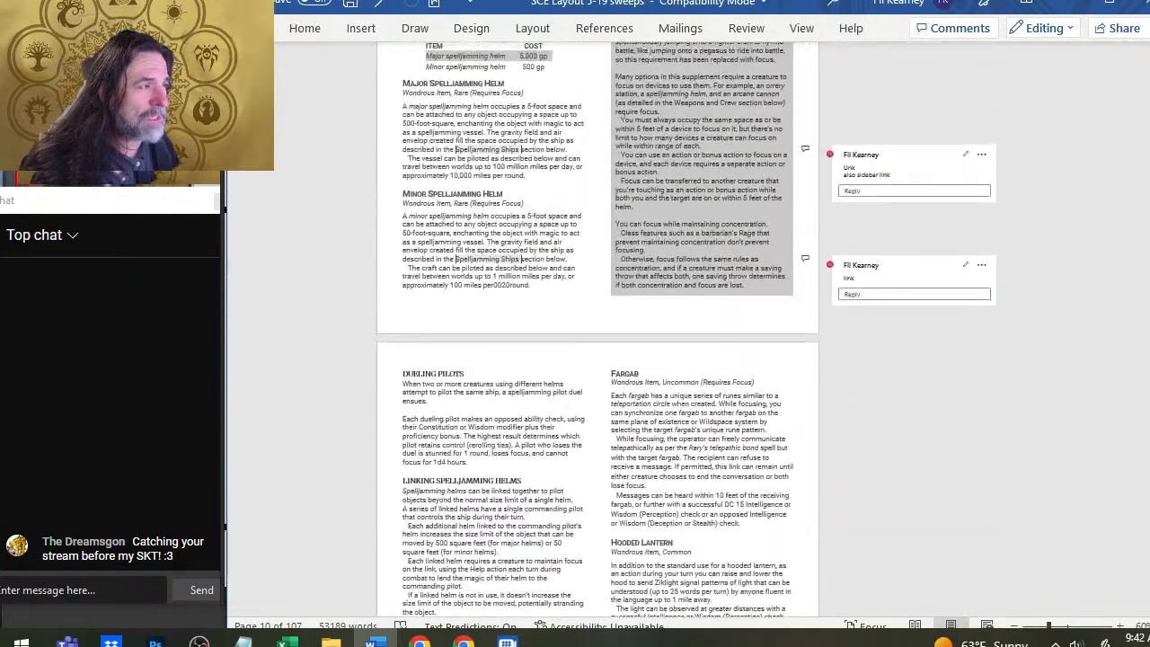
pyautogui.scroll(3, 615, 232)
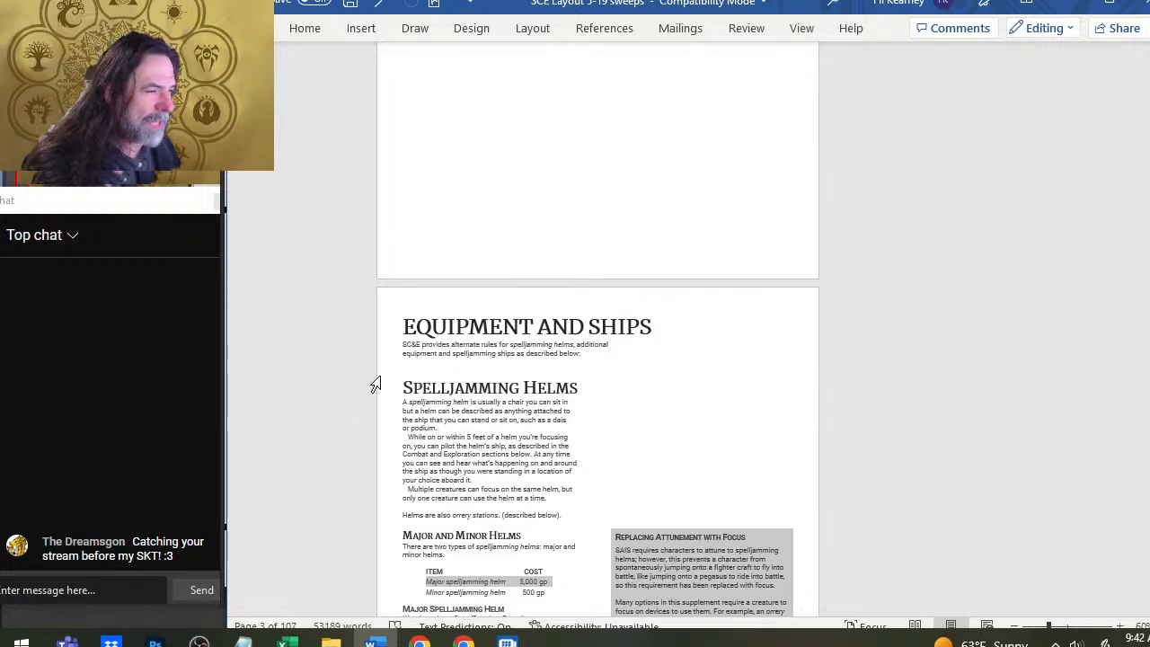
# Step: Review the Equipment and Ships chapter from the spelljamming helms through equipment, ship properties, statistics and cargo rules to Pregenerated Ships
pyautogui.scroll(-10, 375, 385)
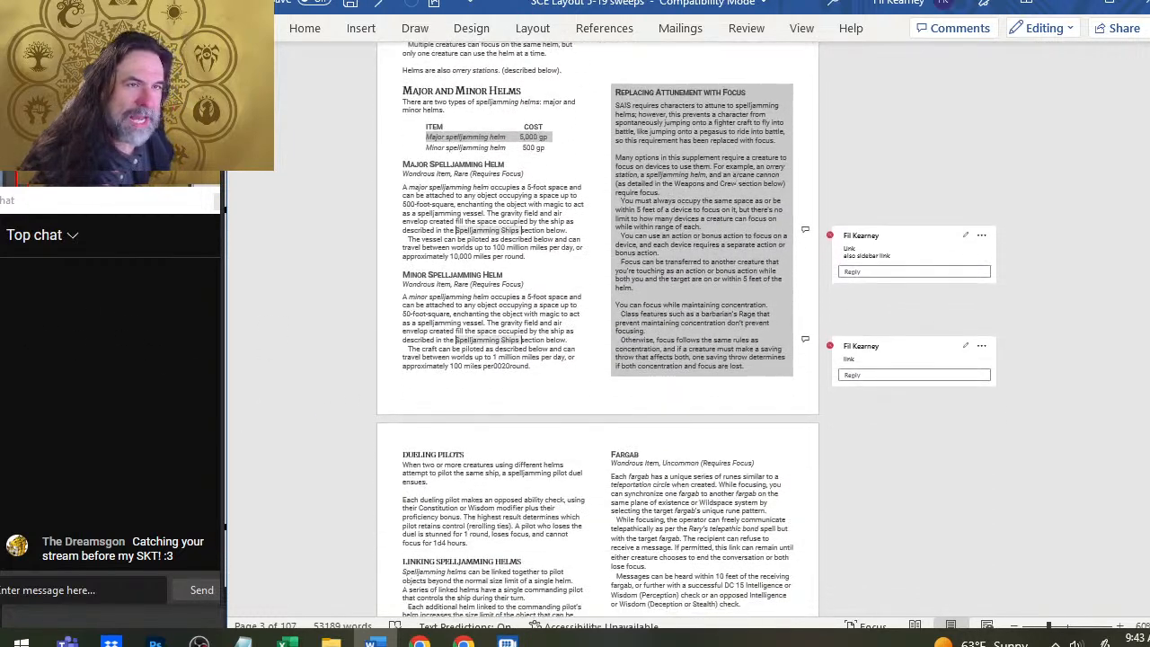
pyautogui.scroll(-15, 669, 213)
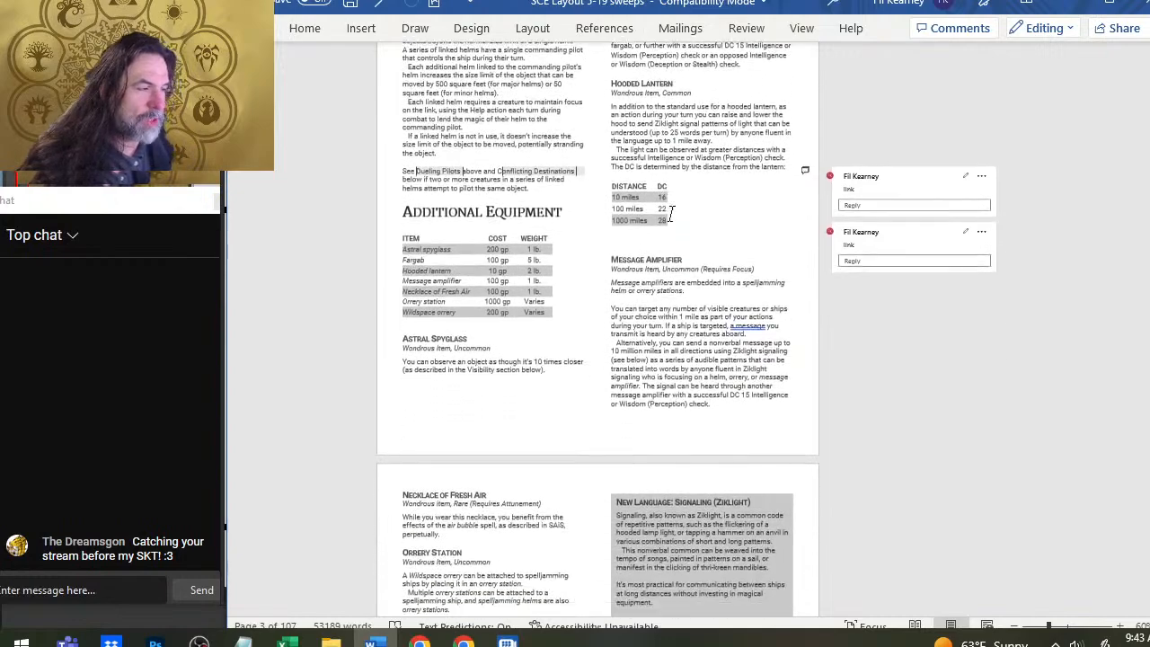
pyautogui.scroll(-12, 669, 213)
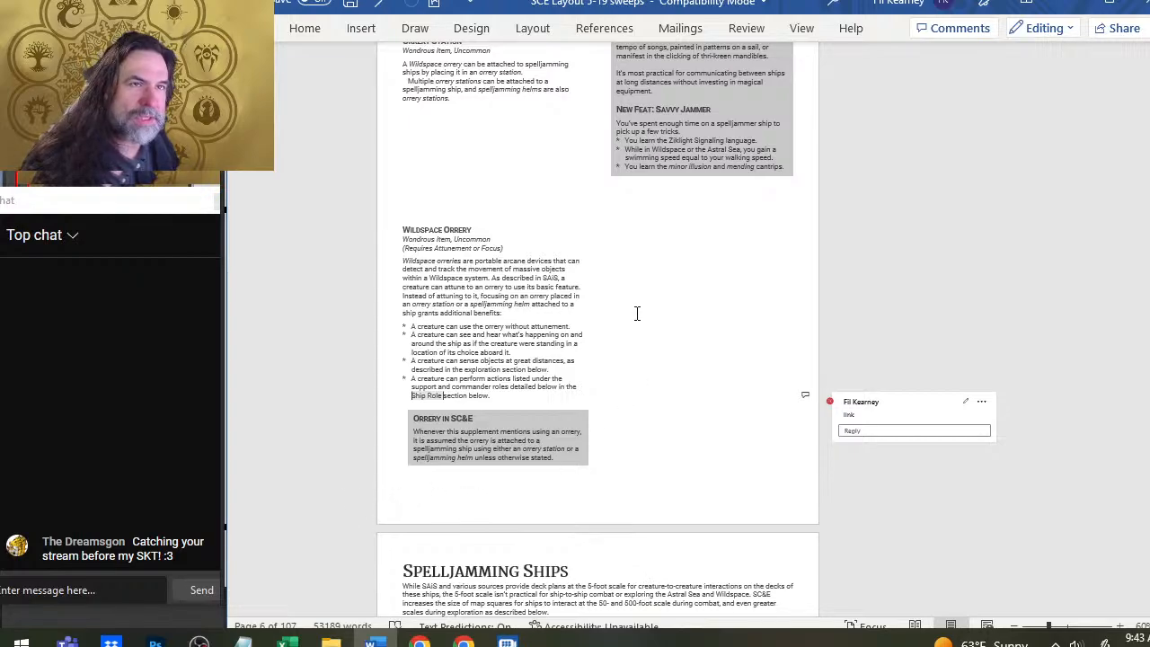
pyautogui.scroll(4, 557, 298)
pyautogui.scroll(-3, 585, 334)
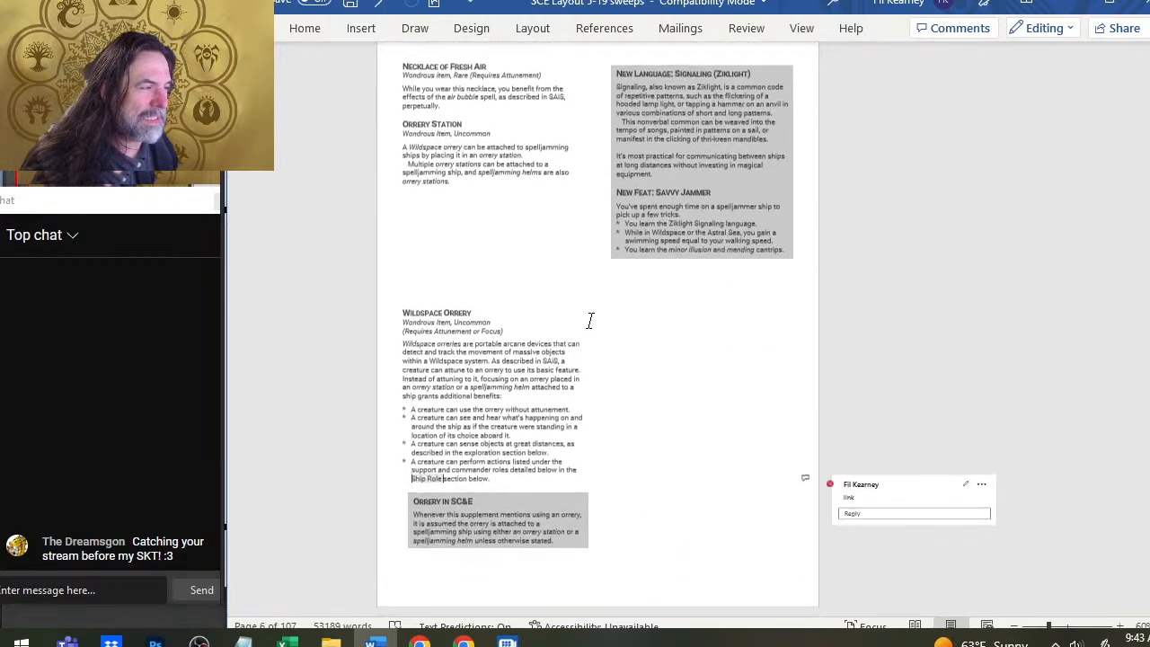
pyautogui.scroll(-8, 590, 320)
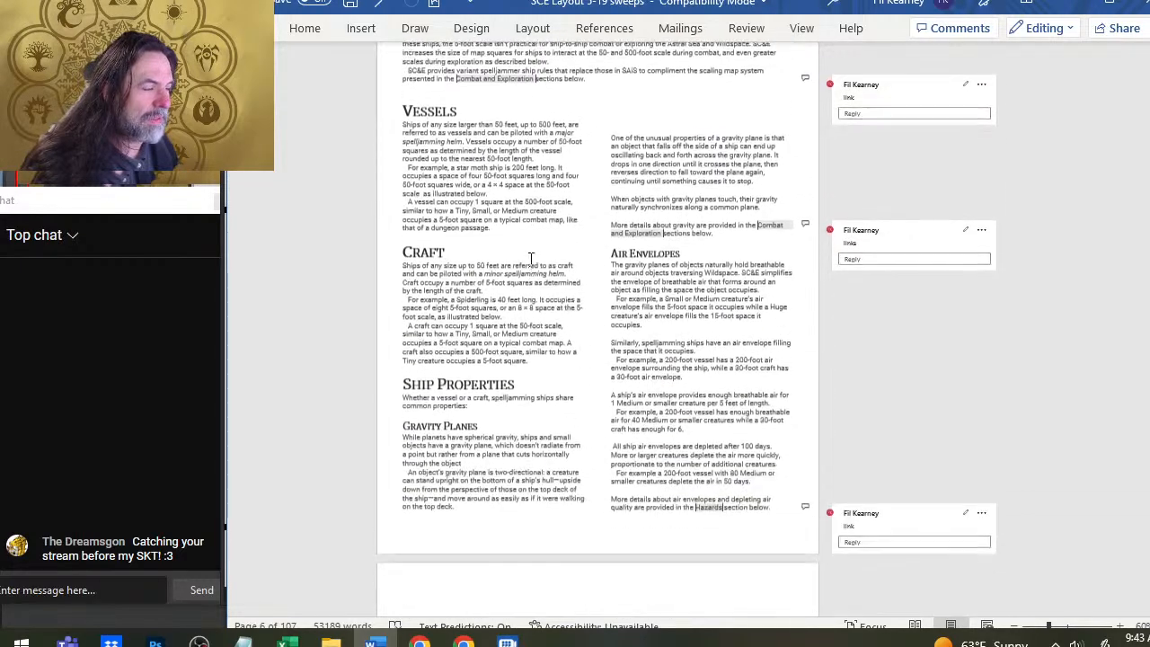
pyautogui.scroll(-8, 539, 270)
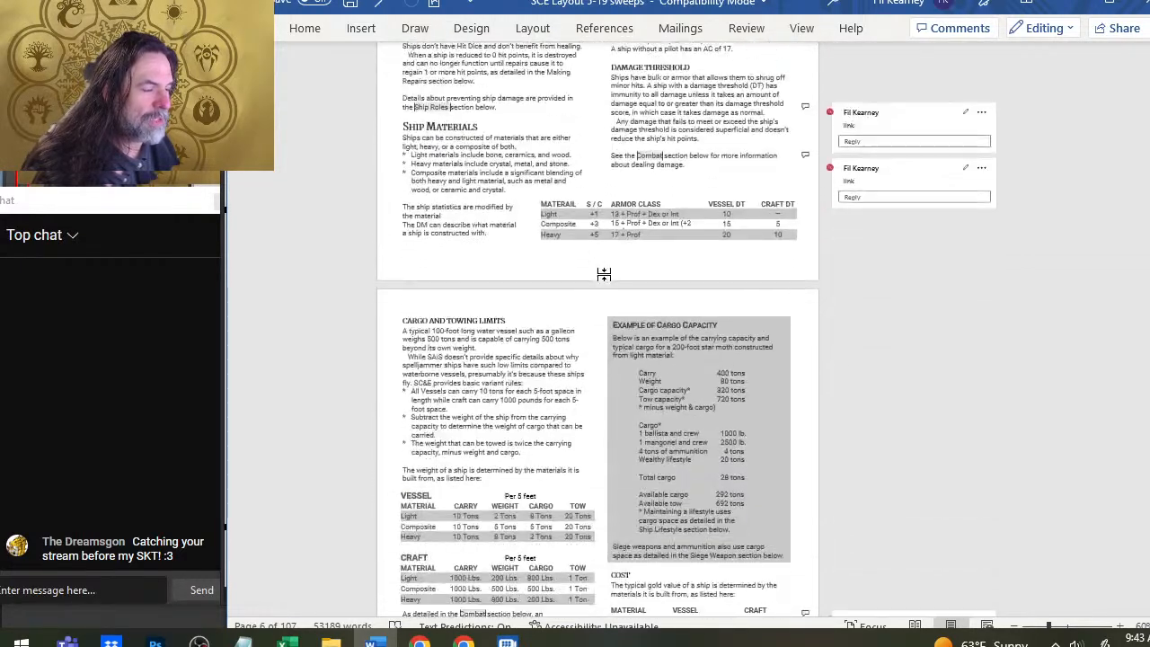
pyautogui.scroll(-4, 602, 271)
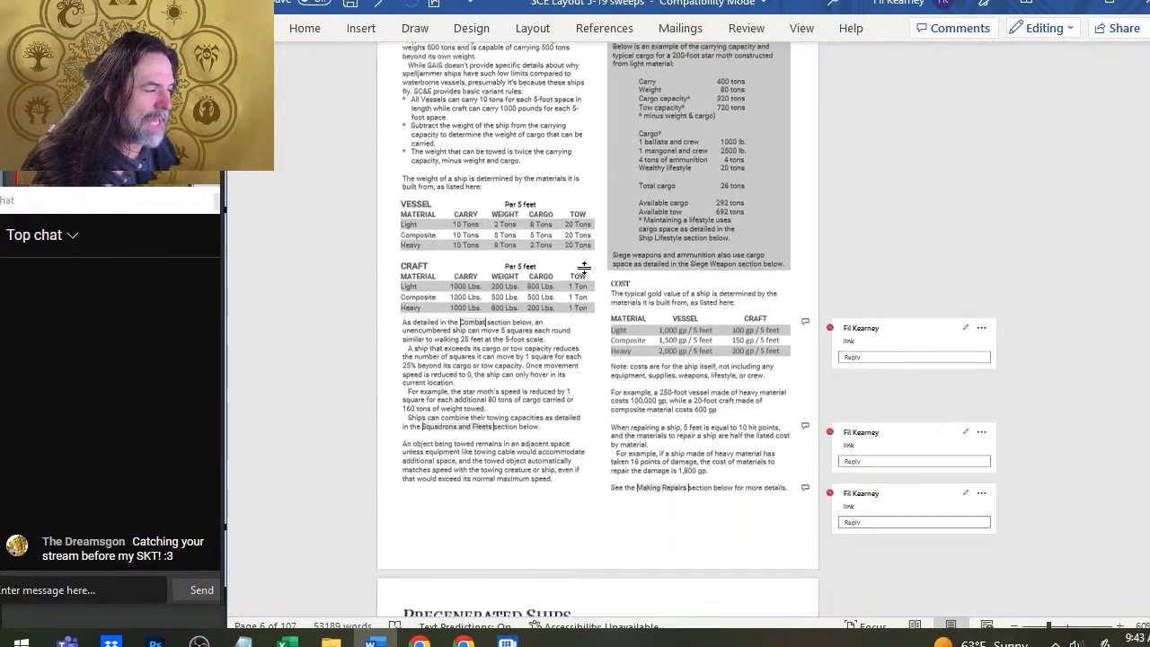
pyautogui.scroll(-5, 575, 270)
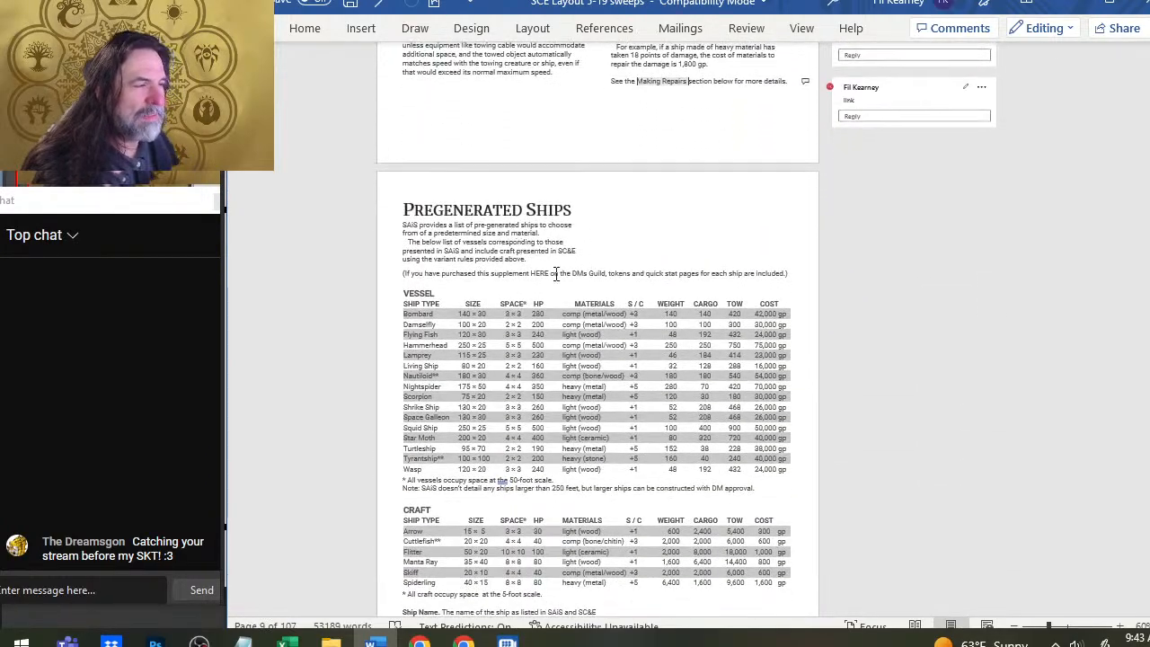
# Step: Enlarge and examine the vessel and craft tables under Pregenerated Ships, including their column explanations, and return to the ship token in Photoshop
pyautogui.scroll(-3, 555, 274)
pyautogui.keyDown('ctrl'); pyautogui.scroll(2, 548, 260); pyautogui.keyUp('ctrl')
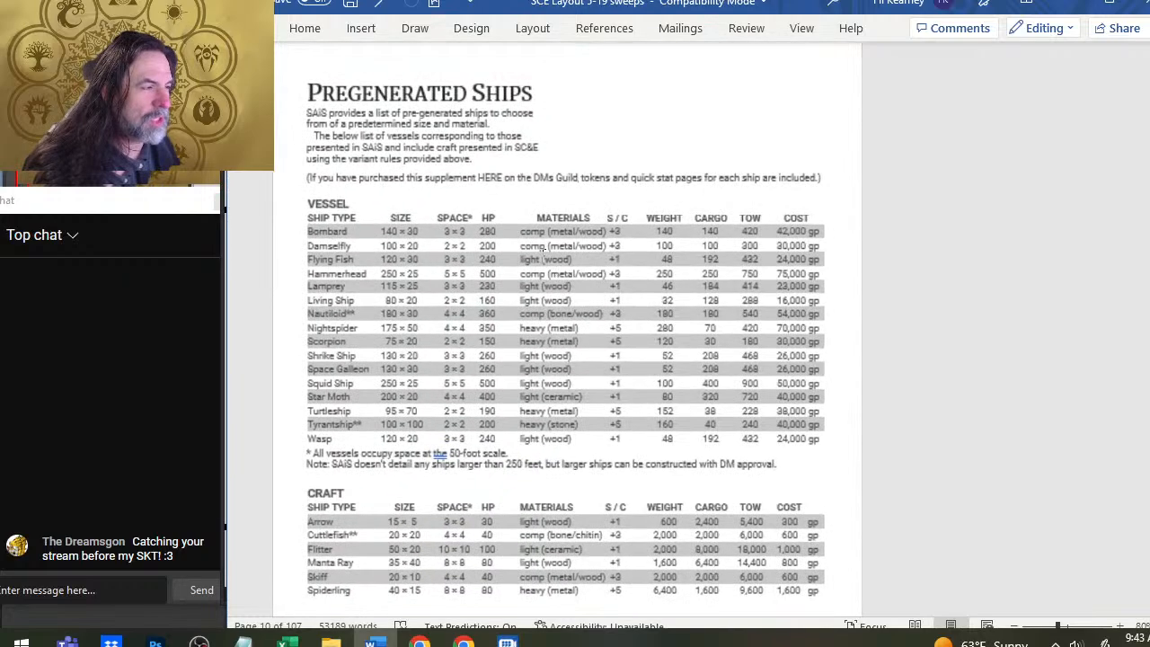
pyautogui.scroll(-1, 554, 364)
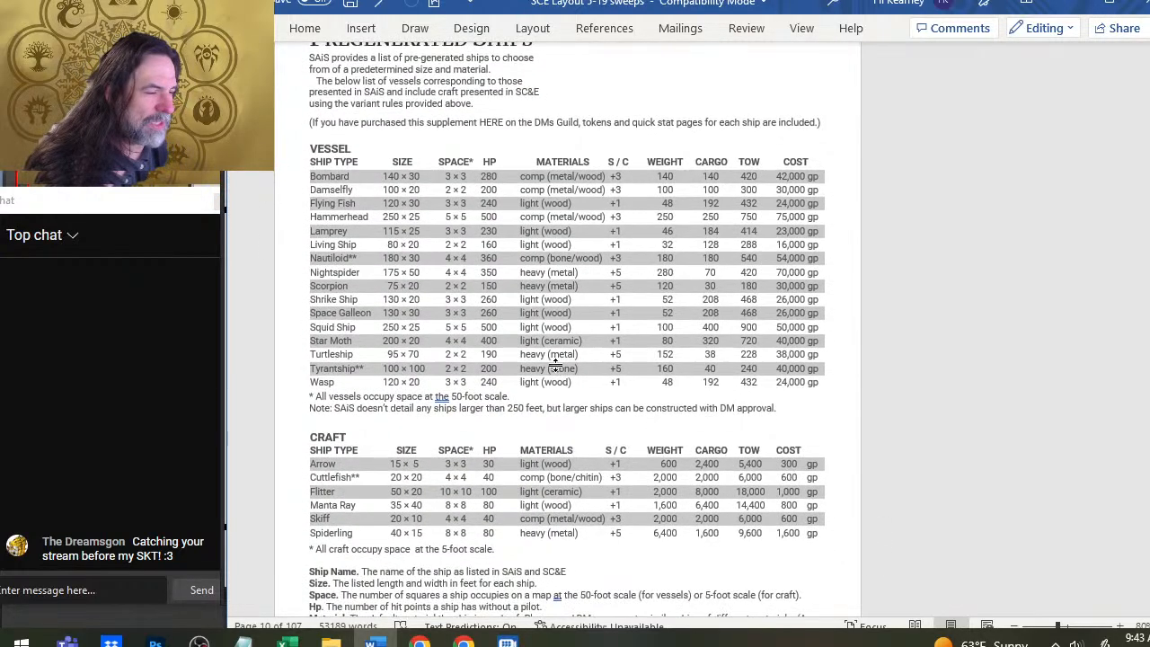
pyautogui.scroll(-2, 503, 376)
pyautogui.scroll(4, 467, 350)
pyautogui.scroll(-6, 444, 319)
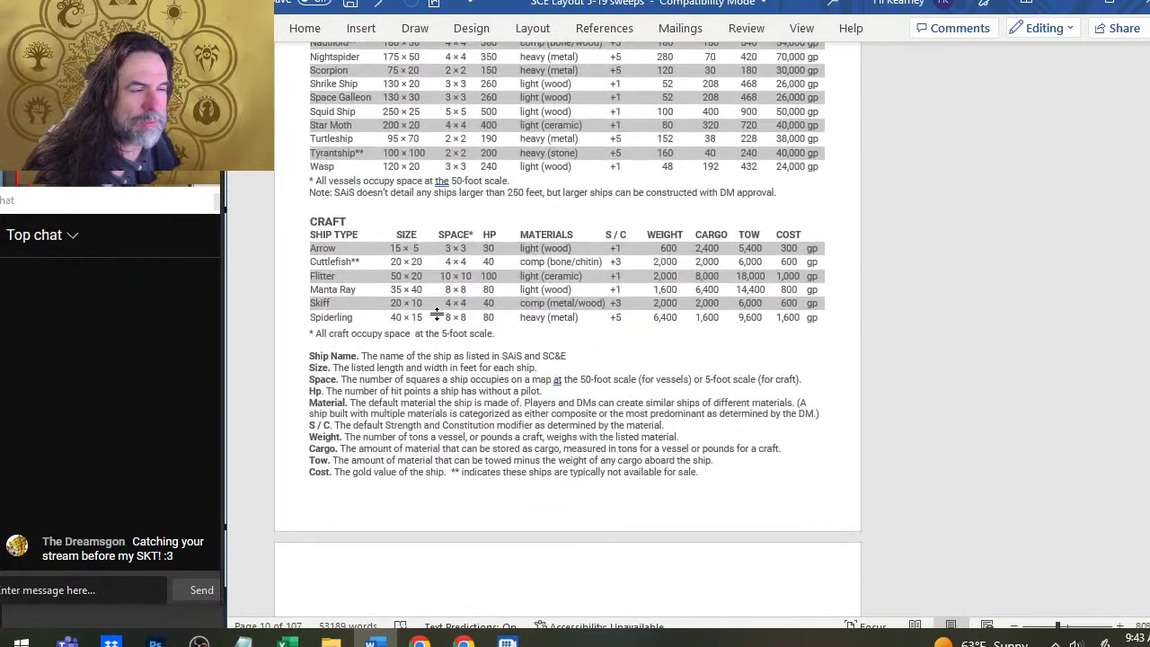
pyautogui.scroll(1, 436, 313)
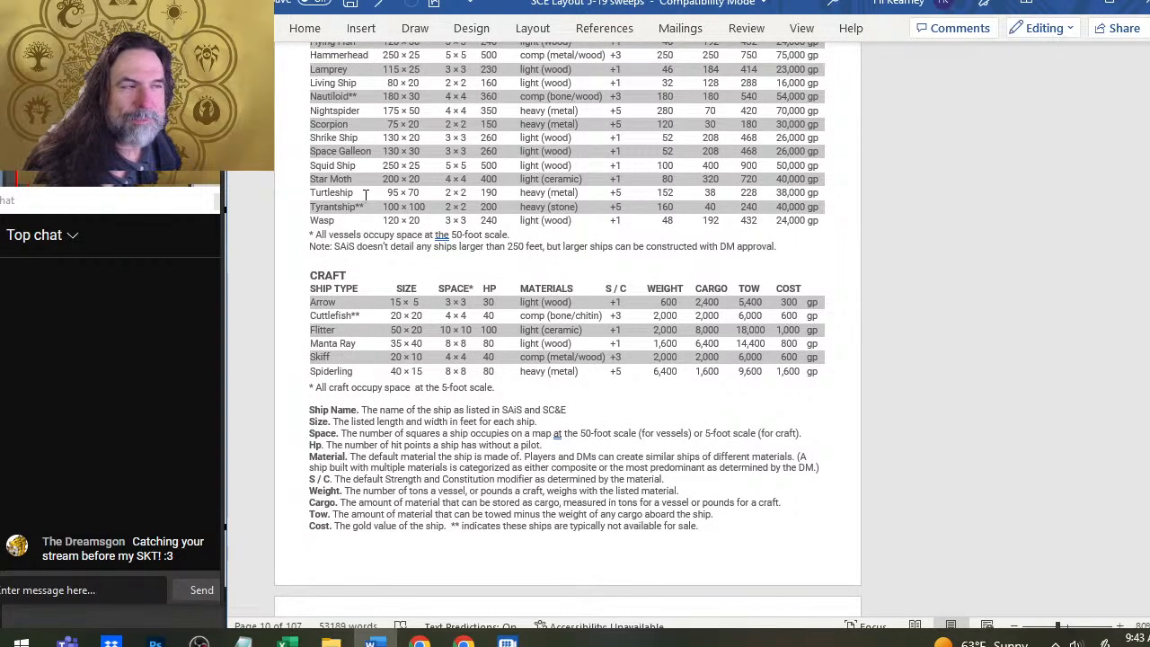
pyautogui.scroll(1, 364, 194)
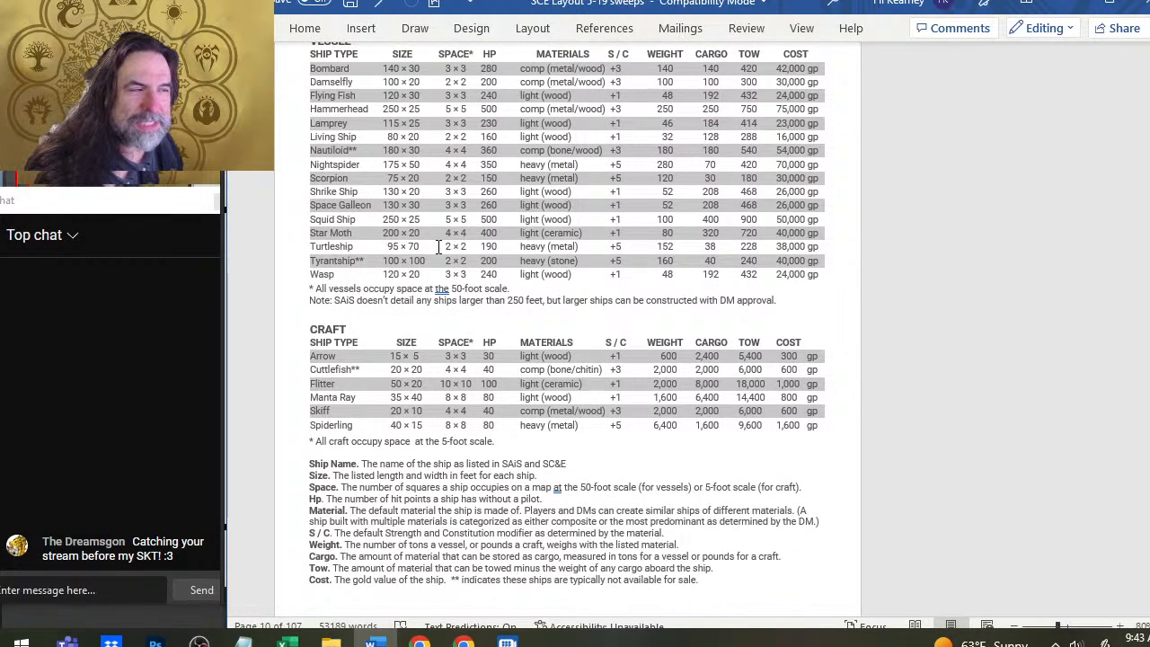
pyautogui.hotkey('alt', 'Tab')
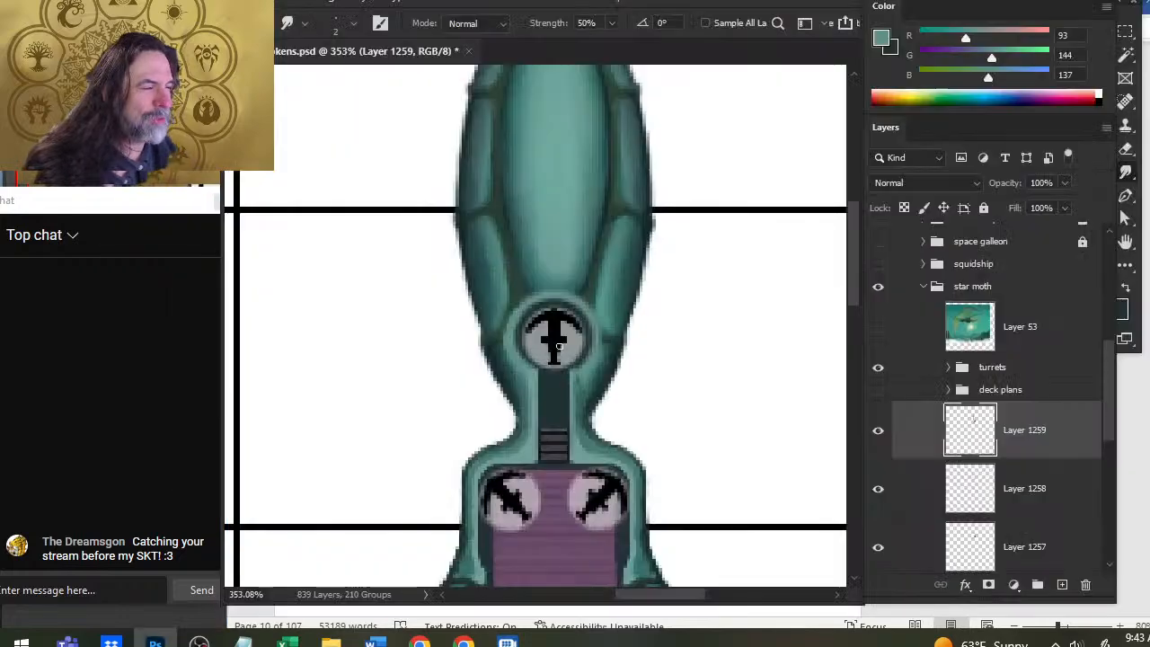
# Step: View the whole star moth token and compare it with the vessel table in the Word document, alternating between both programs
pyautogui.hotkey('ctrl', 'space')
pyautogui.moveTo(588, 306); pyautogui.dragTo(527, 282)
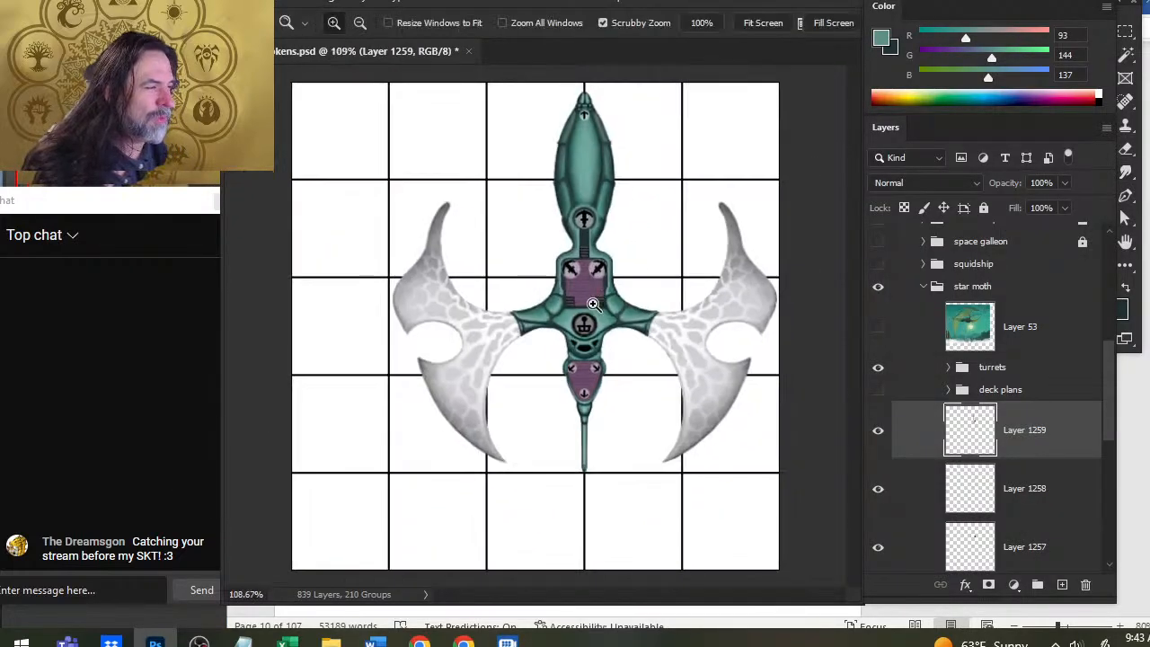
pyautogui.hotkey('alt', 'Tab')
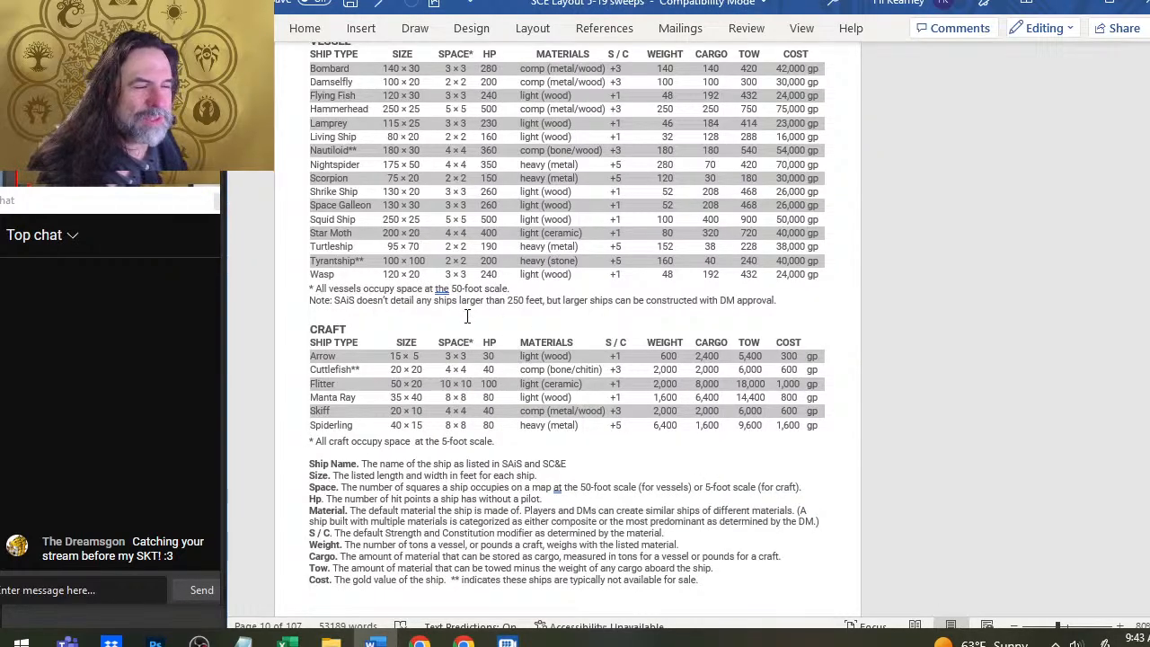
pyautogui.hotkey('alt', 'Tab')
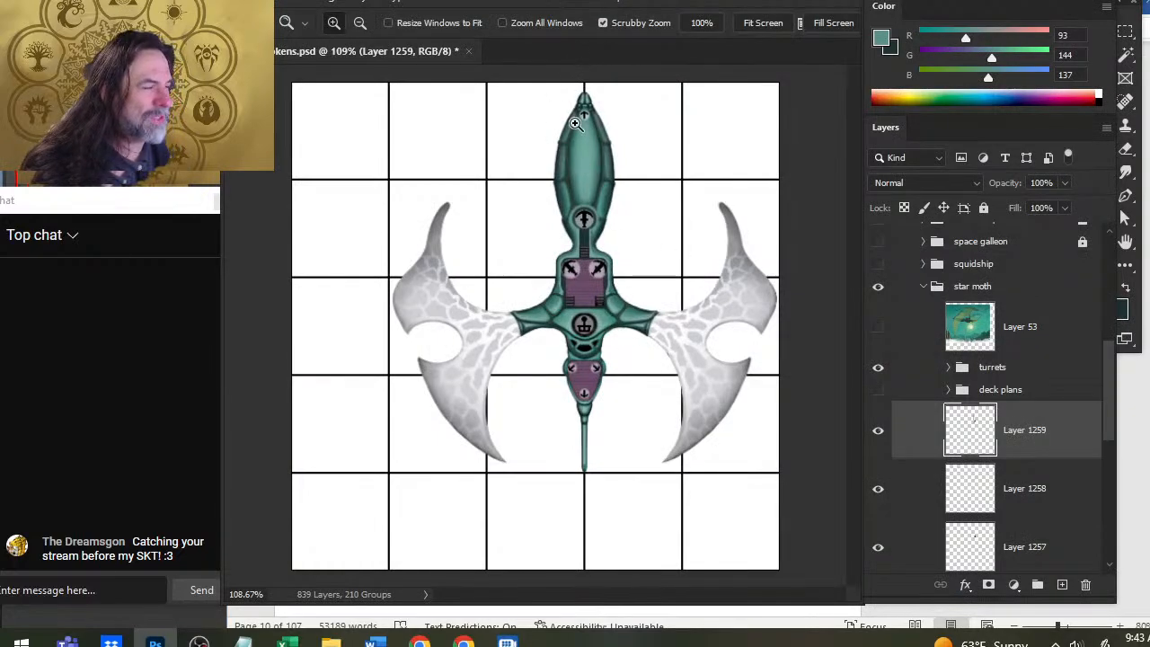
pyautogui.hotkey('alt', 'Tab')
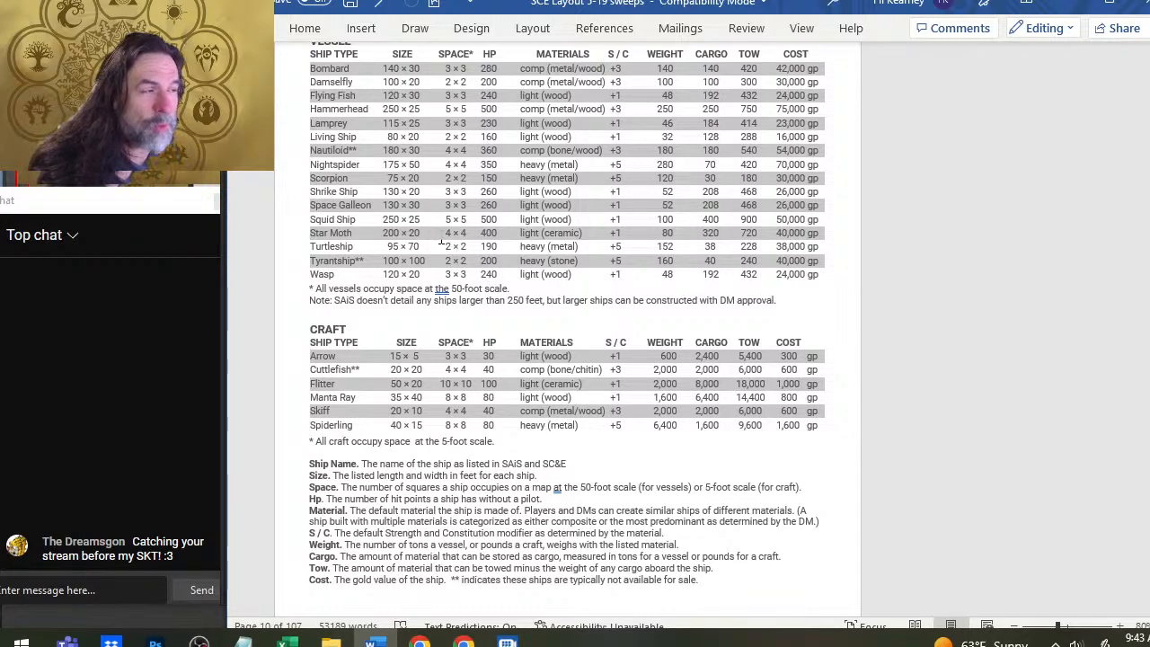
pyautogui.scroll(1, 552, 310)
pyautogui.scroll(1, 553, 310)
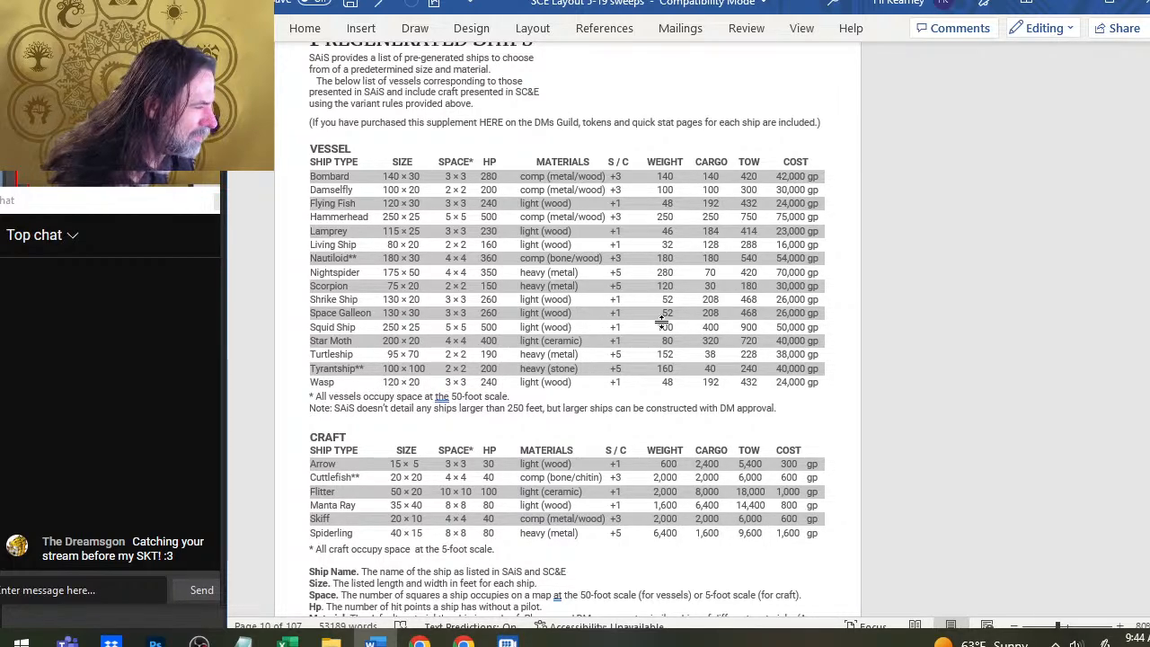
# Step: Review the cargo and towing limits, ship cost and ship materials rules on the pages before Pregenerated Ships
pyautogui.scroll(15, 578, 293)
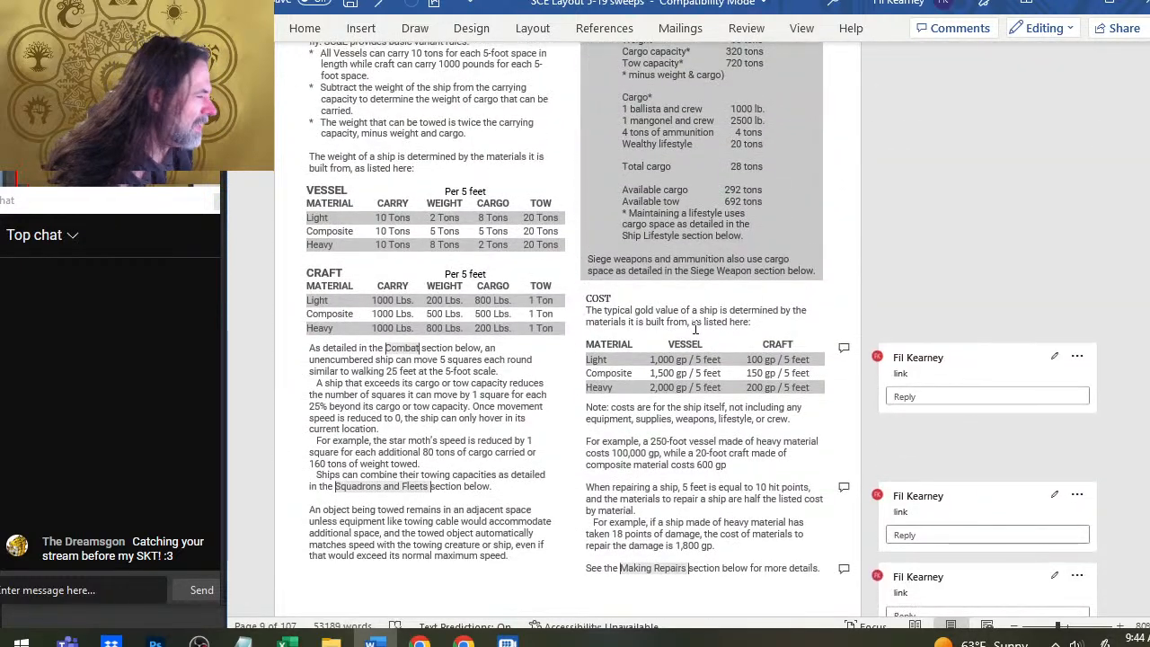
pyautogui.scroll(-5, 466, 257)
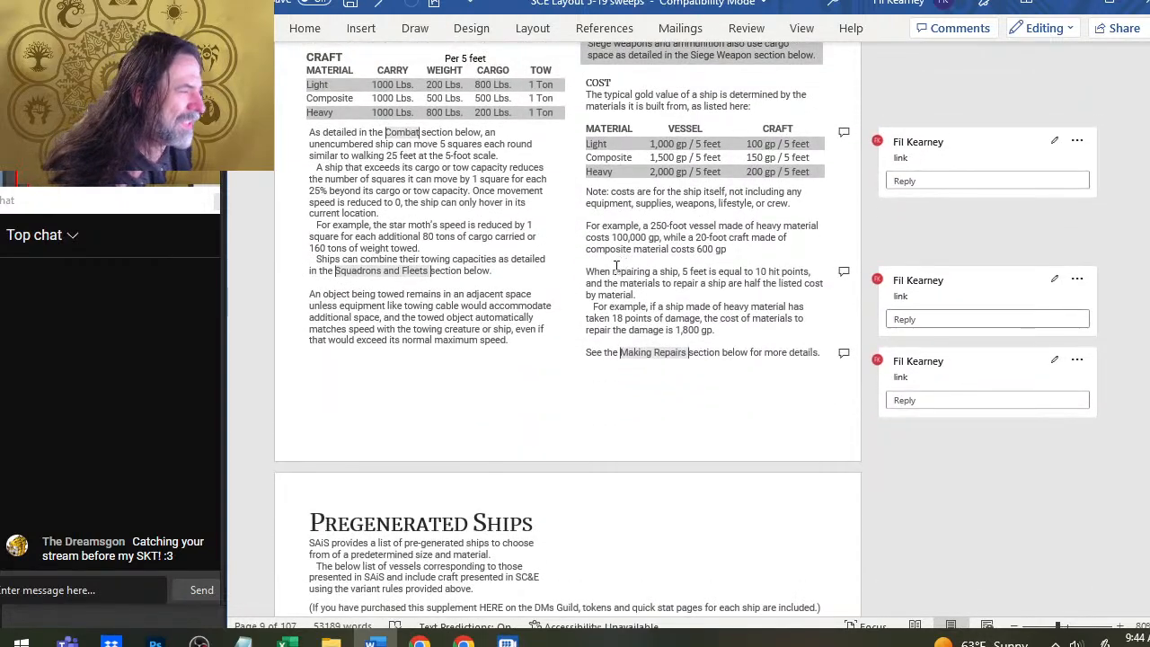
pyautogui.scroll(3, 624, 266)
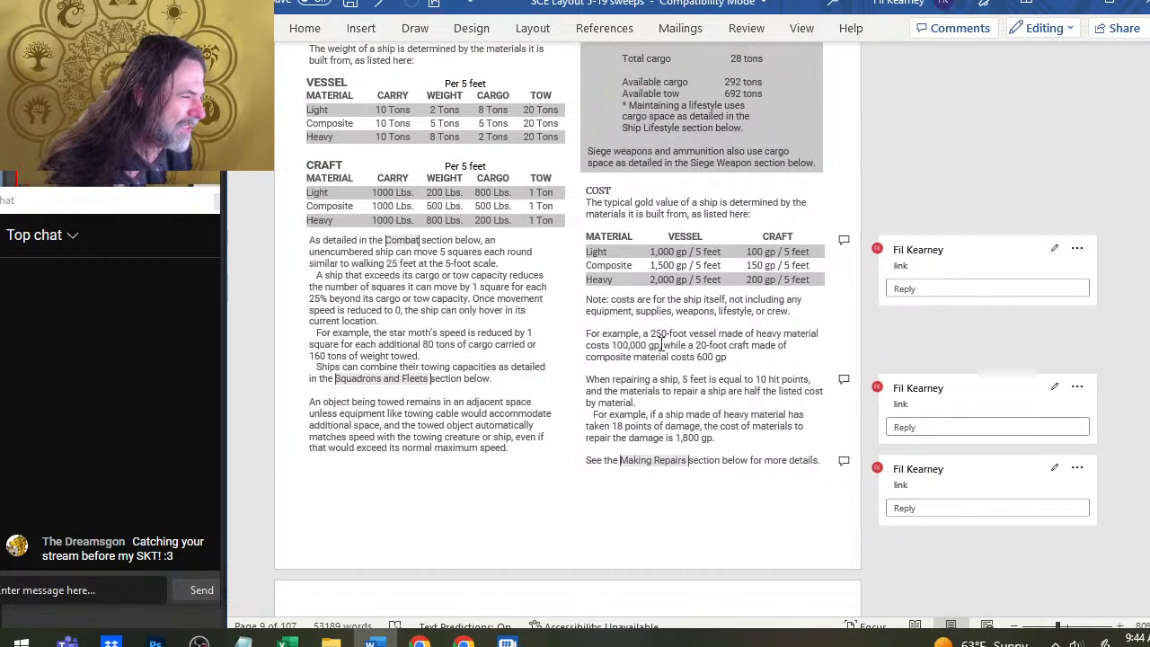
pyautogui.moveTo(728, 358); pyautogui.dragTo(687, 359)
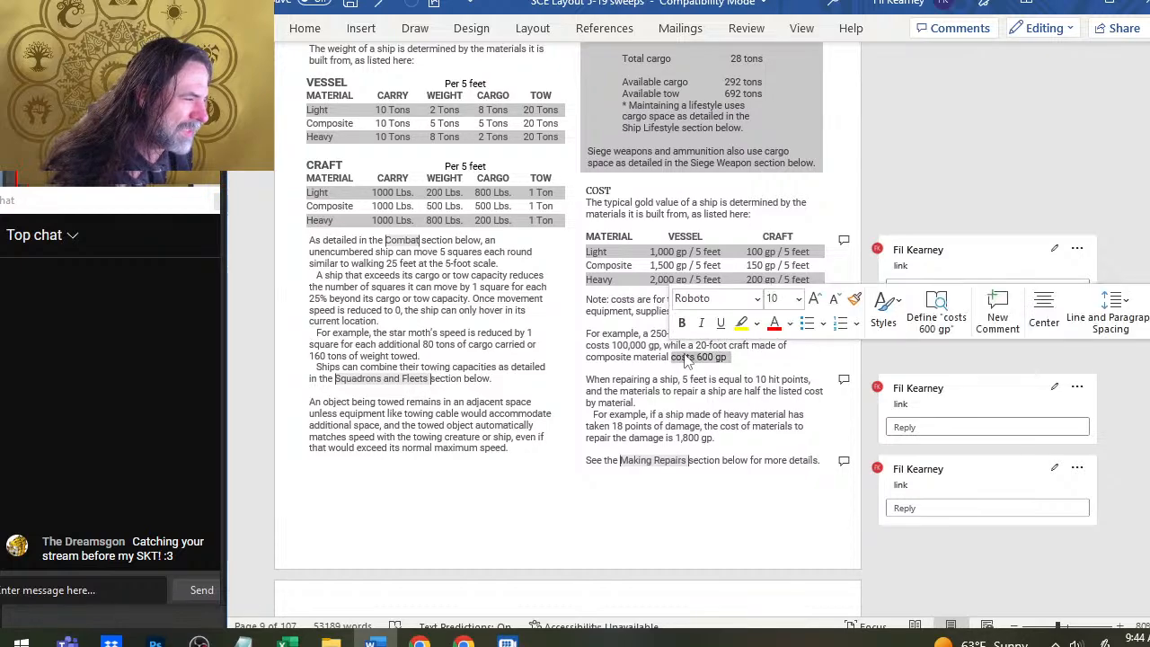
pyautogui.click(688, 359)
pyautogui.click(591, 268)
pyautogui.scroll(7, 593, 301)
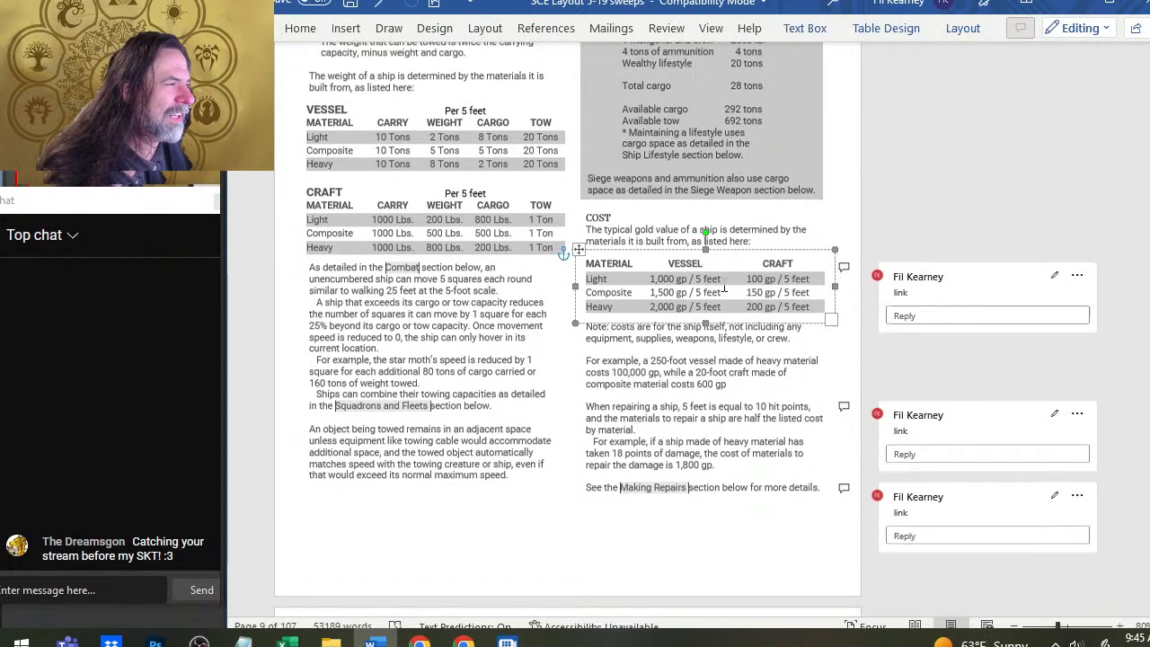
pyautogui.click(530, 251)
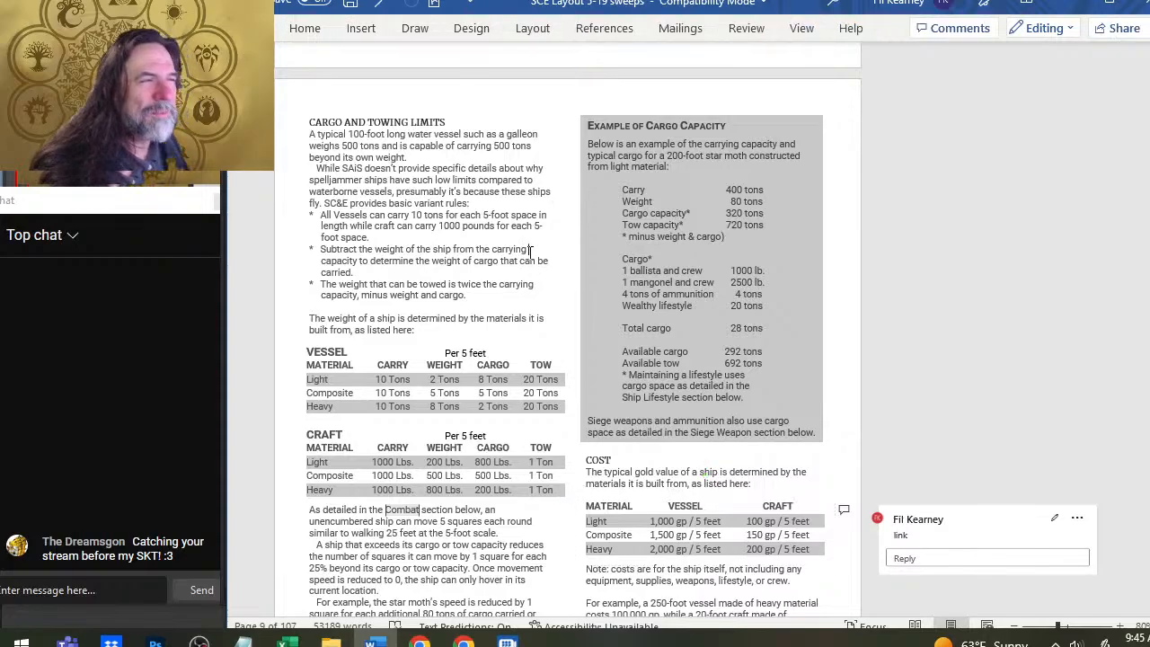
pyautogui.scroll(5, 531, 254)
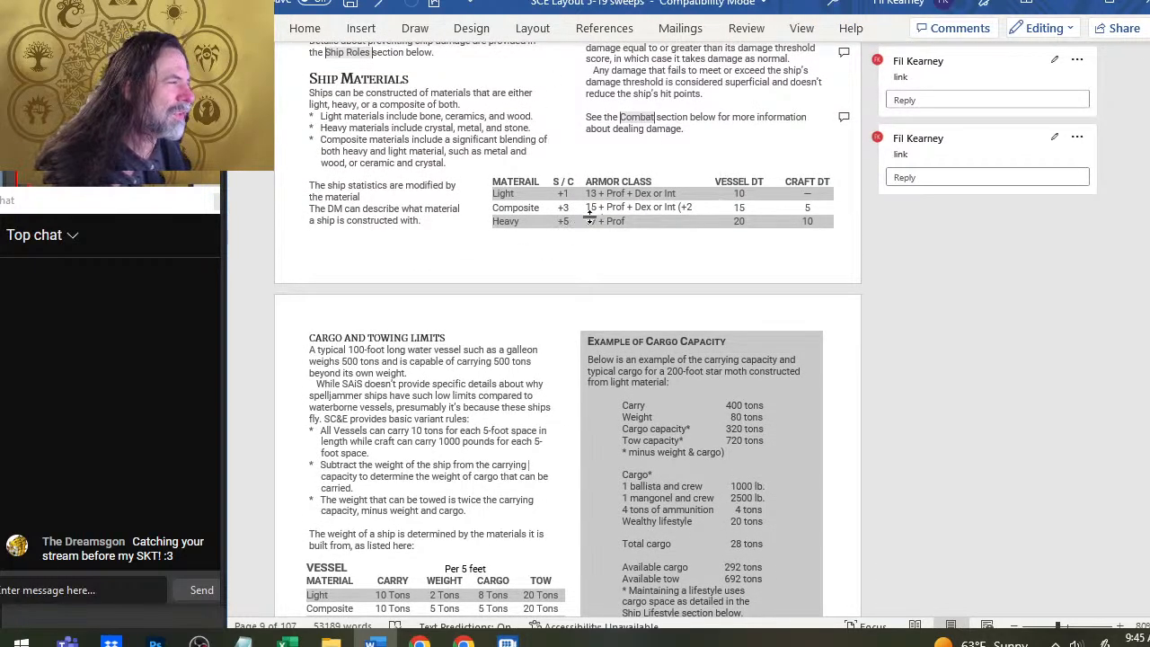
# Step: Look through the Pregenerated Ships tables and the following page down to Ship Facing and Maneuvering, and return to the tables
pyautogui.scroll(-15, 535, 253)
pyautogui.scroll(-20, 536, 252)
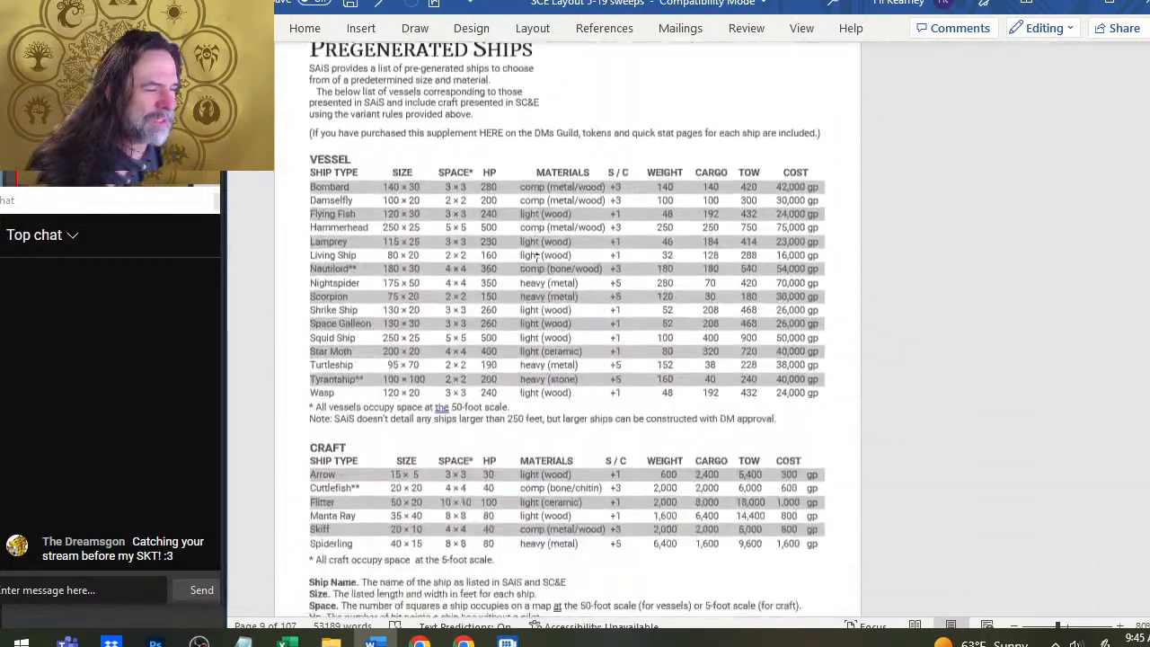
pyautogui.scroll(-10, 536, 262)
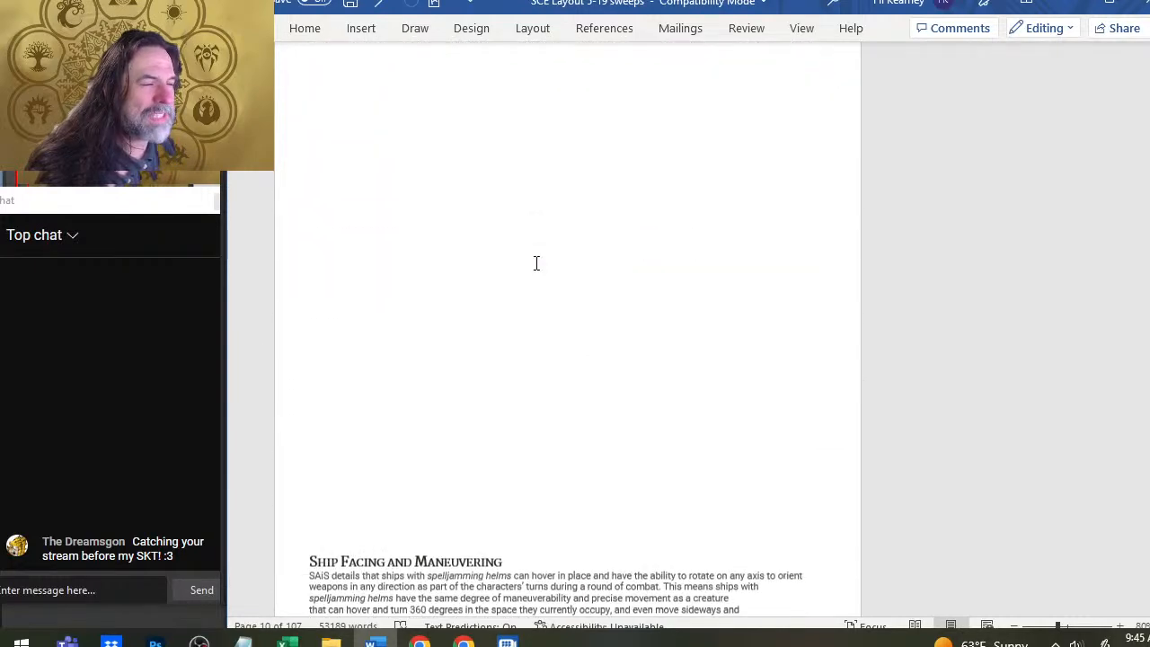
pyautogui.scroll(6, 485, 311)
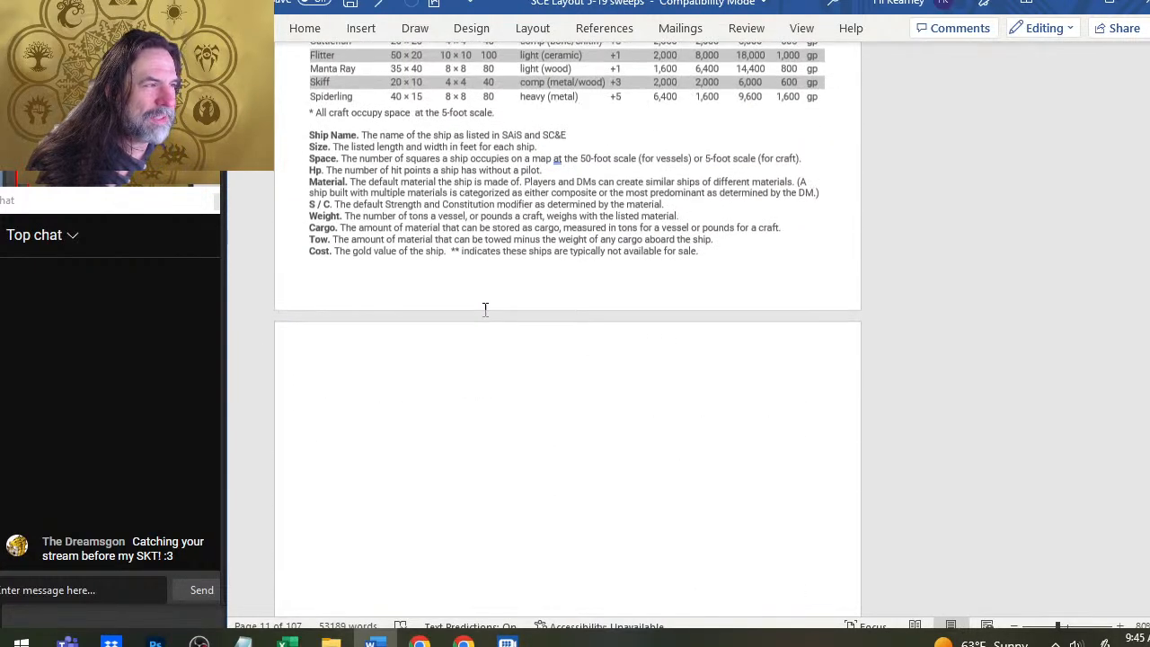
pyautogui.scroll(-4, 485, 310)
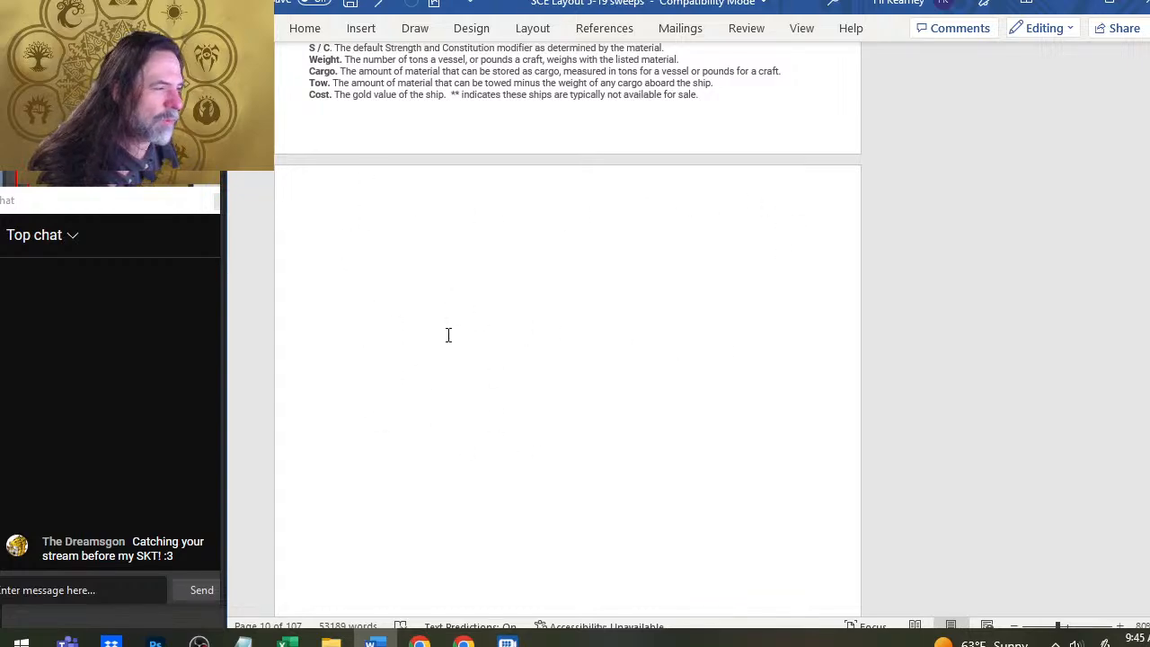
pyautogui.scroll(-2, 362, 296)
pyautogui.scroll(-2, 362, 297)
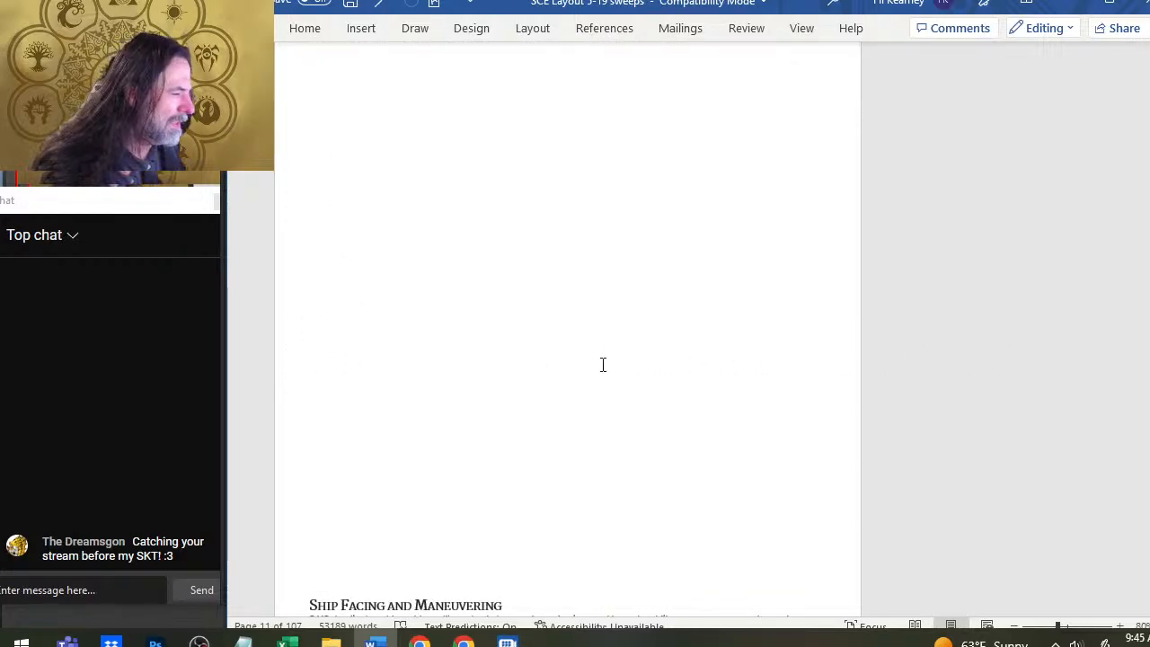
pyautogui.scroll(-3, 601, 362)
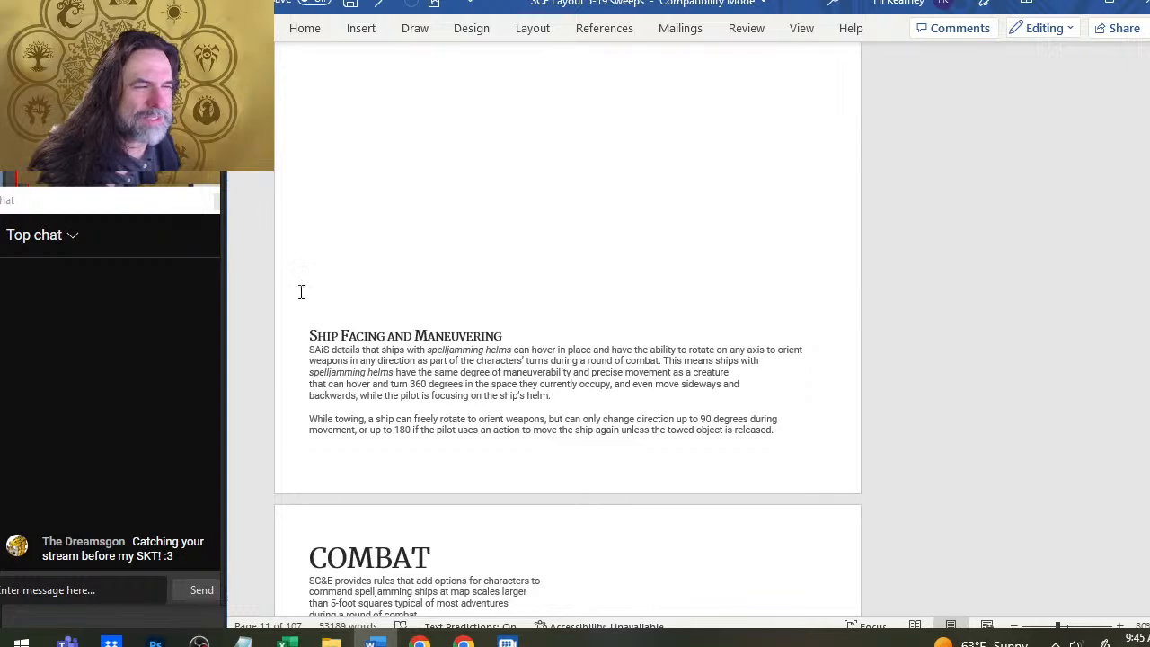
pyautogui.scroll(2, 638, 274)
pyautogui.scroll(10, 487, 185)
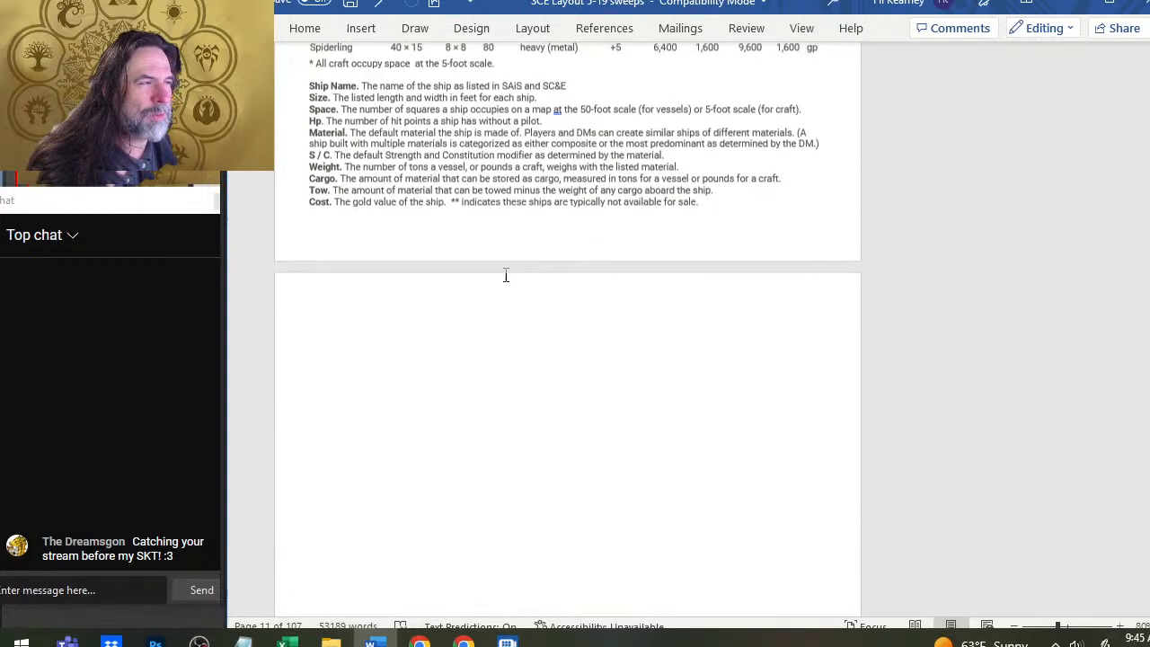
pyautogui.scroll(1, 422, 215)
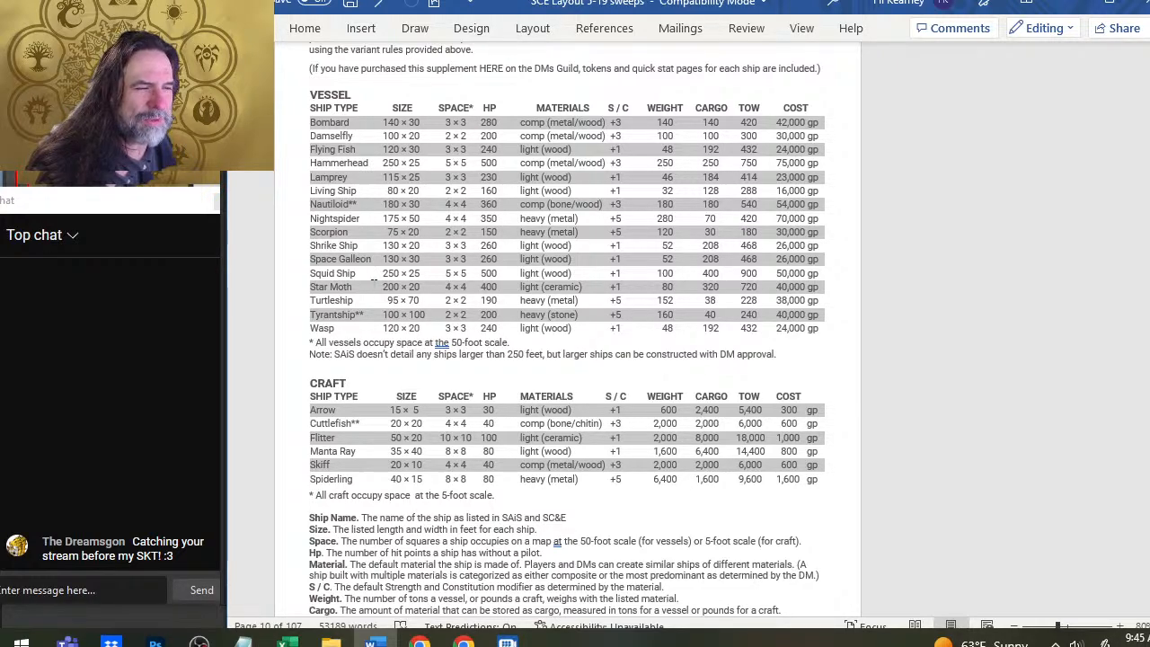
# Step: Examine the craft table, its column explanations and the empty space above the Ship Facing and Maneuvering section
pyautogui.scroll(-5, 377, 323)
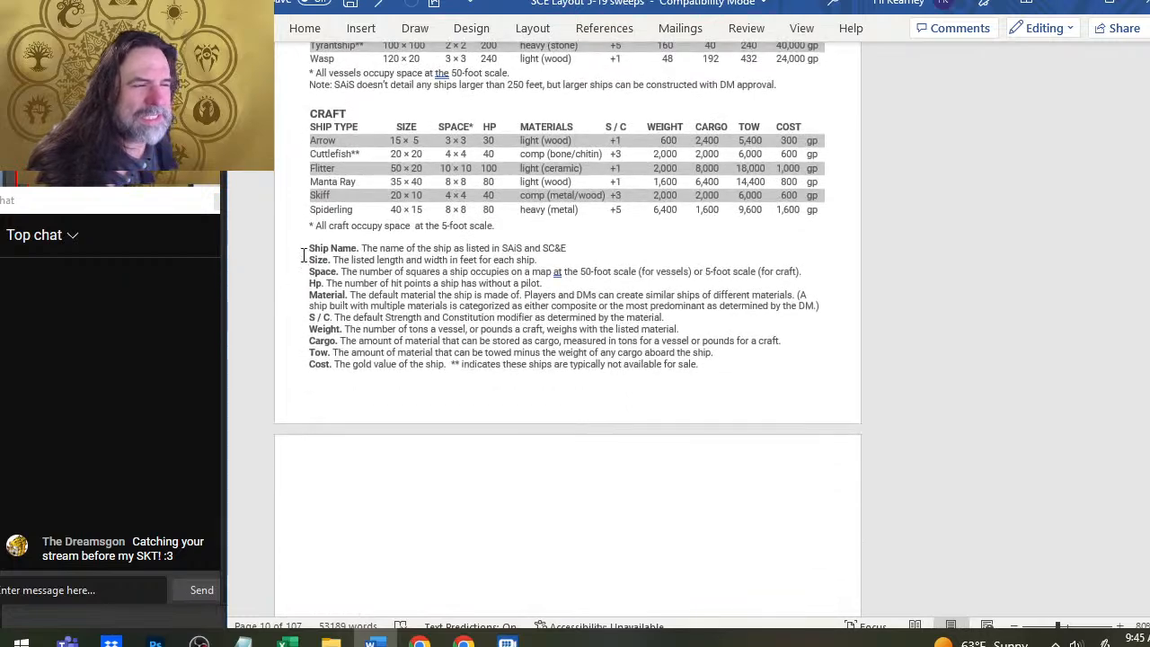
pyautogui.scroll(2, 270, 257)
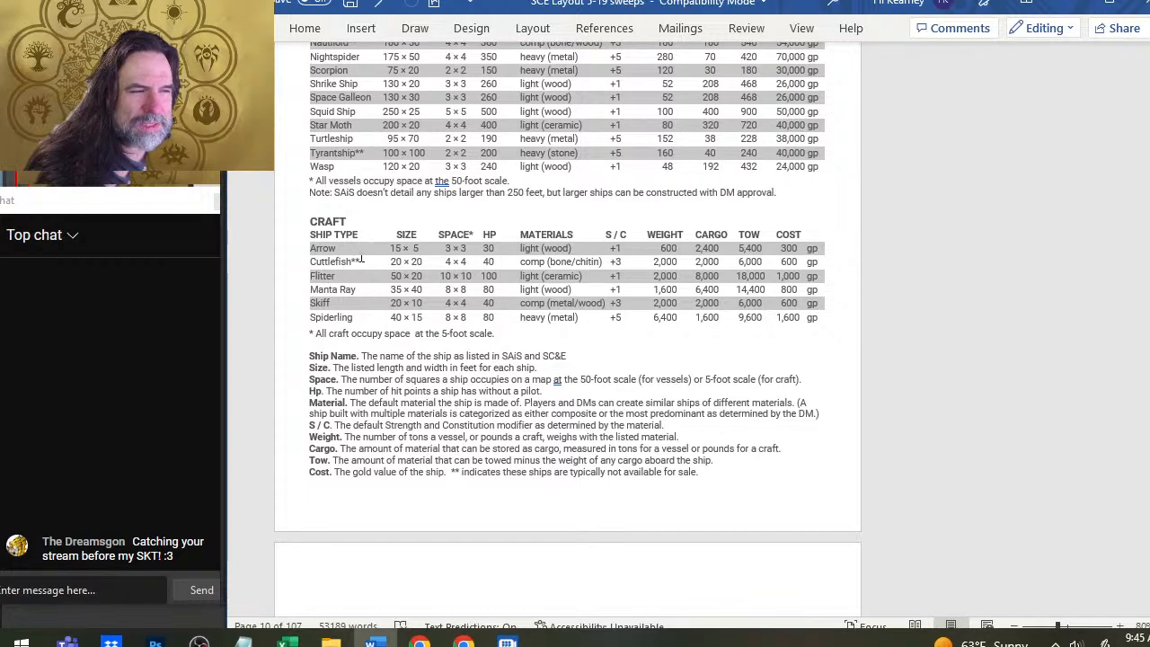
pyautogui.scroll(-10, 419, 311)
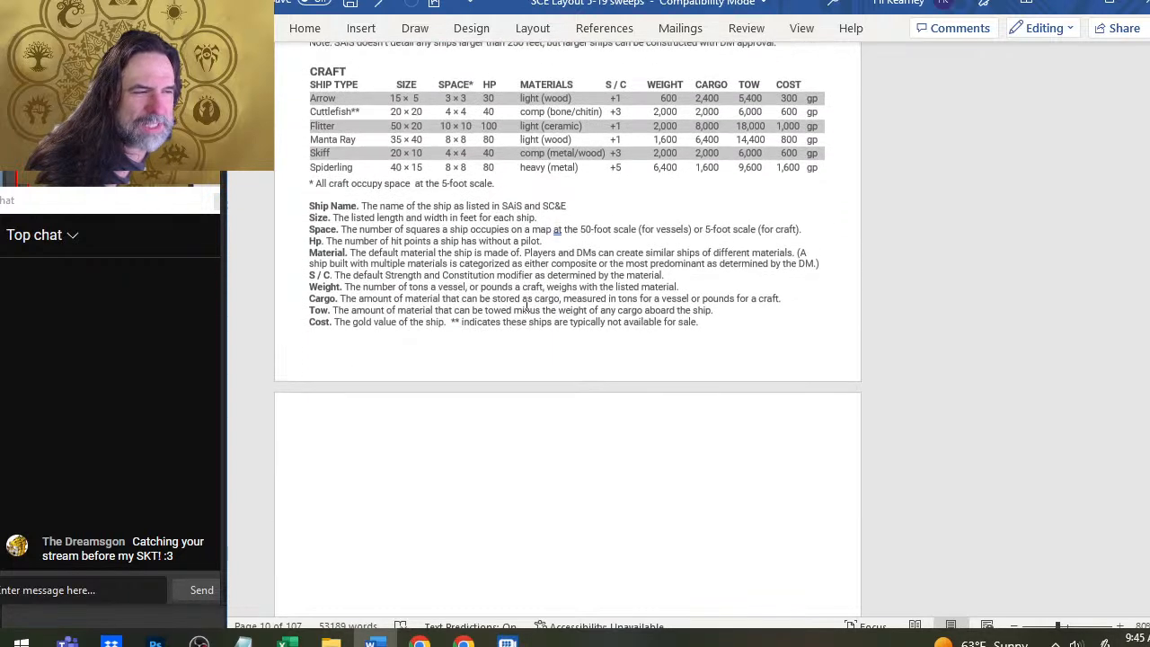
pyautogui.scroll(-5, 641, 351)
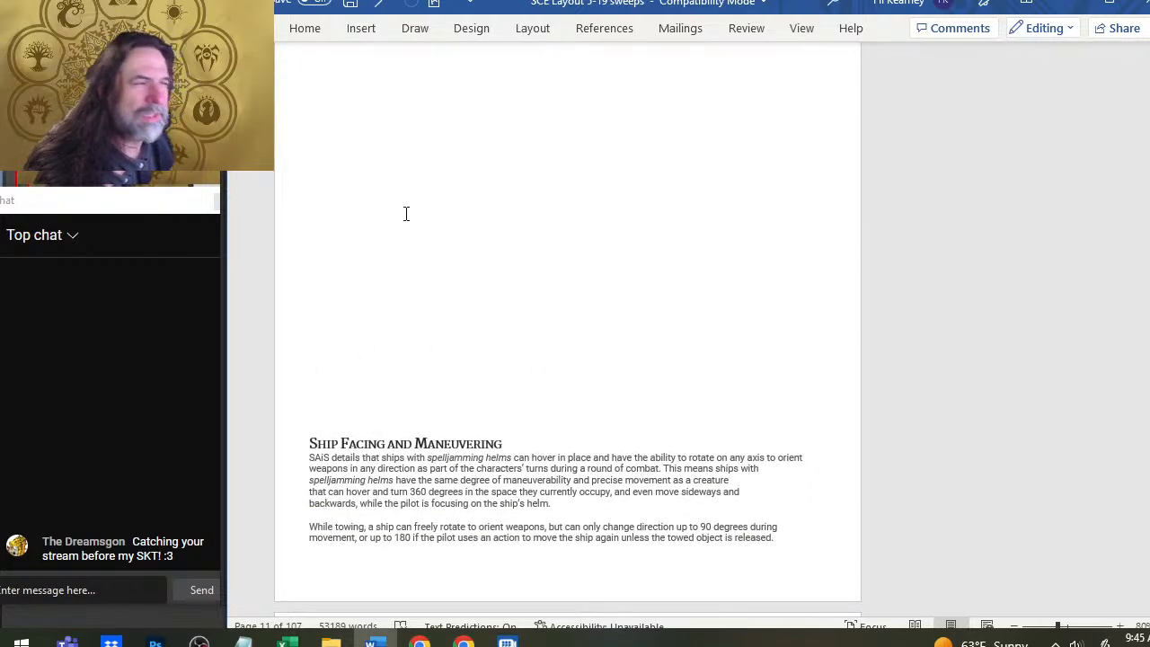
pyautogui.scroll(5, 406, 213)
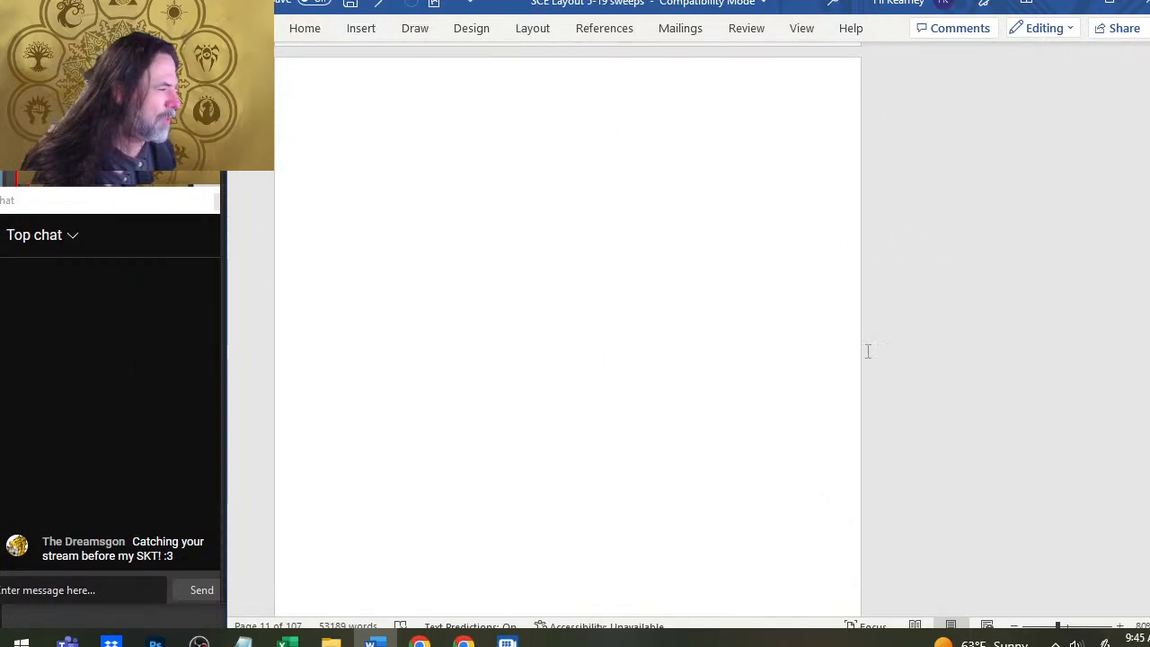
pyautogui.scroll(1, 634, 216)
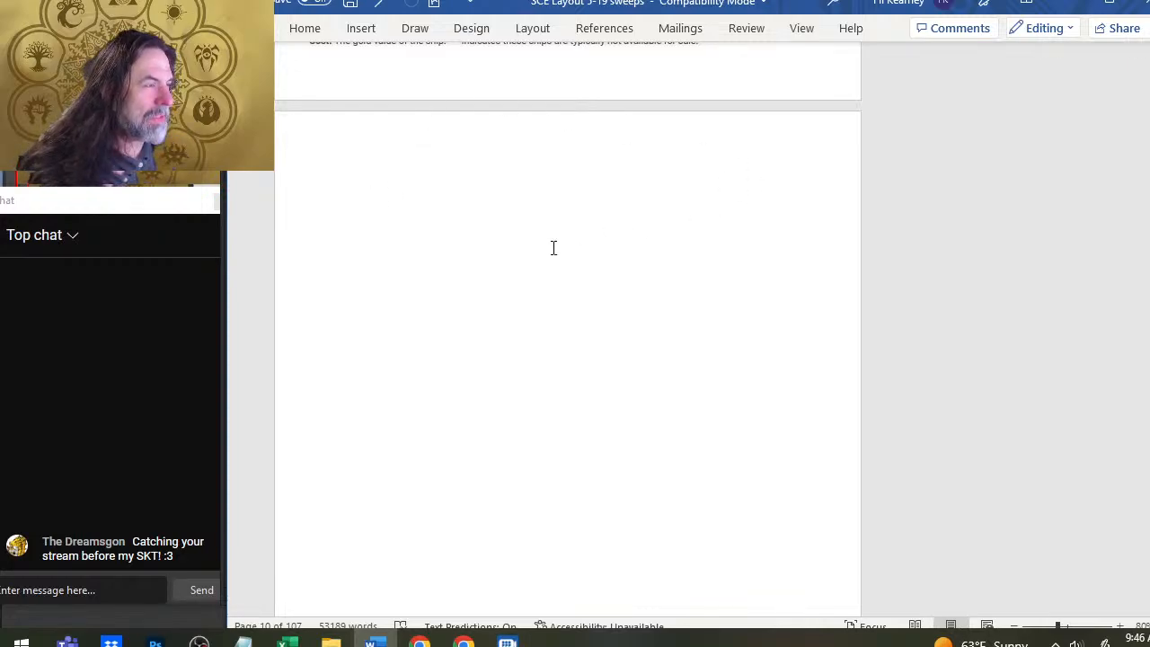
pyautogui.scroll(-5, 711, 384)
pyautogui.scroll(2, 704, 282)
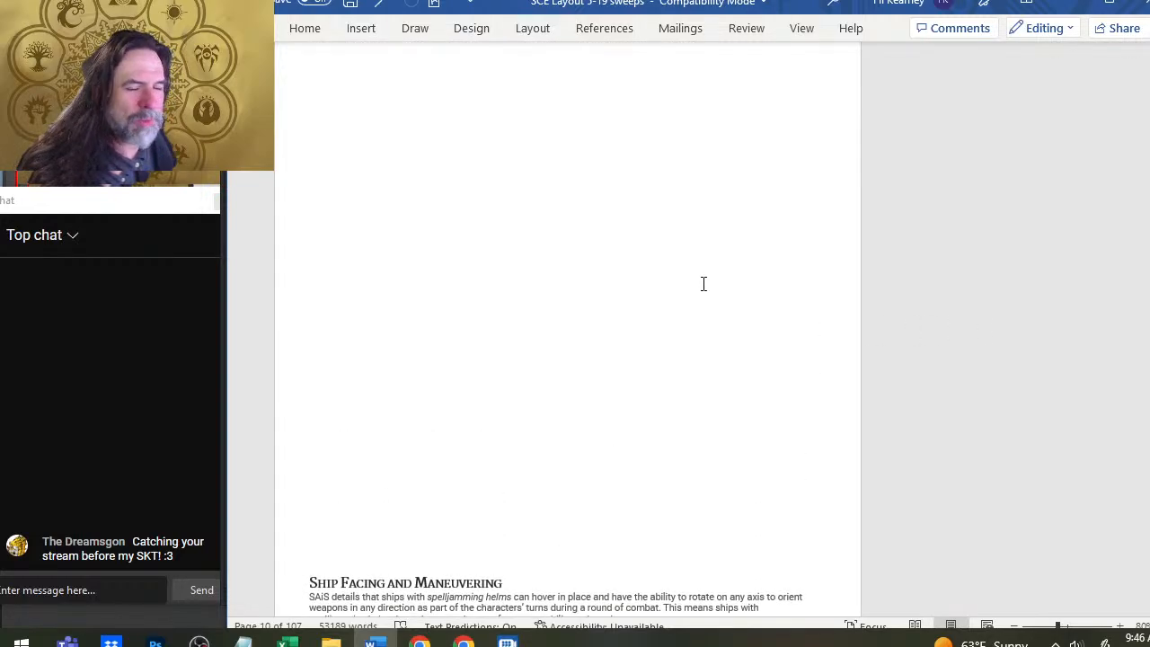
pyautogui.scroll(5, 703, 282)
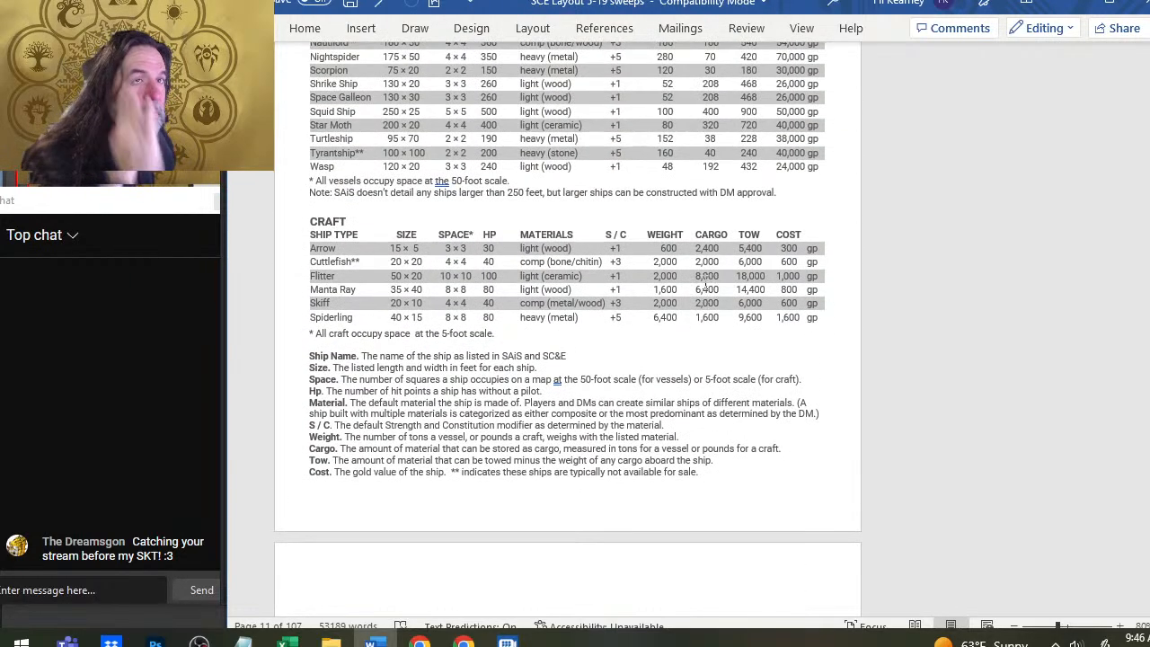
# Step: Return to Photoshop, inspect the whole star moth token and its neck below the central turret, and activate the Smudge tool
pyautogui.hotkey('alt', 'Tab')
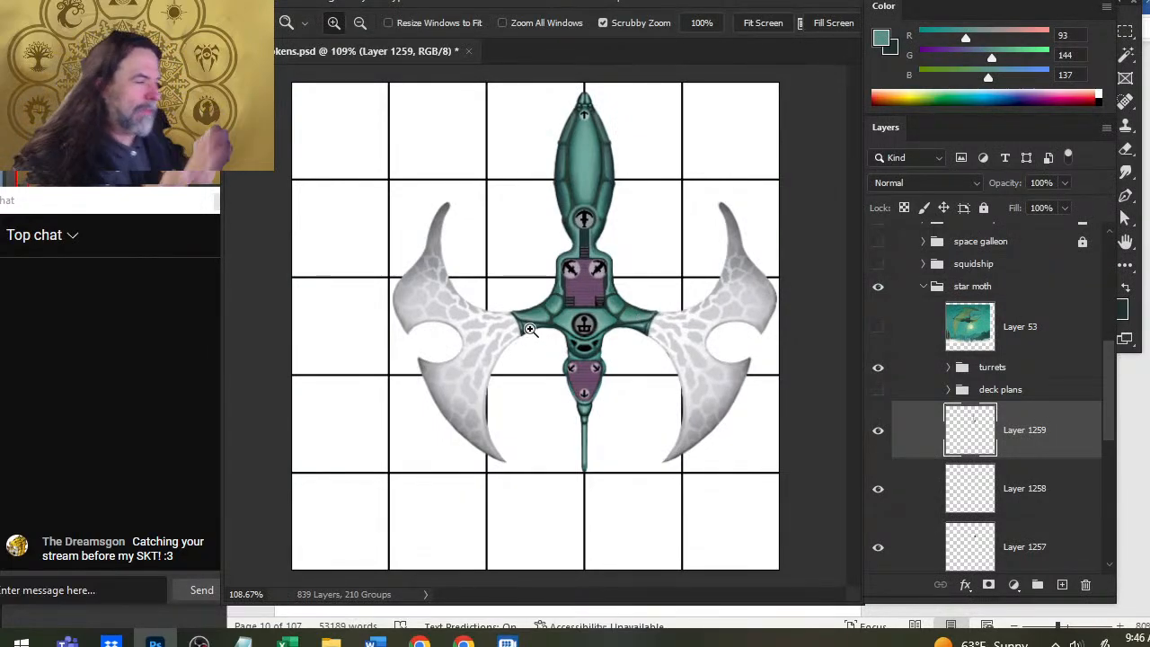
pyautogui.moveTo(737, 168); pyautogui.dragTo(677, 194)
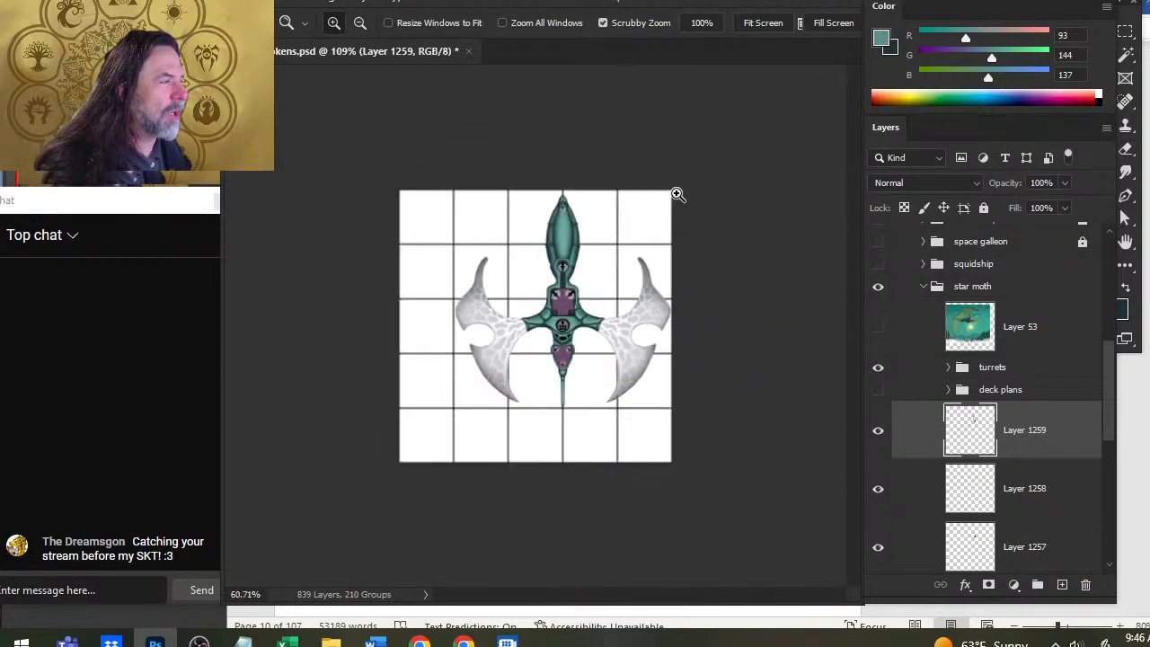
pyautogui.moveTo(590, 333); pyautogui.dragTo(623, 336)
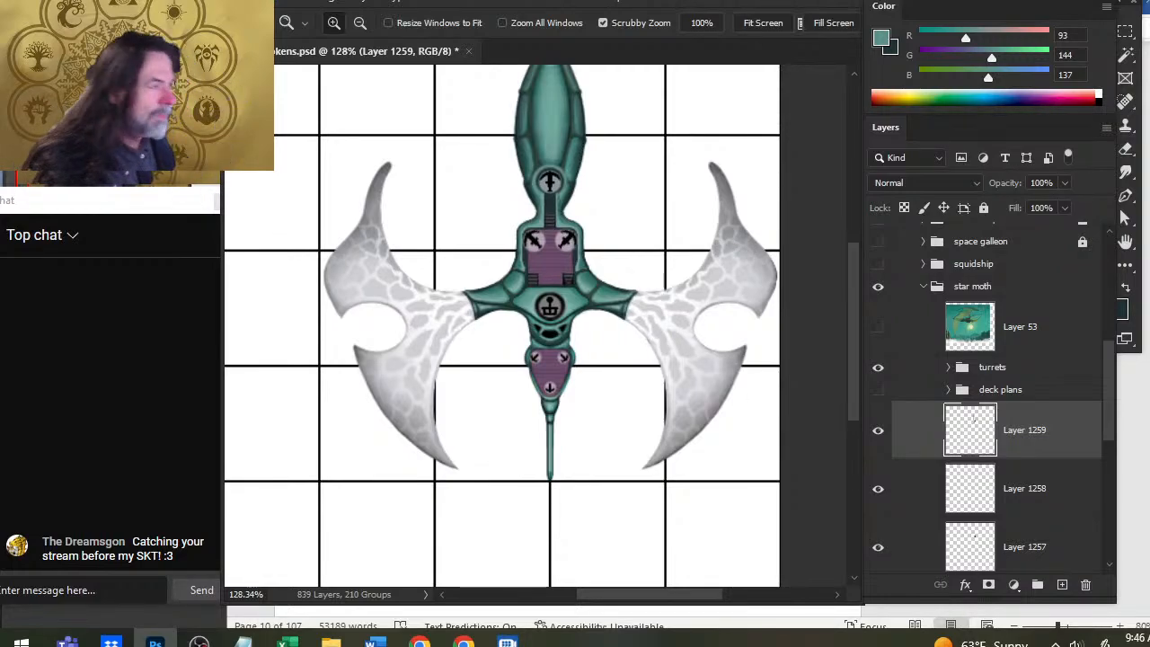
pyautogui.moveTo(541, 187)
pyautogui.mouseDown()
pyautogui.moveTo(567, 189)
pyautogui.moveTo(572, 202)
pyautogui.mouseUp()
pyautogui.moveTo(572, 204); pyautogui.dragTo(566, 302)
pyautogui.press('r')
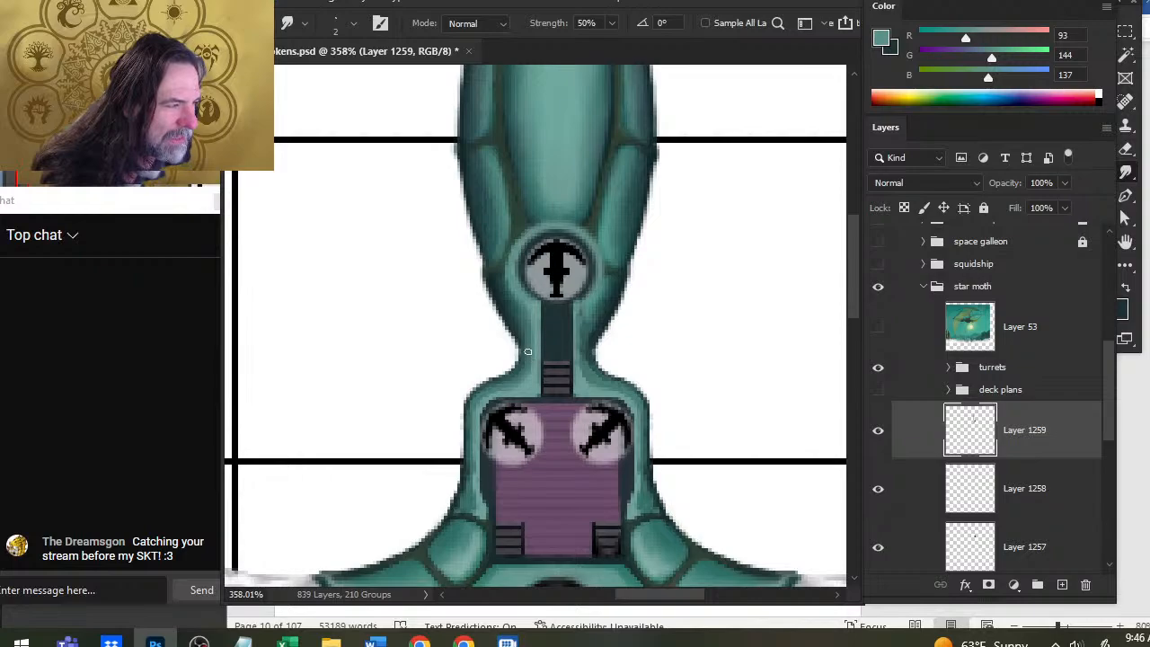
# Step: Switch to the Word supplement and look through Maps and Movement, Ship Combat Maps, Organizing Combat Maps and the Changing Scale pages
pyautogui.hotkey('alt', 'Tab')
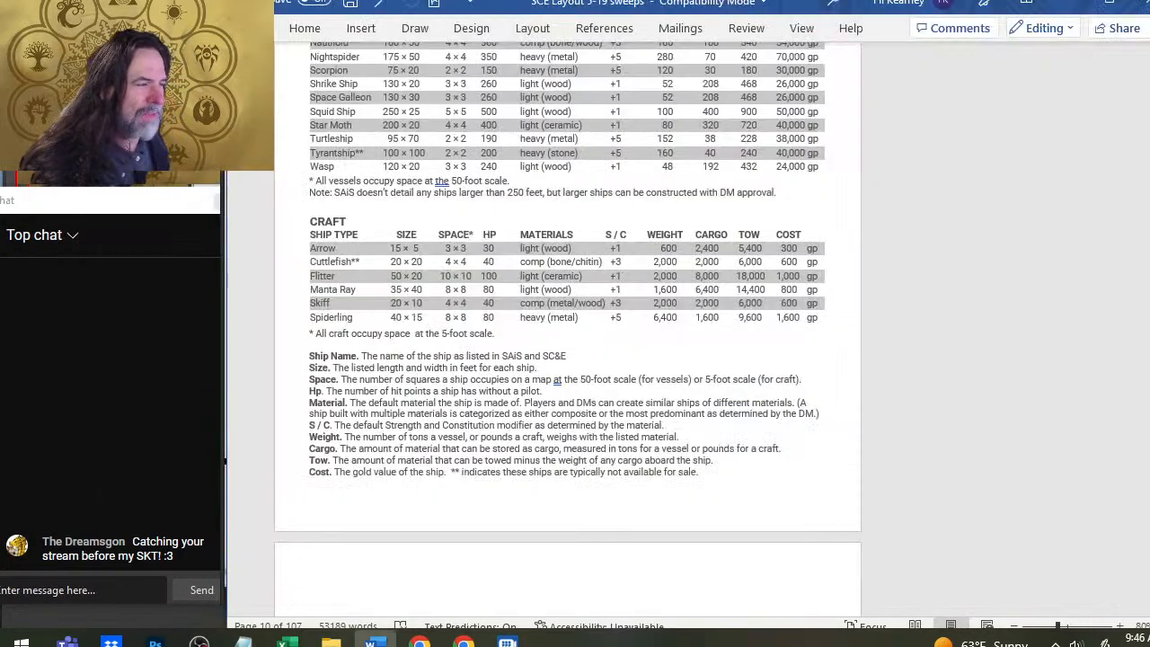
pyautogui.scroll(-5, 495, 310)
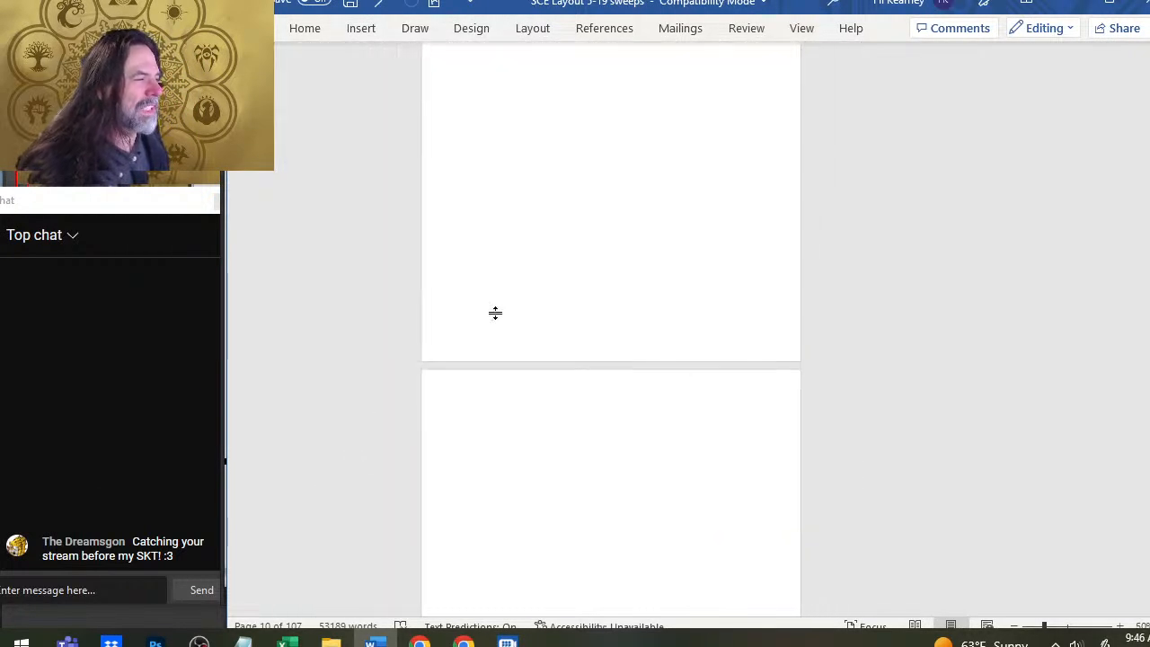
pyautogui.keyDown('ctrl'); pyautogui.scroll(-3, 494, 311); pyautogui.keyUp('ctrl')
pyautogui.scroll(-10, 656, 336)
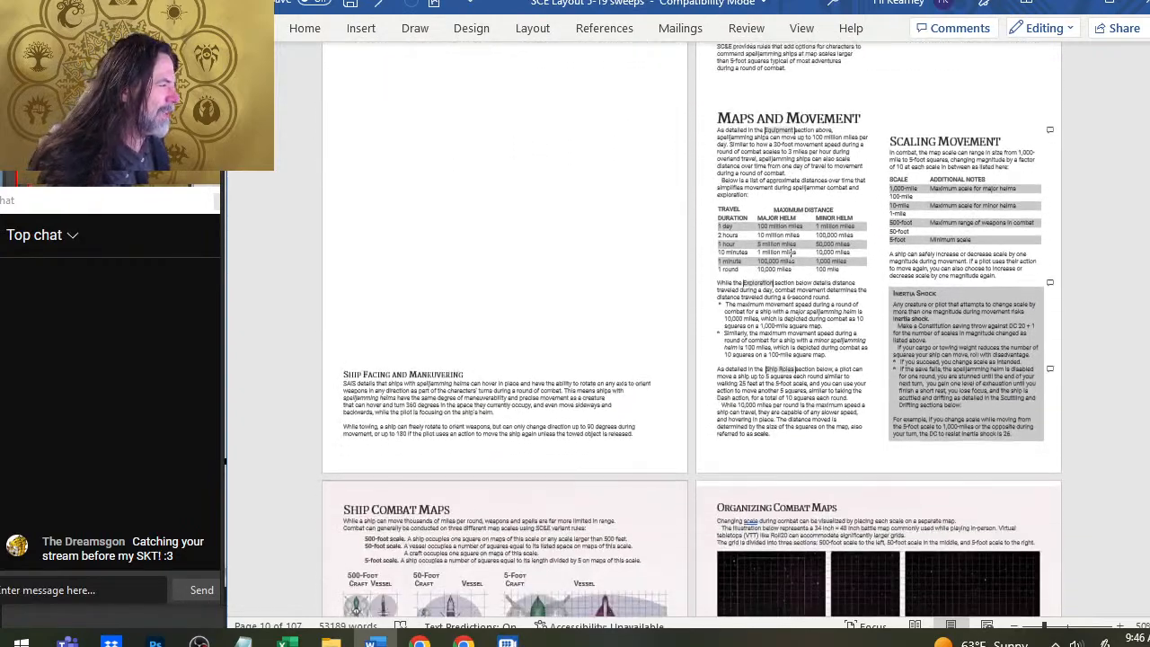
pyautogui.scroll(-1, 636, 260)
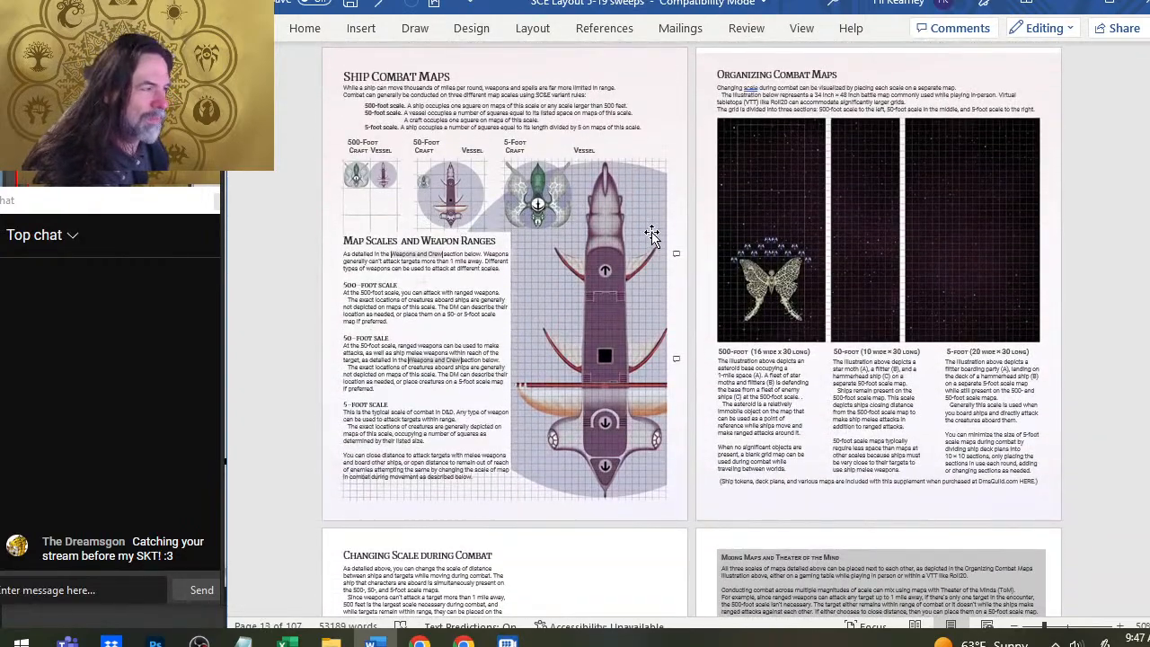
pyautogui.scroll(-10, 527, 329)
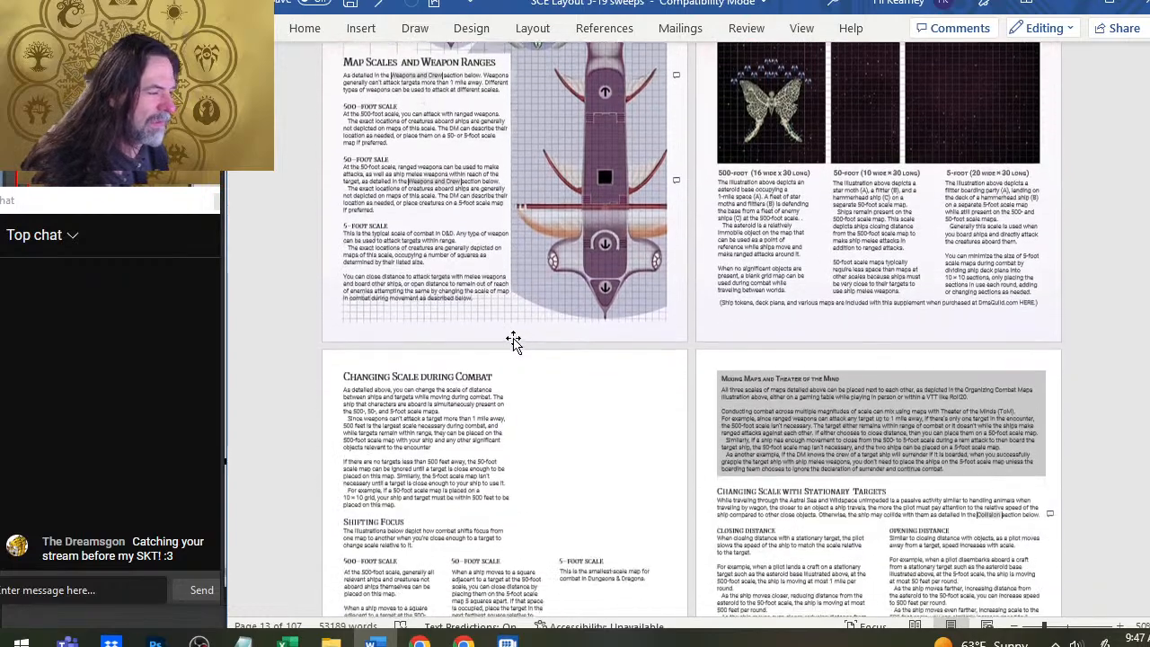
pyautogui.scroll(-3, 549, 205)
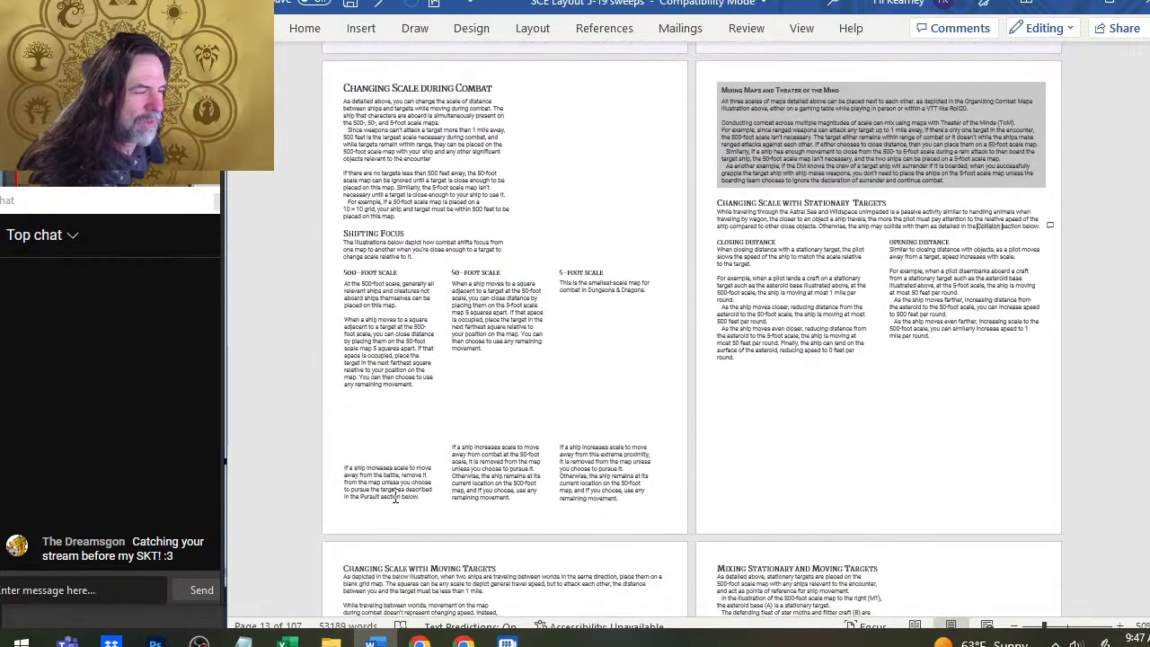
pyautogui.scroll(-8, 693, 296)
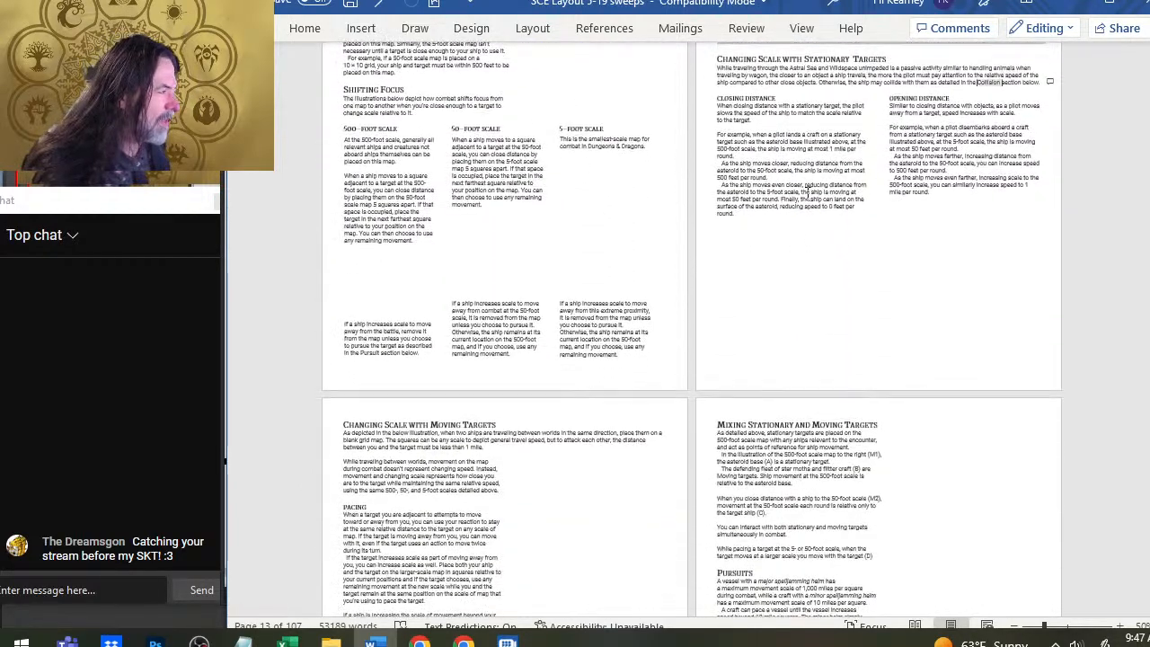
# Step: Look through the Ship Roles, role options, ship melee weapons and grappling pages down to the lists of ranged siege and mounted weapons
pyautogui.scroll(-20, 742, 221)
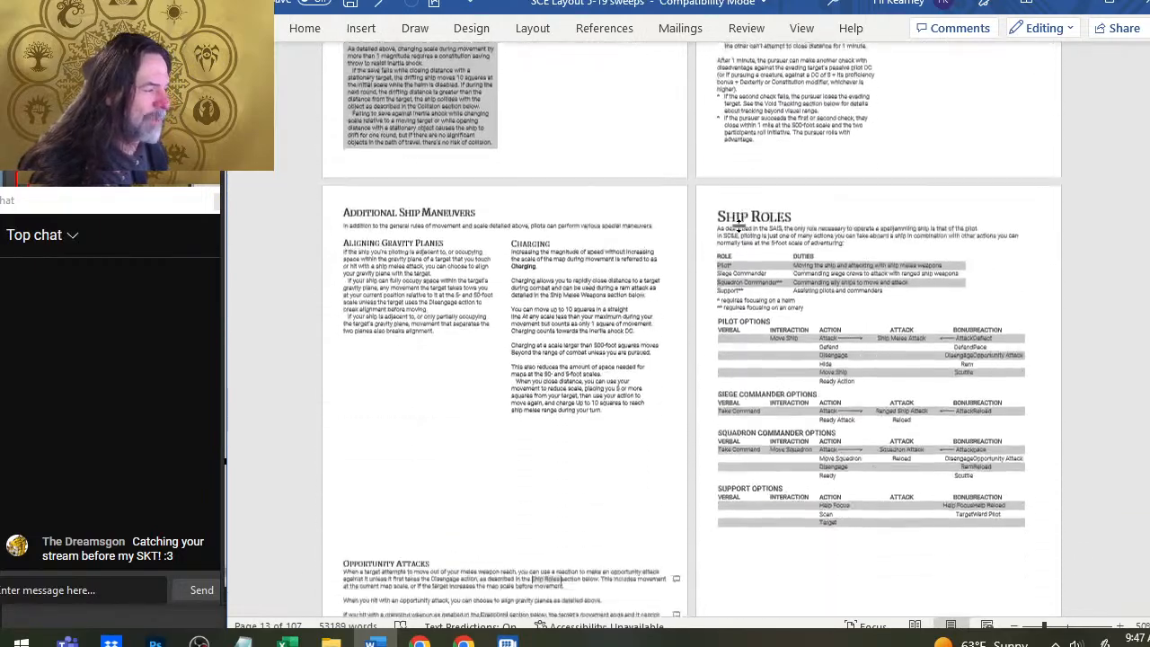
pyautogui.scroll(-10, 740, 223)
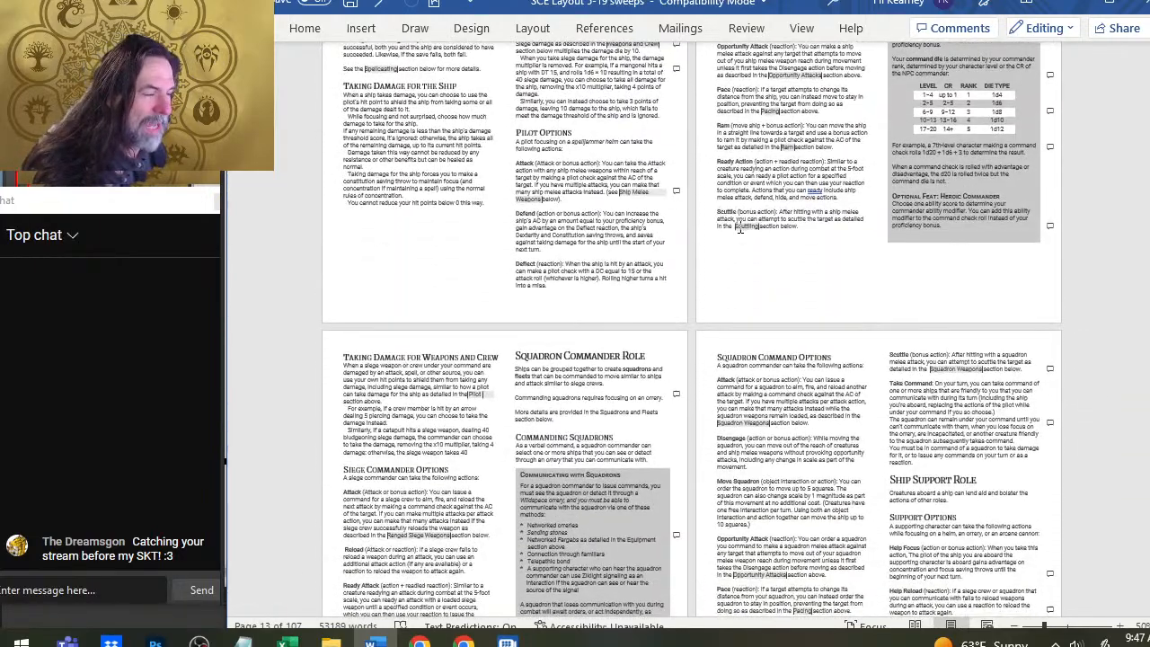
pyautogui.scroll(4, 740, 226)
pyautogui.scroll(-6, 740, 225)
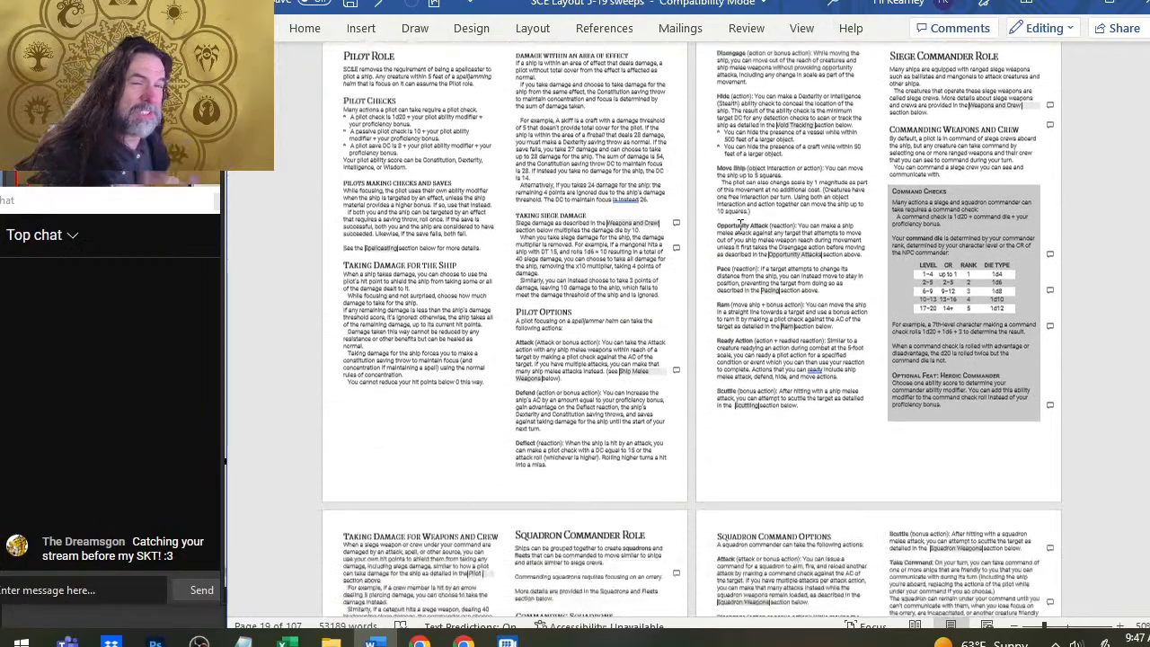
pyautogui.scroll(-20, 740, 223)
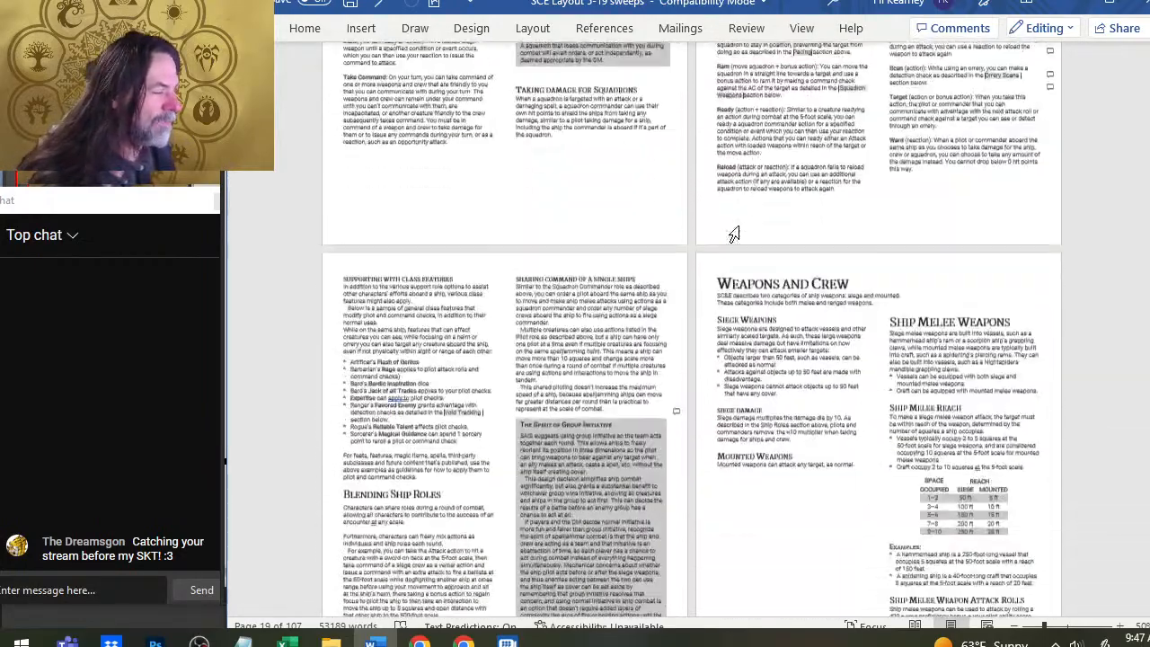
pyautogui.scroll(-20, 738, 225)
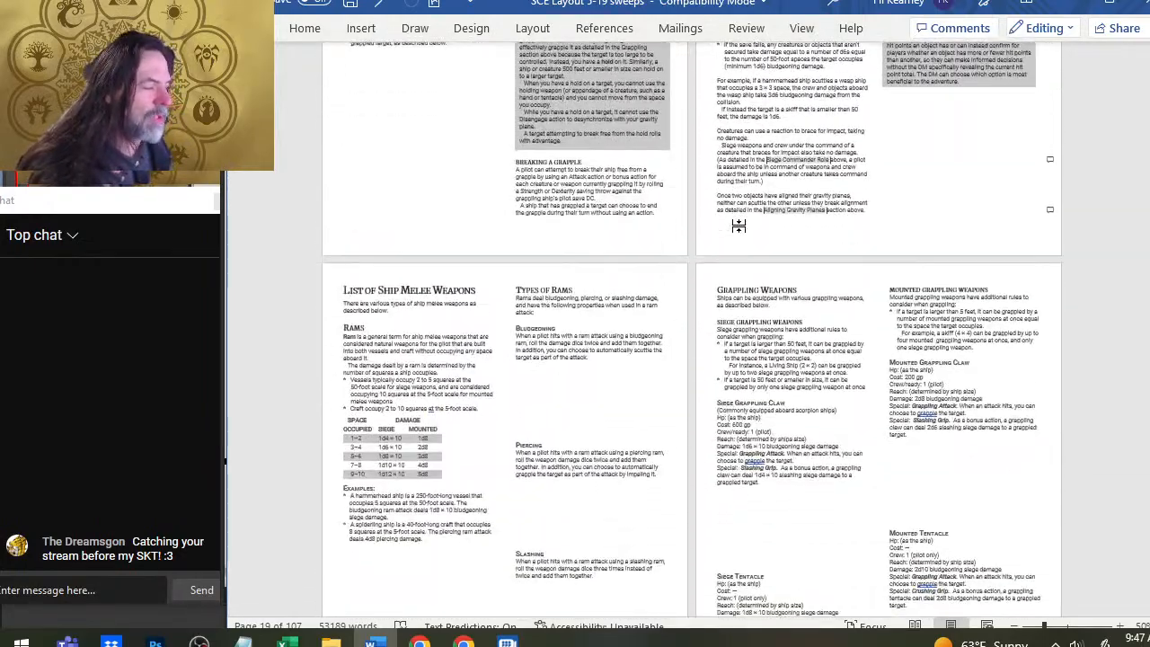
pyautogui.scroll(-5, 739, 226)
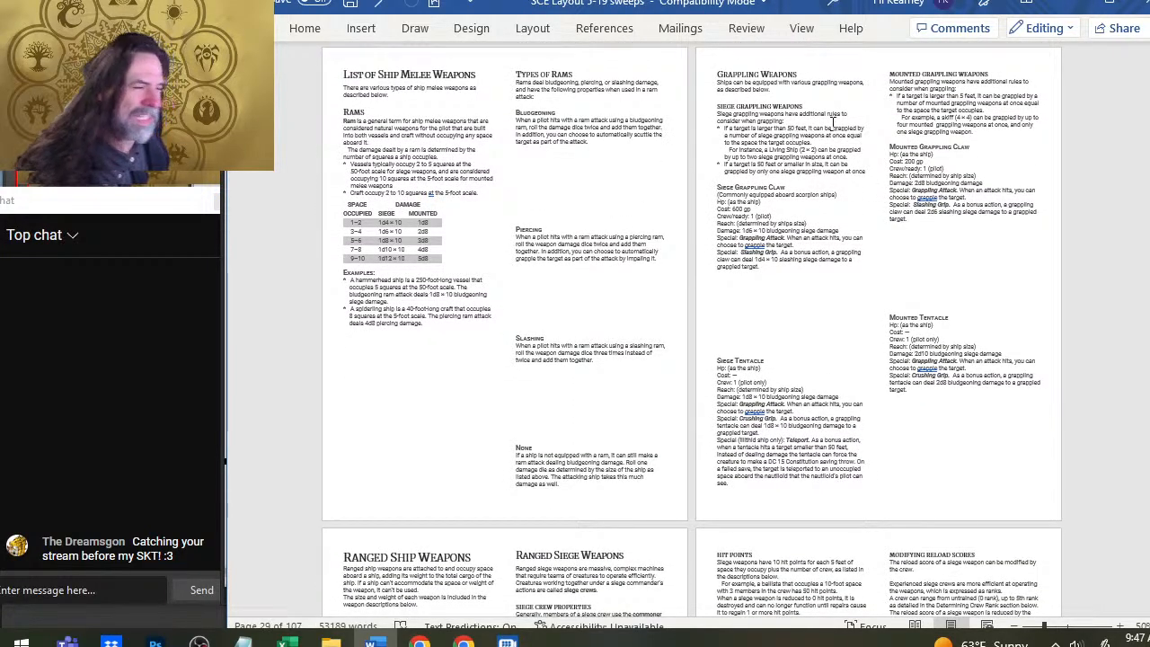
pyautogui.scroll(-20, 876, 155)
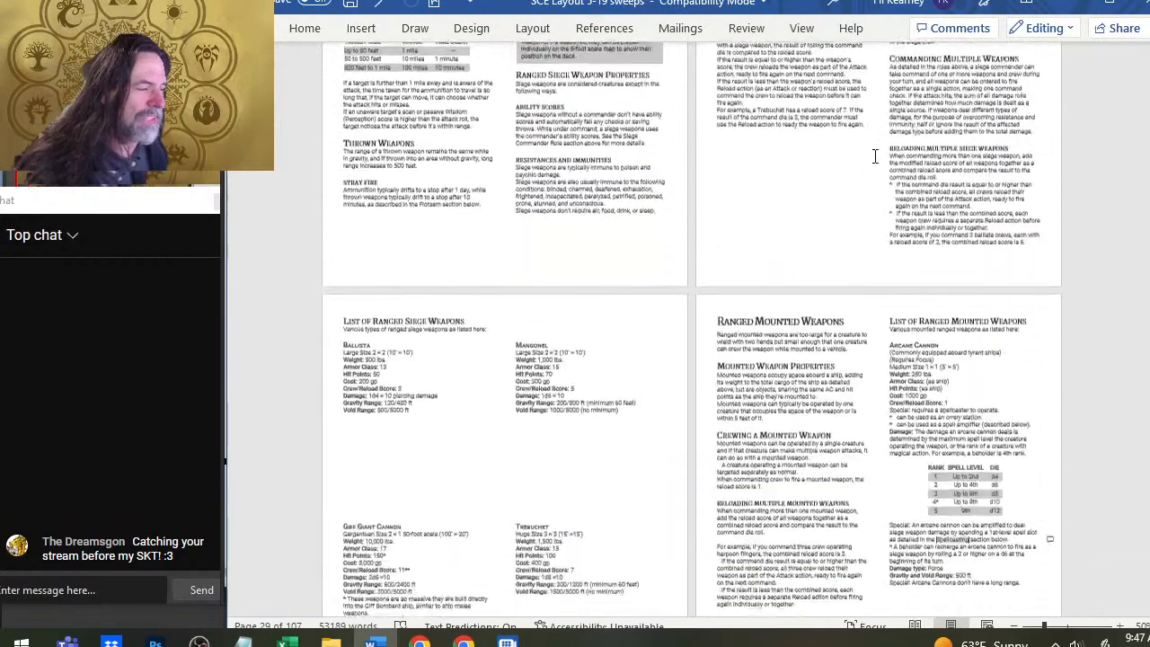
pyautogui.scroll(2, 875, 157)
# Step: Return to Photoshop and blend the hull shading left of the neck's stairs on Layer 1259, using teal tones sampled from the hull
pyautogui.hotkey('alt', 'Tab')
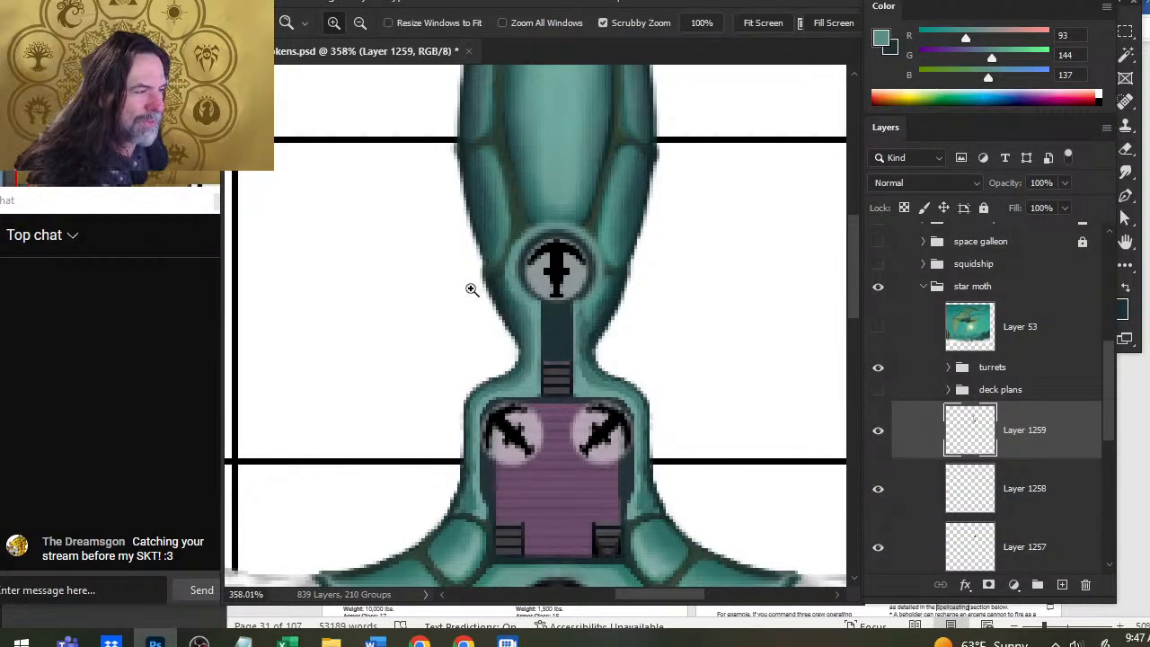
pyautogui.moveTo(647, 336); pyautogui.dragTo(489, 307)
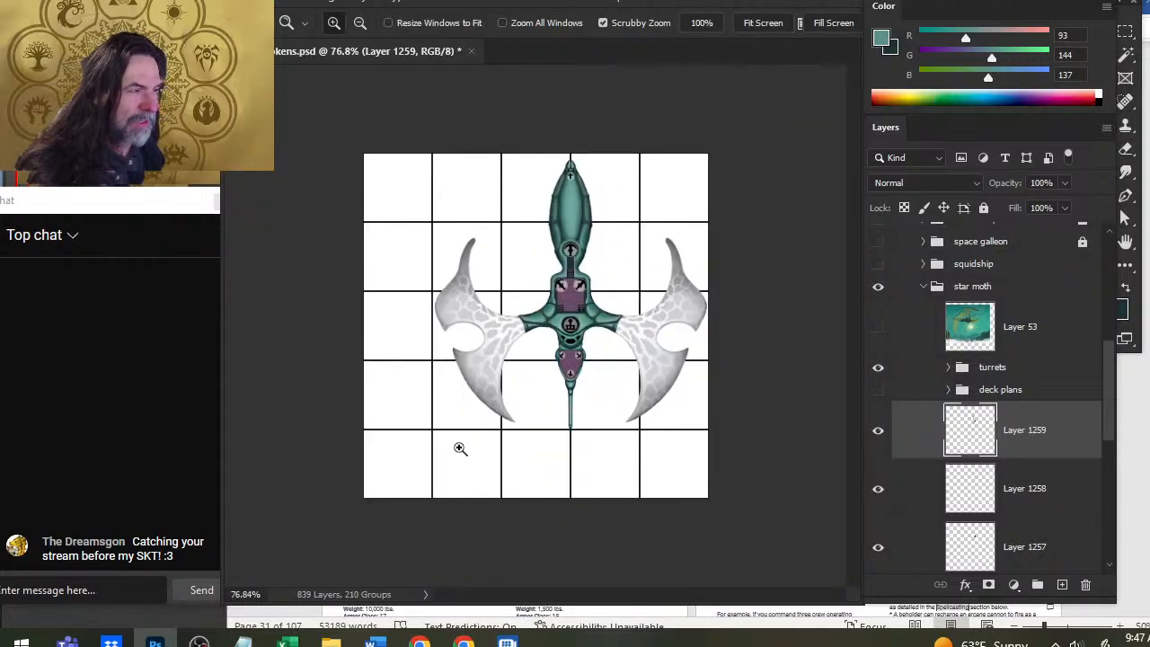
pyautogui.moveTo(564, 282); pyautogui.dragTo(618, 309)
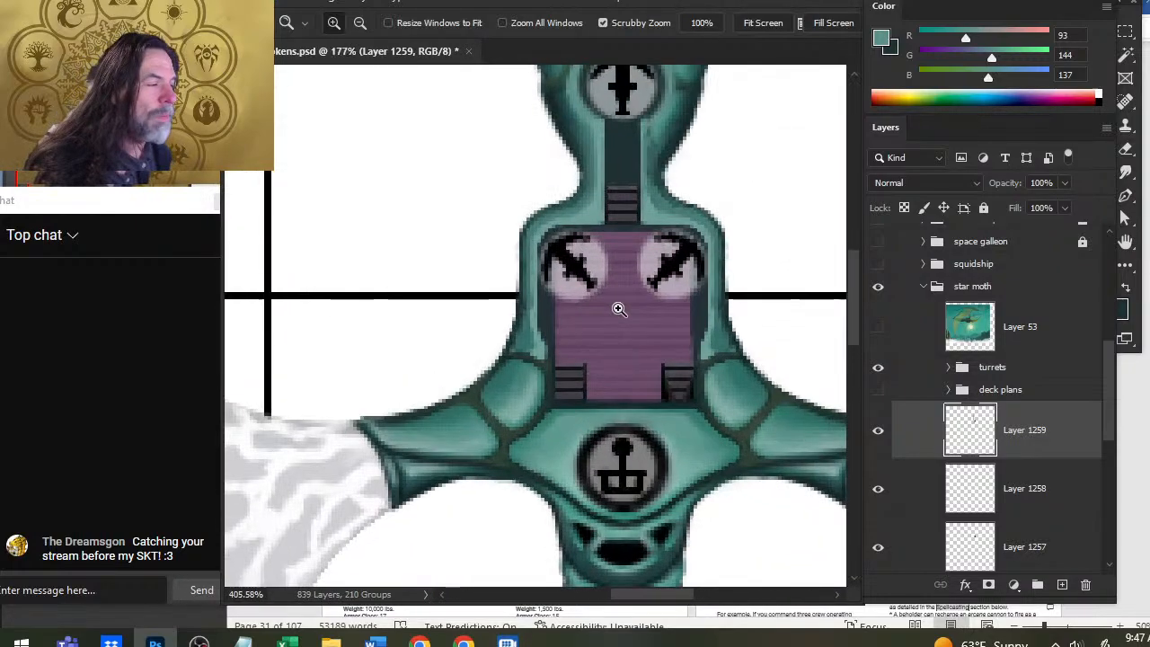
pyautogui.moveTo(583, 271); pyautogui.dragTo(532, 380)
pyautogui.moveTo(512, 318); pyautogui.dragTo(516, 286)
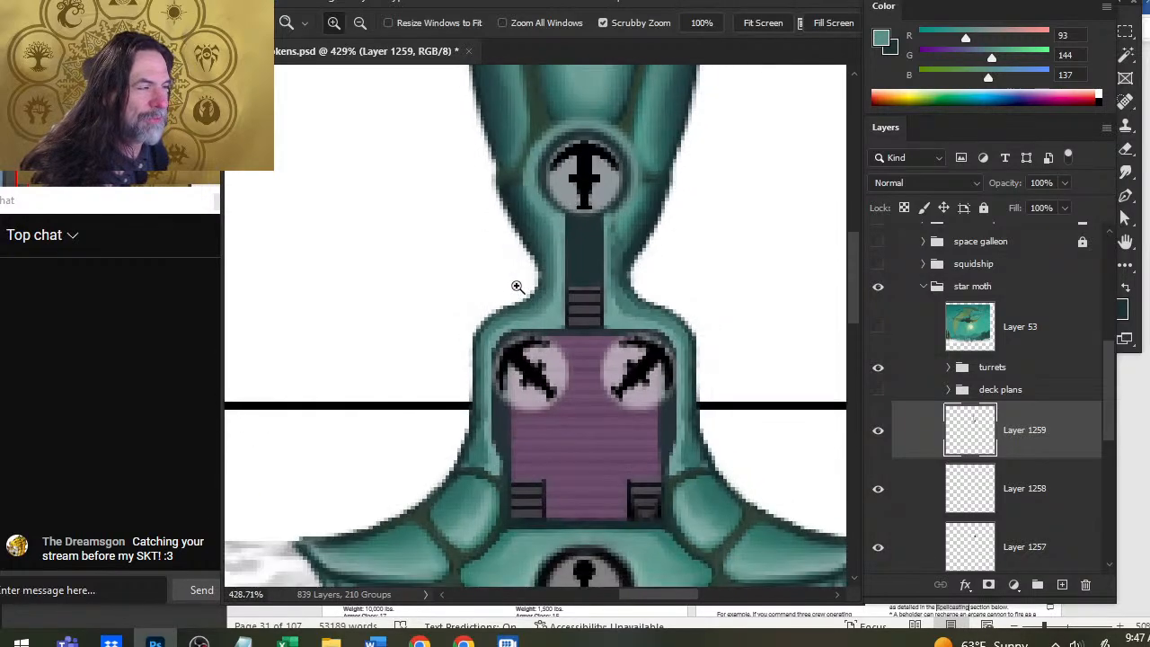
pyautogui.press('r')
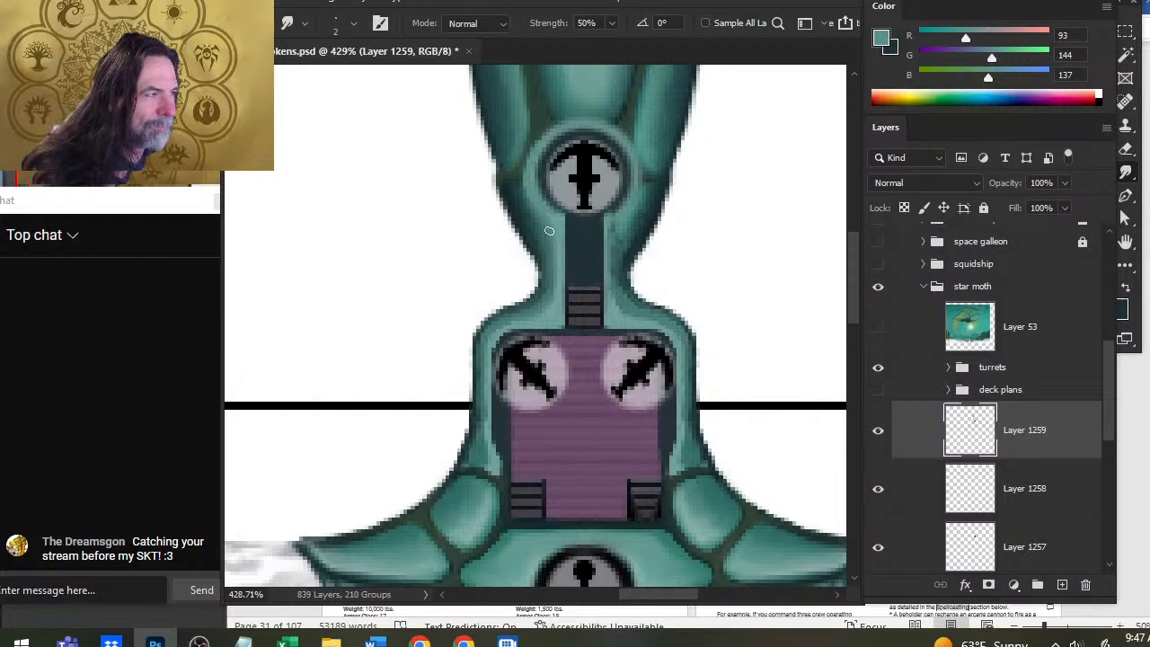
pyautogui.keyDown('alt'); pyautogui.click(545, 310); pyautogui.keyUp('alt')
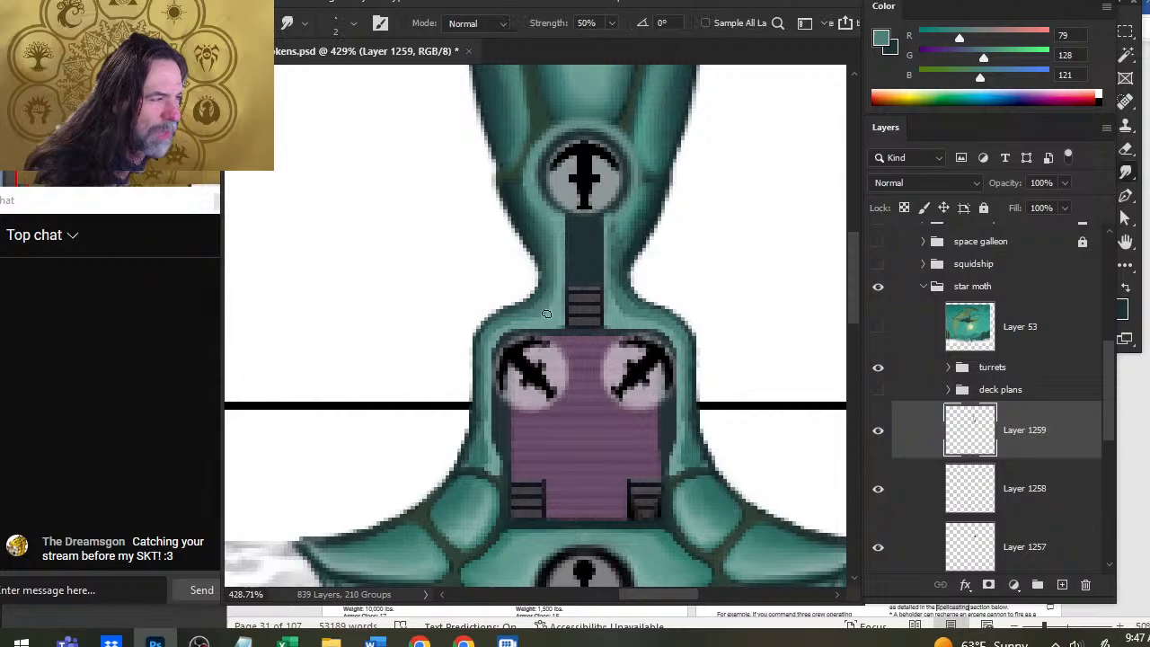
pyautogui.press('b')
pyautogui.keyDown('alt'); pyautogui.click(522, 311); pyautogui.keyUp('alt')
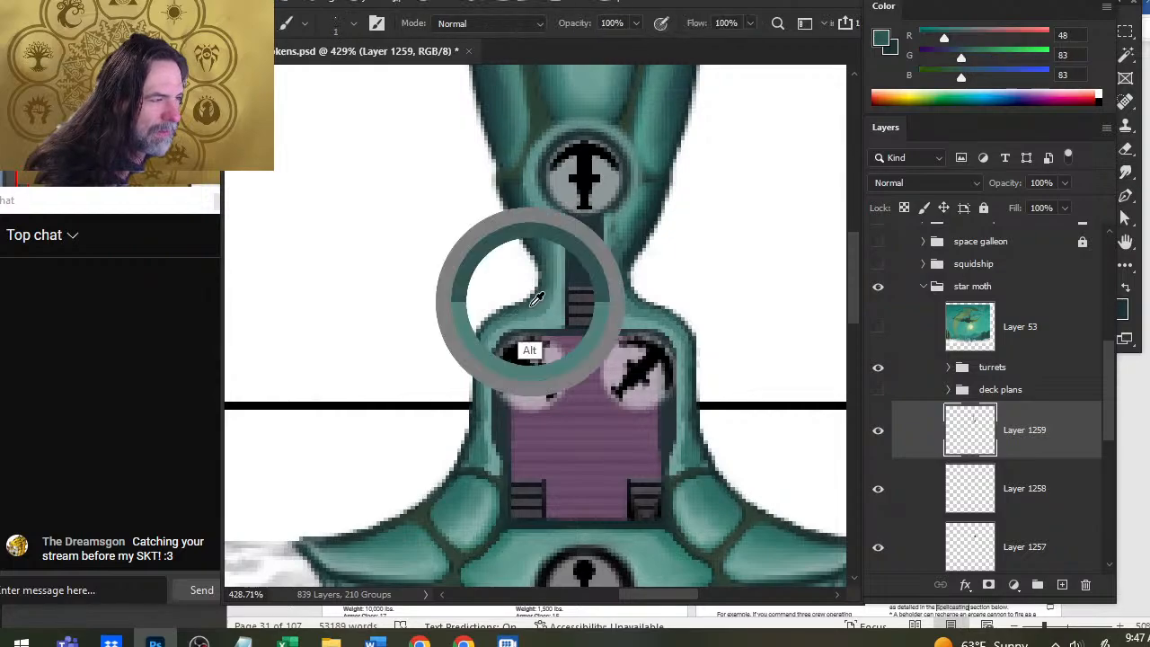
pyautogui.press('r')
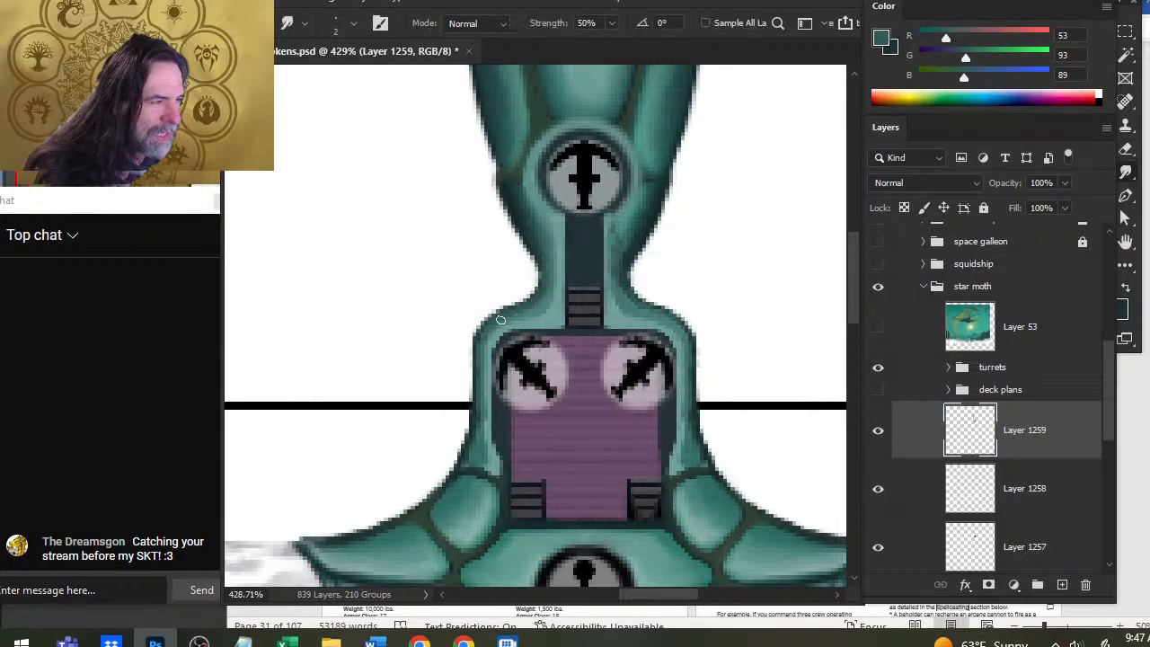
# Step: Paint the left neck edge above the turret platform's shoulder with sampled dark teal (48, 85, 84) and smudge it
pyautogui.press('b')
pyautogui.keyDown('alt'); pyautogui.click(515, 307); pyautogui.keyUp('alt')
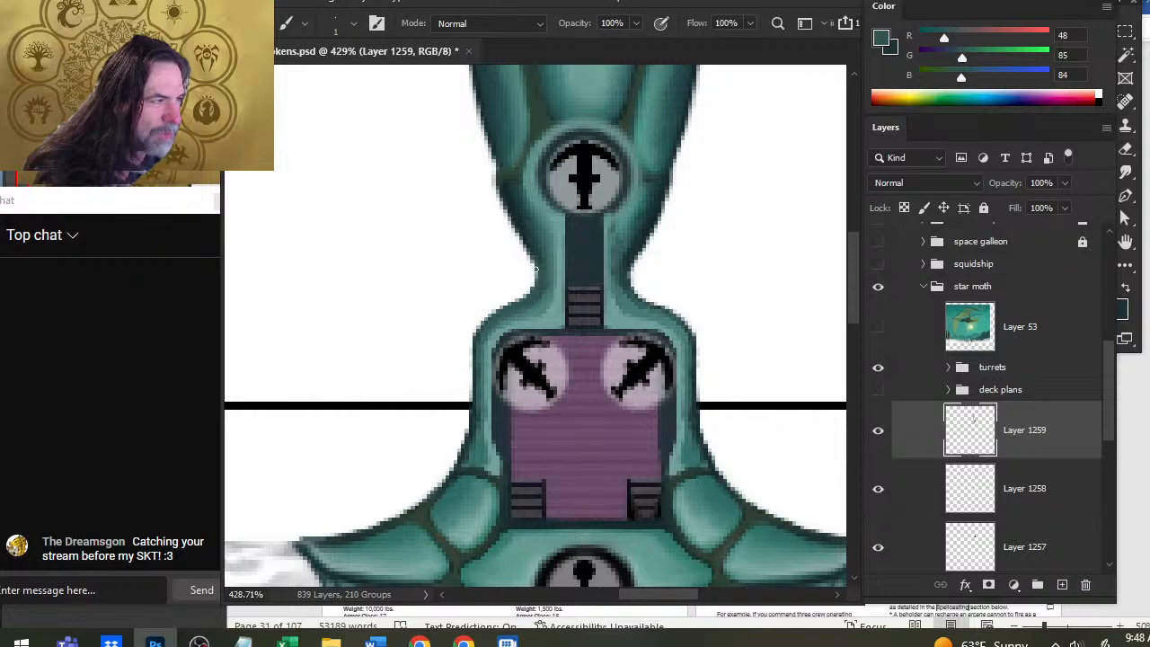
pyautogui.press('r')
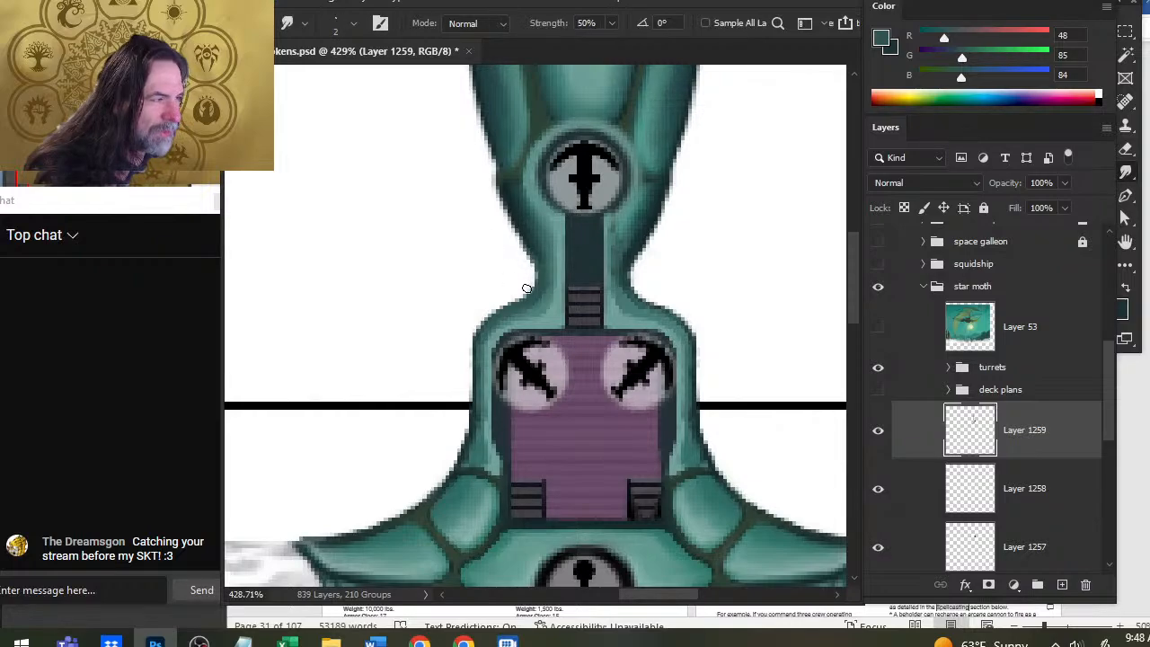
# Step: Reshape the neck's left outline by alternately painting with sampled teal (45, 80, 79) and trimming with a 7-pixel eraser
pyautogui.press('b')
pyautogui.keyDown('alt'); pyautogui.click(539, 268); pyautogui.keyUp('alt')
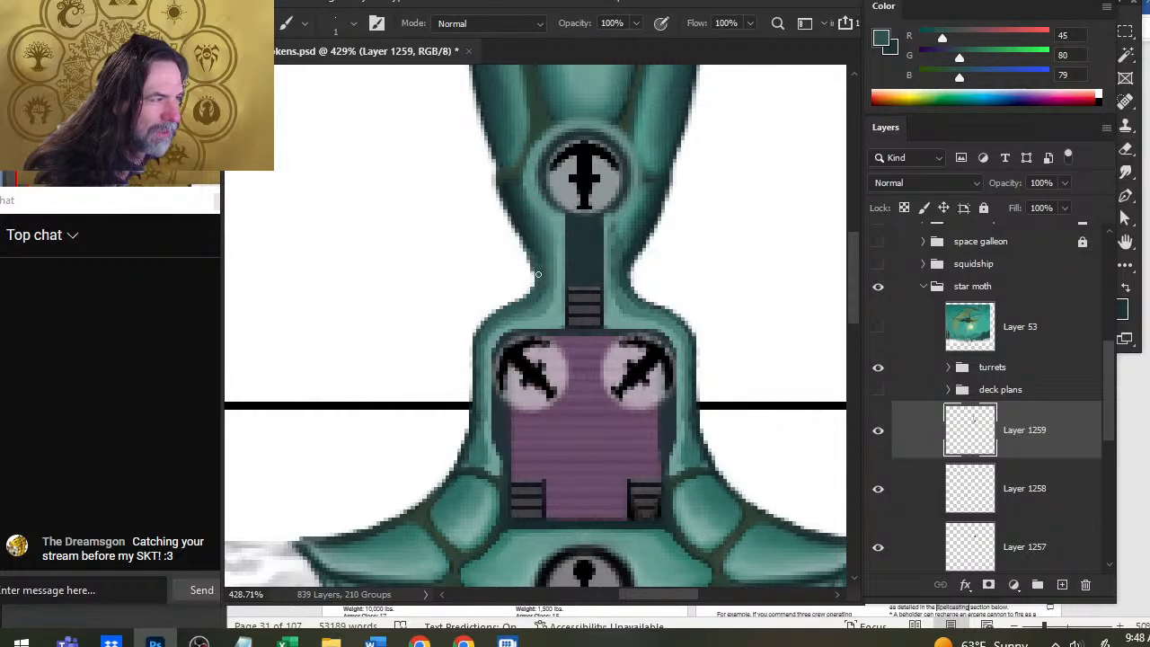
pyautogui.press('e')
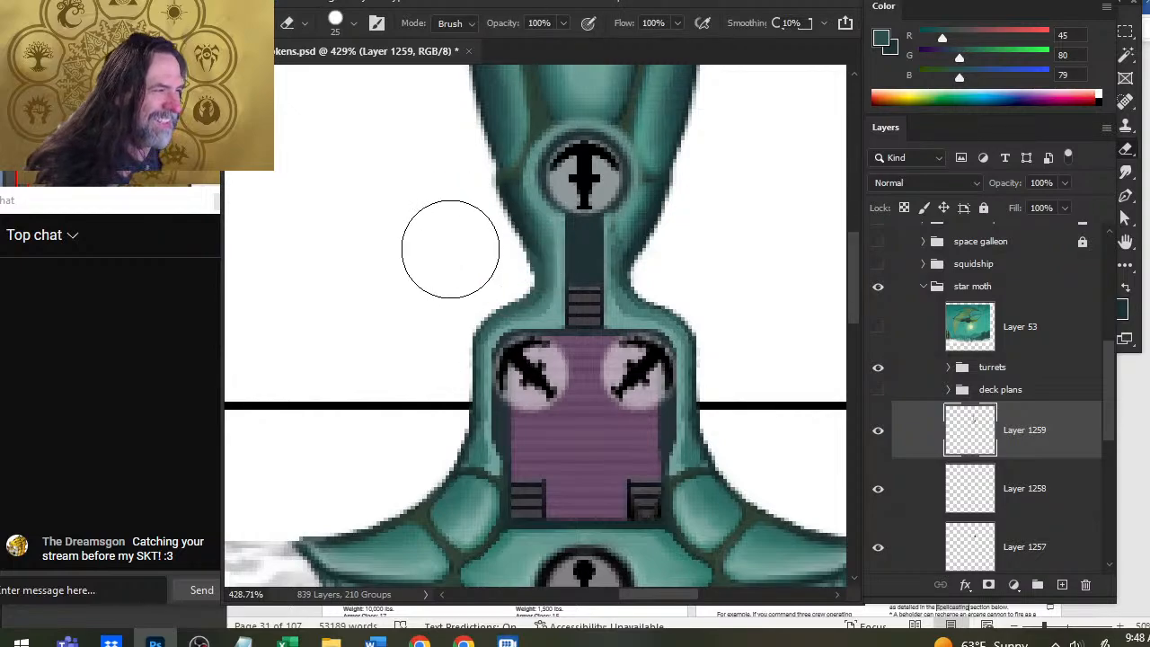
pyautogui.press('[')
pyautogui.press('[')
pyautogui.press('[')
pyautogui.press('[')
pyautogui.press('[')
pyautogui.press('[')
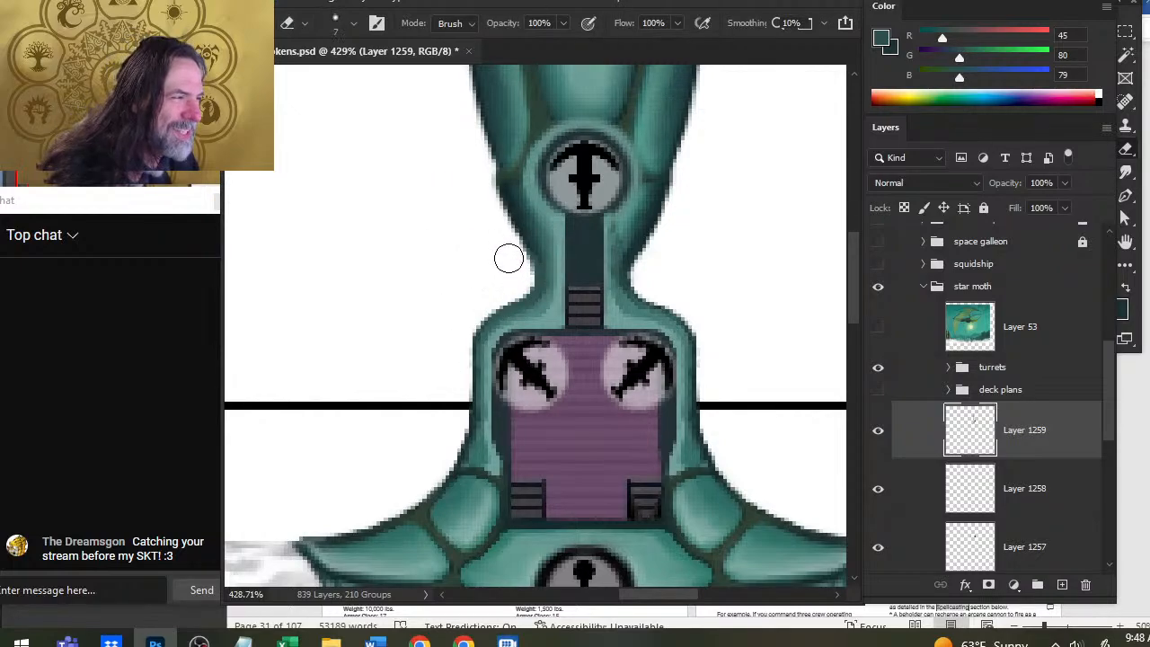
pyautogui.press('b')
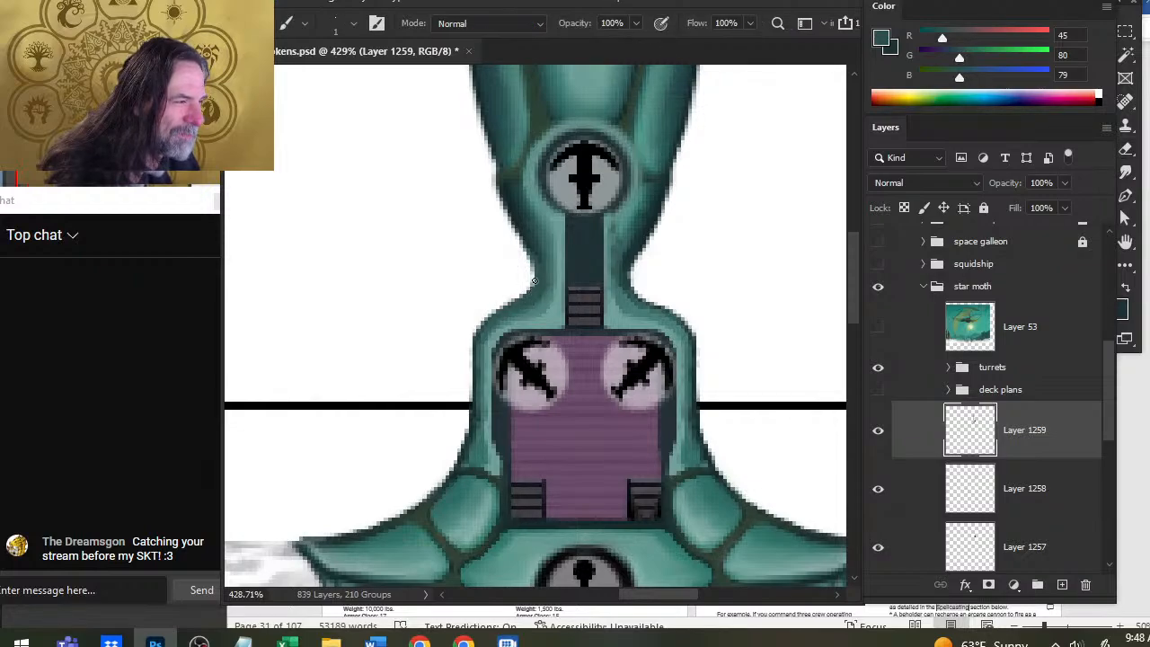
pyautogui.press('e')
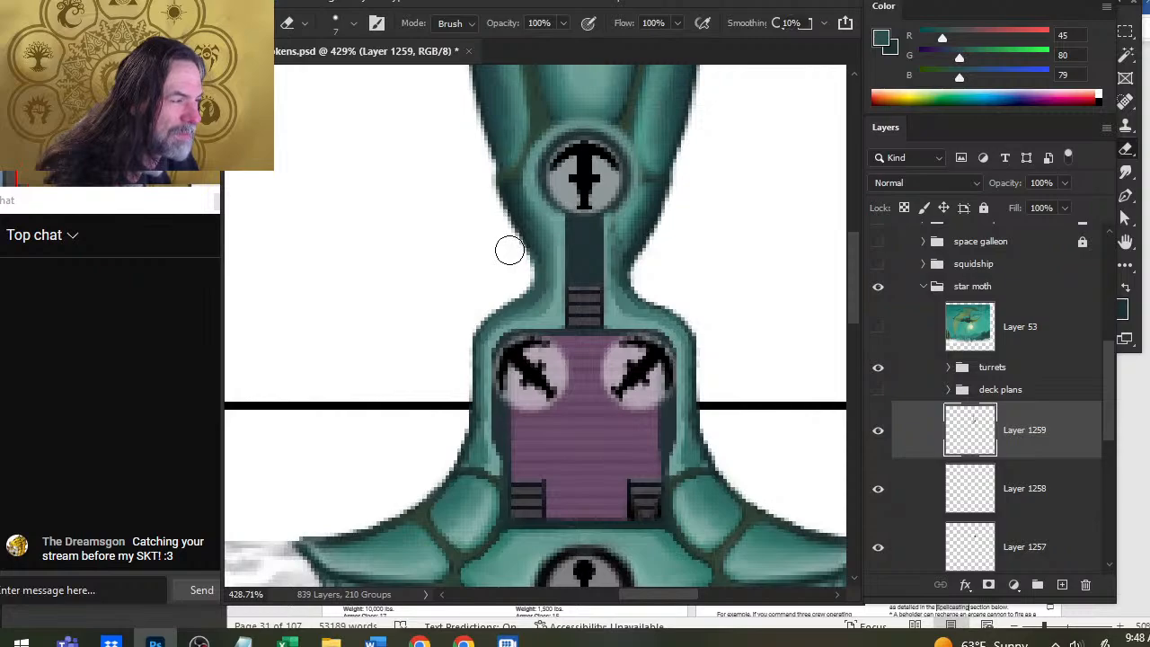
pyautogui.press('b')
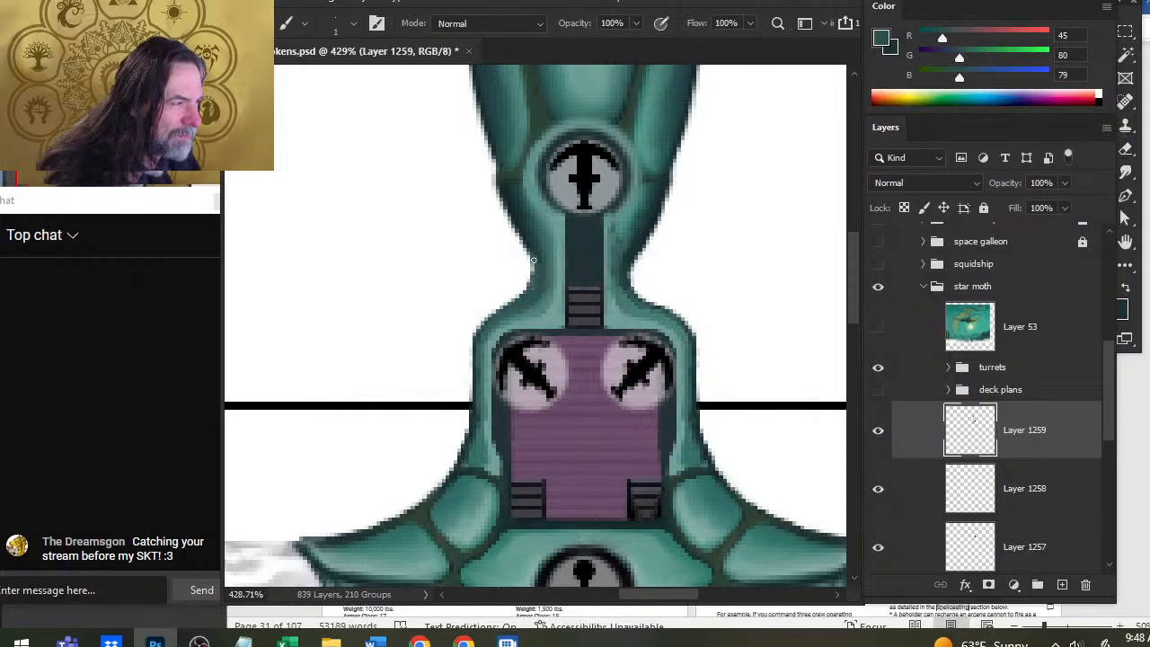
pyautogui.press('e')
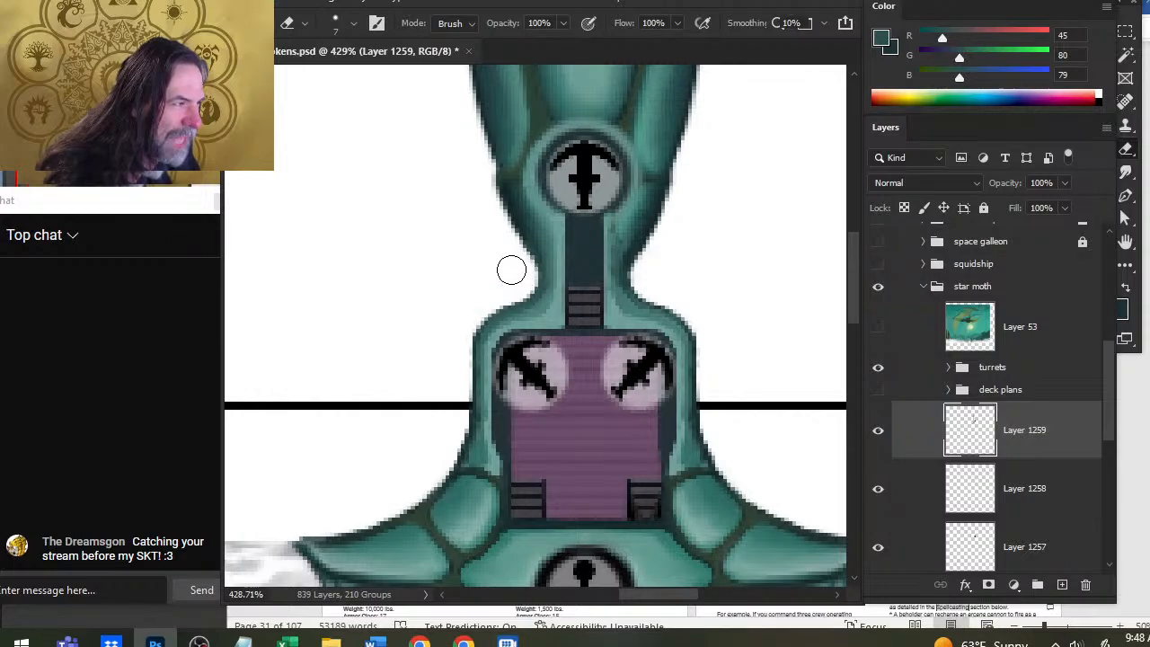
pyautogui.press('b')
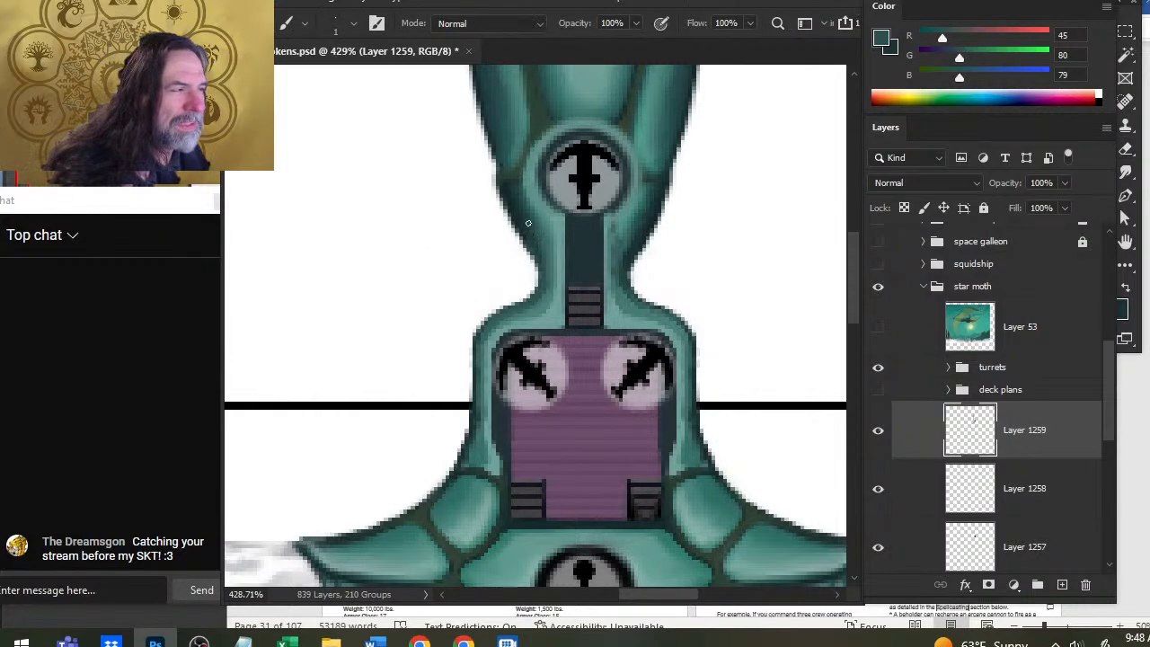
# Step: Darken the neck's left outline down to the shoulder with near-black teal (26, 42, 44) sampled from the hull edge
pyautogui.keyDown('alt'); pyautogui.click(516, 219); pyautogui.keyUp('alt')
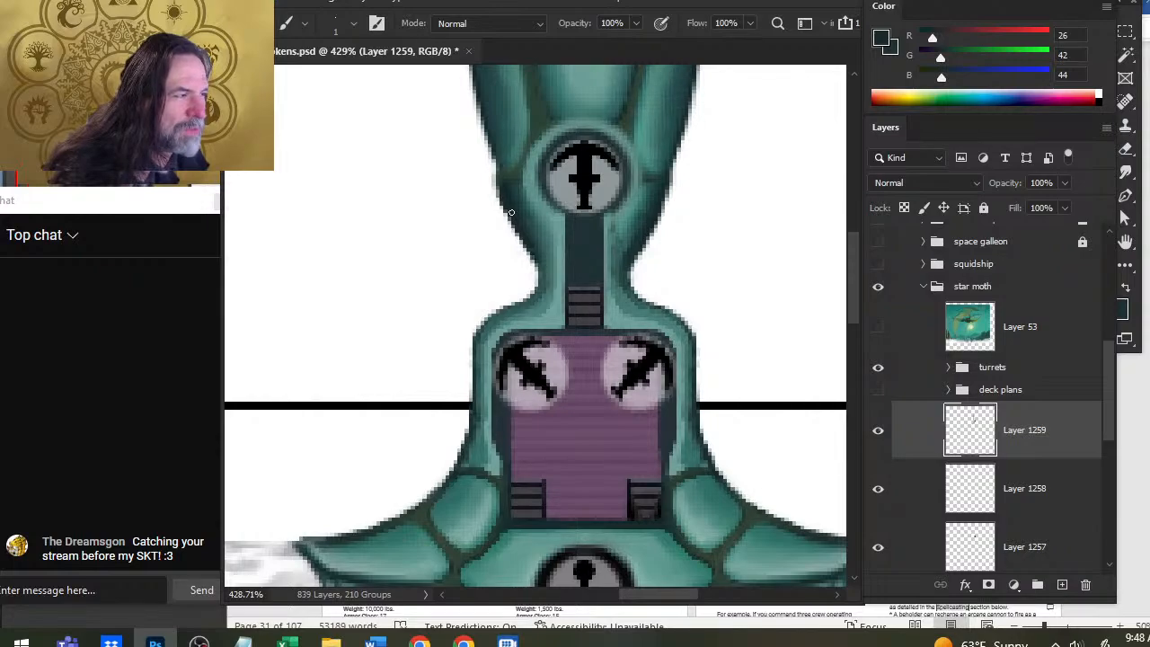
pyautogui.moveTo(531, 255)
pyautogui.mouseDown()
pyautogui.moveTo(541, 278)
pyautogui.moveTo(529, 300)
pyautogui.mouseUp()
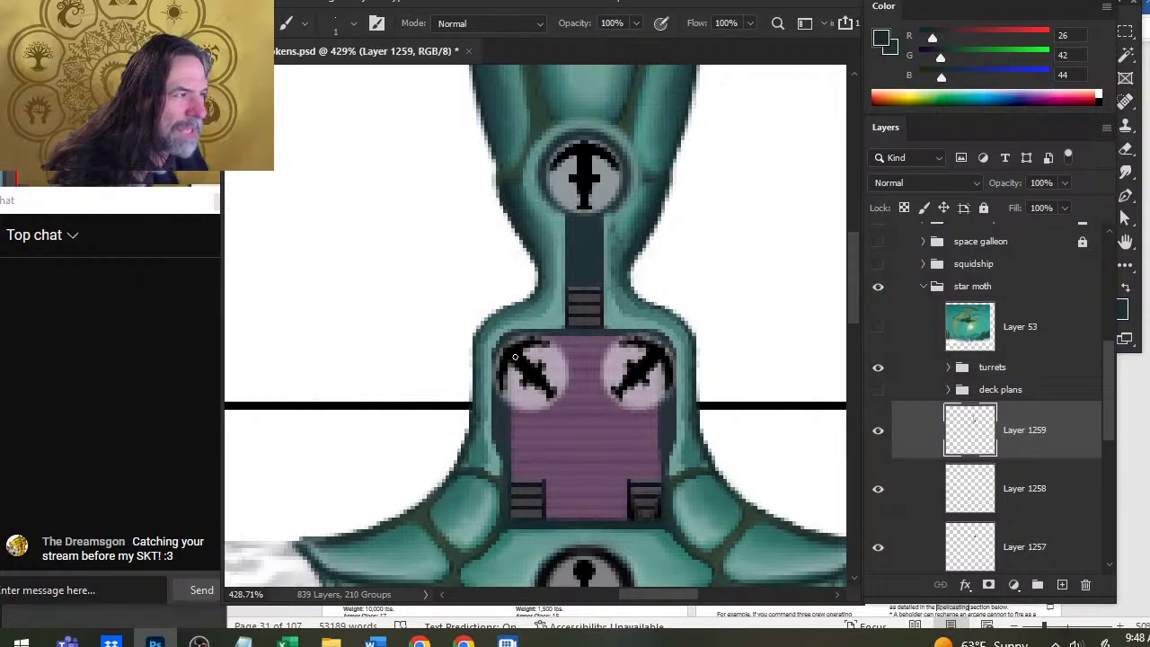
pyautogui.press('z')
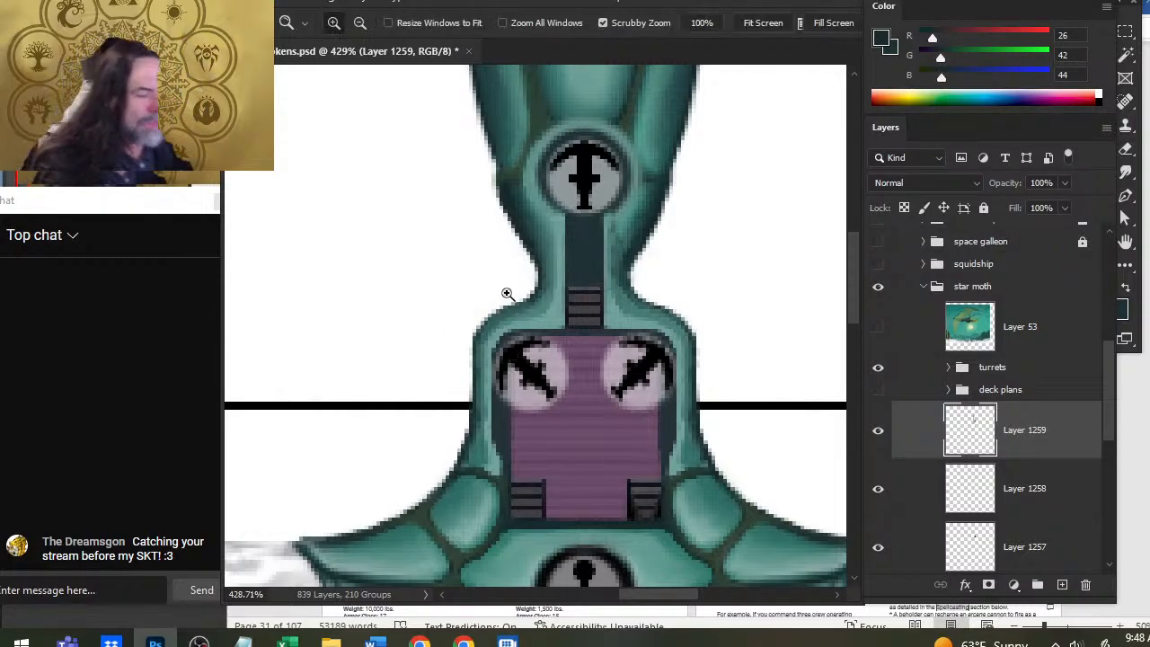
# Step: Paint the left hull segment beside the upper round turret with sampled teals (43, 88, 84) and (34, 67, 69), and smudge the strokes
pyautogui.moveTo(507, 294); pyautogui.dragTo(430, 318)
pyautogui.moveTo(510, 228); pyautogui.dragTo(485, 323)
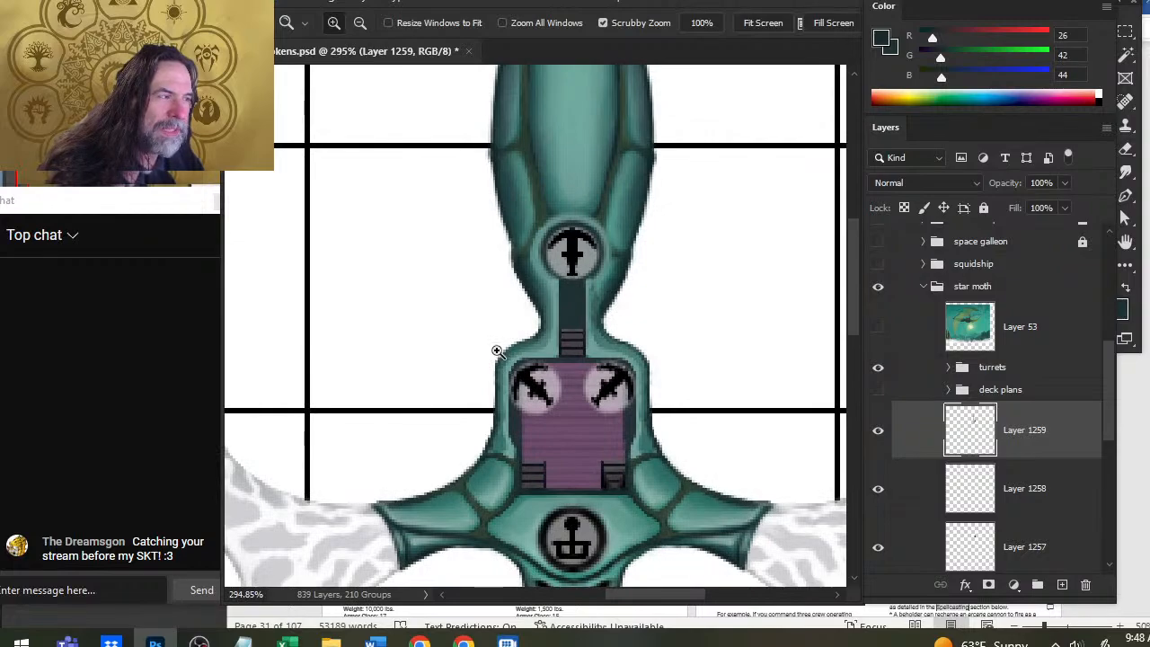
pyautogui.moveTo(531, 237); pyautogui.dragTo(563, 248)
pyautogui.press('b')
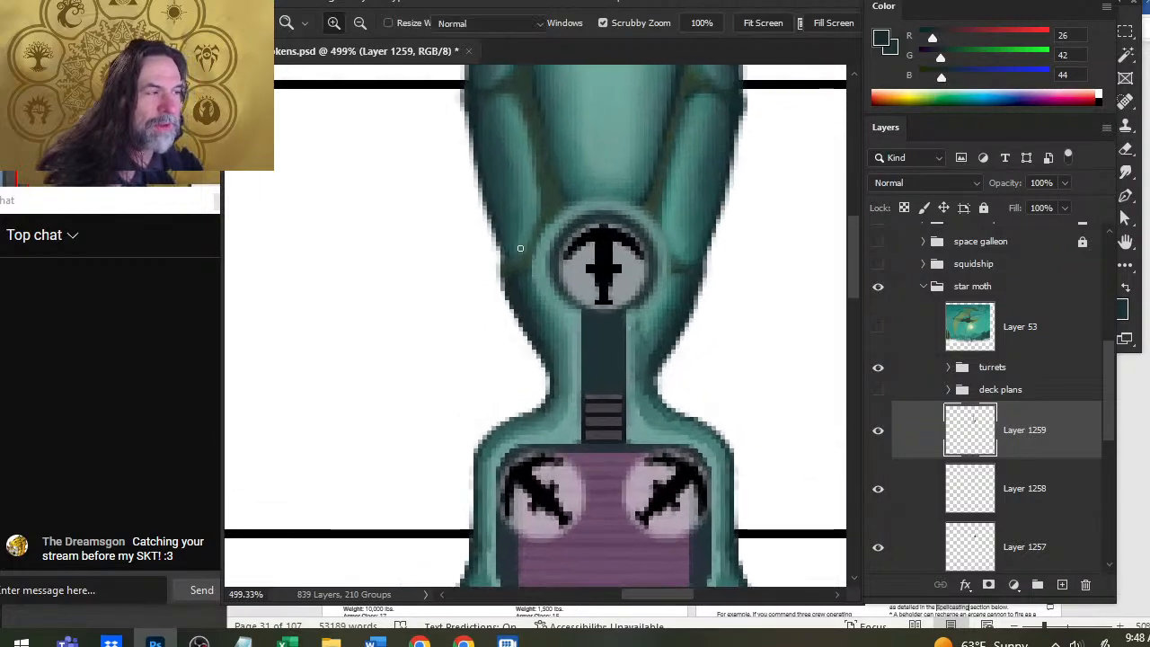
pyautogui.keyDown('alt'); pyautogui.click(520, 248); pyautogui.keyUp('alt')
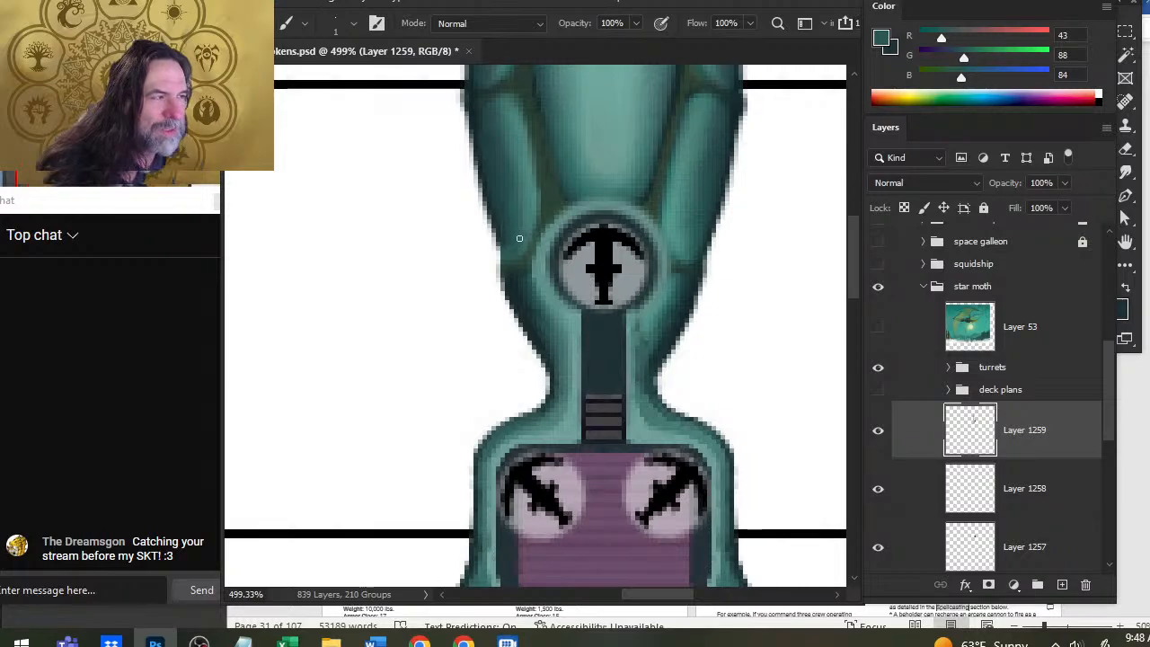
pyautogui.keyDown('alt'); pyautogui.click(507, 232); pyautogui.keyUp('alt')
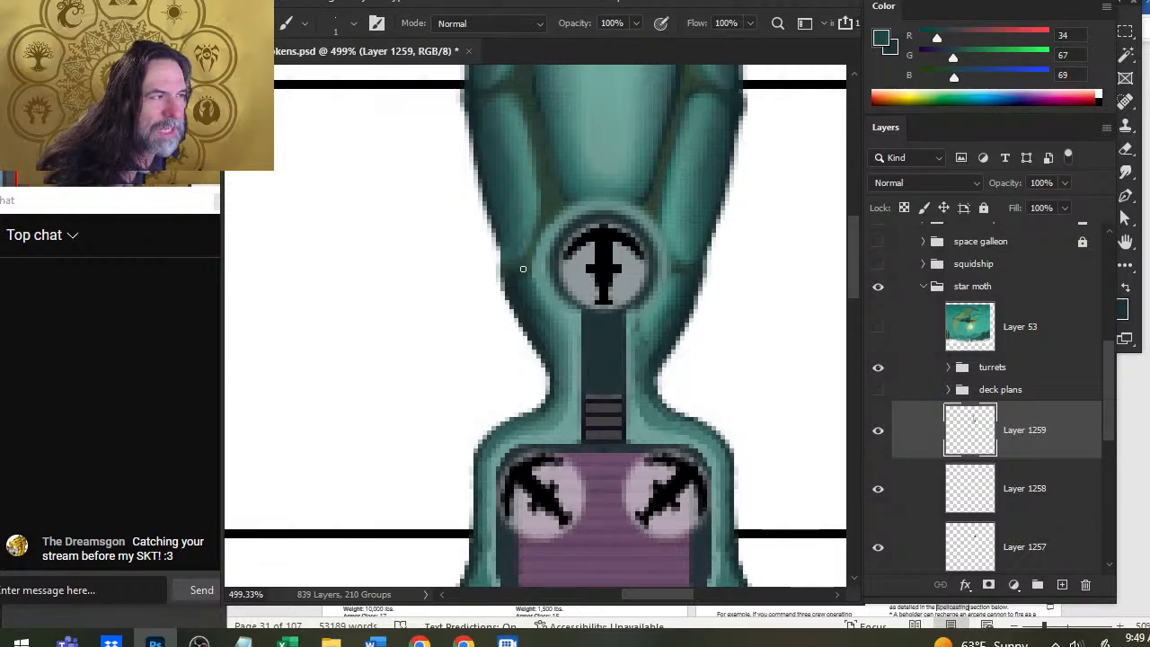
pyautogui.press('r')
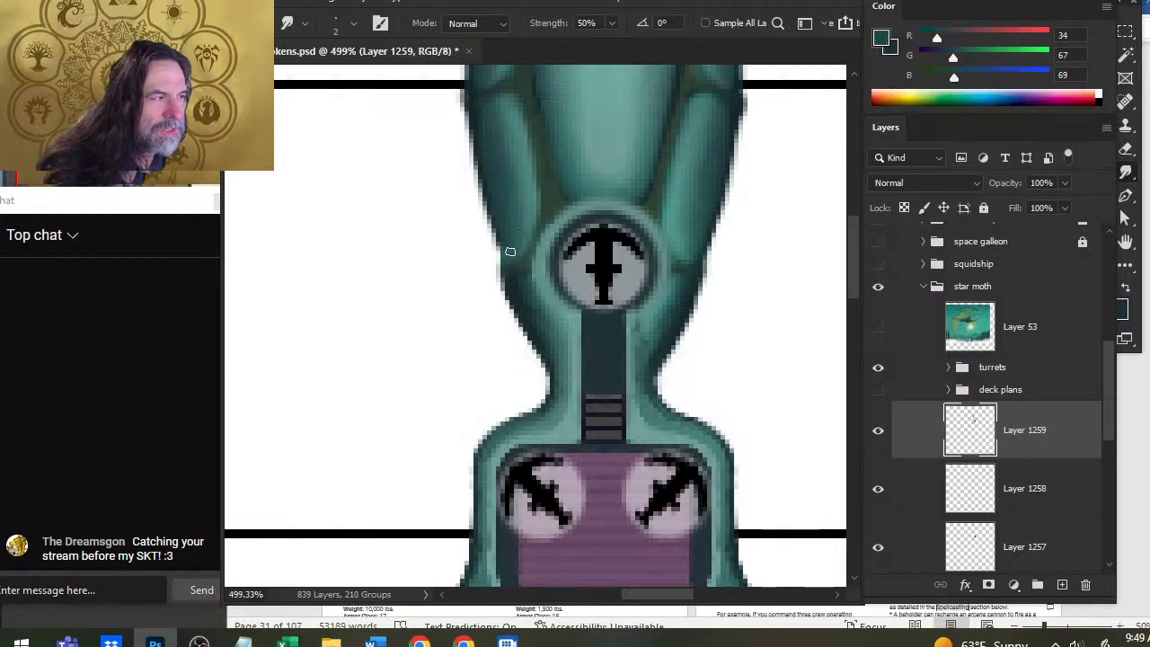
# Step: Refine the same hull segment's shading with sampled lighter teal (68, 123, 117) and dark edge teal (30, 59, 60), smudging after each color
pyautogui.press('b')
pyautogui.keyDown('alt'); pyautogui.click(530, 211); pyautogui.keyUp('alt')
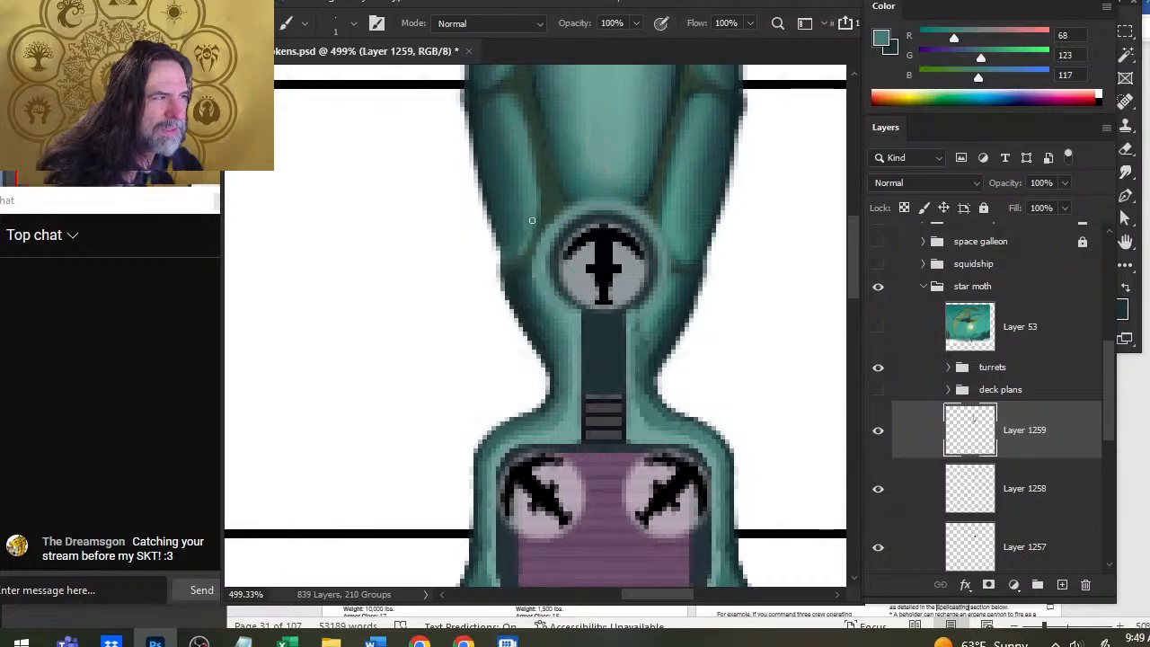
pyautogui.press('r')
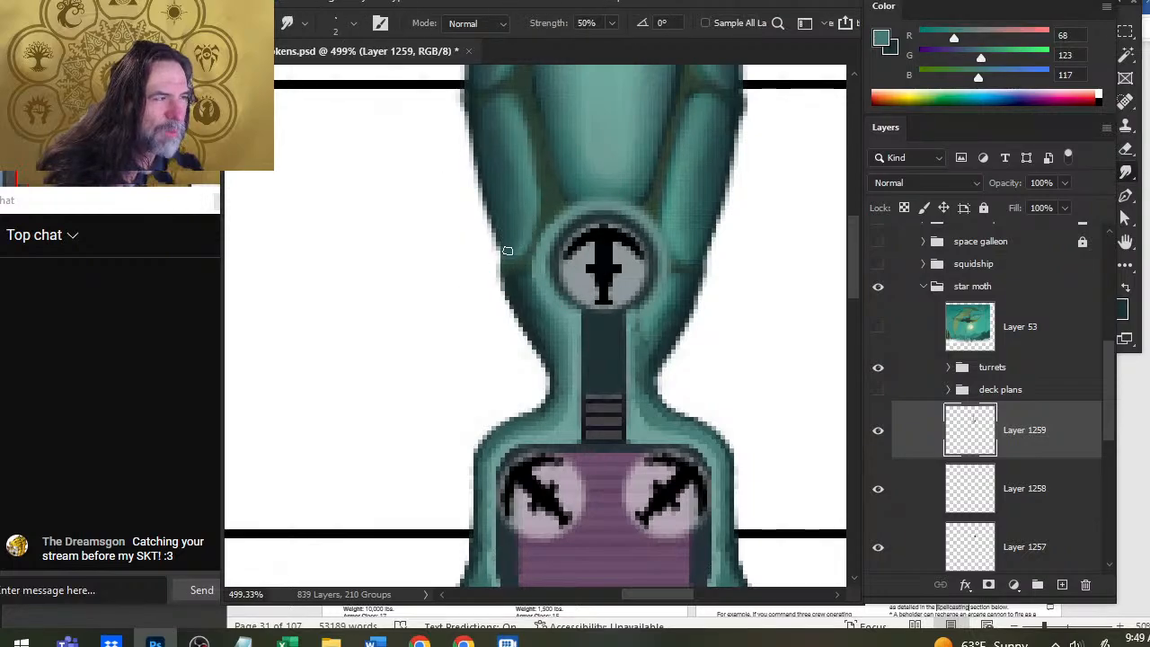
pyautogui.press('b')
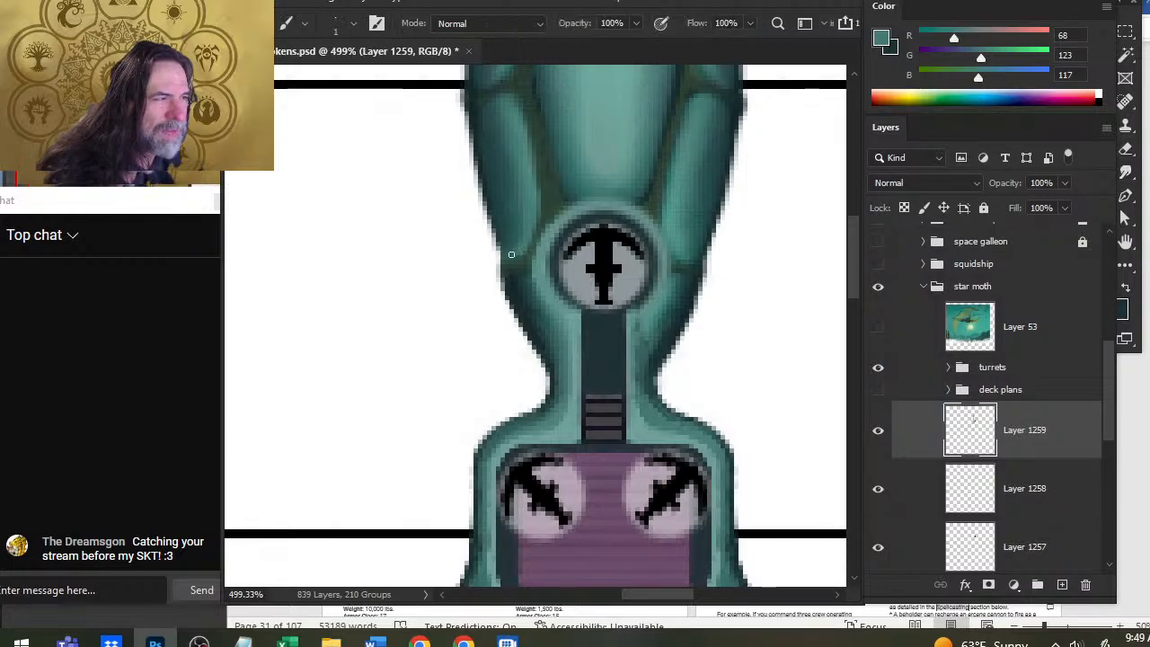
pyautogui.keyDown('alt'); pyautogui.click(497, 228); pyautogui.keyUp('alt')
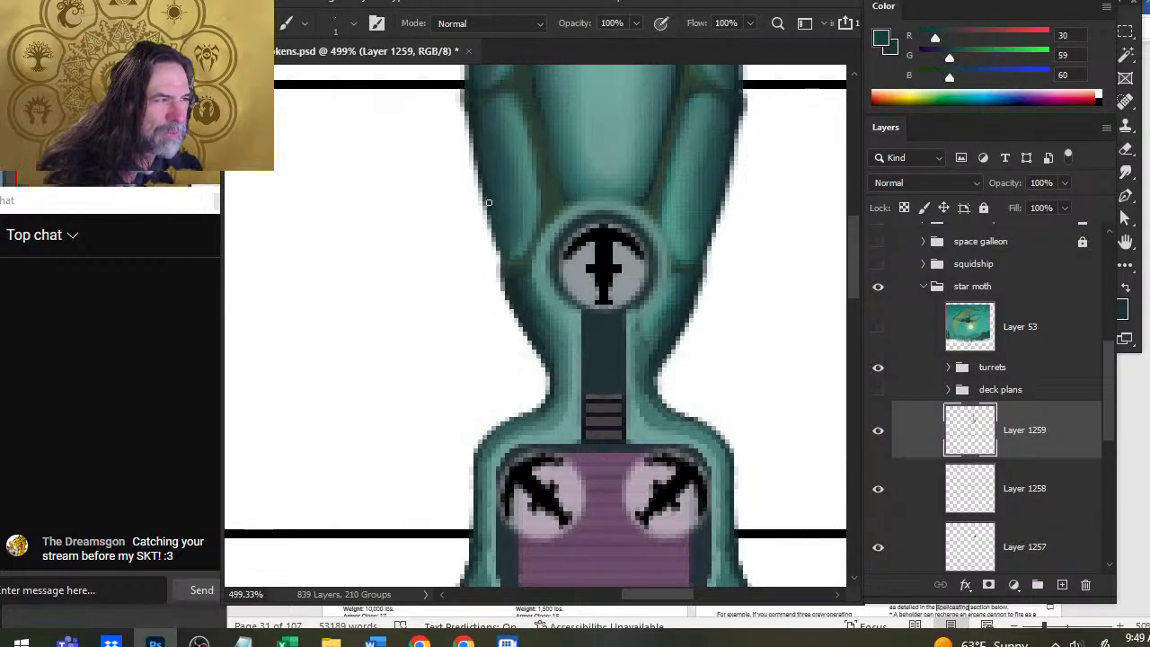
pyautogui.press('r')
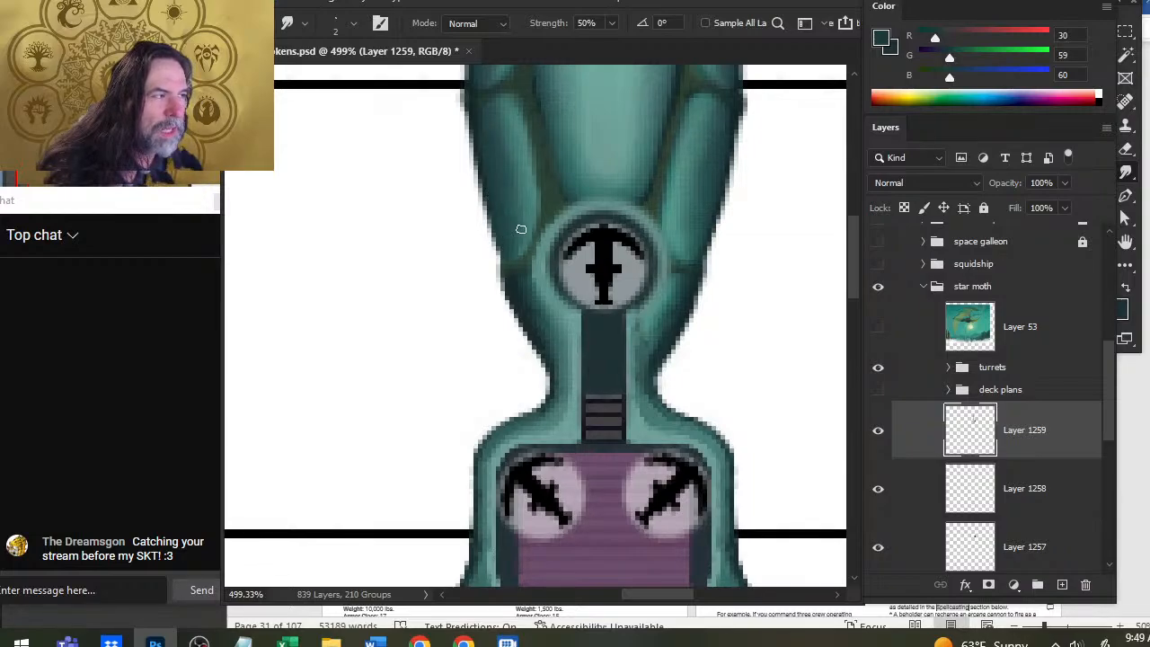
# Step: Paint the neck left of the dark corridor with sampled light teal (93, 142, 135) and smudge it into the shading
pyautogui.press('z')
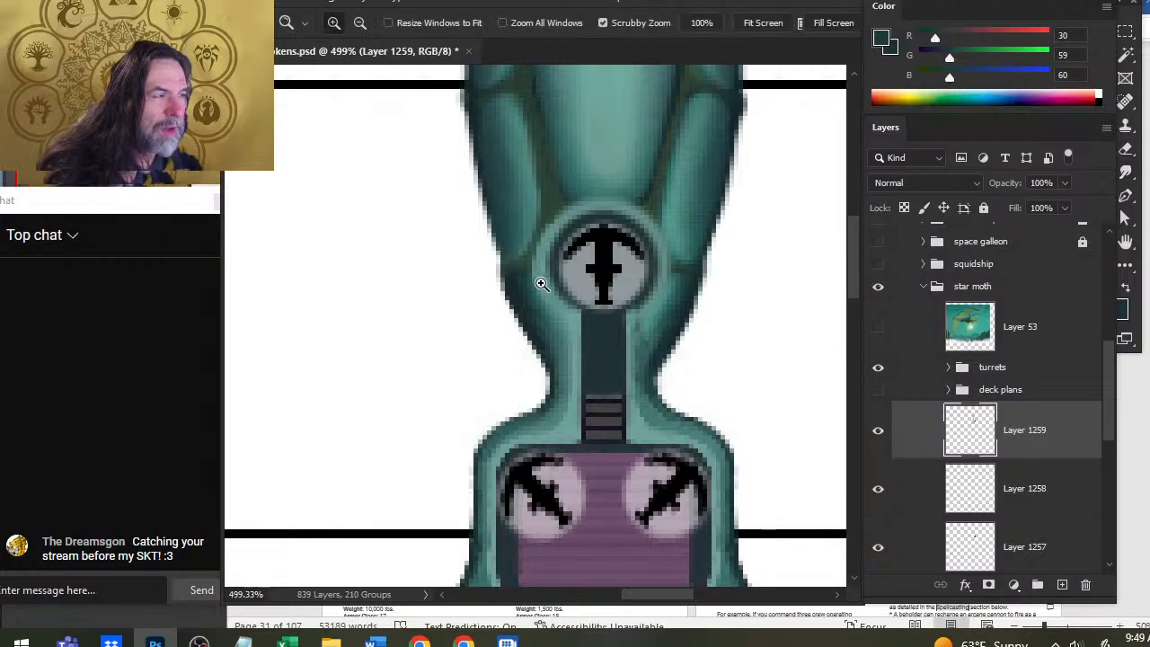
pyautogui.moveTo(539, 278); pyautogui.dragTo(476, 329)
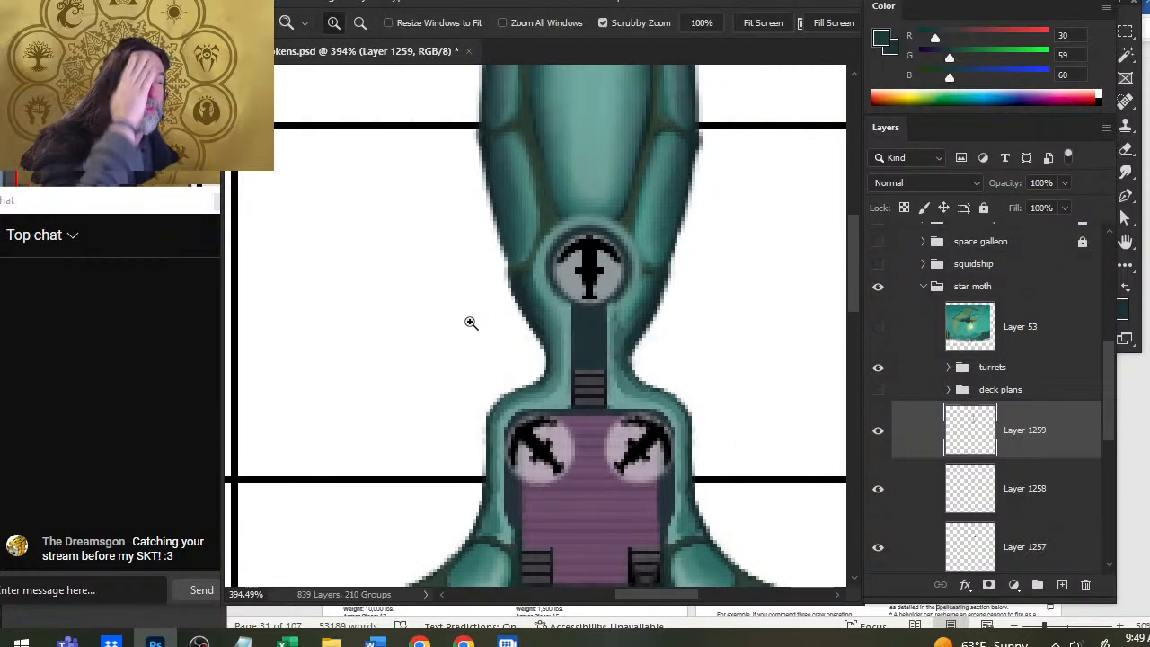
pyautogui.press('b')
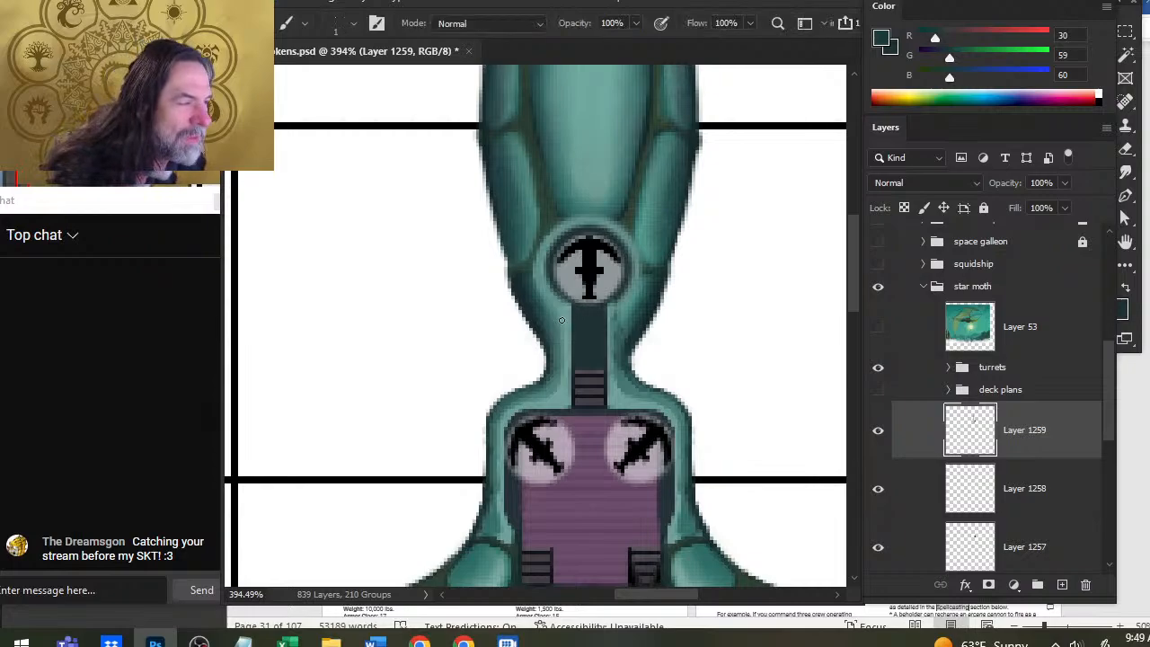
pyautogui.keyDown('alt'); pyautogui.click(555, 353); pyautogui.keyUp('alt')
pyautogui.press('r')
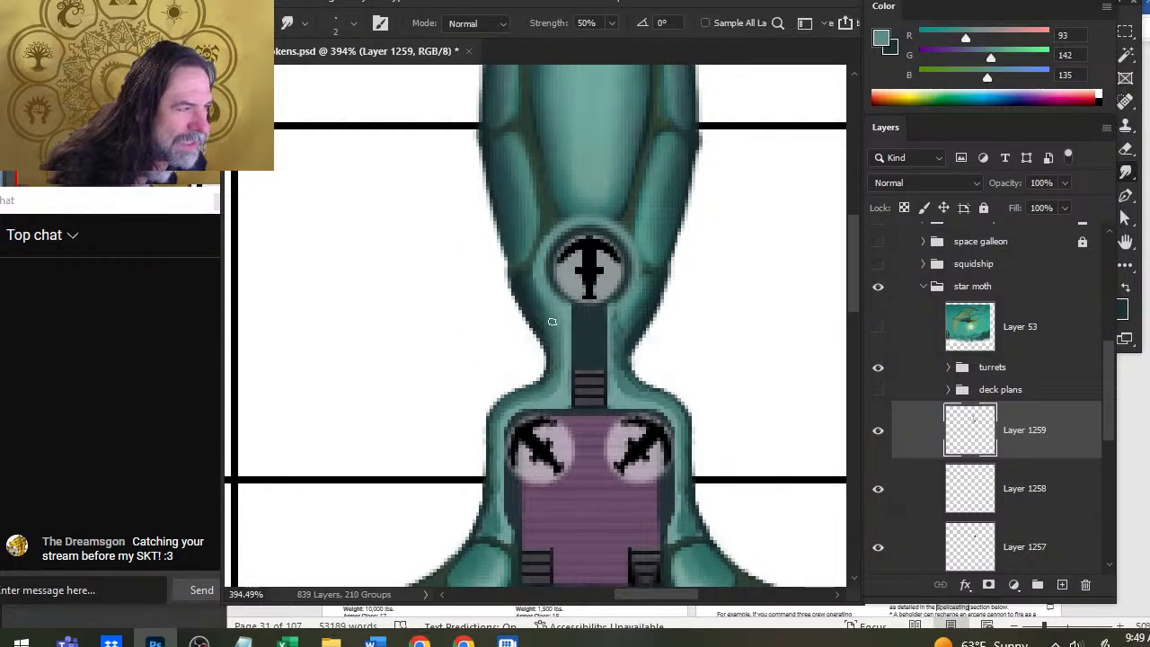
pyautogui.press('b')
pyautogui.keyDown('alt'); pyautogui.click(535, 341); pyautogui.keyUp('alt')
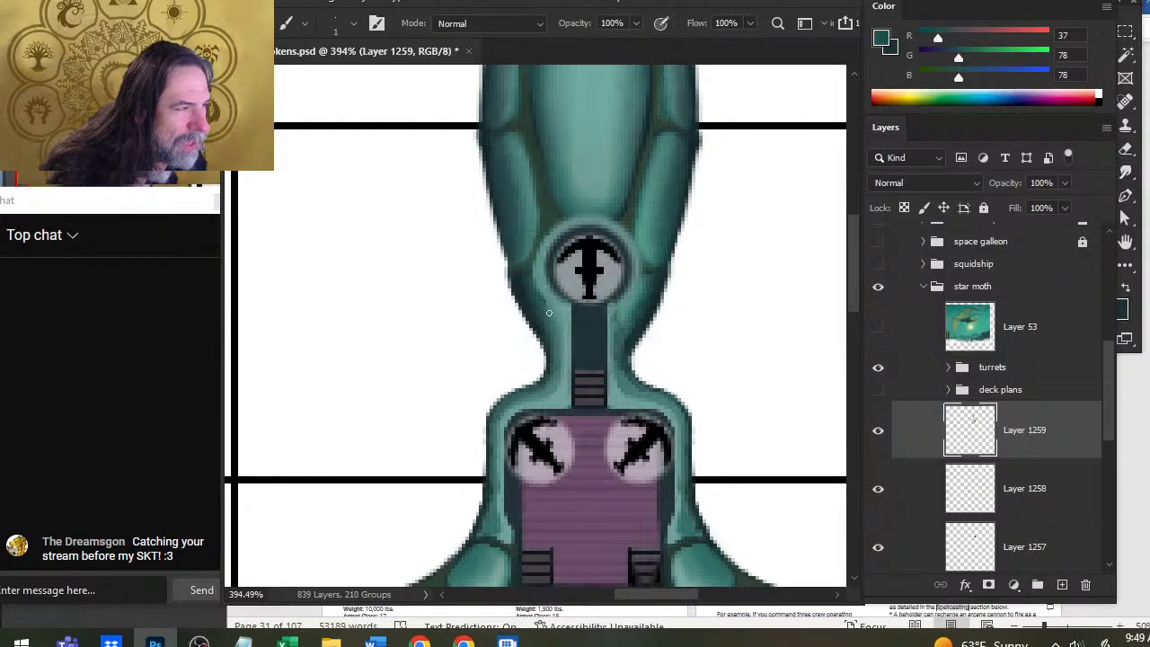
pyautogui.hotkey('ctrl', 'z')
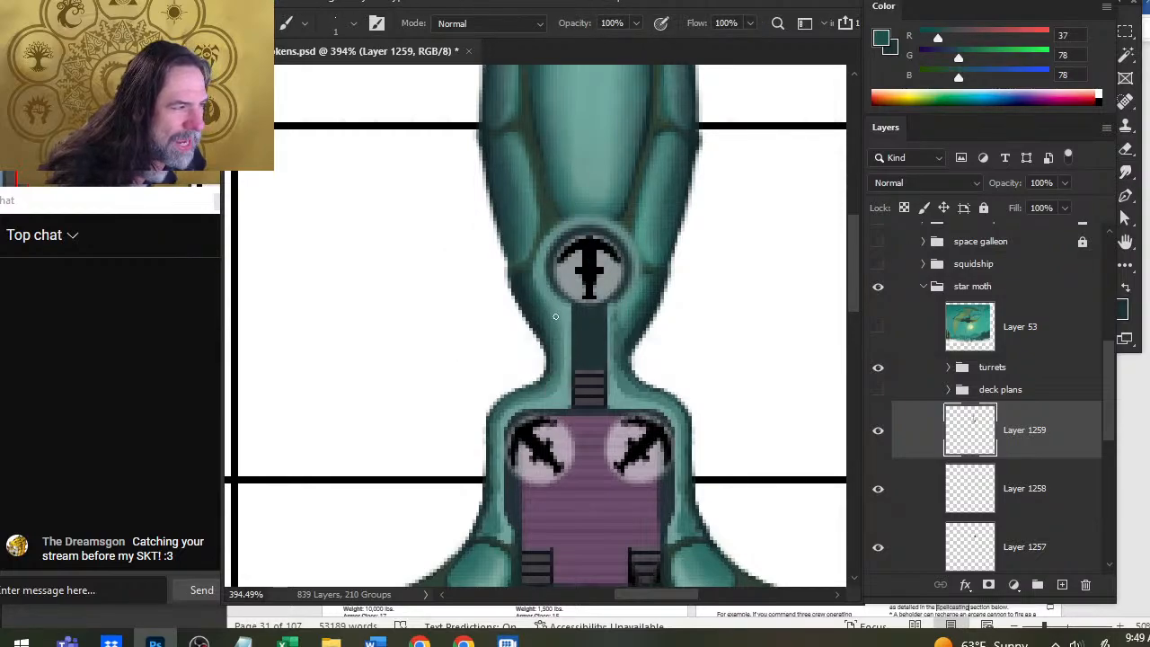
# Step: Blend the neck's shading just below and left of the round turret with sampled mid teals (79, 130, 127) and (78, 126, 125), then smudge
pyautogui.keyDown('alt'); pyautogui.click(544, 302); pyautogui.keyUp('alt')
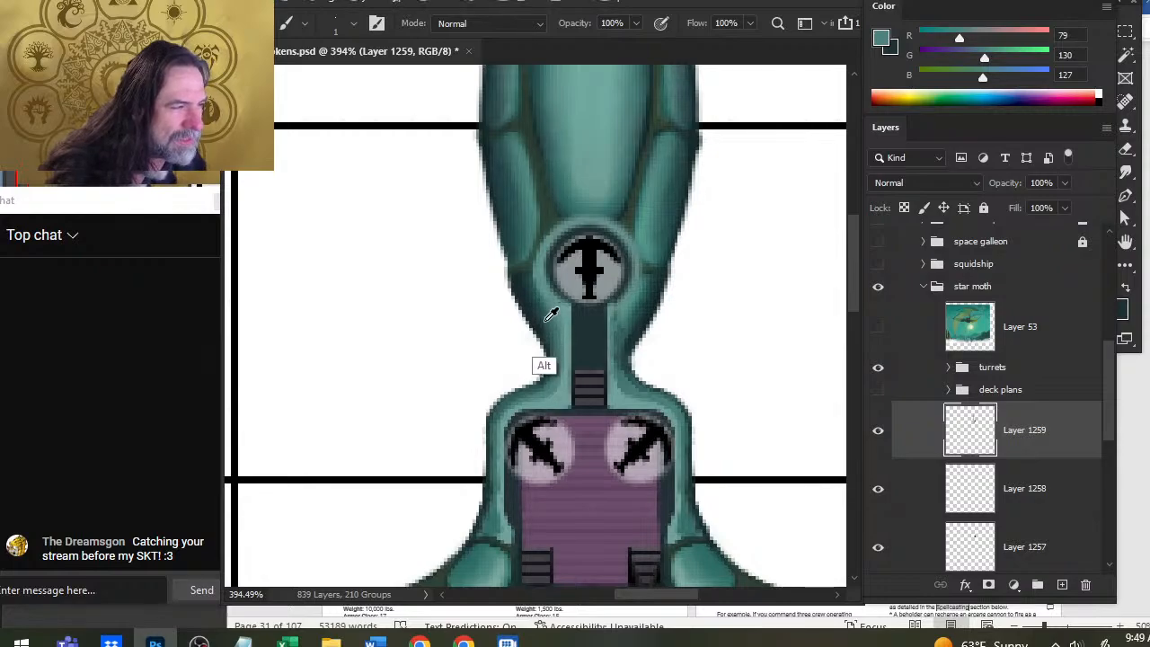
pyautogui.keyDown('alt'); pyautogui.click(546, 318); pyautogui.keyUp('alt')
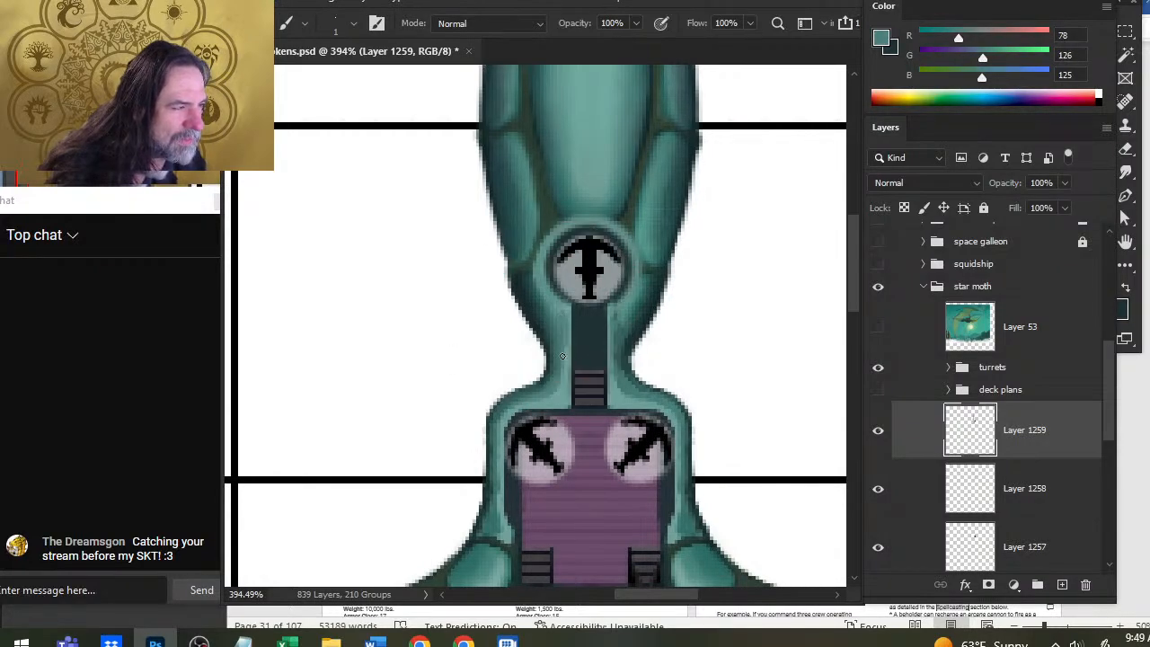
pyautogui.press('r')
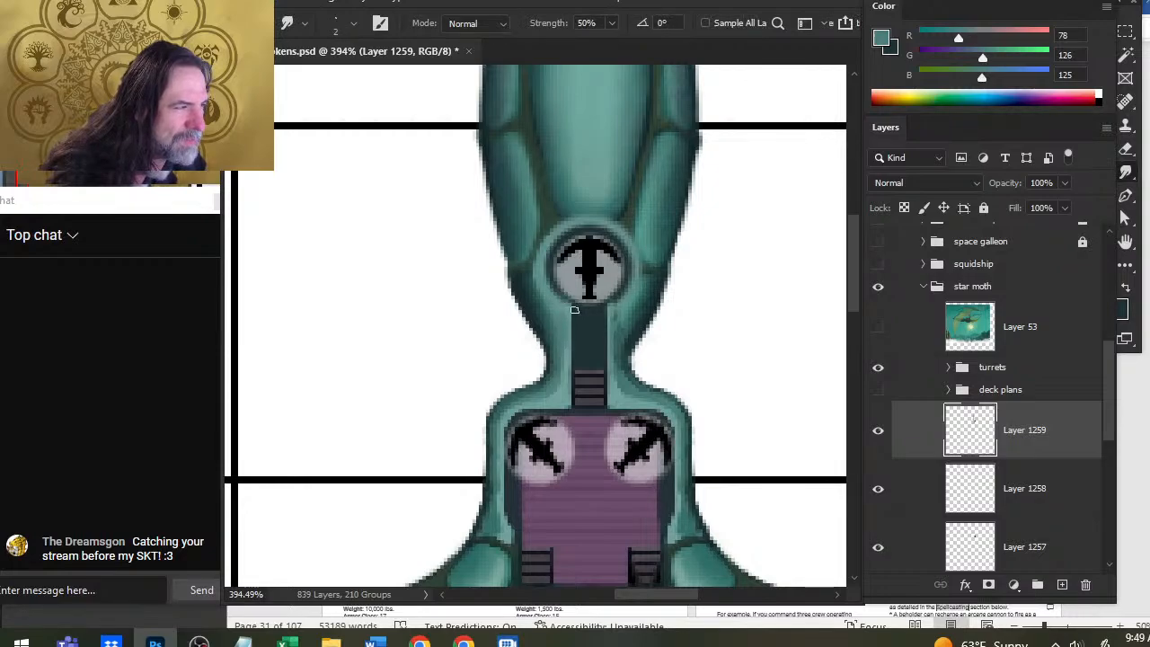
# Step: Hide the turrets group and clean up the left edges of the round recess and corridor with sampled dark slate (32, 49, 53) and light teal (111, 159, 152)
pyautogui.press('b')
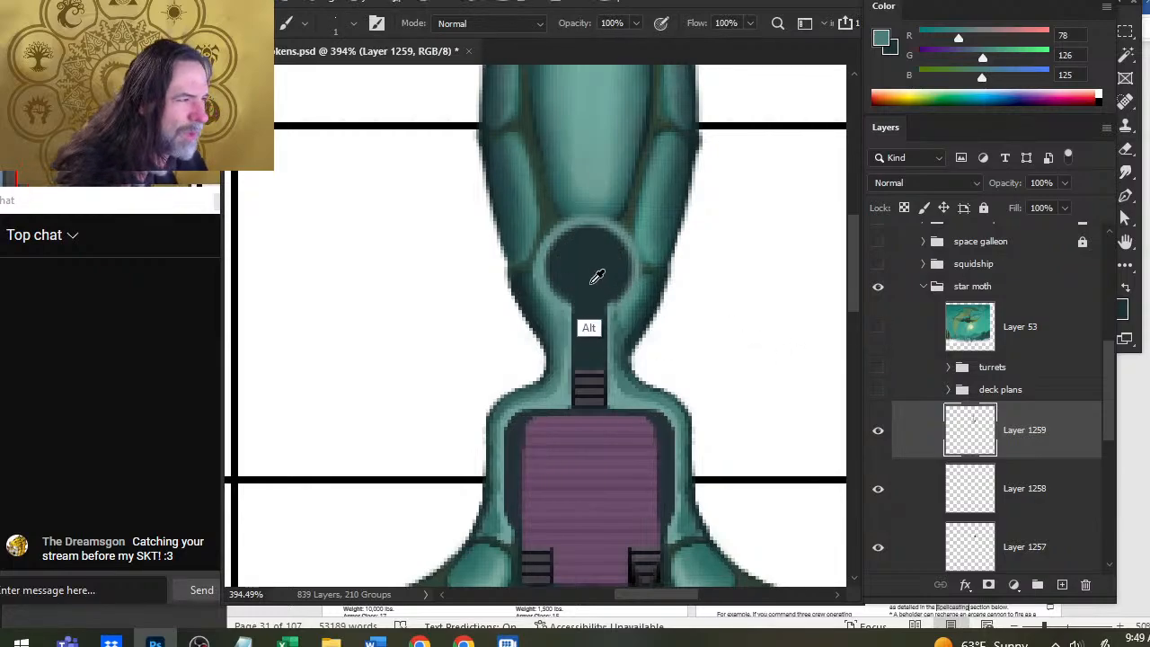
pyautogui.keyDown('alt'); pyautogui.click(588, 282); pyautogui.keyUp('alt')
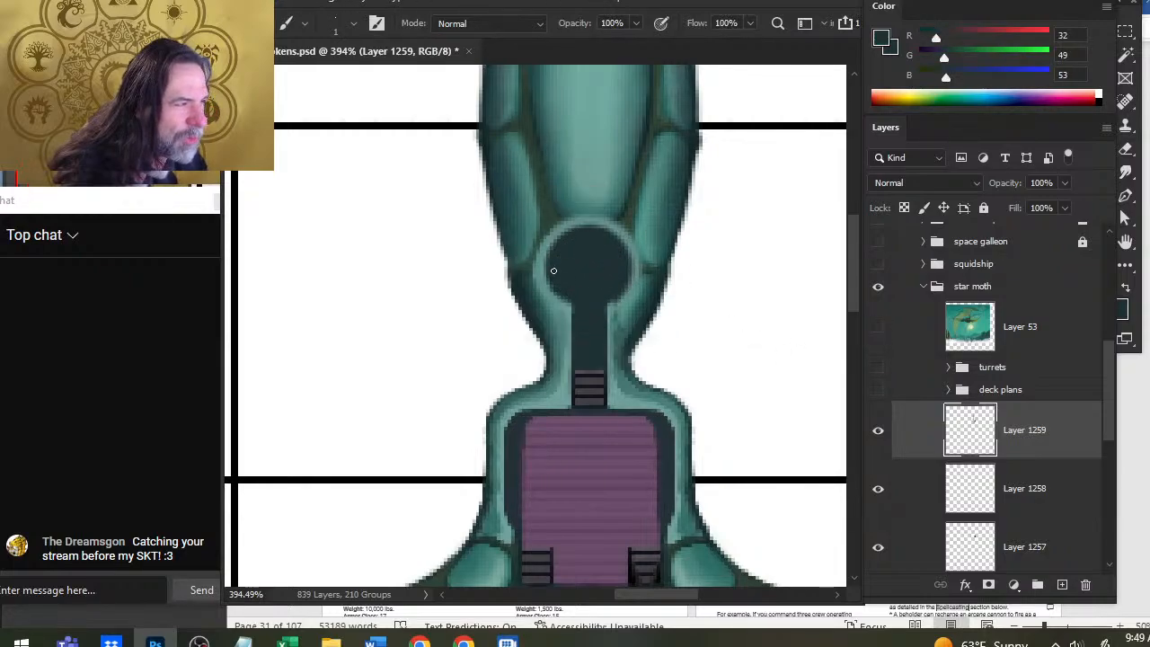
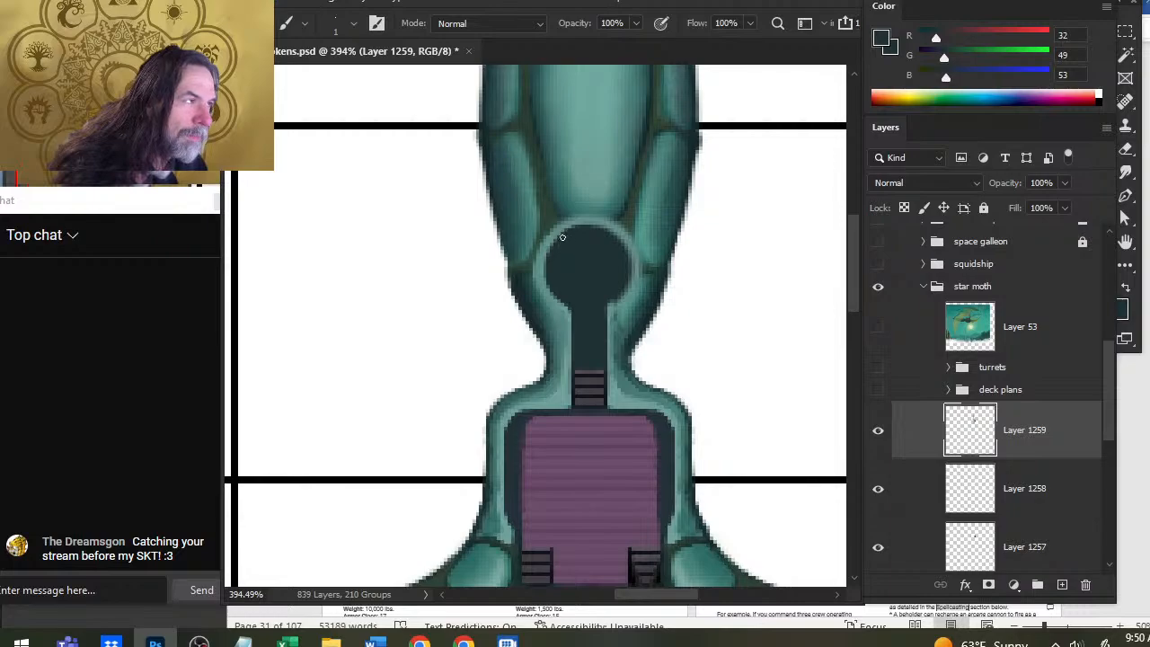
pyautogui.keyDown('alt'); pyautogui.click(564, 370); pyautogui.keyUp('alt')
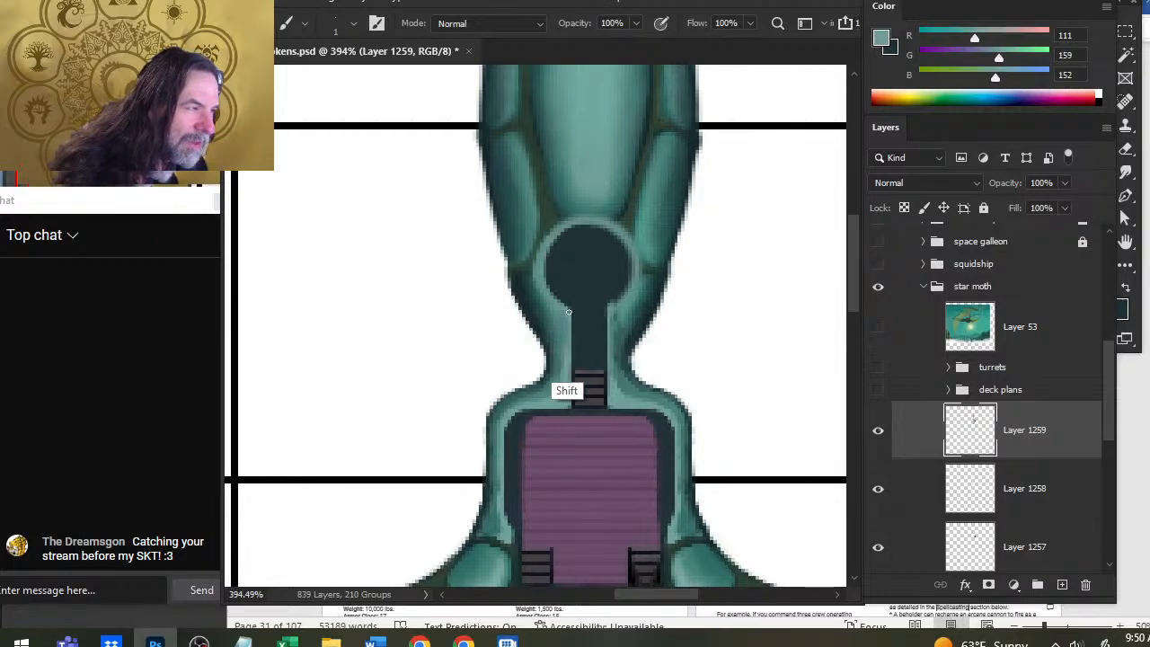
pyautogui.keyDown('shift'); pyautogui.click(570, 402); pyautogui.keyUp('shift')
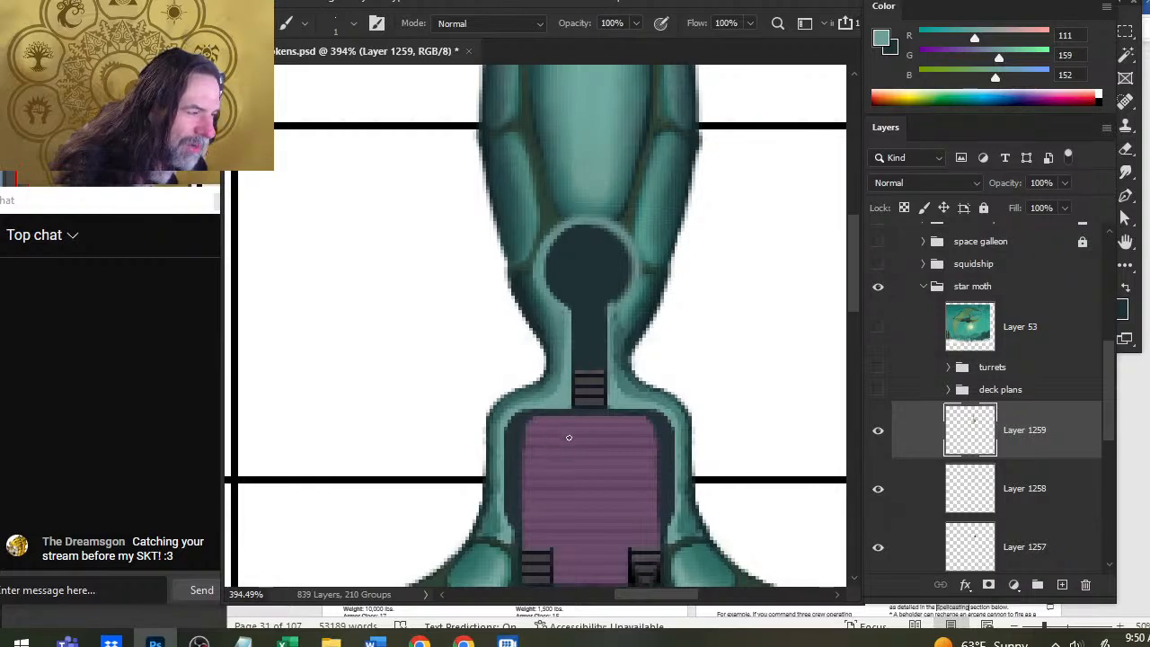
# Step: Shade the hull between the stairs and left shoulder with sampled teals (68, 116, 112) and (112, 160, 153), smudging the transitions
pyautogui.keyDown('alt'); pyautogui.click(559, 383); pyautogui.keyUp('alt')
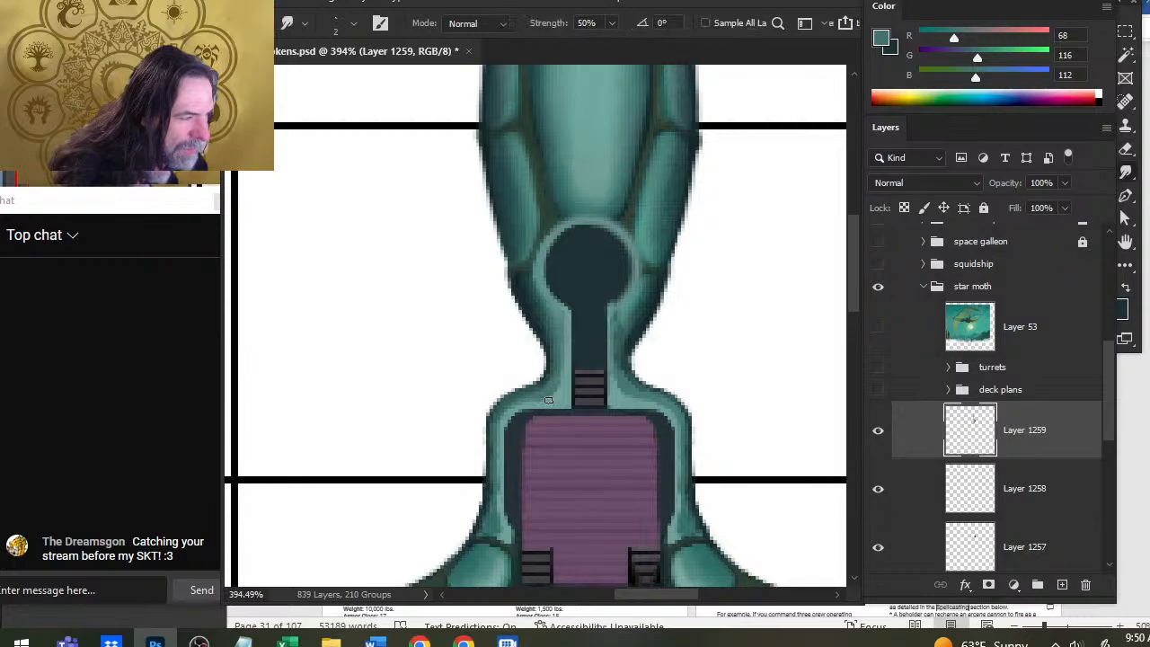
pyautogui.press('r')
pyautogui.press('b')
pyautogui.keyDown('alt'); pyautogui.click(533, 401); pyautogui.keyUp('alt')
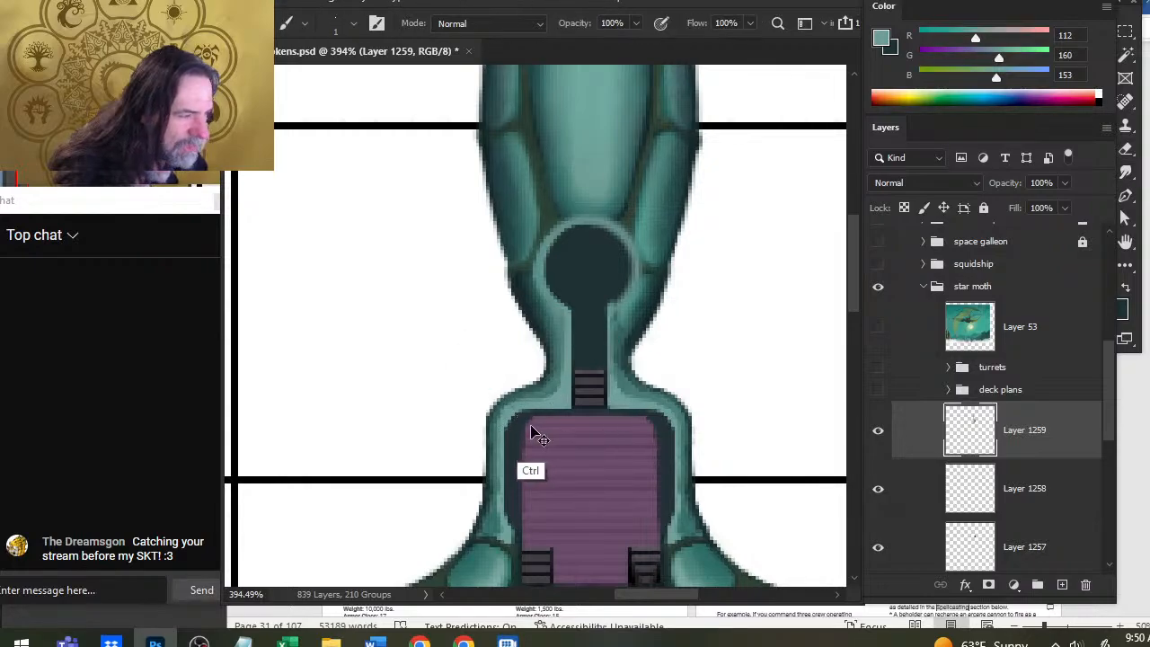
pyautogui.press('r')
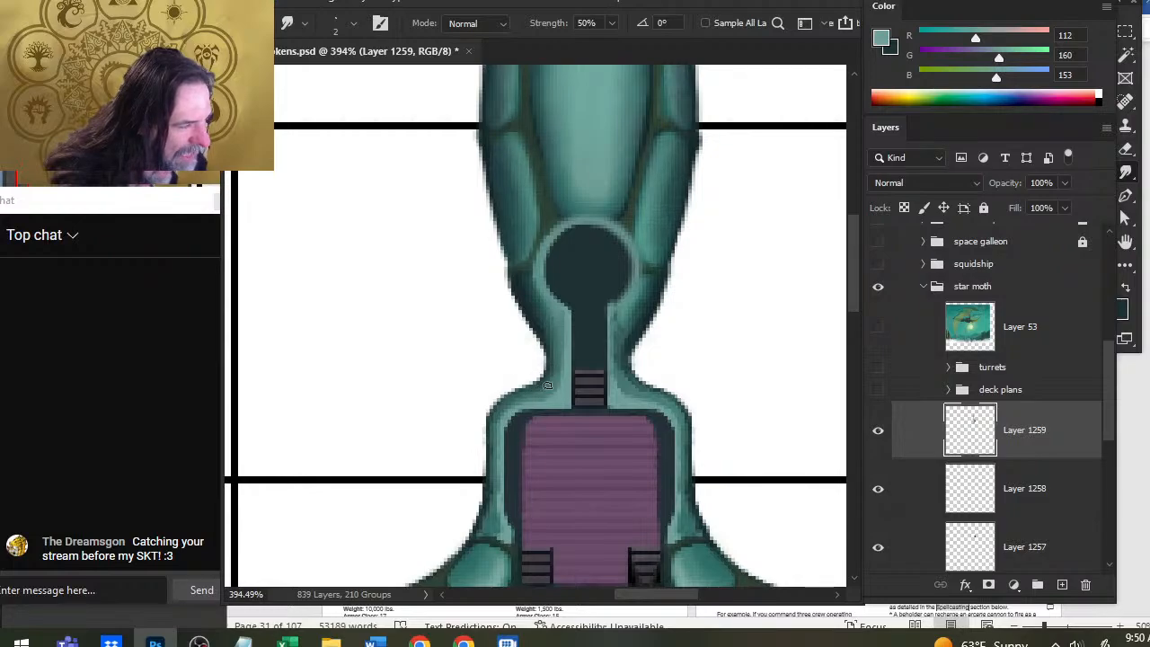
# Step: Blend the curve from the neck into the left shoulder using sampled teals (46, 79, 78), (69, 116, 111) and (55, 97, 92) and the Smudge tool
pyautogui.press('b')
pyautogui.press('alt')
pyautogui.keyDown('alt'); pyautogui.click(543, 384); pyautogui.keyUp('alt')
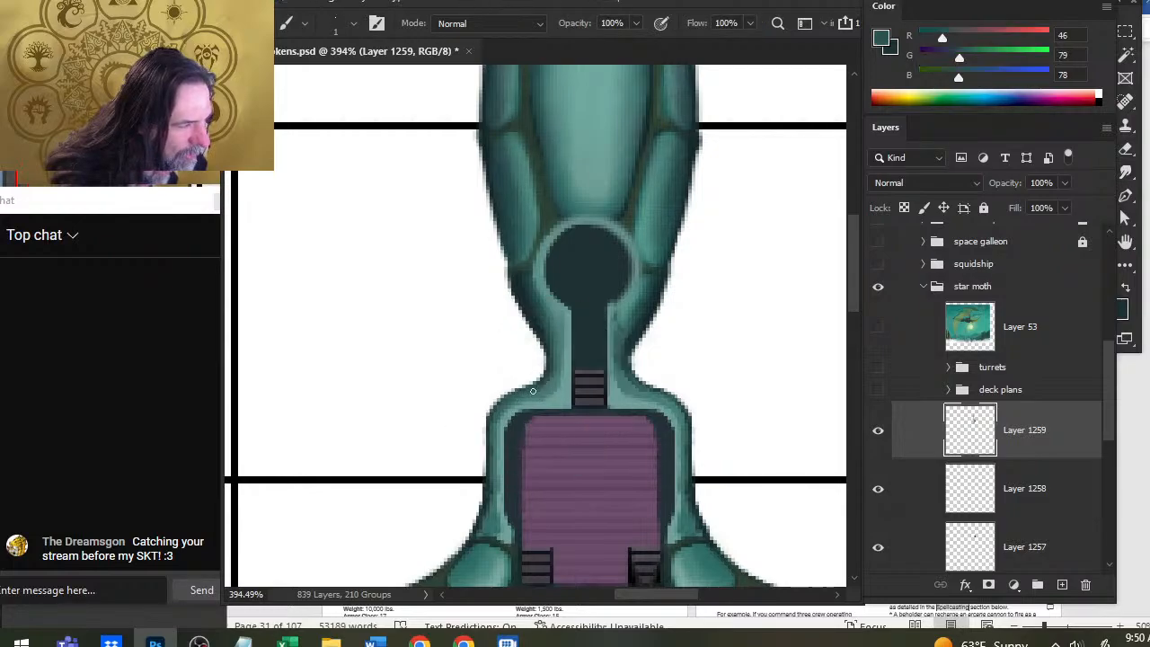
pyautogui.keyDown('alt'); pyautogui.click(549, 383); pyautogui.keyUp('alt')
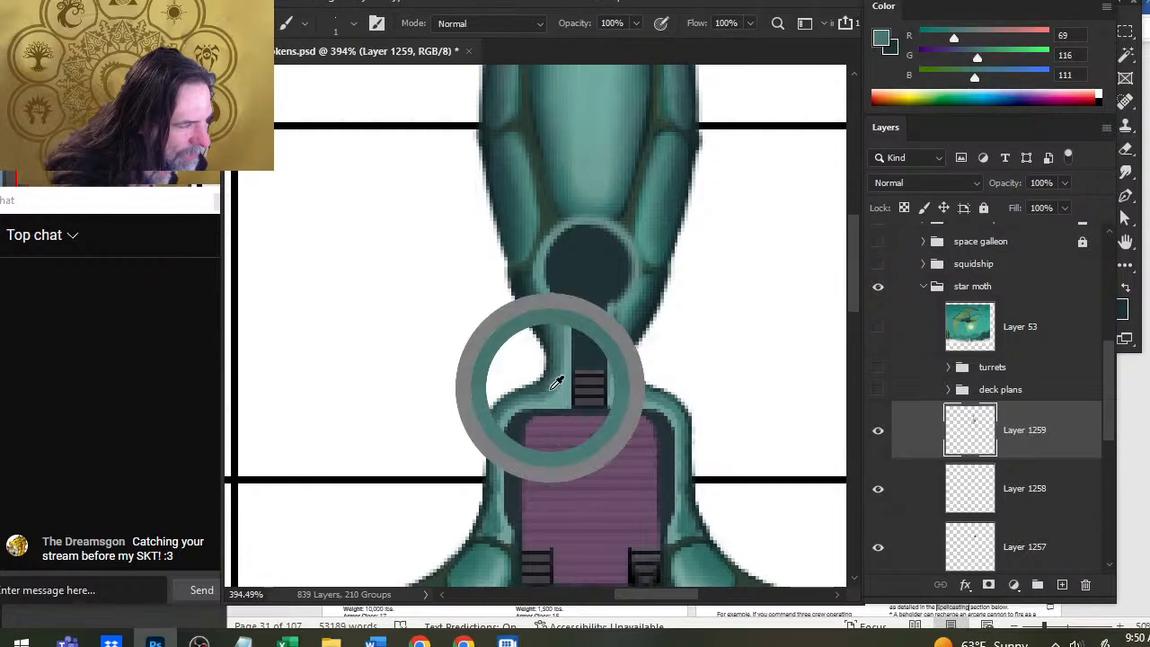
pyautogui.press('r')
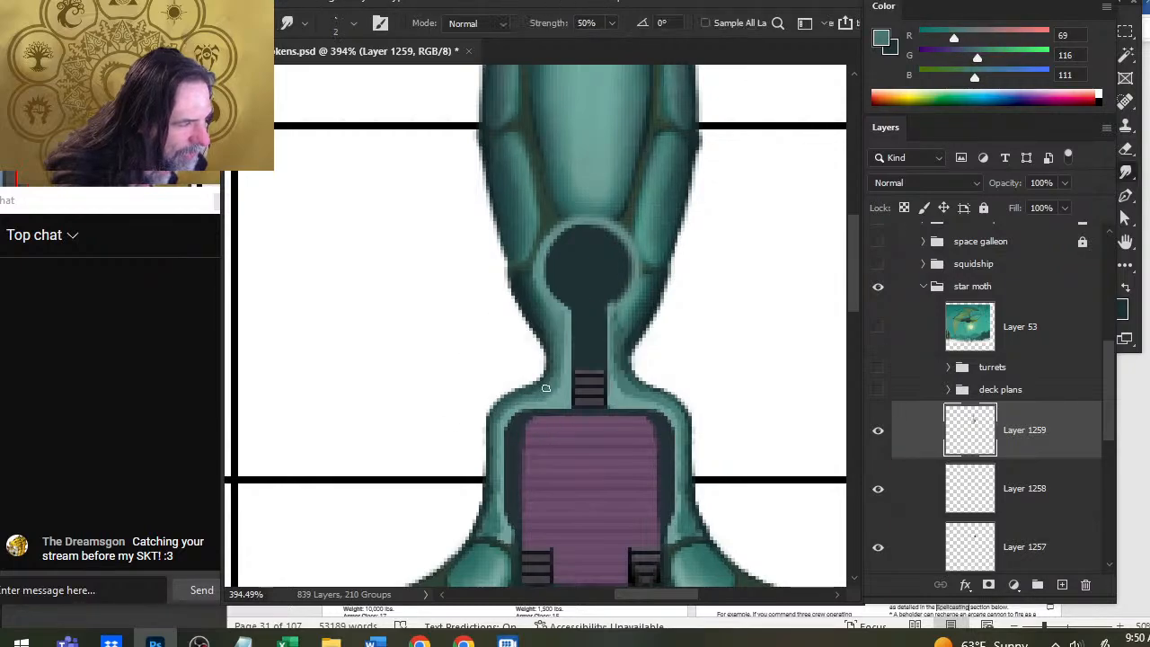
pyautogui.keyDown('alt'); pyautogui.click(492, 431); pyautogui.keyUp('alt')
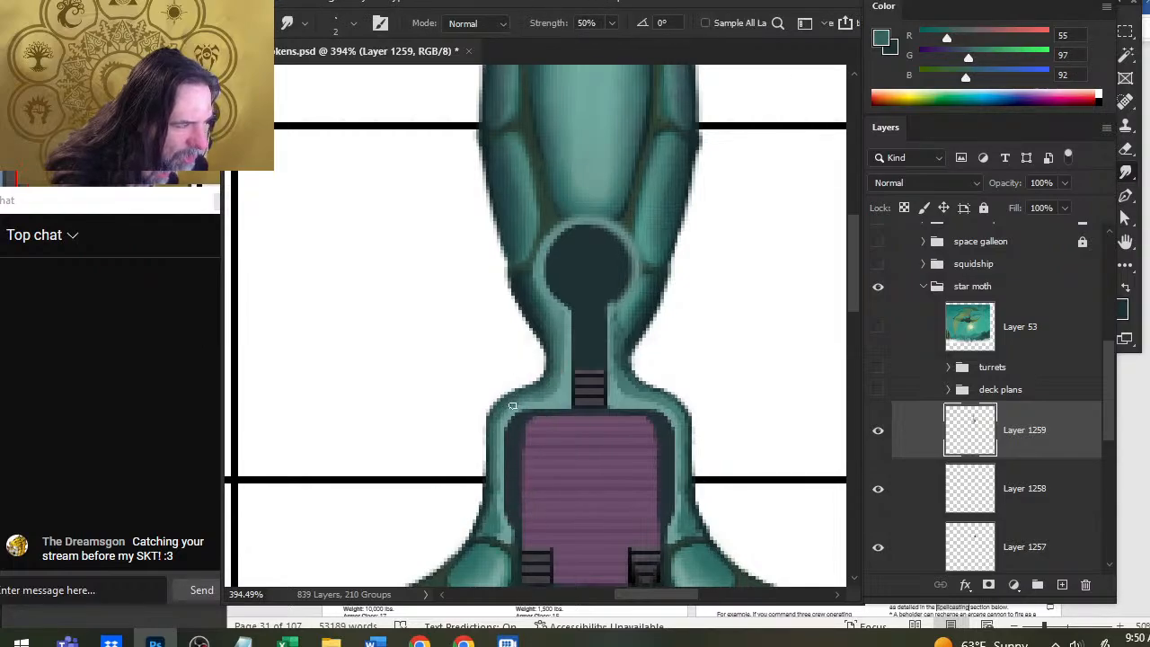
# Step: Refine the purple deck's upper-left border with sampled dark slate (37, 49, 56) and the adjoining hull rim with light teal (111, 159, 152), smudging between
pyautogui.press('b')
pyautogui.keyDown('alt'); pyautogui.click(521, 414); pyautogui.keyUp('alt')
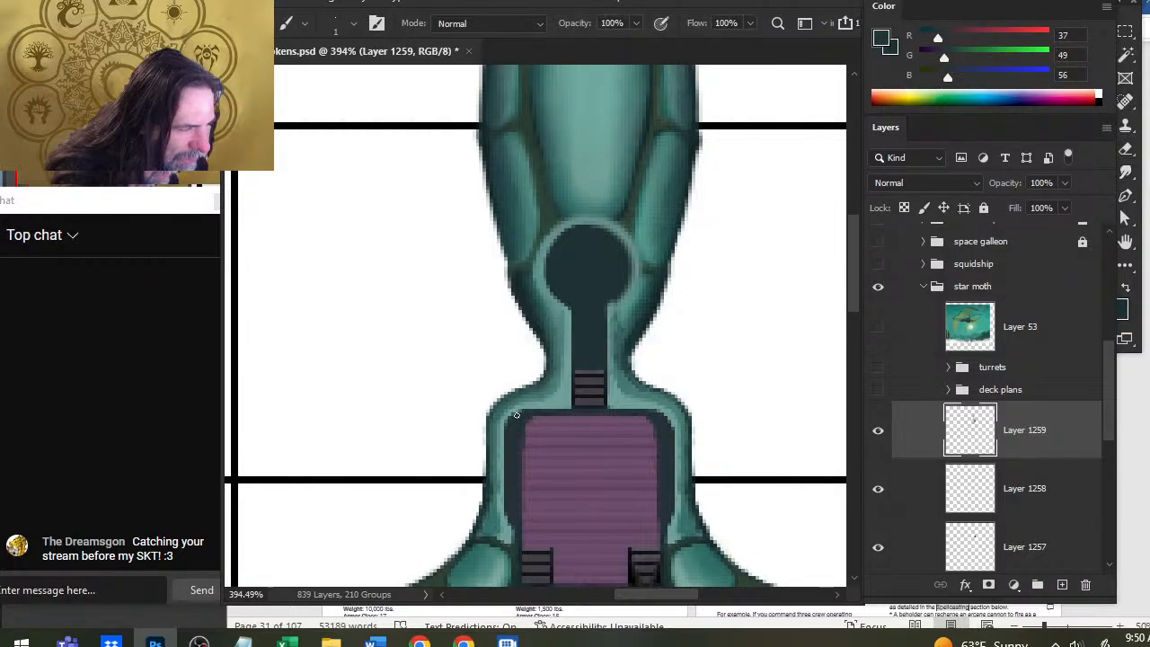
pyautogui.keyDown('alt'); pyautogui.click(526, 449); pyautogui.keyUp('alt')
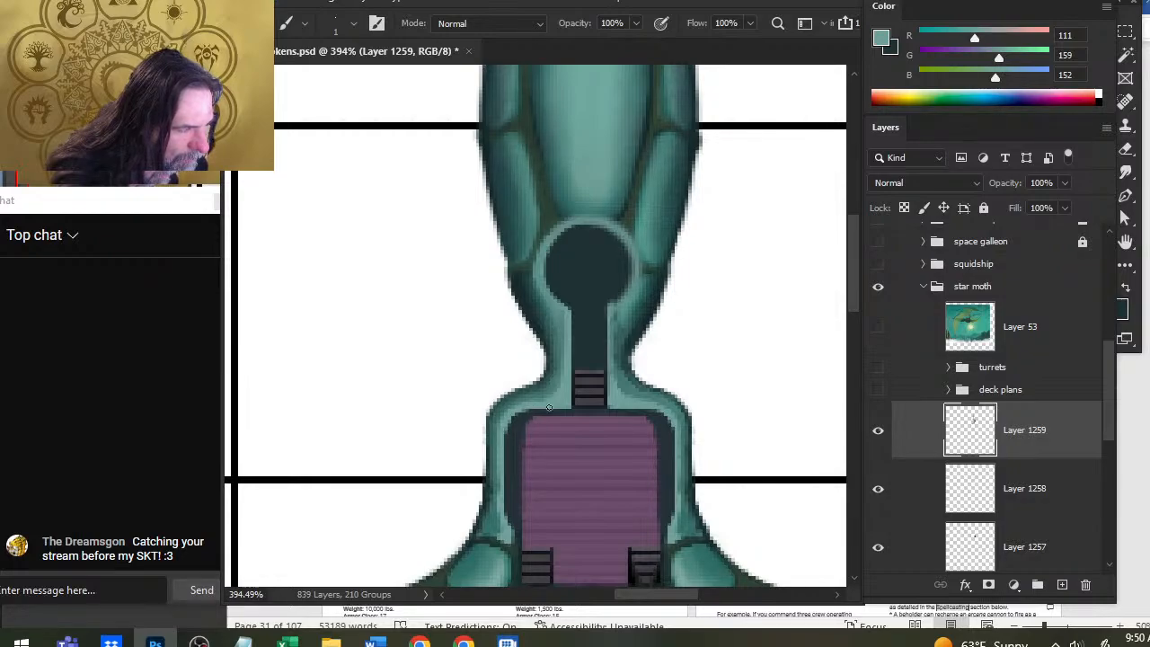
pyautogui.press('r')
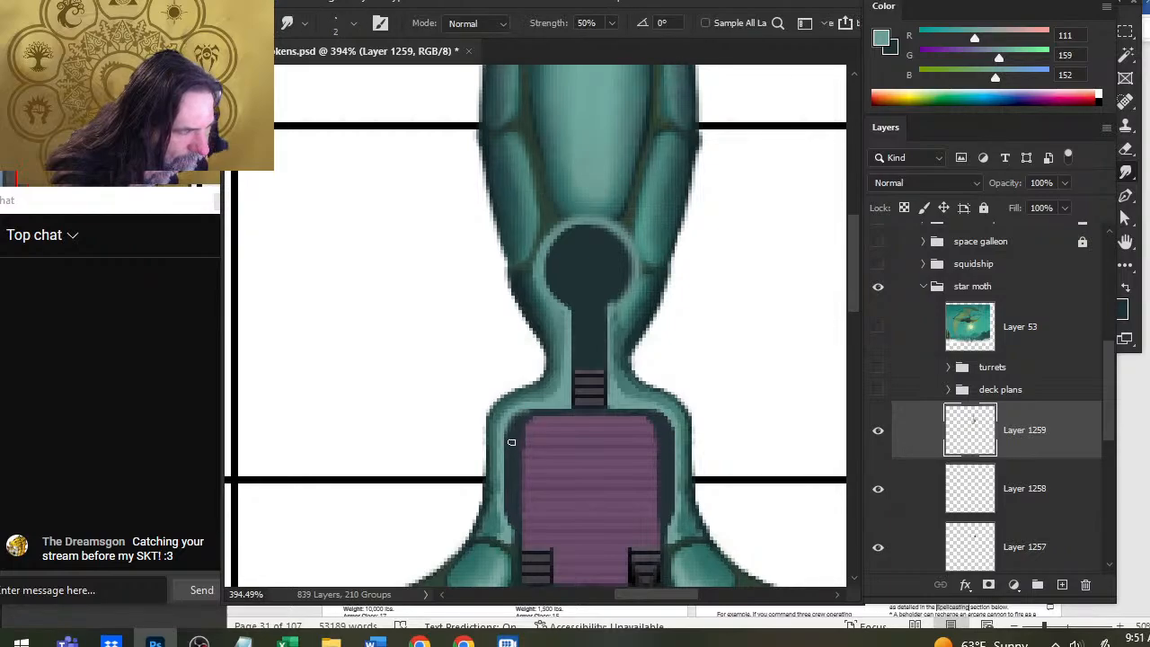
pyautogui.keyDown('alt'); pyautogui.click(510, 440); pyautogui.keyUp('alt')
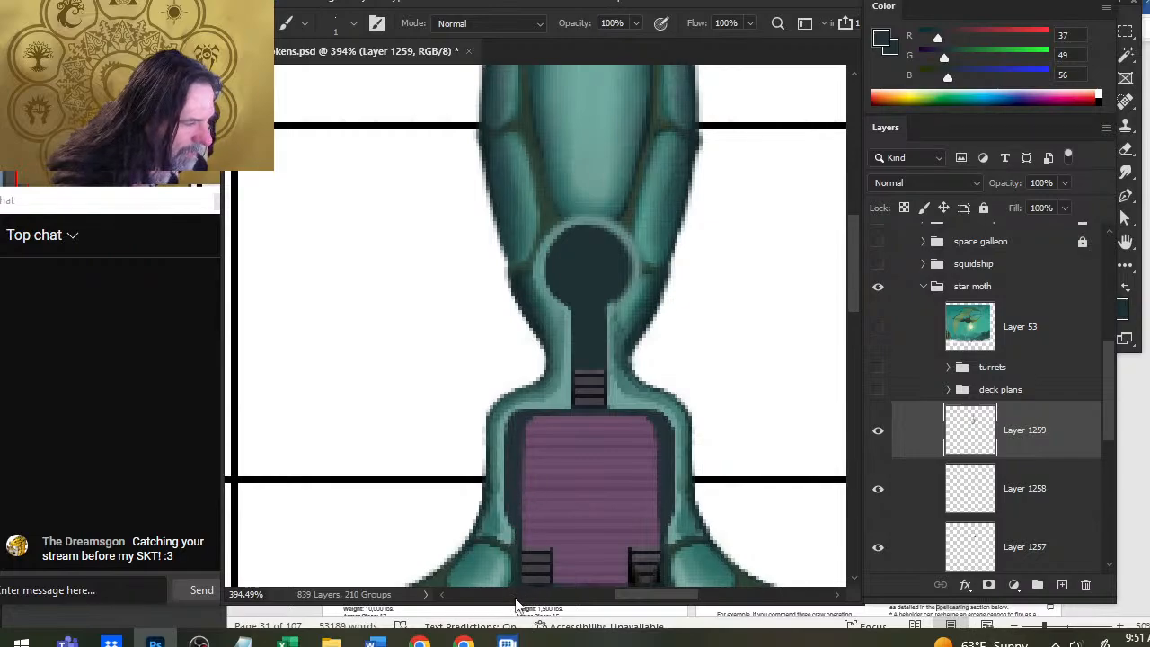
# Step: Retouch the round recess's upper-left rim with sampled teals (49, 108, 101) and (93, 144, 137) and dark slate (32, 49, 53), smudging between strokes
pyautogui.moveTo(587, 454); pyautogui.dragTo(549, 406)
pyautogui.moveTo(550, 413); pyautogui.dragTo(464, 288)
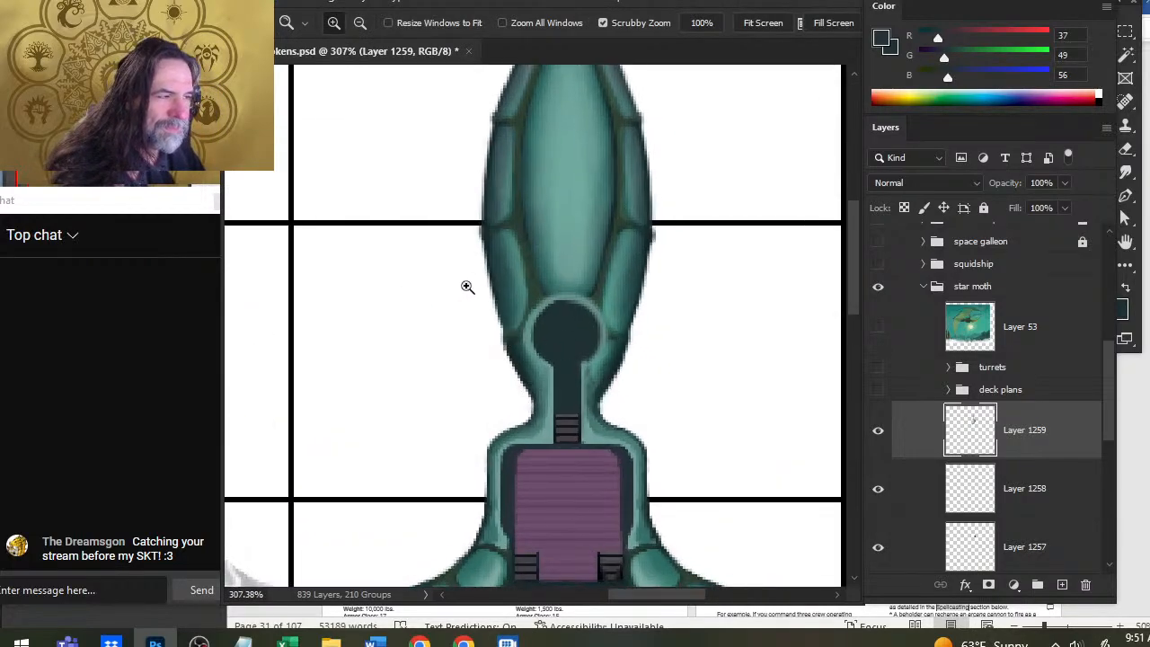
pyautogui.keyDown('alt'); pyautogui.click(551, 284); pyautogui.keyUp('alt')
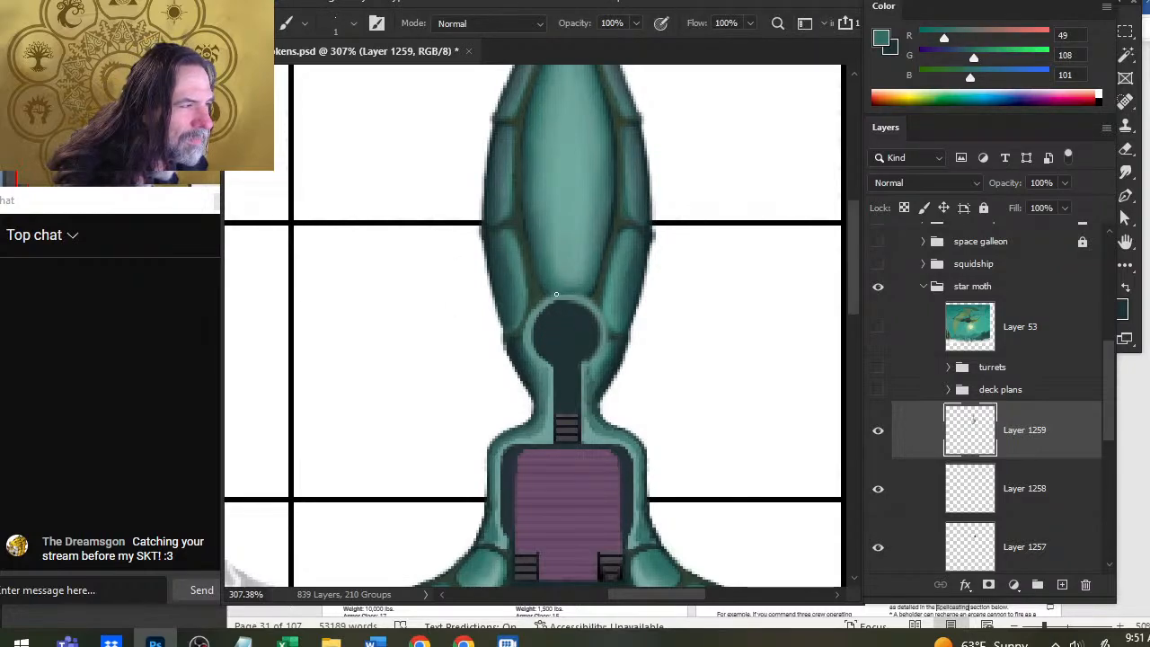
pyautogui.press('r')
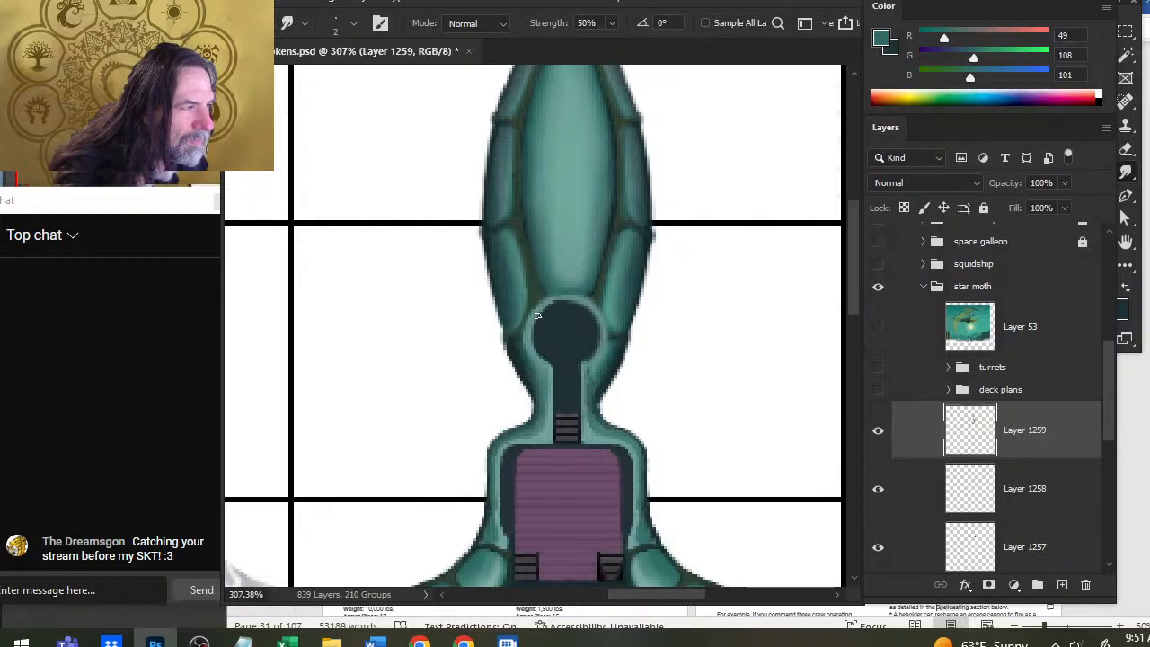
pyautogui.press('b')
pyautogui.keyDown('alt'); pyautogui.click(537, 316); pyautogui.keyUp('alt')
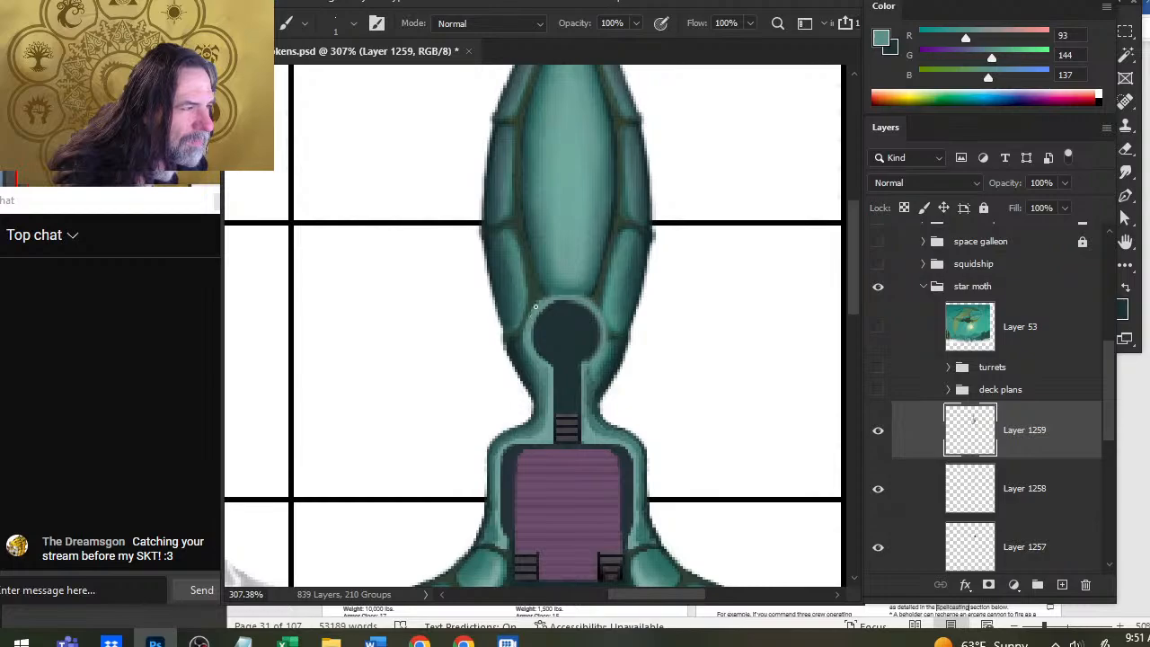
pyautogui.press('r')
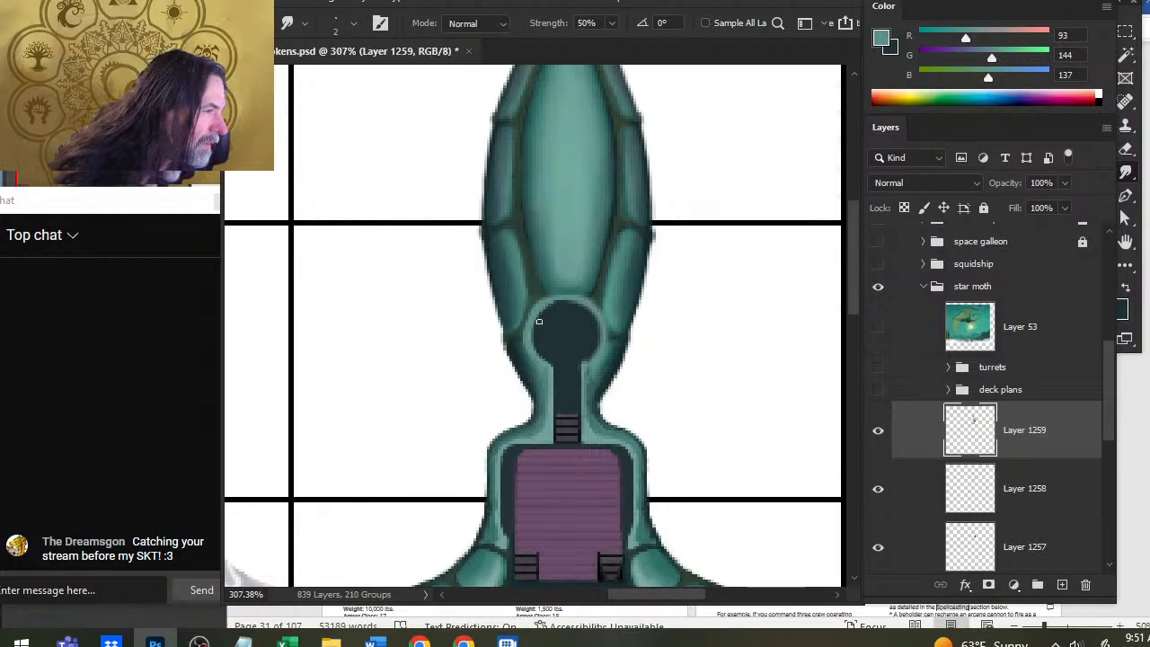
pyautogui.press('b')
pyautogui.keyDown('alt'); pyautogui.click(559, 316); pyautogui.keyUp('alt')
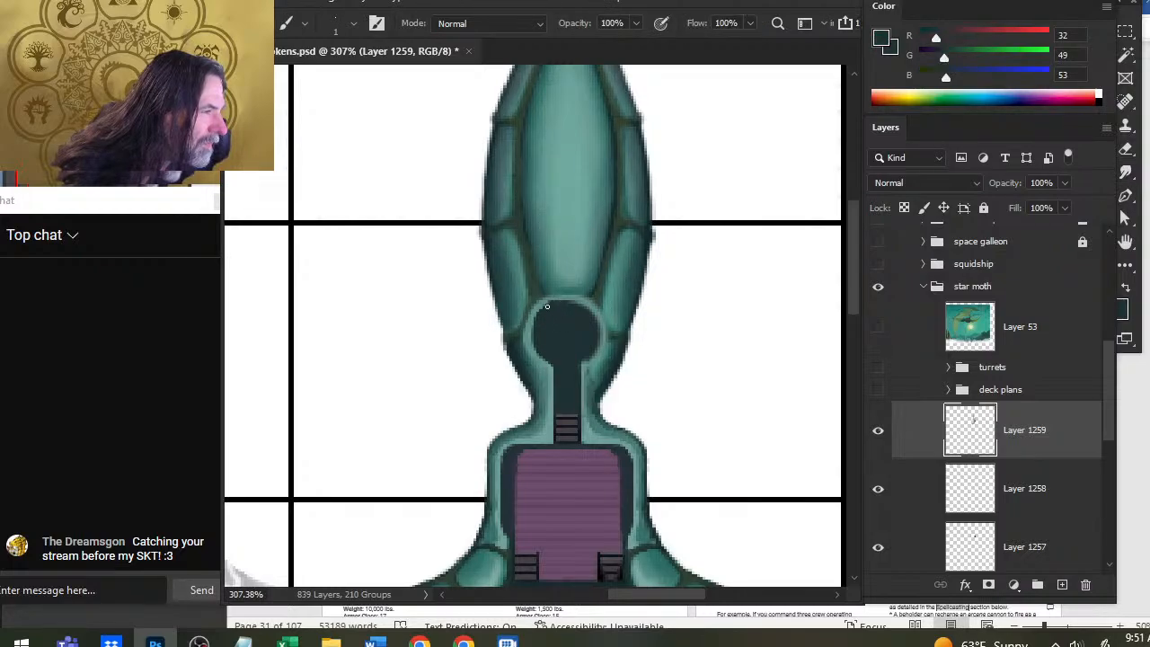
pyautogui.keyDown('alt'); pyautogui.click(543, 306); pyautogui.keyUp('alt')
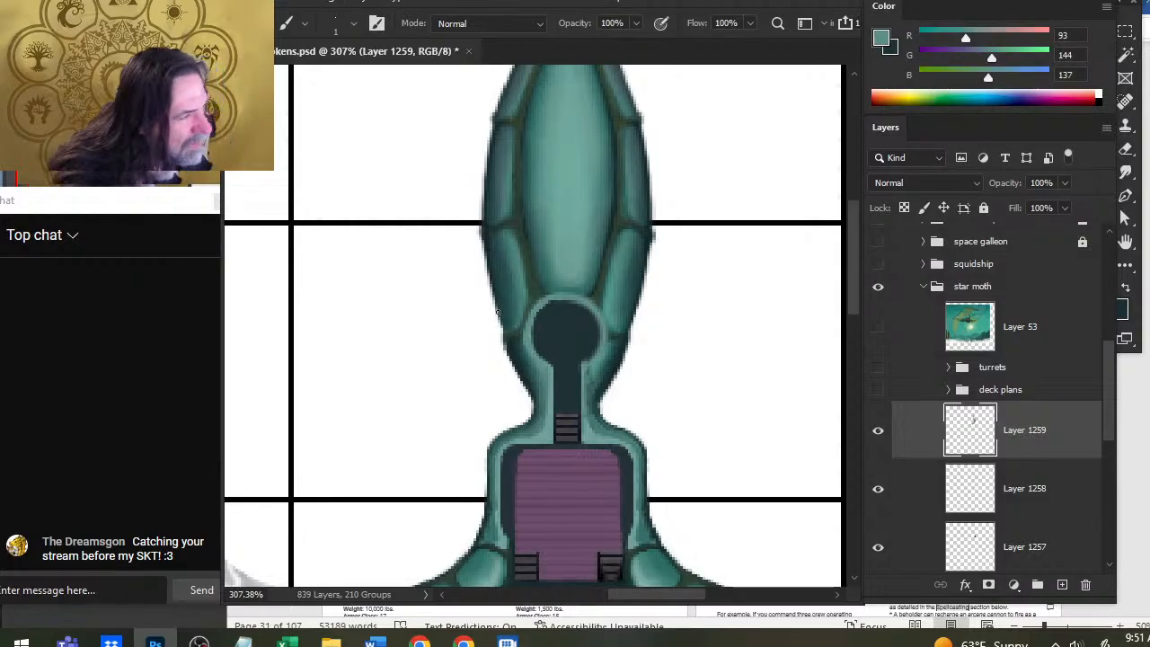
# Step: Blend the lower-left end of the central hull panel above the recess using sampled teals (78, 133, 123), (52, 105, 101) and (43, 82, 81) and the Smudge tool
pyautogui.keyDown('alt'); pyautogui.click(566, 281); pyautogui.keyUp('alt')
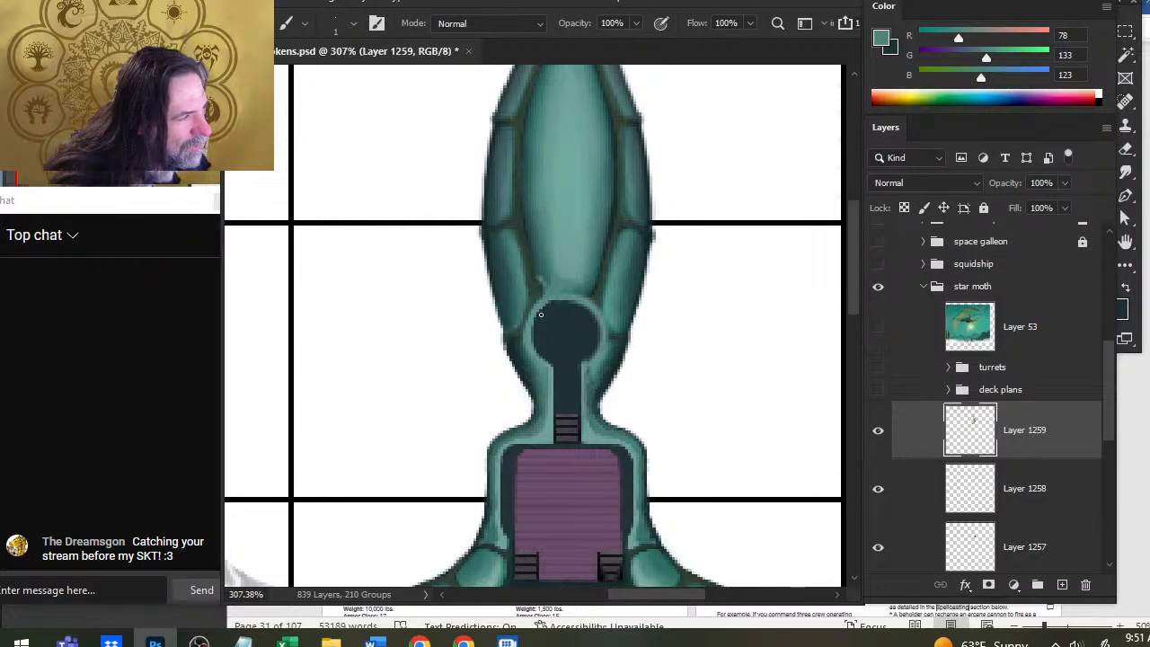
pyautogui.press('r')
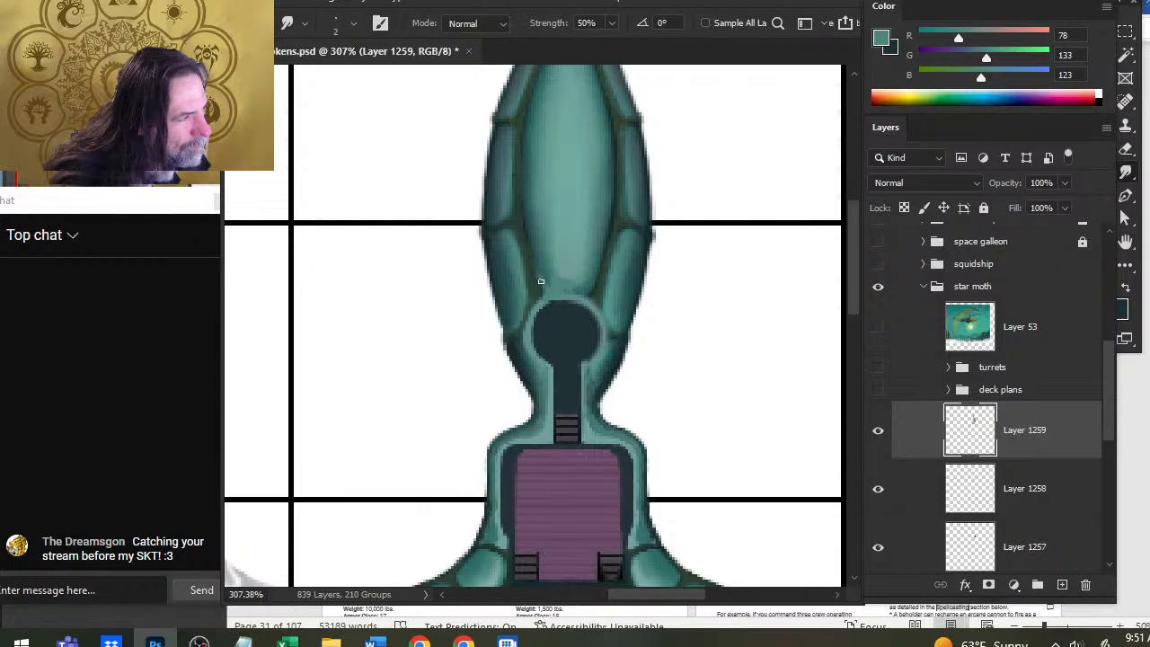
pyautogui.press('b')
pyautogui.keyDown('alt'); pyautogui.click(543, 258); pyautogui.keyUp('alt')
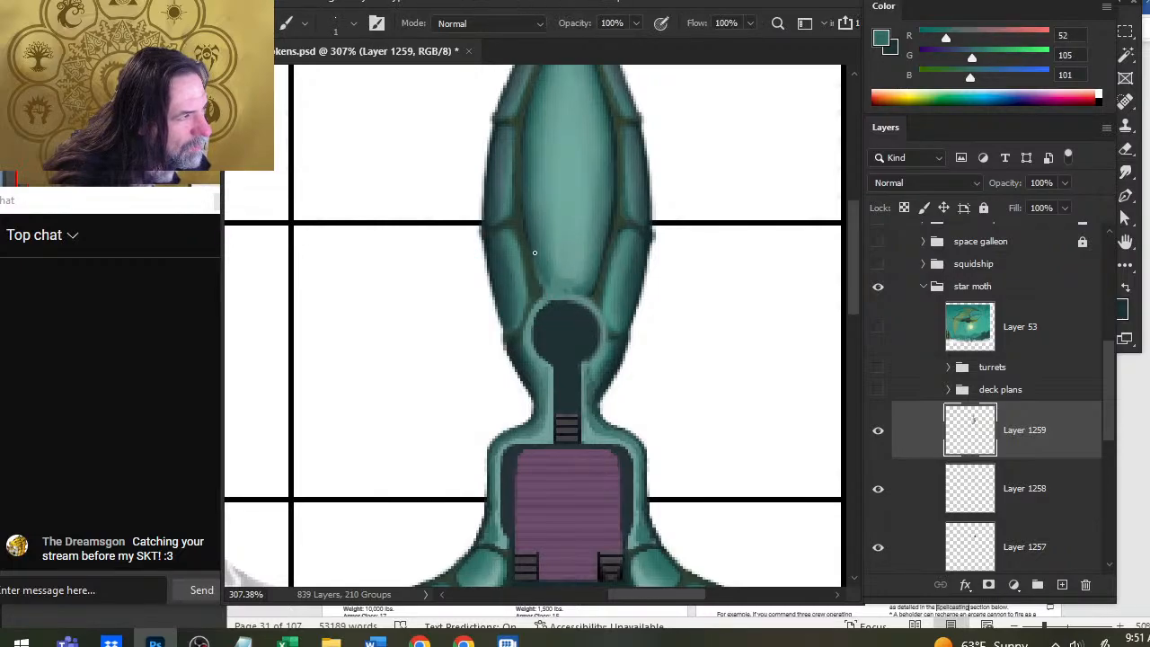
pyautogui.press('r')
pyautogui.press('b')
pyautogui.keyDown('alt'); pyautogui.click(534, 238); pyautogui.keyUp('alt')
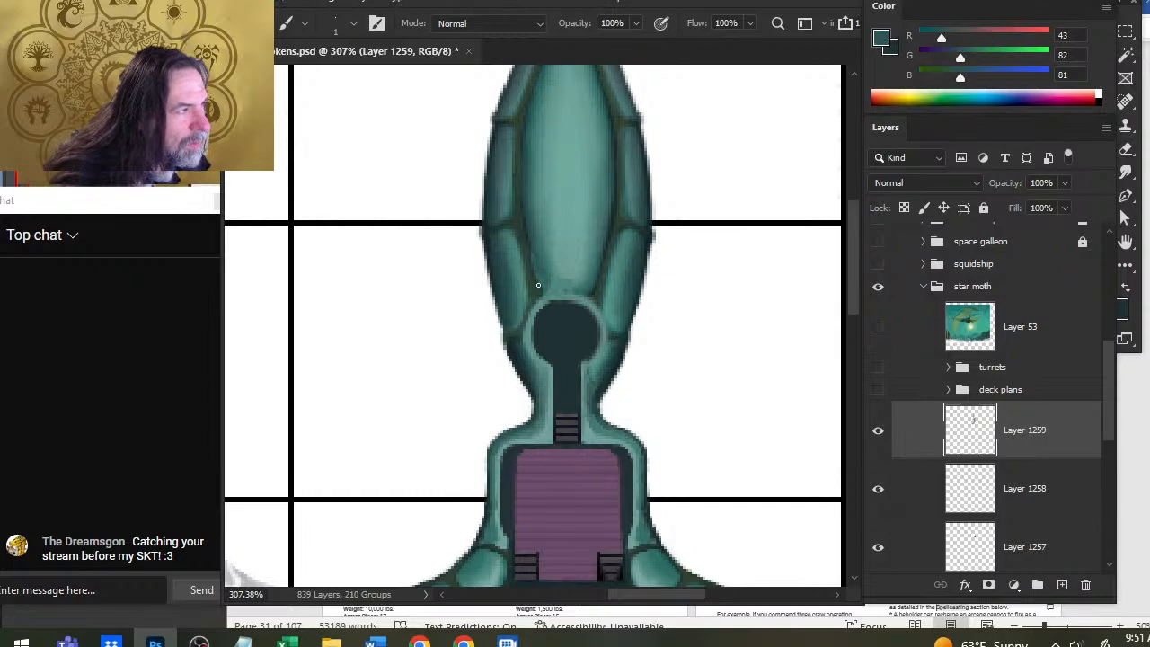
pyautogui.press('r')
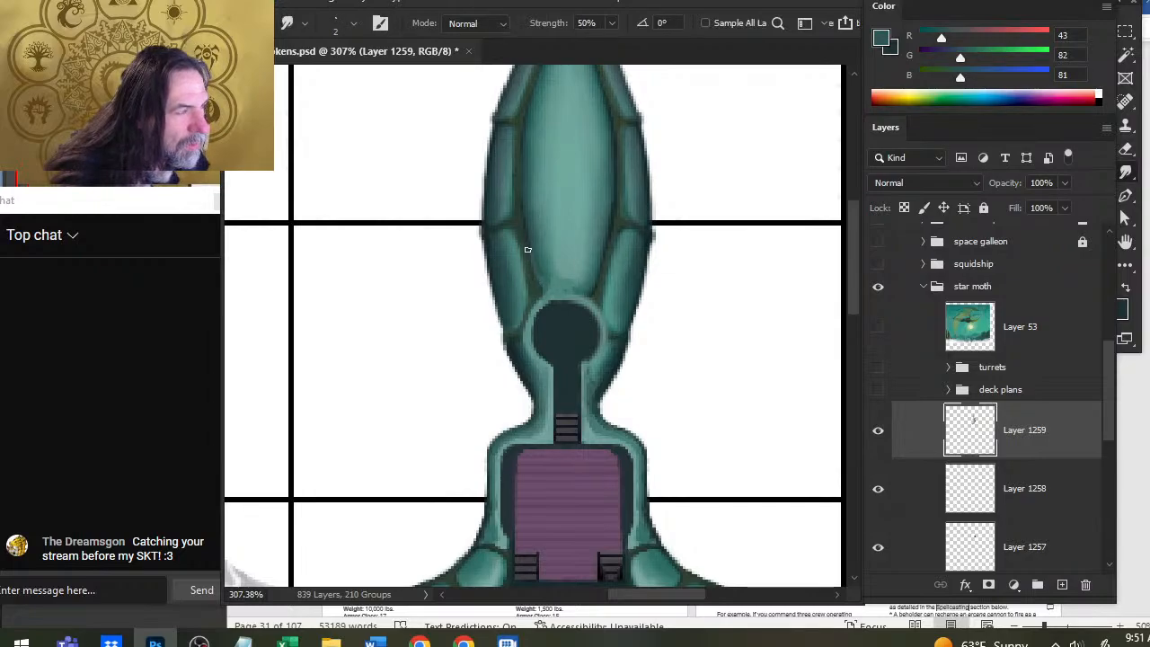
# Step: Darken the seam left of the central panel with sampled dark green (41, 63, 51) and smudge its lower end at 60% strength
pyautogui.press('6')
pyautogui.press('b')
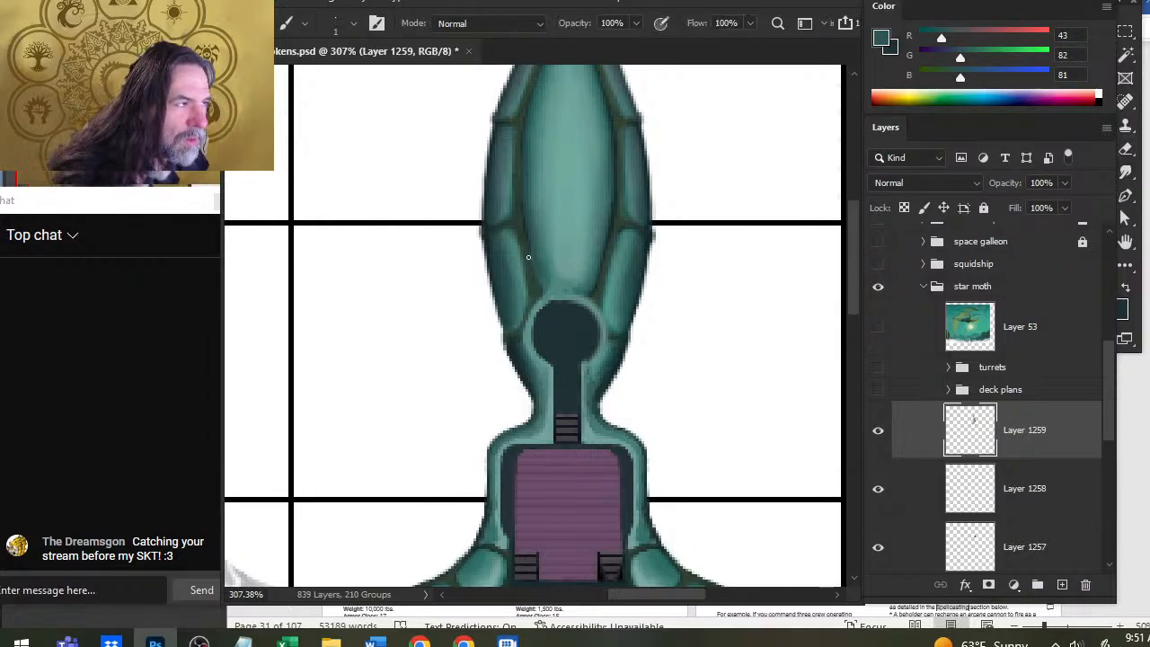
pyautogui.keyDown('alt'); pyautogui.click(527, 248); pyautogui.keyUp('alt')
pyautogui.press('r')
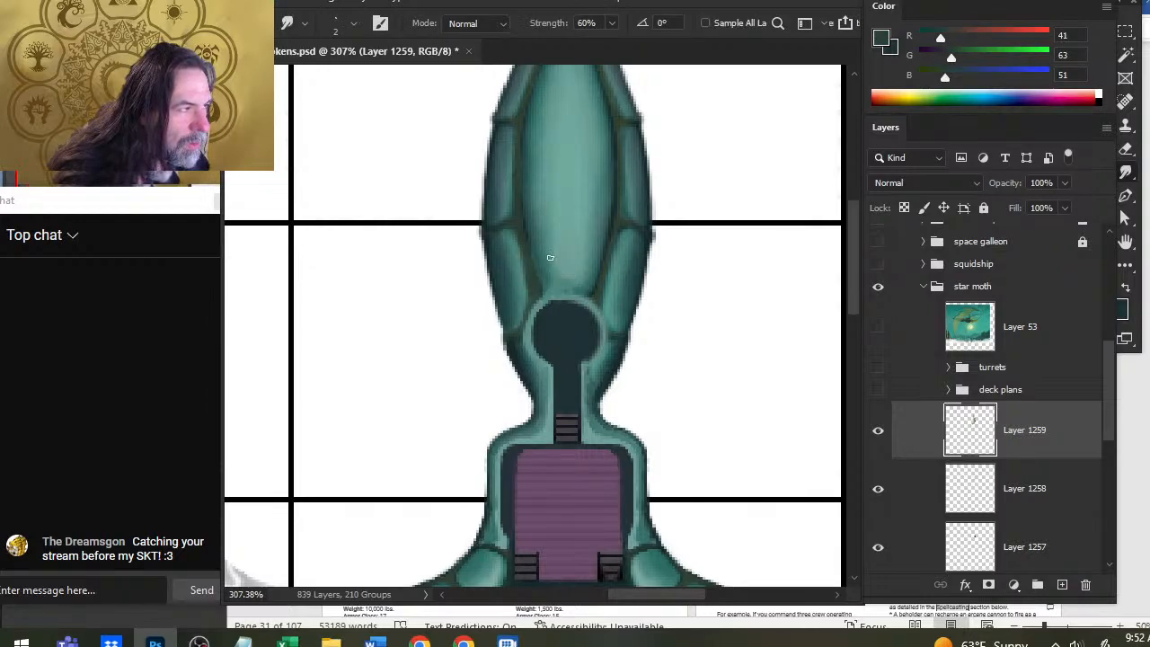
pyautogui.moveTo(552, 282); pyautogui.dragTo(540, 291)
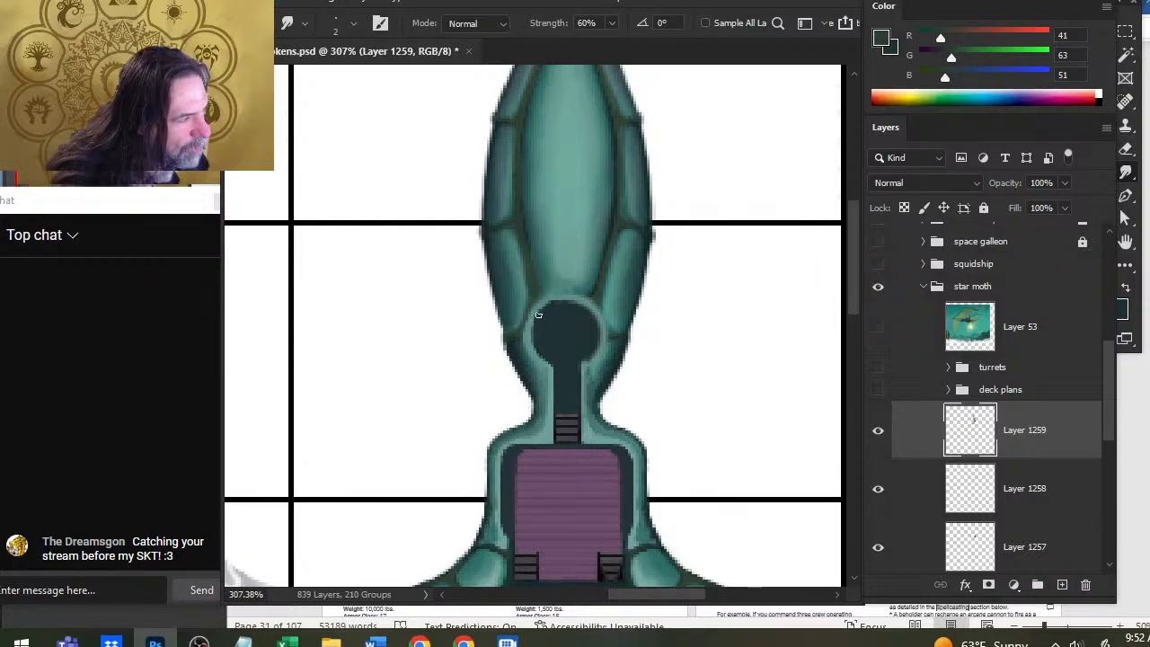
# Step: Redraw the recess's upper-left edge with dark slate (32, 49, 53) and teal (81, 135, 125), and briefly show the turrets group to check the fit
pyautogui.press('b')
pyautogui.keyDown('alt'); pyautogui.click(542, 314); pyautogui.keyUp('alt')
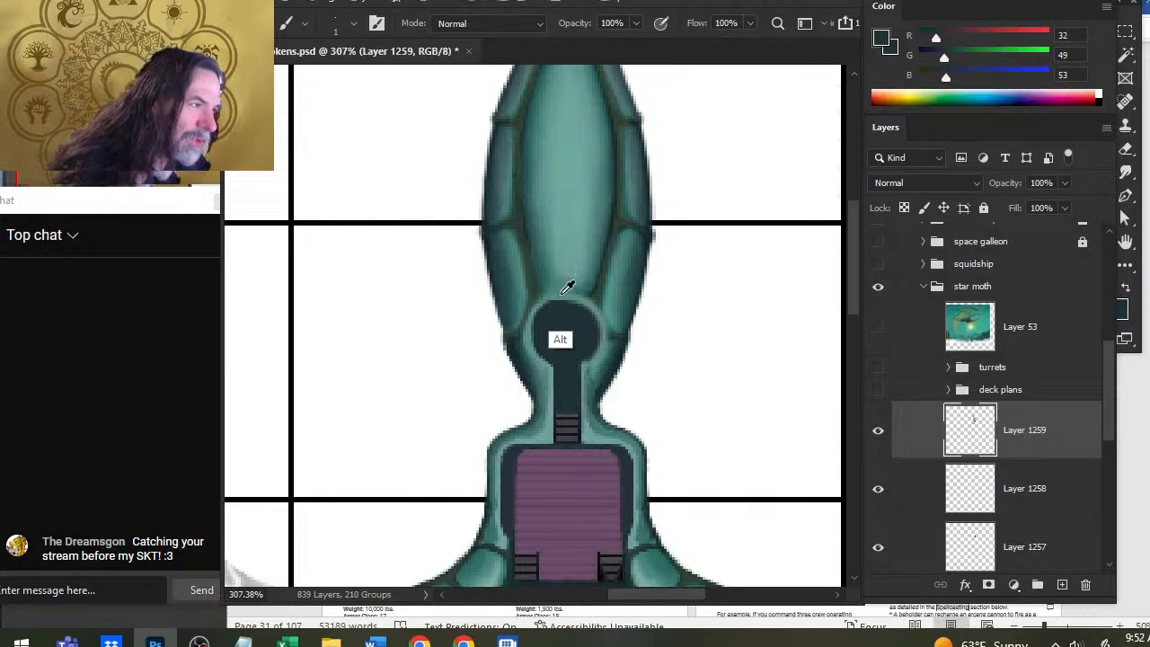
pyautogui.keyDown('alt'); pyautogui.click(558, 297); pyautogui.keyUp('alt')
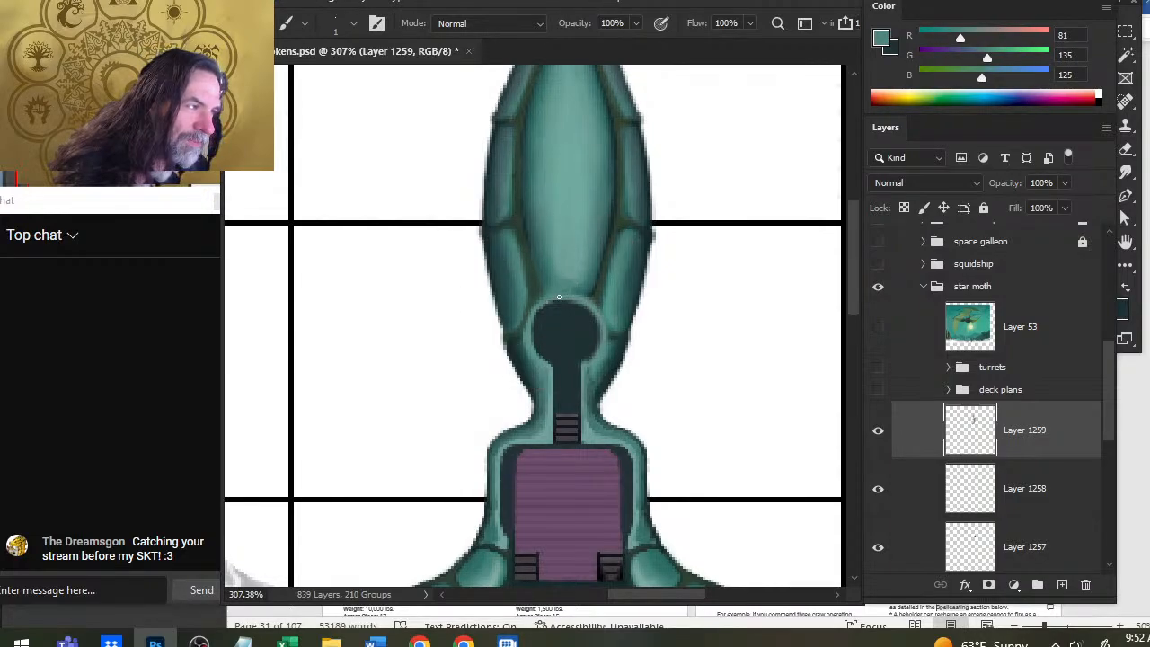
pyautogui.moveTo(536, 319); pyautogui.dragTo(555, 303)
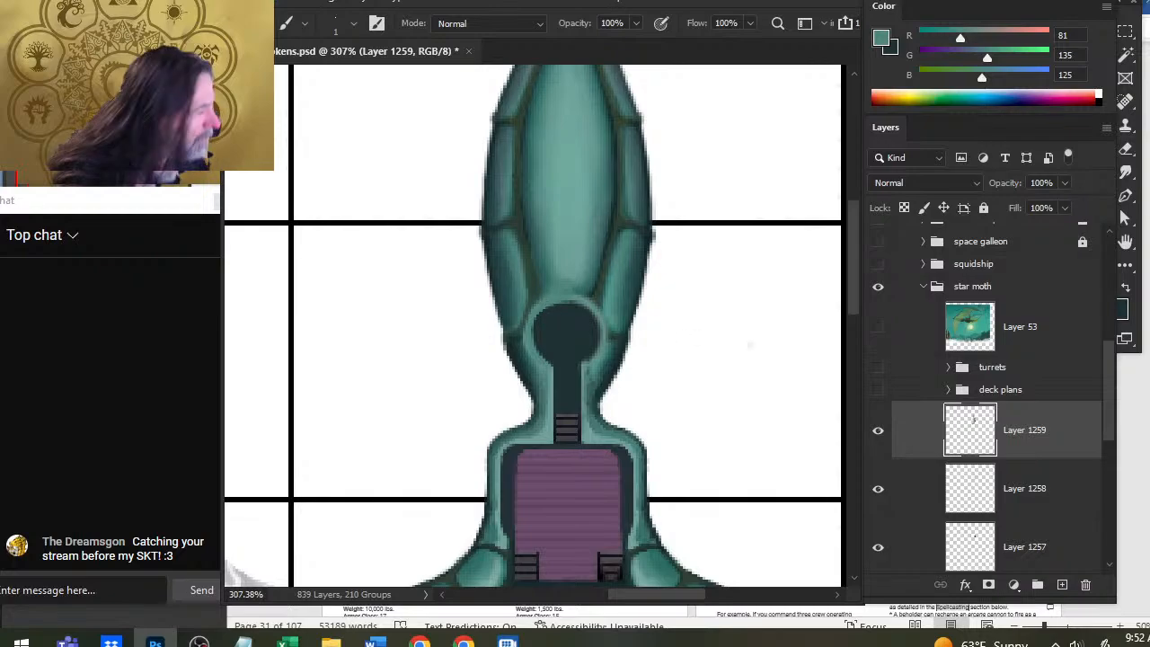
pyautogui.click(879, 369)
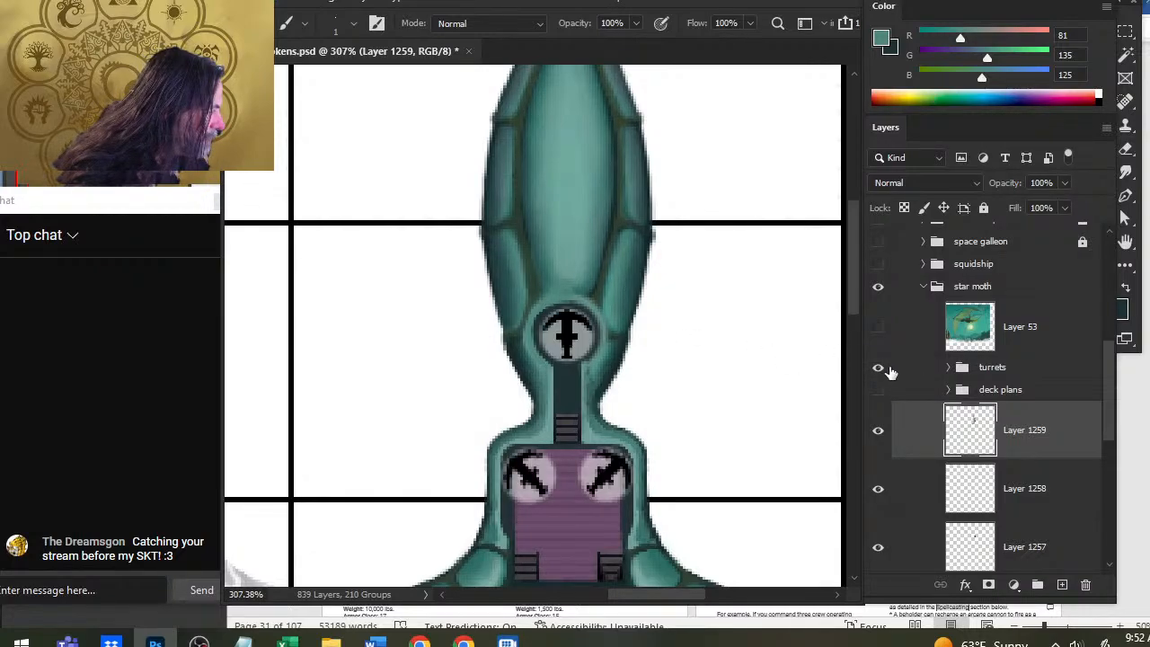
pyautogui.click(881, 368)
# Step: Smooth the recess's top curve by alternating dark slate (32, 49, 53) with teals (82, 136, 126) and (81, 135, 125), and smudge the rim
pyautogui.keyDown('alt'); pyautogui.click(552, 315); pyautogui.keyUp('alt')
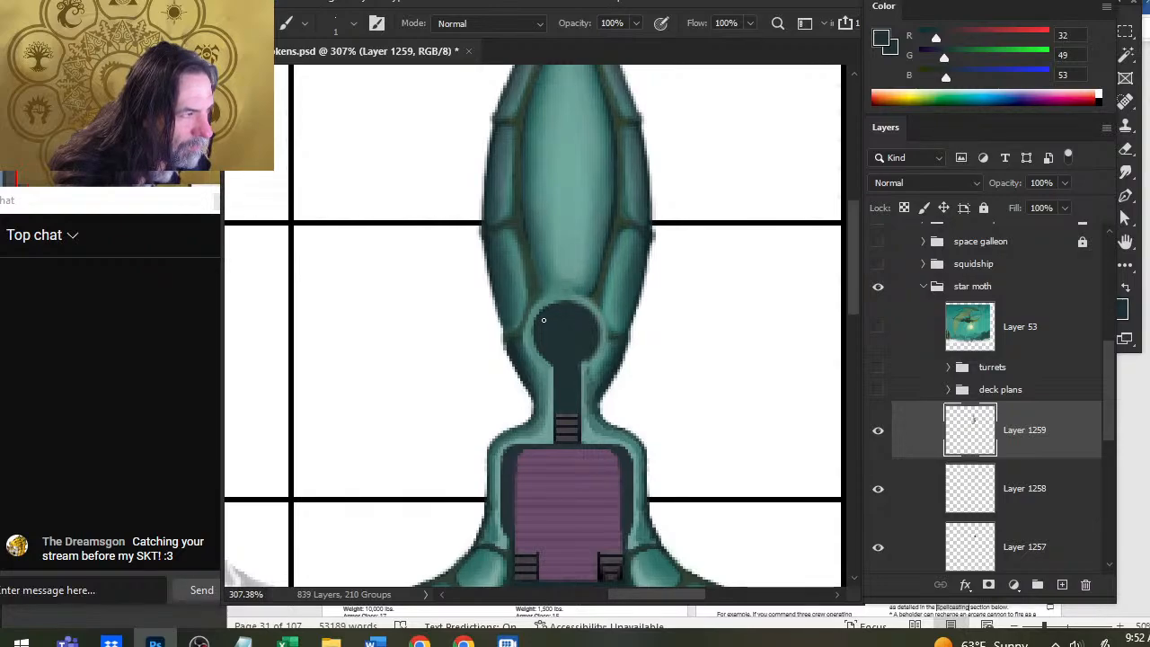
pyautogui.keyDown('alt'); pyautogui.click(566, 298); pyautogui.keyUp('alt')
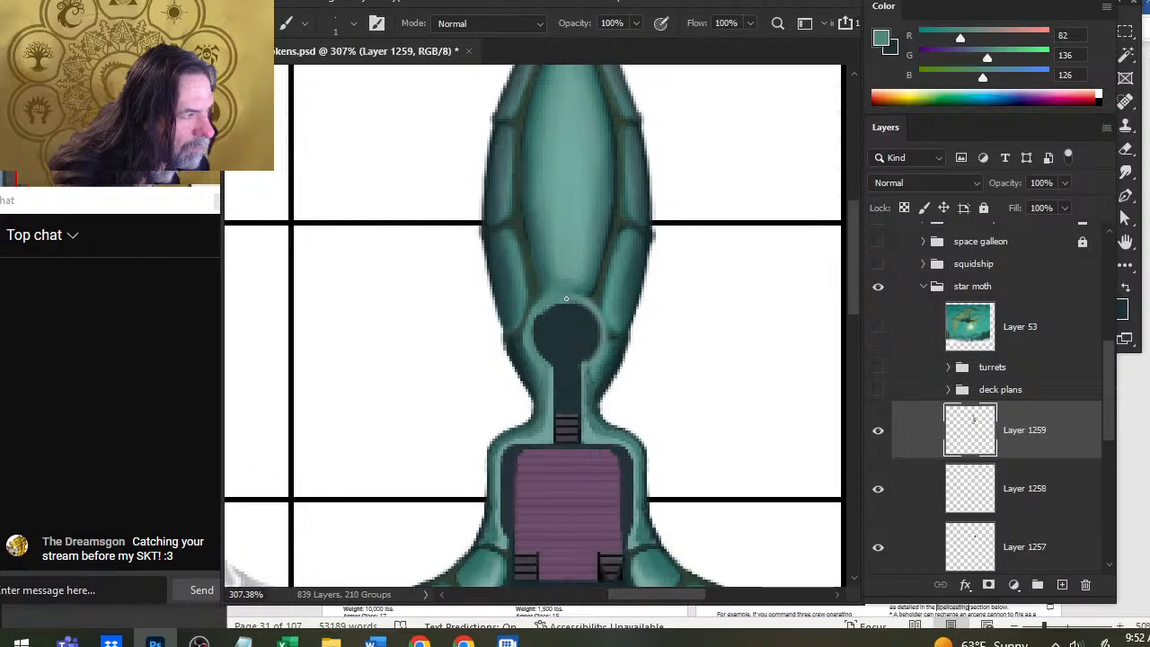
pyautogui.keyDown('alt'); pyautogui.click(544, 324); pyautogui.keyUp('alt')
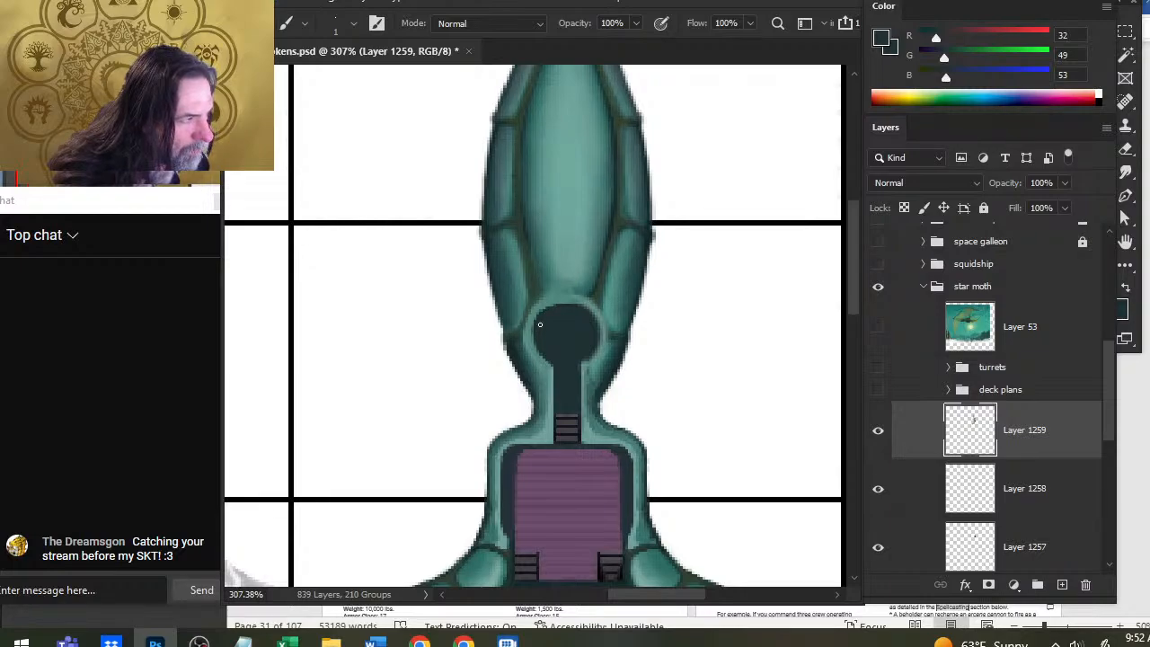
pyautogui.keyDown('alt'); pyautogui.click(564, 298); pyautogui.keyUp('alt')
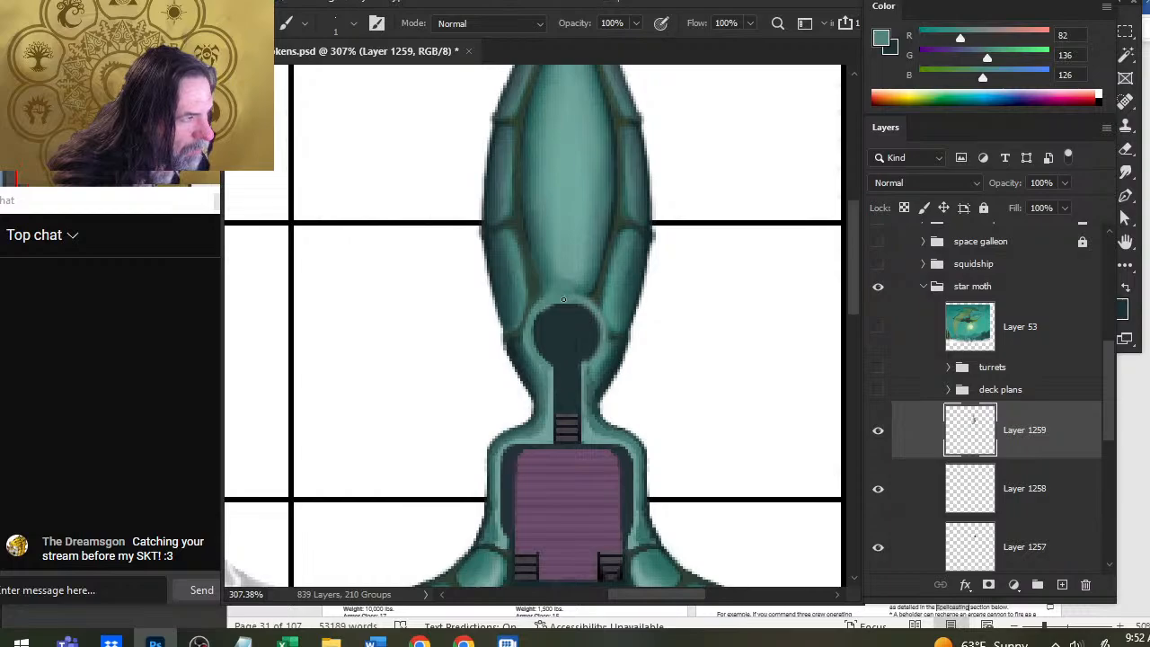
pyautogui.keyDown('alt'); pyautogui.click(555, 313); pyautogui.keyUp('alt')
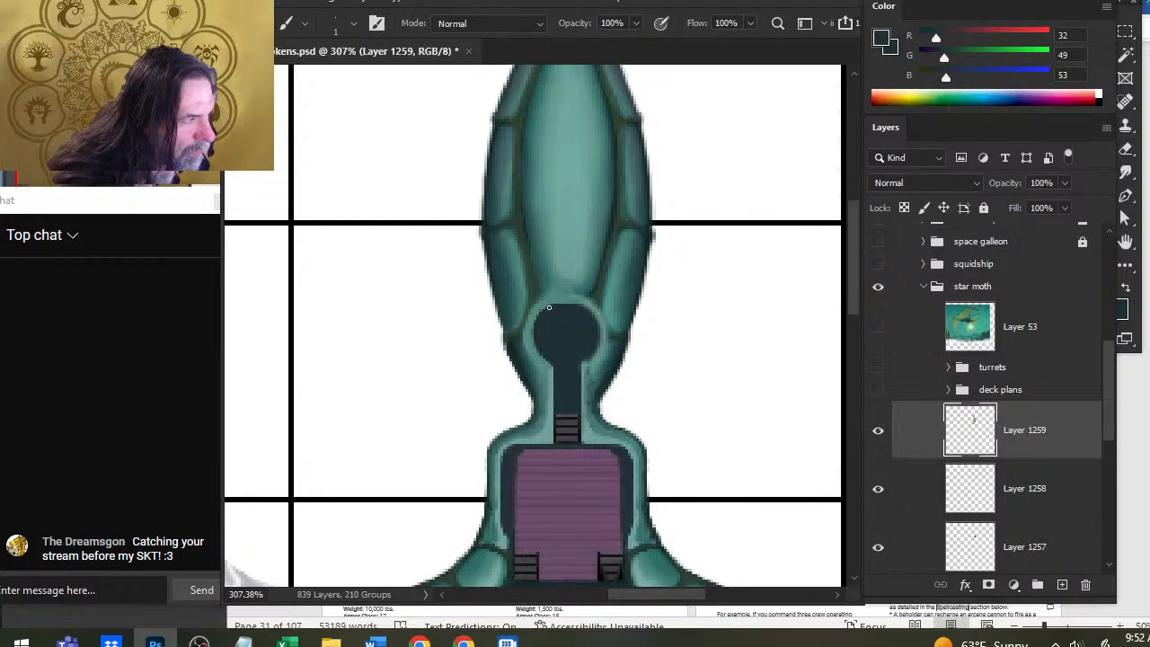
pyautogui.moveTo(549, 307); pyautogui.dragTo(560, 306)
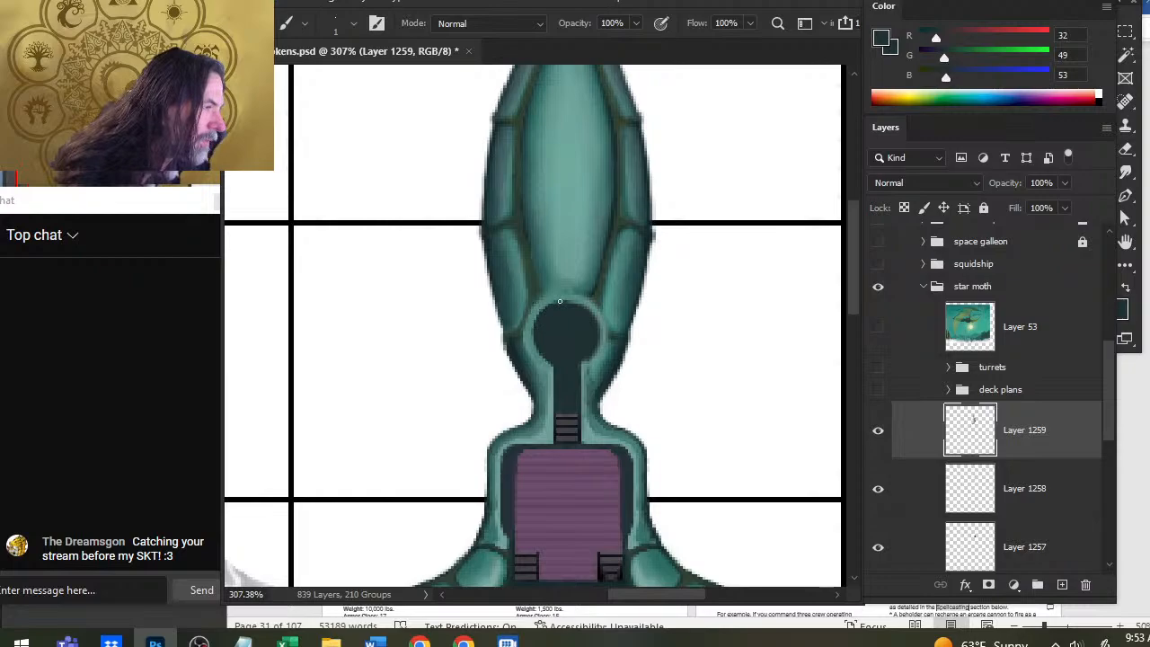
pyautogui.keyDown('alt'); pyautogui.click(556, 298); pyautogui.keyUp('alt')
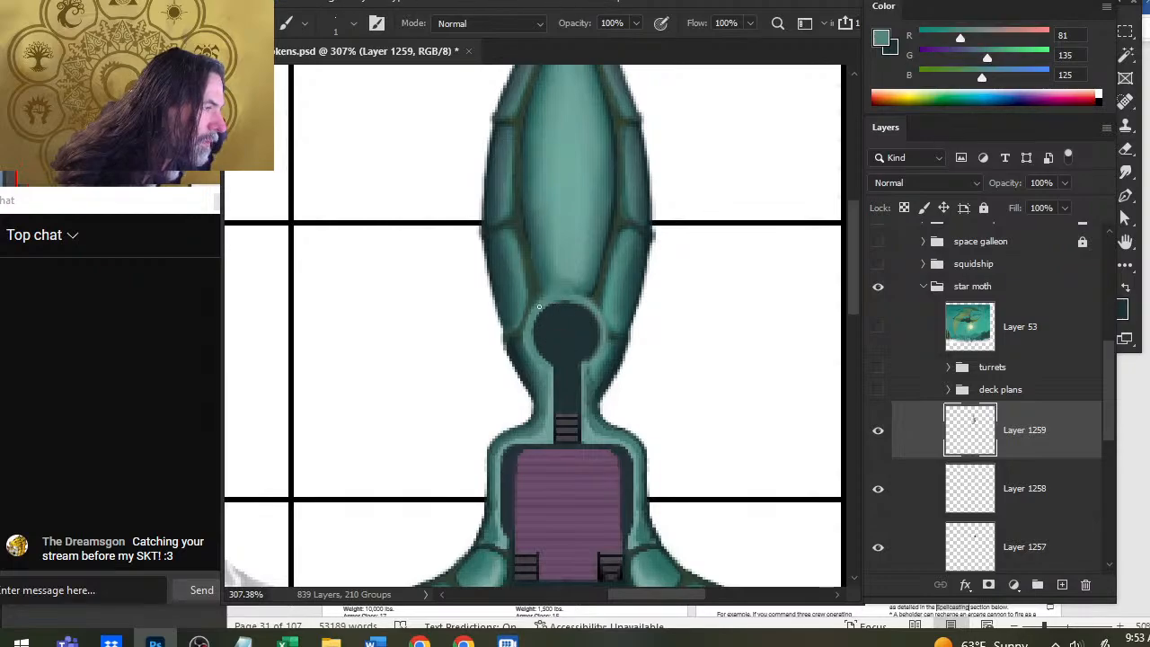
pyautogui.press('r')
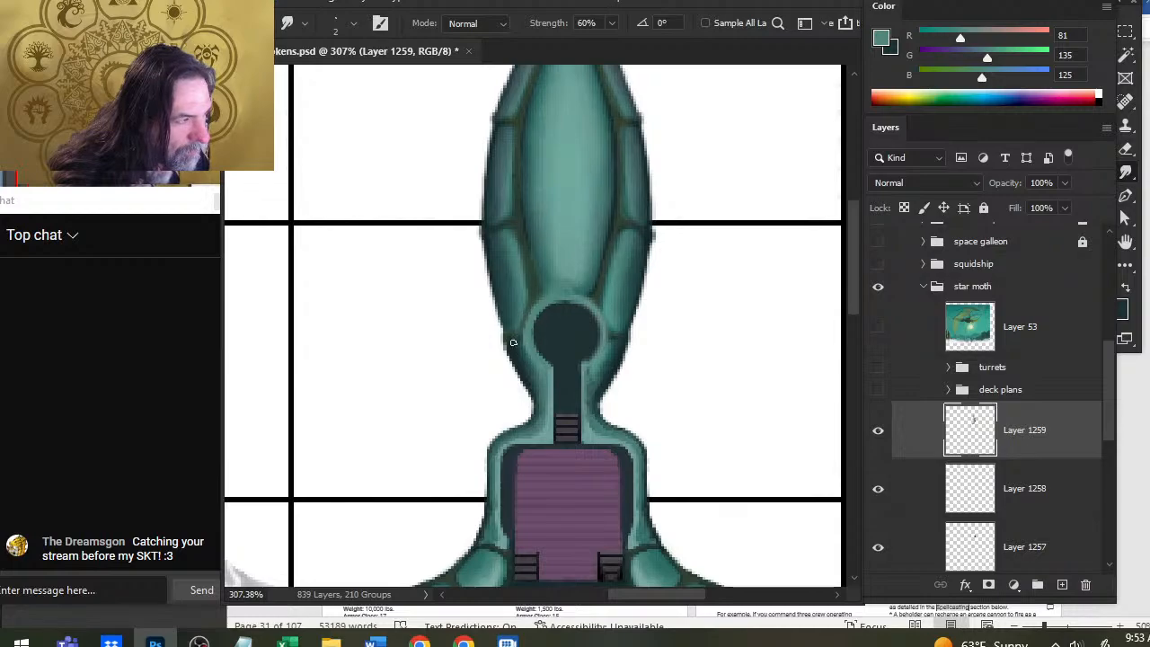
# Step: Deepen the seam and shading left of the recess with sampled dark teals (34, 58, 53) and (33, 67, 70), smudging them into the hull
pyautogui.press('b')
pyautogui.keyDown('alt'); pyautogui.click(516, 335); pyautogui.keyUp('alt')
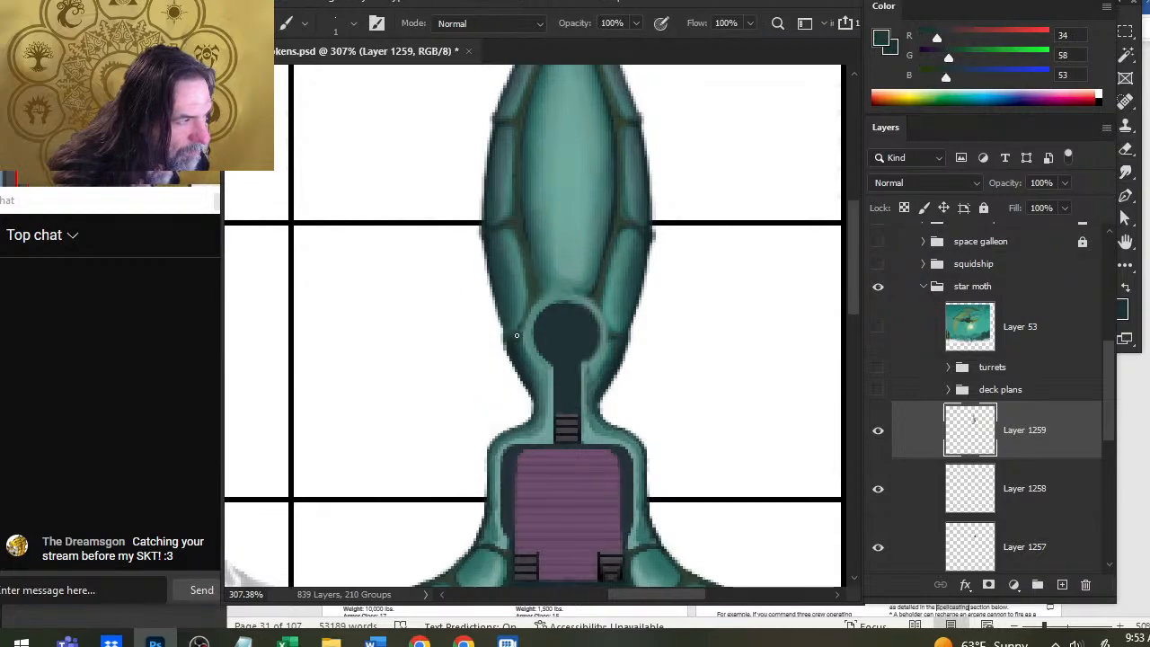
pyautogui.press('r')
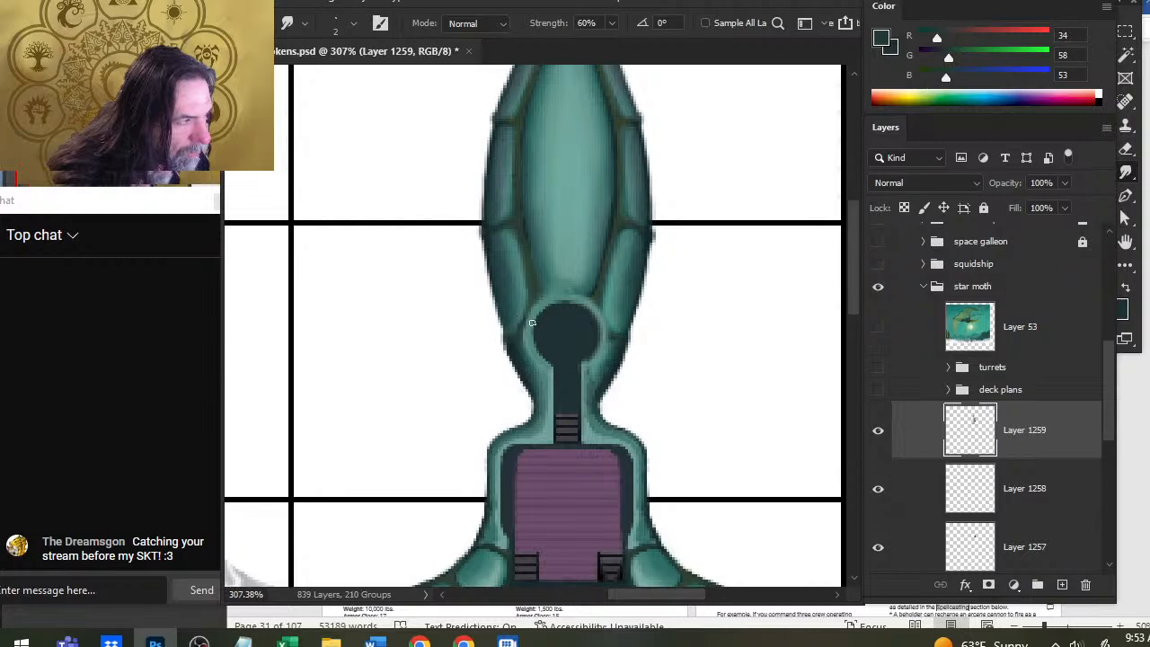
pyautogui.press('b')
pyautogui.keyDown('alt'); pyautogui.click(533, 361); pyautogui.keyUp('alt')
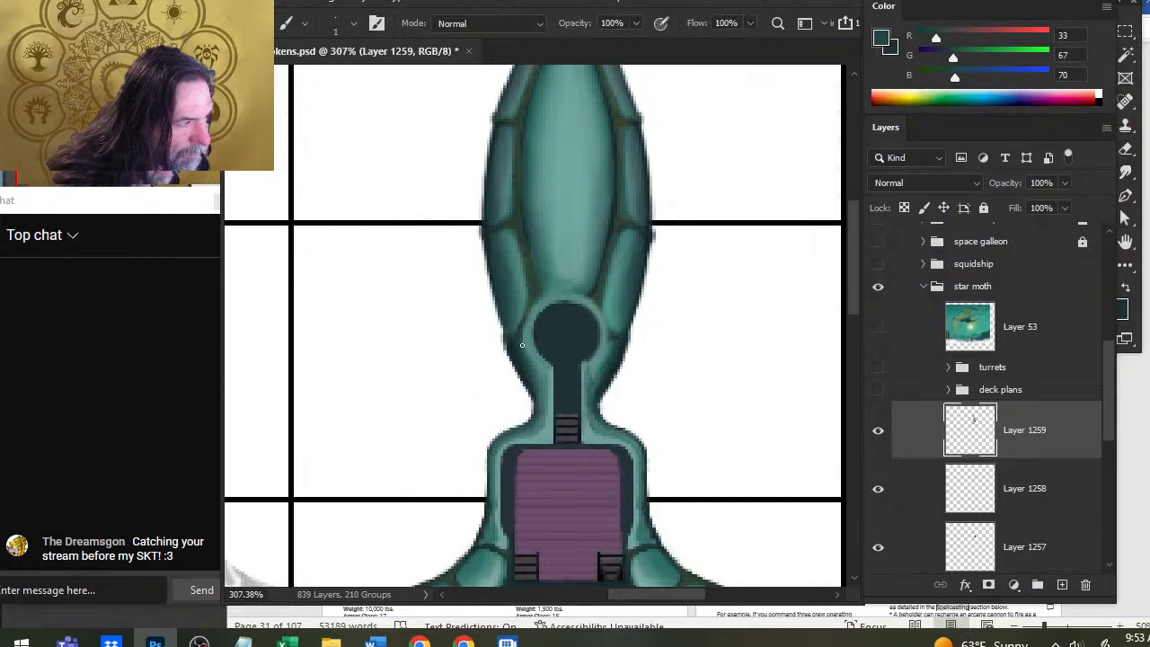
pyautogui.press('r')
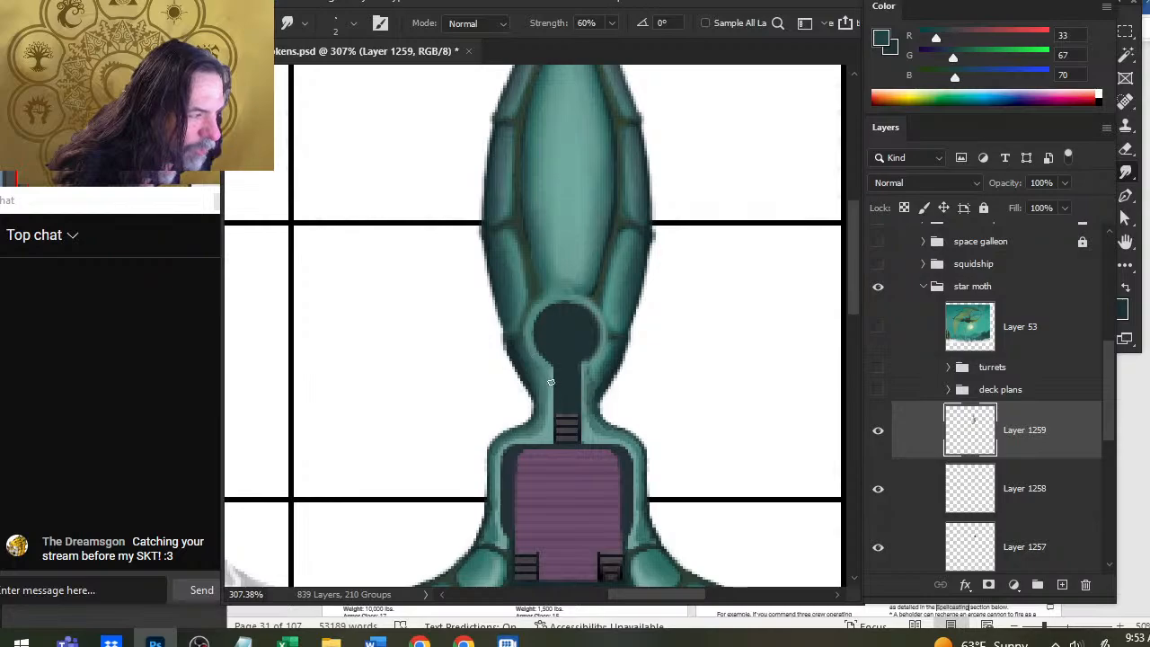
# Step: Touch up the hull from left of the stairs to the left shoulder with sampled teals (113, 161, 154), (72, 119, 111) and (110, 160, 151), smudging between strokes
pyautogui.press('b')
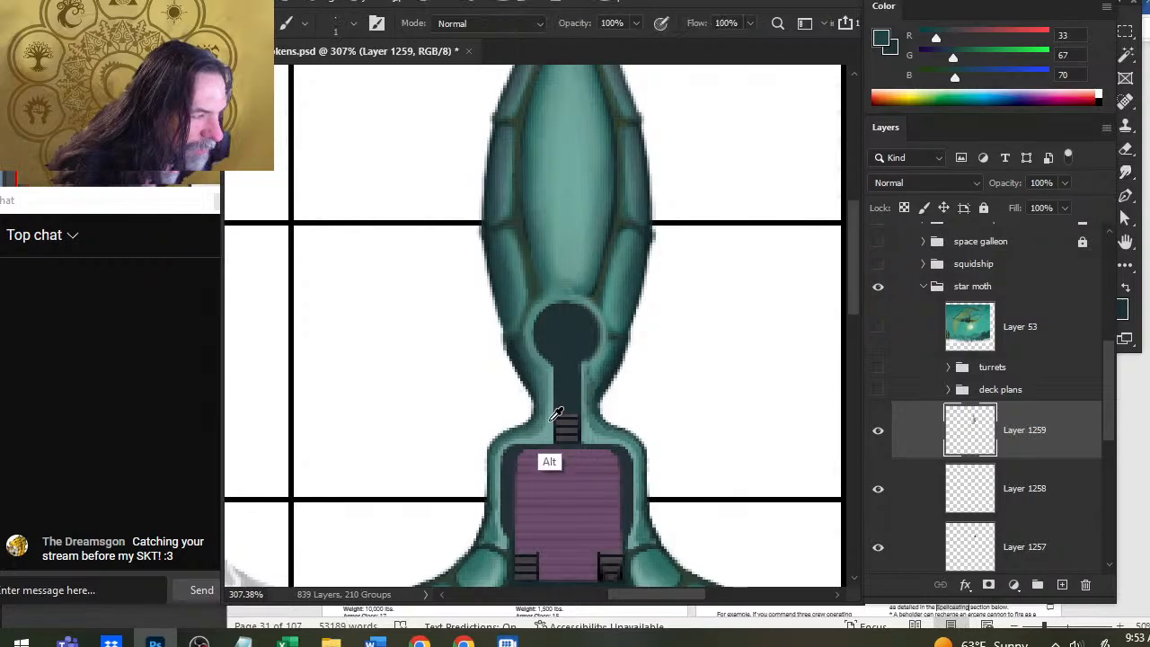
pyautogui.keyDown('alt'); pyautogui.click(547, 437); pyautogui.keyUp('alt')
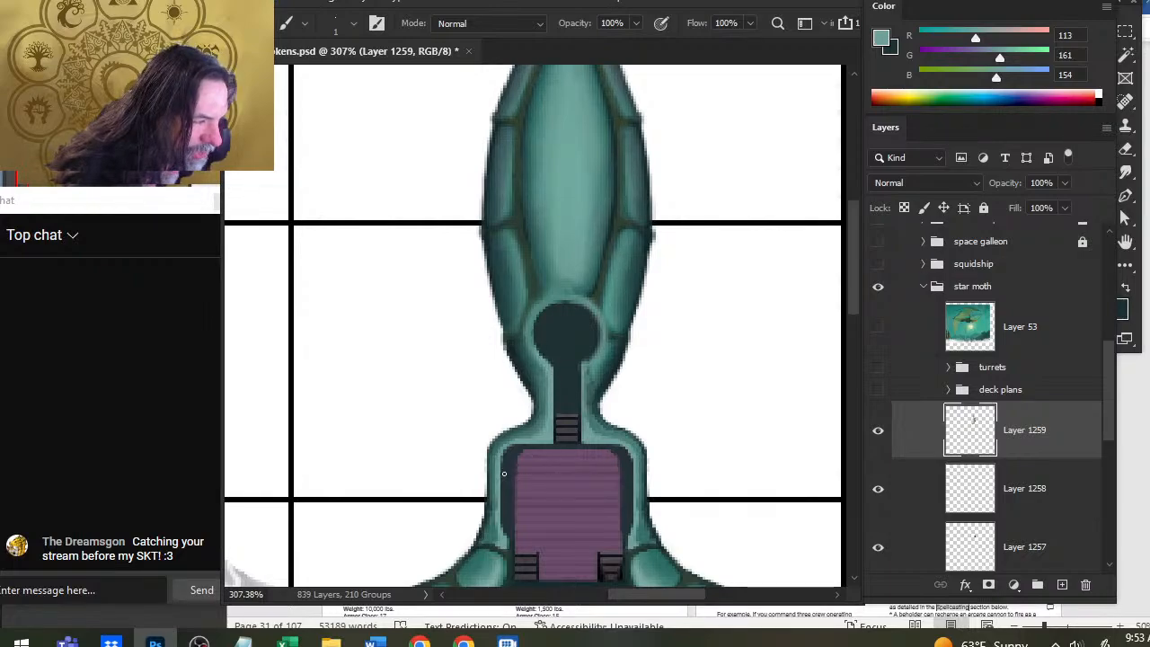
pyautogui.keyDown('alt'); pyautogui.click(539, 427); pyautogui.keyUp('alt')
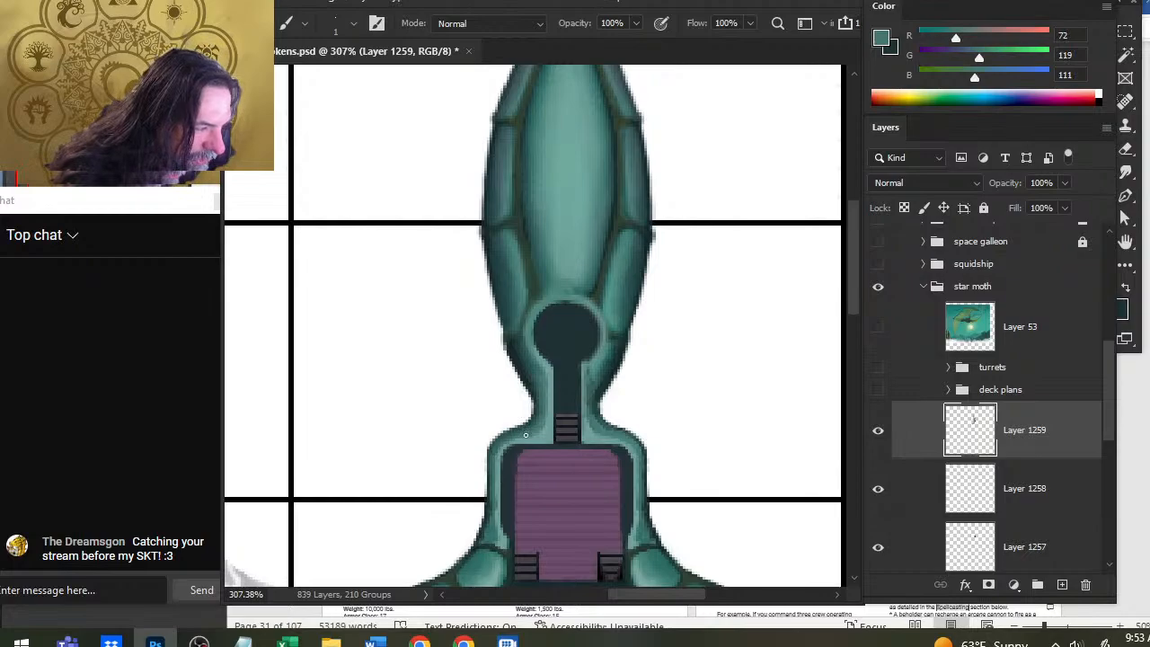
pyautogui.press('r')
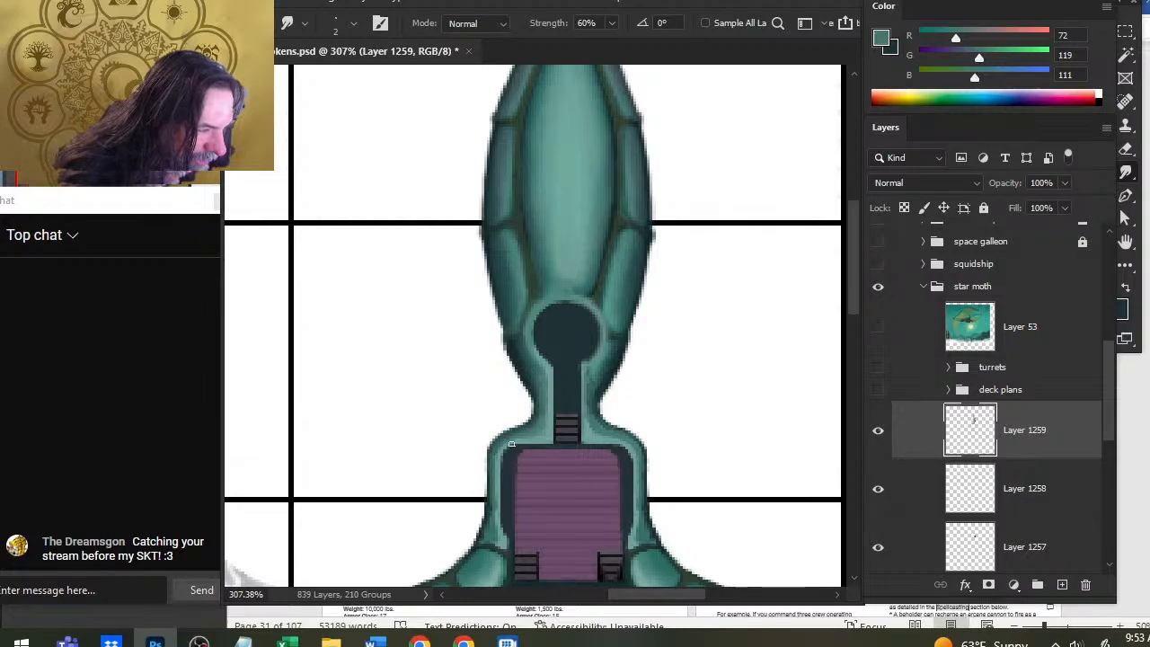
pyautogui.press('b')
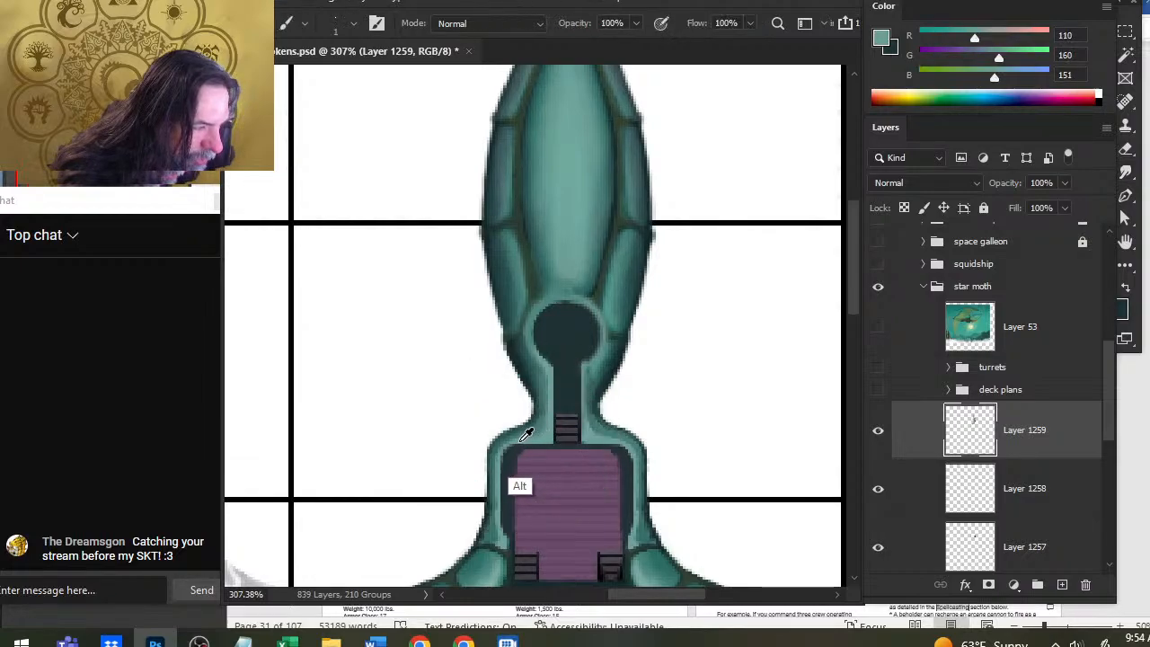
pyautogui.keyDown('alt'); pyautogui.click(515, 442); pyautogui.keyUp('alt')
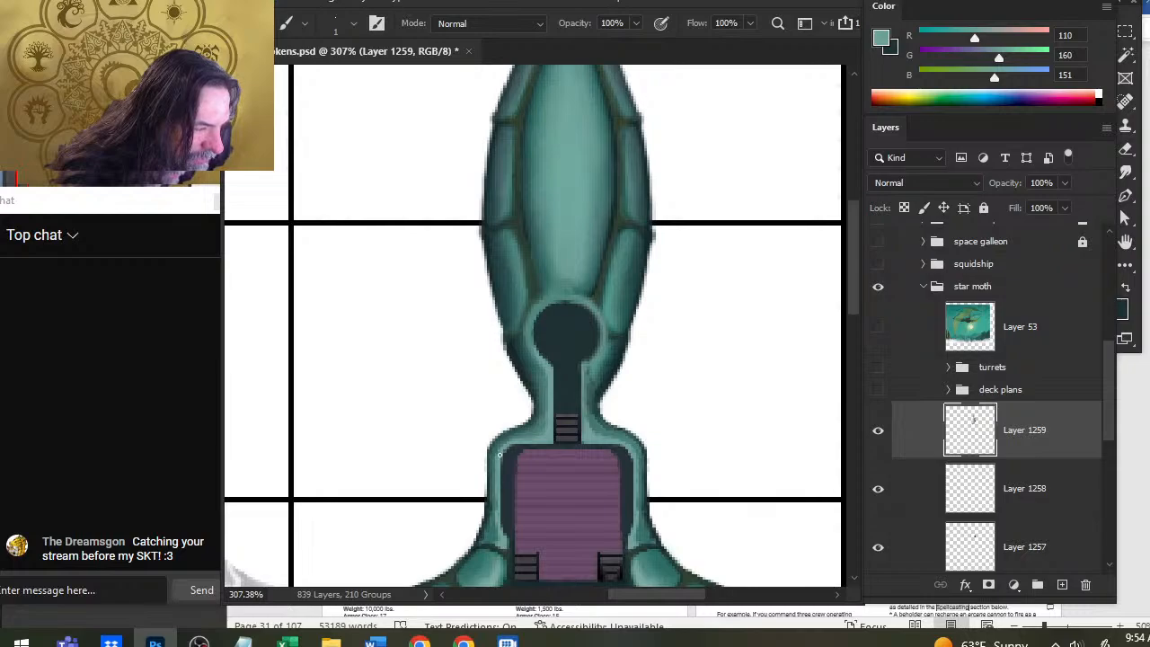
pyautogui.press('r')
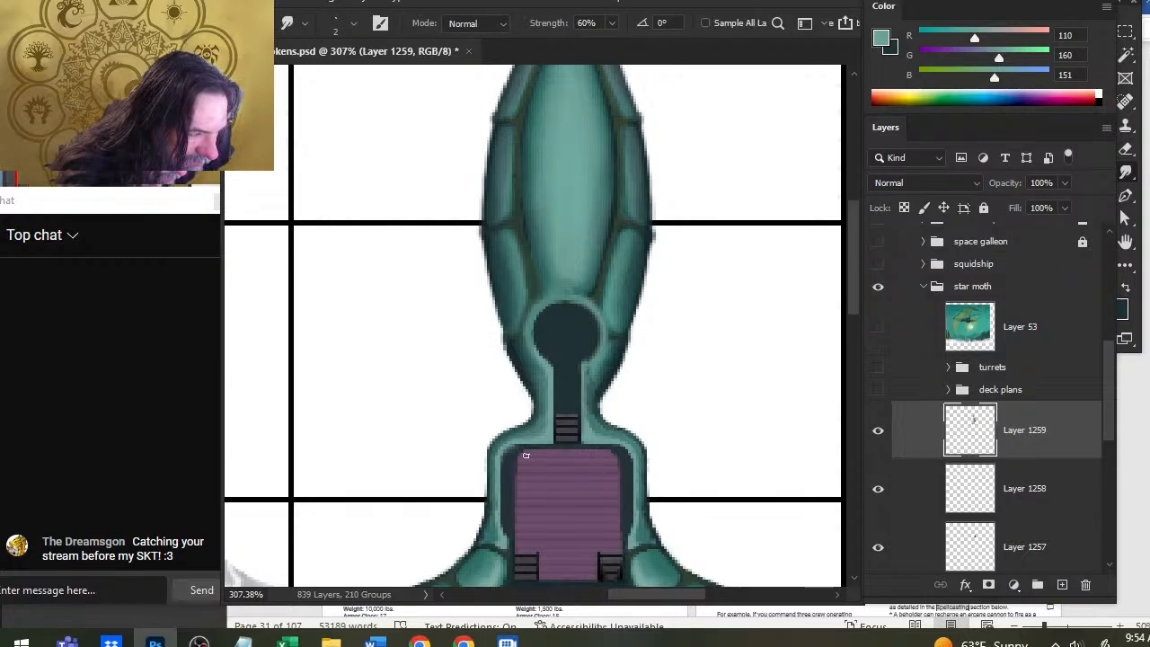
# Step: Redraw the purple deck's upper-left border with dark slate (38, 49, 56) and light teal (111, 159, 152), and smudge it at 60% strength
pyautogui.press('b')
pyautogui.keyDown('alt'); pyautogui.click(507, 464); pyautogui.keyUp('alt')
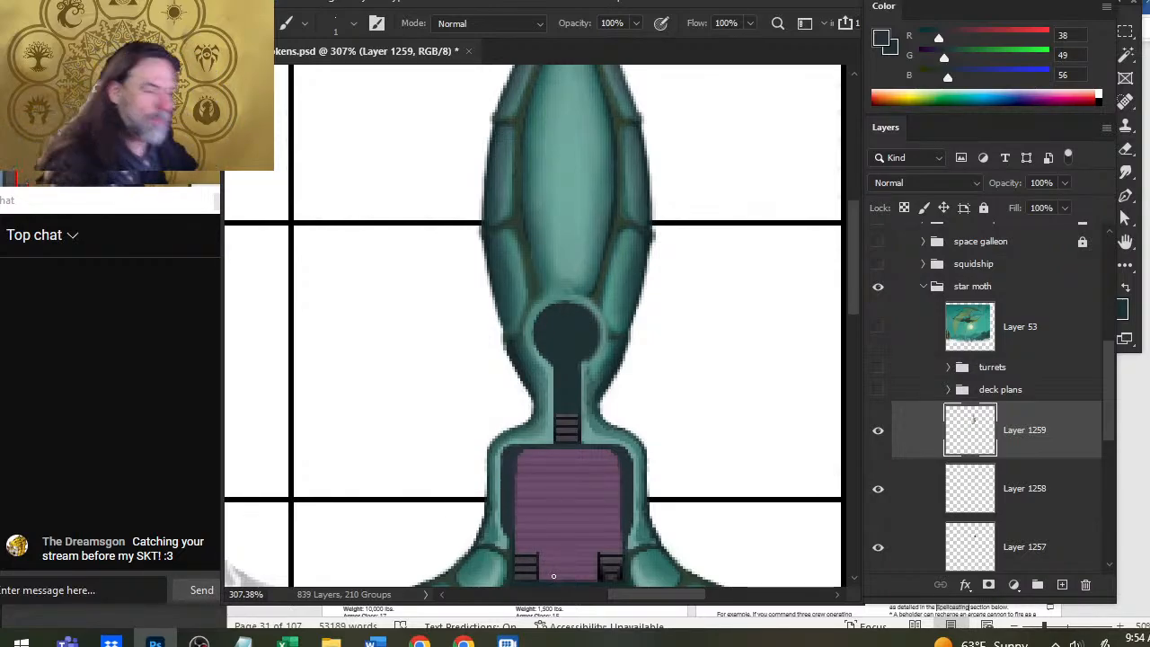
pyautogui.keyDown('alt'); pyautogui.click(528, 440); pyautogui.keyUp('alt')
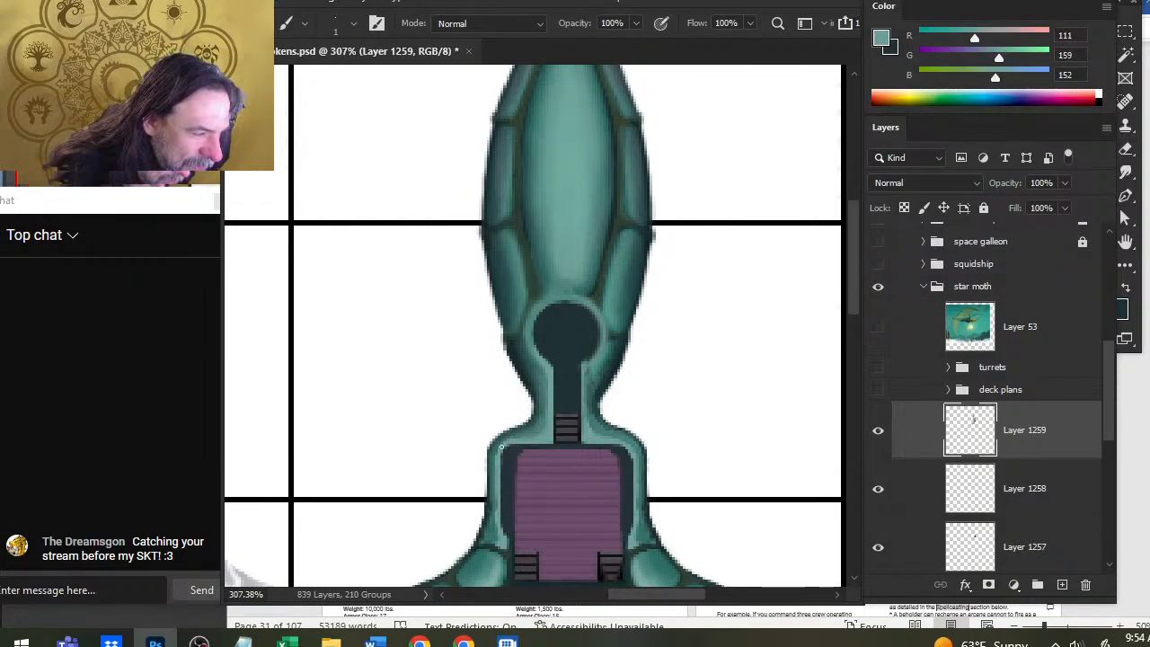
pyautogui.press('r')
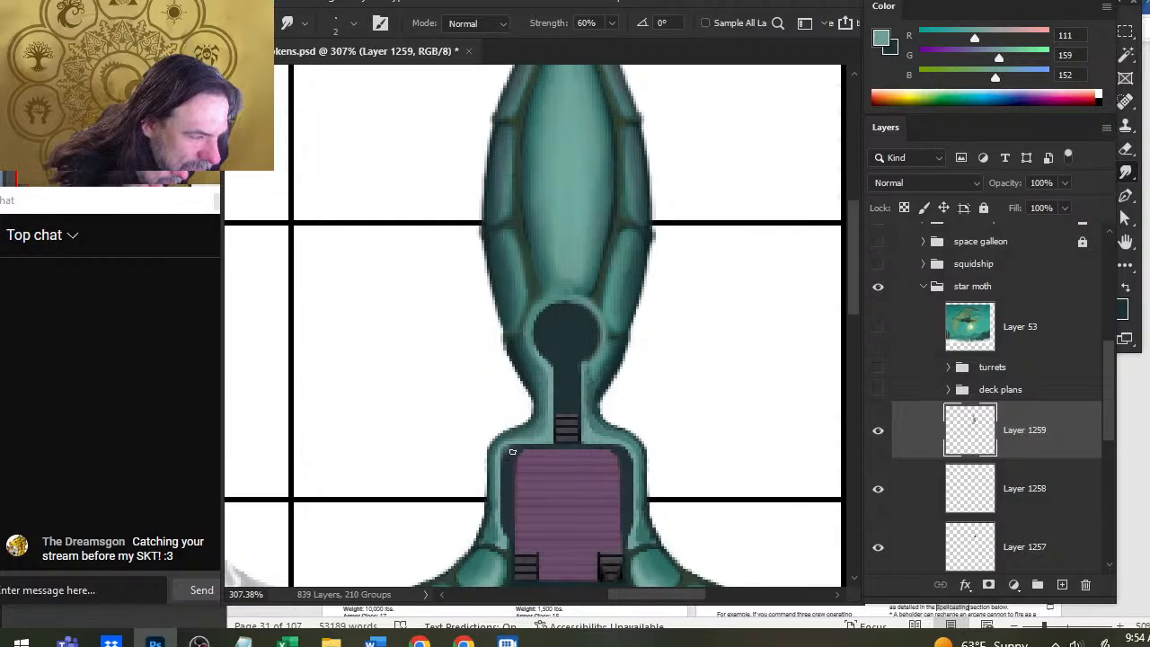
# Step: Sharpen the deck border's upper-left corner with slates (48, 69, 73) and (37, 49, 56) and light teal (111, 159, 151), then smudge the rim
pyautogui.press('b')
pyautogui.keyDown('alt'); pyautogui.click(514, 453); pyautogui.keyUp('alt')
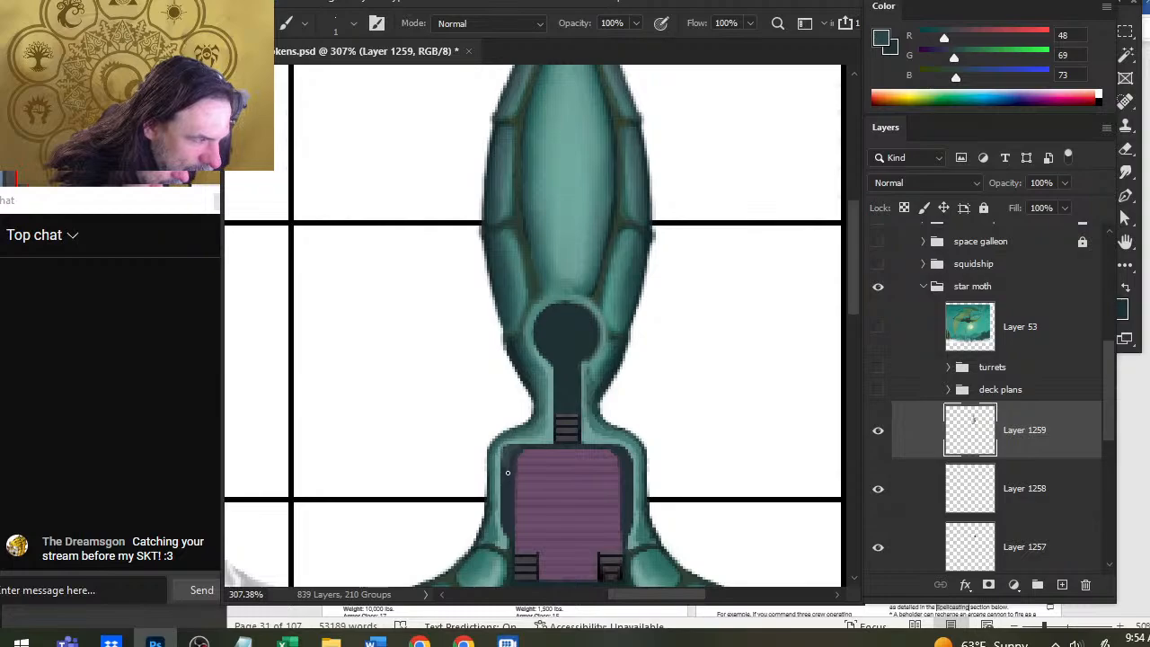
pyautogui.keyDown('alt'); pyautogui.click(509, 486); pyautogui.keyUp('alt')
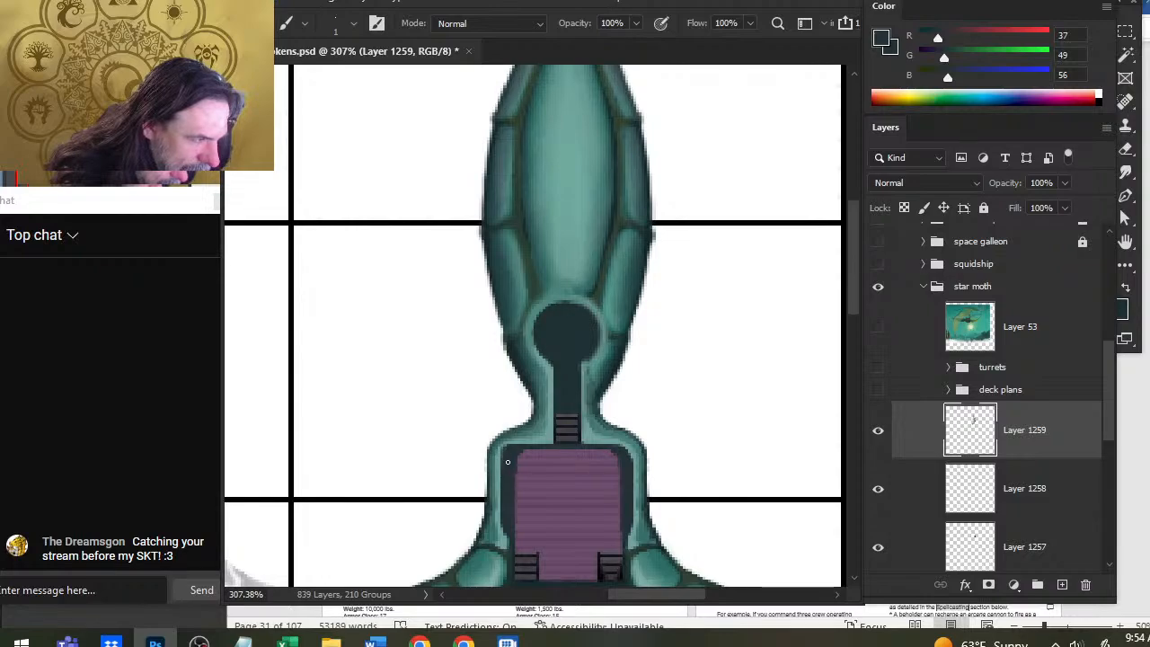
pyautogui.keyDown('alt'); pyautogui.click(511, 443); pyautogui.keyUp('alt')
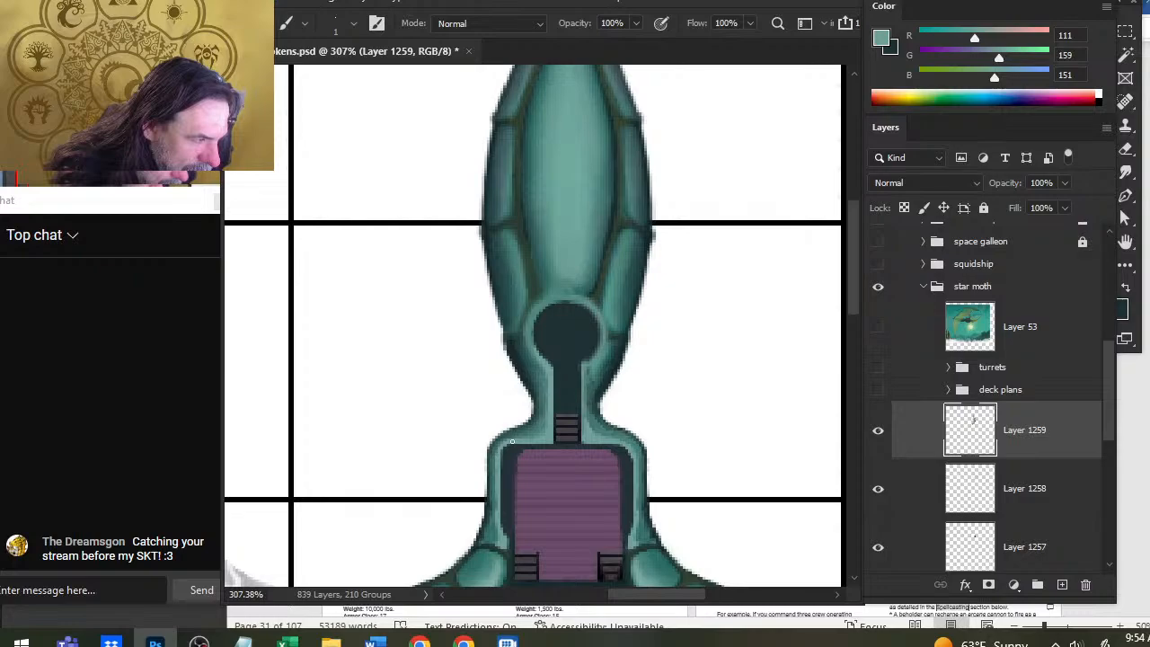
pyautogui.press('r')
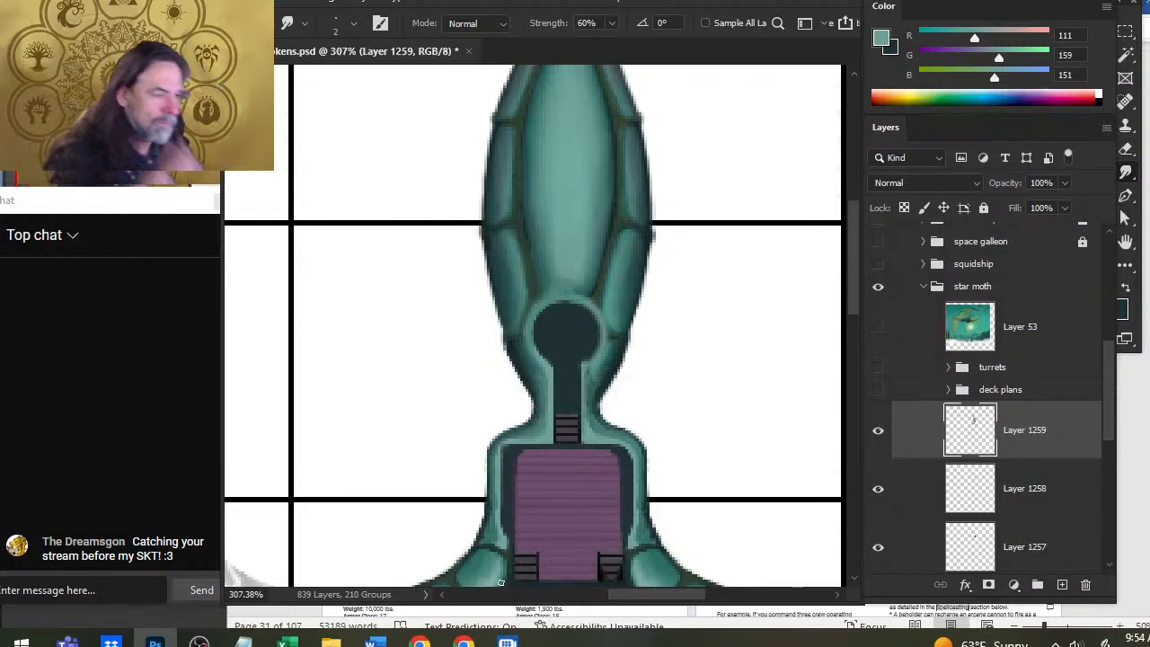
# Step: Square off the deck border's upper-left corner with dark slate (37, 49, 56), and blend the shoulder using teals (110, 157, 150) and (106, 151, 143)
pyautogui.press('b')
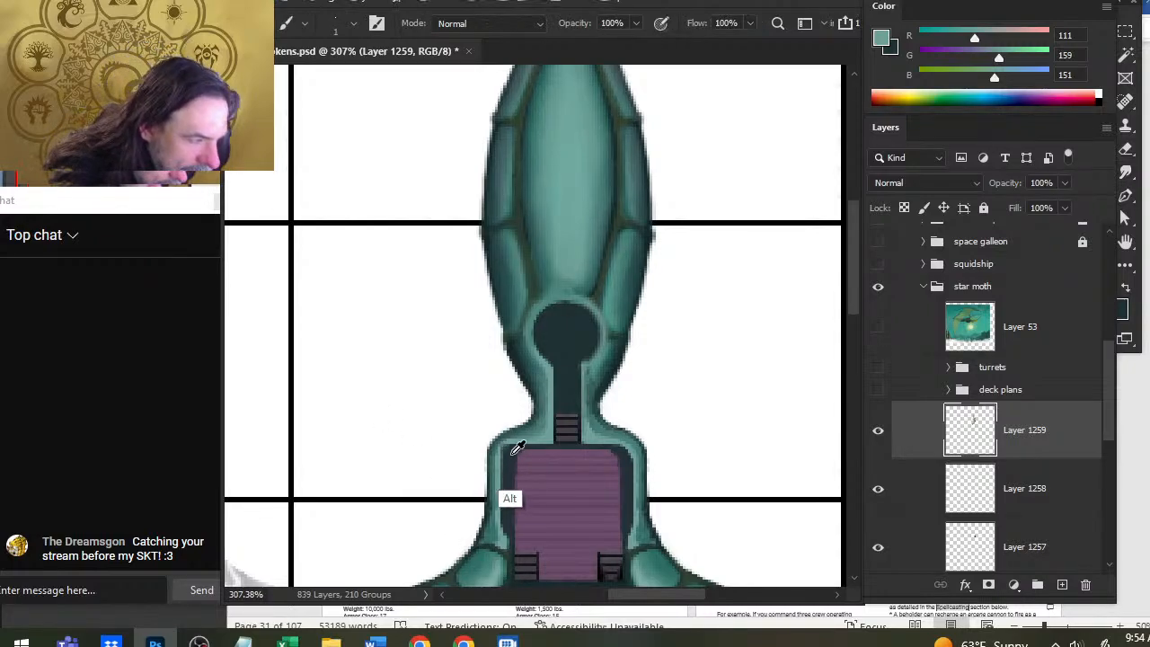
pyautogui.keyDown('alt'); pyautogui.click(514, 450); pyautogui.keyUp('alt')
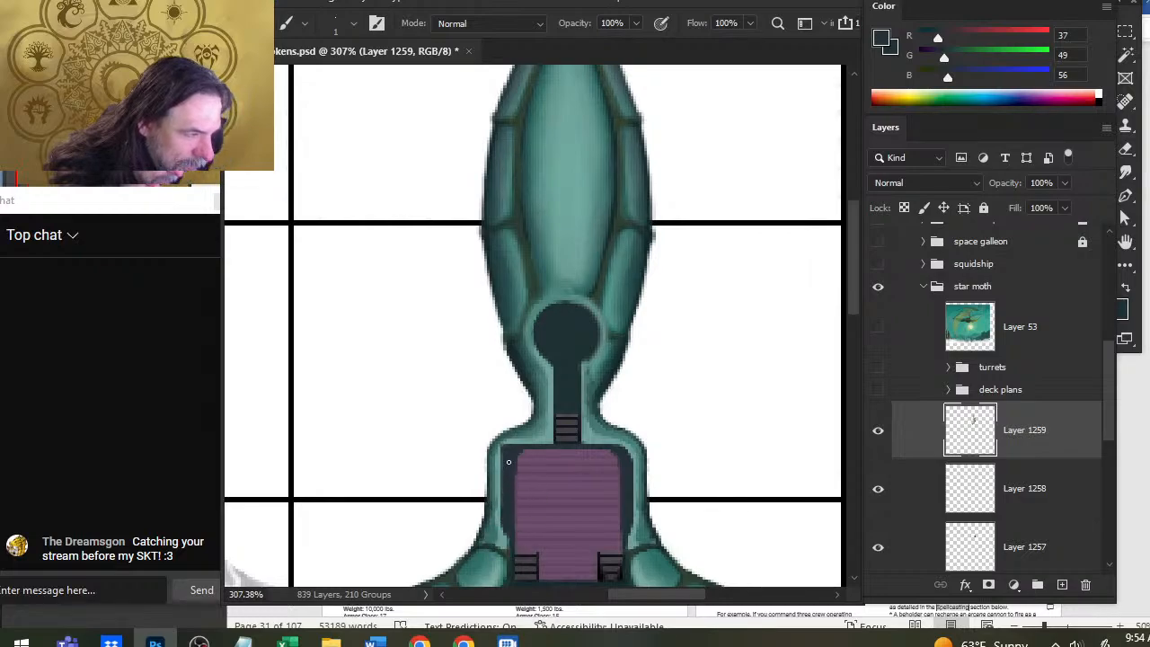
pyautogui.keyDown('alt'); pyautogui.click(505, 477); pyautogui.keyUp('alt')
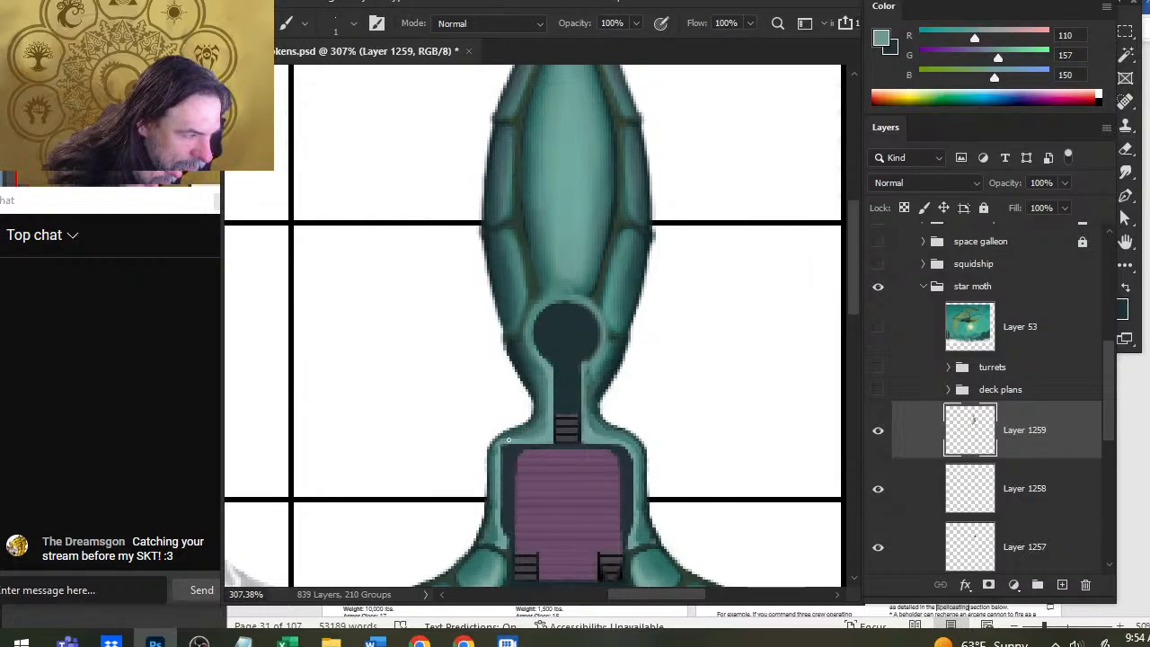
pyautogui.press('r')
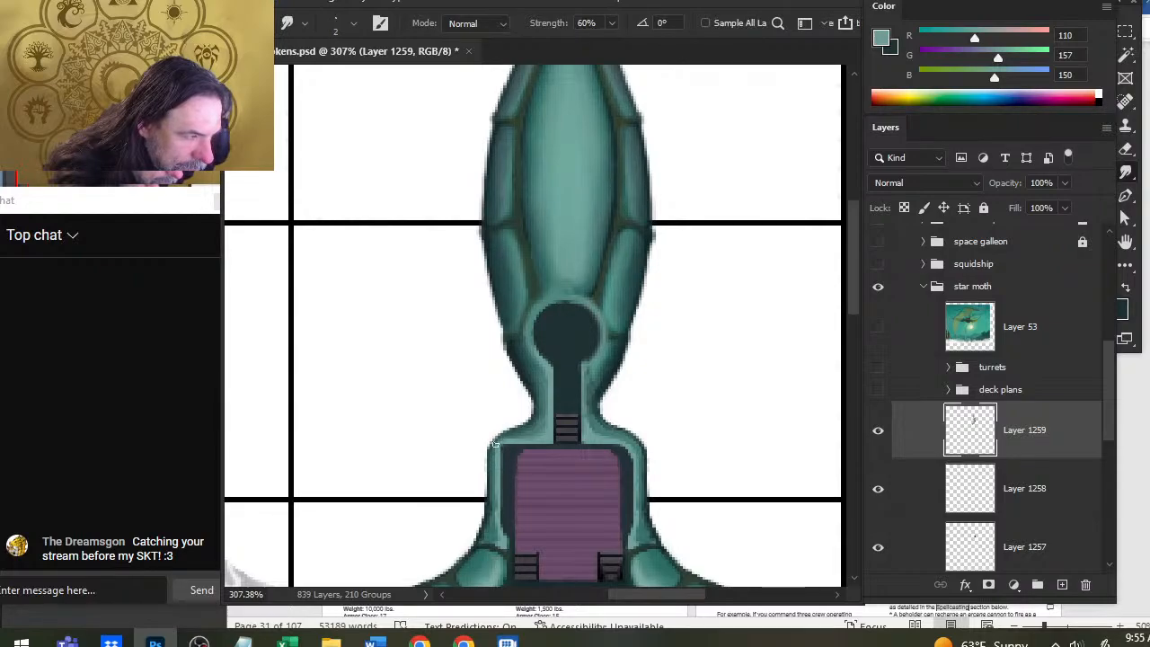
pyautogui.keyDown('alt'); pyautogui.click(511, 438); pyautogui.keyUp('alt')
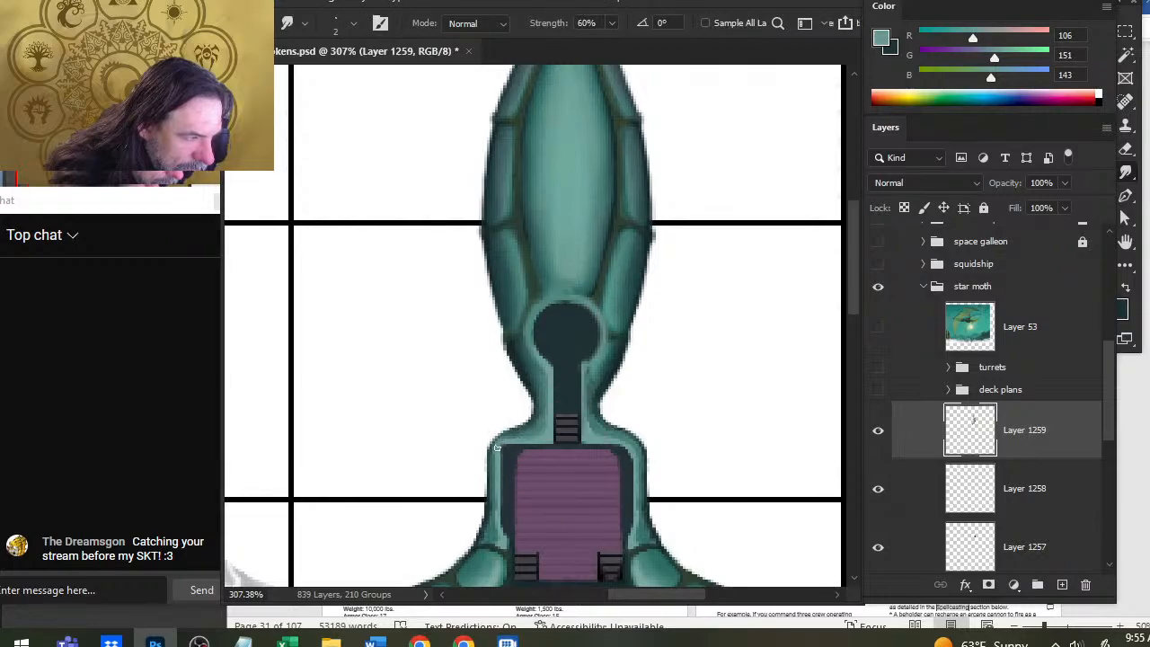
pyautogui.press('b')
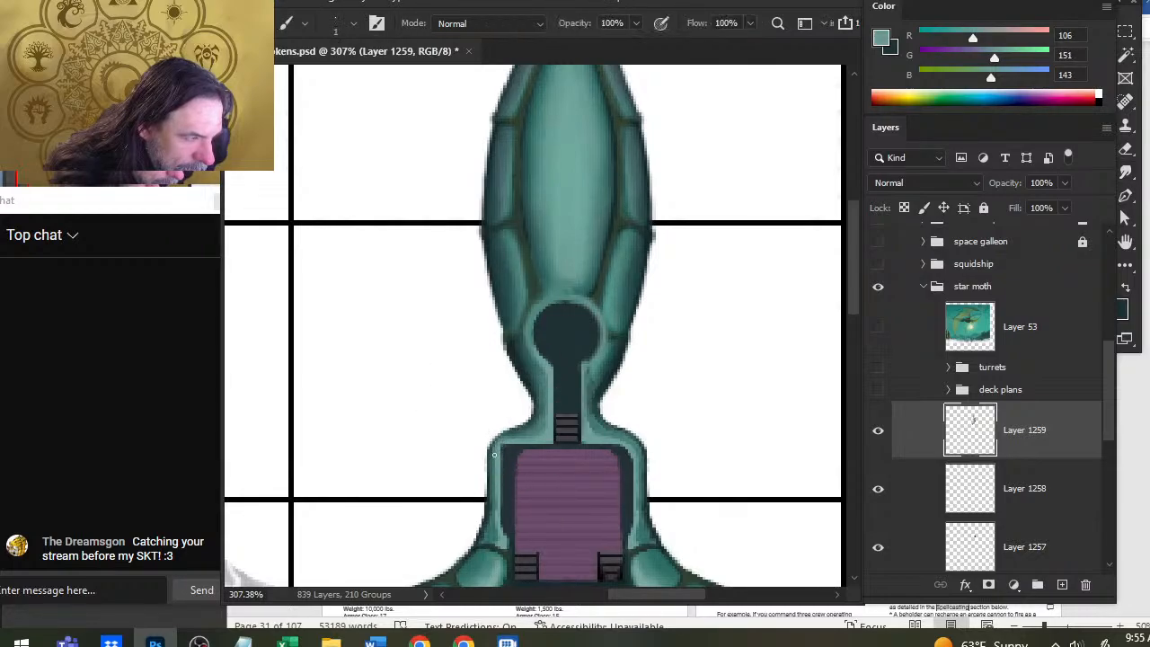
# Step: Retouch the hull outline around the deck's upper-left shoulder with a dark teal sampled from the hull edge and smudge it smooth
pyautogui.keyDown('alt'); pyautogui.click(489, 456); pyautogui.keyUp('alt')
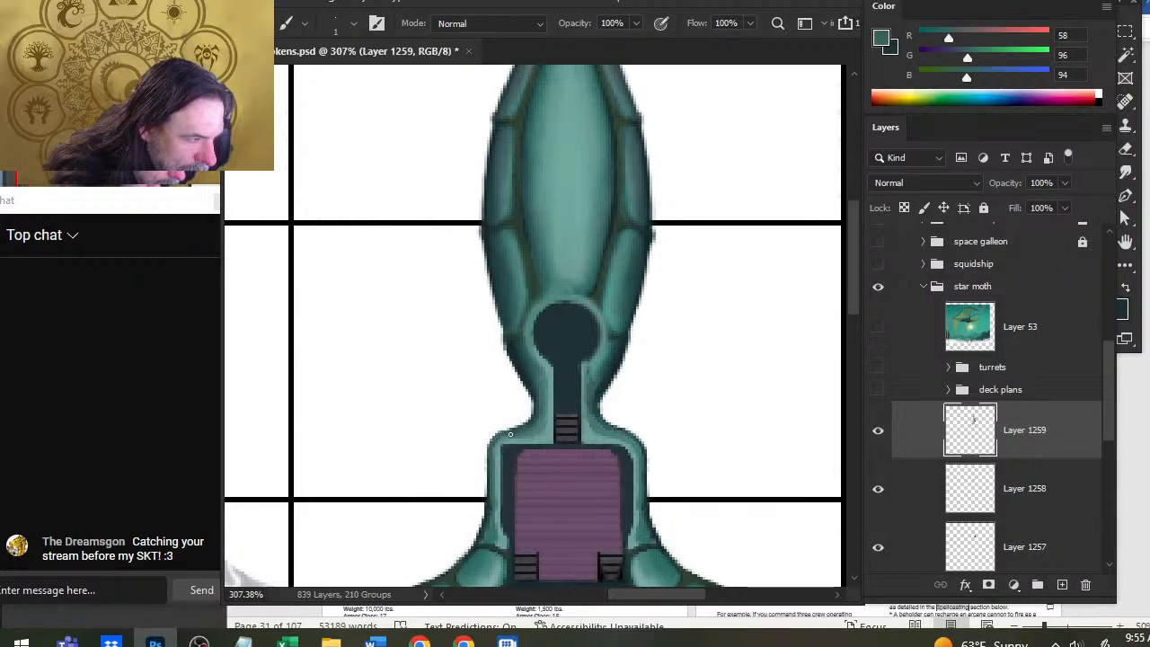
pyautogui.press('r')
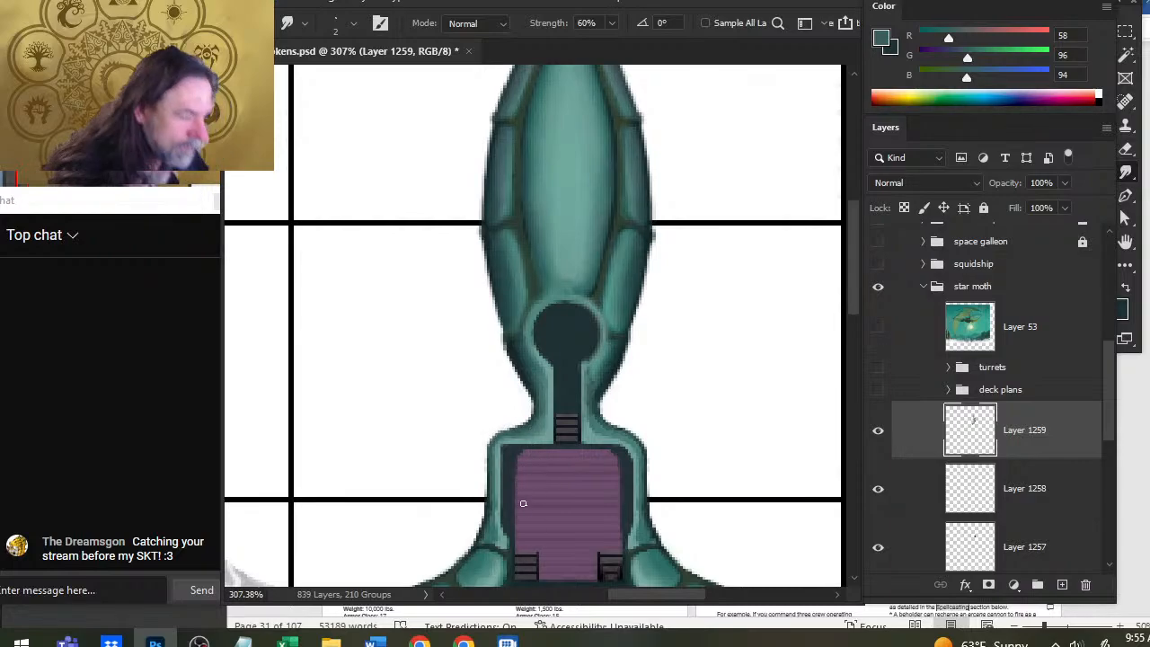
# Step: Select a rectangular patch of the purple deck planking, copy it merged and paste it as a new layer
pyautogui.press('z')
pyautogui.moveTo(537, 466); pyautogui.dragTo(477, 481)
pyautogui.moveTo(616, 467)
pyautogui.mouseDown()
pyautogui.moveTo(624, 370)
pyautogui.moveTo(559, 413)
pyautogui.mouseUp()
pyautogui.press('l')
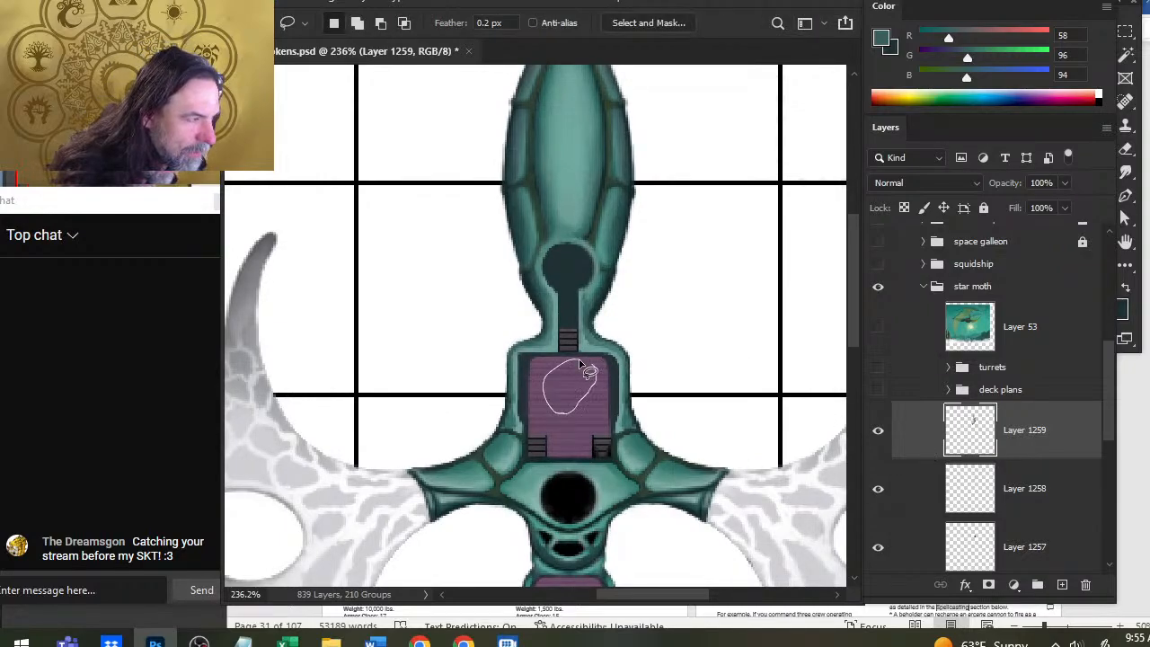
pyautogui.moveTo(585, 369); pyautogui.dragTo(582, 364)
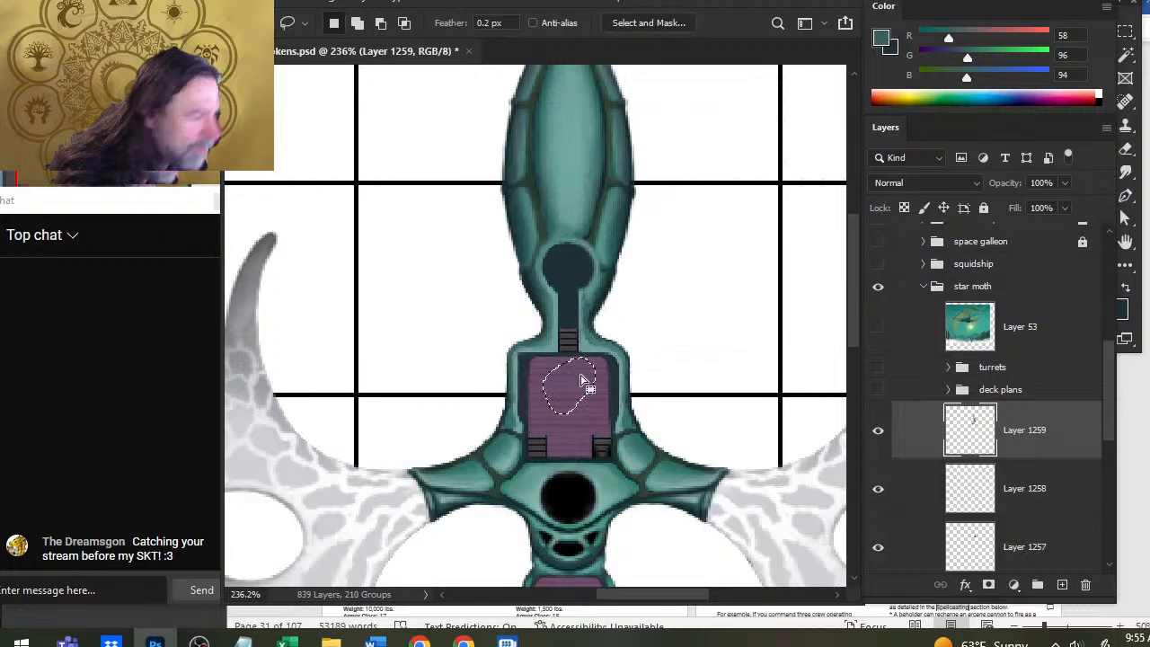
pyautogui.press('m')
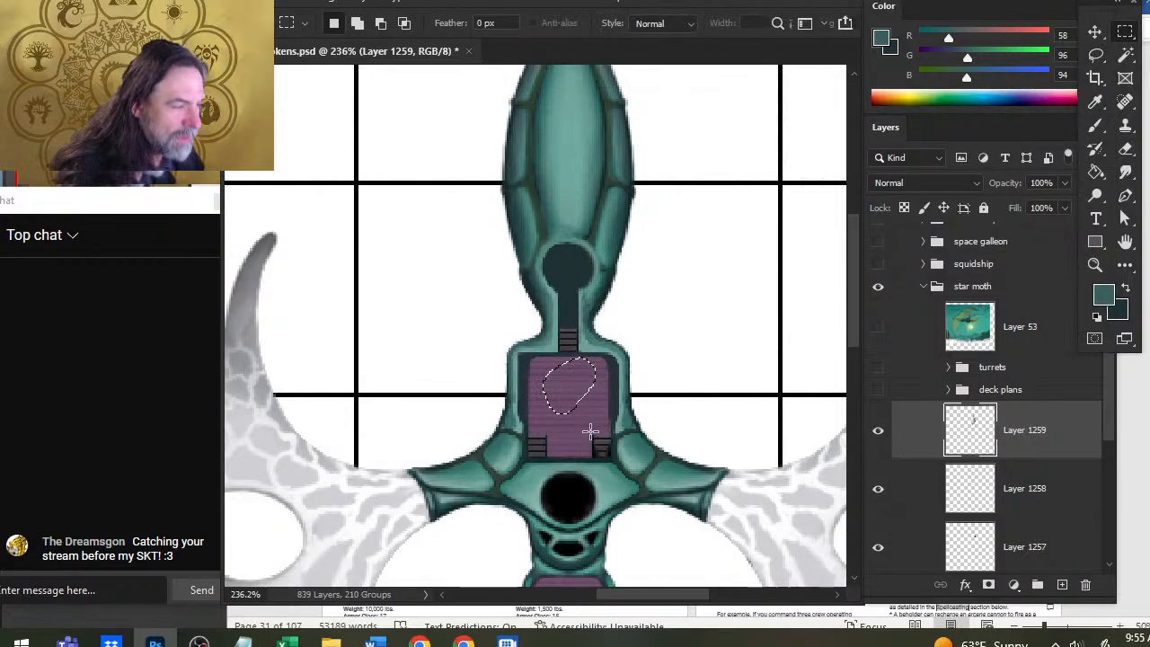
pyautogui.click(552, 379)
pyautogui.moveTo(541, 365); pyautogui.dragTo(583, 424)
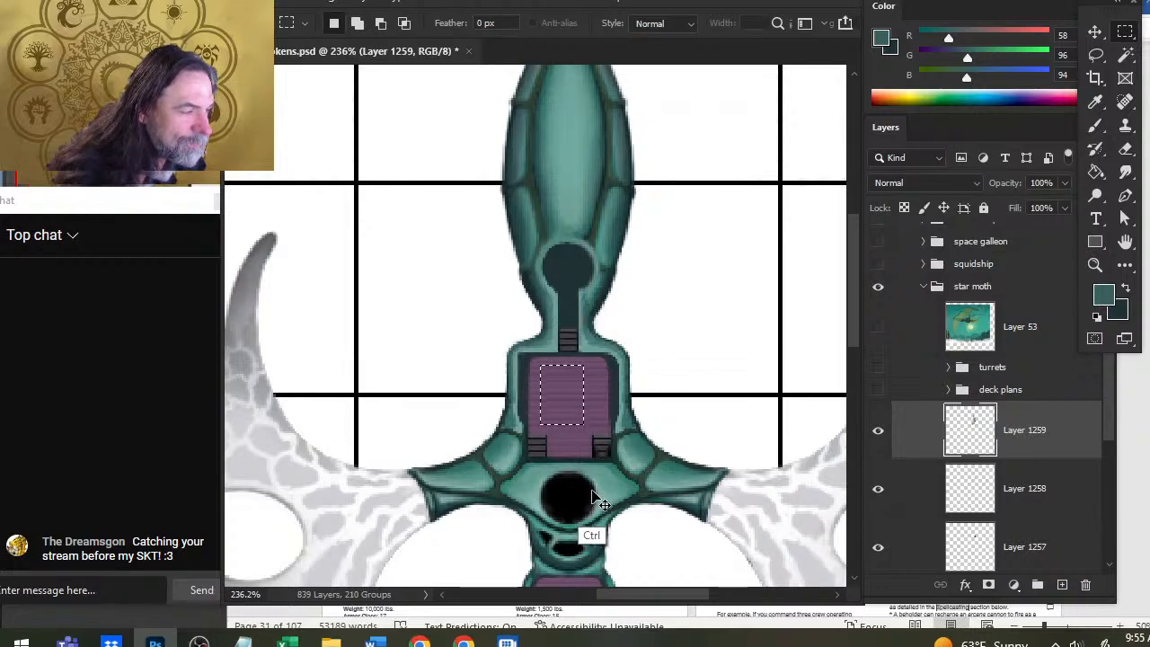
pyautogui.hotkey('ctrl', 'c')
pyautogui.press('Return')
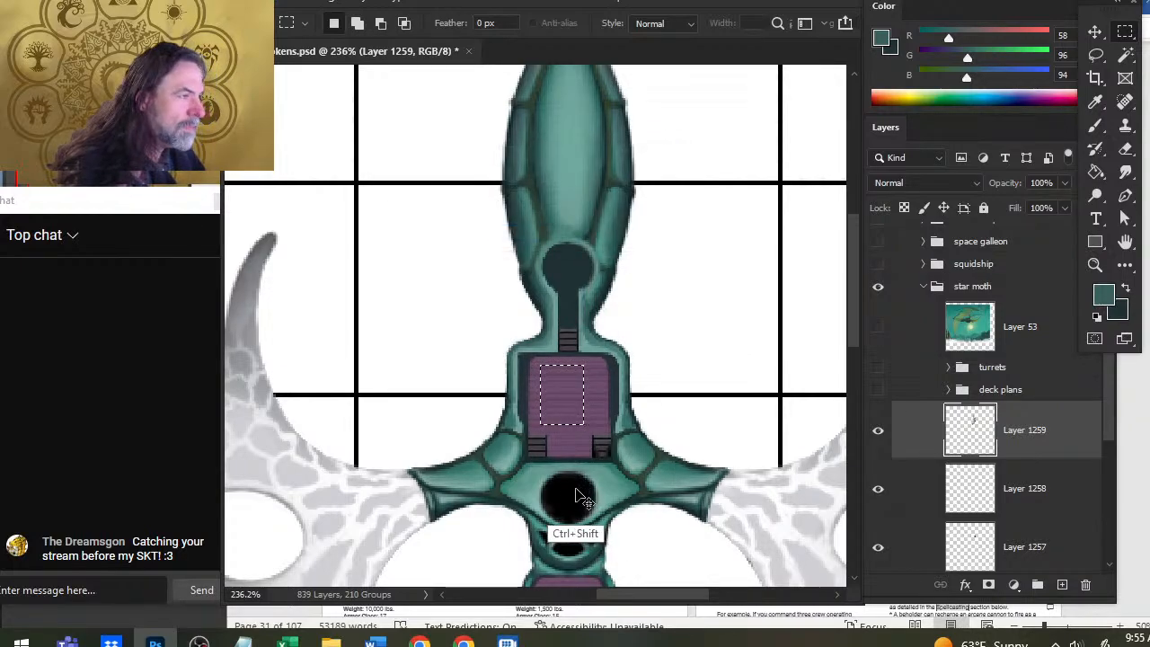
pyautogui.hotkey('ctrl', 'shift', 'c')
pyautogui.hotkey('ctrl', 'v')
# Step: Nudge the pasted planking left and up until it covers the dark gap in the deck's upper-left corner
pyautogui.press('v')
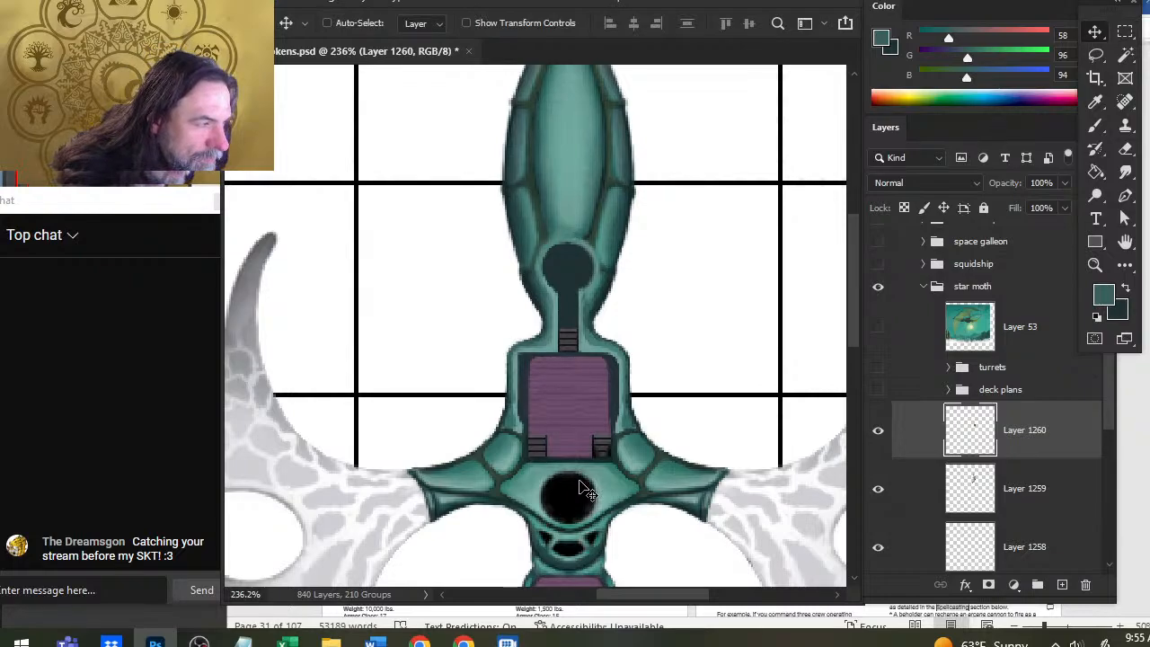
pyautogui.press('Left')
pyautogui.press('Left')
pyautogui.press('Left')
pyautogui.press('Left')
pyautogui.press('Left')
pyautogui.press('Up')
pyautogui.press('Up')
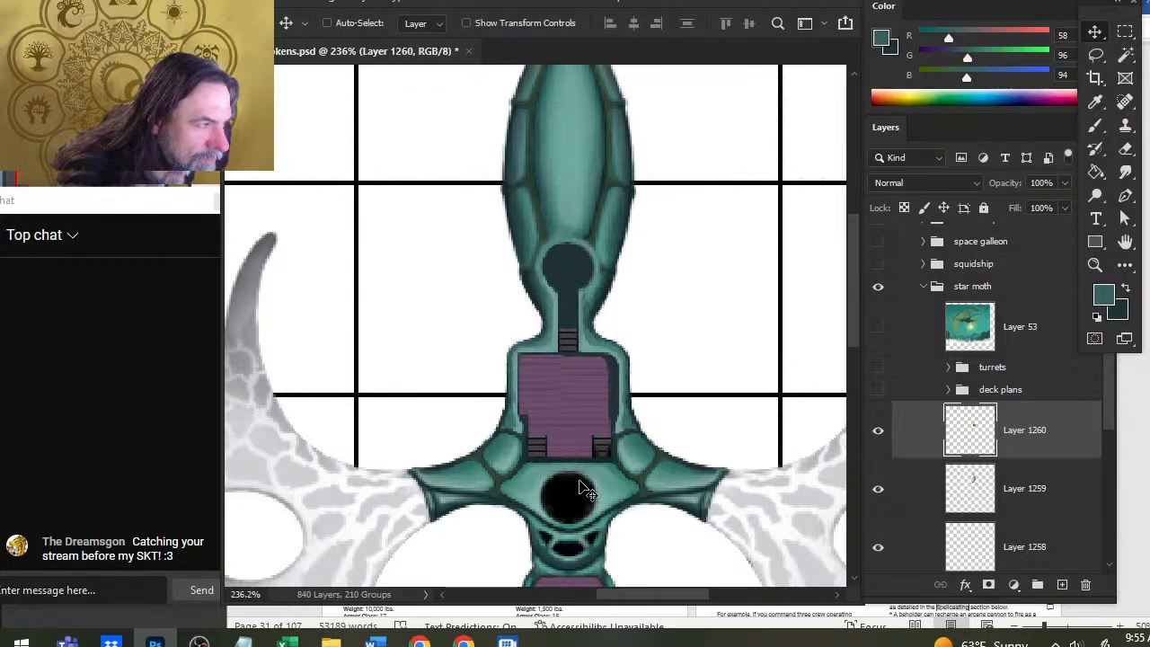
pyautogui.press('Up')
pyautogui.press('Up')
pyautogui.press('Up')
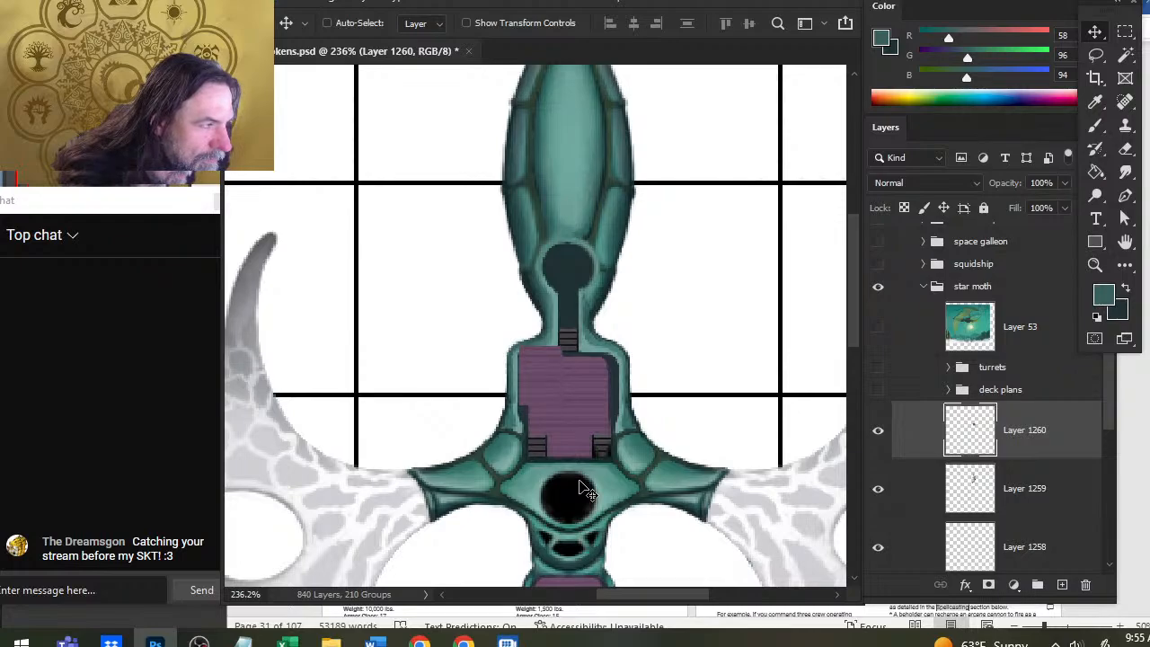
pyautogui.press('Right')
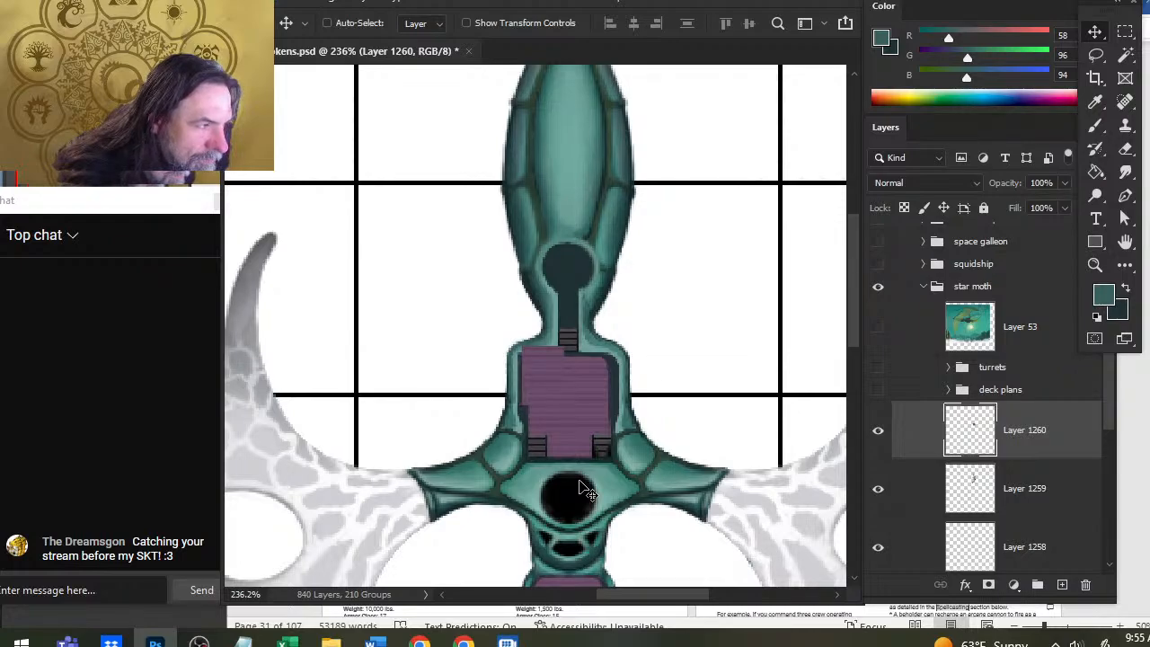
pyautogui.press('Right')
pyautogui.press('z')
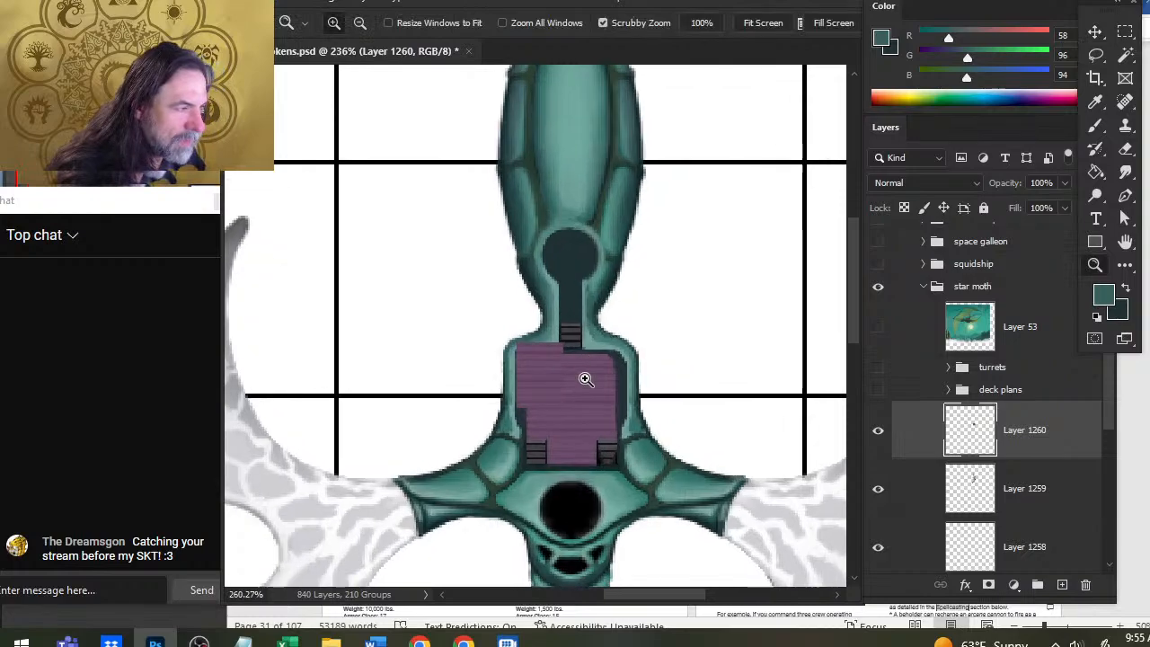
pyautogui.moveTo(585, 378); pyautogui.dragTo(578, 386)
pyautogui.press('v')
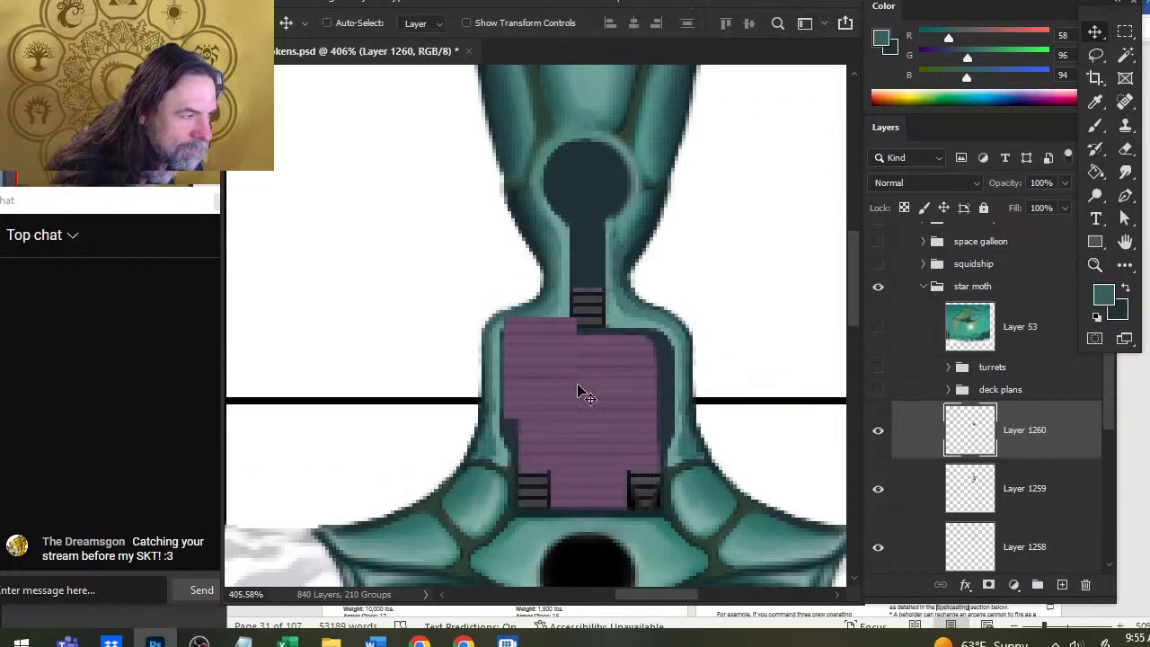
pyautogui.press('Right')
# Step: Try erasing the pasted planking that overhangs the hull and stairs along the deck's upper edge
pyautogui.press('e')
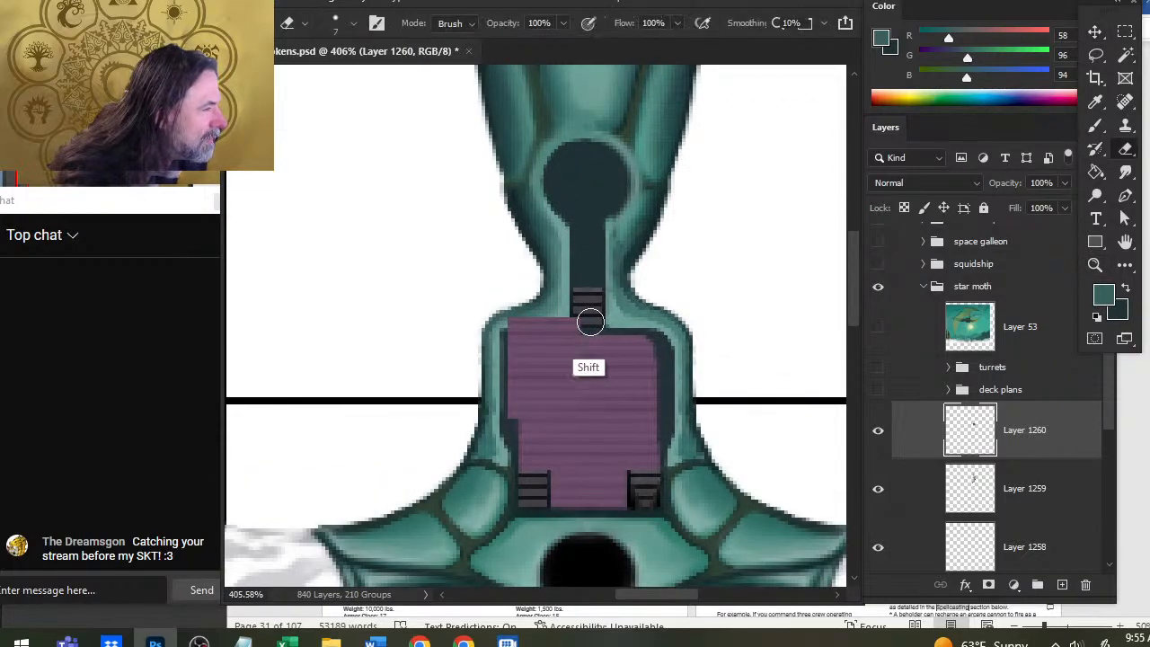
pyautogui.keyDown('shift'); pyautogui.click(590, 321); pyautogui.keyUp('shift')
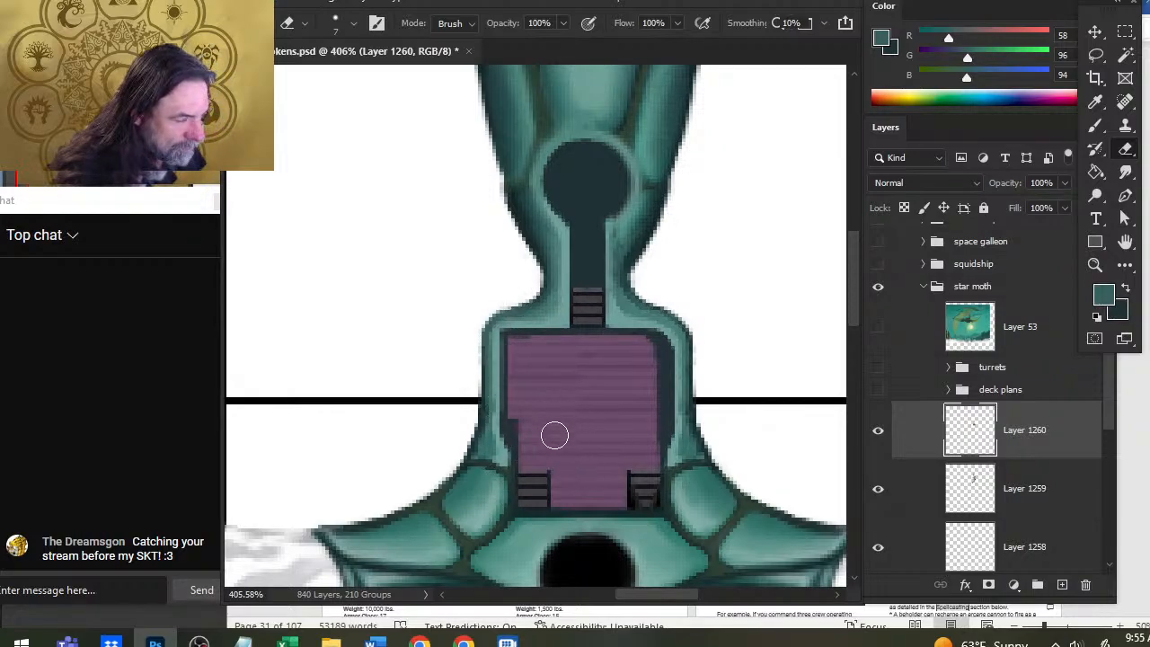
# Step: Try smudging the ragged upper edge of the pasted planking with short straight strokes, and undo the smudging and erasing
pyautogui.press('r')
pyautogui.keyDown('shift'); pyautogui.click(576, 347); pyautogui.keyUp('shift')
pyautogui.keyDown('shift'); pyautogui.click(526, 341); pyautogui.keyUp('shift')
pyautogui.keyDown('shift'); pyautogui.click(556, 335); pyautogui.keyUp('shift')
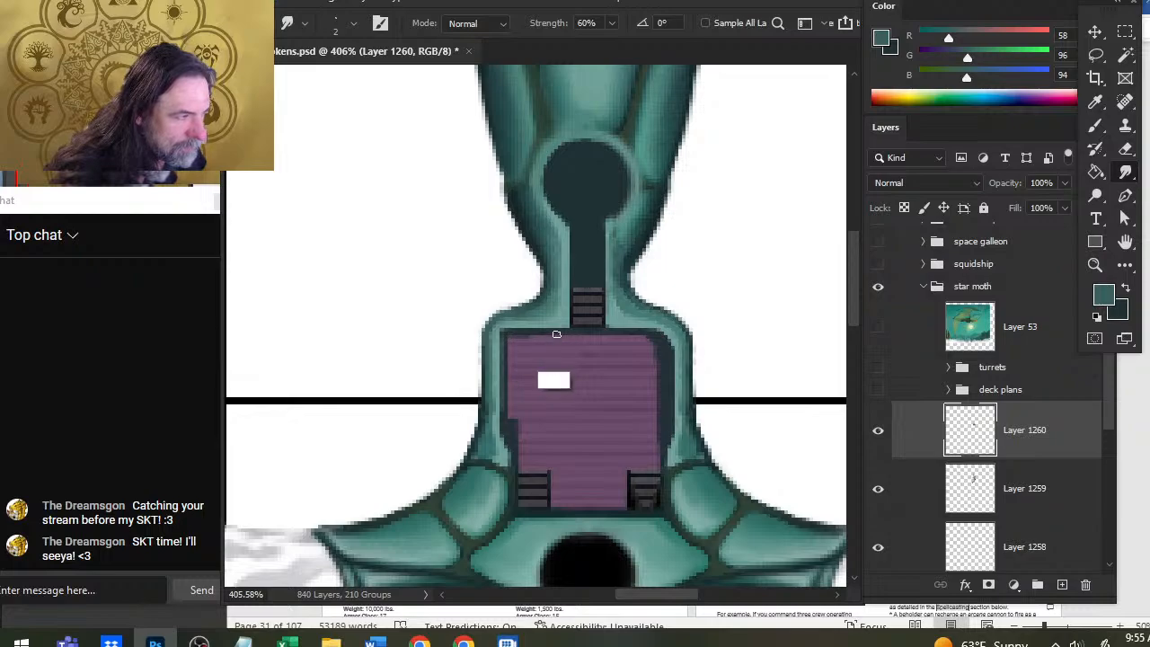
pyautogui.keyDown('shift'); pyautogui.click(507, 338); pyautogui.keyUp('shift')
pyautogui.keyDown('shift'); pyautogui.click(530, 338); pyautogui.keyUp('shift')
pyautogui.keyDown('shift'); pyautogui.click(555, 336); pyautogui.keyUp('shift')
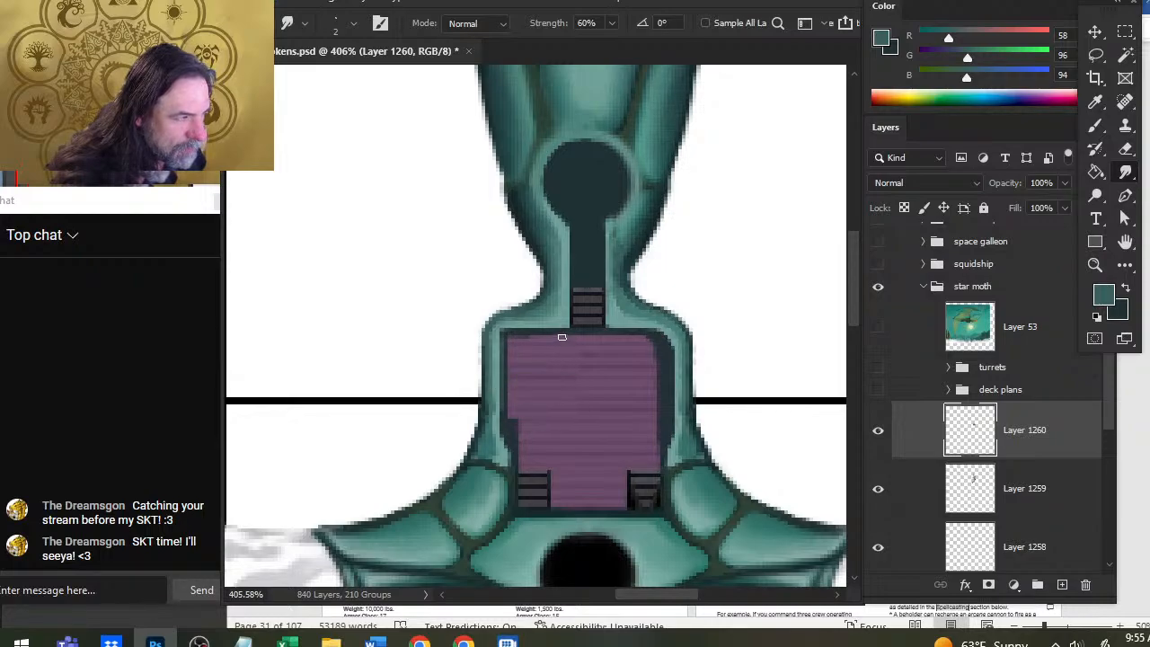
pyautogui.keyDown('shift'); pyautogui.click(549, 335); pyautogui.keyUp('shift')
pyautogui.keyDown('shift'); pyautogui.click(559, 336); pyautogui.keyUp('shift')
pyautogui.keyDown('shift'); pyautogui.click(568, 336); pyautogui.keyUp('shift')
pyautogui.keyDown('shift'); pyautogui.click(533, 342); pyautogui.keyUp('shift')
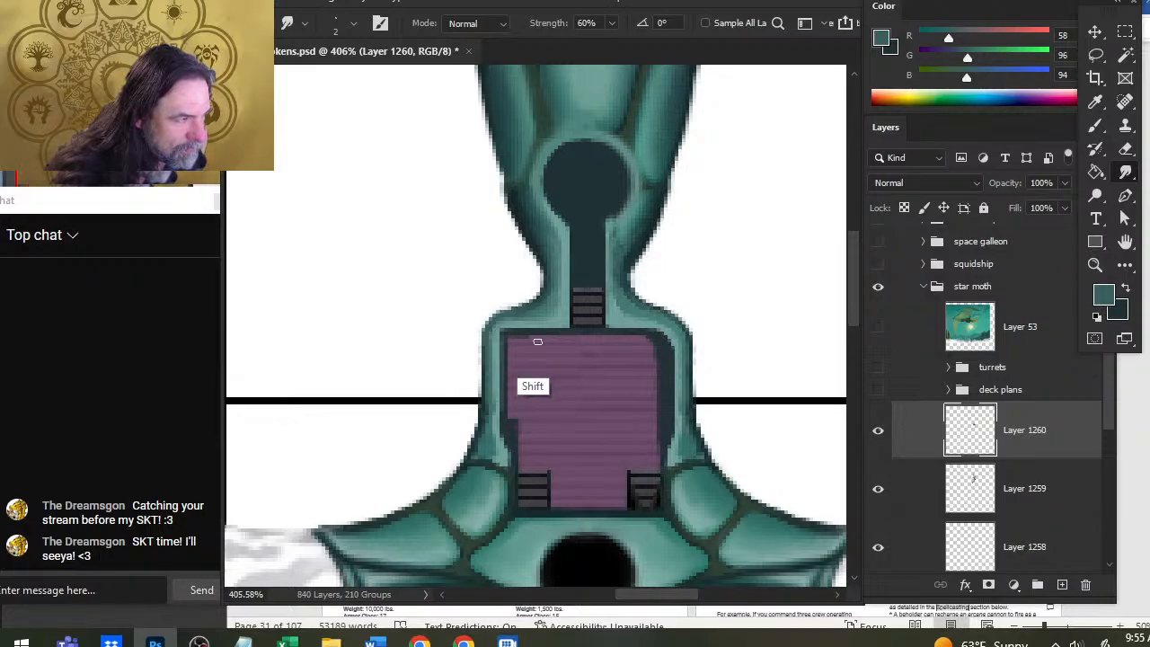
pyautogui.keyDown('shift'); pyautogui.click(576, 343); pyautogui.keyUp('shift')
pyautogui.keyDown('shift'); pyautogui.click(529, 338); pyautogui.keyUp('shift')
pyautogui.keyDown('shift'); pyautogui.click(522, 339); pyautogui.keyUp('shift')
pyautogui.keyDown('shift'); pyautogui.click(511, 339); pyautogui.keyUp('shift')
pyautogui.keyDown('shift'); pyautogui.click(496, 341); pyautogui.keyUp('shift')
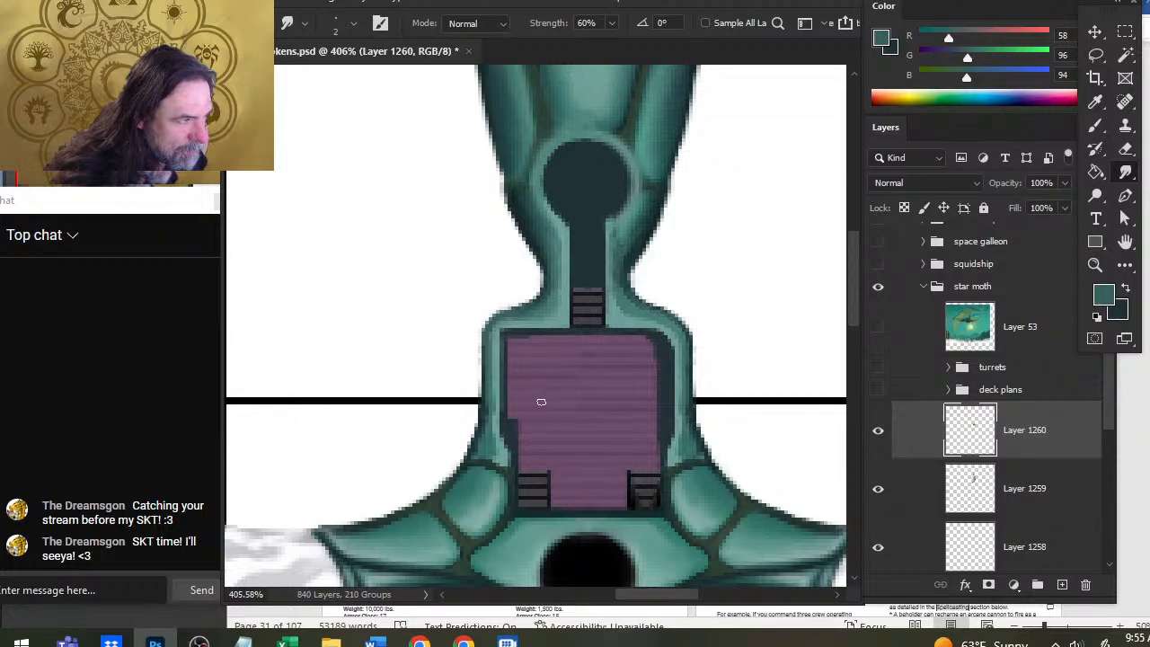
pyautogui.press('v')
pyautogui.press('ctrl')
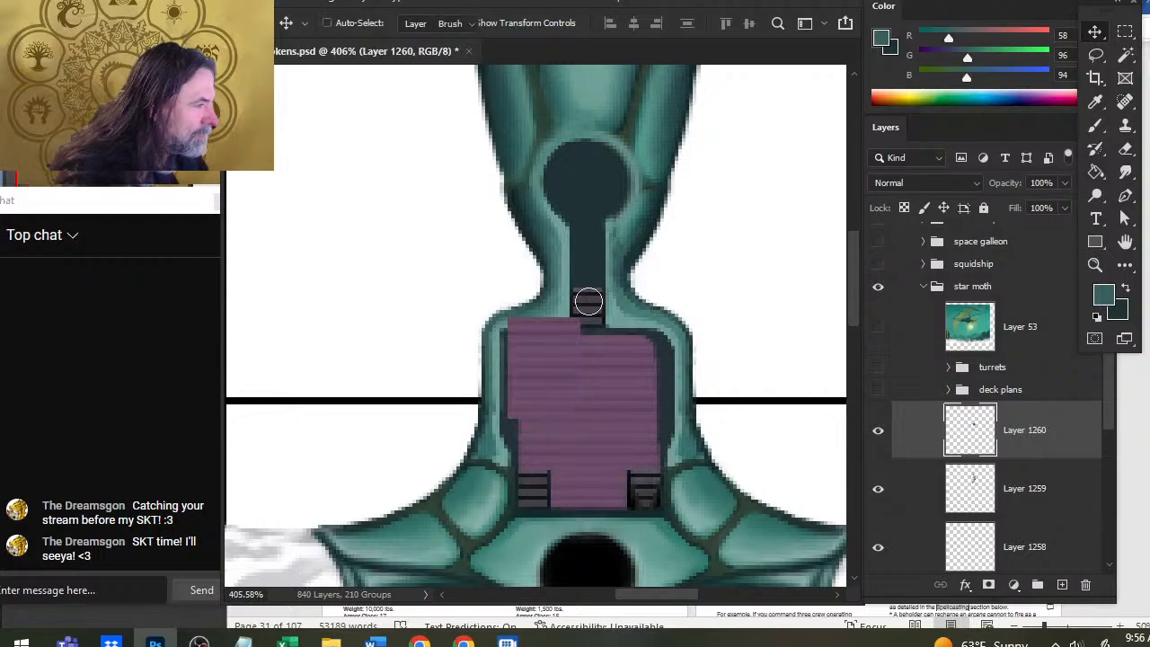
# Step: Erase the pasted planking's overhang in straight strokes along the deck's upper edge, using a 7-pixel eraser
pyautogui.press('e')
pyautogui.press('shift')
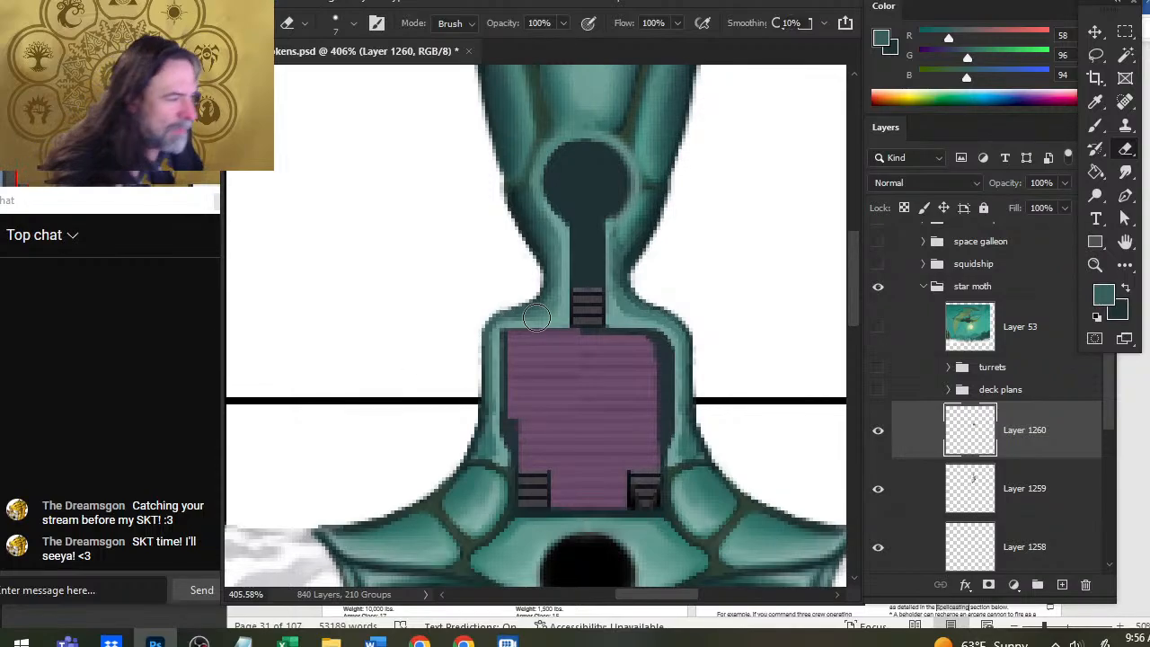
pyautogui.press('shift')
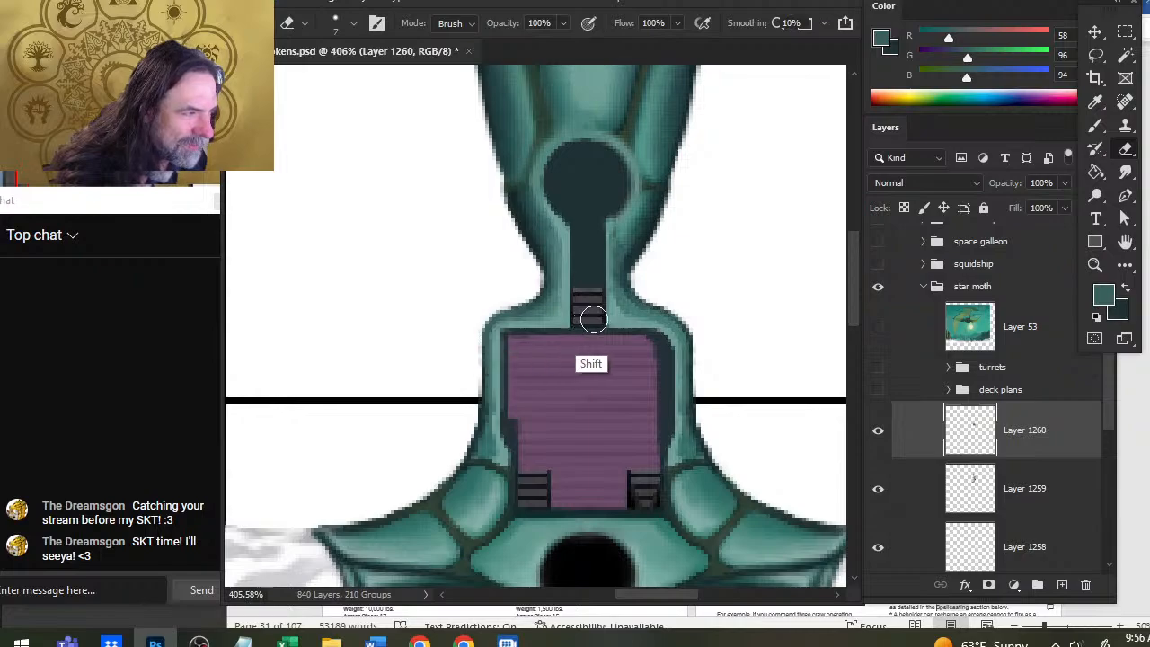
pyautogui.press('shift')
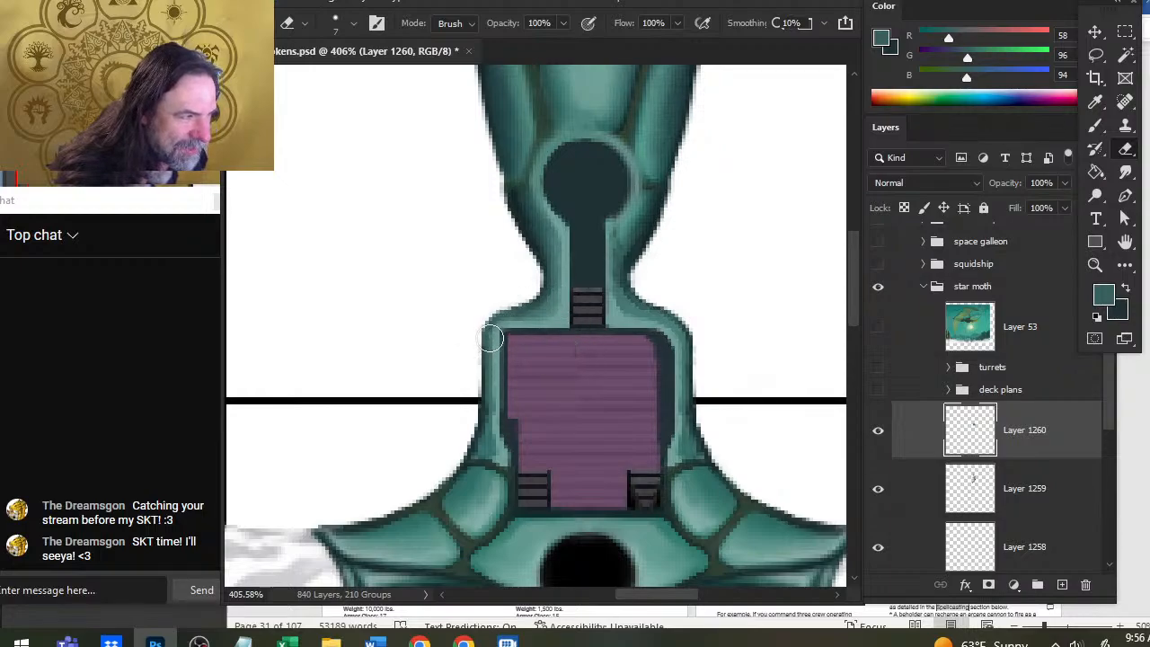
pyautogui.press('shift')
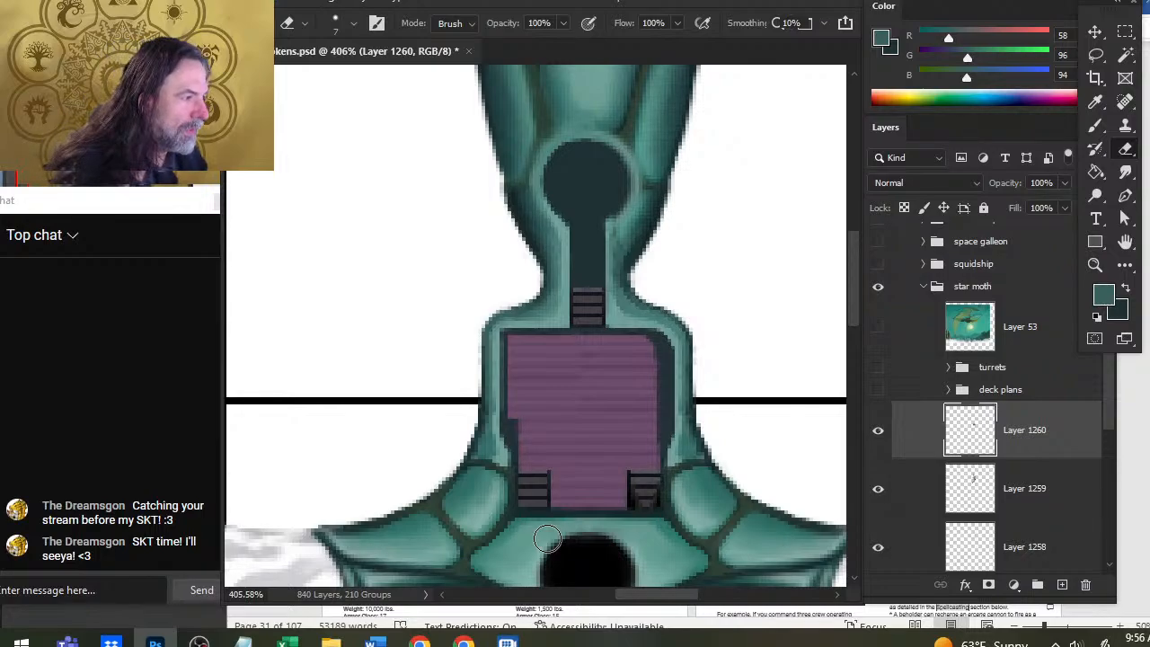
# Step: Lasso an area of planking on the left half of the deck and copy it onto a new layer
pyautogui.press('l')
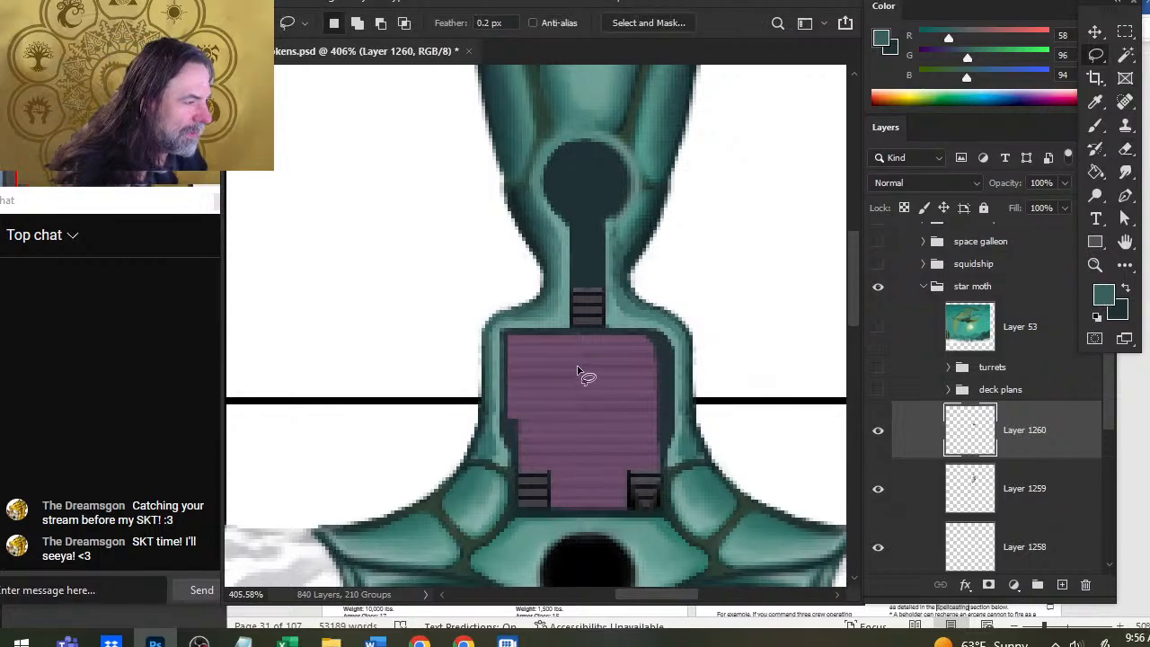
pyautogui.moveTo(580, 372)
pyautogui.mouseDown()
pyautogui.moveTo(515, 372)
pyautogui.moveTo(548, 440)
pyautogui.mouseUp()
pyautogui.hotkey('ctrl', 'shift', 'j')
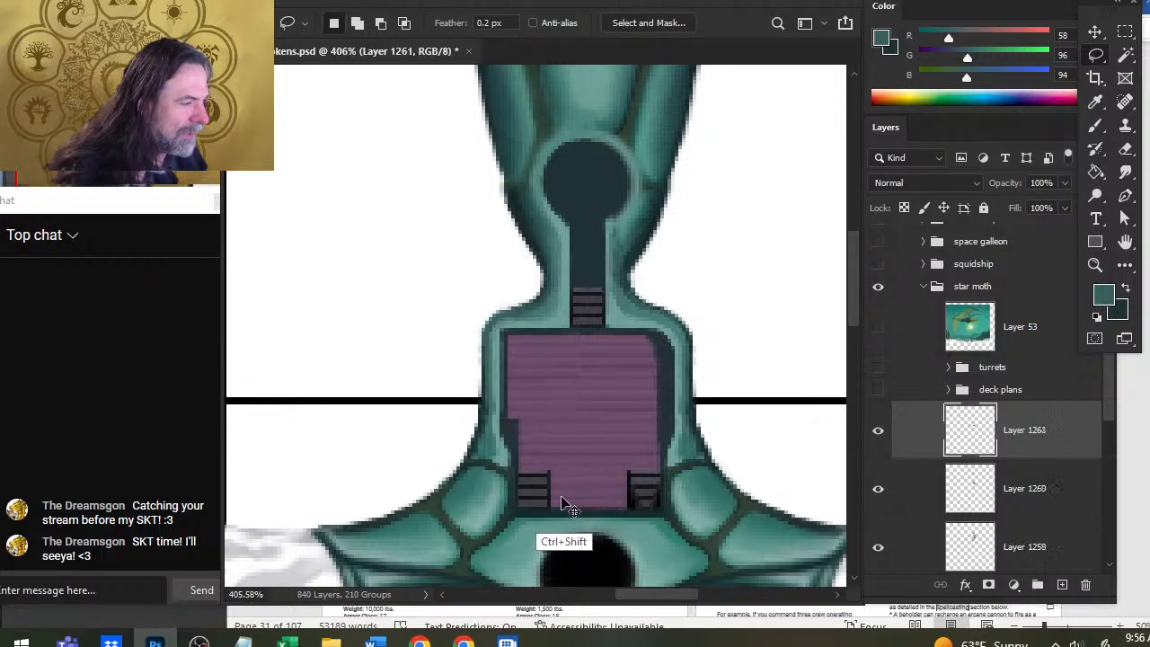
# Step: Nudge the copied planking down until it fills the dark notch above the deck's lower-left stairs
pyautogui.press('v')
pyautogui.press('Down')
pyautogui.press('Down')
pyautogui.press('Down')
pyautogui.press('Down')
pyautogui.press('Down')
pyautogui.press('Down')
pyautogui.press('Down')
pyautogui.press('Down')
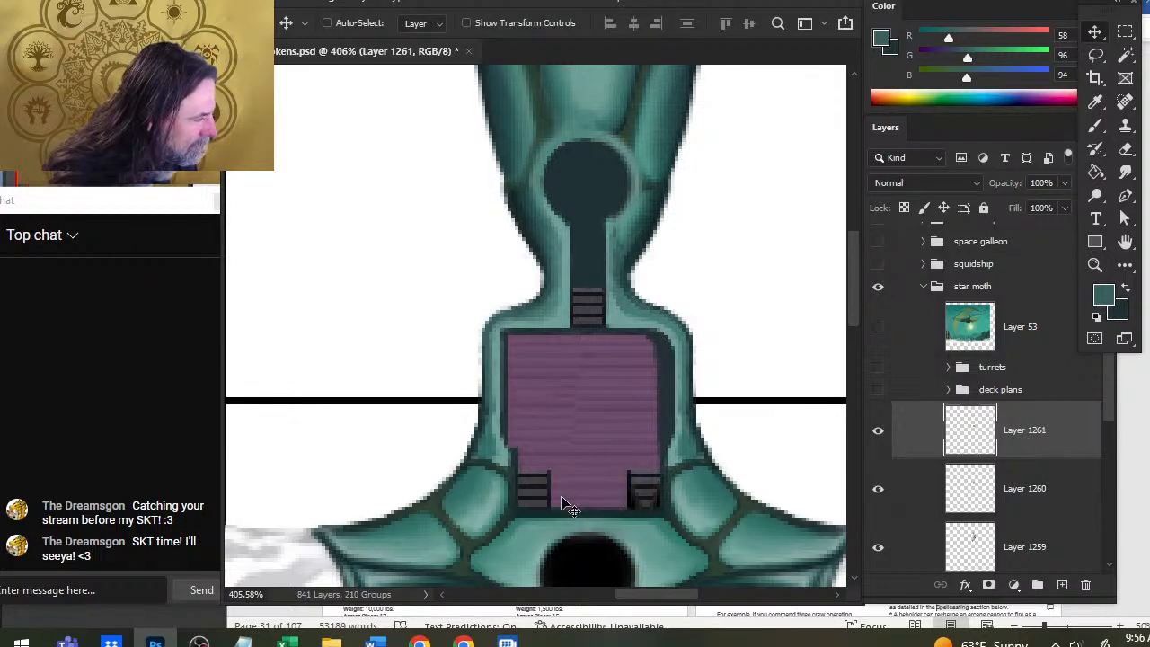
pyautogui.press('Down')
pyautogui.press('Down')
pyautogui.press('Down')
pyautogui.press('Down')
pyautogui.press('Down')
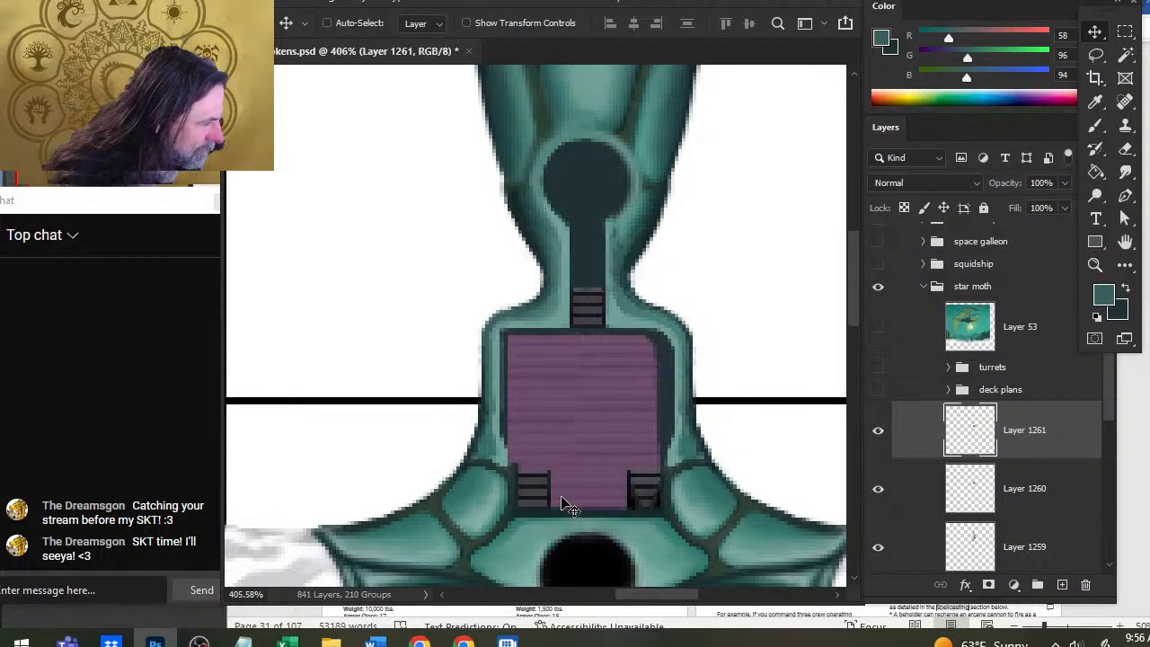
# Step: Erase the copied planking that overlaps the hull wall above the lower-left stairs
pyautogui.press('e')
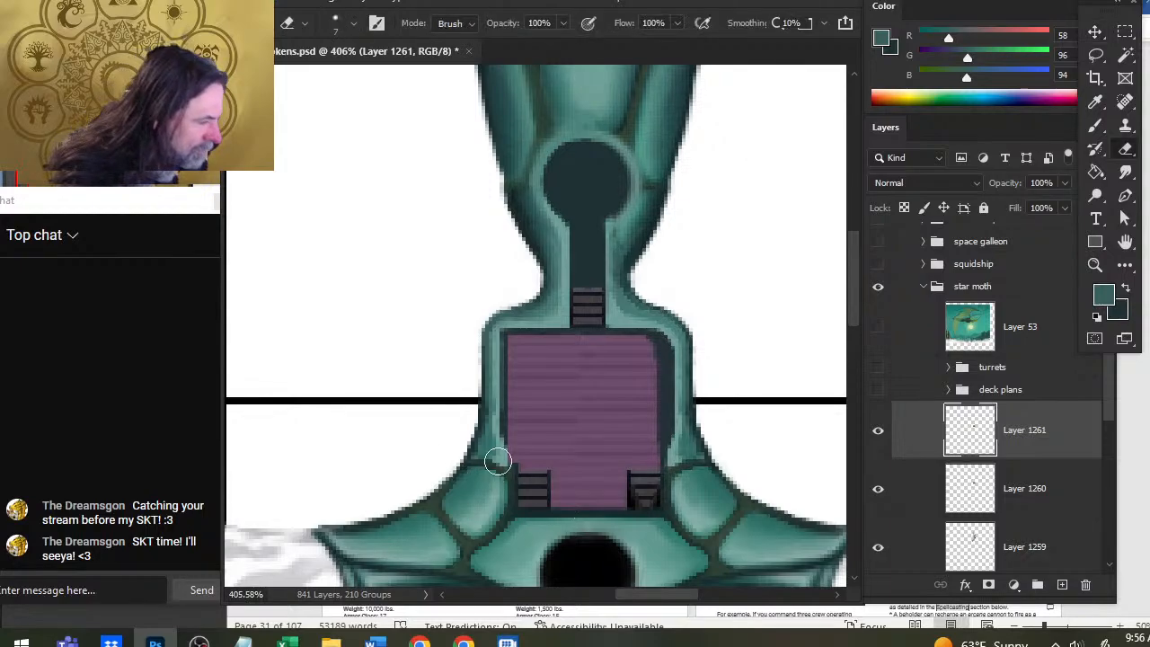
pyautogui.moveTo(499, 449)
pyautogui.mouseDown()
pyautogui.moveTo(485, 449)
pyautogui.moveTo(500, 459)
pyautogui.moveTo(488, 419)
pyautogui.moveTo(486, 433)
pyautogui.mouseUp()
# Step: On Layer 1259, paint the dark inner border along the deck's left side in straight strokes with the dark color sampled opposite
pyautogui.click(1024, 543)
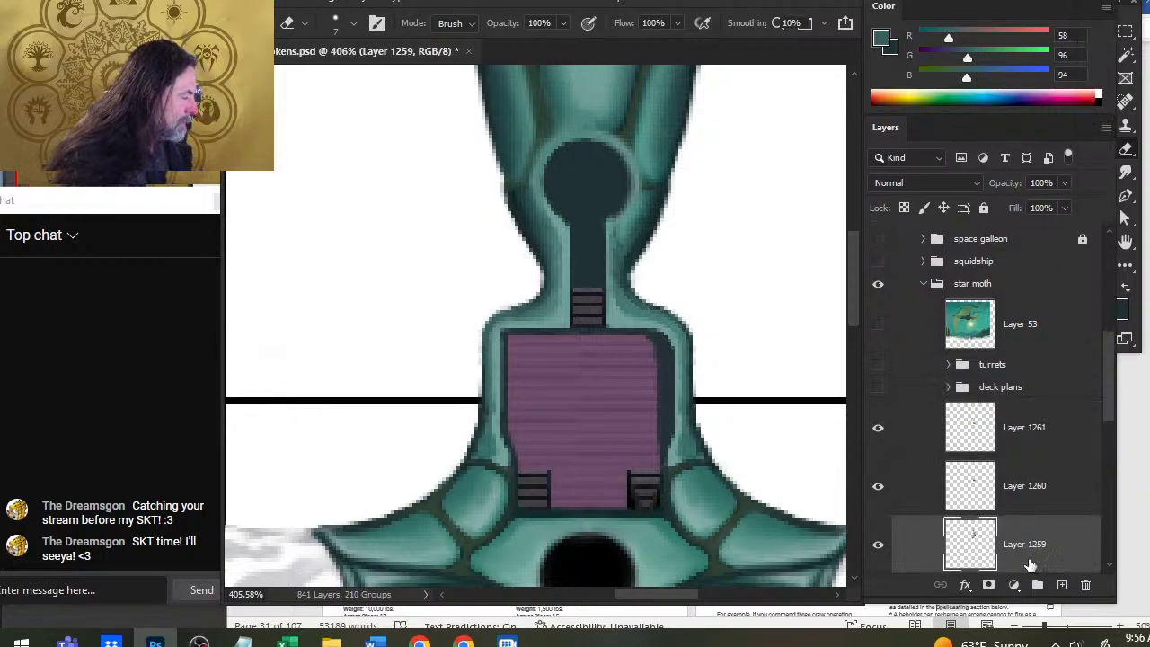
pyautogui.press('b')
pyautogui.keyDown('alt'); pyautogui.click(675, 380); pyautogui.keyUp('alt')
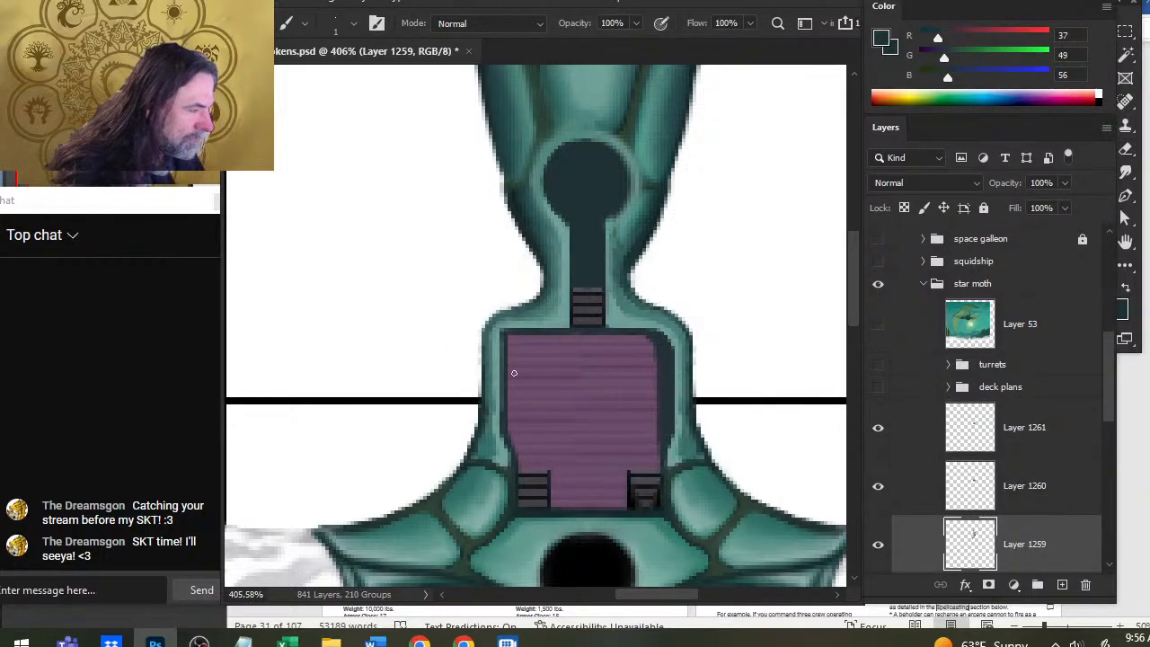
pyautogui.press('shift')
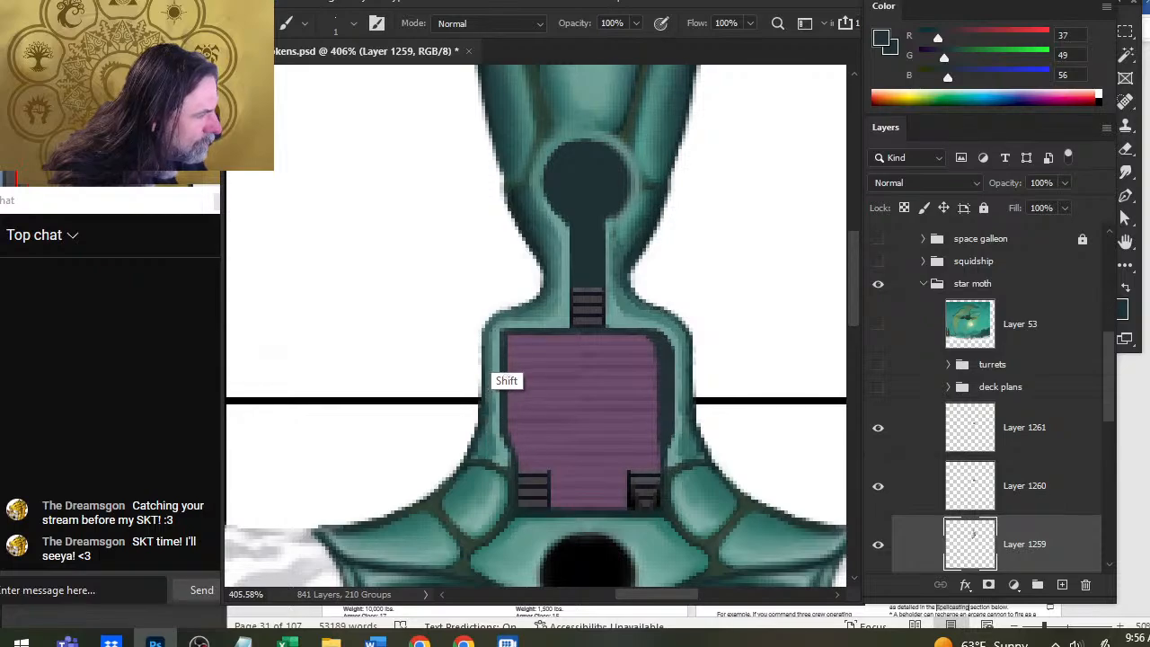
pyautogui.press('shift')
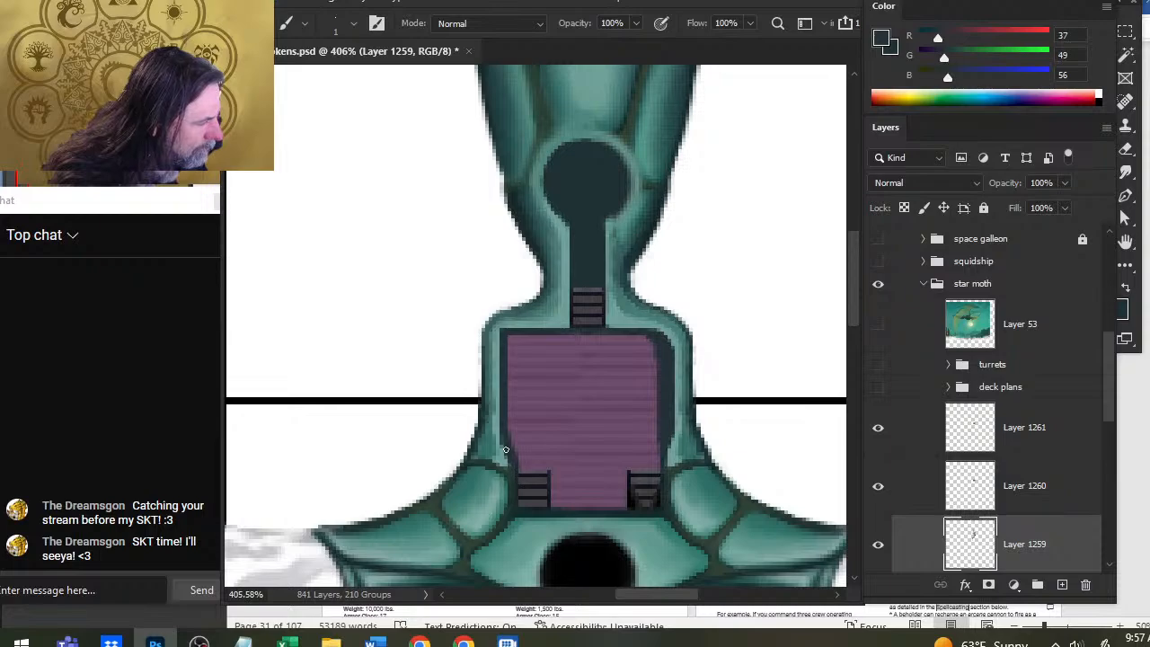
# Step: Sample the light teal beside the upper stairs and paint a straight highlight down the left hull wall
pyautogui.keyDown('alt'); pyautogui.click(564, 316); pyautogui.keyUp('alt')
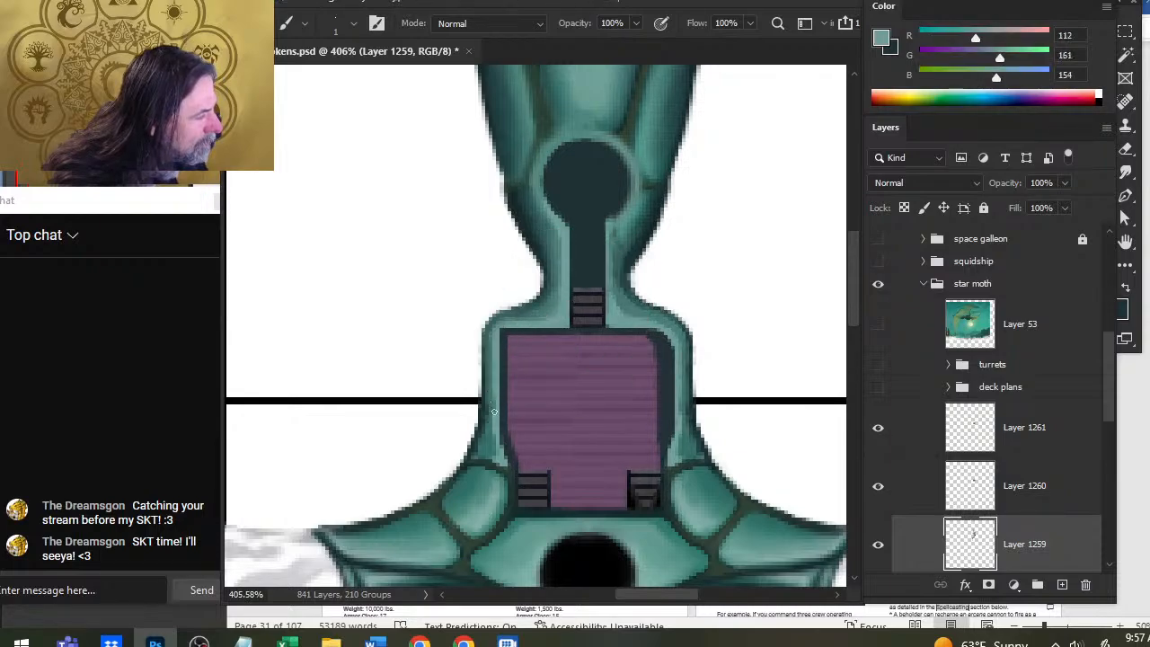
pyautogui.click(494, 400)
pyautogui.keyDown('shift'); pyautogui.click(497, 457); pyautogui.keyUp('shift')
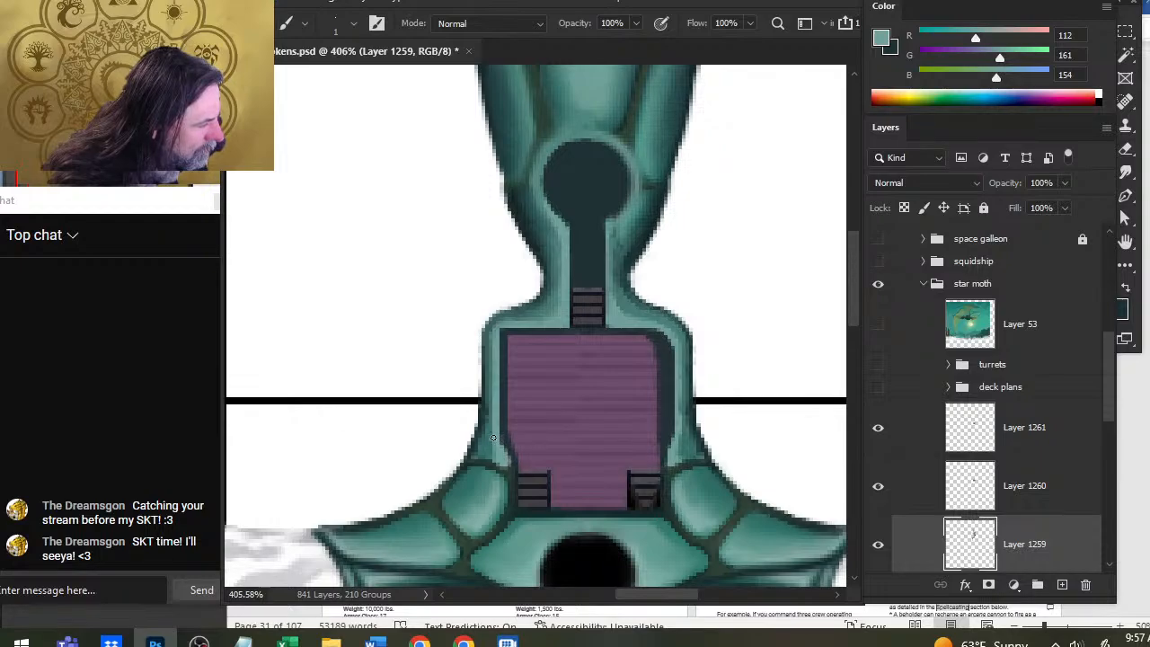
# Step: Smudge the light highlight on the left hull wall and touch it up with light teal sampled from the wall beside the deck
pyautogui.press('r')
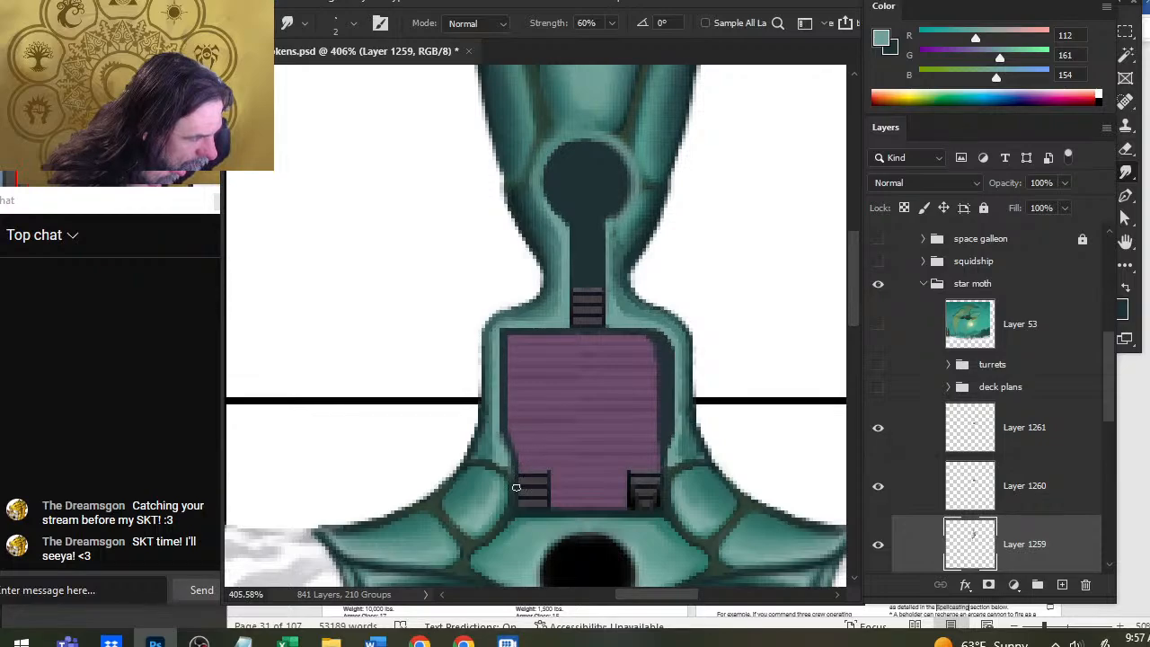
pyautogui.press('b')
pyautogui.keyDown('alt'); pyautogui.click(493, 423); pyautogui.keyUp('alt')
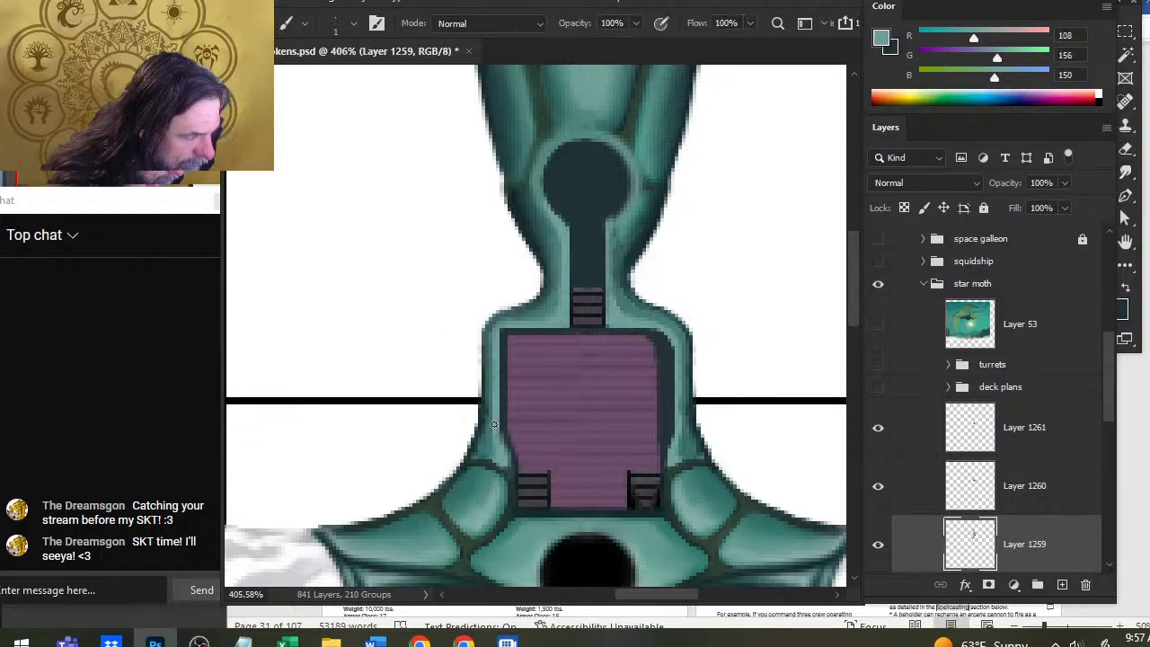
pyautogui.press('r')
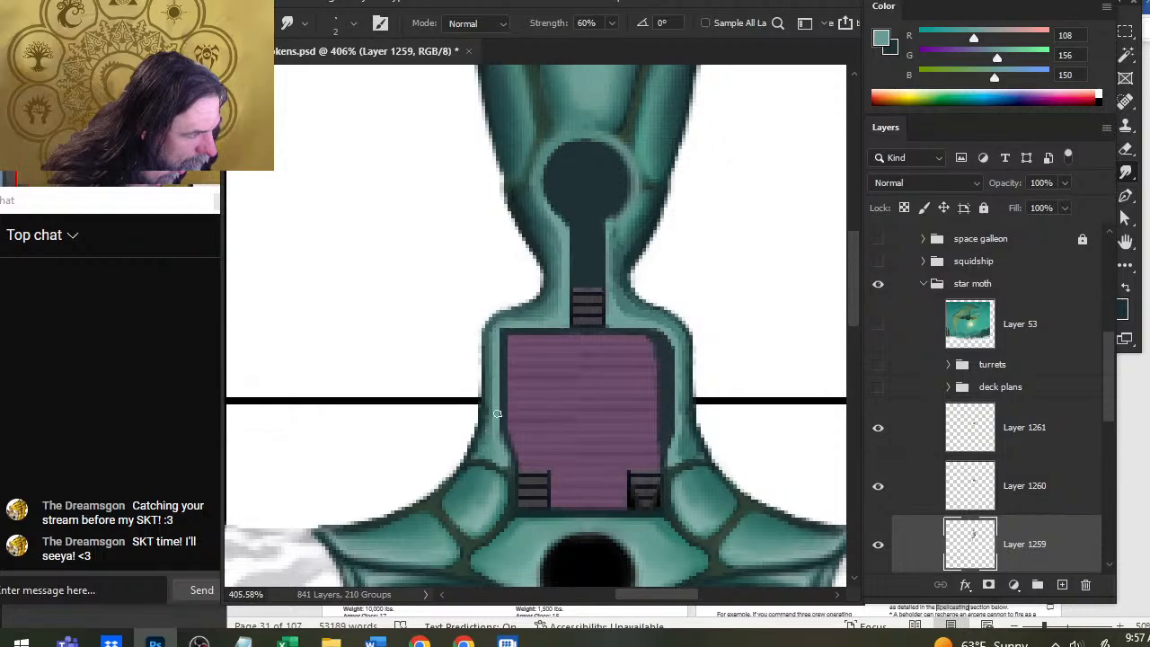
# Step: Sample a darker teal from the left hull wall, shade along its outer side with it and smudge the strokes smooth
pyautogui.press('b')
pyautogui.keyDown('alt'); pyautogui.click(489, 386); pyautogui.keyUp('alt')
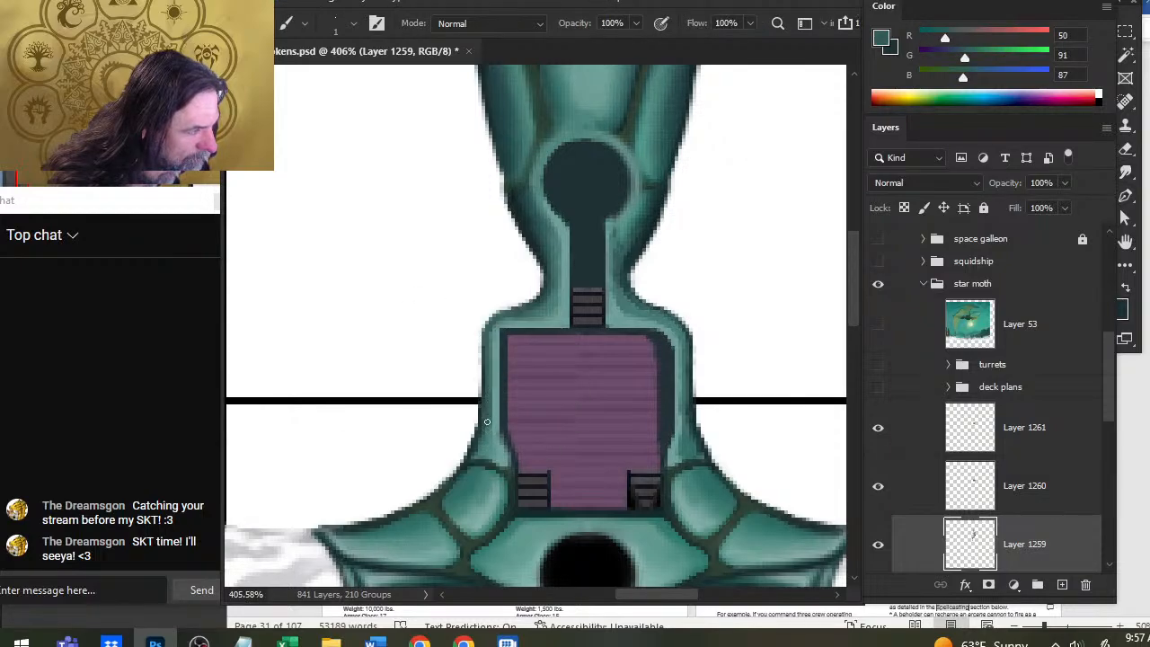
pyautogui.press('r')
pyautogui.press('b')
pyautogui.press('r')
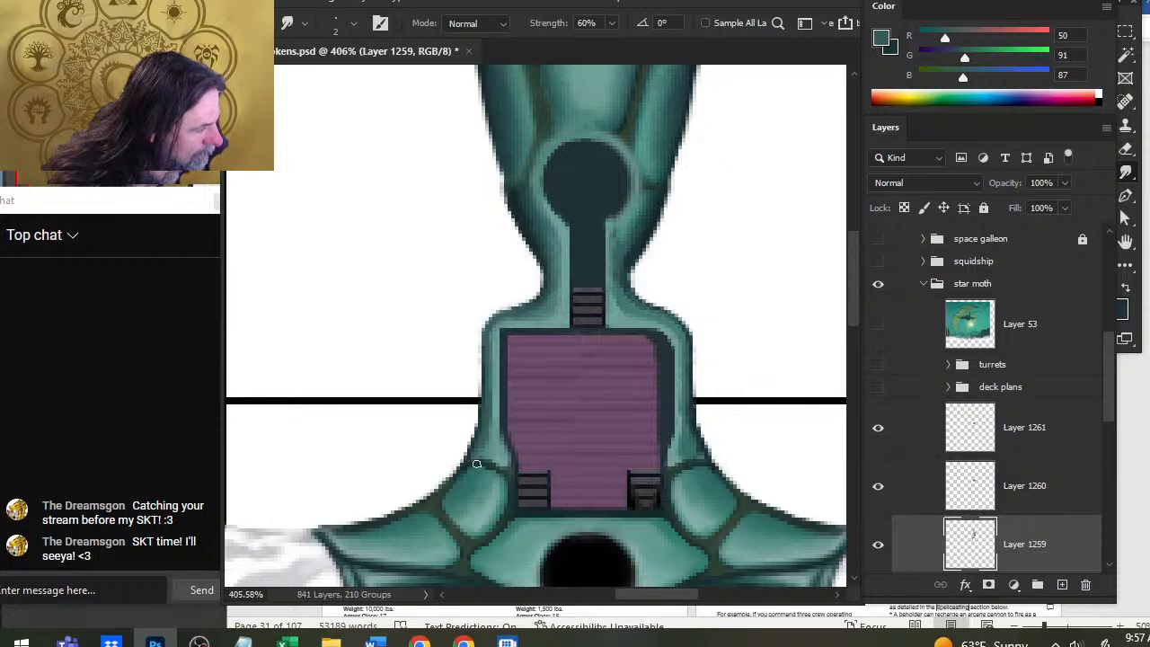
# Step: Touch up the seam above the lower-left stairs with dark greens sampled from the seam and the stair edge, blending with Smudge
pyautogui.press('b')
pyautogui.keyDown('alt'); pyautogui.click(496, 462); pyautogui.keyUp('alt')
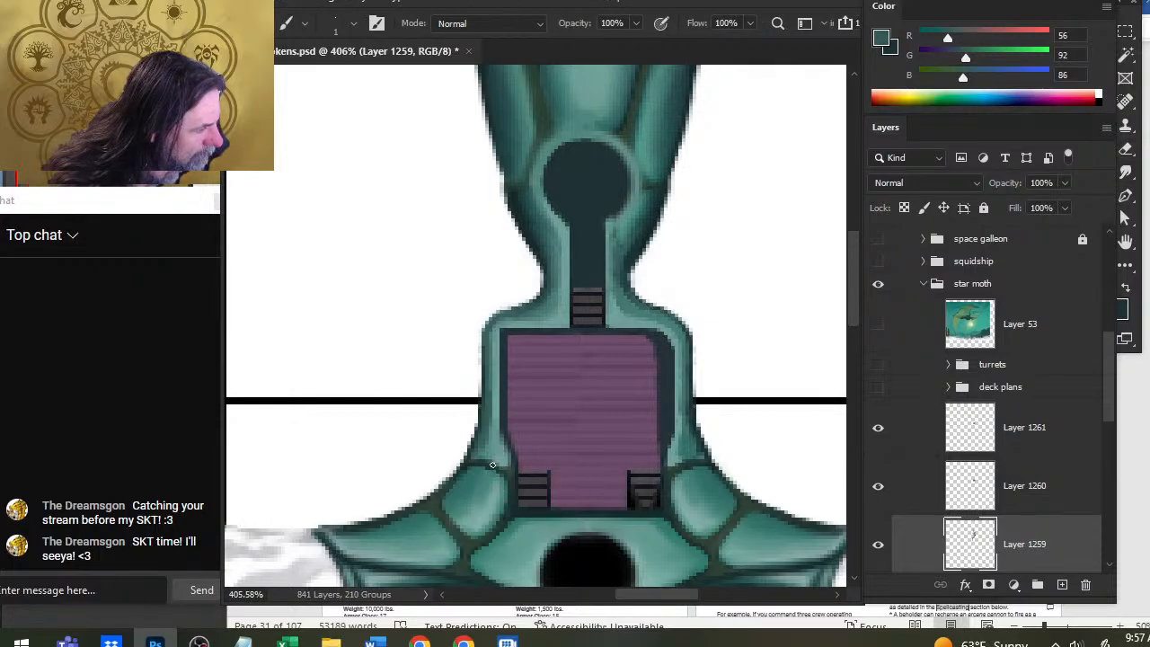
pyautogui.keyDown('alt'); pyautogui.click(513, 485); pyautogui.keyUp('alt')
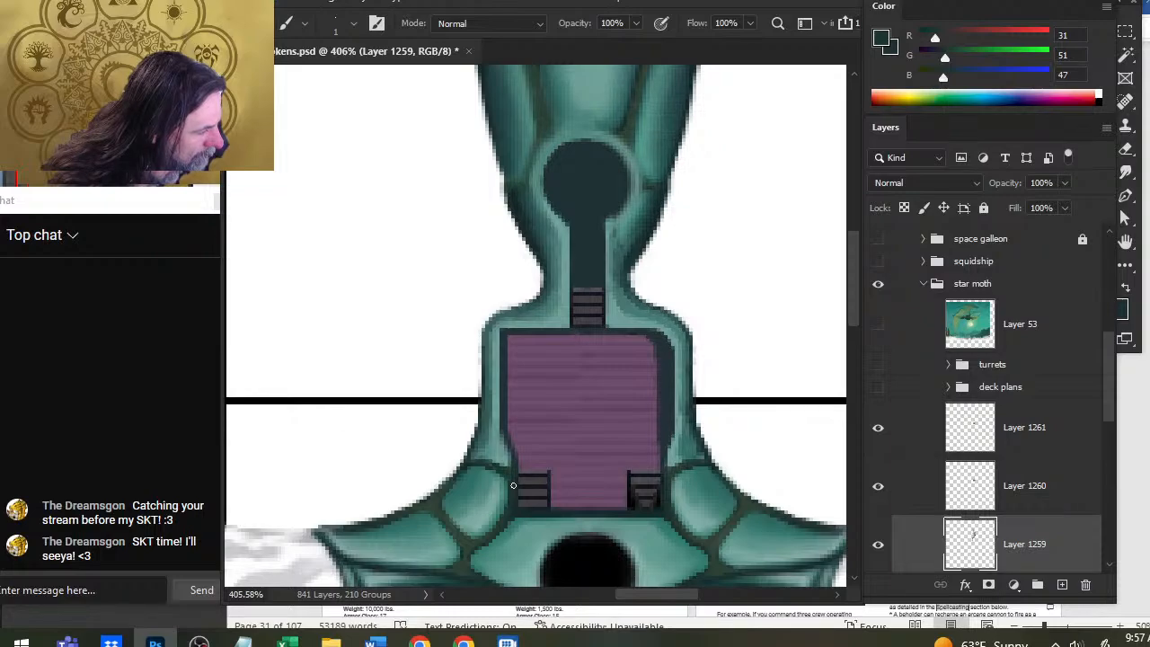
pyautogui.press('r')
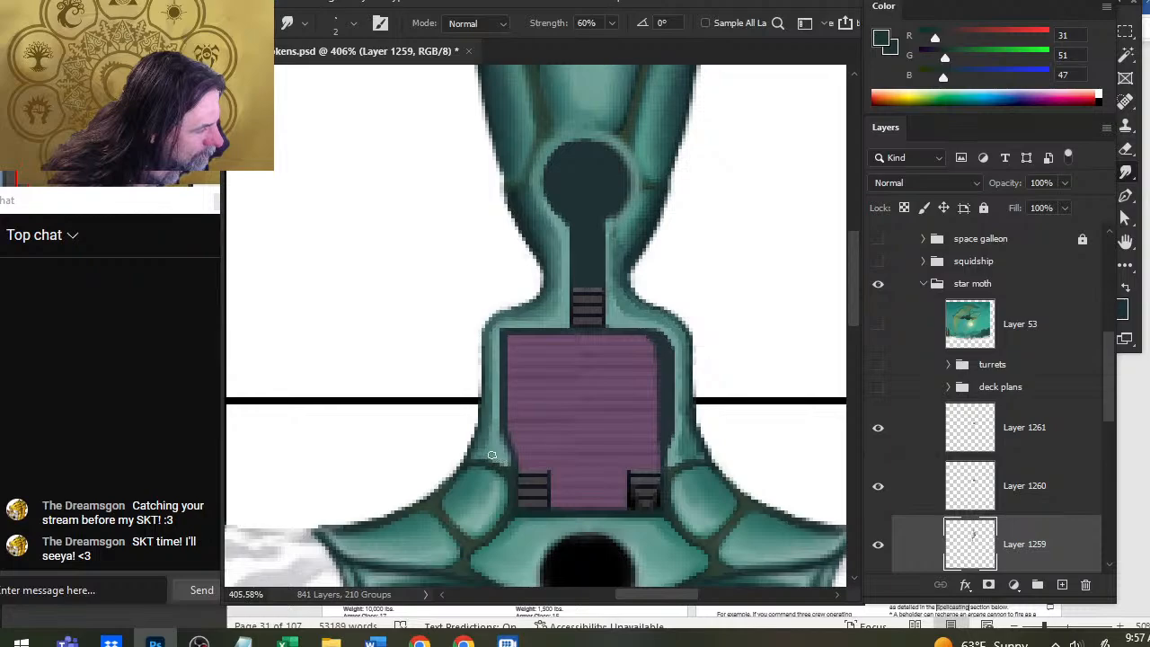
# Step: Refine the outer edge of the left hull wall beside the deck with dark green brush strokes, smudging between strokes
pyautogui.press('b')
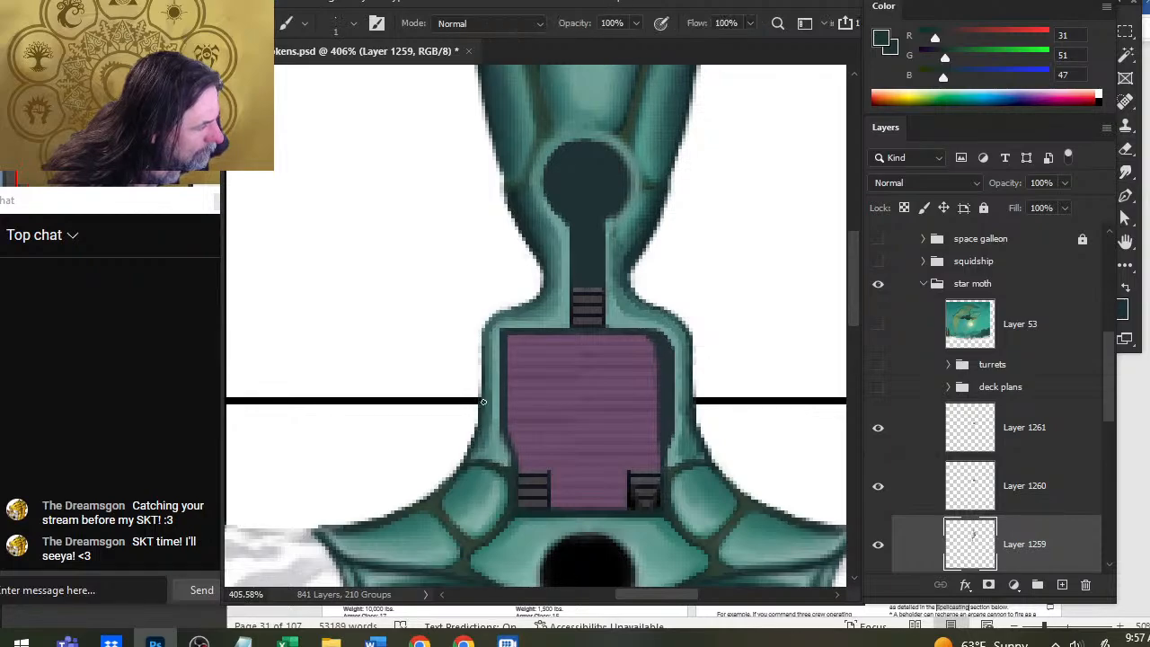
pyautogui.press('r')
pyautogui.press('b')
pyautogui.press('r')
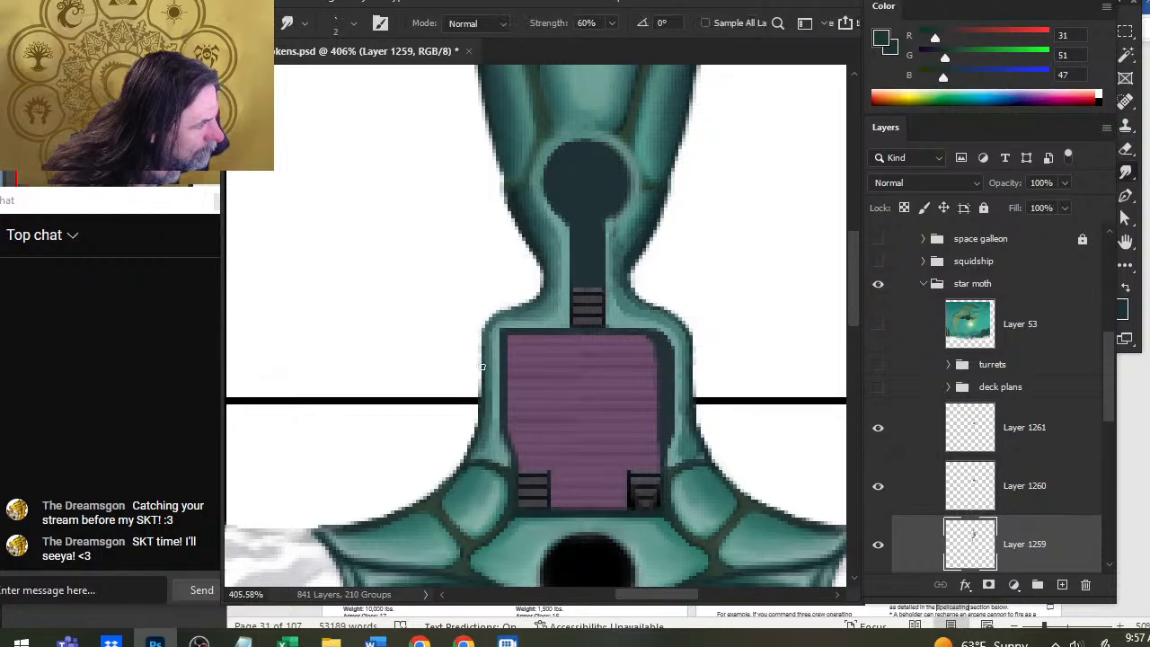
pyautogui.press('b')
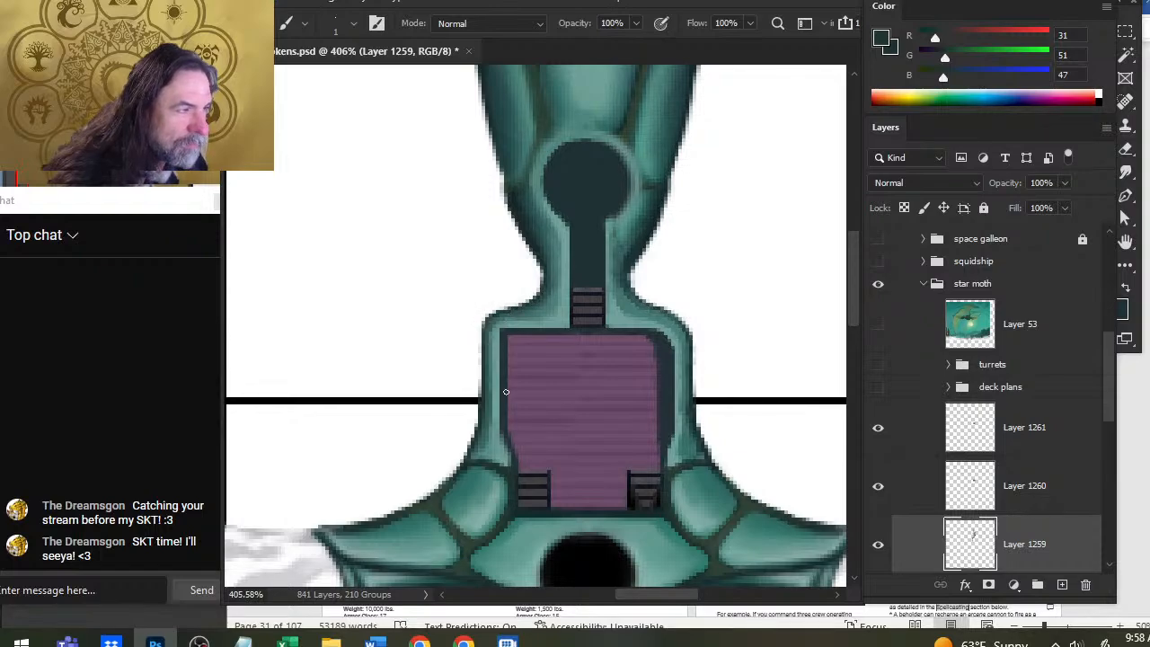
# Step: Examine the reshaped deck walls up close and across the whole ship, temporarily showing the turrets group and checking the deck plans group
pyautogui.press('z')
pyautogui.moveTo(505, 391); pyautogui.dragTo(493, 393)
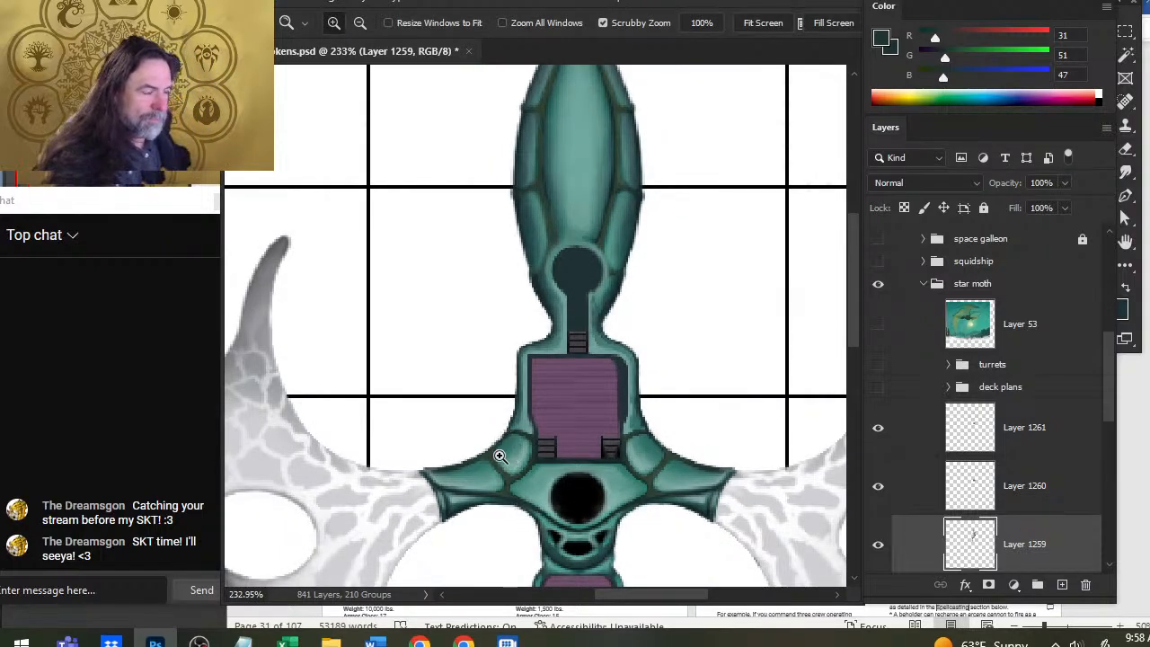
pyautogui.moveTo(537, 338); pyautogui.dragTo(594, 330)
pyautogui.press('e')
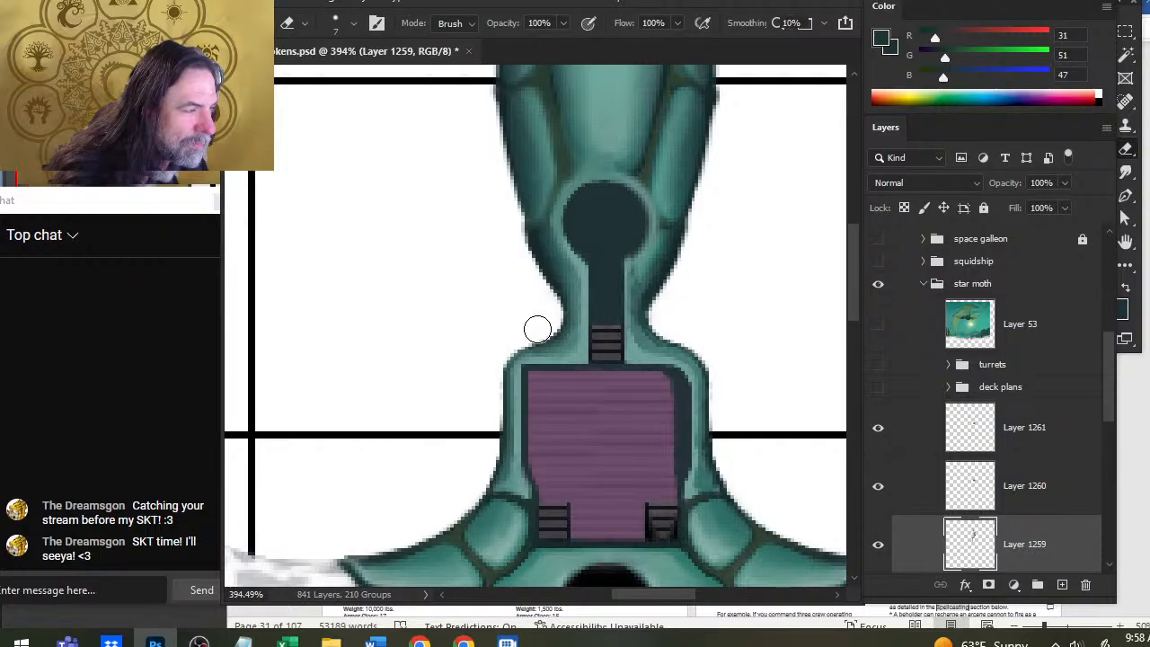
pyautogui.press('z')
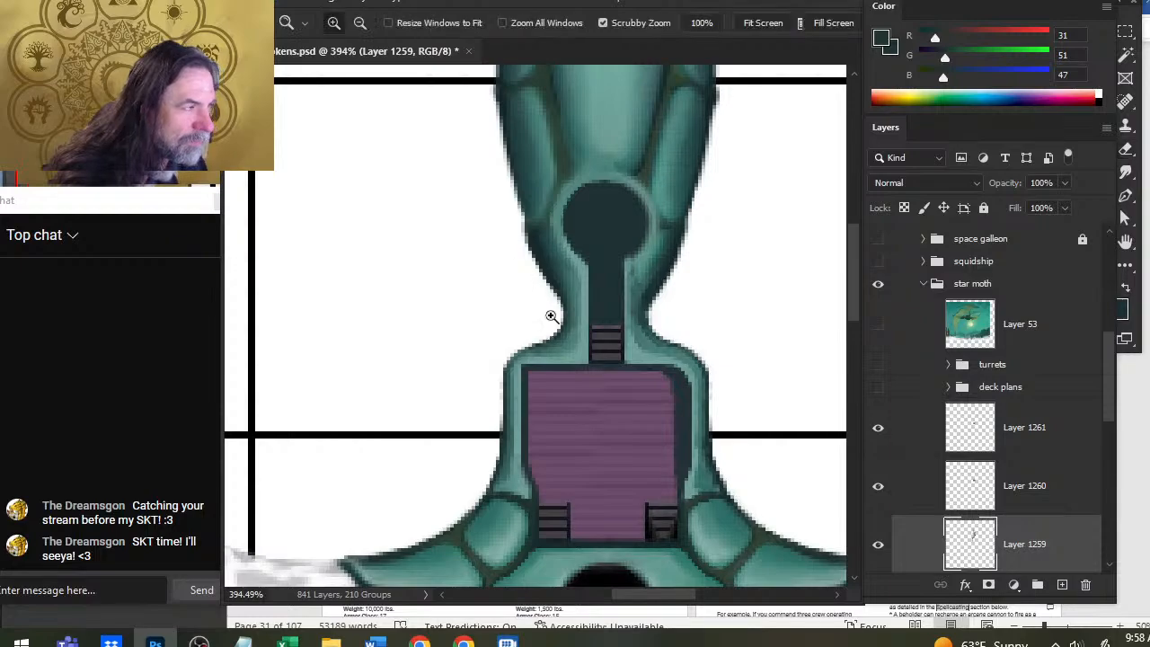
pyautogui.moveTo(549, 313); pyautogui.dragTo(460, 290)
pyautogui.moveTo(527, 377)
pyautogui.mouseDown()
pyautogui.moveTo(495, 391)
pyautogui.moveTo(619, 376)
pyautogui.mouseUp()
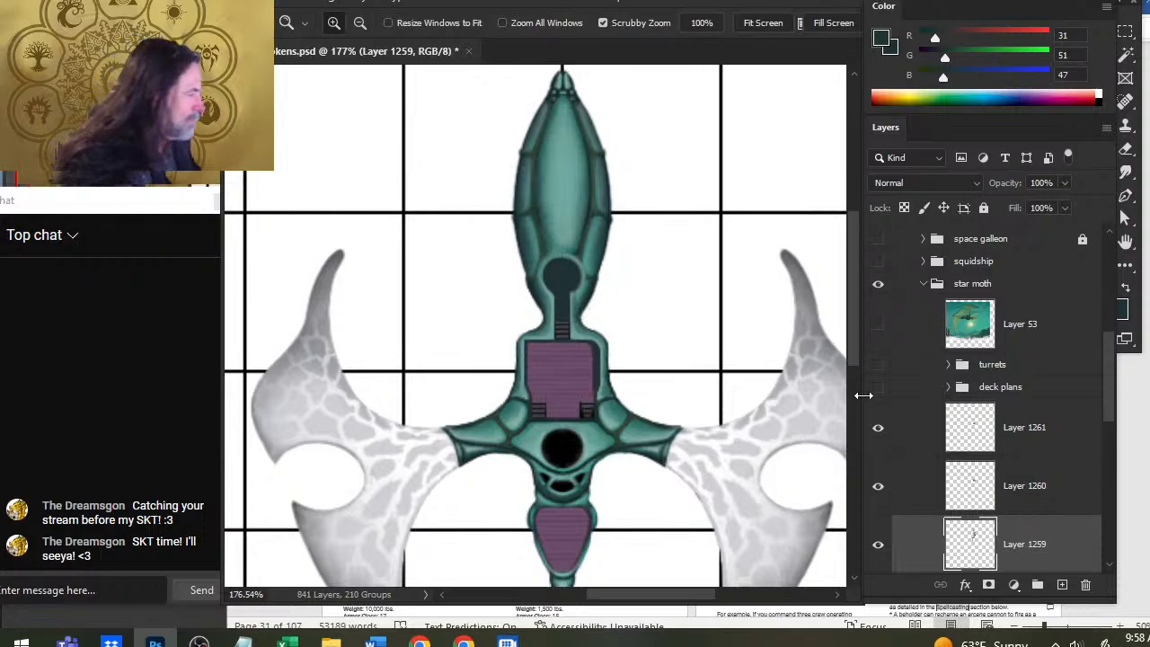
pyautogui.click(880, 368)
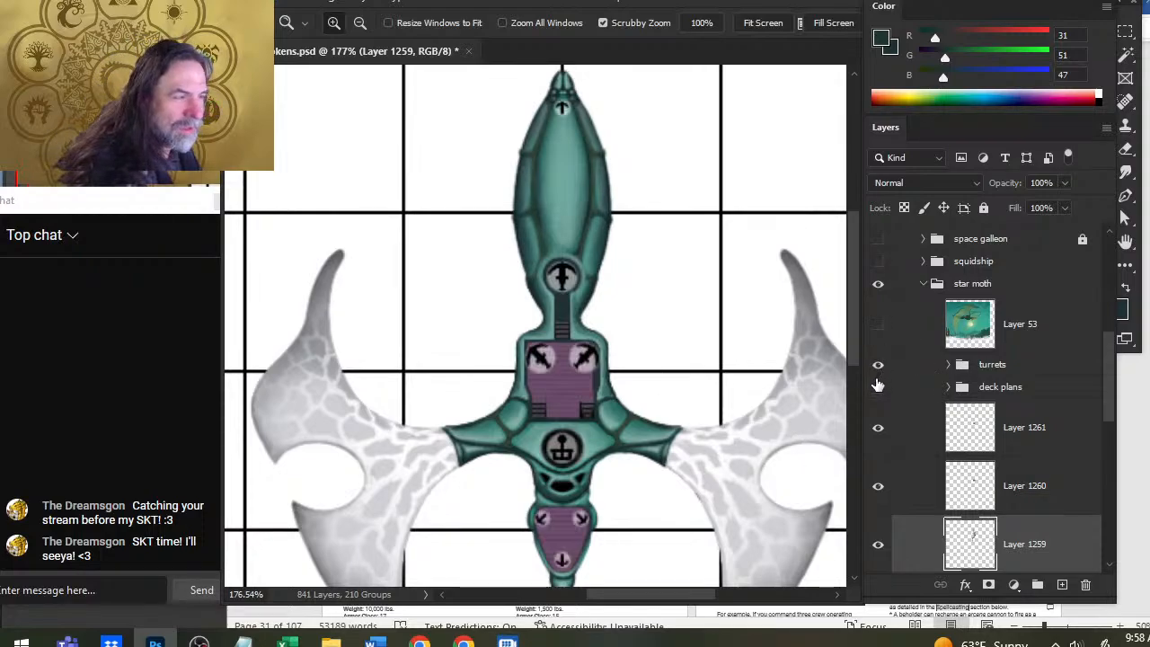
pyautogui.click(879, 386)
pyautogui.click(879, 386)
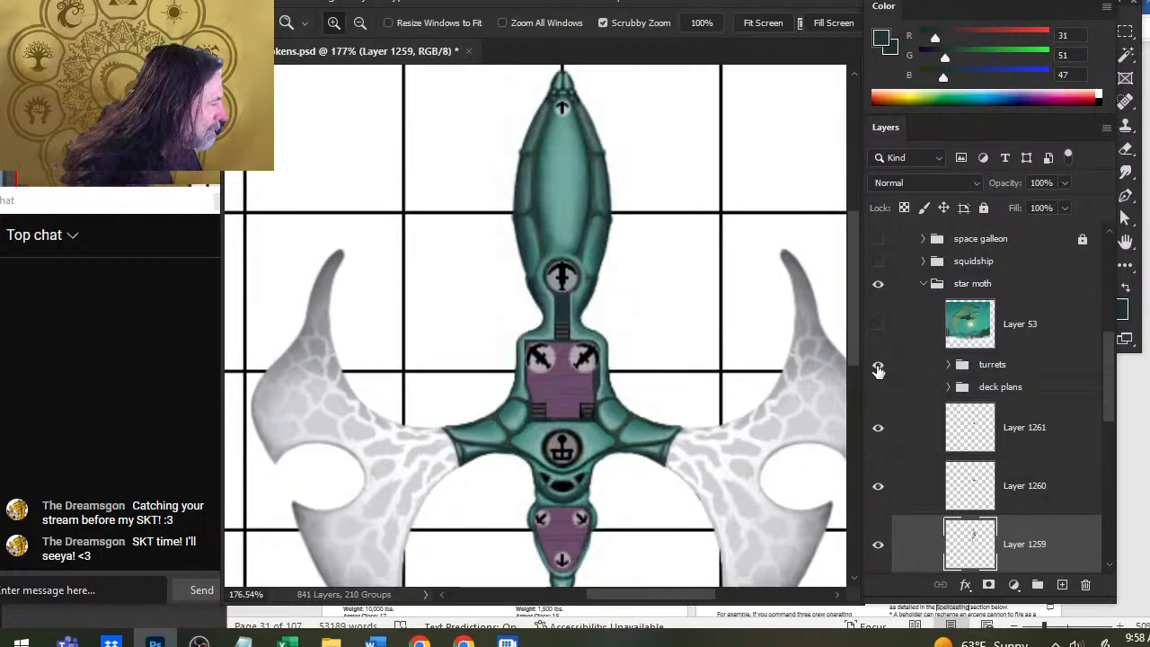
pyautogui.click(879, 368)
# Step: Toggle the top planking layers to check their contents, and merge Layer 1261 down into Layer 1260
pyautogui.click(878, 433)
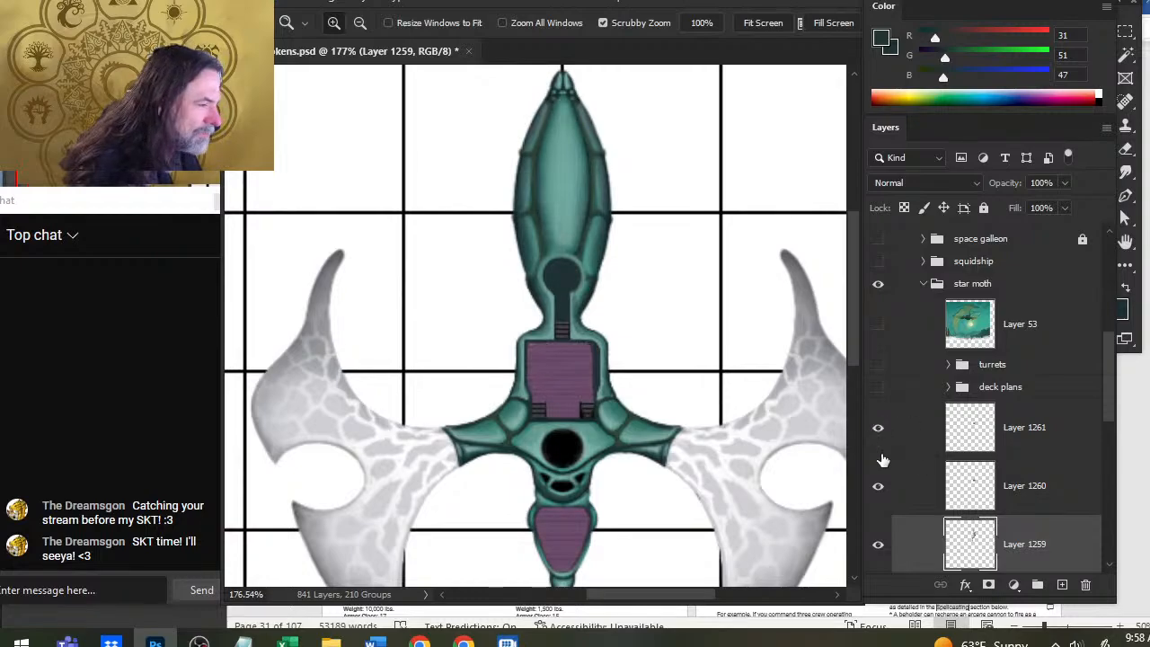
pyautogui.click(880, 488)
pyautogui.click(884, 486)
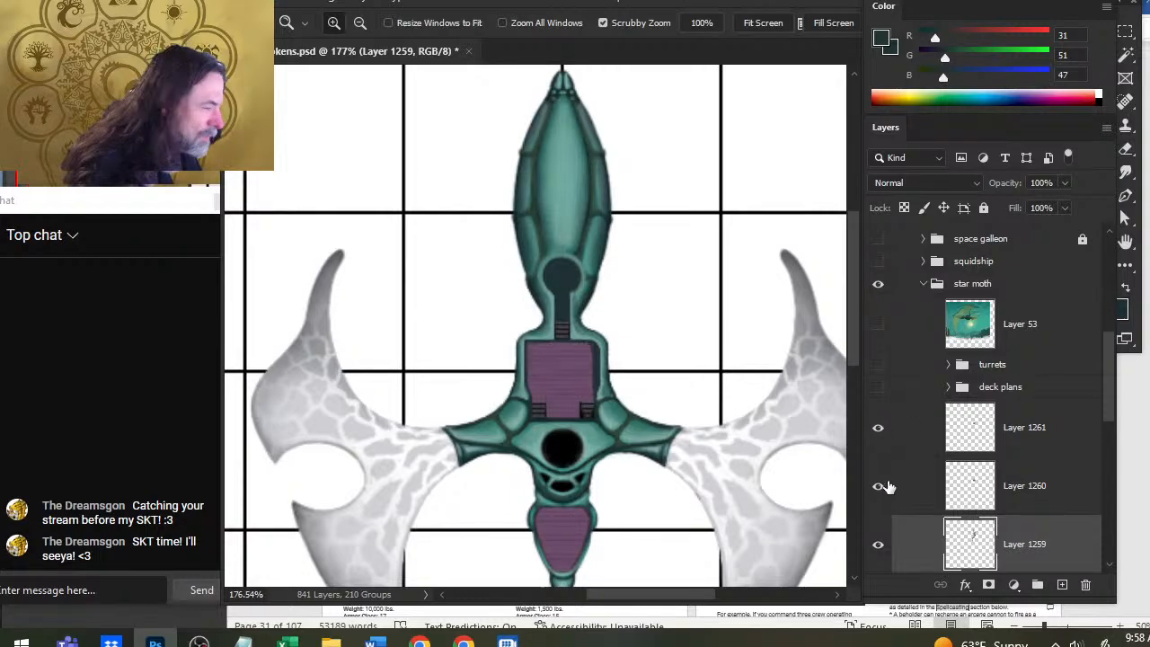
pyautogui.rightClick(928, 431)
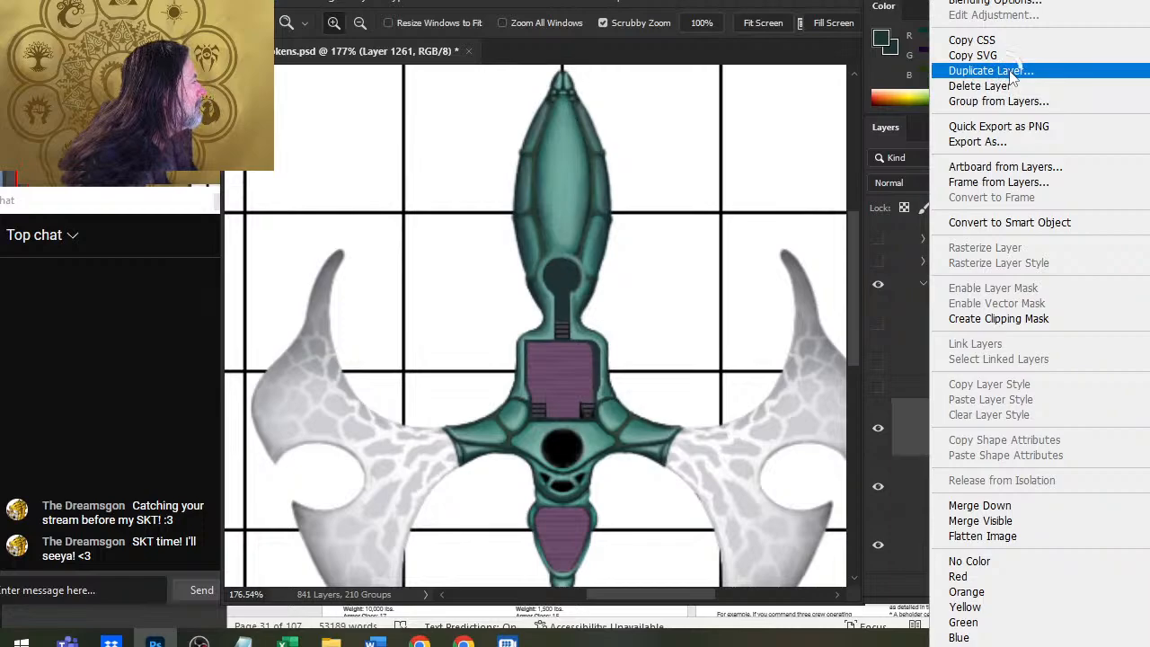
pyautogui.click(1010, 505)
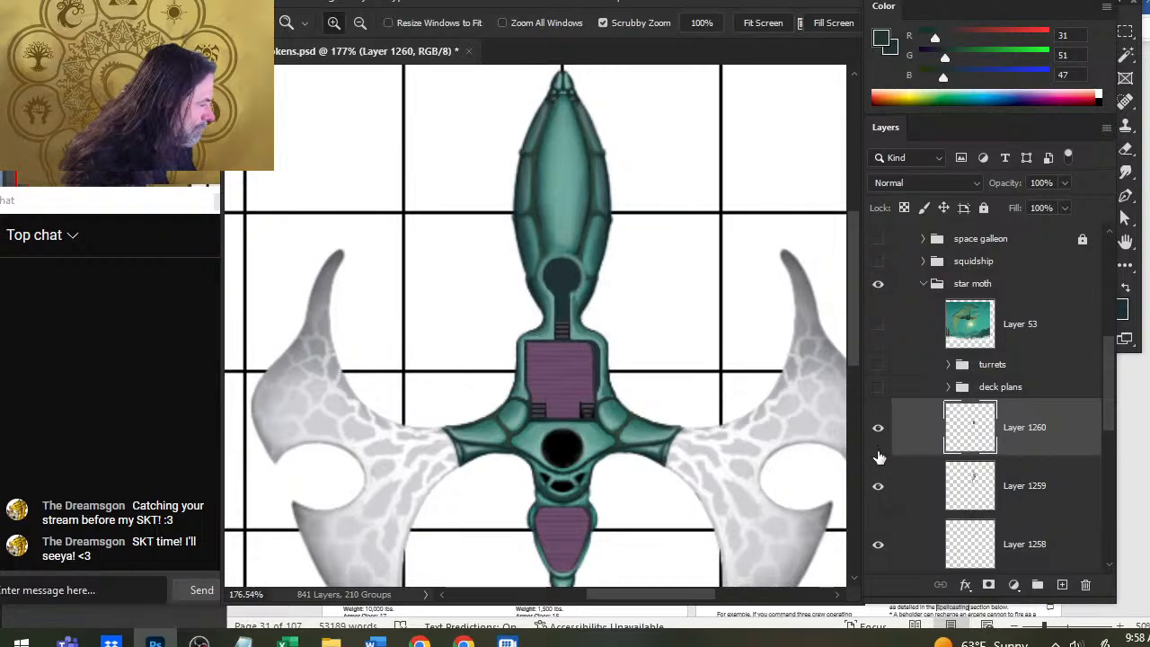
# Step: Toggle Layers 1259, 1258, 1257 and 1260 off and on to check which parts of the ship each one holds
pyautogui.click(878, 486)
pyautogui.click(877, 486)
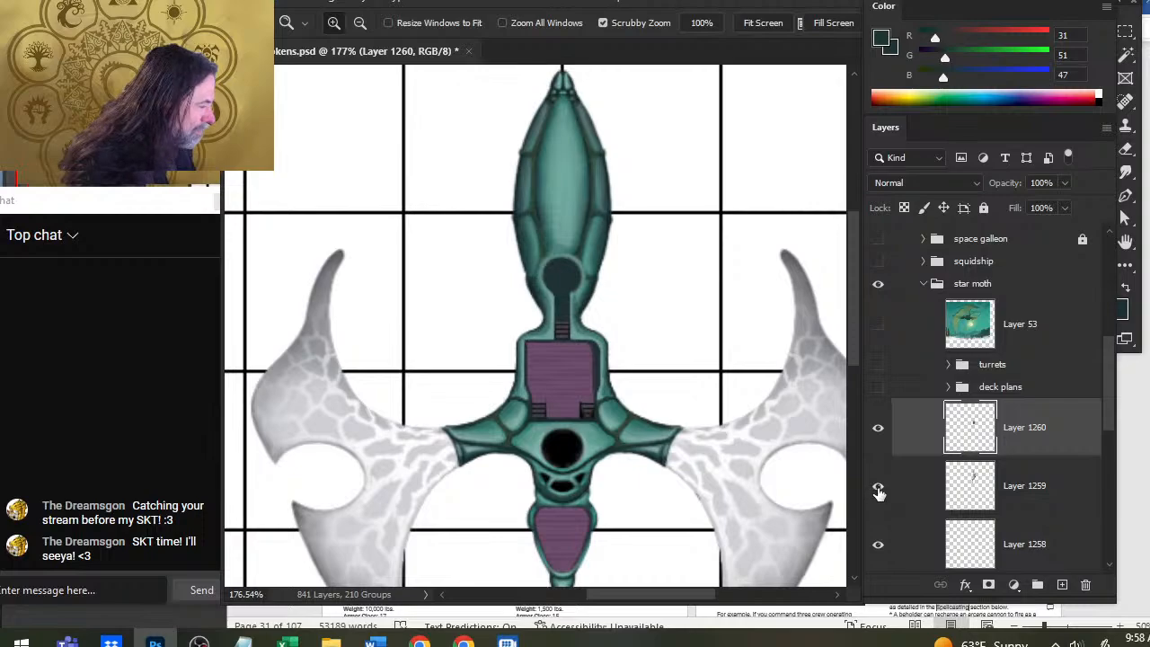
pyautogui.click(878, 547)
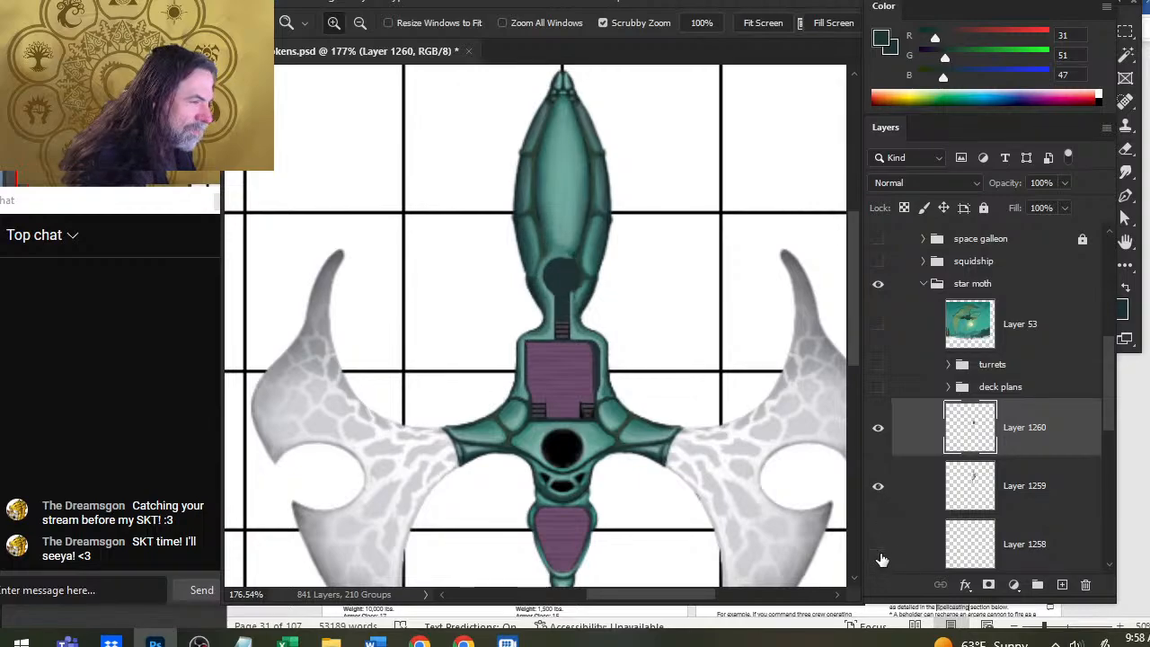
pyautogui.click(879, 547)
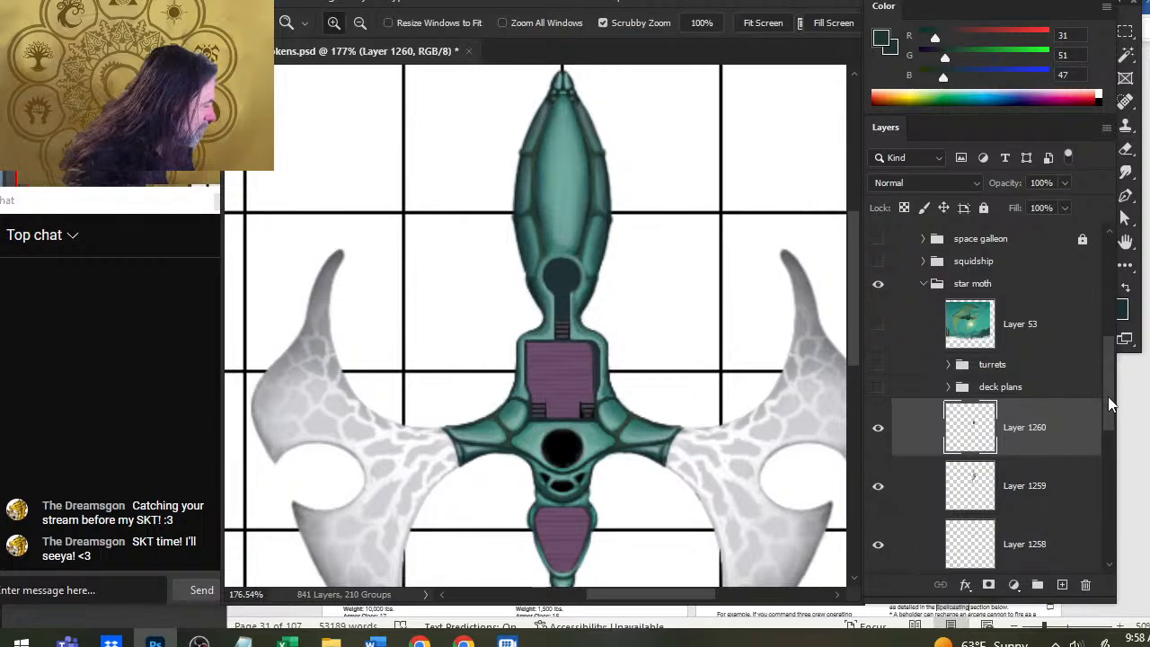
pyautogui.moveTo(1108, 396); pyautogui.dragTo(1110, 436)
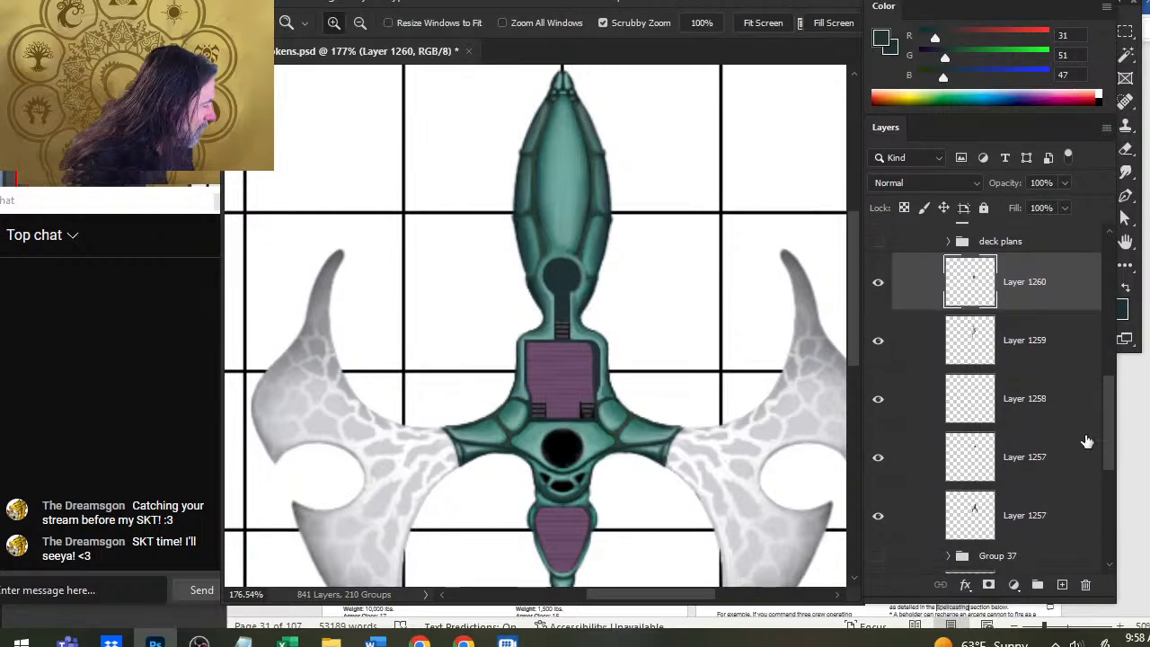
pyautogui.click(878, 458)
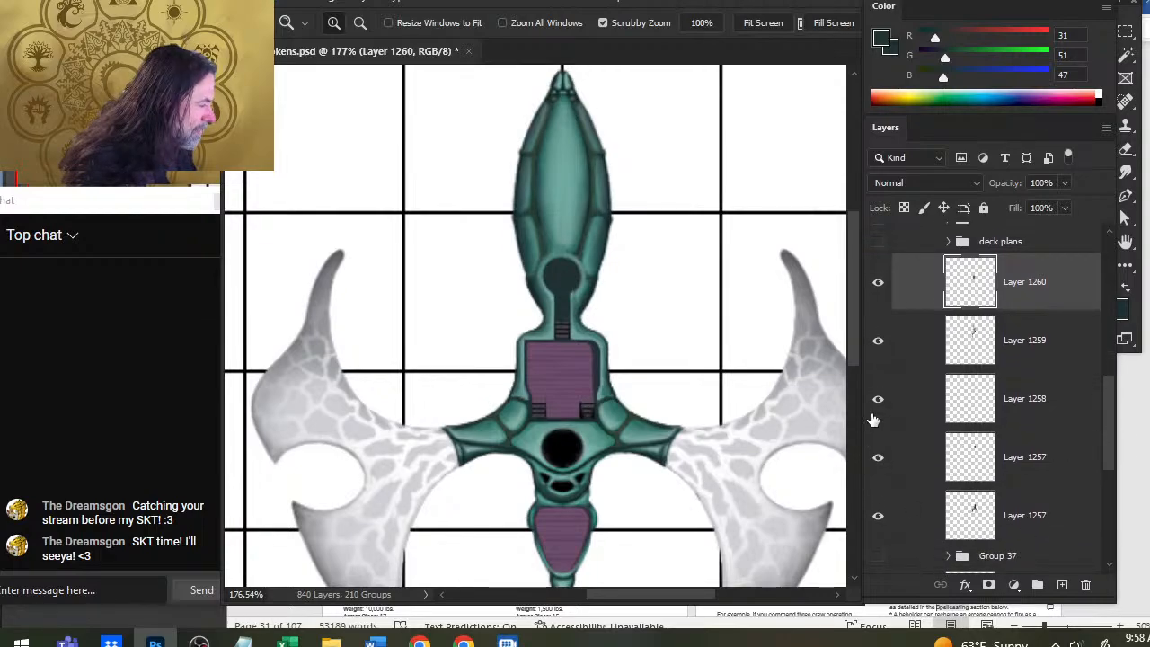
pyautogui.click(879, 404)
pyautogui.click(878, 403)
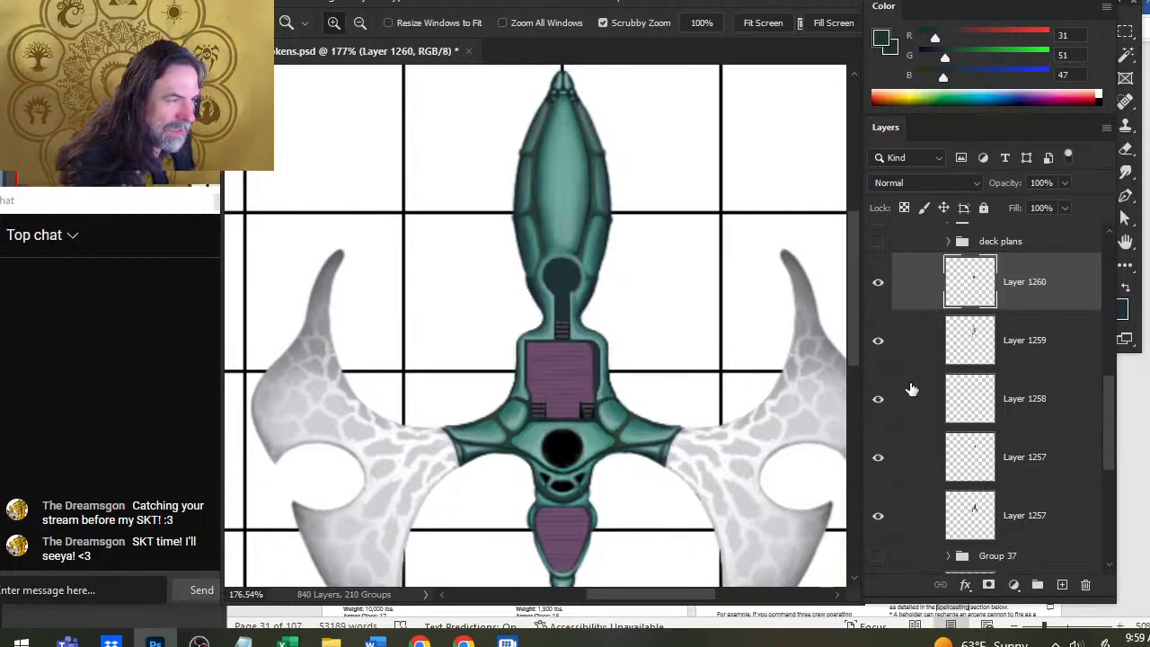
pyautogui.click(878, 283)
# Step: Copy a lassoed piece of the purple deck planking from Layer 1260 to a new layer and move it up over the round dark chamber
pyautogui.press('l')
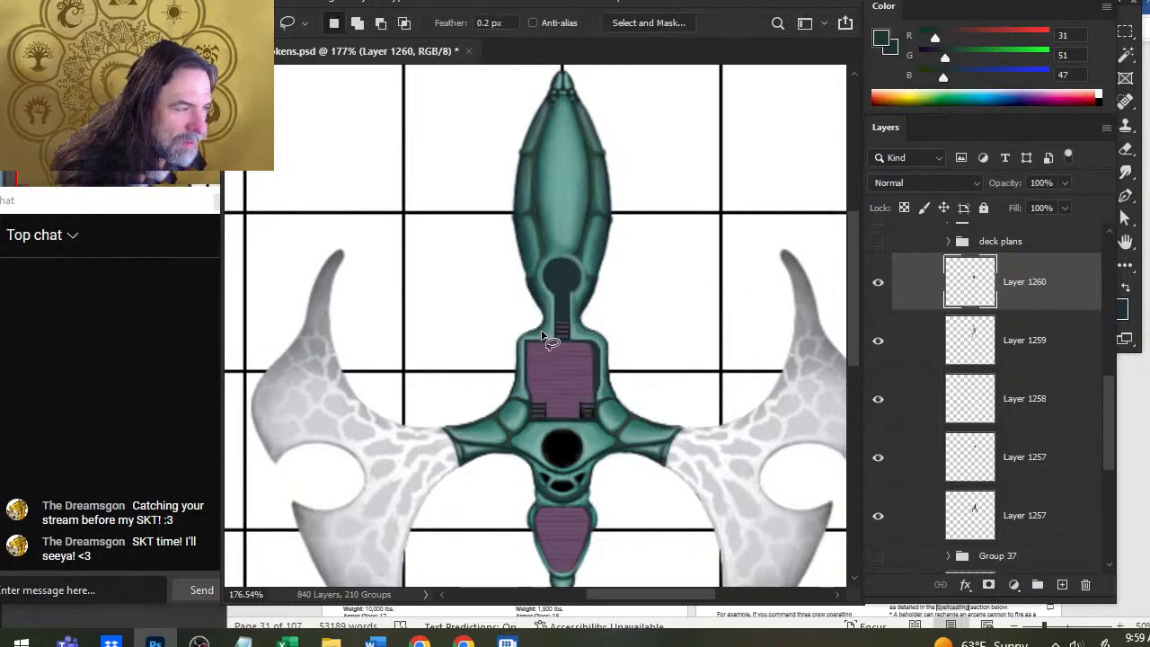
pyautogui.moveTo(541, 335); pyautogui.dragTo(558, 345)
pyautogui.hotkey('ctrl', 'shift', 'j')
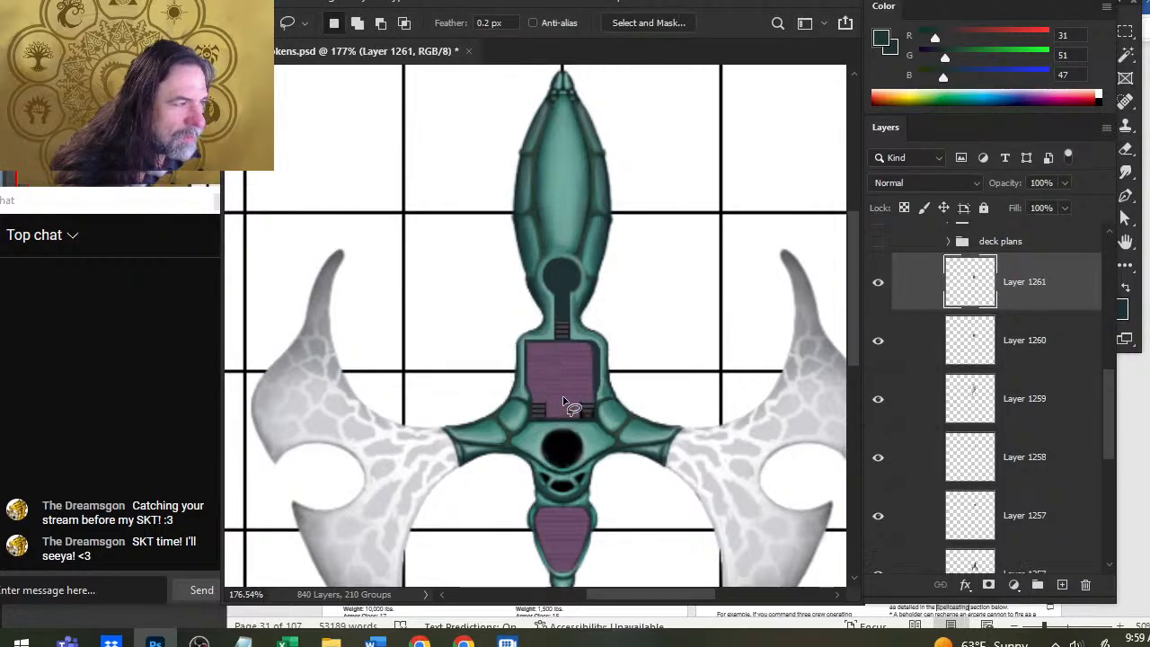
pyautogui.press('v')
pyautogui.moveTo(585, 409); pyautogui.dragTo(592, 317)
# Step: Shift the copied planking toward the right side of the round chamber and flip it horizontally
pyautogui.press('z')
pyautogui.moveTo(544, 272); pyautogui.dragTo(612, 286)
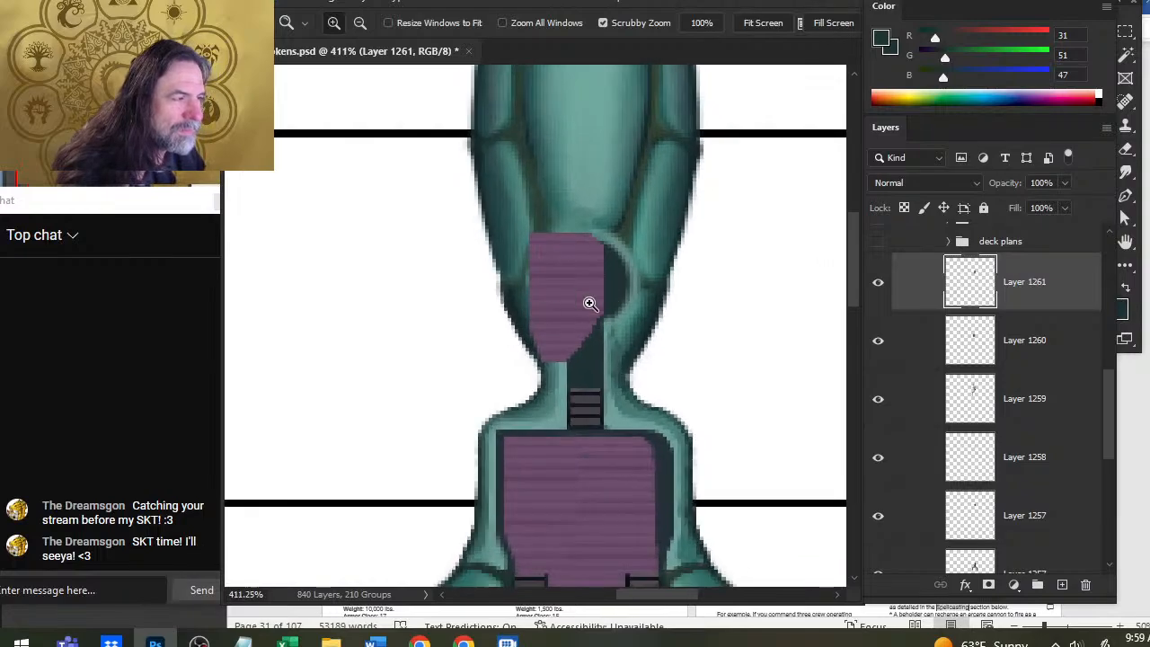
pyautogui.press('v')
pyautogui.moveTo(629, 347)
pyautogui.mouseDown()
pyautogui.moveTo(668, 347)
pyautogui.moveTo(672, 359)
pyautogui.mouseUp()
pyautogui.press('l')
pyautogui.rightClick(600, 269)
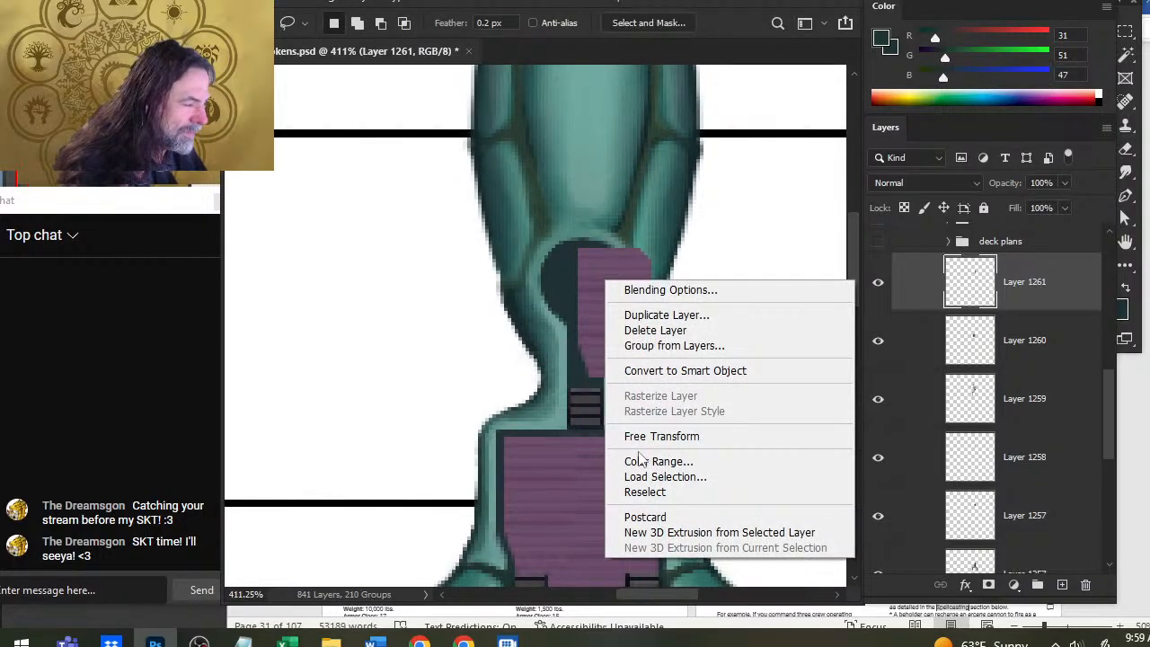
pyautogui.click(663, 436)
pyautogui.rightClick(594, 375)
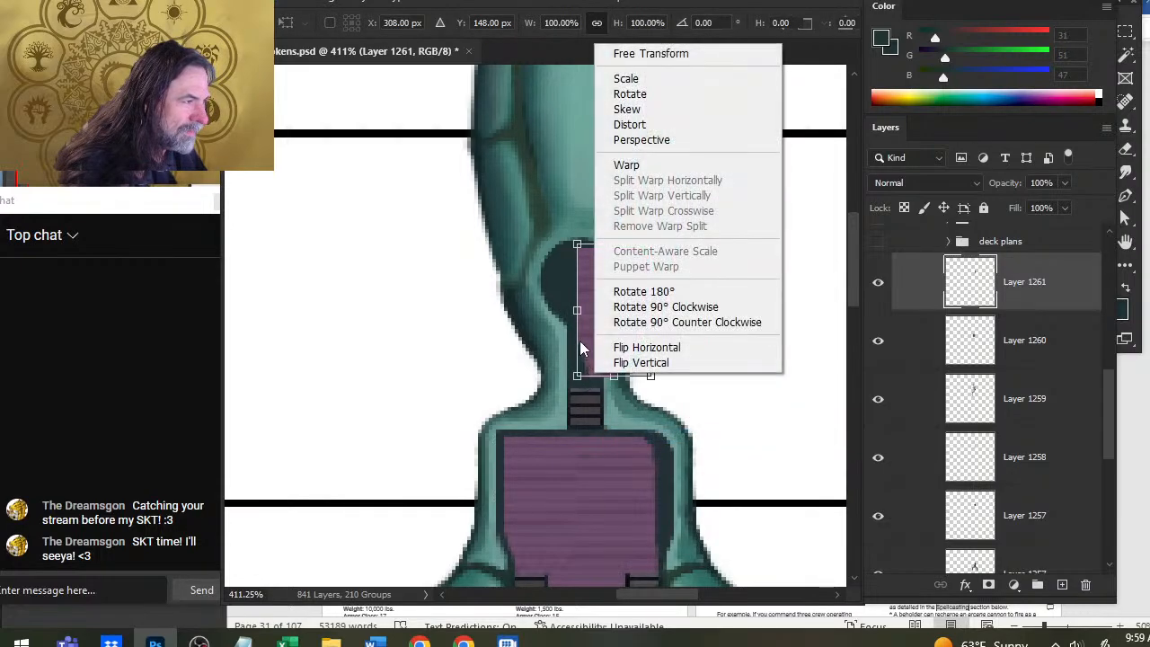
pyautogui.click(687, 351)
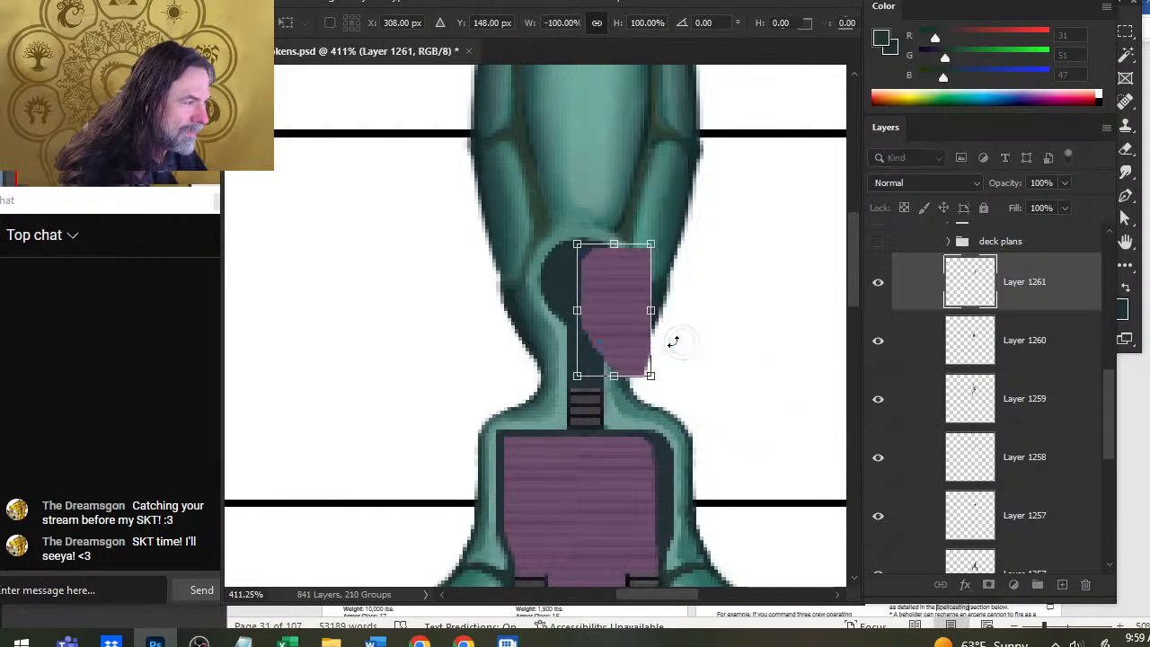
pyautogui.press('Return')
# Step: Nudge the flipped planking left and slightly up until it covers the left part of the round chamber
pyautogui.press('Left')
pyautogui.press('Left')
pyautogui.press('Left')
pyautogui.press('Left')
pyautogui.press('Left')
pyautogui.press('Left')
pyautogui.press('Left')
pyautogui.press('Left')
pyautogui.press('Left')
pyautogui.press('Left')
pyautogui.press('Left')
pyautogui.press('Left')
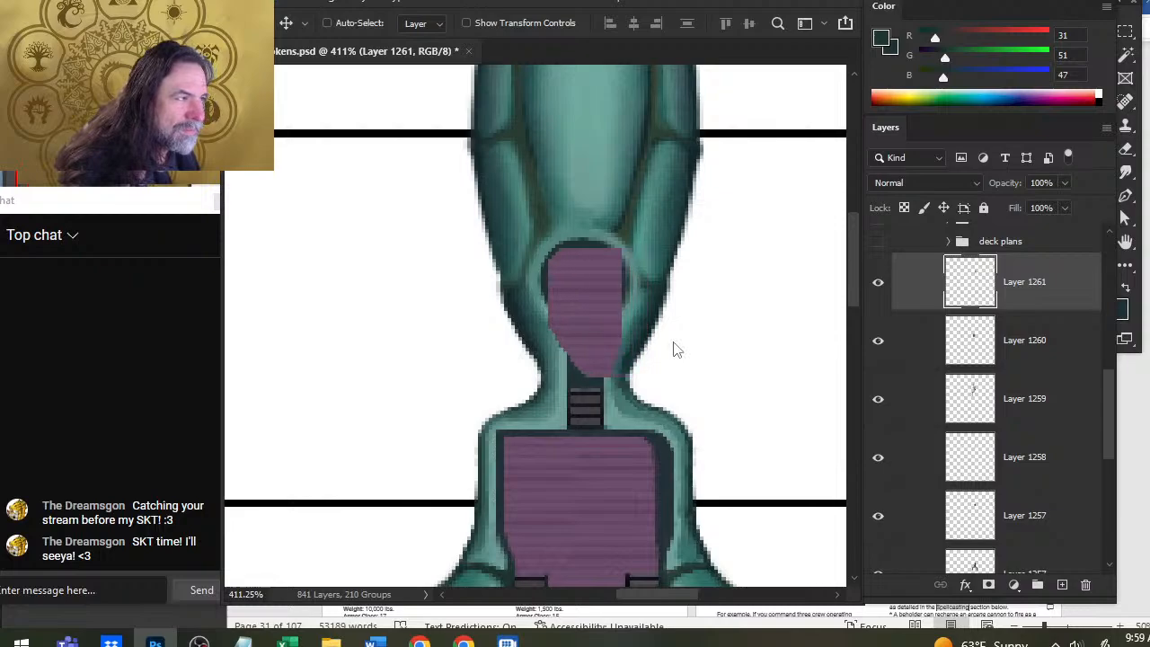
pyautogui.press('Up')
pyautogui.press('Left')
pyautogui.press('Left')
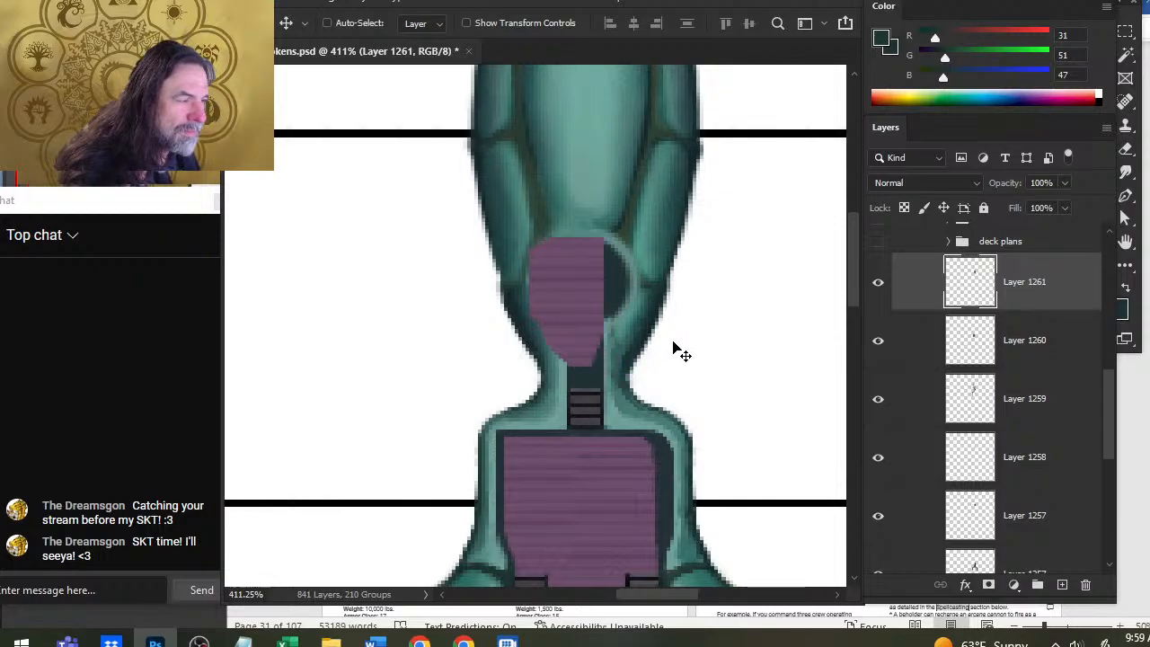
# Step: Copy the lassoed lower end of the purple planking to a new layer and move it down over the narrow passage
pyautogui.press('Left')
pyautogui.press('Right')
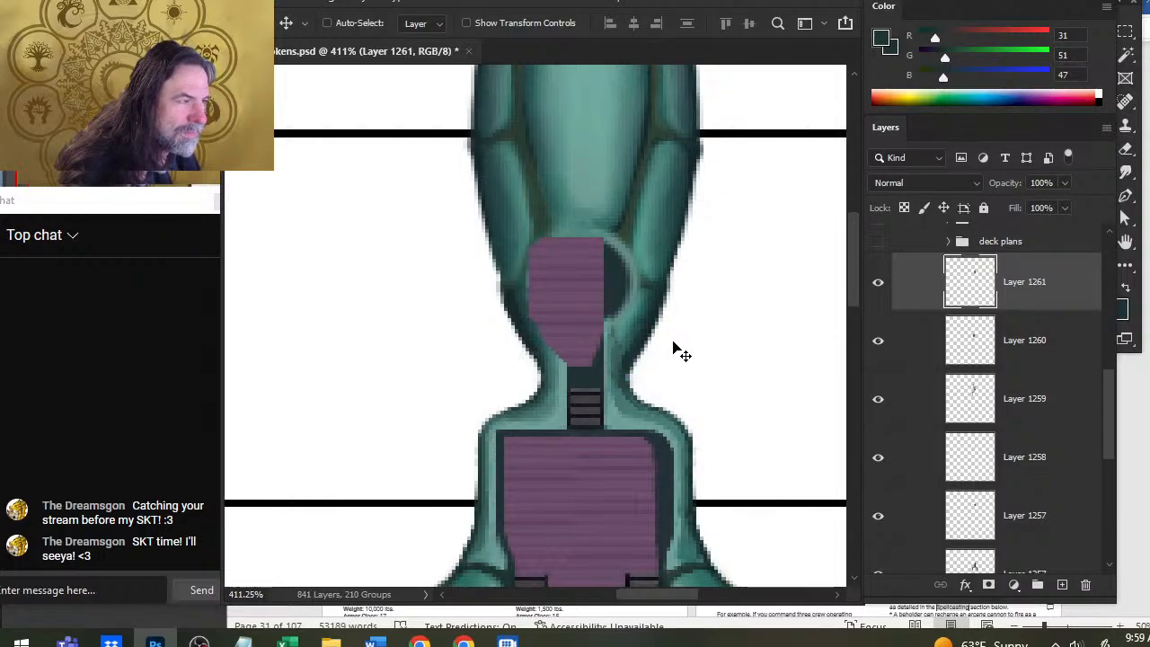
pyautogui.press('l')
pyautogui.moveTo(553, 368)
pyautogui.mouseDown()
pyautogui.moveTo(585, 299)
pyautogui.moveTo(618, 368)
pyautogui.mouseUp()
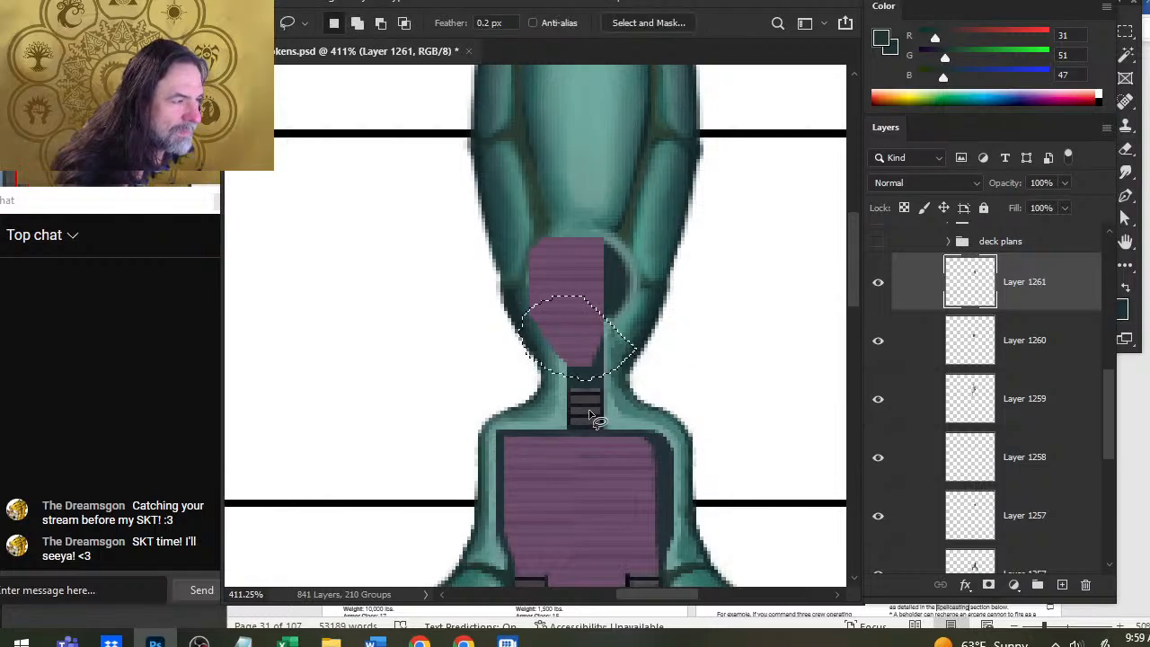
pyautogui.hotkey('ctrl', 'j')
pyautogui.press('v')
pyautogui.press('Down')
pyautogui.press('Down')
pyautogui.press('Down')
pyautogui.press('Down')
pyautogui.press('Down')
pyautogui.press('Down')
pyautogui.press('Down')
pyautogui.press('Down')
pyautogui.press('Down')
pyautogui.press('Down')
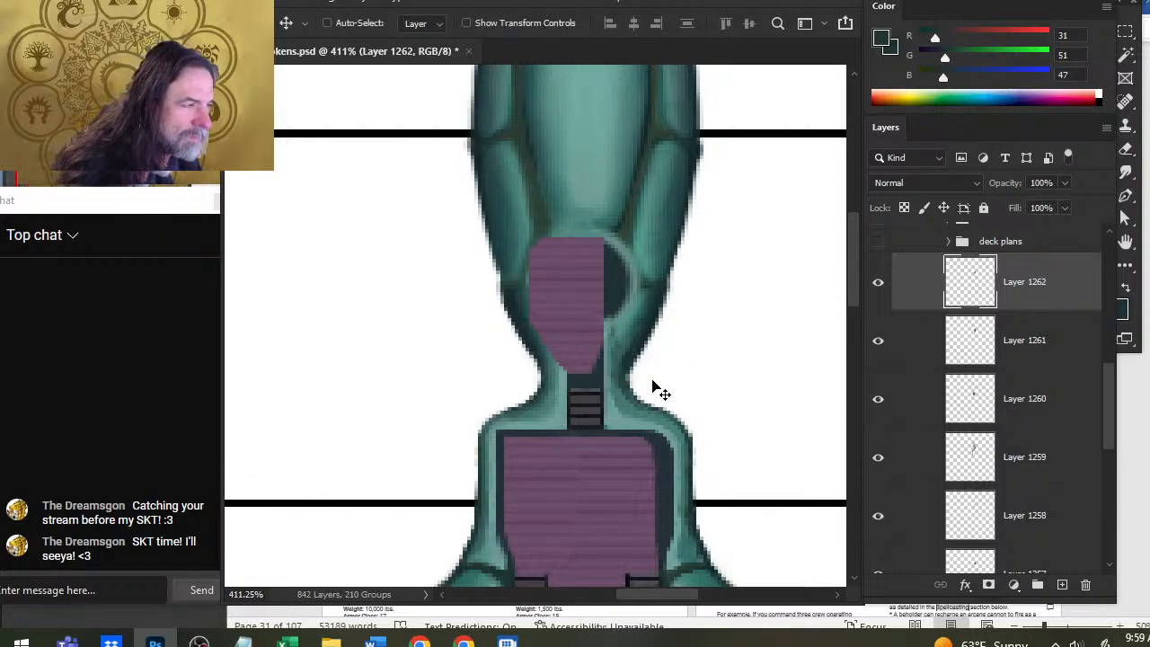
# Step: Nudge the copied planking up to line up with the planks above, and merge it down into Layer 1261
pyautogui.press('Up')
pyautogui.press('Up')
pyautogui.press('Up')
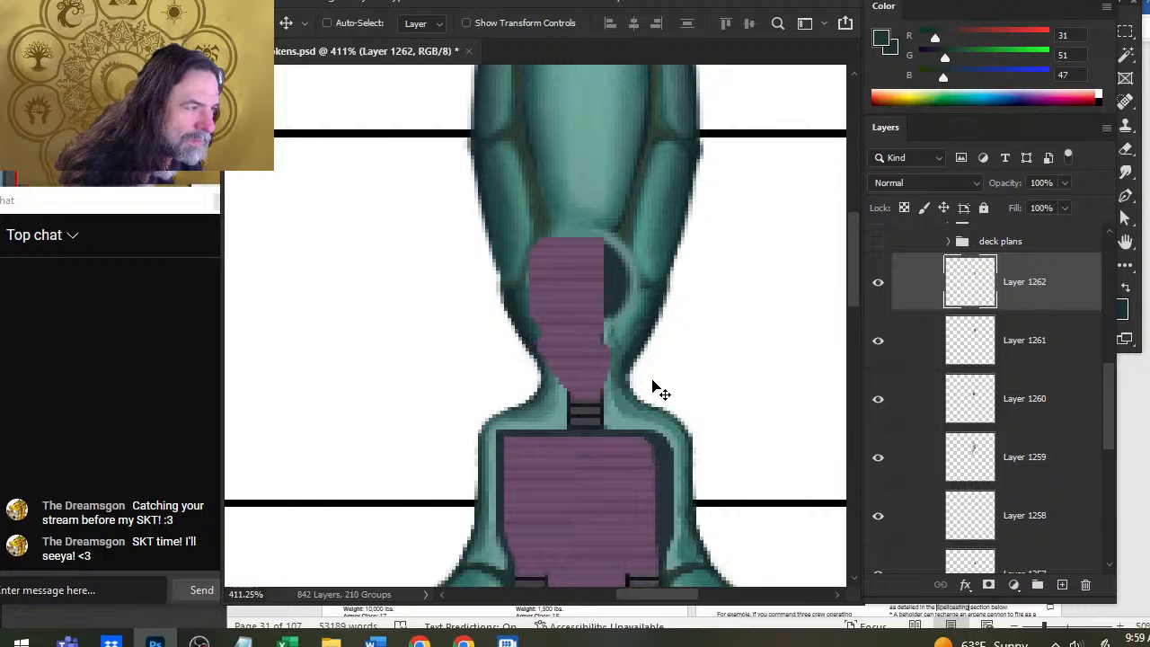
pyautogui.press('Up')
pyautogui.press('Up')
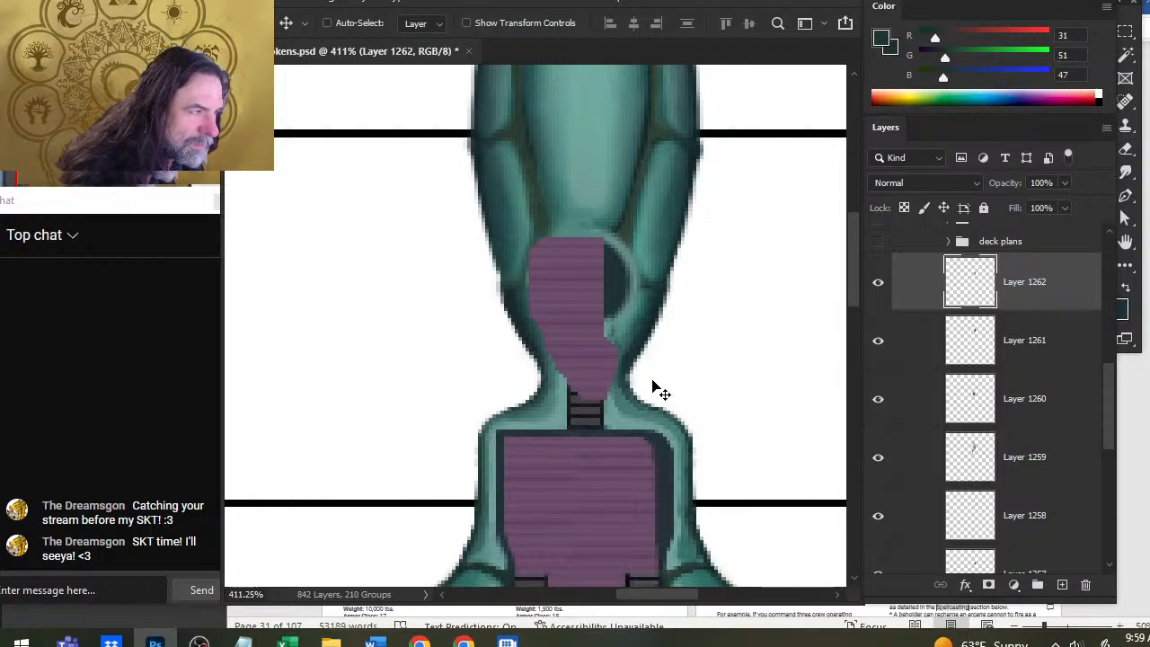
pyautogui.rightClick(931, 282)
pyautogui.click(931, 500)
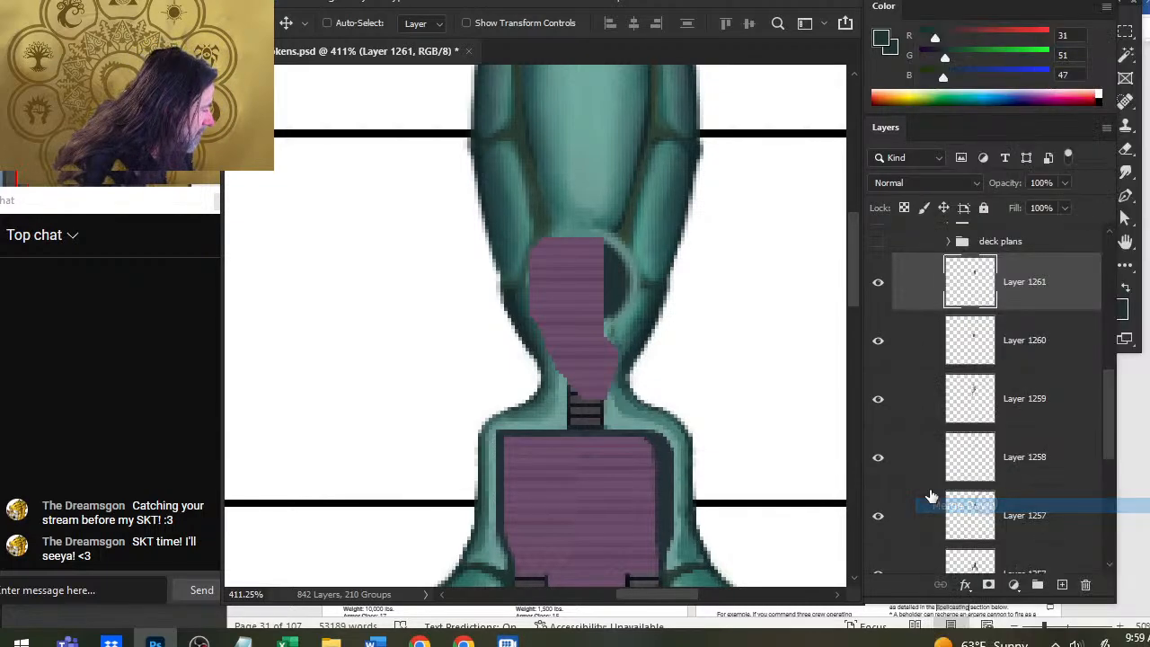
# Step: Erase the planking that overlaps the stairs and lower Layer 1261's opacity to 65%
pyautogui.press('e')
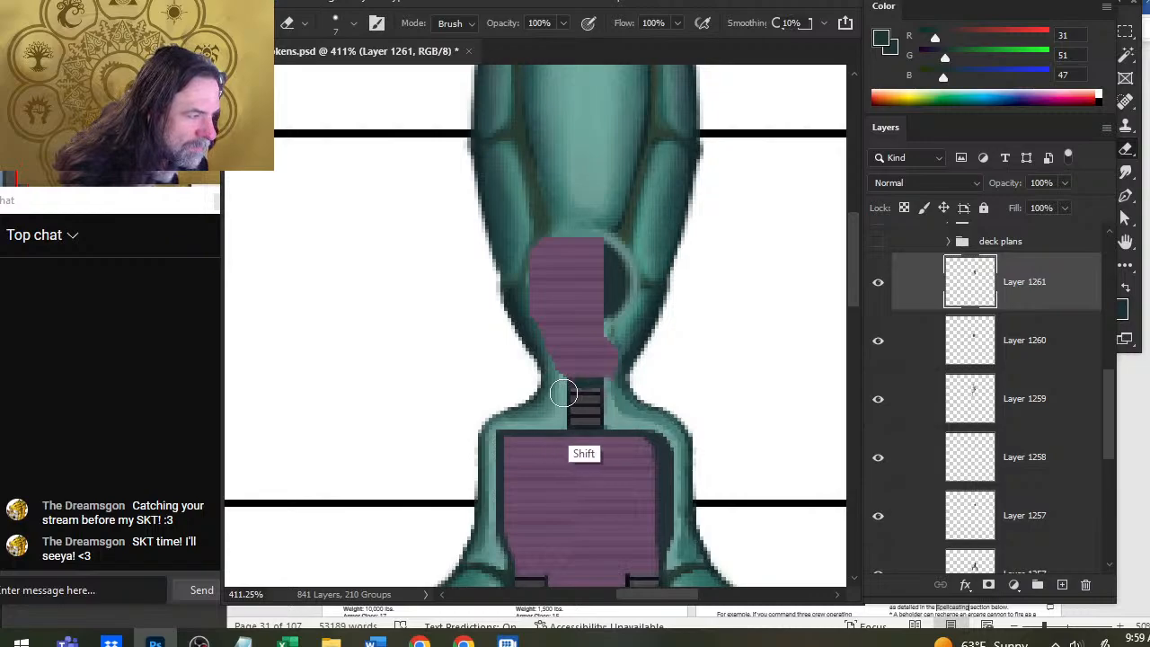
pyautogui.hotkey('ctrl', 'z')
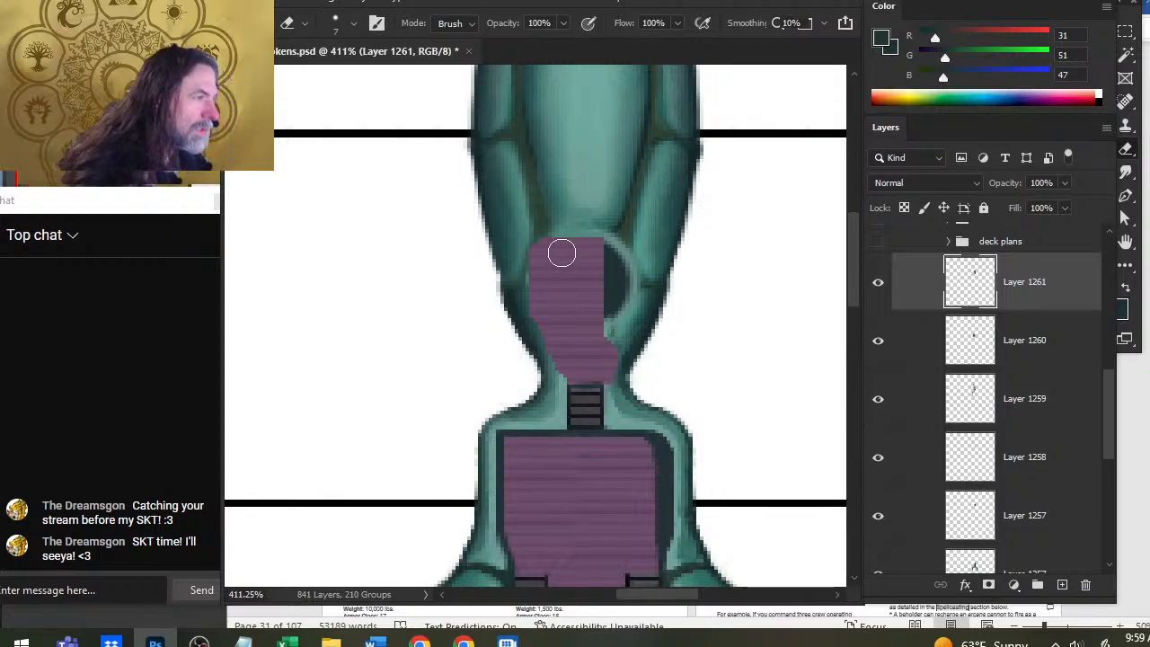
pyautogui.click(1065, 183)
pyautogui.moveTo(1059, 211); pyautogui.dragTo(1047, 213)
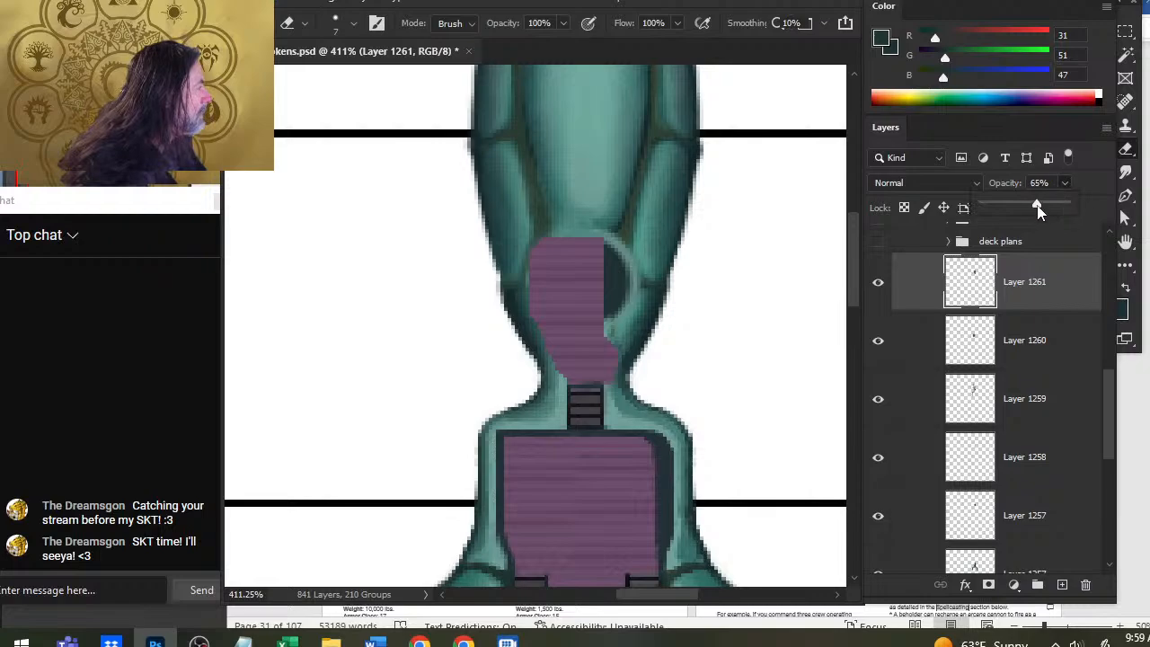
# Step: Erase the planking outside the left rim of the round chamber, undoing the strokes that go astray
pyautogui.click(546, 213)
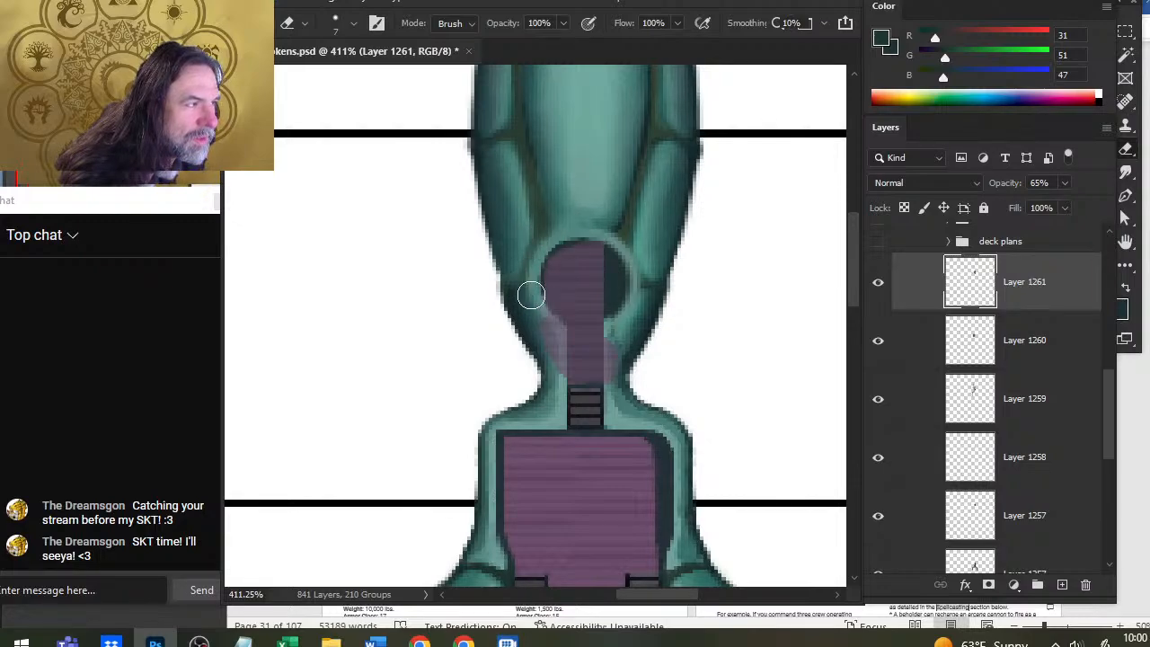
pyautogui.moveTo(531, 295); pyautogui.dragTo(540, 350)
pyautogui.hotkey('ctrl', 'z')
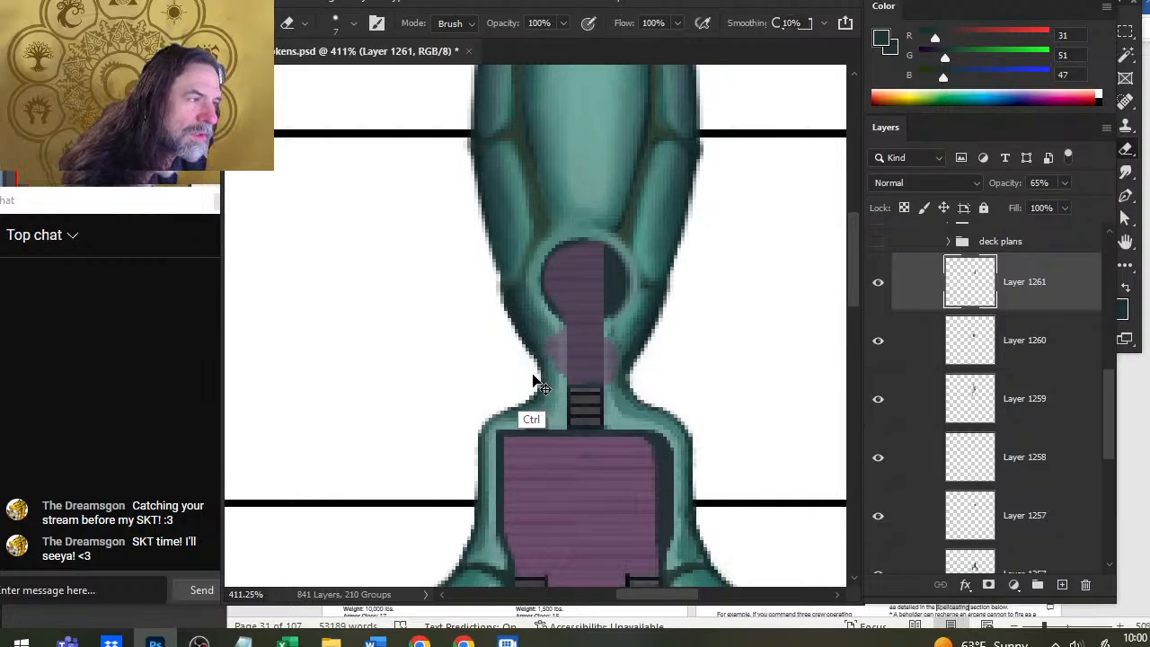
pyautogui.hotkey('ctrl', 'z')
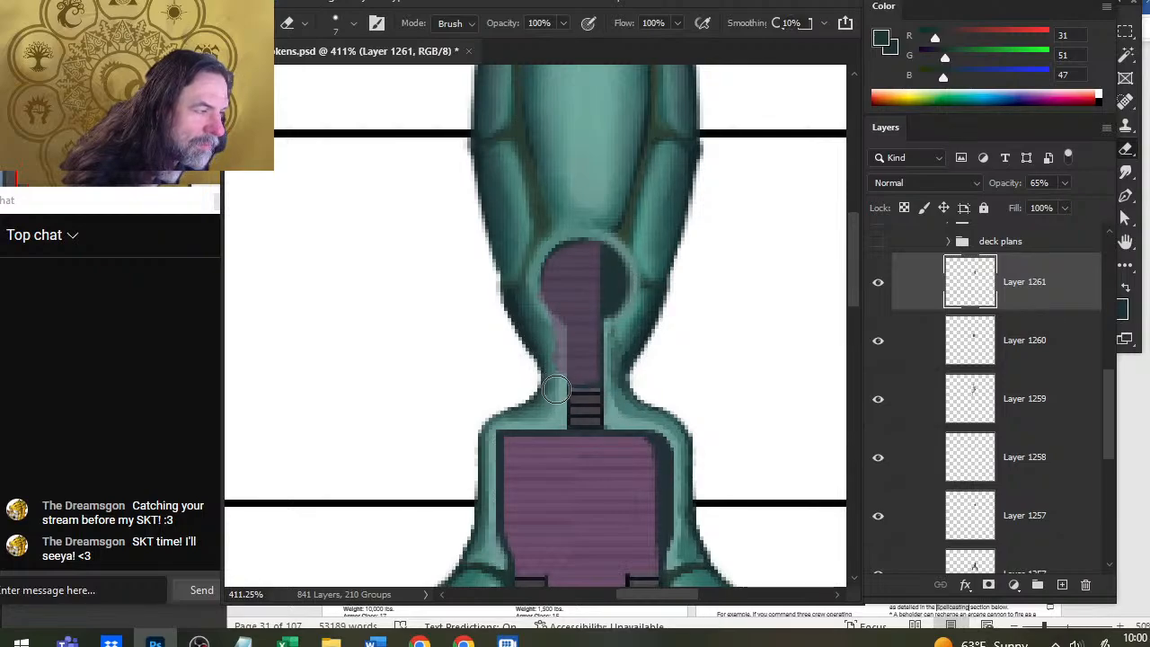
# Step: Try to erase the planking strip overlapping the passage's left wall with straight strokes
pyautogui.moveTo(556, 389); pyautogui.dragTo(557, 362)
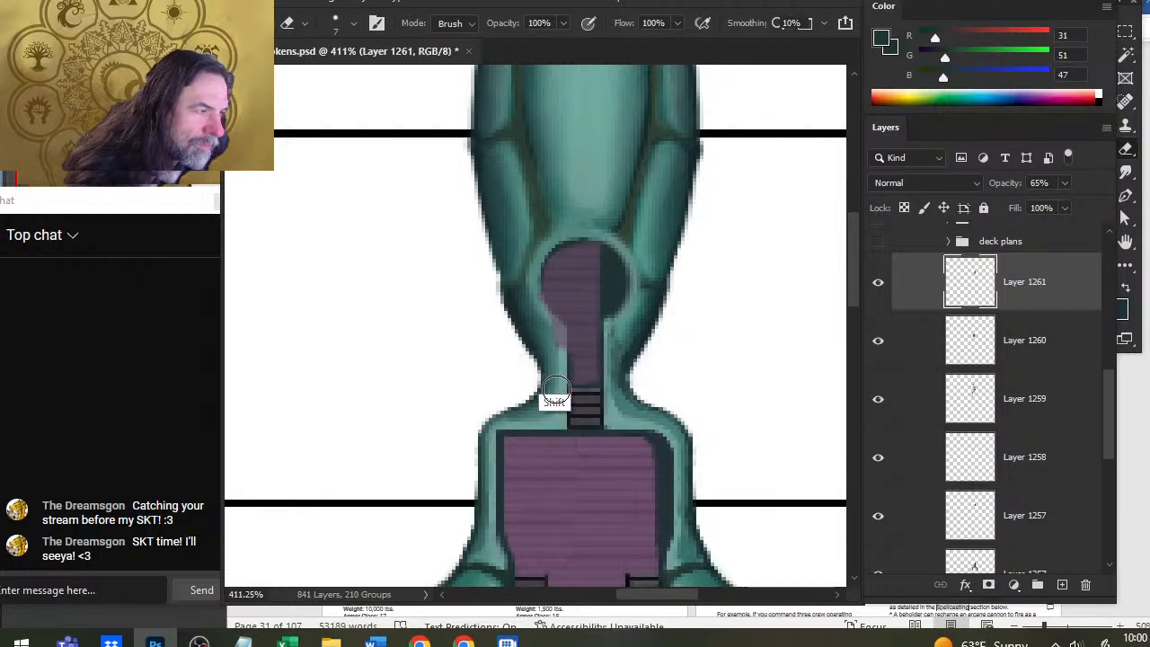
pyautogui.hotkey('ctrl', 'z')
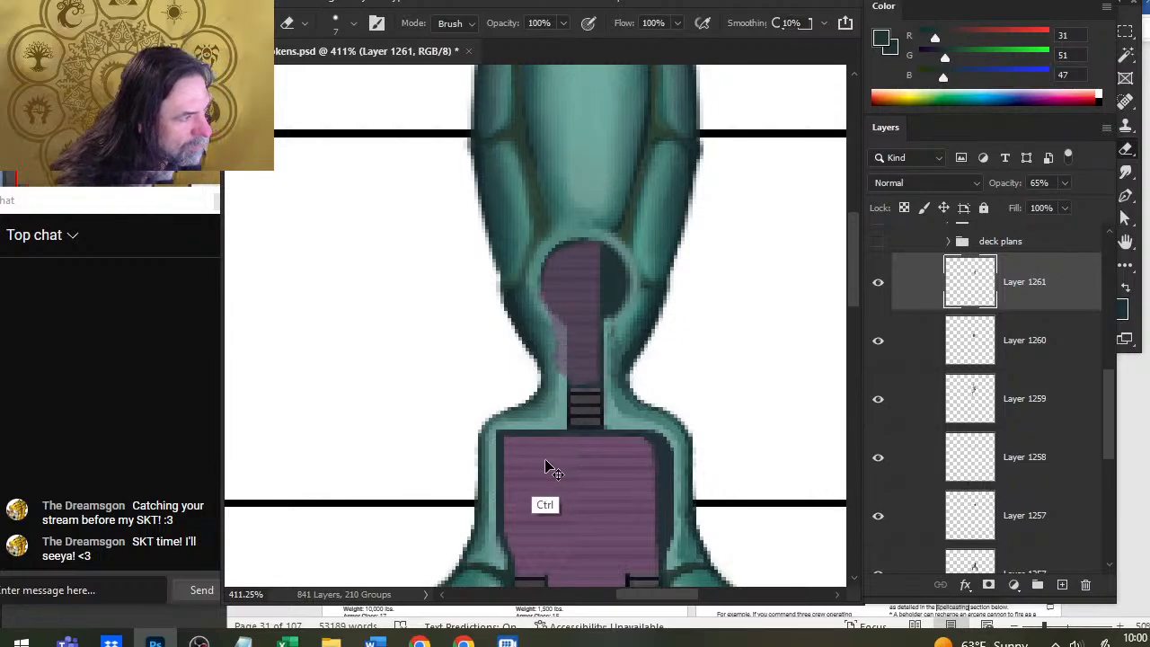
pyautogui.keyDown('shift'); pyautogui.click(556, 383); pyautogui.keyUp('shift')
pyautogui.moveTo(556, 383)
pyautogui.mouseDown()
pyautogui.moveTo(556, 407)
pyautogui.moveTo(556, 354)
pyautogui.mouseUp()
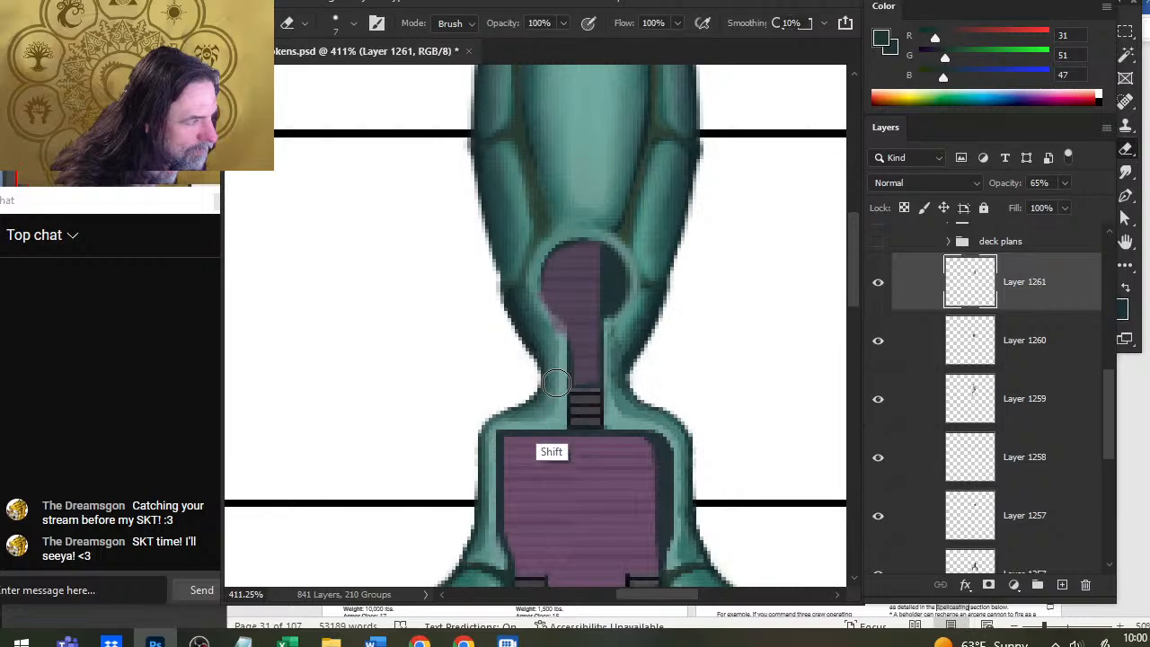
pyautogui.hotkey('ctrl', 'z')
pyautogui.hotkey('ctrl', 'z')
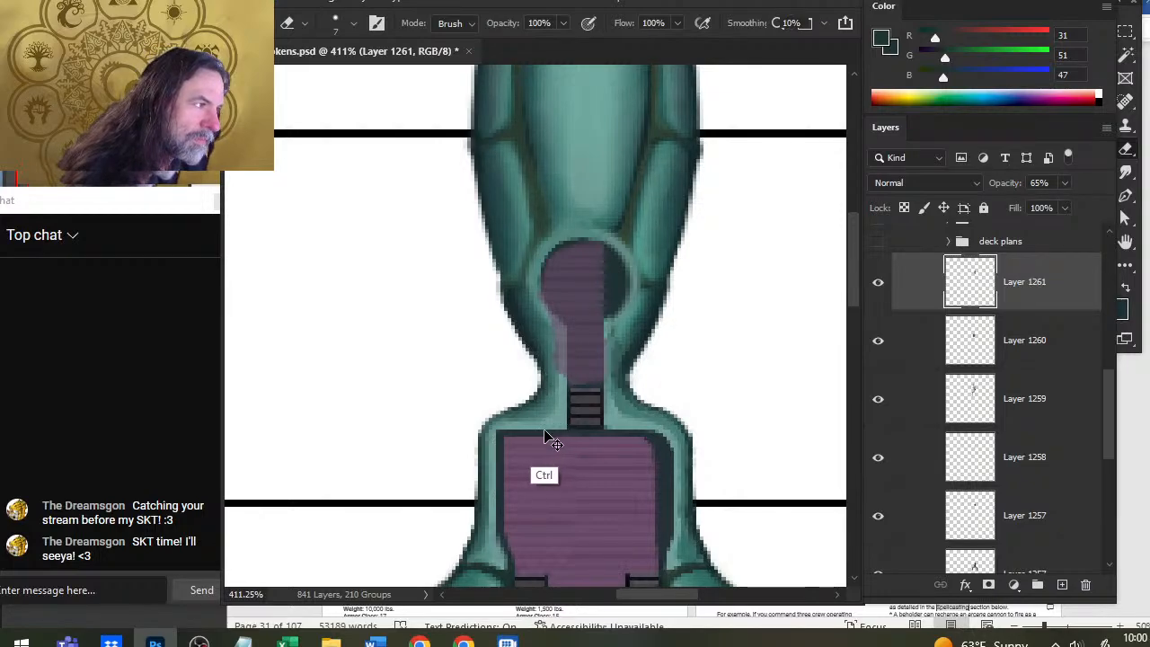
# Step: Erase the leftover planking from the walls on both sides of the narrow passage
pyautogui.moveTo(616, 377)
pyautogui.mouseDown()
pyautogui.moveTo(615, 395)
pyautogui.moveTo(616, 361)
pyautogui.moveTo(616, 376)
pyautogui.mouseUp()
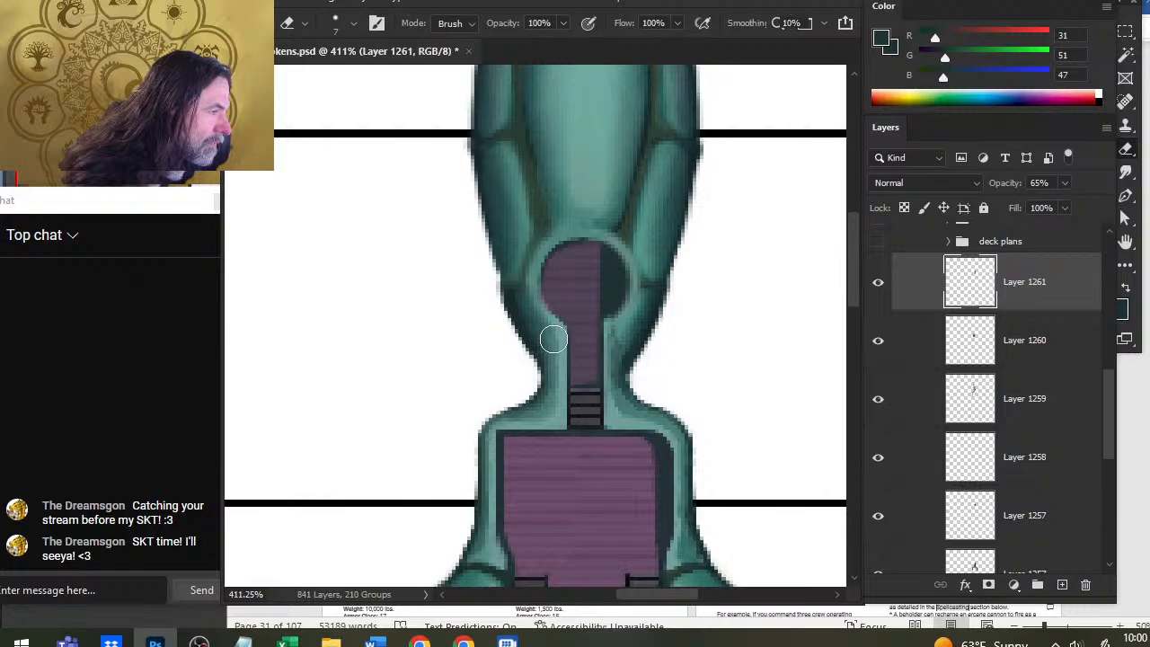
pyautogui.press('shift')
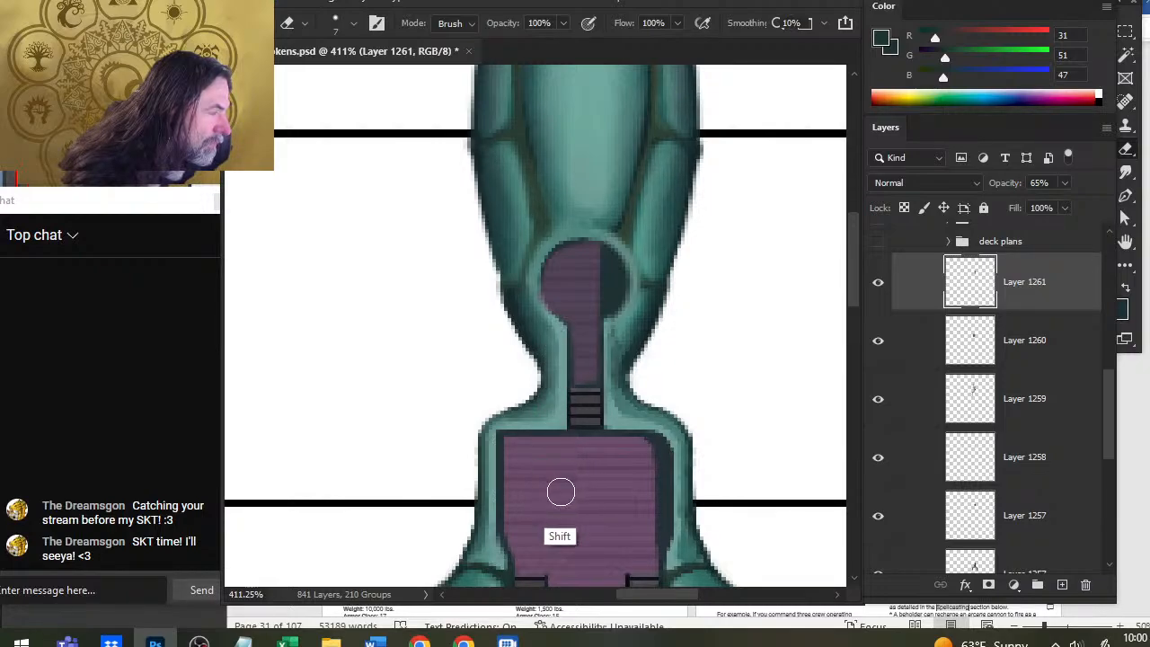
pyautogui.press('ctrl')
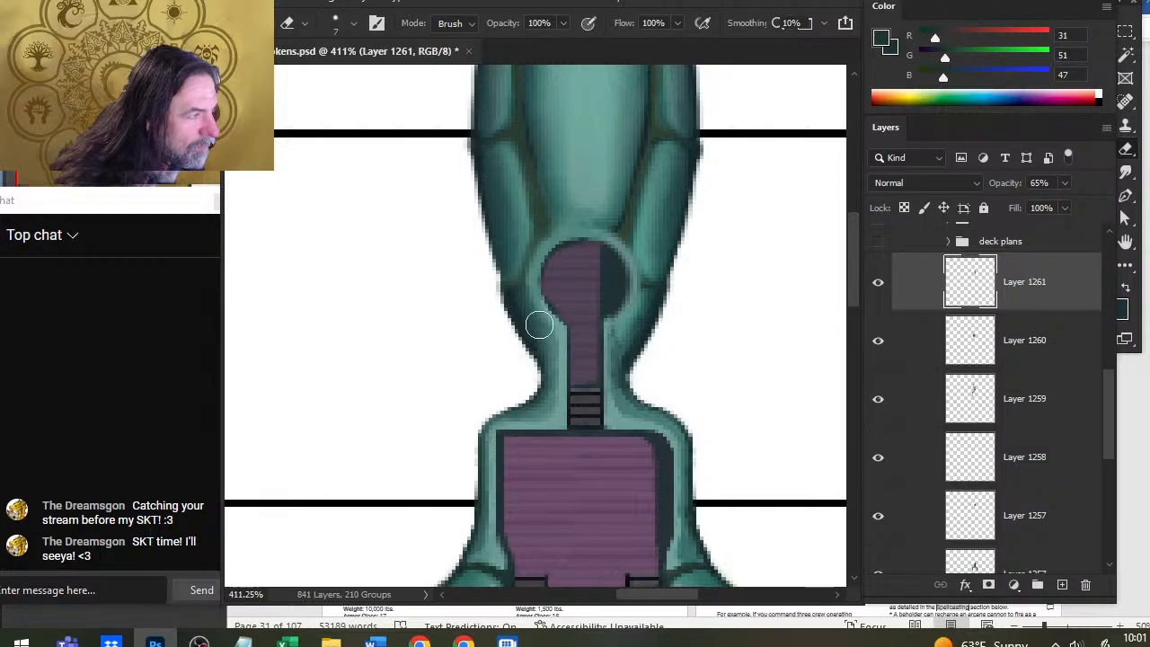
pyautogui.press('ctrl')
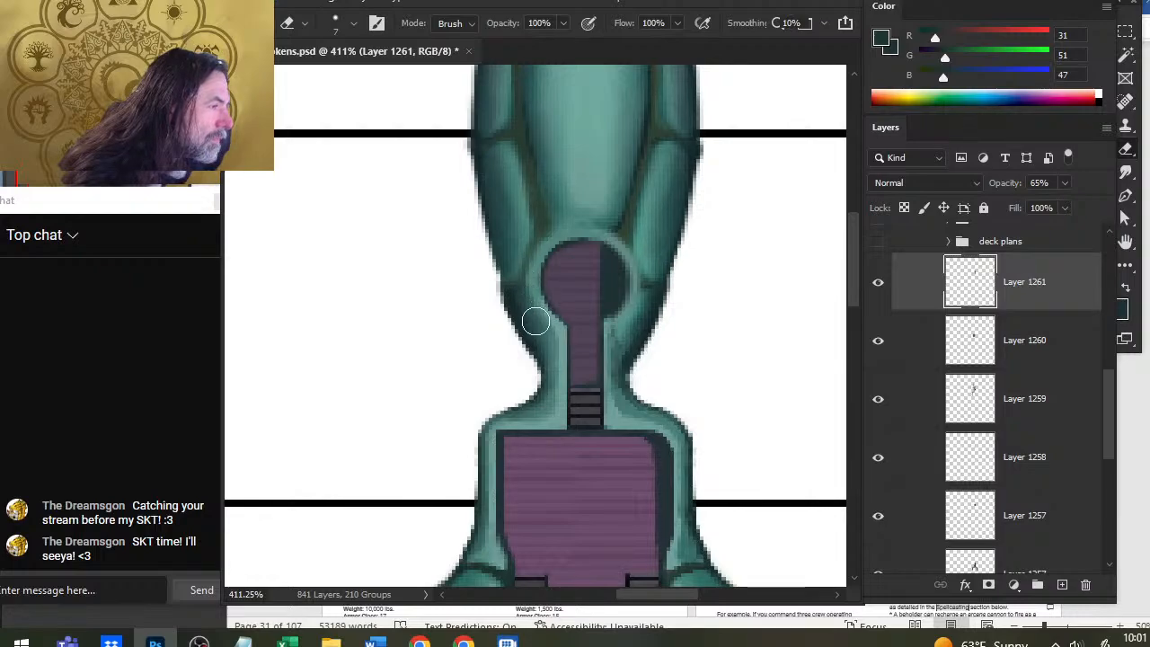
# Step: Reduce the eraser size to 5 and trim the planking edge at the corner where the round chamber meets the passage
pyautogui.press('[')
pyautogui.press('[')
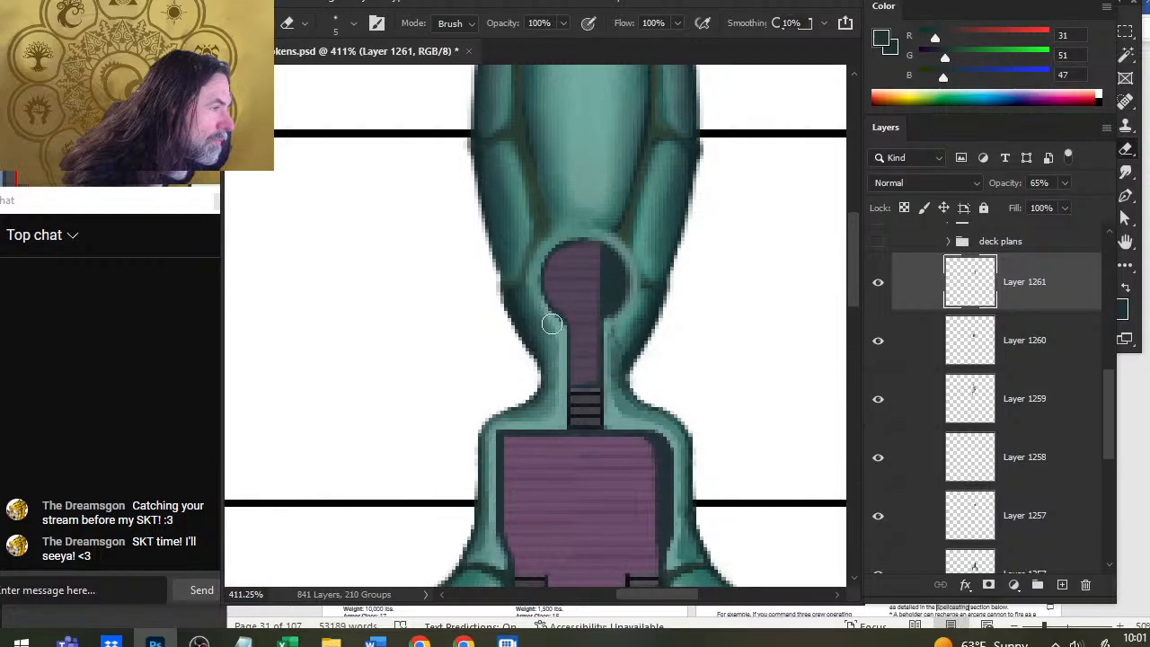
pyautogui.press('shift')
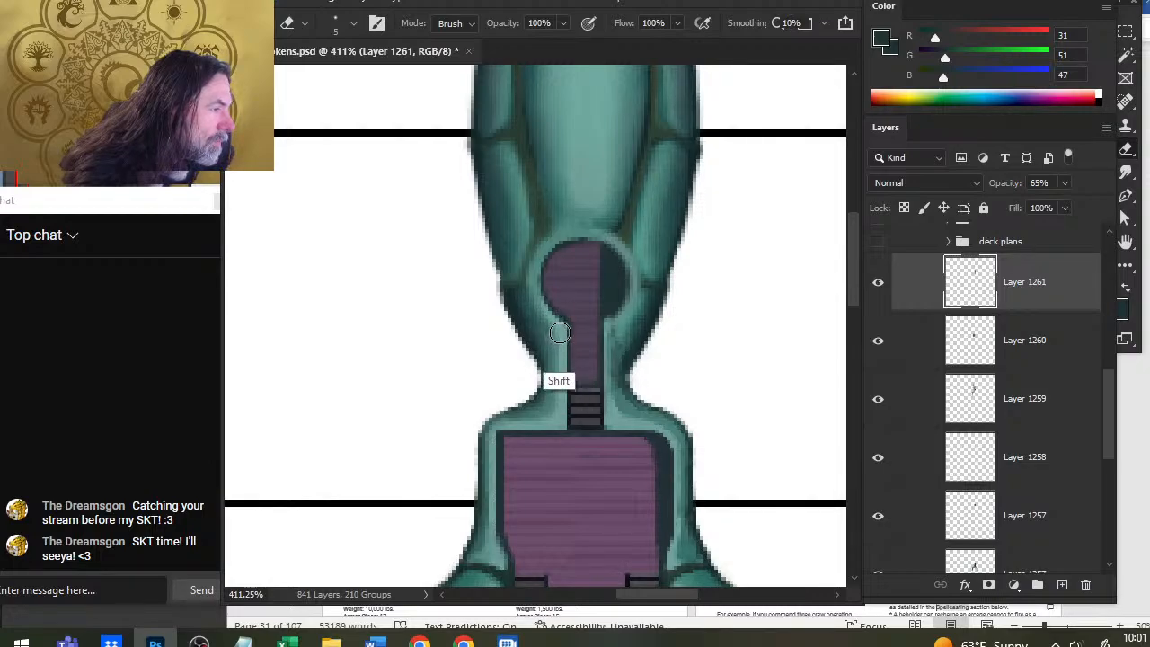
pyautogui.press('shift')
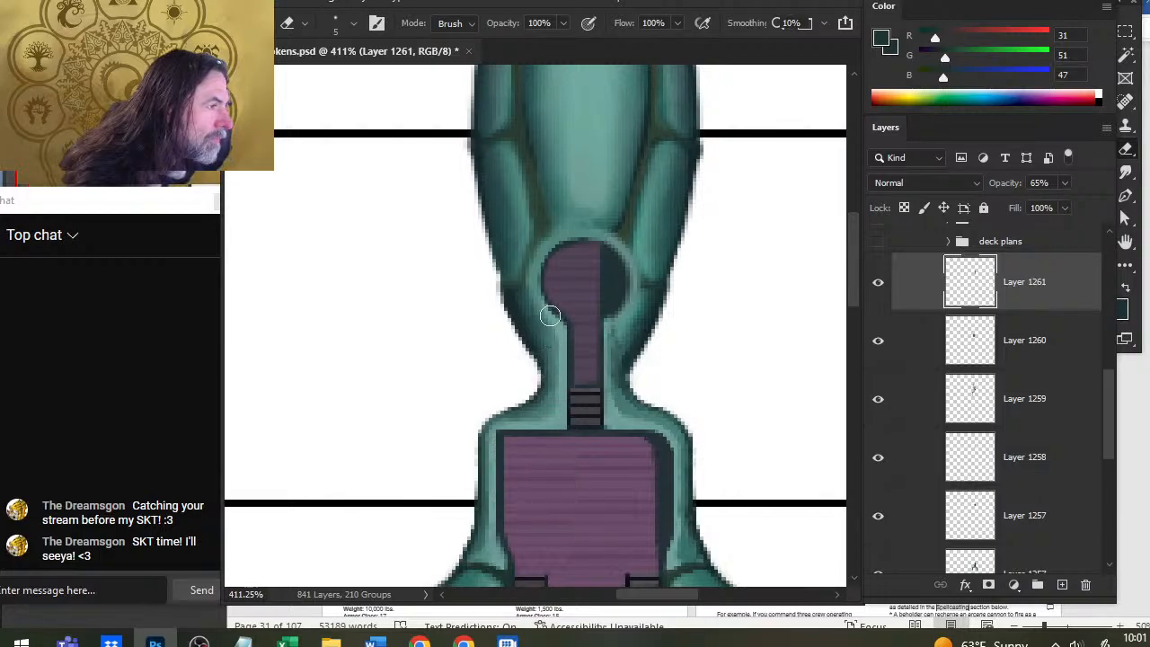
# Step: Smudge the planking at the junction of the round chamber and the passage with a size 2 brush at 60% strength
pyautogui.press('r')
pyautogui.keyDown('shift'); pyautogui.click(577, 313); pyautogui.keyUp('shift')
pyautogui.keyDown('shift'); pyautogui.click(577, 314); pyautogui.keyUp('shift')
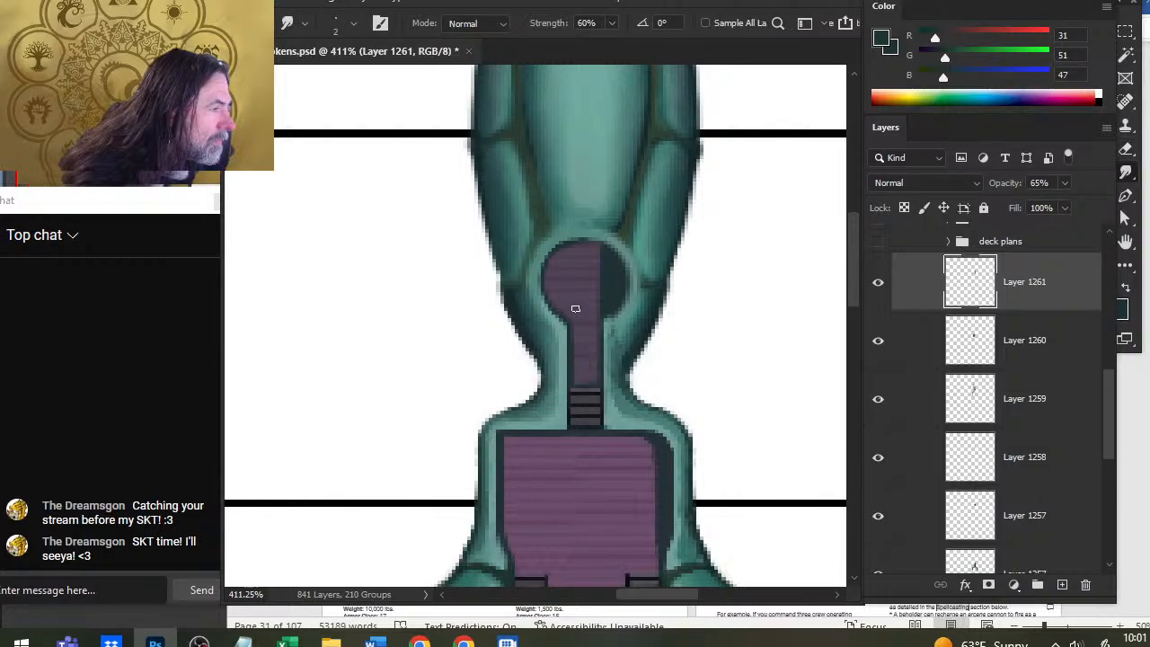
pyautogui.keyDown('shift'); pyautogui.click(575, 308); pyautogui.keyUp('shift')
pyautogui.keyDown('shift'); pyautogui.click(580, 320); pyautogui.keyUp('shift')
pyautogui.keyDown('shift'); pyautogui.click(577, 314); pyautogui.keyUp('shift')
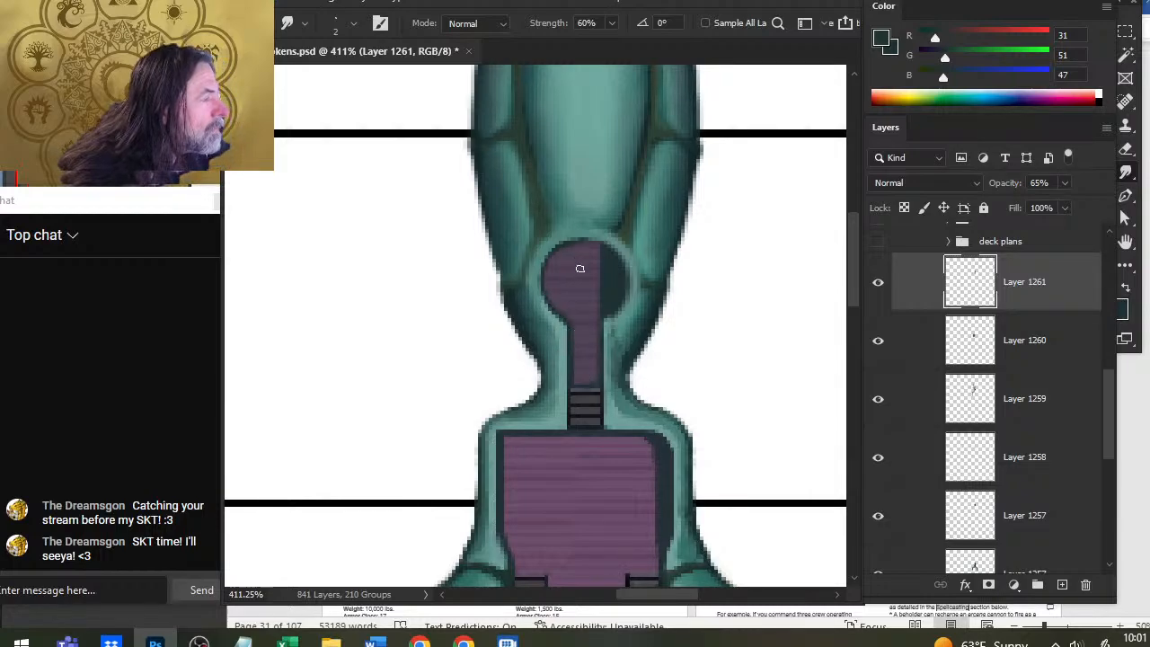
# Step: Erase the right side of the planking in a straight vertical line through the round chamber and the passage
pyautogui.press('e')
pyautogui.click(601, 238)
pyautogui.keyDown('shift'); pyautogui.click(602, 293); pyautogui.keyUp('shift')
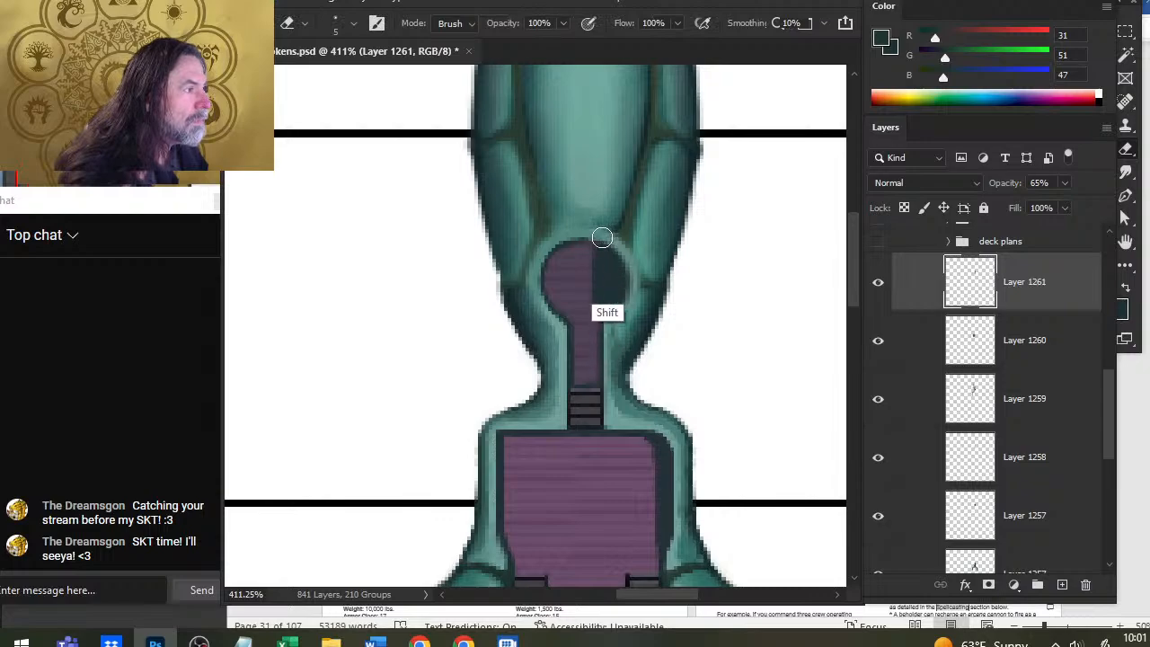
pyautogui.keyDown('shift'); pyautogui.click(611, 423); pyautogui.keyUp('shift')
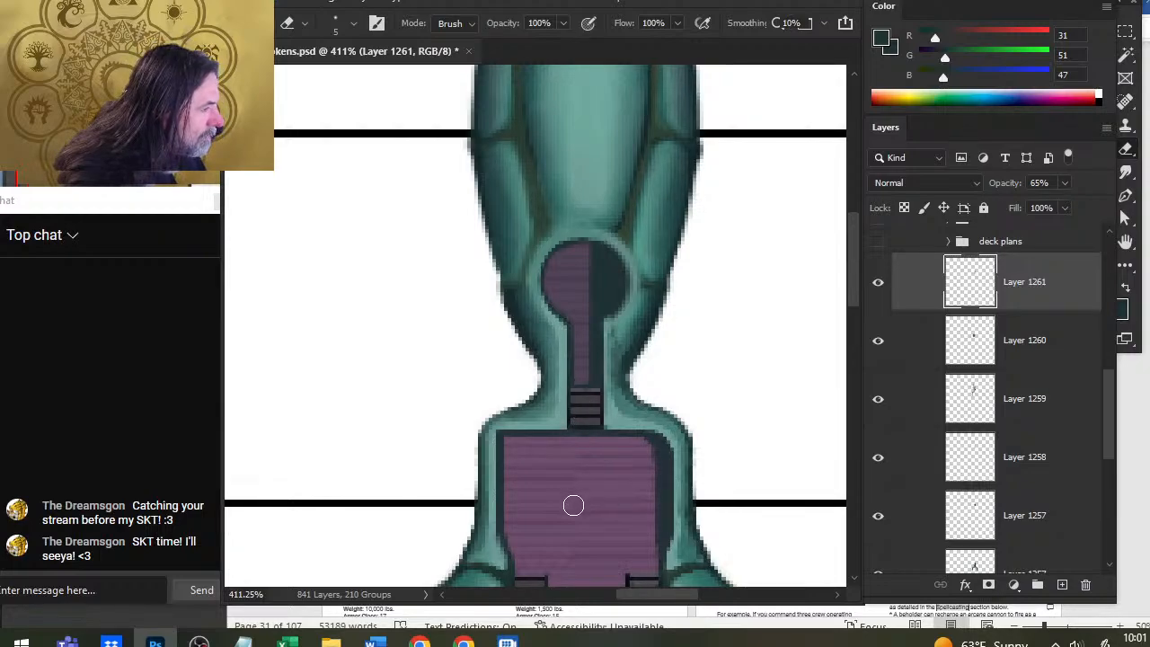
# Step: Cut the lassoed lower passage planking to a new layer at 100% opacity
pyautogui.press('l')
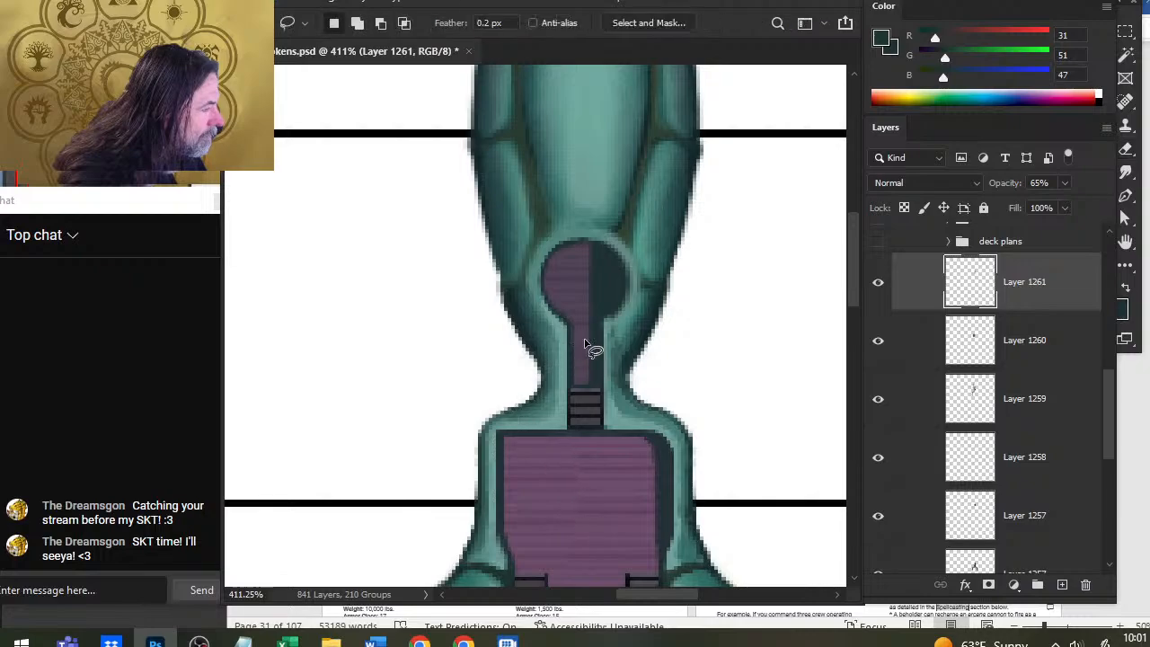
pyautogui.moveTo(585, 341)
pyautogui.mouseDown()
pyautogui.moveTo(596, 334)
pyautogui.moveTo(583, 332)
pyautogui.mouseUp()
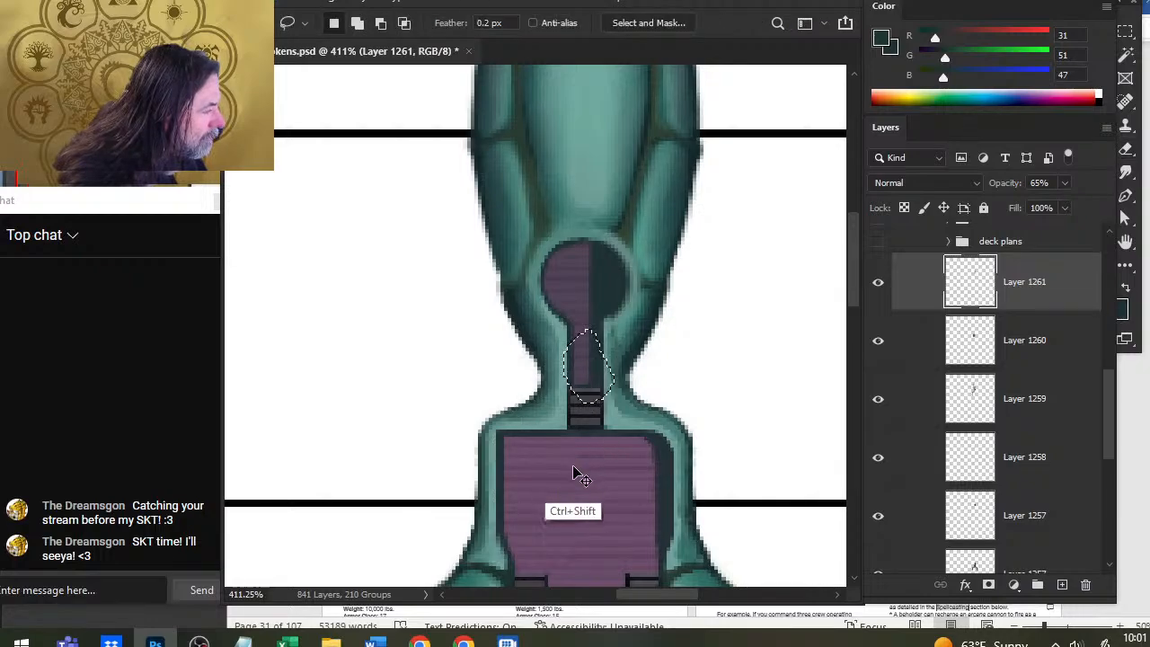
pyautogui.hotkey('ctrl', 'shift', 'j')
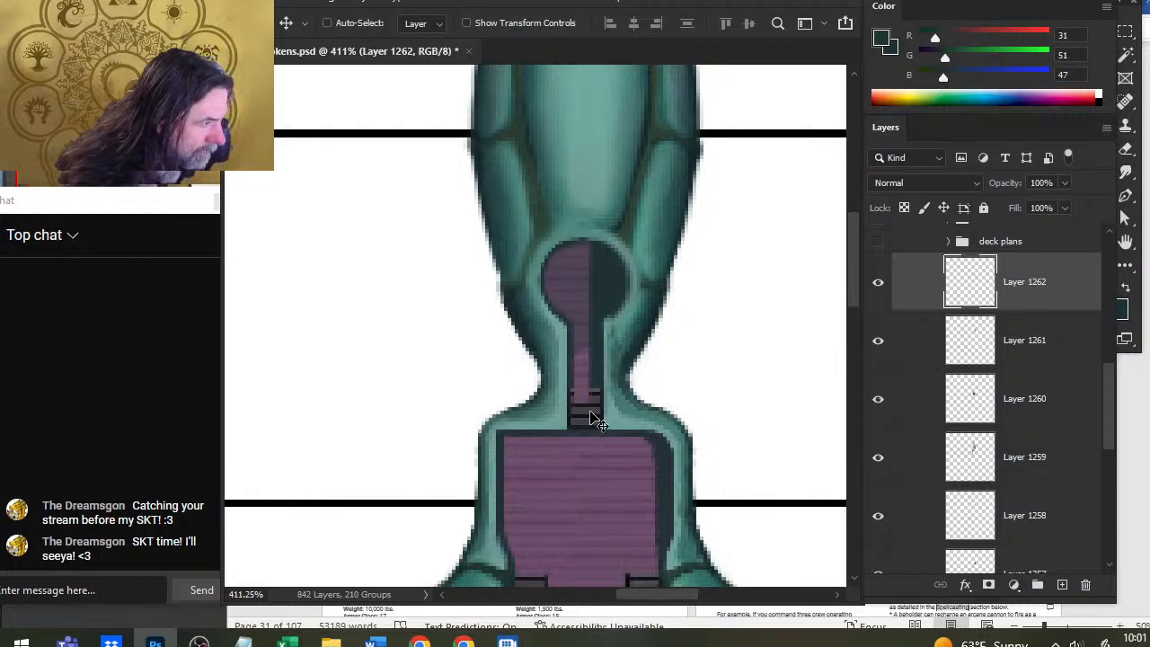
# Step: Fade the upper end of the cut passage planking with the eraser at 20% opacity and merge it down into Layer 1261
pyautogui.press('e')
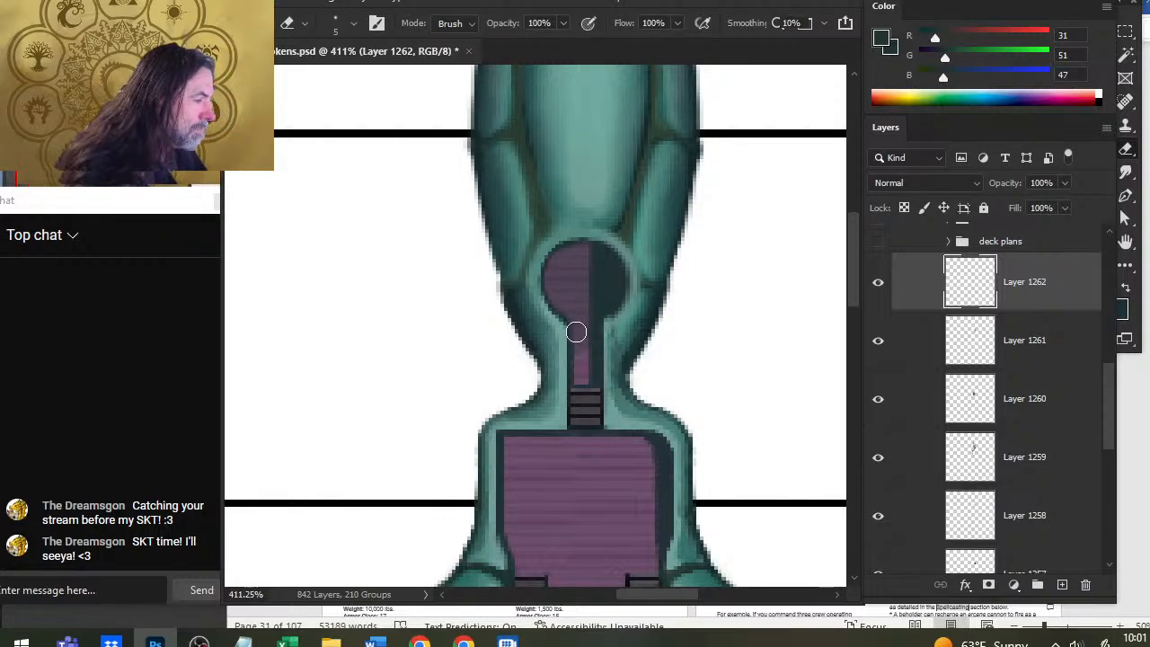
pyautogui.press('2')
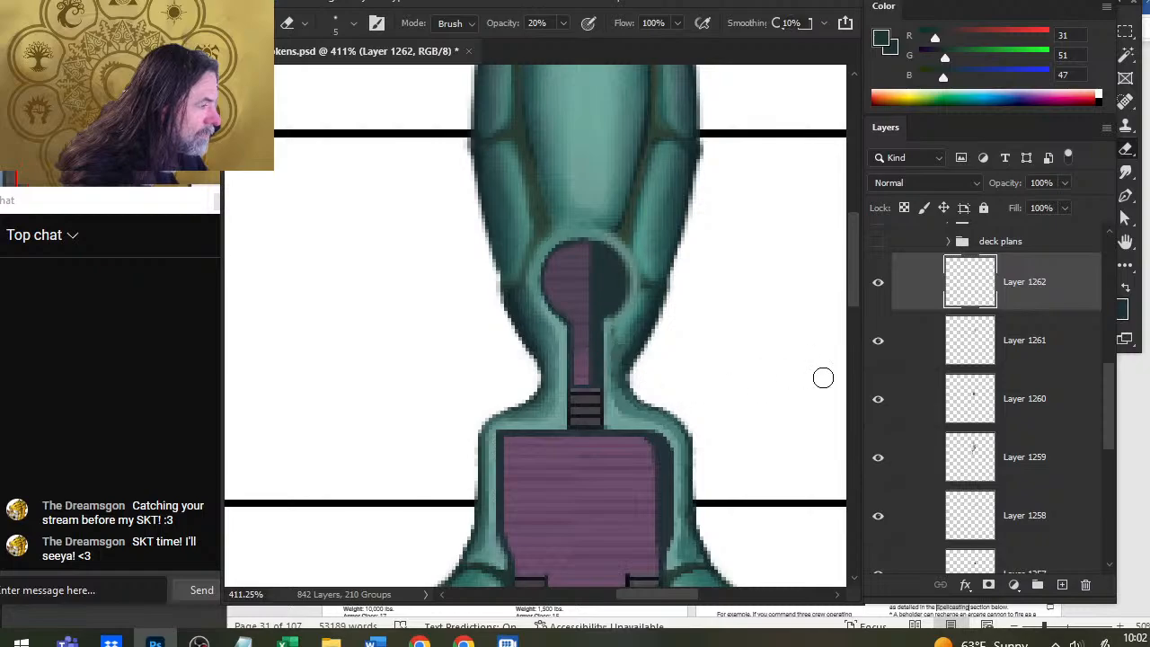
pyautogui.rightClick(904, 324)
pyautogui.click(967, 505)
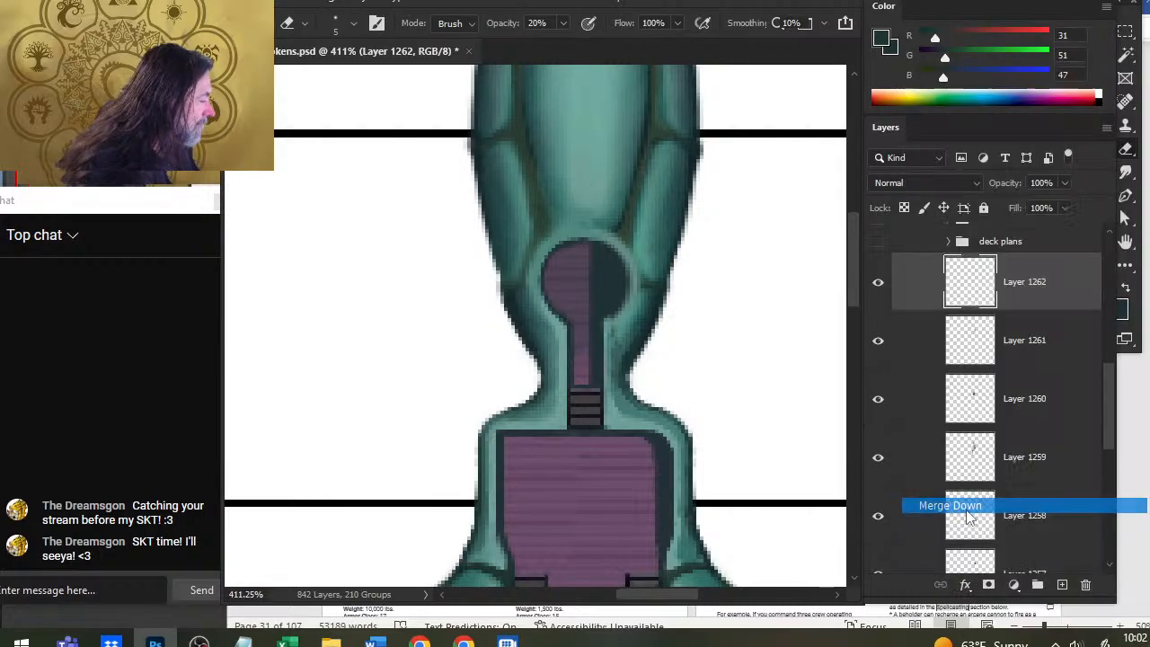
pyautogui.press('z')
pyautogui.scroll(-3, 684, 354)
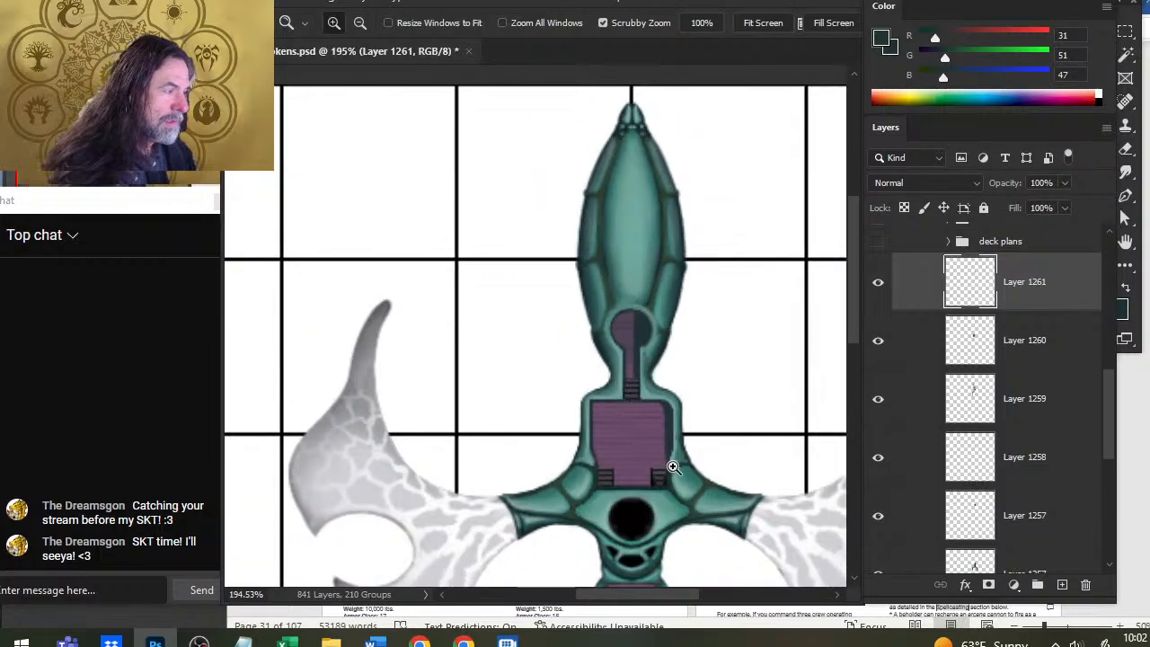
pyautogui.moveTo(711, 463); pyautogui.dragTo(587, 363)
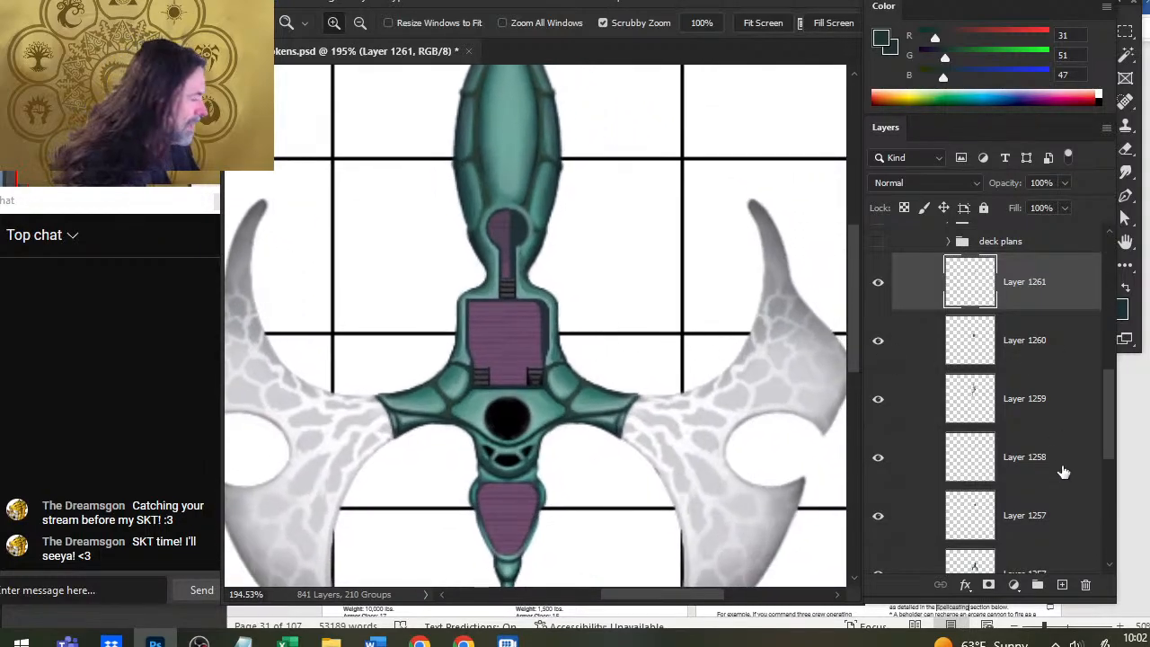
# Step: Group the planking and trim layers from Layer 1261 down to the upper of the two Layer 1257s
pyautogui.moveTo(1112, 437); pyautogui.dragTo(1112, 470)
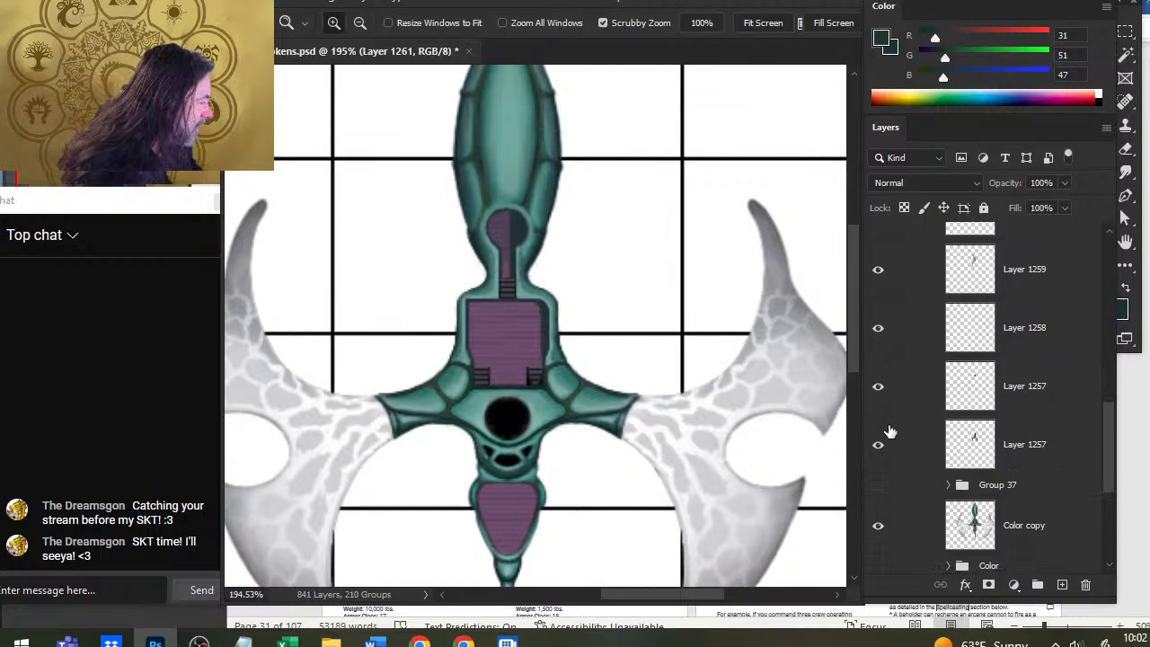
pyautogui.click(878, 449)
pyautogui.click(878, 450)
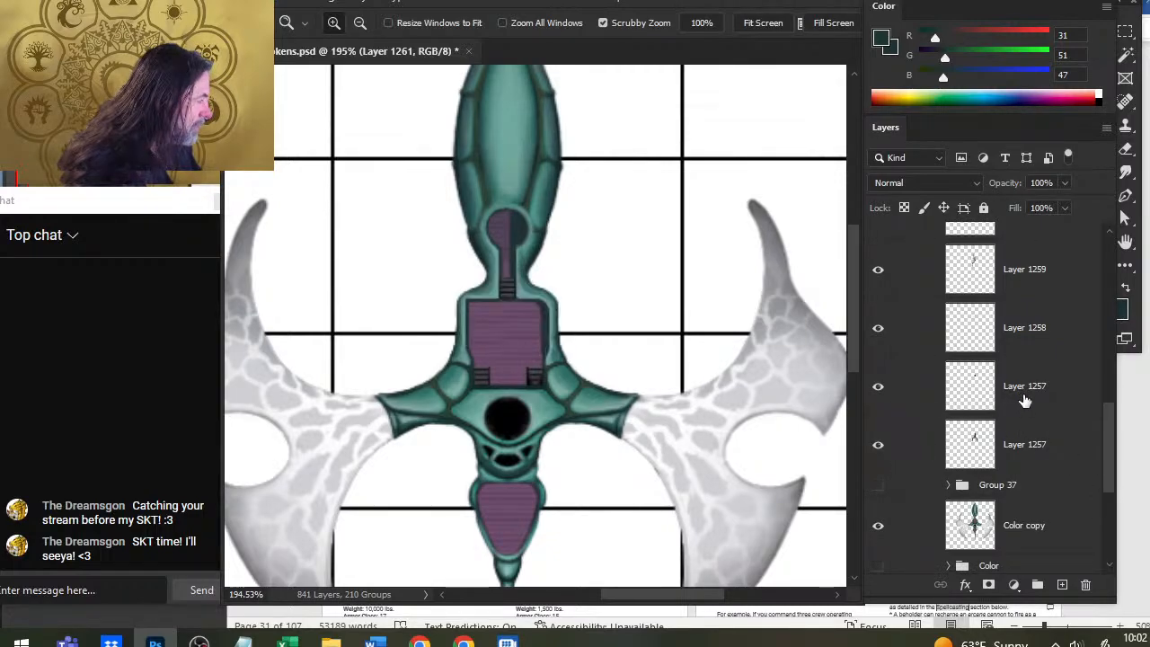
pyautogui.keyDown('shift'); pyautogui.click(1024, 400); pyautogui.keyUp('shift')
pyautogui.hotkey('ctrl', 'g')
pyautogui.scroll(2, 1101, 451)
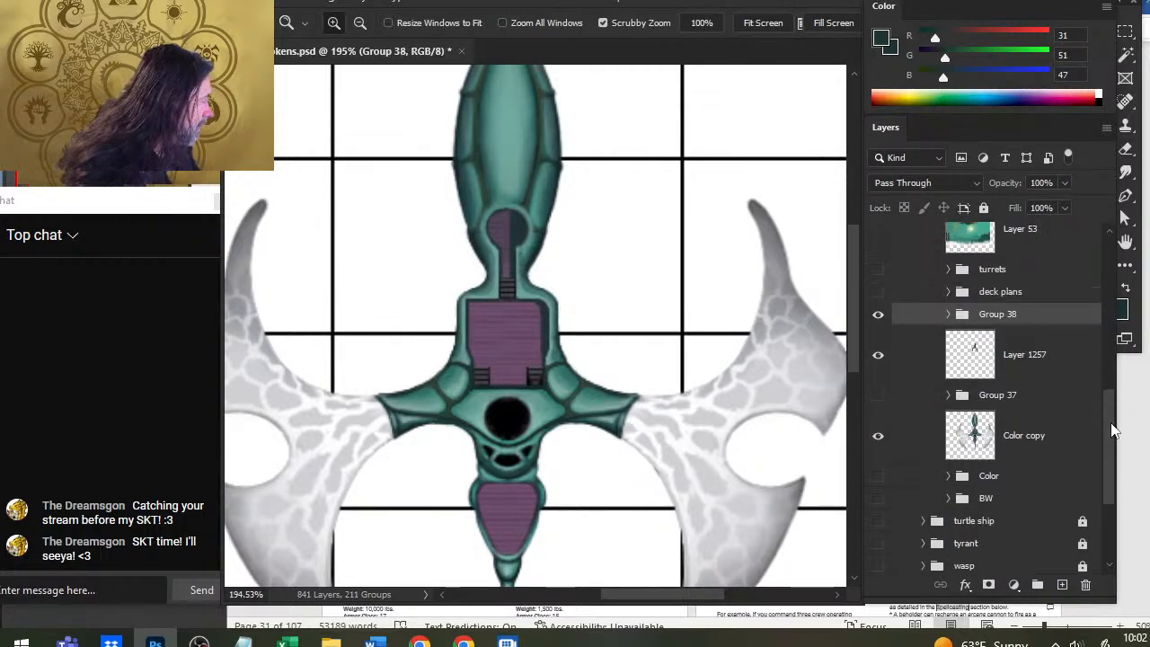
# Step: Duplicate Group 38 and flip the copy horizontally
pyautogui.rightClick(1013, 316)
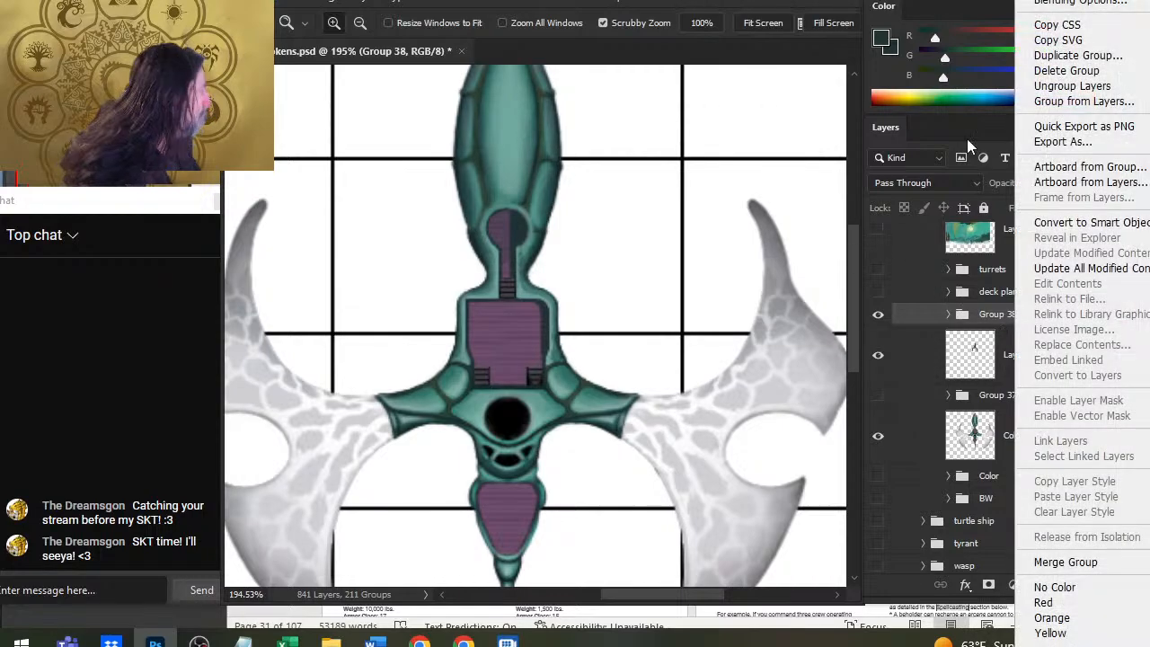
pyautogui.click(1113, 55)
pyautogui.press('Return')
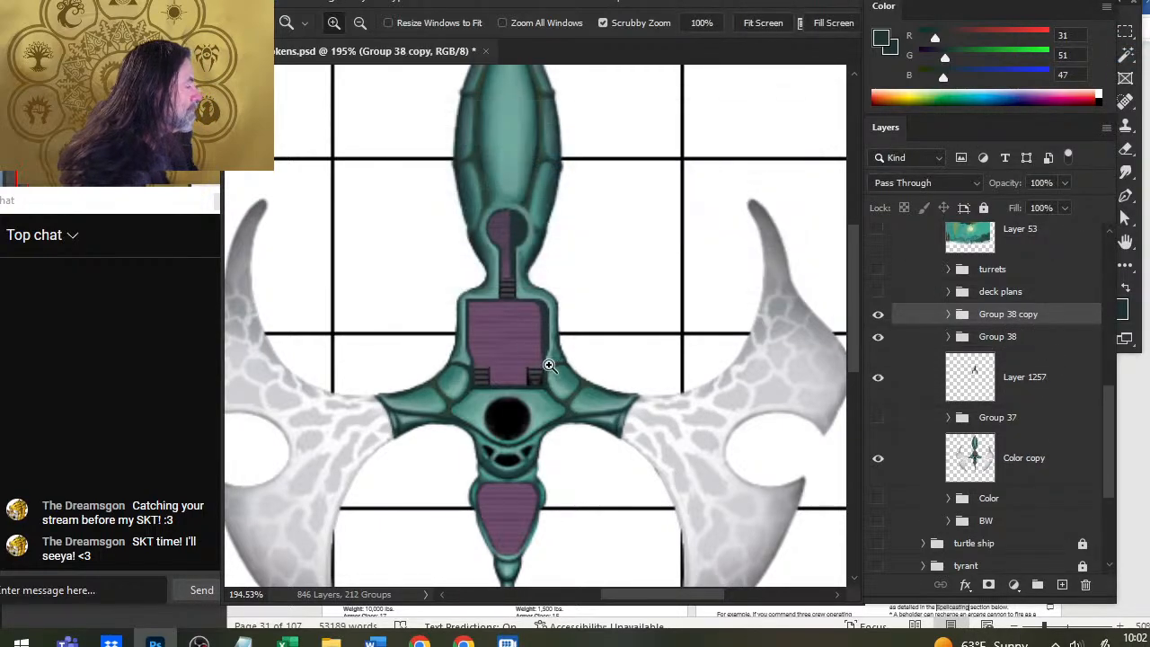
pyautogui.press('l')
pyautogui.rightClick(590, 383)
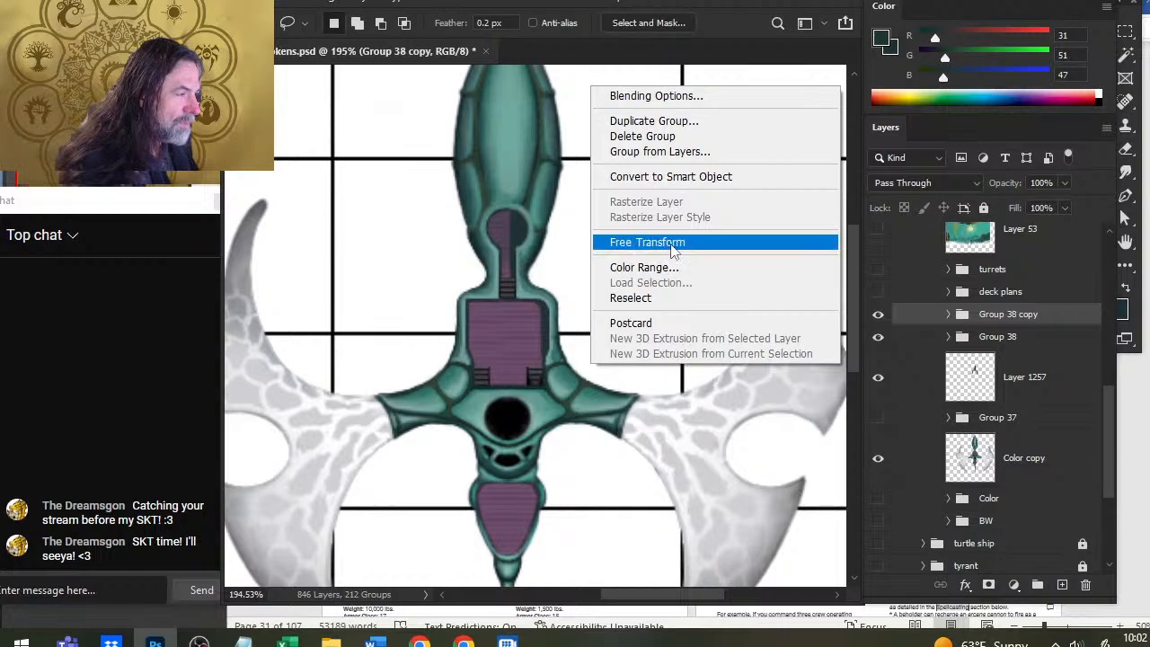
pyautogui.click(647, 241)
pyautogui.rightClick(619, 256)
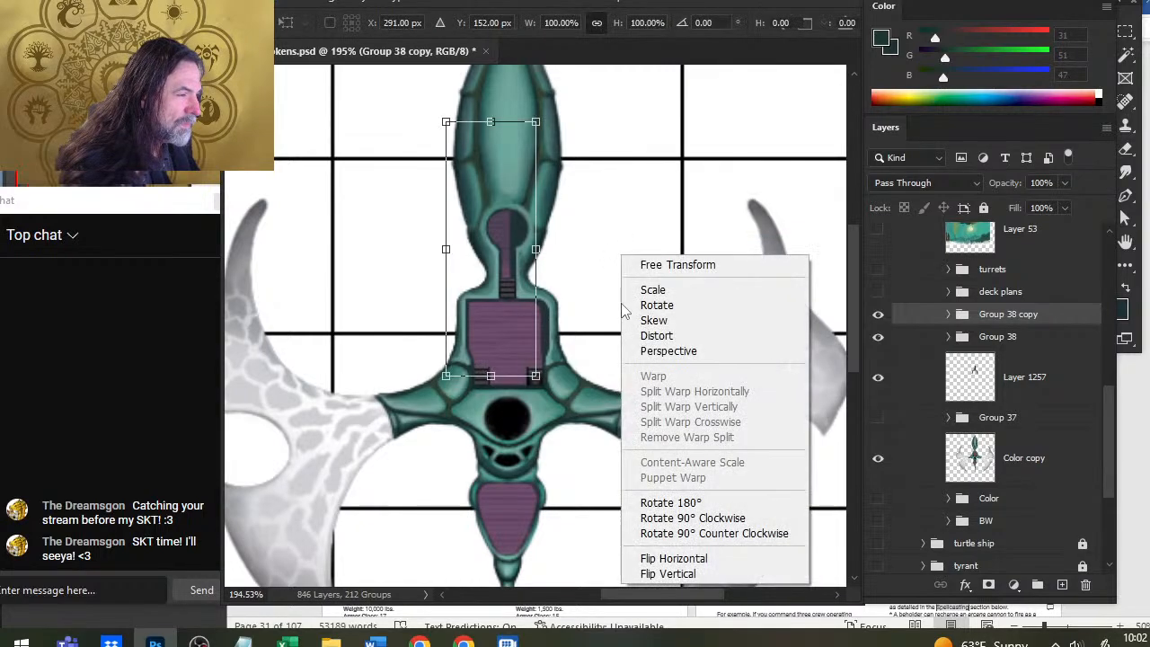
pyautogui.click(710, 557)
pyautogui.press('Return')
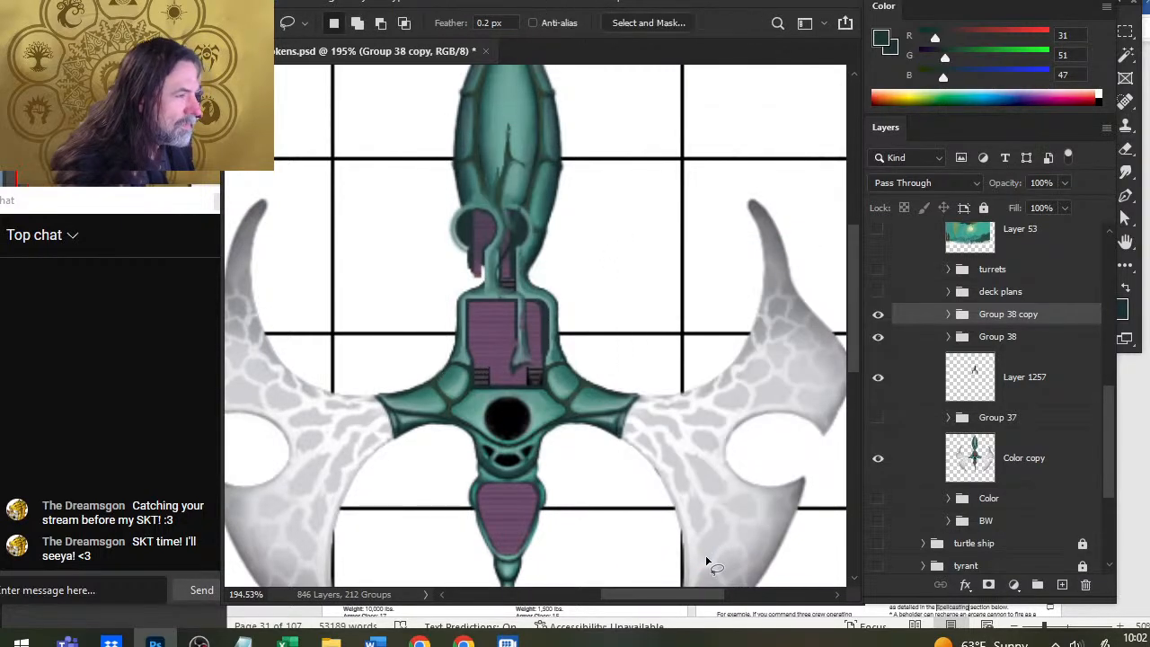
# Step: Nudge the flipped group copy right until its round chamber and passage line up with the ship's right side
pyautogui.press('v')
pyautogui.press('Right')
pyautogui.press('Right')
pyautogui.press('Right')
pyautogui.press('Right')
pyautogui.press('Right')
pyautogui.press('Right')
pyautogui.press('Right')
pyautogui.press('Right')
pyautogui.press('Right')
pyautogui.press('Right')
pyautogui.press('Right')
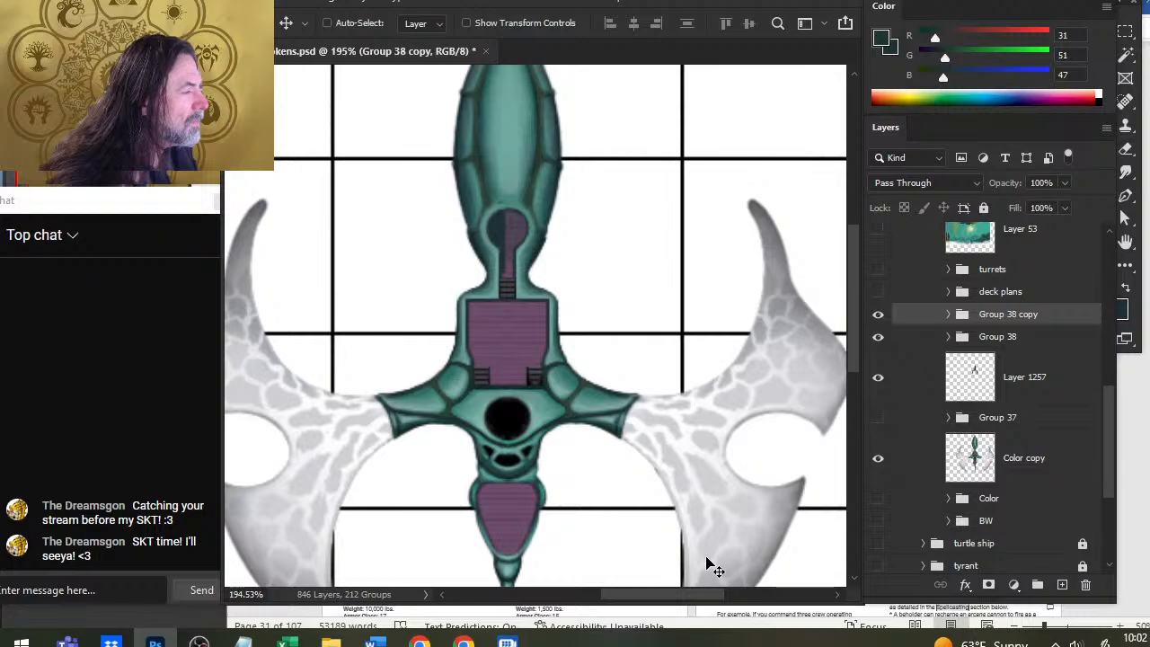
pyautogui.press('ctrl')
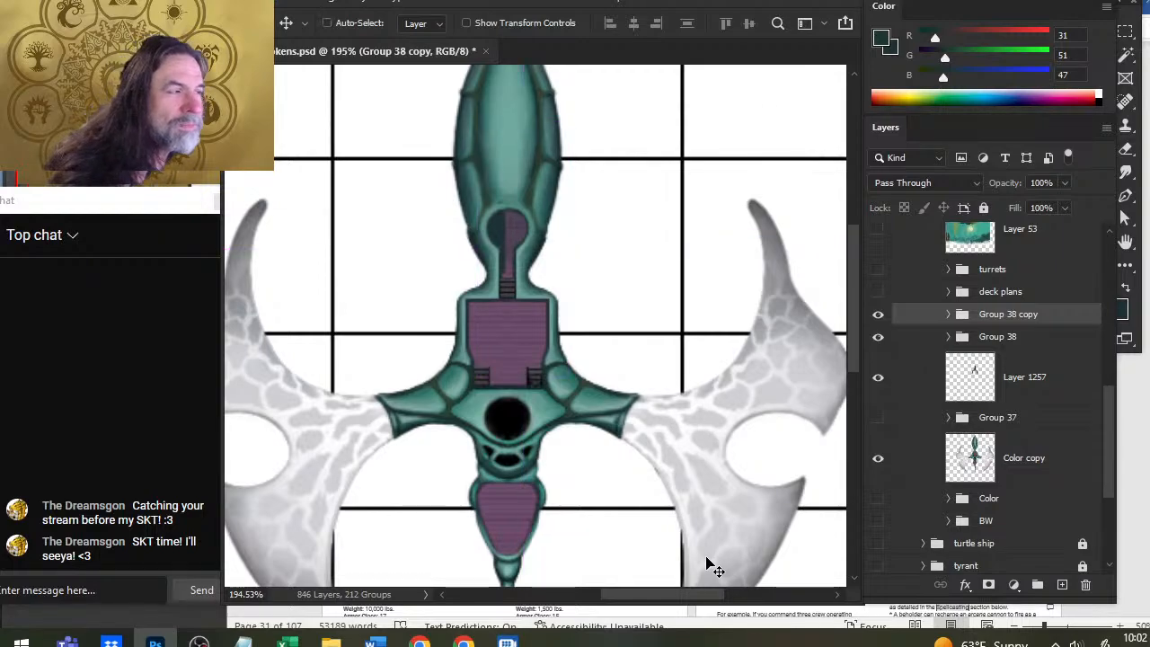
pyautogui.press('Right')
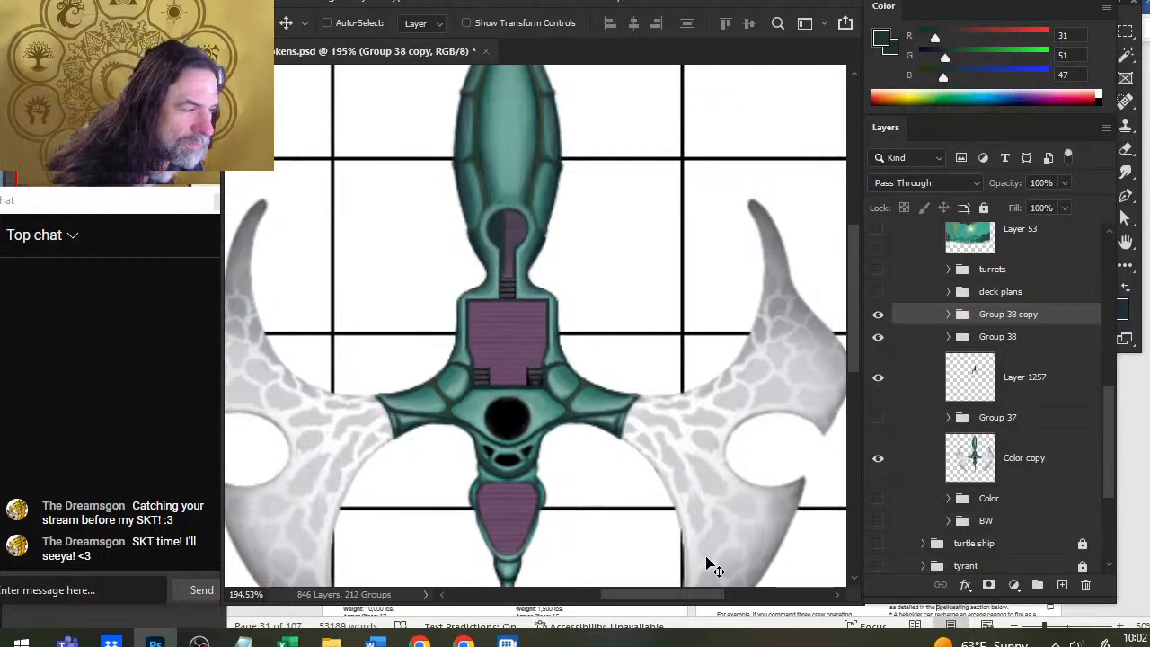
pyautogui.press('Right')
pyautogui.press('Left')
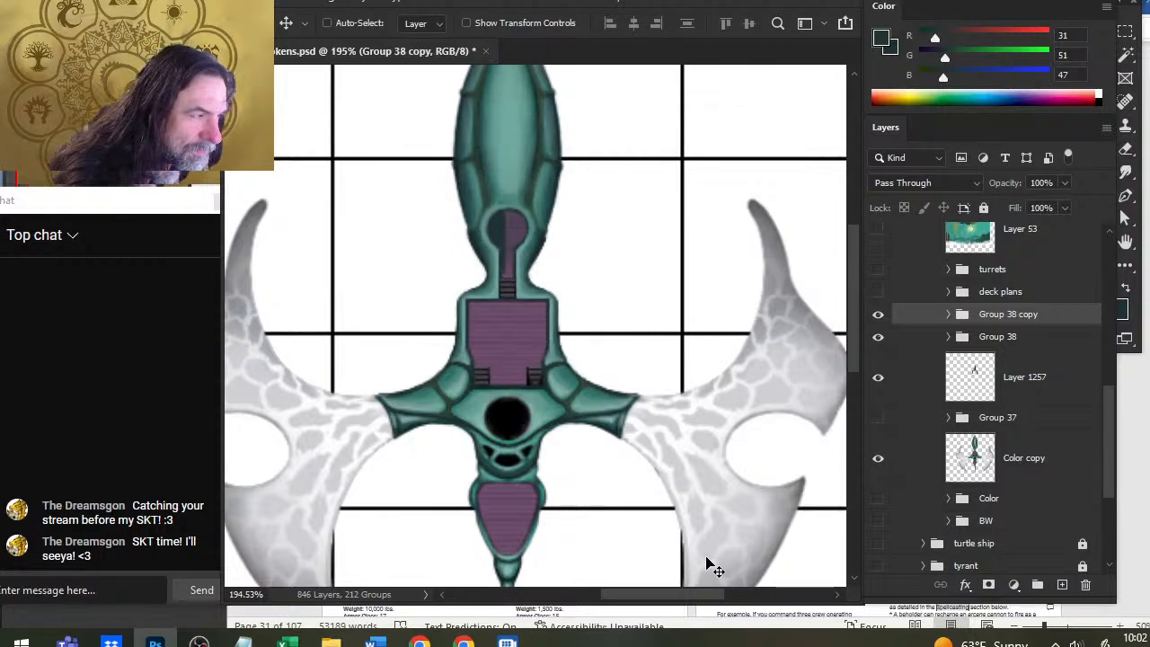
# Step: Fine-tune the flipped copy's horizontal alignment with the passage and the upper deck's right wall
pyautogui.press('z')
pyautogui.moveTo(513, 290); pyautogui.dragTo(534, 257)
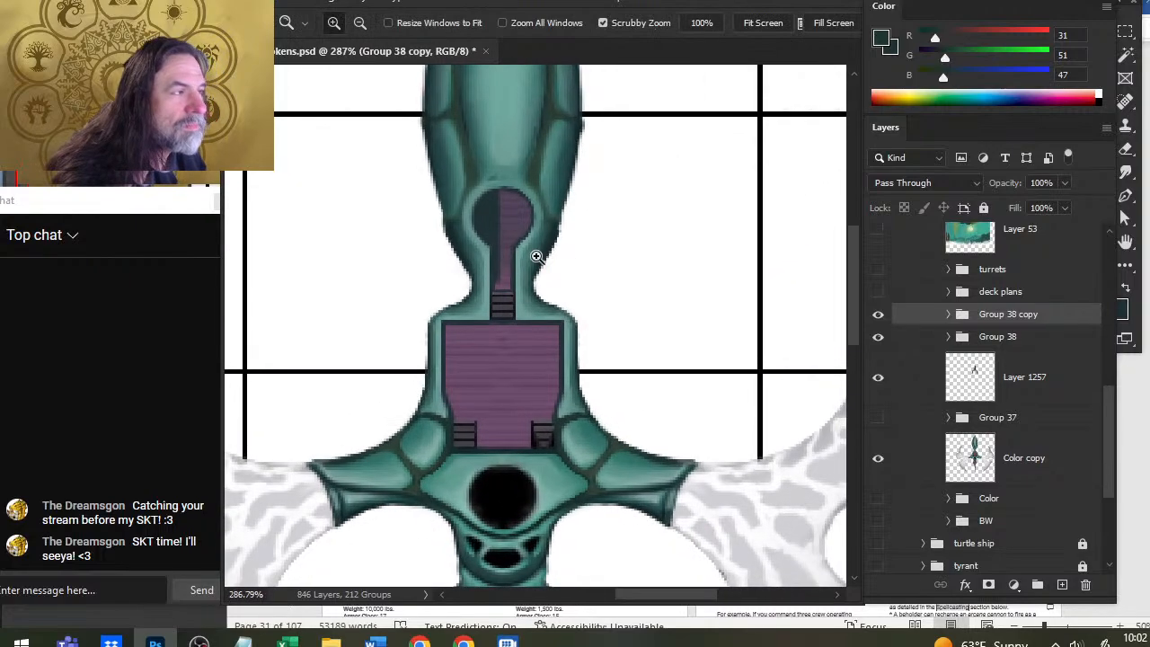
pyautogui.moveTo(552, 319); pyautogui.dragTo(549, 315)
pyautogui.press('v')
pyautogui.press('Left')
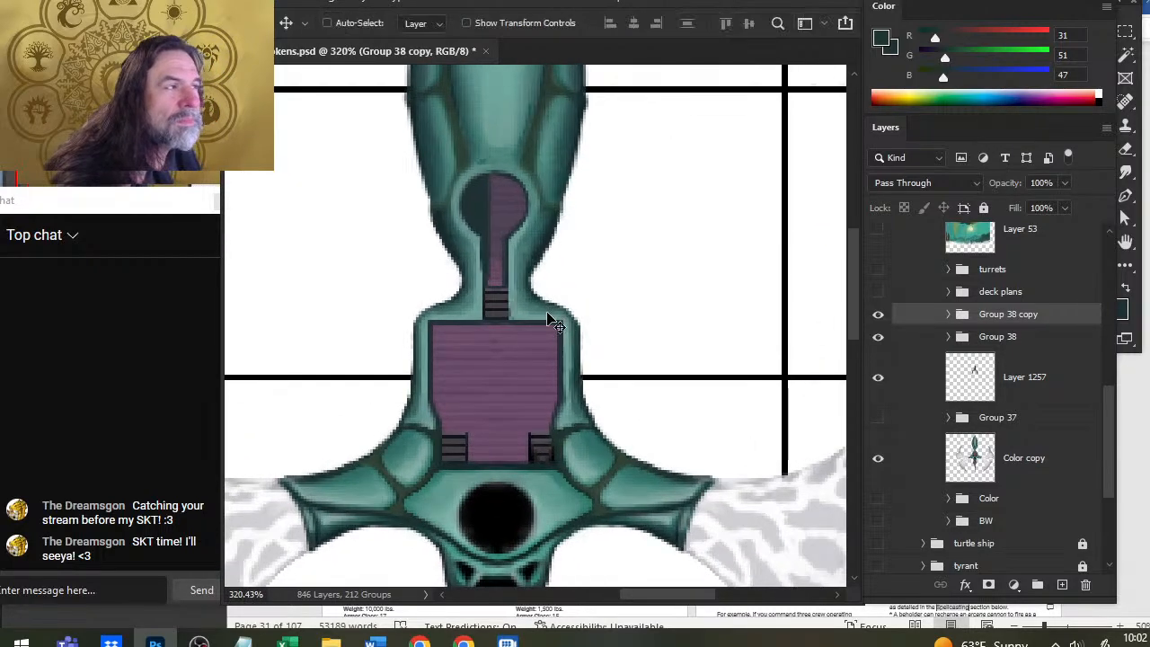
pyautogui.press('Right')
pyautogui.press('Left')
pyautogui.press('Right')
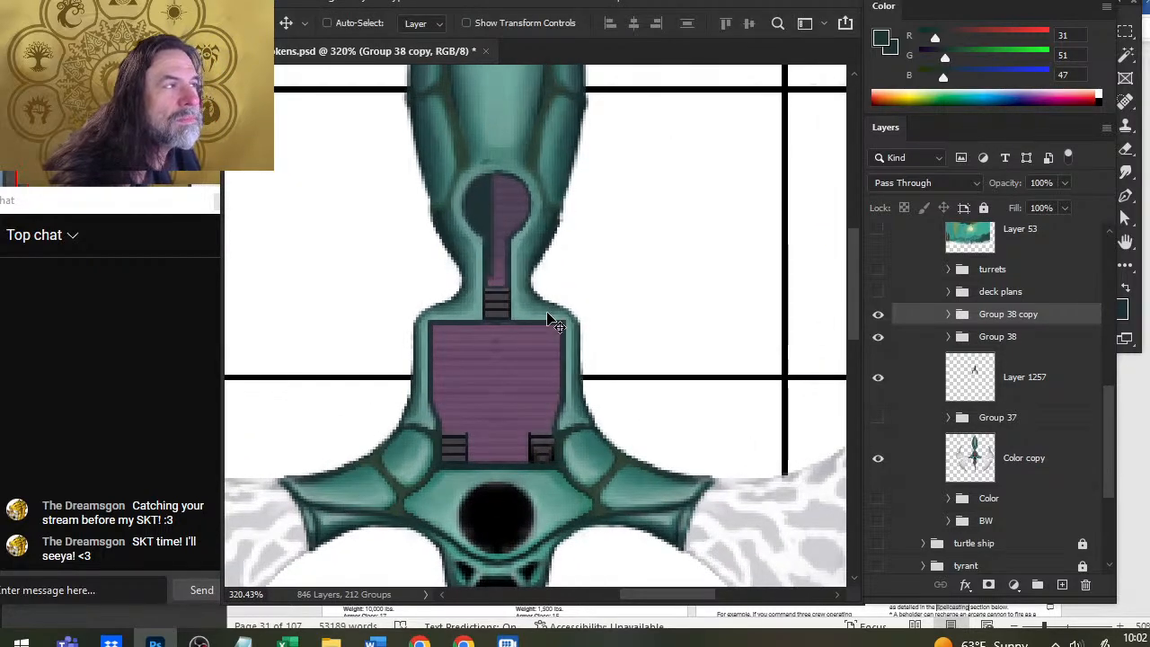
# Step: Merge Group 38 copy into a single layer
pyautogui.press('e')
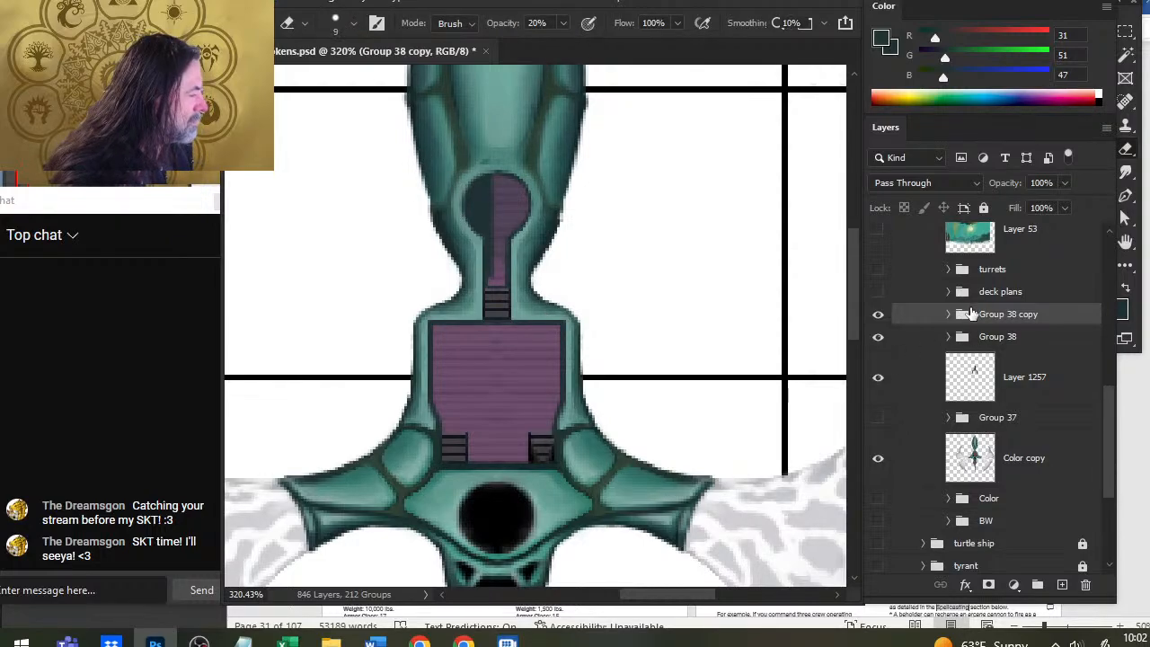
pyautogui.rightClick(920, 320)
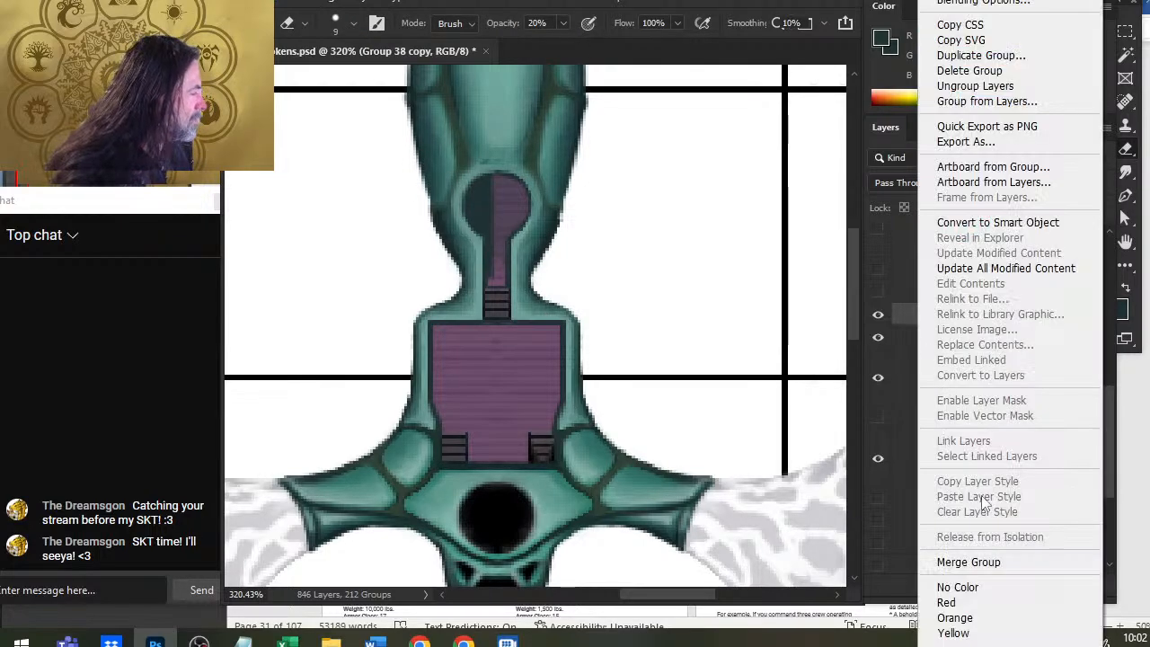
pyautogui.click(1010, 560)
# Step: Erase the left part of the mirrored layer in straight vertical strokes with a size 10 eraser at 100% opacity
pyautogui.press(']')
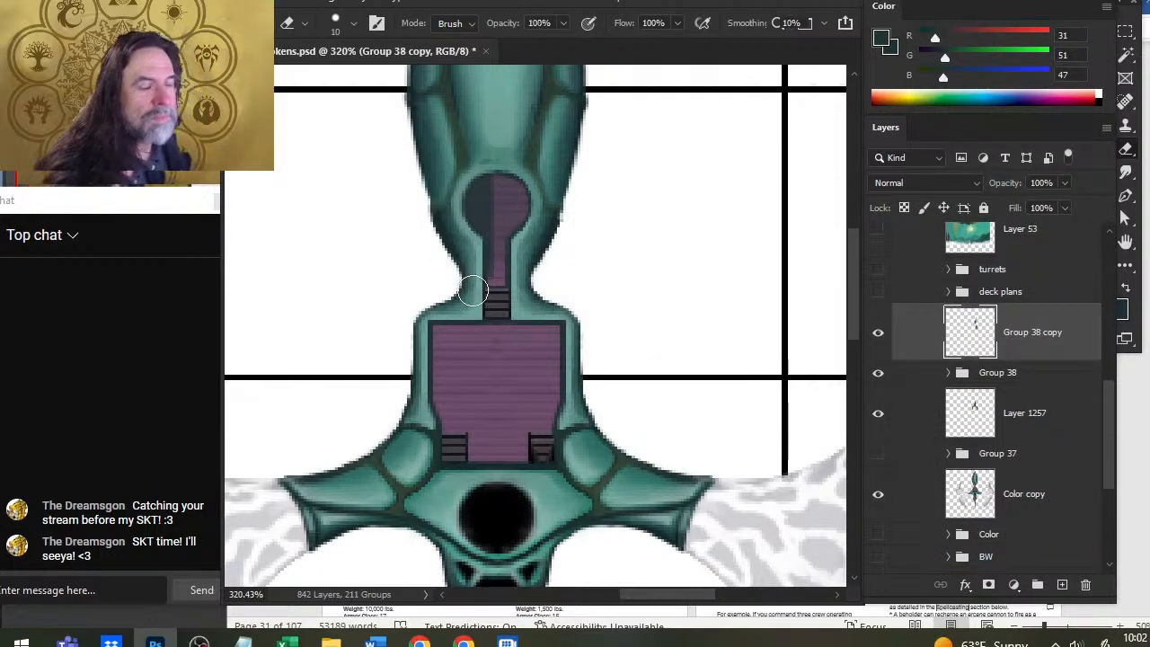
pyautogui.moveTo(485, 123); pyautogui.dragTo(484, 292)
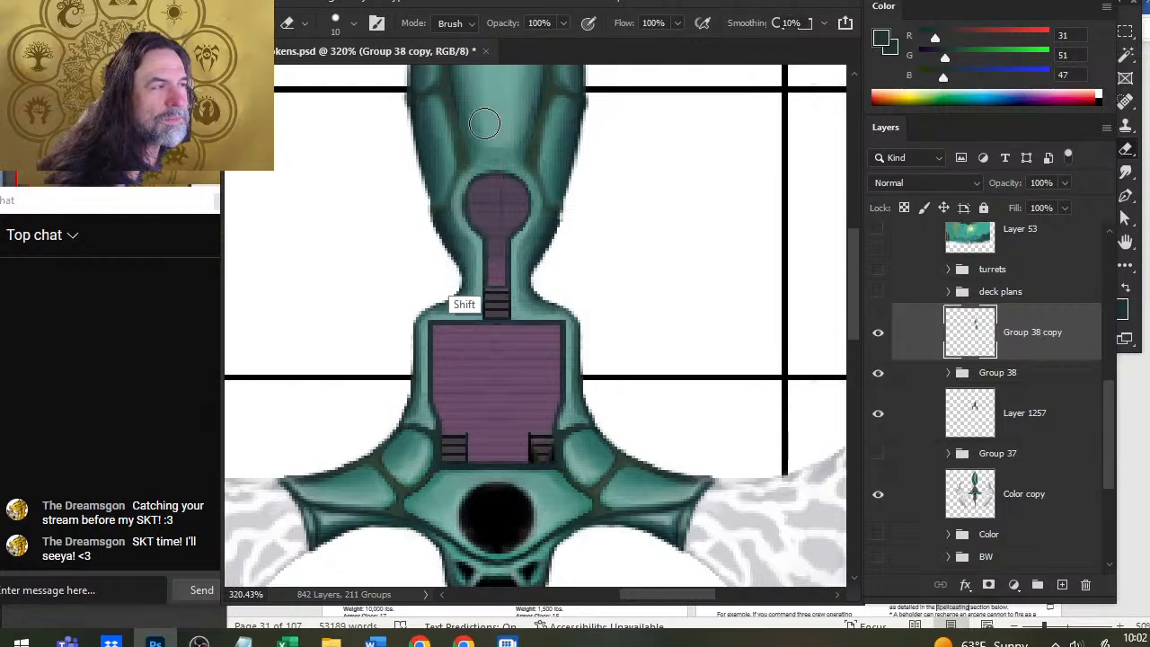
pyautogui.moveTo(496, 188); pyautogui.dragTo(497, 284)
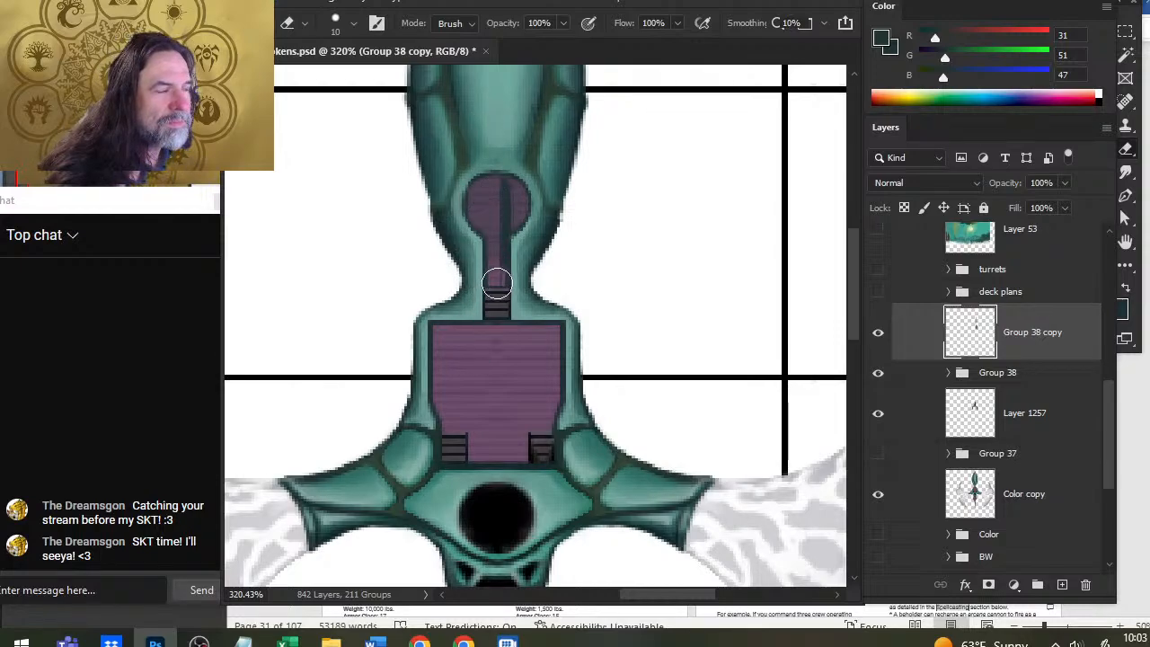
pyautogui.hotkey('ctrl', 'z')
pyautogui.hotkey('ctrl', 'z')
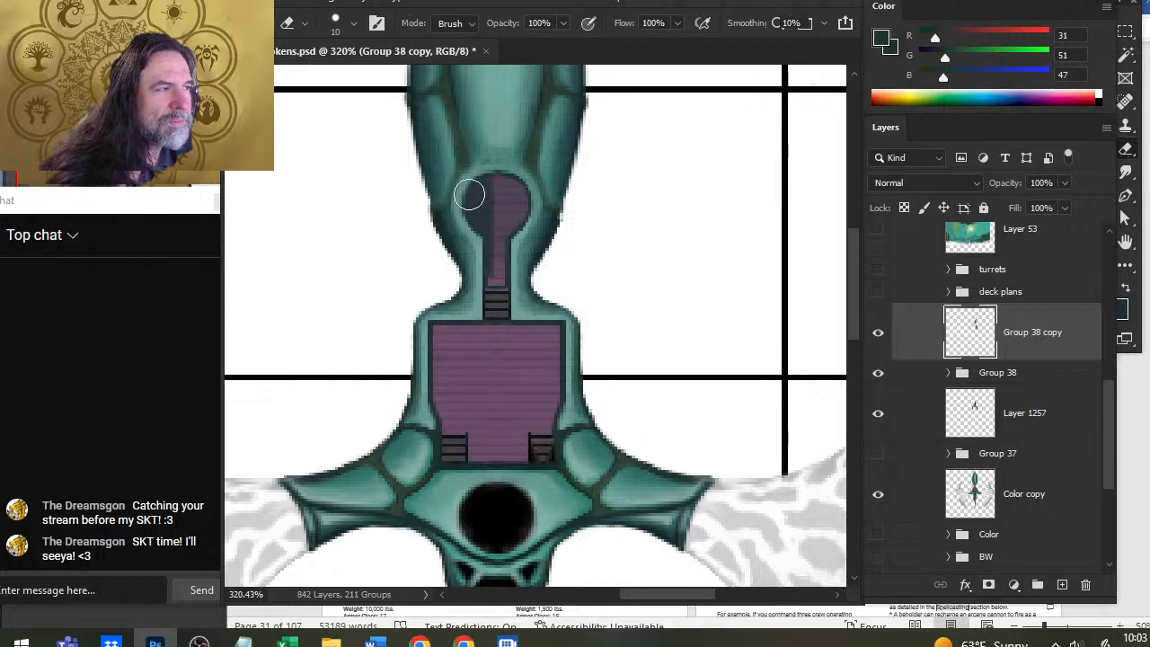
pyautogui.hotkey('ctrl', 'shift', 'z')
pyautogui.hotkey('ctrl', 'shift', 'z')
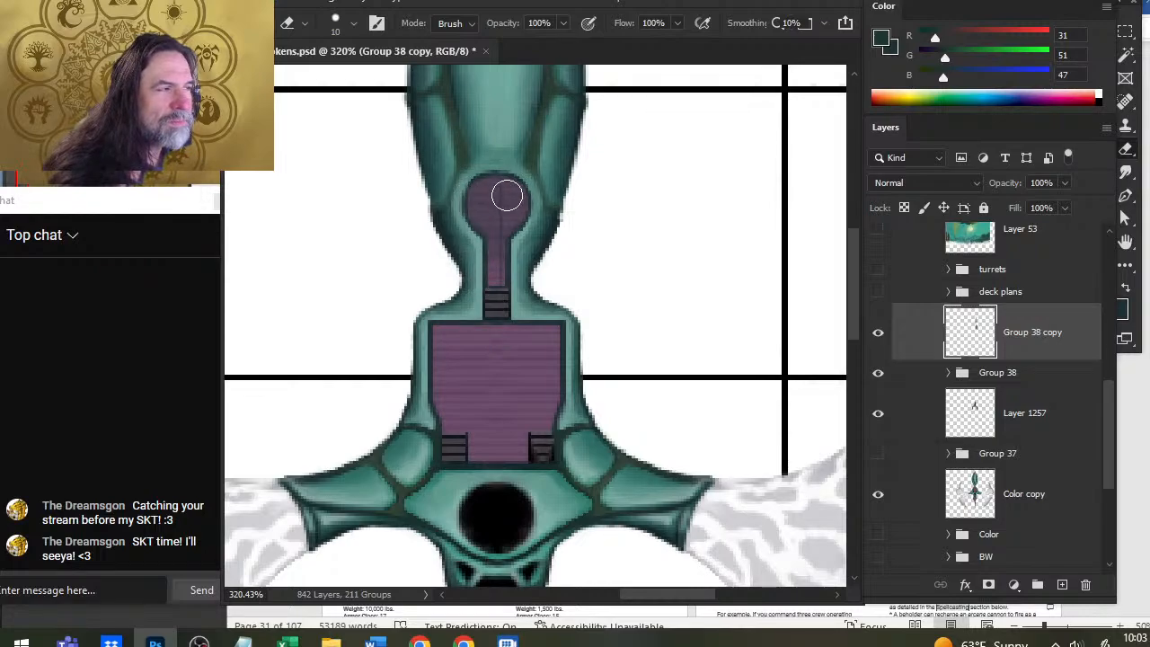
# Step: Try a straight vertical size 7 eraser stroke through the mirrored chamber planking, undo it, and compare with the layer hidden
pyautogui.press('[')
pyautogui.press('[')
pyautogui.press('[')
pyautogui.moveTo(505, 177); pyautogui.dragTo(505, 231)
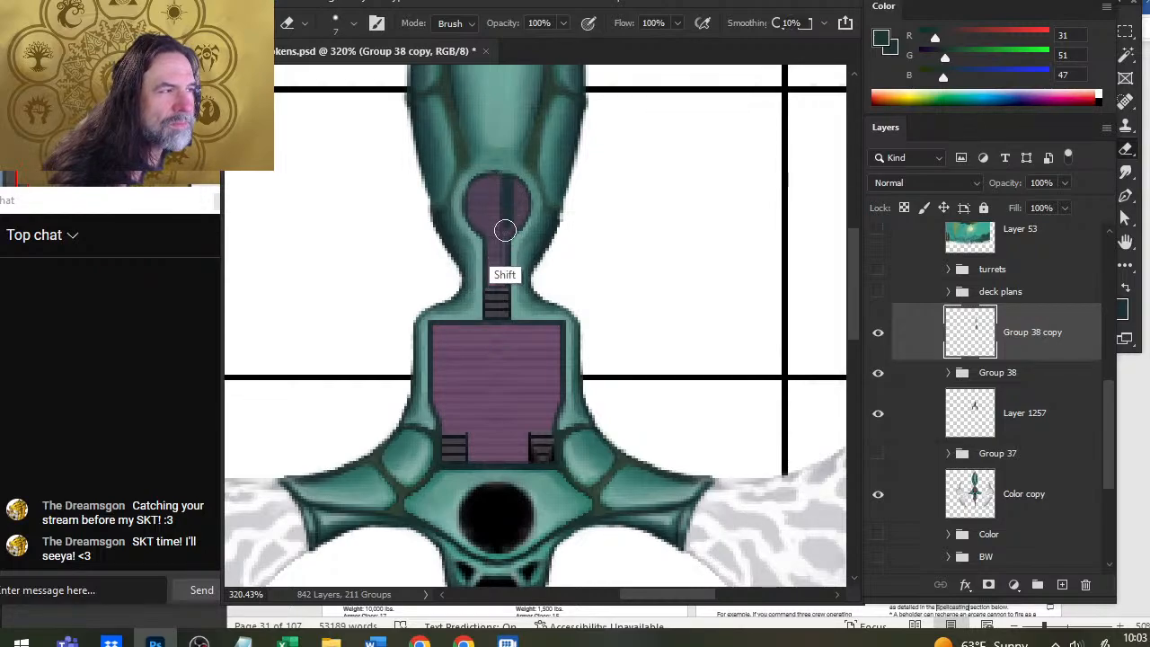
pyautogui.hotkey('ctrl', 'z')
pyautogui.click(878, 336)
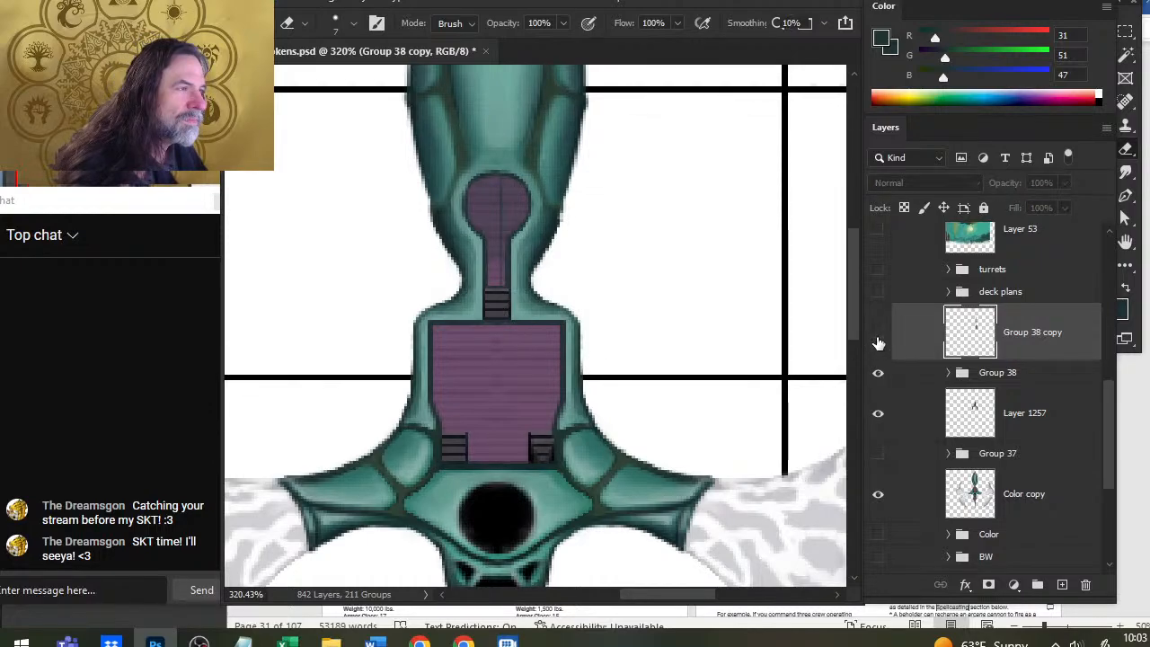
pyautogui.click(878, 337)
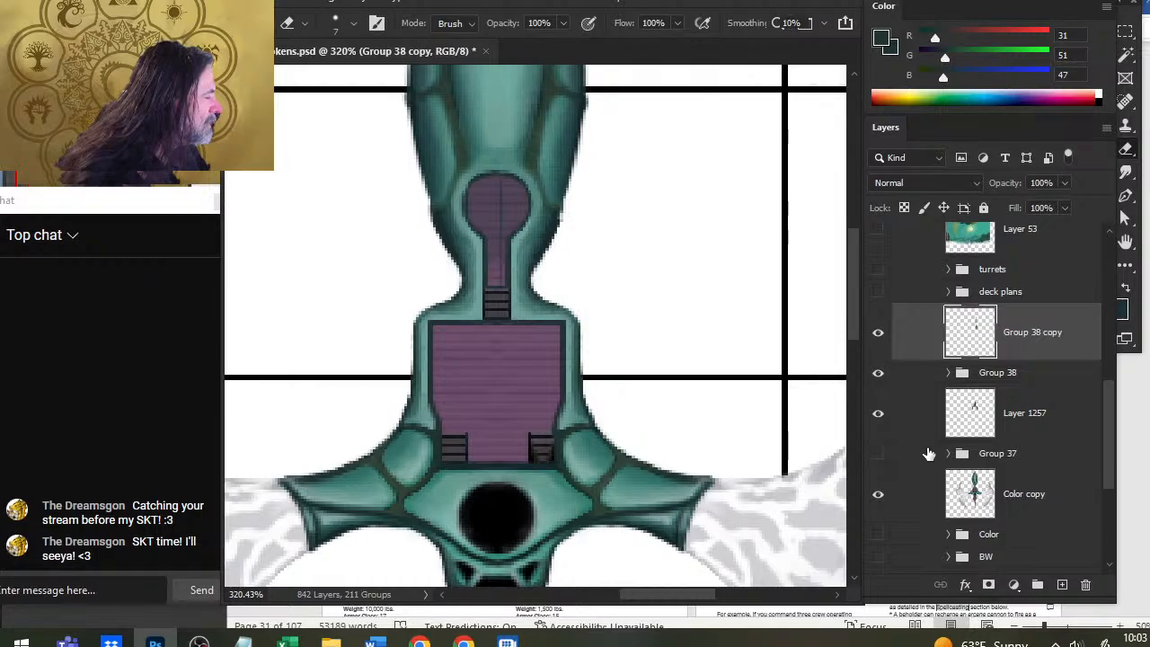
# Step: Undo the erasing, merging, nudging, flipping and duplication of Group 38
pyautogui.hotkey('ctrl', 'z')
pyautogui.hotkey('ctrl', 'z')
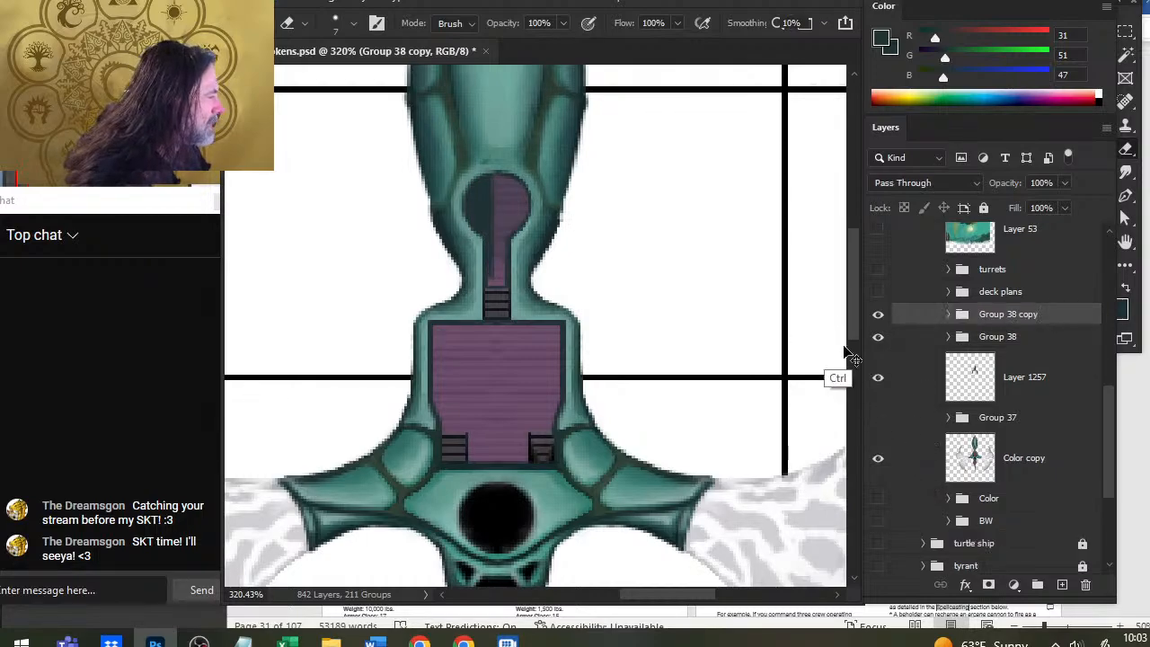
pyautogui.hotkey('ctrl', 'z')
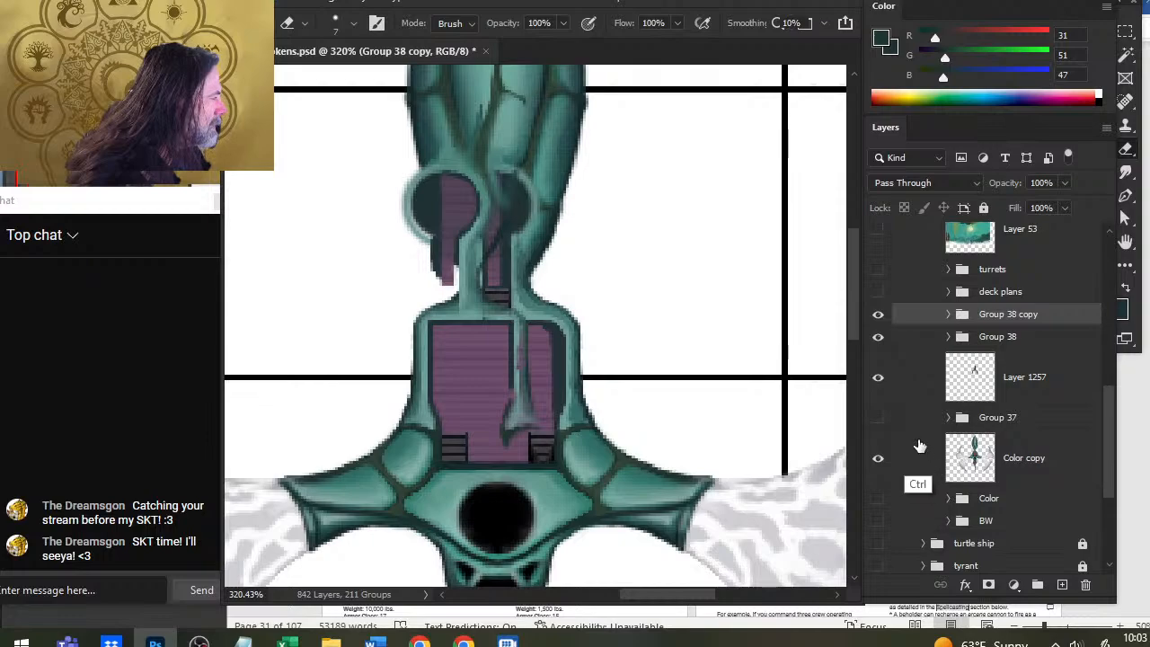
pyautogui.hotkey('ctrl', 'z')
pyautogui.hotkey('ctrl', 'z')
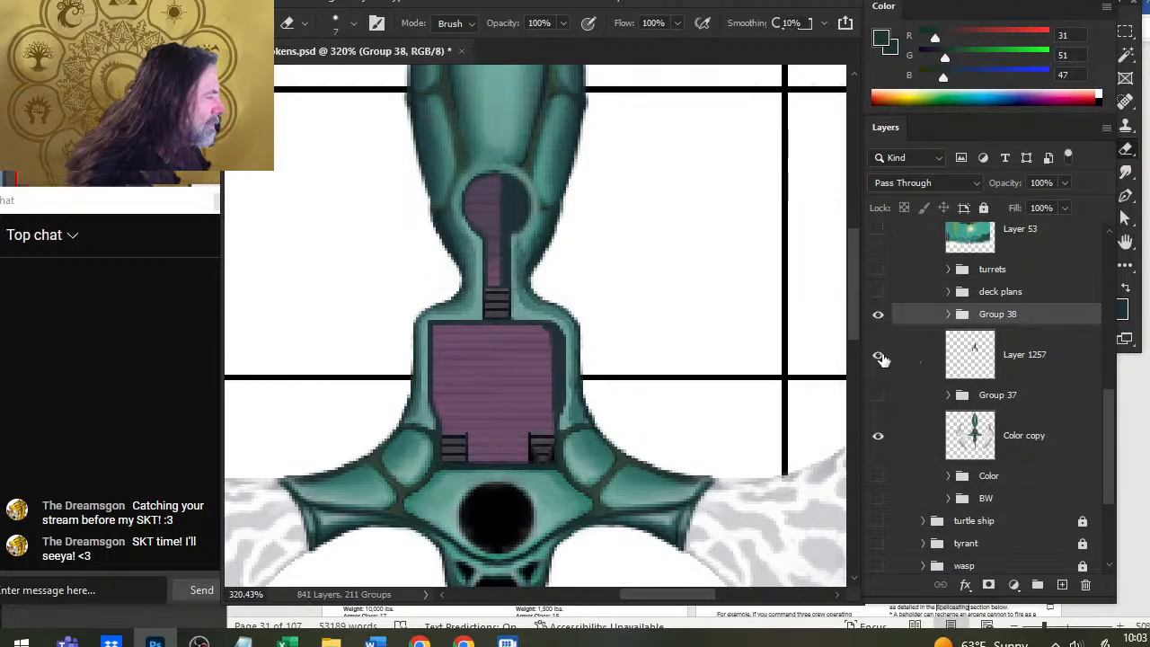
# Step: Expand Group 38, check its layers' visibility, and move its Layer 1257 out, directly below the group
pyautogui.click(878, 356)
pyautogui.click(945, 315)
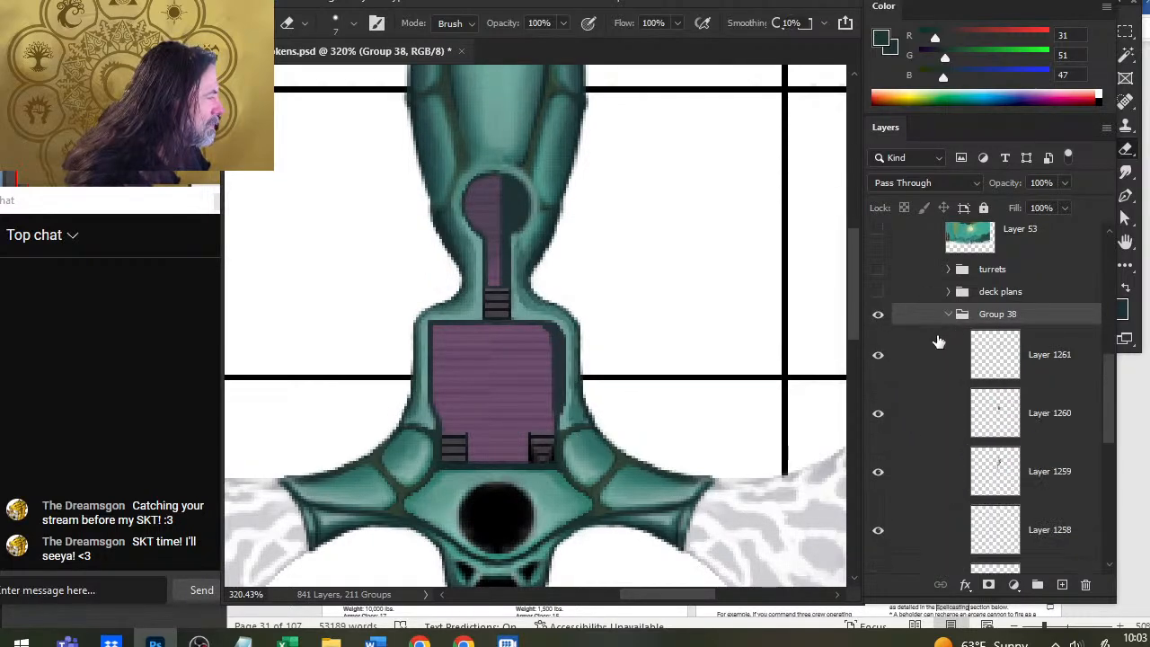
pyautogui.moveTo(1108, 381); pyautogui.dragTo(1107, 435)
pyautogui.click(886, 395)
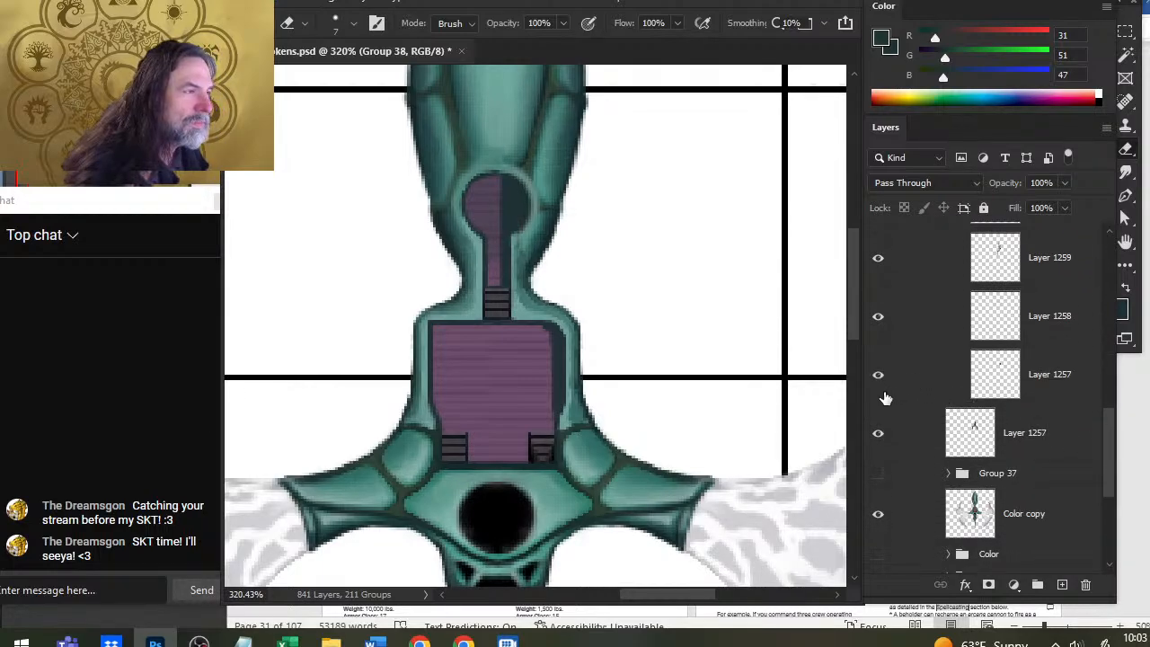
pyautogui.click(877, 319)
pyautogui.click(879, 319)
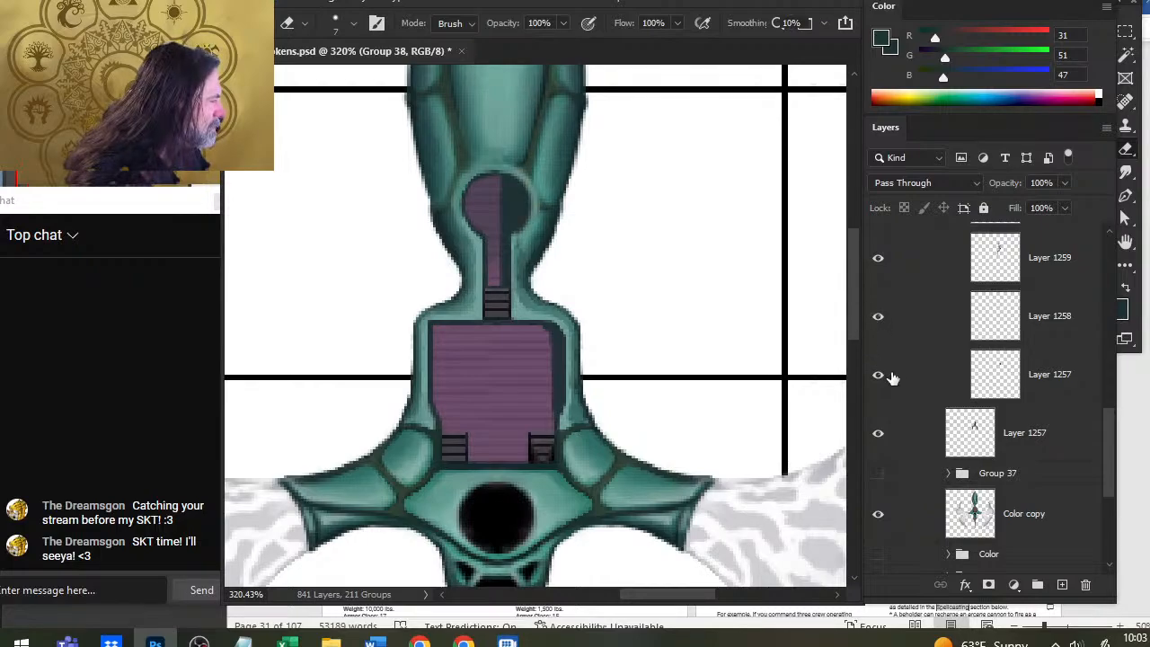
pyautogui.moveTo(1034, 406); pyautogui.dragTo(936, 351)
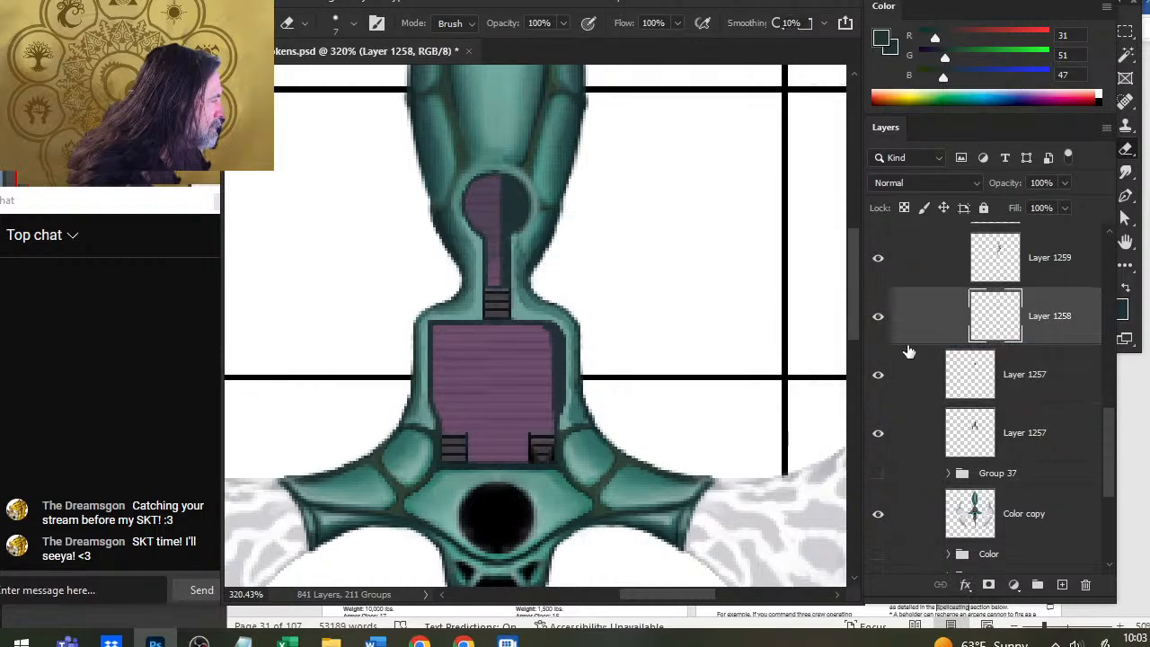
# Step: Toggle the visibility of Layer 1259 and Layer 1258 to check what each contributes to the deck
pyautogui.click(880, 262)
pyautogui.click(879, 261)
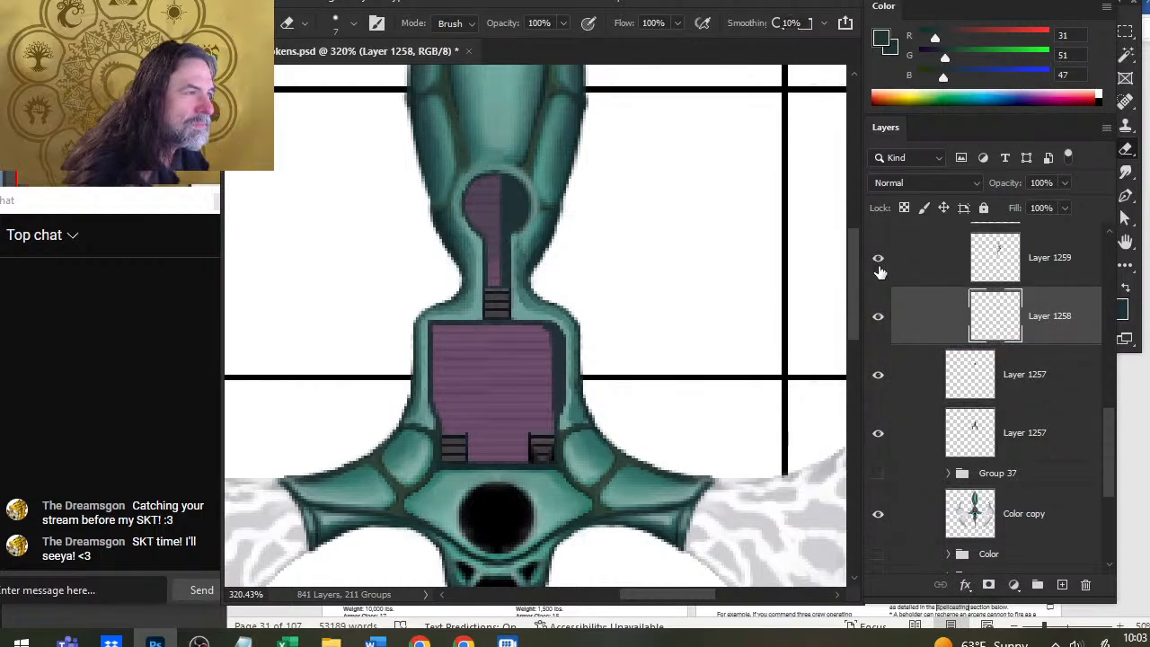
pyautogui.click(937, 279)
pyautogui.scroll(1, 1106, 424)
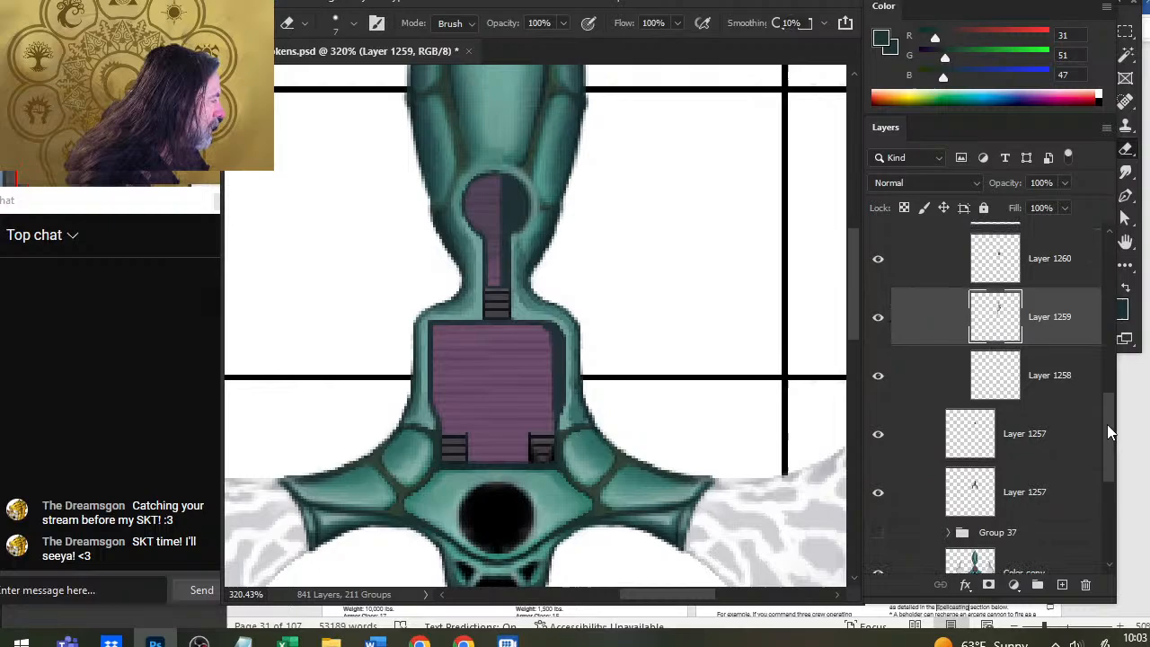
pyautogui.click(885, 376)
pyautogui.click(885, 377)
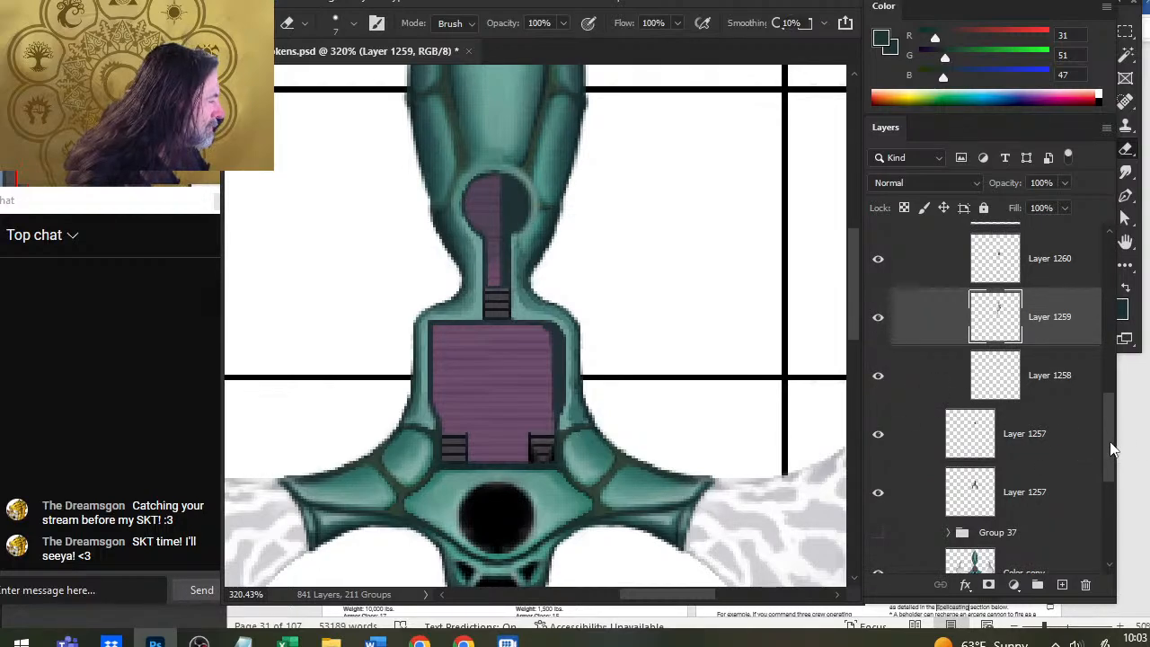
# Step: Group Layer 1261, Layer 1260 and Layer 1259 together inside Group 38
pyautogui.moveTo(1111, 448); pyautogui.dragTo(1109, 407)
pyautogui.keyDown('ctrl'); pyautogui.keyDown('shift'); pyautogui.click(928, 358); pyautogui.keyUp('shift'); pyautogui.keyUp('ctrl')
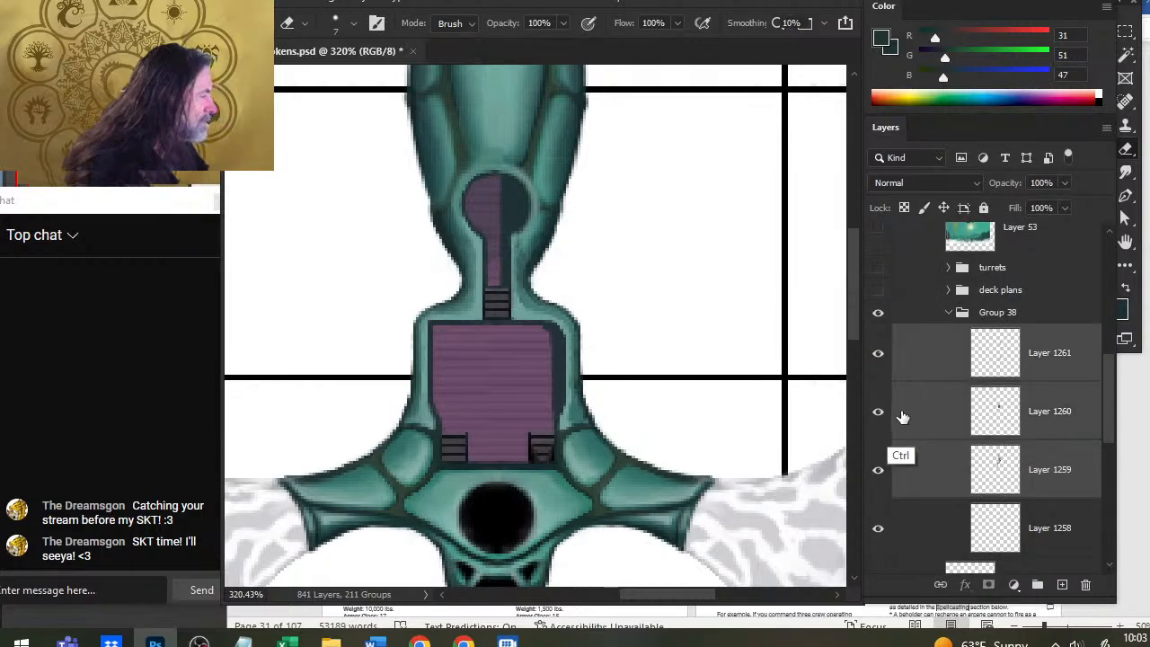
pyautogui.hotkey('ctrl', 'g')
# Step: Duplicate the new group of deck layers and flip the copy horizontally with Free Transform
pyautogui.rightClick(933, 335)
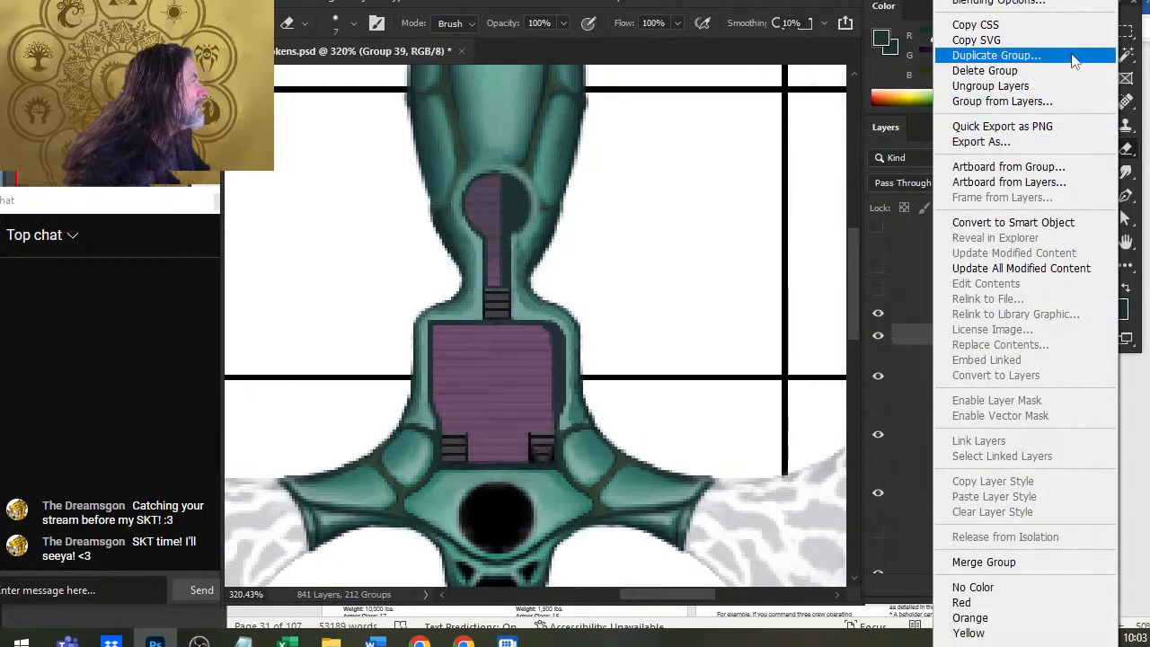
pyautogui.click(995, 56)
pyautogui.press('Return')
pyautogui.press('l')
pyautogui.rightClick(529, 196)
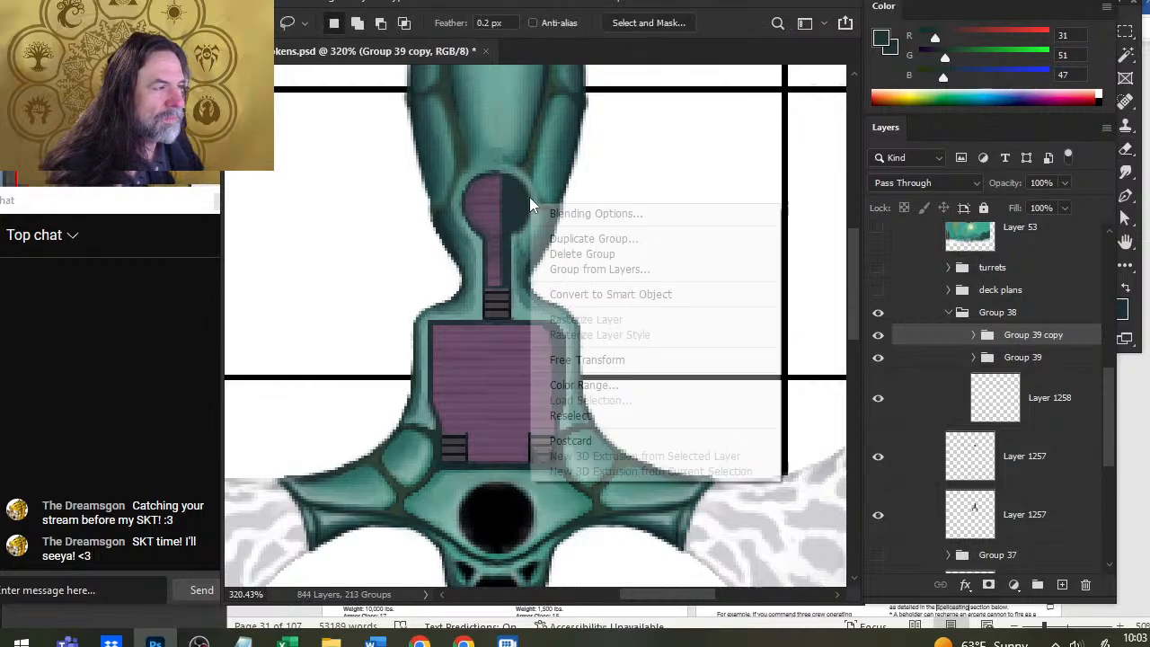
pyautogui.click(633, 359)
pyautogui.rightClick(576, 344)
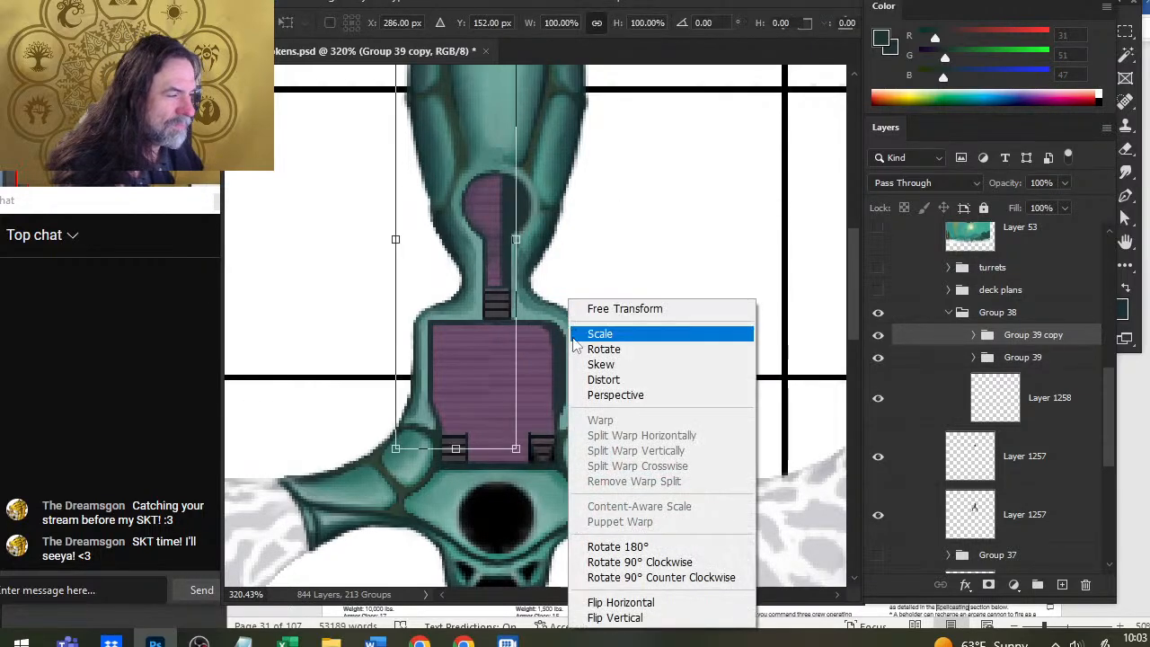
pyautogui.click(646, 601)
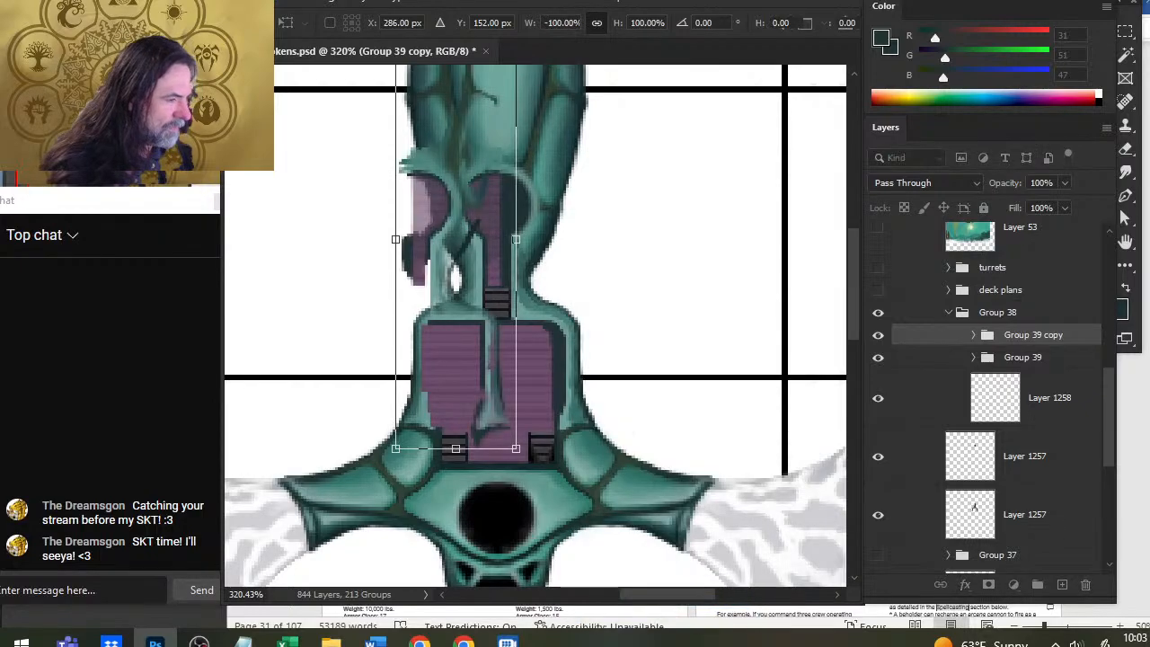
pyautogui.press('Return')
# Step: Nudge the flipped copy sideways with the Move tool to align it over the right half of the chamber, passage and deck
pyautogui.press('v')
pyautogui.press('Right')
pyautogui.press('Right')
pyautogui.press('Right')
pyautogui.press('Right')
pyautogui.press('Right')
pyautogui.press('Right')
pyautogui.press('Right')
pyautogui.press('Right')
pyautogui.press('Right')
pyautogui.press('Right')
pyautogui.press('Right')
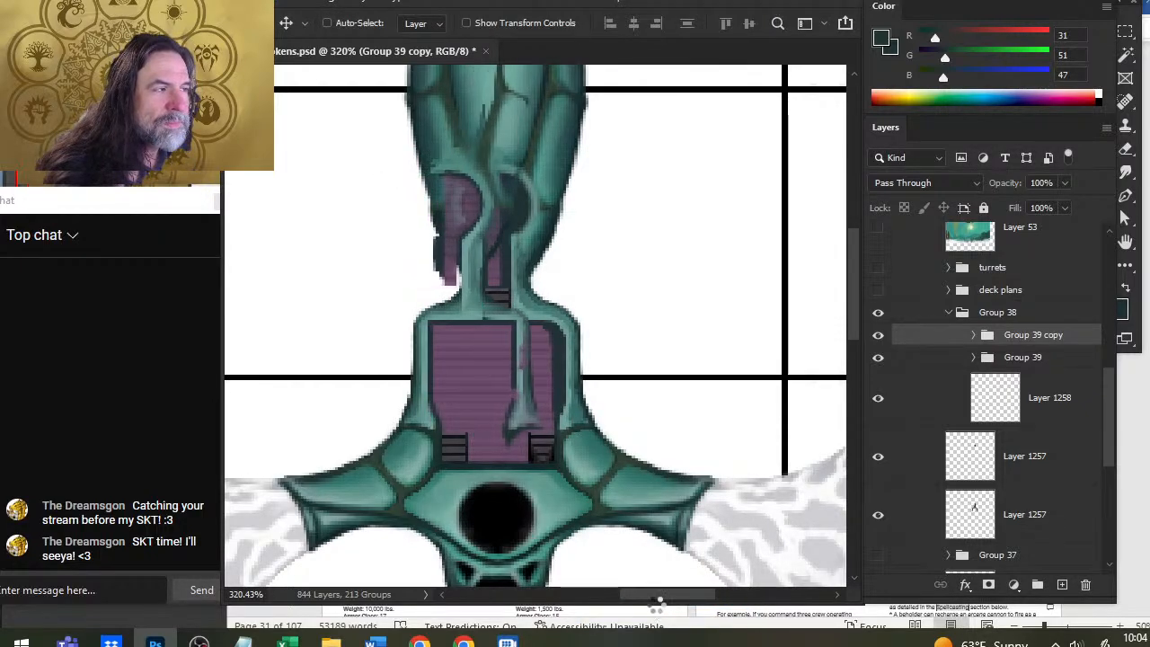
pyautogui.press('Right')
pyautogui.press('Right')
pyautogui.press('Right')
pyautogui.press('Right')
pyautogui.press('Right')
pyautogui.press('Right')
pyautogui.press('Right')
pyautogui.press('Right')
pyautogui.press('Right')
pyautogui.press('Right')
pyautogui.press('Right')
pyautogui.press('Right')
pyautogui.press('Right')
pyautogui.press('Right')
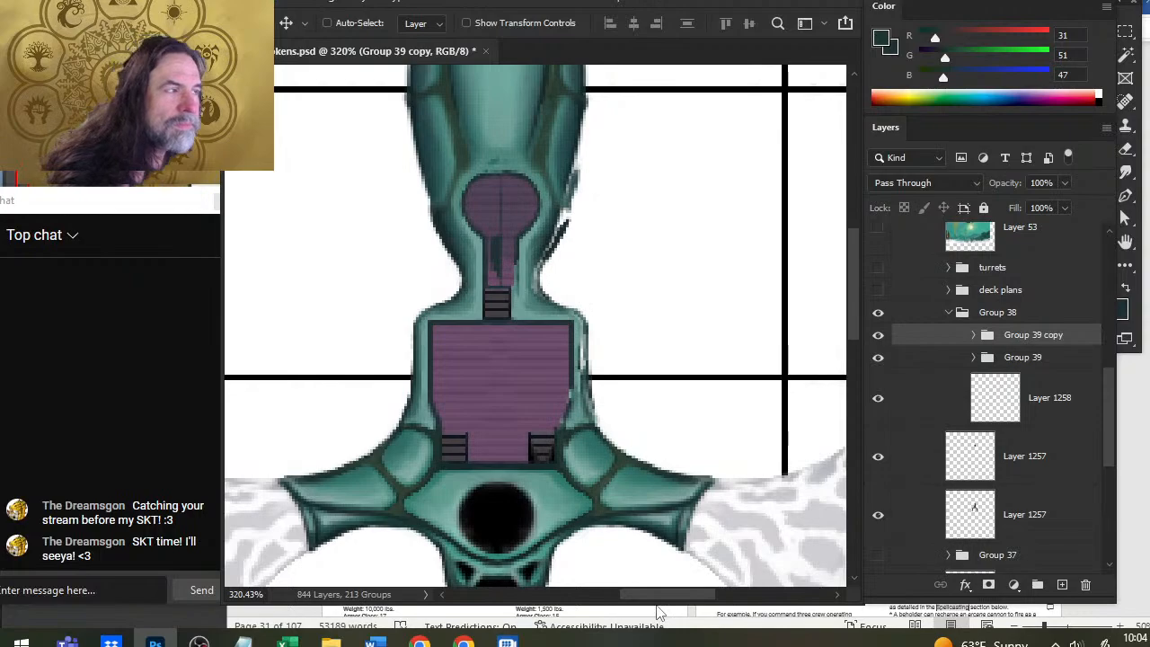
pyautogui.press('Right')
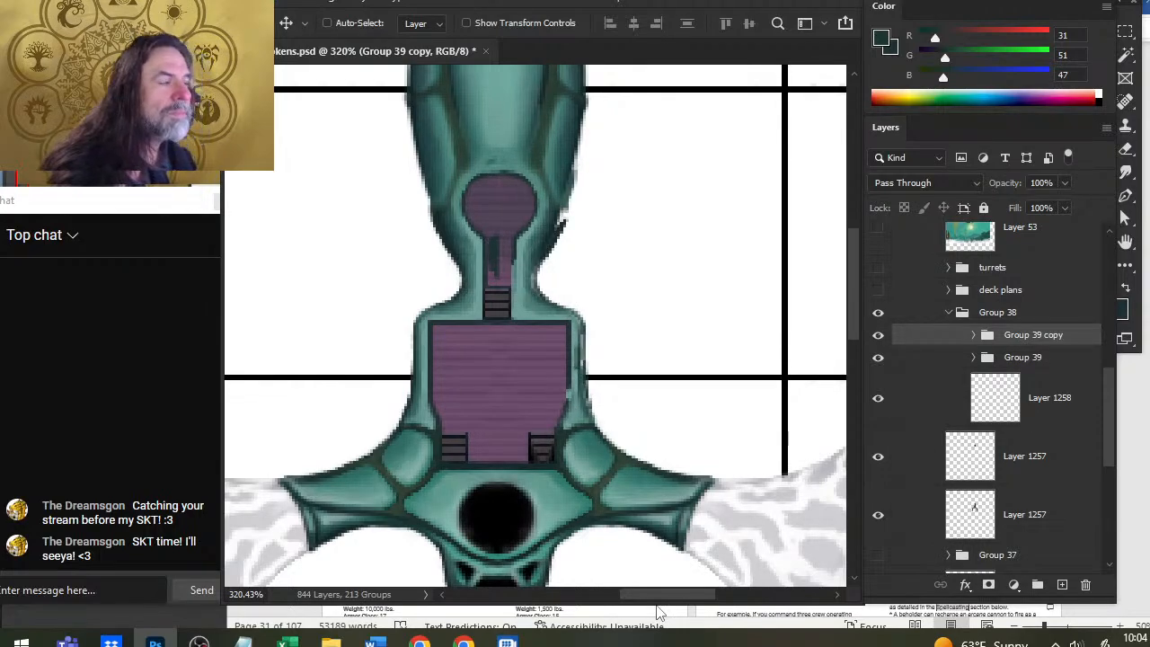
pyautogui.press('Left')
pyautogui.press('Left')
pyautogui.press('Left')
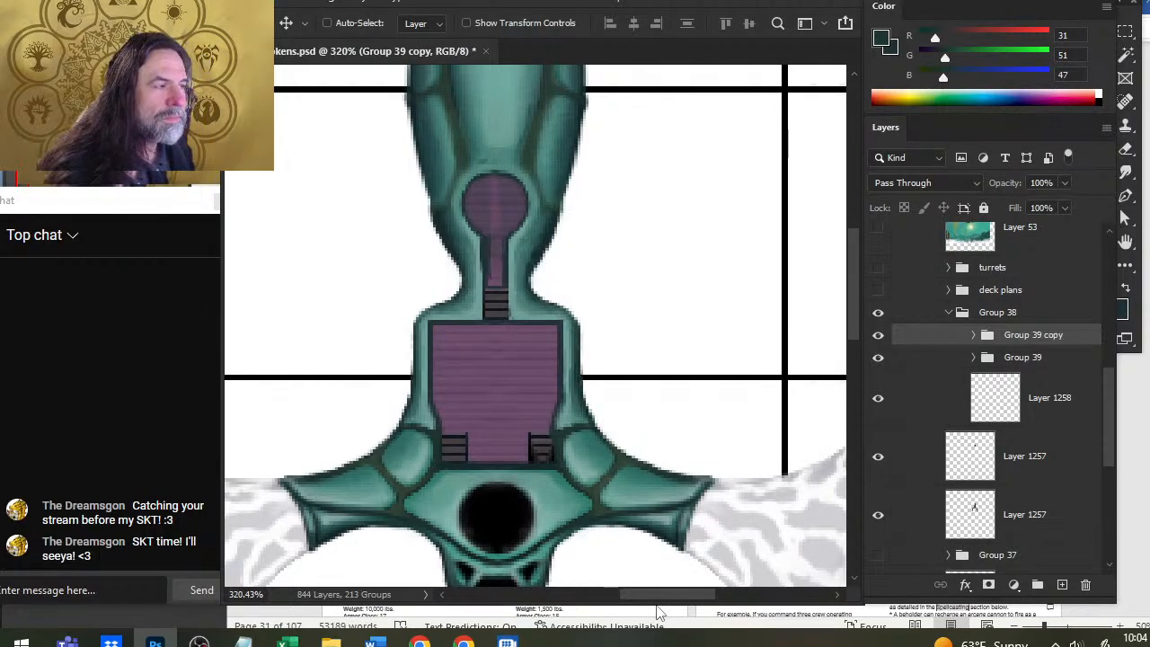
pyautogui.press('Left')
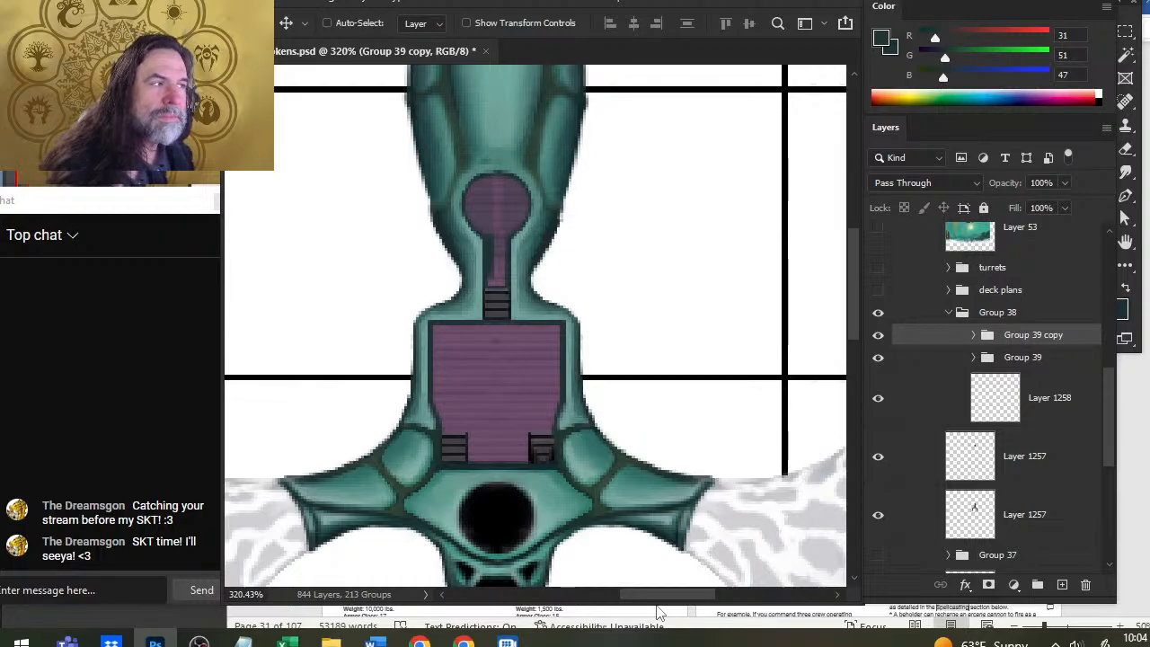
pyautogui.press('Right')
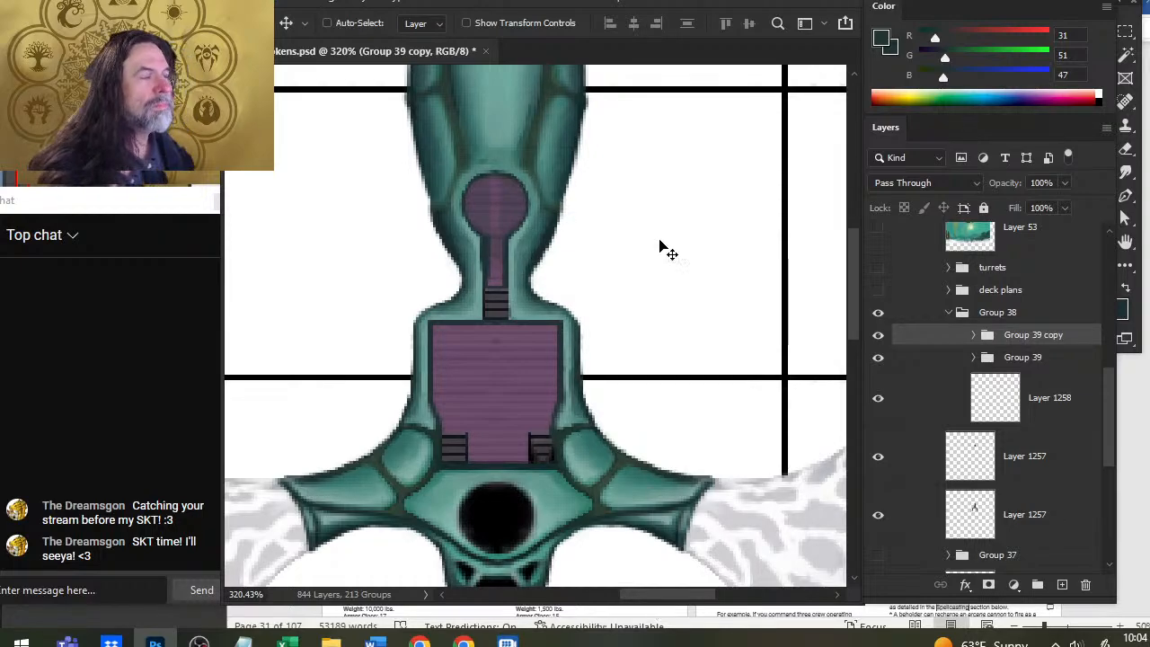
# Step: Compare small sideways nudges of the flipped copy against the whole ship, and delete the copy
pyautogui.hotkey('ctrl', 'space')
pyautogui.moveTo(680, 232); pyautogui.dragTo(598, 233)
pyautogui.press('Right')
pyautogui.press('Right')
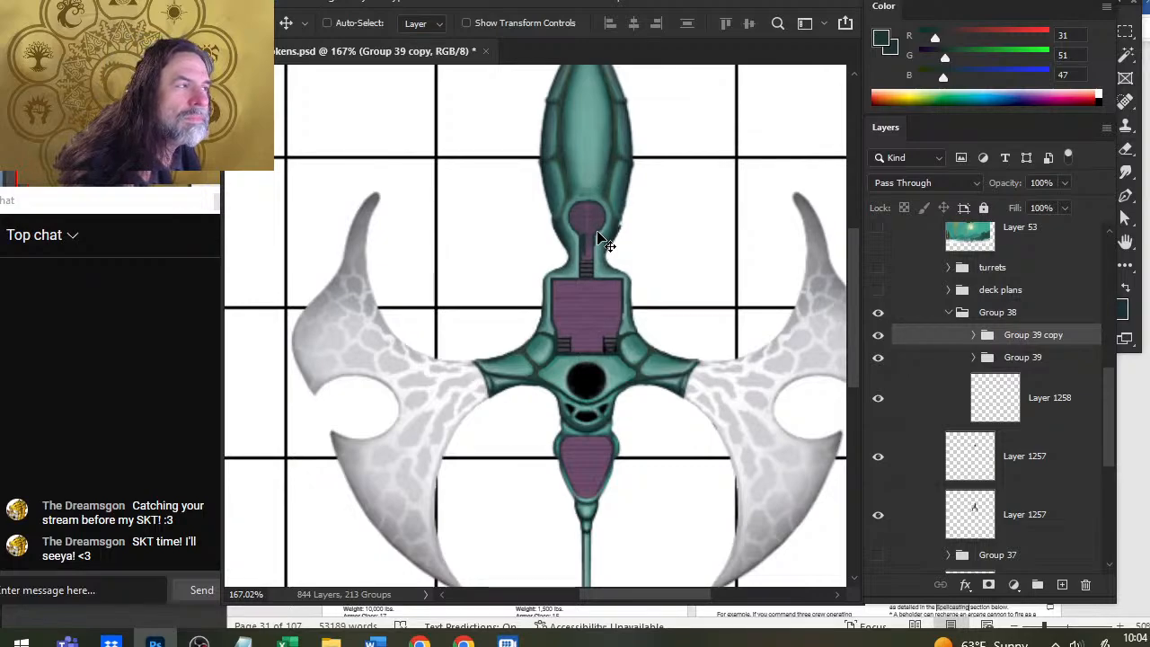
pyautogui.press('Right')
pyautogui.press('Left')
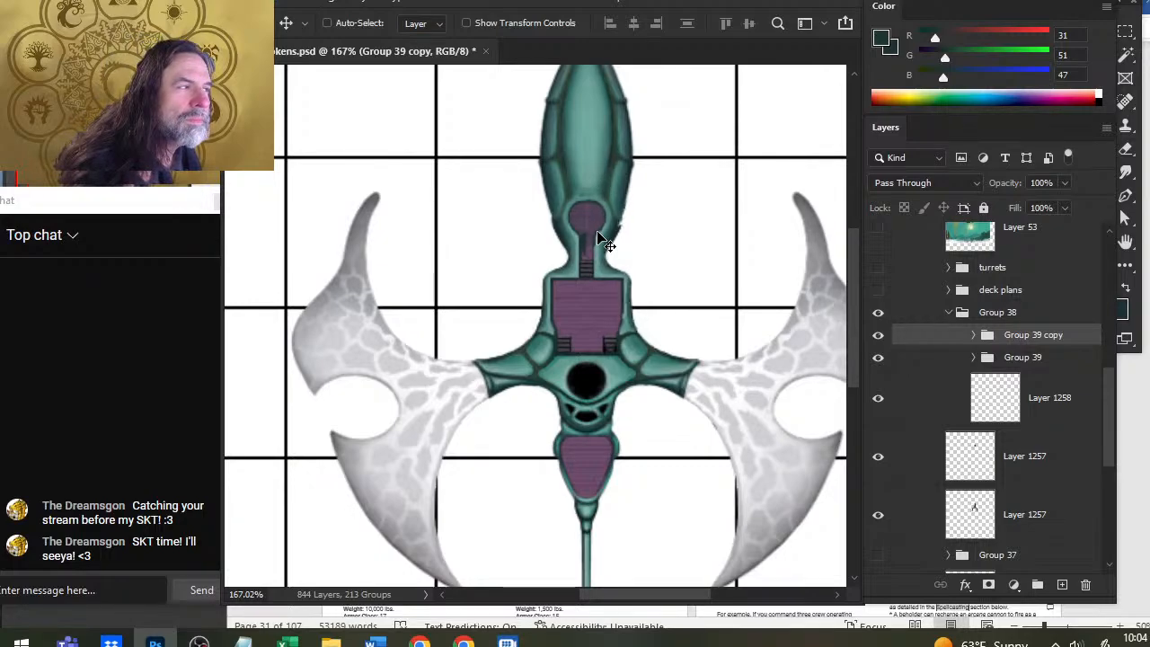
pyautogui.hotkey('ctrl', 'space')
pyautogui.moveTo(604, 262); pyautogui.dragTo(690, 285)
pyautogui.moveTo(667, 206); pyautogui.dragTo(624, 321)
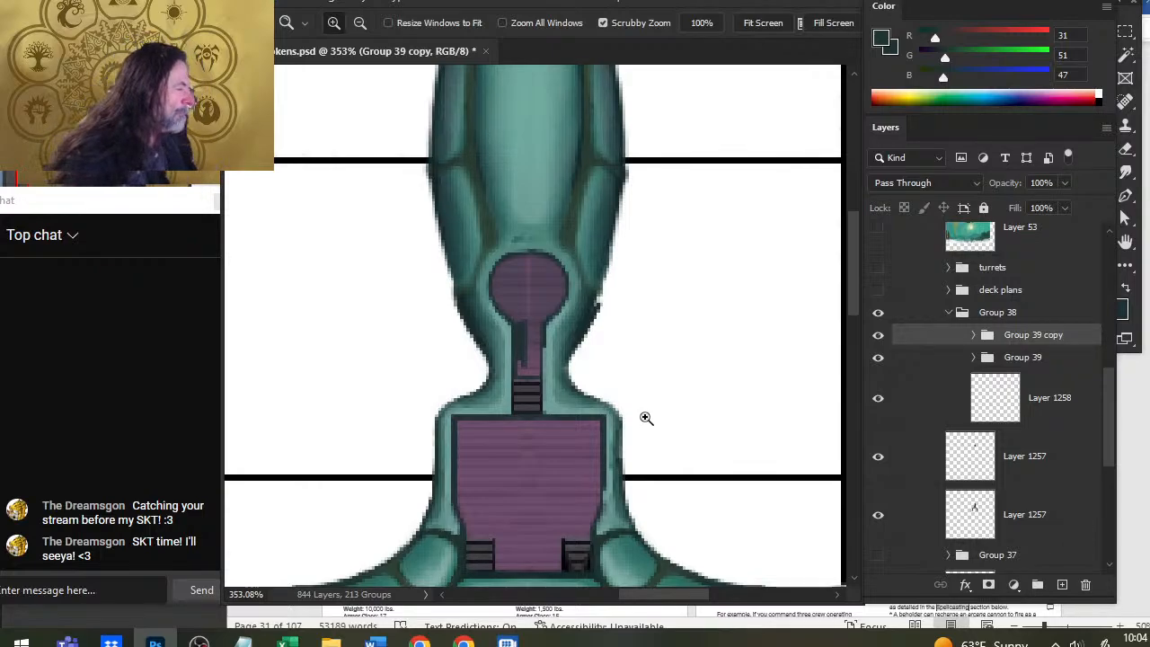
pyautogui.press('Delete')
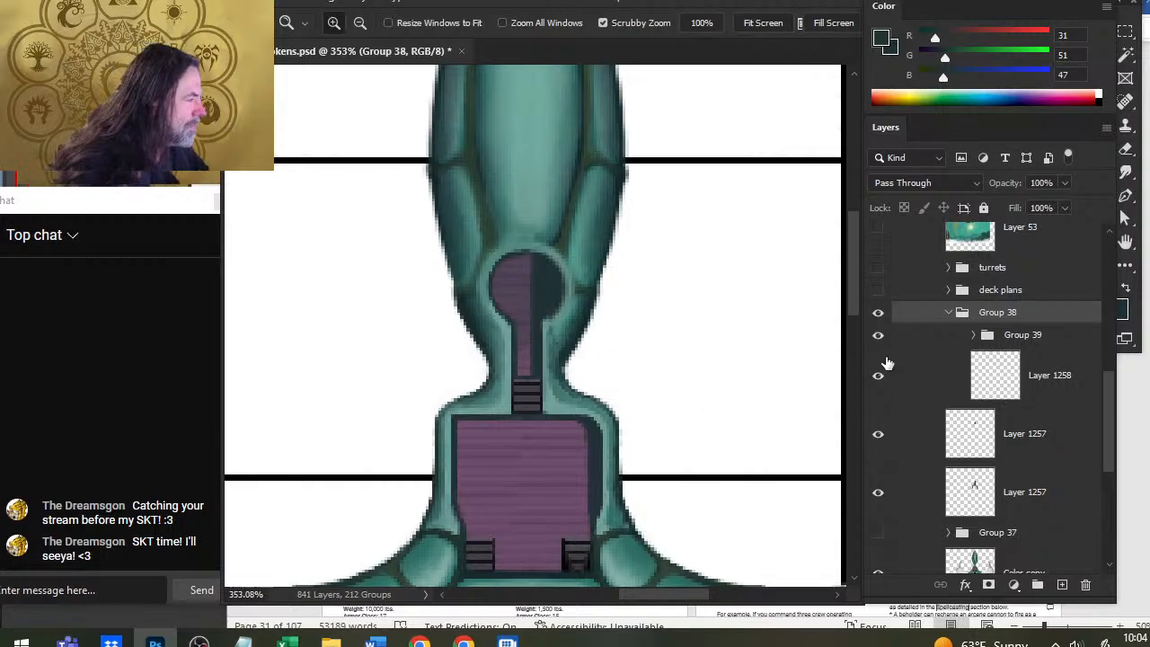
# Step: Hide the upper Layer 1257 directly below Group 38, and hide Layer 1258 inside the group
pyautogui.click(882, 383)
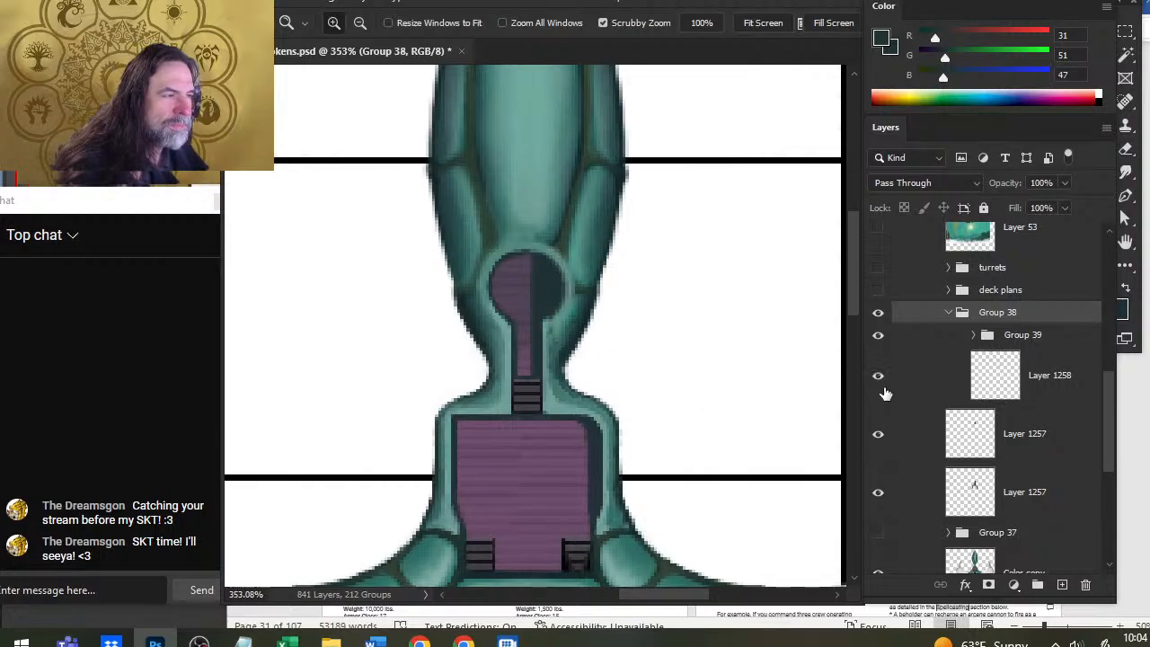
pyautogui.click(880, 439)
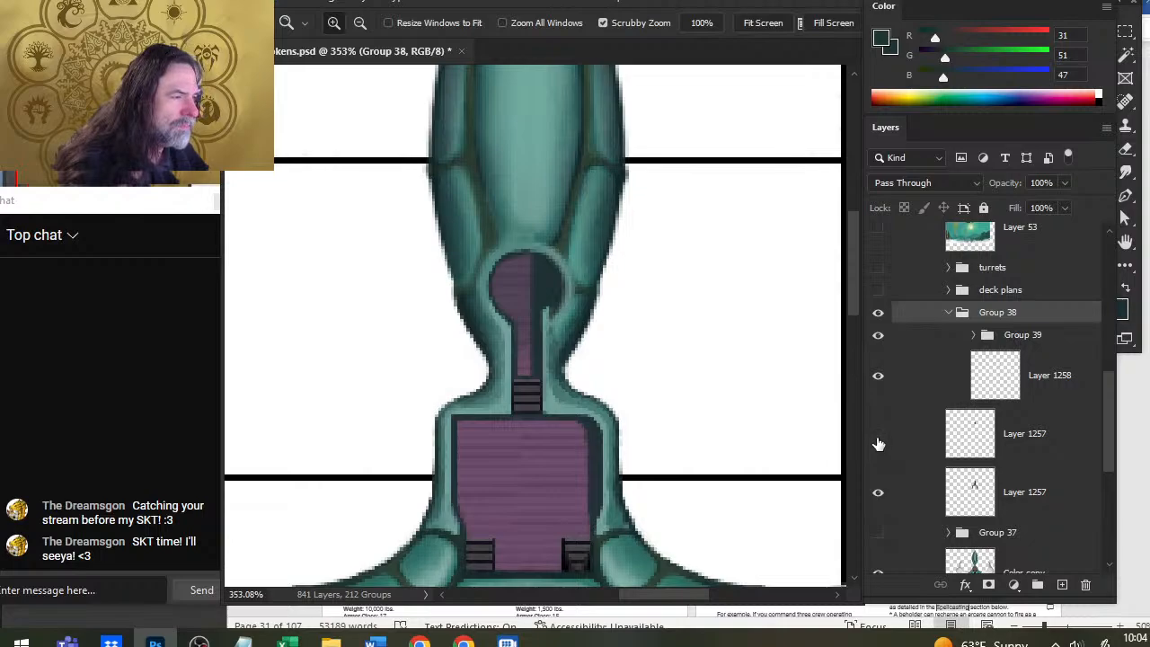
pyautogui.click(880, 384)
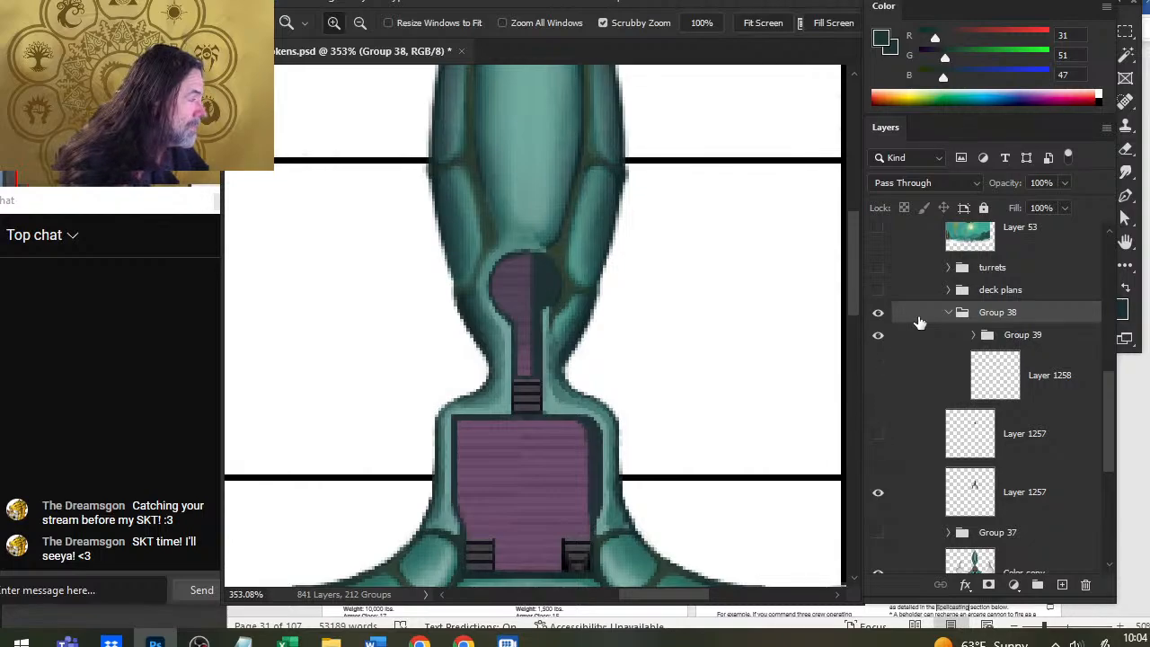
# Step: Toggle the visibility of Group 38 and Group 39 to compare the chamber and deck with and without their planking and trim
pyautogui.click(876, 317)
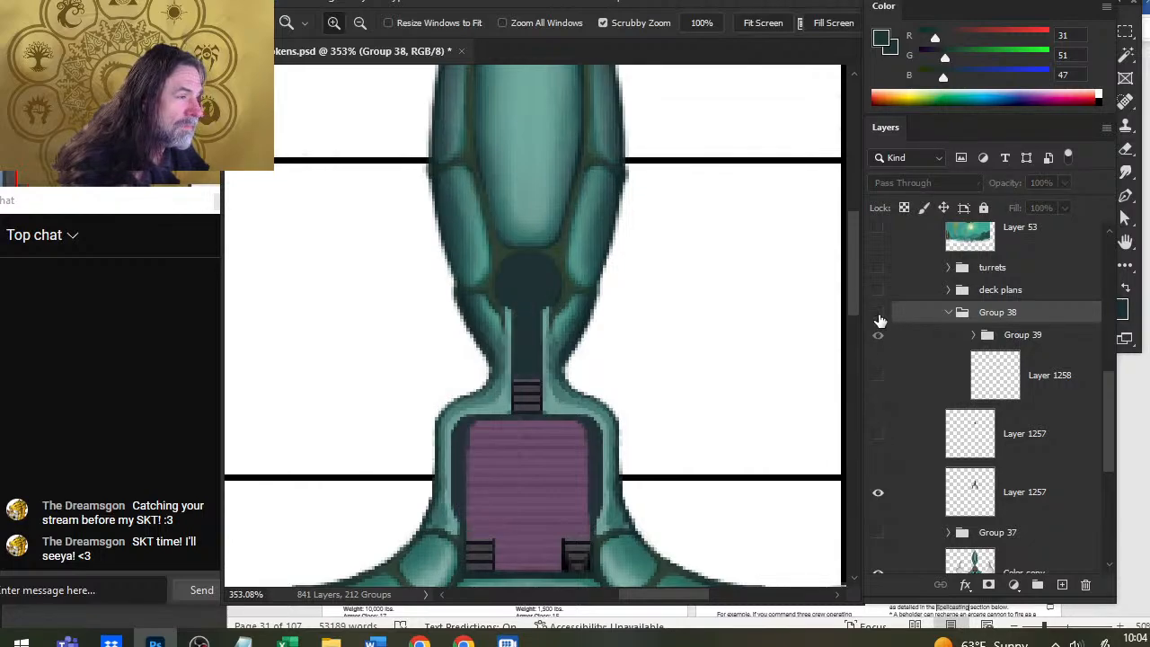
pyautogui.click(879, 317)
pyautogui.click(878, 316)
pyautogui.click(878, 316)
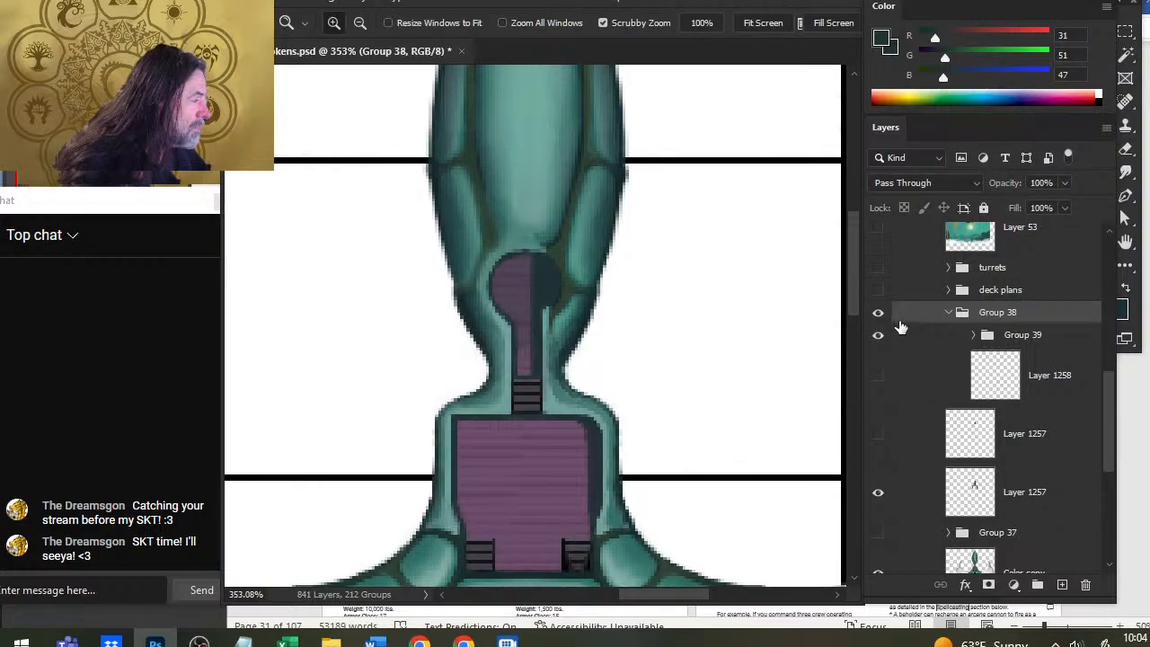
pyautogui.click(880, 321)
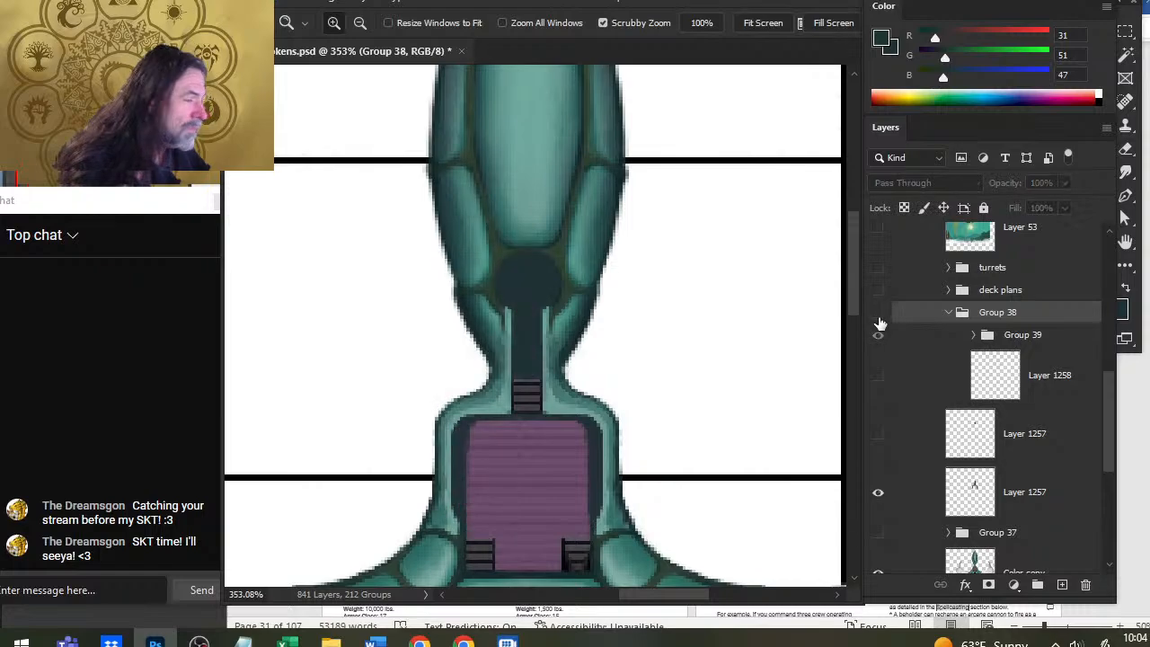
pyautogui.click(880, 337)
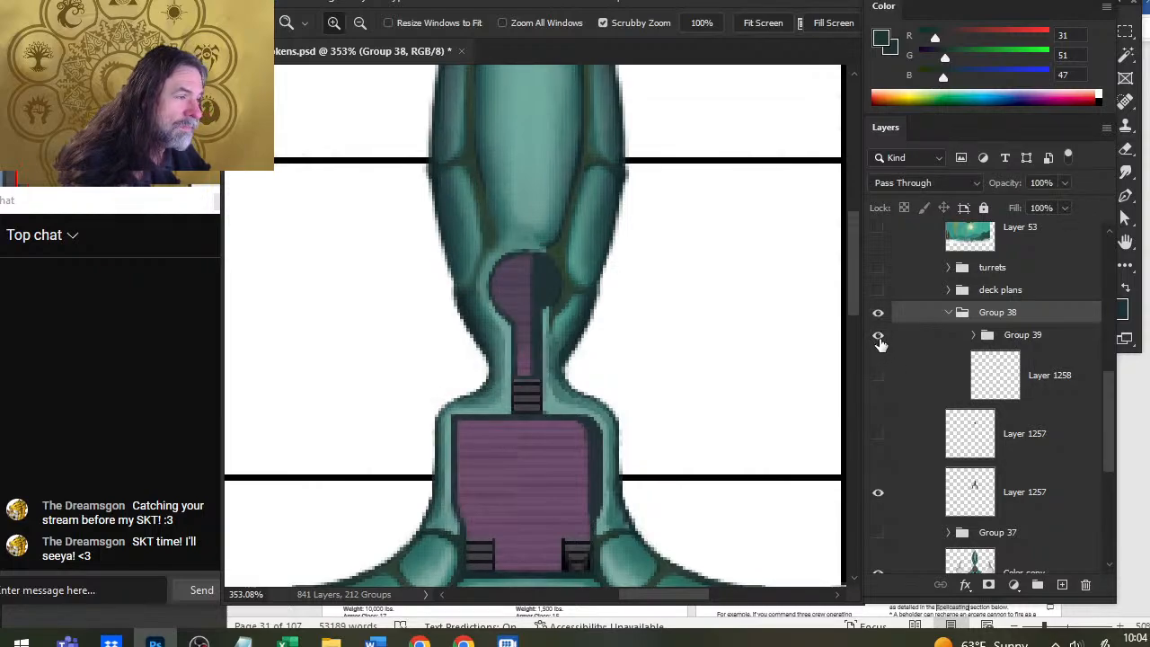
pyautogui.click(879, 338)
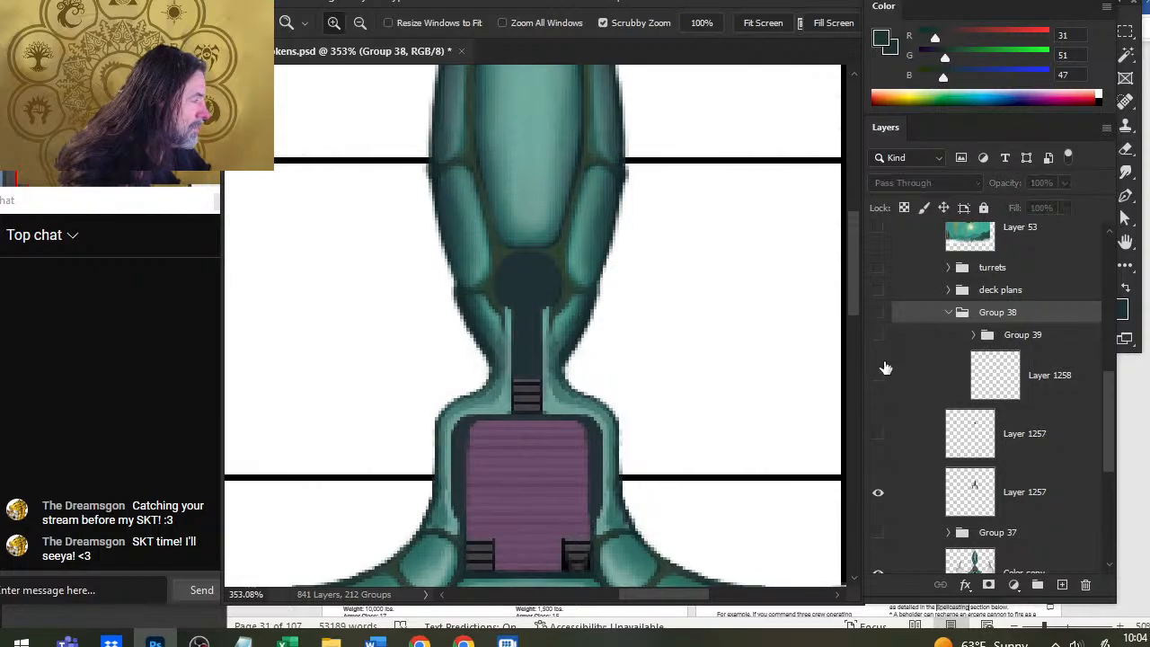
pyautogui.click(879, 337)
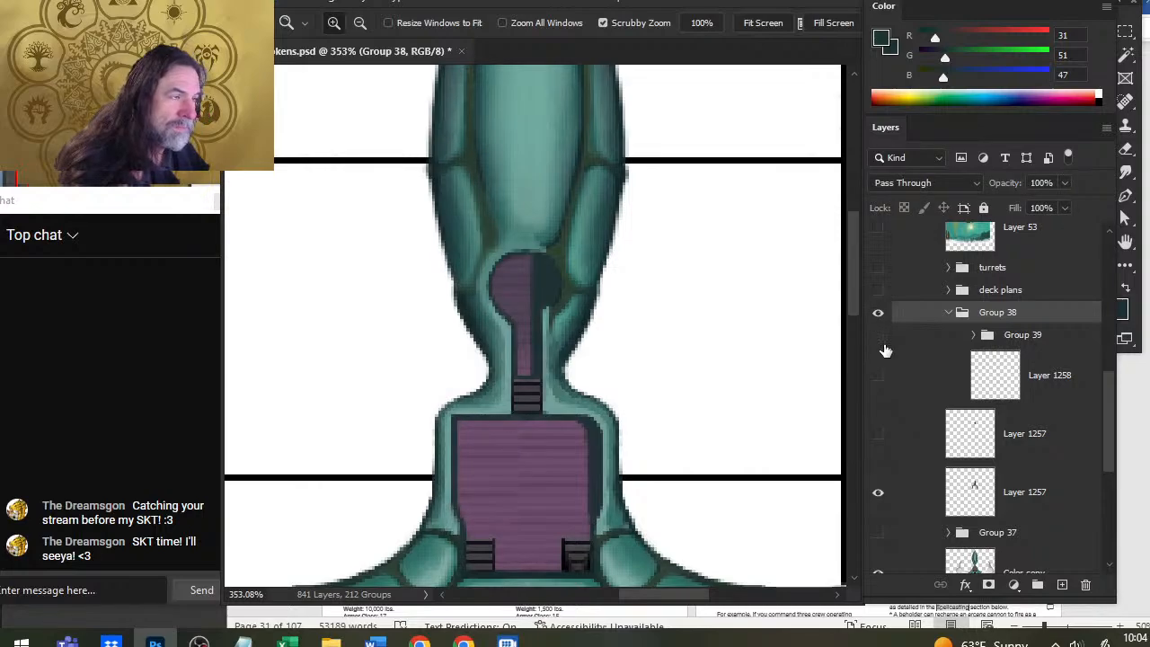
pyautogui.click(883, 345)
pyautogui.click(879, 345)
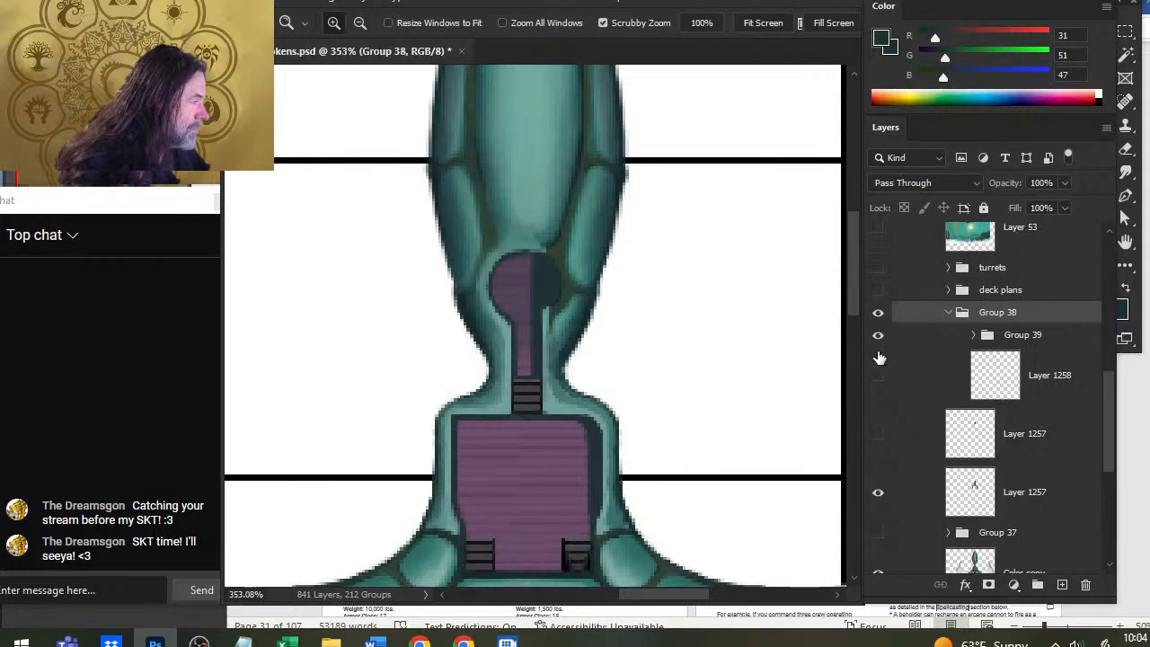
pyautogui.click(881, 346)
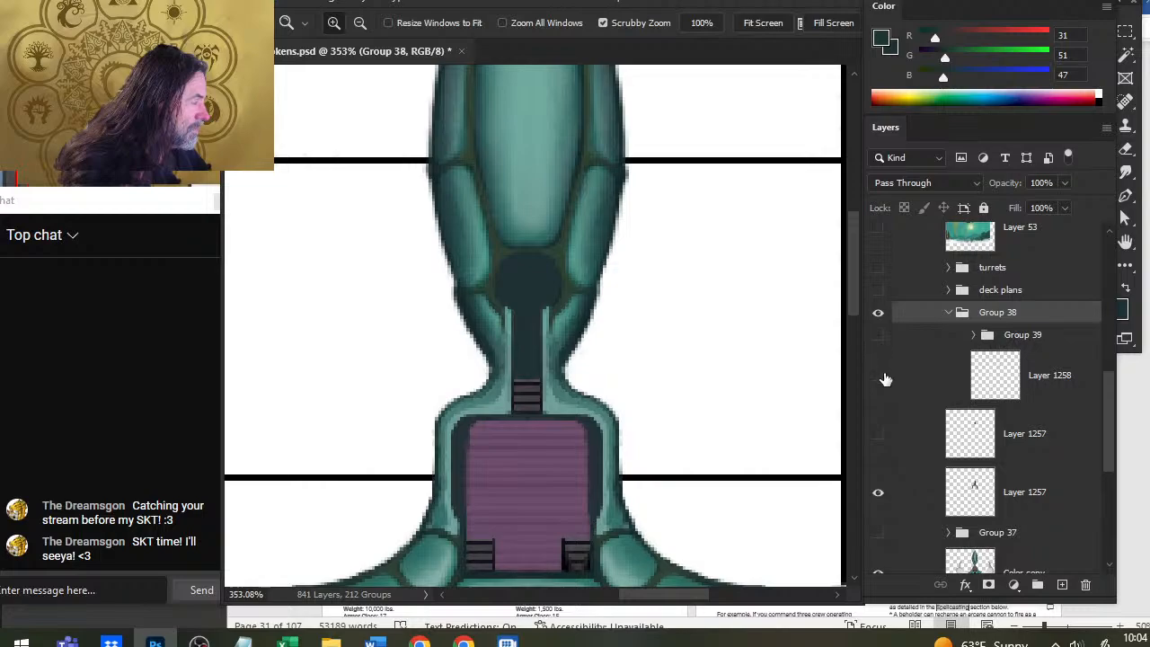
# Step: Show Layer 1258 and Group 39, toggling Group 38 and the lower Layer 1257 to check what each contributes
pyautogui.click(880, 376)
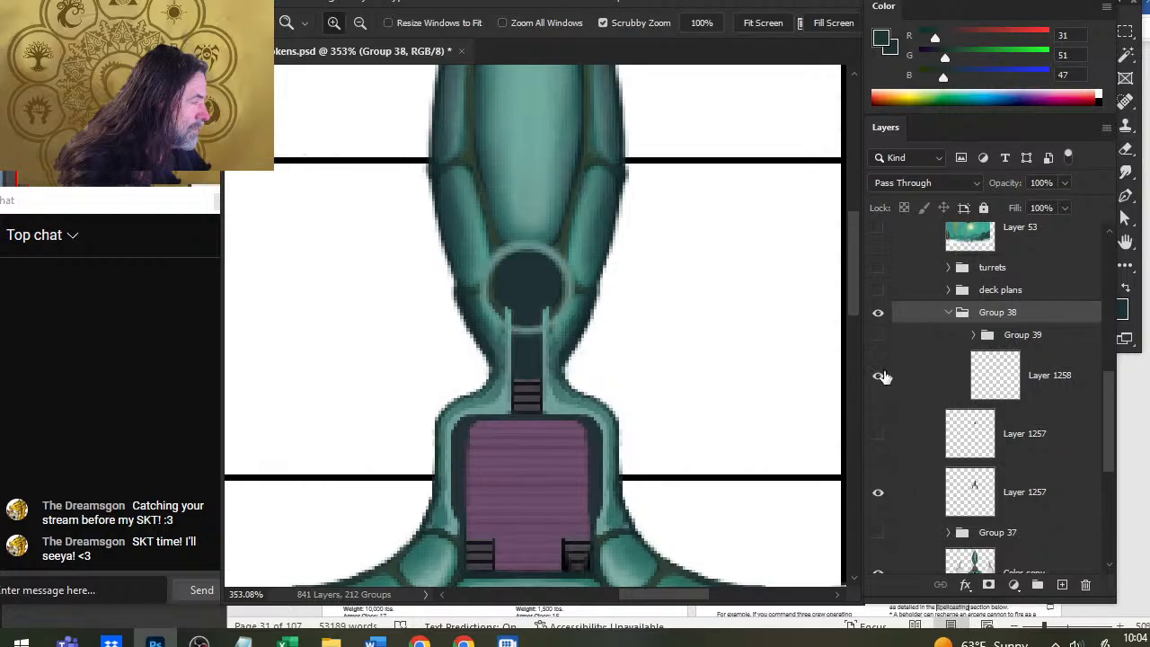
pyautogui.click(879, 319)
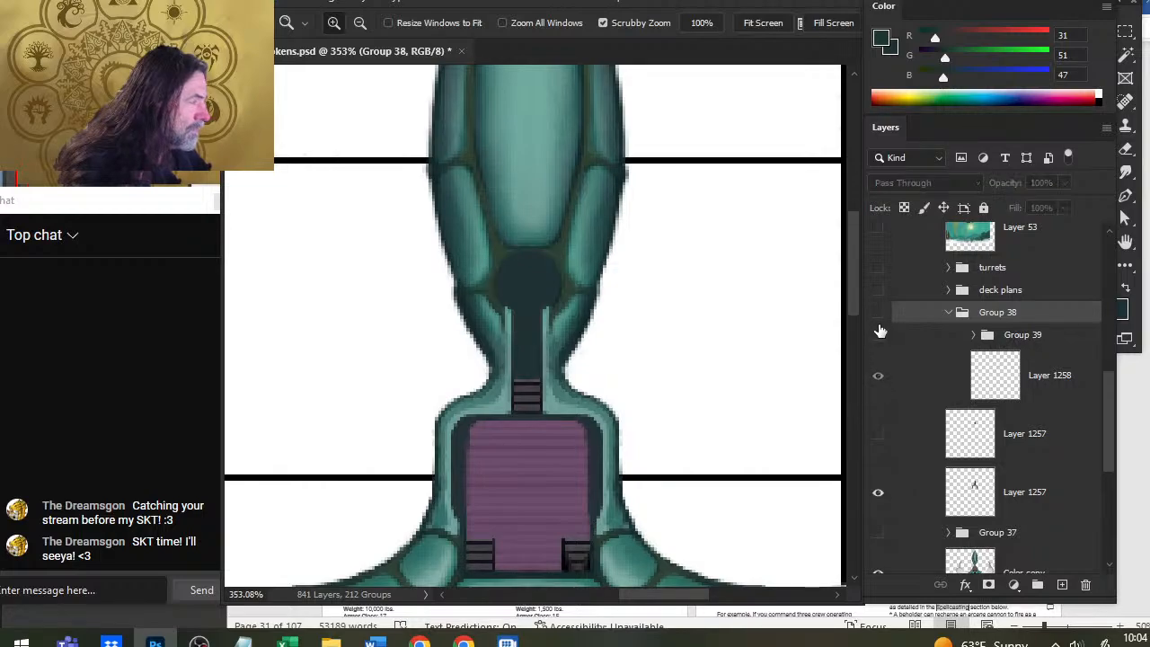
pyautogui.click(878, 312)
pyautogui.click(879, 334)
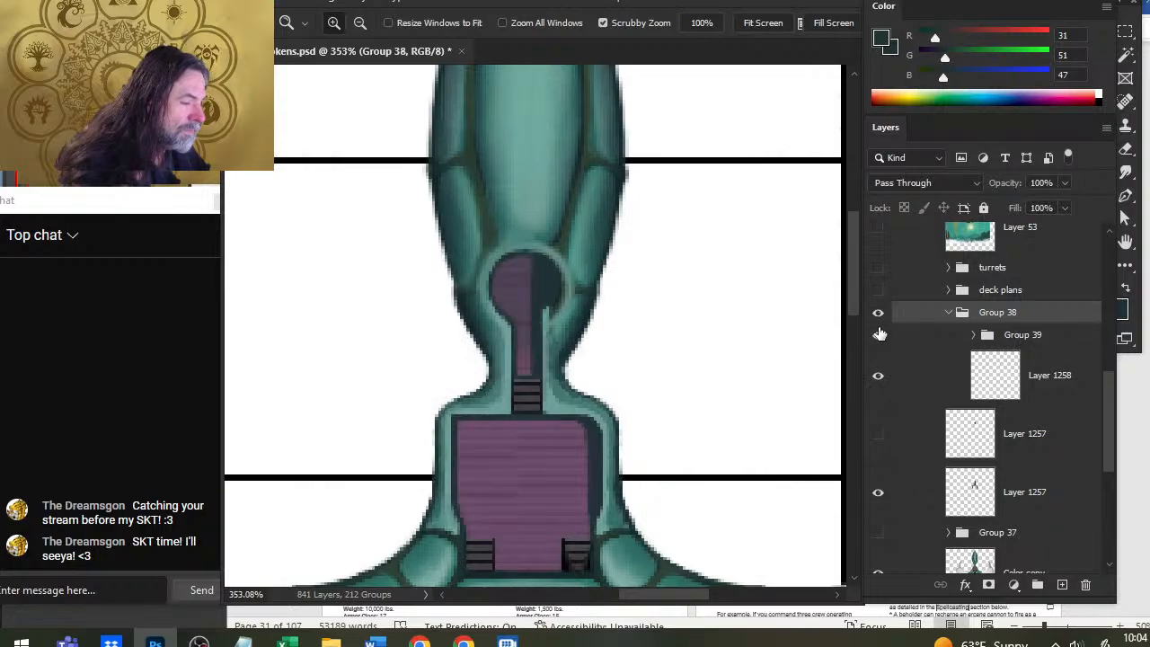
pyautogui.click(880, 379)
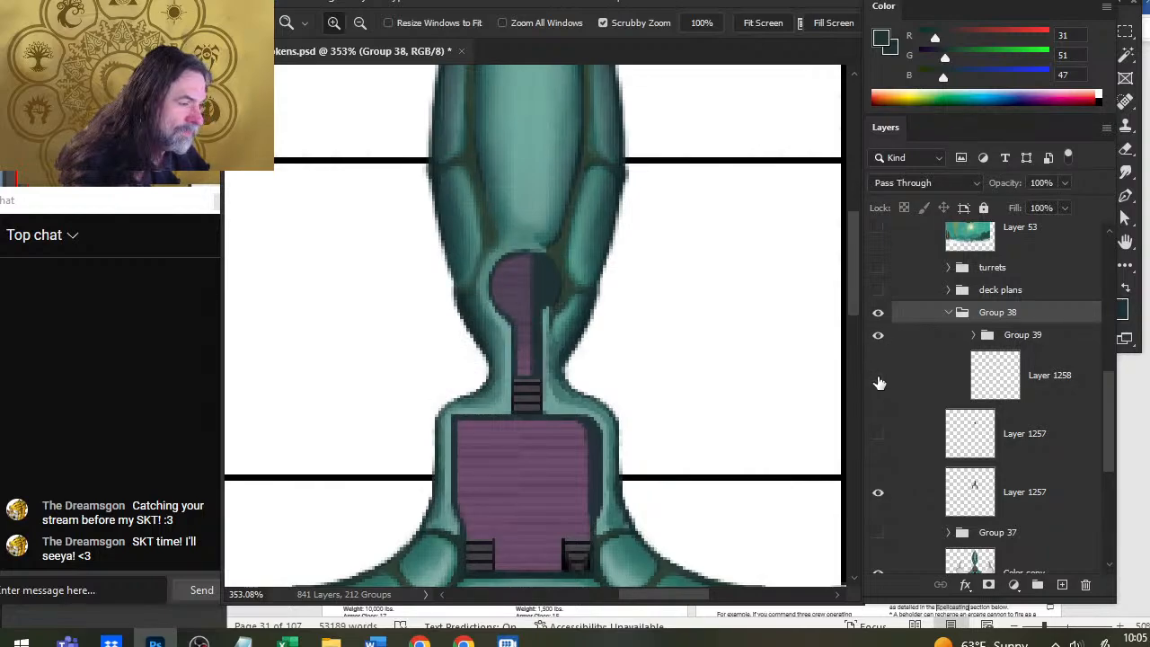
pyautogui.click(880, 381)
pyautogui.click(882, 494)
pyautogui.click(886, 499)
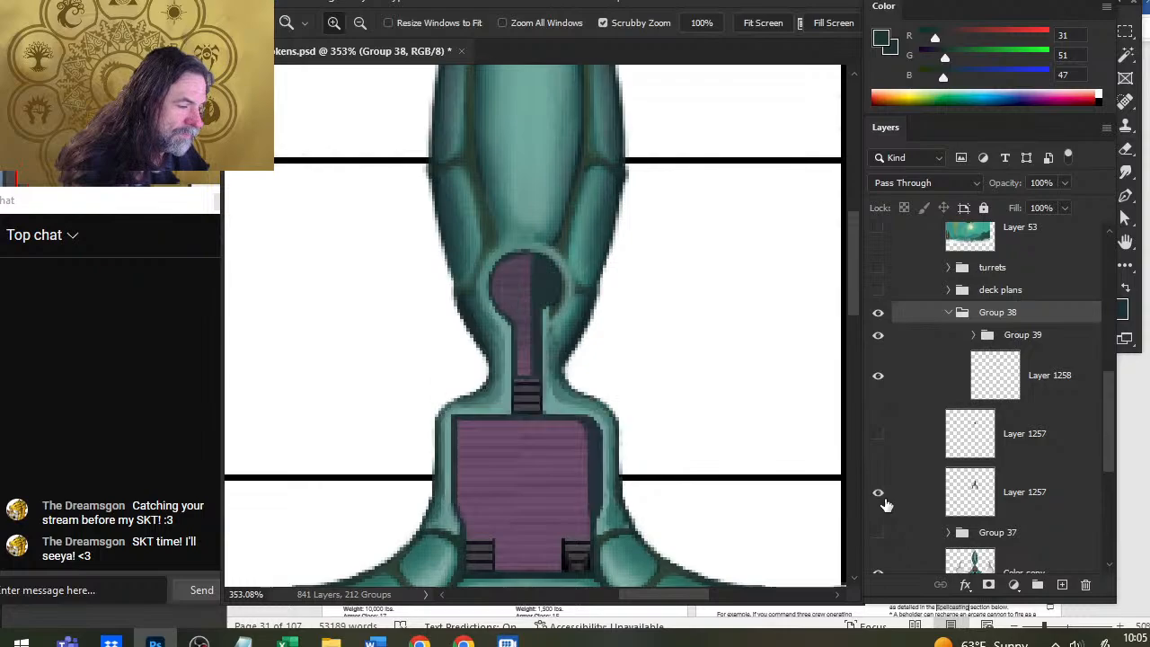
pyautogui.click(880, 322)
pyautogui.click(880, 328)
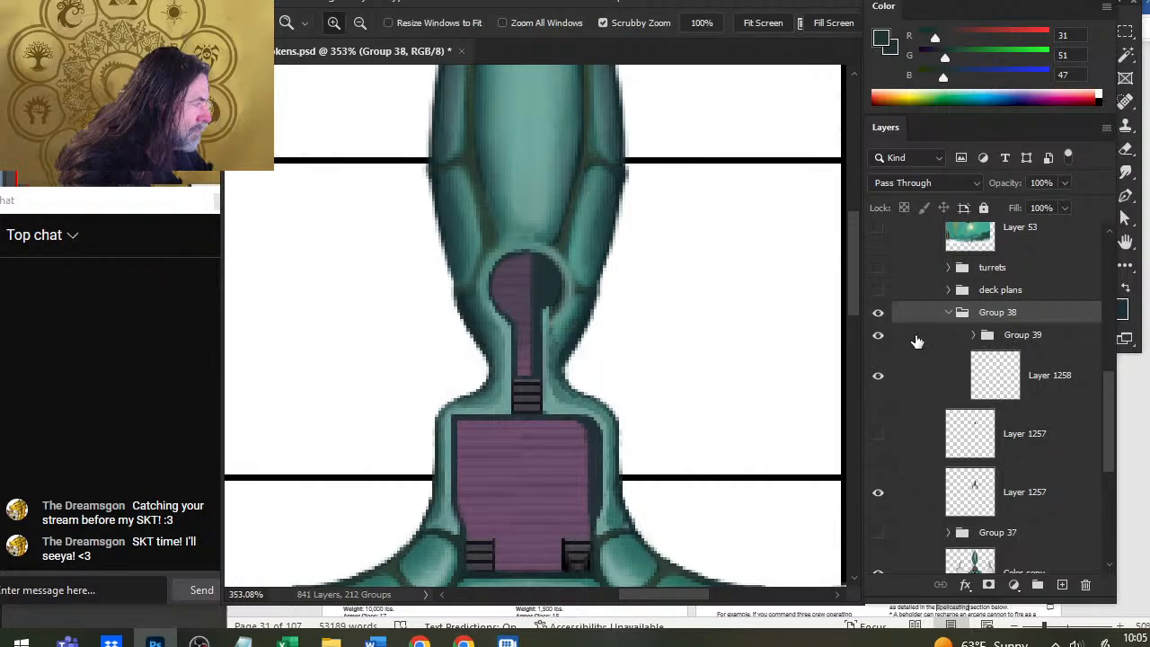
# Step: Duplicate Group 39 and try flipping the copy horizontally to complete the opposite side of the chamber and deck
pyautogui.rightClick(914, 339)
pyautogui.click(988, 55)
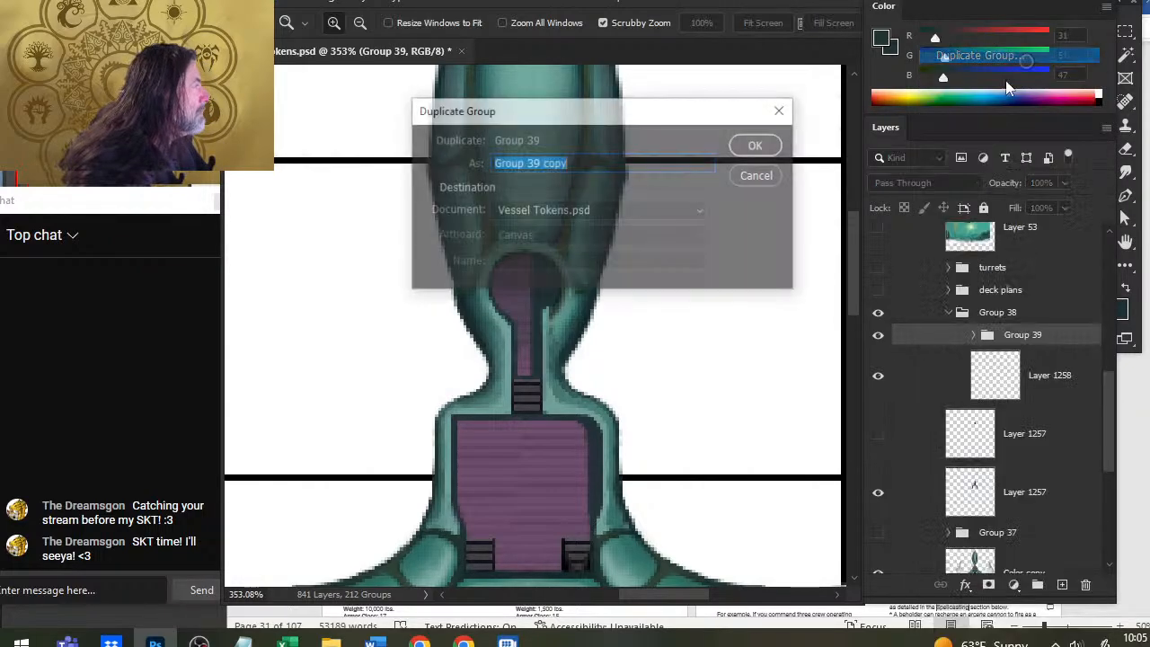
pyautogui.press('Return')
pyautogui.rightClick(559, 277)
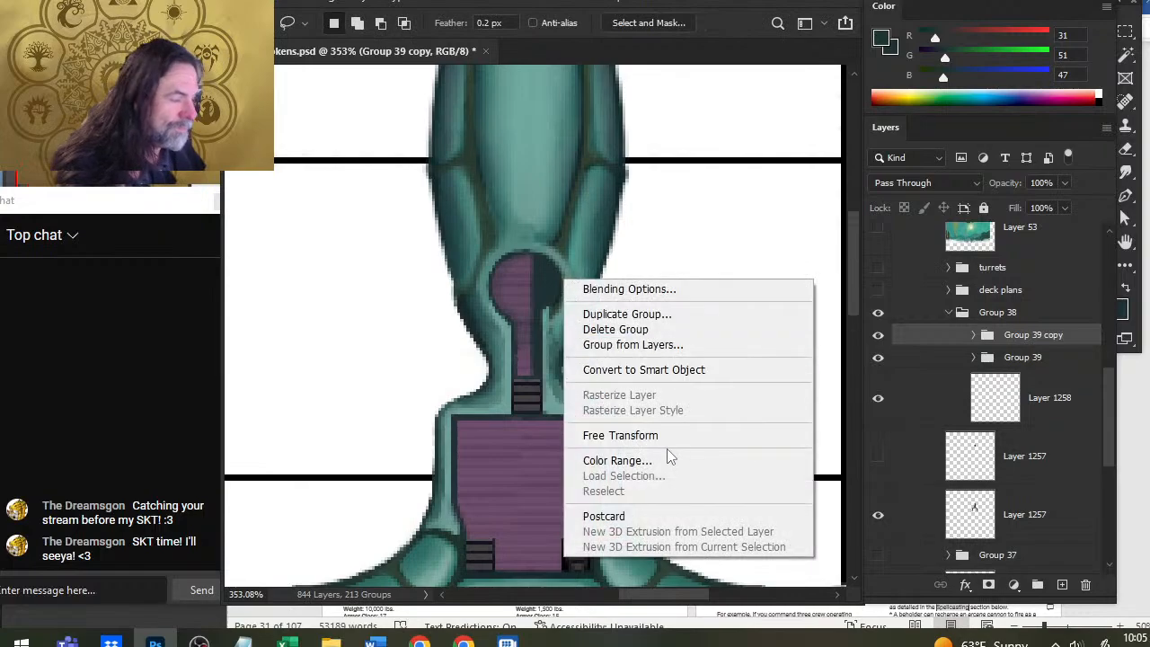
pyautogui.click(638, 435)
pyautogui.rightClick(562, 346)
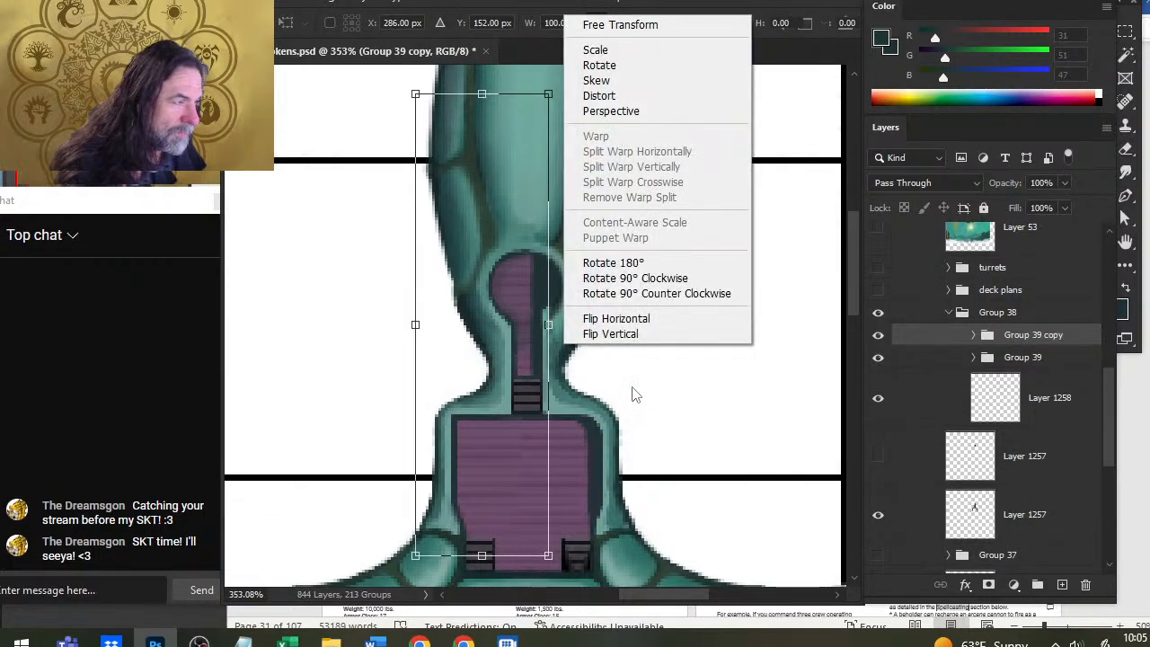
pyautogui.click(645, 318)
pyautogui.press('Return')
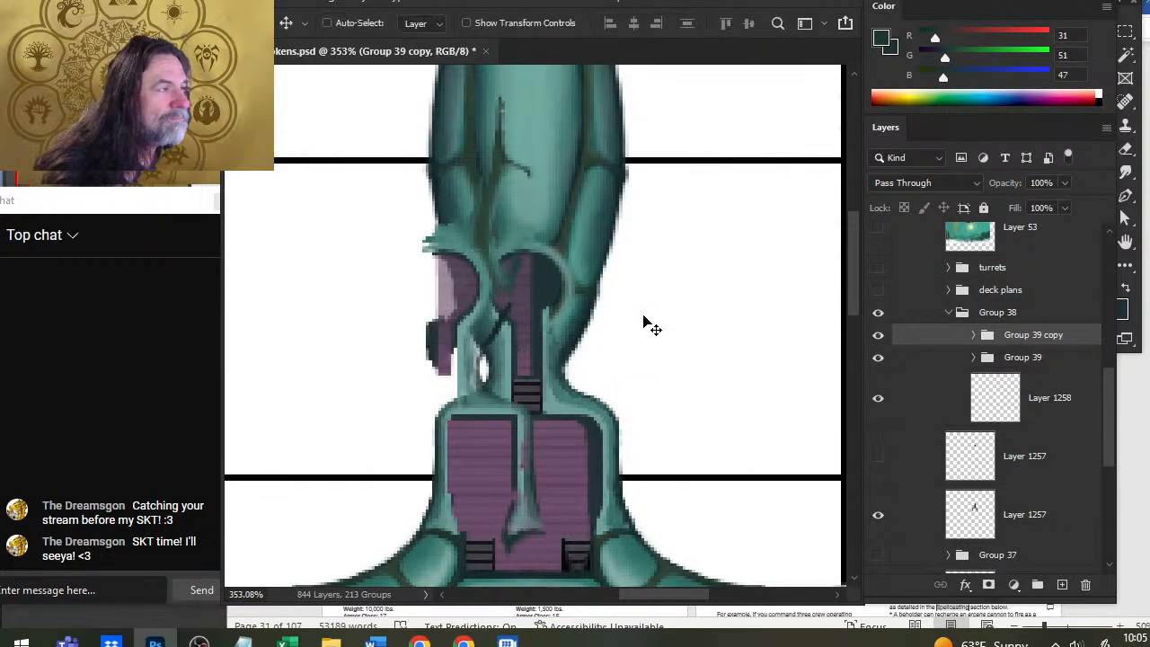
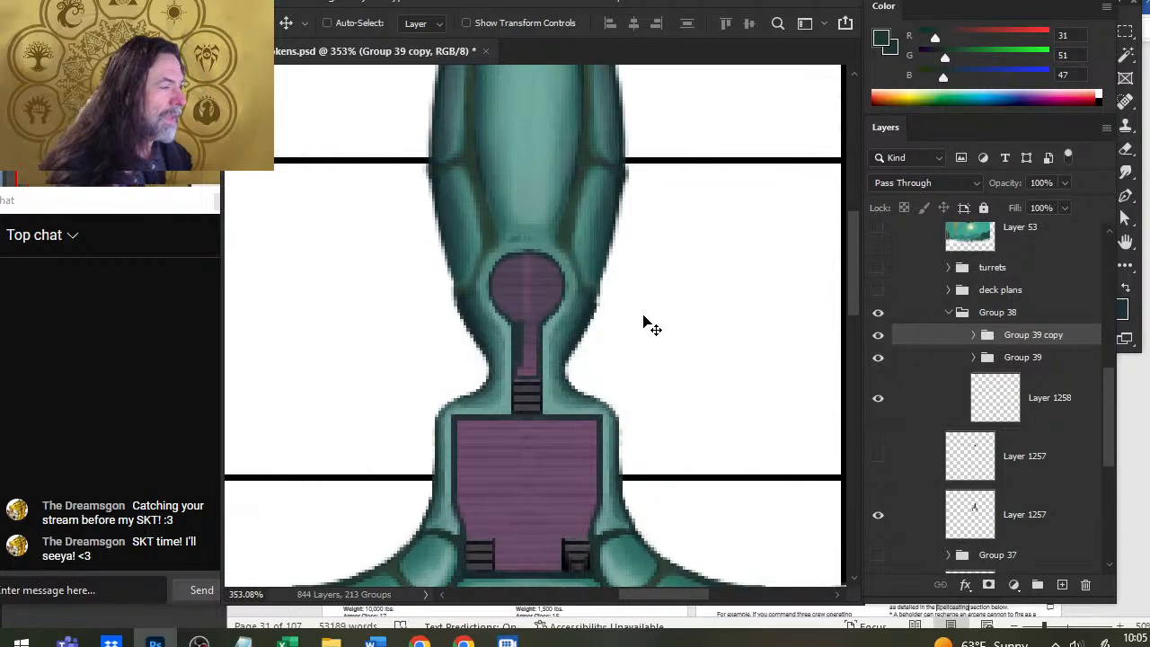
# Step: Undo the placement and flip of the Group 39 copy, and delete the copy
pyautogui.hotkey('ctrl', 'z')
pyautogui.hotkey('ctrl', 'z')
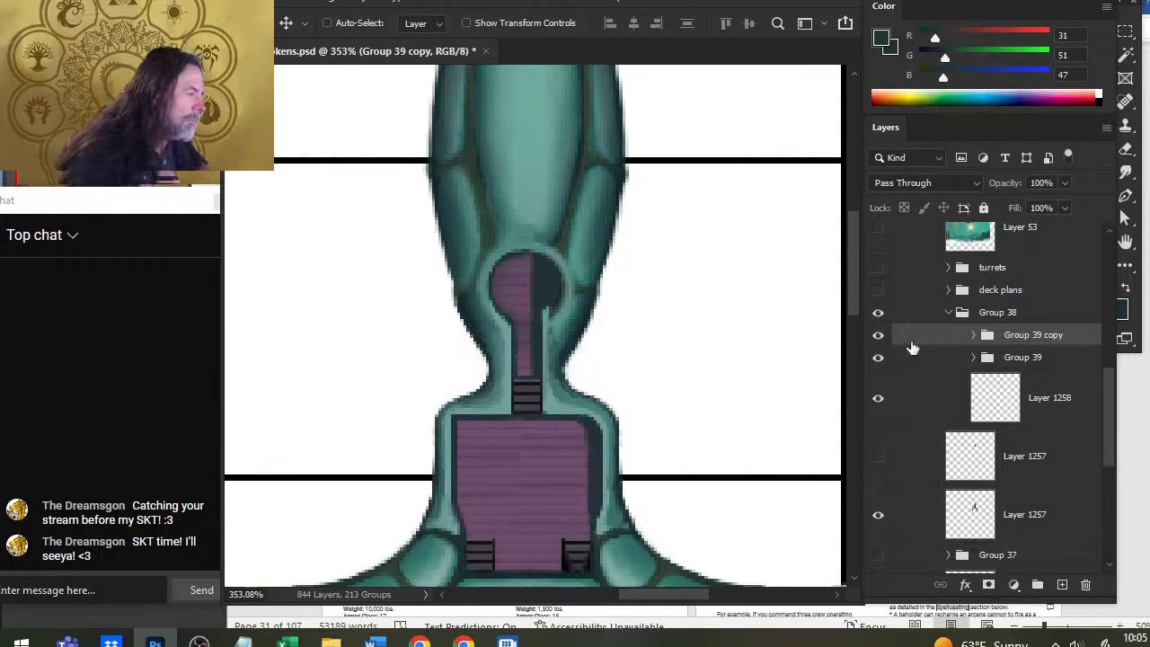
pyautogui.press('Delete')
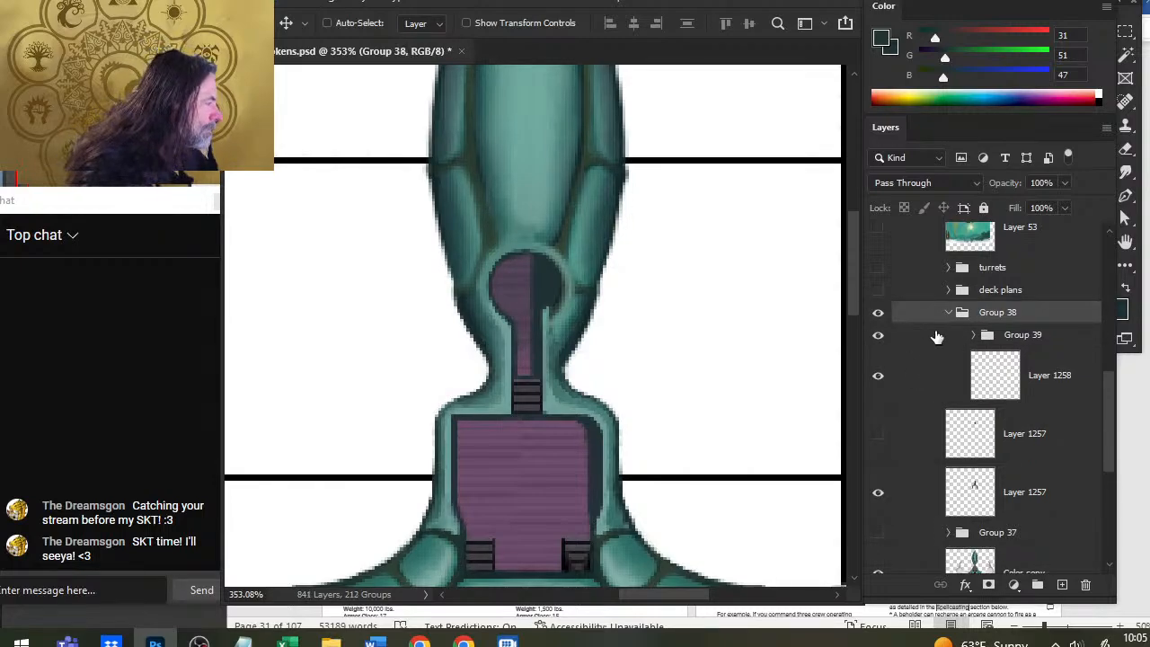
# Step: Ungroup Group 39 inside Group 38, and toggle Layer 1261 and Layer 1260 to check what each contains
pyautogui.rightClick(938, 338)
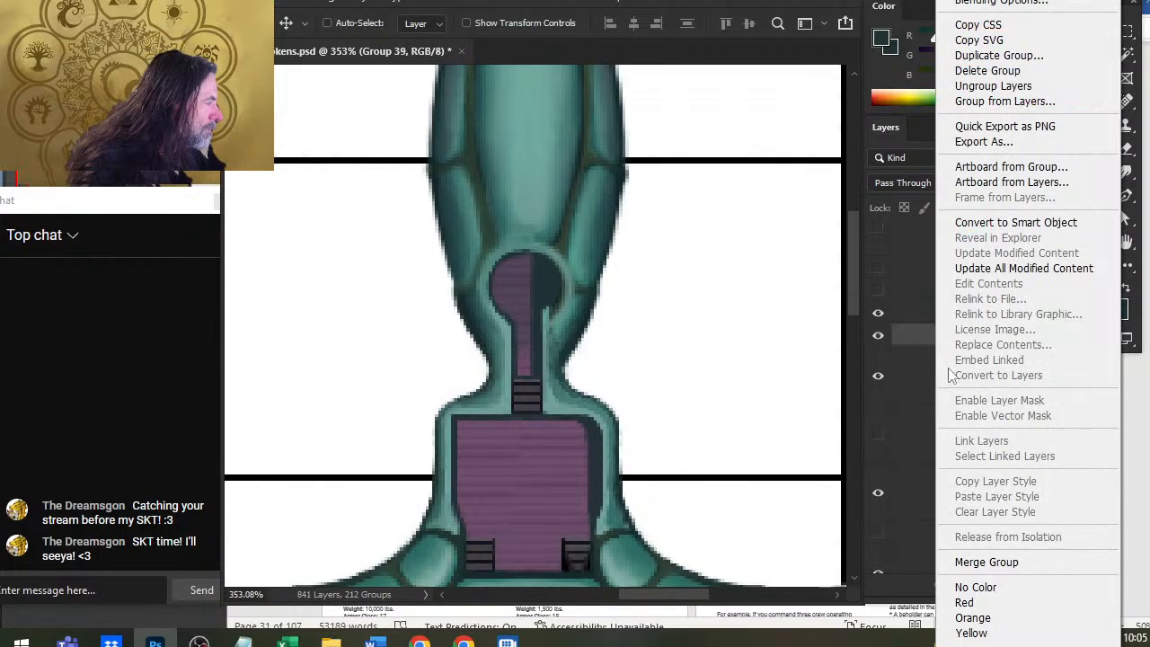
pyautogui.click(1006, 85)
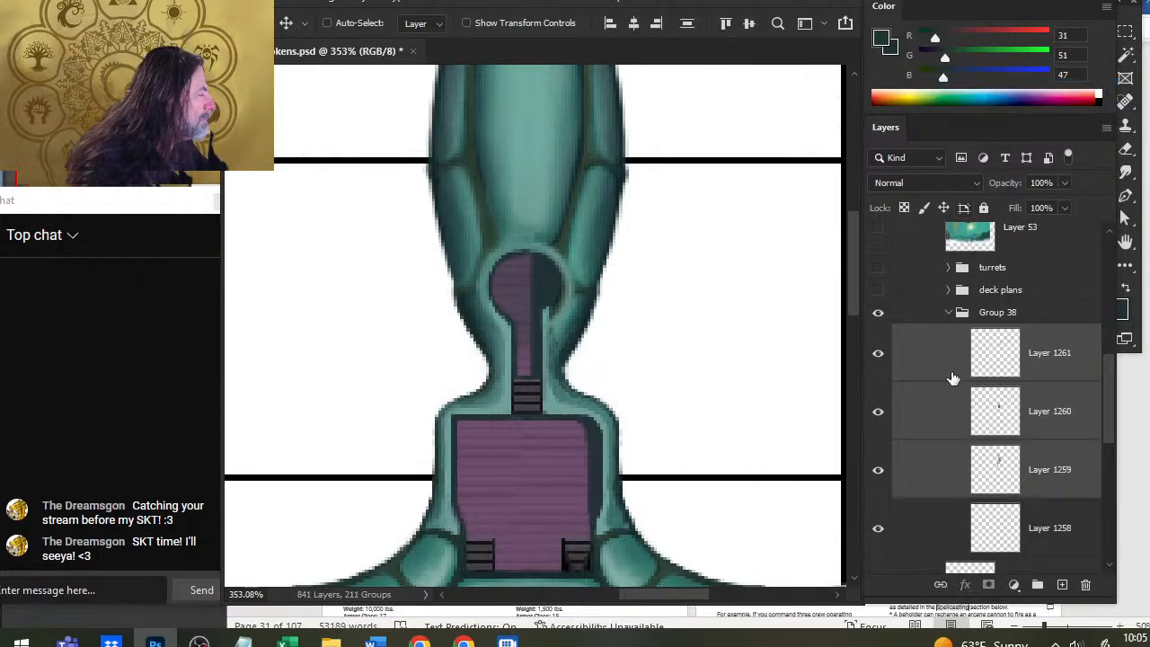
pyautogui.click(878, 353)
pyautogui.click(879, 411)
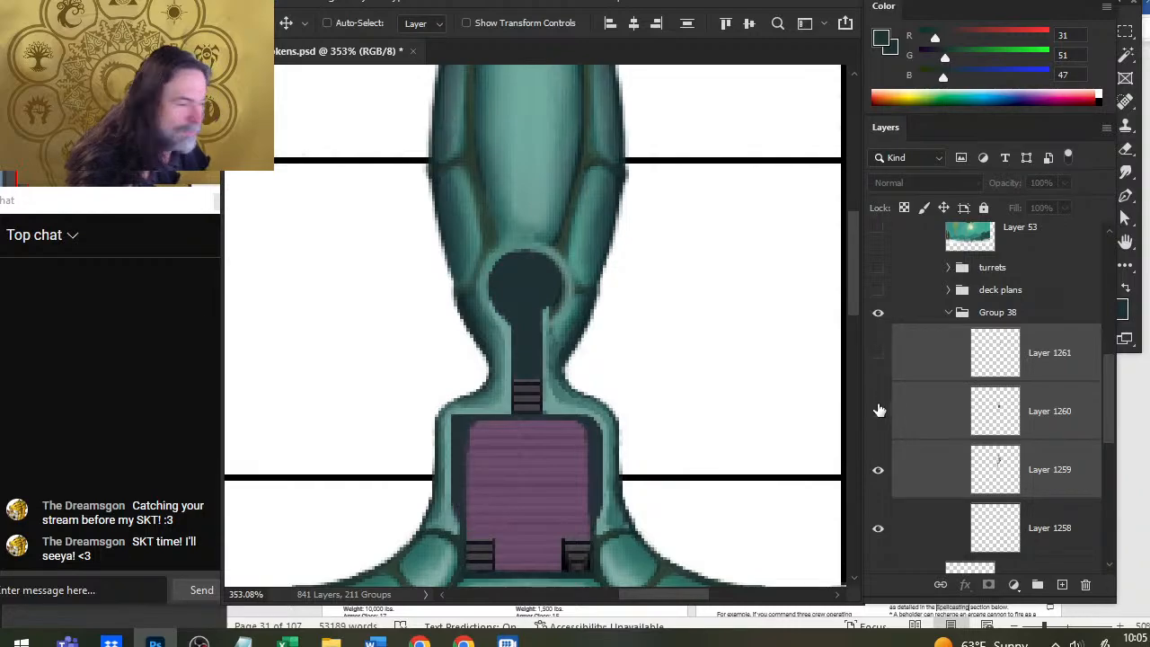
pyautogui.click(877, 355)
pyautogui.click(878, 412)
# Step: Merge Layer 1261 down into Layer 1260
pyautogui.rightClick(908, 363)
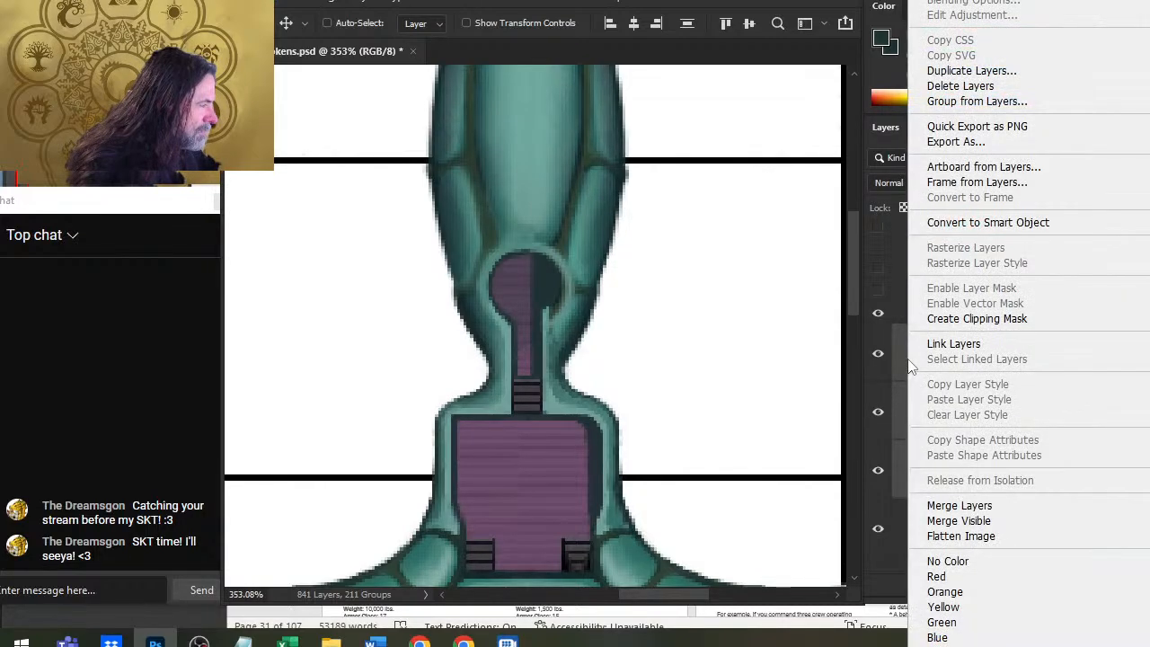
pyautogui.click(905, 369)
pyautogui.rightClick(912, 359)
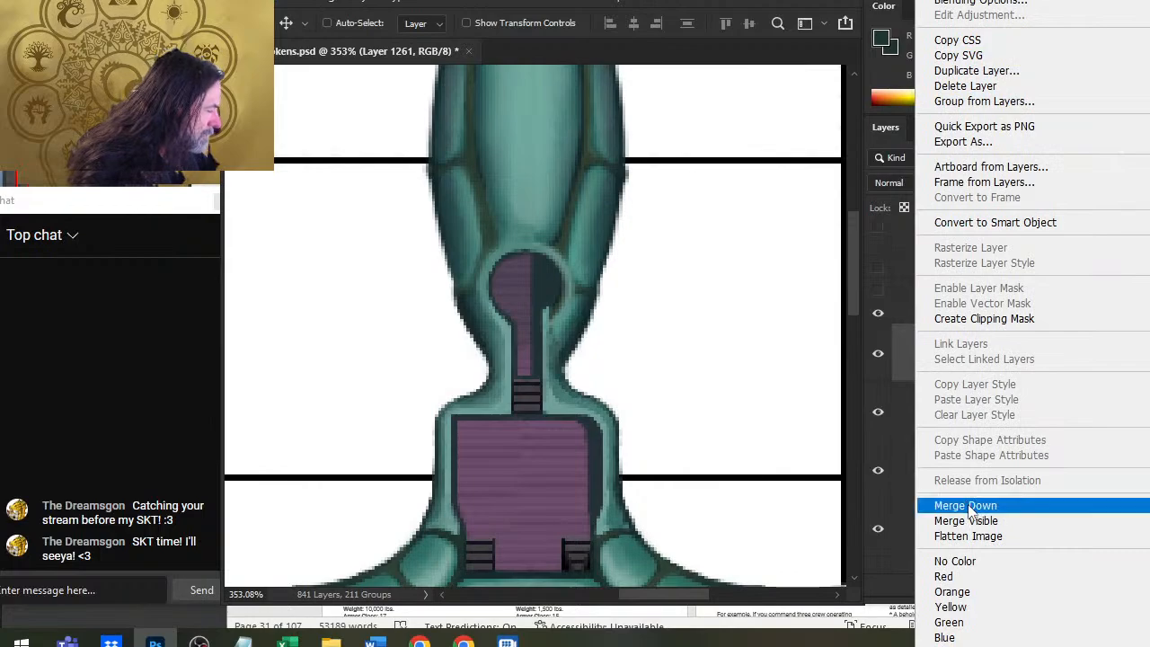
pyautogui.click(968, 506)
# Step: Toggle Layer 1259, Layer 1258 and the lower Layer 1257 to examine what each adds to the chamber and passage
pyautogui.click(880, 413)
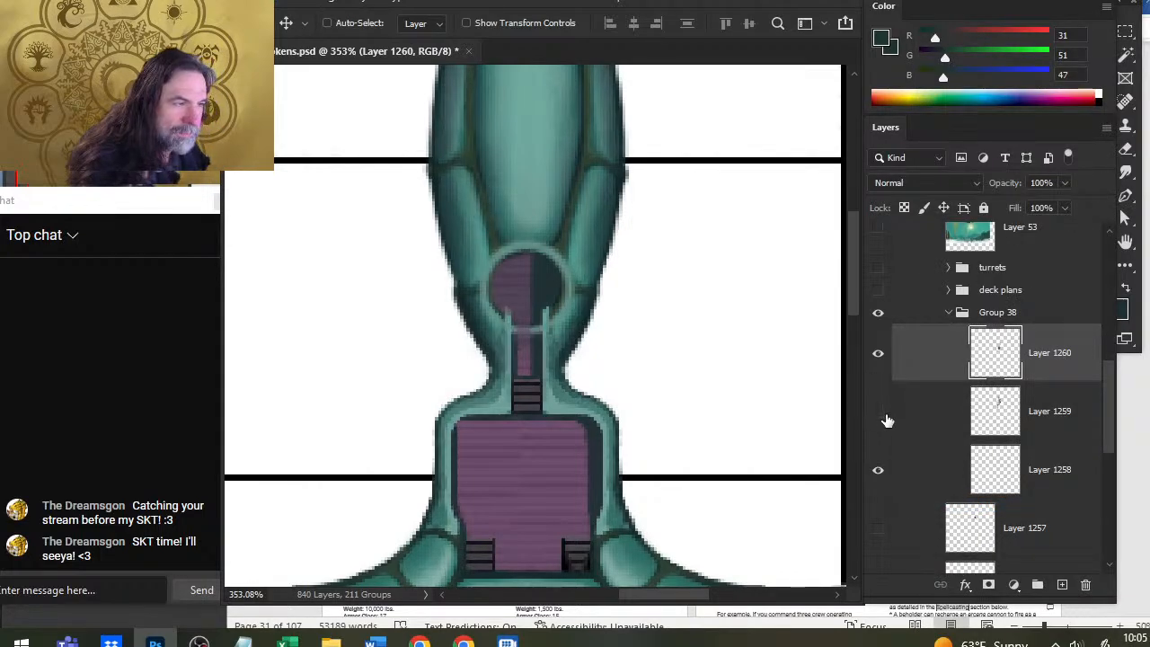
pyautogui.click(879, 411)
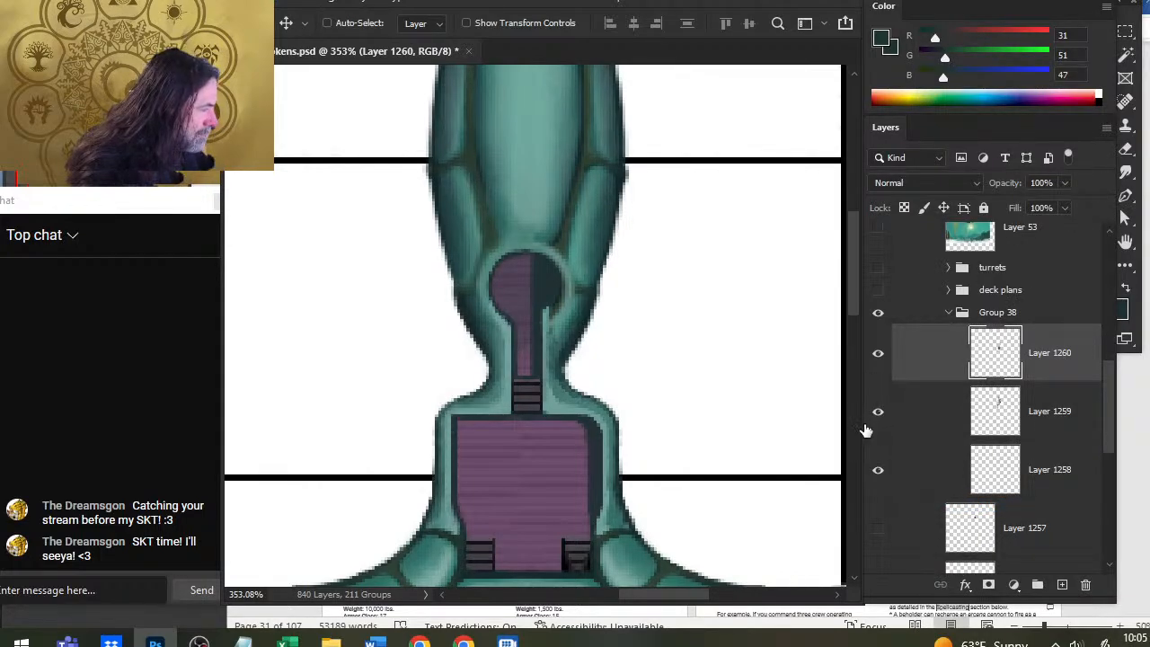
pyautogui.click(878, 470)
pyautogui.click(877, 470)
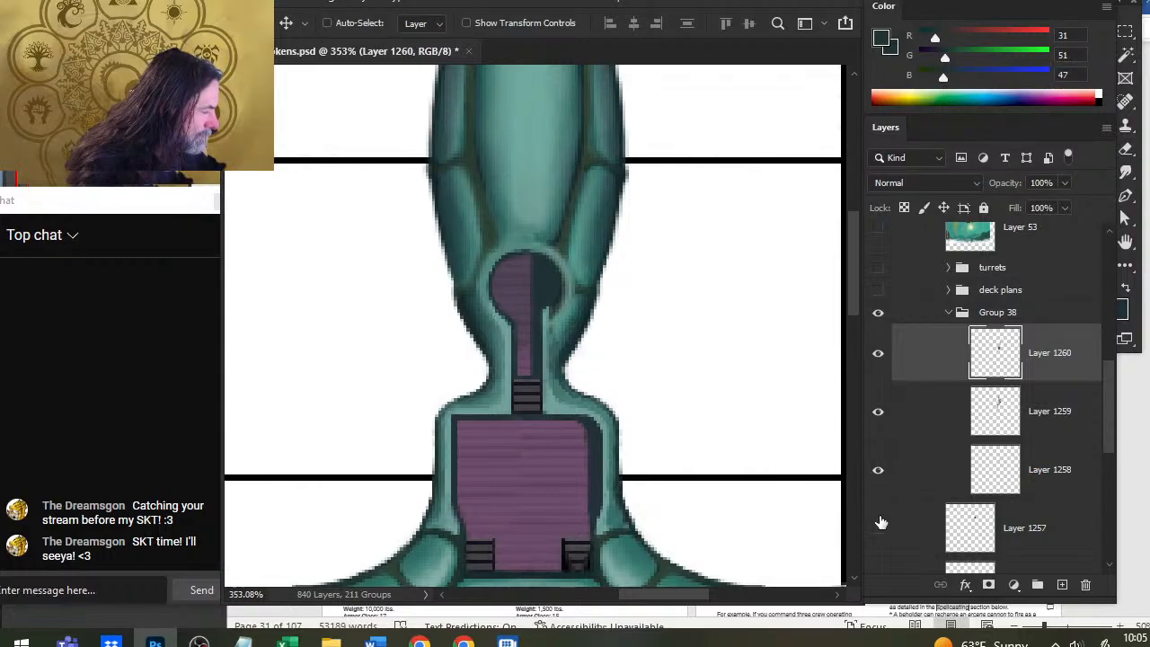
pyautogui.moveTo(1102, 397); pyautogui.dragTo(1098, 440)
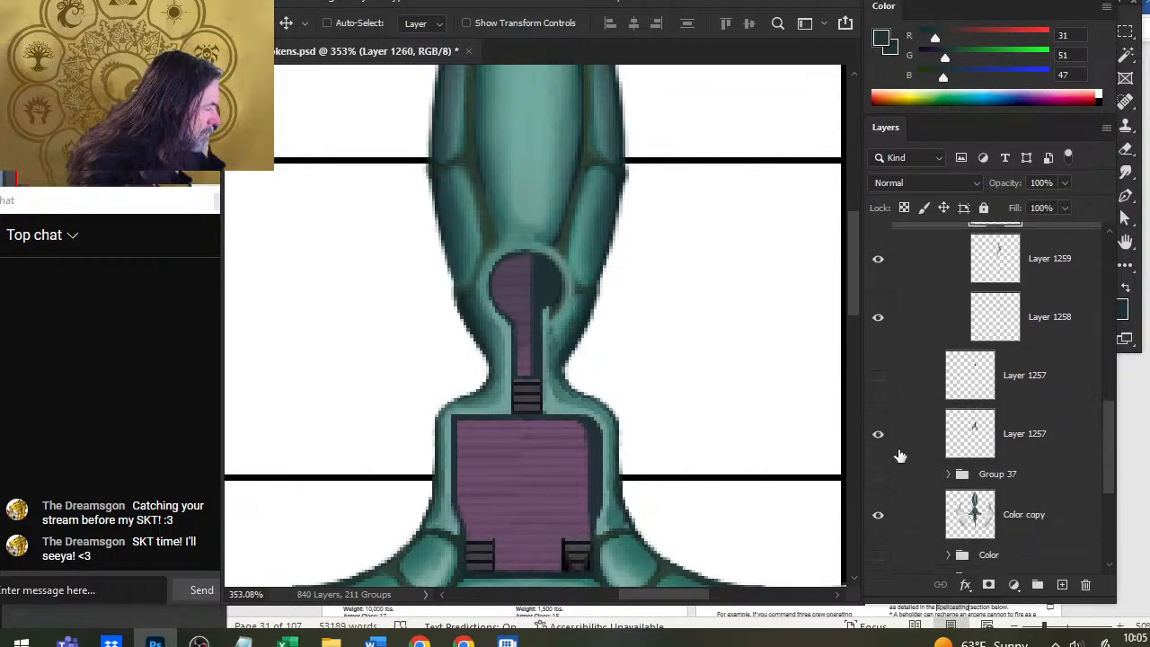
pyautogui.click(877, 436)
pyautogui.click(878, 454)
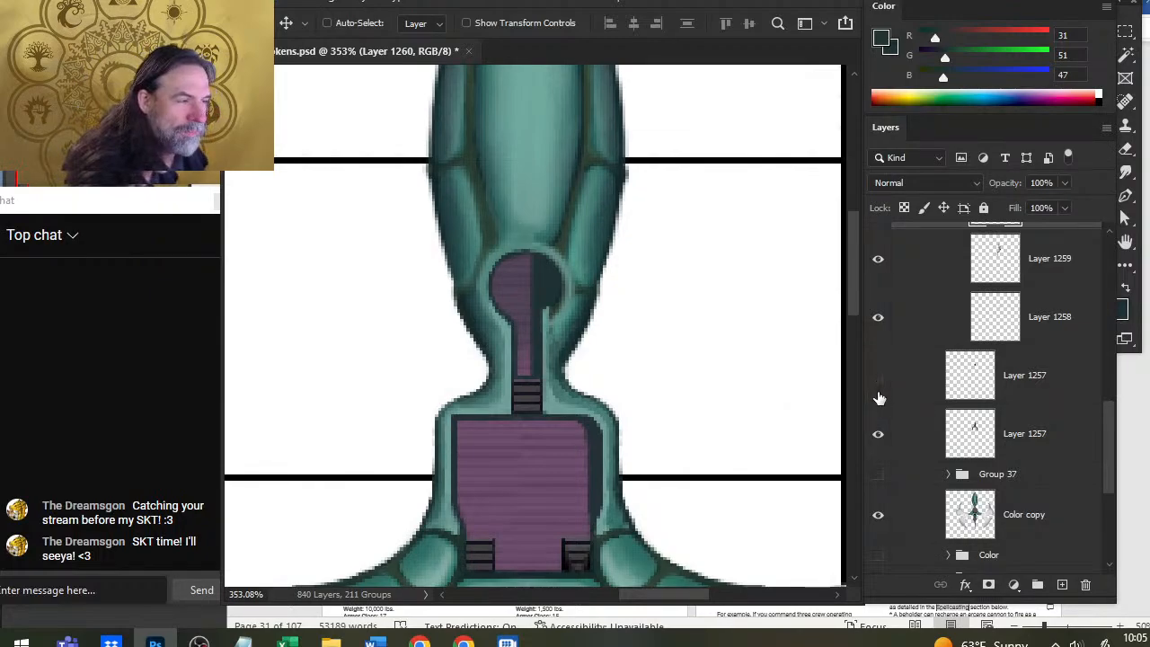
pyautogui.click(877, 317)
pyautogui.click(879, 326)
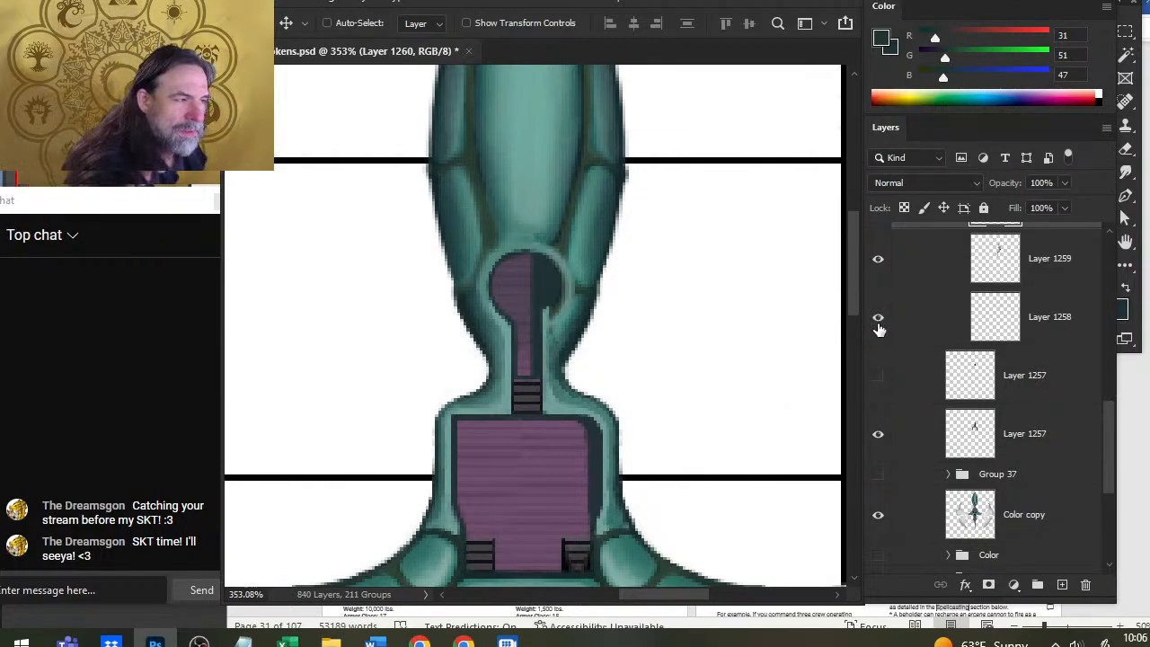
# Step: Hide Layer 1259 and Layer 1260, toggle Group 38 to compare the hull without it, and select the group
pyautogui.click(877, 261)
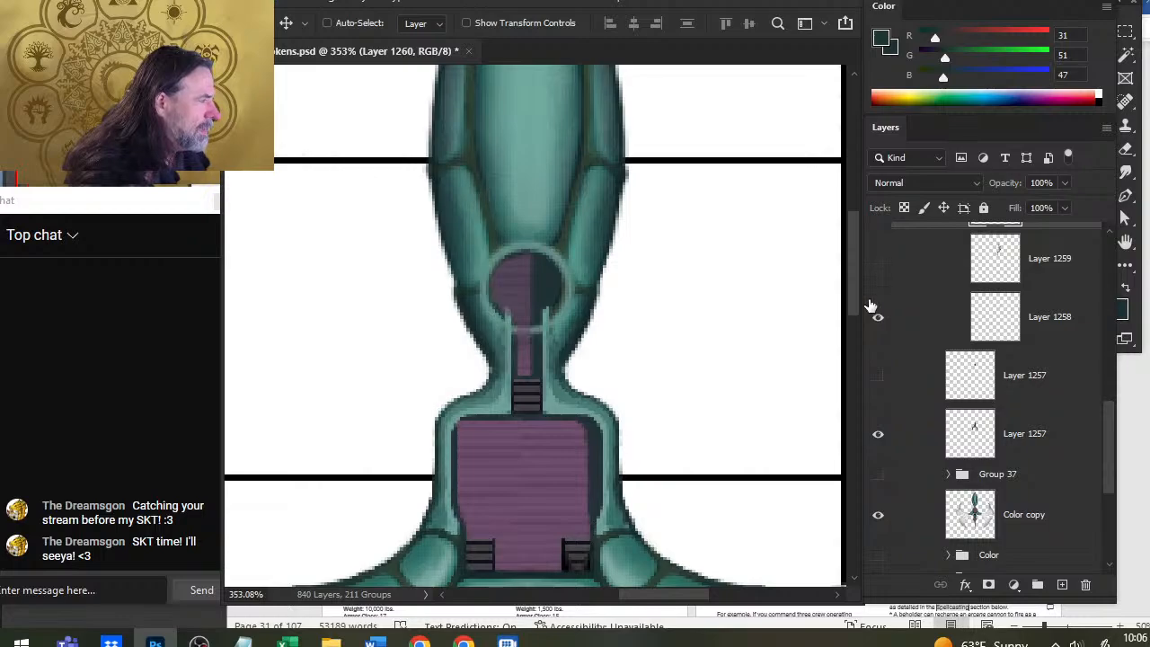
pyautogui.moveTo(1098, 423); pyautogui.dragTo(1101, 382)
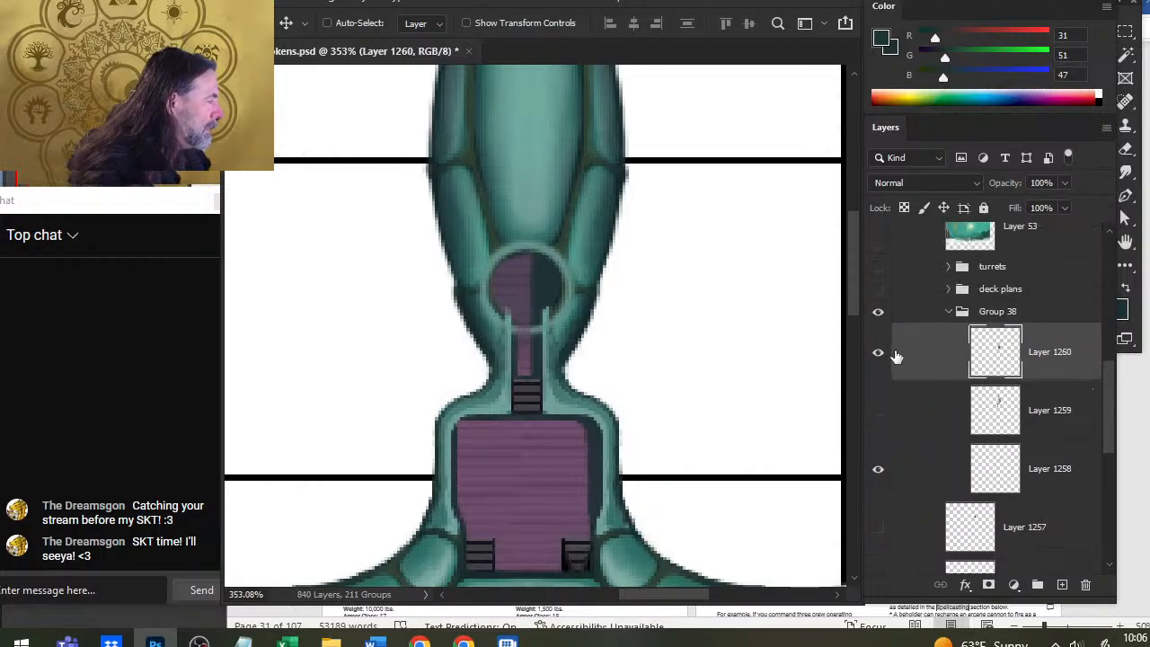
pyautogui.click(870, 360)
pyautogui.click(878, 312)
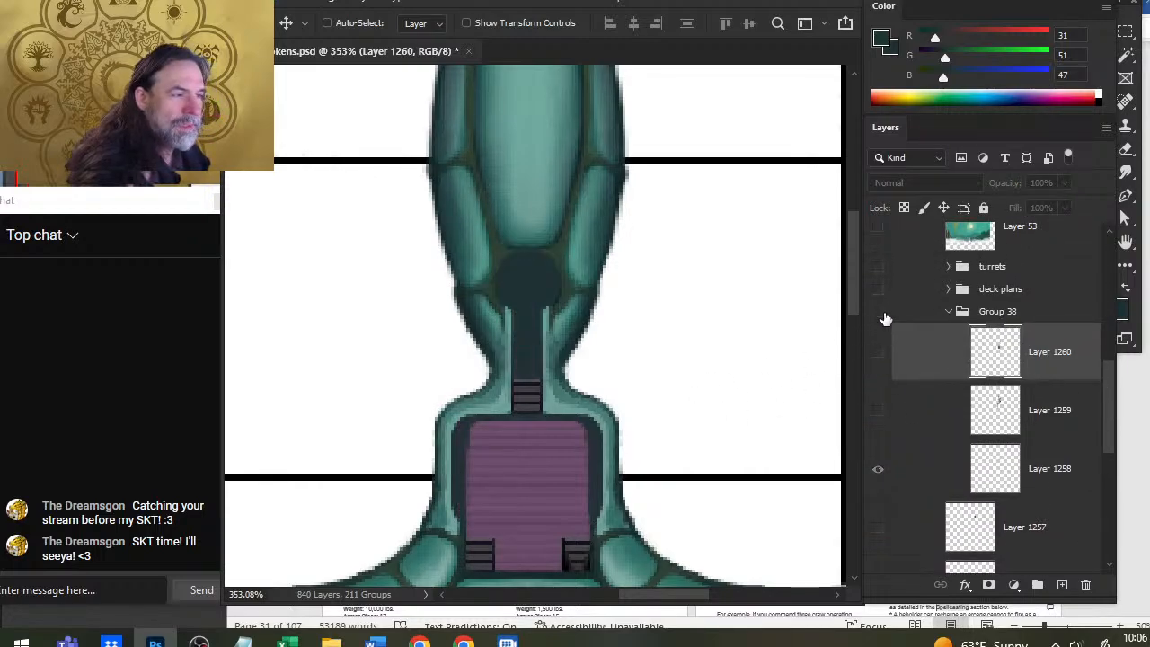
pyautogui.click(879, 312)
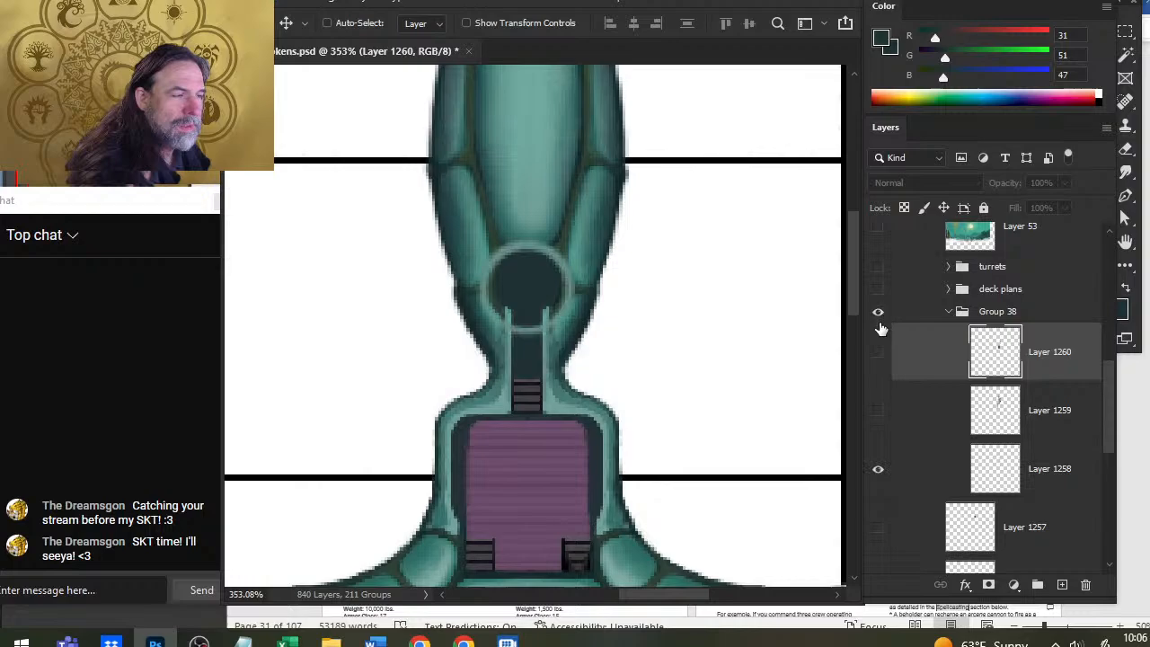
pyautogui.click(949, 313)
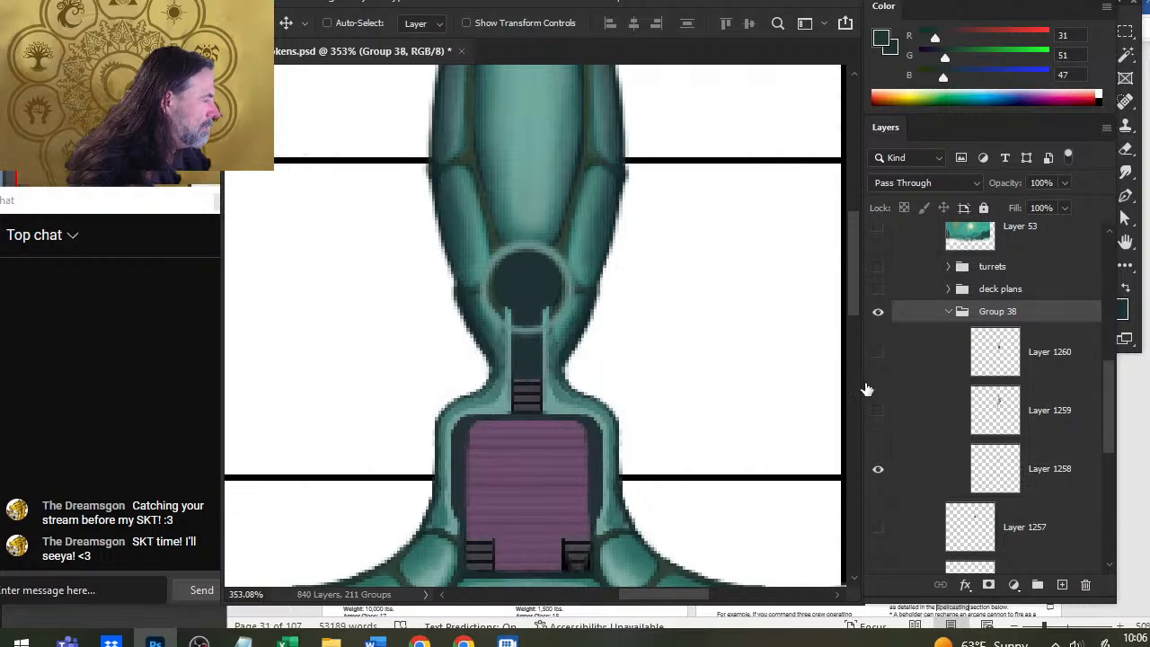
# Step: Toggle Layer 1258 and the lower Layer 1257 to compare the chamber ring and the passage walls
pyautogui.click(879, 469)
pyautogui.click(879, 468)
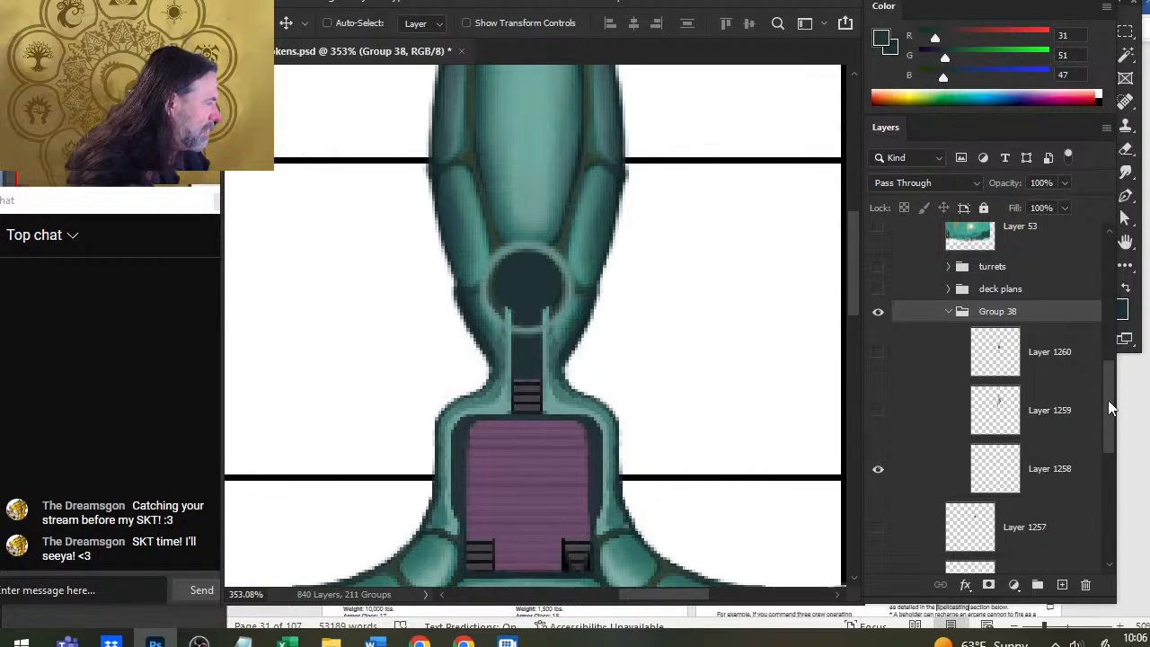
pyautogui.moveTo(1108, 400); pyautogui.dragTo(1110, 437)
pyautogui.click(879, 458)
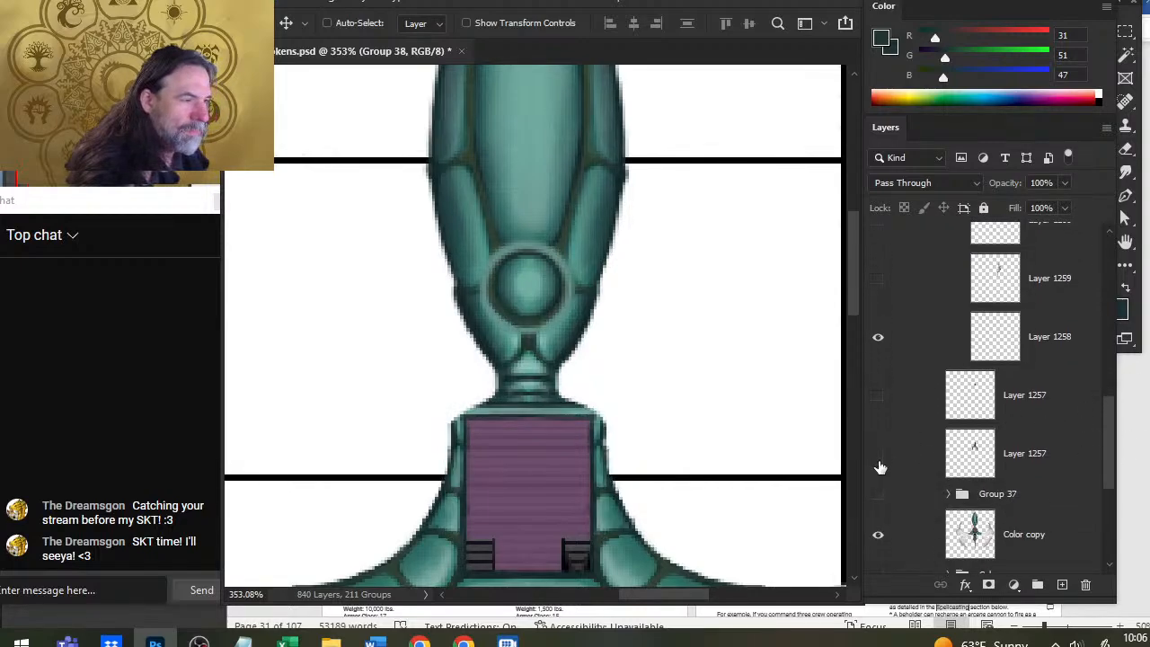
pyautogui.click(879, 461)
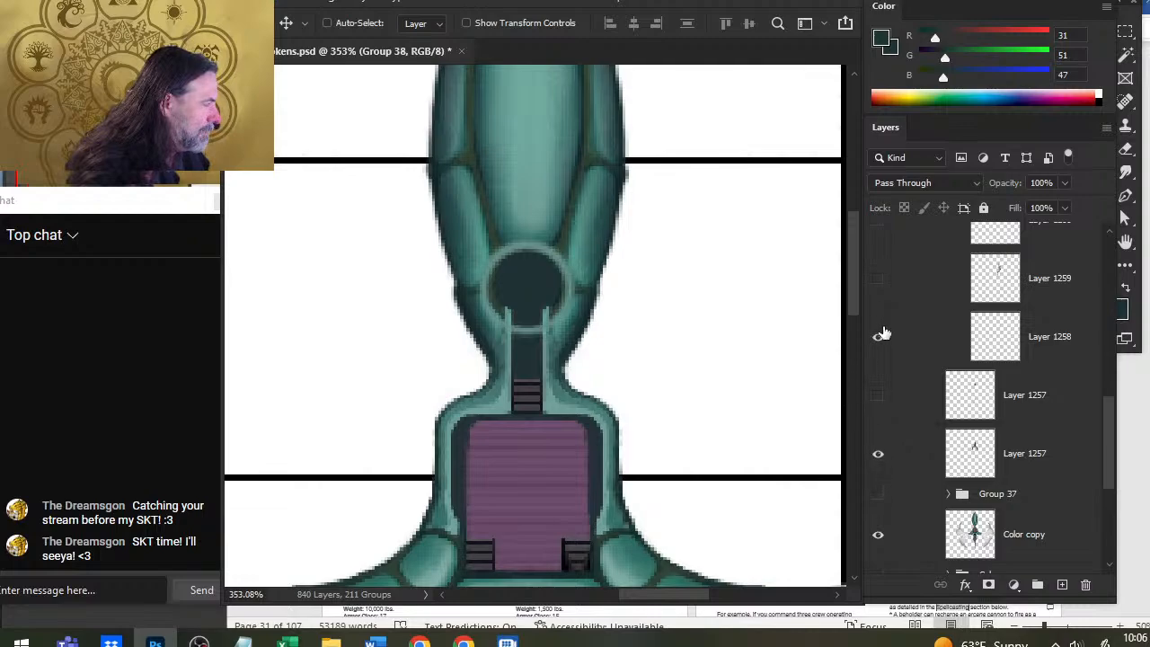
# Step: Compare the chamber and passage with Layer 1258 and each of the two Layer 1257s switched on and off
pyautogui.click(878, 337)
pyautogui.click(879, 460)
pyautogui.click(879, 460)
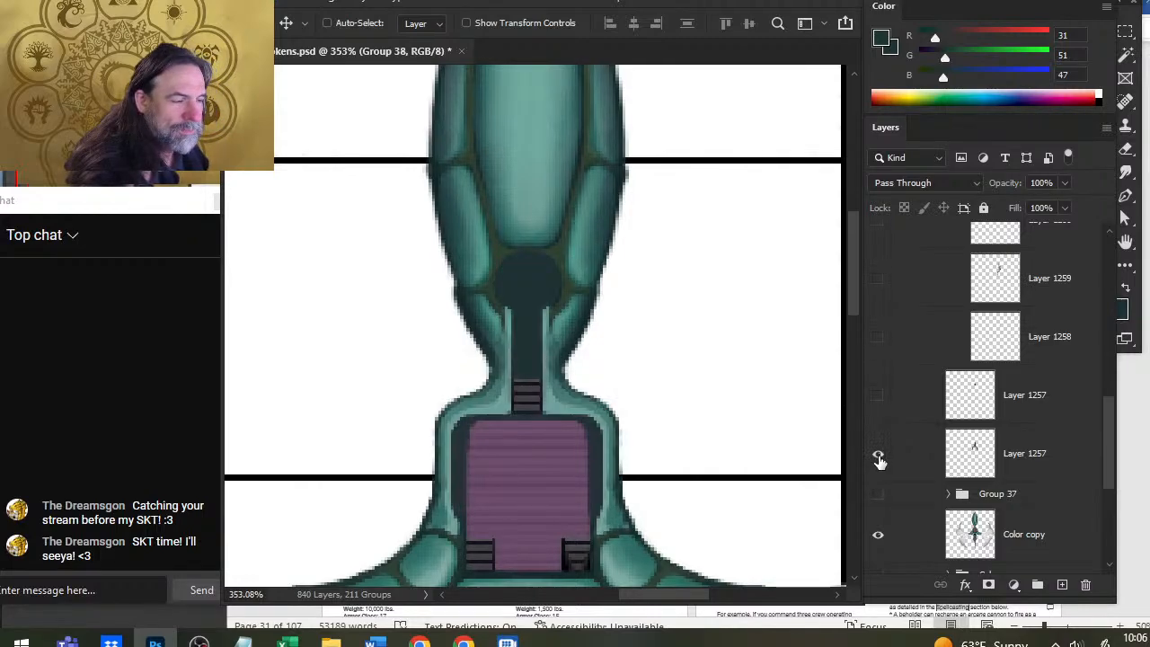
pyautogui.click(878, 399)
pyautogui.click(877, 400)
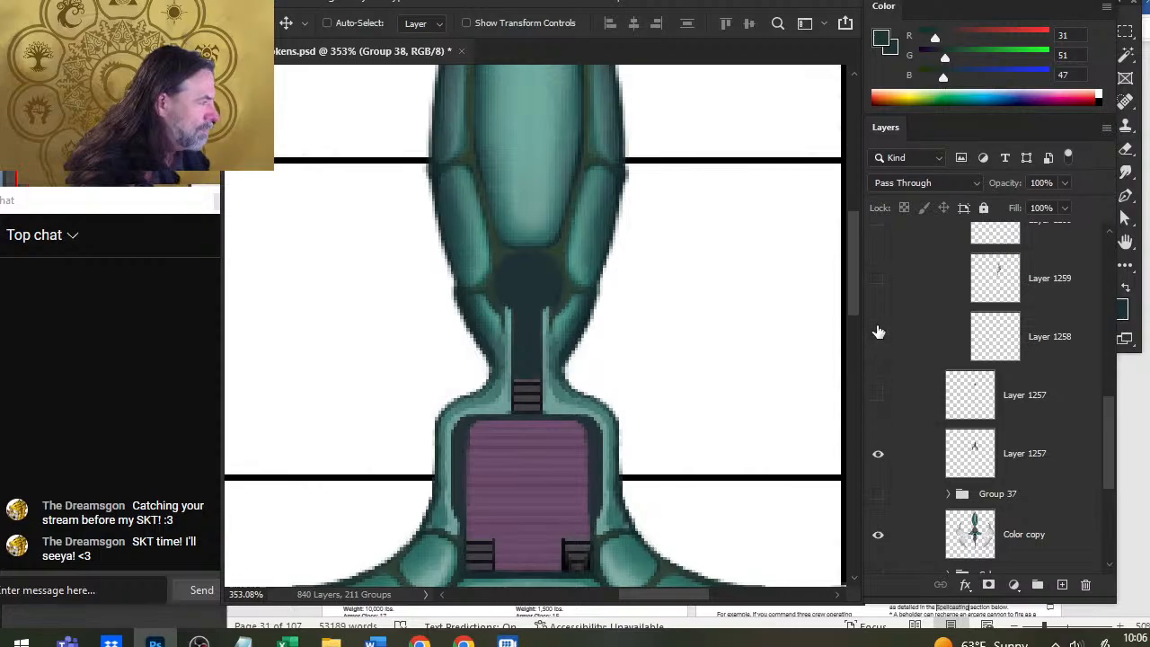
pyautogui.click(878, 336)
pyautogui.click(878, 336)
# Step: Show the upper Layer 1257, Layer 1258 and Layer 1259, toggling Layer 1259 to check its trim
pyautogui.click(877, 395)
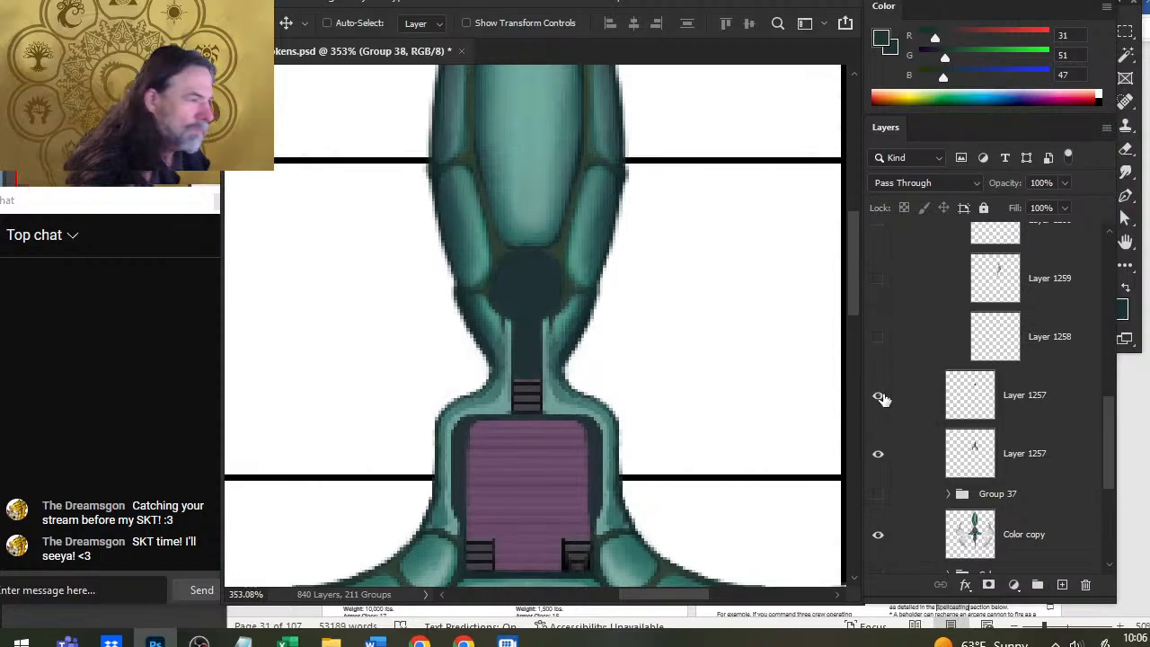
pyautogui.click(881, 341)
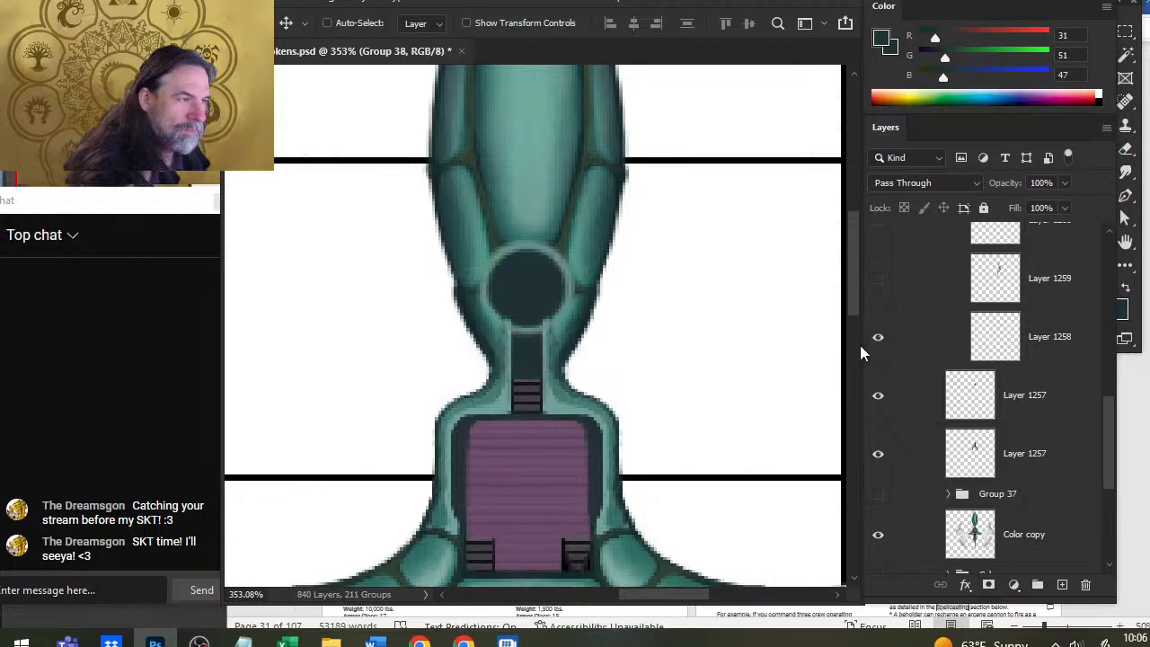
pyautogui.click(877, 281)
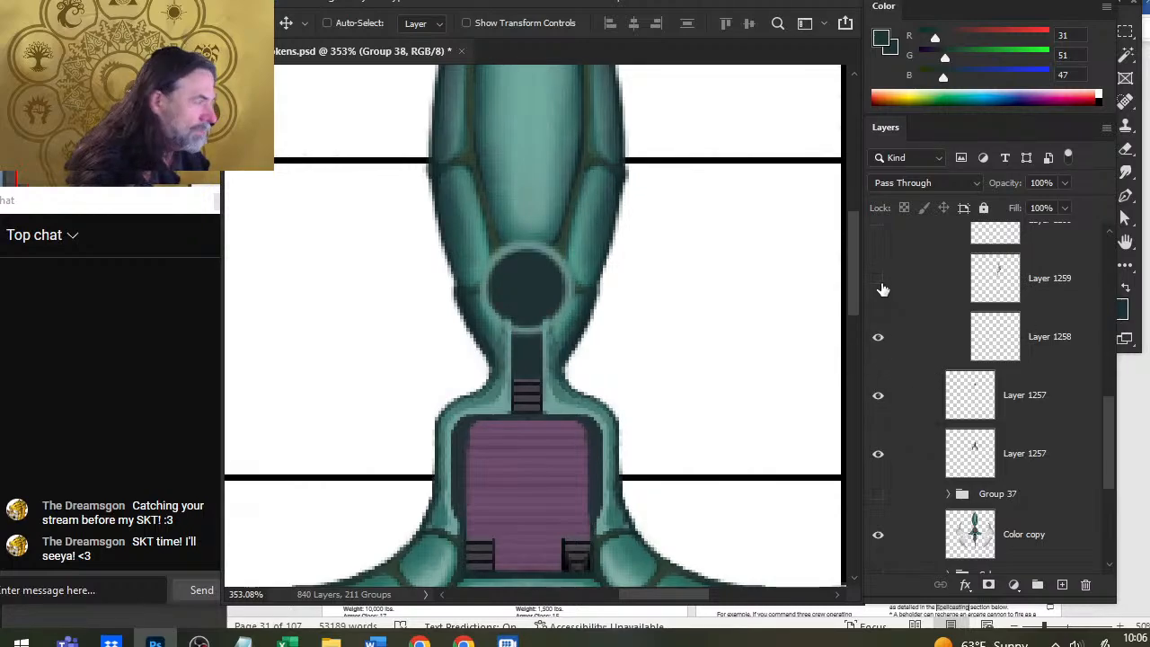
pyautogui.click(878, 280)
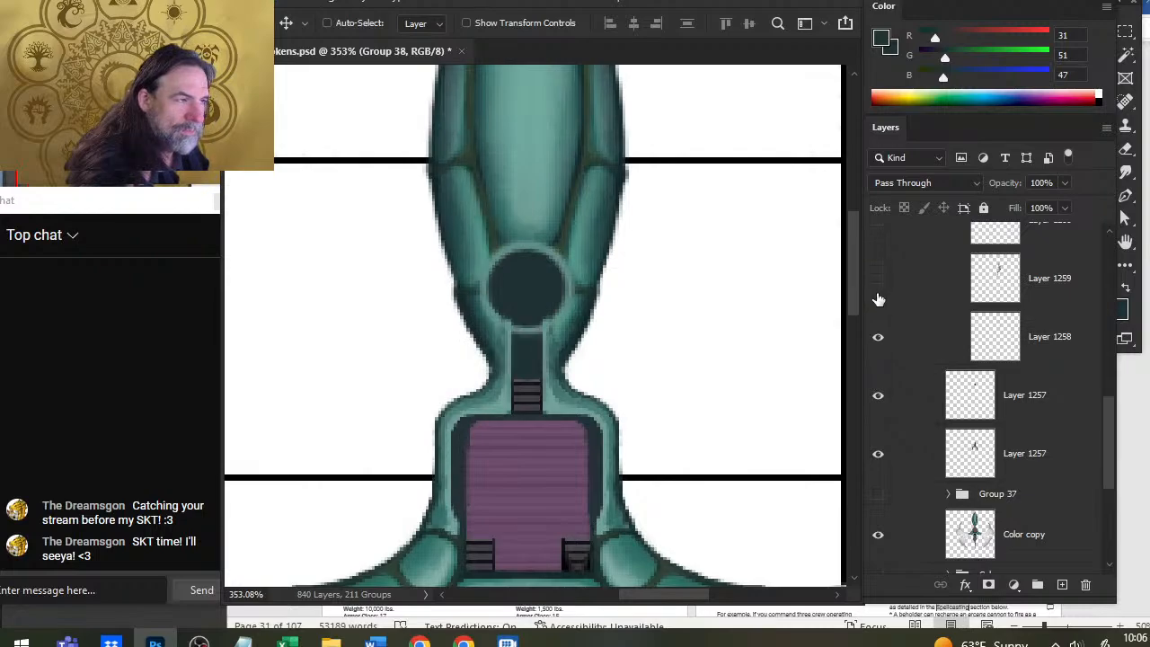
pyautogui.click(878, 280)
pyautogui.click(878, 280)
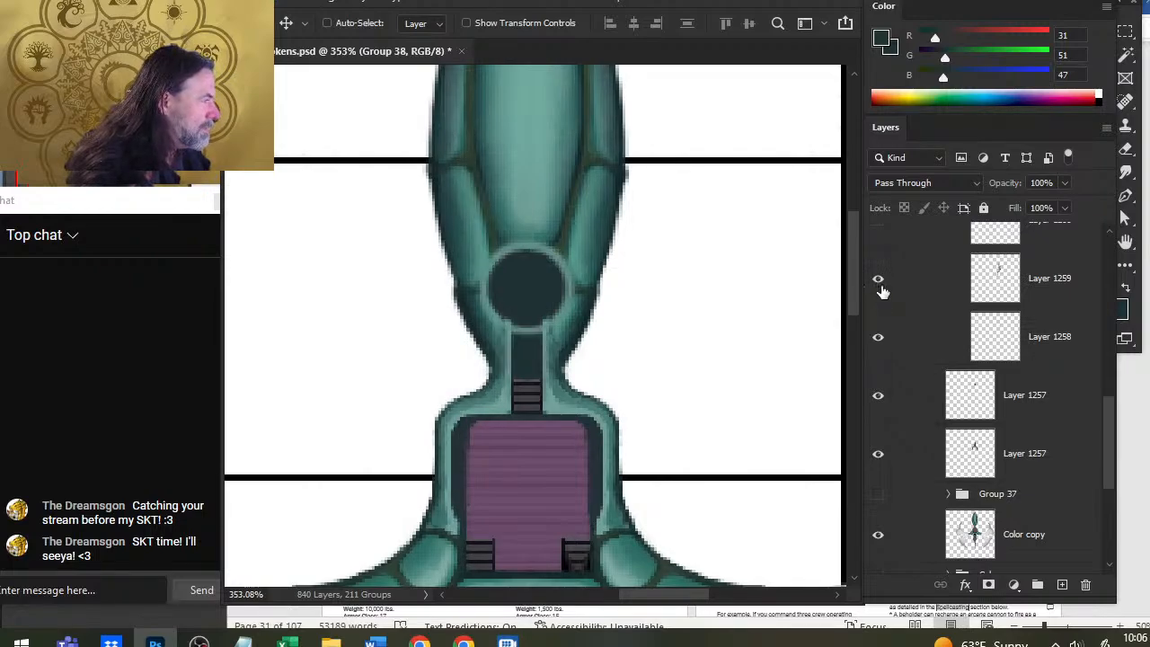
pyautogui.click(878, 280)
# Step: Duplicate Layer 1259 and flip the copy horizontally with Free Transform
pyautogui.rightClick(921, 289)
pyautogui.click(1047, 74)
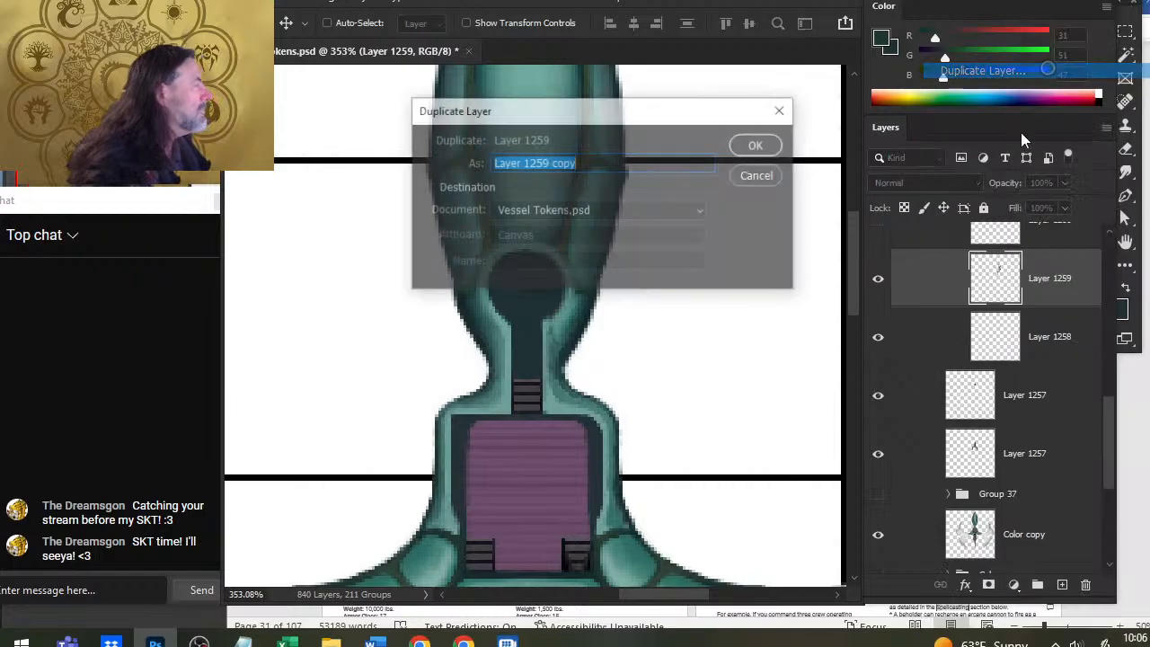
pyautogui.press('Return')
pyautogui.press('l')
pyautogui.rightClick(496, 308)
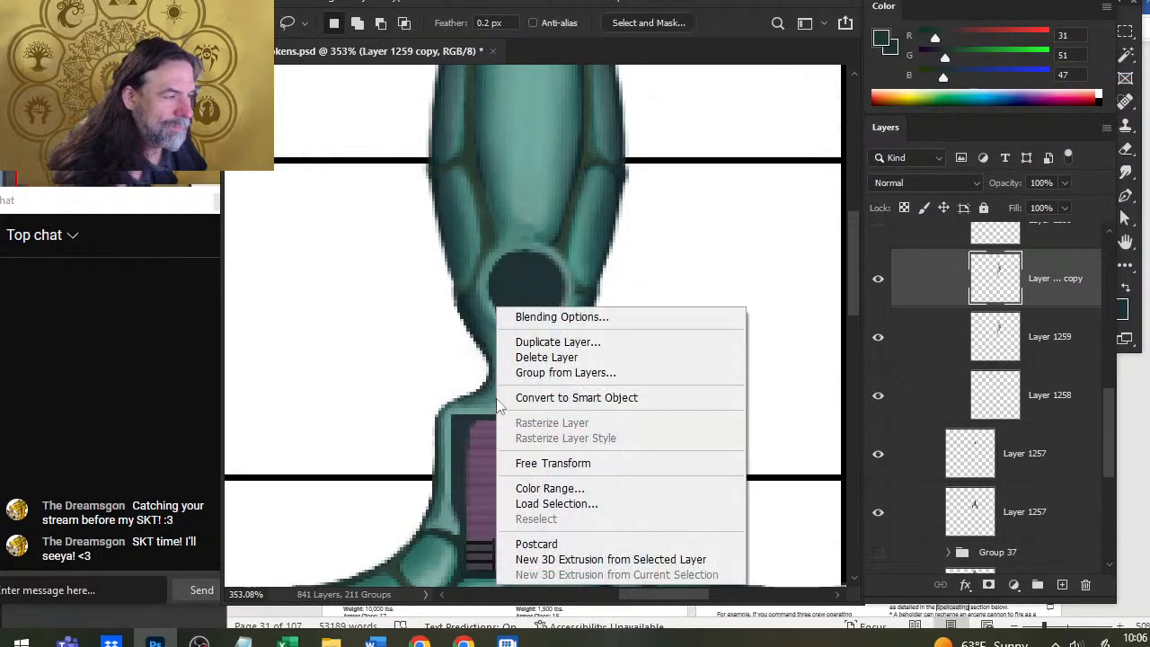
pyautogui.click(546, 463)
pyautogui.rightClick(532, 334)
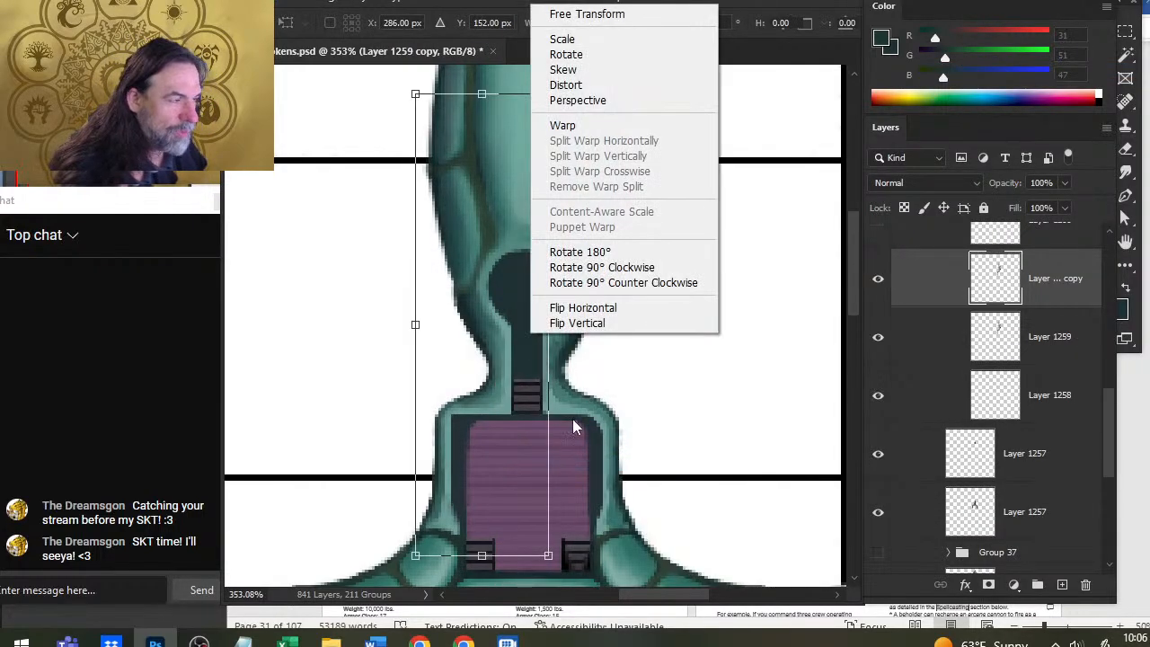
pyautogui.click(600, 308)
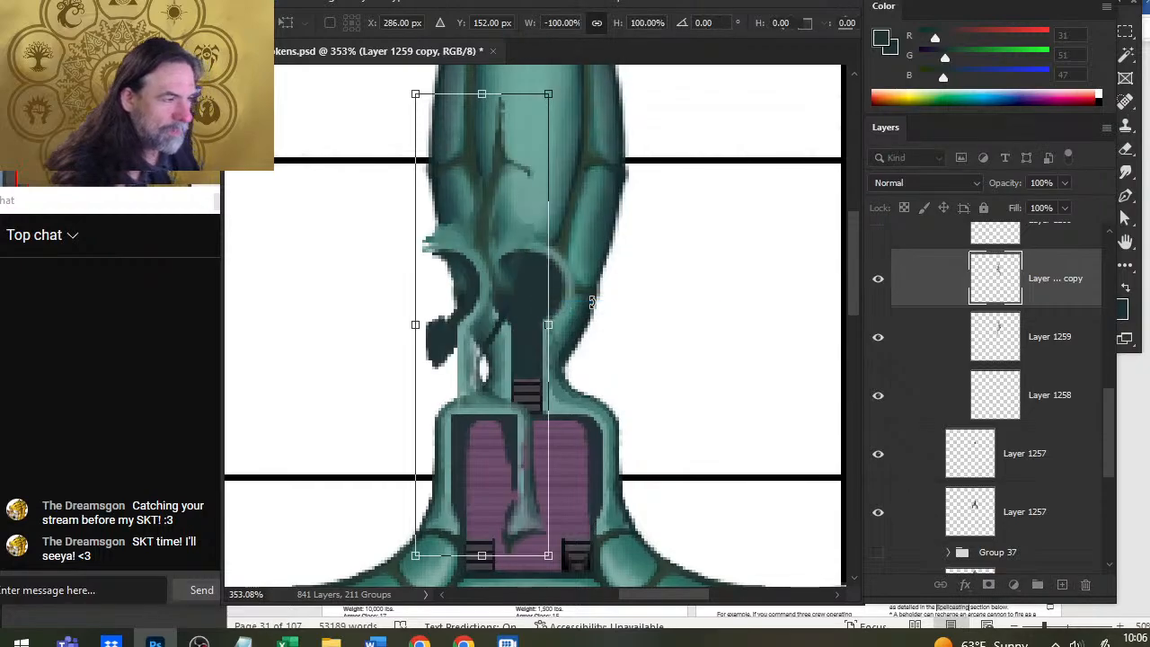
pyautogui.press('Return')
# Step: Nudge the flipped Layer 1259 copy across to the hull's right side until the chamber ring and passage walls line up symmetrically
pyautogui.press('Right')
pyautogui.press('Right')
pyautogui.press('Right')
pyautogui.press('Right')
pyautogui.press('Right')
pyautogui.press('Right')
pyautogui.press('Right')
pyautogui.press('Right')
pyautogui.press('Right')
pyautogui.press('Right')
pyautogui.press('Right')
pyautogui.press('Right')
pyautogui.press('Right')
pyautogui.press('Right')
pyautogui.press('Right')
pyautogui.press('Right')
pyautogui.press('Right')
pyautogui.press('Right')
pyautogui.press('Right')
pyautogui.press('Right')
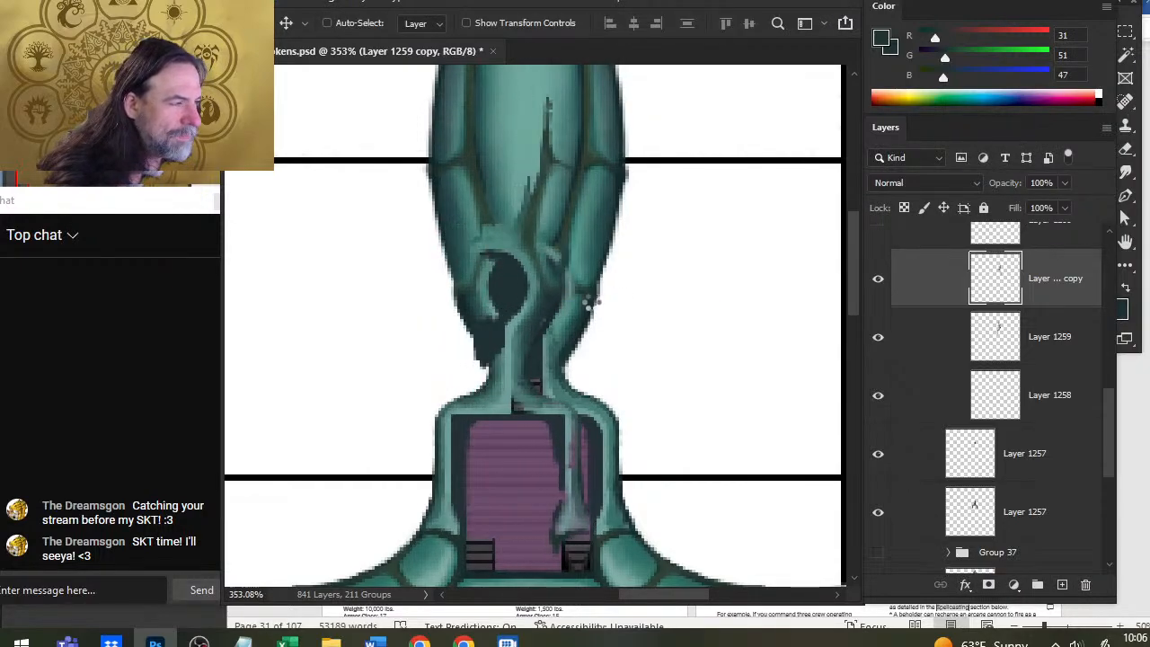
pyautogui.press('Right')
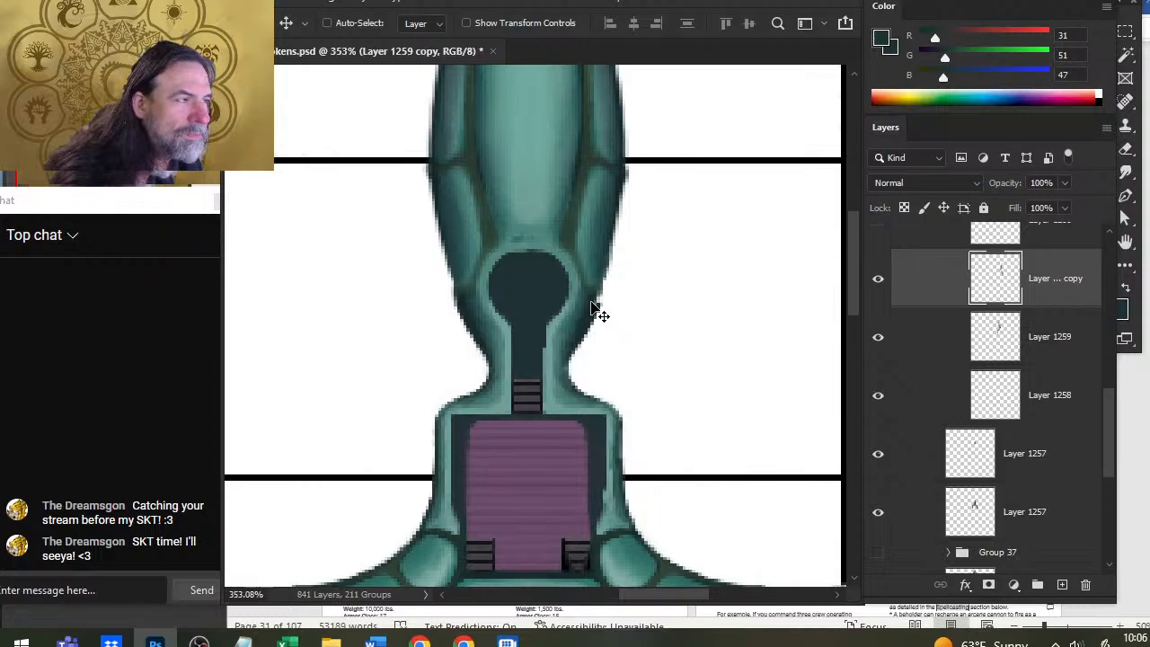
pyautogui.press('Left')
pyautogui.press('Left')
pyautogui.press('Right')
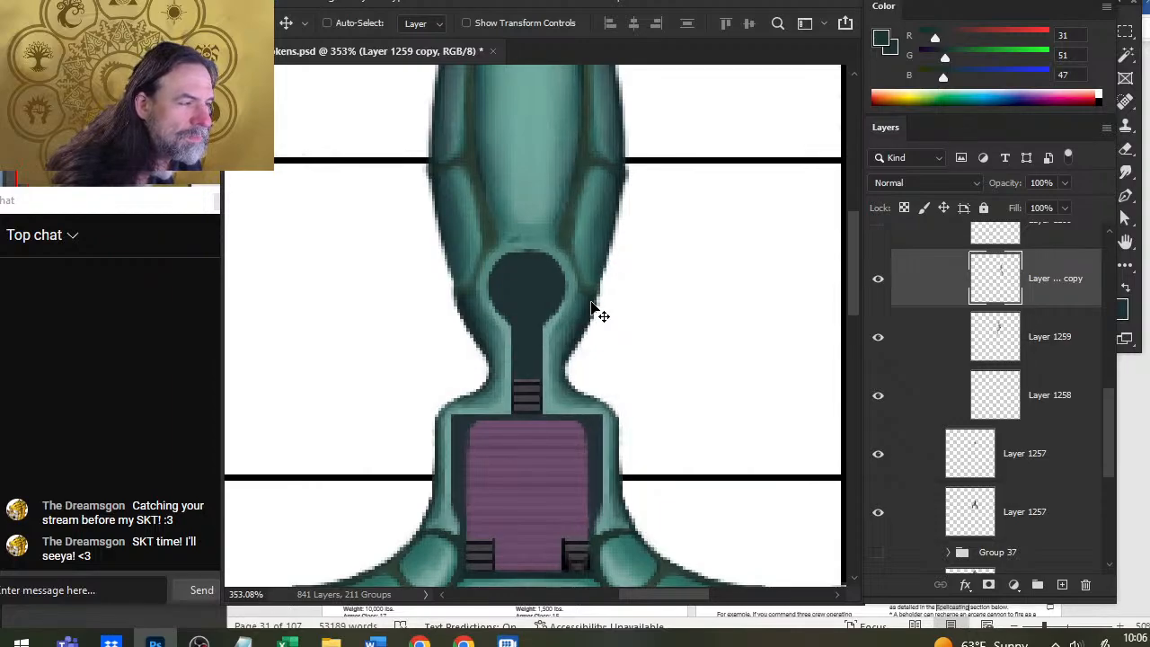
pyautogui.press('Right')
pyautogui.press('Right')
pyautogui.press('Right')
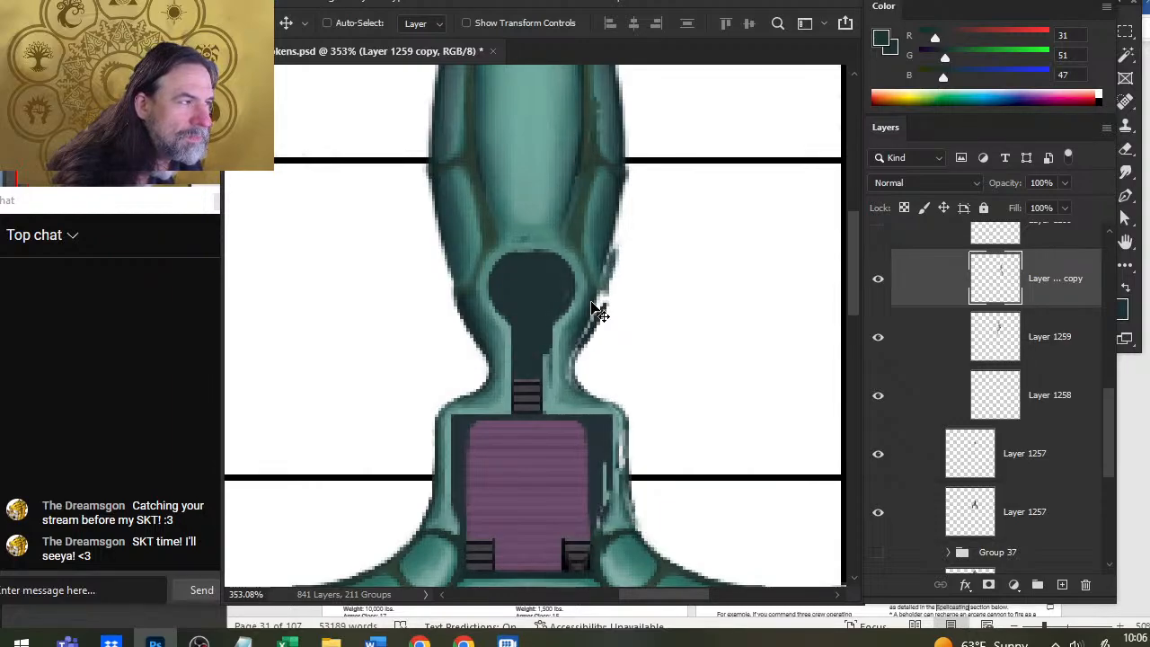
pyautogui.press('Left')
pyautogui.press('Left')
pyautogui.press('Left')
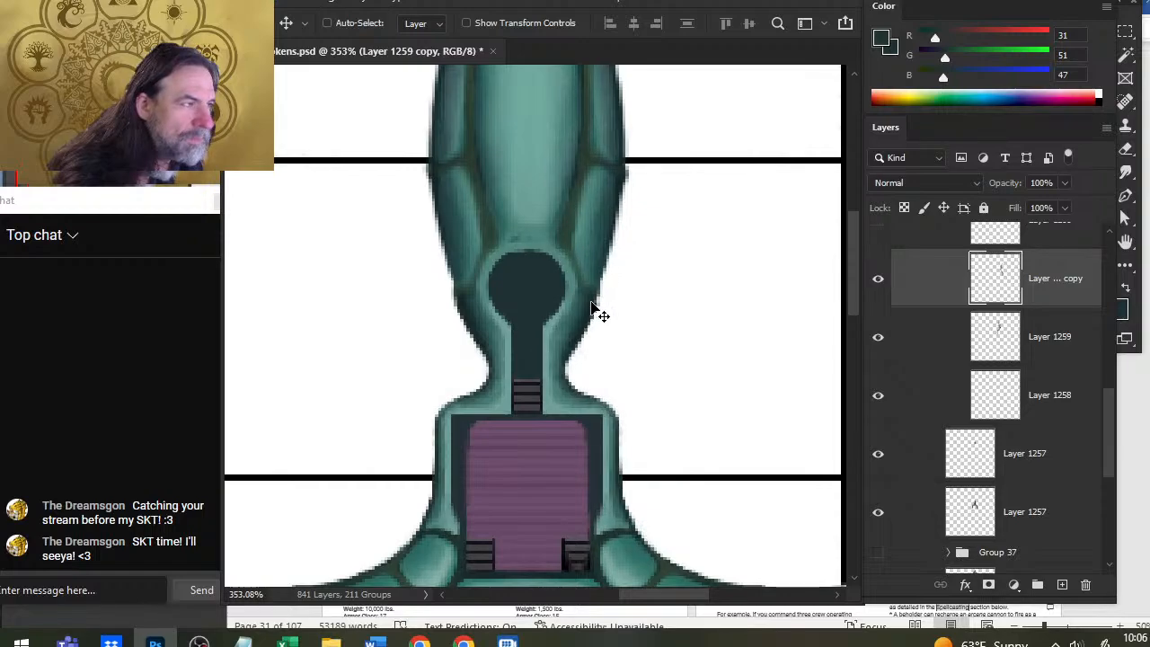
# Step: Compare the hull with the Layer 1259 copy hidden and shown, and merge the copy down into Layer 1259
pyautogui.click(878, 278)
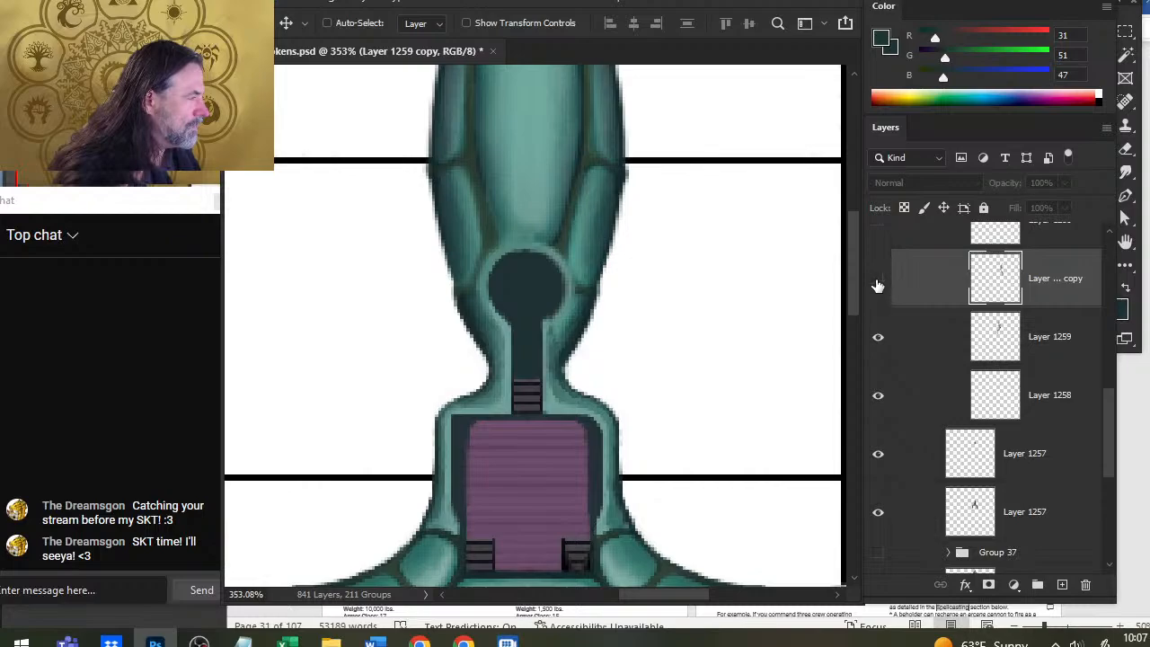
pyautogui.click(880, 284)
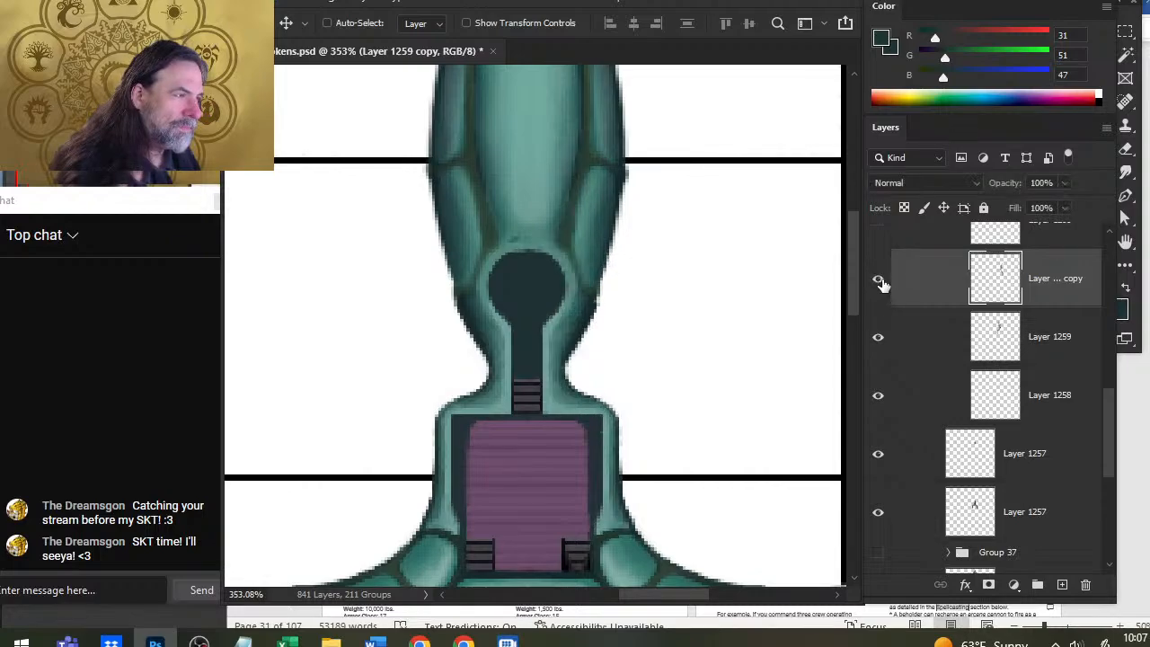
pyautogui.click(879, 284)
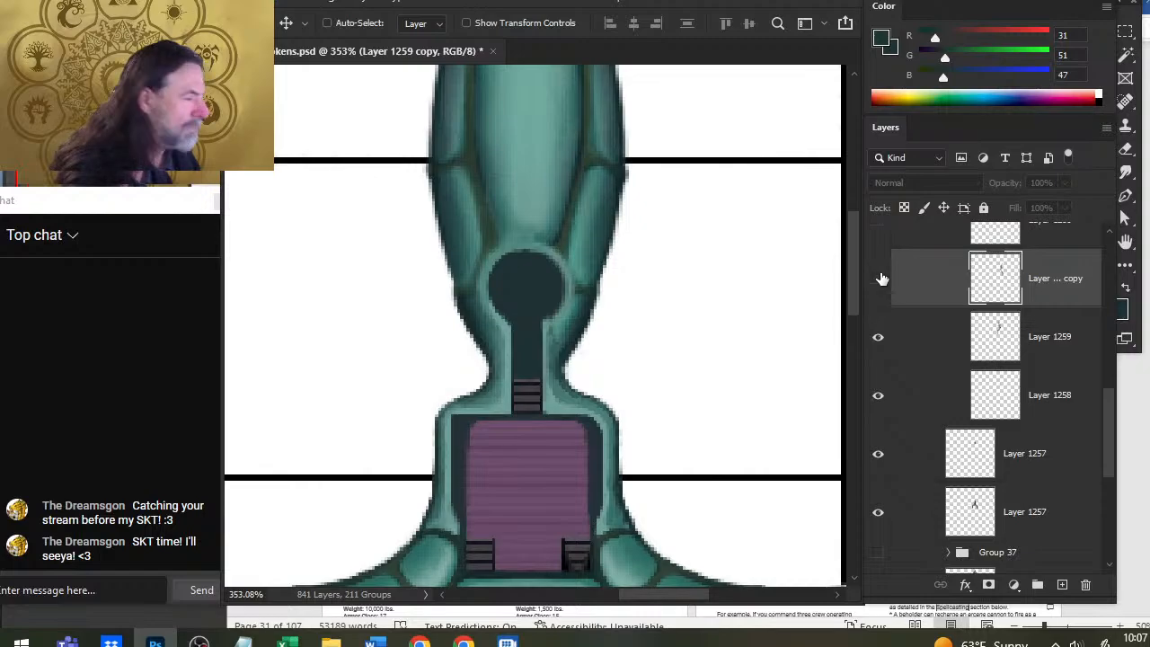
pyautogui.click(879, 282)
pyautogui.click(879, 283)
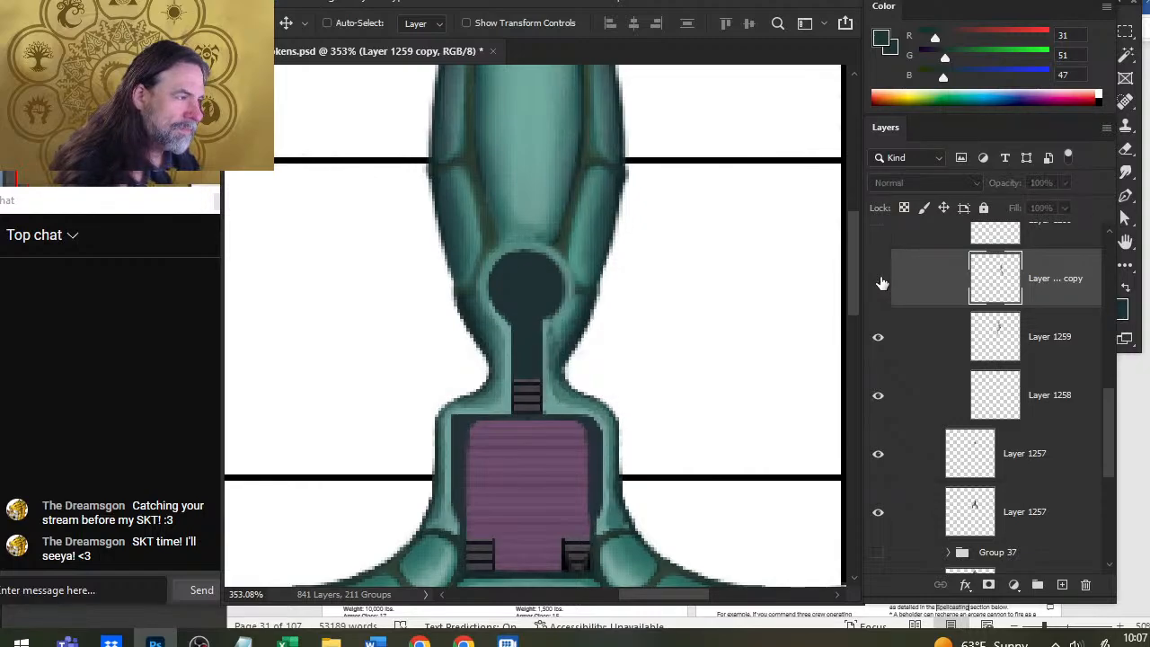
pyautogui.click(878, 280)
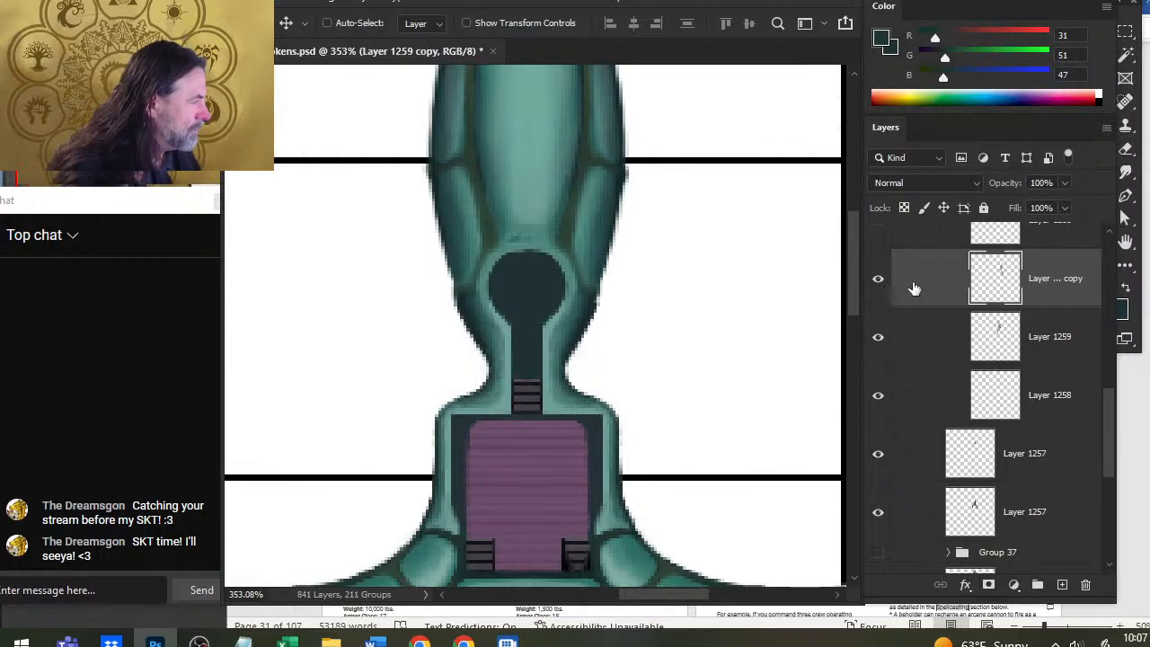
pyautogui.rightClick(905, 287)
pyautogui.click(959, 505)
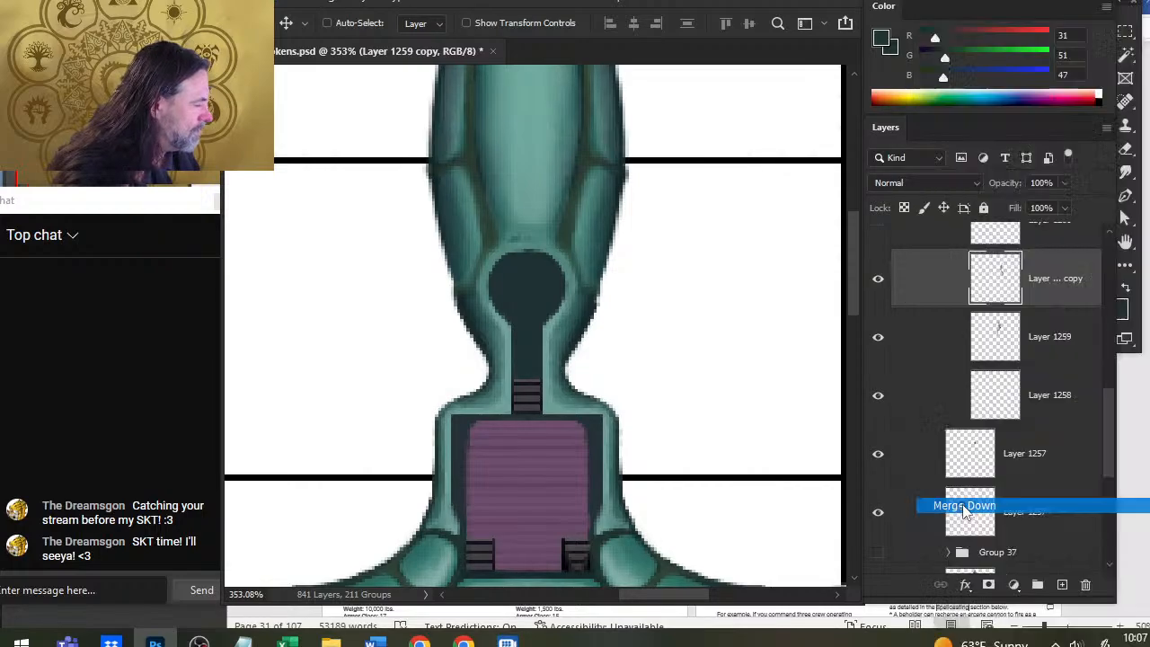
# Step: Smudge away the stray marks above the round chamber at 60% strength, sampling the light teal there and enlarging the smudge brush to 5
pyautogui.press('r')
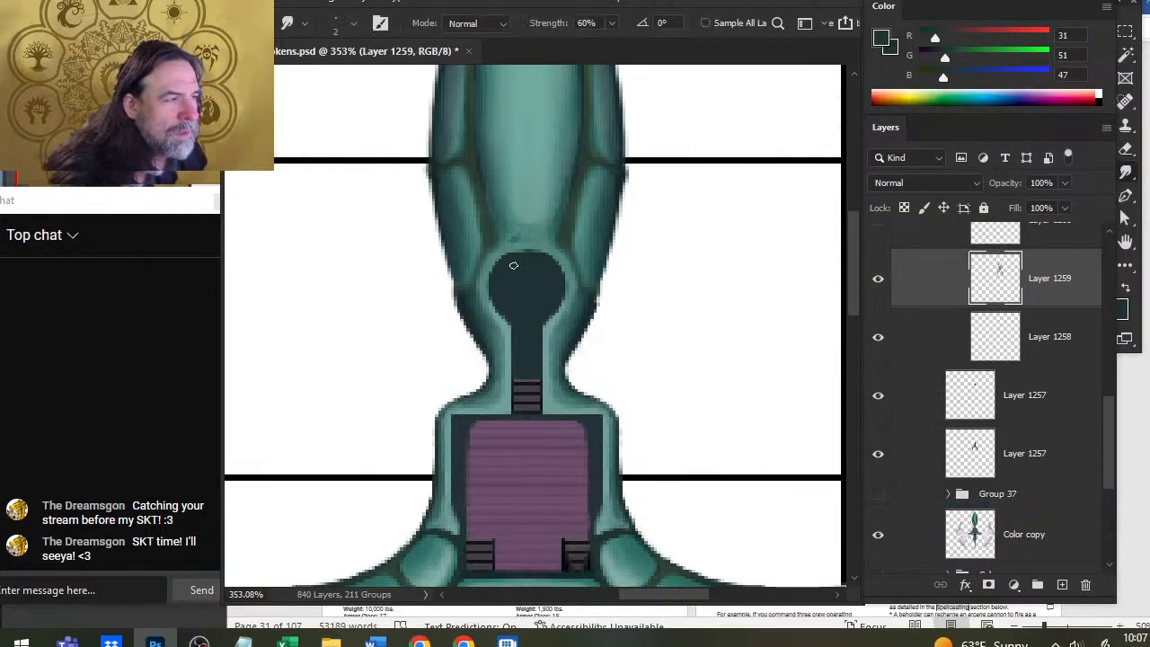
pyautogui.moveTo(538, 257); pyautogui.dragTo(517, 256)
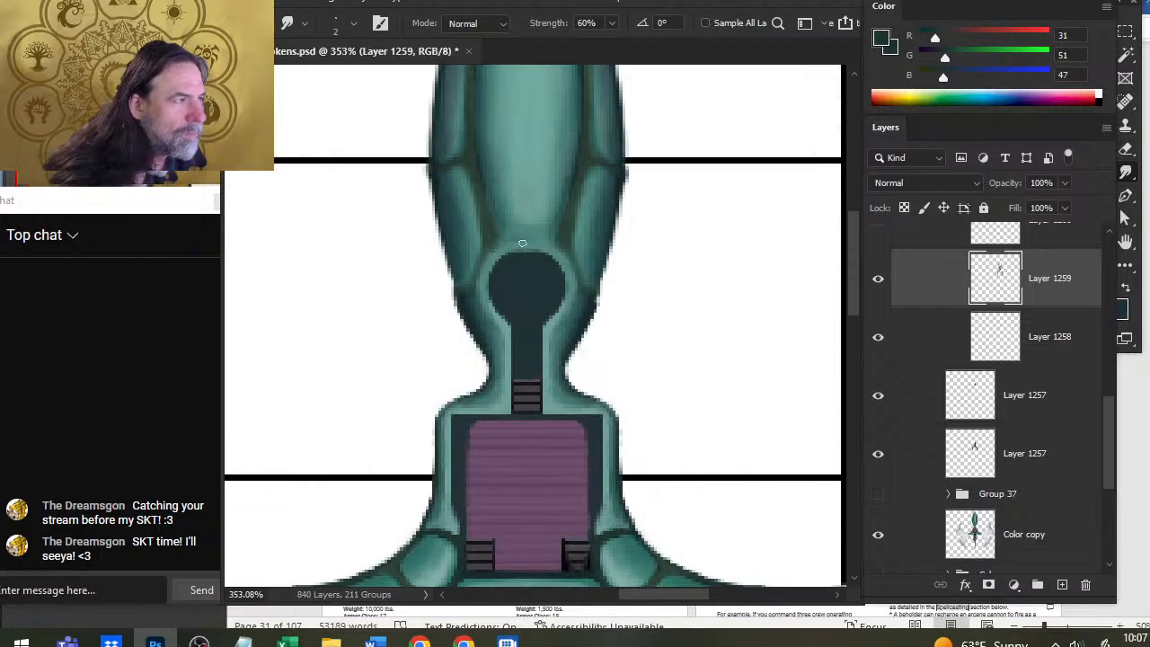
pyautogui.press('b')
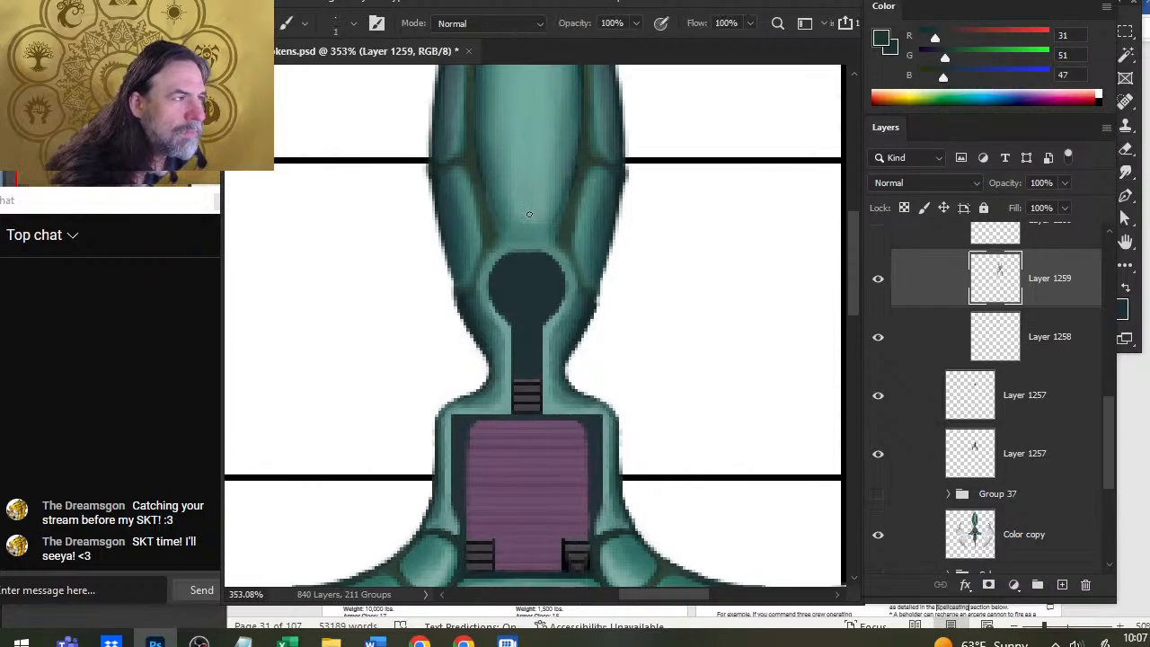
pyautogui.keyDown('alt'); pyautogui.click(529, 222); pyautogui.keyUp('alt')
pyautogui.press('r')
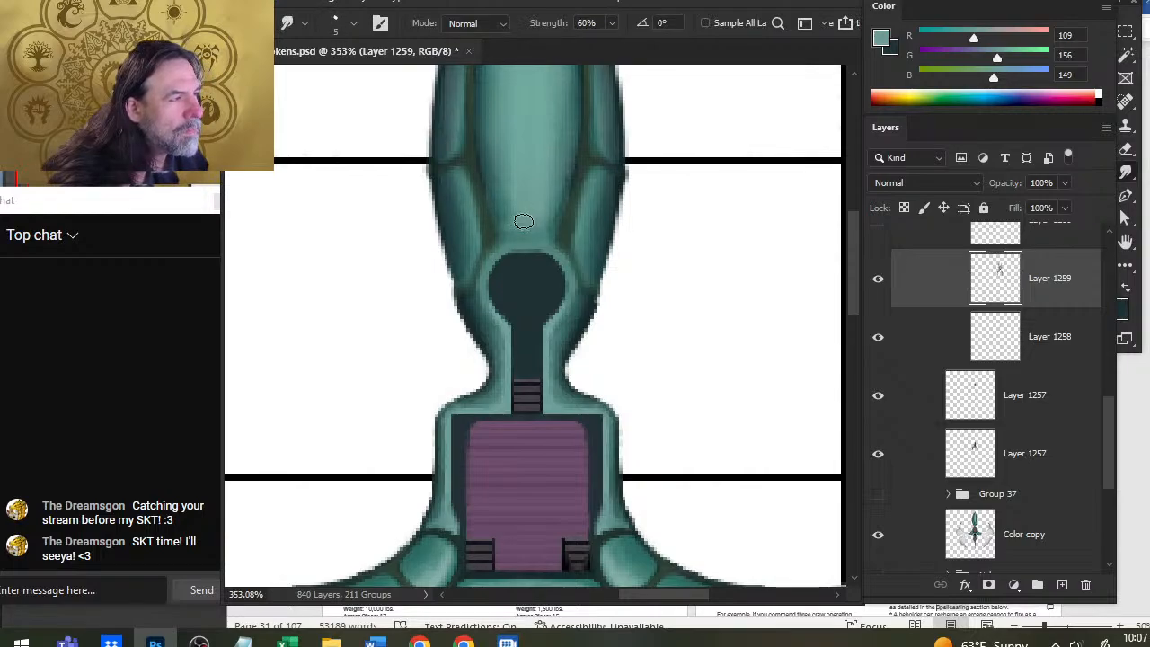
pyautogui.press(']')
pyautogui.press(']')
pyautogui.press(']')
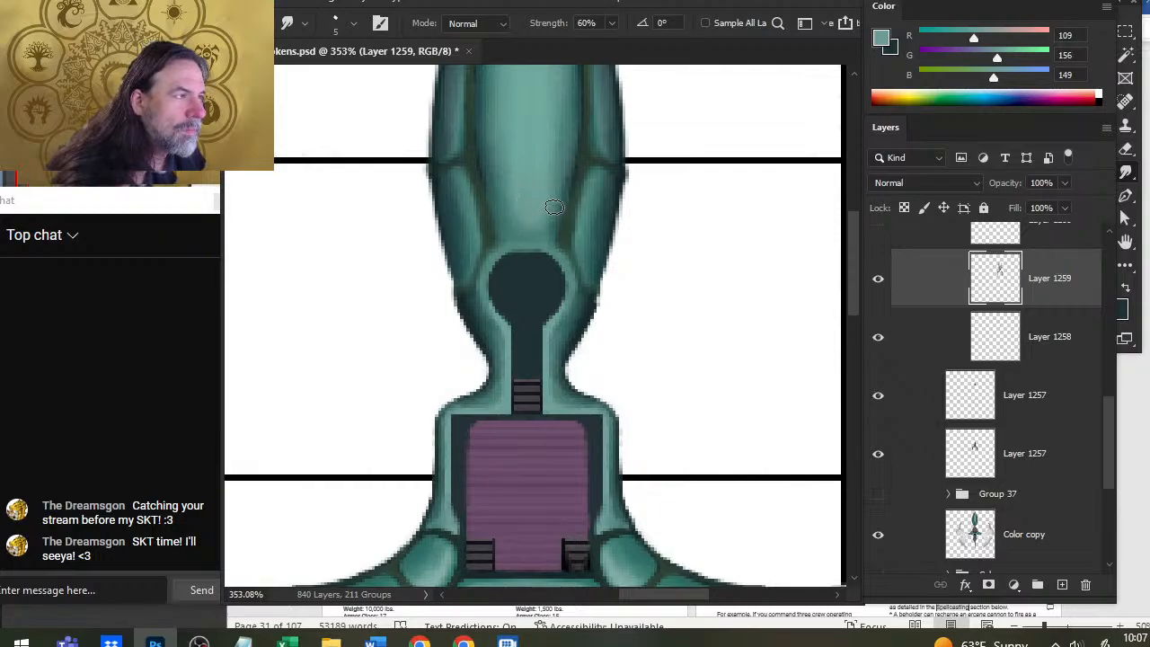
pyautogui.press('[')
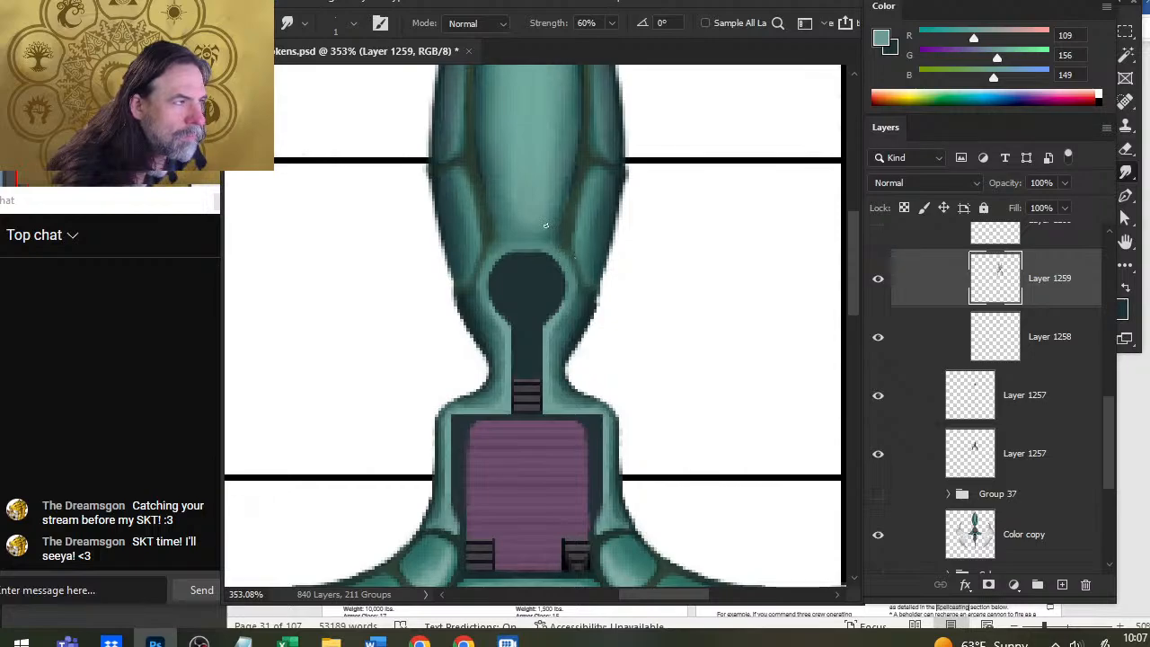
# Step: Retouch the chamber's upper-right edge with a sampled darker teal and the Smudge tool, and erase the Layer 1259 trim over the ring there
pyautogui.press('b')
pyautogui.keyDown('alt'); pyautogui.click(548, 239); pyautogui.keyUp('alt')
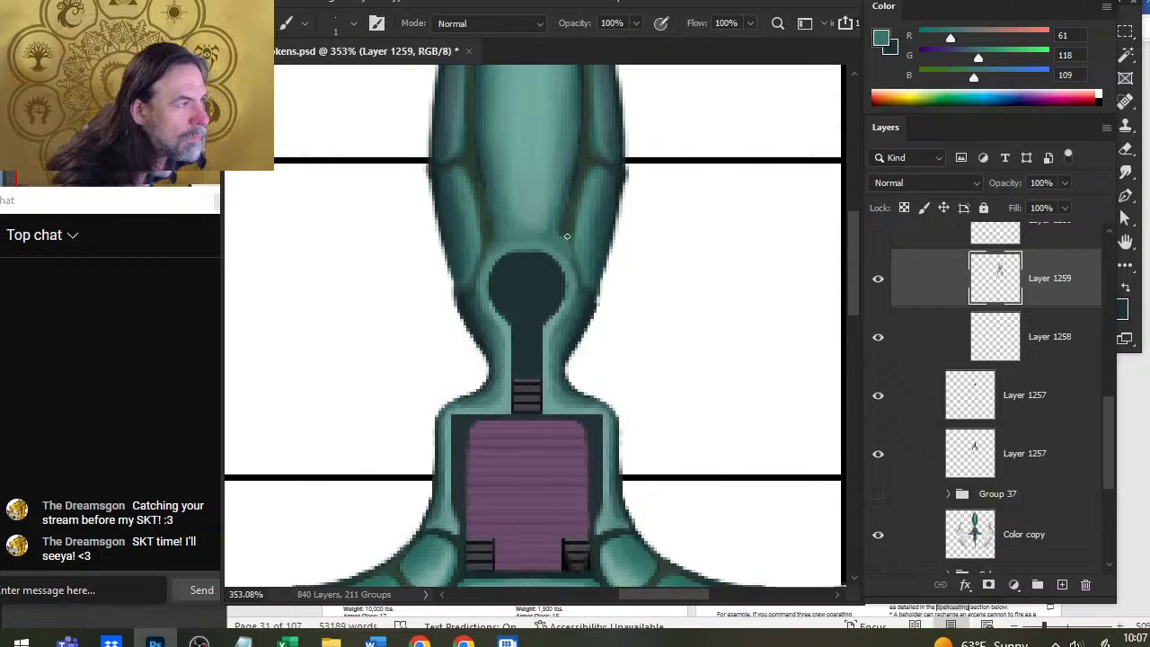
pyautogui.press('e')
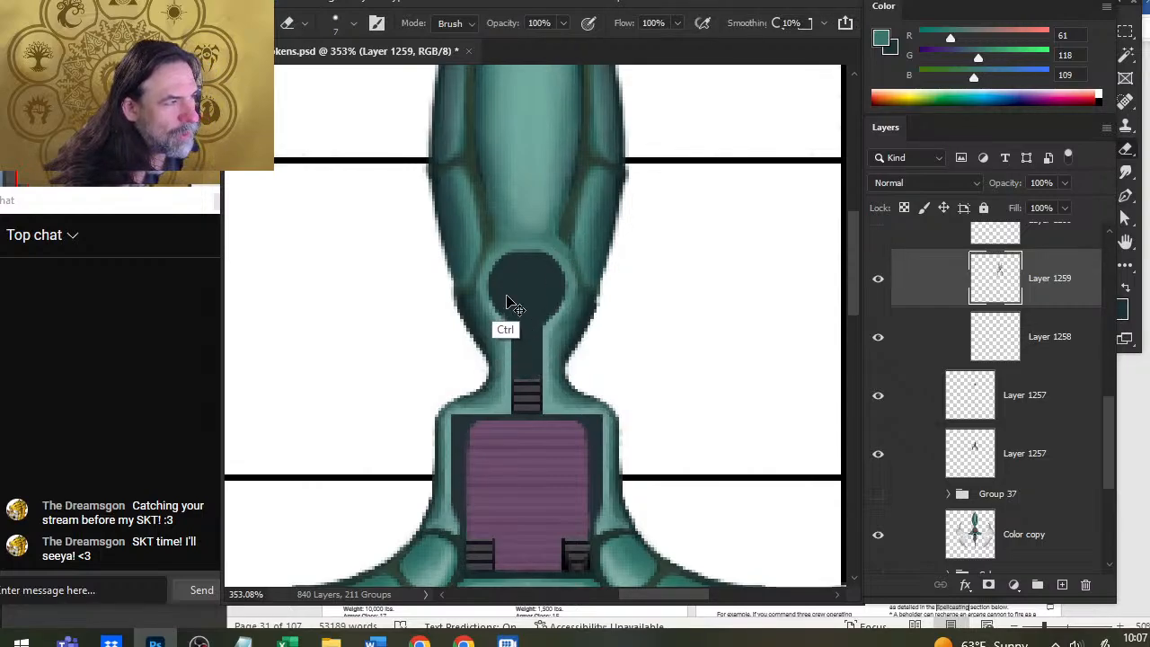
pyautogui.press('r')
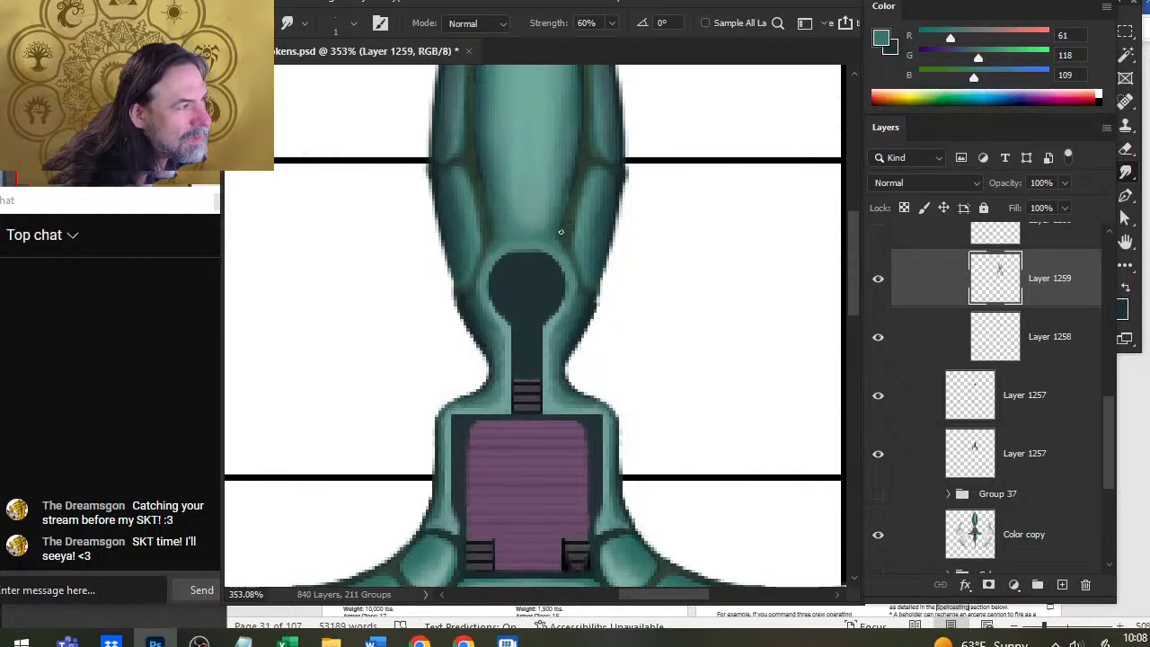
pyautogui.press('e')
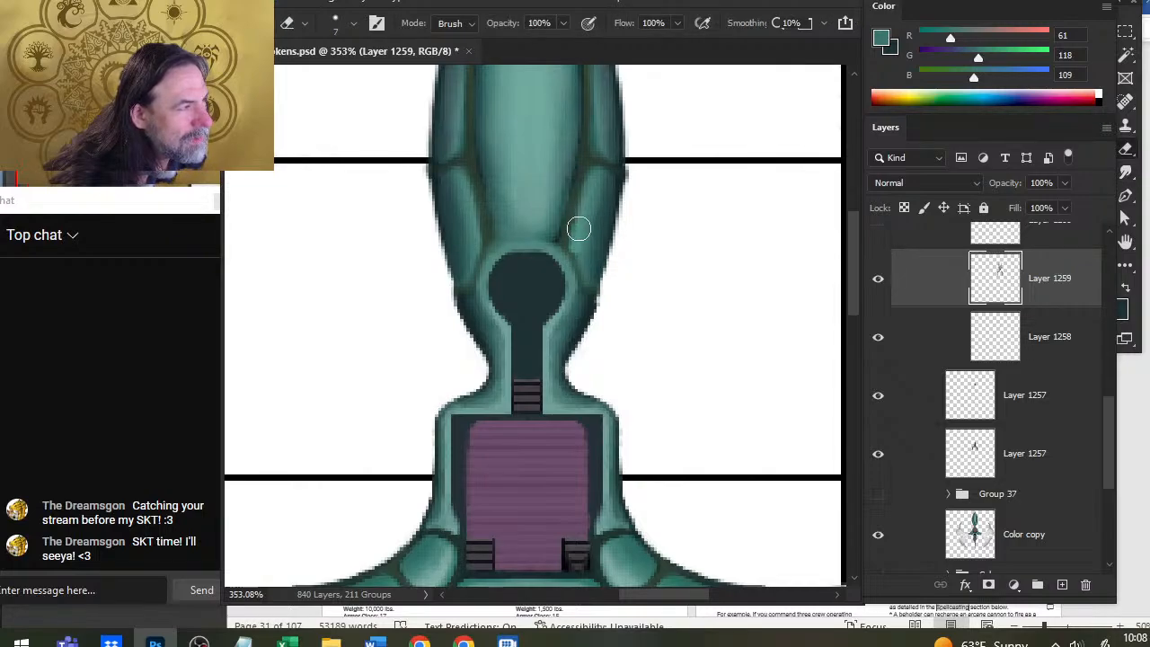
pyautogui.keyDown('shift'); pyautogui.click(564, 234); pyautogui.keyUp('shift')
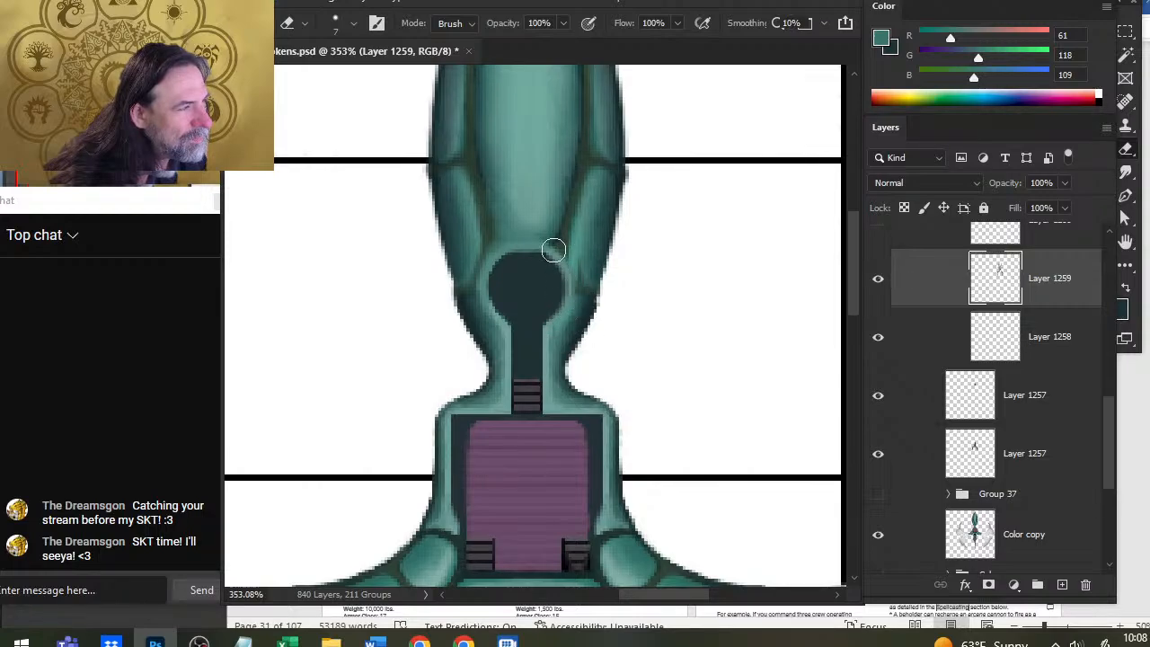
pyautogui.moveTo(554, 250); pyautogui.dragTo(571, 266)
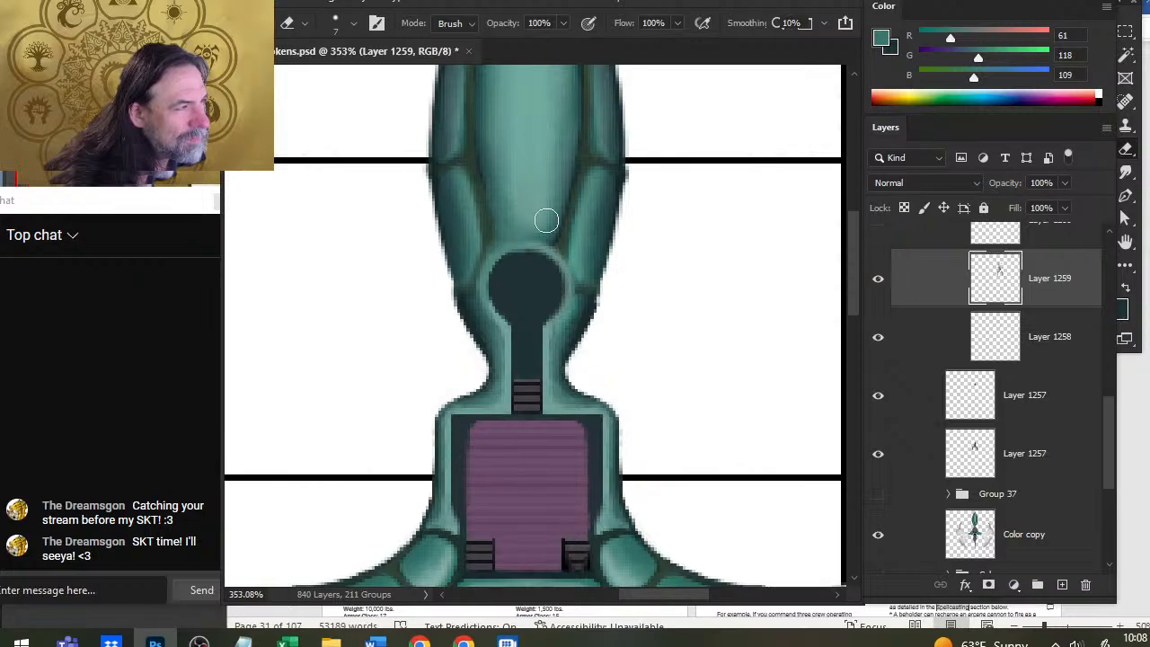
# Step: Lasso the left half of the round chamber and its trim, put it on a new layer, and flip it horizontally
pyautogui.press('l')
pyautogui.moveTo(443, 245)
pyautogui.mouseDown()
pyautogui.moveTo(453, 305)
pyautogui.moveTo(509, 355)
pyautogui.moveTo(525, 327)
pyautogui.moveTo(534, 224)
pyautogui.moveTo(510, 152)
pyautogui.mouseUp()
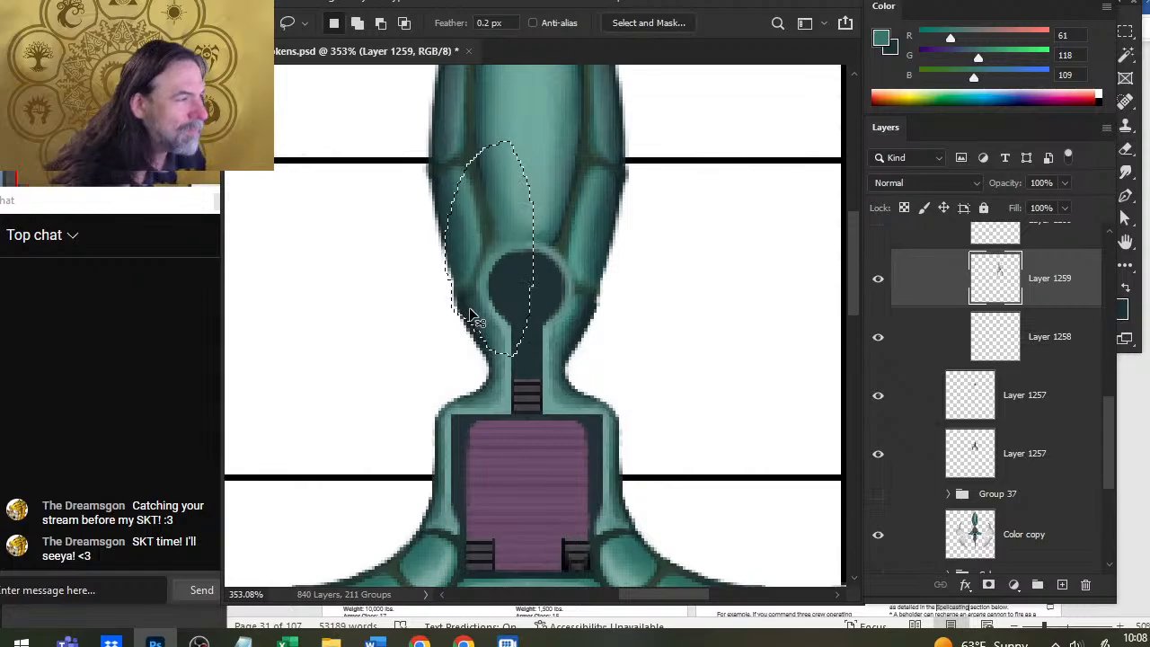
pyautogui.hotkey('ctrl', 'shift', 'j')
pyautogui.rightClick(521, 322)
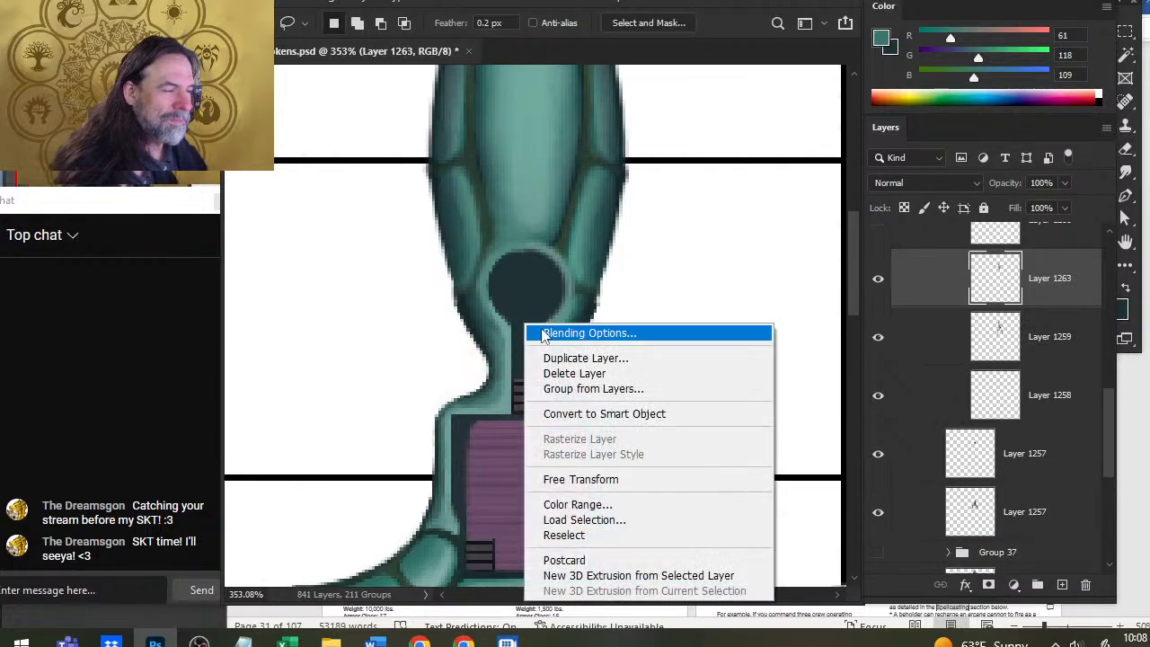
pyautogui.click(593, 480)
pyautogui.rightClick(511, 299)
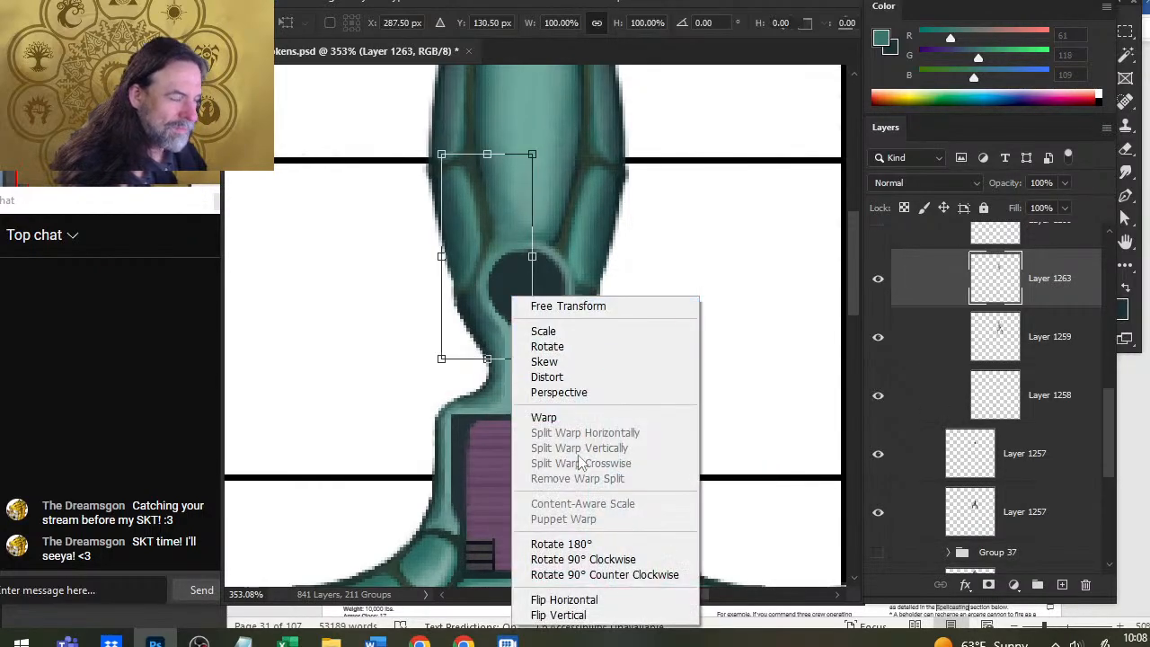
pyautogui.click(596, 602)
pyautogui.press('Return')
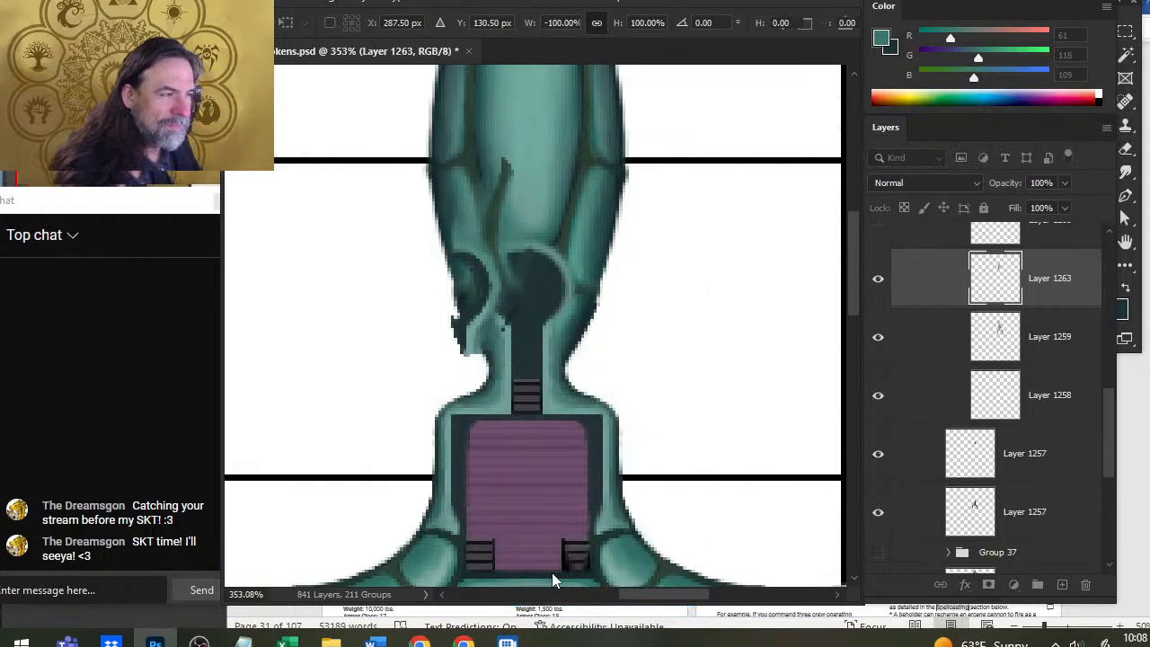
# Step: Nudge the flipped chamber half on Layer 1263 rightward until it matches the left half of the ring
pyautogui.press('Right')
pyautogui.press('Right')
pyautogui.press('Right')
pyautogui.press('Right')
pyautogui.press('Right')
pyautogui.press('Right')
pyautogui.press('Right')
pyautogui.press('Right')
pyautogui.press('Right')
pyautogui.press('Right')
pyautogui.press('Right')
pyautogui.press('Right')
pyautogui.press('Right')
pyautogui.press('Right')
pyautogui.press('Right')
pyautogui.press('Right')
pyautogui.press('Right')
pyautogui.press('Right')
pyautogui.press('Right')
pyautogui.press('Right')
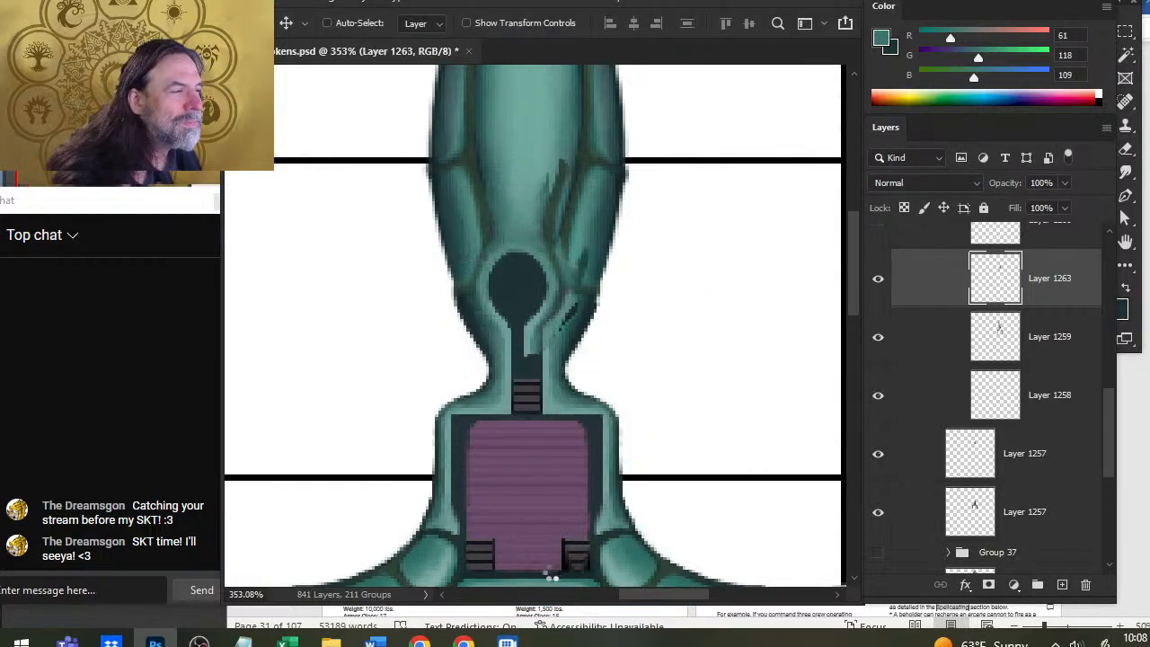
pyautogui.press('Right')
pyautogui.press('Right')
pyautogui.press('Right')
pyautogui.press('Right')
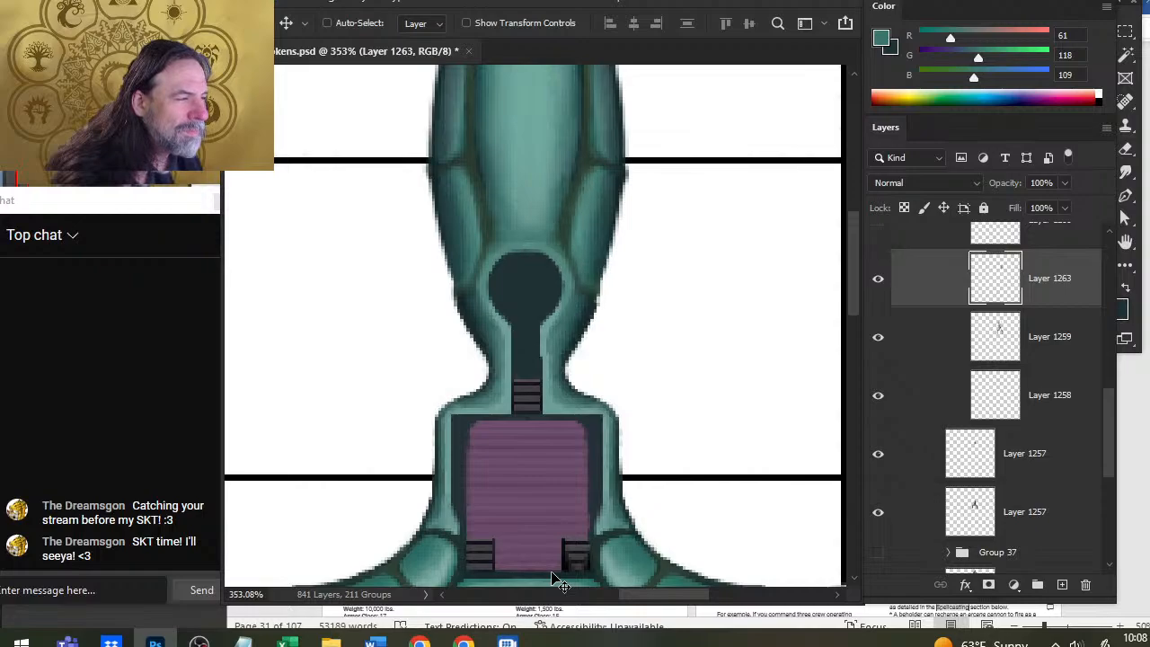
pyautogui.press('Right')
pyautogui.press('Right')
pyautogui.press('Left')
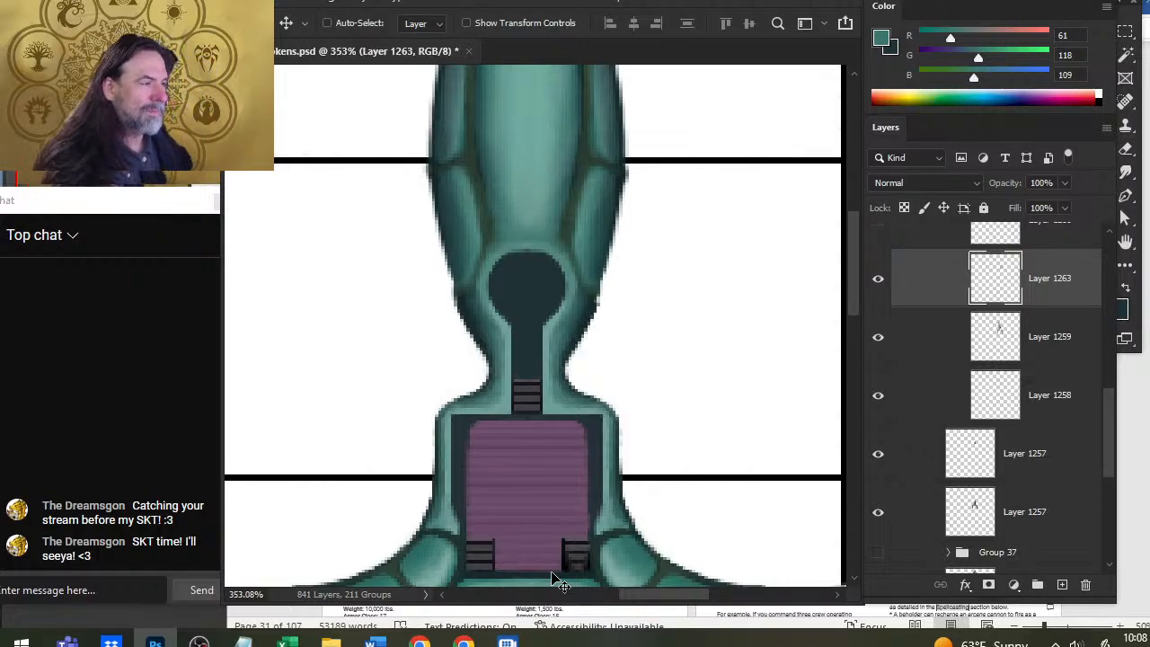
pyautogui.press('z')
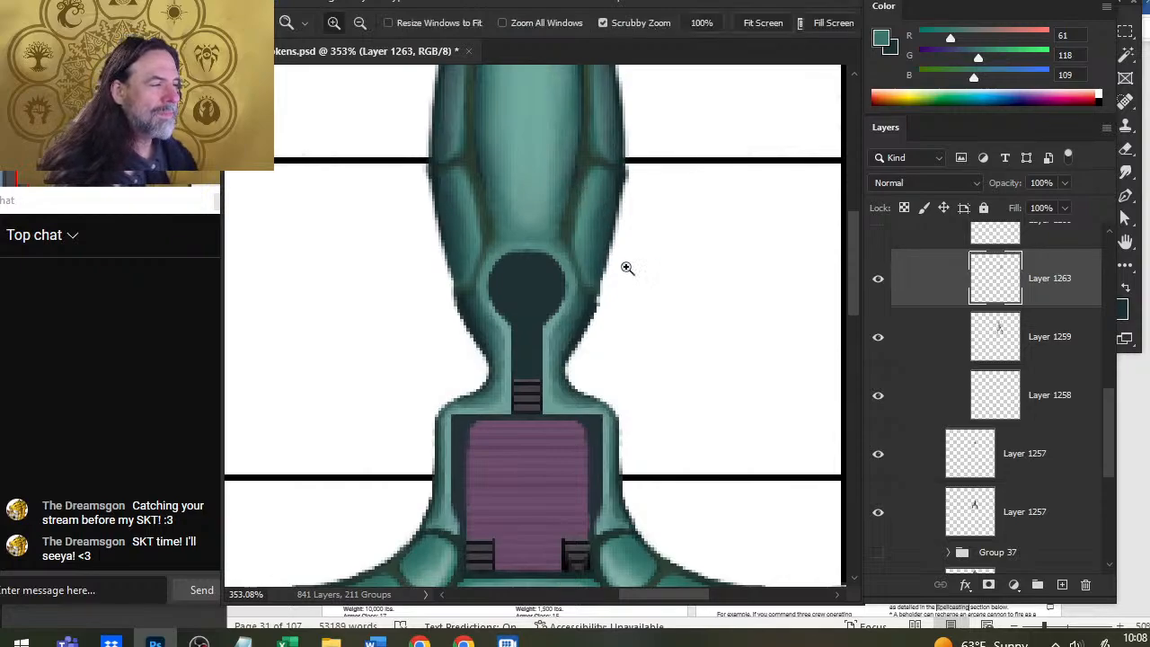
# Step: Check what Layer 1259, Layer 1258 and the two Layer 1257 layers each contribute by toggling their visibility
pyautogui.moveTo(655, 265); pyautogui.dragTo(706, 260)
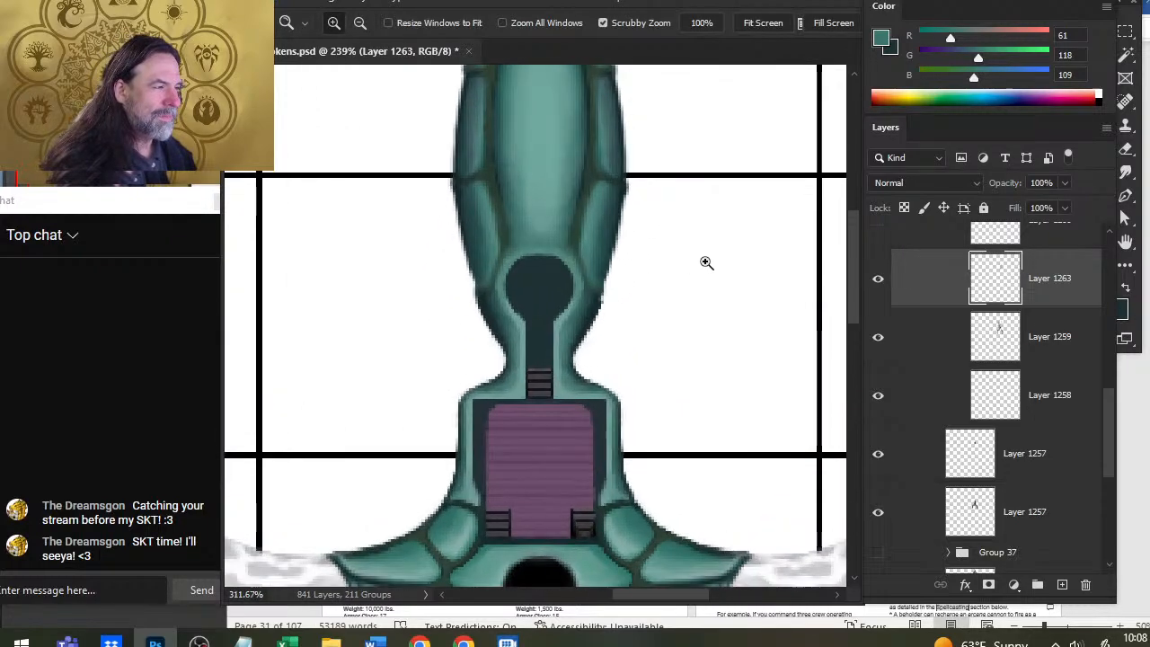
pyautogui.press('v')
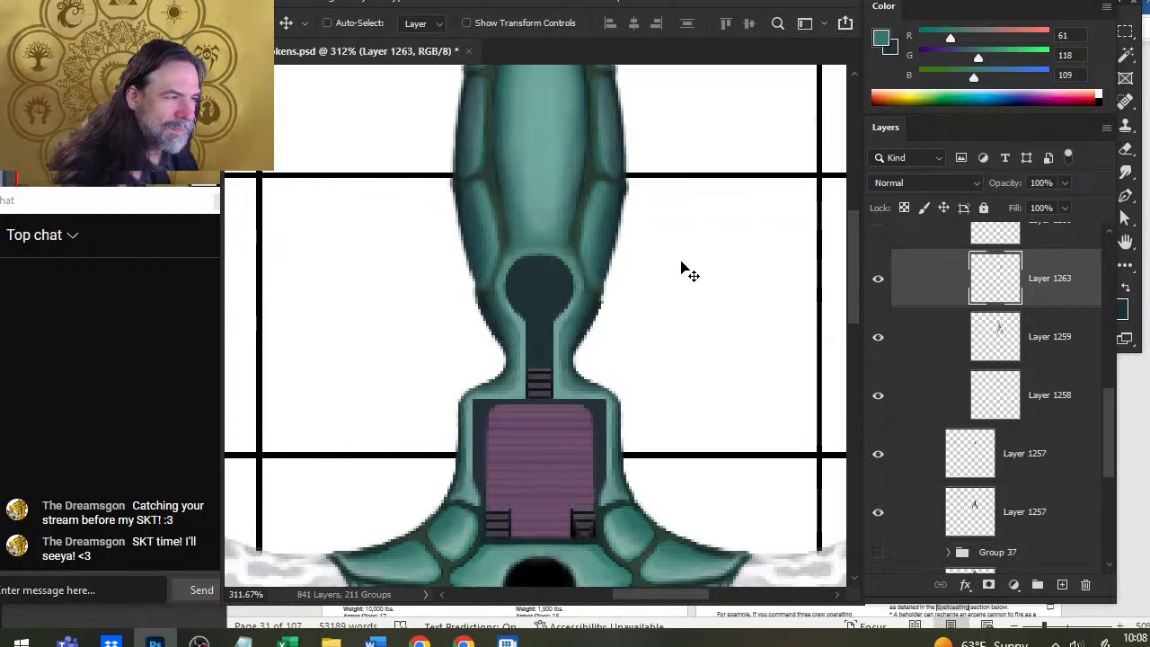
pyautogui.click(879, 339)
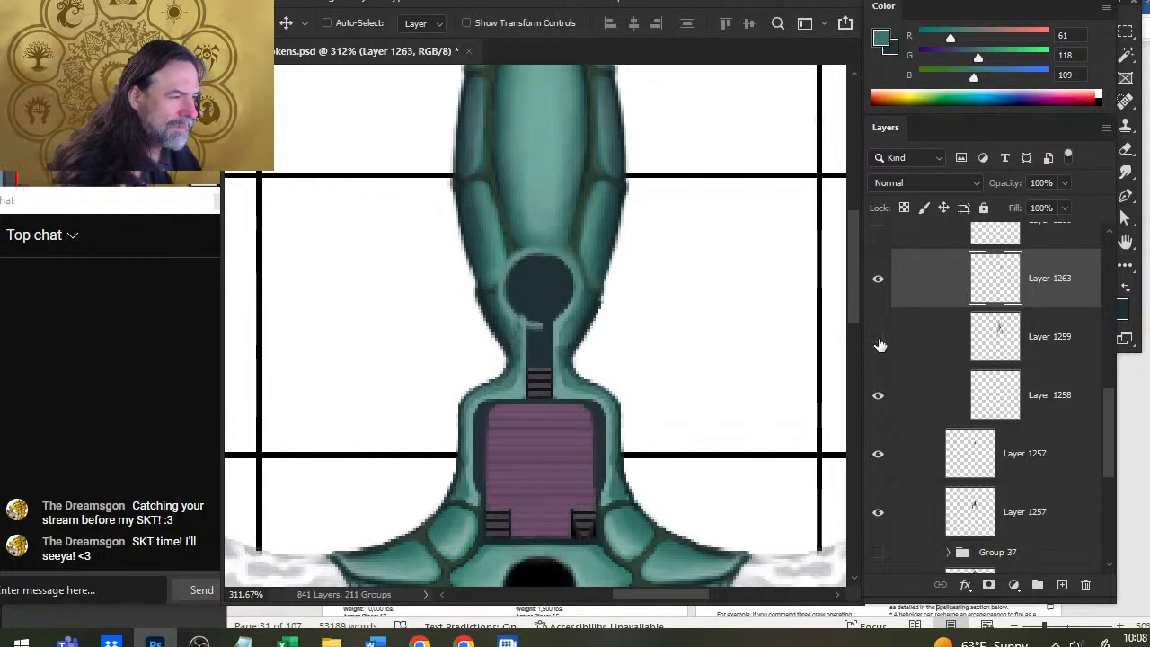
pyautogui.click(878, 340)
pyautogui.click(881, 399)
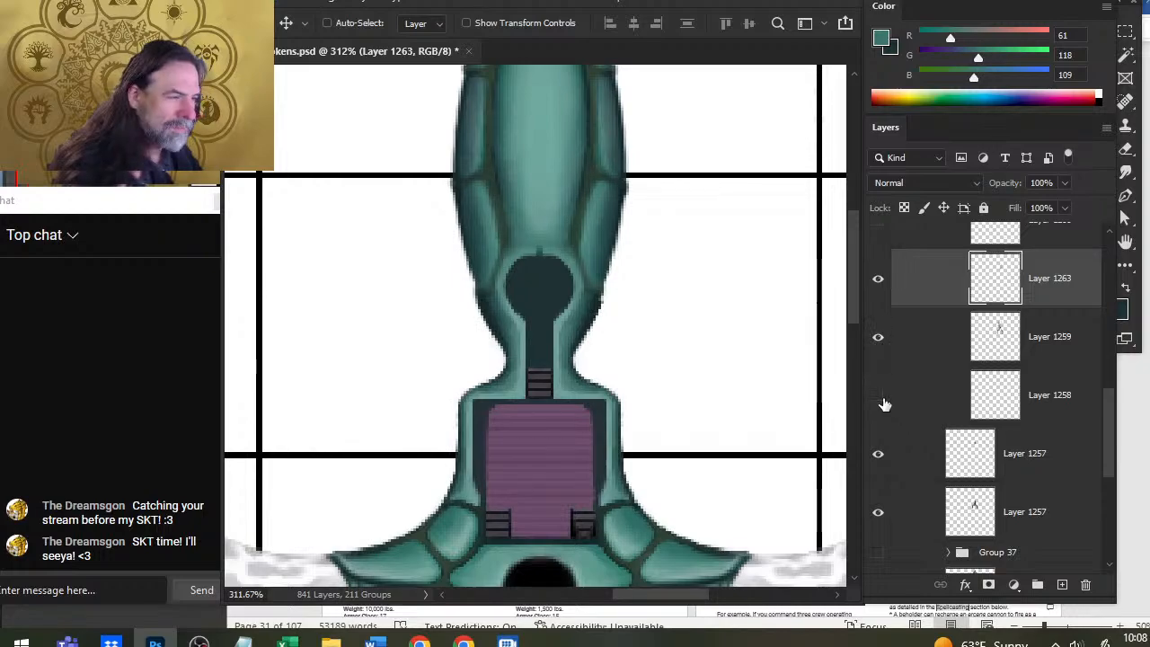
pyautogui.click(883, 401)
pyautogui.click(885, 458)
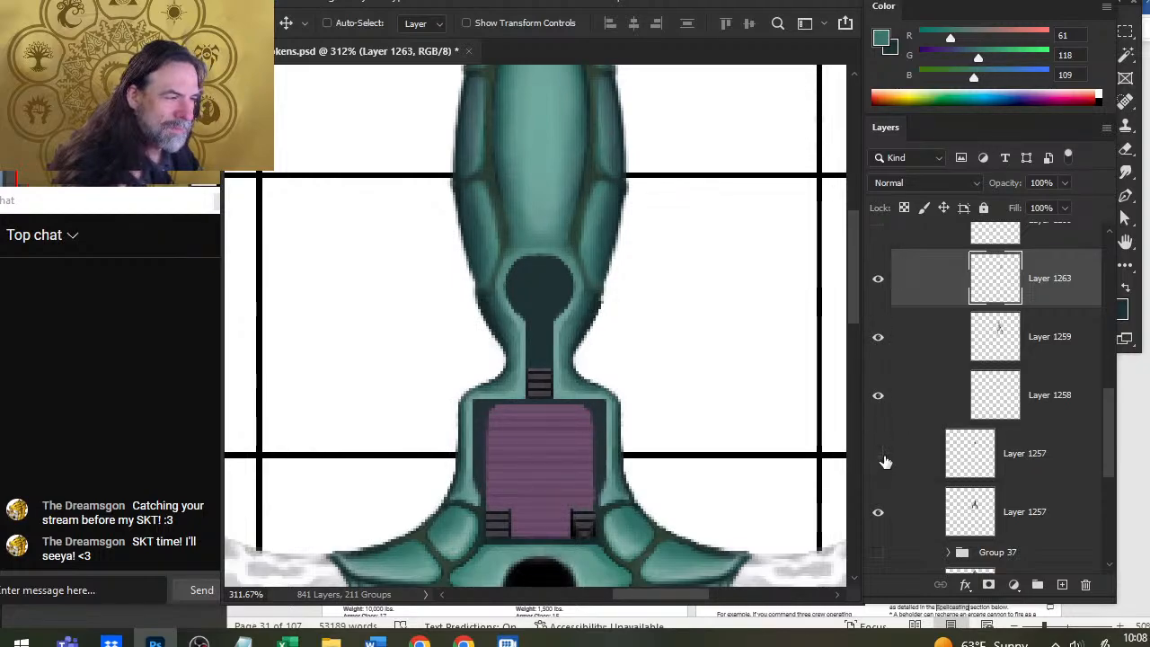
pyautogui.click(882, 515)
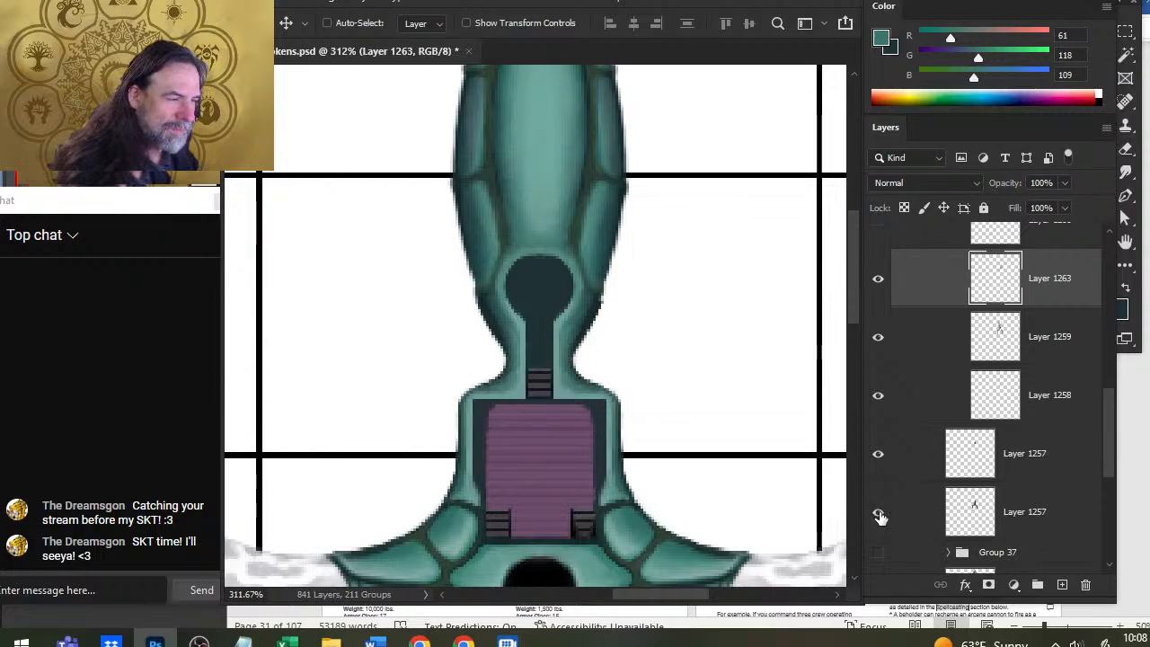
# Step: Show the purple planking on Layer 1260 and duplicate that layer
pyautogui.scroll(3, 1107, 423)
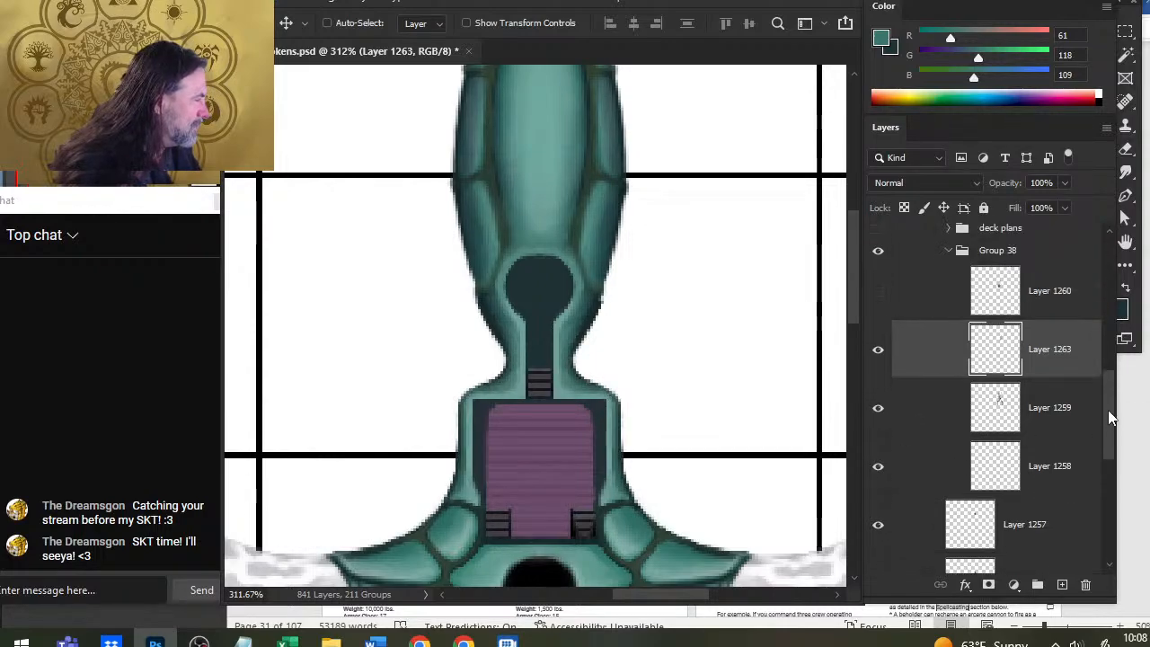
pyautogui.click(880, 363)
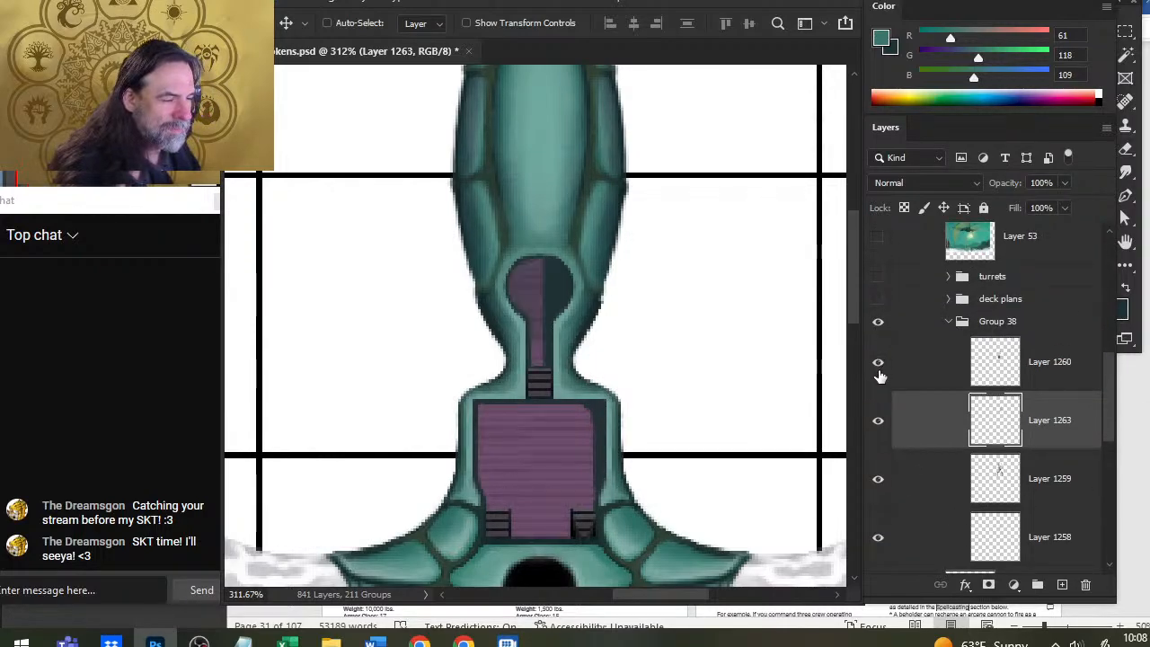
pyautogui.click(879, 374)
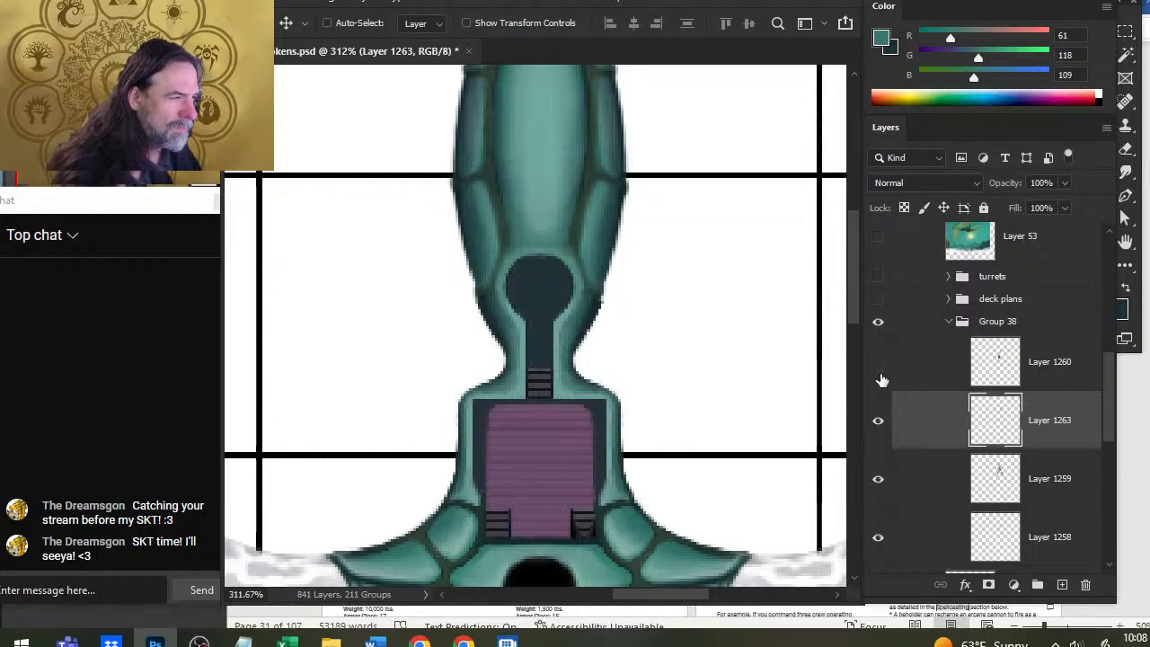
pyautogui.click(879, 374)
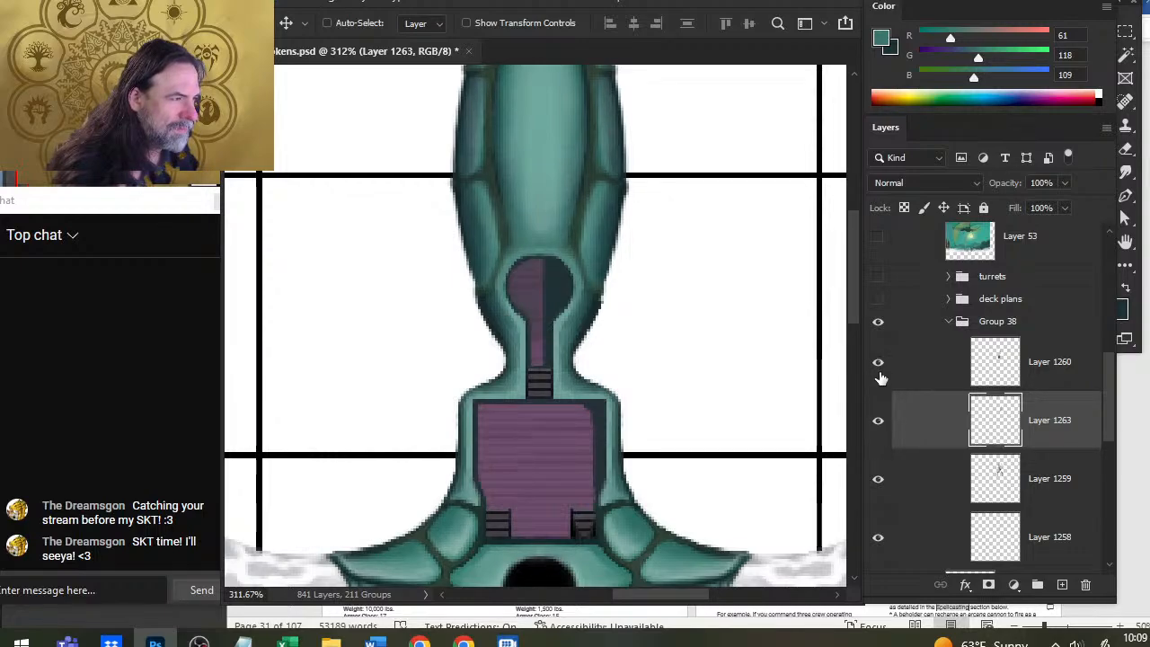
pyautogui.rightClick(929, 369)
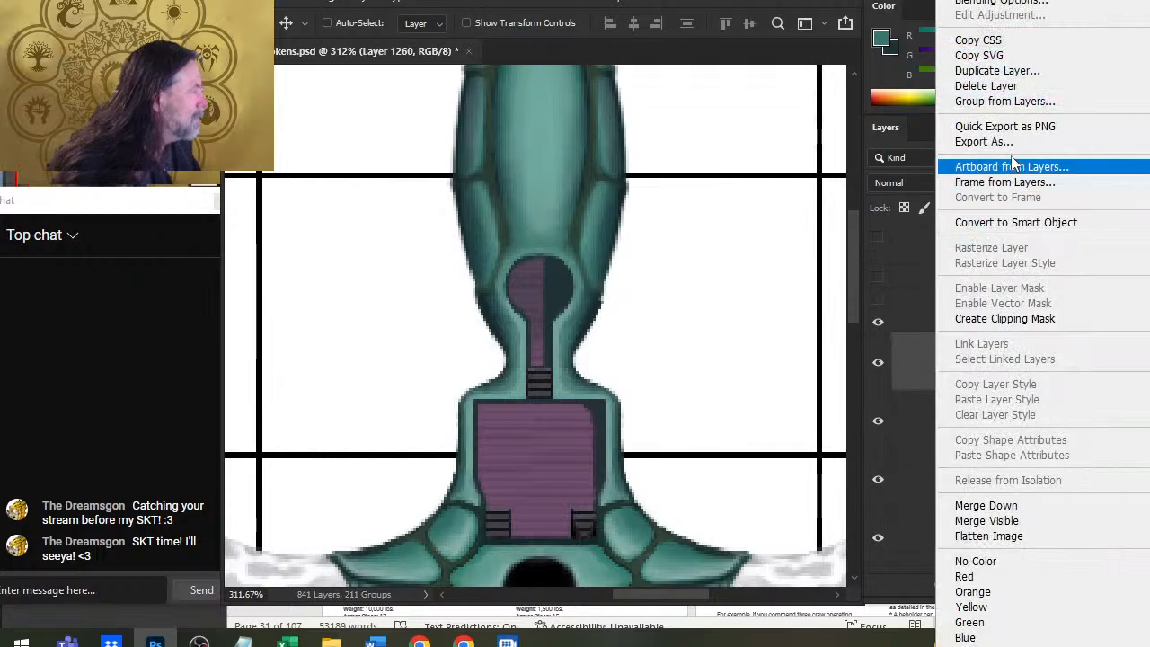
pyautogui.click(1025, 75)
pyautogui.press('Return')
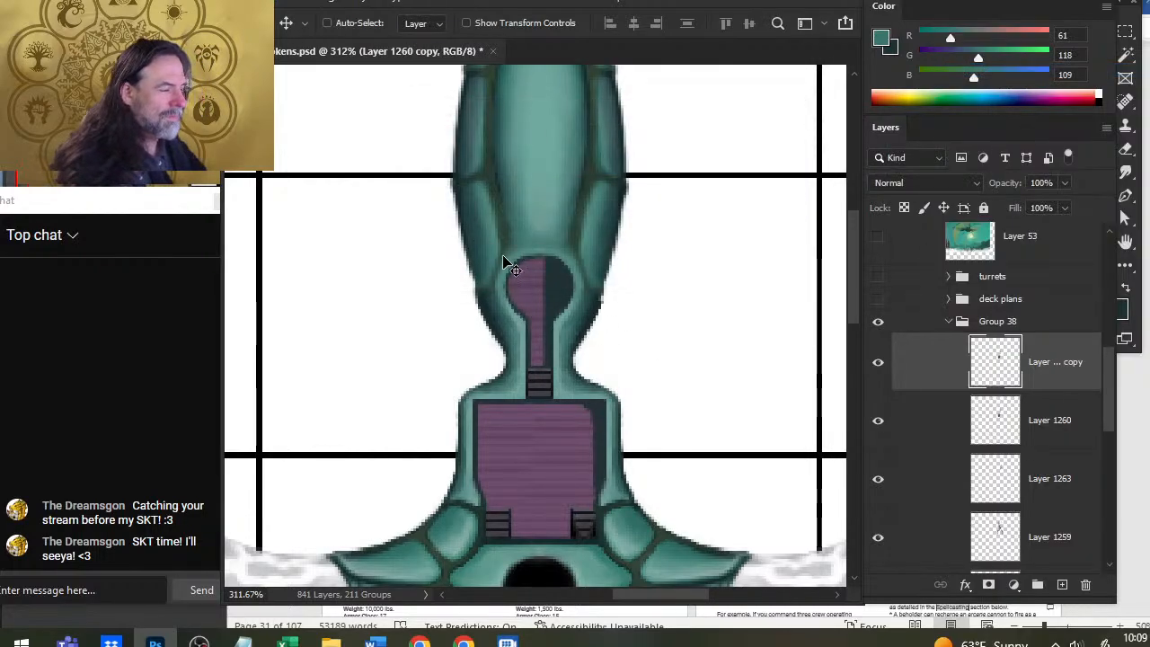
# Step: Flip the duplicated planking on Layer 1260 copy horizontally
pyautogui.press('l')
pyautogui.rightClick(506, 262)
pyautogui.click(575, 419)
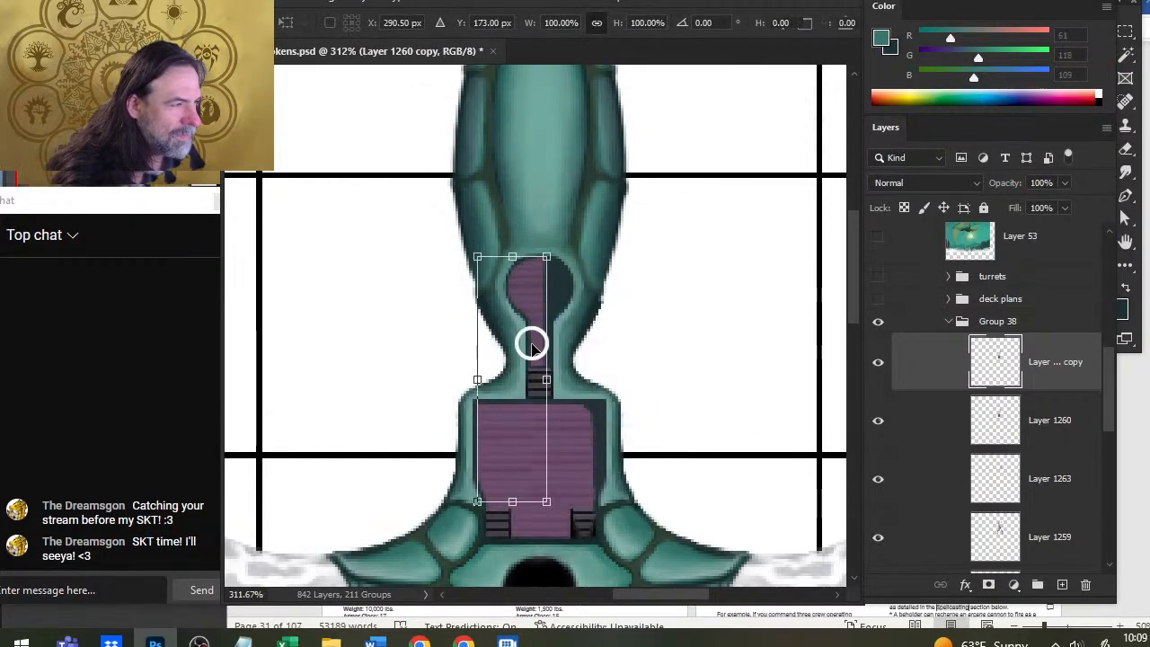
pyautogui.rightClick(530, 340)
pyautogui.click(585, 317)
pyautogui.press('Return')
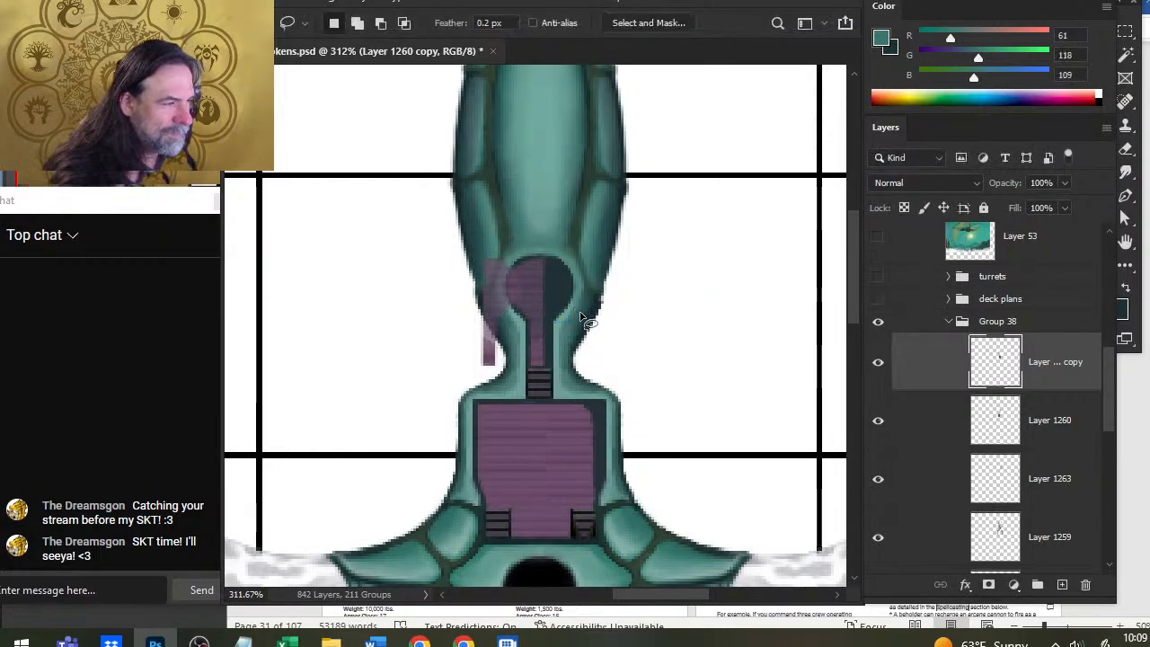
# Step: Nudge the flipped planking rightward until it fills the right half of the round chamber, passage and upper deck
pyautogui.press('v')
pyautogui.press('Right')
pyautogui.press('Right')
pyautogui.press('Right')
pyautogui.press('Right')
pyautogui.press('Right')
pyautogui.press('Right')
pyautogui.press('Right')
pyautogui.press('Right')
pyautogui.press('Right')
pyautogui.press('Right')
pyautogui.press('Right')
pyautogui.press('Right')
pyautogui.press('Right')
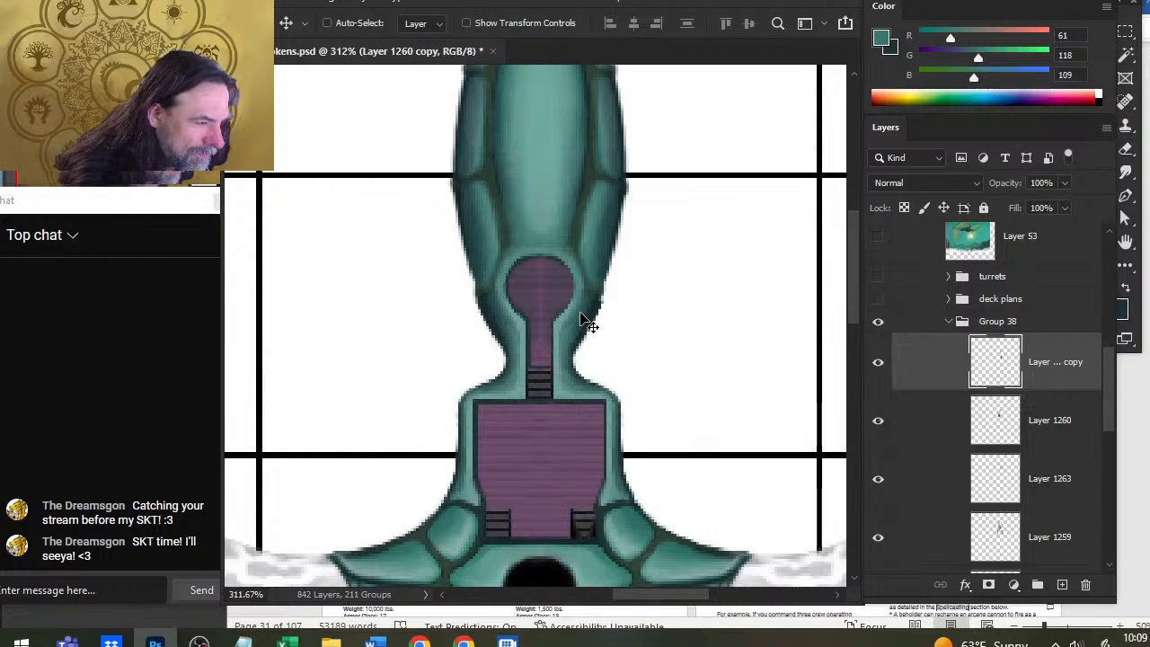
pyautogui.press('Left')
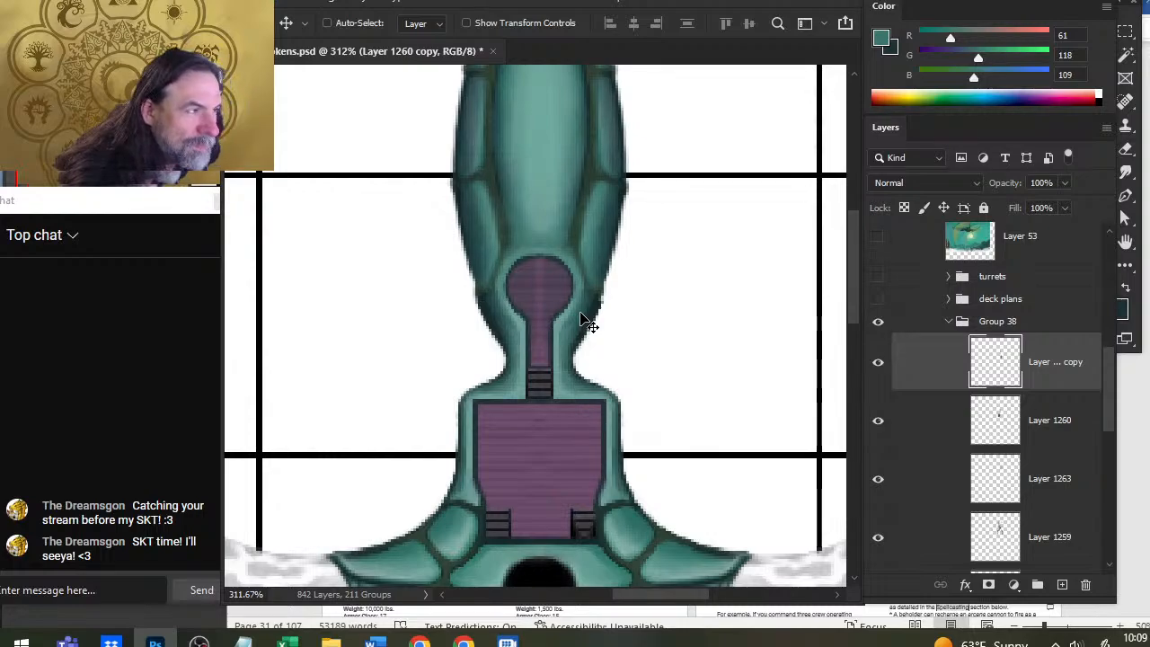
# Step: Erase the overlapping seam of the planking copy down the centre of the chamber and passage, undoing the last eraser stroke
pyautogui.press('z')
pyautogui.moveTo(584, 261); pyautogui.dragTo(588, 261)
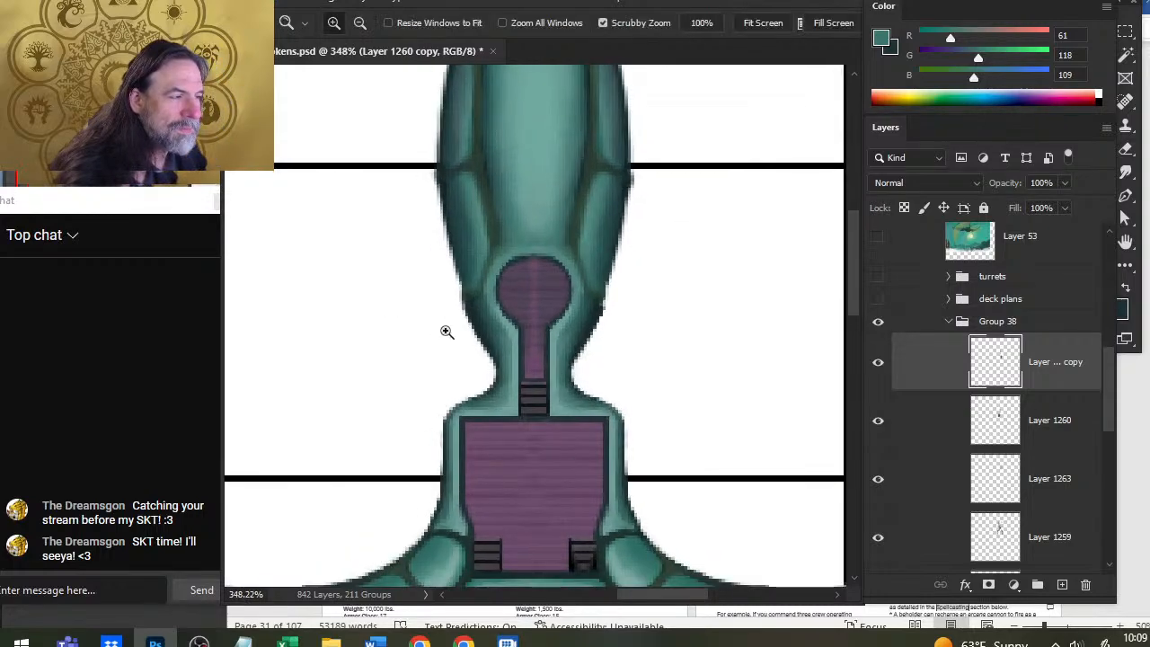
pyautogui.press('e')
pyautogui.keyDown('shift'); pyautogui.click(526, 259); pyautogui.keyUp('shift')
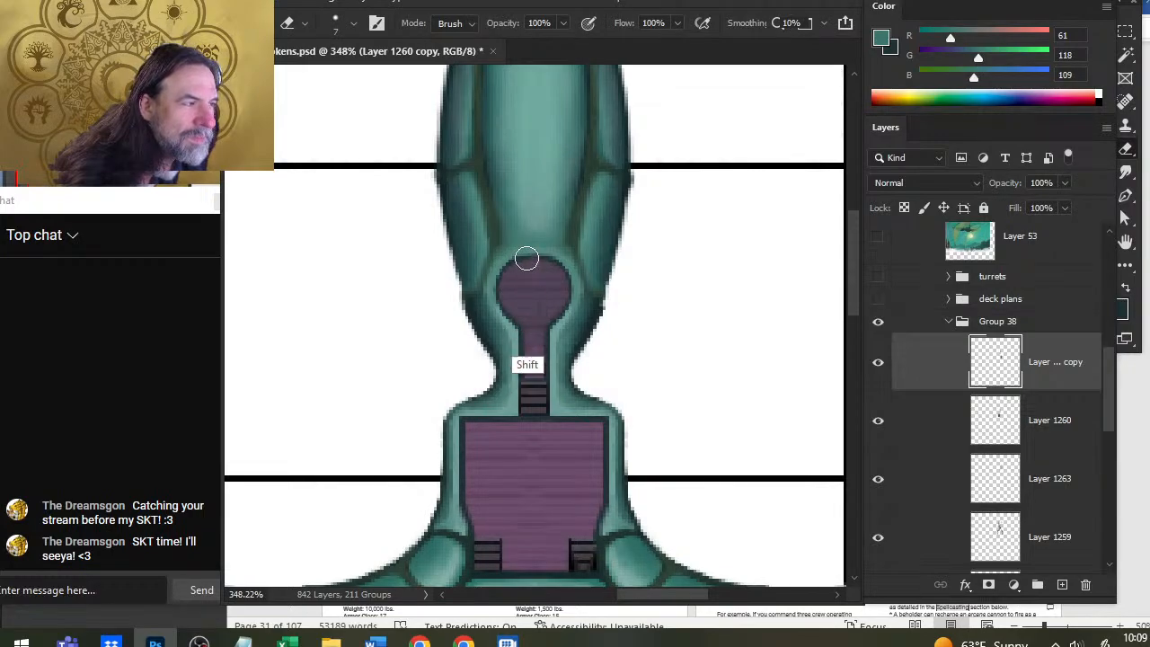
pyautogui.hotkey('ctrl', 'z')
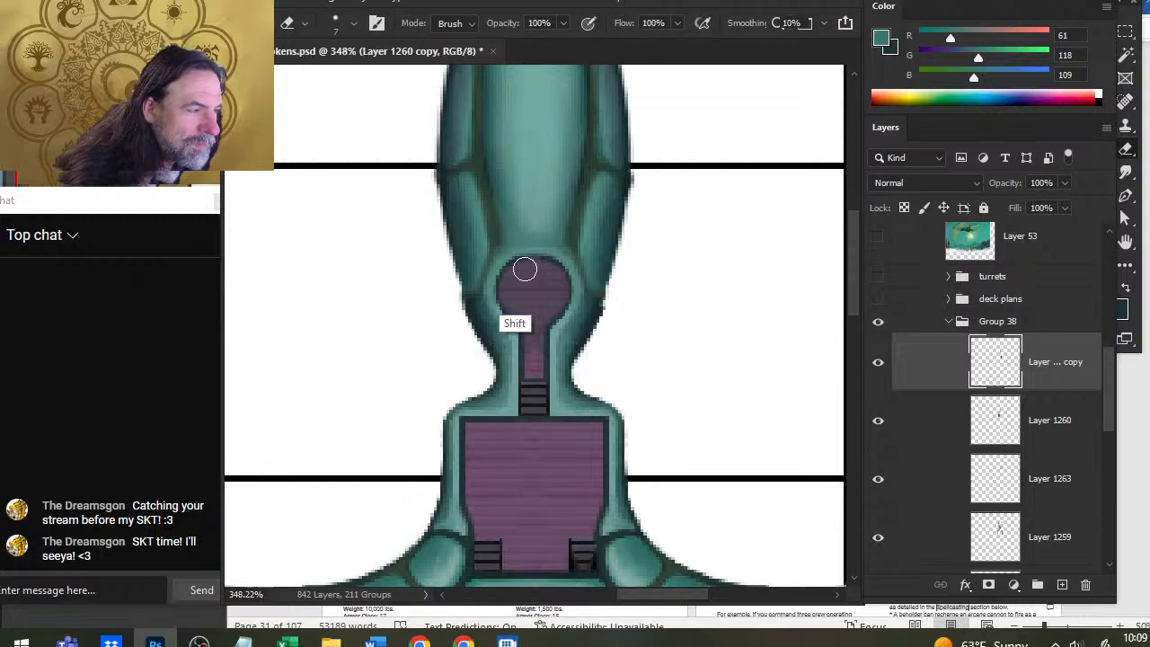
# Step: Merge the mirrored planking copy down into Layer 1260
pyautogui.press('z')
pyautogui.moveTo(626, 361); pyautogui.dragTo(577, 381)
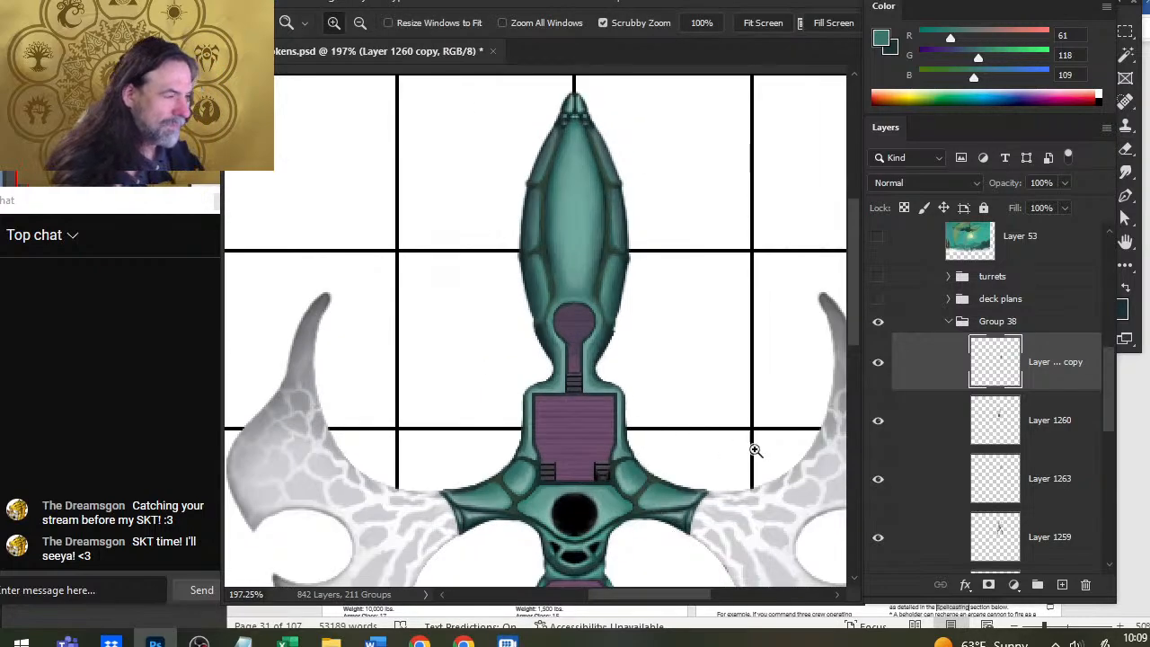
pyautogui.rightClick(930, 359)
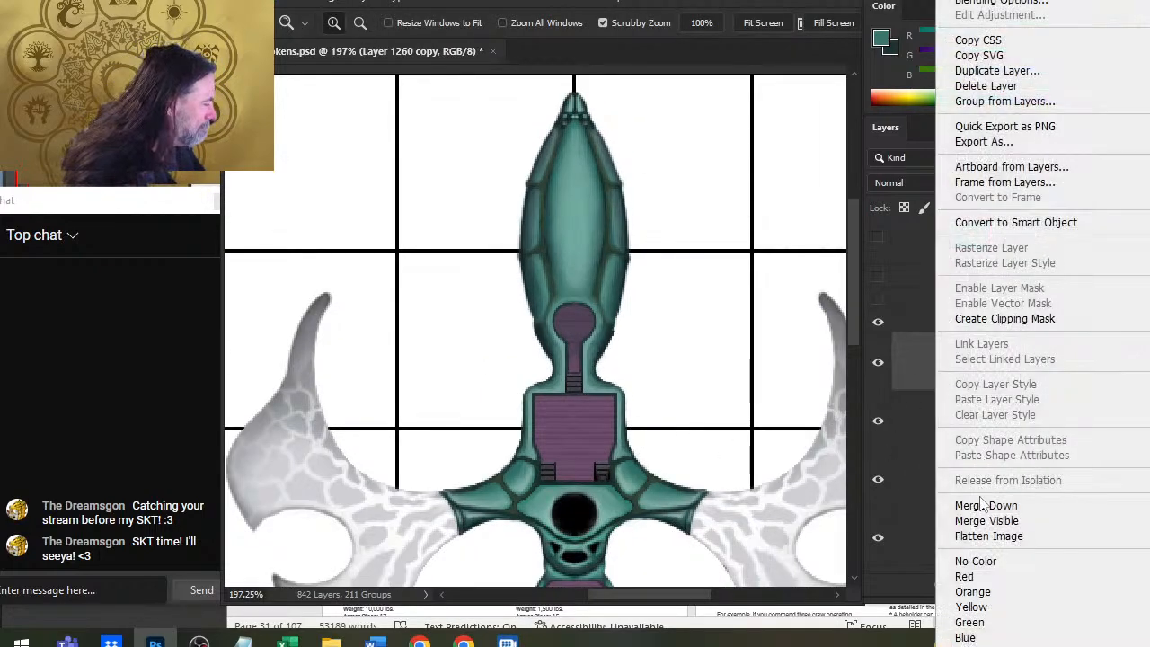
pyautogui.click(982, 504)
# Step: Group all the layers from Layer 1260 down through Group 37 together
pyautogui.moveTo(593, 254); pyautogui.dragTo(578, 236)
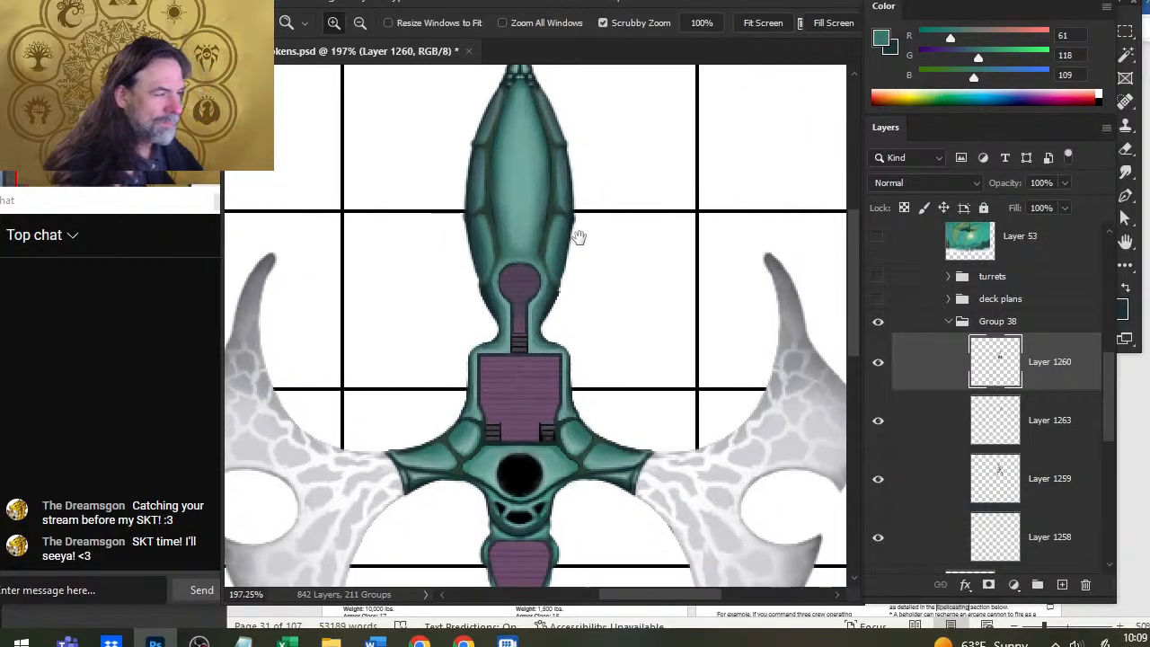
pyautogui.scroll(2, 557, 325)
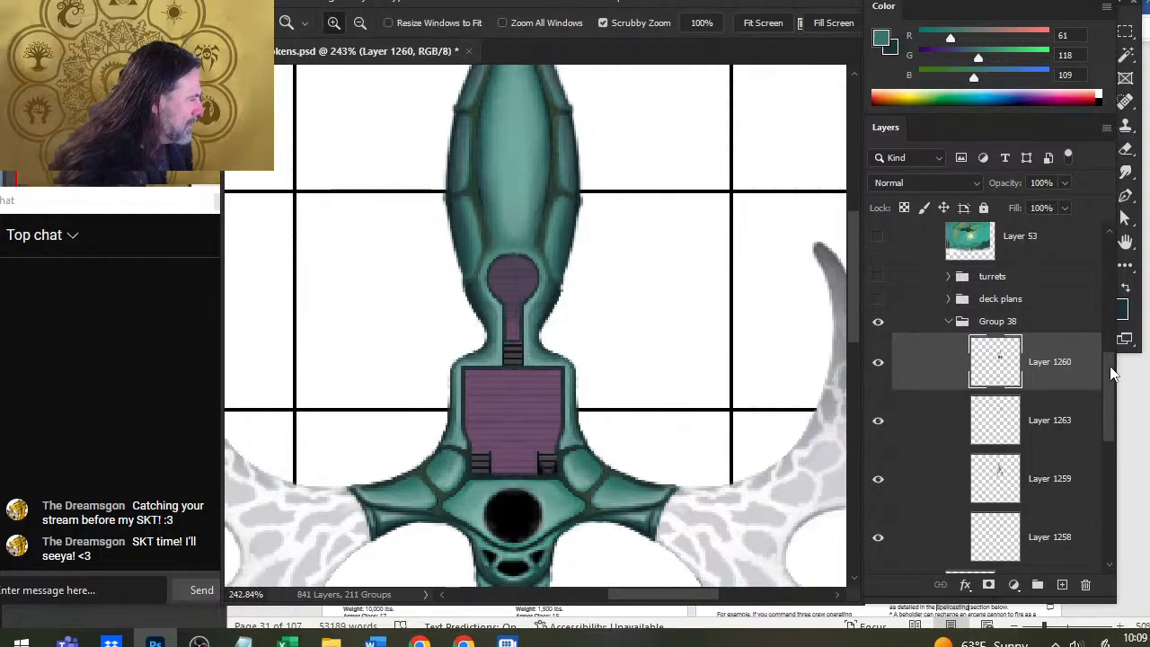
pyautogui.moveTo(1111, 374); pyautogui.dragTo(1112, 445)
pyautogui.keyDown('shift'); pyautogui.click(1017, 411); pyautogui.keyUp('shift')
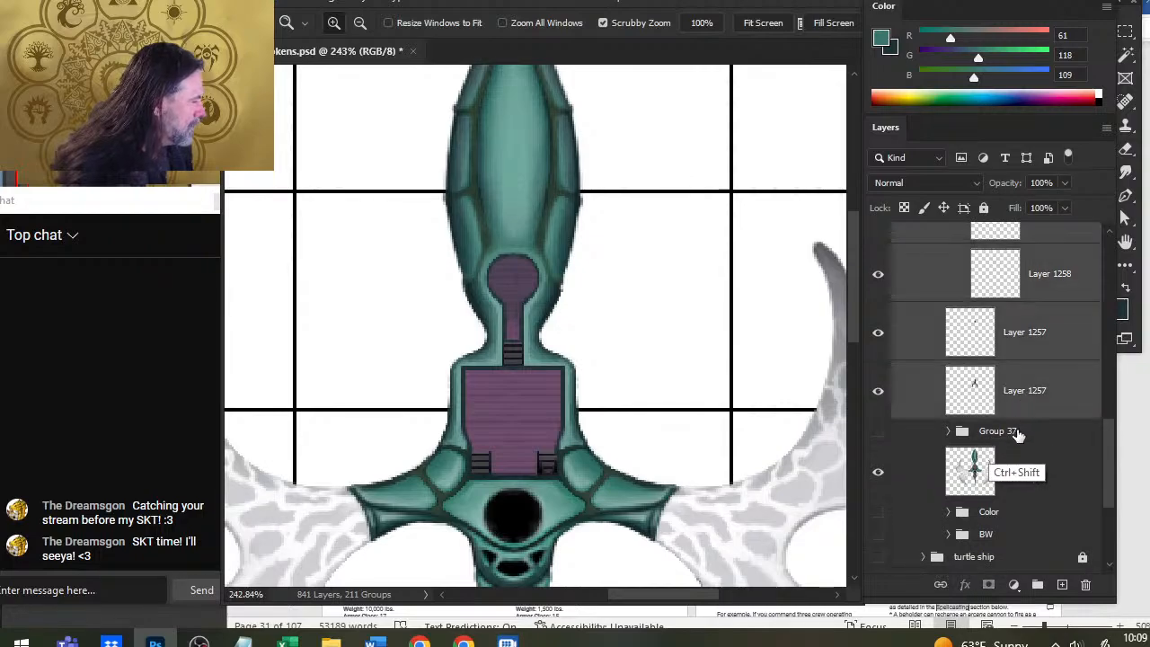
pyautogui.keyDown('shift'); pyautogui.click(1017, 433); pyautogui.keyUp('shift')
pyautogui.hotkey('ctrl', 'g')
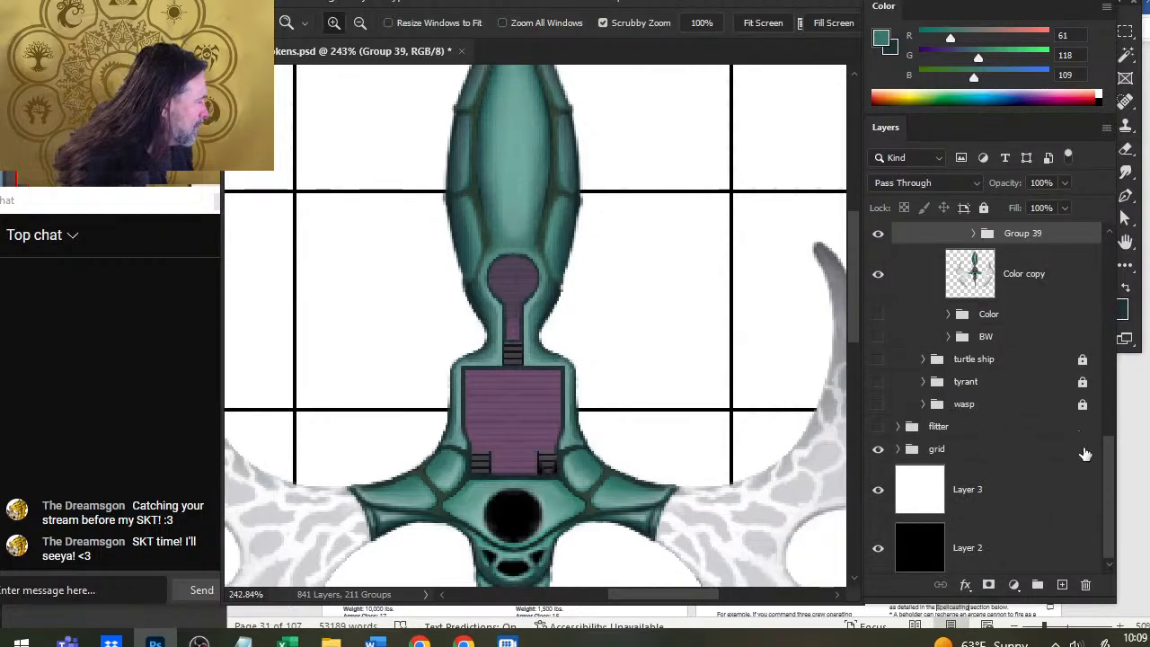
# Step: Collapse Group 38 and group it together with the Color copy layer
pyautogui.moveTo(1104, 459); pyautogui.dragTo(1106, 426)
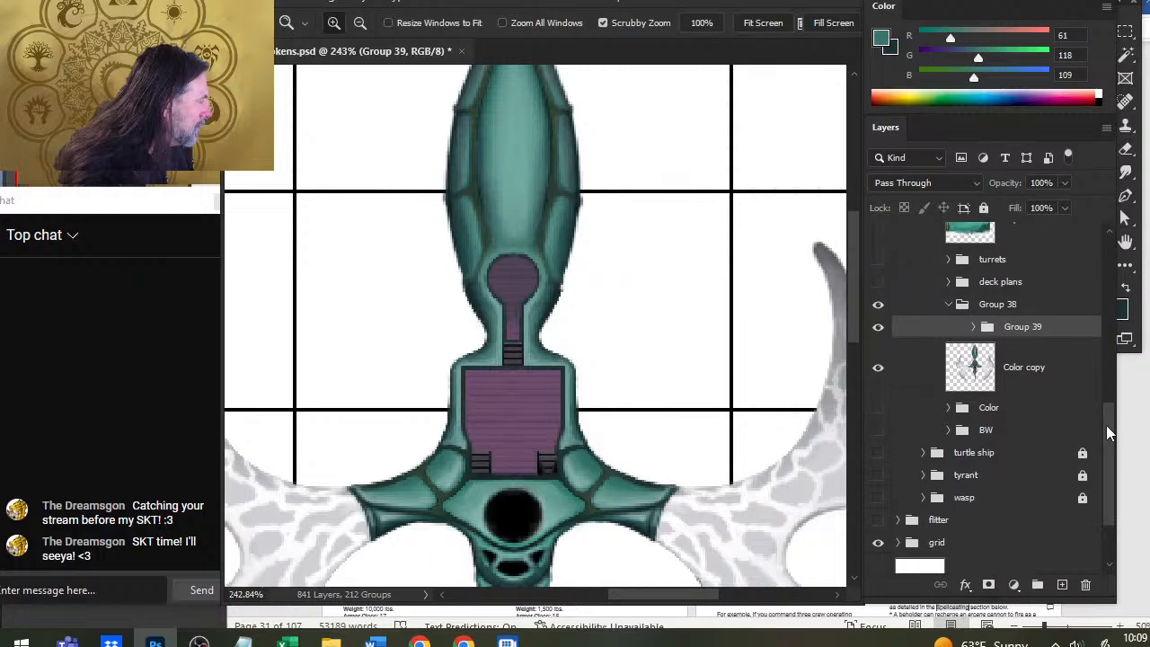
pyautogui.keyDown('shift'); pyautogui.click(999, 388); pyautogui.keyUp('shift')
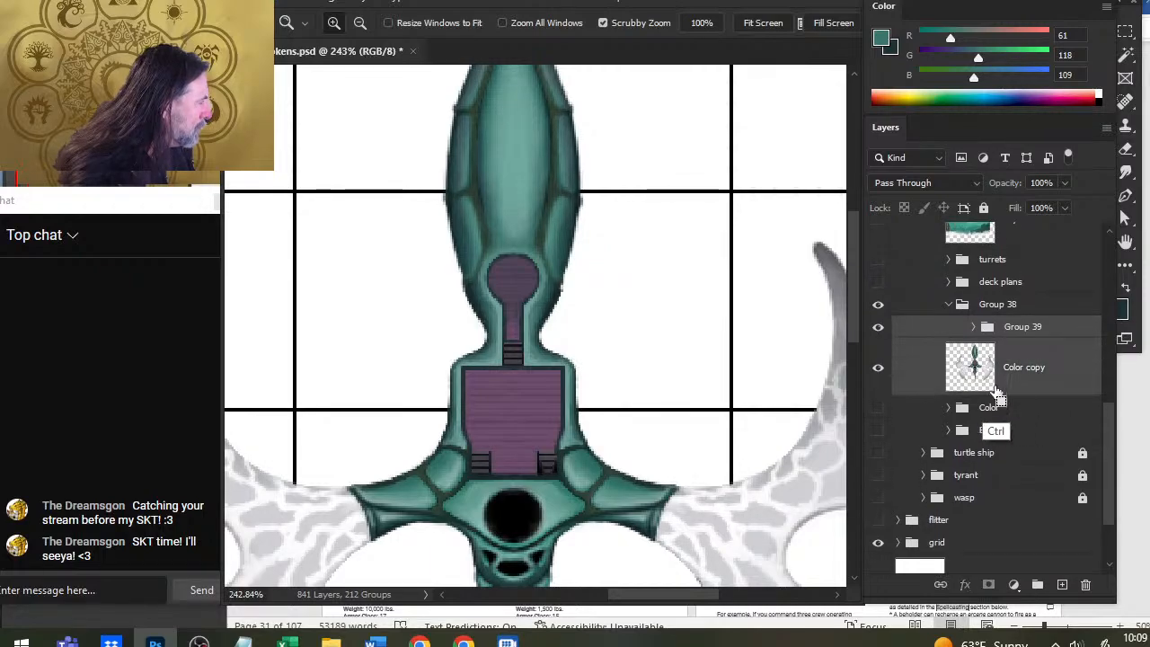
pyautogui.click(880, 306)
pyautogui.click(879, 307)
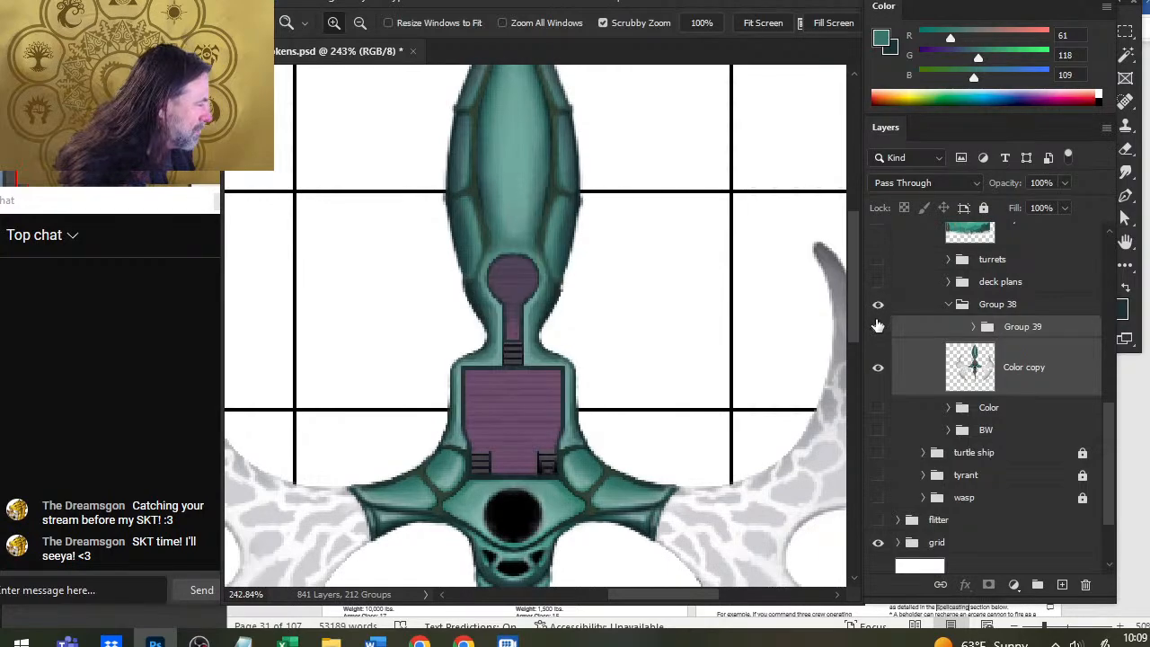
pyautogui.click(948, 304)
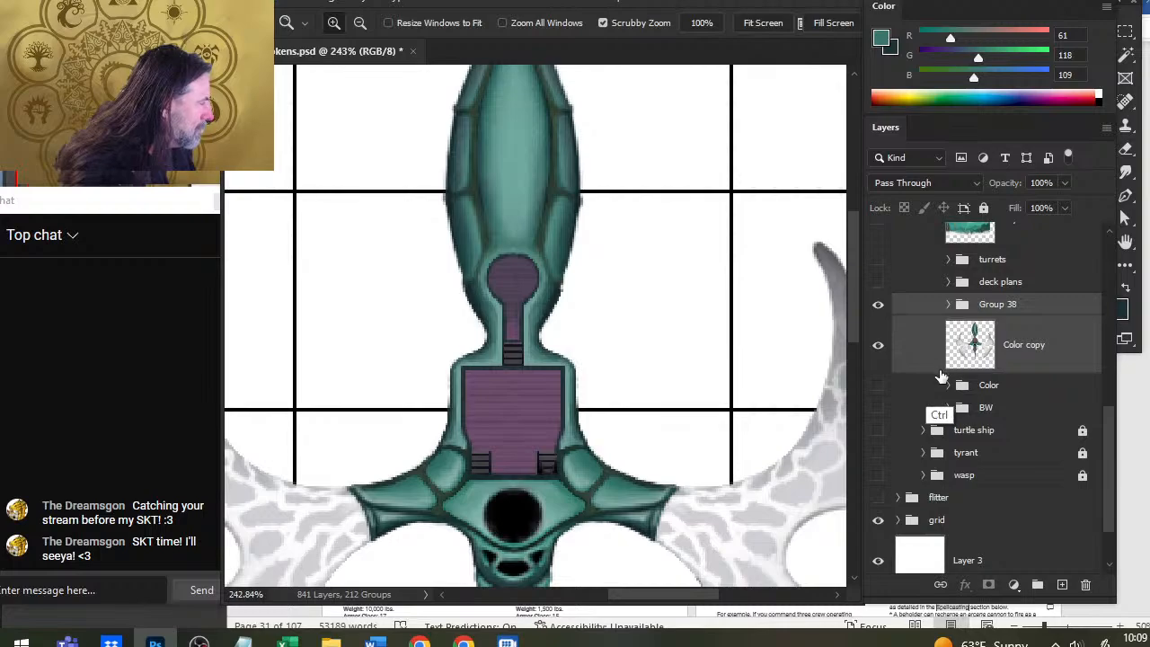
pyautogui.hotkey('ctrl', 'g')
# Step: Duplicate Group 40, hide the original group, and merge the copy into a single layer
pyautogui.rightClick(936, 287)
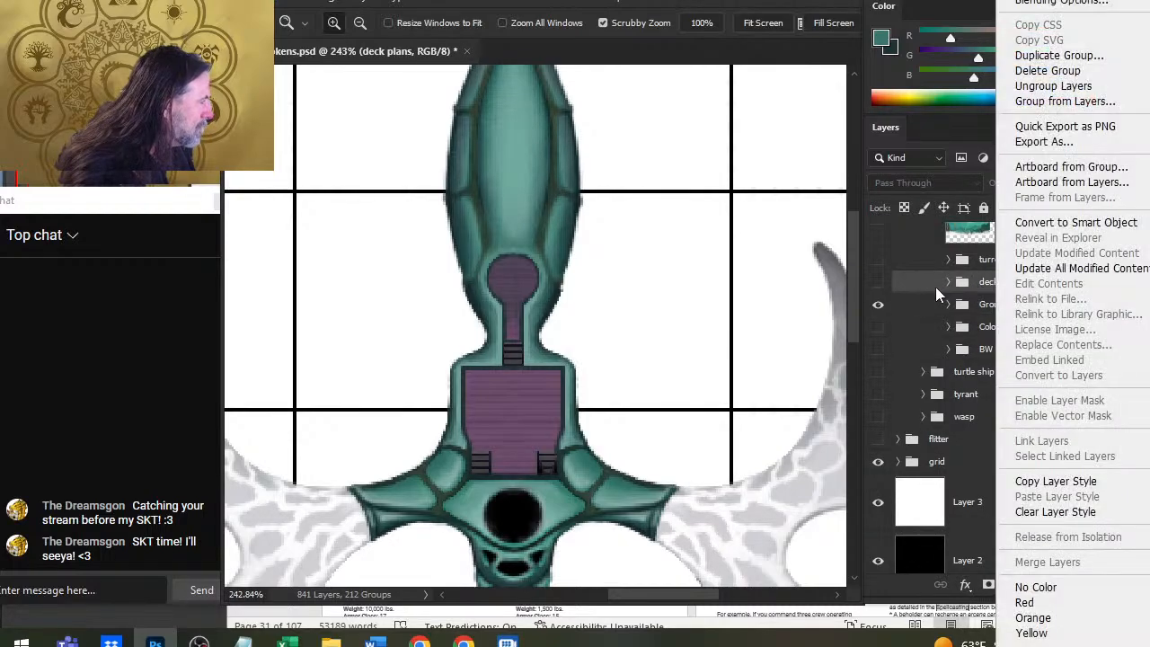
pyautogui.rightClick(931, 310)
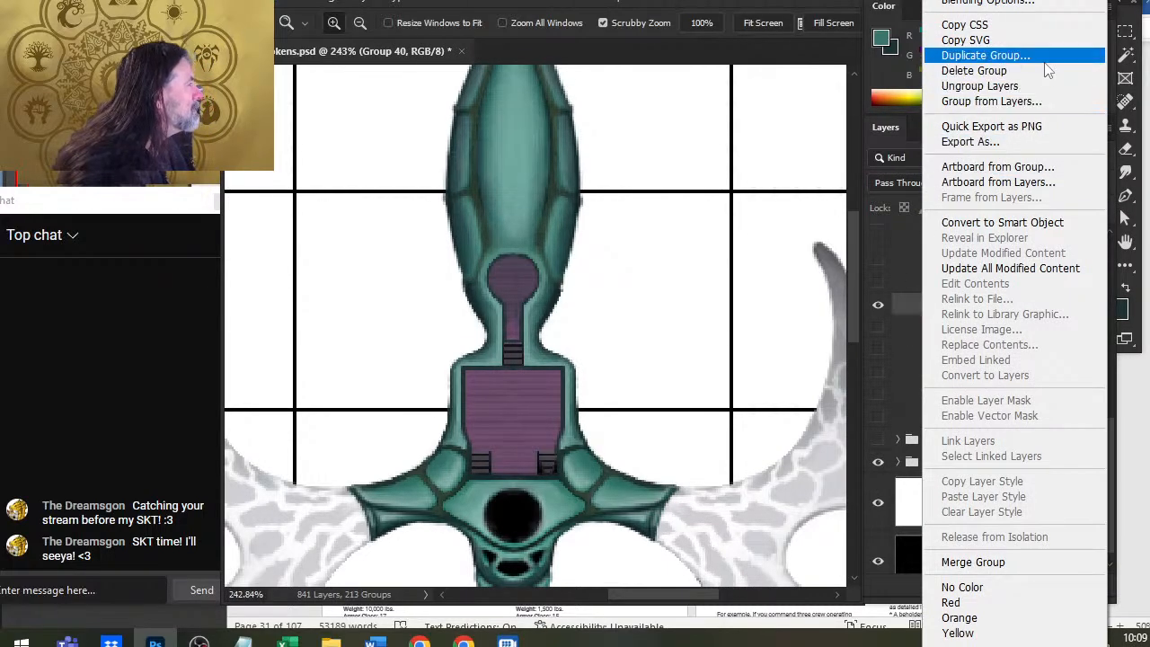
pyautogui.click(986, 55)
pyautogui.press('Return')
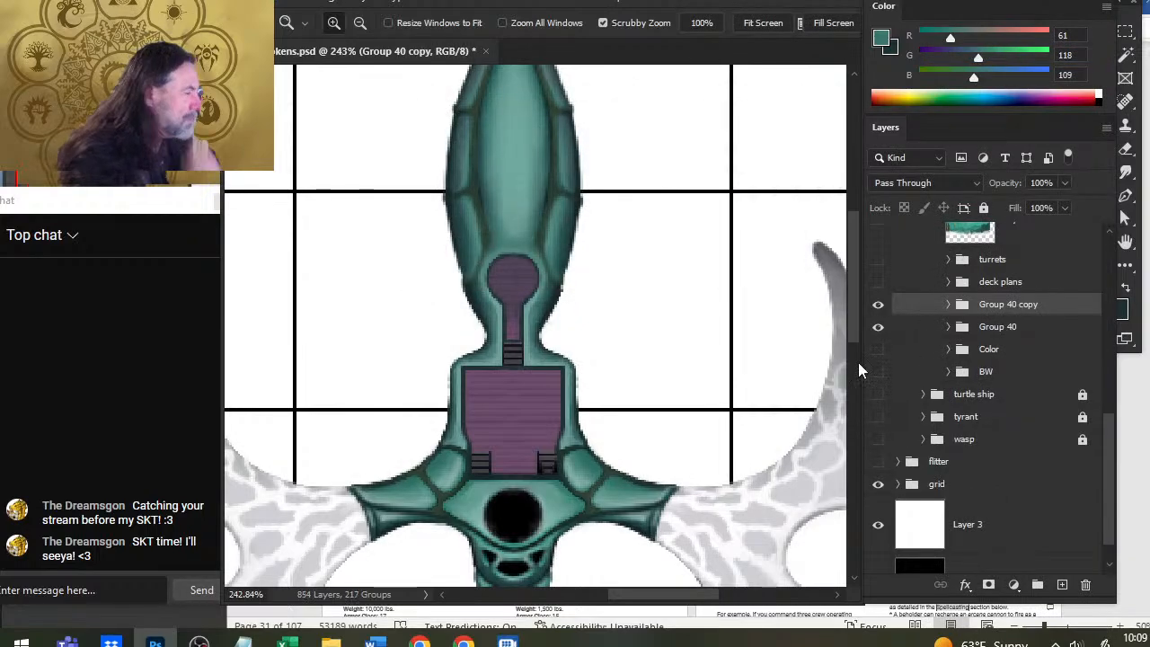
pyautogui.rightClick(903, 326)
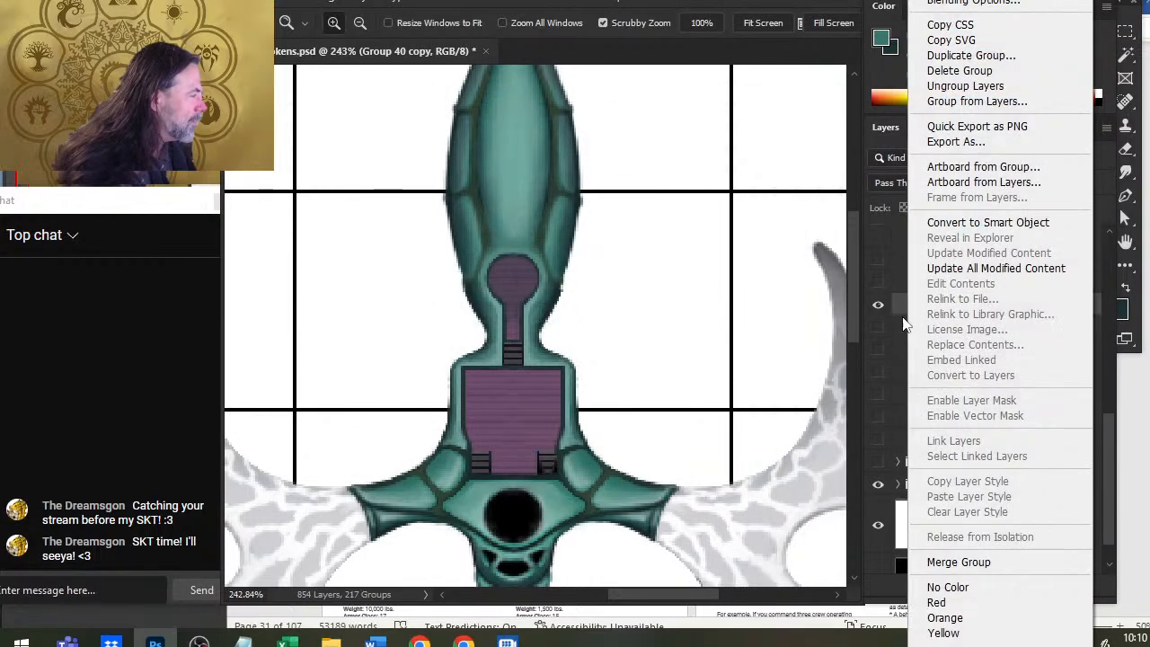
pyautogui.click(959, 561)
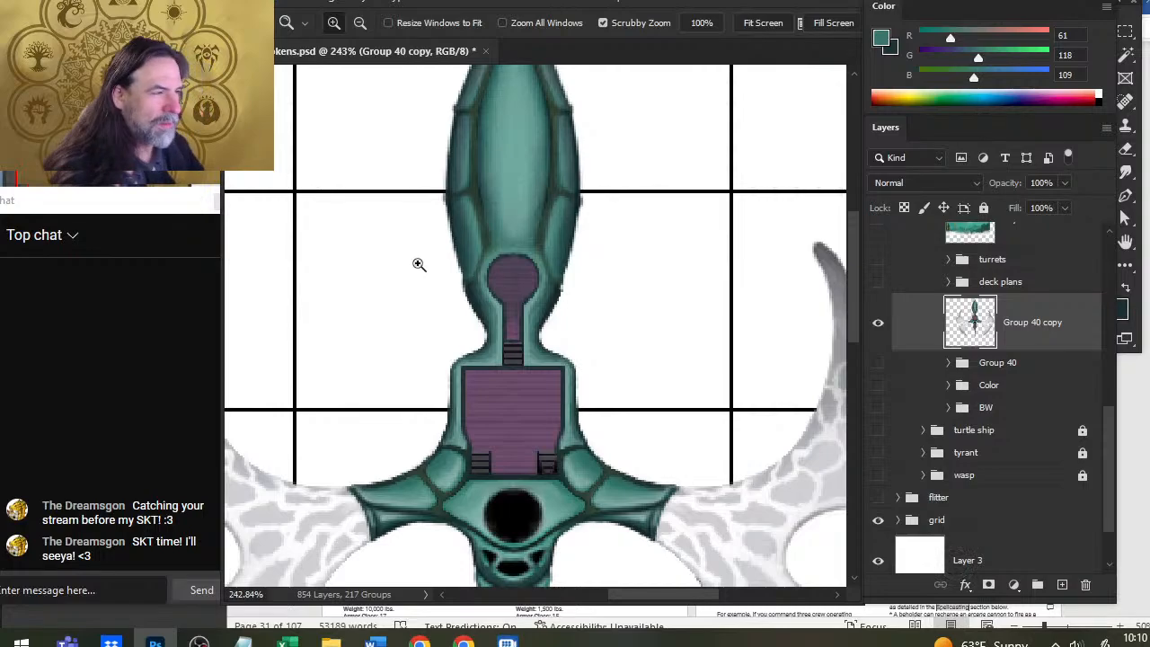
# Step: Erase the hull's right edge beside the round chamber and copy the neck's left half onto a new layer
pyautogui.press('e')
pyautogui.moveTo(574, 257); pyautogui.dragTo(586, 220)
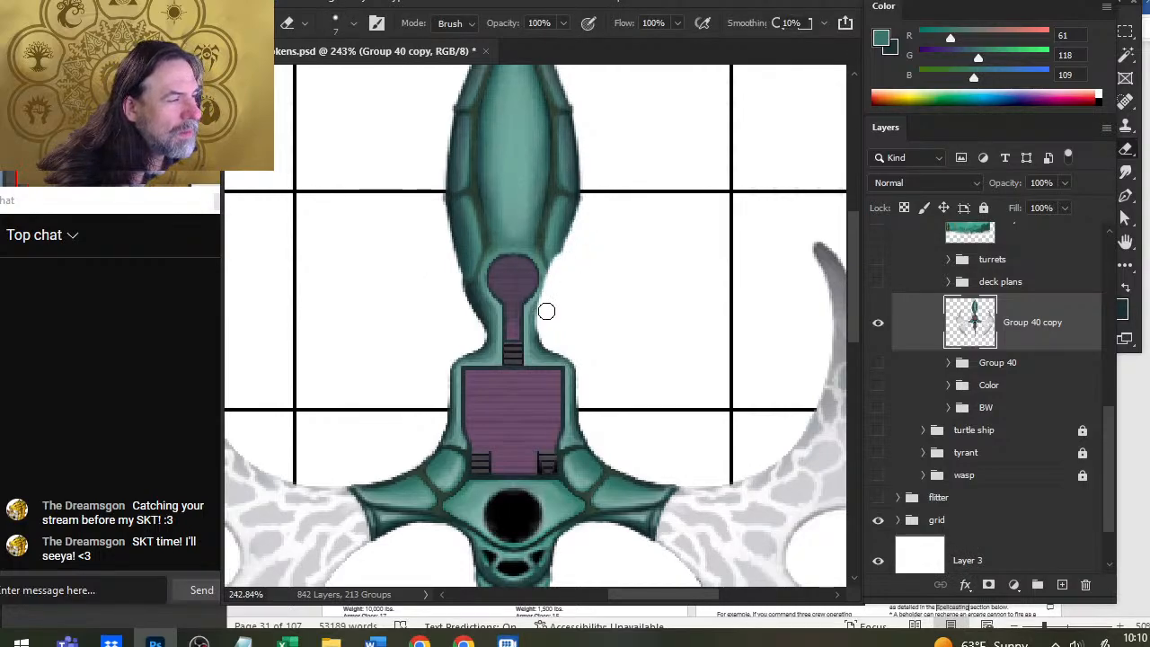
pyautogui.press('l')
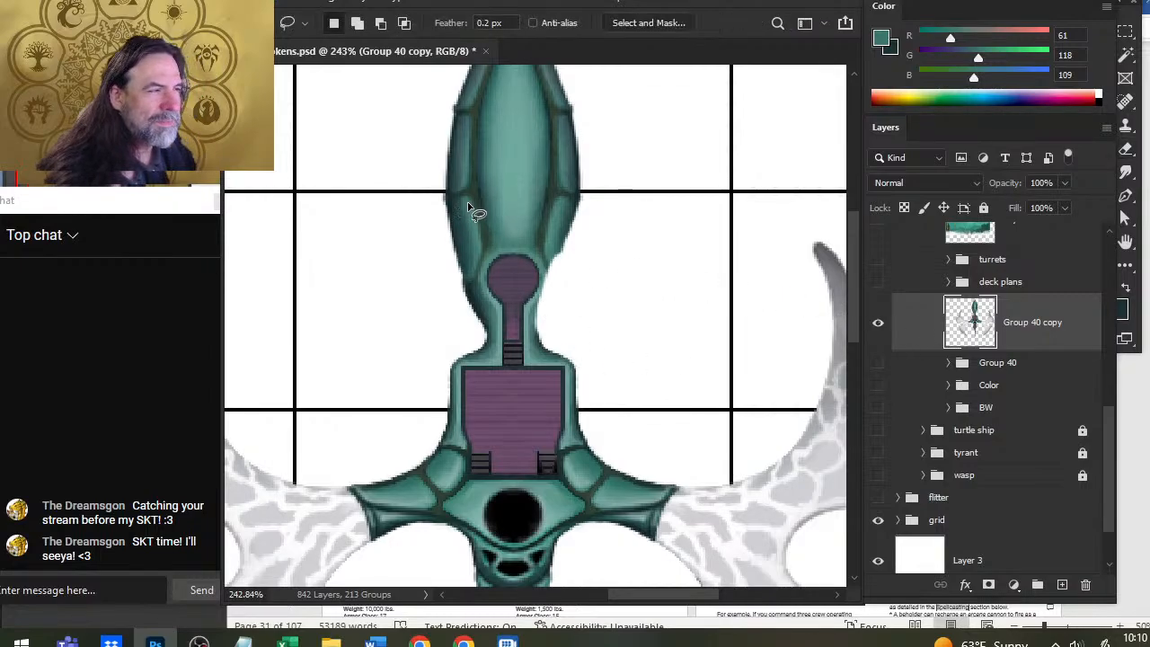
pyautogui.moveTo(406, 284); pyautogui.dragTo(477, 211)
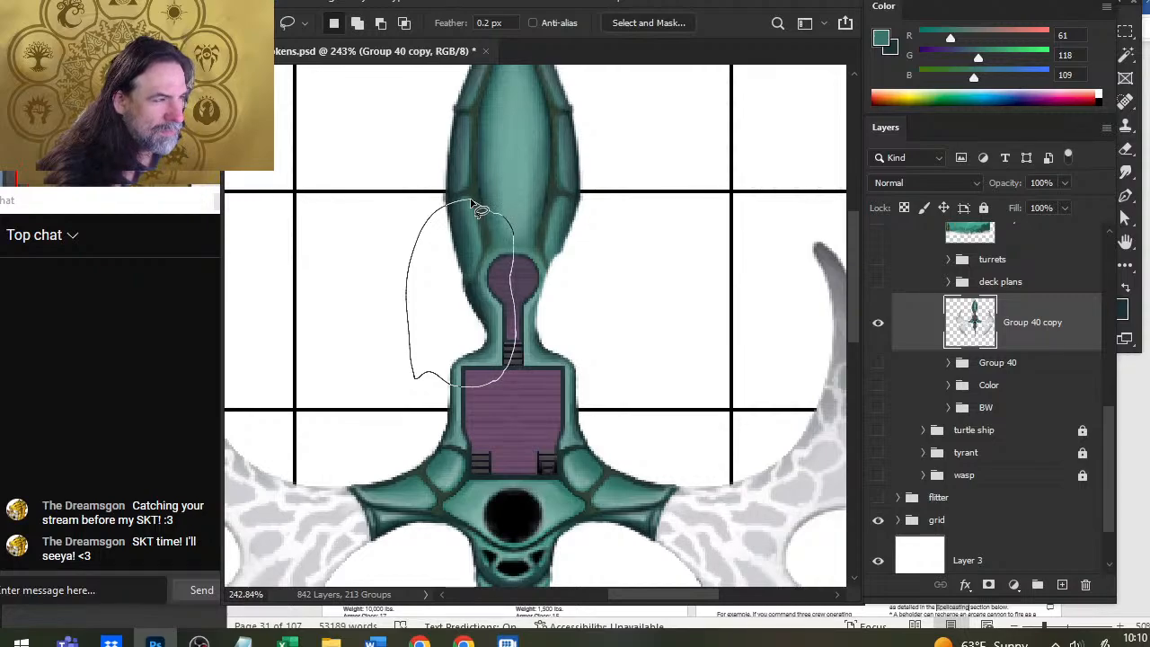
pyautogui.moveTo(480, 209); pyautogui.dragTo(472, 205)
pyautogui.hotkey('ctrl', 'shift', 'j')
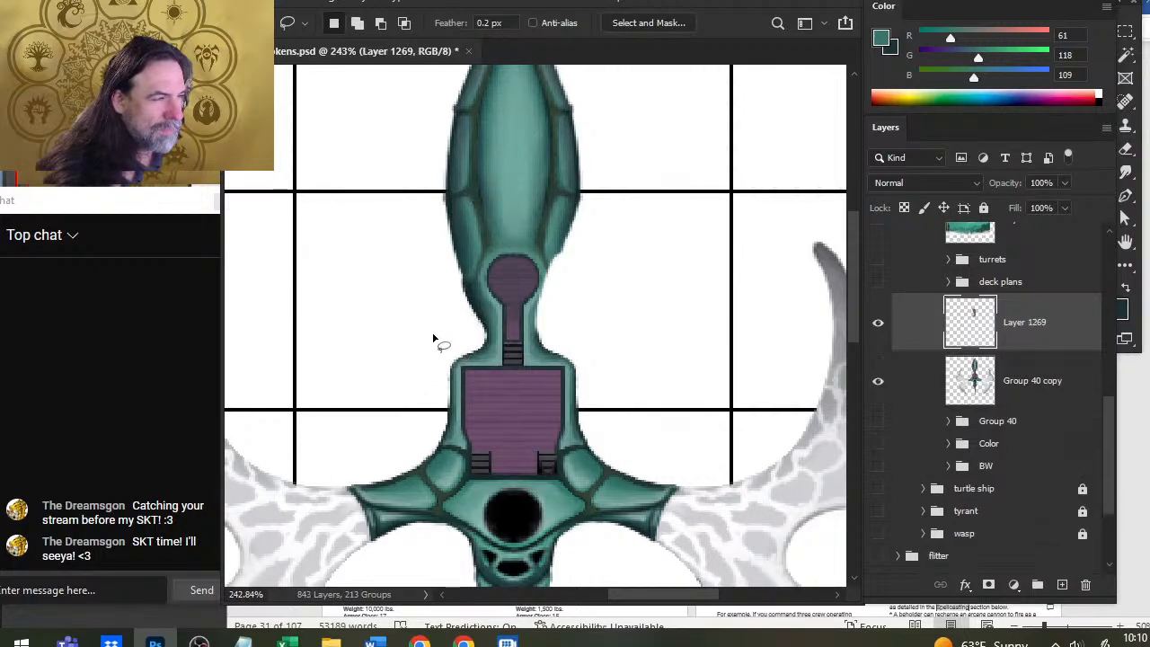
# Step: Flip the copied neck half horizontally and shift it right until it aligns as a mirror of the left side
pyautogui.rightClick(438, 298)
pyautogui.click(472, 452)
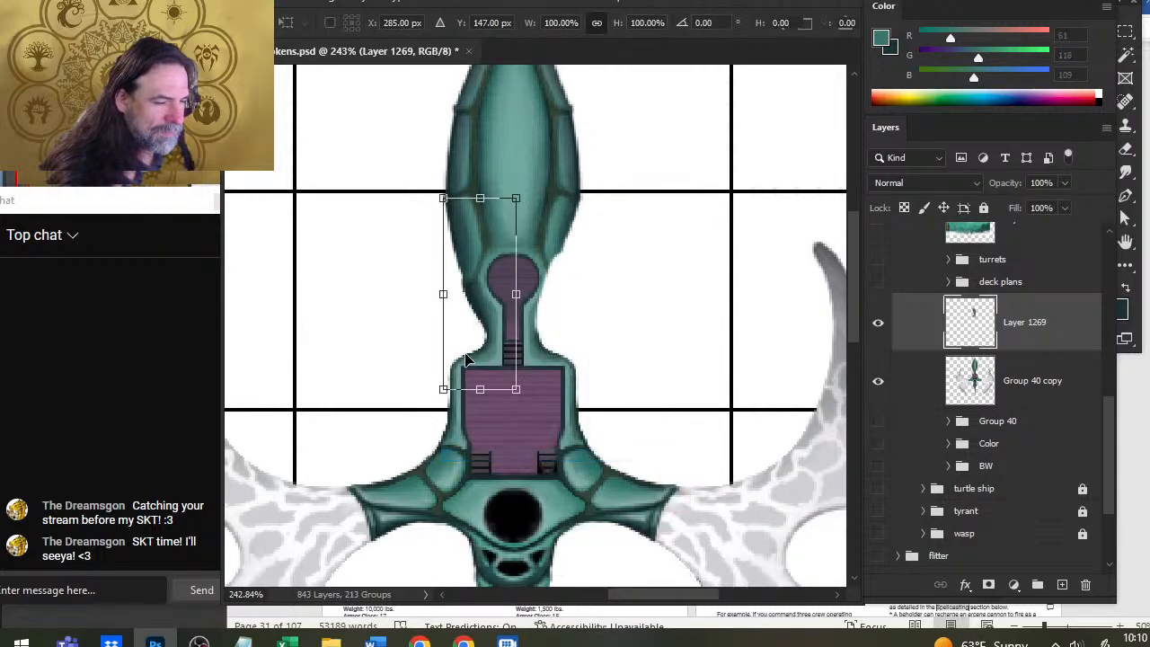
pyautogui.rightClick(466, 359)
pyautogui.click(518, 327)
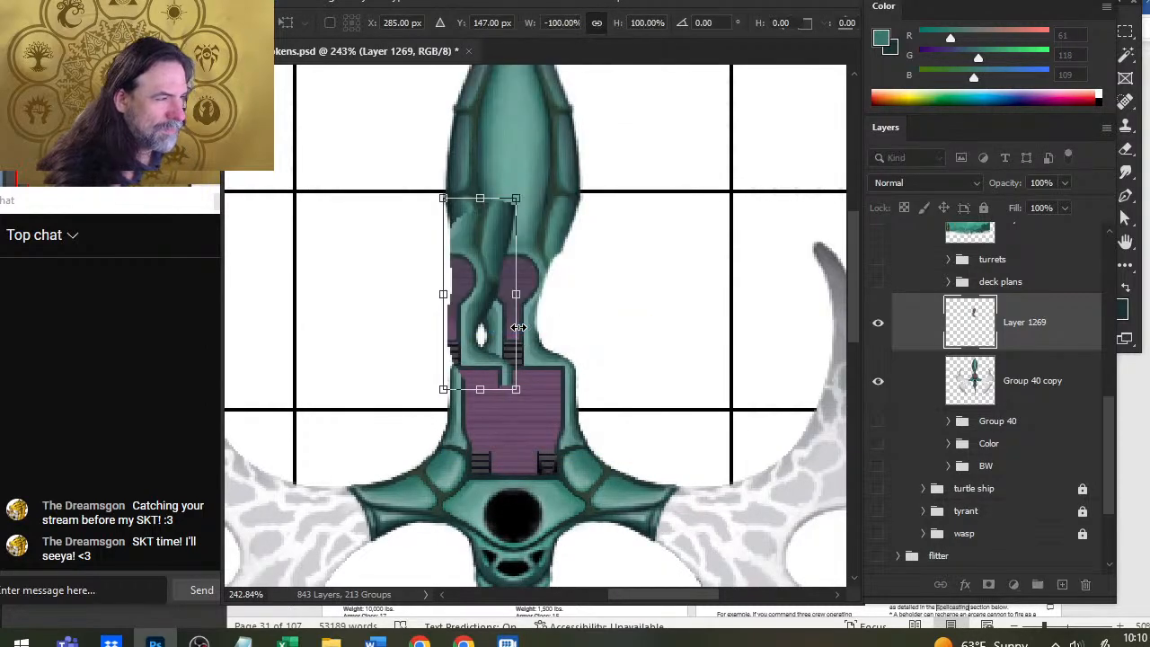
pyautogui.press('Return')
pyautogui.press('Right')
pyautogui.press('Right')
pyautogui.press('Right')
pyautogui.press('Right')
pyautogui.press('Right')
pyautogui.press('Right')
pyautogui.press('Right')
pyautogui.press('Right')
pyautogui.press('Right')
pyautogui.press('Right')
pyautogui.press('Right')
pyautogui.press('Right')
pyautogui.press('Right')
pyautogui.press('Right')
pyautogui.press('Right')
pyautogui.press('Right')
pyautogui.press('Right')
pyautogui.press('Right')
pyautogui.press('Right')
pyautogui.press('Right')
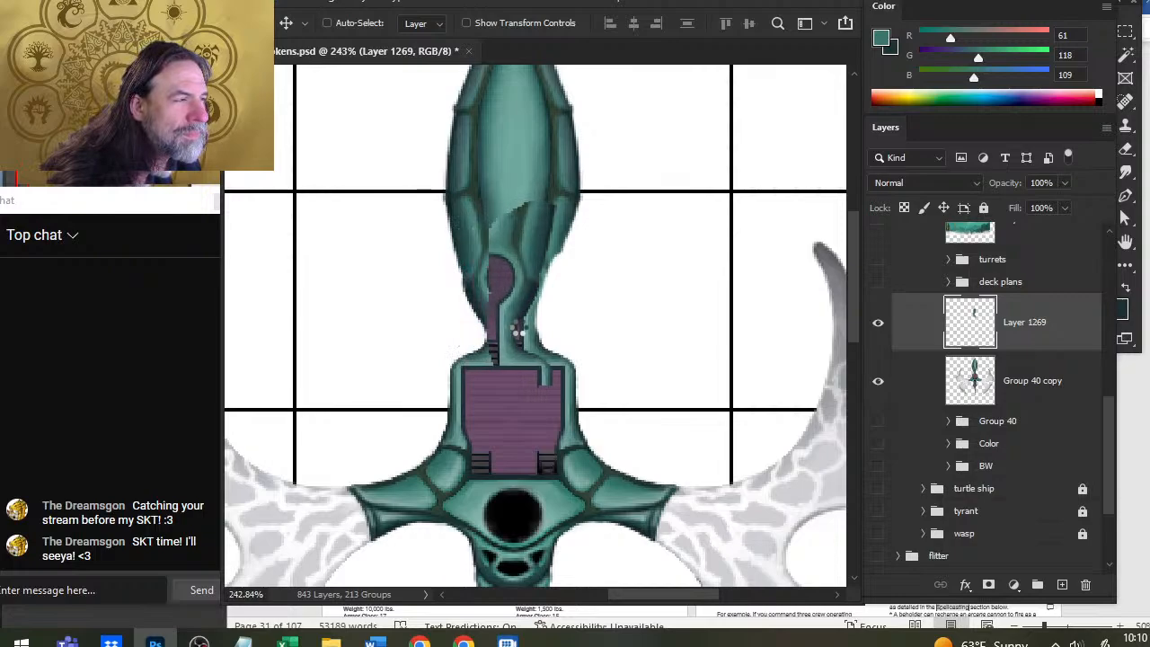
pyautogui.press('Right')
pyautogui.press('Right')
pyautogui.press('Right')
pyautogui.press('Right')
pyautogui.press('Right')
pyautogui.press('Right')
pyautogui.press('Right')
pyautogui.press('Right')
pyautogui.press('Right')
pyautogui.press('Right')
pyautogui.press('Left')
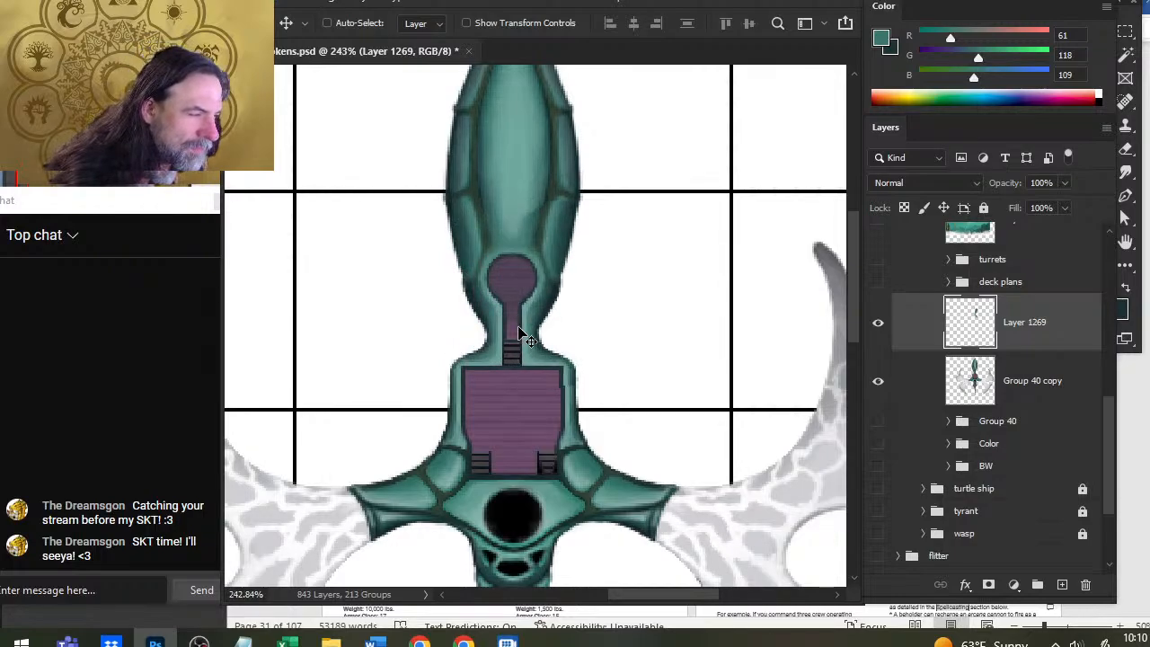
pyautogui.press('Right')
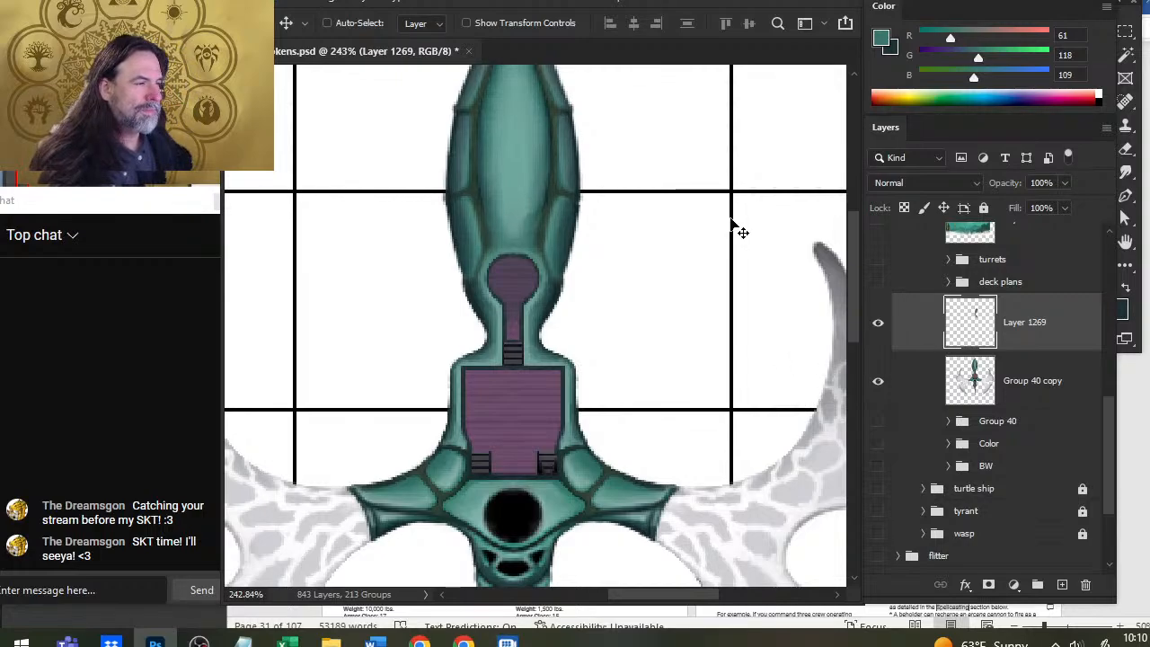
# Step: Merge the mirrored neck layer down into the Group 40 copy layer
pyautogui.press('z')
pyautogui.moveTo(669, 259); pyautogui.dragTo(606, 281)
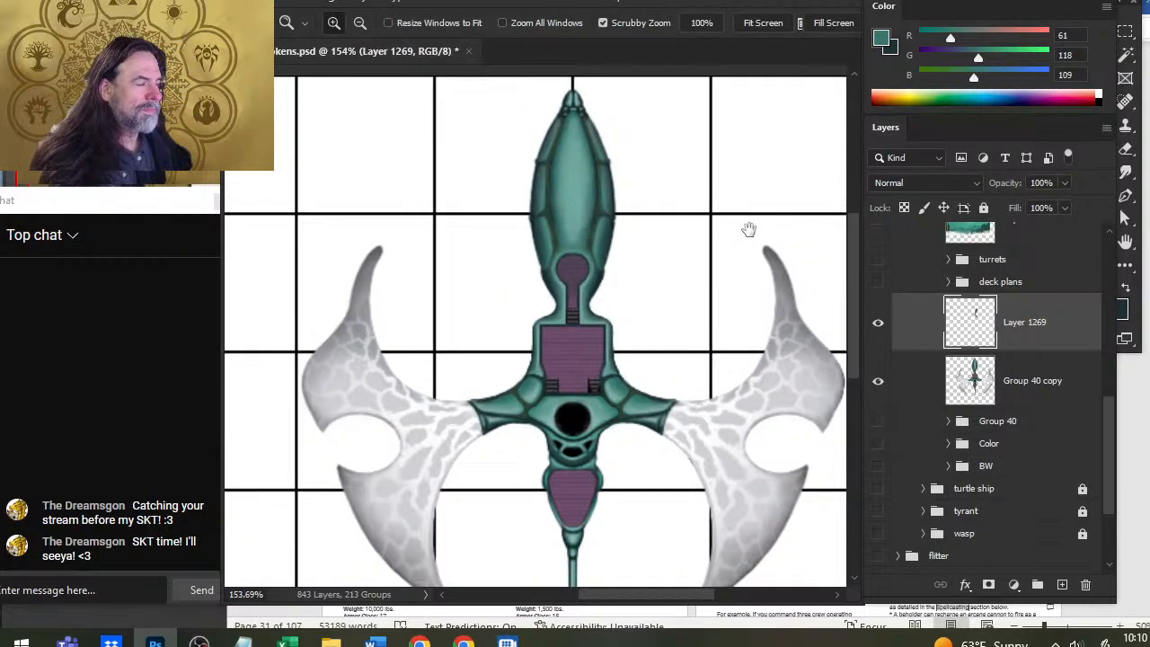
pyautogui.moveTo(749, 231); pyautogui.dragTo(676, 336)
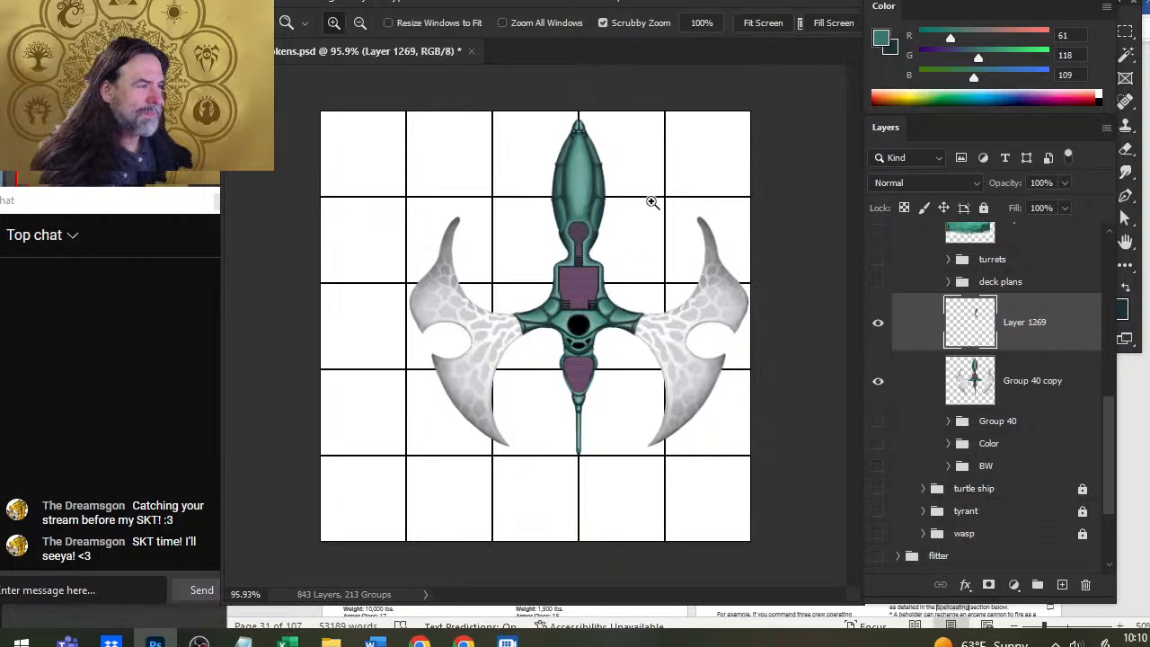
pyautogui.moveTo(653, 200); pyautogui.dragTo(694, 225)
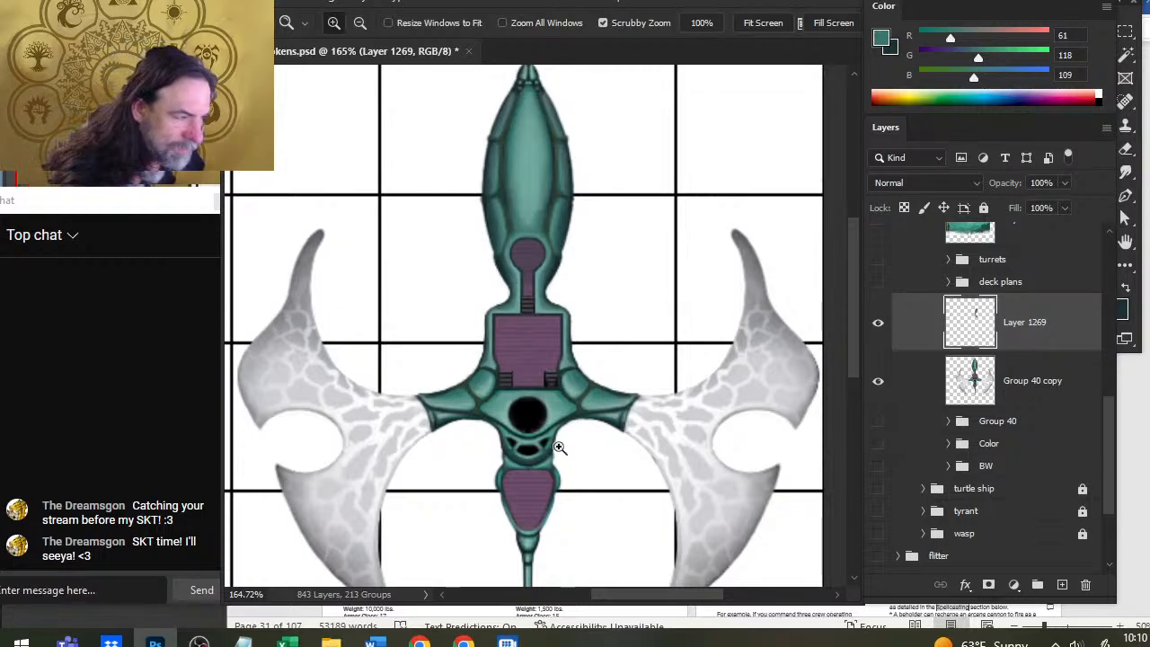
pyautogui.moveTo(559, 446); pyautogui.dragTo(588, 440)
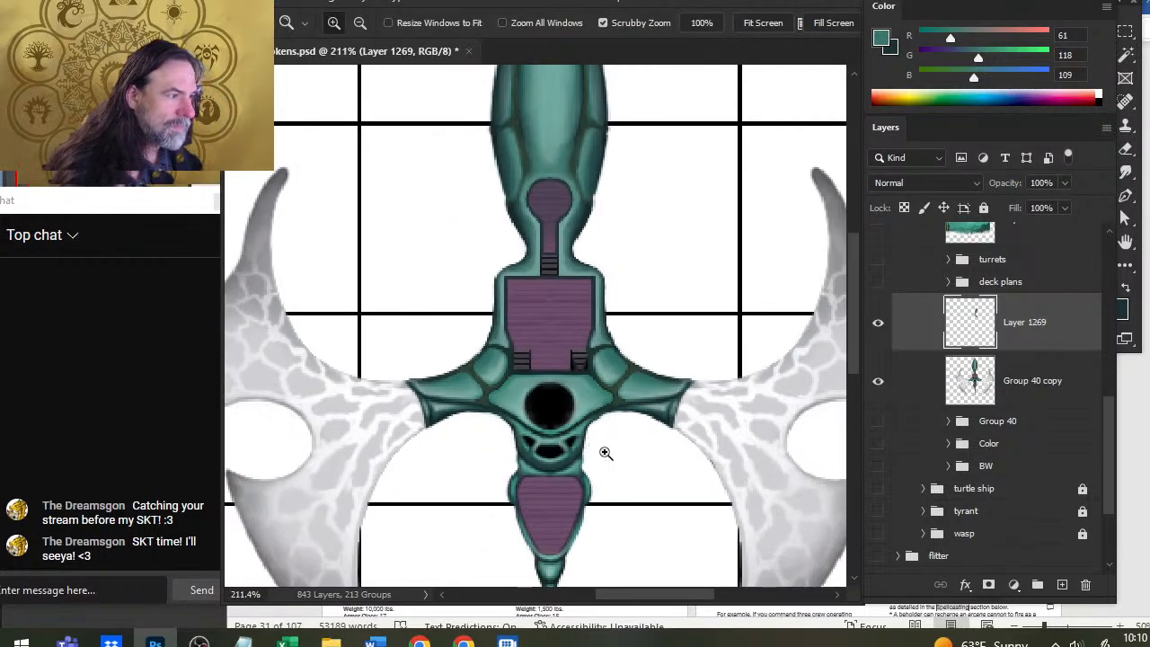
pyautogui.rightClick(916, 347)
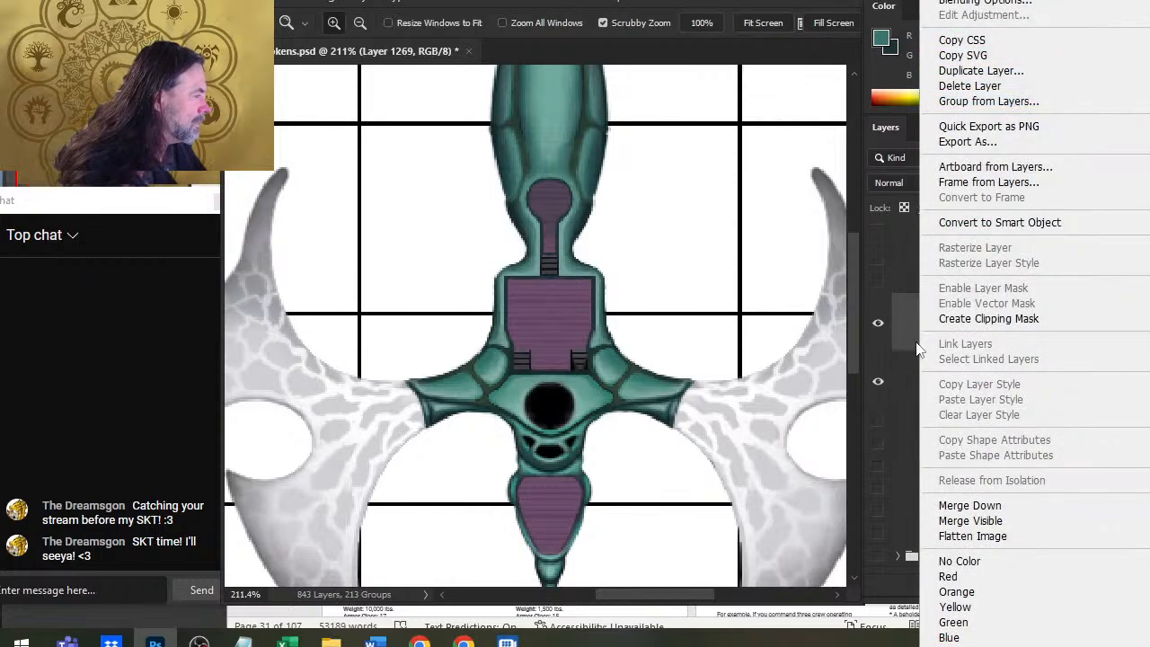
pyautogui.click(970, 507)
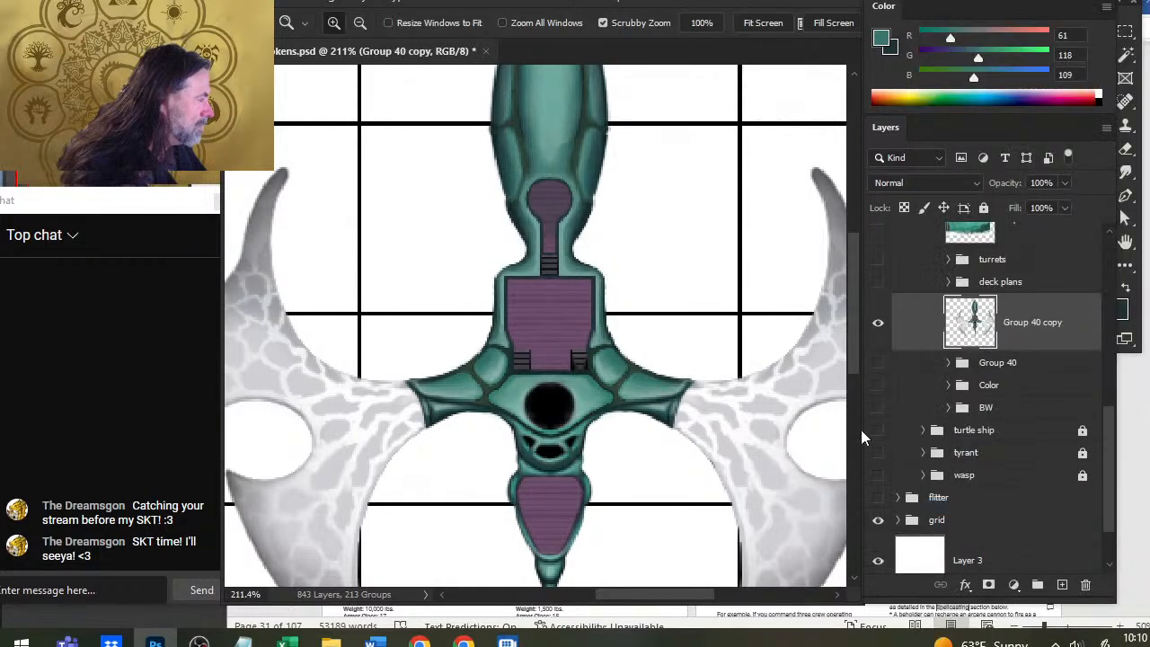
# Step: Select the round purple chamber with its teal rim and copy it onto a new layer
pyautogui.moveTo(541, 205)
pyautogui.mouseDown()
pyautogui.moveTo(588, 214)
pyautogui.moveTo(525, 179)
pyautogui.moveTo(528, 222)
pyautogui.moveTo(560, 235)
pyautogui.moveTo(595, 187)
pyautogui.moveTo(583, 164)
pyautogui.moveTo(546, 156)
pyautogui.moveTo(512, 199)
pyautogui.moveTo(574, 167)
pyautogui.mouseUp()
pyautogui.press('l')
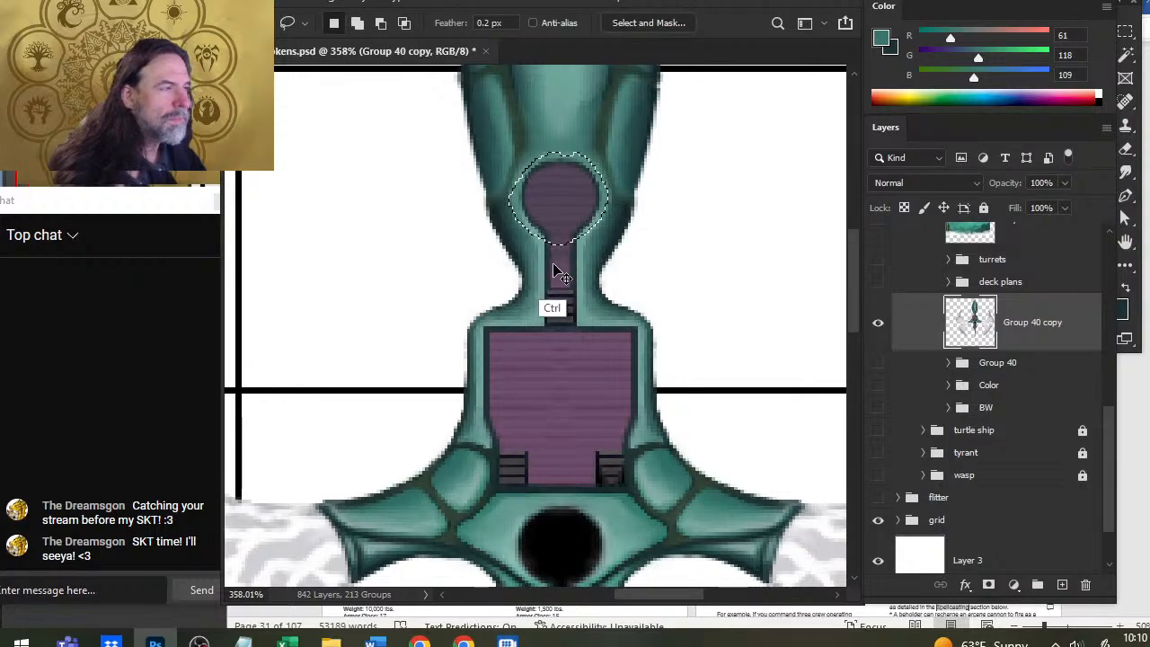
pyautogui.hotkey('ctrl', 'j')
# Step: Move the copied round chamber straight down until it covers the black circular opening below the main deck
pyautogui.scroll(-3, 619, 314)
pyautogui.press('v')
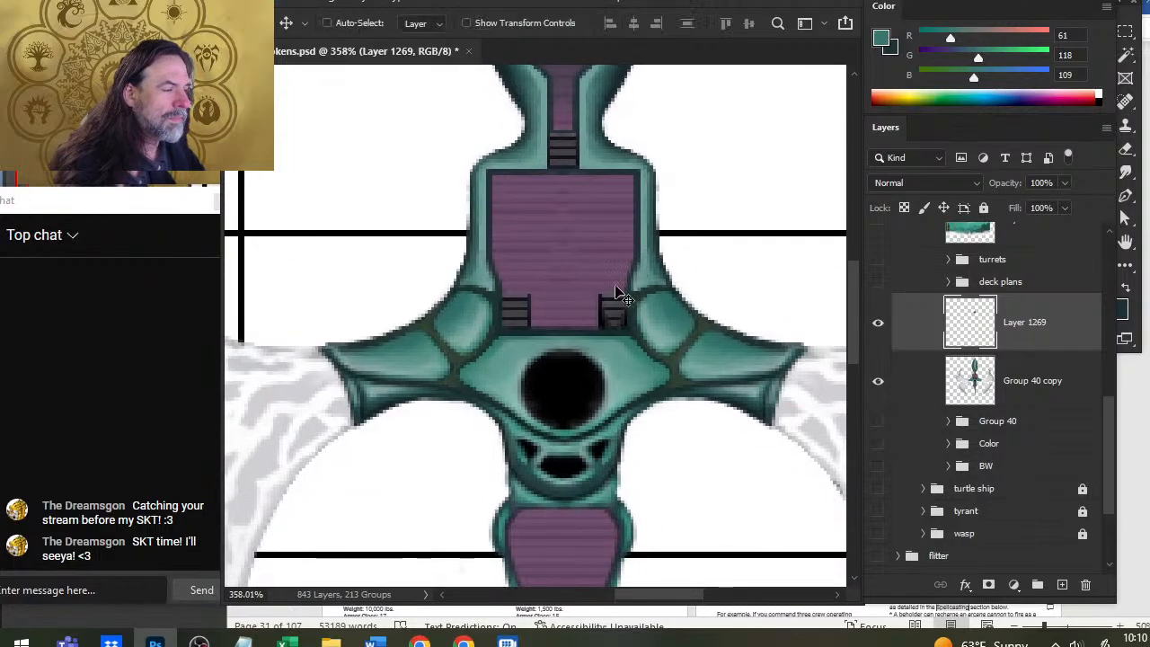
pyautogui.press('Down')
pyautogui.press('Down')
pyautogui.press('Down')
pyautogui.press('Down')
pyautogui.press('Down')
pyautogui.press('Down')
pyautogui.press('Down')
pyautogui.press('Down')
pyautogui.press('Down')
pyautogui.press('Down')
pyautogui.press('Down')
pyautogui.press('Down')
pyautogui.press('Down')
pyautogui.press('Down')
pyautogui.press('Down')
pyautogui.press('Down')
pyautogui.press('Down')
pyautogui.press('Down')
pyautogui.press('Down')
pyautogui.press('Down')
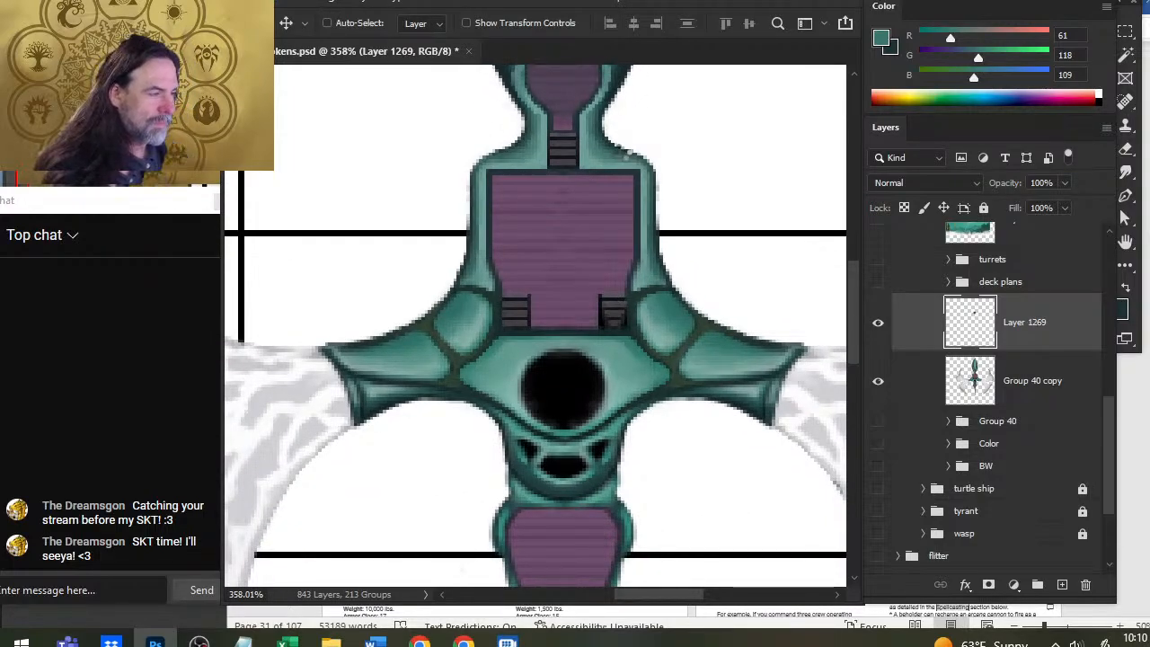
pyautogui.press('Down')
pyautogui.press('Down')
pyautogui.press('Down')
pyautogui.press('Down')
pyautogui.press('Down')
pyautogui.press('Down')
pyautogui.press('Down')
pyautogui.press('Down')
pyautogui.press('Down')
pyautogui.press('Down')
pyautogui.press('Down')
pyautogui.press('Down')
pyautogui.press('Down')
pyautogui.press('Down')
pyautogui.press('Down')
pyautogui.press('Down')
pyautogui.press('Down')
pyautogui.press('Down')
pyautogui.press('Down')
pyautogui.press('Down')
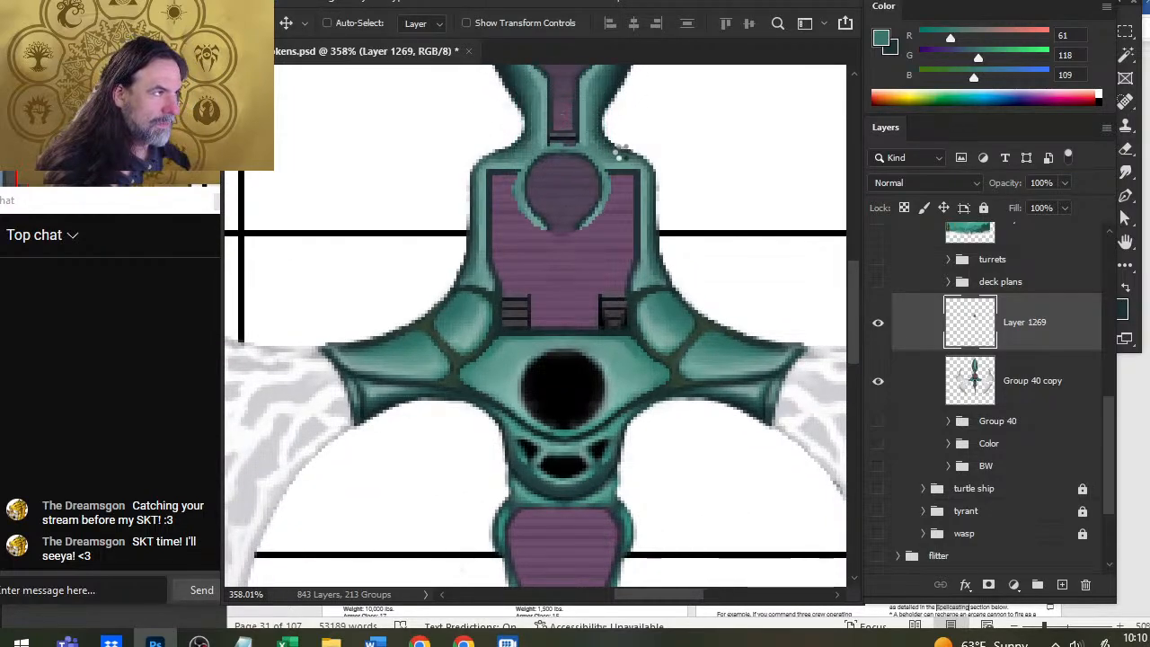
pyautogui.press('Down')
pyautogui.press('Down')
pyautogui.press('Down')
pyautogui.press('Down')
pyautogui.press('Down')
pyautogui.press('Down')
pyautogui.press('Down')
pyautogui.press('Down')
pyautogui.press('Down')
pyautogui.press('Down')
pyautogui.press('Down')
pyautogui.press('Down')
pyautogui.press('Down')
pyautogui.press('Down')
pyautogui.press('Down')
pyautogui.press('Down')
pyautogui.press('Down')
pyautogui.press('Down')
pyautogui.press('Down')
pyautogui.press('Down')
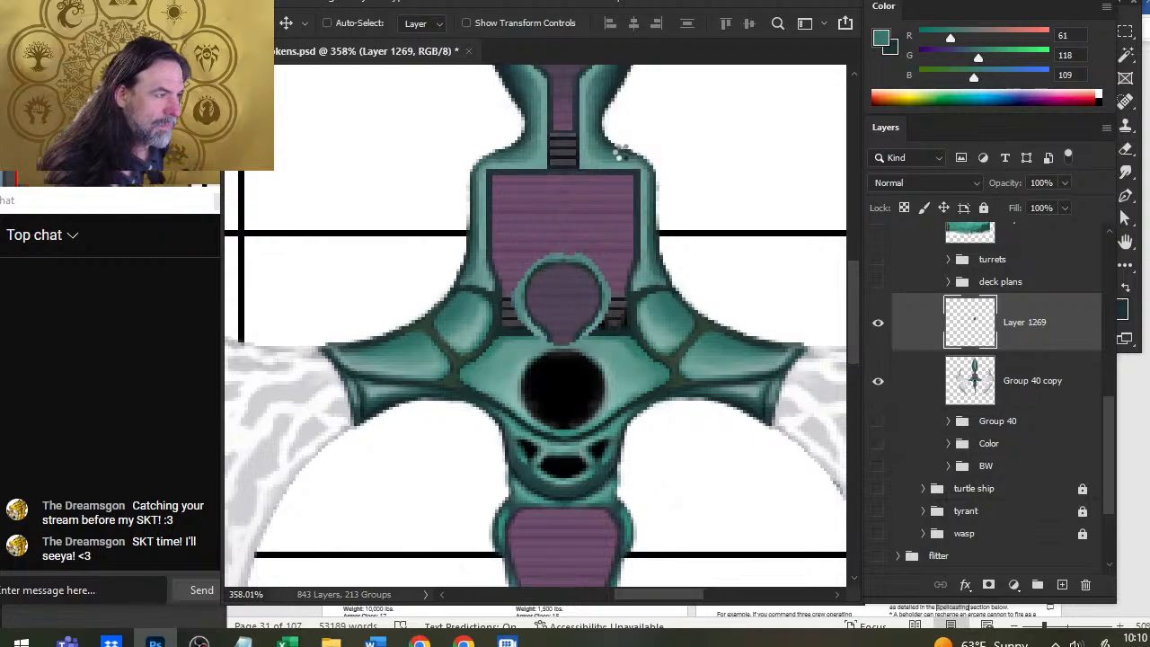
pyautogui.press('Down')
pyautogui.press('Down')
pyautogui.press('Down')
pyautogui.press('Down')
pyautogui.press('Down')
pyautogui.press('Down')
pyautogui.press('Down')
pyautogui.press('Down')
pyautogui.press('Down')
pyautogui.press('Down')
pyautogui.press('Down')
pyautogui.press('Down')
pyautogui.press('Down')
pyautogui.press('Down')
pyautogui.press('Down')
pyautogui.press('Down')
pyautogui.press('Down')
pyautogui.press('Down')
pyautogui.press('Down')
pyautogui.press('Down')
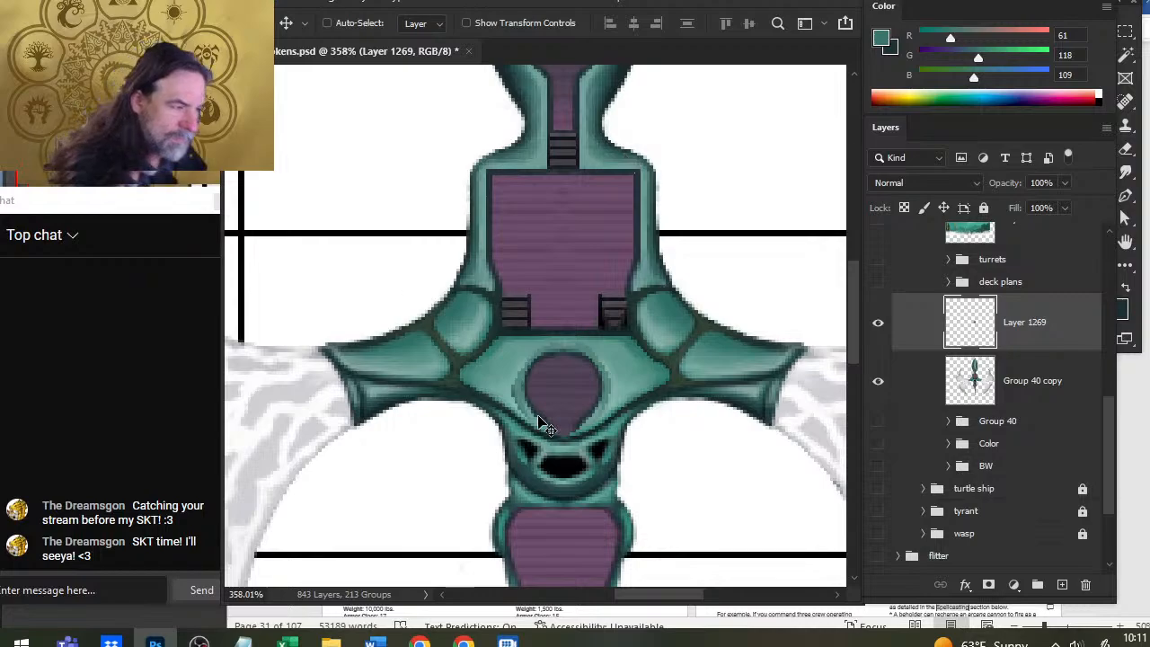
# Step: Erase the surplus rim around the copied chamber floor, then delete the copied layer
pyautogui.press('e')
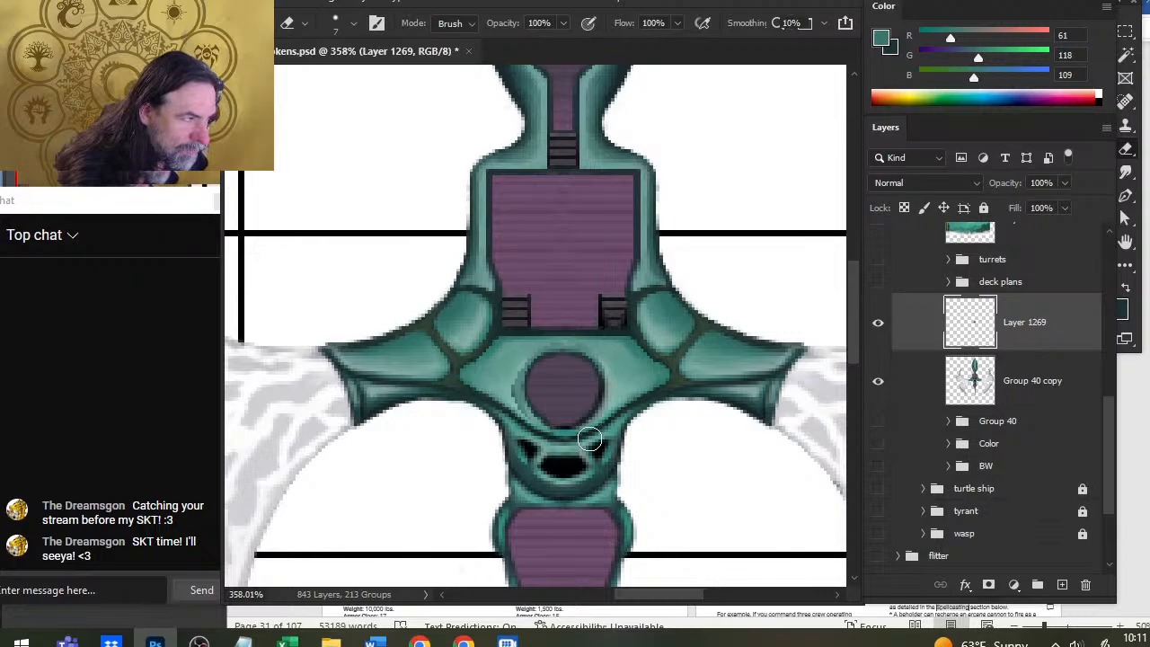
pyautogui.moveTo(523, 387); pyautogui.dragTo(602, 395)
pyautogui.press('Delete')
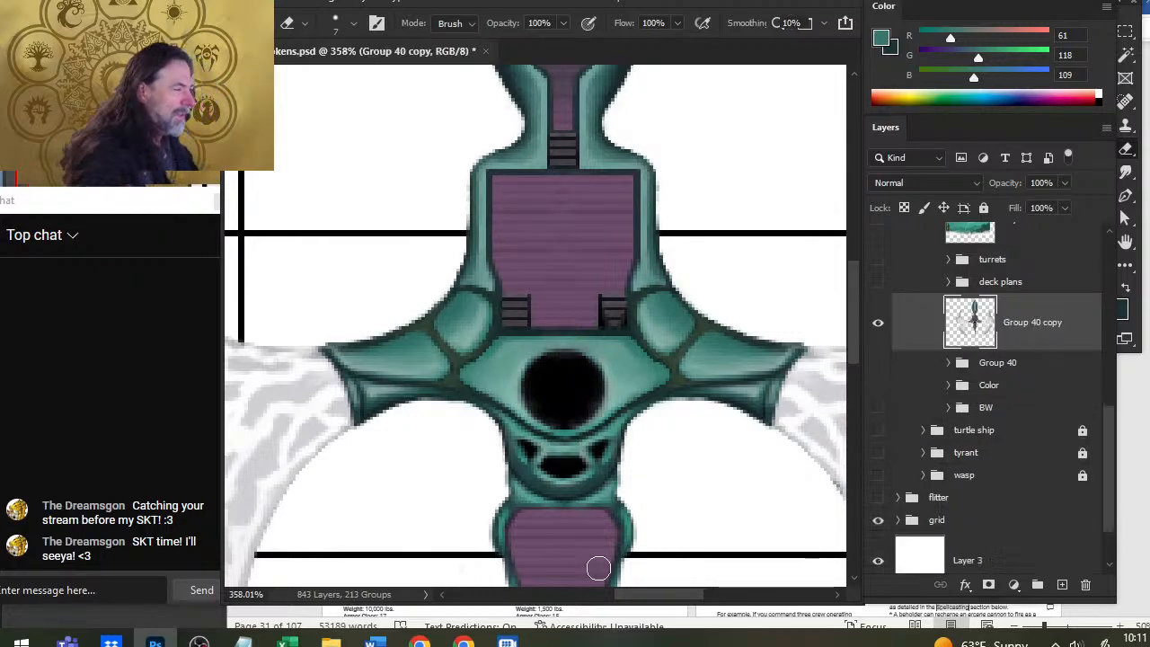
# Step: Select a rounded patch of purple planking inside the main deck and copy it onto a new layer
pyautogui.press('l')
pyautogui.moveTo(524, 195); pyautogui.dragTo(567, 191)
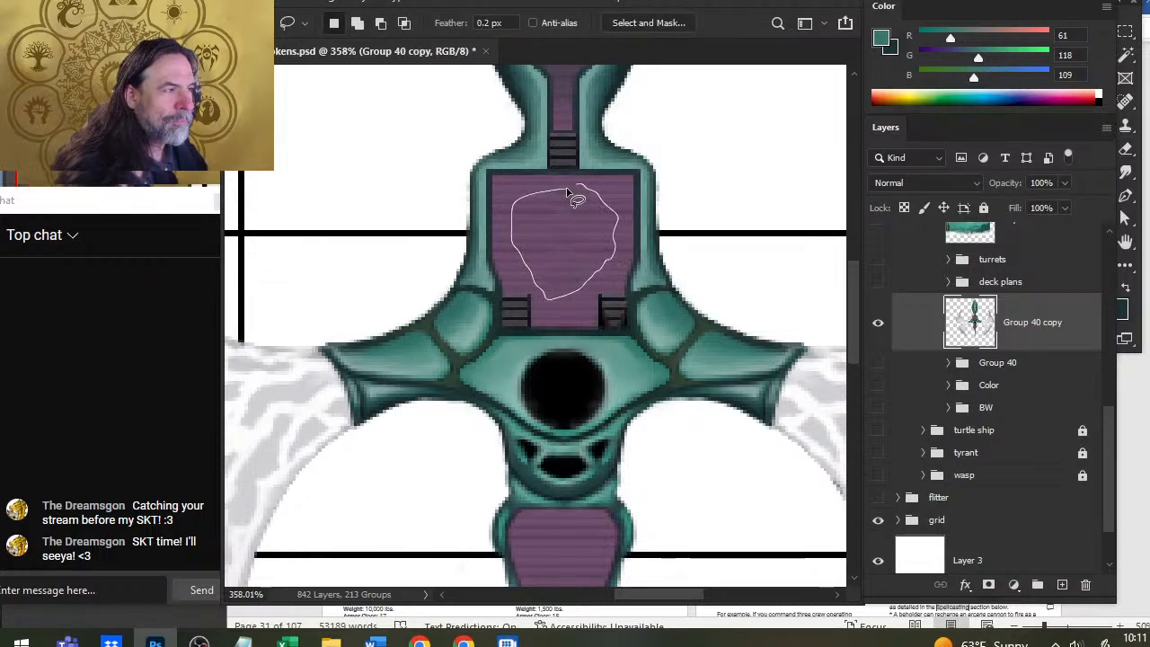
pyautogui.moveTo(567, 192); pyautogui.dragTo(569, 188)
pyautogui.hotkey('ctrl', 'shift', 'j')
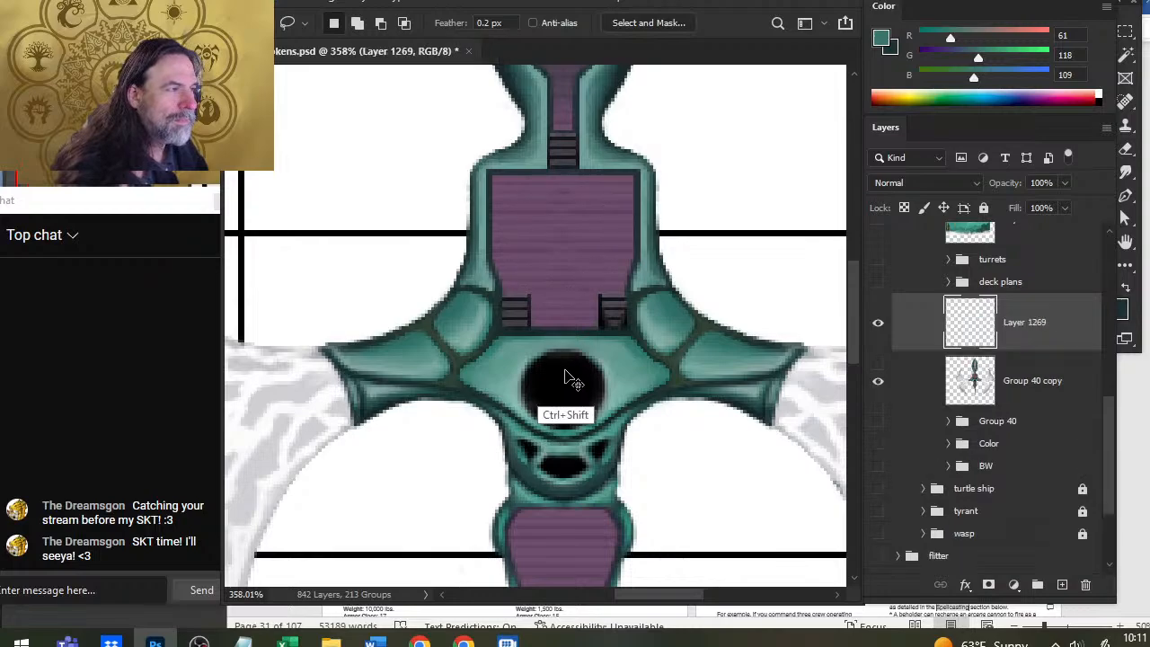
# Step: Move the copied purple planking patch straight down until it covers the black circular opening below the main deck
pyautogui.press('v')
pyautogui.press('Down')
pyautogui.press('Down')
pyautogui.press('Down')
pyautogui.press('Down')
pyautogui.press('Down')
pyautogui.press('Down')
pyautogui.press('Down')
pyautogui.press('Down')
pyautogui.press('Down')
pyautogui.press('Down')
pyautogui.press('Down')
pyautogui.press('Down')
pyautogui.press('Down')
pyautogui.press('Down')
pyautogui.press('Down')
pyautogui.press('Down')
pyautogui.press('Down')
pyautogui.press('Down')
pyautogui.press('Down')
pyautogui.press('Down')
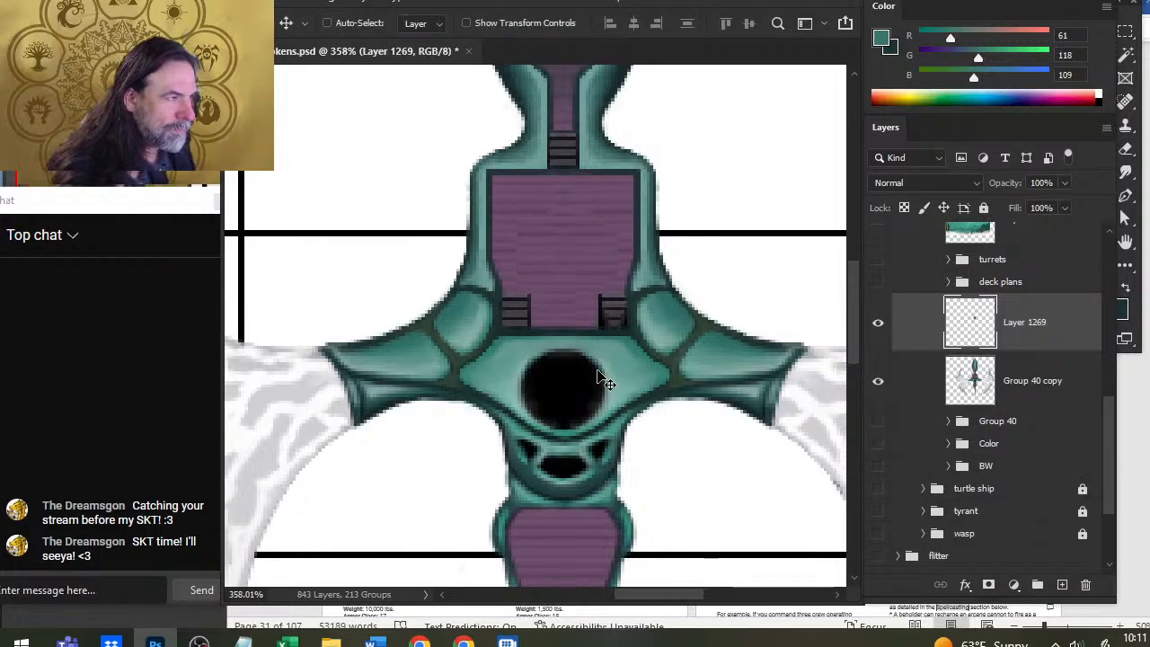
pyautogui.press('Down')
pyautogui.press('Down')
pyautogui.press('Down')
pyautogui.press('Down')
pyautogui.press('Down')
pyautogui.press('Down')
pyautogui.press('Down')
pyautogui.press('Down')
pyautogui.press('Down')
pyautogui.press('Down')
pyautogui.press('Down')
pyautogui.press('Down')
pyautogui.press('Down')
pyautogui.press('Down')
pyautogui.press('Down')
pyautogui.press('Down')
pyautogui.press('Down')
pyautogui.press('Down')
pyautogui.press('Down')
pyautogui.press('Down')
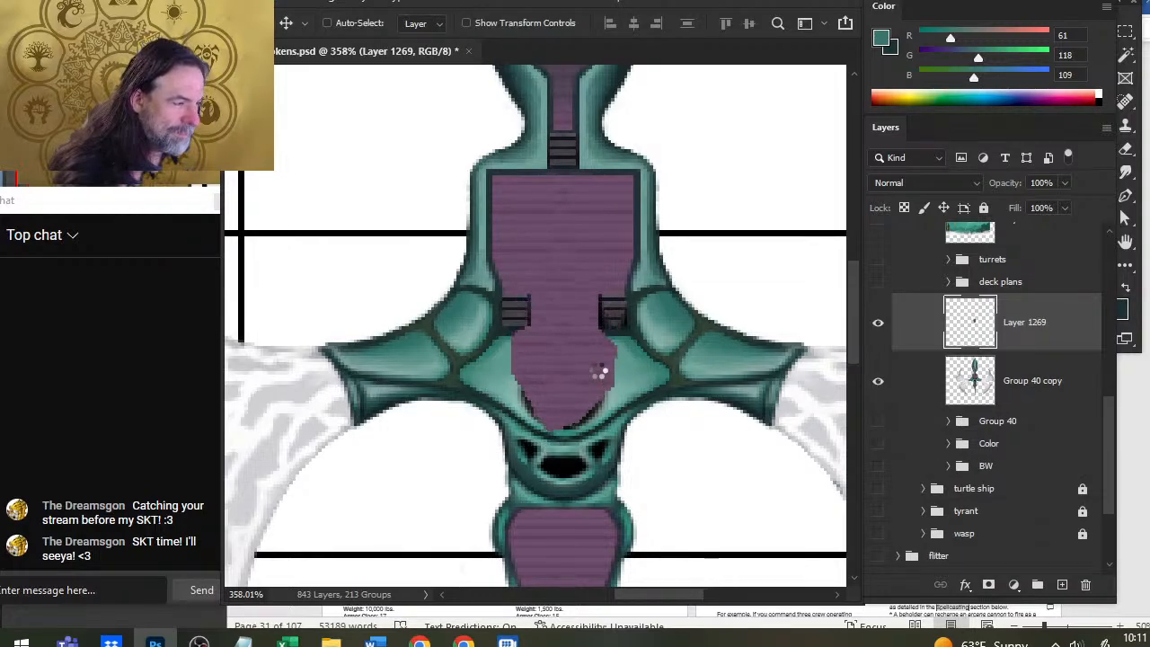
pyautogui.press('Down')
pyautogui.press('Down')
pyautogui.press('Down')
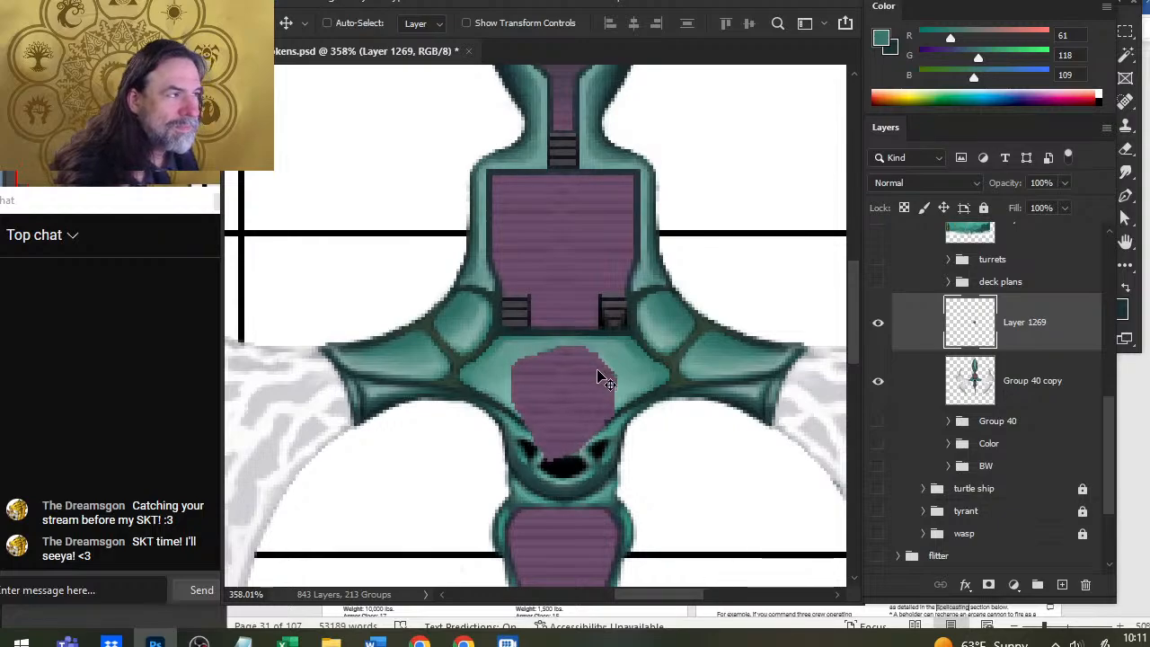
# Step: Reduce the opacity of the planking patch layer to 64% so the circular opening shows through
pyautogui.press('z')
pyautogui.click(567, 236)
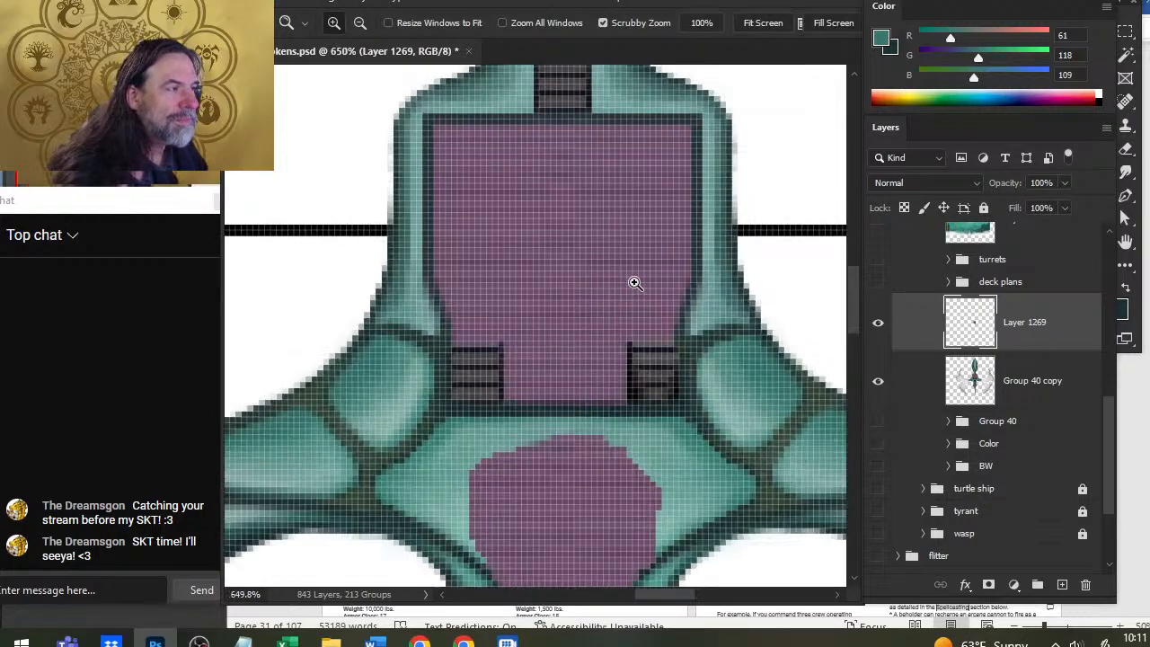
pyautogui.moveTo(634, 282); pyautogui.dragTo(557, 311)
pyautogui.moveTo(680, 462); pyautogui.dragTo(695, 364)
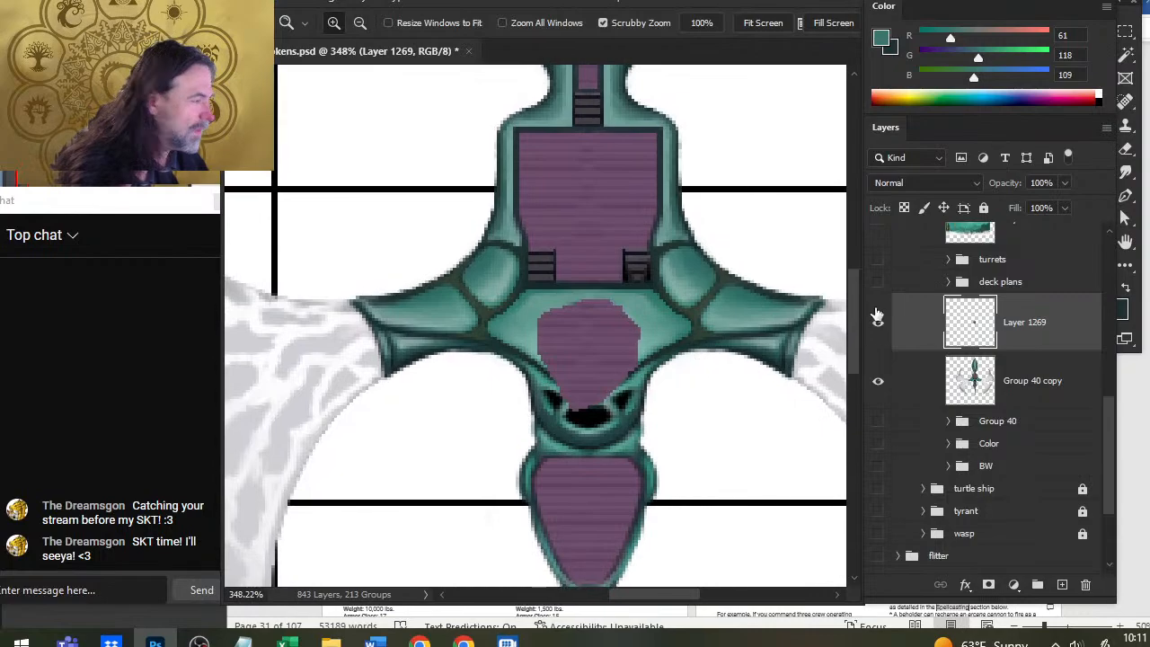
pyautogui.click(1064, 183)
pyautogui.moveTo(1063, 207); pyautogui.dragTo(1042, 205)
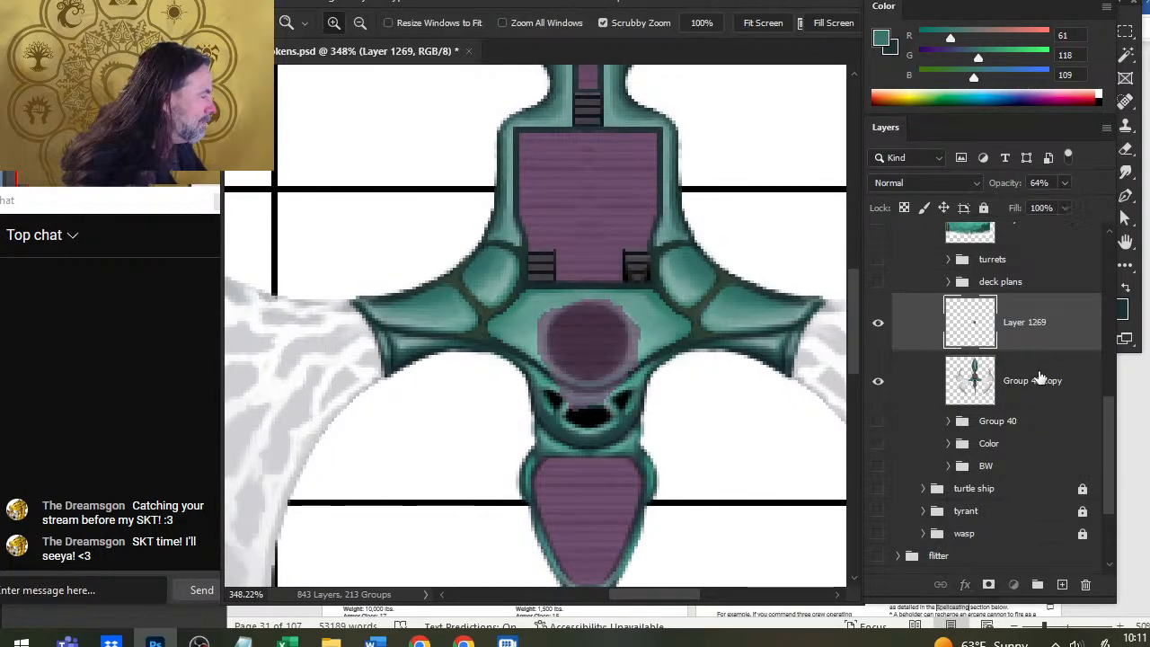
# Step: Erase the planking outside the circular opening and all of its right half, leaving a clean left semicircle
pyautogui.press('e')
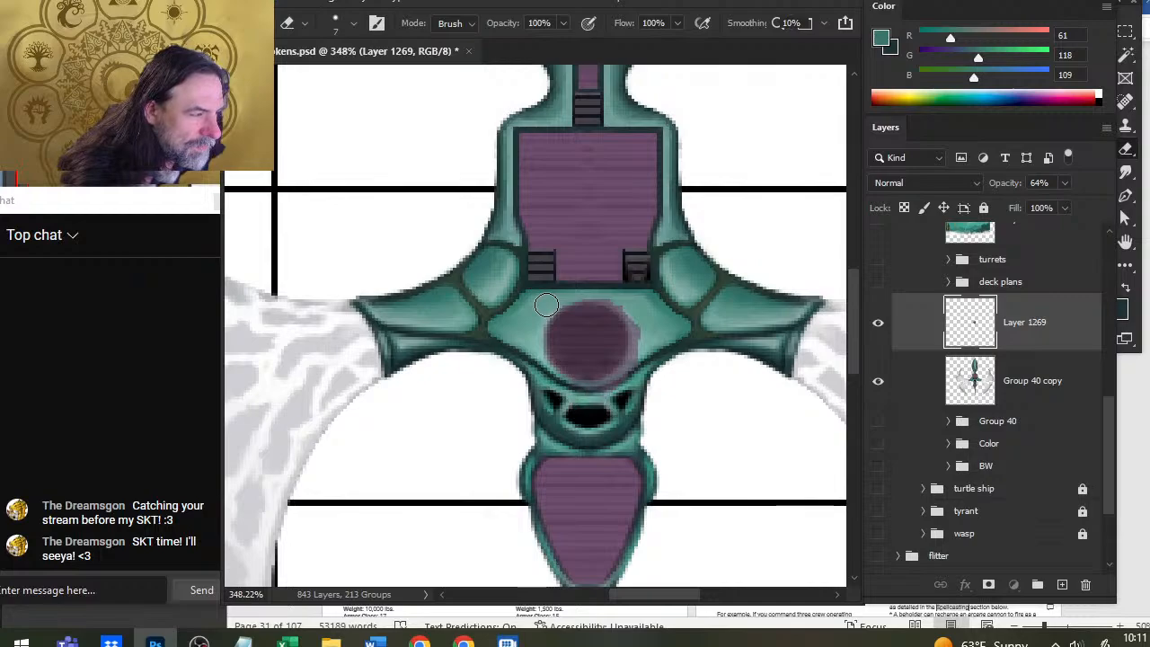
pyautogui.keyDown('shift'); pyautogui.click(604, 290); pyautogui.keyUp('shift')
pyautogui.keyDown('shift'); pyautogui.click(603, 290); pyautogui.keyUp('shift')
pyautogui.keyDown('shift'); pyautogui.click(604, 396); pyautogui.keyUp('shift')
pyautogui.moveTo(629, 316); pyautogui.dragTo(621, 363)
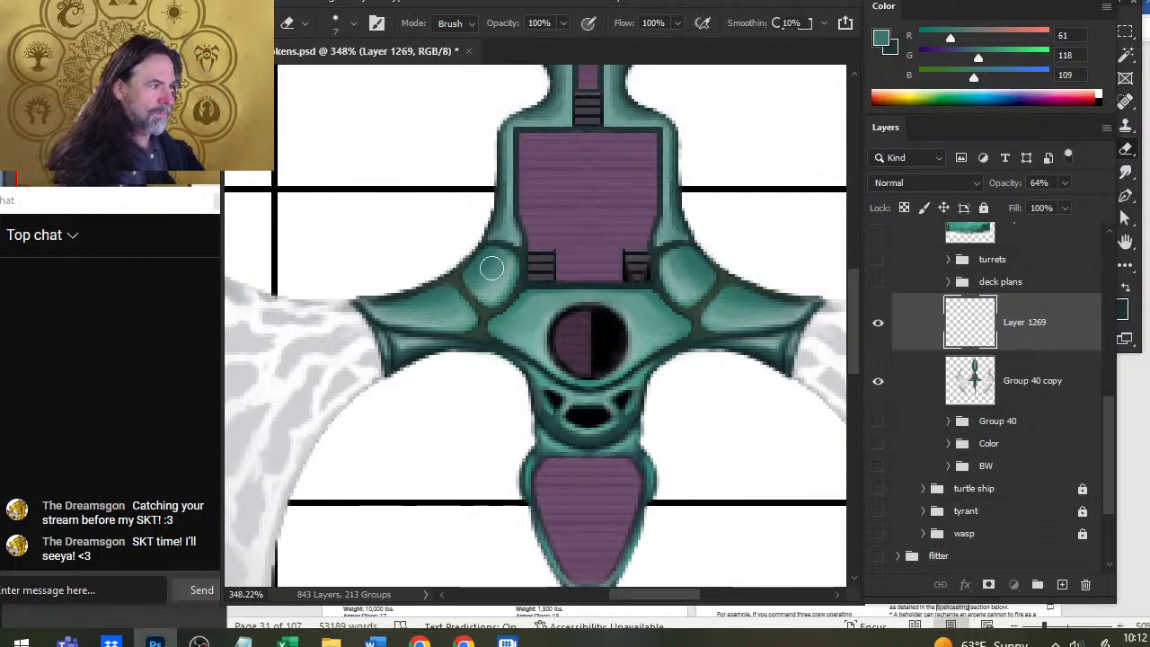
# Step: Smudge the lower part of the planking semicircle near the opening's centre line at 60% strength
pyautogui.press('r')
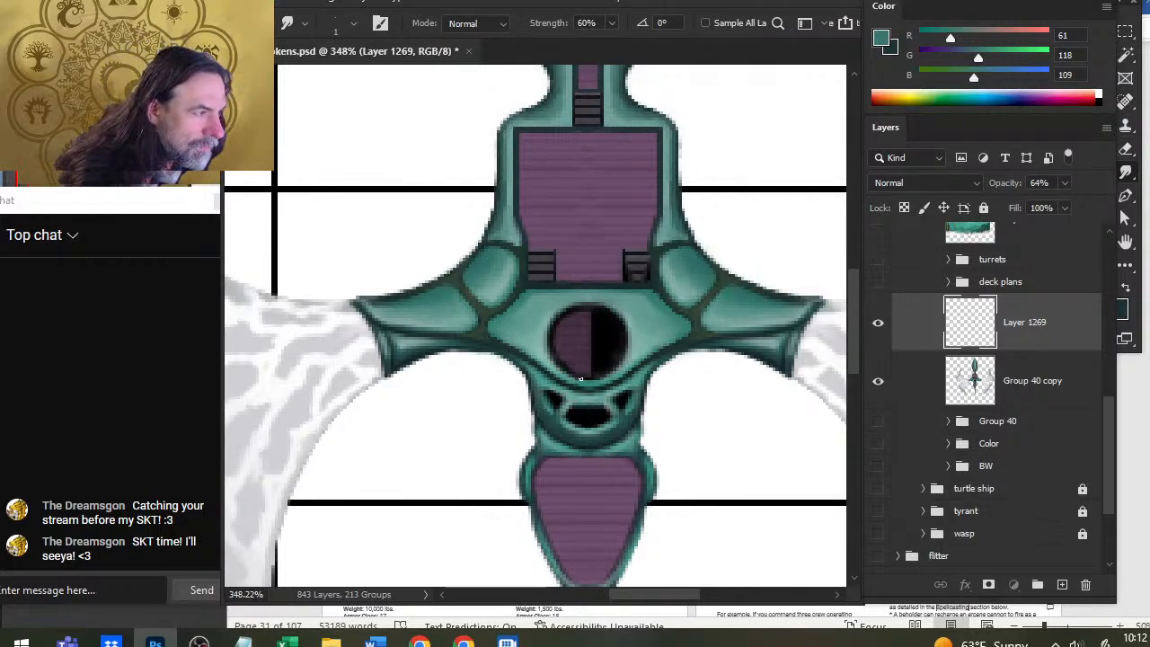
pyautogui.keyDown('shift'); pyautogui.click(580, 360); pyautogui.keyUp('shift')
pyautogui.keyDown('shift'); pyautogui.click(584, 369); pyautogui.keyUp('shift')
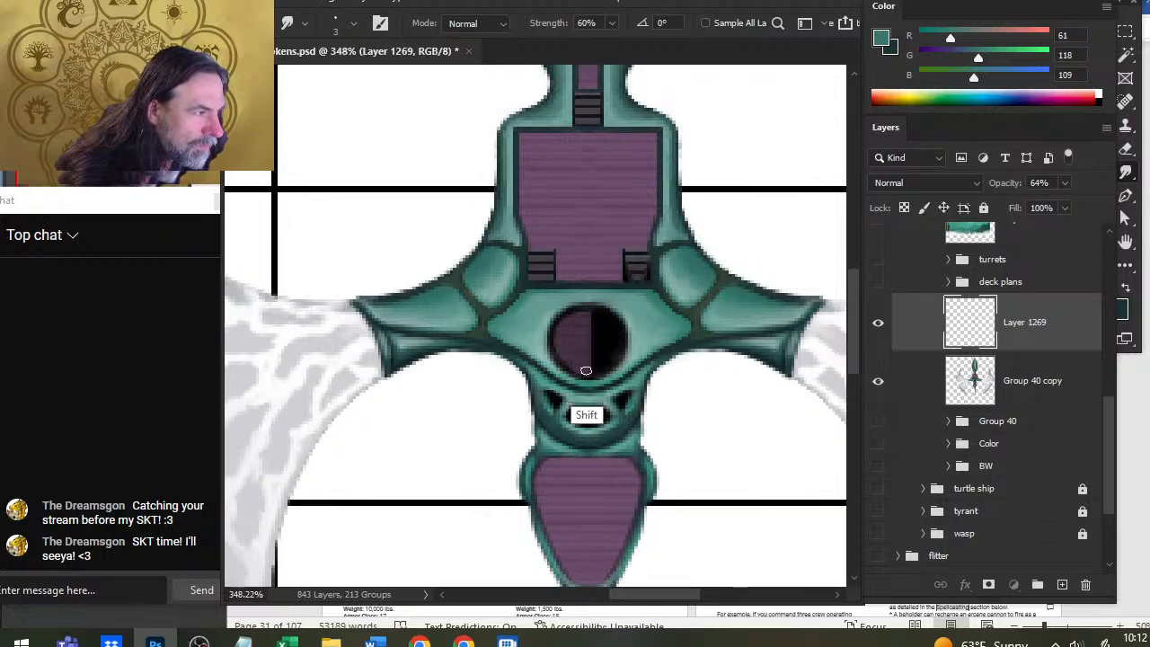
pyautogui.keyDown('shift'); pyautogui.click(581, 364); pyautogui.keyUp('shift')
pyautogui.keyDown('shift'); pyautogui.click(584, 367); pyautogui.keyUp('shift')
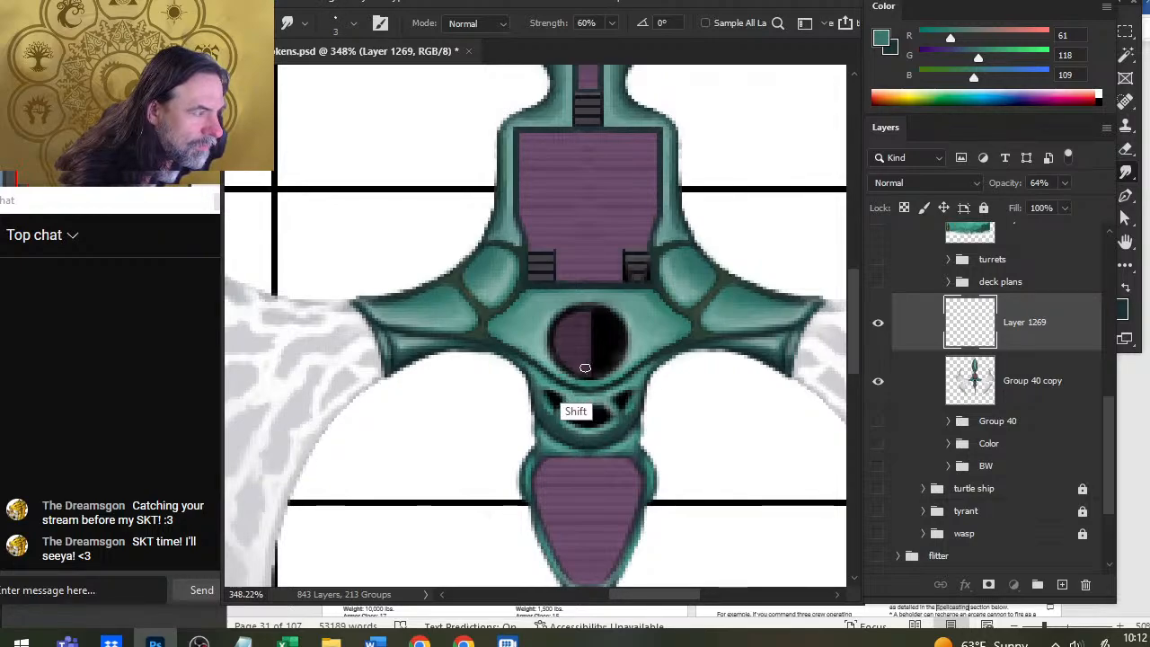
pyautogui.keyDown('shift'); pyautogui.click(580, 365); pyautogui.keyUp('shift')
pyautogui.keyDown('shift'); pyautogui.click(577, 358); pyautogui.keyUp('shift')
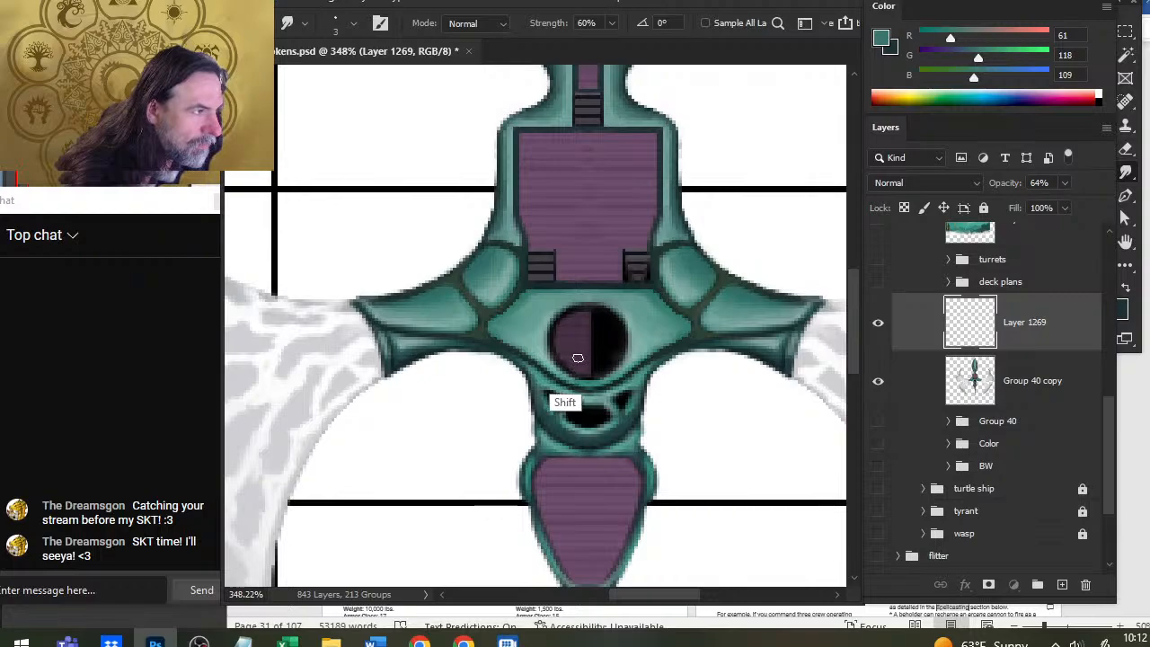
# Step: Hide the planking layer and paint the black circle dark teal, sampled from the deck outline, on a new layer above the ship
pyautogui.press('b')
pyautogui.keyDown('alt'); pyautogui.click(565, 273); pyautogui.keyUp('alt')
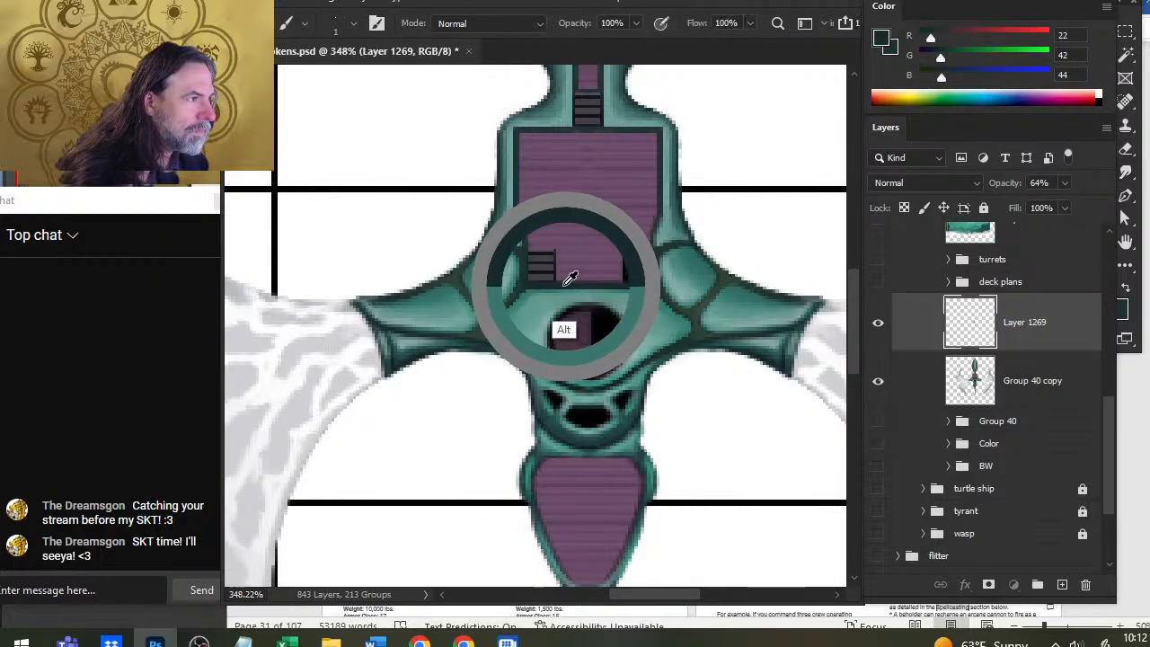
pyautogui.click(893, 360)
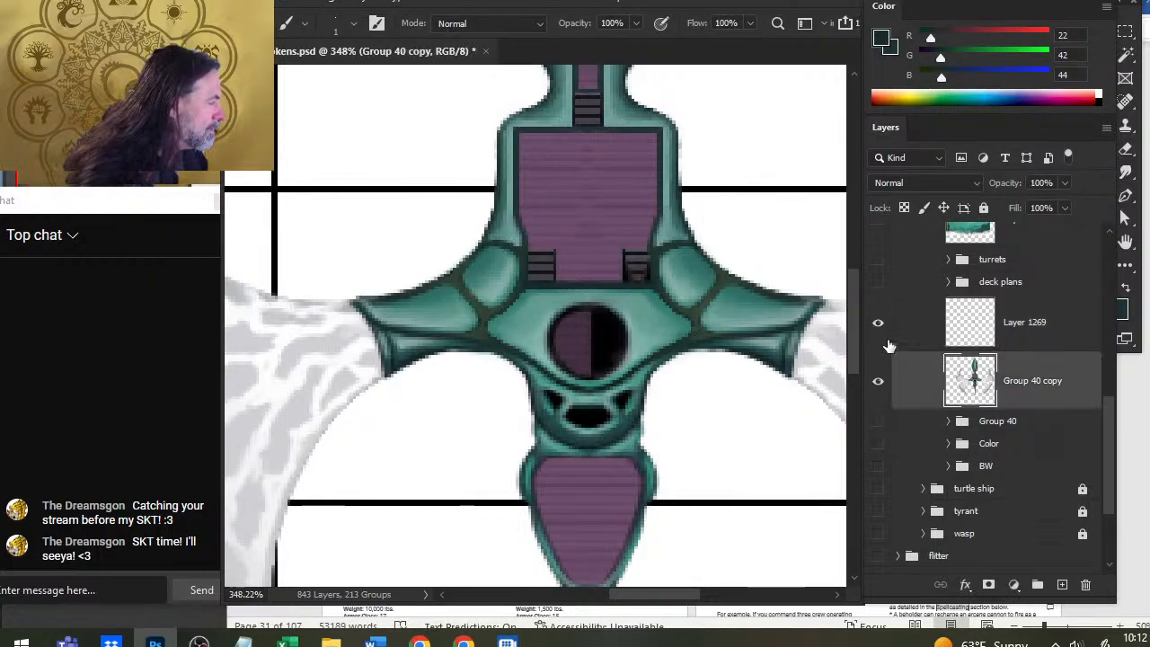
pyautogui.click(878, 322)
pyautogui.click(1061, 584)
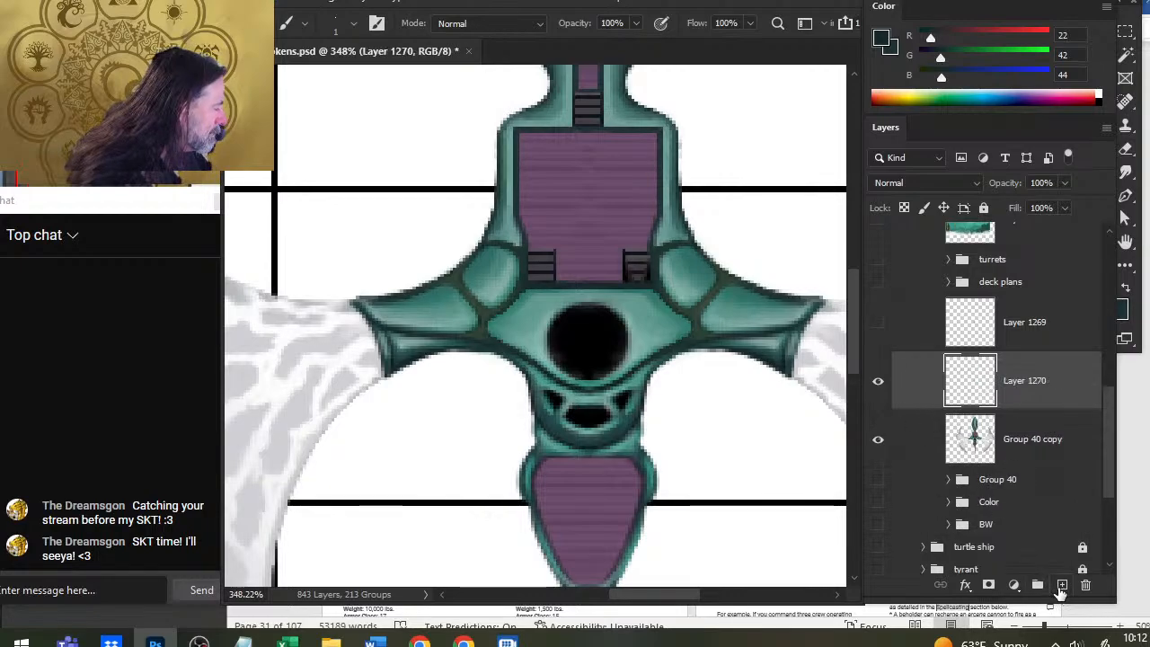
pyautogui.press(']')
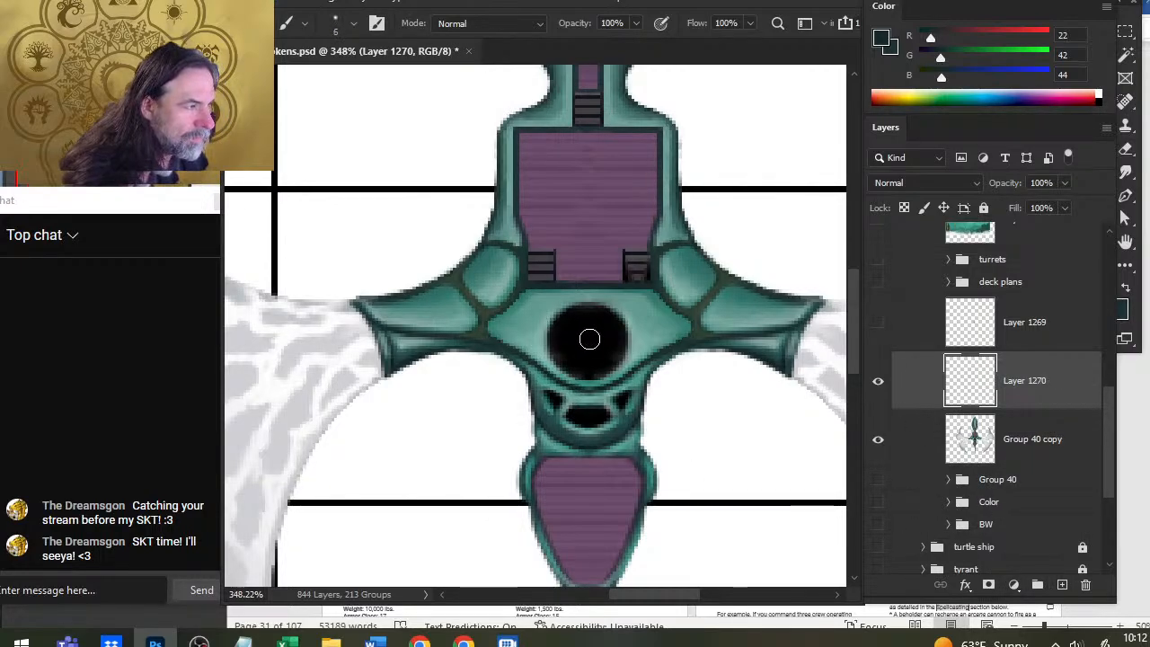
pyautogui.press(']')
pyautogui.moveTo(590, 338)
pyautogui.mouseDown()
pyautogui.moveTo(576, 362)
pyautogui.moveTo(564, 340)
pyautogui.moveTo(613, 335)
pyautogui.mouseUp()
pyautogui.click(590, 351)
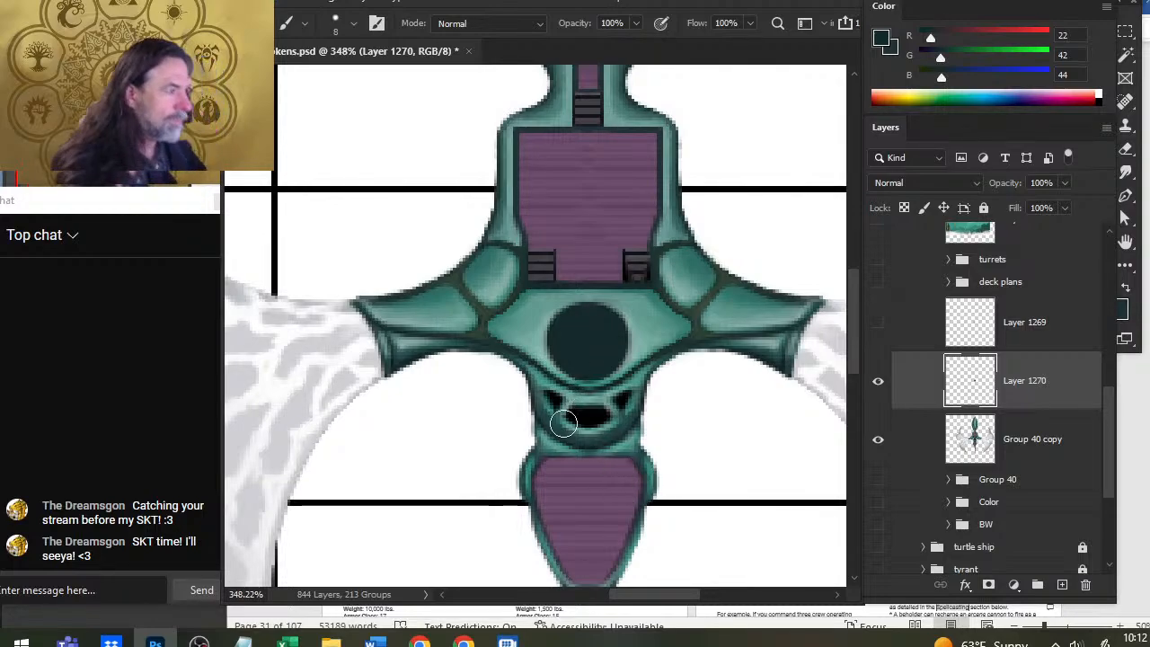
# Step: Show the planking semicircle again and nudge it slightly left within the dark teal circle
pyautogui.click(878, 321)
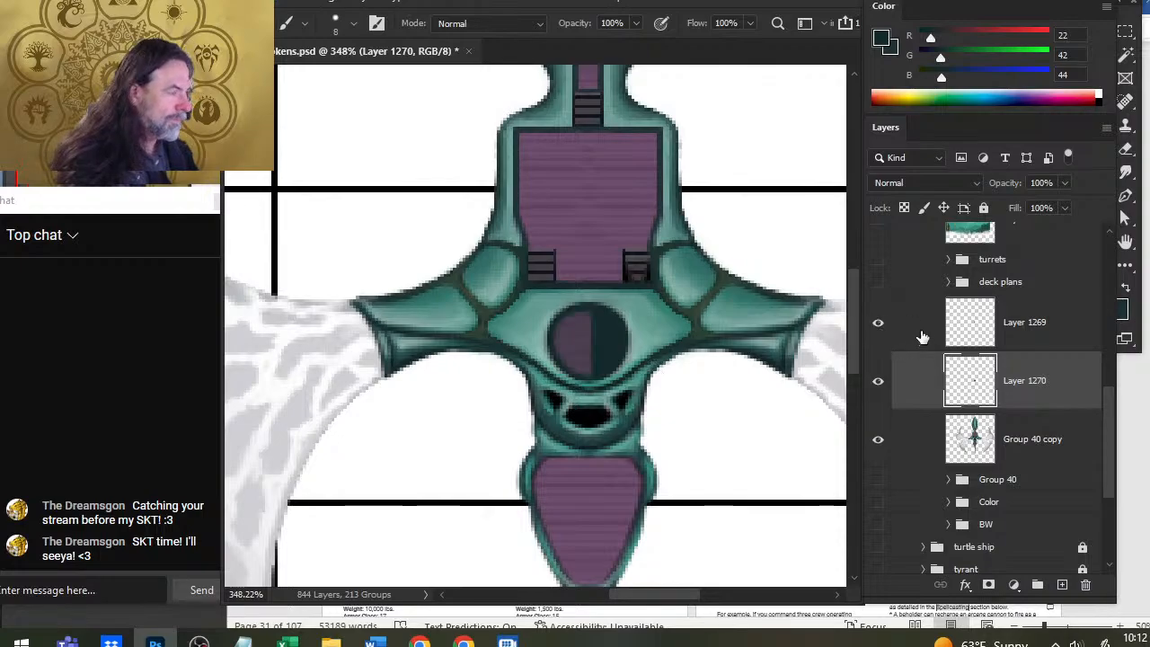
pyautogui.click(898, 339)
pyautogui.press('v')
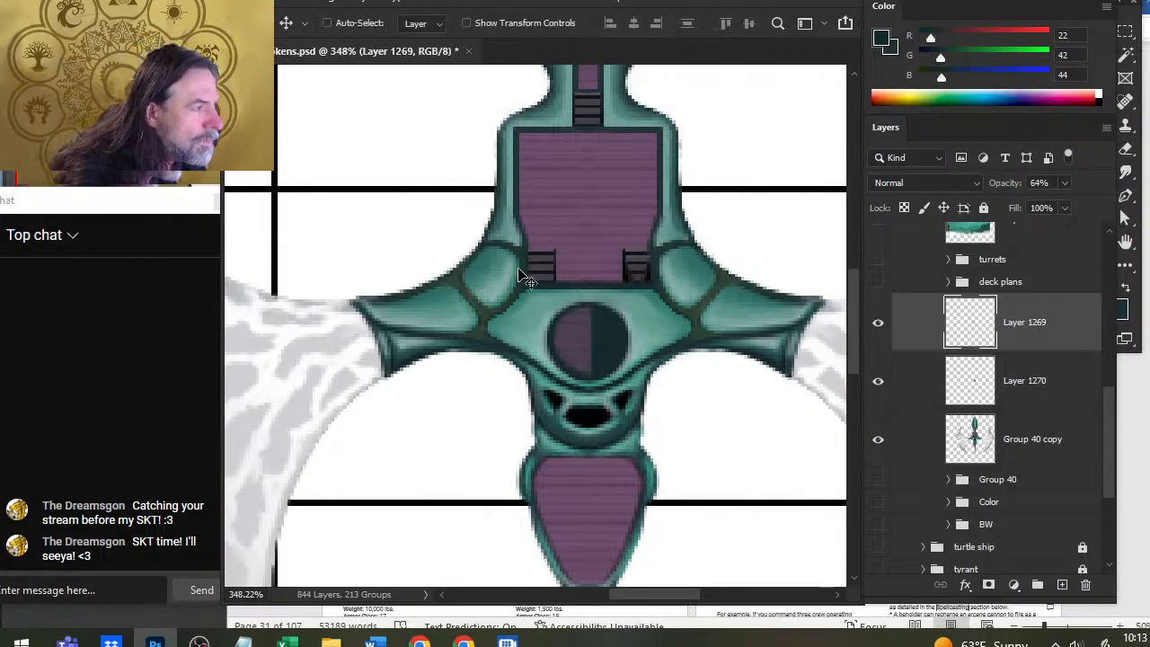
pyautogui.press('Left')
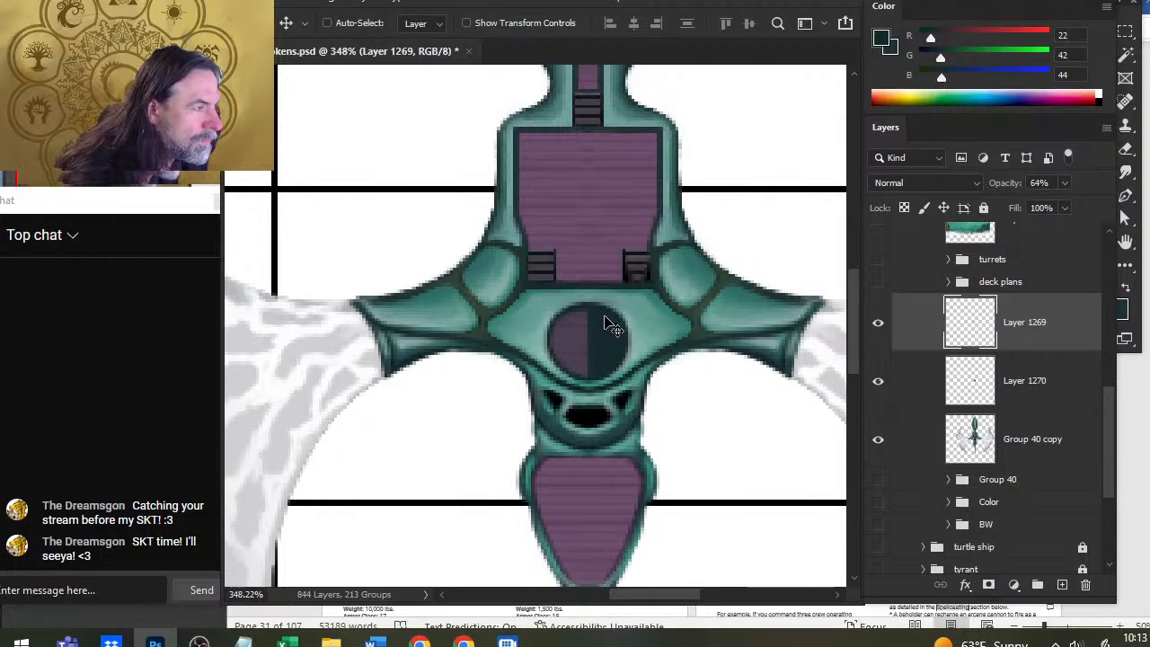
# Step: Sample the muted purple of the planking semicircle as the paint colour and reduce the brush size to 1 px
pyautogui.press('b')
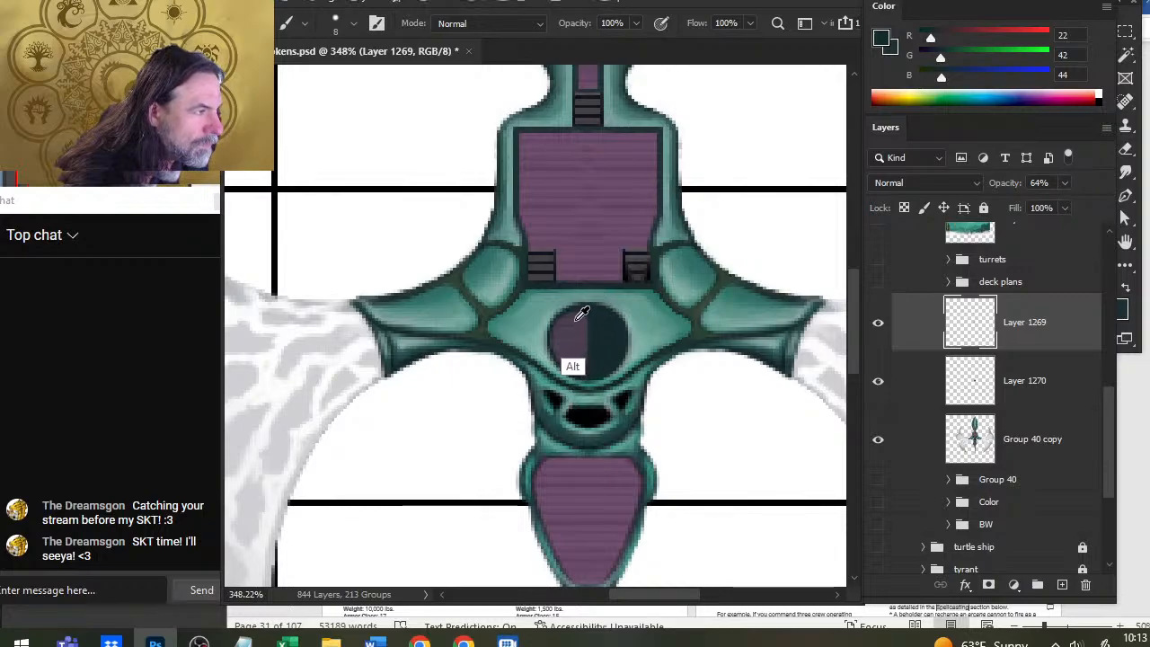
pyautogui.keyDown('alt'); pyautogui.click(576, 320); pyautogui.keyUp('alt')
pyautogui.press('[')
pyautogui.press('[')
pyautogui.press('[')
pyautogui.press('[')
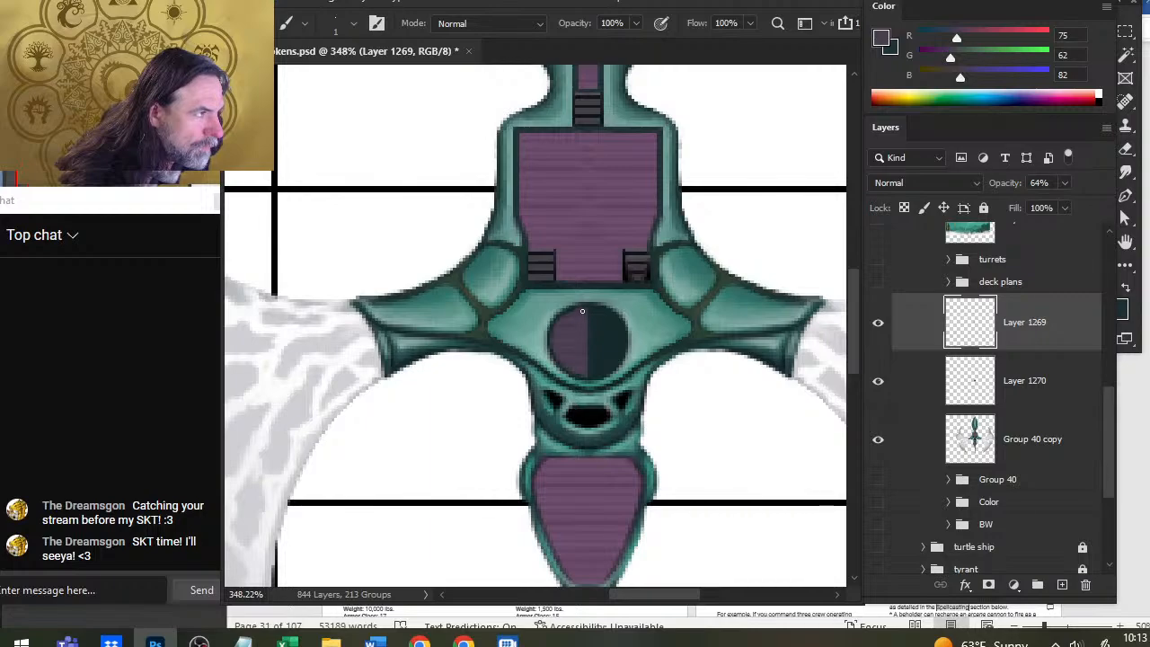
# Step: Duplicate the planking semicircle layer and flip the copy horizontally to fill the right half of the circle
pyautogui.press('l')
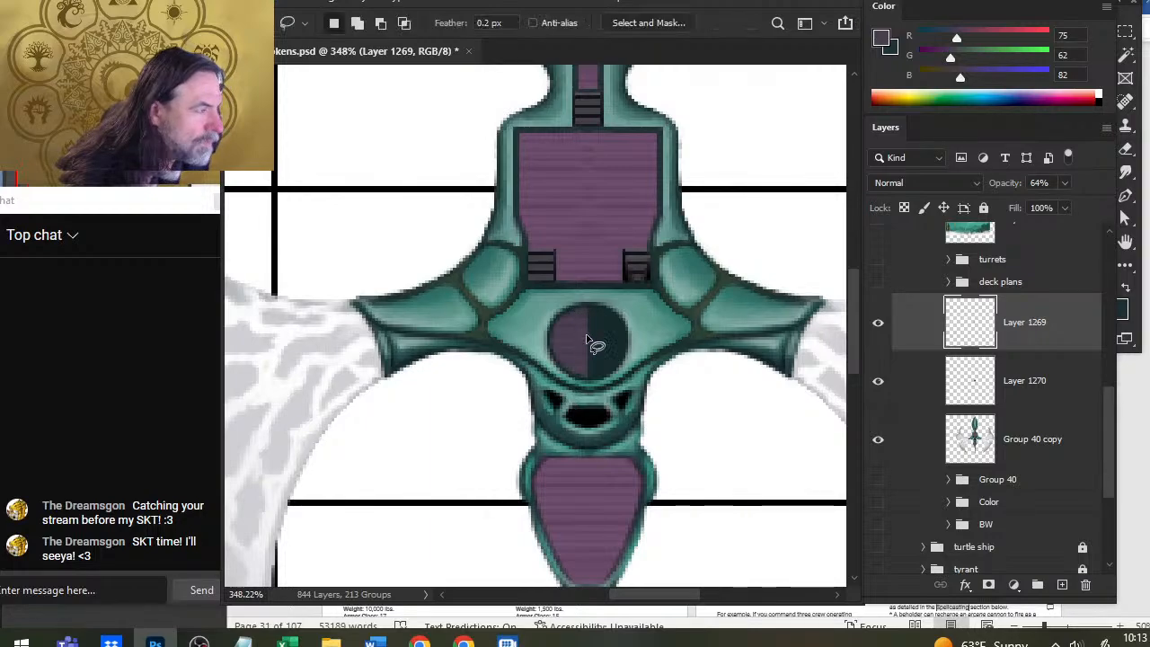
pyautogui.rightClick(938, 327)
pyautogui.click(1021, 76)
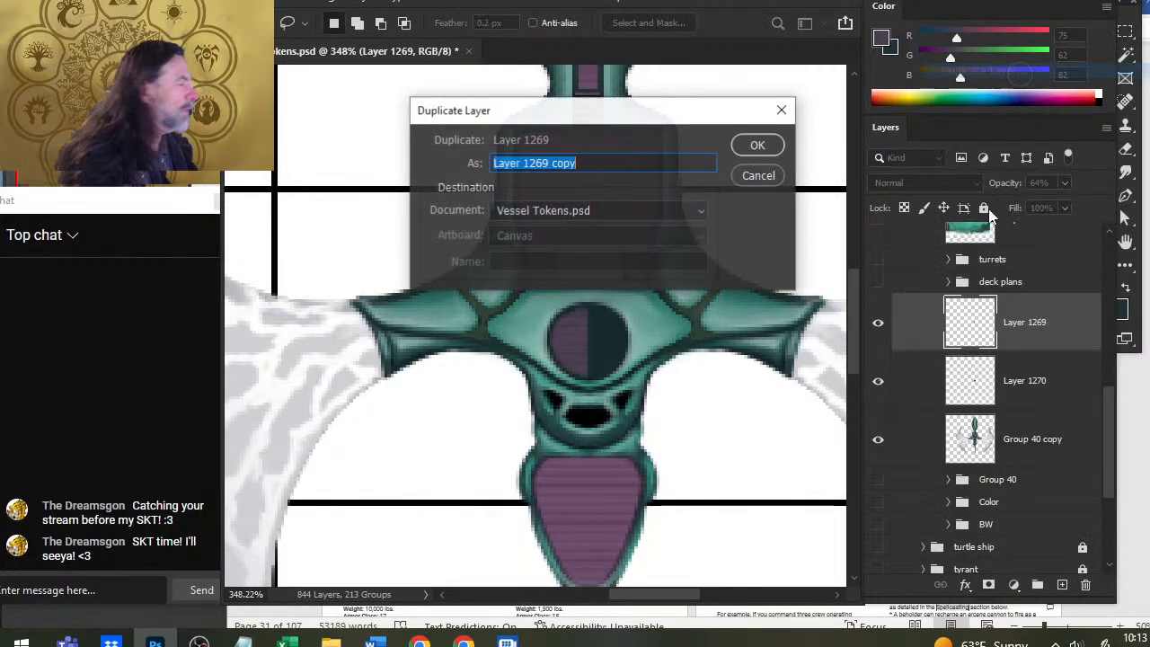
pyautogui.press('Return')
pyautogui.rightClick(625, 269)
pyautogui.click(726, 424)
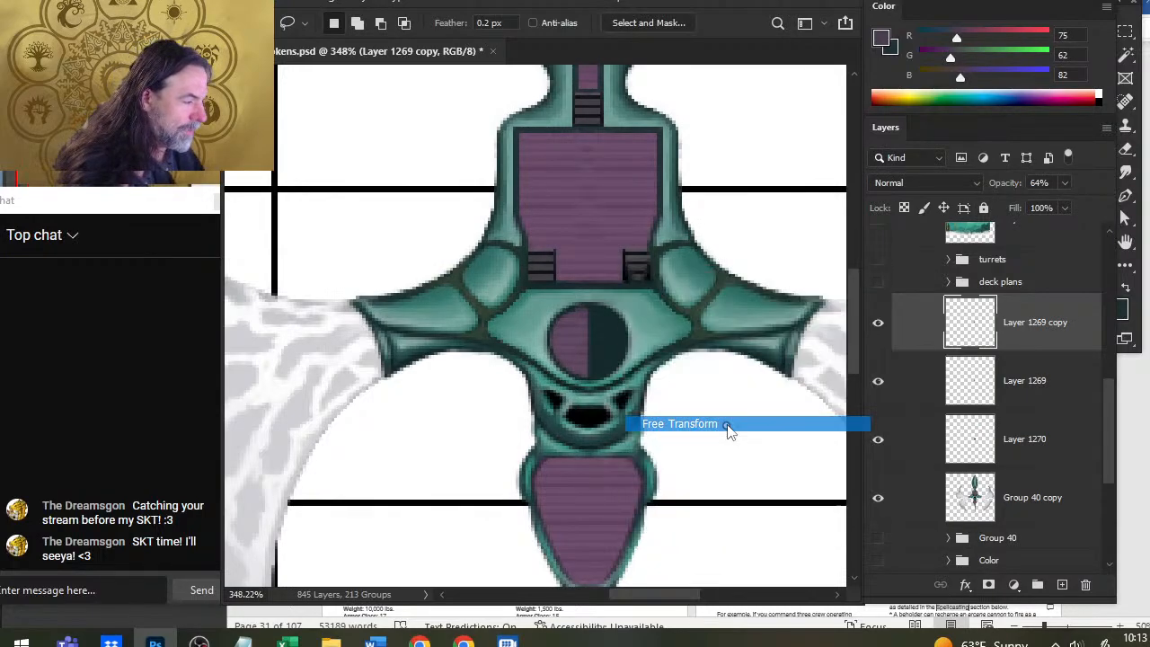
pyautogui.rightClick(650, 328)
pyautogui.click(744, 302)
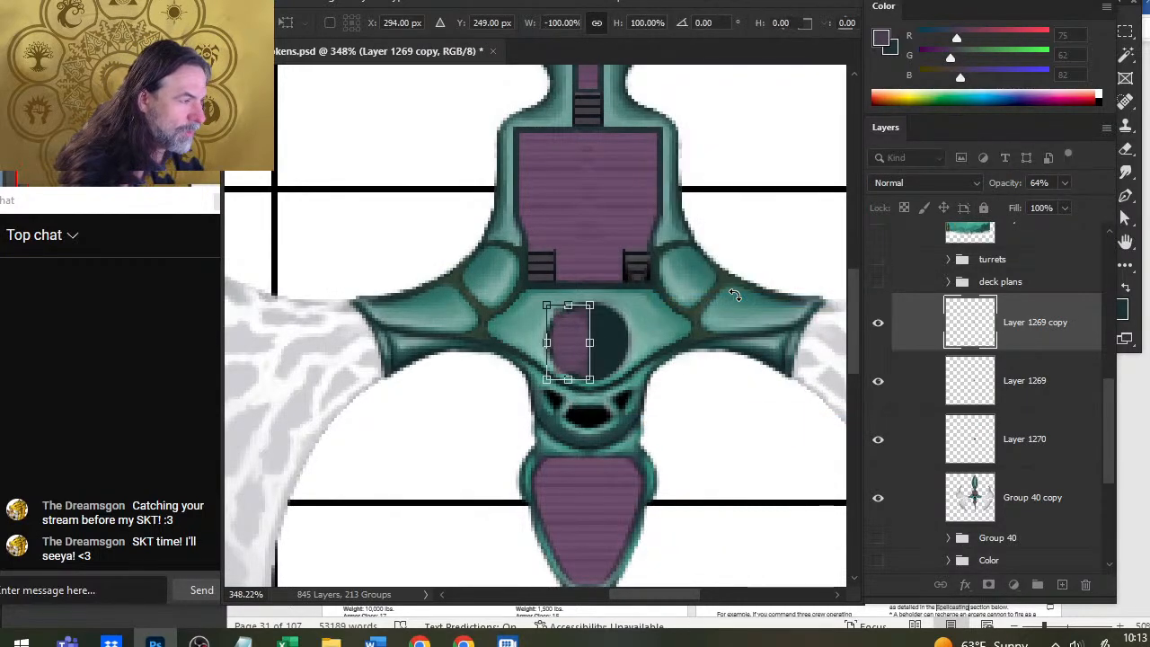
pyautogui.press('Return')
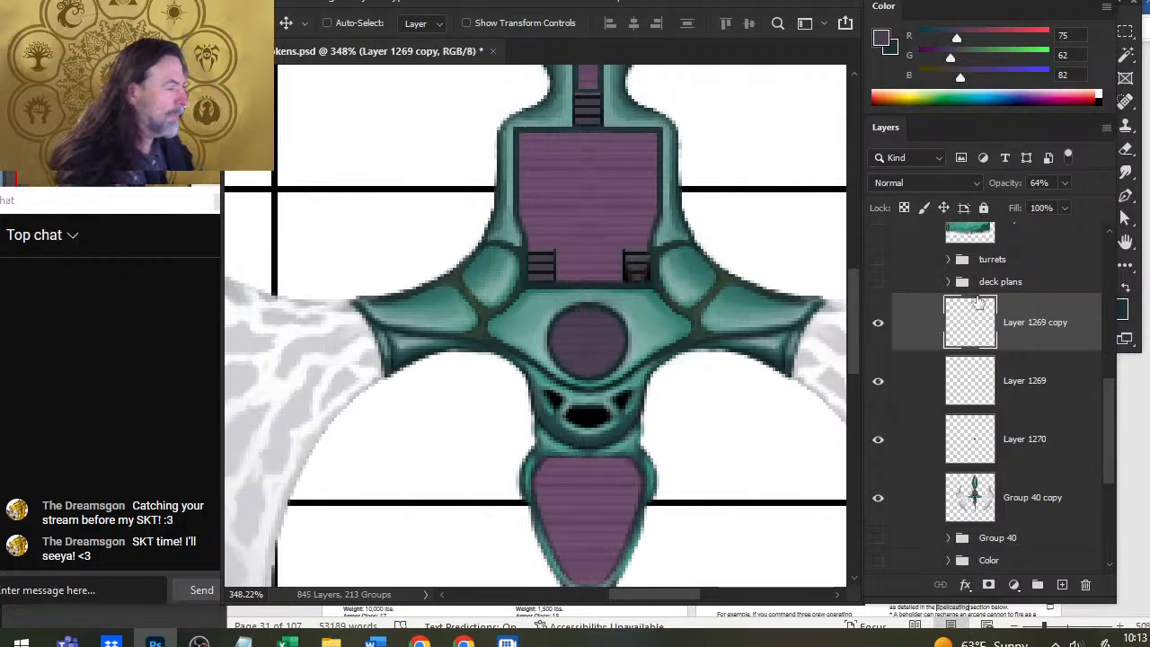
# Step: Merge the mirrored planking half into the original, then merge the full planking circle into the dark teal fill layer
pyautogui.rightClick(1015, 328)
pyautogui.click(899, 506)
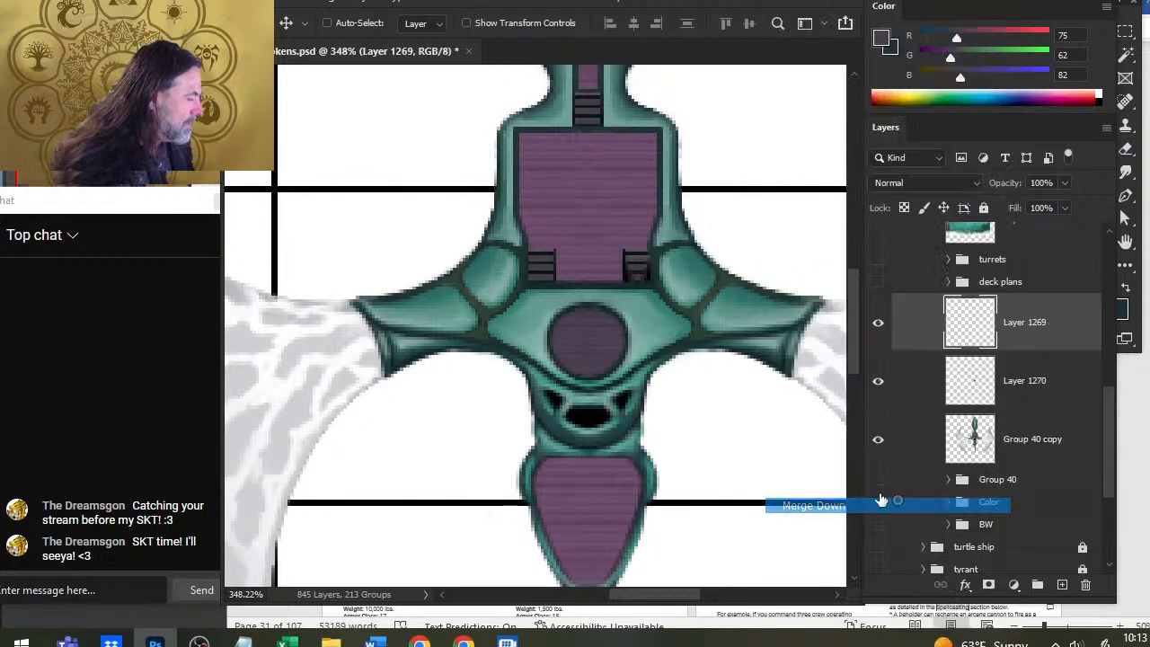
pyautogui.press('e')
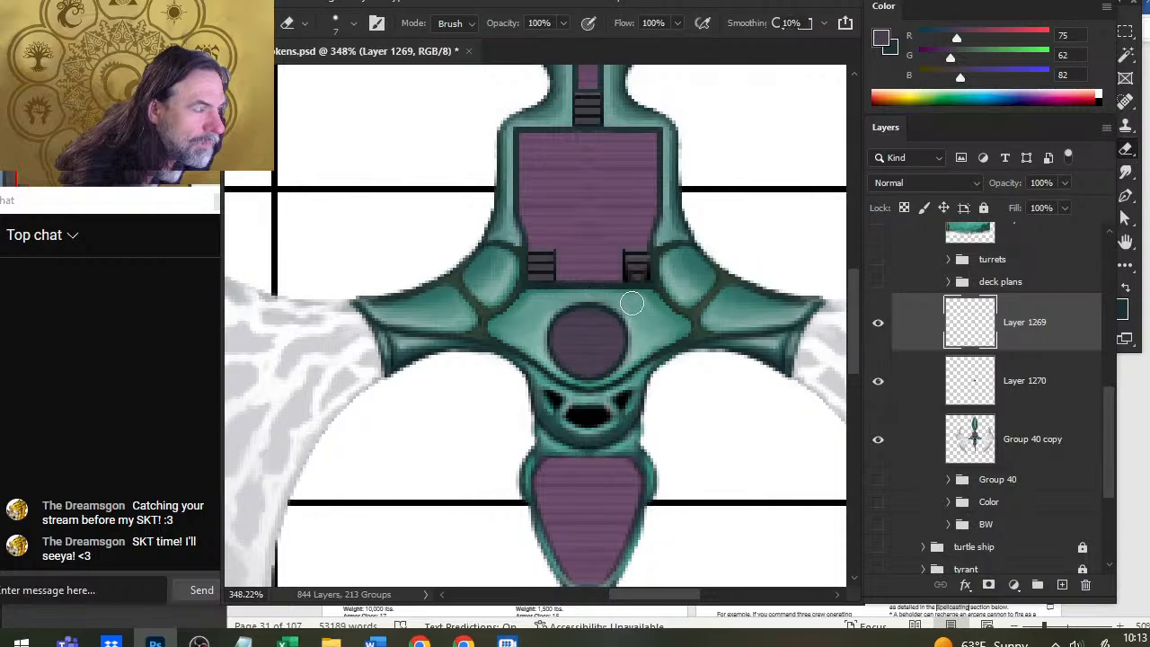
pyautogui.click(879, 382)
pyautogui.click(879, 384)
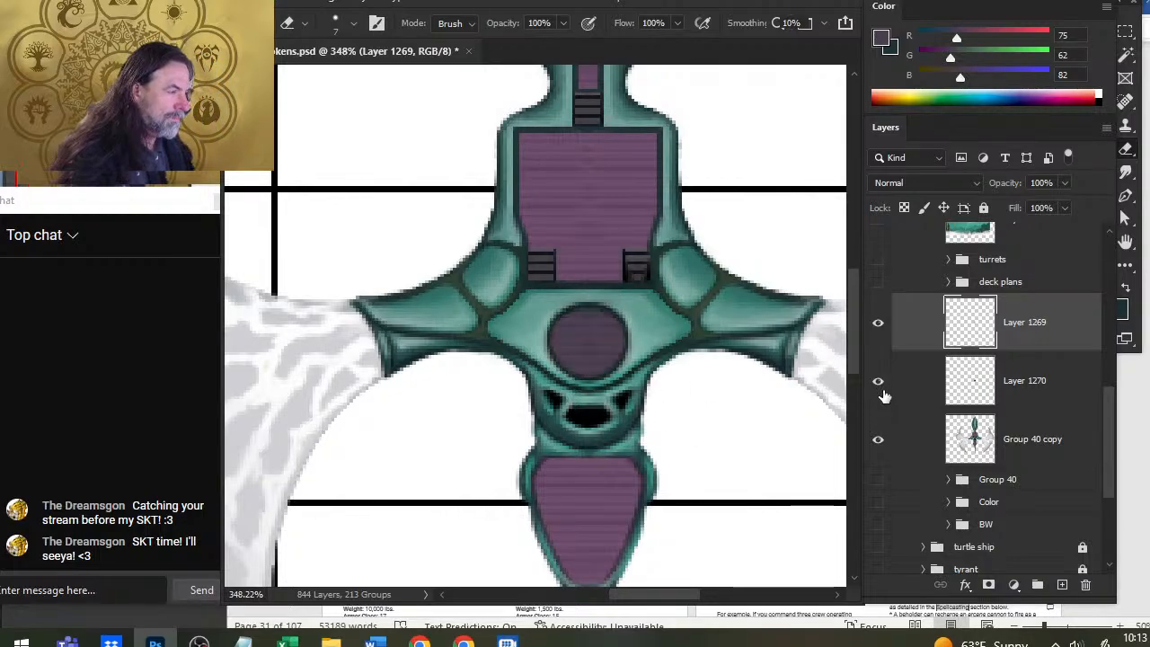
pyautogui.click(880, 388)
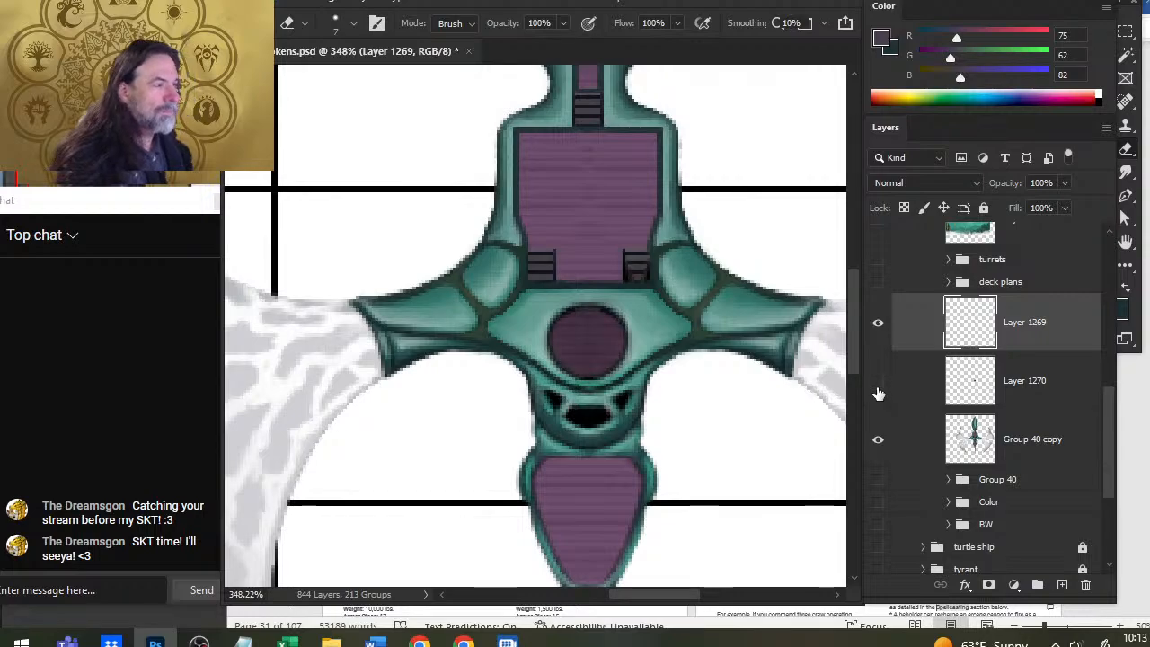
pyautogui.click(878, 387)
pyautogui.rightClick(905, 334)
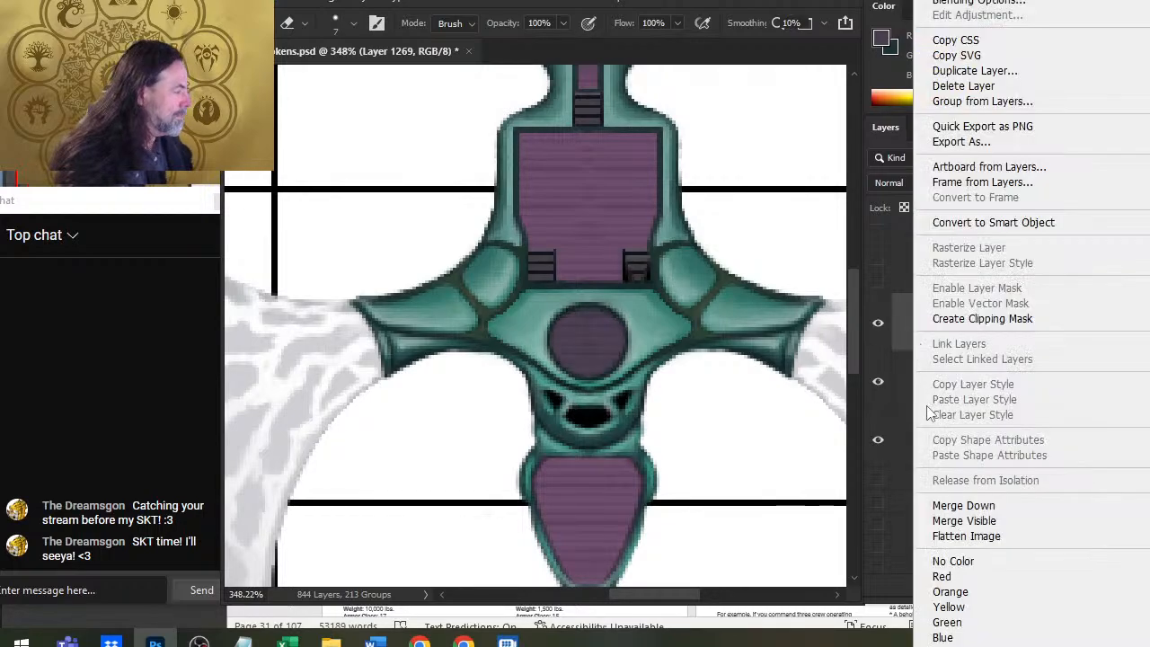
pyautogui.click(954, 512)
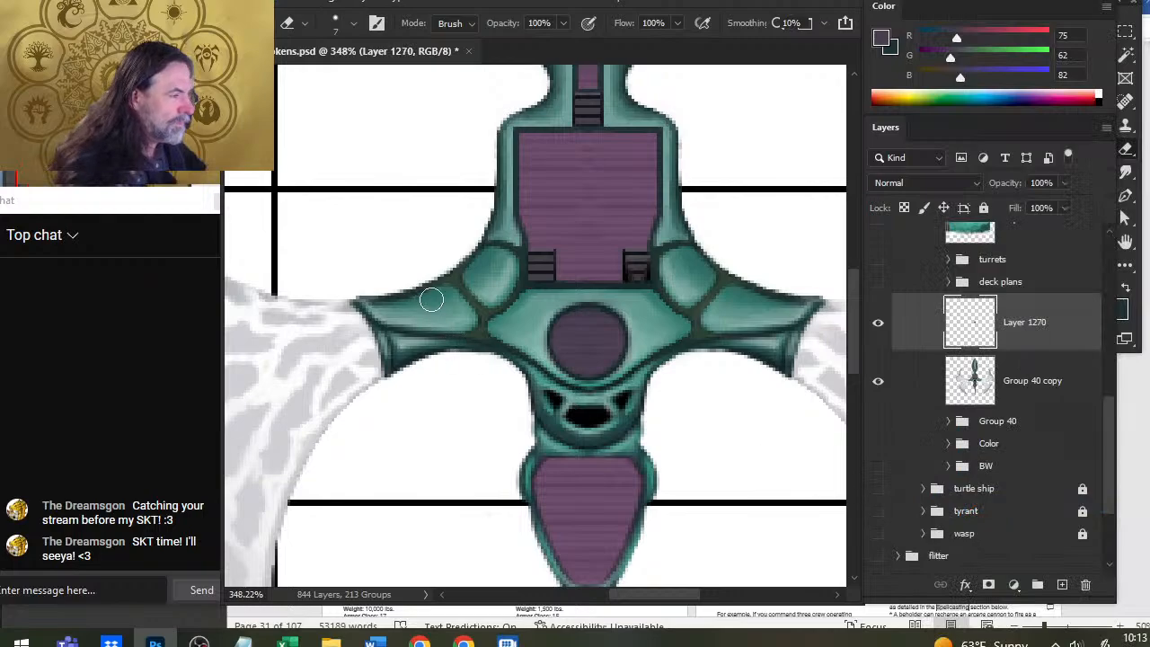
# Step: Make Group 40 copy the active layer for smudging and show the turrets group over the star moth's decks
pyautogui.press('r')
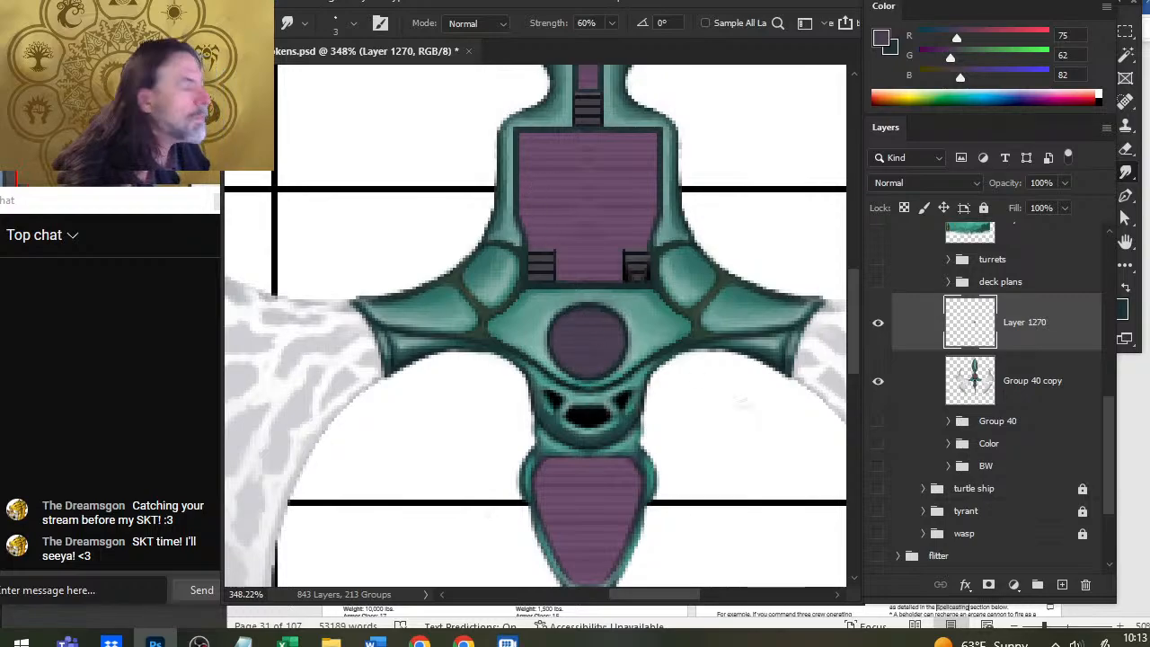
pyautogui.click(917, 380)
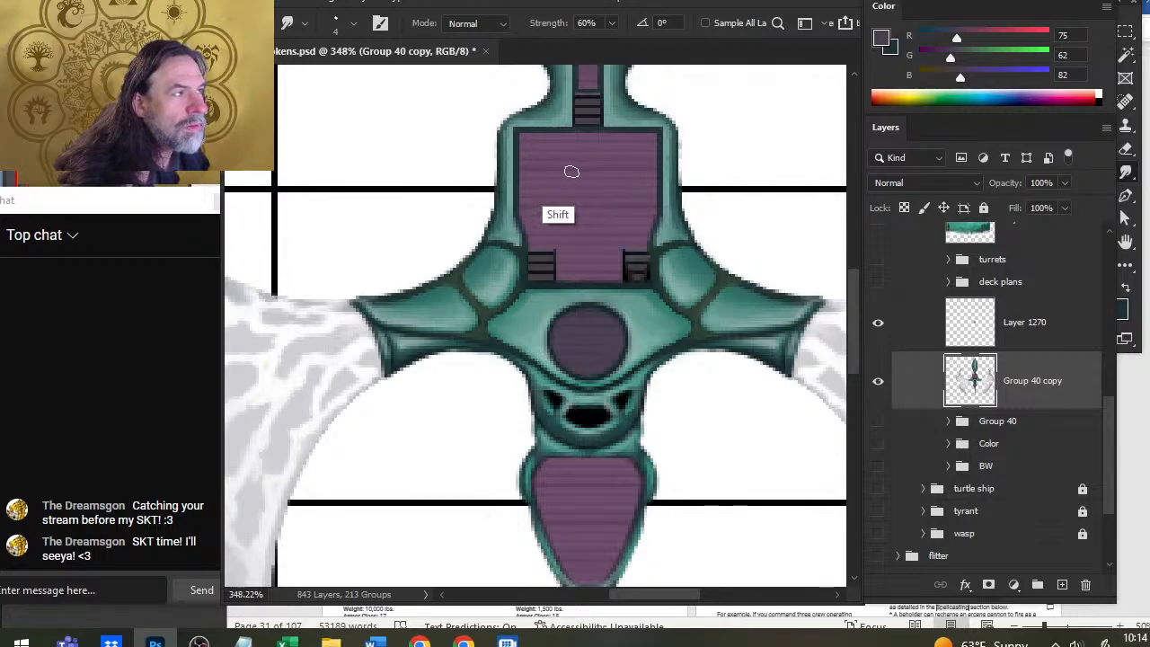
pyautogui.moveTo(631, 210)
pyautogui.mouseDown()
pyautogui.moveTo(605, 209)
pyautogui.moveTo(590, 311)
pyautogui.mouseUp()
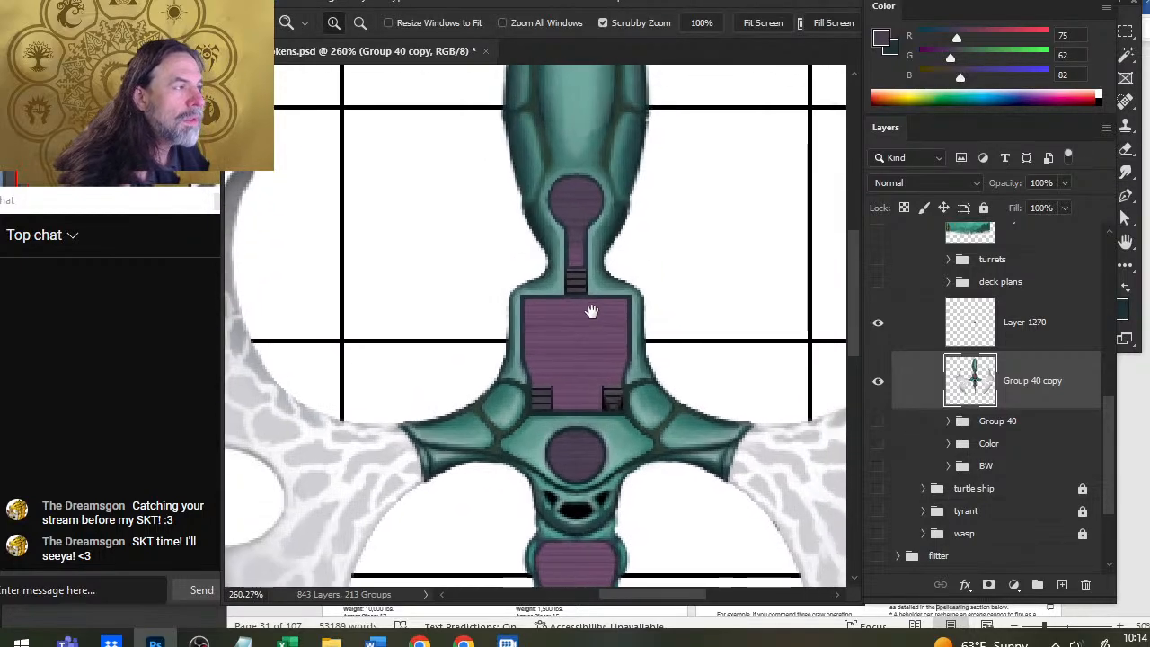
pyautogui.moveTo(583, 211); pyautogui.dragTo(657, 216)
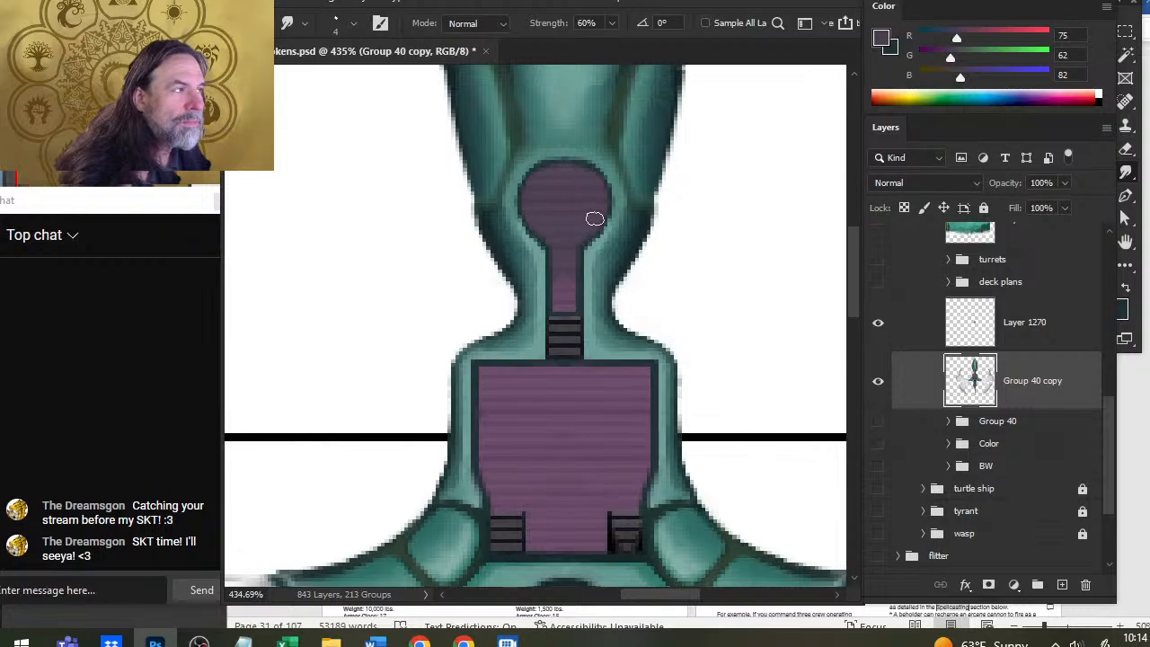
pyautogui.moveTo(644, 327); pyautogui.dragTo(568, 322)
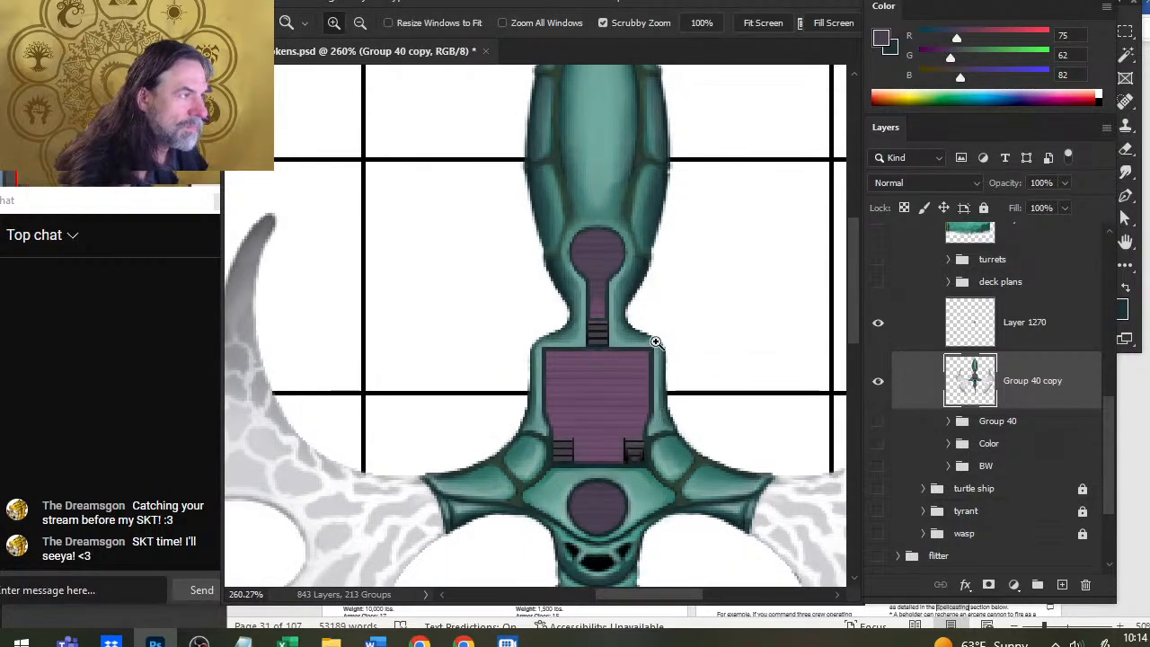
pyautogui.click(880, 260)
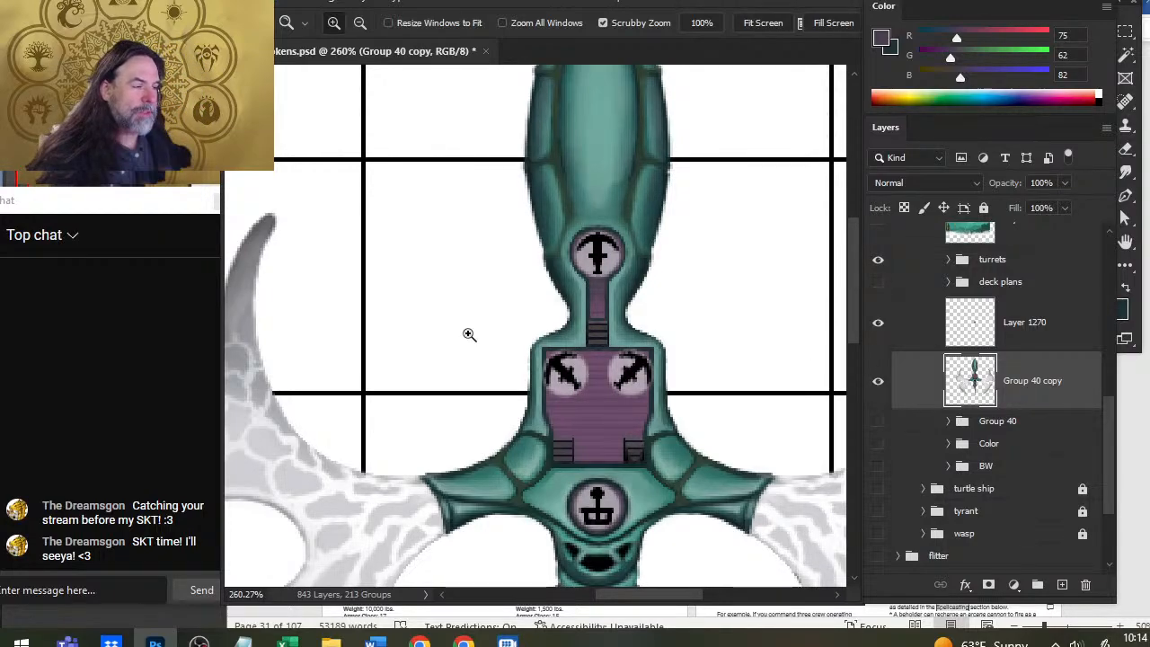
pyautogui.scroll(-4, 688, 375)
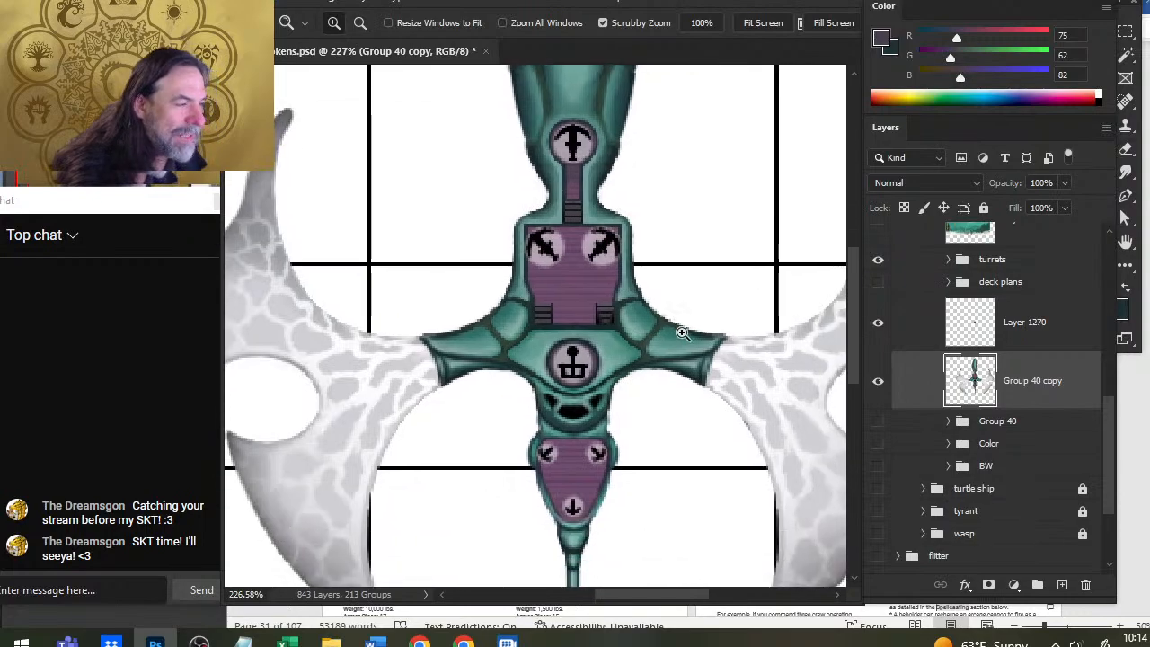
pyautogui.moveTo(670, 336); pyautogui.dragTo(673, 336)
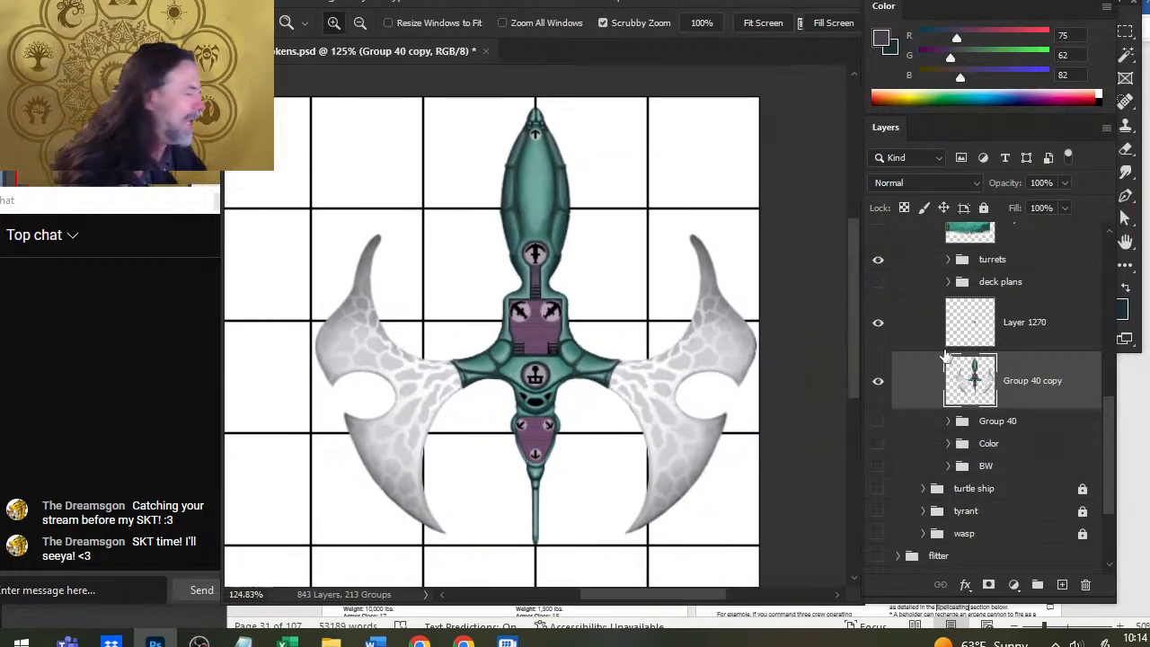
# Step: Toggle Layer 1270 to compare the hull with and without its planked circle, and merge it down into Group 40 copy
pyautogui.click(878, 327)
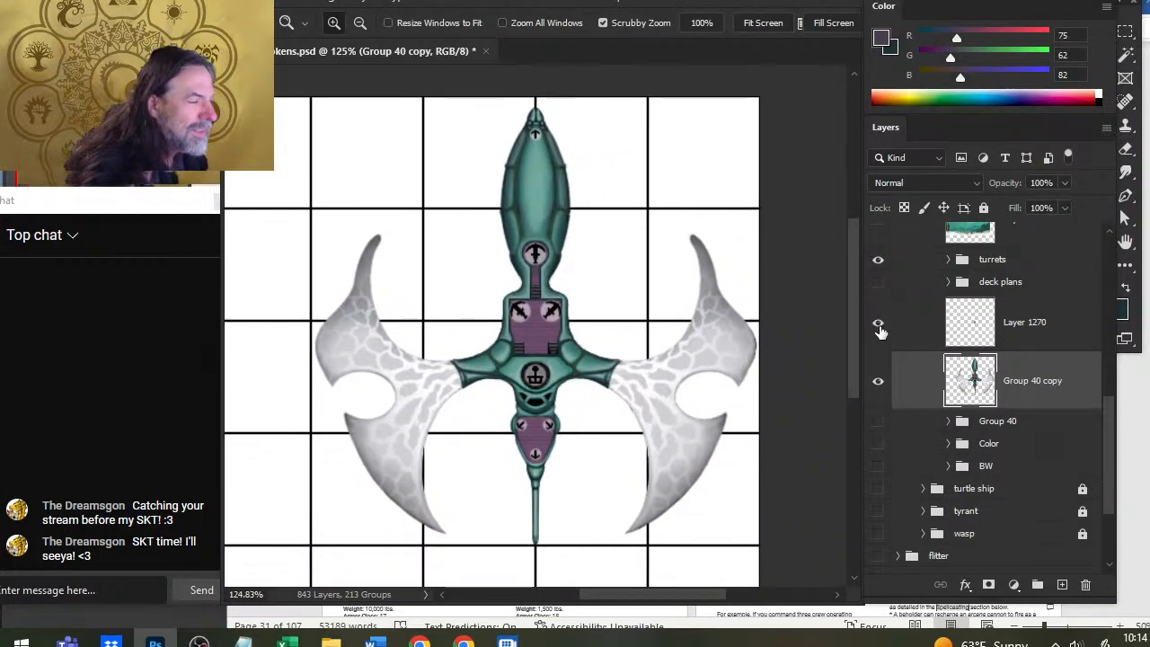
pyautogui.click(878, 327)
pyautogui.click(880, 329)
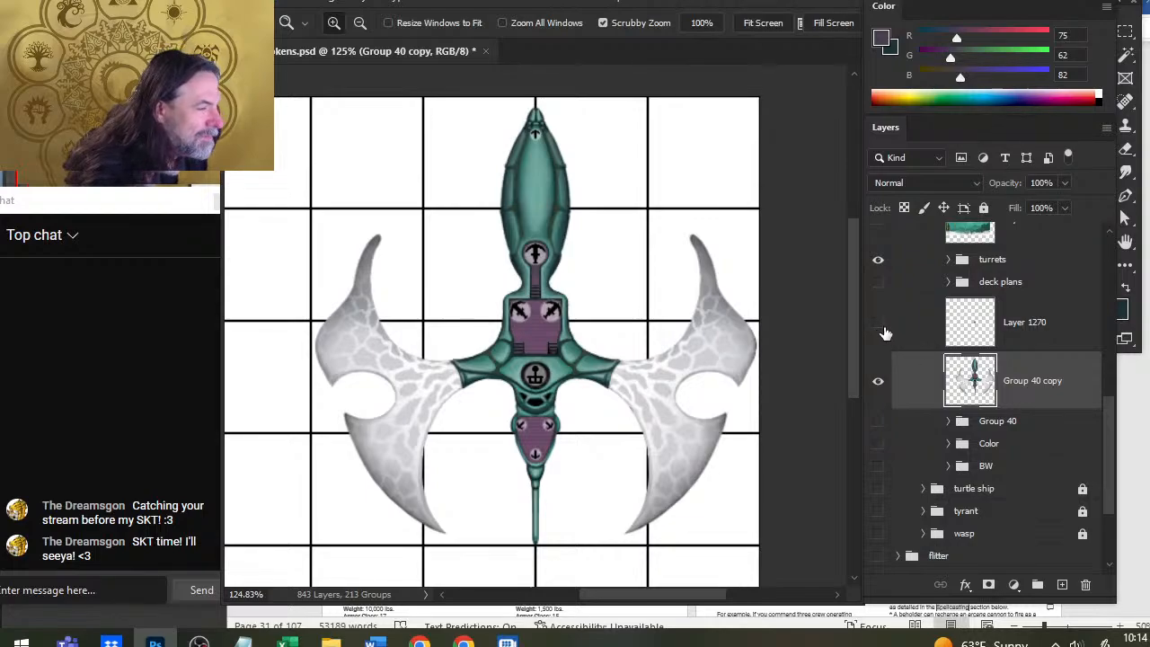
pyautogui.click(880, 331)
pyautogui.rightClick(911, 319)
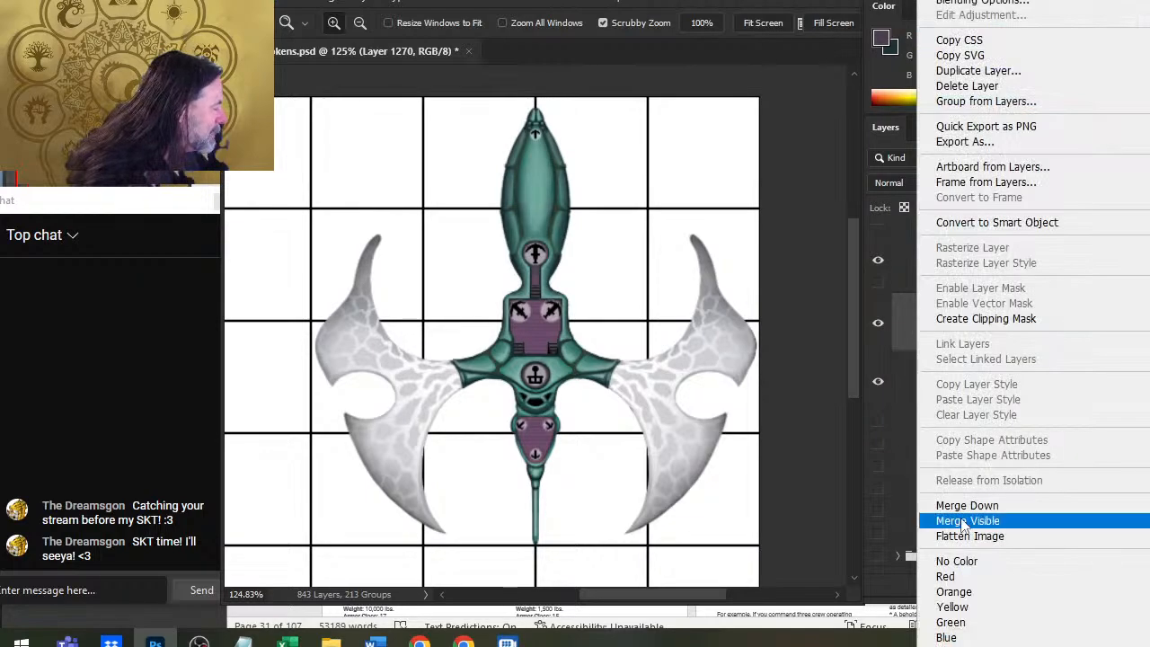
pyautogui.click(963, 521)
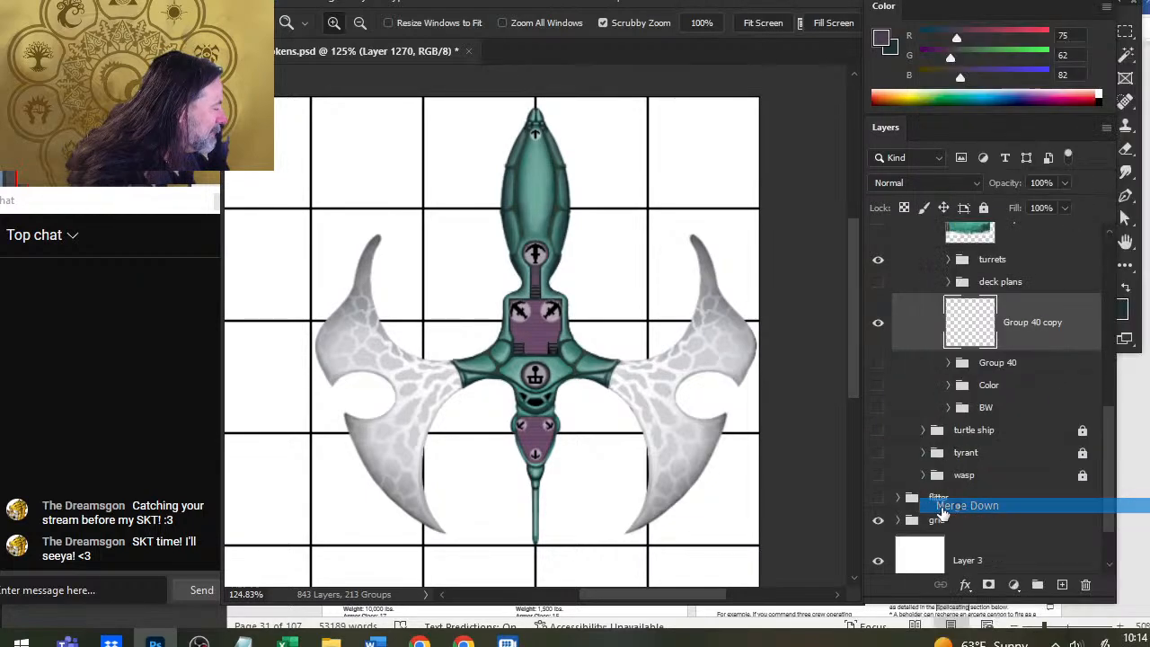
# Step: Group the Group 40 copy layer with the Group 40 and Color groups, and name the new group COLOR
pyautogui.click(880, 364)
pyautogui.click(880, 364)
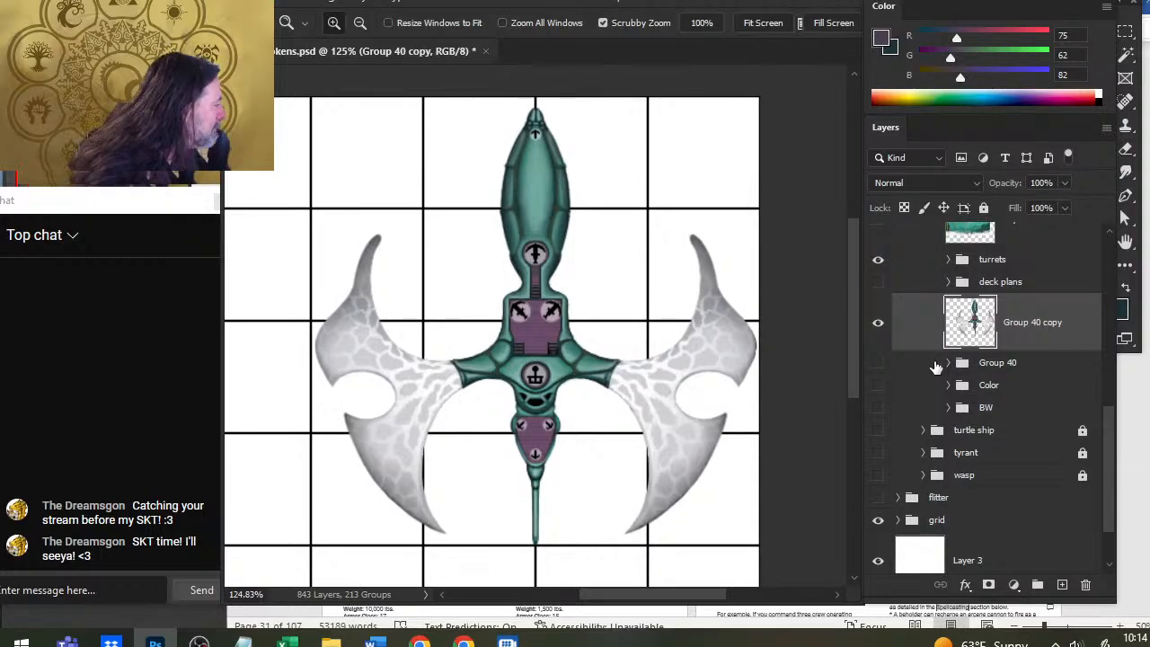
pyautogui.click(947, 386)
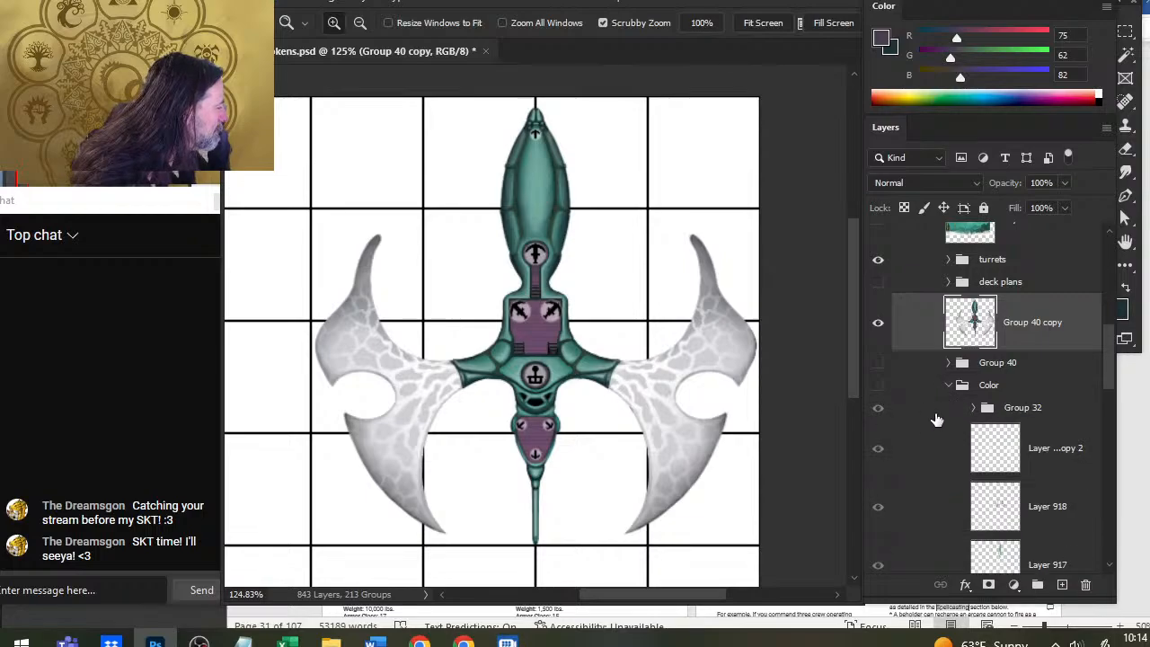
pyautogui.click(952, 393)
pyautogui.click(949, 385)
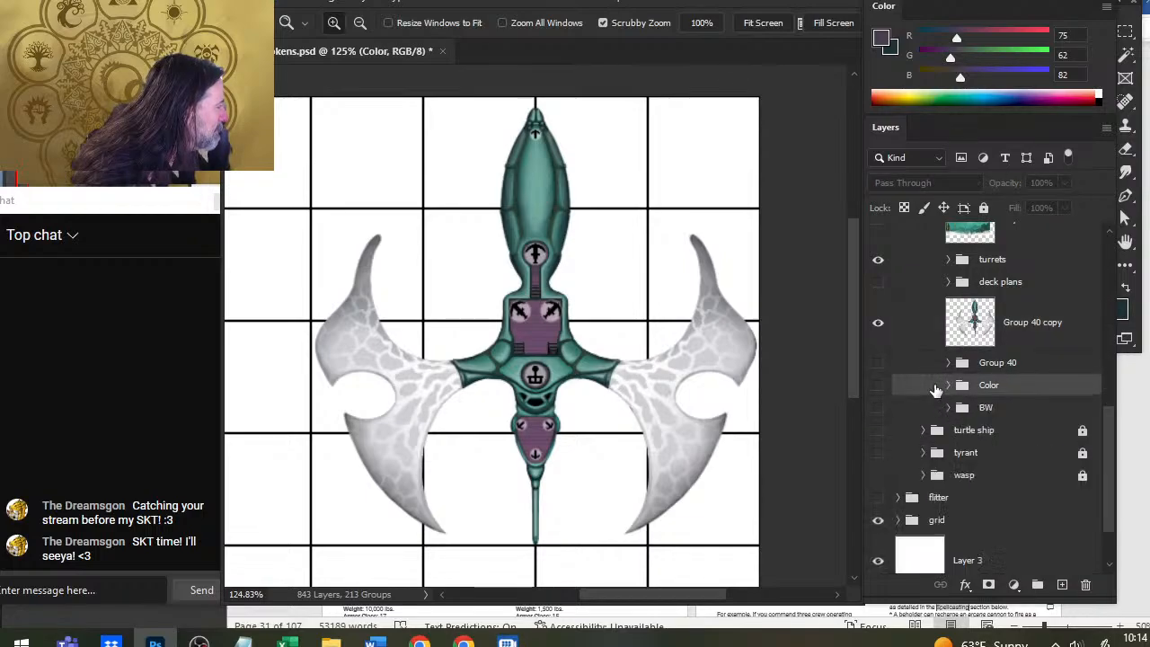
pyautogui.keyDown('ctrl'); pyautogui.keyDown('shift'); pyautogui.click(926, 330); pyautogui.keyUp('shift'); pyautogui.keyUp('ctrl')
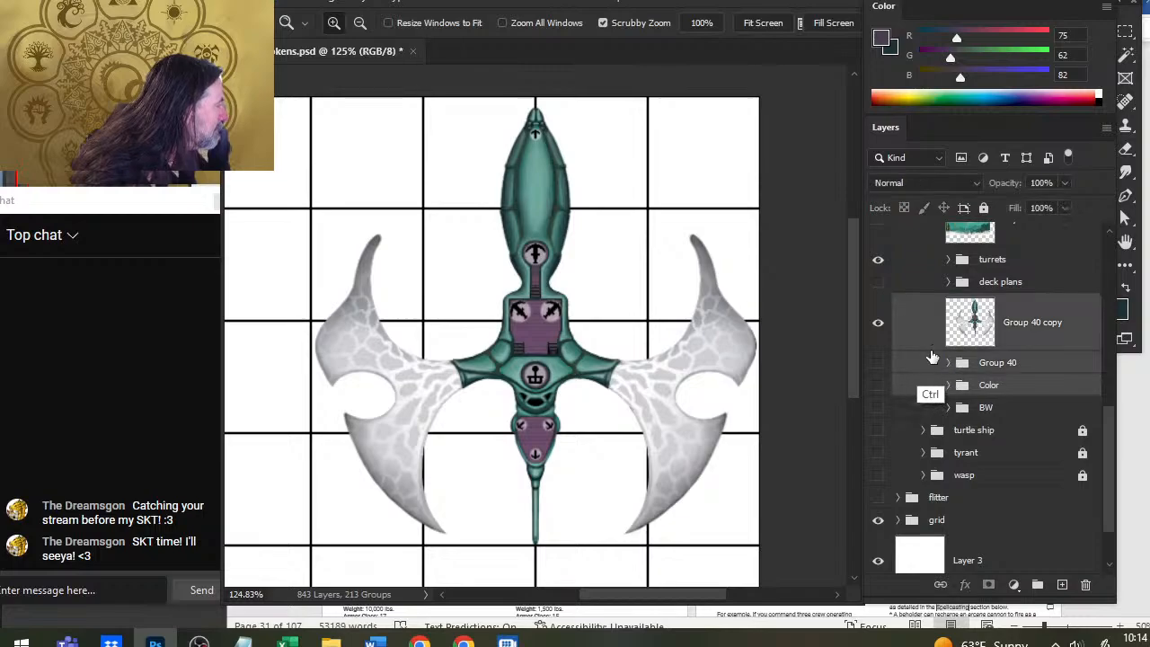
pyautogui.hotkey('ctrl', 'g')
pyautogui.doubleClick(995, 310)
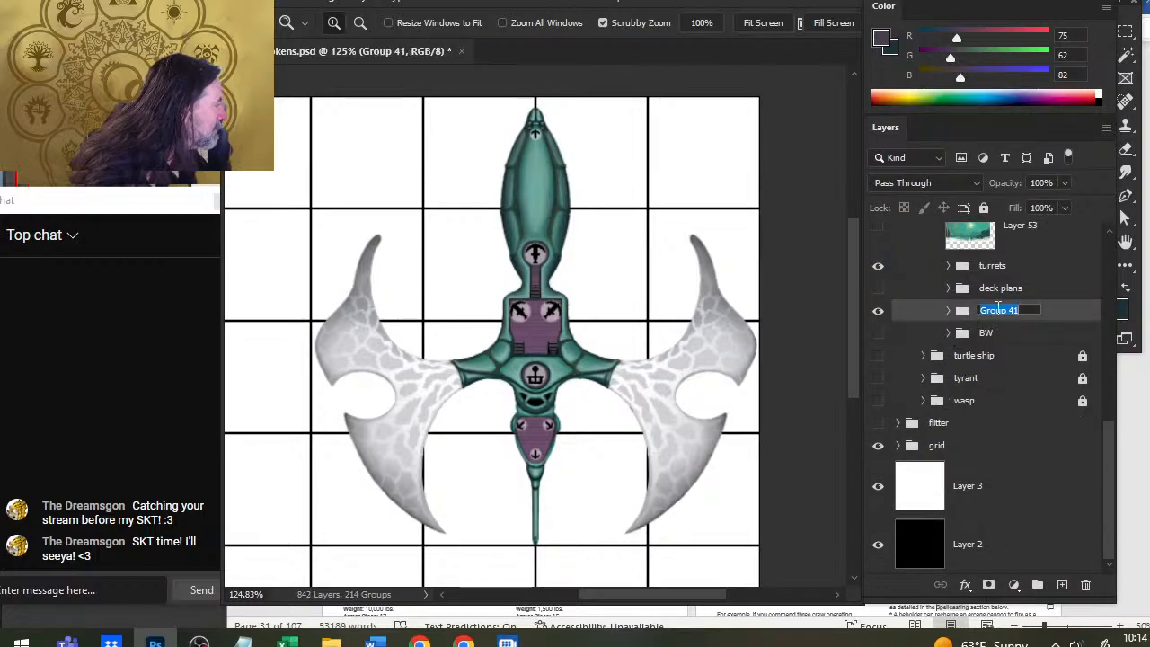
pyautogui.write('C')
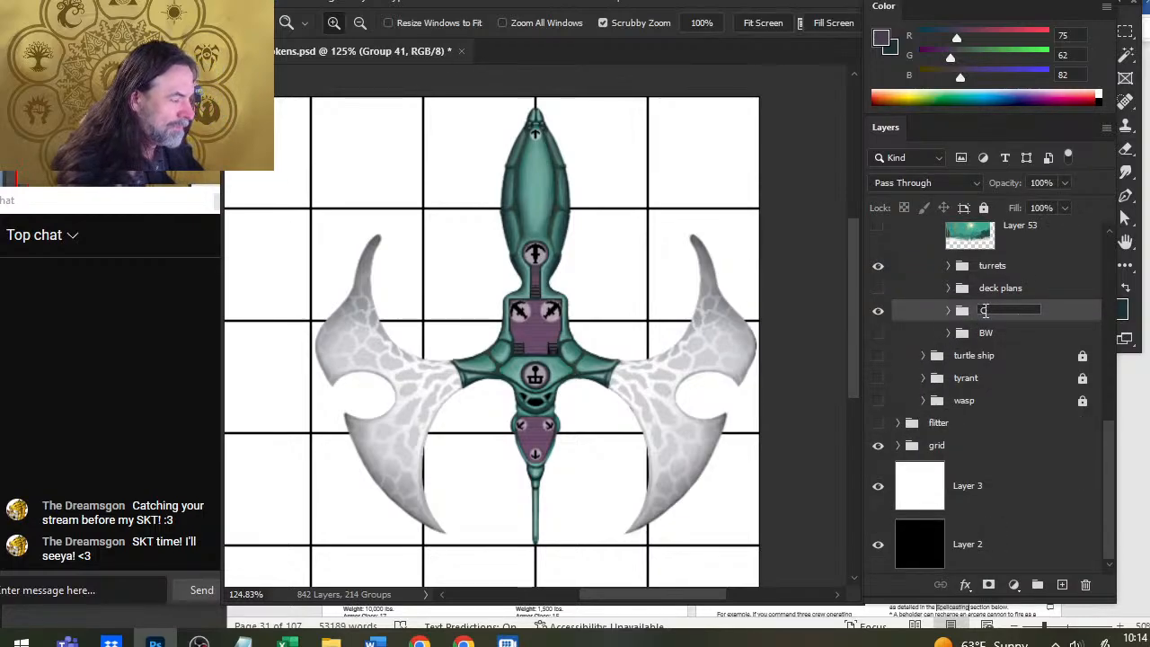
pyautogui.write('OLOR')
pyautogui.press('Return')
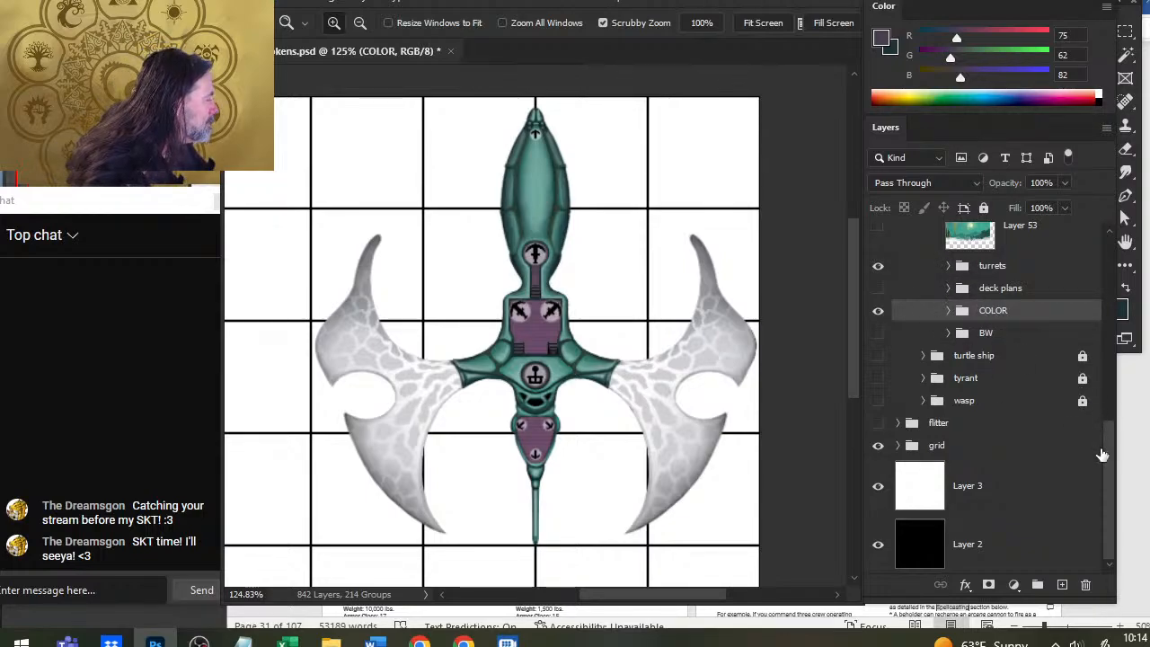
# Step: On Group 40 copy inside the COLOR group, sample the hull's light teal and paint over the dark patch above the upper turret circle
pyautogui.scroll(1, 1110, 454)
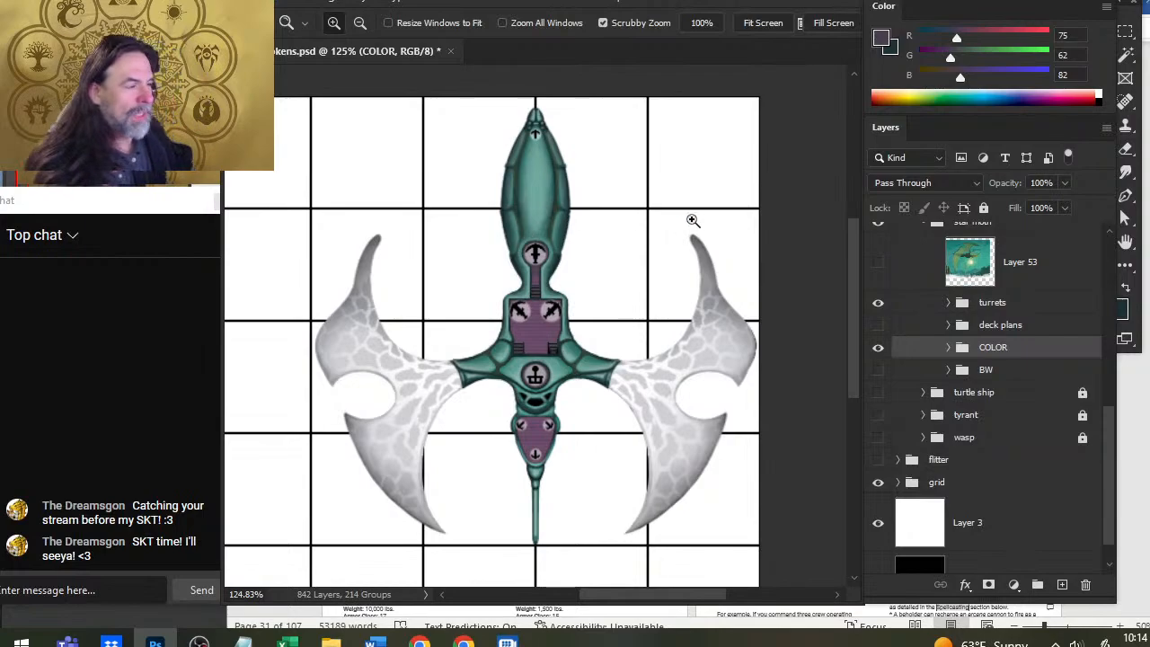
pyautogui.moveTo(693, 220); pyautogui.dragTo(736, 226)
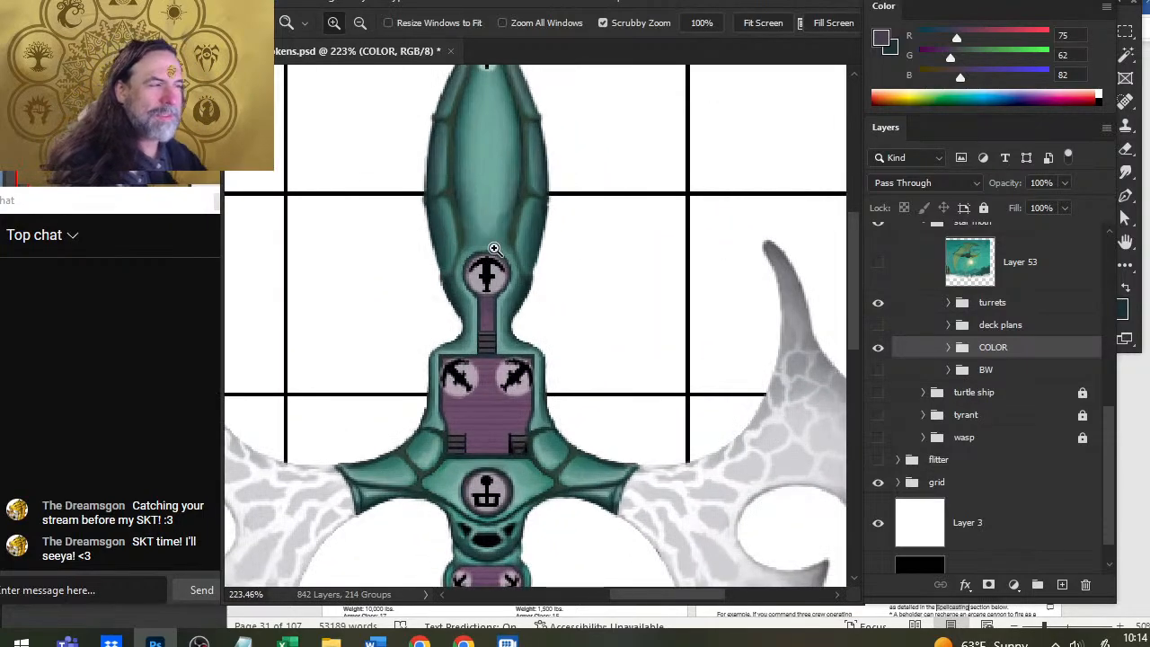
pyautogui.click(551, 270)
pyautogui.moveTo(667, 347); pyautogui.dragTo(634, 362)
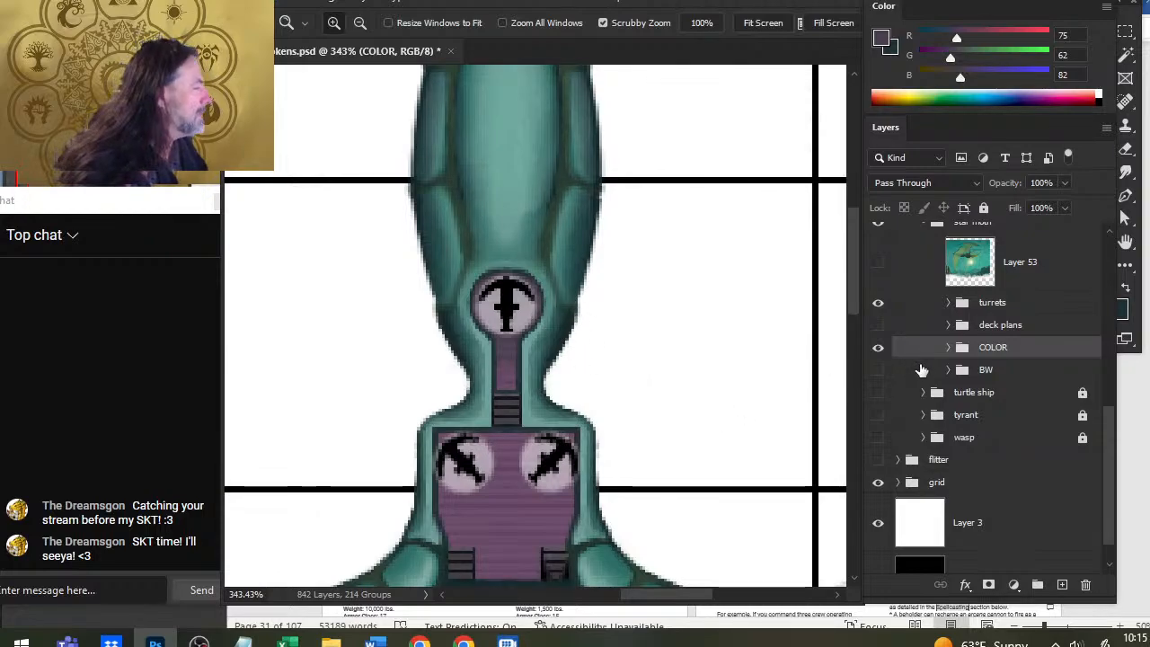
pyautogui.click(950, 348)
pyautogui.click(974, 384)
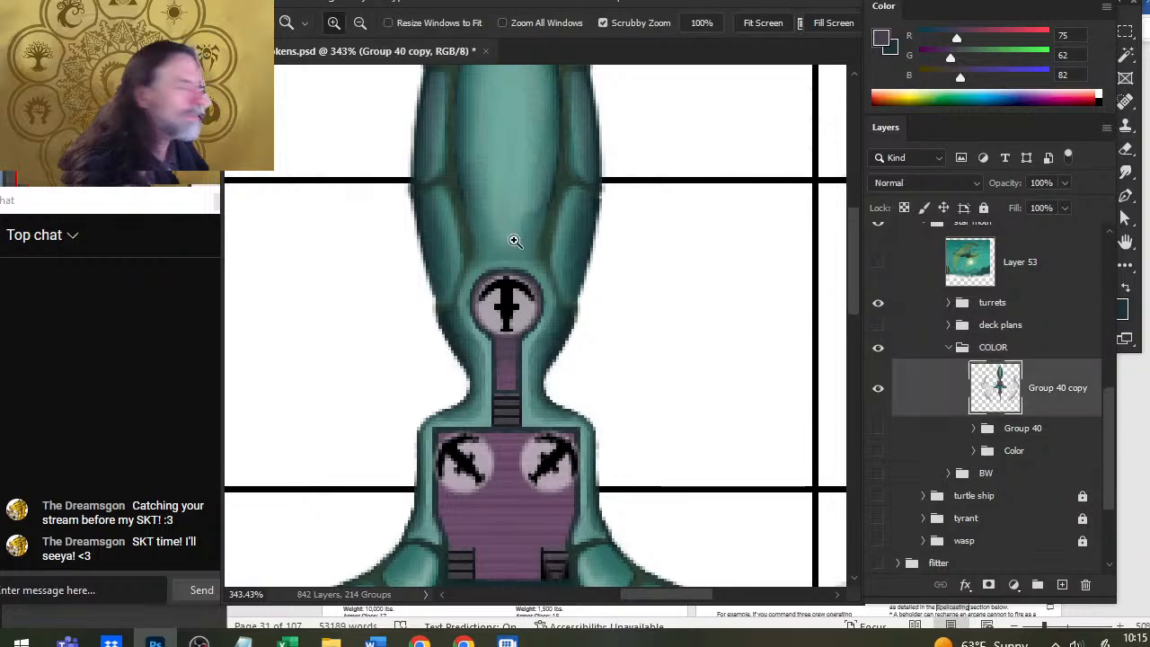
pyautogui.press('b')
pyautogui.keyDown('alt'); pyautogui.click(519, 196); pyautogui.keyUp('alt')
pyautogui.moveTo(522, 216); pyautogui.dragTo(521, 229)
pyautogui.press('r')
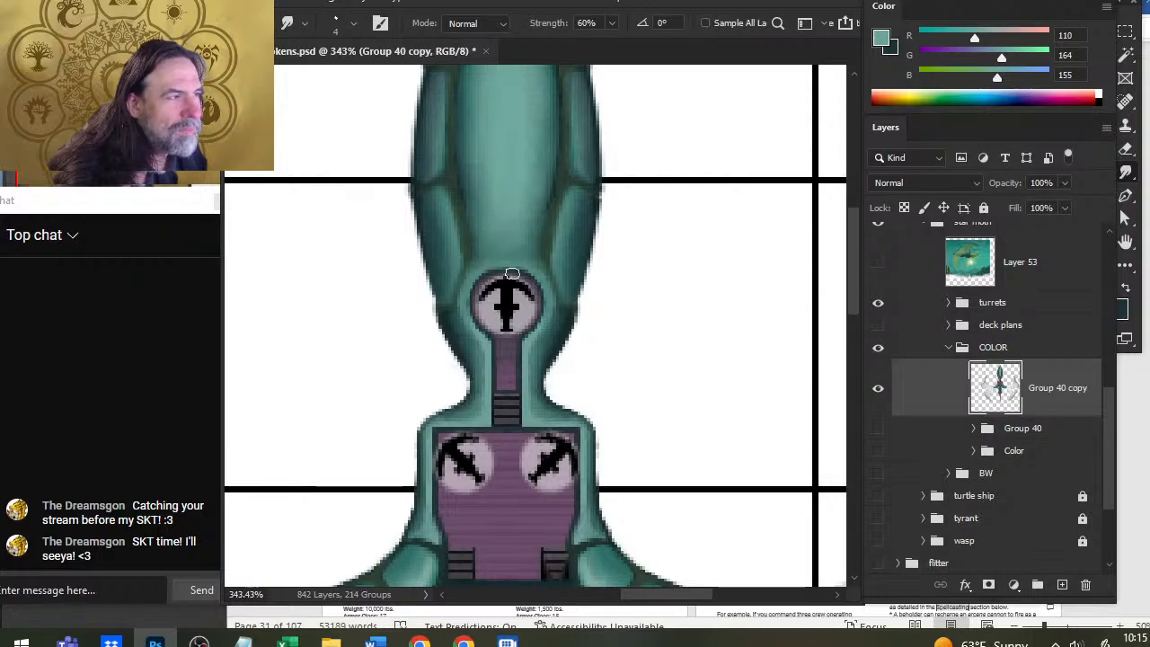
# Step: Hide the star moth's turrets group to expose the hull artwork beneath it
pyautogui.hotkey('ctrl', 'space')
pyautogui.moveTo(573, 290)
pyautogui.mouseDown()
pyautogui.moveTo(539, 315)
pyautogui.moveTo(546, 303)
pyautogui.moveTo(534, 340)
pyautogui.mouseUp()
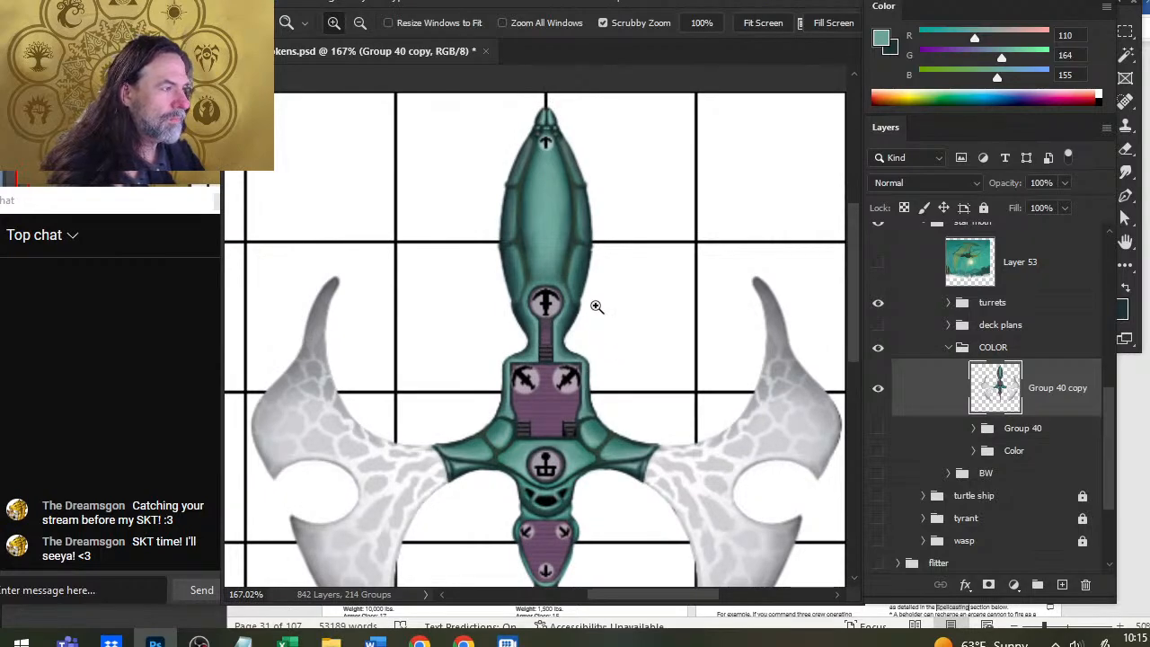
pyautogui.moveTo(595, 303); pyautogui.dragTo(600, 364)
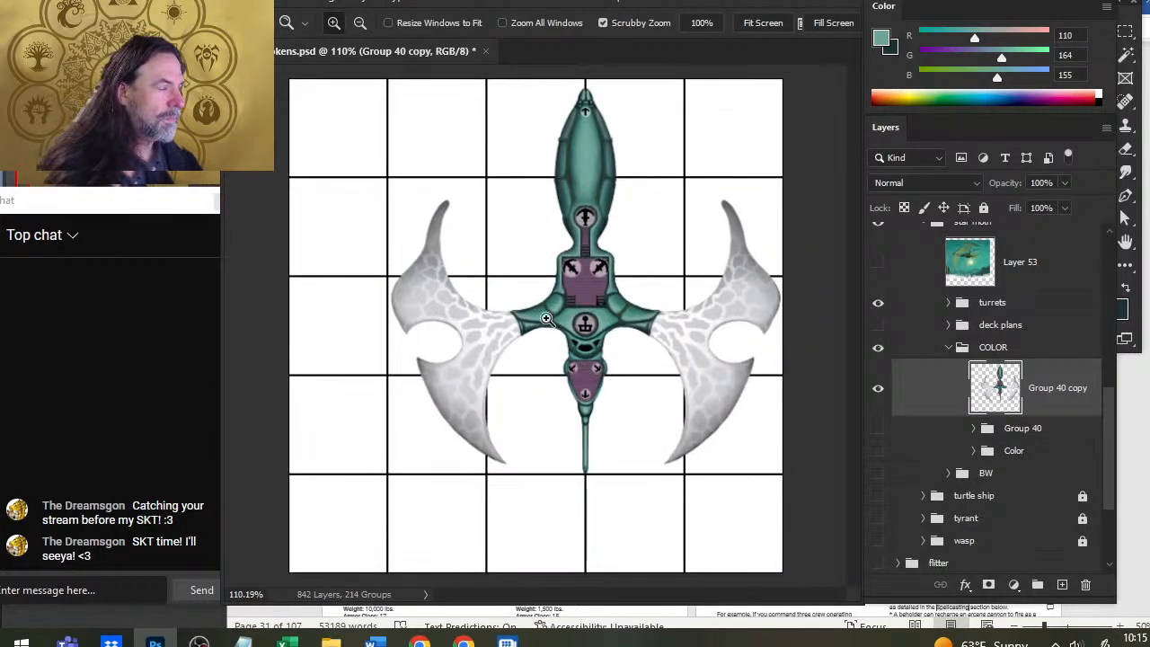
pyautogui.moveTo(644, 167); pyautogui.dragTo(666, 205)
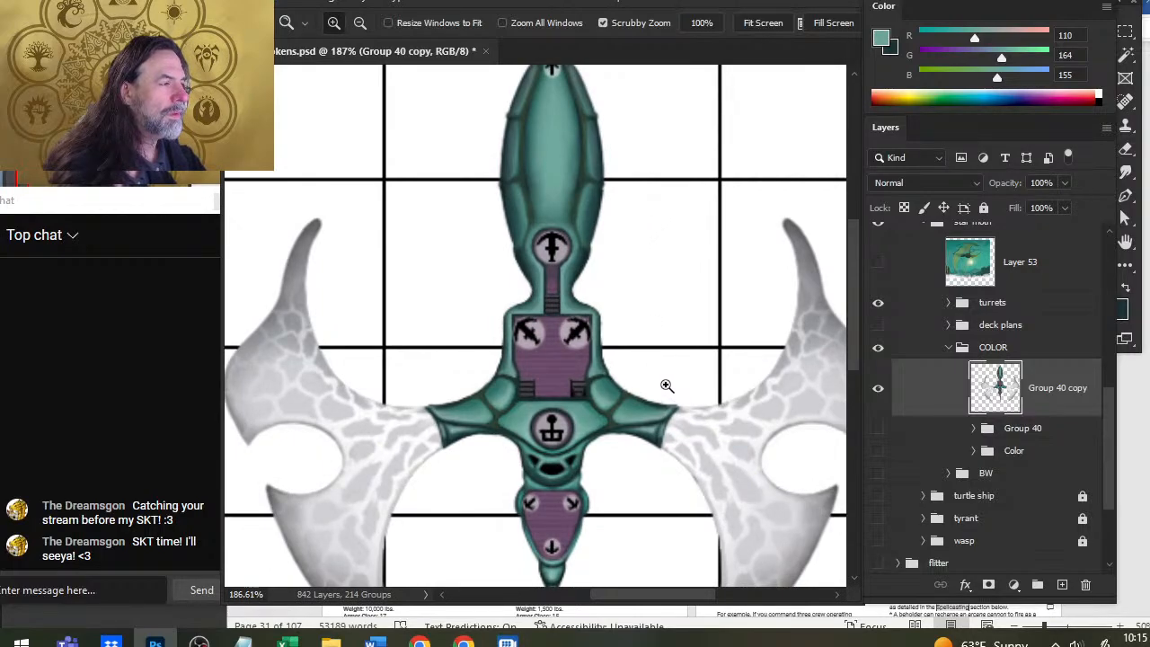
pyautogui.moveTo(544, 210); pyautogui.dragTo(564, 301)
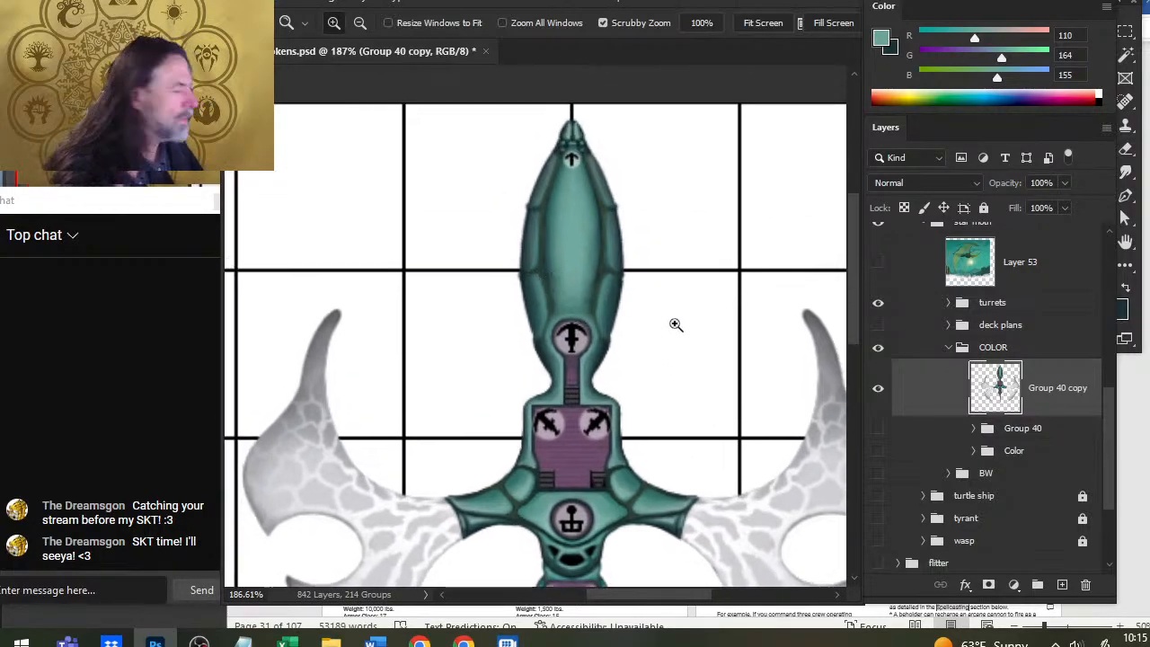
pyautogui.click(878, 304)
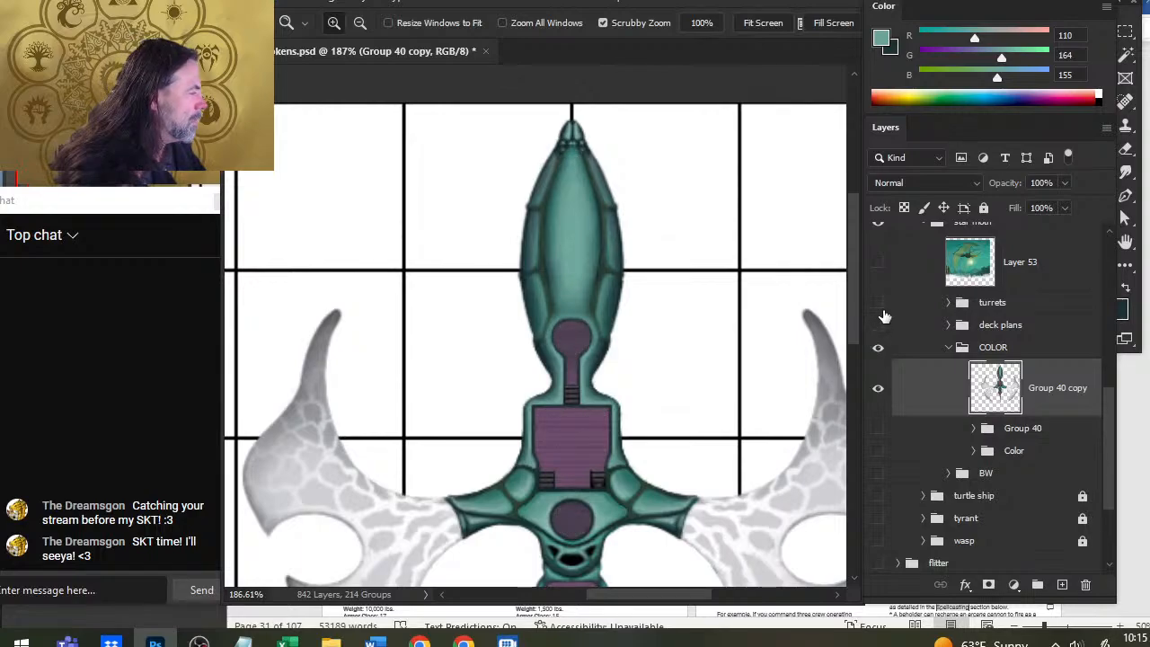
pyautogui.click(878, 303)
pyautogui.click(877, 304)
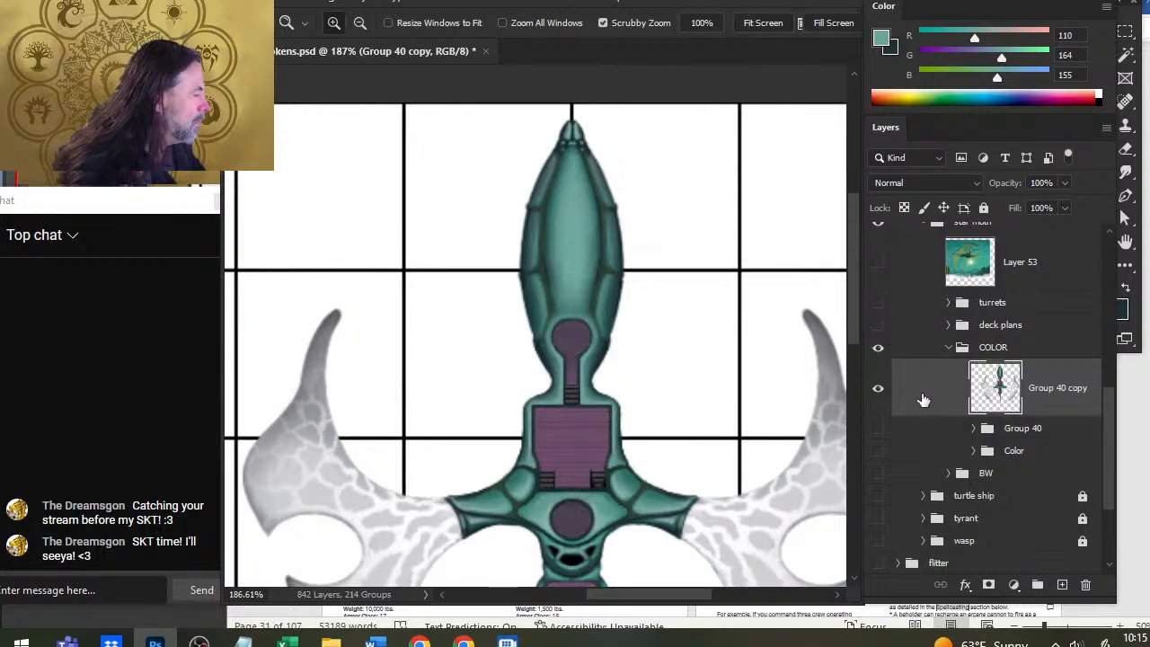
# Step: Lasso the left half of the star moth's forward hull, slightly past its centreline, and copy it to a new layer
pyautogui.moveTo(546, 191); pyautogui.dragTo(586, 258)
pyautogui.press('l')
pyautogui.moveTo(565, 168); pyautogui.dragTo(542, 382)
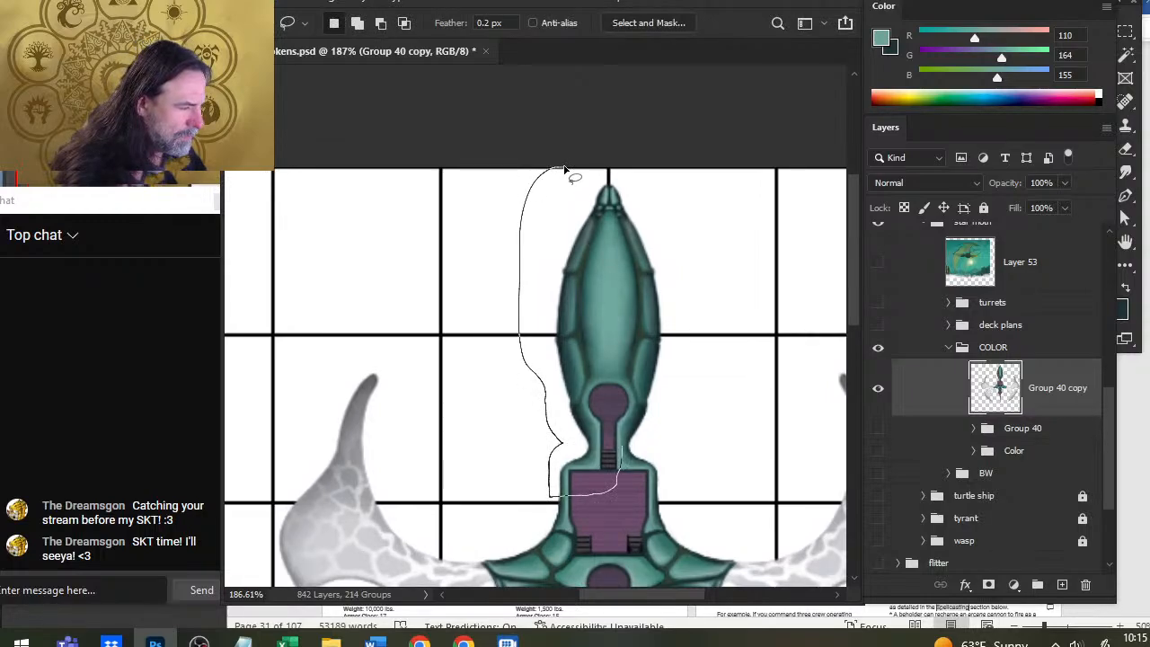
pyautogui.moveTo(618, 447); pyautogui.dragTo(622, 429)
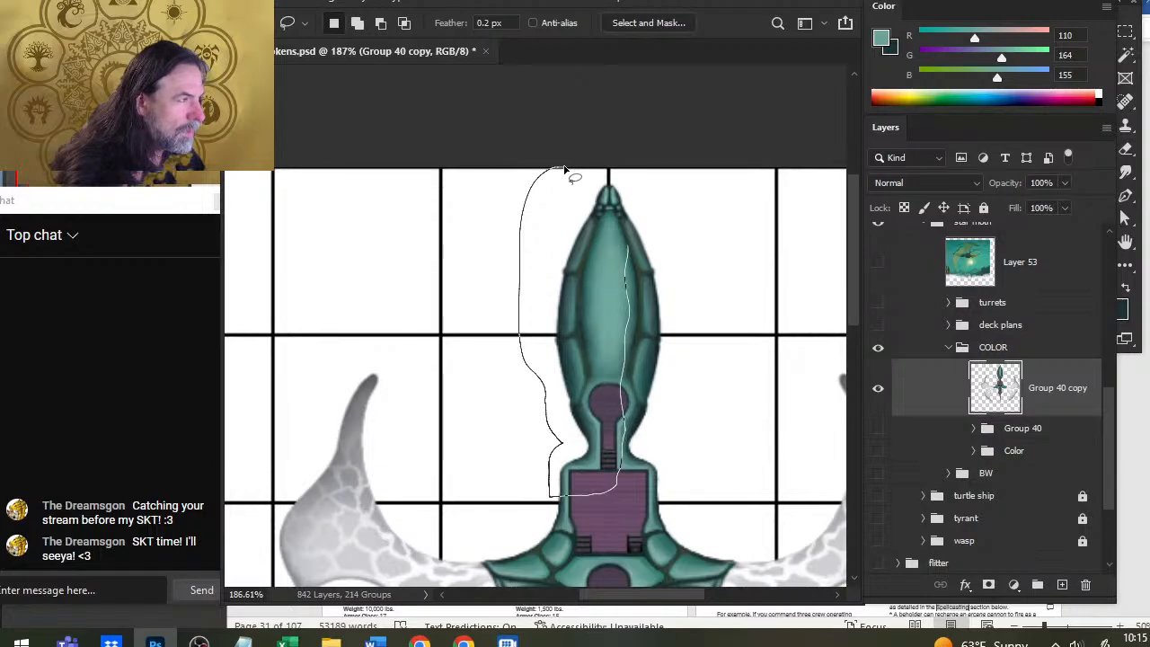
pyautogui.moveTo(564, 168); pyautogui.dragTo(566, 169)
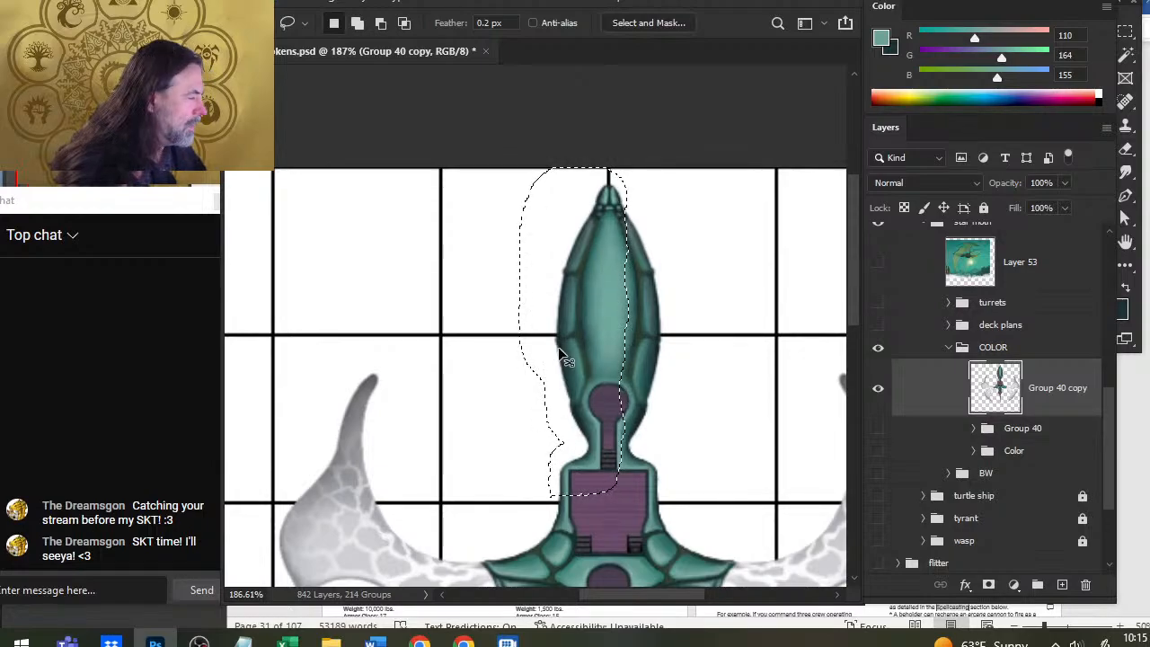
pyautogui.hotkey('ctrl', 'j')
# Step: Flip the copied hull half horizontally with Free Transform
pyautogui.rightClick(600, 387)
pyautogui.click(680, 486)
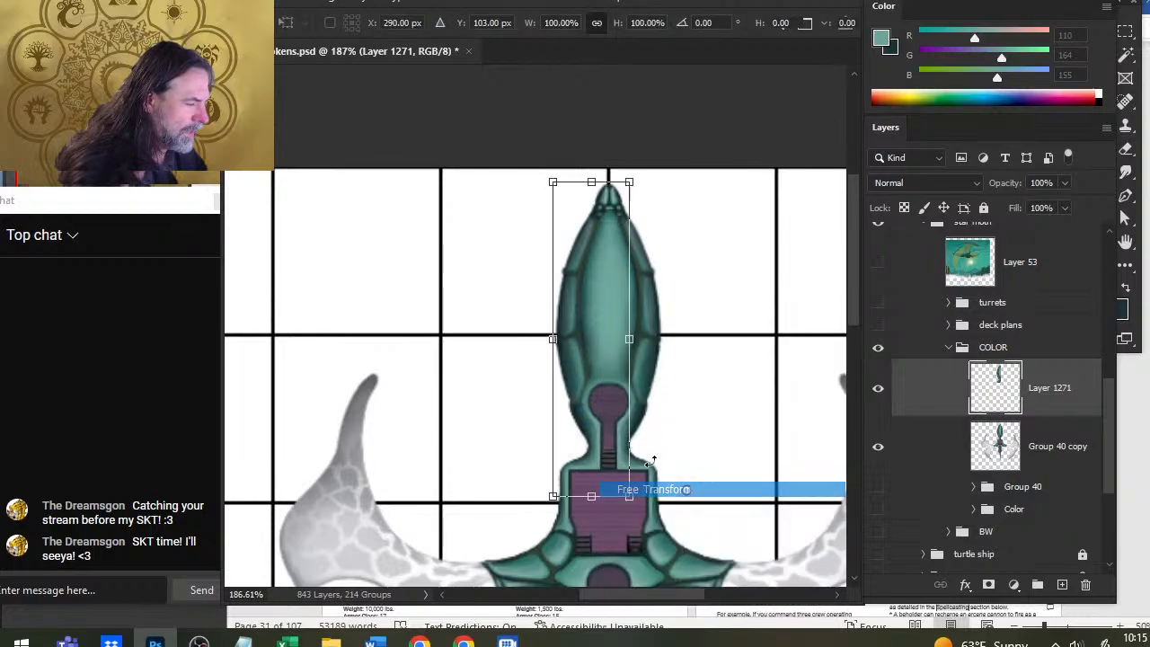
pyautogui.rightClick(600, 372)
pyautogui.click(665, 314)
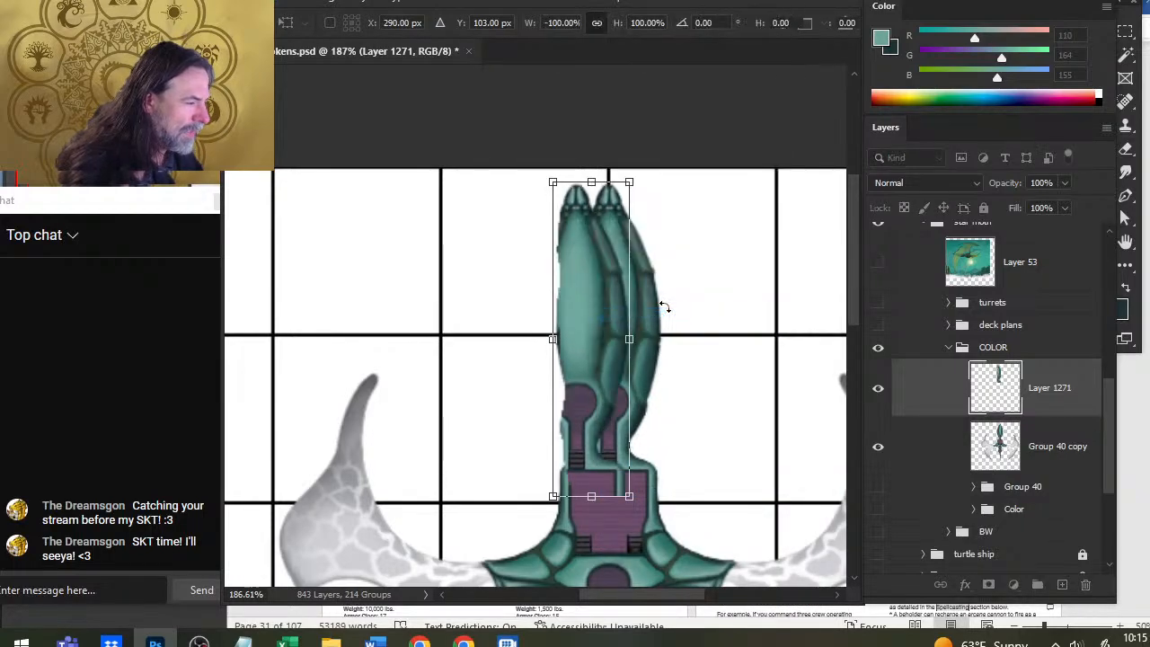
pyautogui.press('Return')
# Step: Nudge the mirrored hull half to the right until it lines up symmetrically with the original hull
pyautogui.press('v')
pyautogui.press('Right')
pyautogui.press('Right')
pyautogui.press('Right')
pyautogui.press('Right')
pyautogui.press('Right')
pyautogui.press('Right')
pyautogui.press('Right')
pyautogui.press('Right')
pyautogui.press('Right')
pyautogui.press('Right')
pyautogui.press('Right')
pyautogui.press('Right')
pyautogui.press('Right')
pyautogui.press('Right')
pyautogui.press('Right')
pyautogui.press('Right')
pyautogui.press('Right')
pyautogui.press('Right')
pyautogui.press('Right')
pyautogui.press('Right')
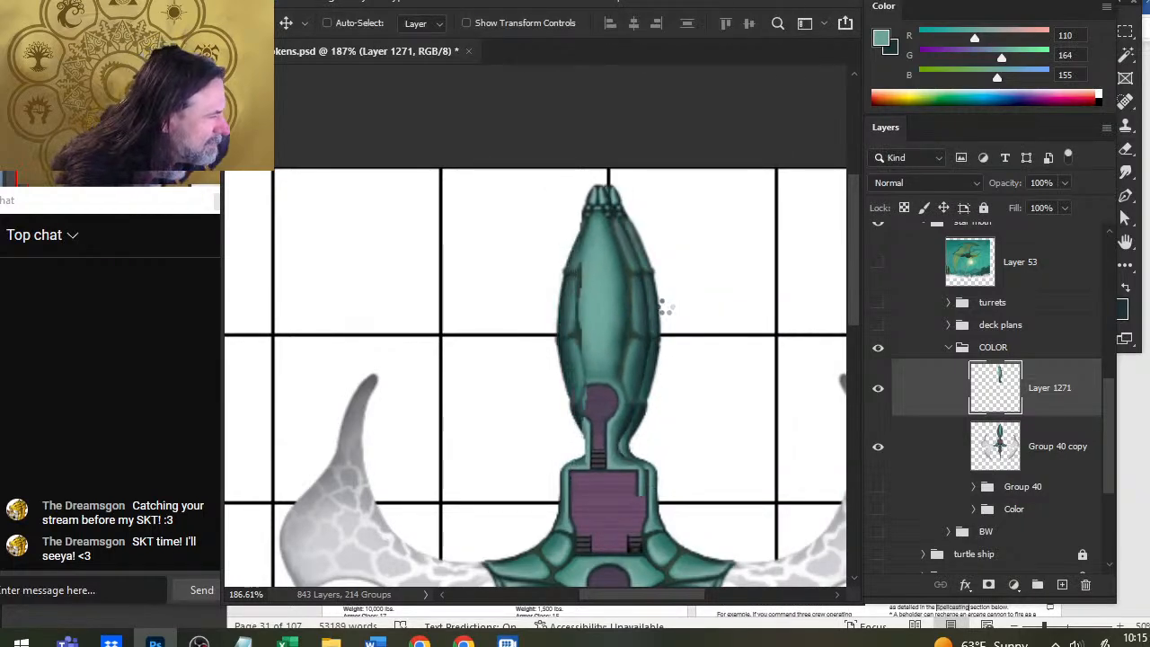
pyautogui.press('Left')
pyautogui.press('Left')
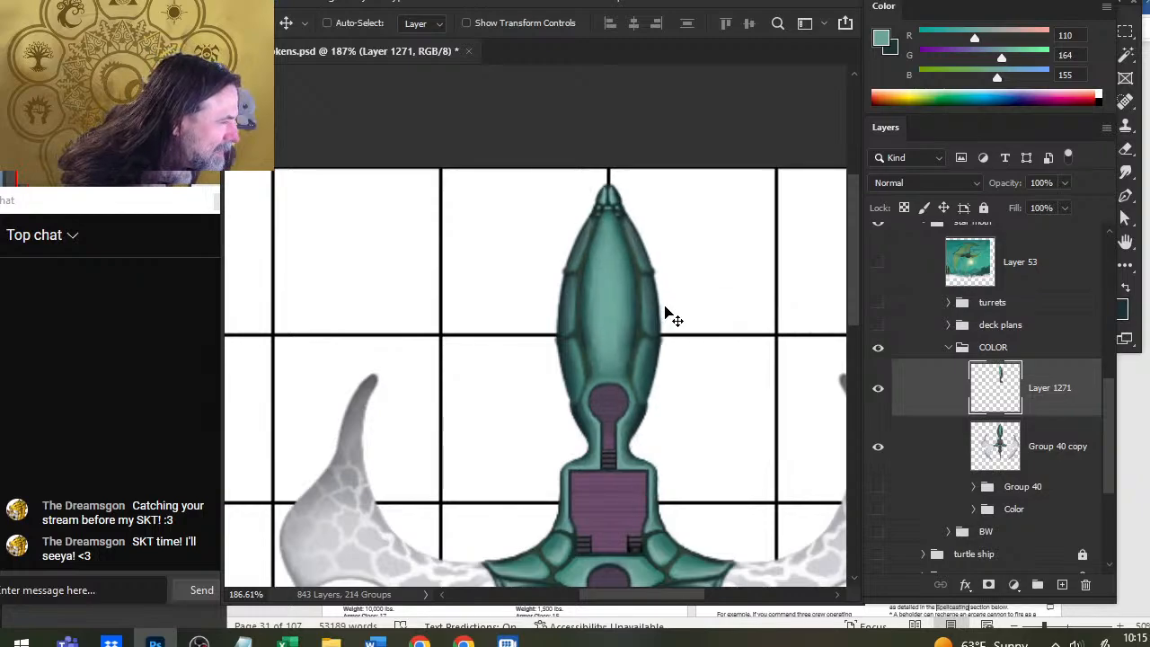
pyautogui.press('Left')
pyautogui.press('Left')
pyautogui.press('Right')
pyautogui.press('Left')
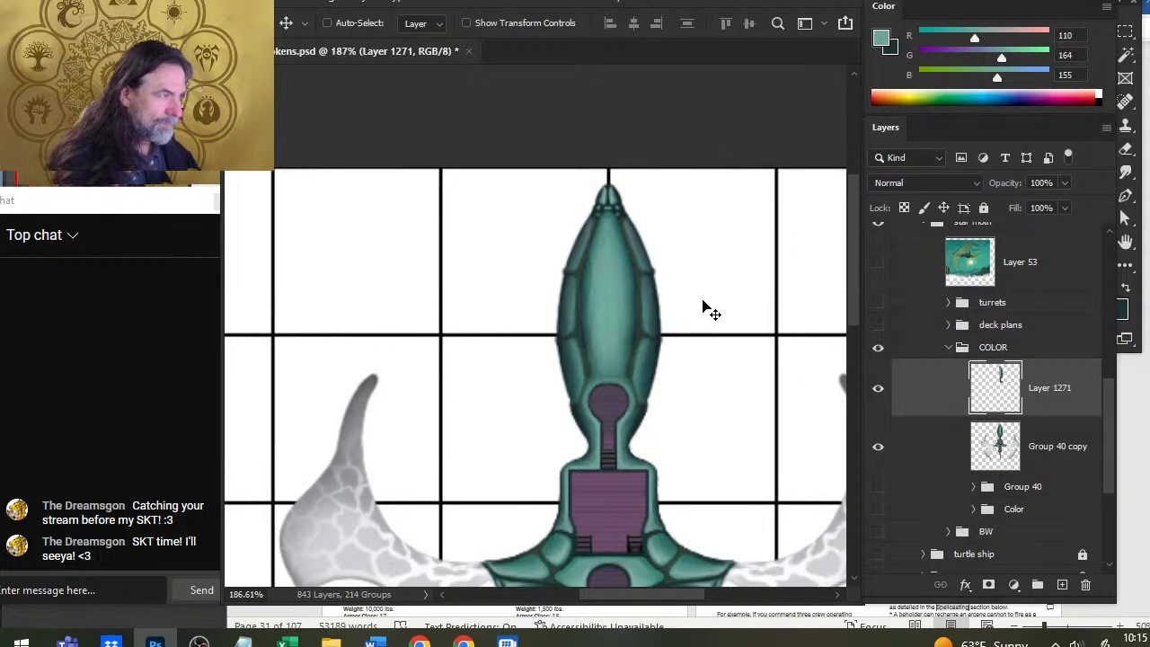
# Step: Merge the mirrored hull layer down into the Group 40 copy layer
pyautogui.press('z')
pyautogui.scroll(-3, 760, 302)
pyautogui.rightClick(957, 386)
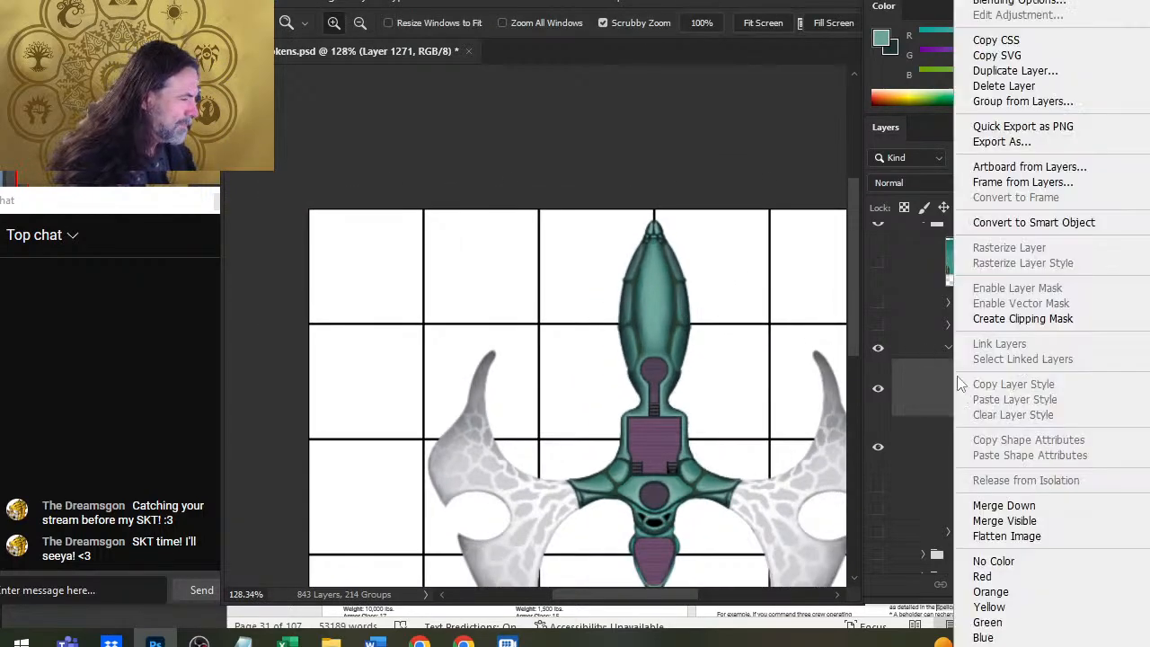
pyautogui.click(1003, 505)
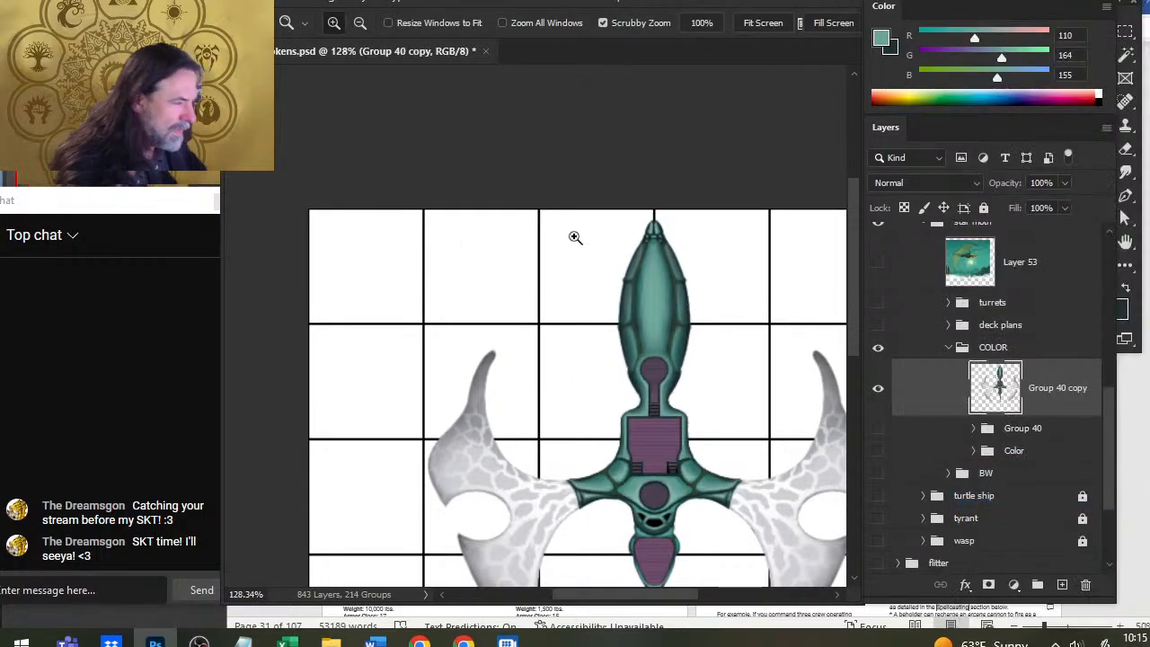
# Step: Check the merged hull's symmetry, show the star moth's turrets group again, and save the document
pyautogui.moveTo(734, 295); pyautogui.dragTo(612, 211)
pyautogui.scroll(6, 628, 220)
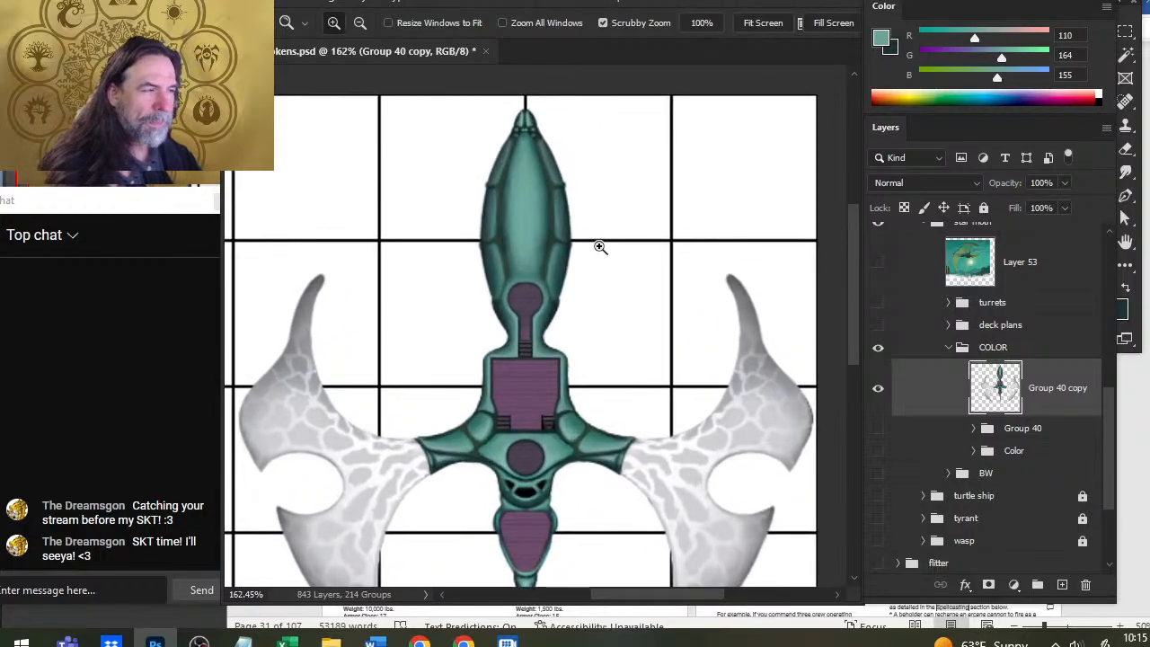
pyautogui.scroll(-3, 678, 301)
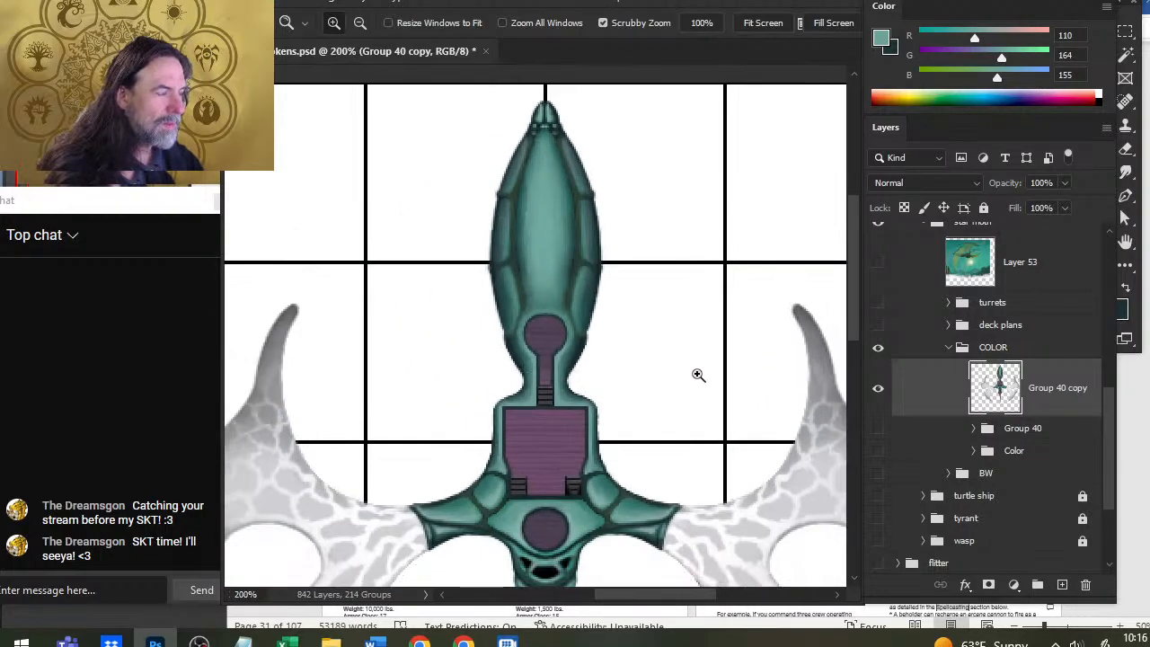
pyautogui.scroll(-2, 713, 387)
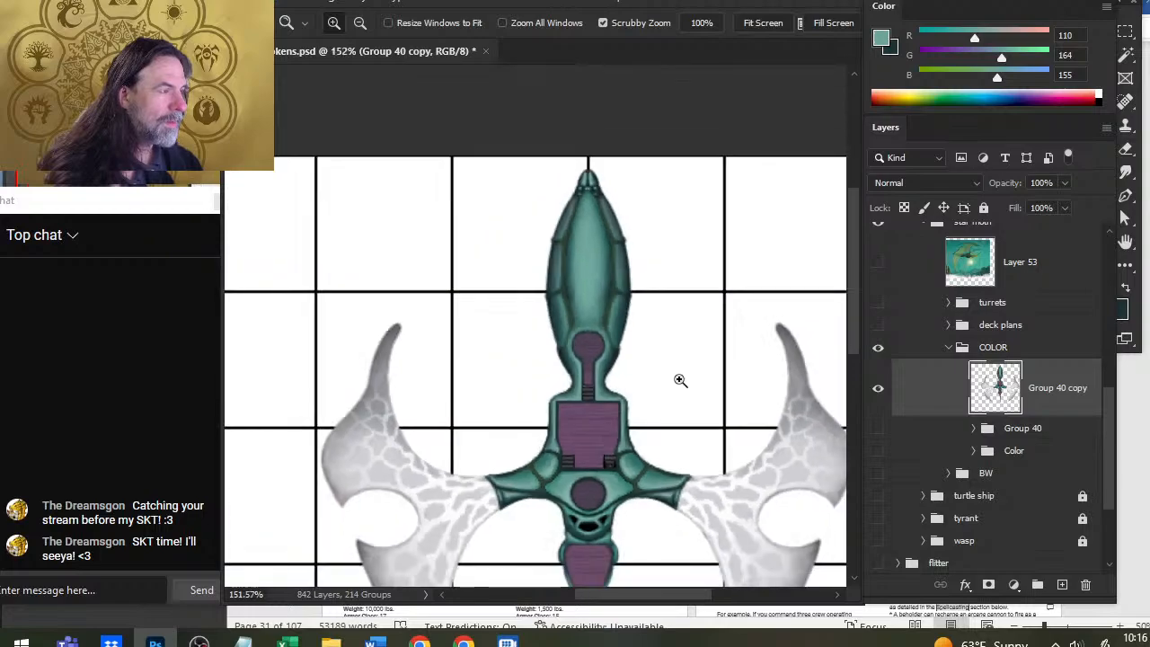
pyautogui.moveTo(688, 404); pyautogui.dragTo(669, 355)
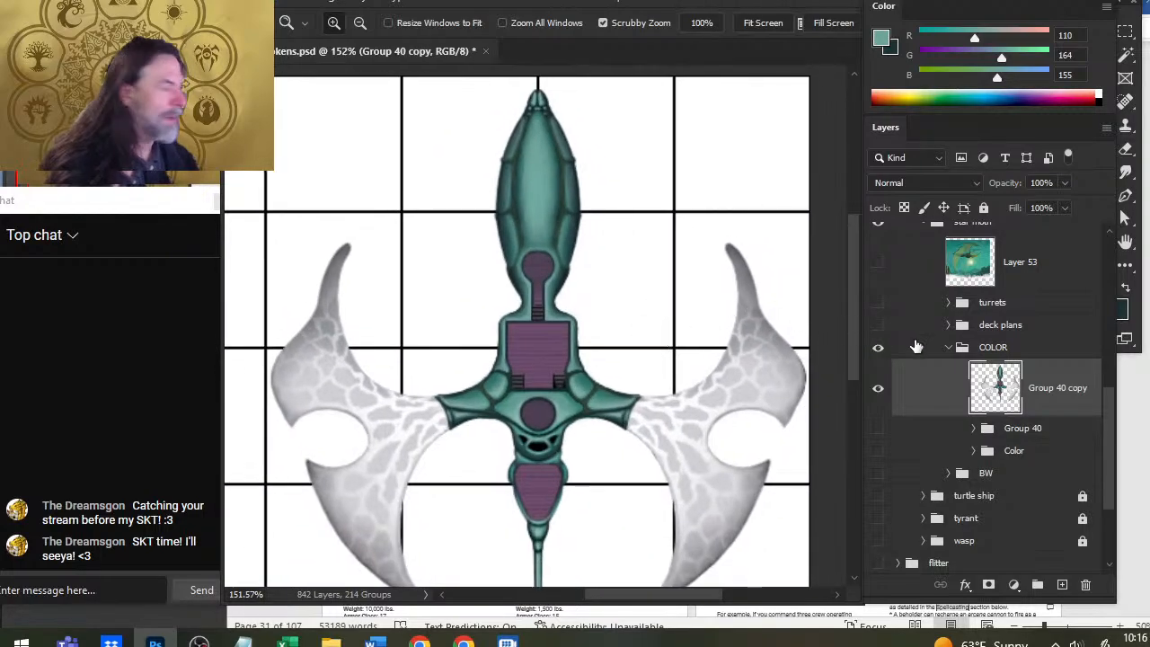
pyautogui.click(877, 302)
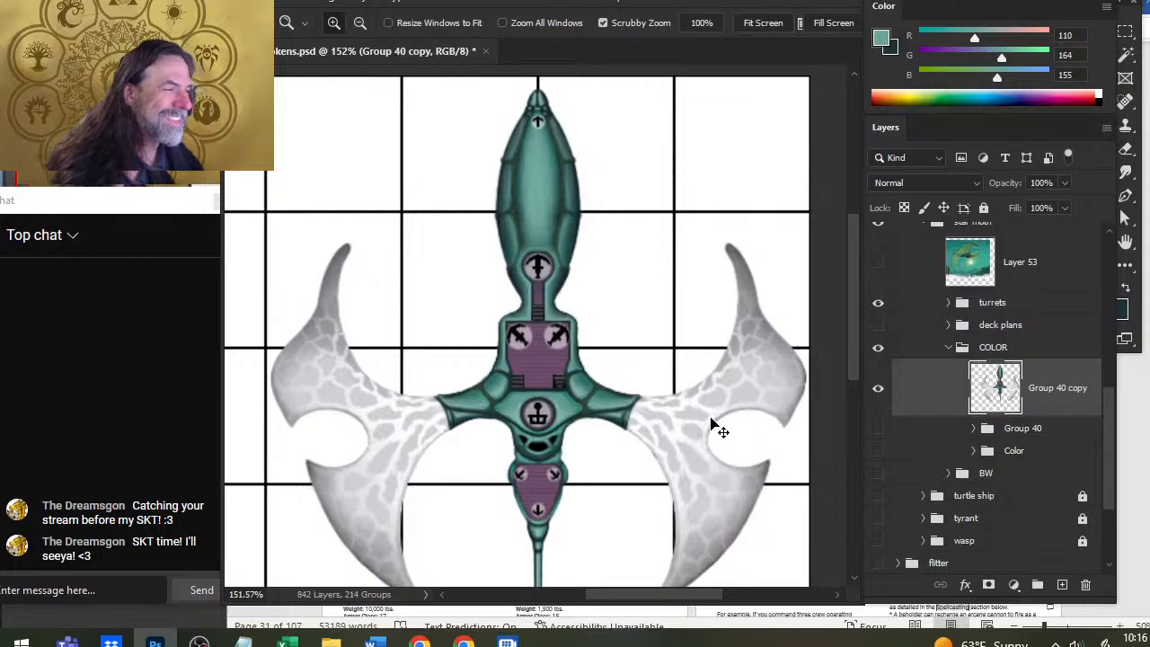
pyautogui.hotkey('ctrl', 's')
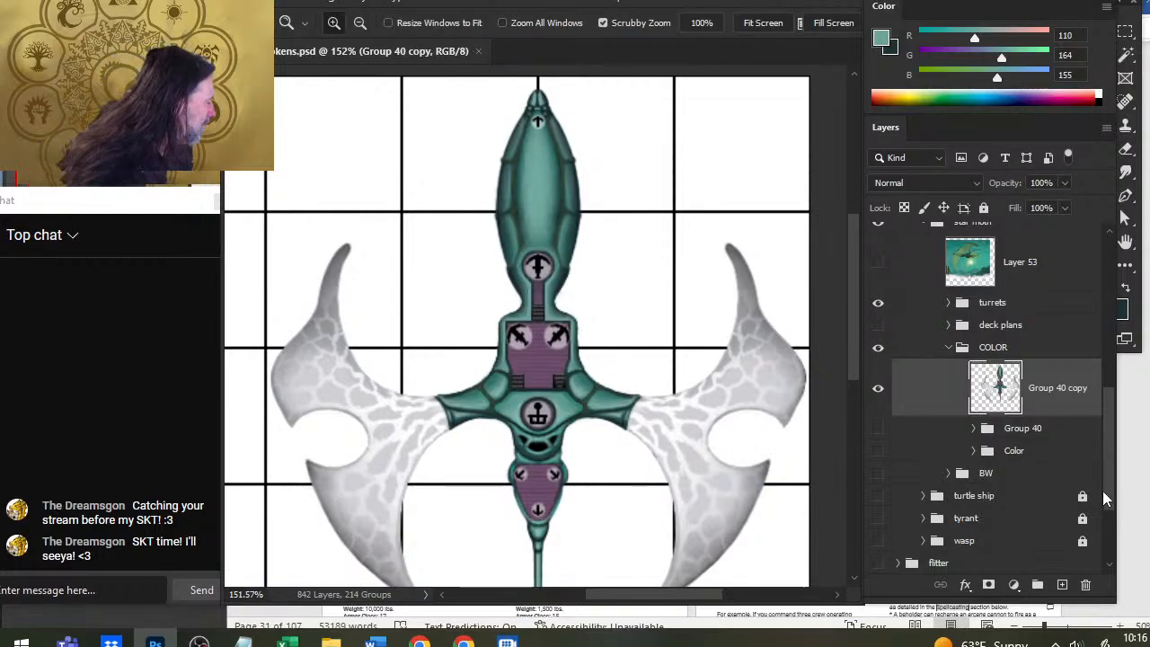
# Step: Collapse the star moth group, lock it completely and hide it
pyautogui.scroll(3, 1105, 485)
pyautogui.click(925, 334)
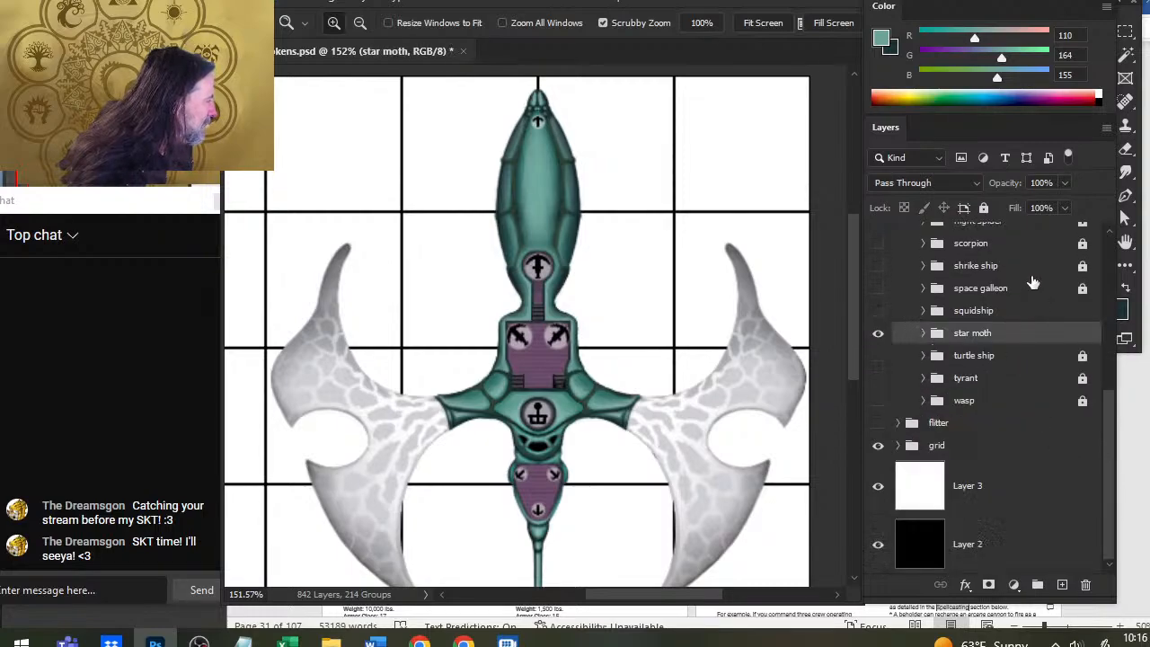
pyautogui.click(983, 207)
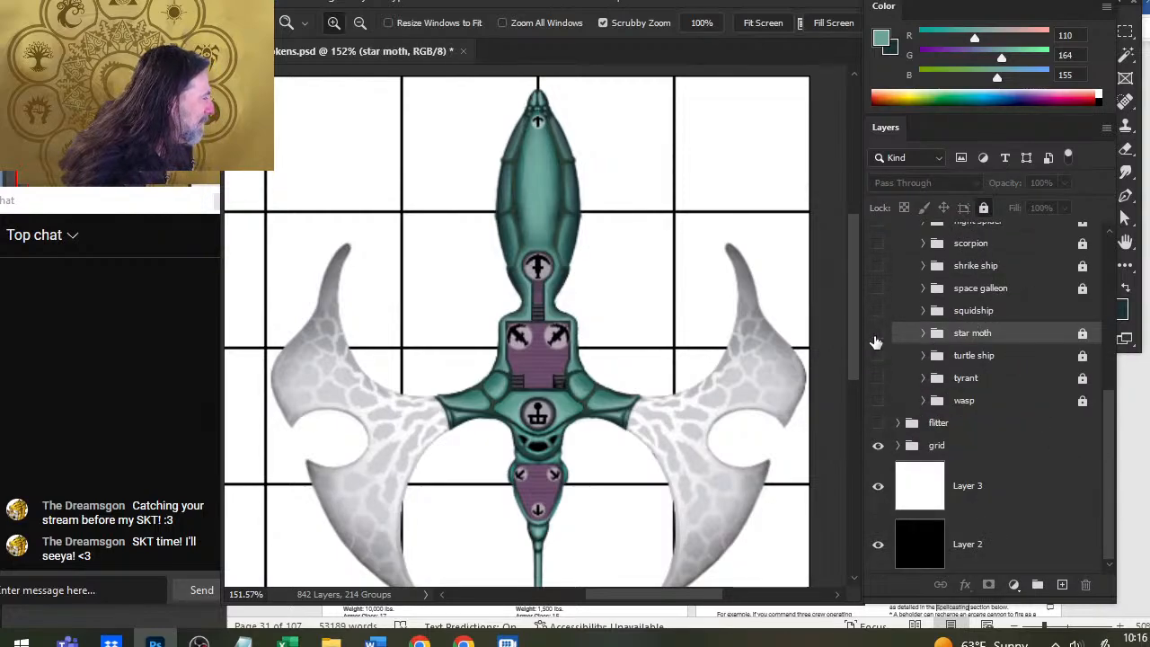
pyautogui.click(877, 334)
# Step: Show the squidship group, expand it and hide its turrets group to expose the forward deck
pyautogui.click(877, 311)
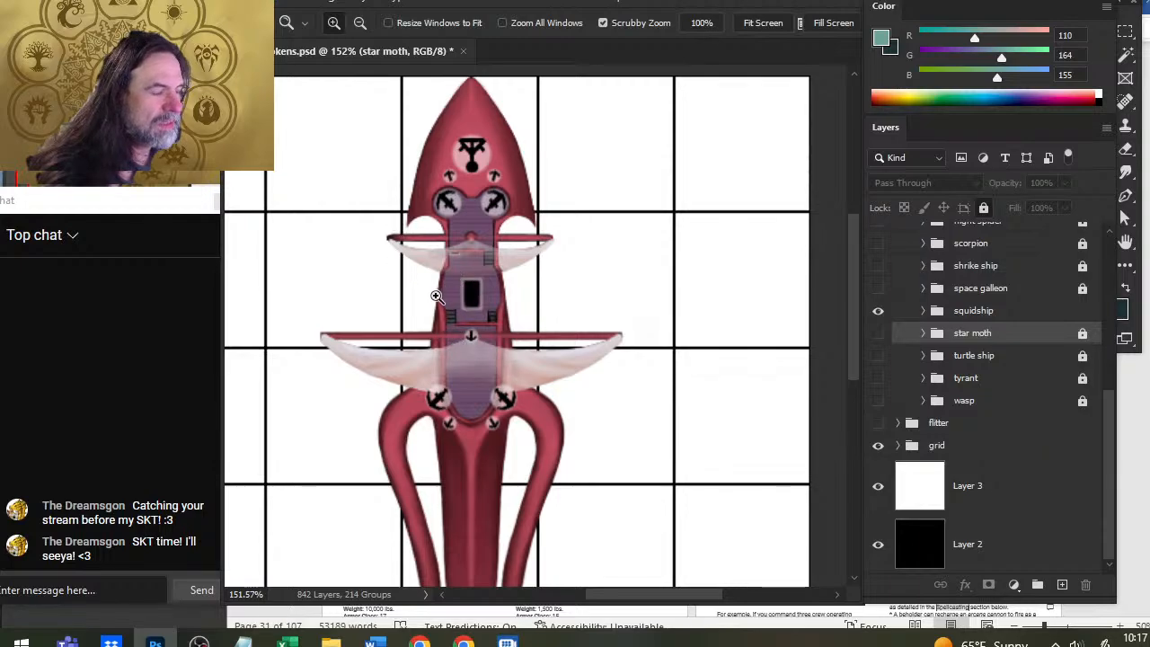
pyautogui.moveTo(468, 176)
pyautogui.mouseDown()
pyautogui.moveTo(565, 200)
pyautogui.moveTo(550, 291)
pyautogui.moveTo(535, 284)
pyautogui.mouseUp()
pyautogui.press('b')
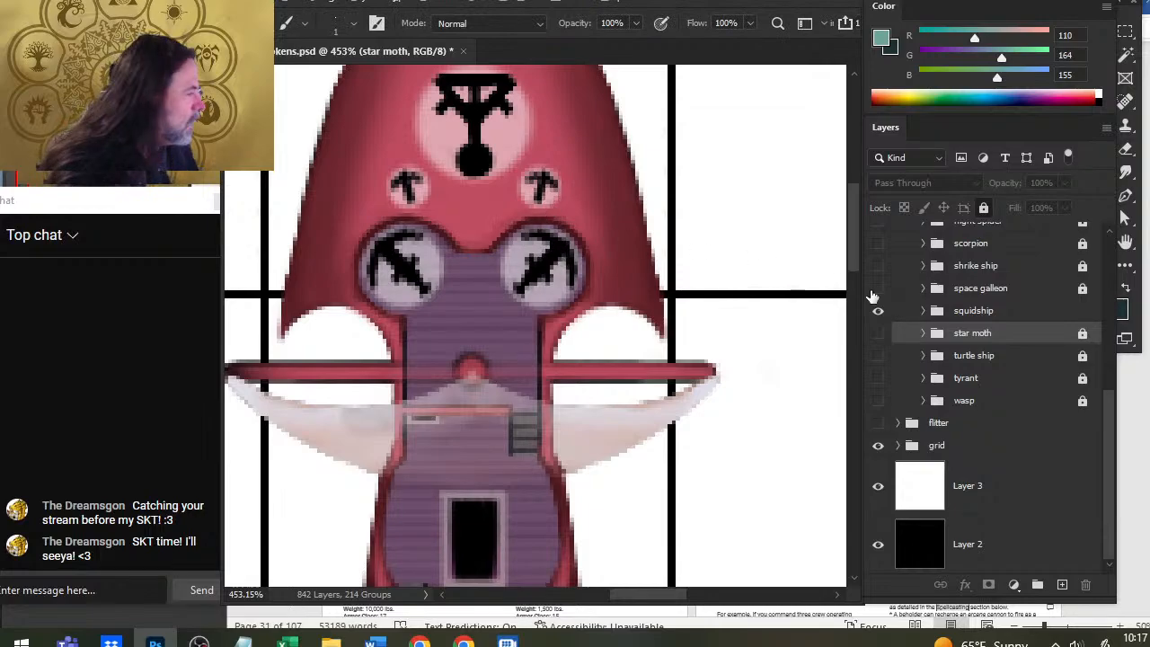
pyautogui.click(923, 311)
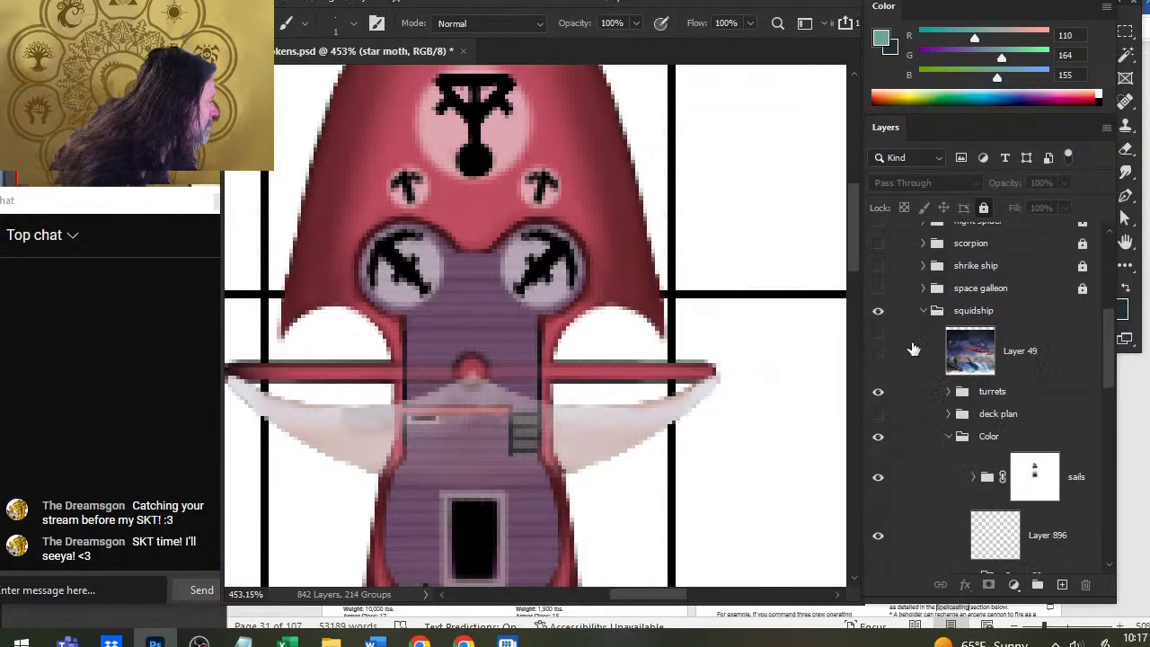
pyautogui.click(877, 392)
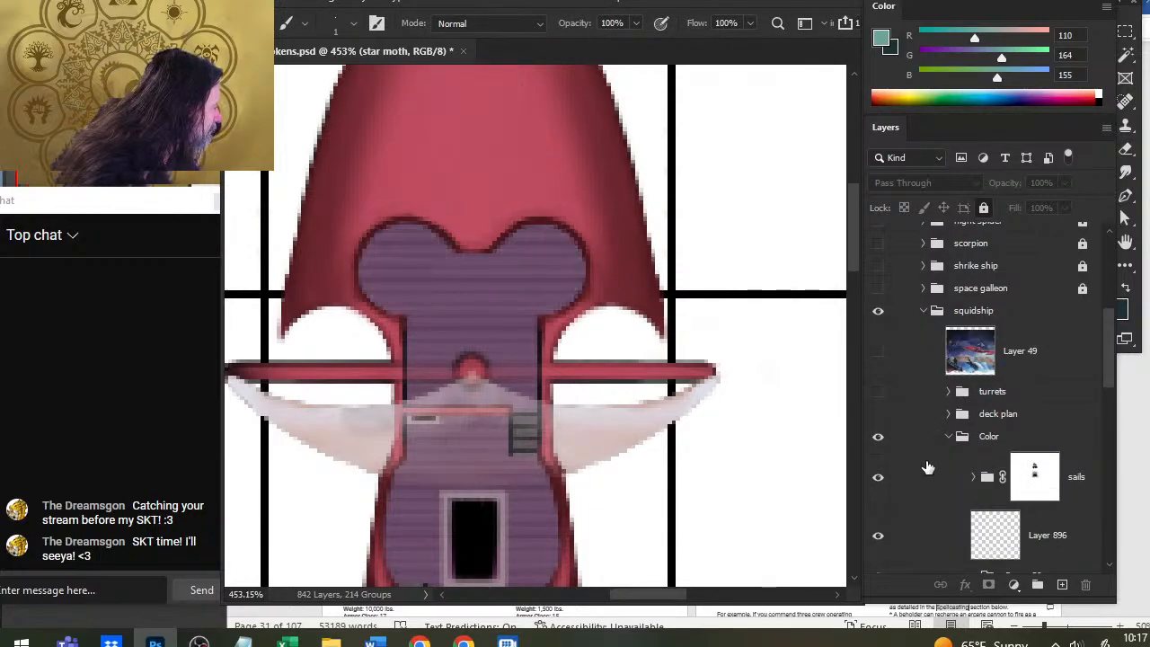
# Step: Add a new layer above the squidship's sails group and sample the dark red outline of the forward deck as the brush colour
pyautogui.click(947, 487)
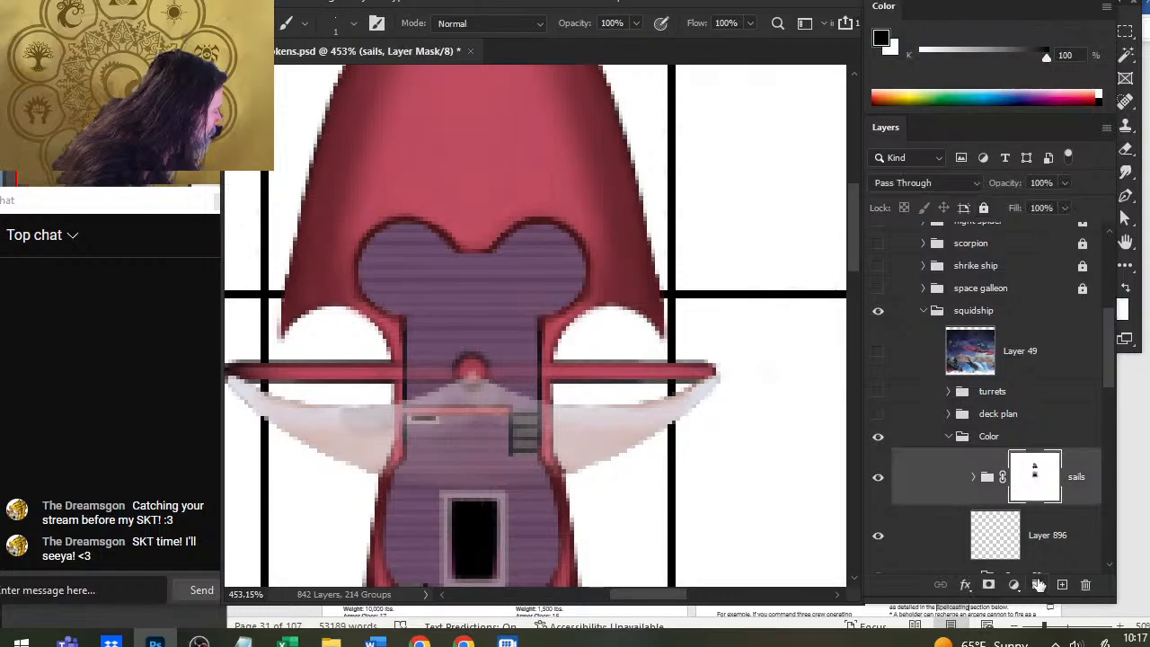
pyautogui.click(1062, 585)
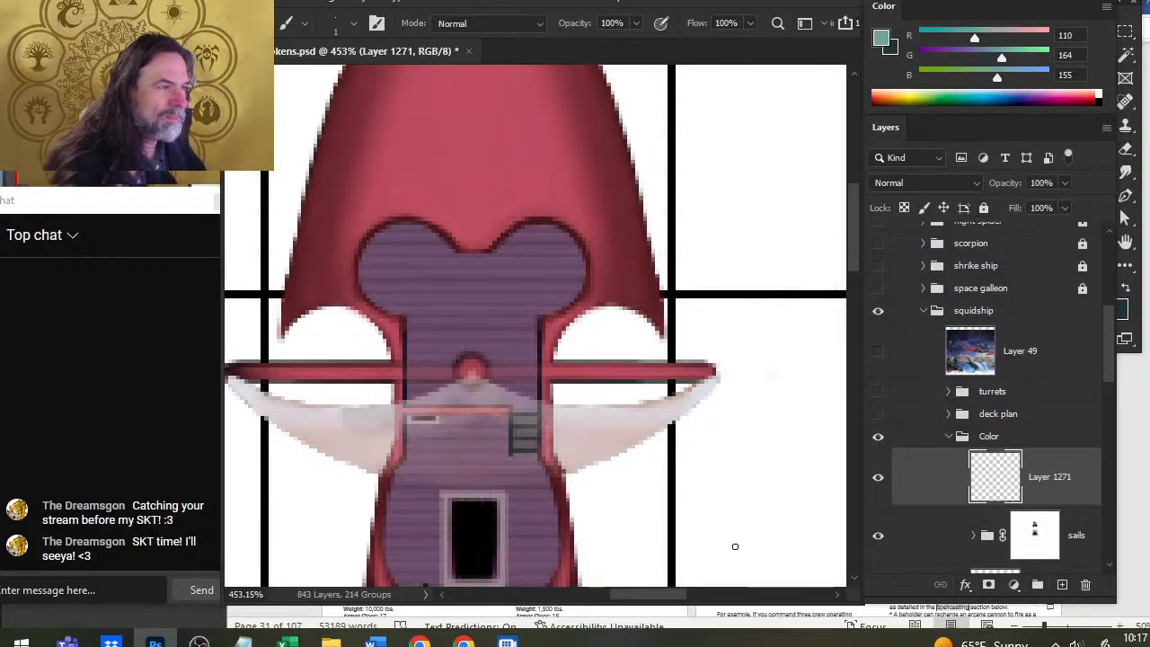
pyautogui.keyDown('alt'); pyautogui.click(537, 223); pyautogui.keyUp('alt')
pyautogui.keyDown('alt'); pyautogui.click(539, 219); pyautogui.keyUp('alt')
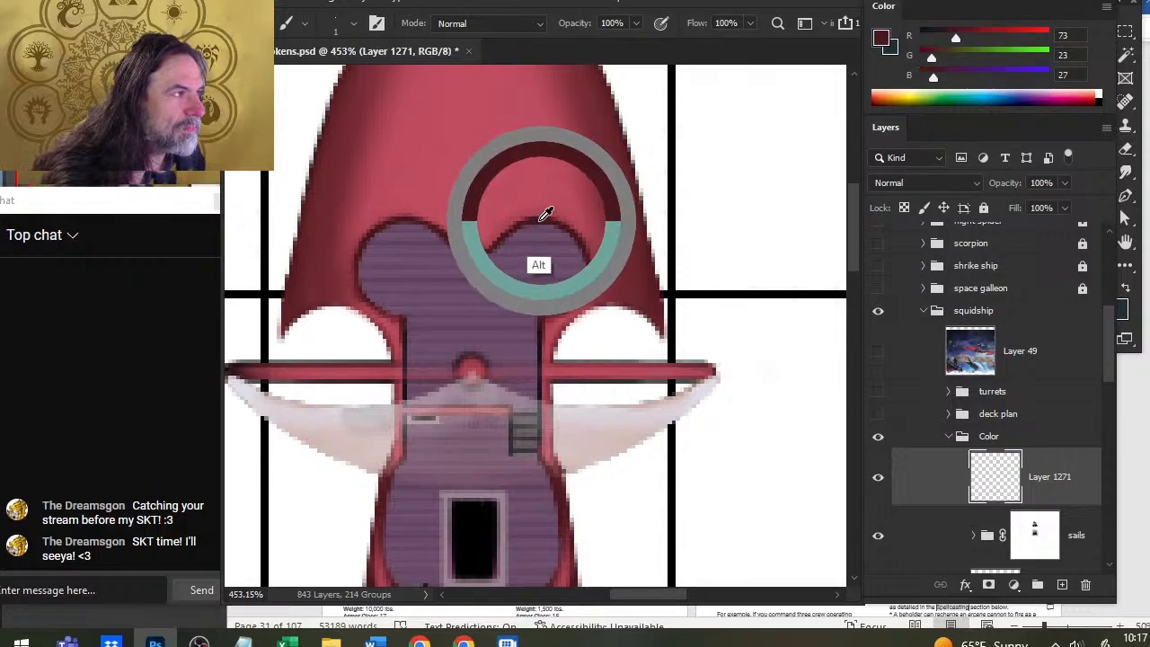
# Step: Show the squidship's turrets group again and lower its opacity to 30%
pyautogui.press('z')
pyautogui.moveTo(548, 273); pyautogui.dragTo(521, 295)
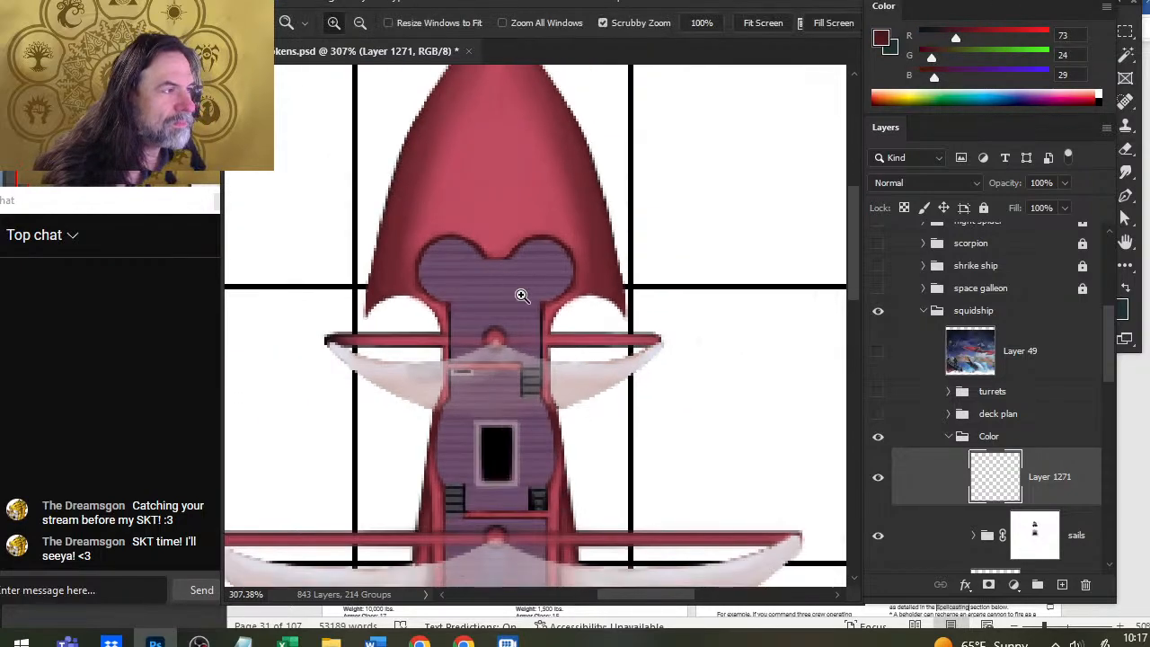
pyautogui.click(1009, 396)
pyautogui.click(994, 373)
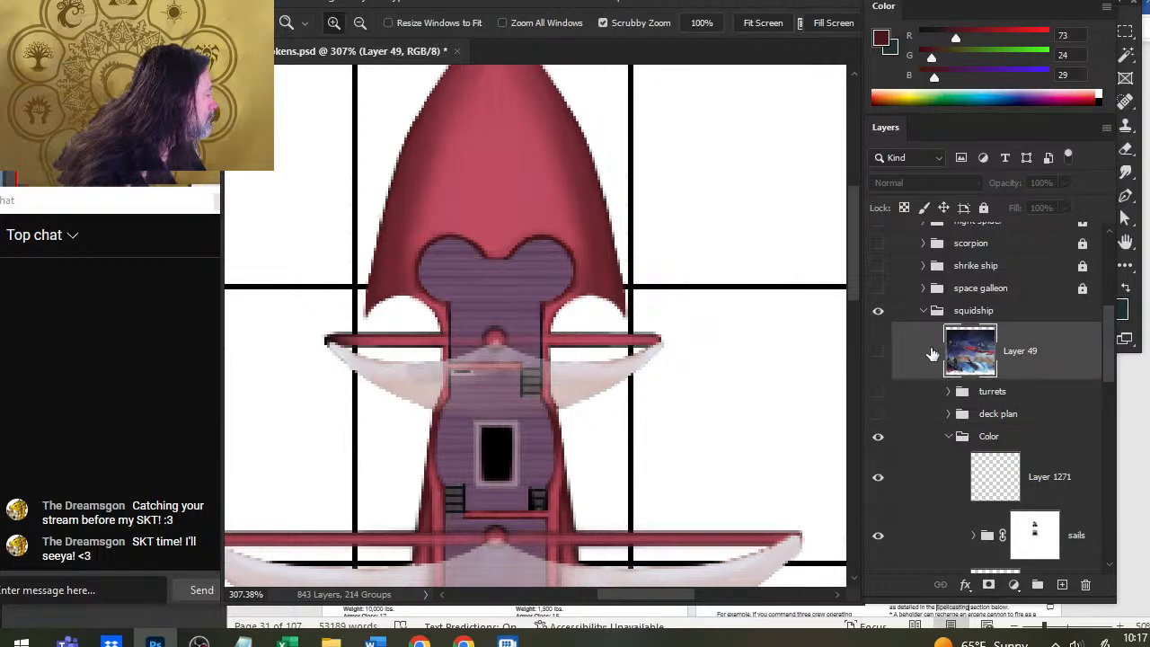
pyautogui.click(879, 392)
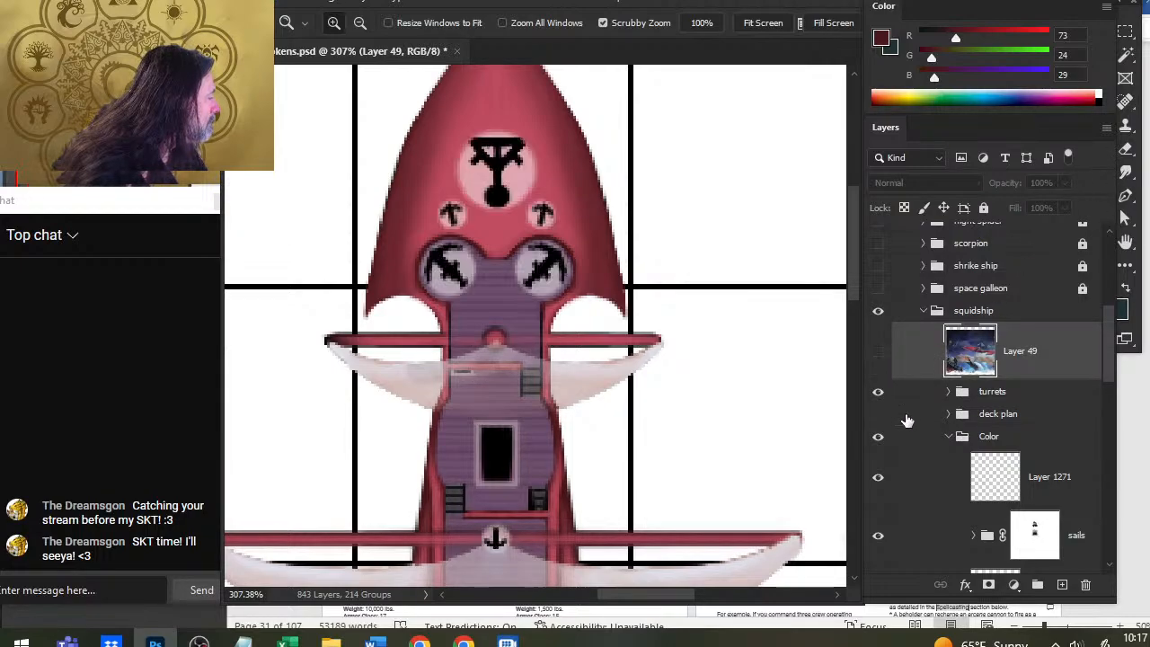
pyautogui.click(950, 399)
pyautogui.click(1063, 183)
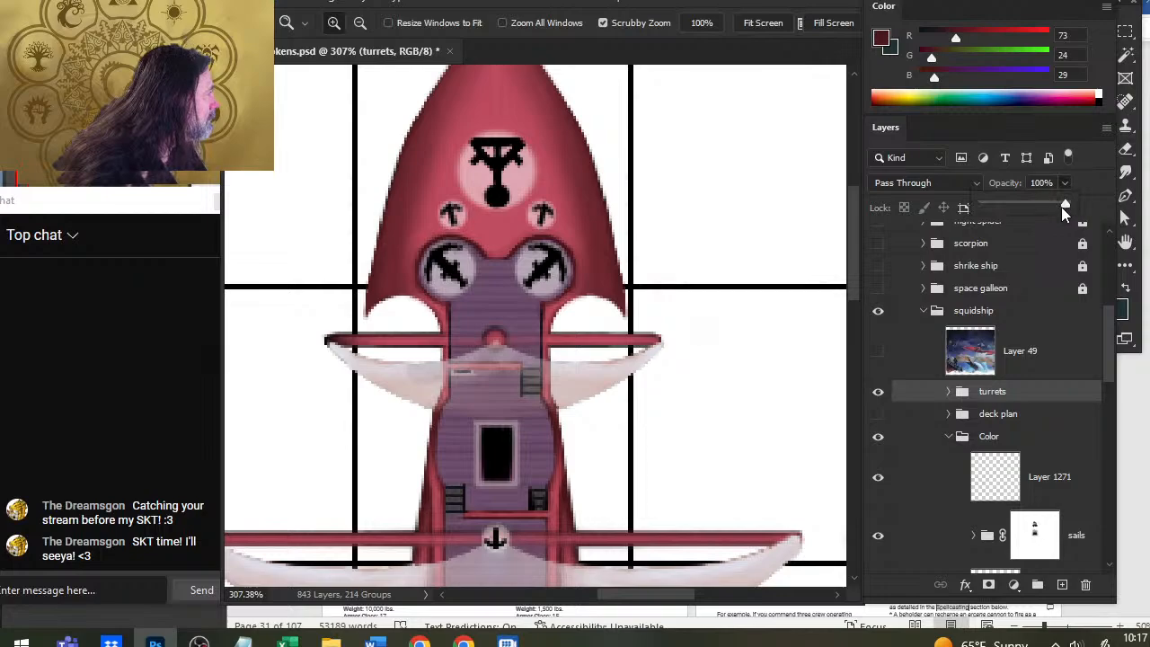
pyautogui.moveTo(1063, 206); pyautogui.dragTo(1007, 208)
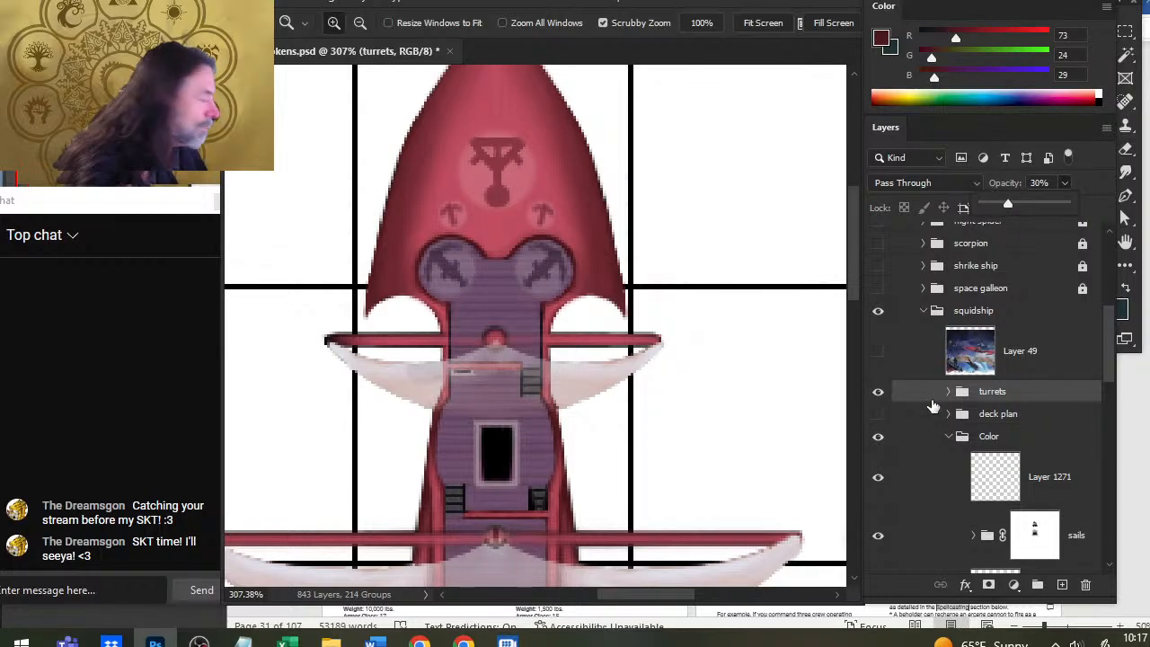
# Step: On the new layer above the sails group, stamp a dark red disc beneath the large forward turret with a 35 px brush
pyautogui.click(940, 489)
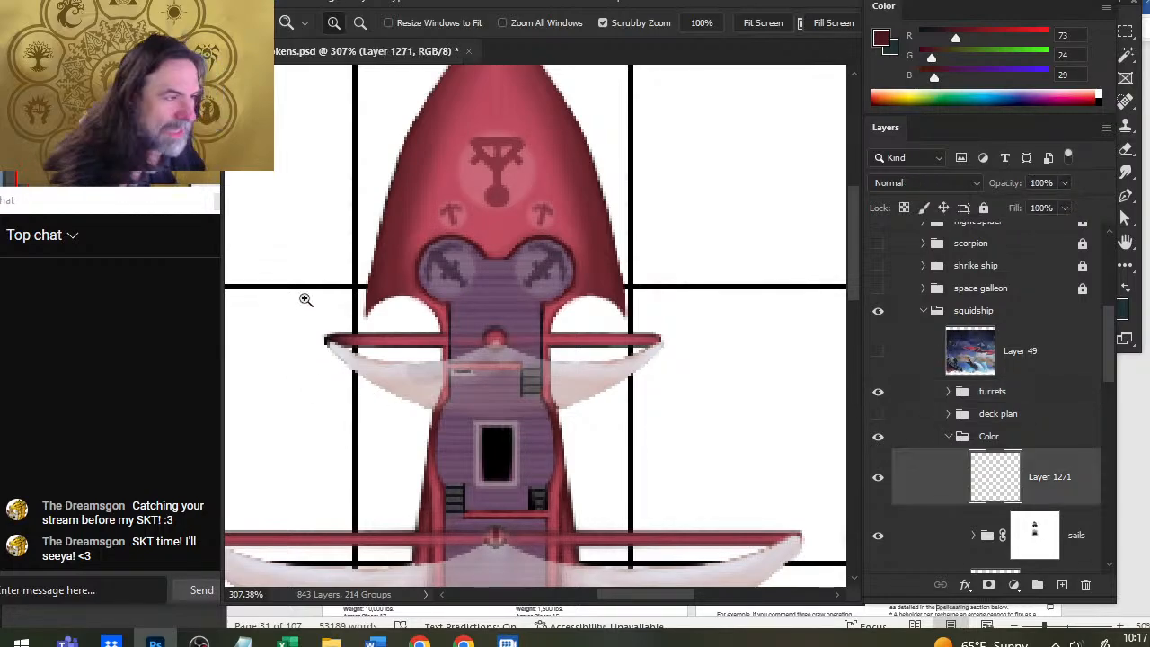
pyautogui.press('b')
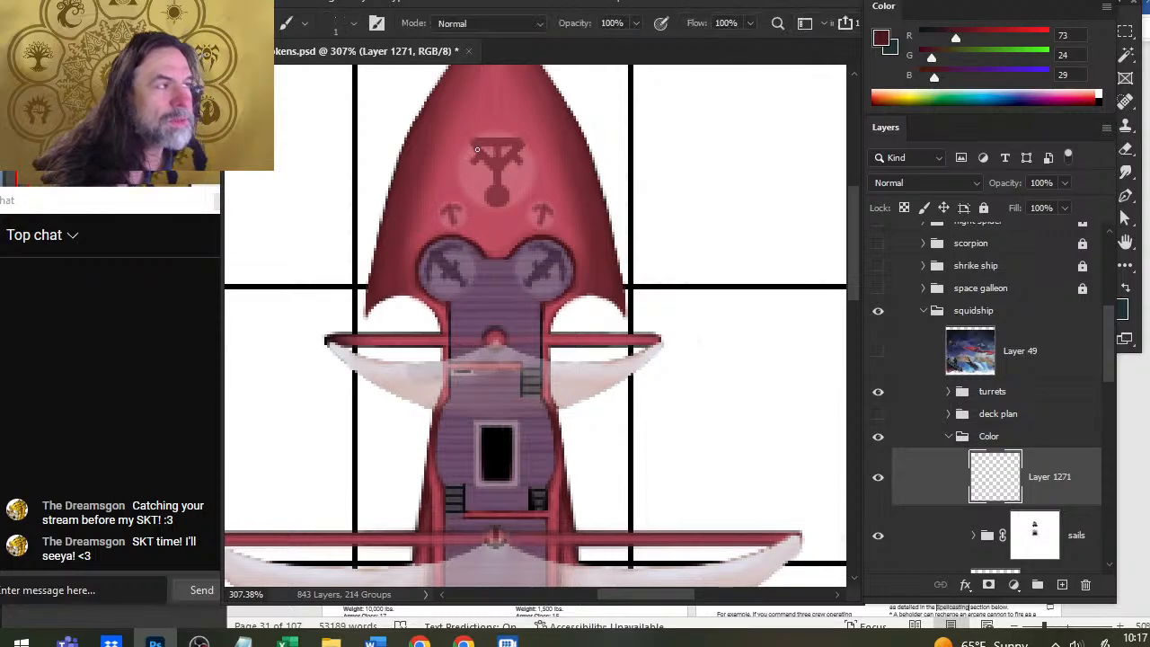
pyautogui.press(']')
pyautogui.press(']')
pyautogui.press(']')
pyautogui.press(']')
pyautogui.press(']')
pyautogui.press(']')
pyautogui.press(']')
pyautogui.press(']')
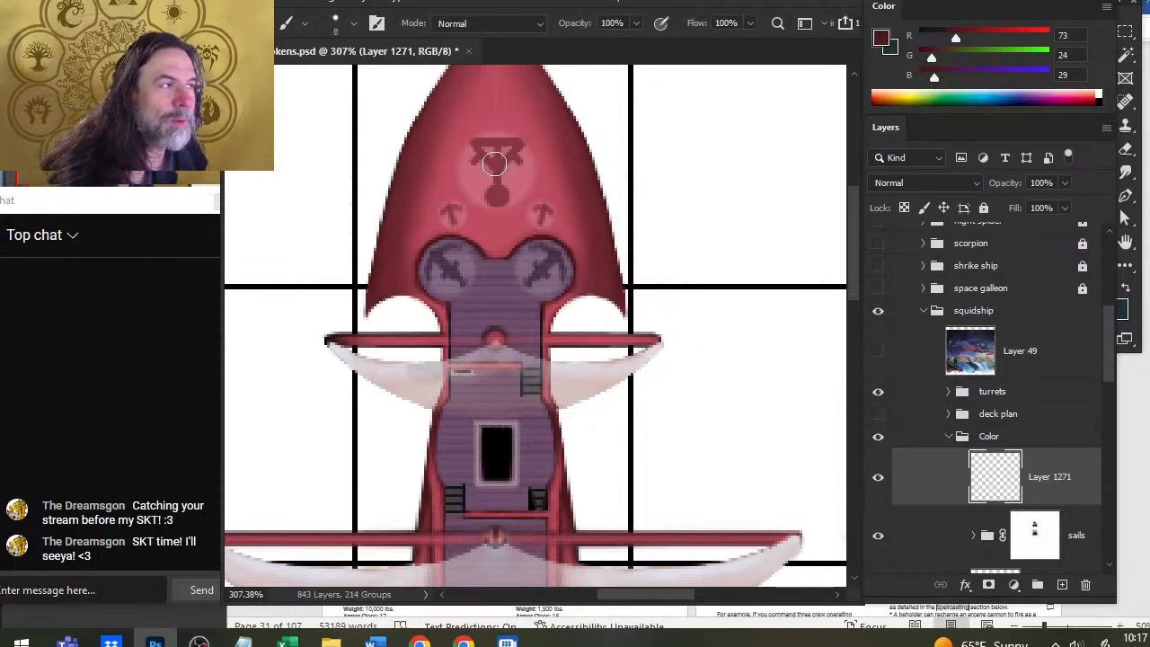
pyautogui.press(']')
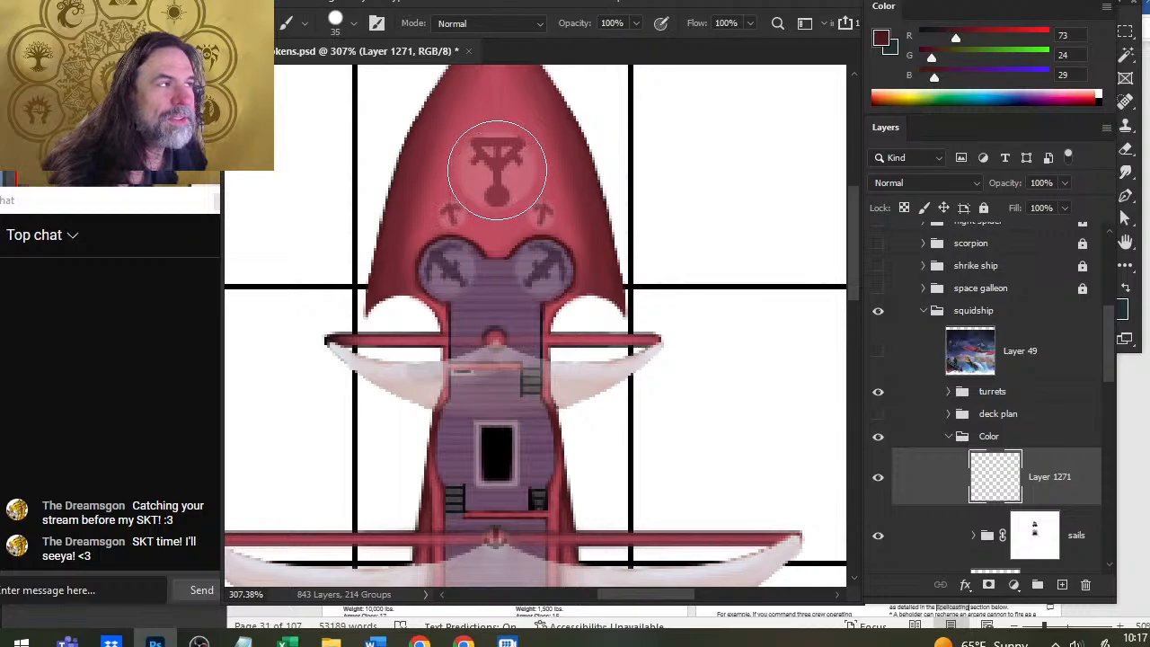
pyautogui.click(496, 170)
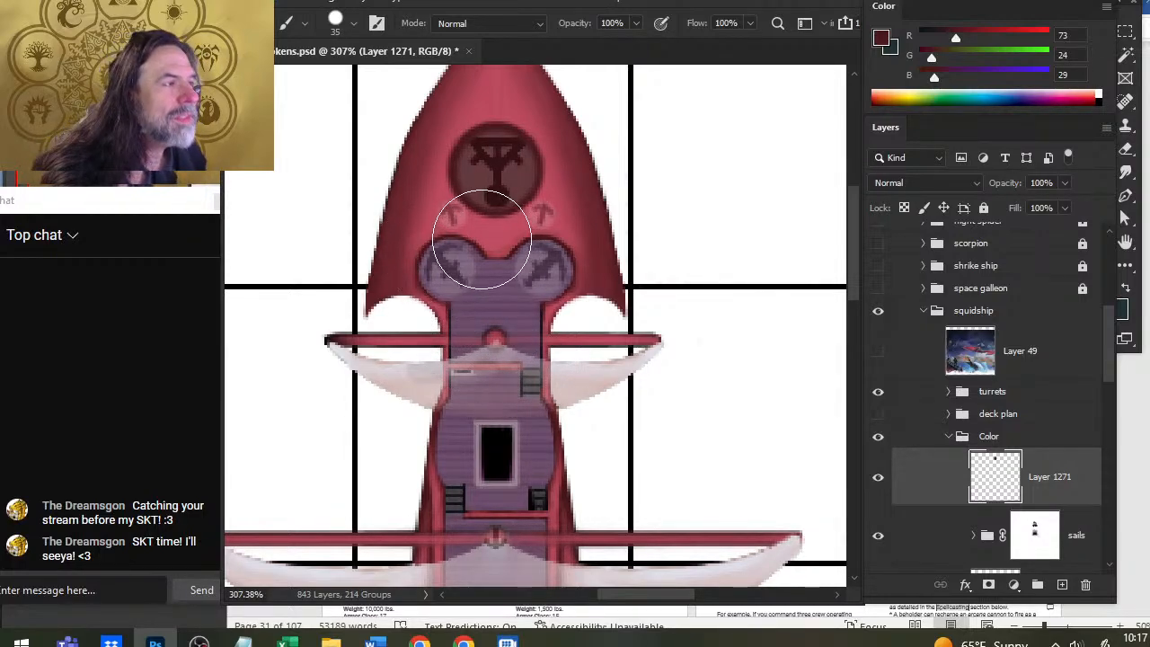
# Step: Stamp dark red discs beneath the two small turrets behind the large one with a 15 px brush
pyautogui.press('[')
pyautogui.press('[')
pyautogui.press('[')
pyautogui.press('[')
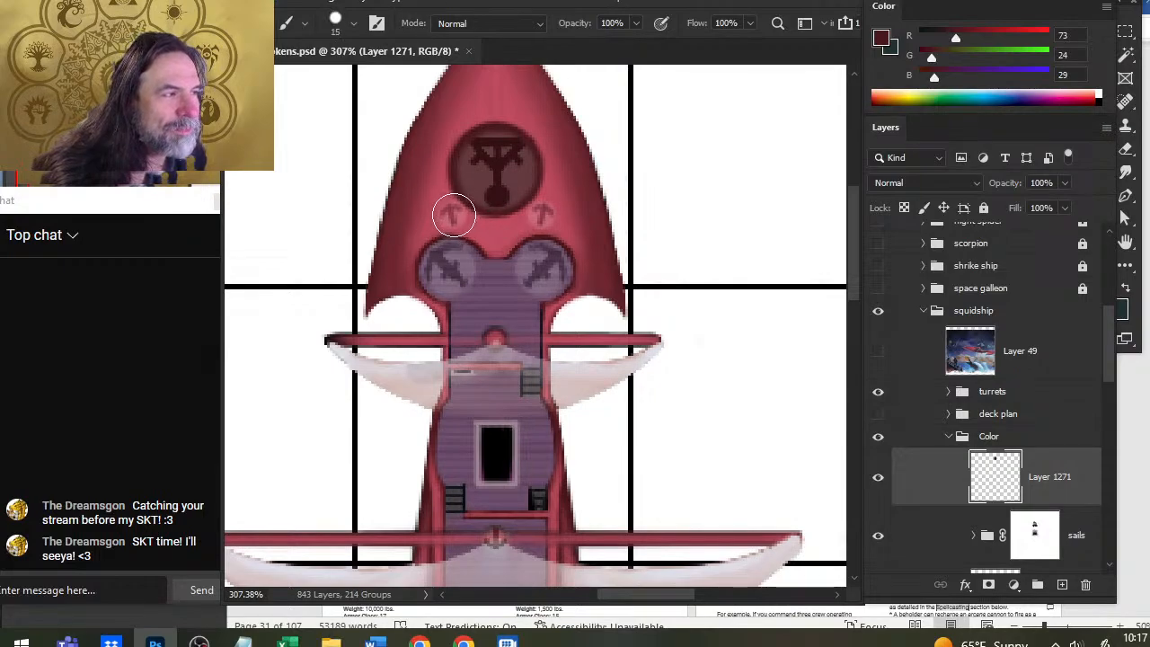
pyautogui.click(452, 214)
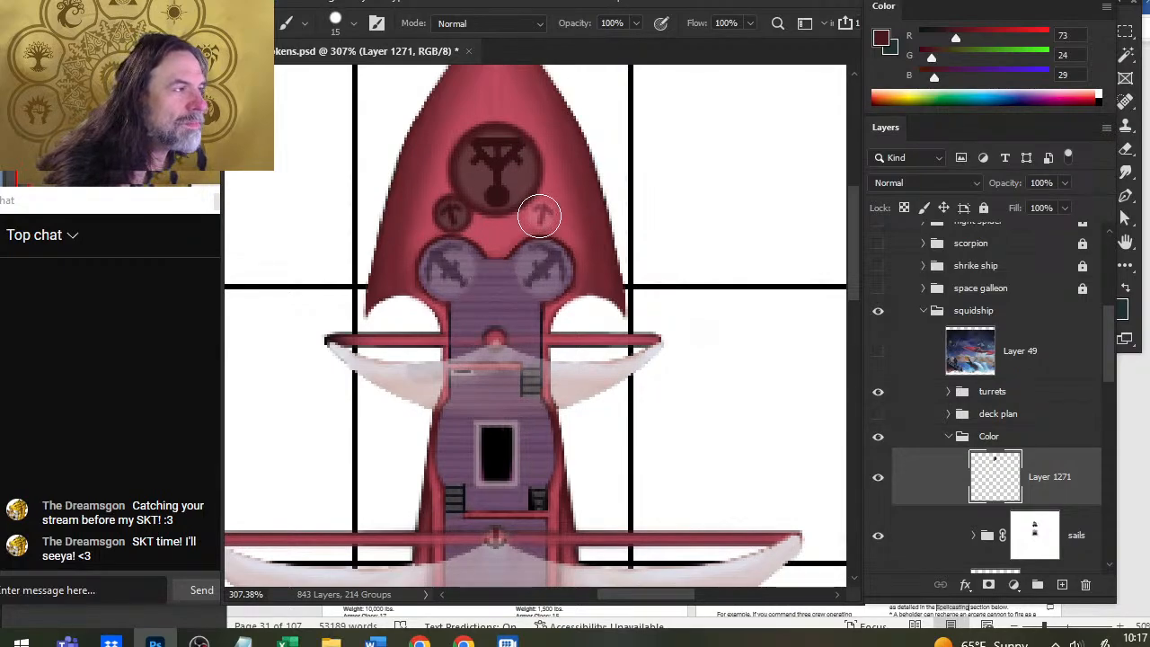
pyautogui.click(540, 213)
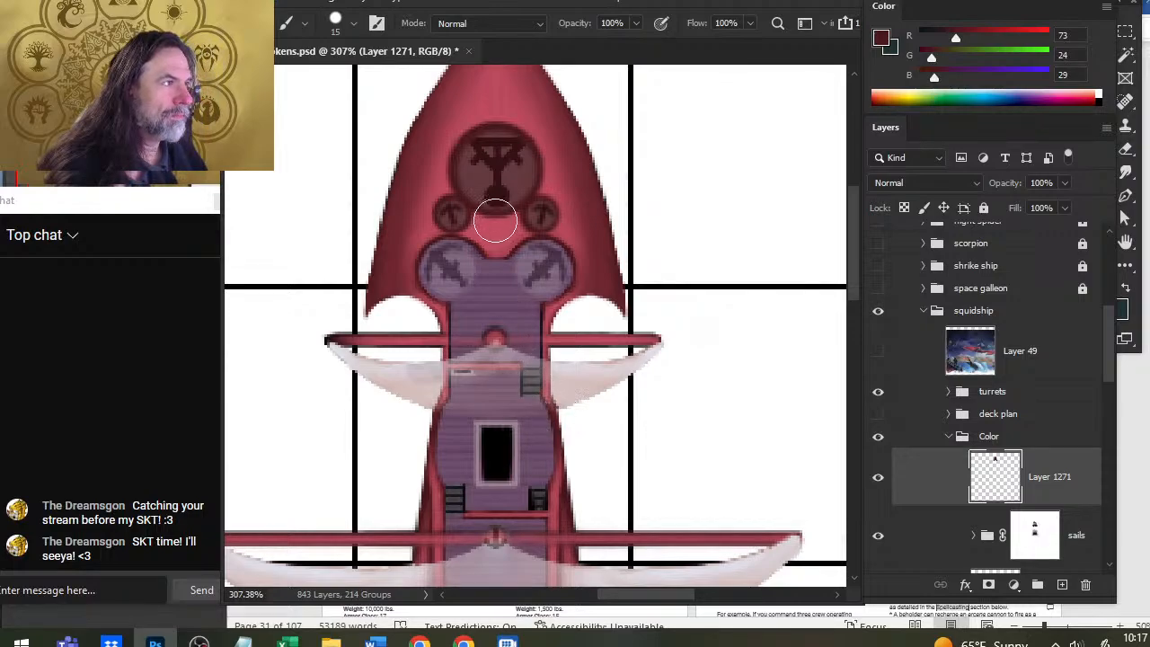
# Step: Paint the area between the turret discs and the forward deck dark red to join them into one shape
pyautogui.moveTo(484, 224); pyautogui.dragTo(485, 220)
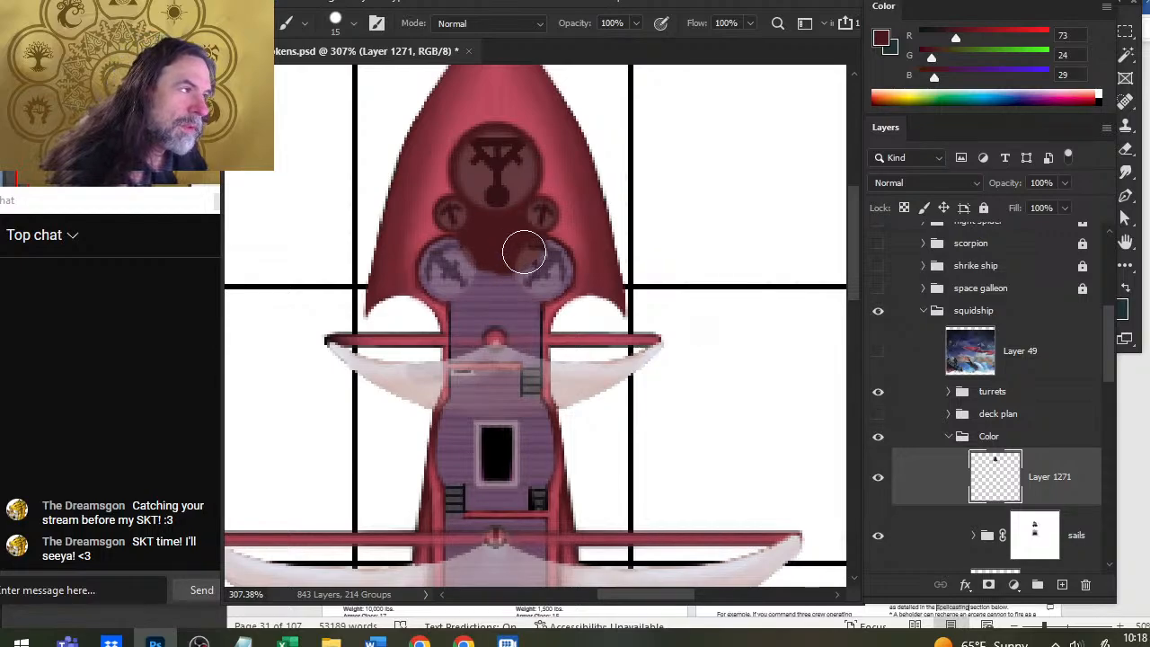
pyautogui.moveTo(524, 251); pyautogui.dragTo(522, 272)
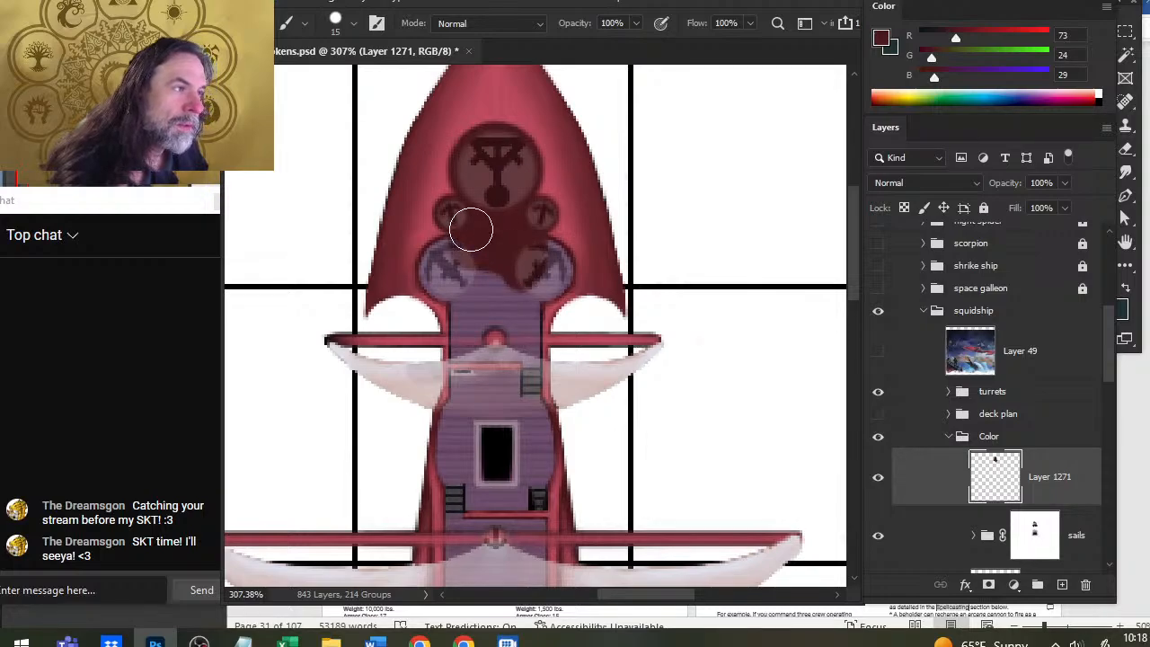
pyautogui.moveTo(471, 229); pyautogui.dragTo(470, 271)
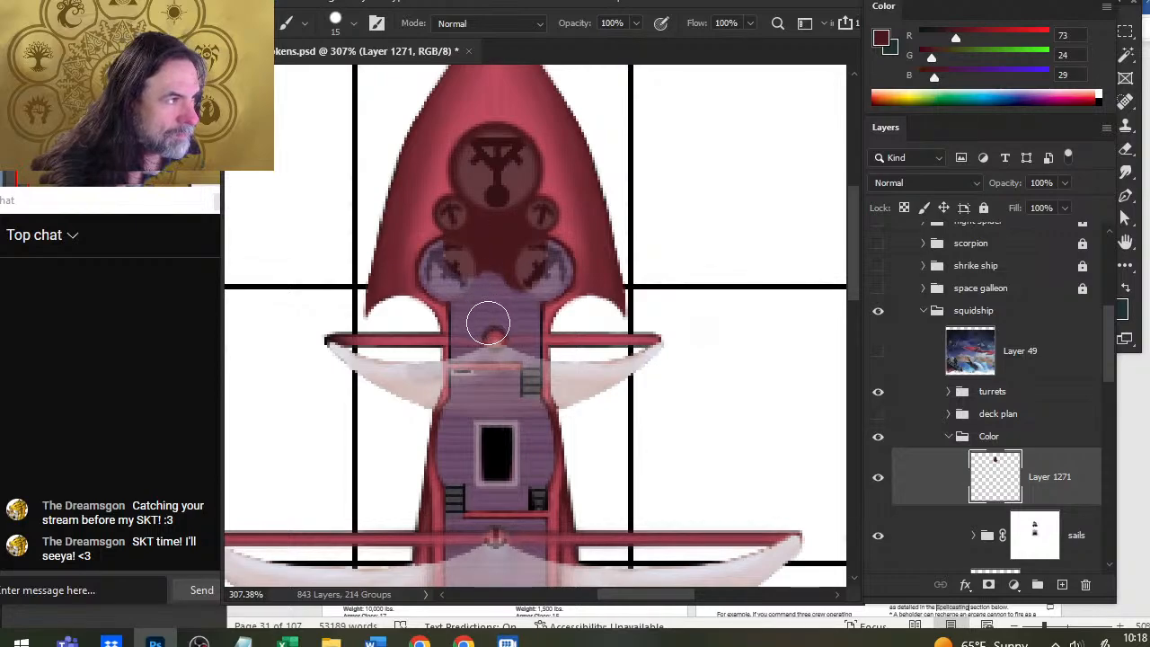
# Step: Hide the turrets group and erase the dark red paint that spills over the forward deck, leaving a tidied lower edge
pyautogui.press('e')
pyautogui.click(434, 258)
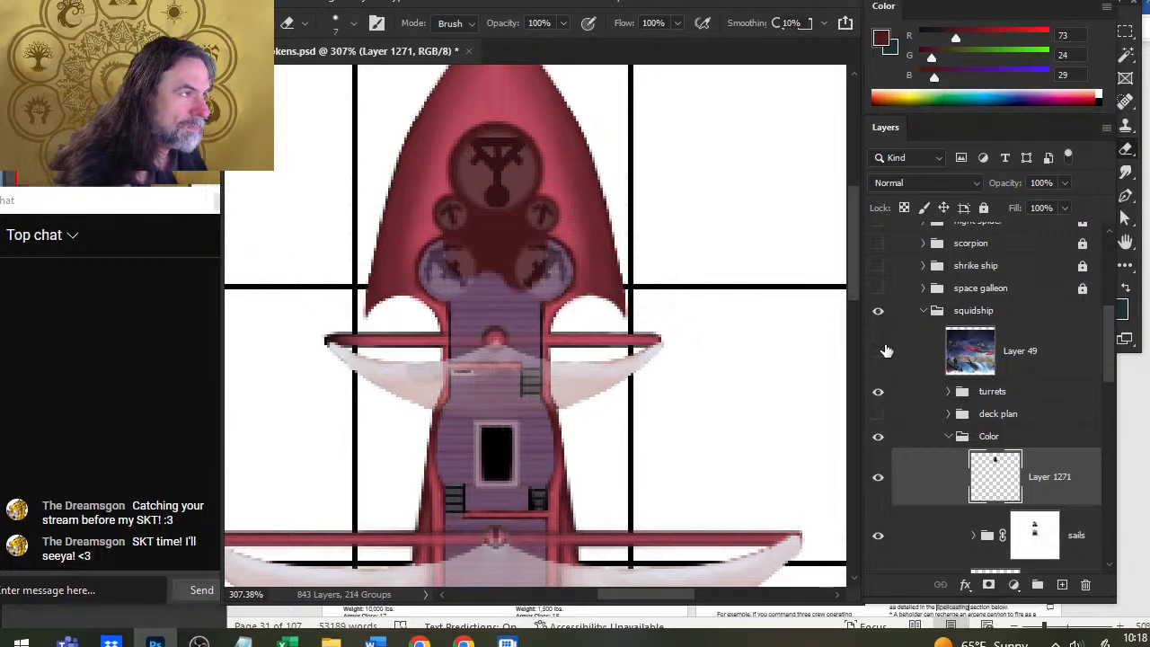
pyautogui.click(877, 392)
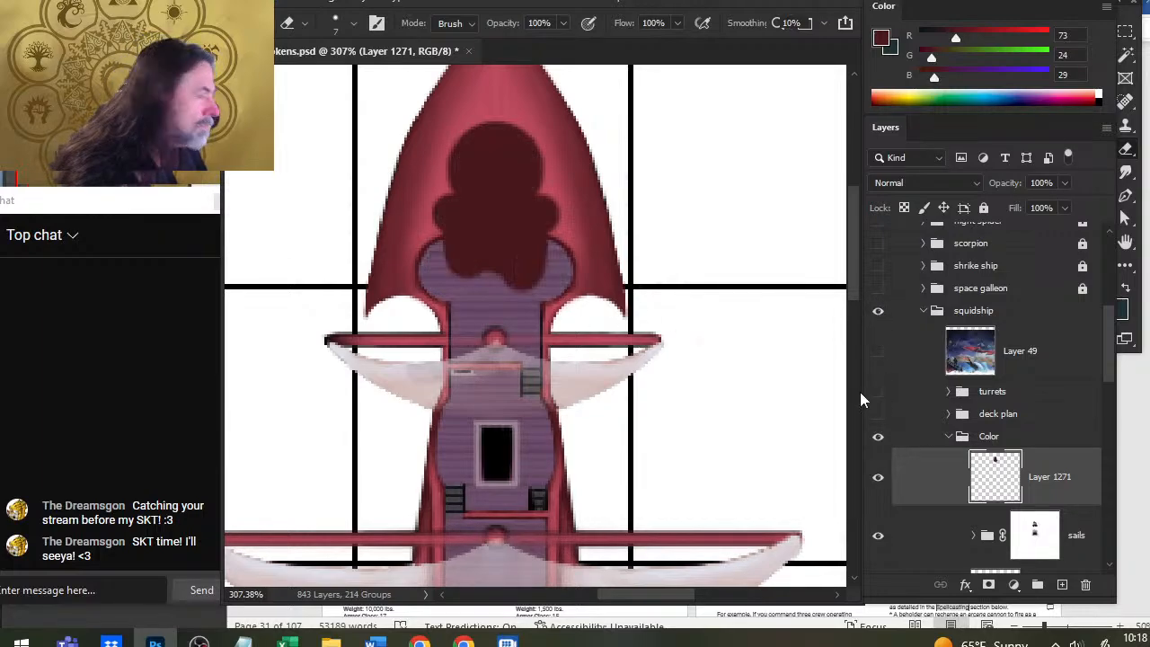
pyautogui.keyDown('shift'); pyautogui.click(440, 267); pyautogui.keyUp('shift')
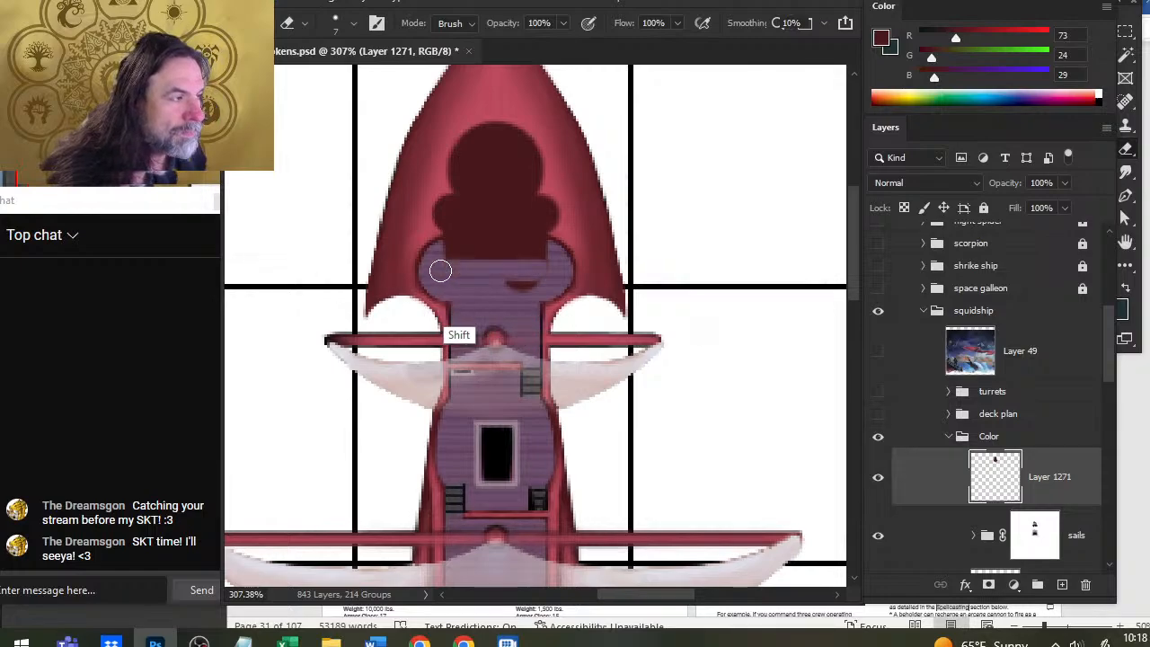
pyautogui.moveTo(439, 252); pyautogui.dragTo(514, 247)
pyautogui.press('b')
pyautogui.press('e')
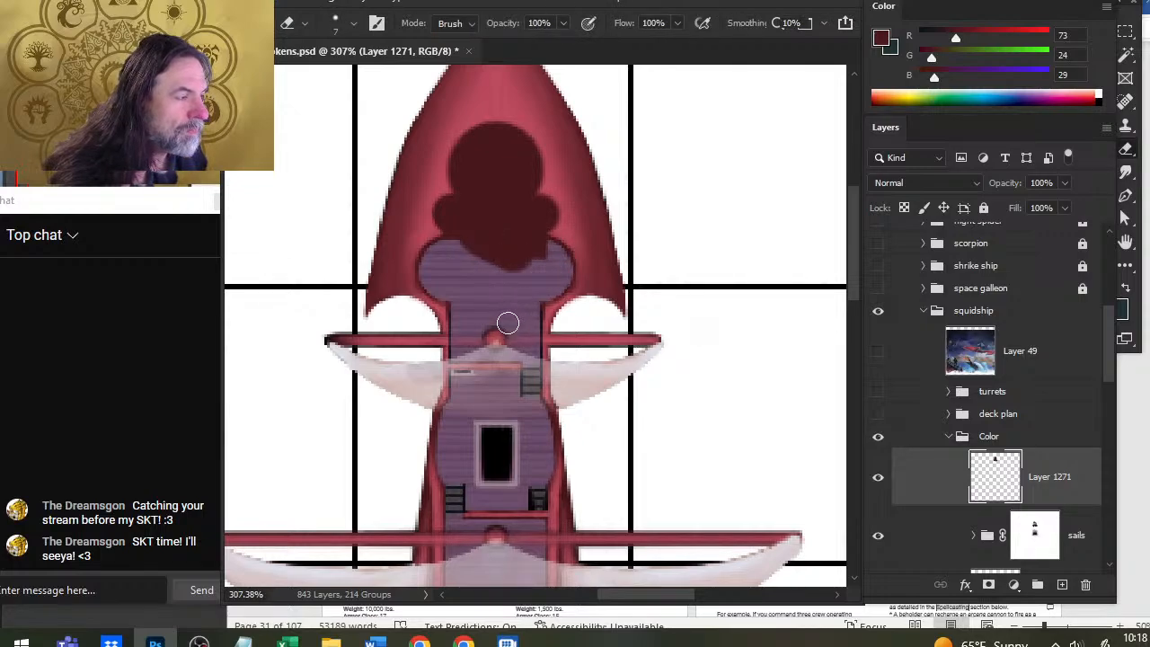
# Step: Erase the right half of the dark red shape along the ship's centreline
pyautogui.moveTo(508, 323); pyautogui.dragTo(518, 121)
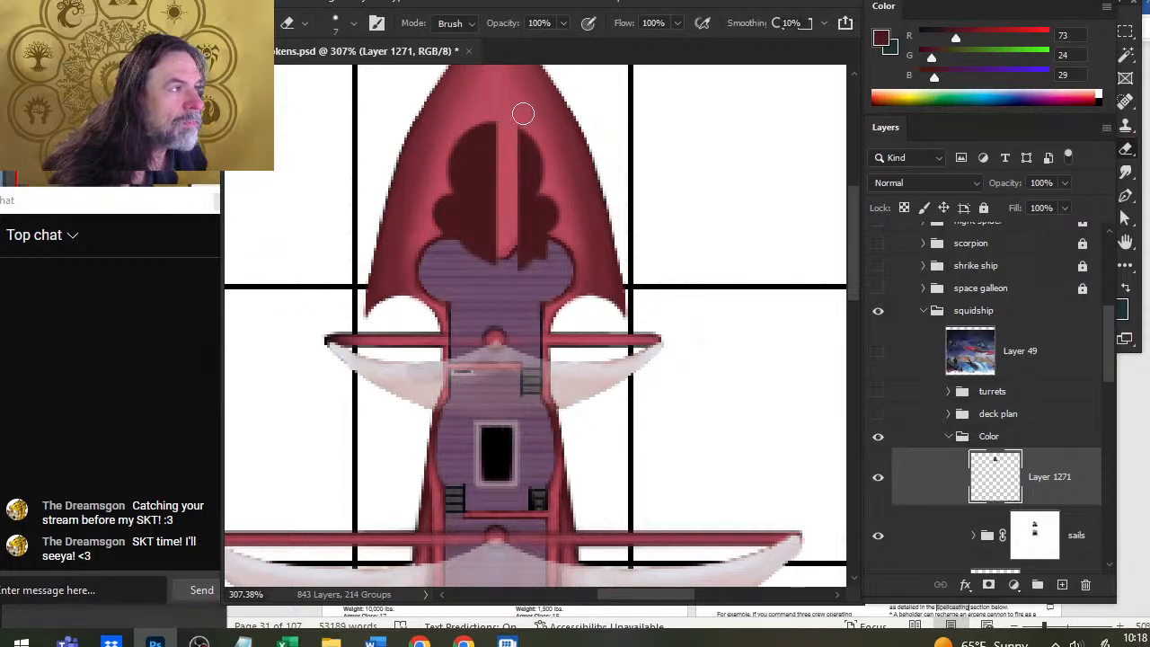
pyautogui.press('z')
pyautogui.click(405, 222)
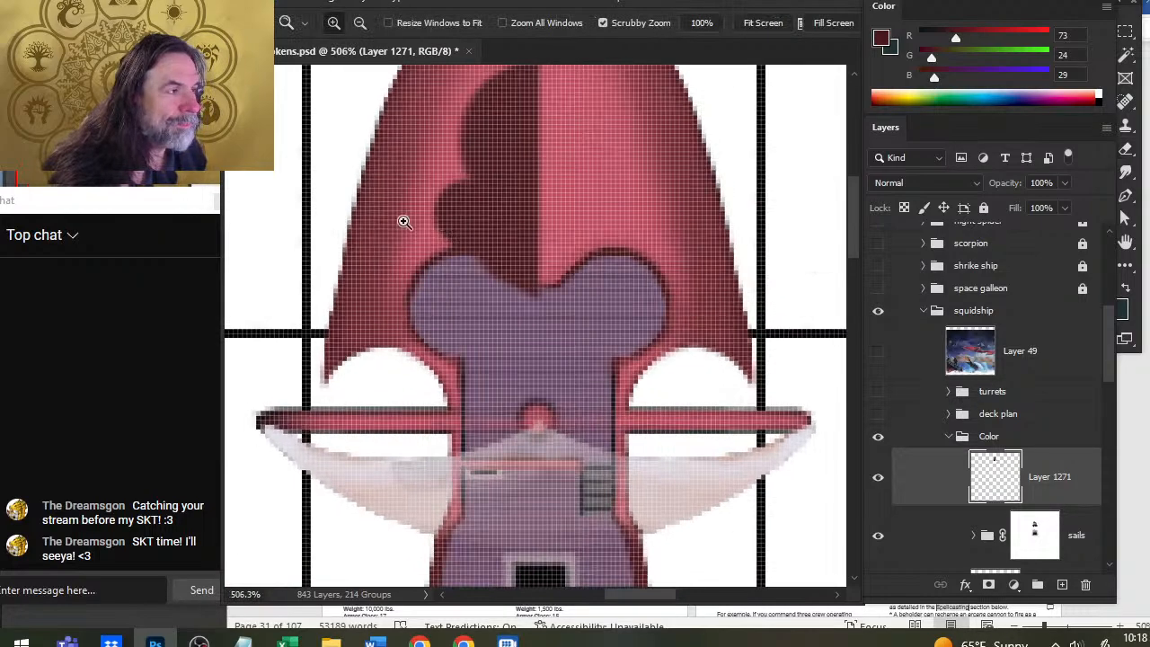
pyautogui.moveTo(504, 266); pyautogui.dragTo(467, 283)
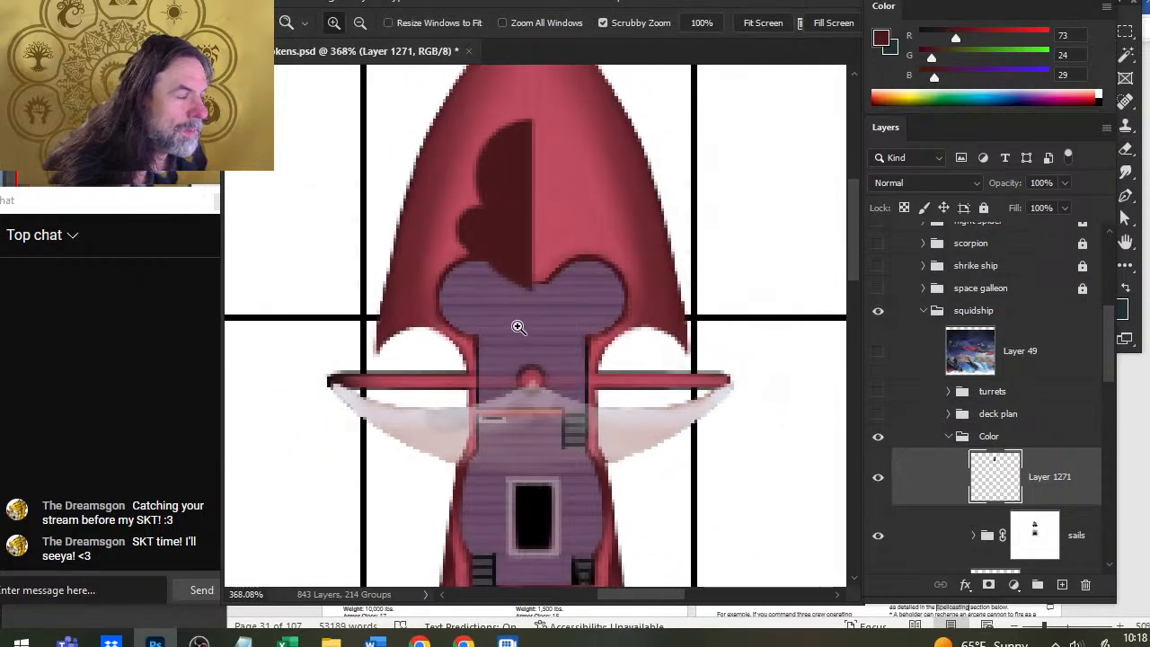
# Step: Extend the dark red half-shape over the top of the deck's left lobe with a fine brush and clean its centre edge with the Eraser
pyautogui.press('b')
pyautogui.press('[')
pyautogui.press('[')
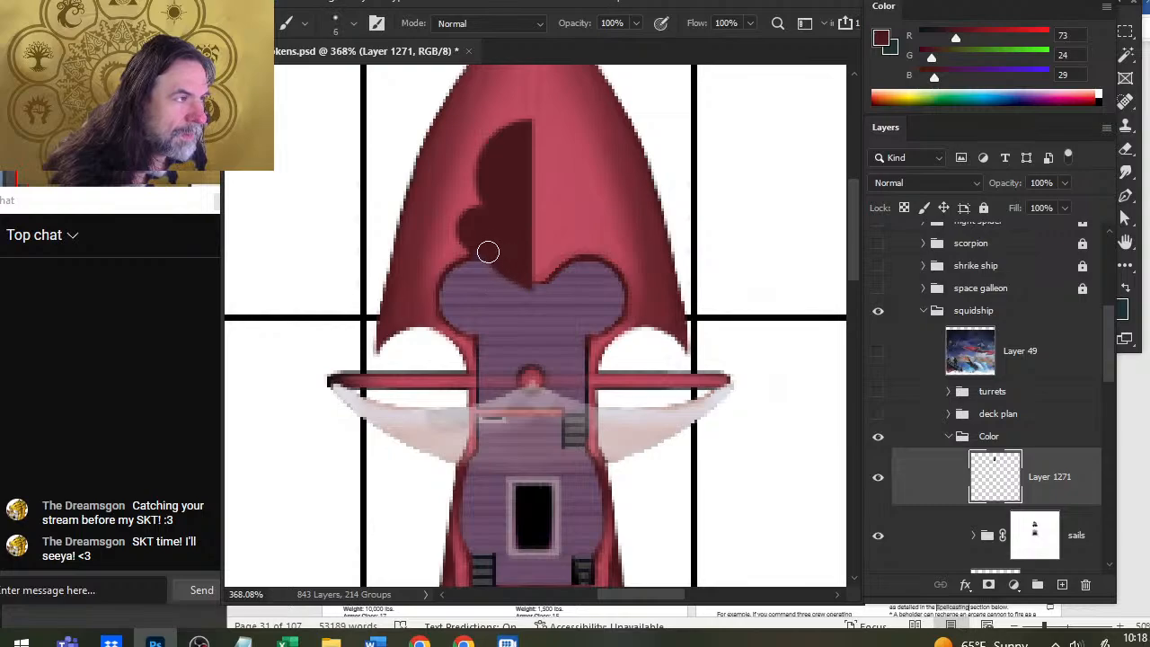
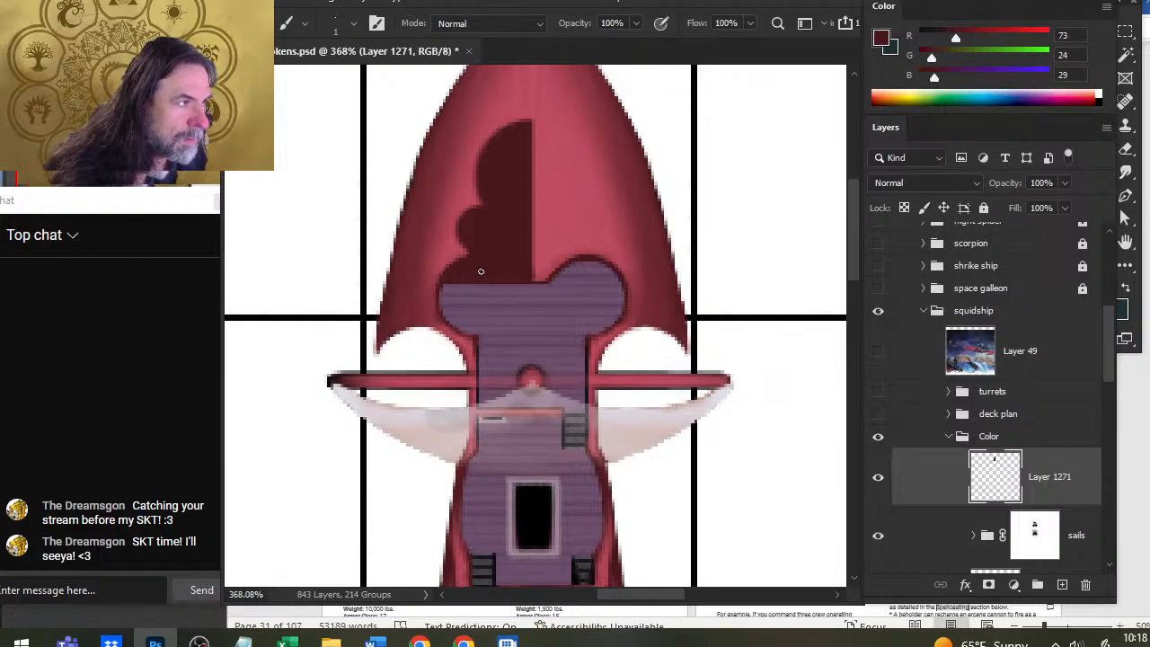
pyautogui.press('e')
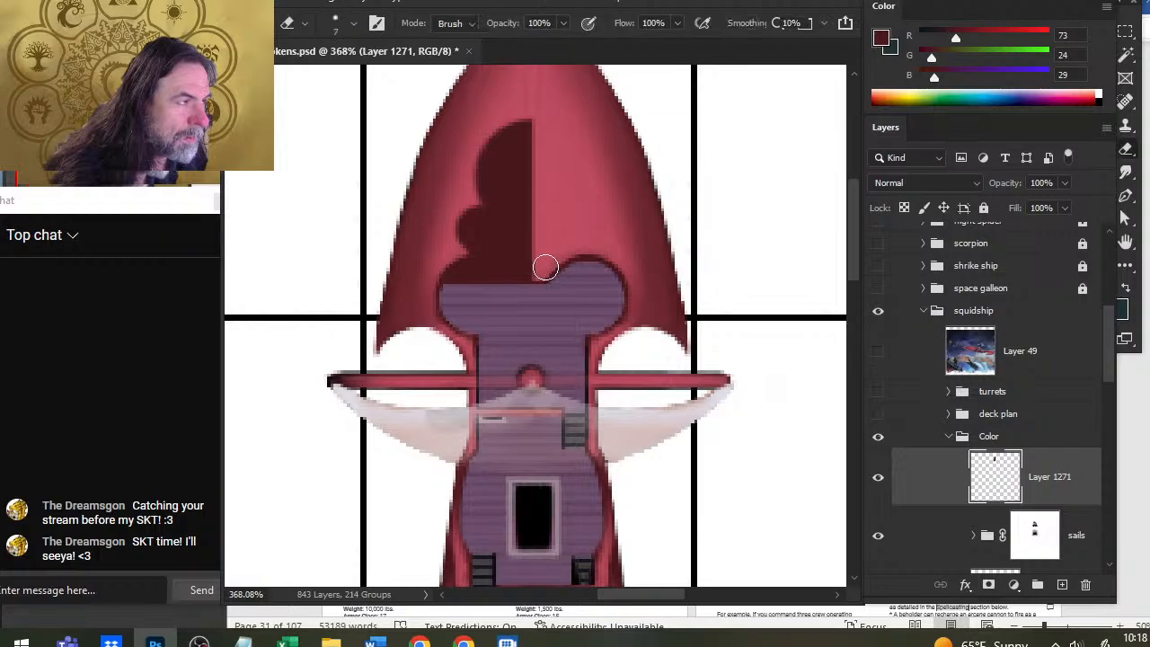
pyautogui.moveTo(546, 265); pyautogui.dragTo(561, 306)
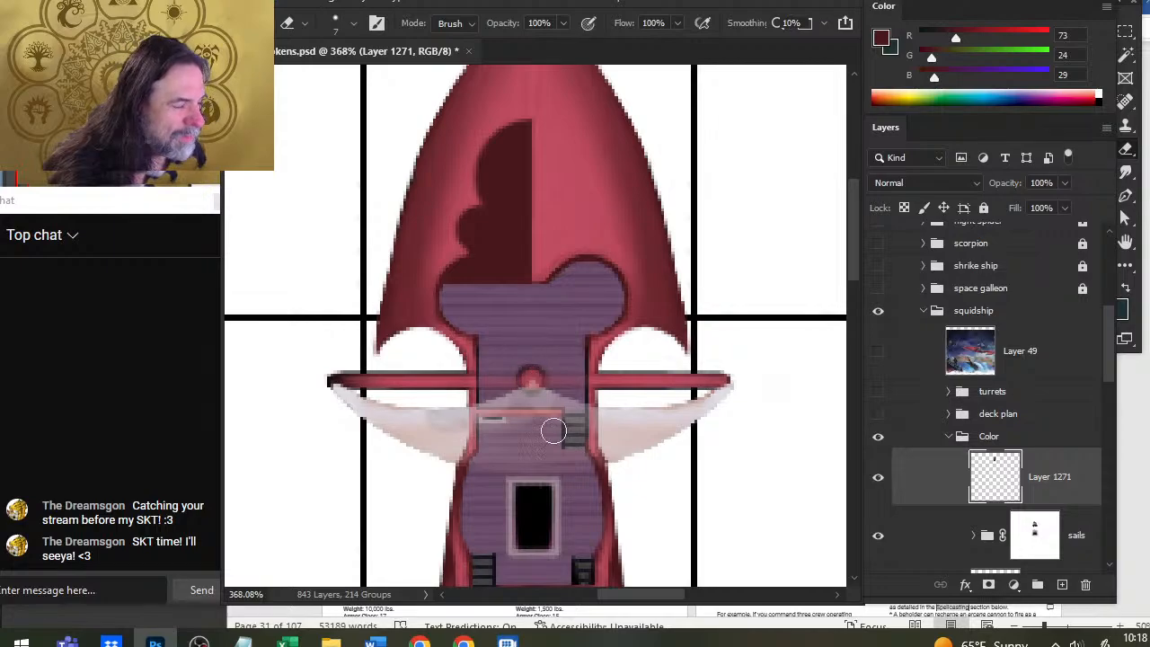
# Step: Copy a lassoed patch of purple deck planking to a new layer and move it over the deck's left lobe
pyautogui.moveTo(553, 432); pyautogui.dragTo(549, 393)
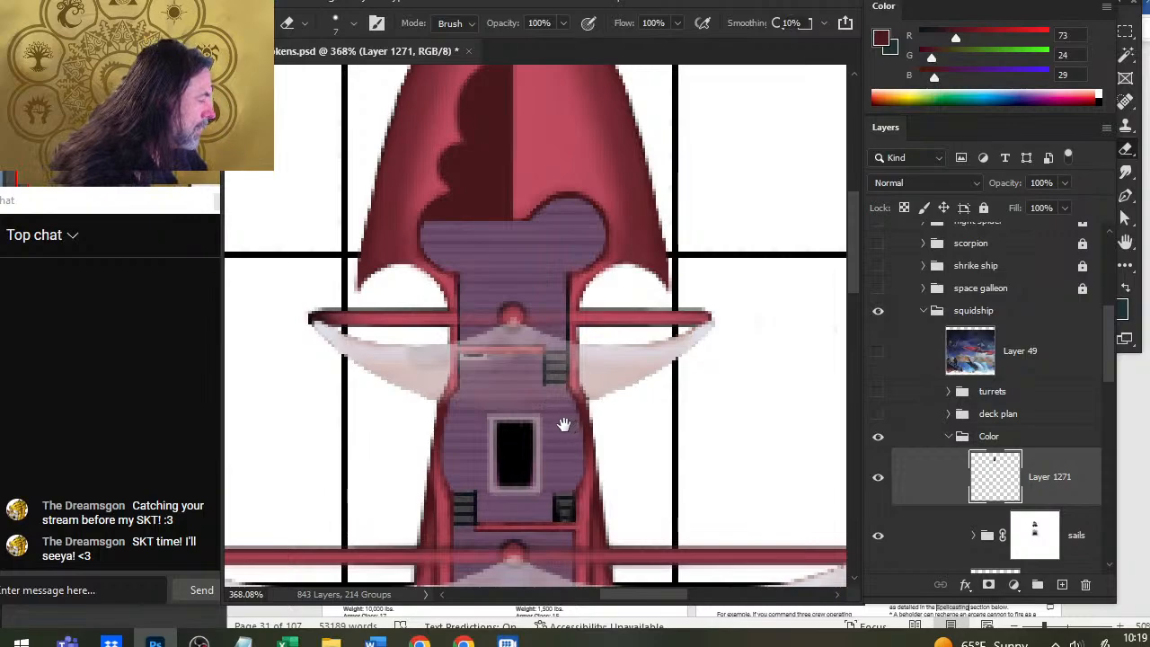
pyautogui.press('l')
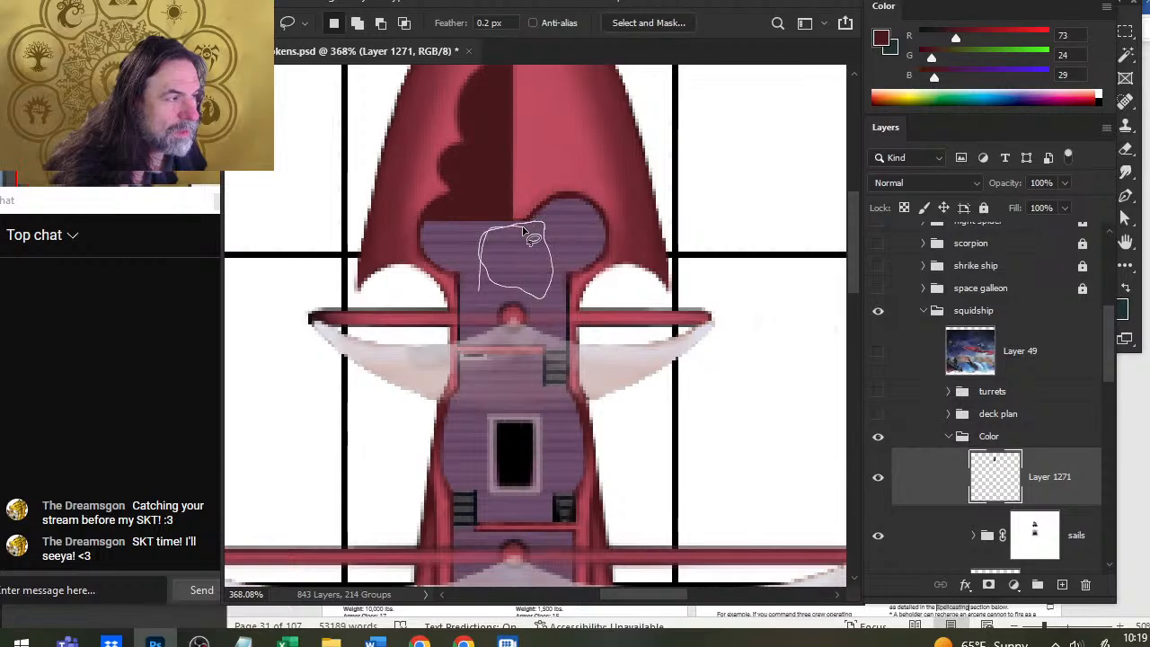
pyautogui.moveTo(526, 234); pyautogui.dragTo(528, 231)
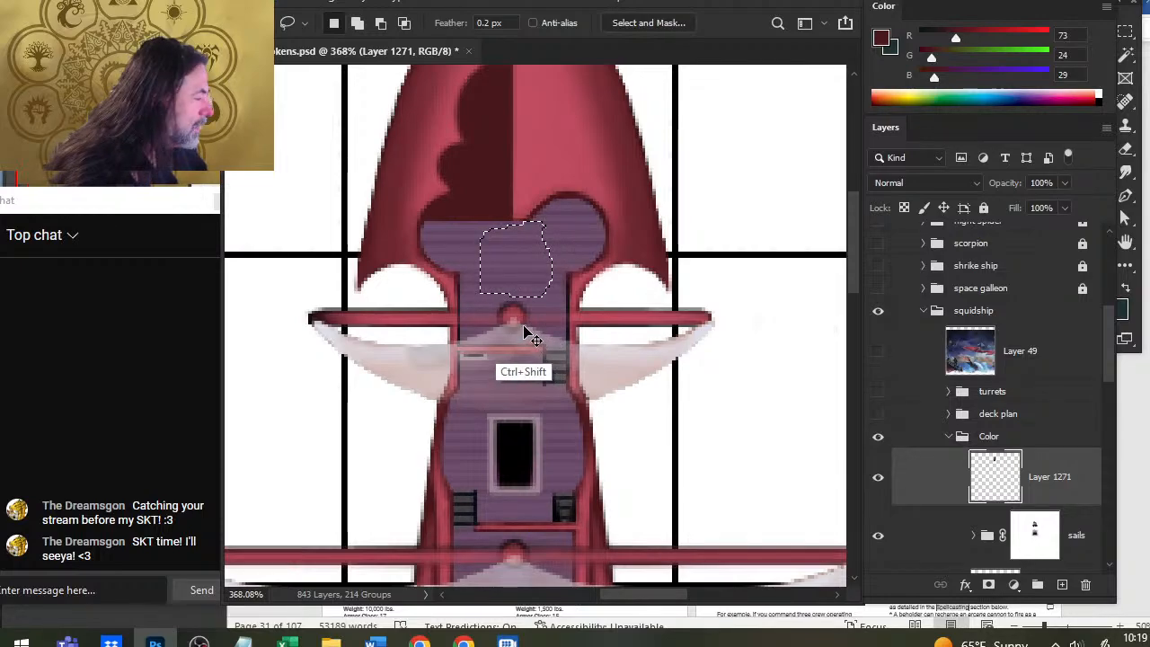
pyautogui.hotkey('ctrl', 'shift', 'j')
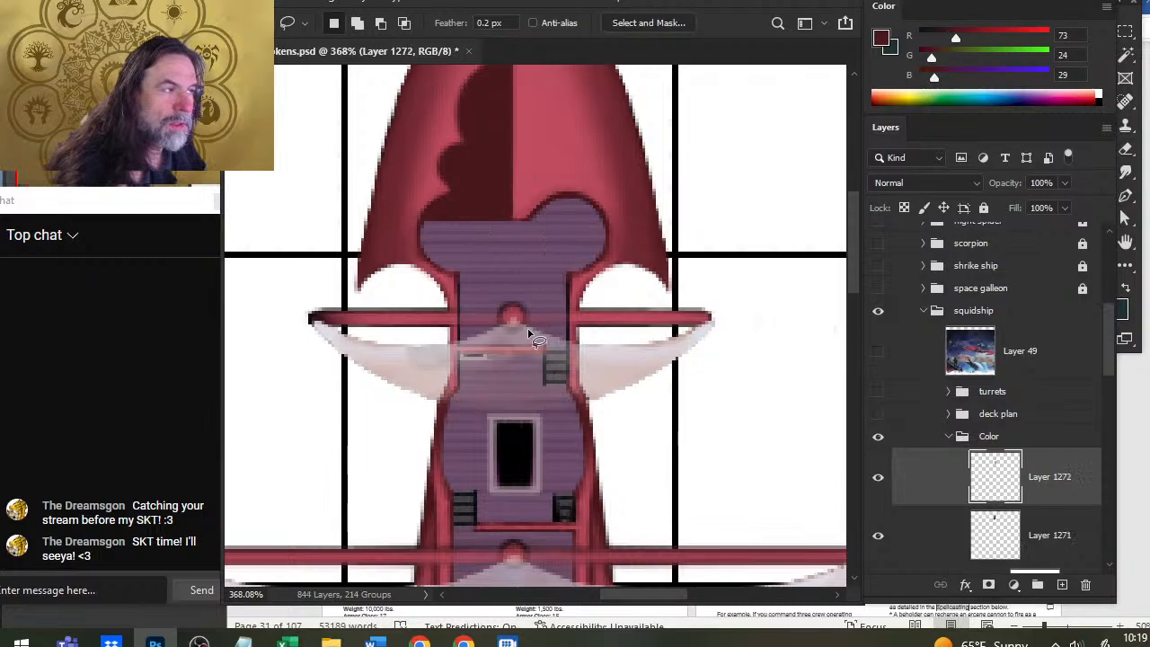
pyautogui.press('v')
pyautogui.moveTo(527, 329)
pyautogui.mouseDown()
pyautogui.moveTo(551, 264)
pyautogui.moveTo(536, 226)
pyautogui.moveTo(536, 251)
pyautogui.moveTo(493, 256)
pyautogui.moveTo(441, 288)
pyautogui.mouseUp()
pyautogui.hotkey('ctrl', 'space')
pyautogui.hotkey('ctrl', 'space')
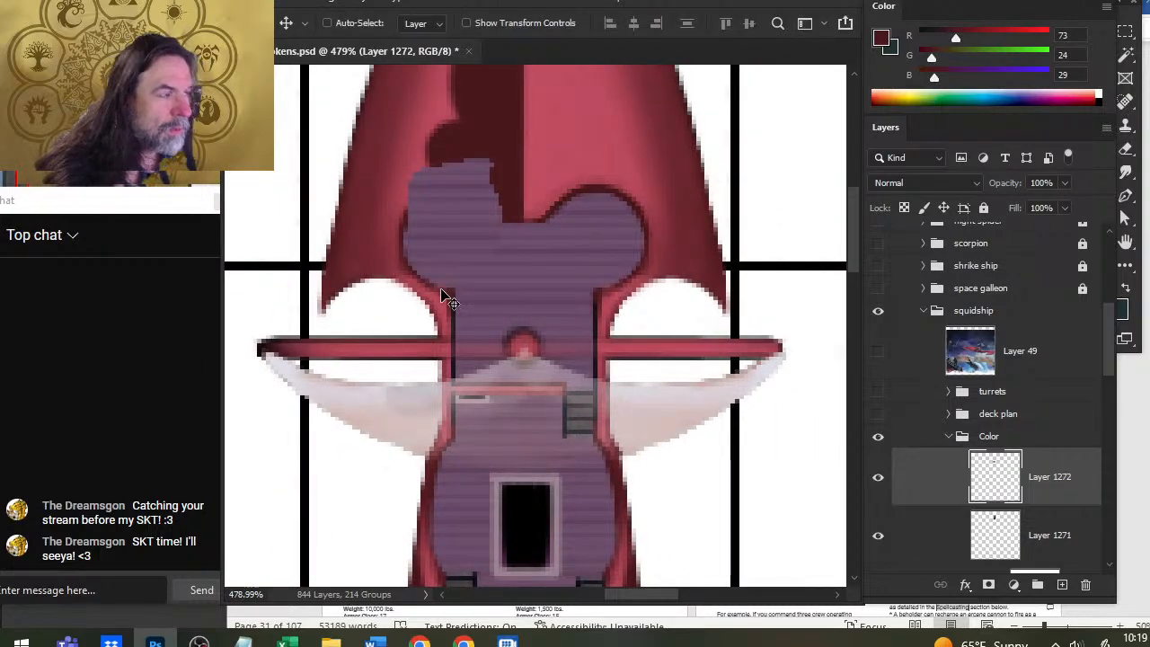
# Step: Smudge the planking patch sideways at 60% strength to spread its boards over the deck's left lobe
pyautogui.press('r')
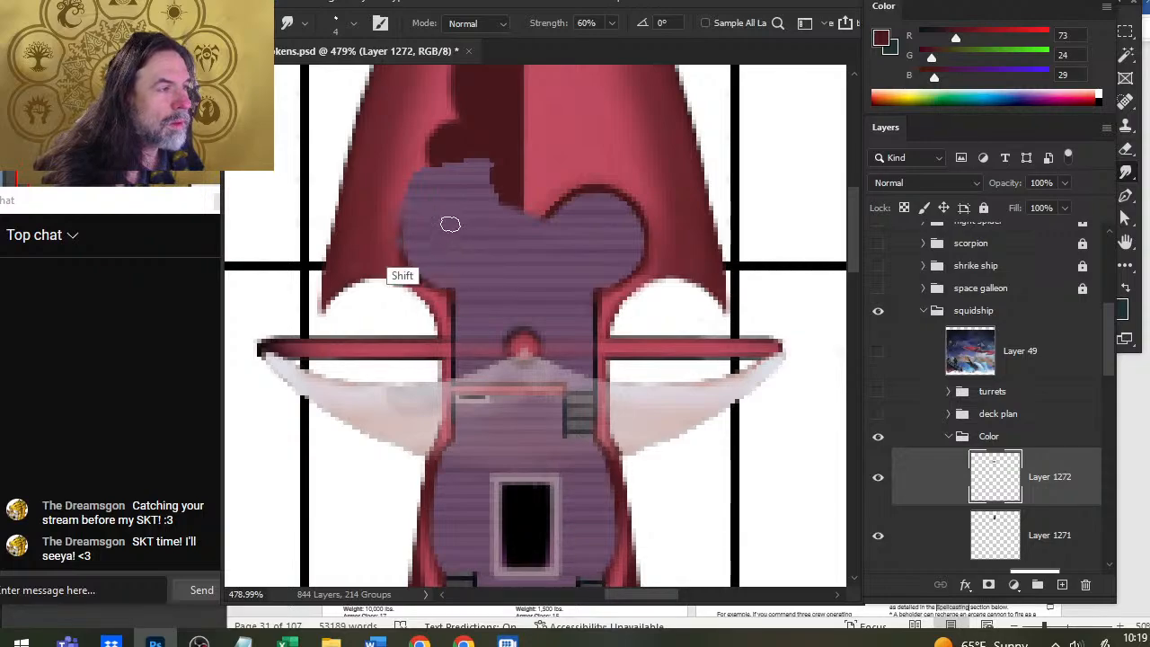
pyautogui.moveTo(463, 211); pyautogui.dragTo(475, 288)
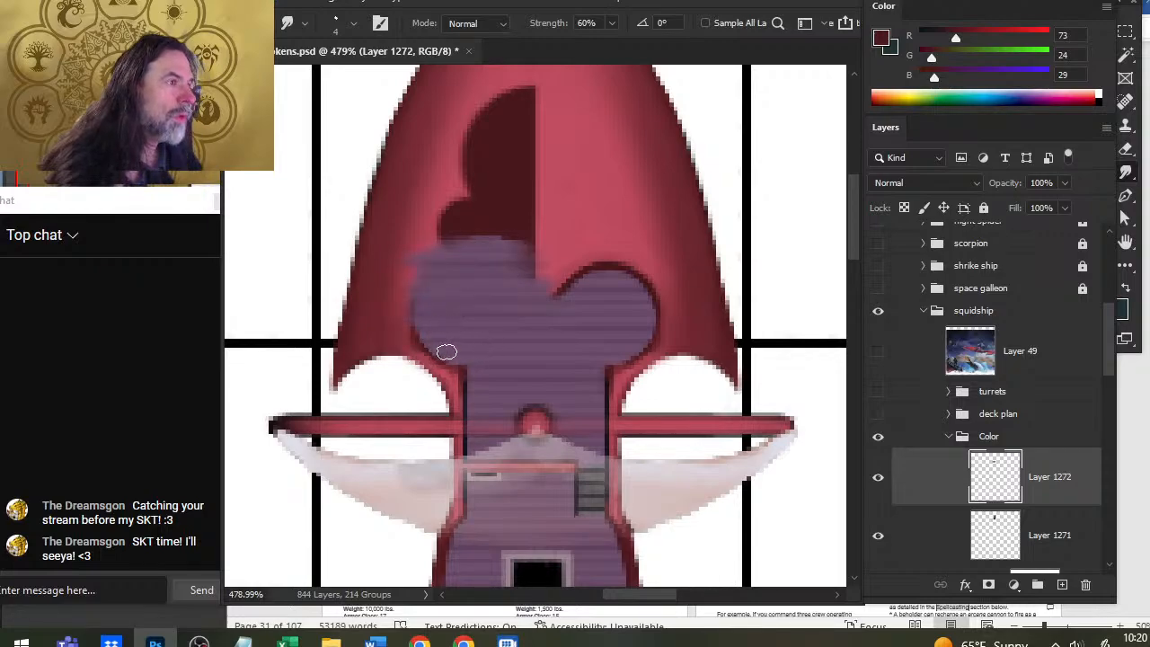
pyautogui.press('l')
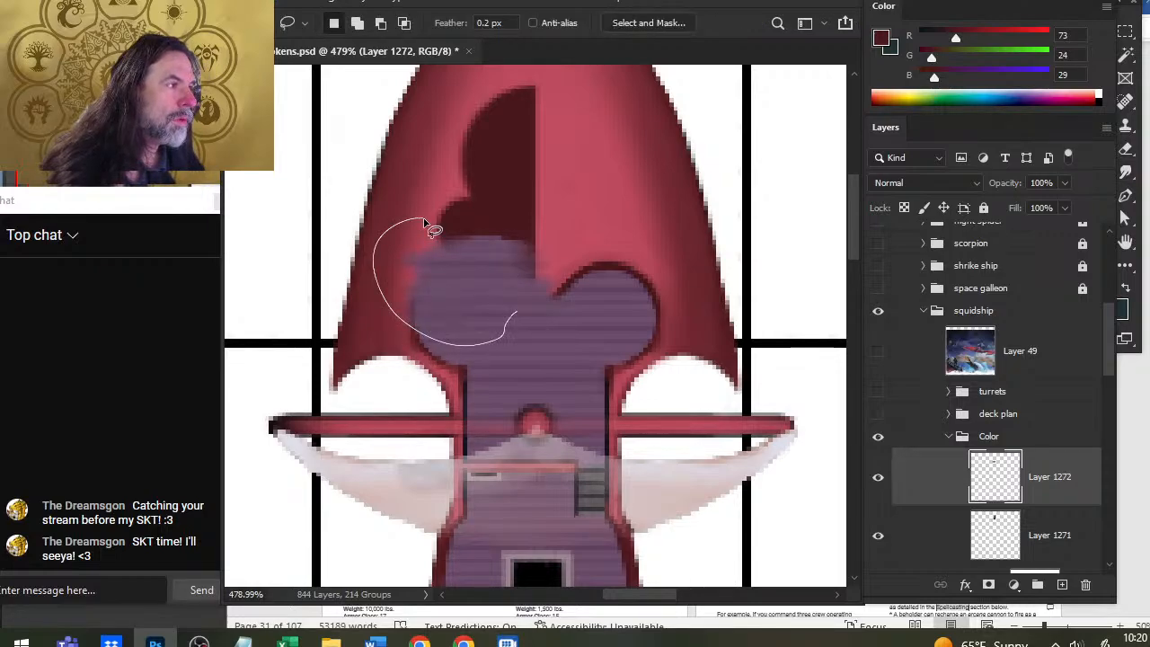
pyautogui.moveTo(424, 222); pyautogui.dragTo(530, 351)
pyautogui.press('r')
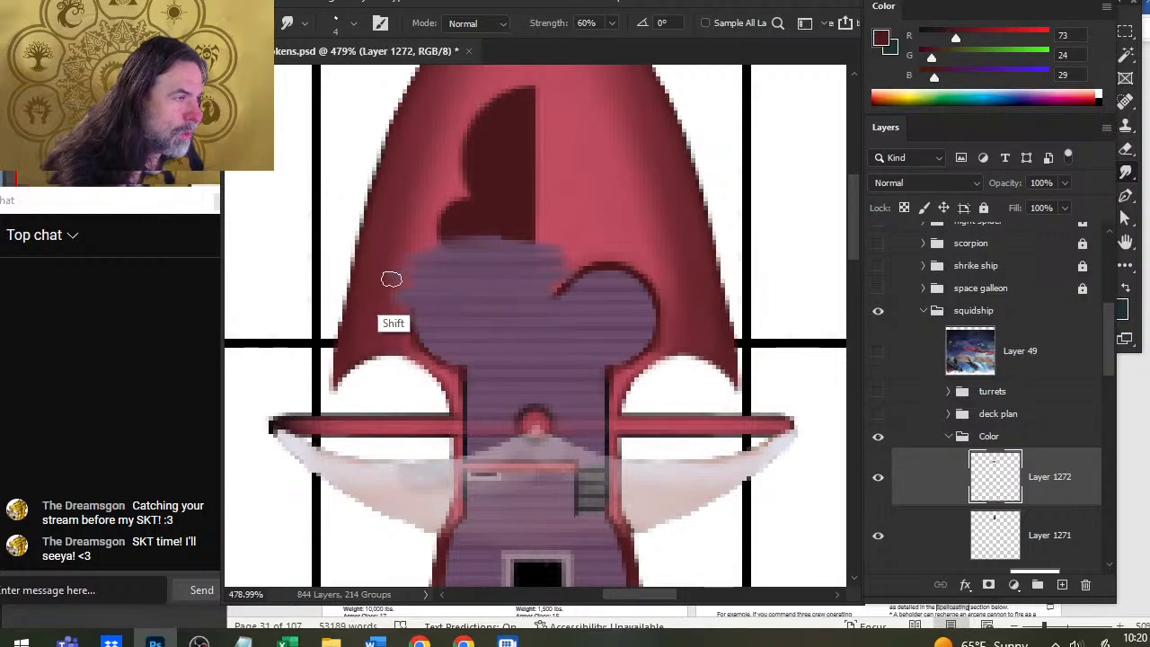
pyautogui.moveTo(487, 288); pyautogui.dragTo(397, 292)
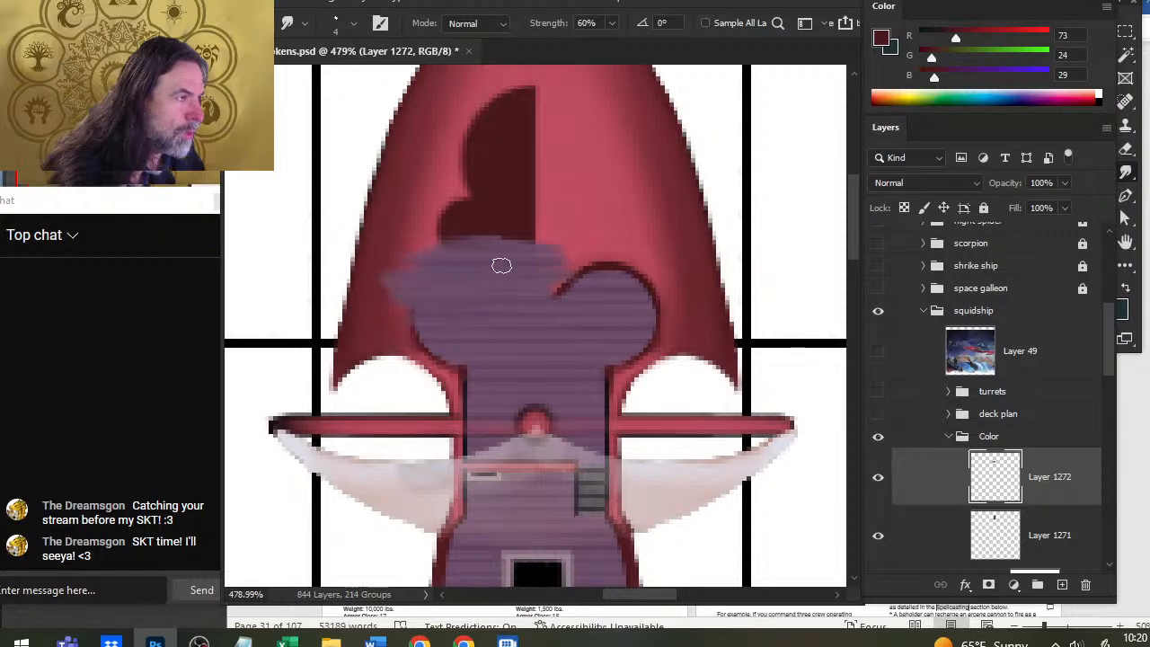
pyautogui.moveTo(495, 245)
pyautogui.mouseDown()
pyautogui.moveTo(416, 254)
pyautogui.moveTo(435, 248)
pyautogui.mouseUp()
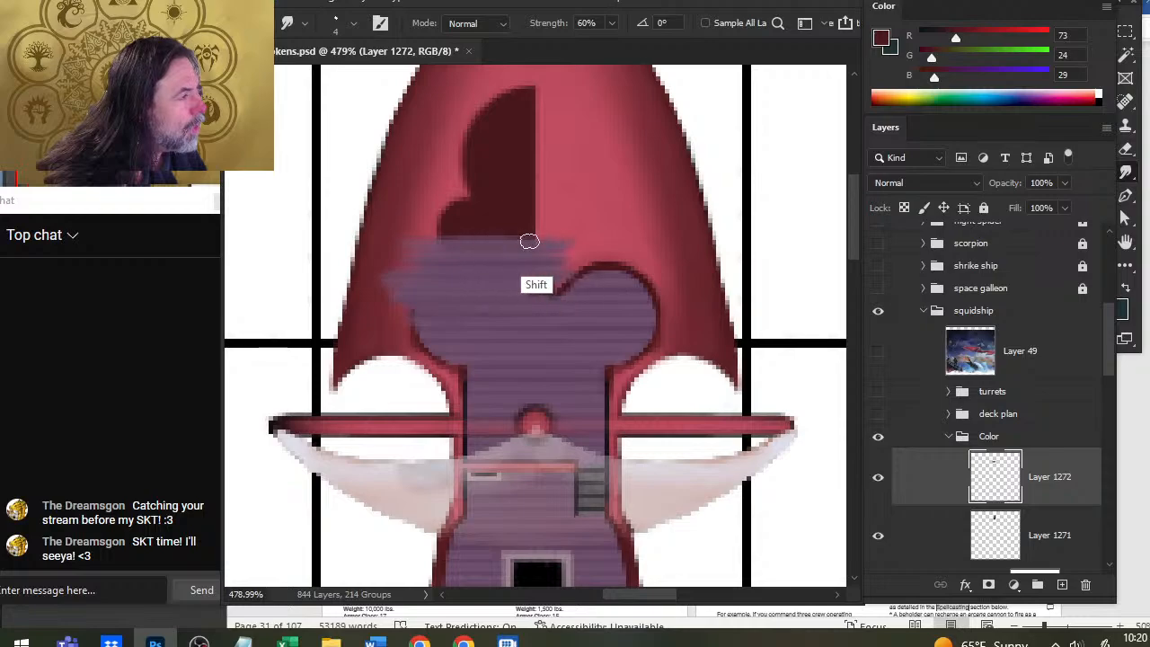
pyautogui.moveTo(506, 242); pyautogui.dragTo(575, 243)
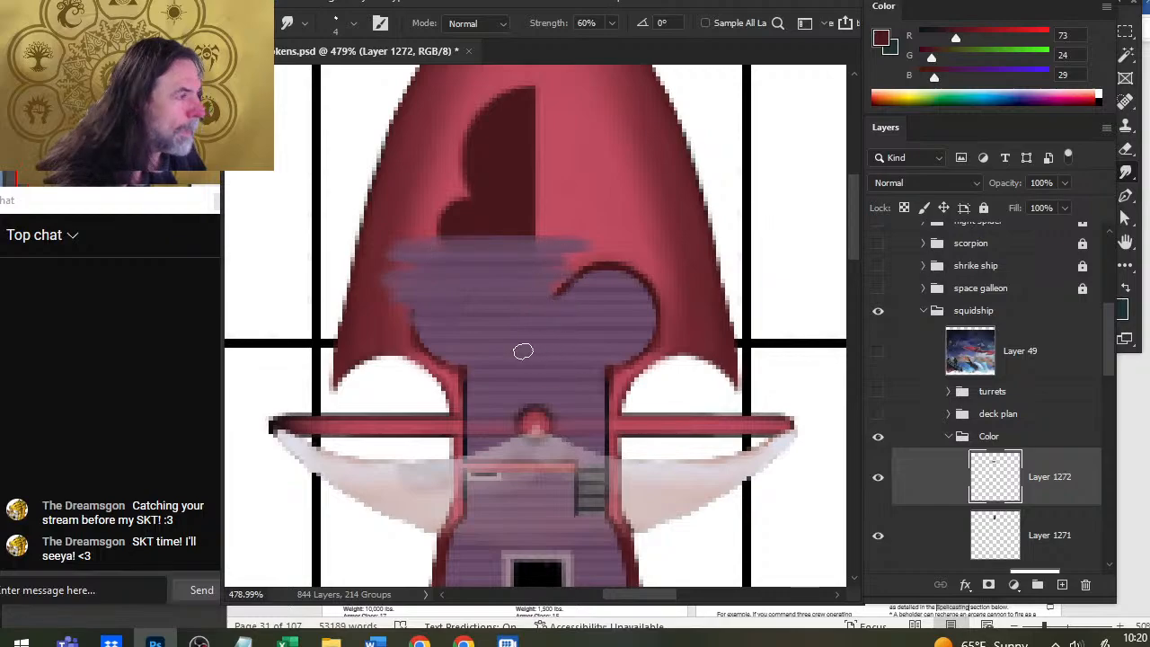
# Step: Try to extend the planking upward with a lassoed copy of the smudged boards on a new layer, and discard that layer
pyautogui.press('l')
pyautogui.moveTo(459, 214); pyautogui.dragTo(454, 210)
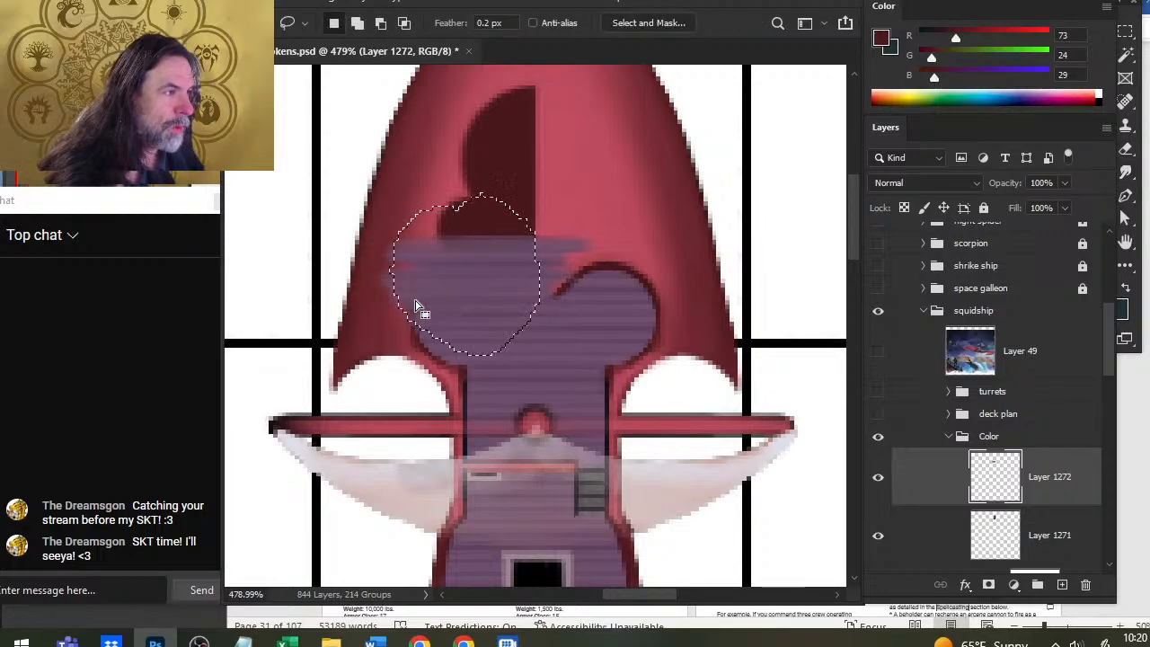
pyautogui.hotkey('ctrl', 'shift', 'j')
pyautogui.moveTo(543, 360); pyautogui.dragTo(580, 297)
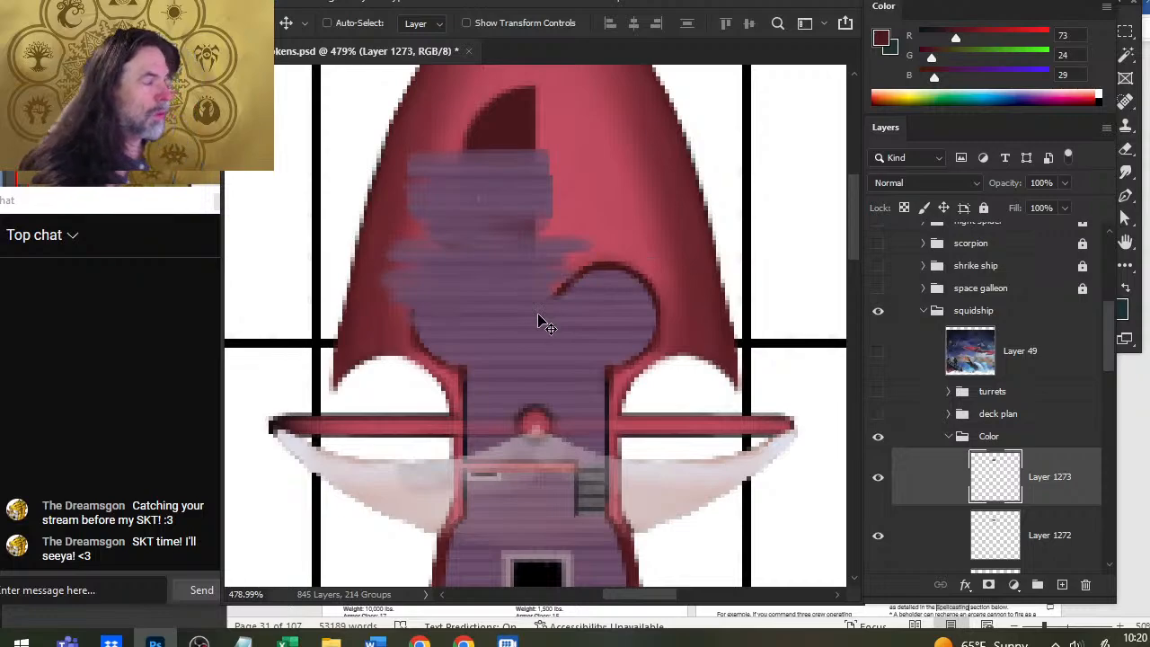
pyautogui.press('Down')
pyautogui.press('Down')
pyautogui.press('Down')
pyautogui.press('Down')
pyautogui.press('Down')
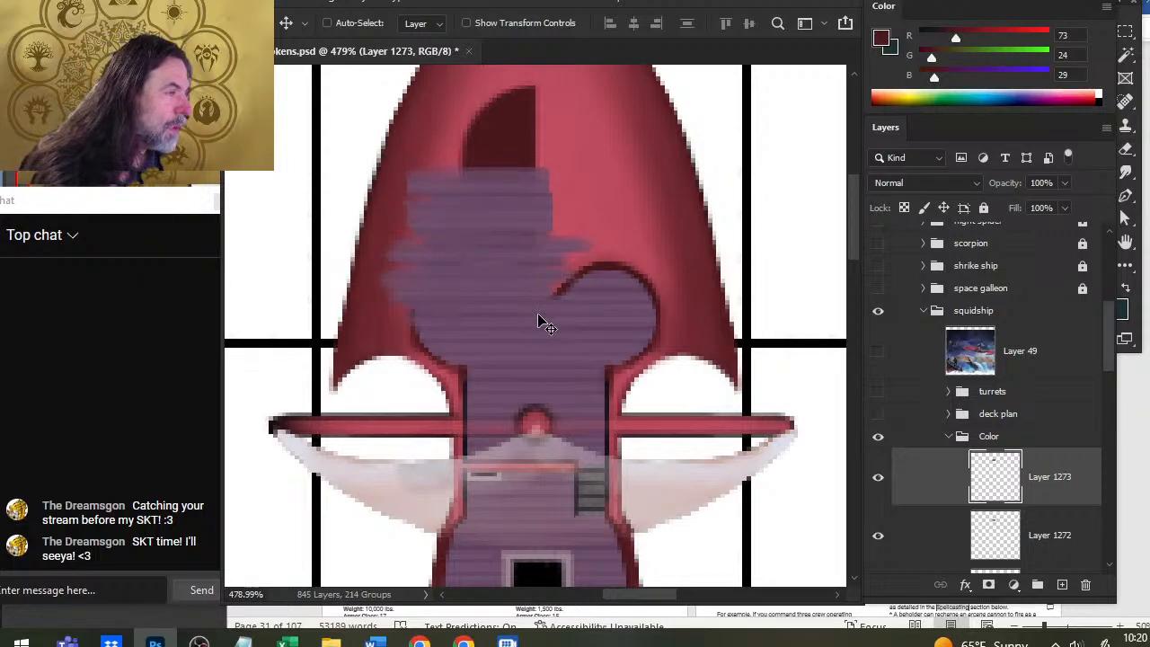
pyautogui.press('Up')
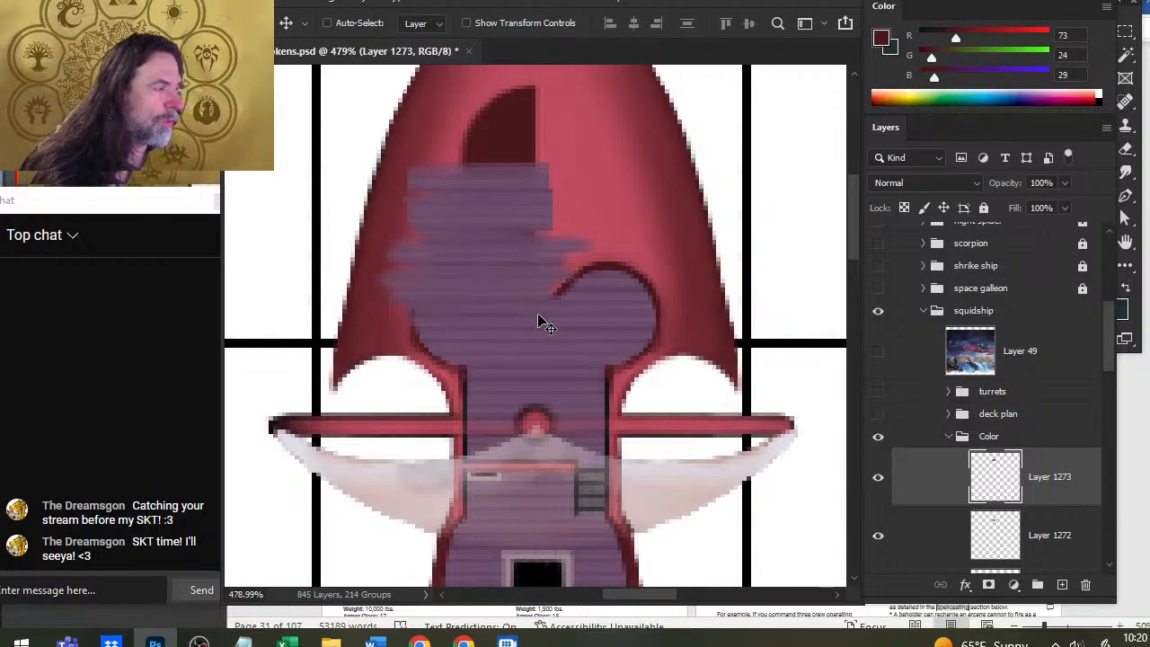
pyautogui.press('Delete')
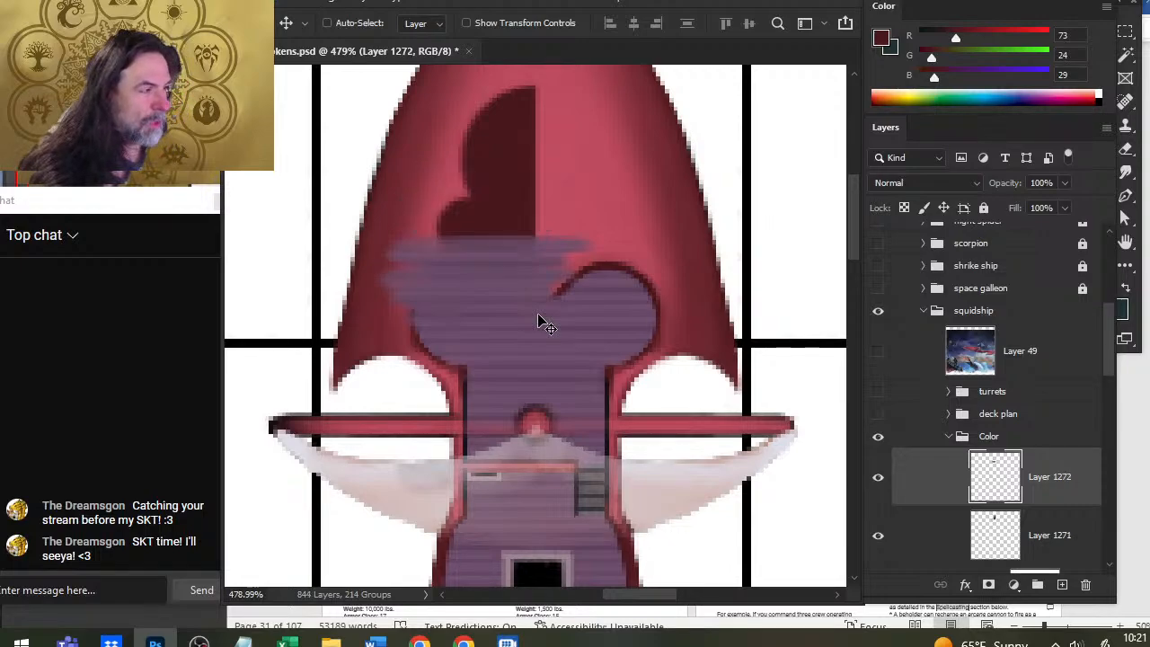
# Step: Delete the smudged planking layer above the dark red half-shape
pyautogui.press('e')
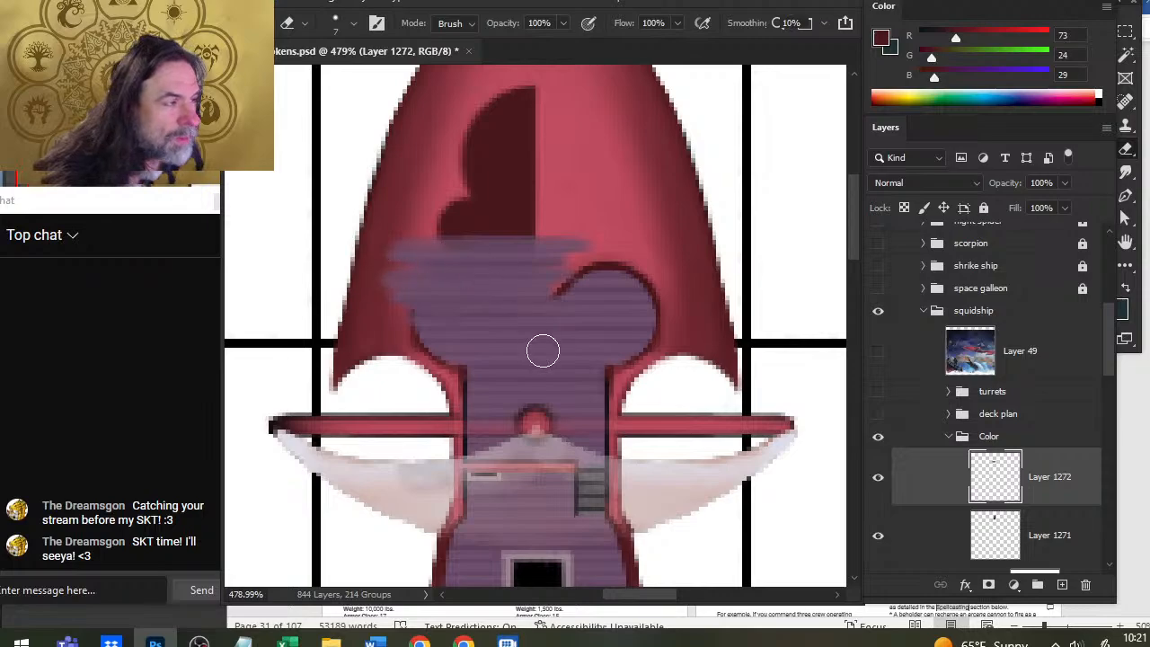
pyautogui.press('r')
pyautogui.press('v')
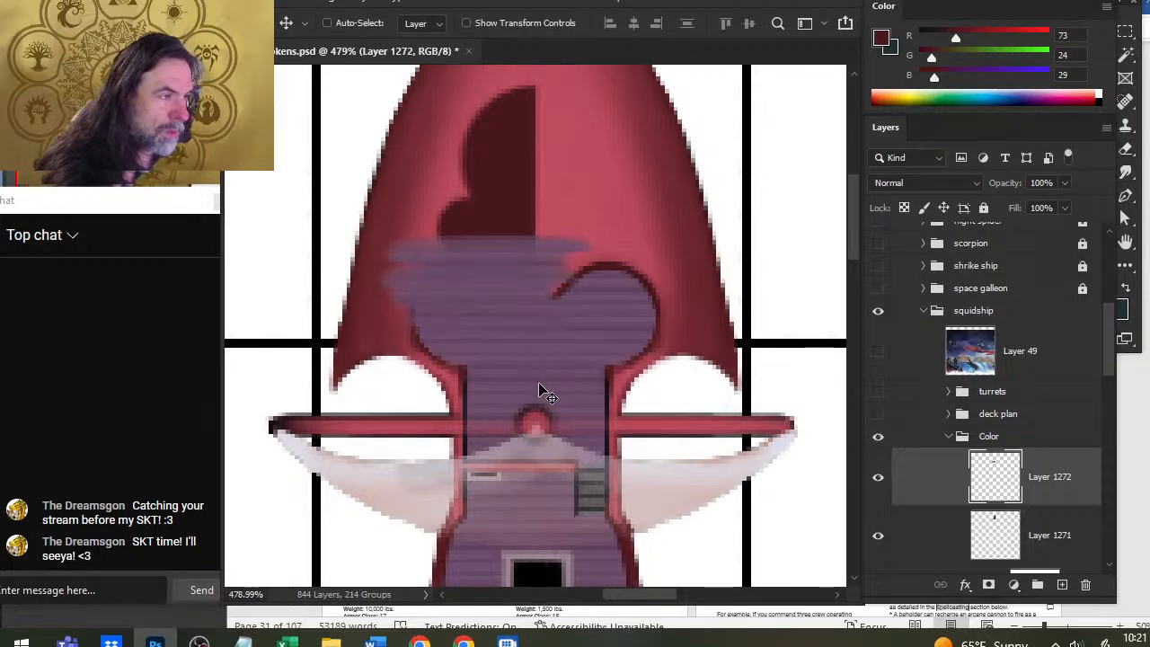
pyautogui.press('Delete')
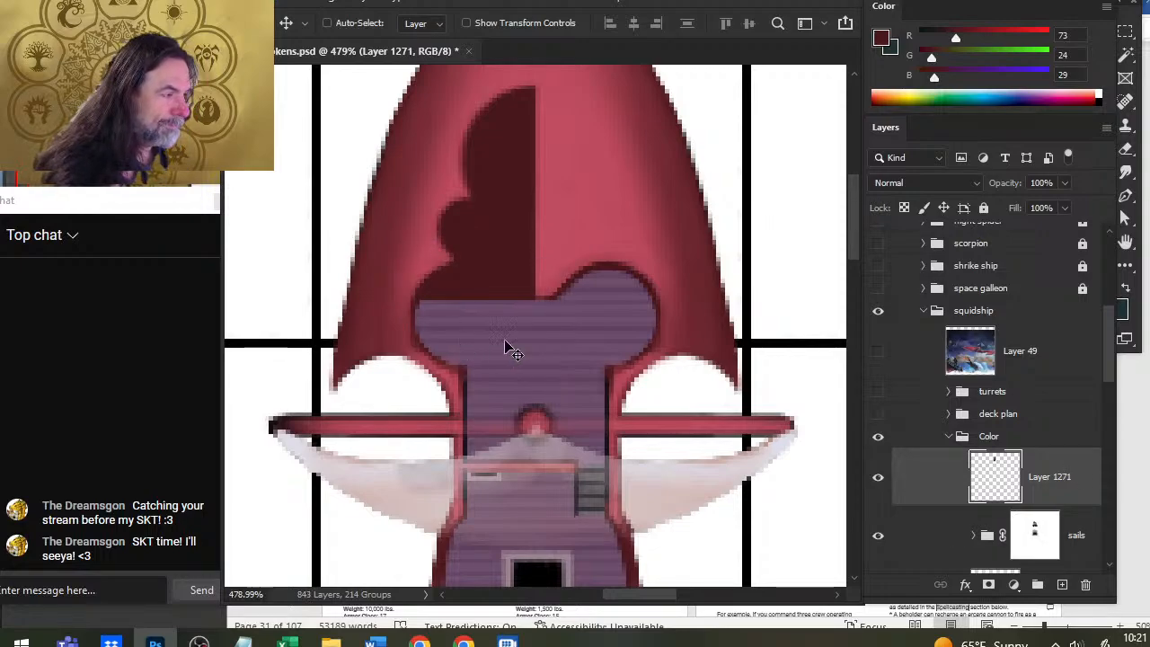
# Step: Copy a lassoed patch of planking from the middle of the deck to a new layer and place it over the shape's lower centre
pyautogui.press('l')
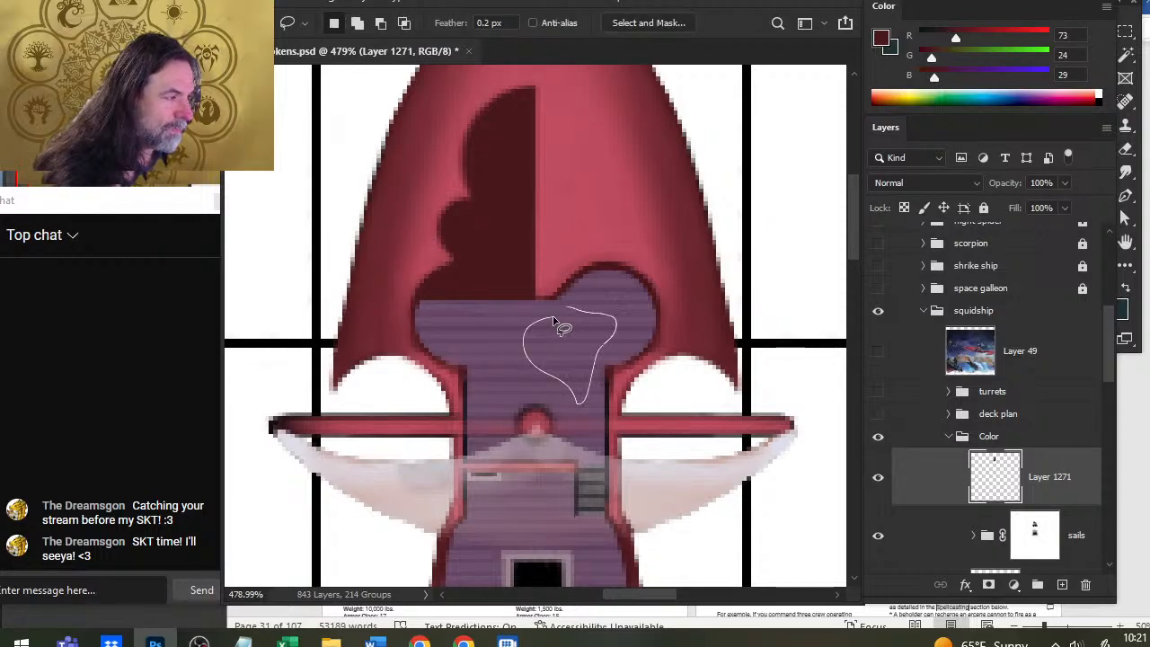
pyautogui.moveTo(554, 320); pyautogui.dragTo(557, 324)
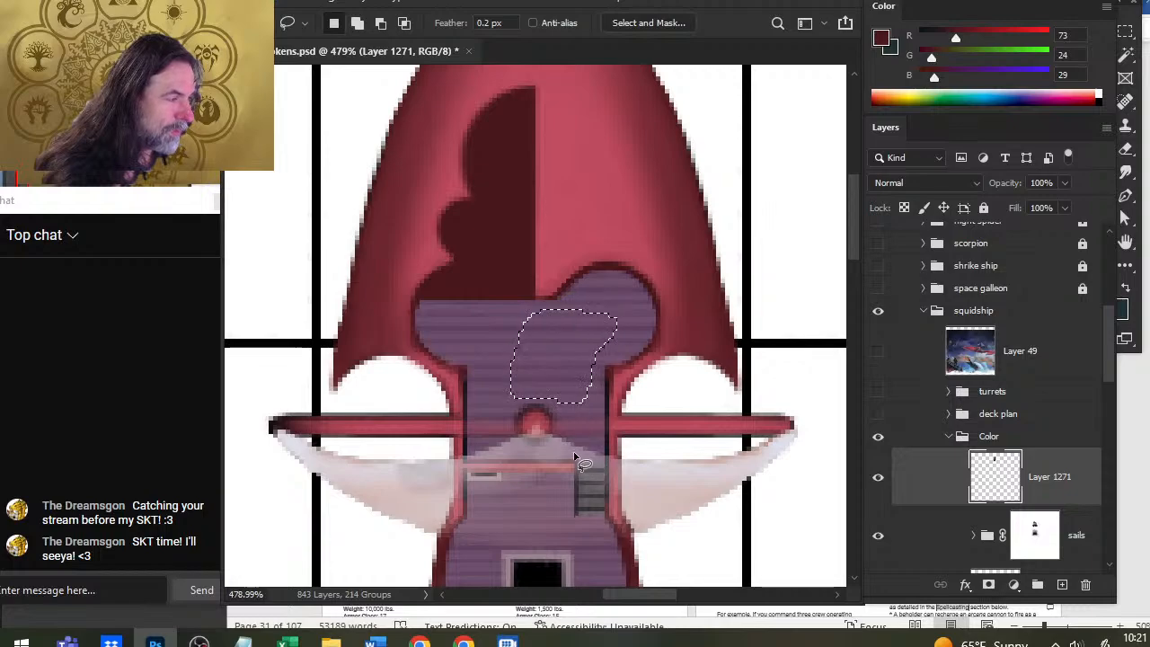
pyautogui.hotkey('ctrl', 'z')
pyautogui.hotkey('ctrl', 'z')
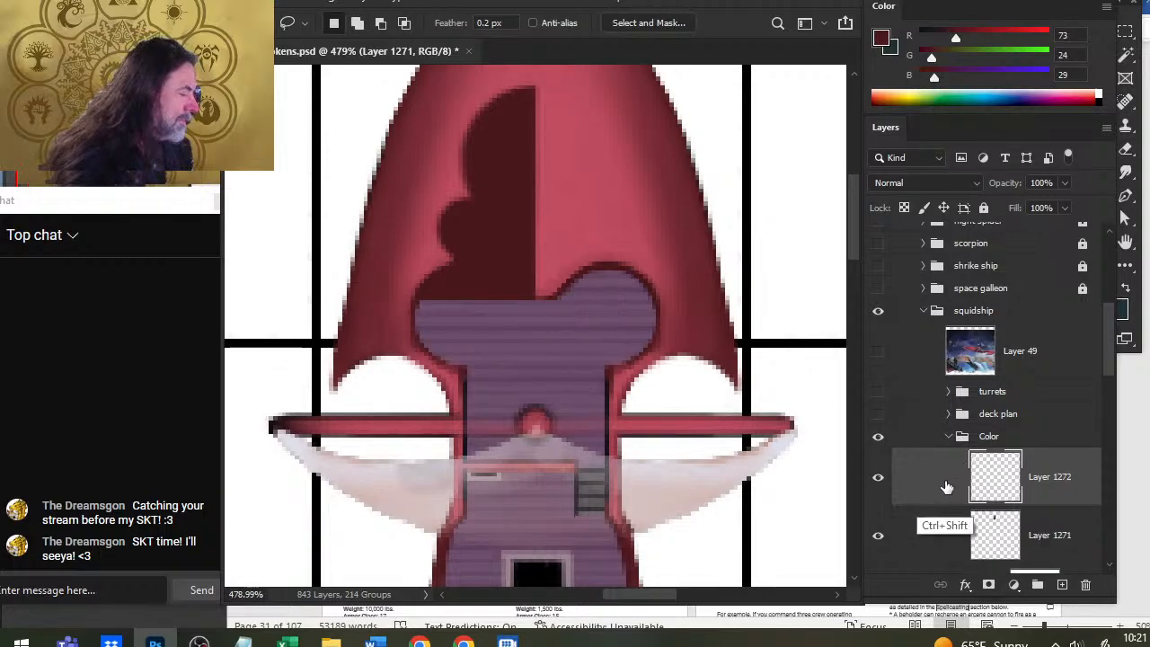
pyautogui.hotkey('ctrl', 'shift', 'z')
pyautogui.hotkey('ctrl', 'shift', 'z')
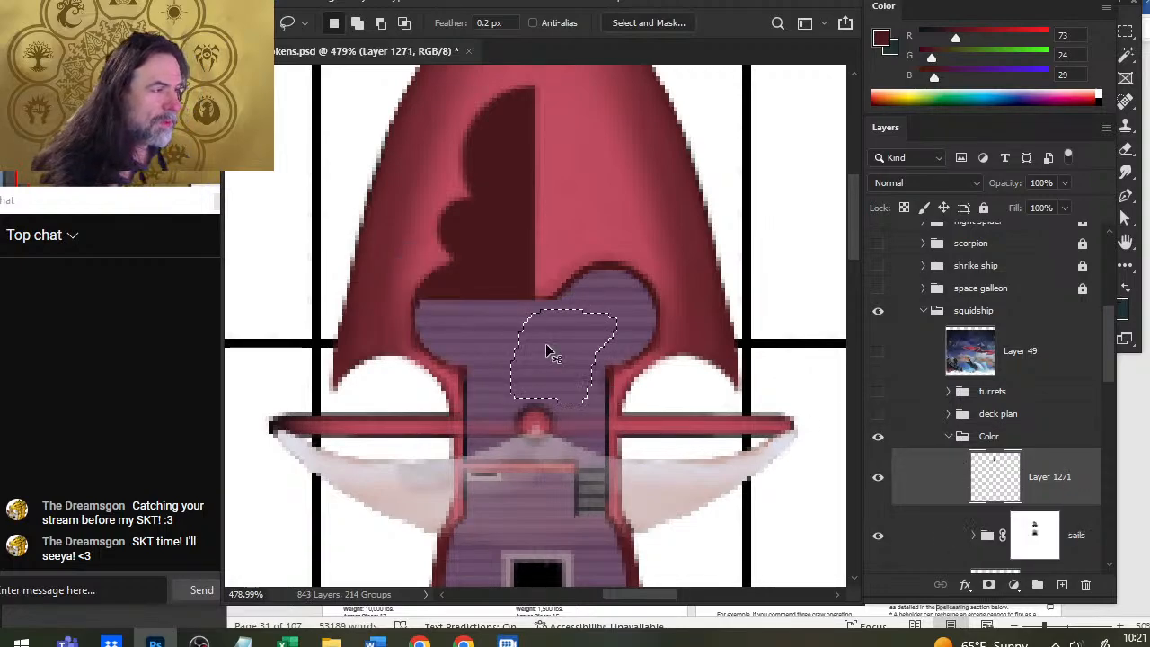
pyautogui.hotkey('ctrl', 'j')
pyautogui.press('v')
pyautogui.moveTo(671, 395)
pyautogui.mouseDown()
pyautogui.moveTo(608, 335)
pyautogui.moveTo(621, 341)
pyautogui.mouseUp()
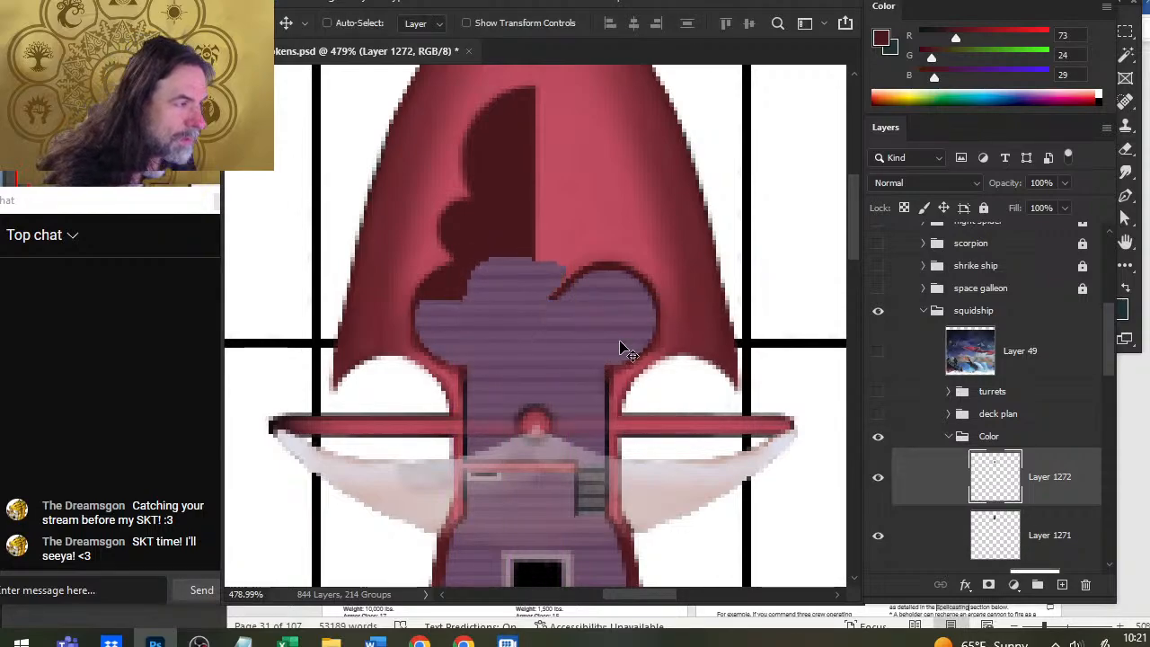
# Step: Smudge the patch's boards leftward across the left lobe with a size 7 brush and erase its uneven upper edge straight
pyautogui.press('r')
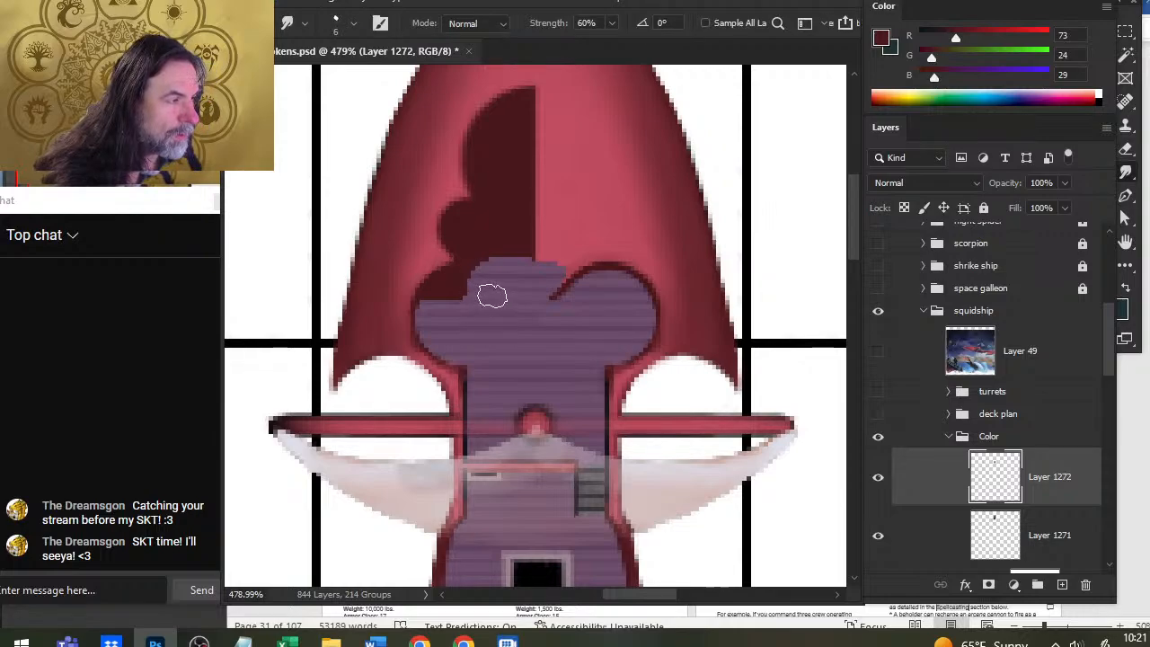
pyautogui.press(']')
pyautogui.moveTo(515, 290); pyautogui.dragTo(403, 289)
pyautogui.moveTo(527, 292); pyautogui.dragTo(409, 294)
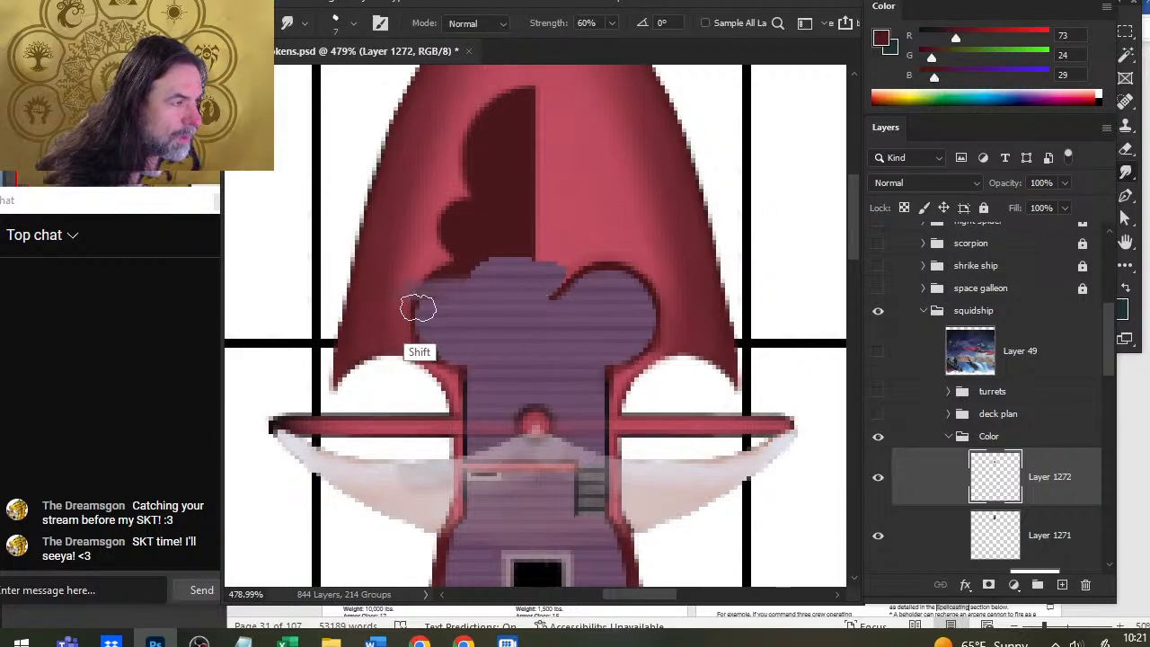
pyautogui.moveTo(533, 297); pyautogui.dragTo(408, 296)
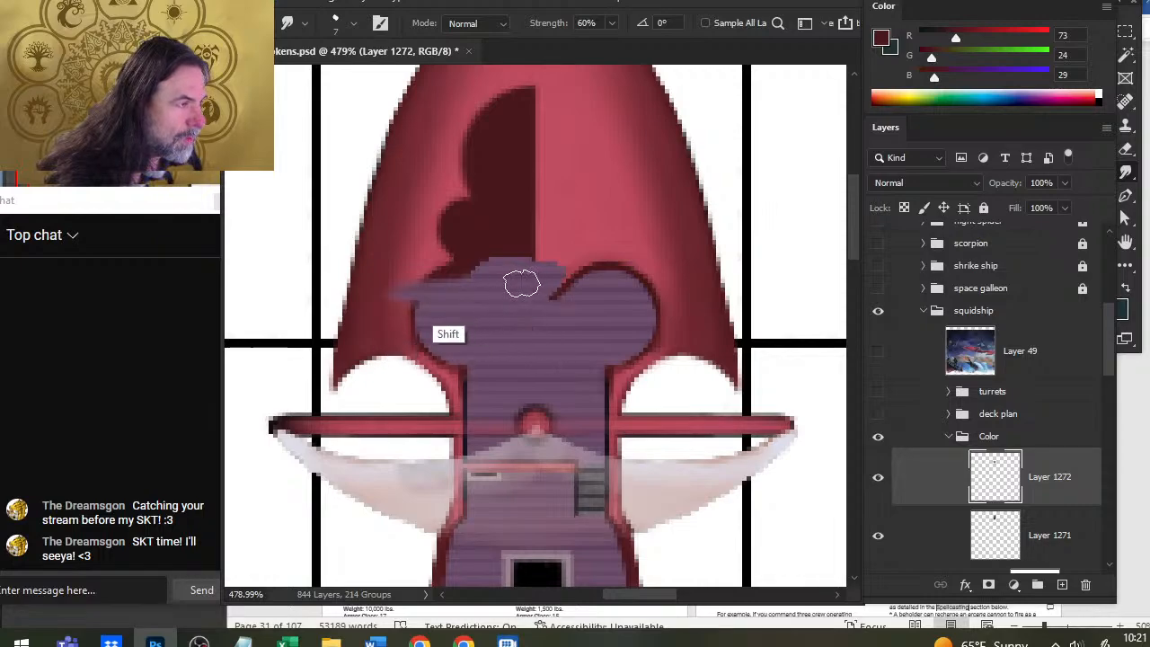
pyautogui.moveTo(522, 284); pyautogui.dragTo(398, 291)
pyautogui.moveTo(521, 298); pyautogui.dragTo(389, 299)
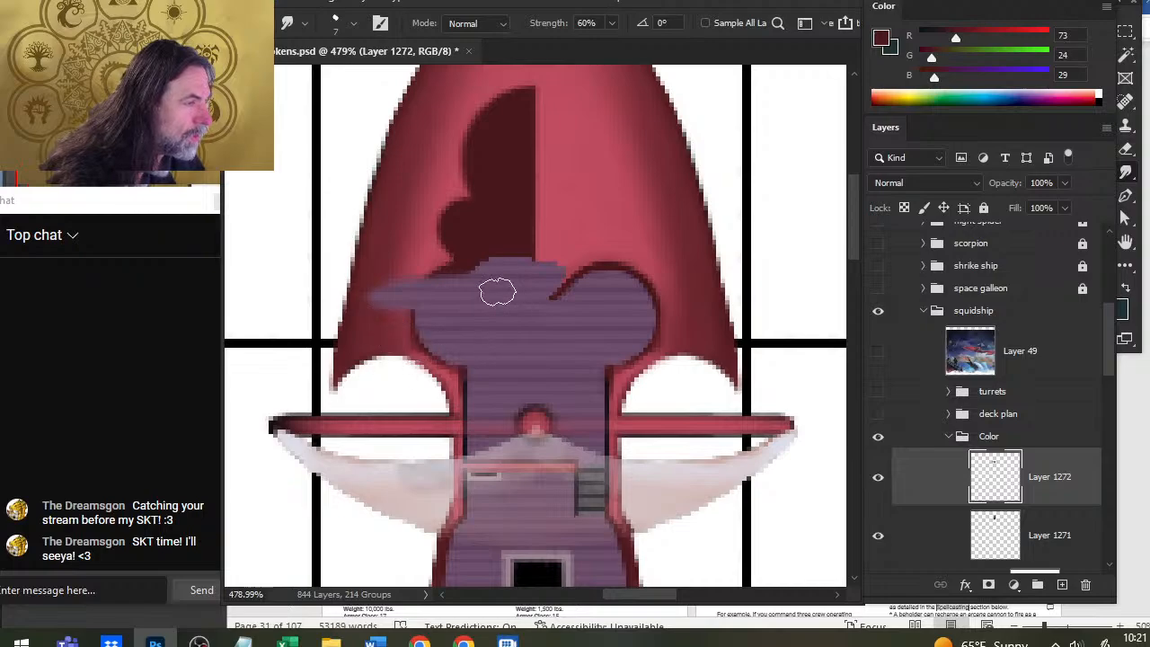
pyautogui.moveTo(522, 271); pyautogui.dragTo(411, 283)
pyautogui.moveTo(526, 264); pyautogui.dragTo(390, 287)
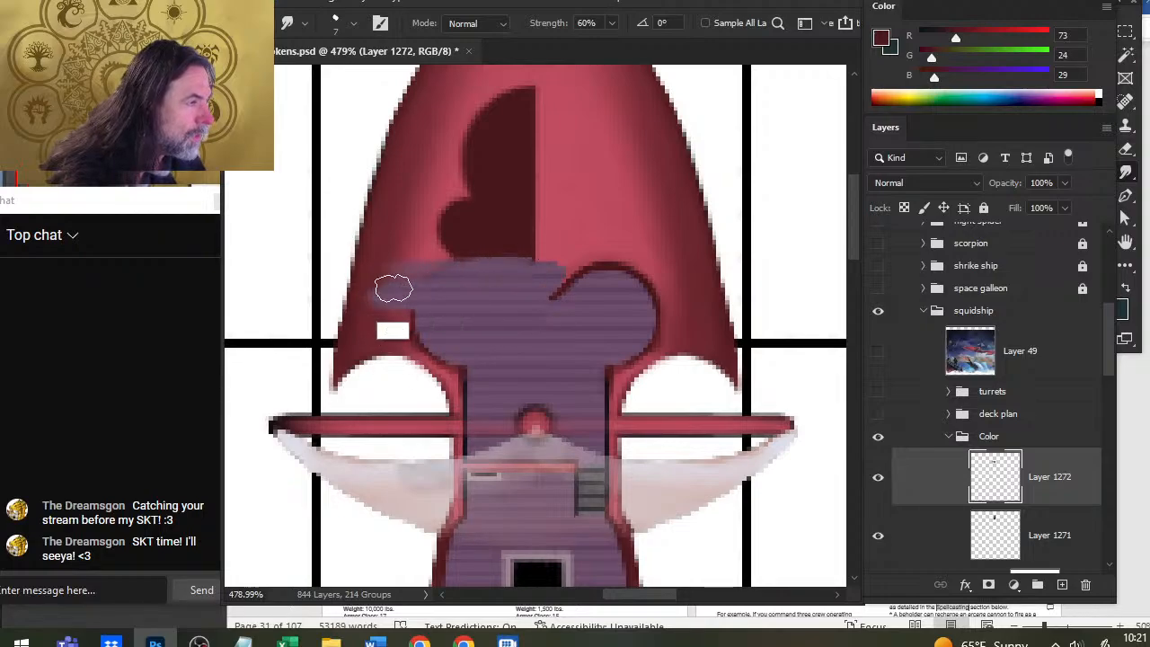
pyautogui.moveTo(539, 275); pyautogui.dragTo(397, 287)
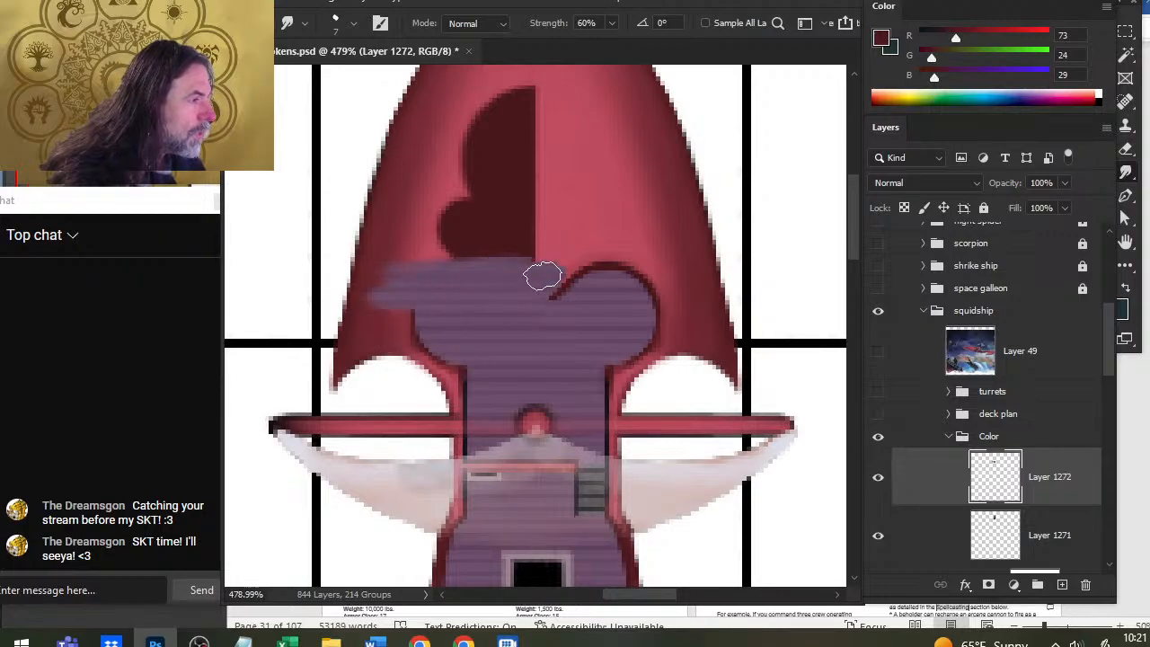
pyautogui.moveTo(542, 275); pyautogui.dragTo(379, 272)
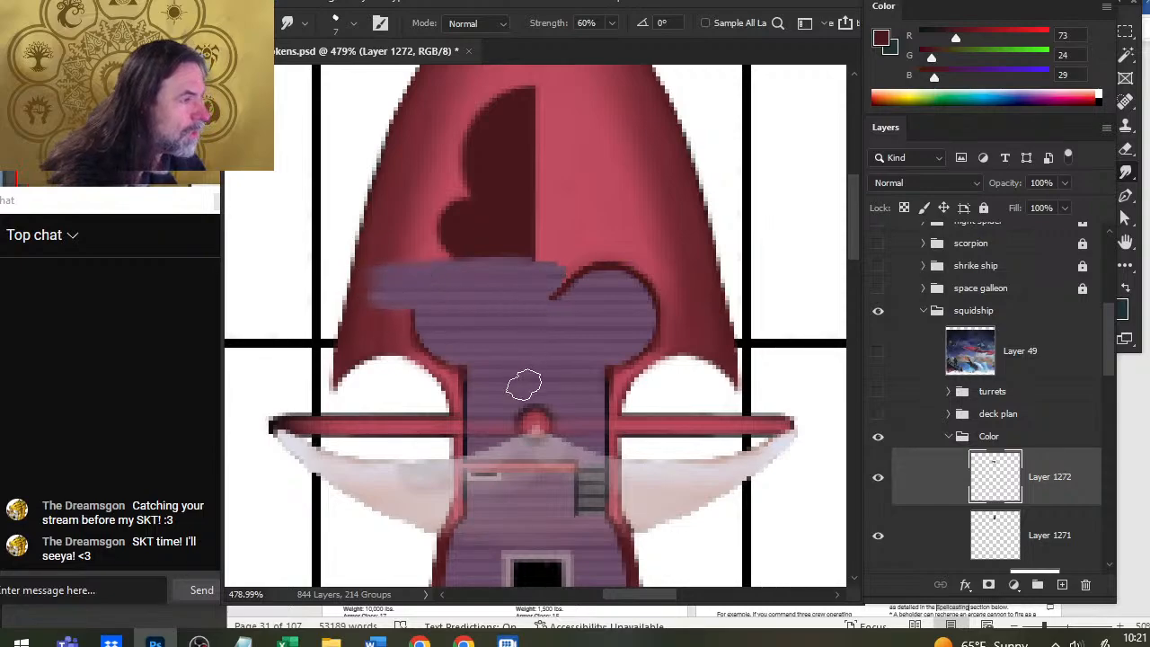
pyautogui.press('e')
pyautogui.keyDown('shift'); pyautogui.click(567, 260); pyautogui.keyUp('shift')
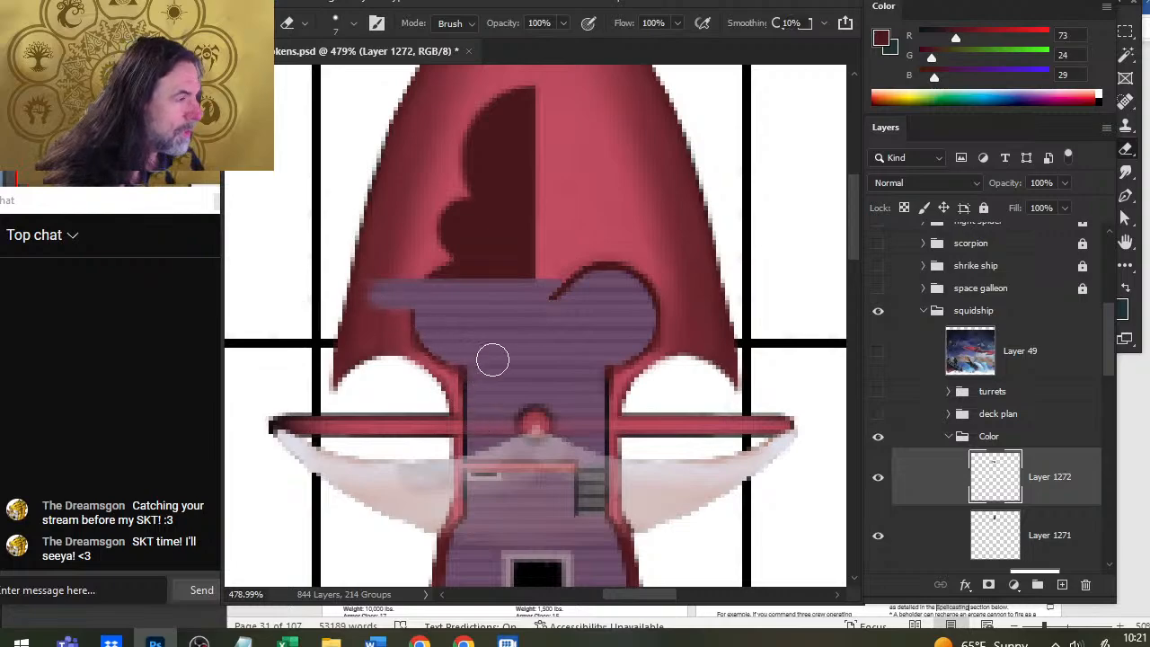
# Step: Paste another copy of the planking patch on a new layer and align its boards above the previous patch over the dark red half-shape
pyautogui.hotkey('ctrl', 'shift', 'v')
pyautogui.press('v')
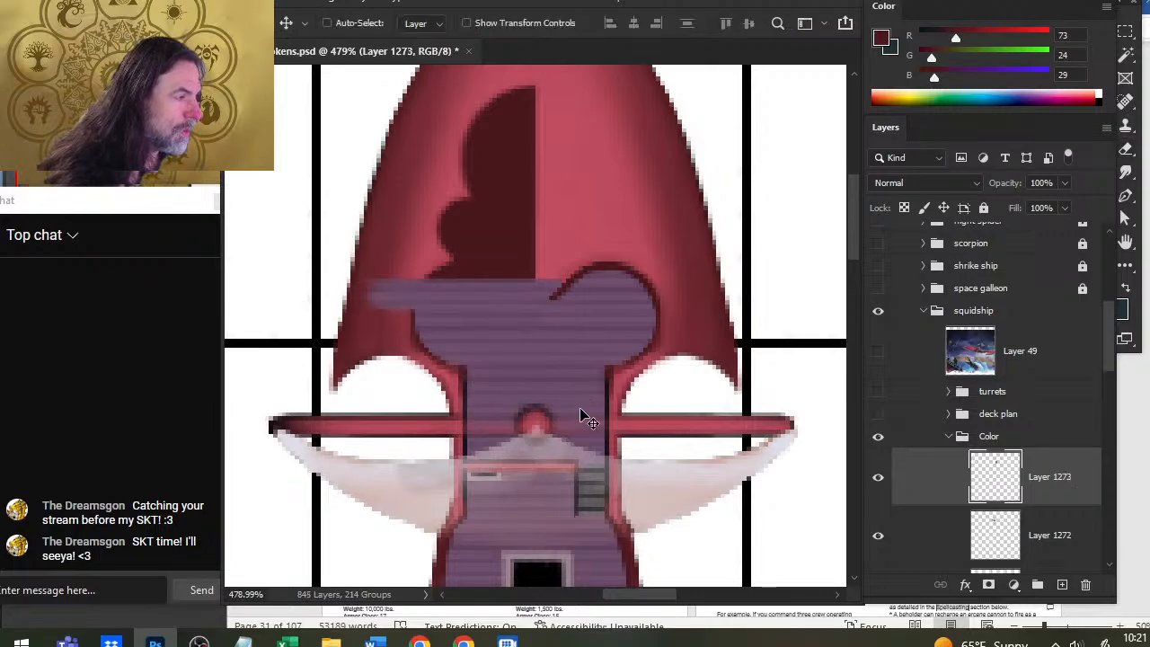
pyautogui.moveTo(580, 412)
pyautogui.mouseDown()
pyautogui.moveTo(547, 324)
pyautogui.moveTo(513, 324)
pyautogui.mouseUp()
pyautogui.moveTo(572, 377); pyautogui.dragTo(561, 368)
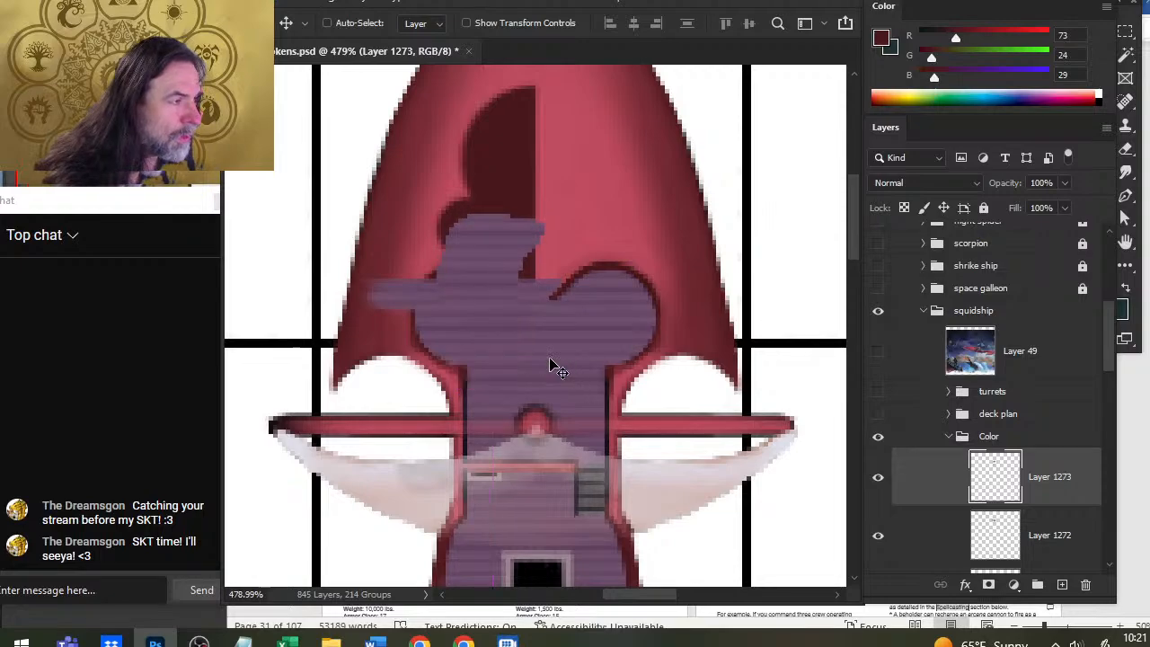
pyautogui.press('Up')
pyautogui.press('Up')
# Step: Smudge the lower boards of the new patch outward to both sides and merge its layer into the planking layer beneath
pyautogui.press('r')
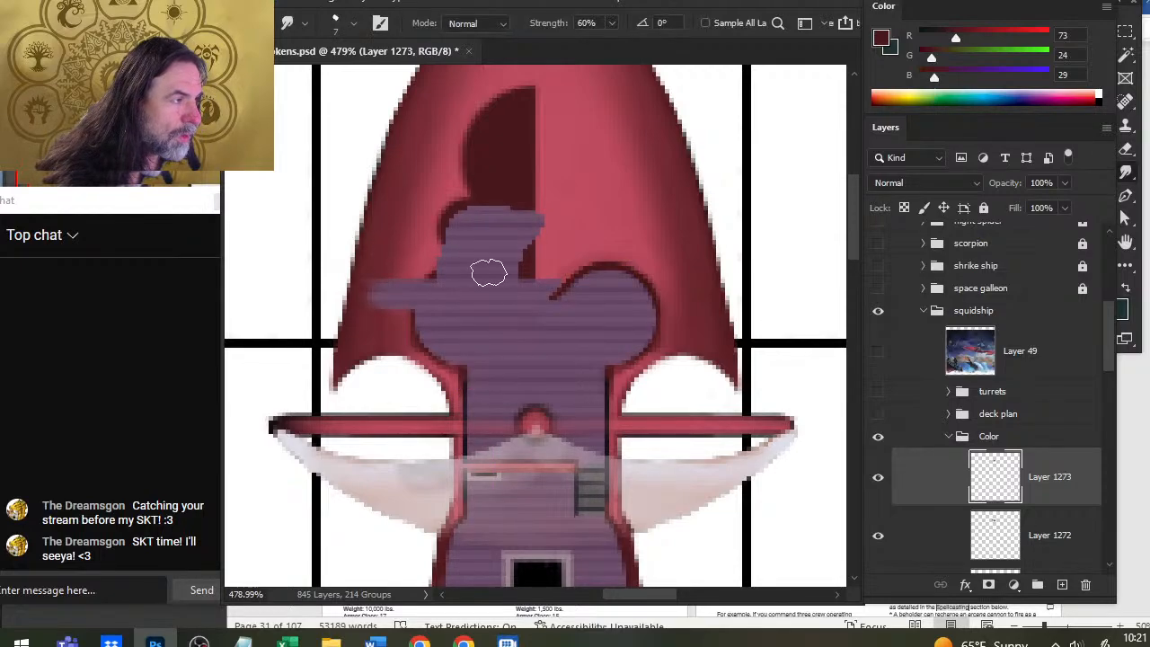
pyautogui.moveTo(488, 272)
pyautogui.mouseDown()
pyautogui.moveTo(555, 276)
pyautogui.moveTo(544, 284)
pyautogui.mouseUp()
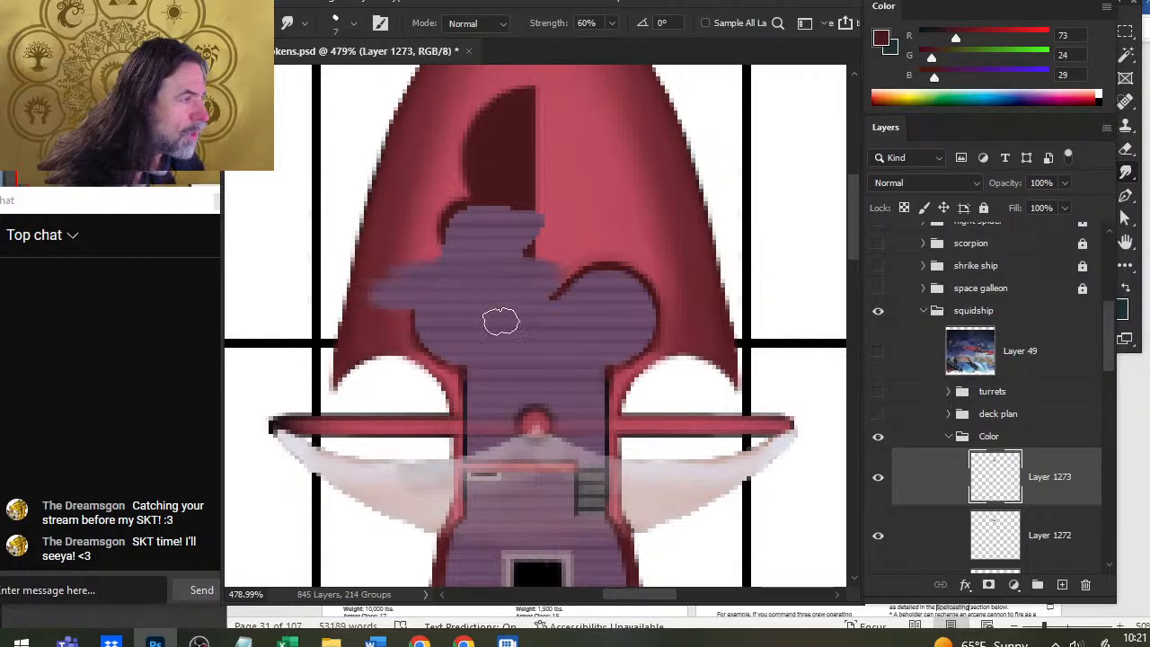
pyautogui.click(878, 436)
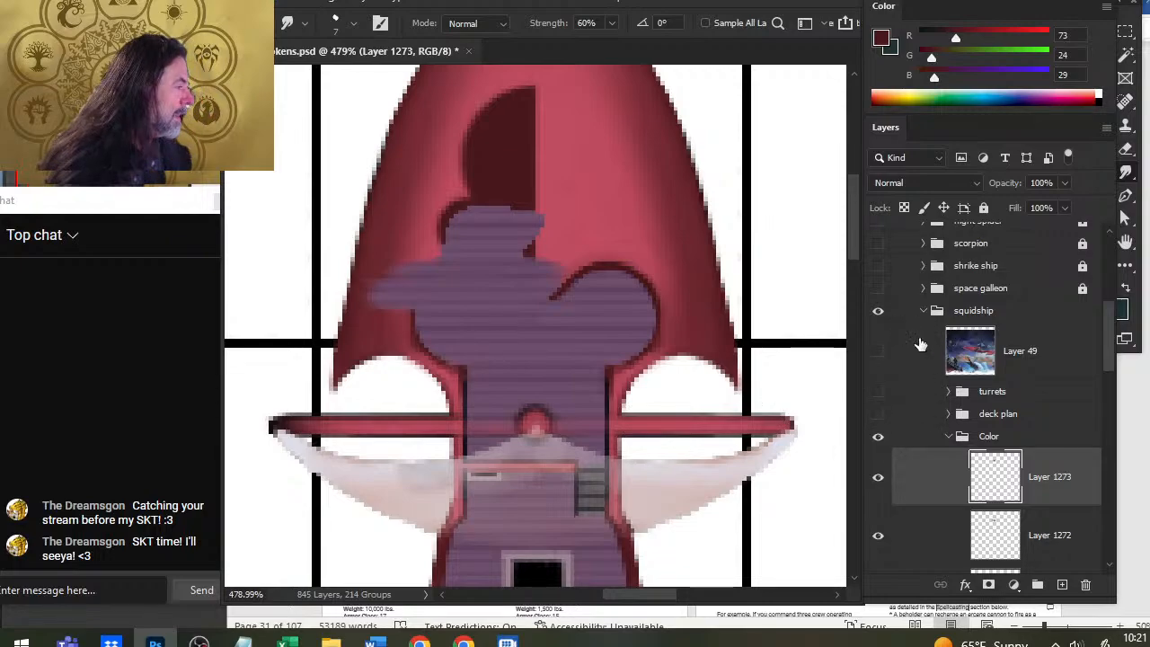
pyautogui.rightClick(934, 474)
pyautogui.click(968, 503)
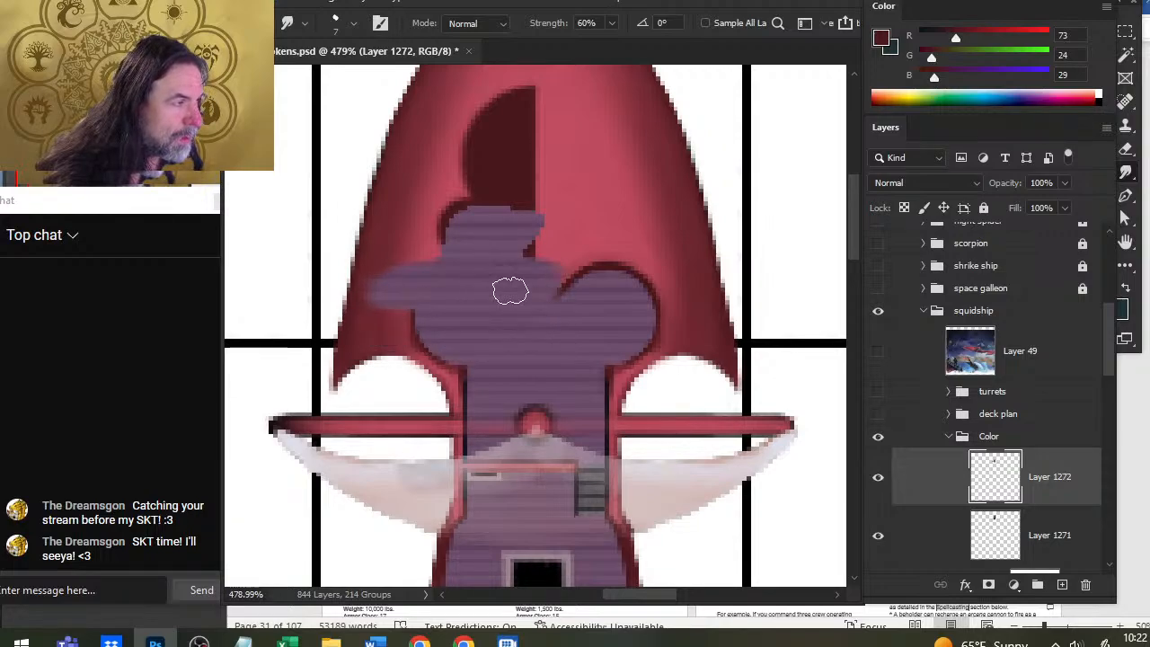
# Step: Smudge the boards of the upper planking patch outward to both sides over the middle of the dark red half-shape
pyautogui.press('shift')
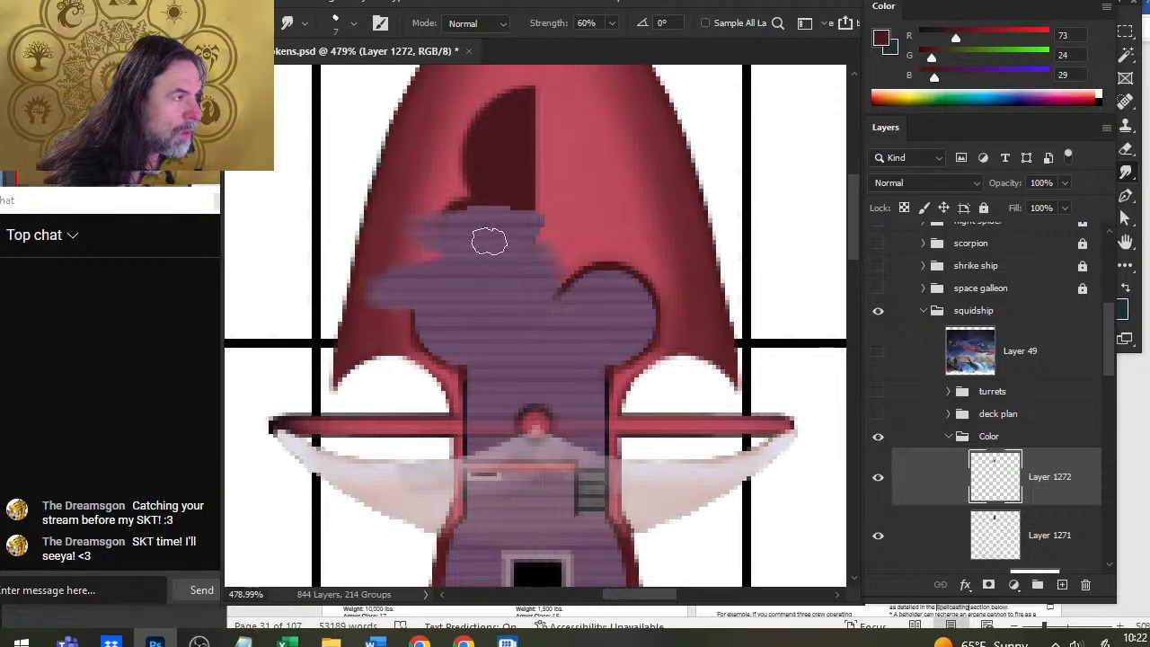
pyautogui.moveTo(489, 241); pyautogui.dragTo(563, 243)
pyautogui.moveTo(494, 250); pyautogui.dragTo(571, 250)
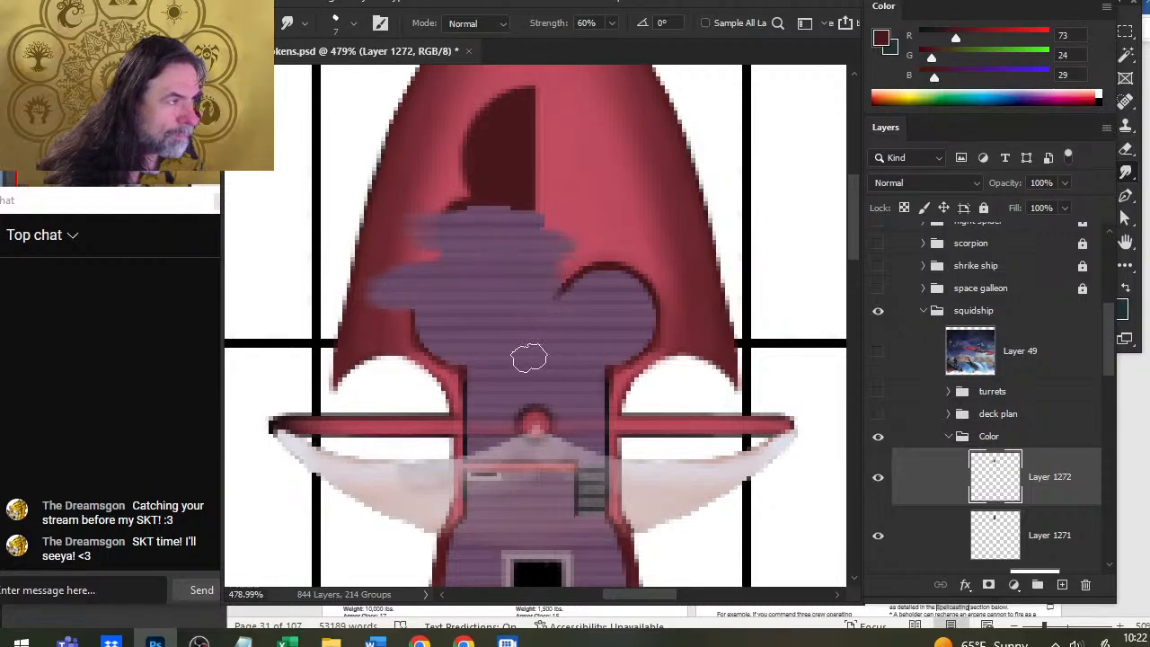
pyautogui.moveTo(464, 249); pyautogui.dragTo(555, 251)
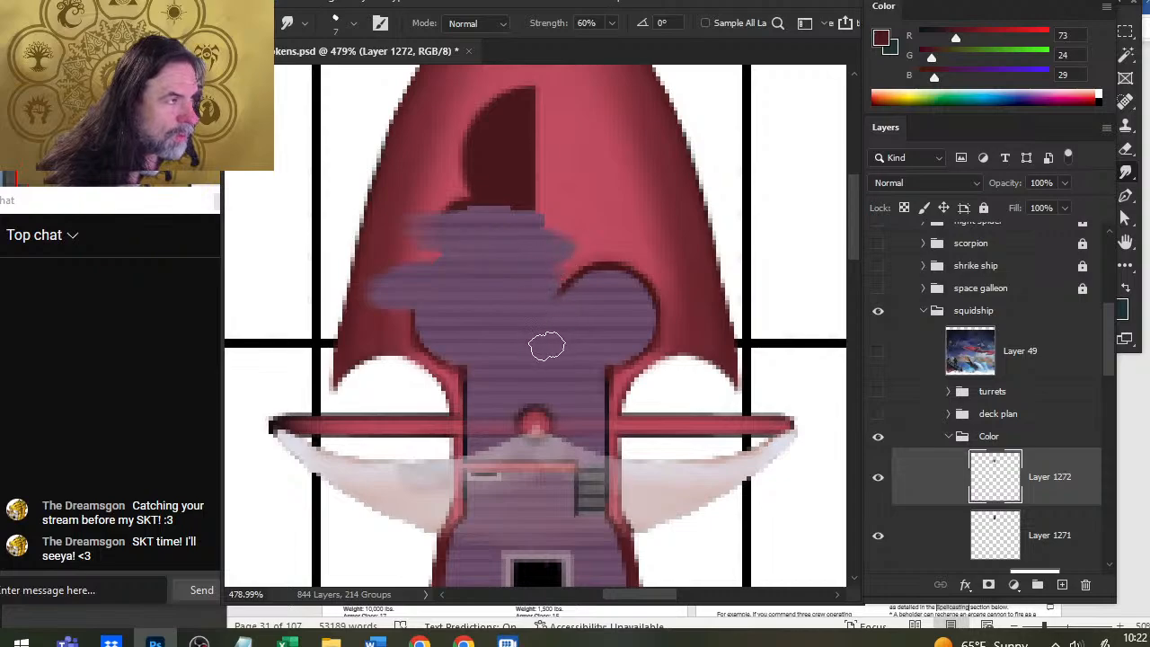
pyautogui.moveTo(465, 251); pyautogui.dragTo(562, 253)
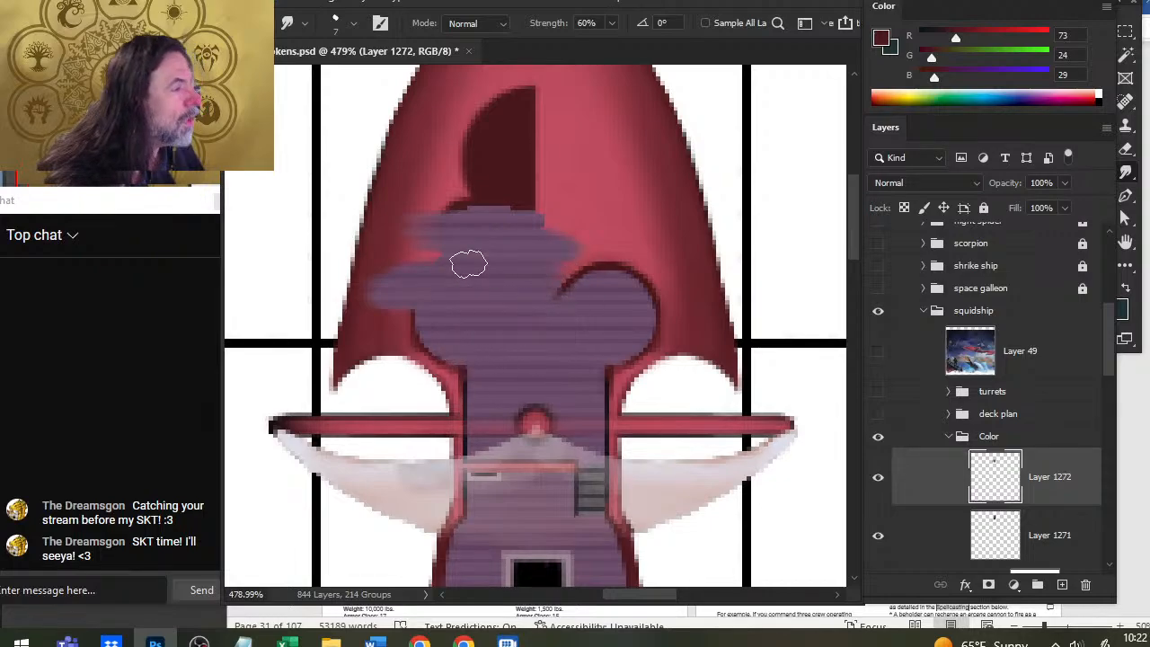
pyautogui.moveTo(500, 207); pyautogui.dragTo(385, 213)
pyautogui.moveTo(461, 215); pyautogui.dragTo(551, 216)
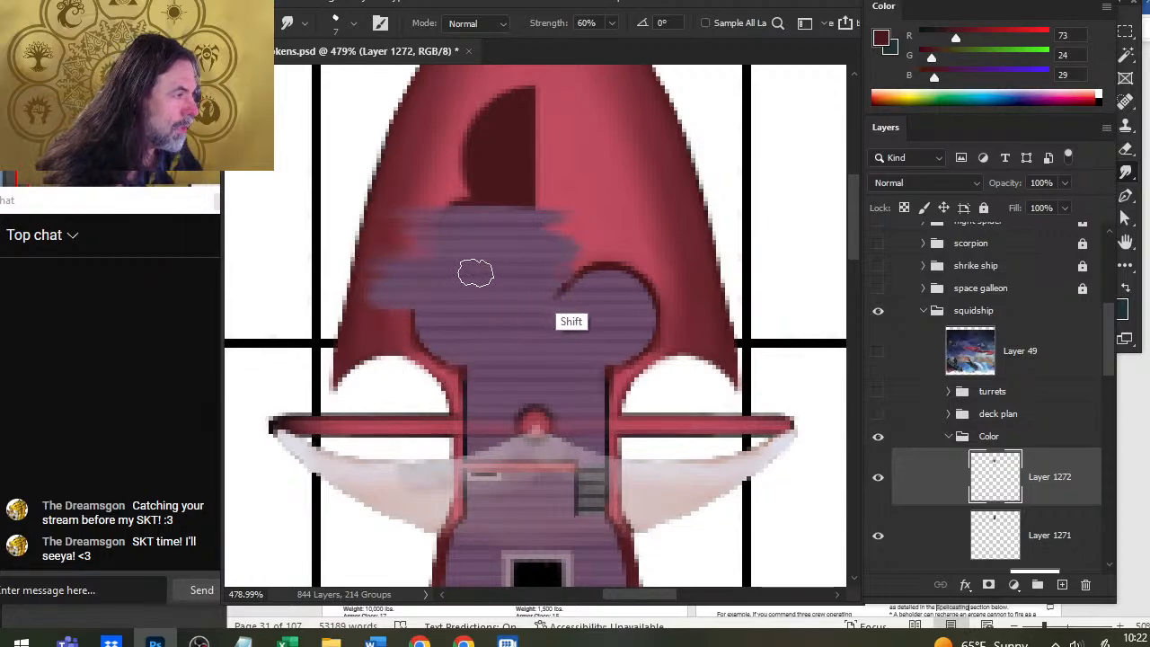
# Step: Copy a large rounded lassoed patch of planking to a new layer, align it over the shape's upper part, and merge it into Layer 1272
pyautogui.press('l')
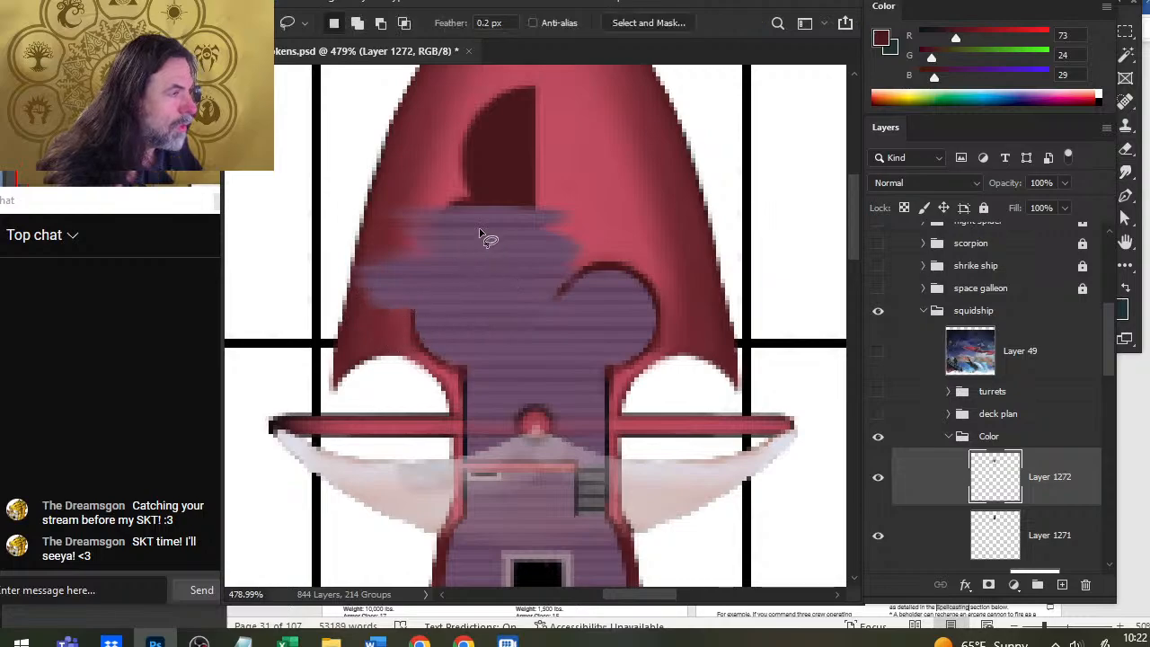
pyautogui.moveTo(485, 232); pyautogui.dragTo(485, 230)
pyautogui.hotkey('ctrl', 'd')
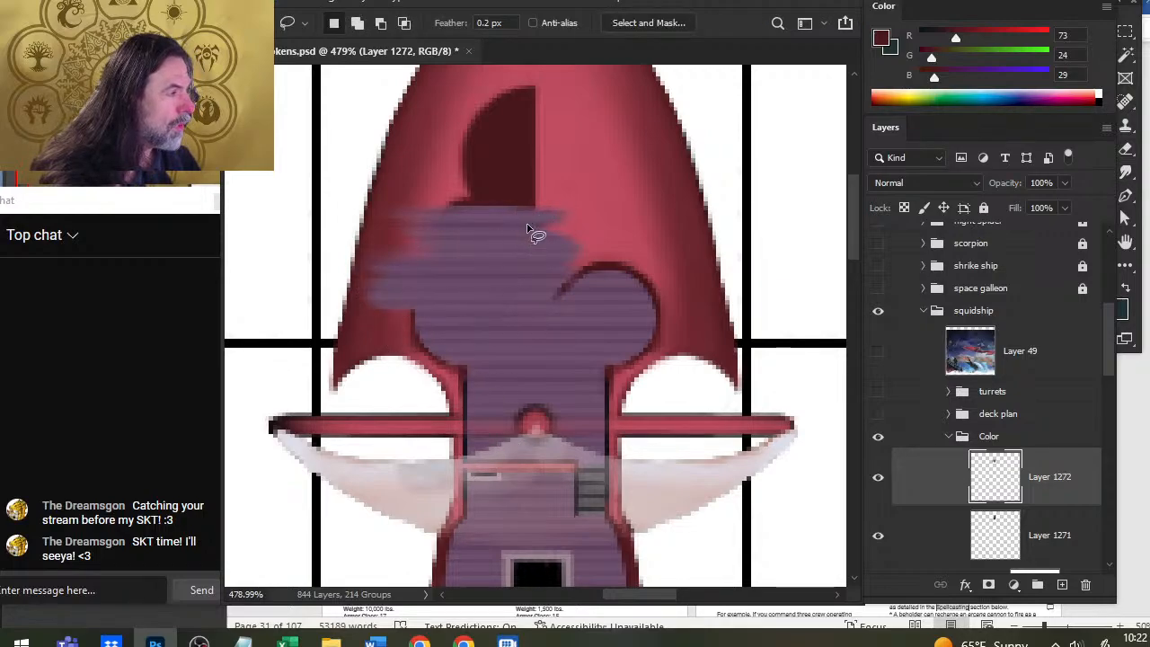
pyautogui.moveTo(528, 229)
pyautogui.mouseDown()
pyautogui.moveTo(423, 299)
pyautogui.moveTo(536, 343)
pyautogui.moveTo(531, 225)
pyautogui.mouseUp()
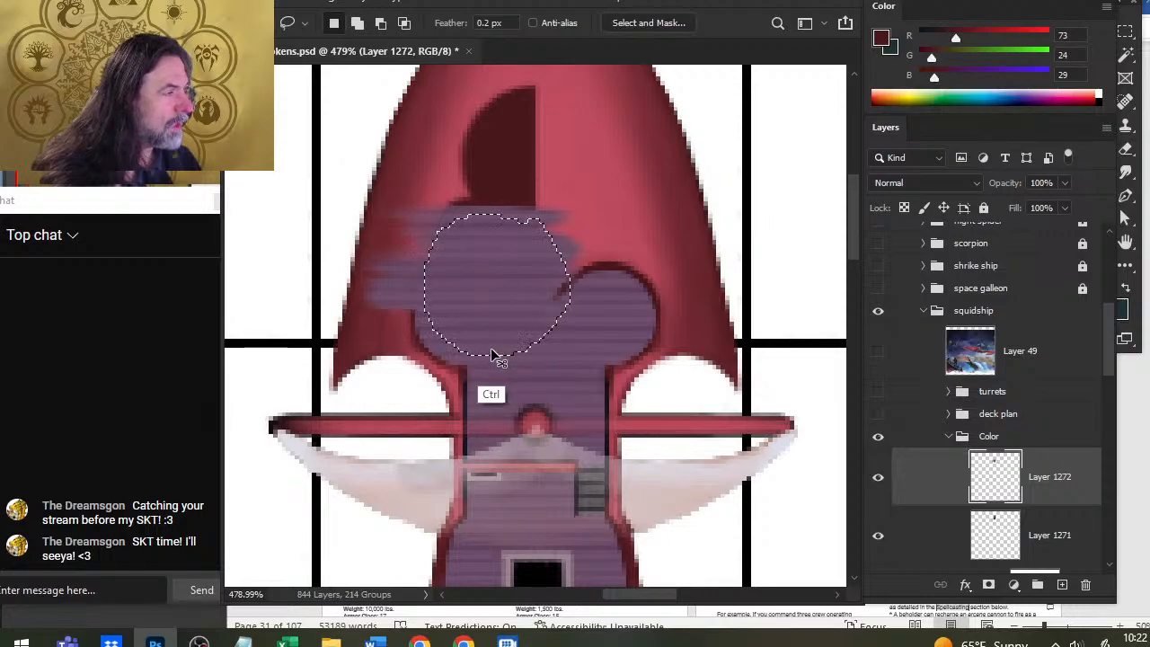
pyautogui.hotkey('ctrl', 'shift', 'j')
pyautogui.press('v')
pyautogui.moveTo(580, 331)
pyautogui.mouseDown()
pyautogui.moveTo(588, 254)
pyautogui.moveTo(584, 277)
pyautogui.moveTo(582, 264)
pyautogui.mouseUp()
pyautogui.press('r')
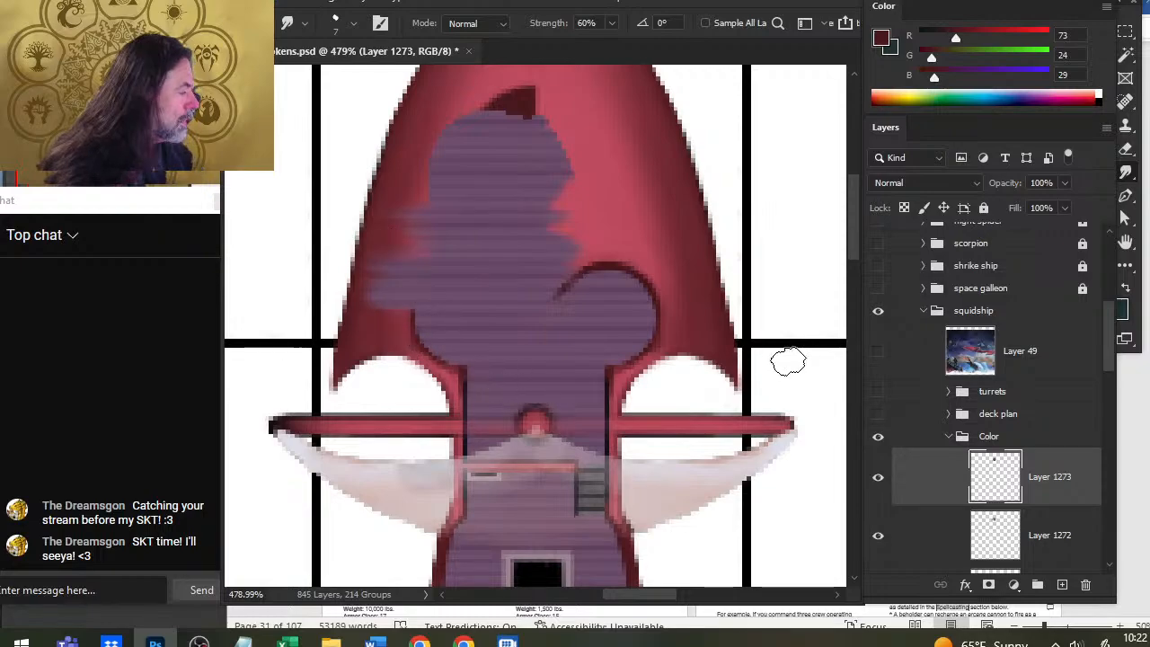
pyautogui.rightClick(943, 485)
pyautogui.click(974, 503)
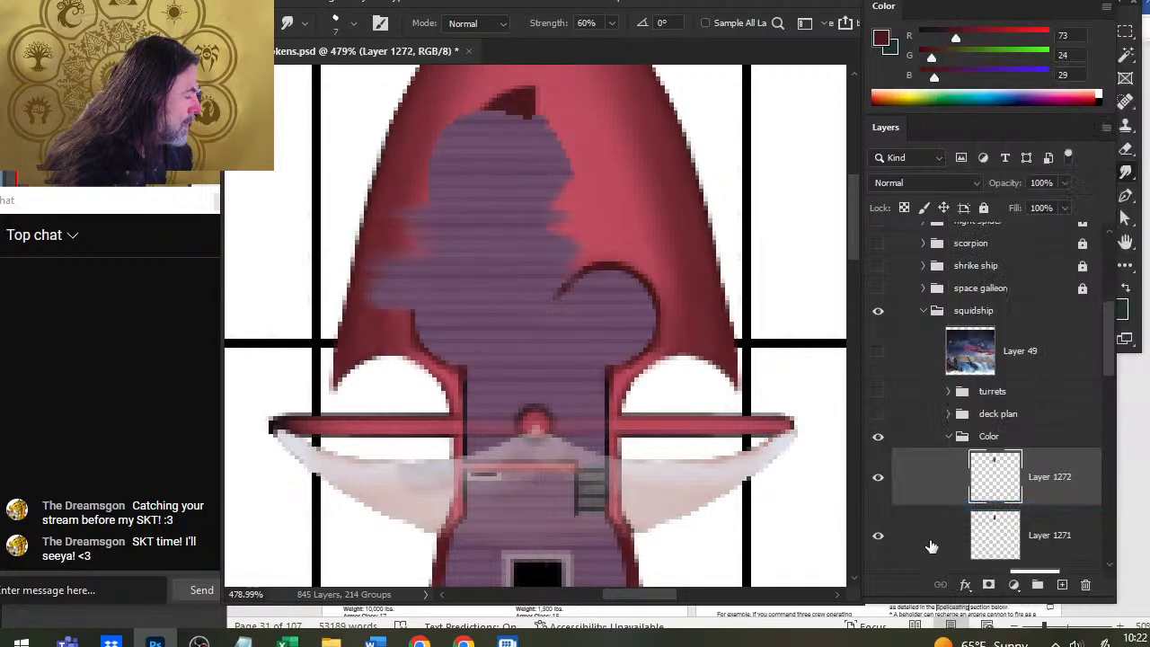
# Step: Try merging the planking into Layer 1271, then copy a small lassoed patch over the shape's tip and merge it down too
pyautogui.rightClick(930, 485)
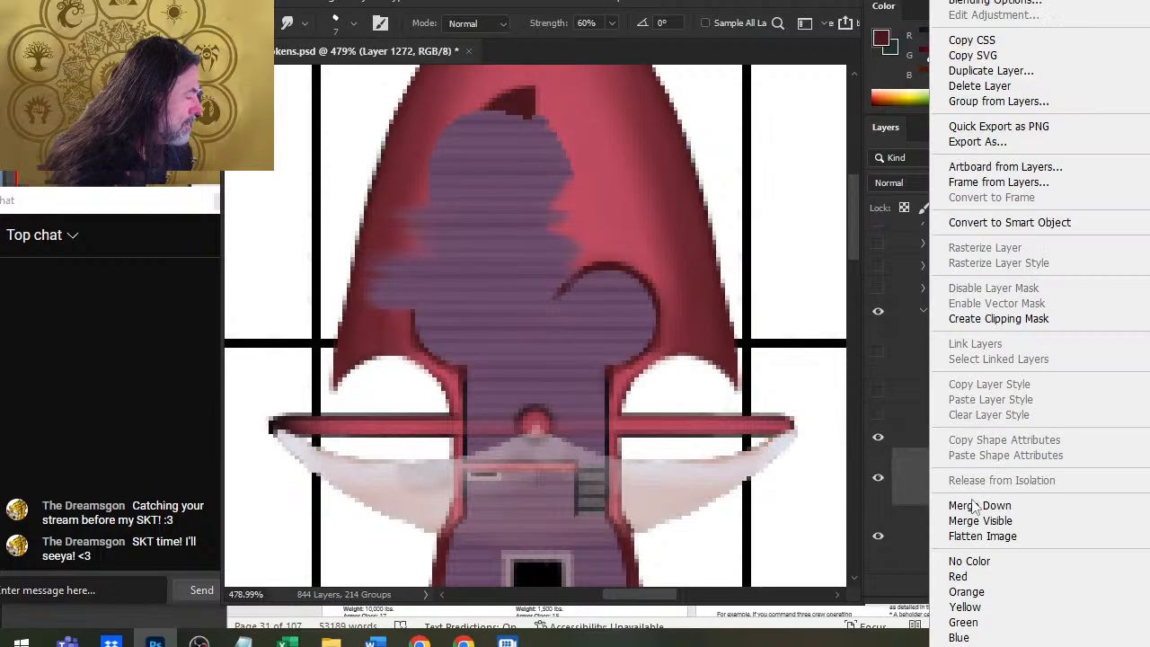
pyautogui.click(976, 506)
pyautogui.moveTo(481, 228); pyautogui.dragTo(490, 293)
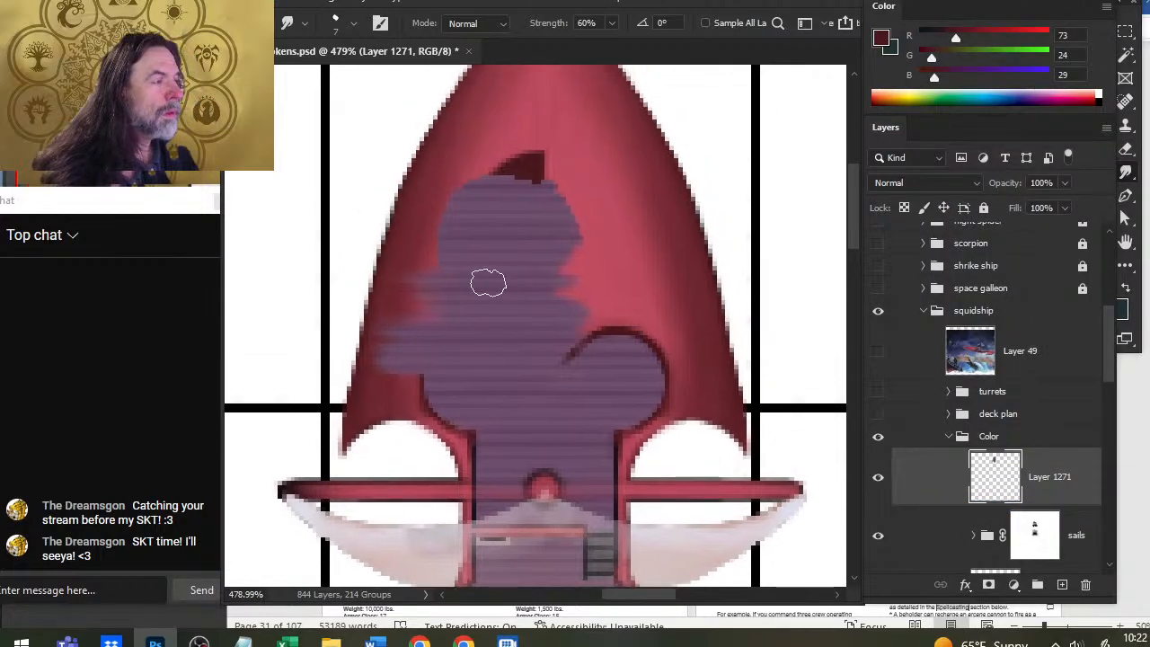
pyautogui.press('l')
pyautogui.moveTo(524, 227); pyautogui.dragTo(543, 228)
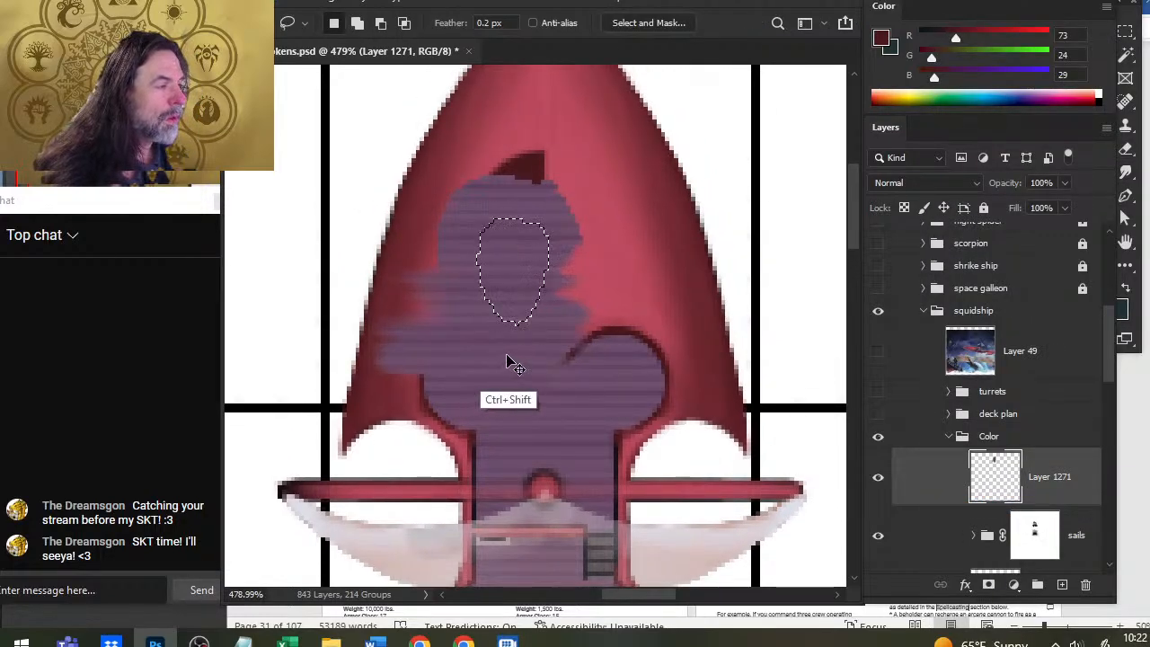
pyautogui.hotkey('ctrl', 'j')
pyautogui.moveTo(578, 351); pyautogui.dragTo(574, 244)
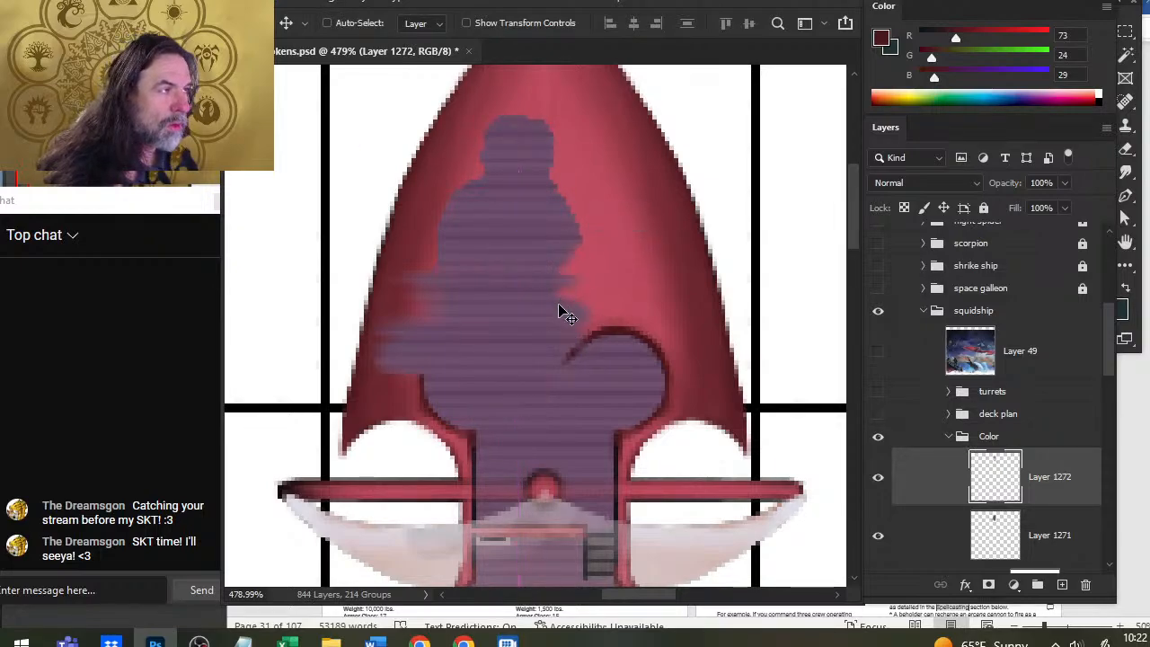
pyautogui.rightClick(923, 475)
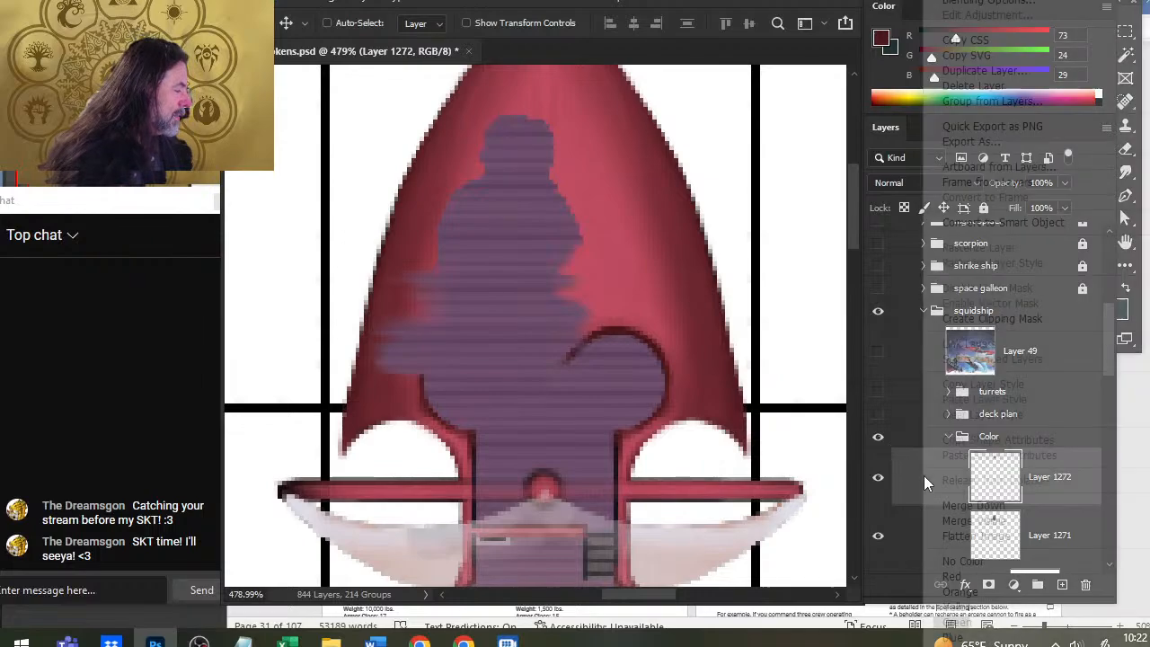
pyautogui.click(970, 508)
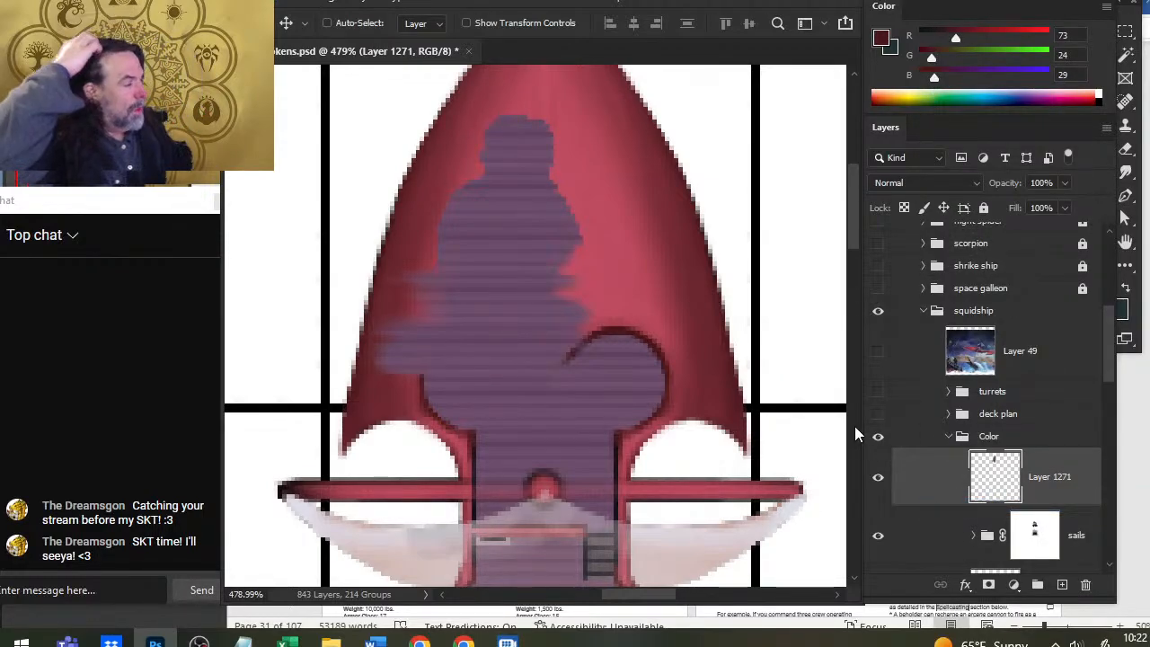
# Step: Undo the tip patch and the merge into Layer 1271 to restore the planking on its own layer above the dark red shape
pyautogui.moveTo(1061, 208); pyautogui.dragTo(993, 208)
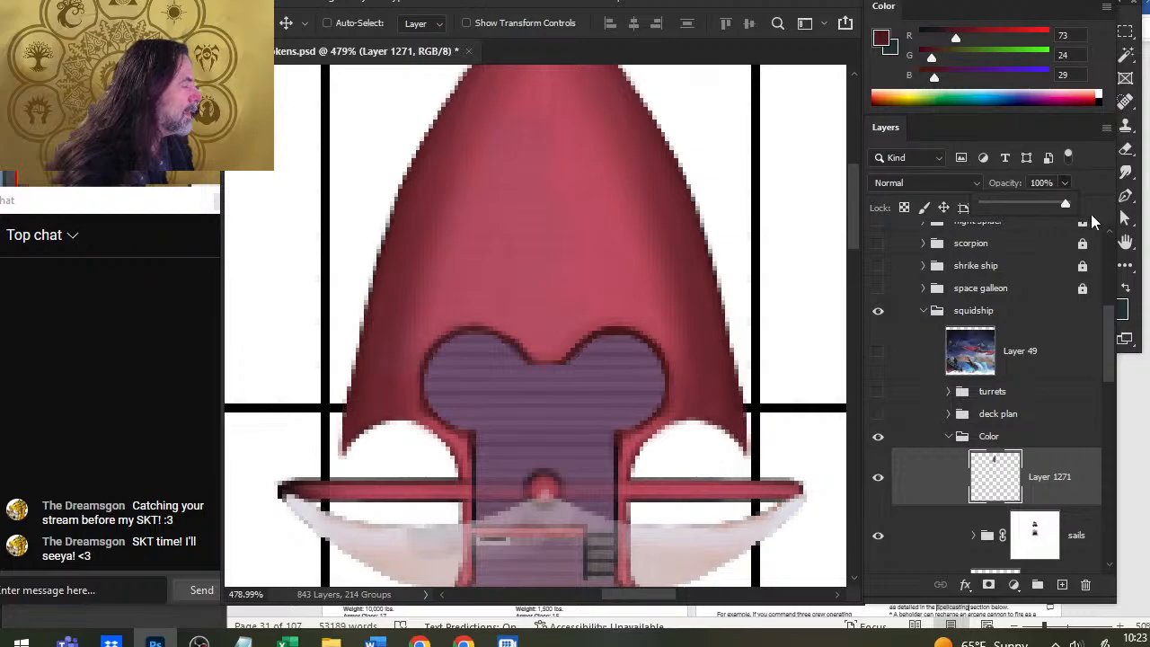
pyautogui.hotkey('ctrl', 'z')
pyautogui.click(1010, 260)
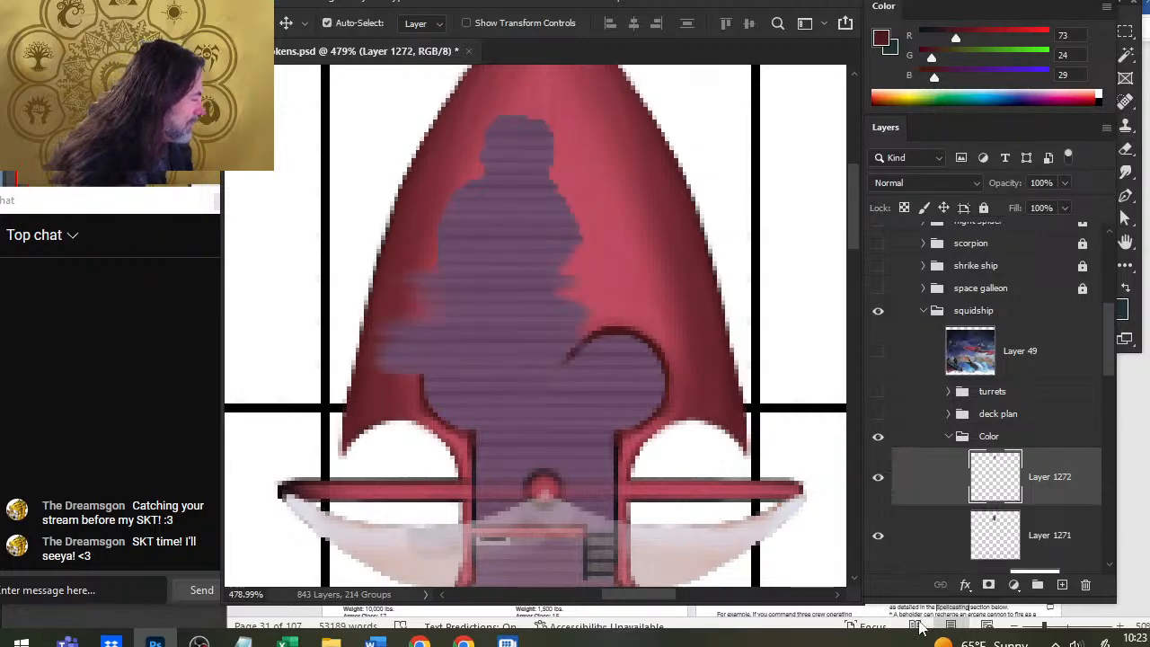
pyautogui.click(879, 482)
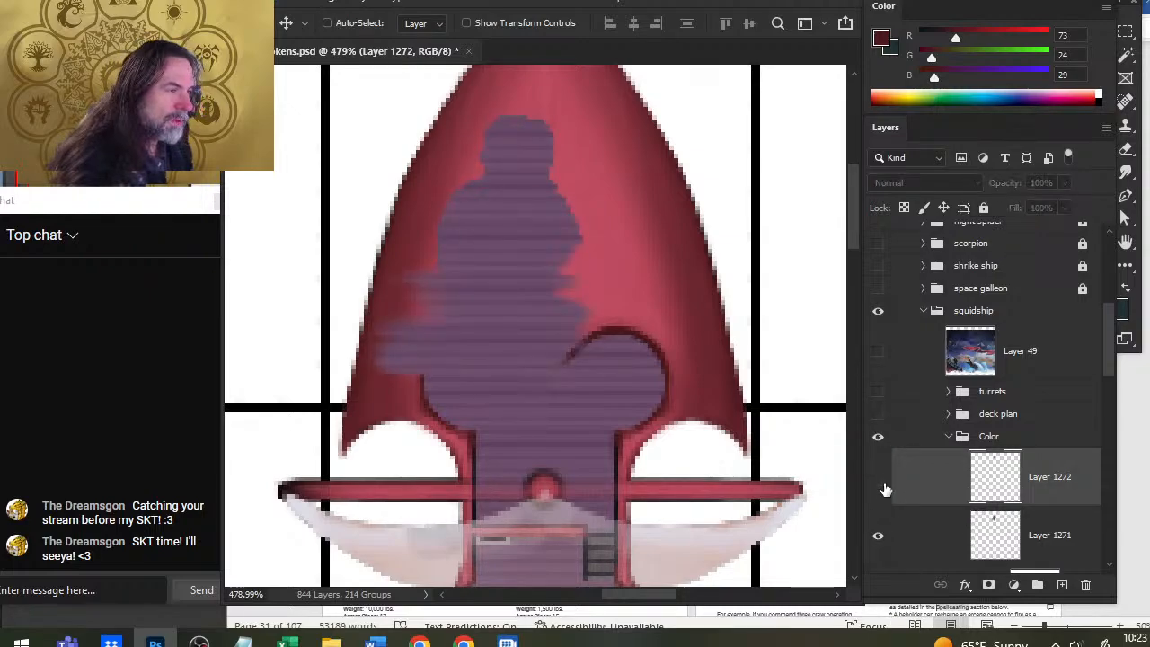
pyautogui.click(879, 479)
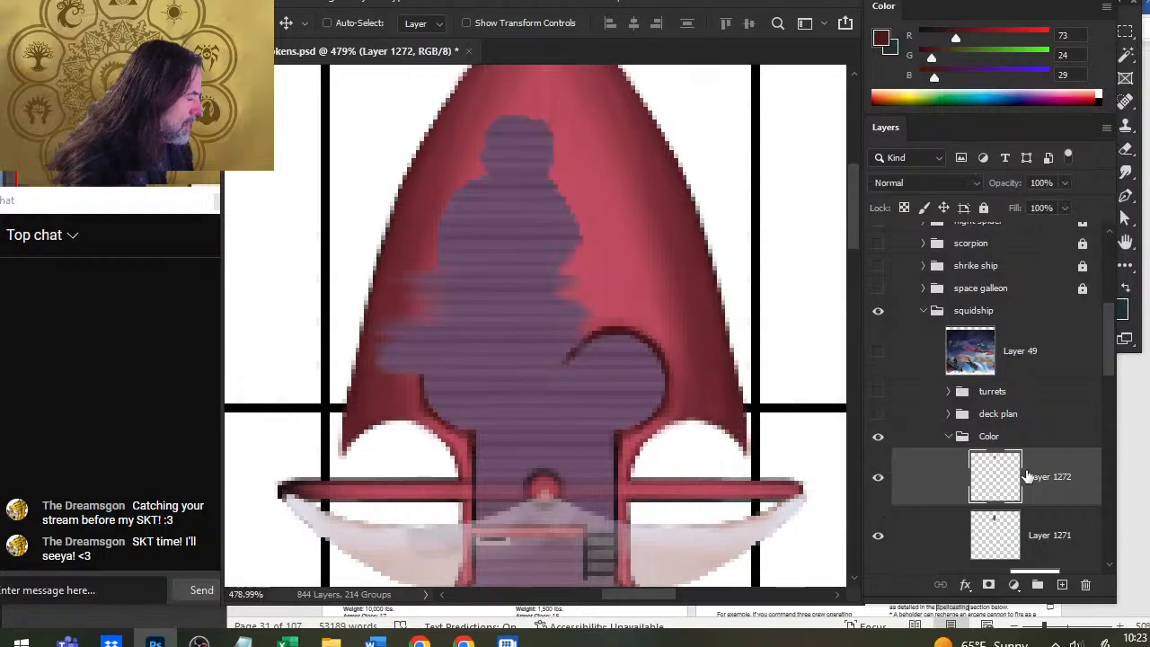
pyautogui.moveTo(1109, 369); pyautogui.dragTo(1108, 401)
pyautogui.hotkey('ctrl', 'z')
pyautogui.hotkey('ctrl', 'z')
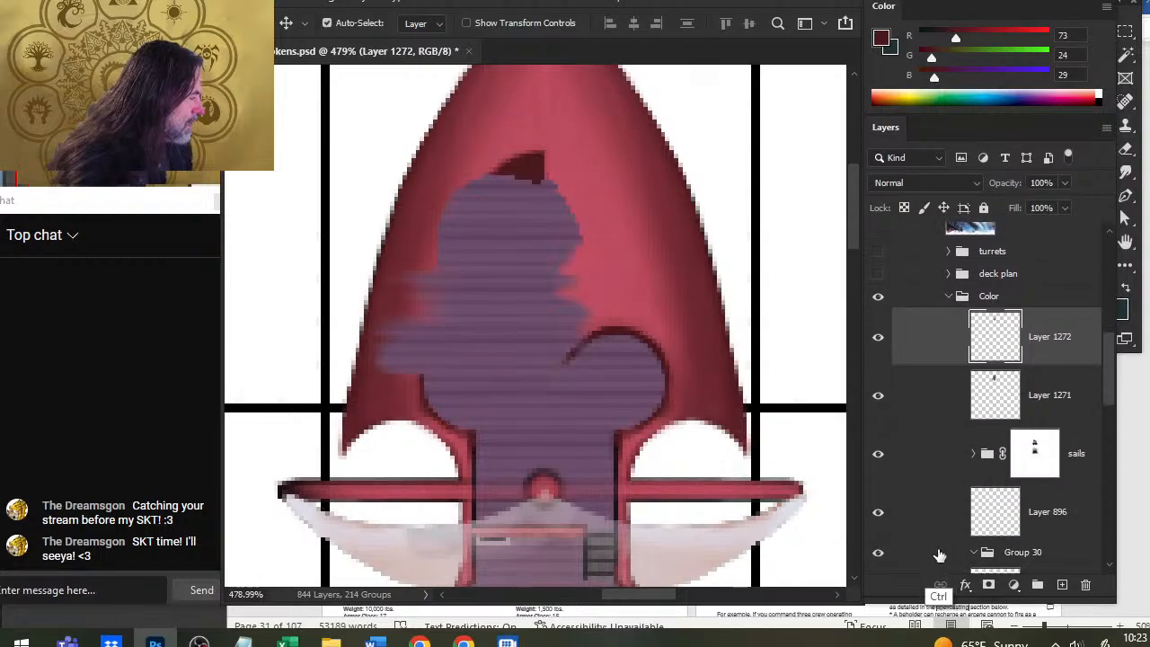
pyautogui.click(877, 394)
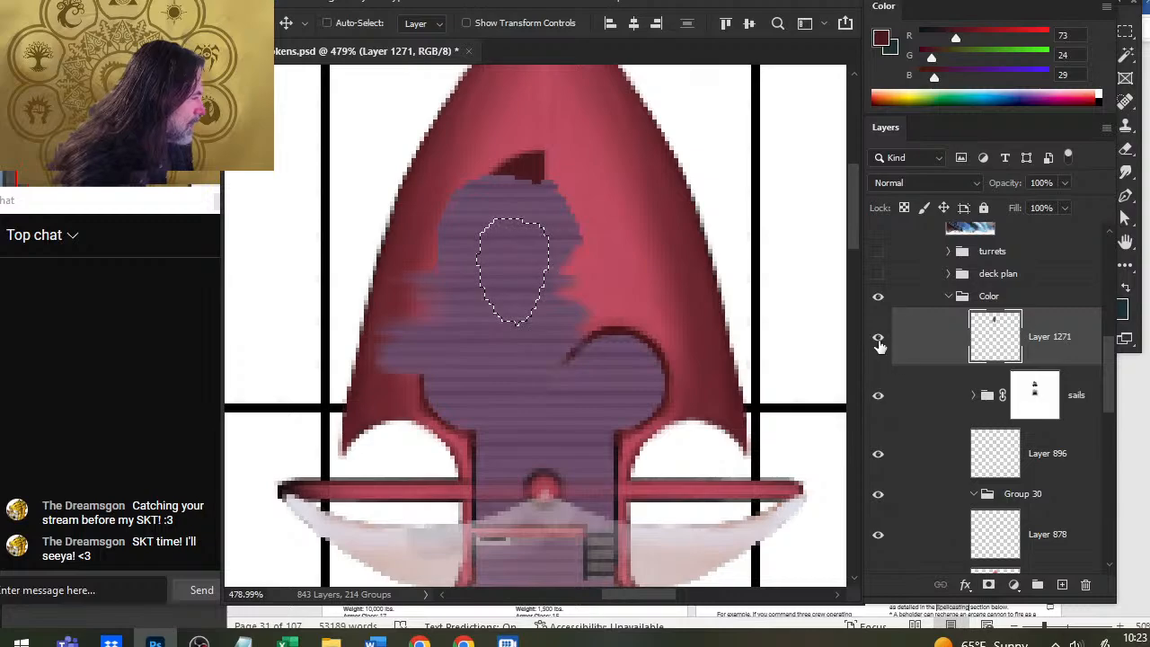
pyautogui.click(878, 345)
pyautogui.click(876, 355)
pyautogui.hotkey('ctrl', 'd')
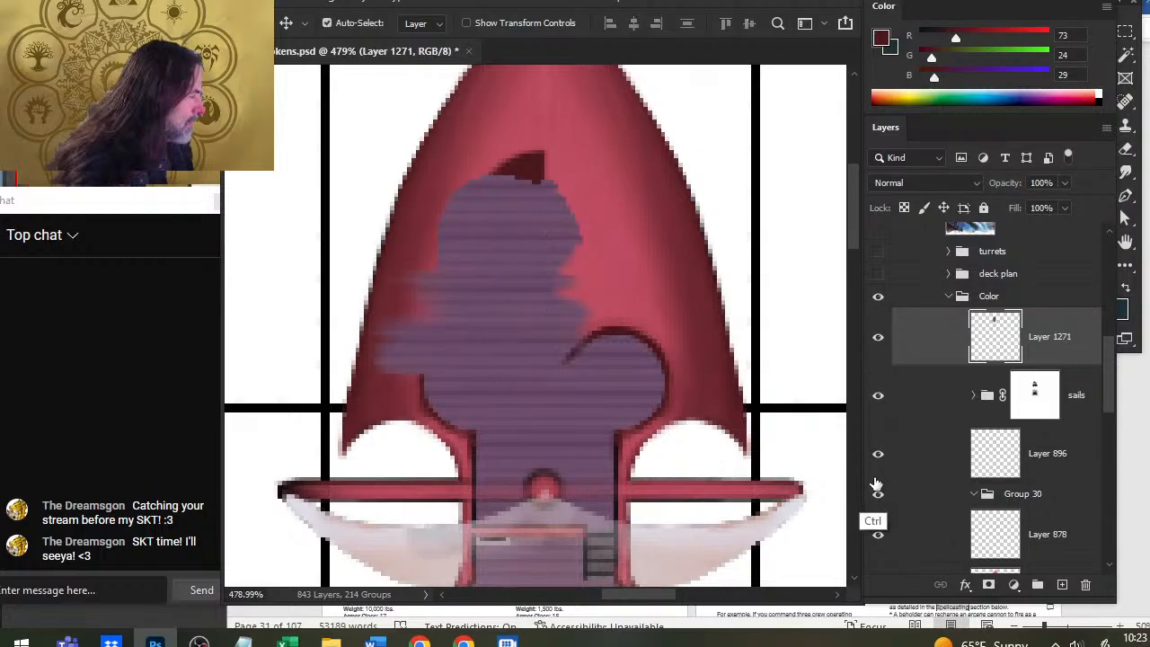
pyautogui.hotkey('ctrl', 'shift', 'j')
pyautogui.click(879, 343)
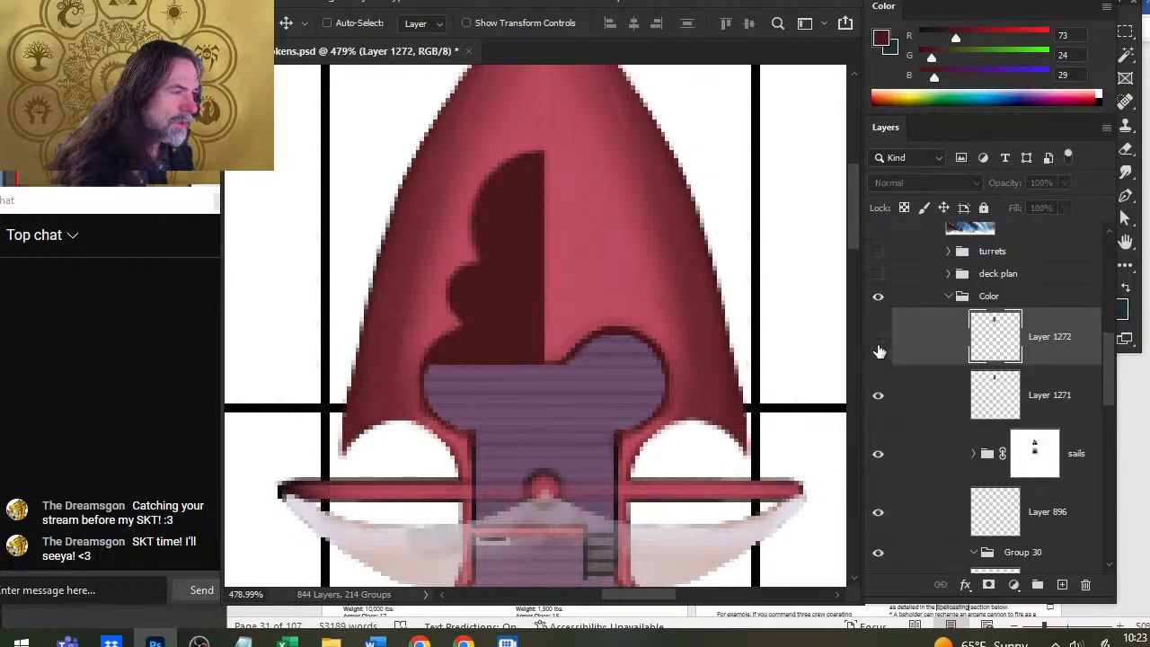
pyautogui.click(879, 357)
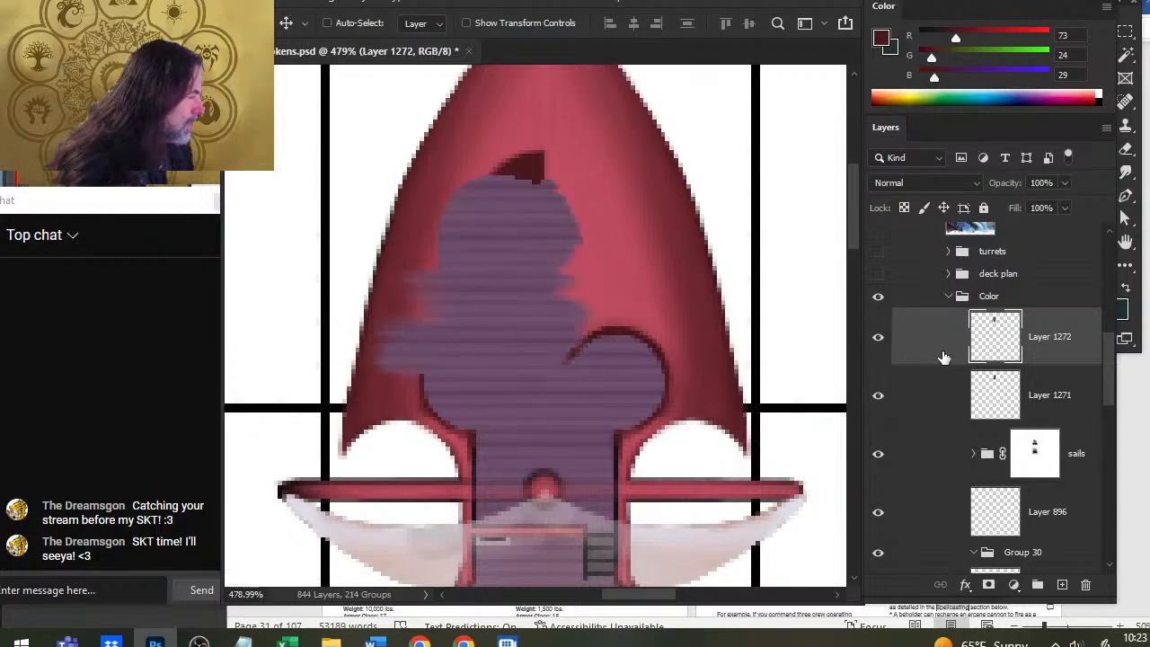
# Step: Copy a lassoed patch from the upper planking on Layer 1272 to a new layer and align its boards over the shape's tip
pyautogui.press('l')
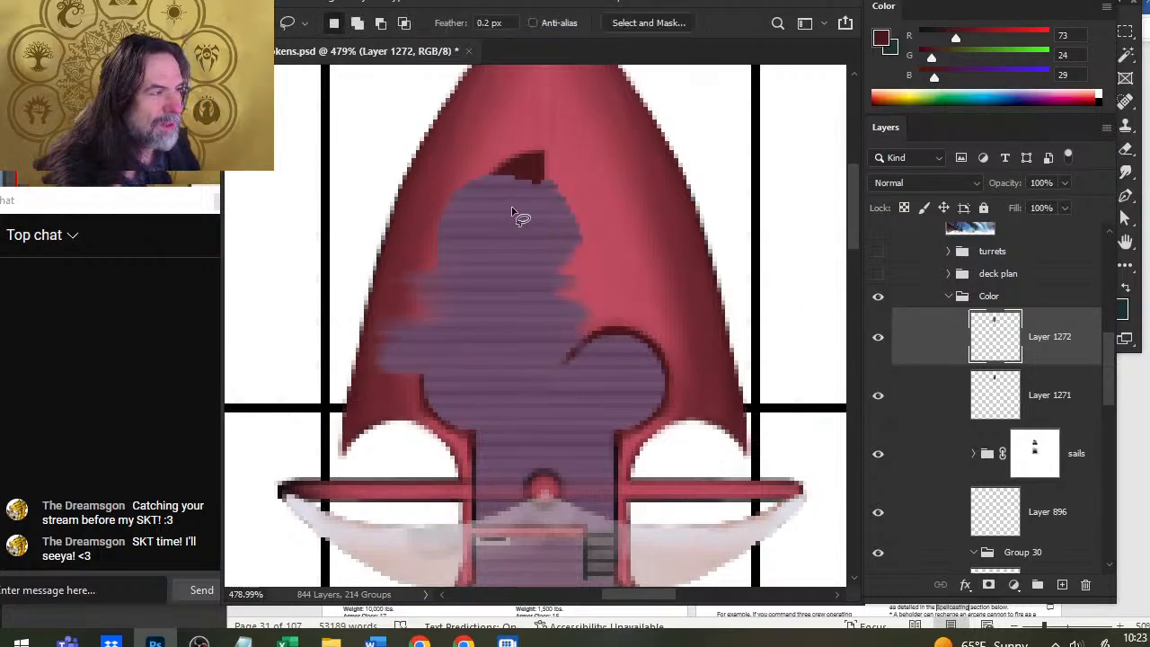
pyautogui.moveTo(521, 216)
pyautogui.mouseDown()
pyautogui.moveTo(503, 301)
pyautogui.moveTo(574, 267)
pyautogui.mouseUp()
pyautogui.hotkey('ctrl', 'shift', 'j')
pyautogui.press('v')
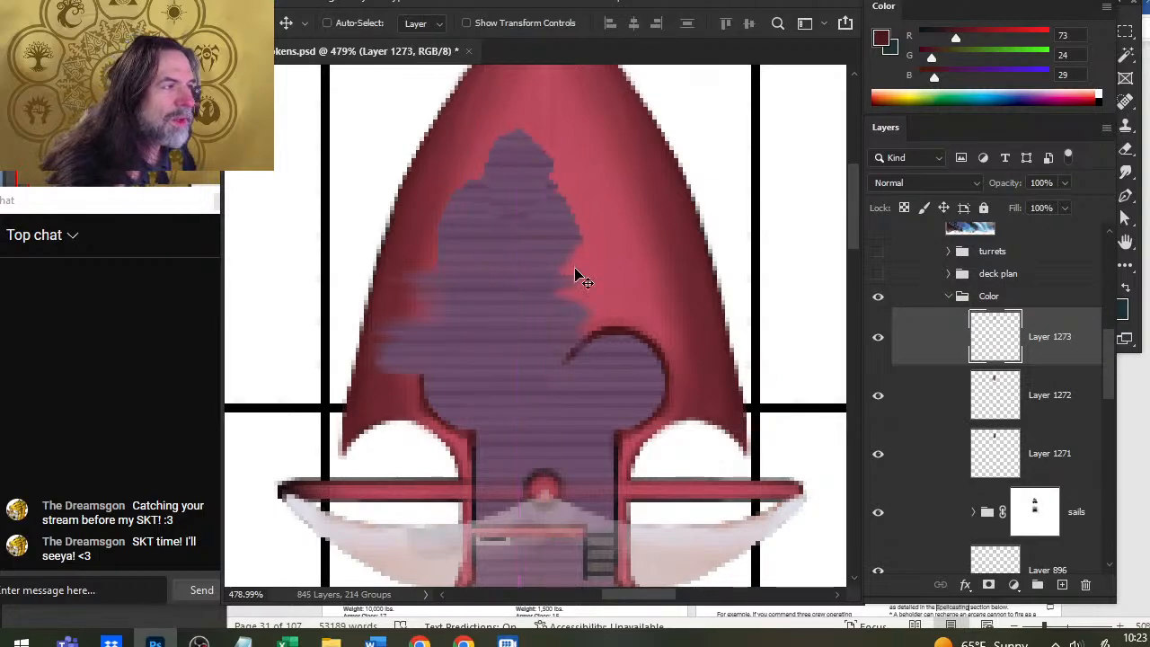
pyautogui.press('Up')
pyautogui.press('Up')
pyautogui.press('Down')
pyautogui.press('Down')
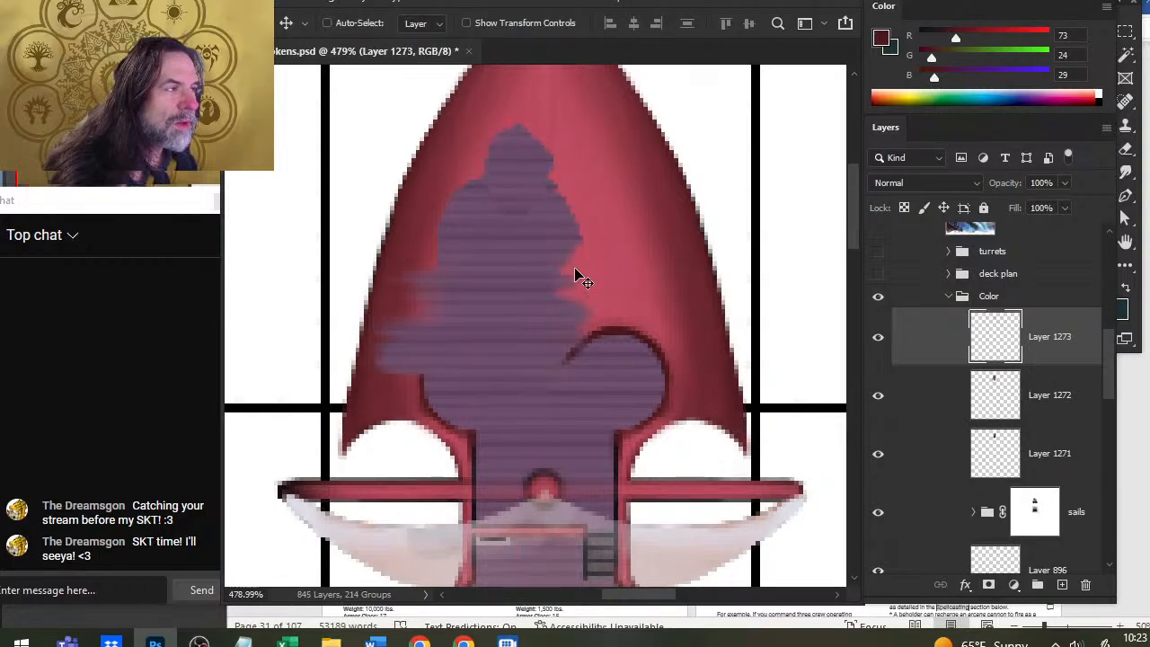
# Step: Smudge the tip patch's lower boards outward to both sides and merge it into Layer 1272
pyautogui.press('r')
pyautogui.keyDown('shift'); pyautogui.click(513, 201); pyautogui.keyUp('shift')
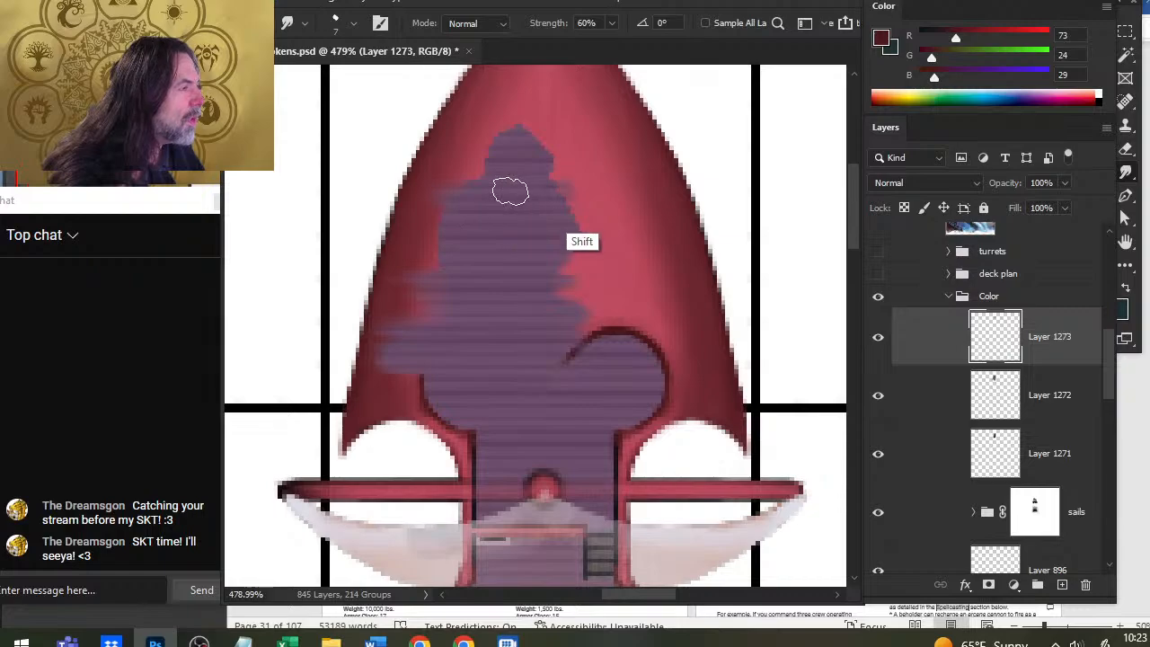
pyautogui.rightClick(931, 363)
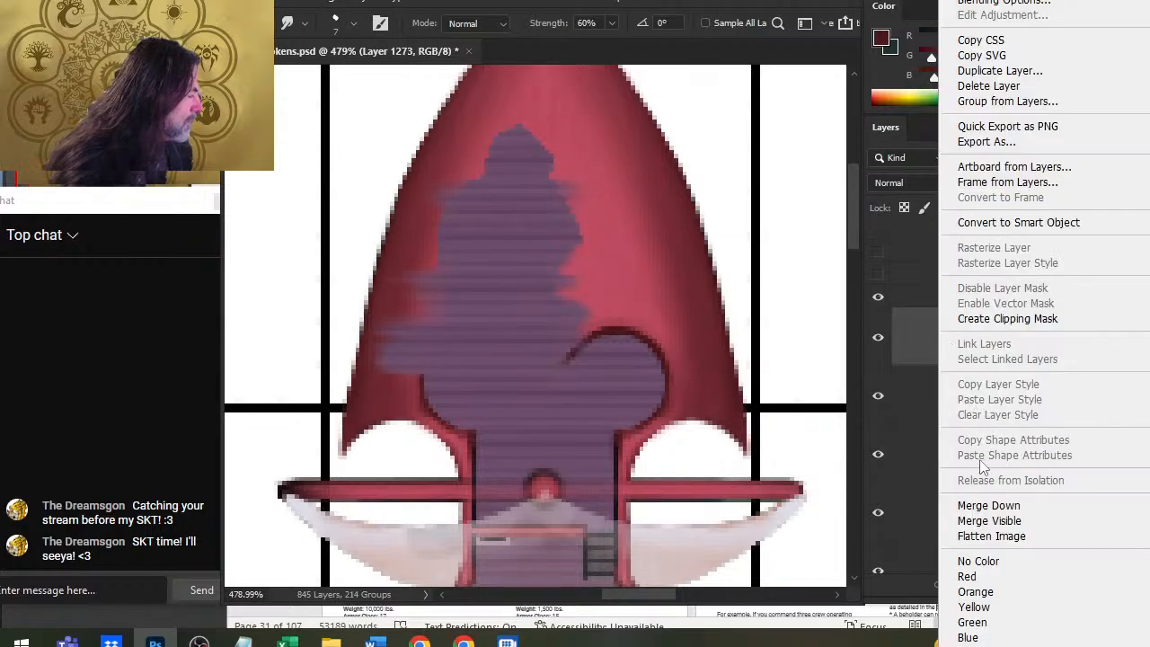
pyautogui.click(988, 504)
# Step: Compare the planking with the dark red shape beneath by toggling layer visibility, and lower Layer 1272's opacity to 62%
pyautogui.click(874, 359)
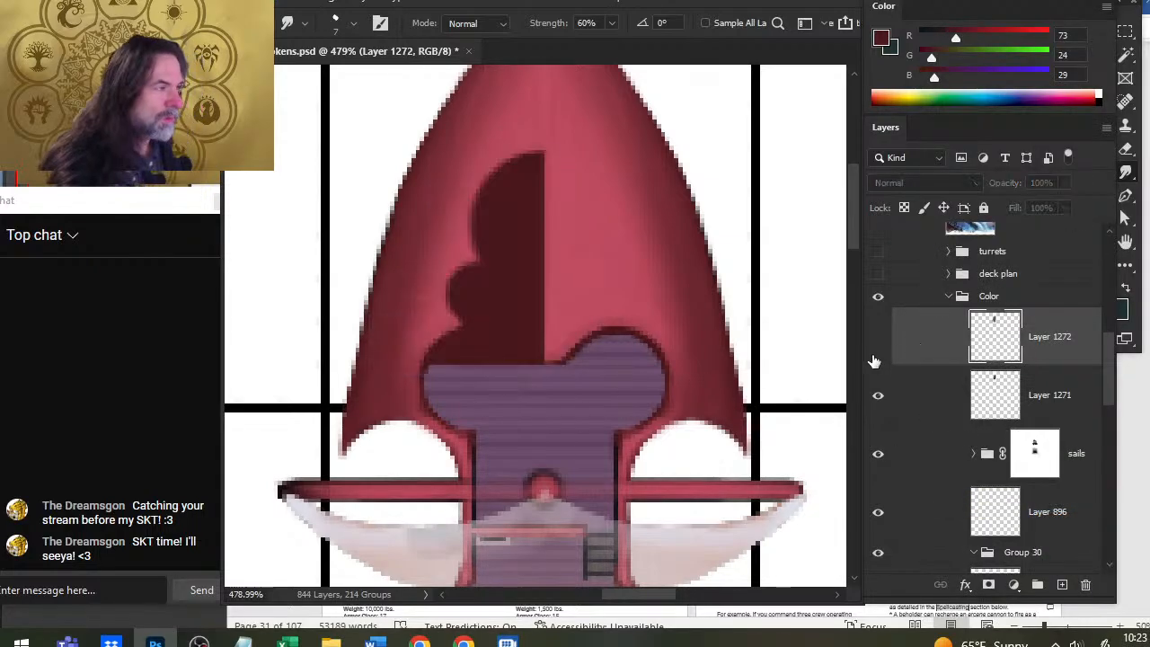
pyautogui.click(877, 338)
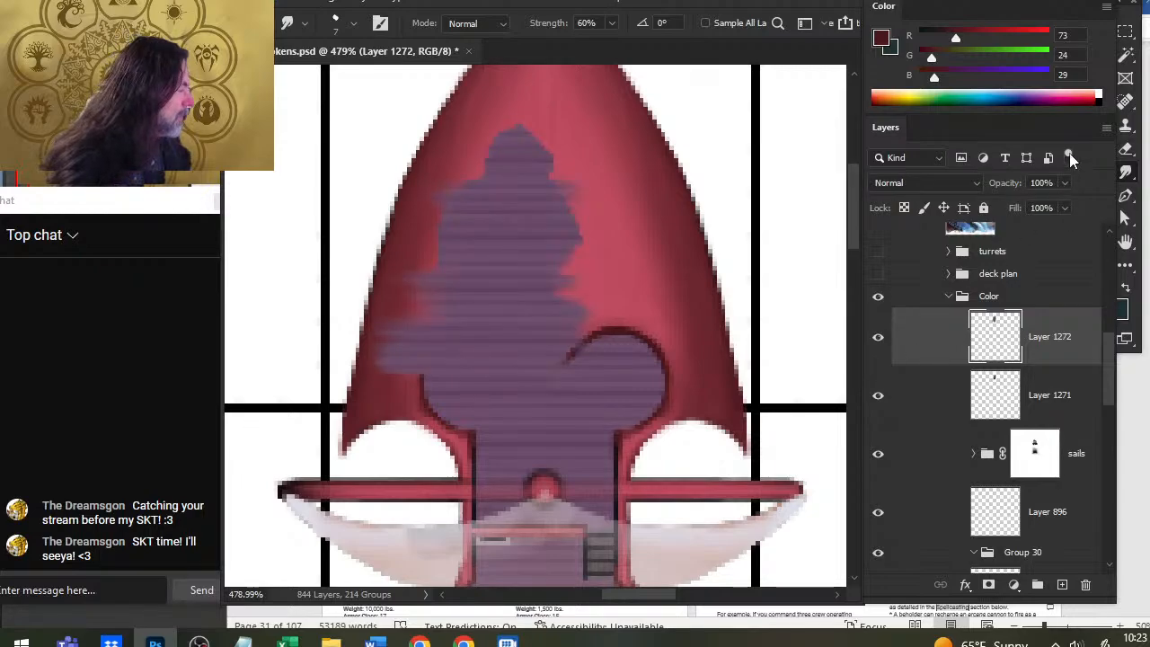
pyautogui.moveTo(1060, 207); pyautogui.dragTo(1026, 213)
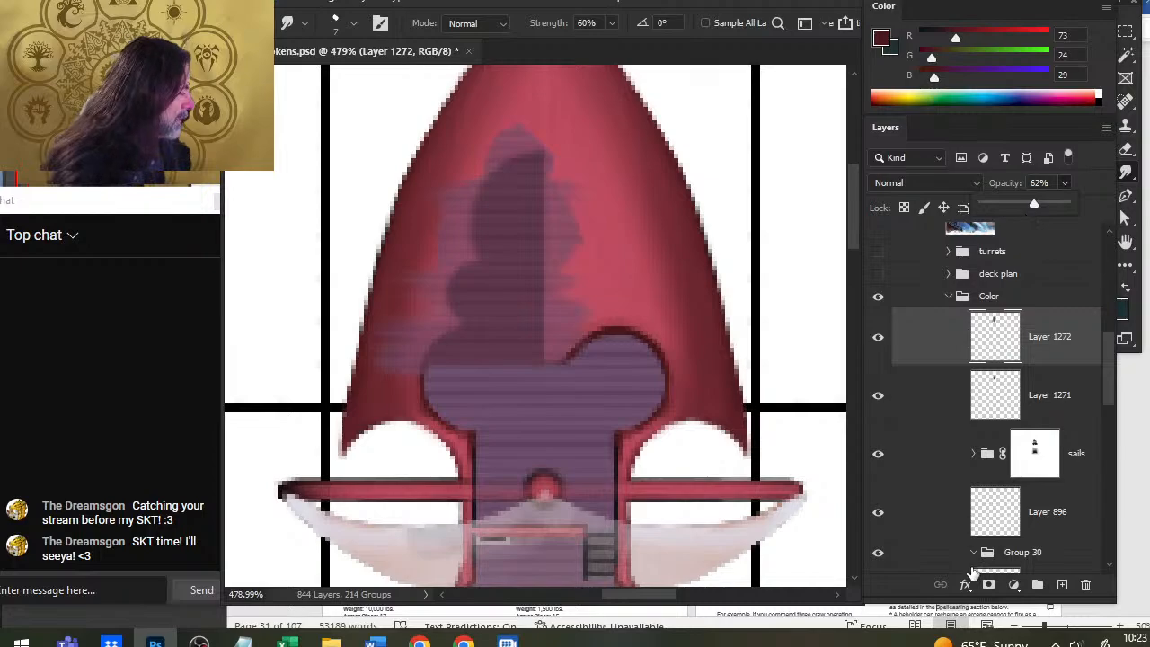
pyautogui.click(878, 396)
pyautogui.click(879, 397)
# Step: Duplicate the semi-transparent planking layer, Layer 1272, and hide the original
pyautogui.rightClick(929, 334)
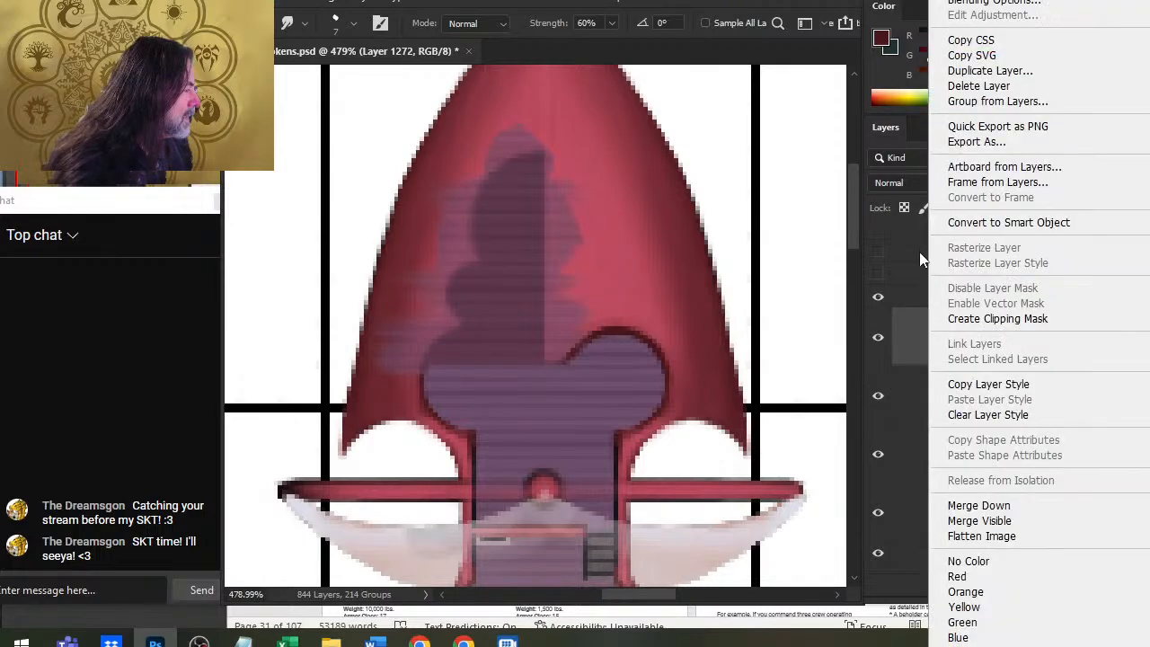
pyautogui.click(989, 70)
pyautogui.press('Return')
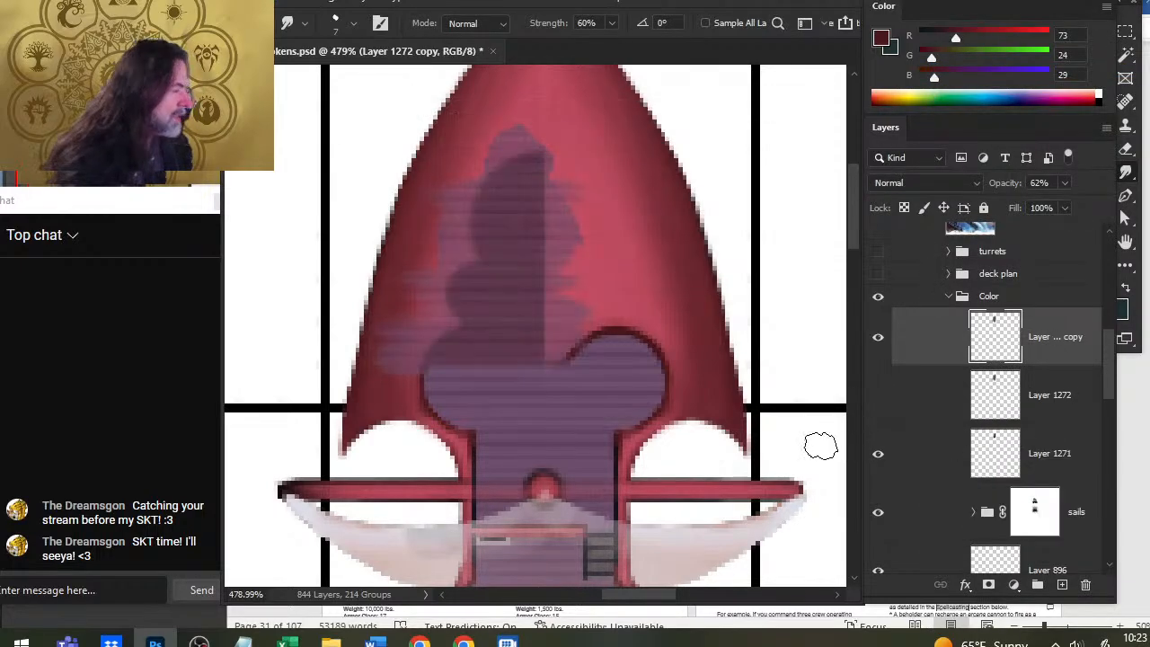
# Step: Hide the planking copy, show Layer 1272, and erase its planking that spills beyond the dark red shape's outline
pyautogui.click(878, 337)
pyautogui.click(877, 396)
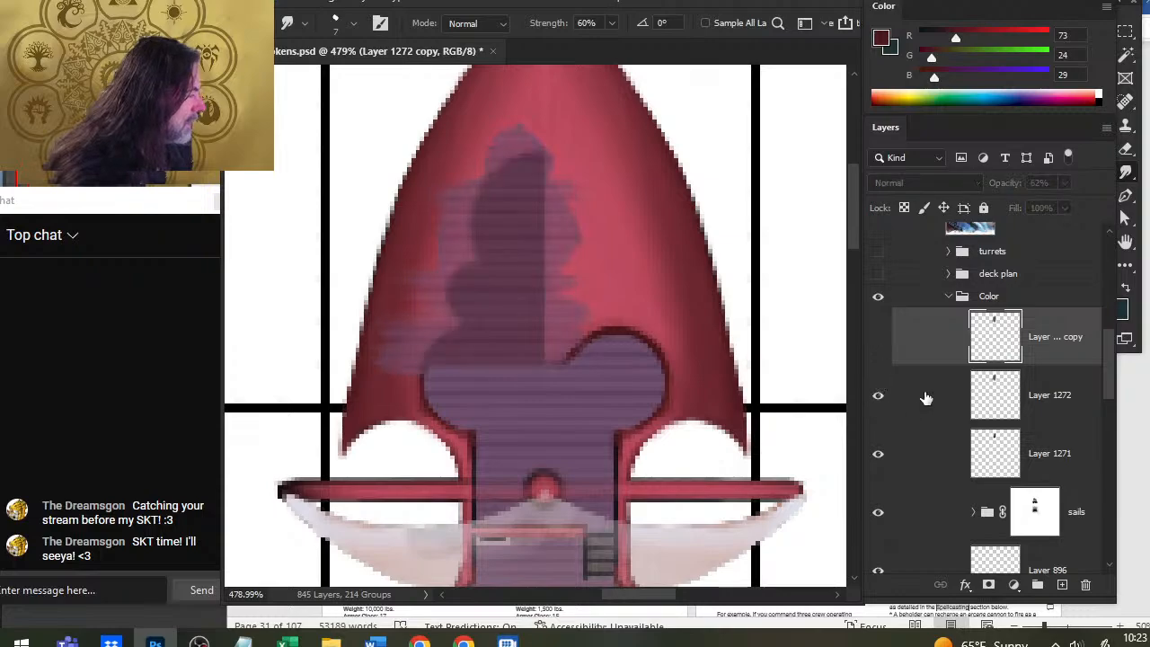
pyautogui.click(926, 397)
pyautogui.press('e')
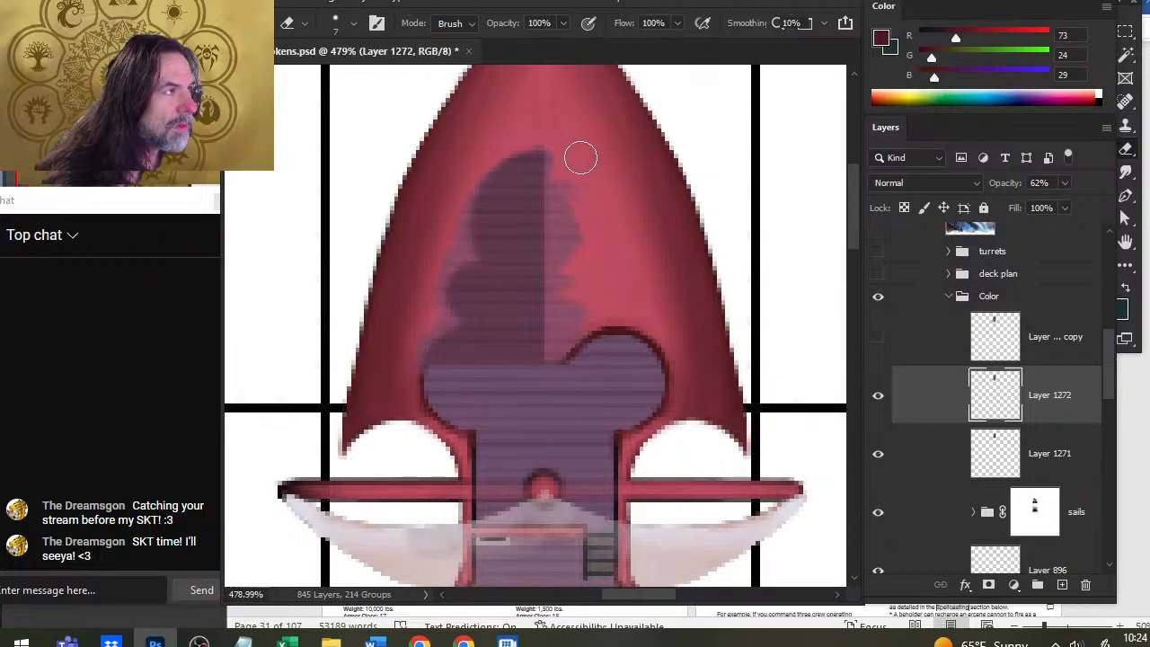
pyautogui.keyDown('shift'); pyautogui.click(565, 143); pyautogui.keyUp('shift')
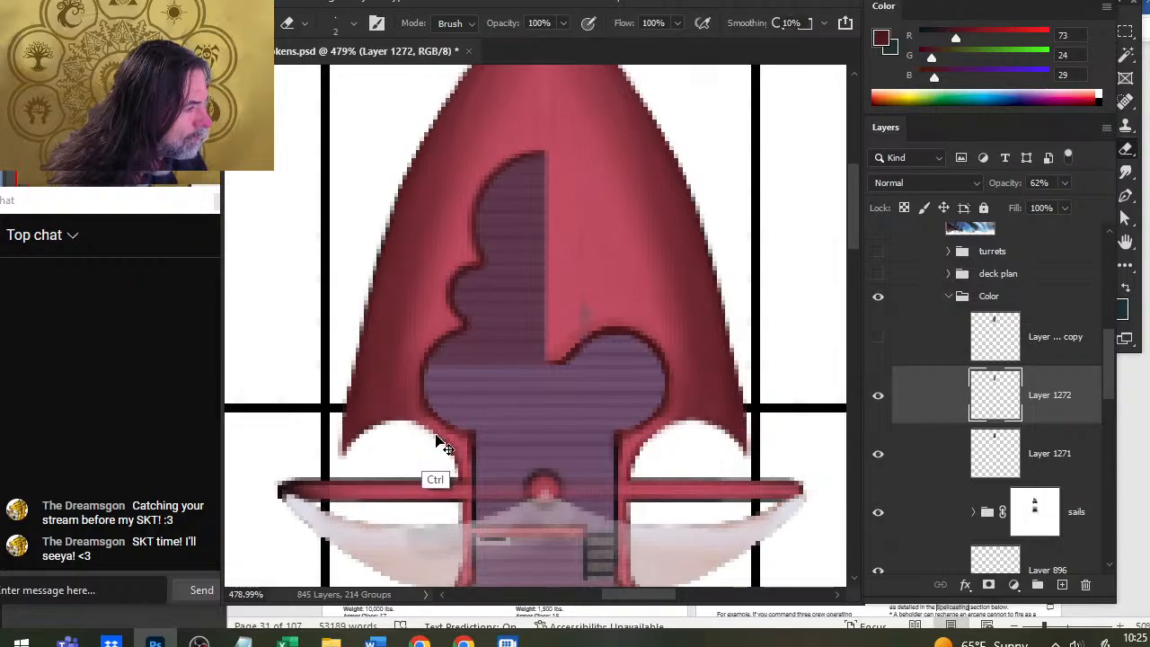
# Step: Smudge the boards toward the left bulge's edge on Layer 1272 and set the layer's opacity to 100%
pyautogui.press('r')
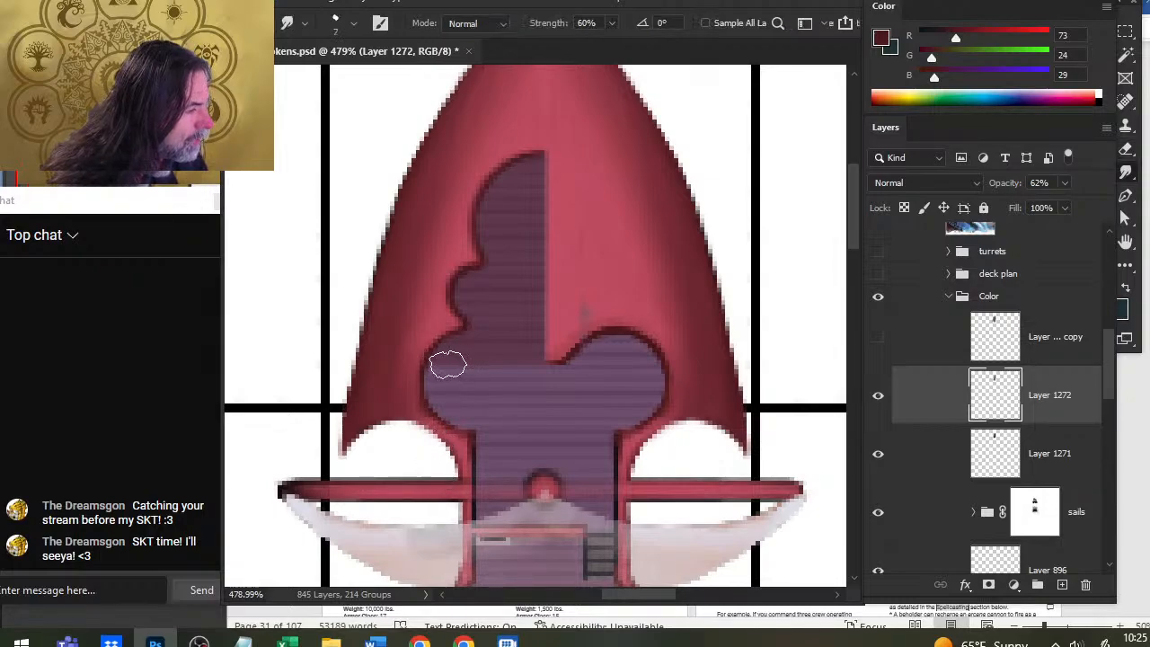
pyautogui.moveTo(452, 368); pyautogui.dragTo(420, 366)
pyautogui.press('e')
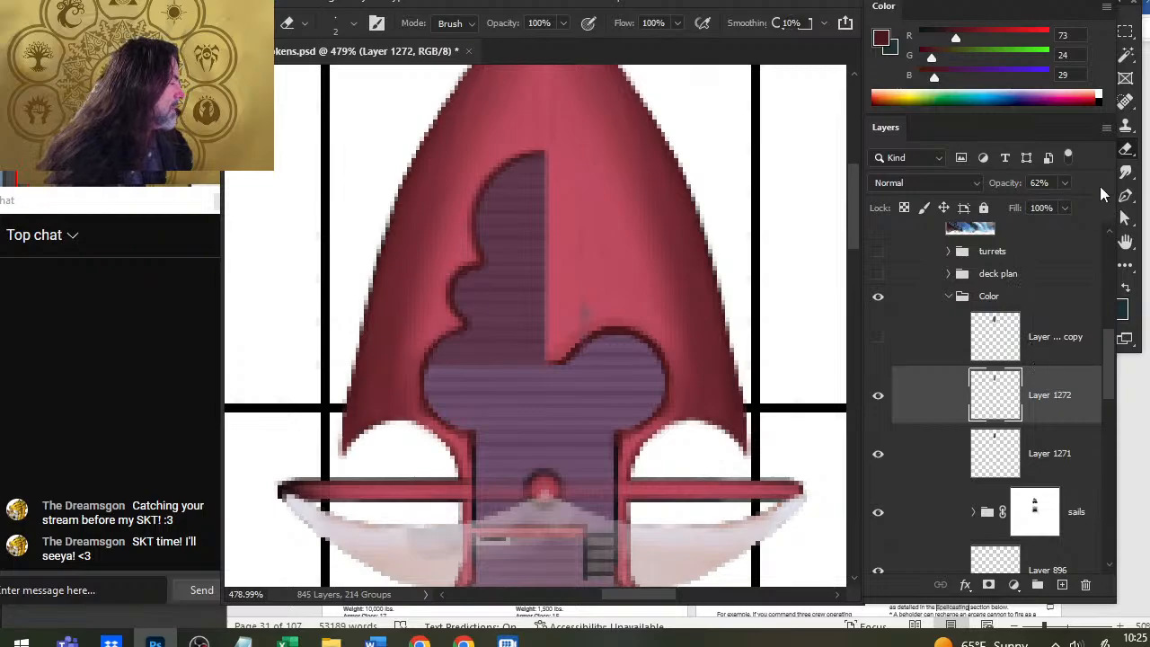
pyautogui.click(1062, 184)
pyautogui.moveTo(1063, 205); pyautogui.dragTo(1141, 209)
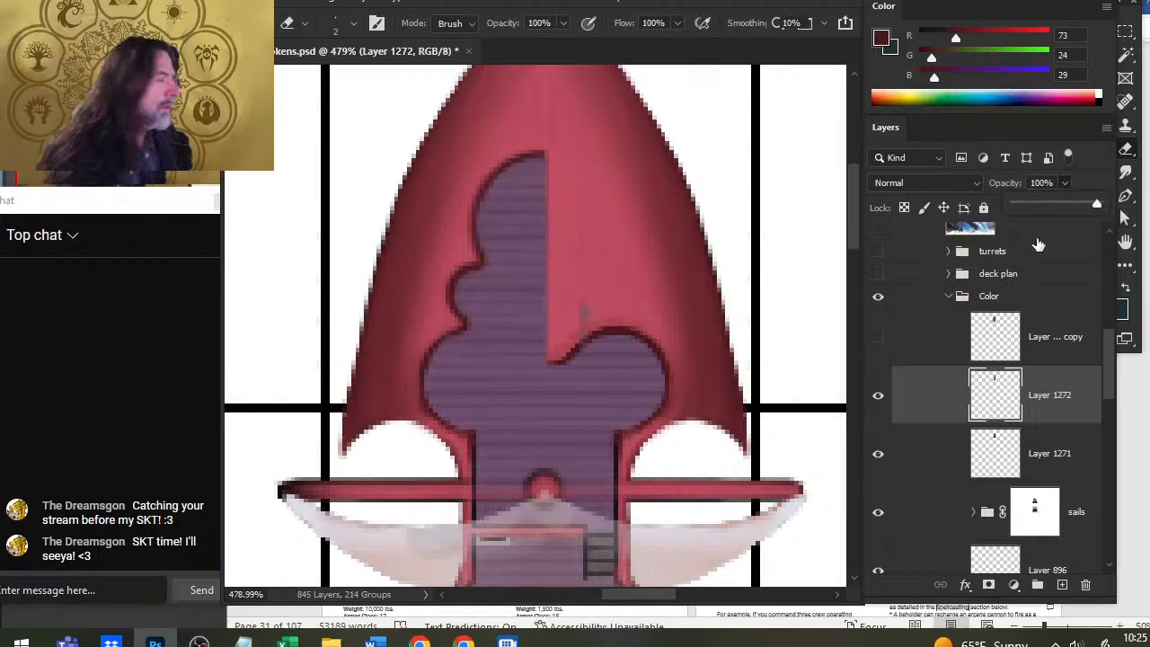
# Step: Delete the hidden backup copy of Layer 1272 after viewing the trimmed planking on the ship
pyautogui.press('z')
pyautogui.moveTo(619, 315); pyautogui.dragTo(596, 318)
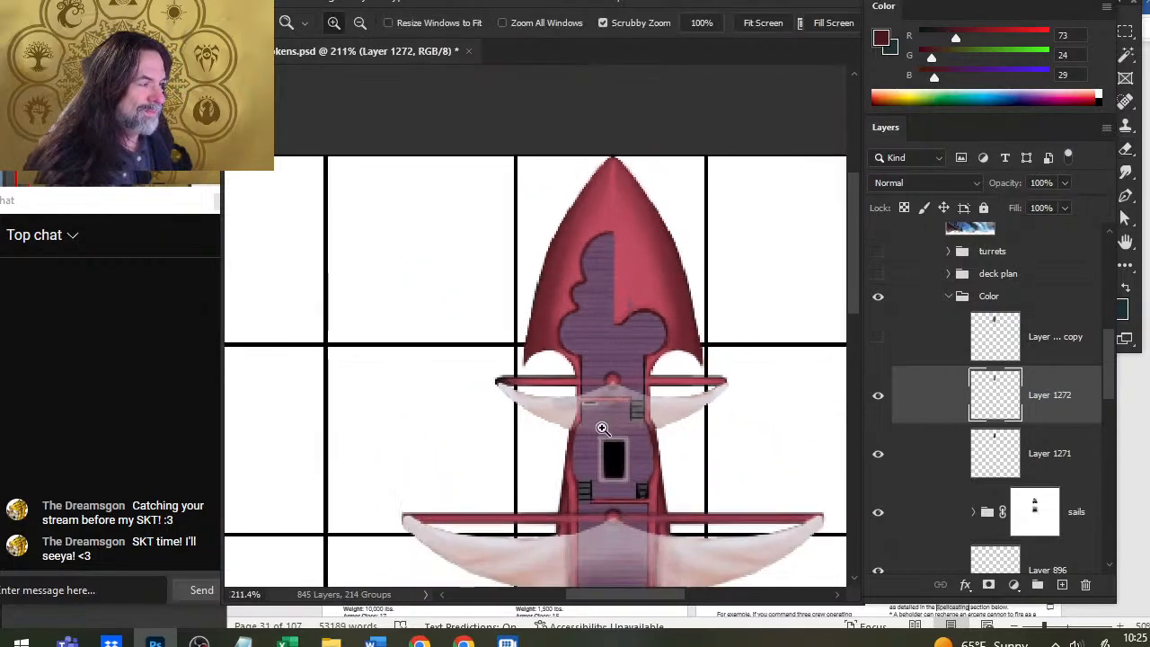
pyautogui.moveTo(665, 294); pyautogui.dragTo(588, 290)
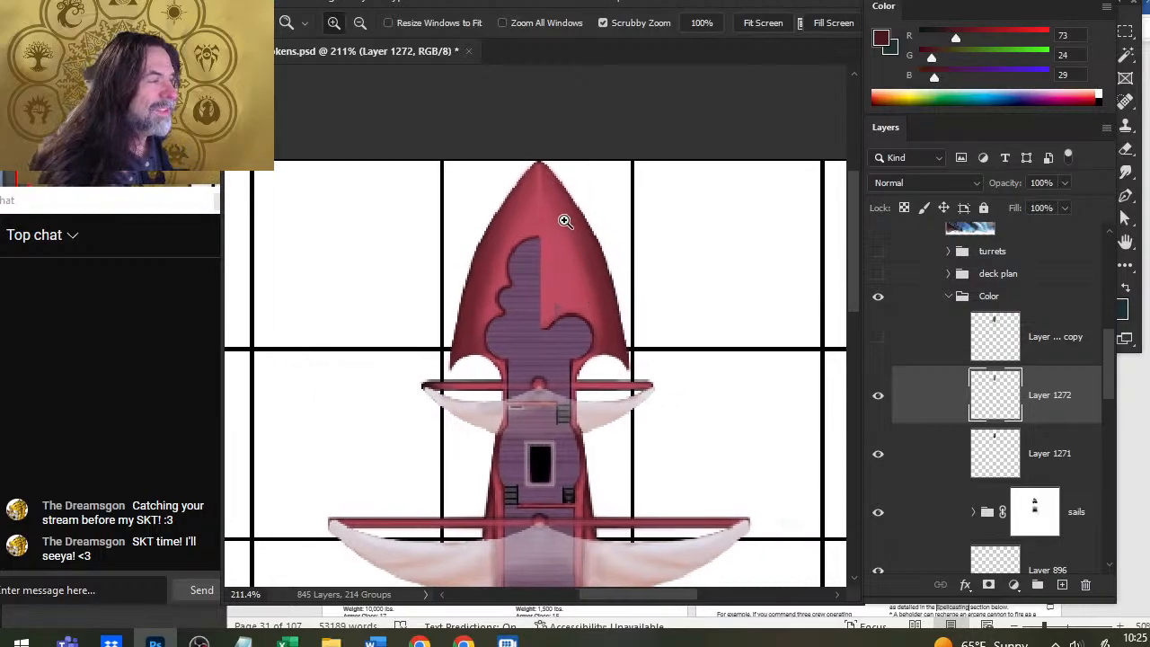
pyautogui.moveTo(564, 220); pyautogui.dragTo(601, 244)
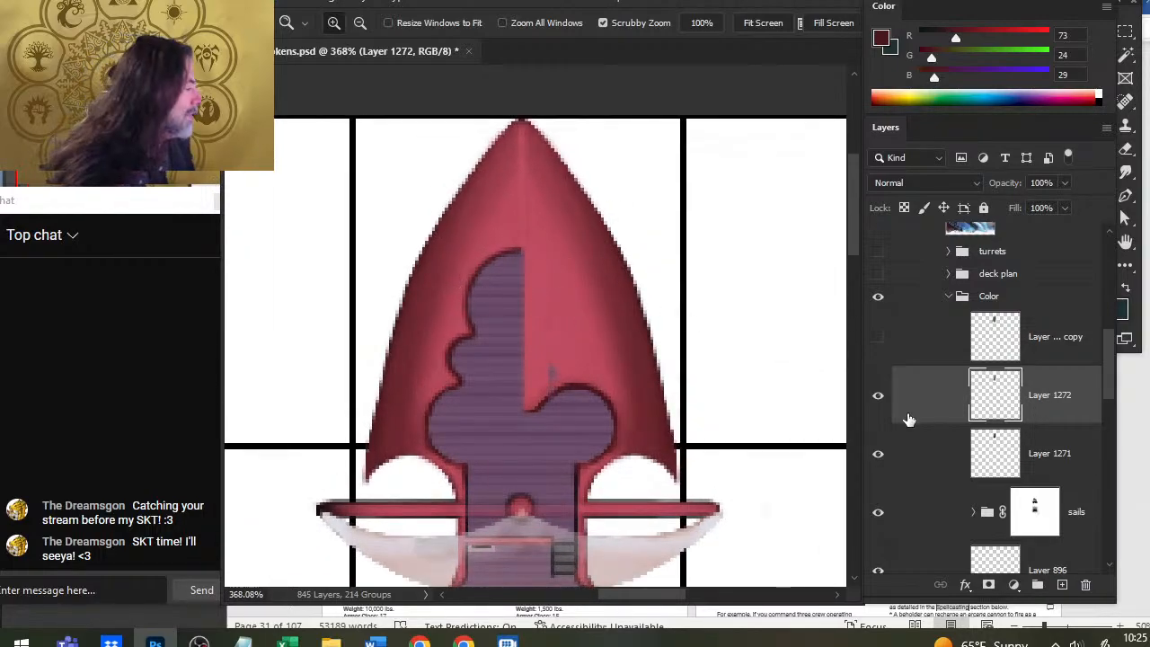
pyautogui.click(928, 350)
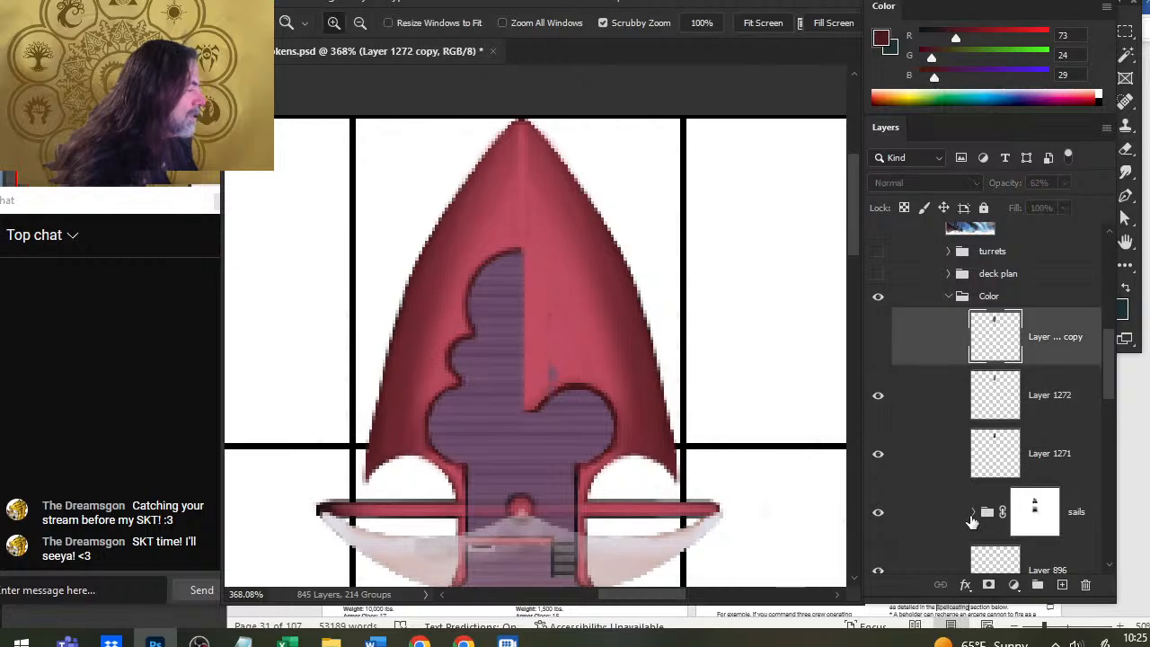
pyautogui.press('Delete')
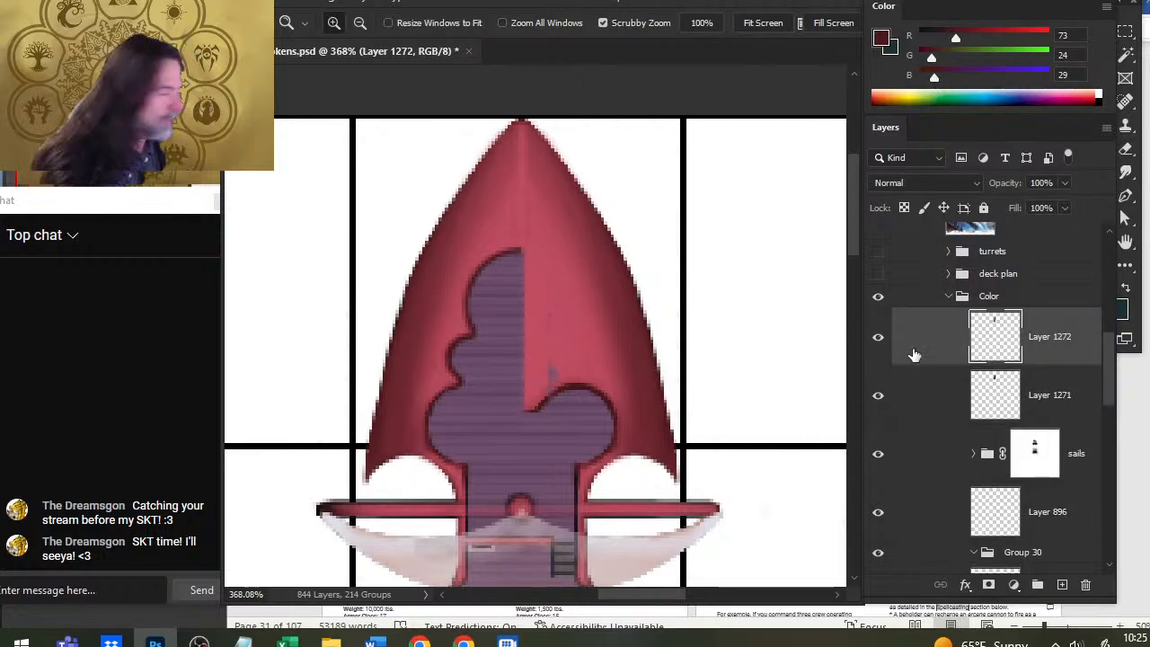
# Step: Duplicate the planking layer, Layer 1272, together with the dark red shape layer, Layer 1271
pyautogui.keyDown('ctrl'); pyautogui.click(940, 394); pyautogui.keyUp('ctrl')
pyautogui.rightClick(918, 349)
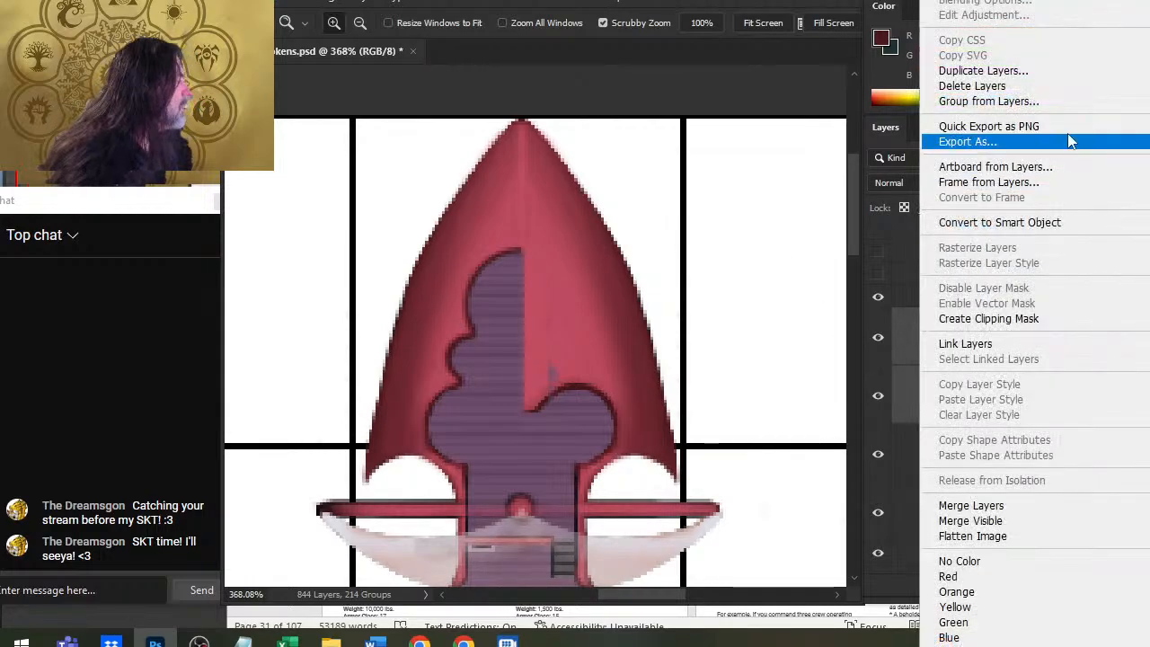
pyautogui.click(1028, 68)
pyautogui.press('Return')
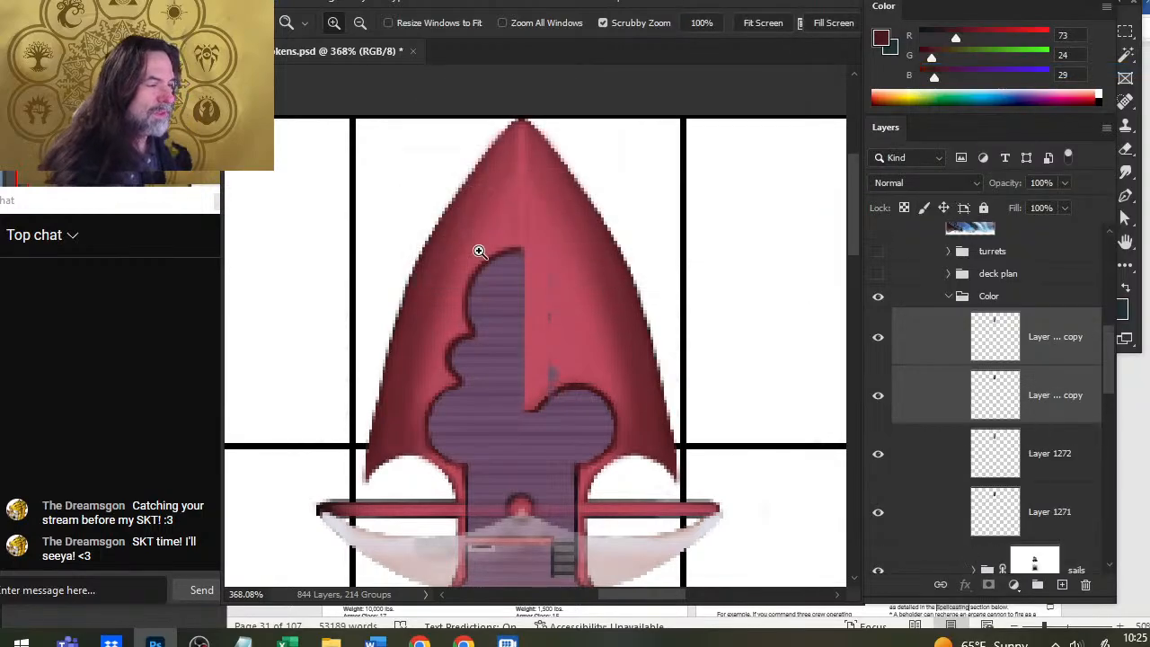
# Step: Flip both duplicated half-deck layers horizontally with Free Transform
pyautogui.press('l')
pyautogui.rightClick(495, 279)
pyautogui.click(577, 432)
pyautogui.rightClick(504, 351)
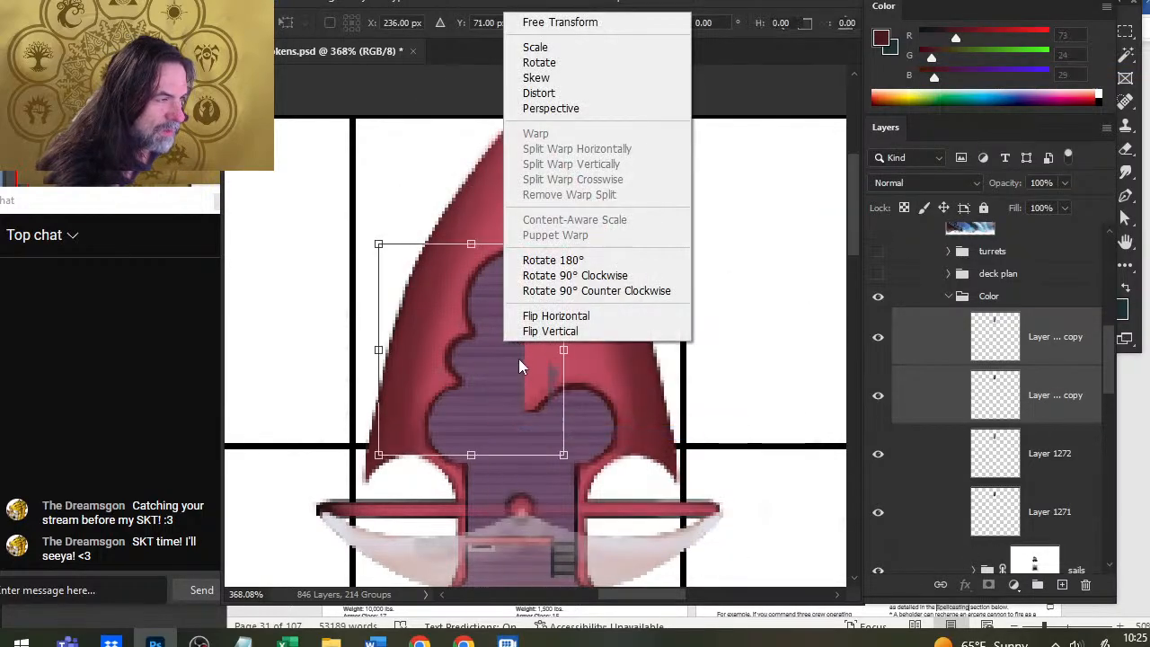
pyautogui.click(579, 319)
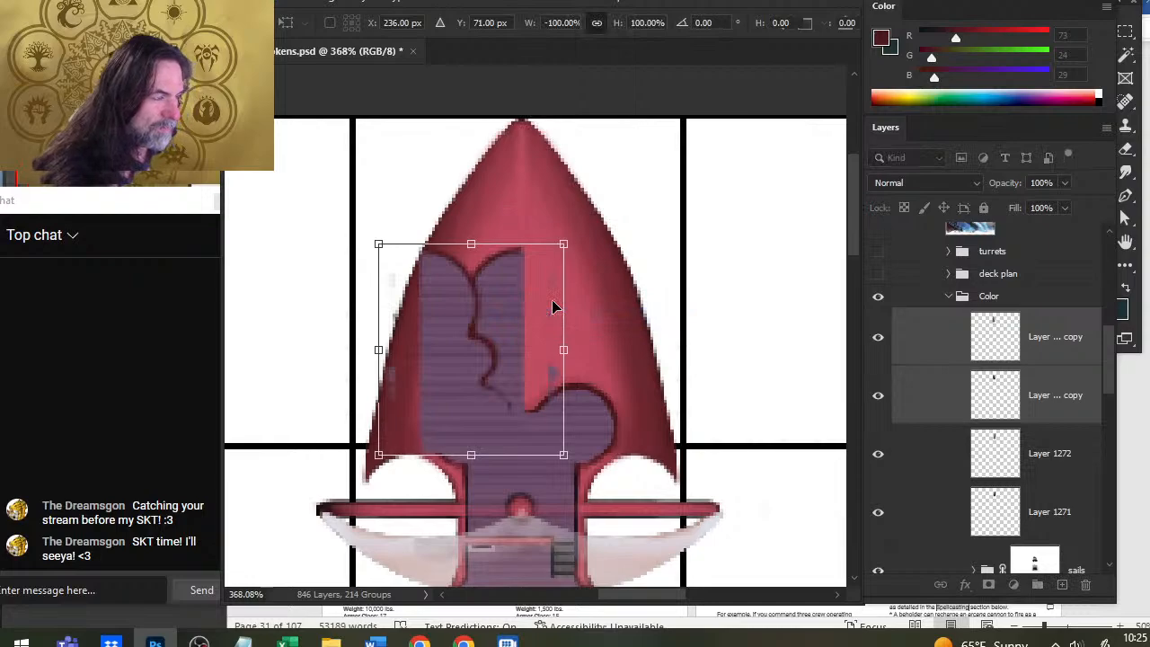
pyautogui.press('Return')
# Step: Shift the mirrored layer copies sideways to the right until they meet the left half and complete a symmetrical forward deck
pyautogui.press('v')
pyautogui.press('Right')
pyautogui.press('Right')
pyautogui.press('Right')
pyautogui.press('Right')
pyautogui.press('Right')
pyautogui.press('Right')
pyautogui.press('Right')
pyautogui.press('Right')
pyautogui.press('Right')
pyautogui.press('Right')
pyautogui.press('Right')
pyautogui.press('Right')
pyautogui.press('Right')
pyautogui.press('Right')
pyautogui.press('Right')
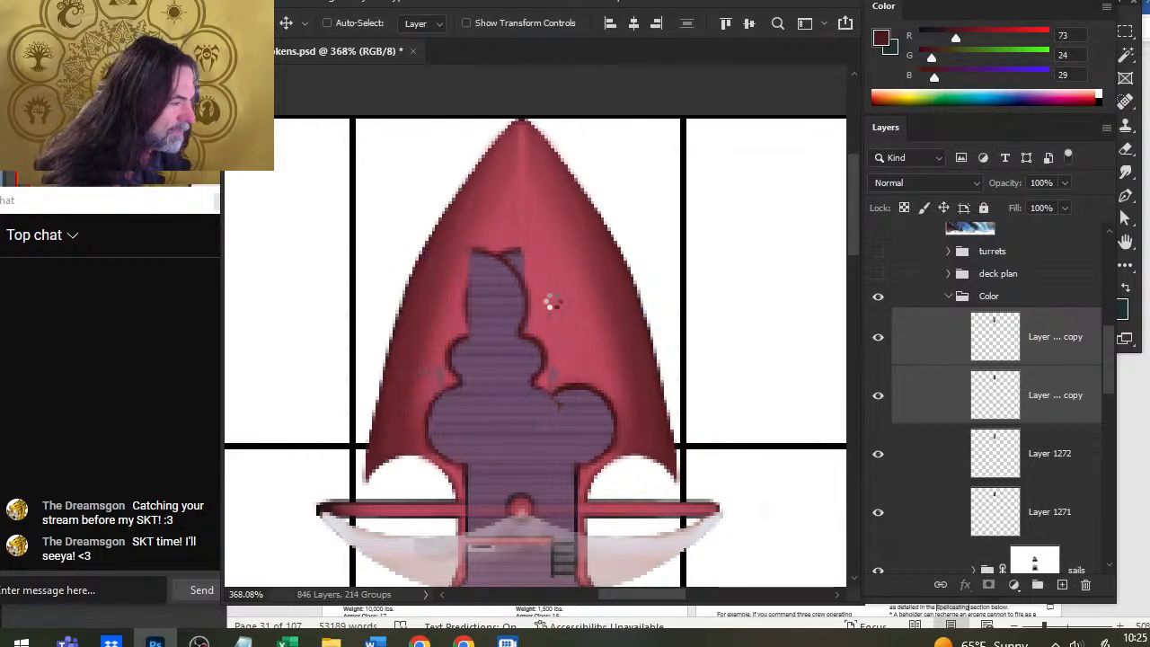
pyautogui.press('Right')
pyautogui.press('Right')
pyautogui.press('Right')
pyautogui.press('Right')
pyautogui.press('Right')
pyautogui.press('Right')
pyautogui.press('Right')
pyautogui.press('Right')
pyautogui.press('Right')
pyautogui.press('Right')
pyautogui.press('Right')
pyautogui.press('Right')
pyautogui.press('Right')
pyautogui.press('Right')
pyautogui.press('Right')
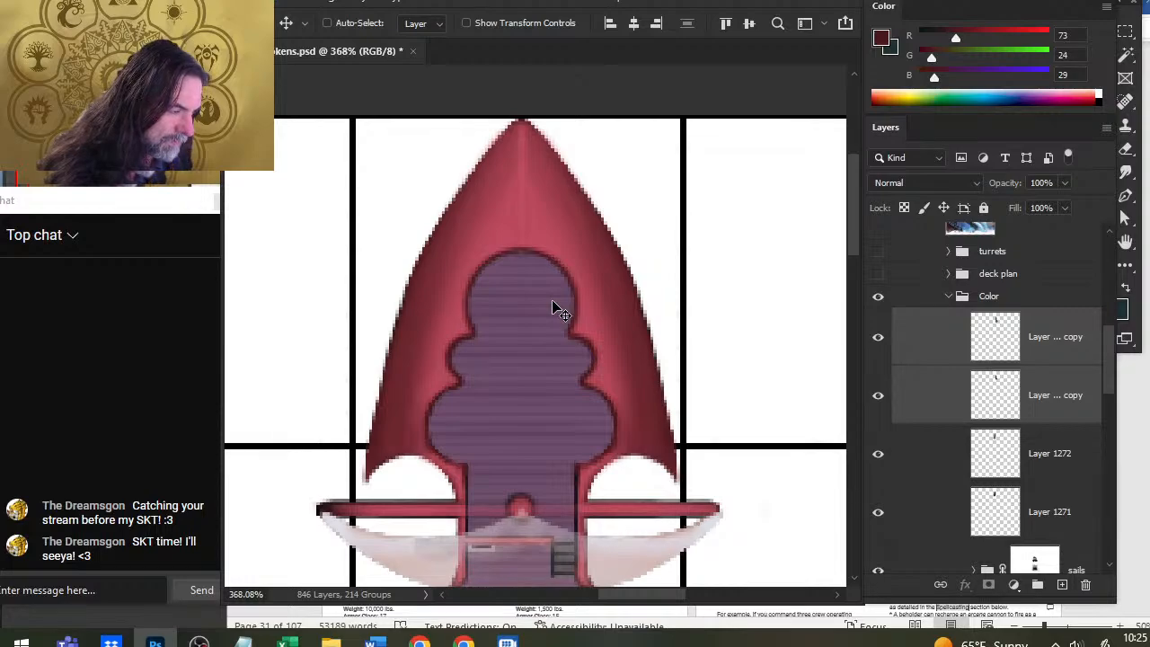
# Step: Sample the dark red outline colour (84, 28, 33) and paint it along the rounded tip's top edge on the Layer 1272 copy
pyautogui.press('r')
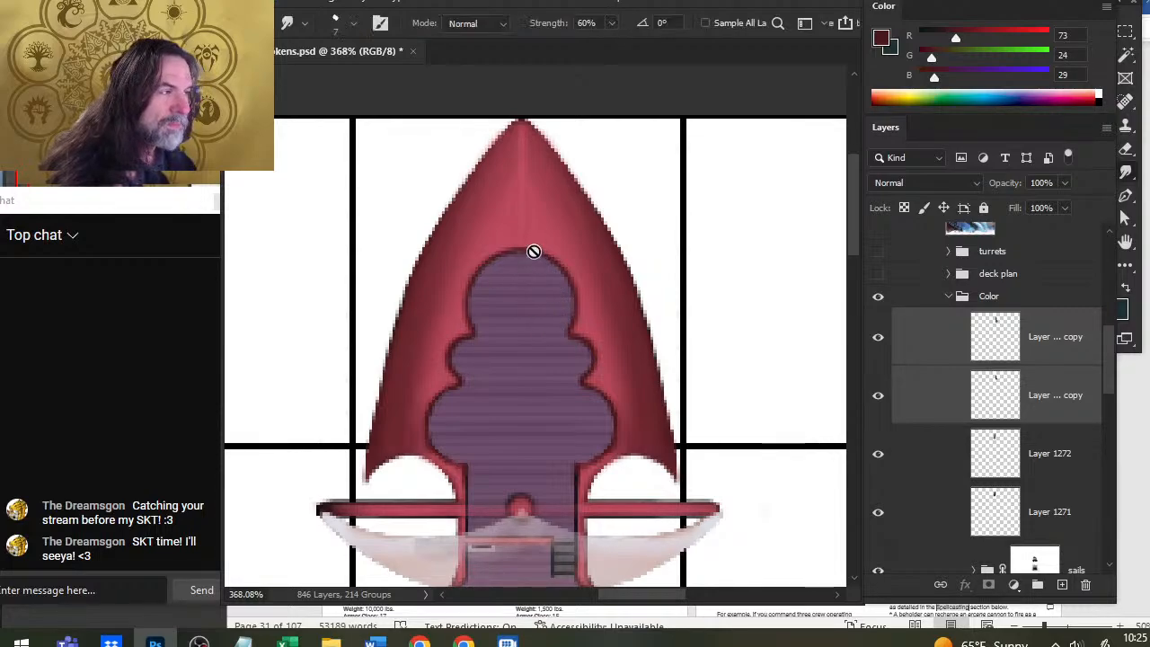
pyautogui.press('b')
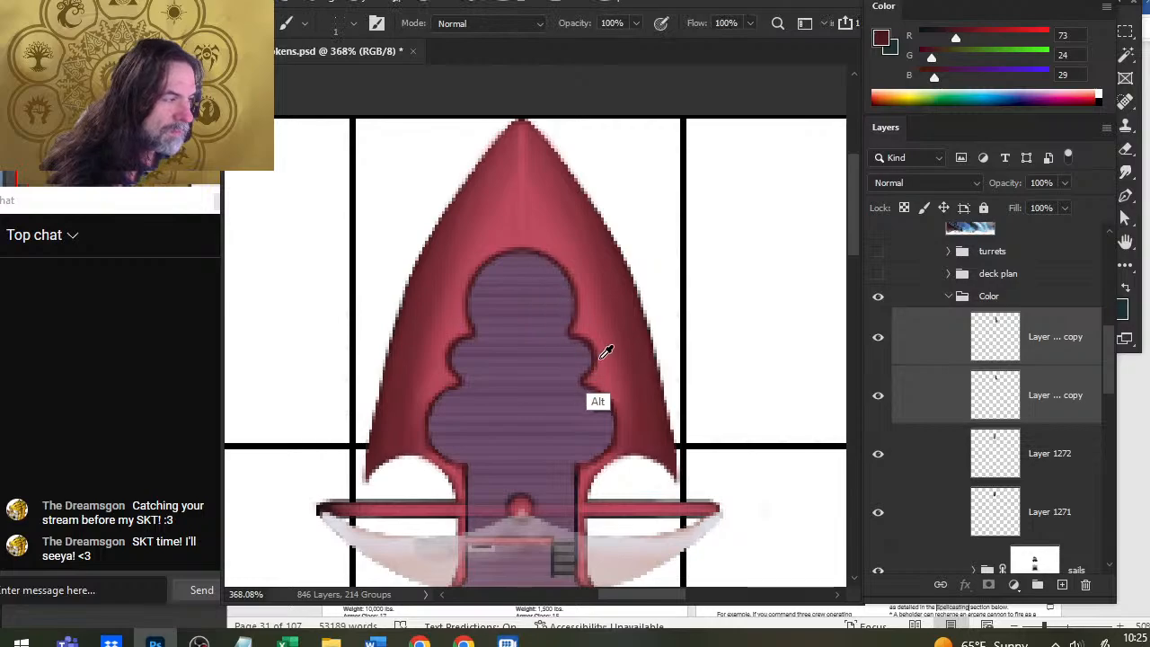
pyautogui.keyDown('alt'); pyautogui.click(585, 472); pyautogui.keyUp('alt')
pyautogui.moveTo(580, 479); pyautogui.dragTo(578, 463)
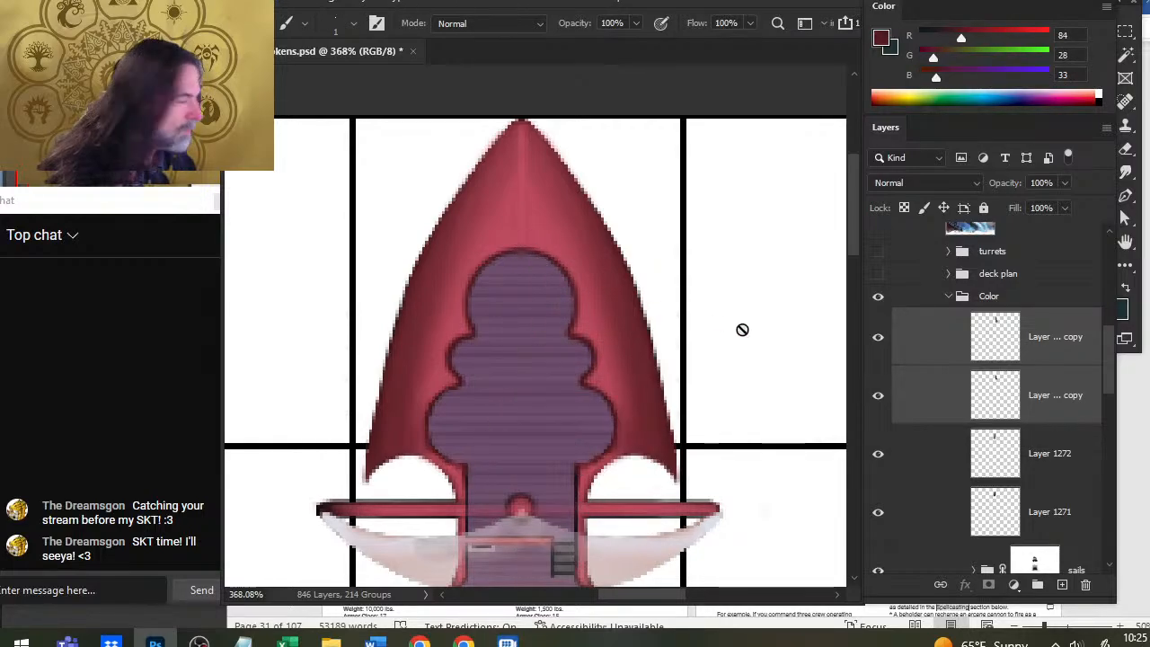
pyautogui.click(943, 352)
pyautogui.keyDown('shift'); pyautogui.click(530, 252); pyautogui.keyUp('shift')
pyautogui.keyDown('shift'); pyautogui.click(520, 253); pyautogui.keyUp('shift')
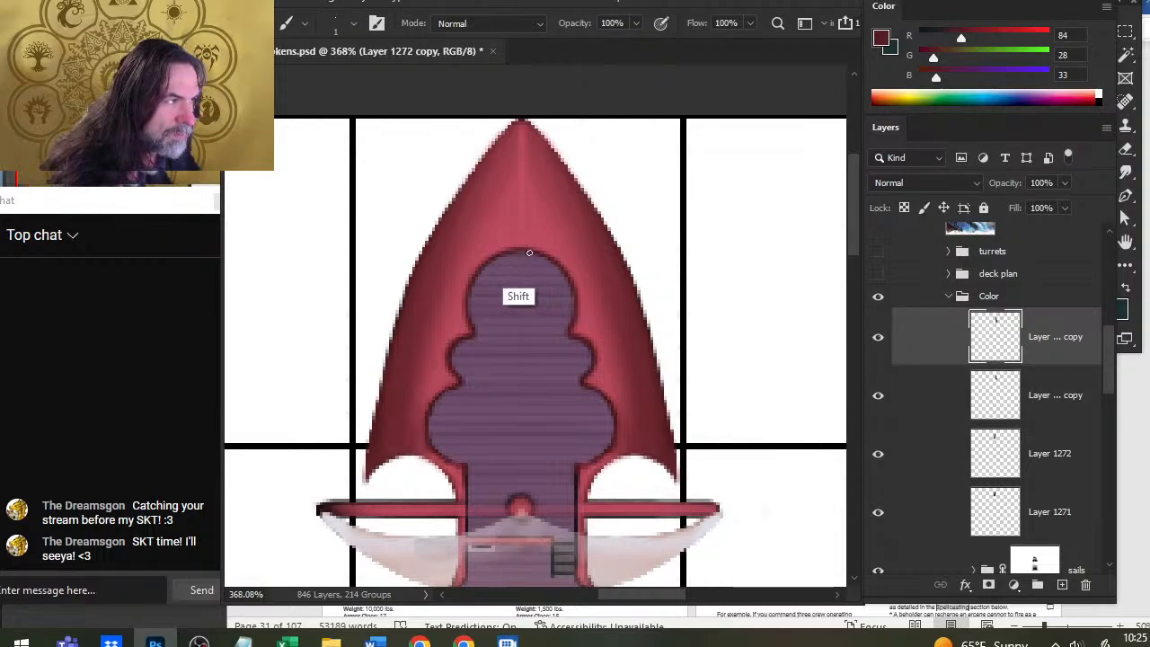
pyautogui.keyDown('shift'); pyautogui.click(537, 259); pyautogui.keyUp('shift')
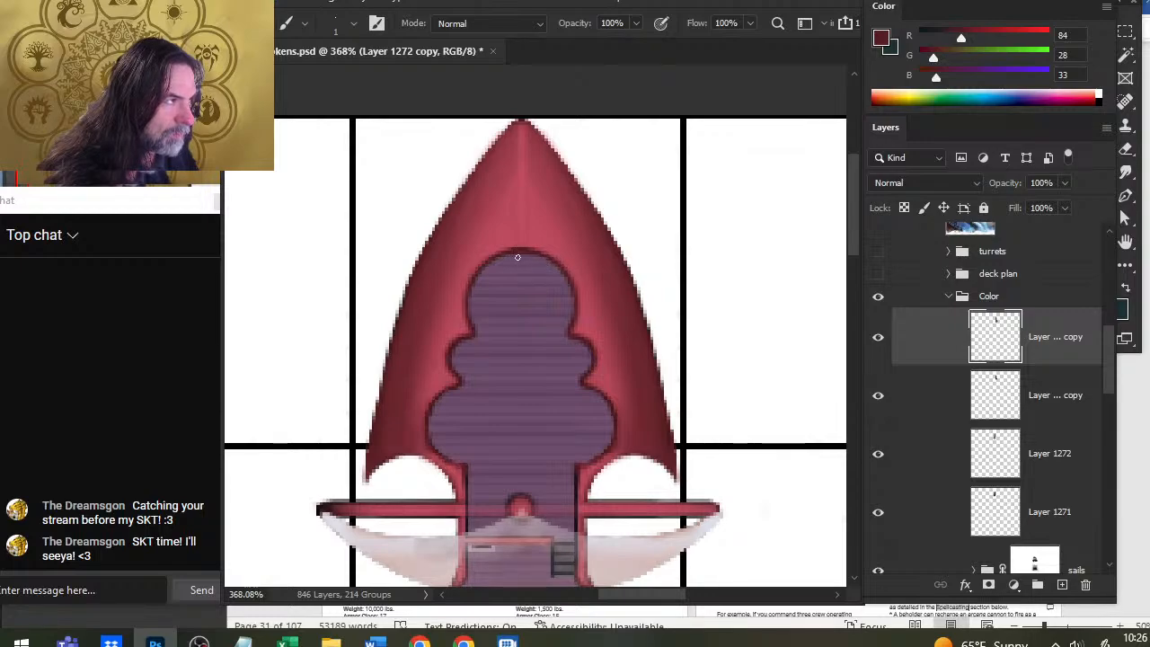
pyautogui.press('e')
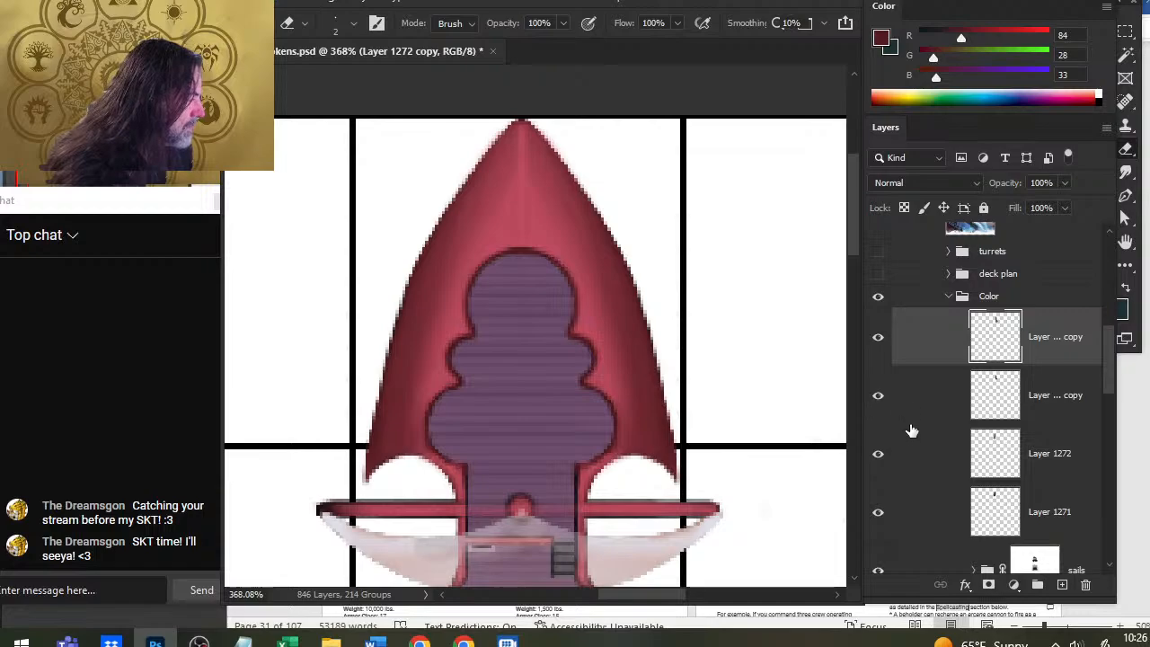
# Step: Move the mirrored dark red shape copy below Layer 1272 and merge it into Layer 1271
pyautogui.moveTo(914, 422); pyautogui.dragTo(915, 483)
pyautogui.rightClick(914, 483)
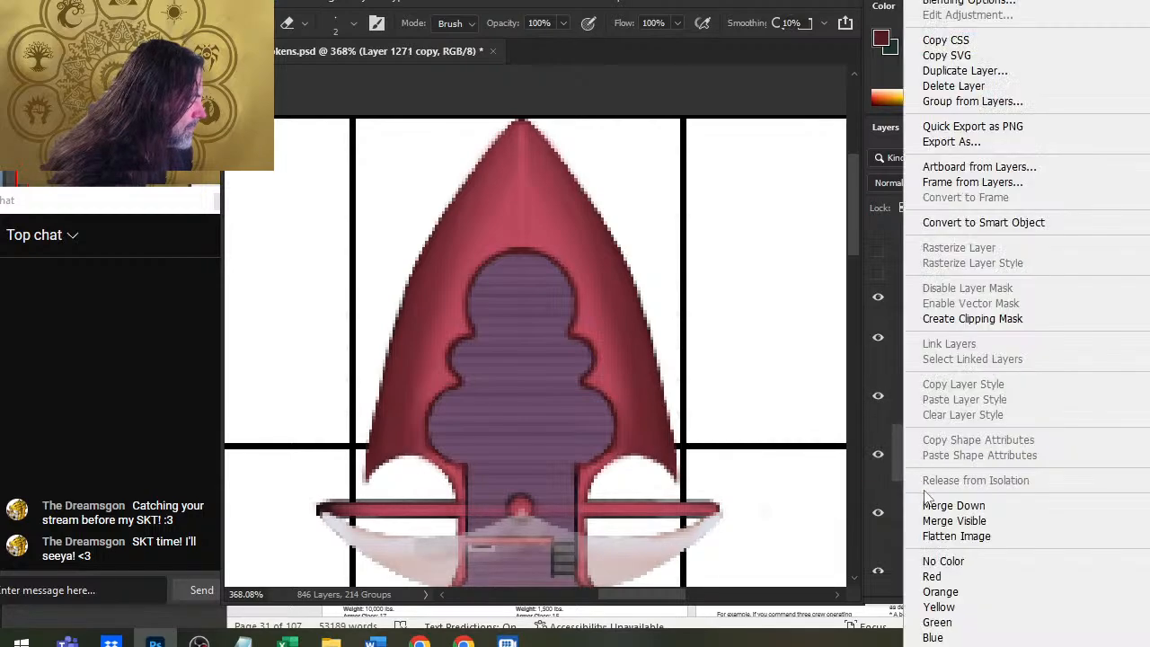
pyautogui.click(937, 506)
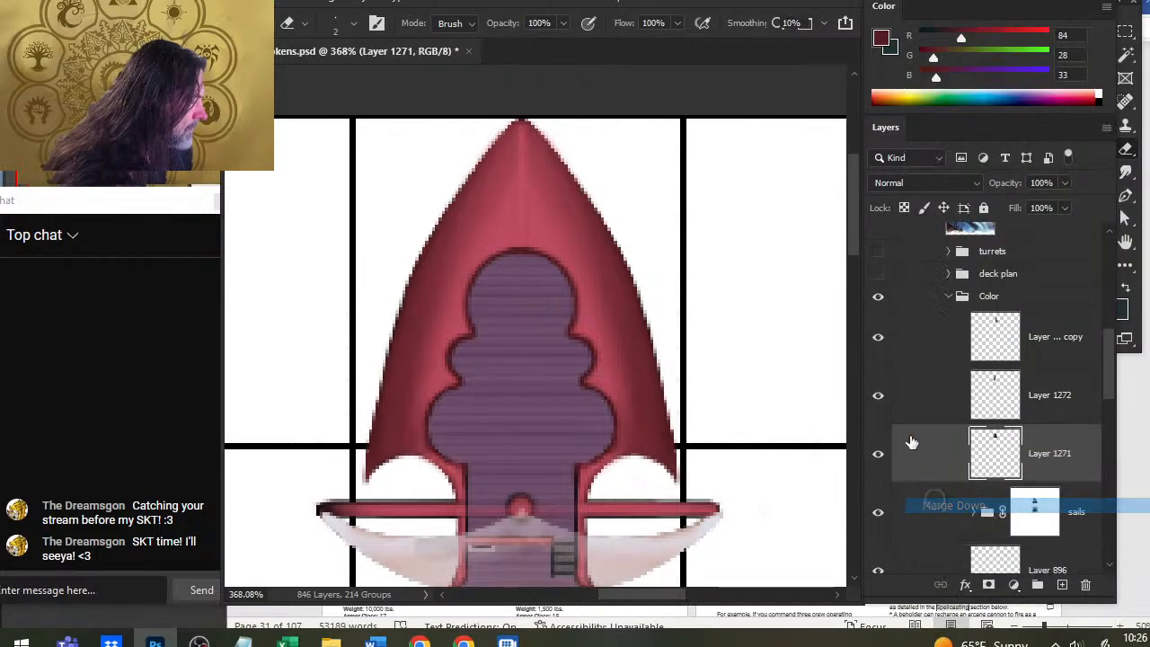
# Step: Check the mirrored planking by toggling layer visibility and merge the Layer 1272 copy into Layer 1272
pyautogui.click(878, 339)
pyautogui.click(879, 397)
pyautogui.click(879, 396)
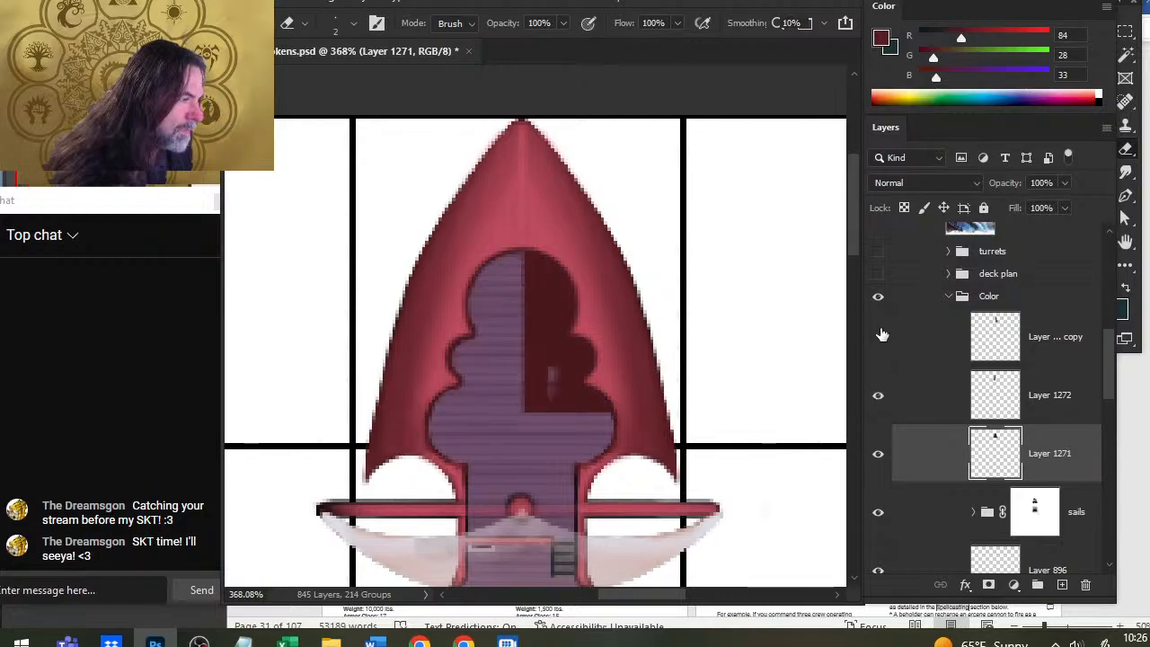
pyautogui.click(878, 337)
pyautogui.rightClick(906, 348)
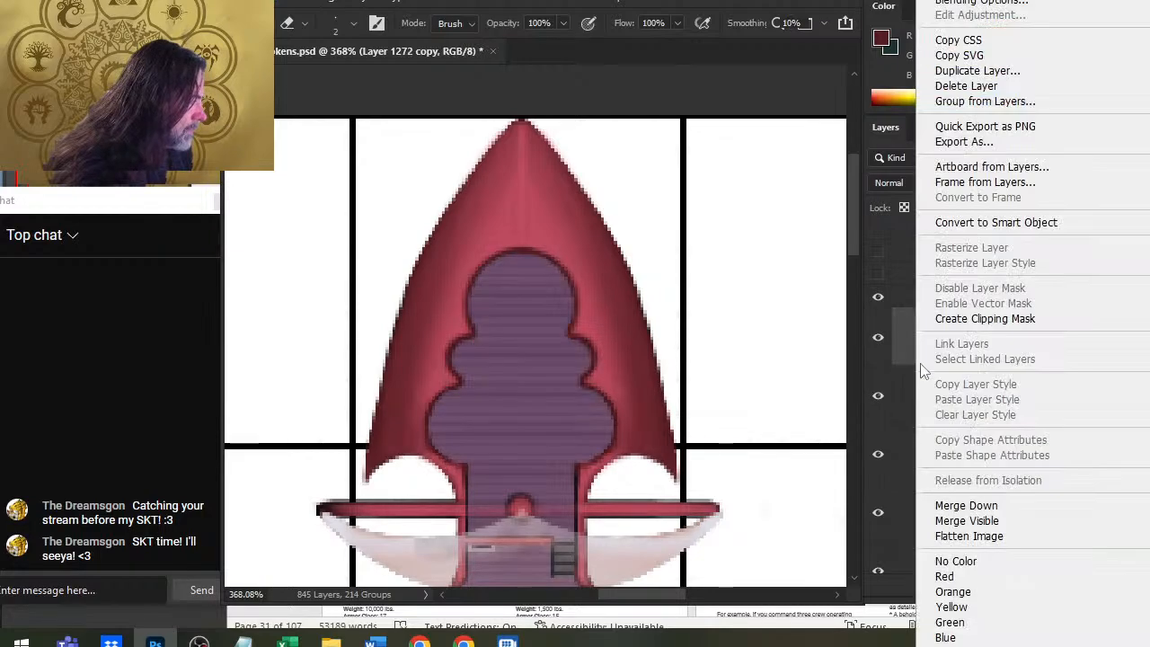
pyautogui.click(941, 506)
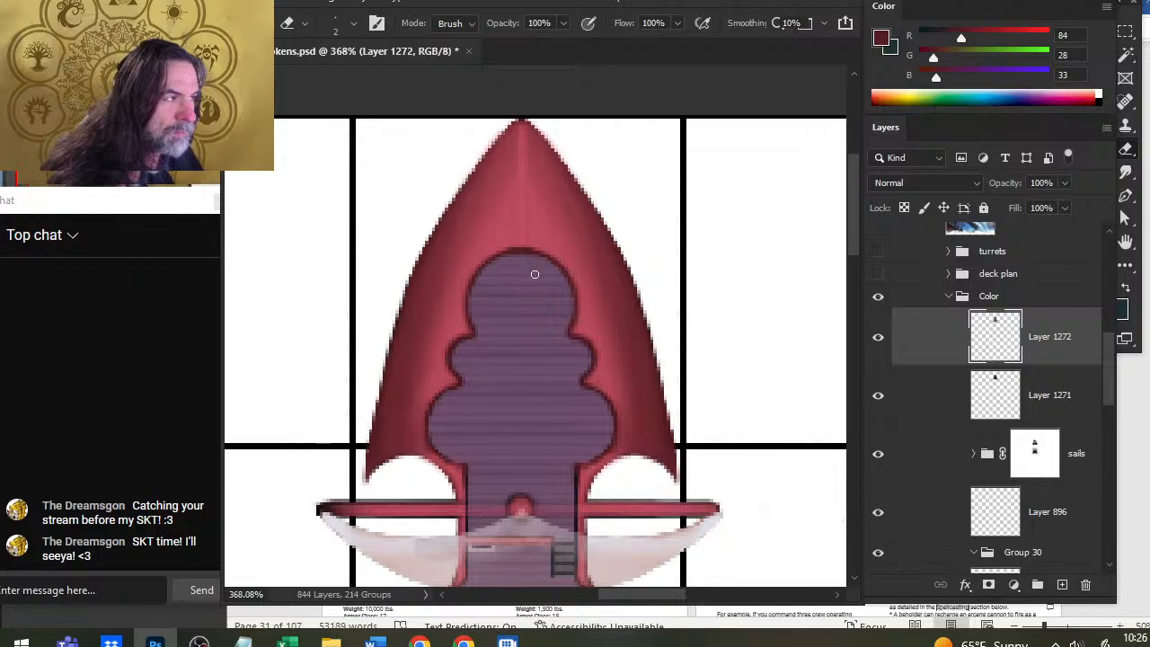
# Step: Erase the excess dark outline at the top of the rounded tip, toggling Layers 1271 and 1272 to locate it
pyautogui.click(939, 399)
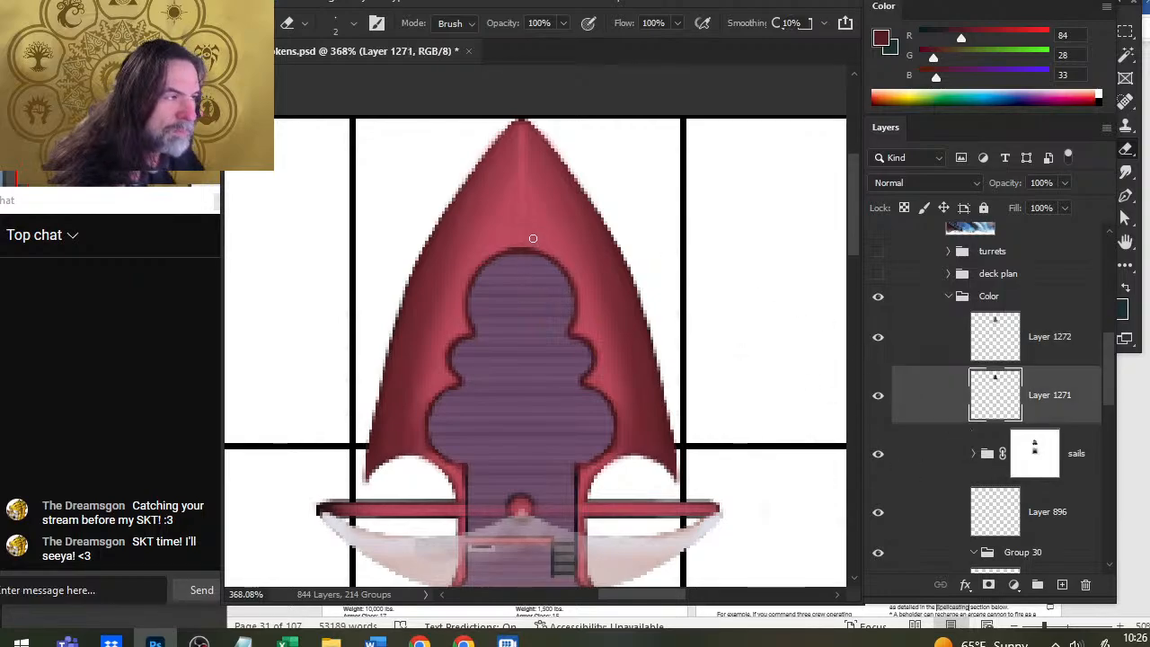
pyautogui.press('shift')
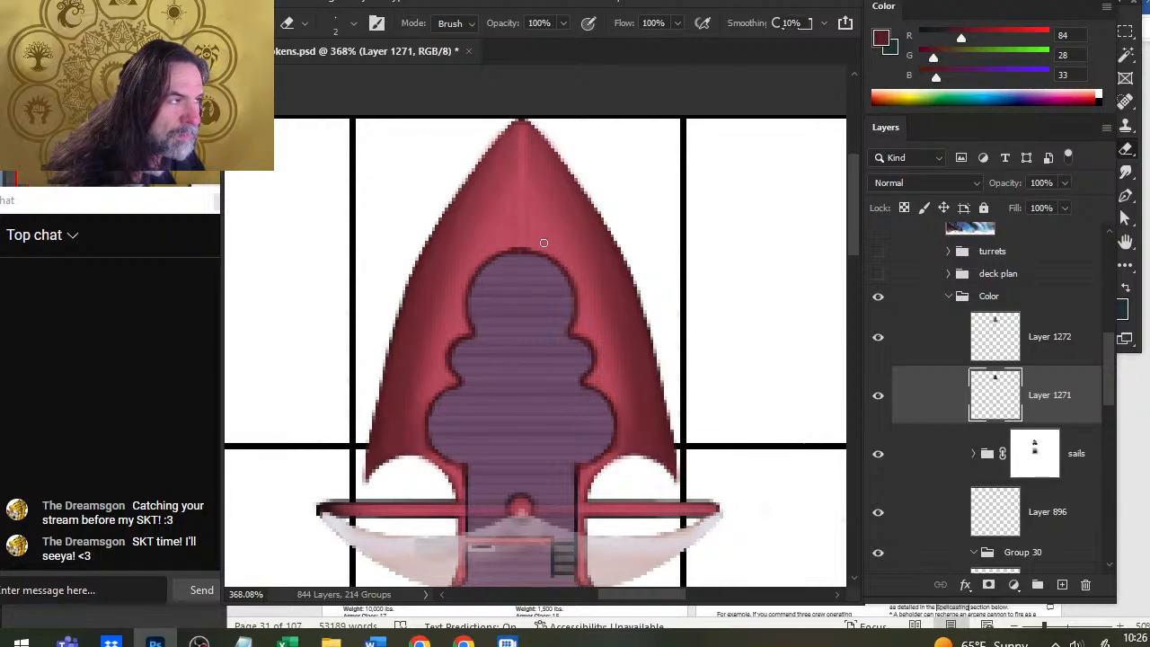
pyautogui.click(880, 400)
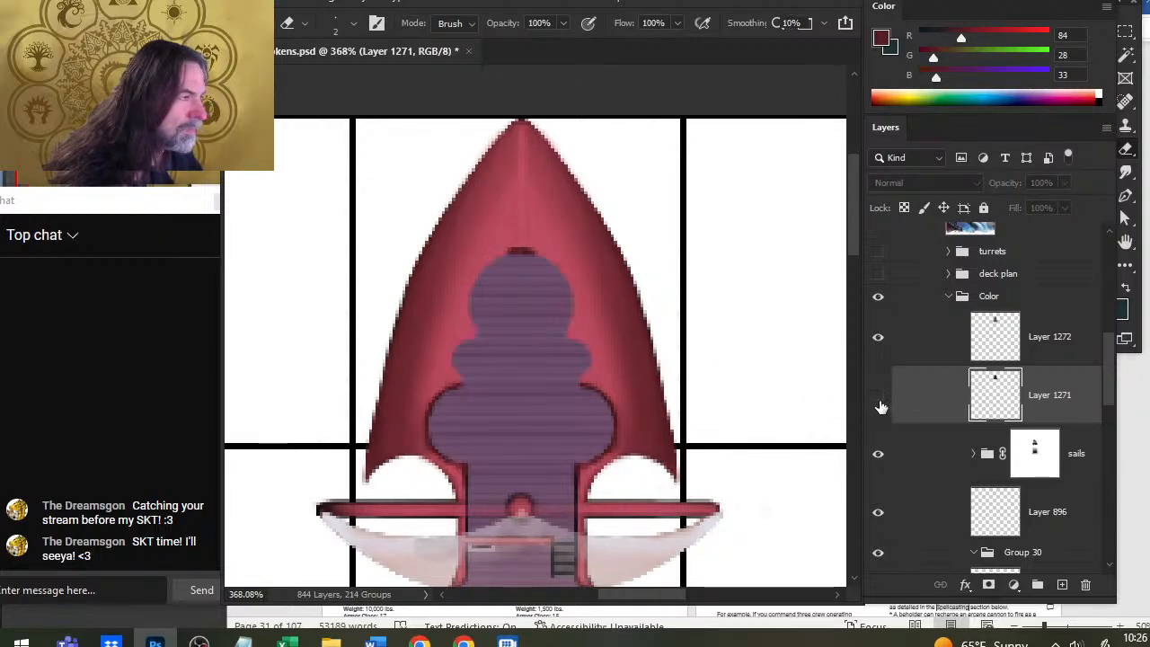
pyautogui.click(879, 337)
pyautogui.click(879, 338)
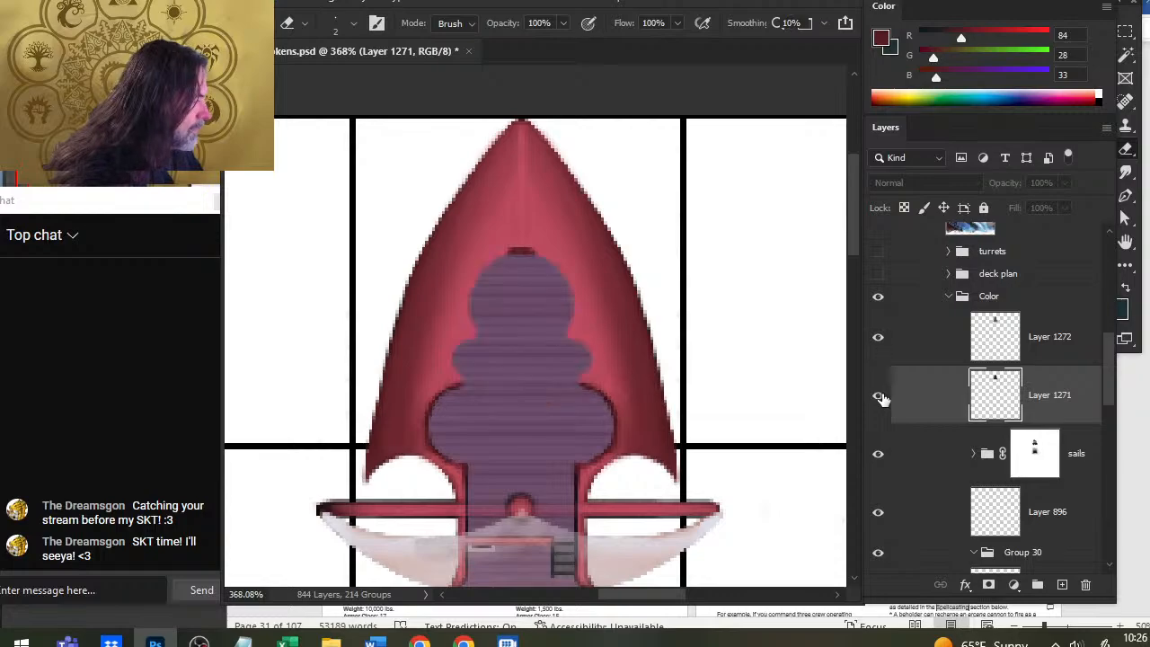
pyautogui.click(878, 396)
pyautogui.click(916, 348)
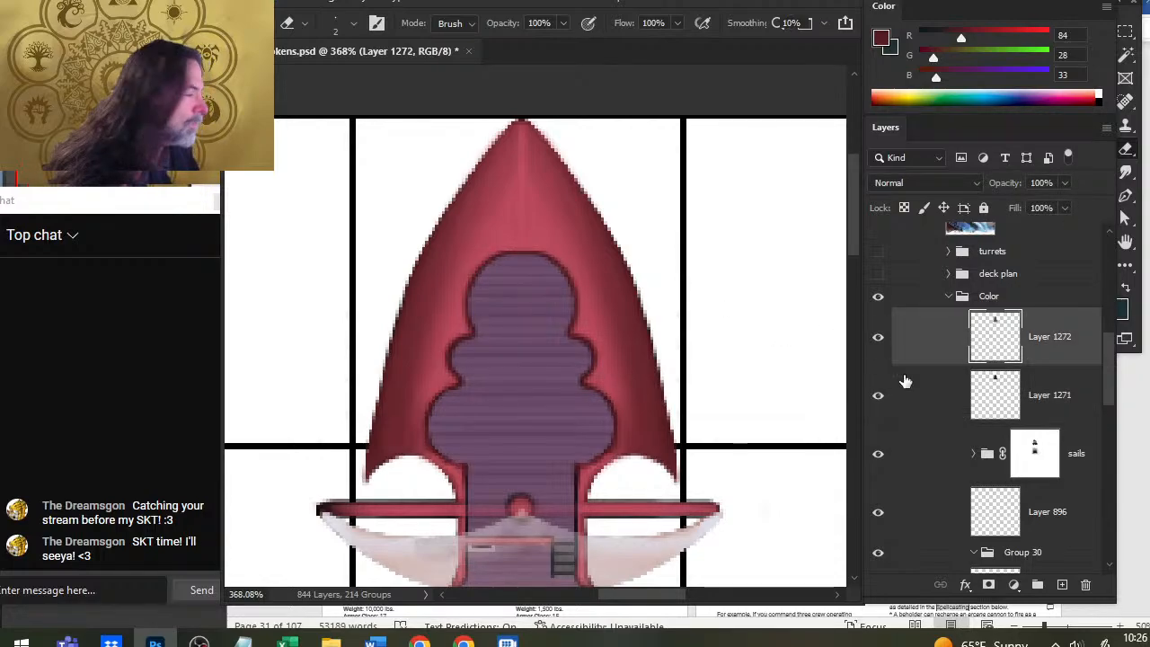
# Step: Show the turrets group over the forward deck and raise the group's opacity to 100%
pyautogui.click(878, 252)
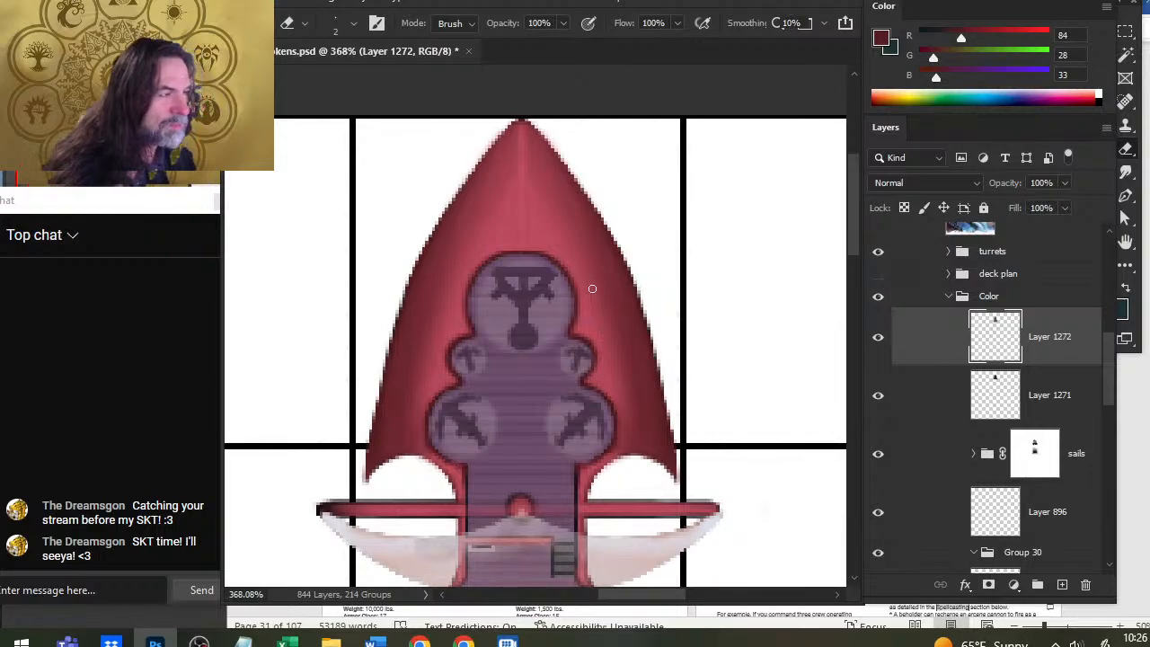
pyautogui.press('z')
pyautogui.moveTo(658, 312); pyautogui.dragTo(600, 312)
pyautogui.click(1039, 253)
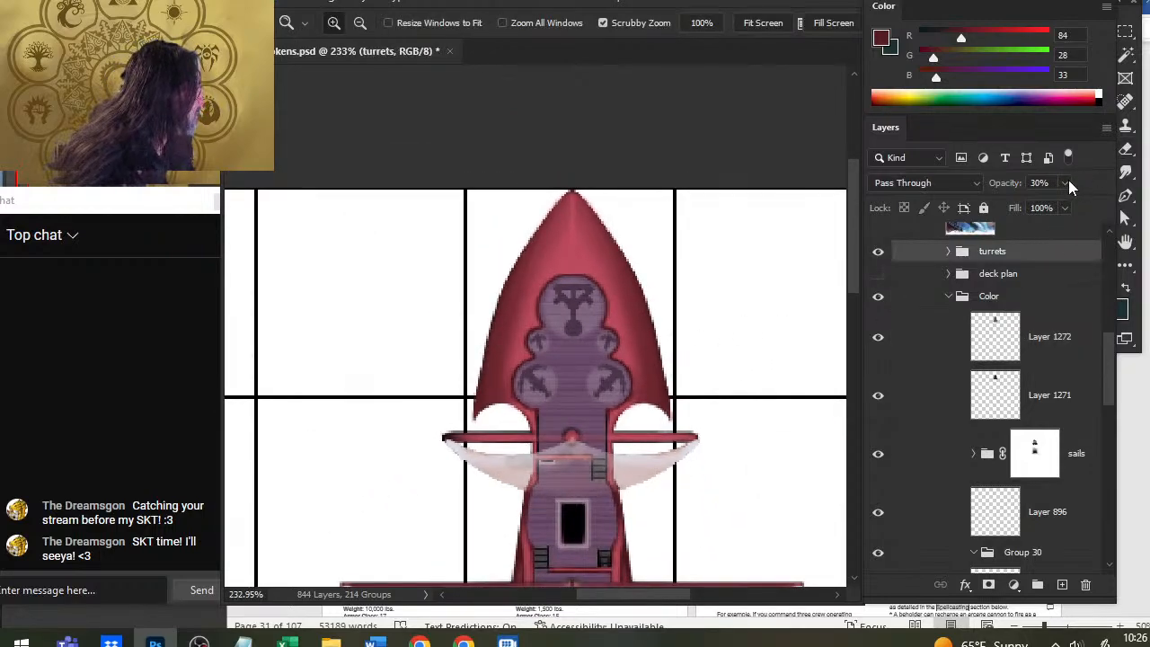
pyautogui.click(1065, 183)
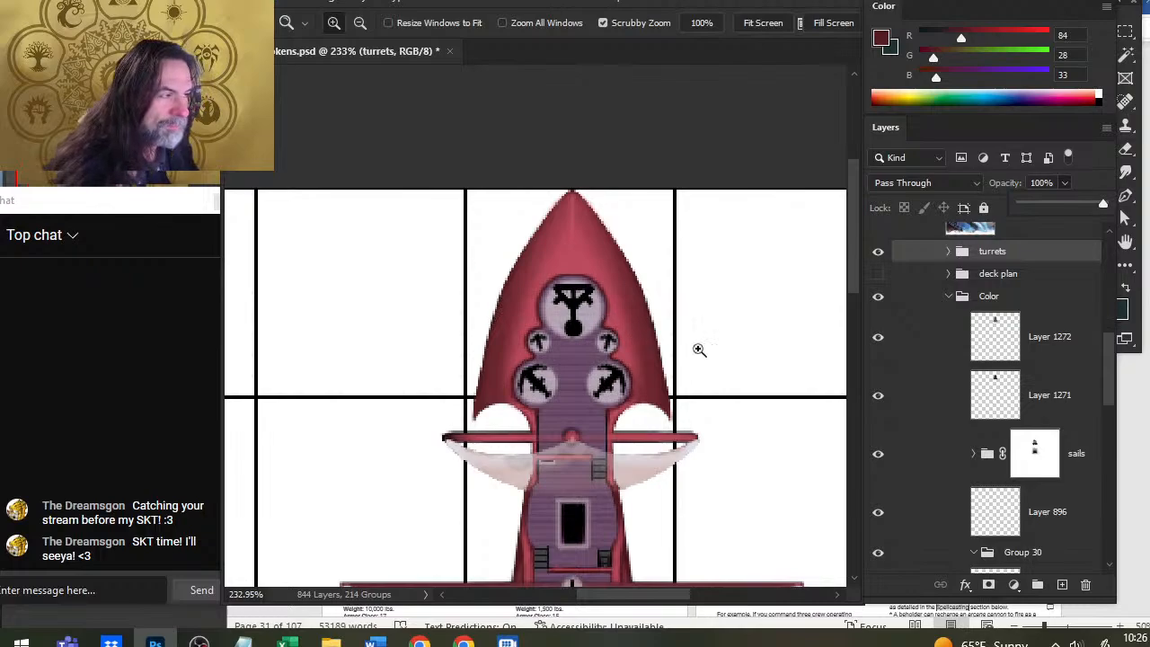
# Step: On Layer 1271, sample the red near the nose tip (147, 58, 71) and smudge the pale centre line of the nose
pyautogui.click(876, 402)
pyautogui.click(920, 404)
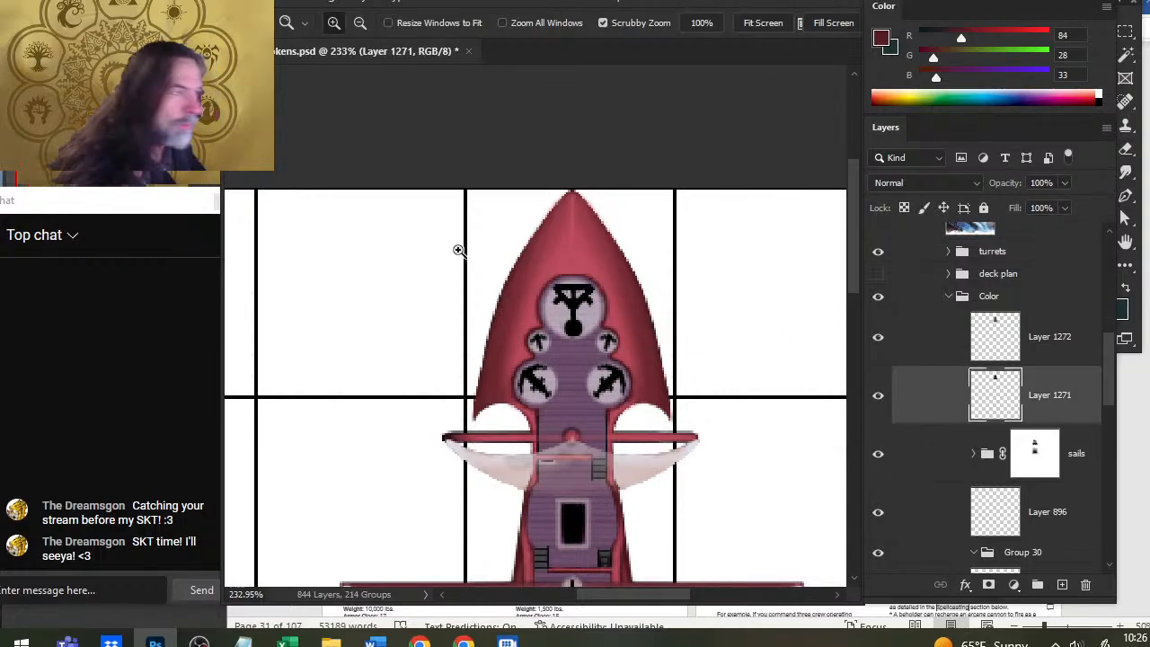
pyautogui.scroll(3, 539, 297)
pyautogui.moveTo(595, 309); pyautogui.dragTo(613, 313)
pyautogui.press('b')
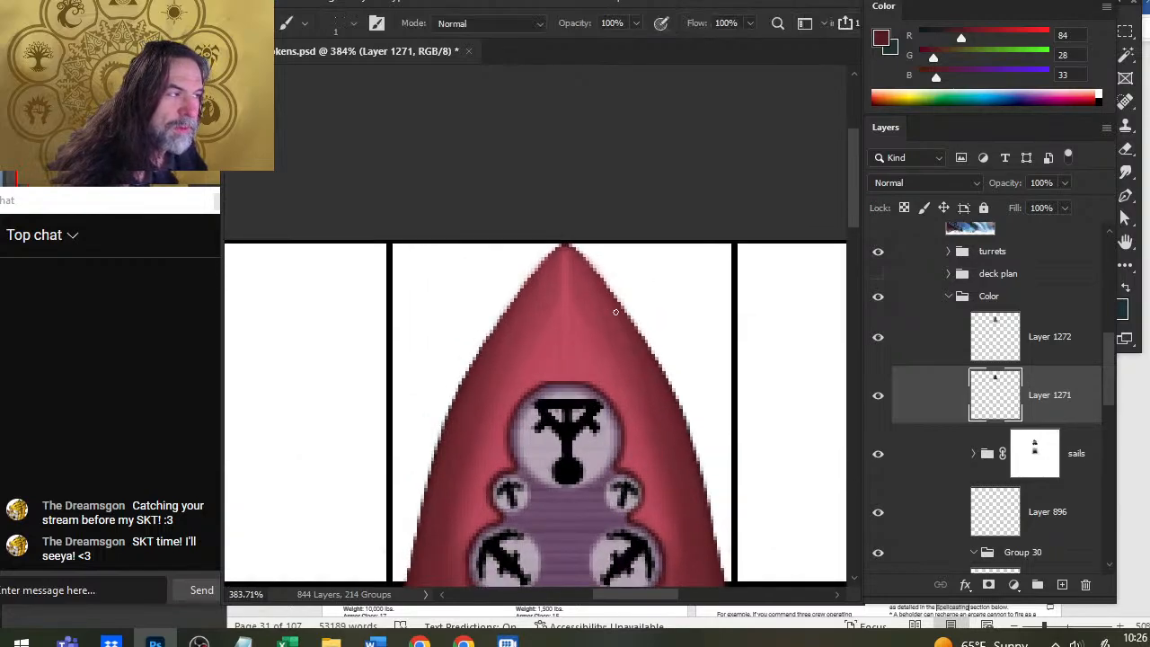
pyautogui.keyDown('alt'); pyautogui.click(559, 259); pyautogui.keyUp('alt')
pyautogui.keyDown('alt'); pyautogui.click(559, 258); pyautogui.keyUp('alt')
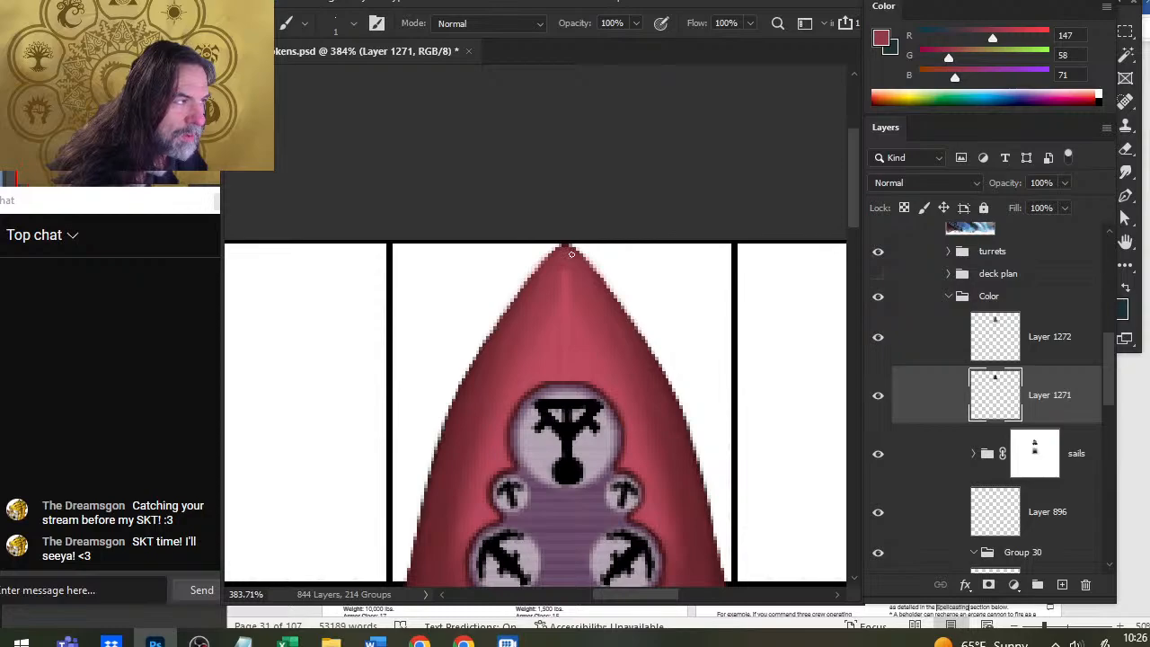
pyautogui.press('r')
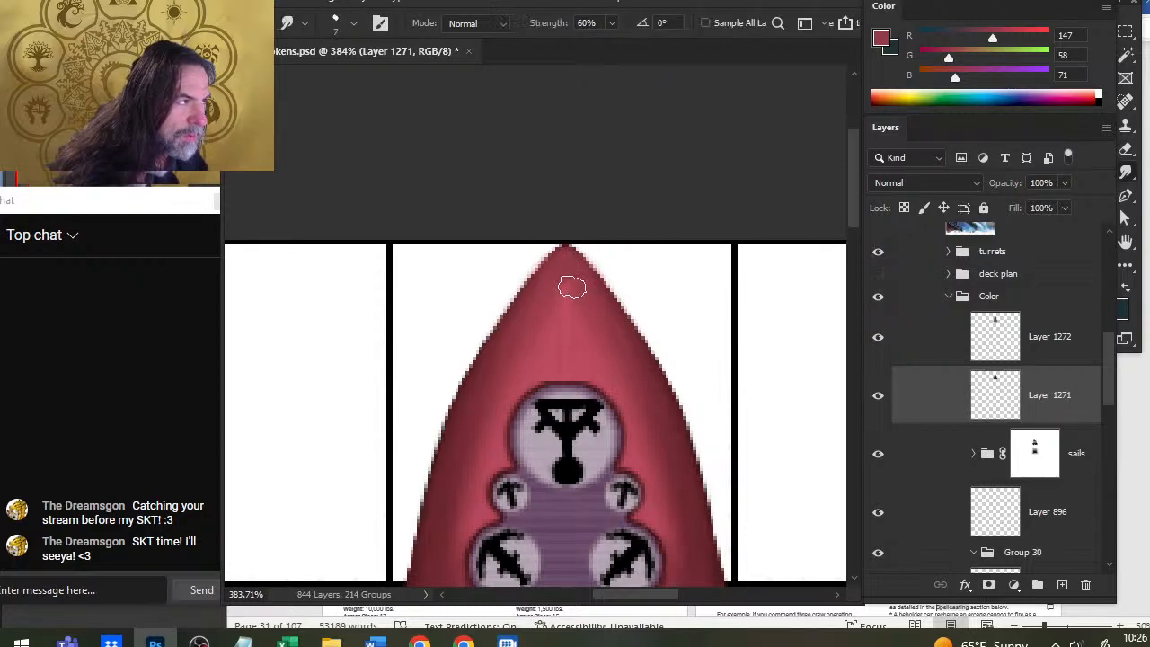
pyautogui.moveTo(573, 287)
pyautogui.mouseDown()
pyautogui.moveTo(568, 342)
pyautogui.moveTo(567, 299)
pyautogui.mouseUp()
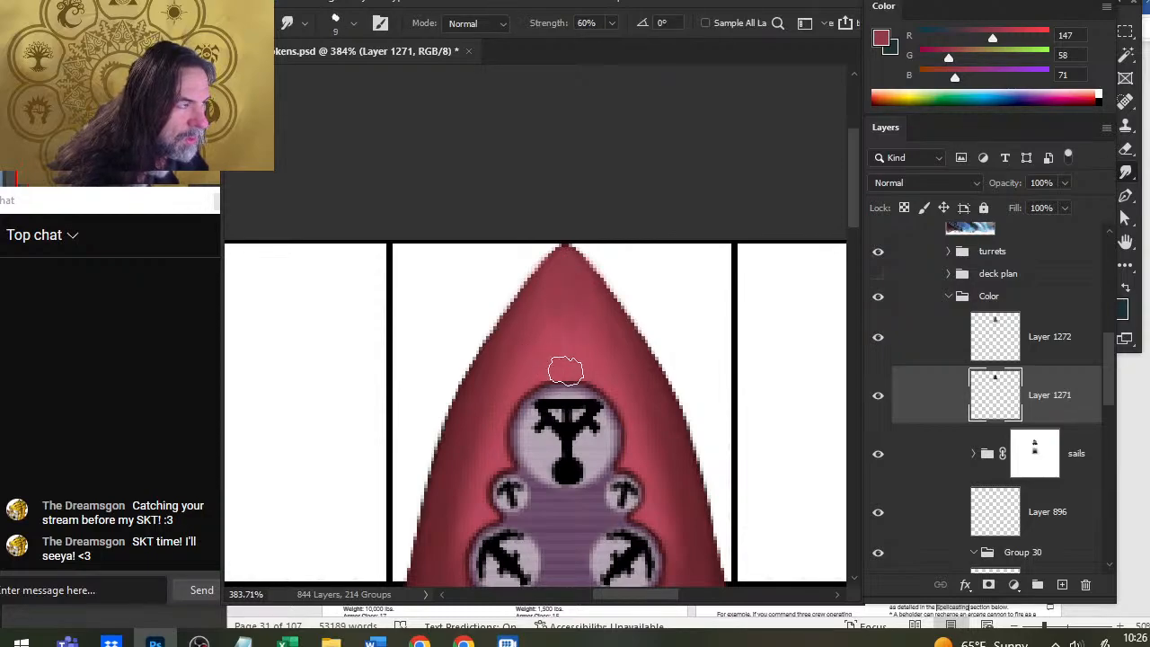
# Step: Sample the nose red (149, 58, 73), paint over the remaining centre highlight on Layer 1271 and smudge it into the hull
pyautogui.press('b')
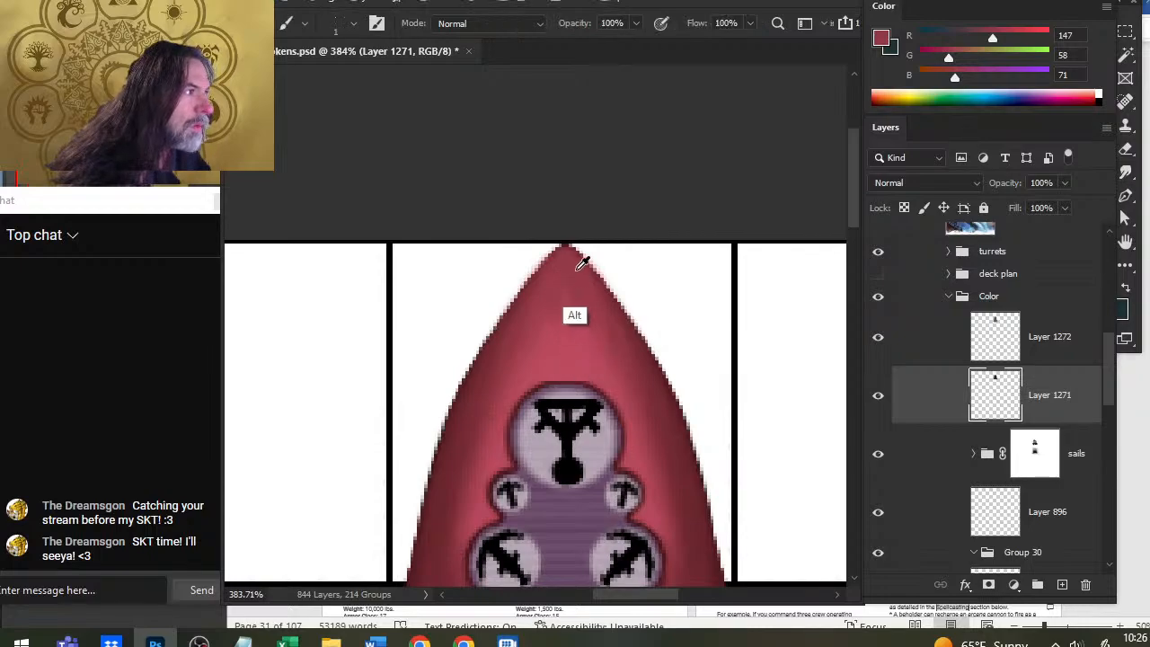
pyautogui.keyDown('alt'); pyautogui.click(579, 268); pyautogui.keyUp('alt')
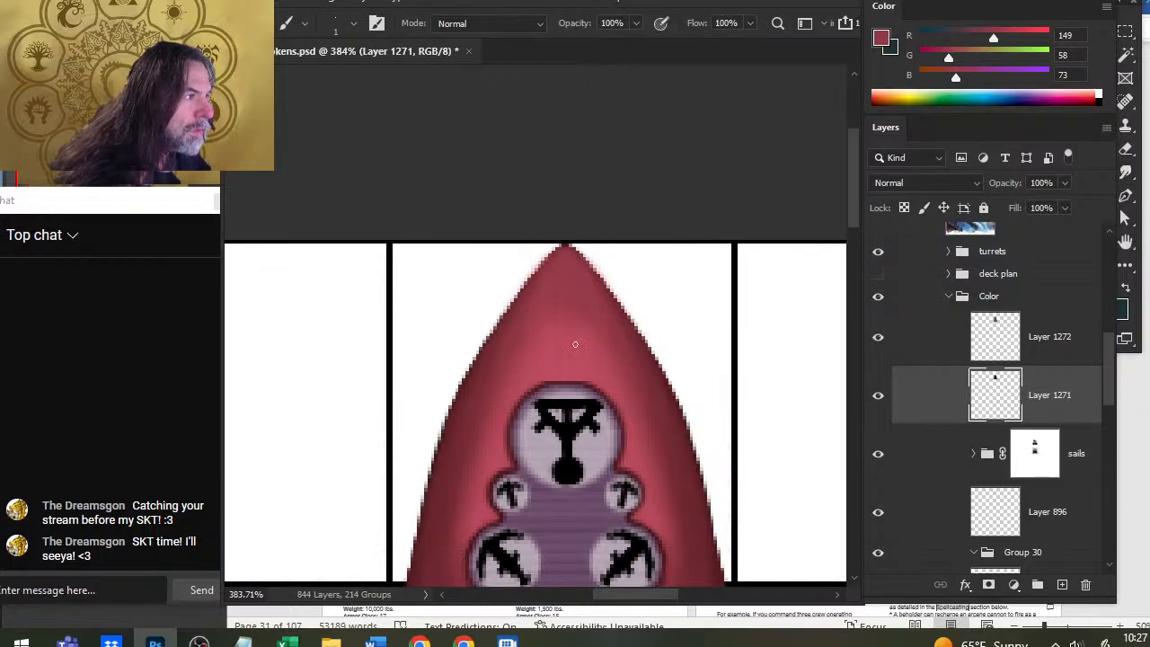
pyautogui.press('r')
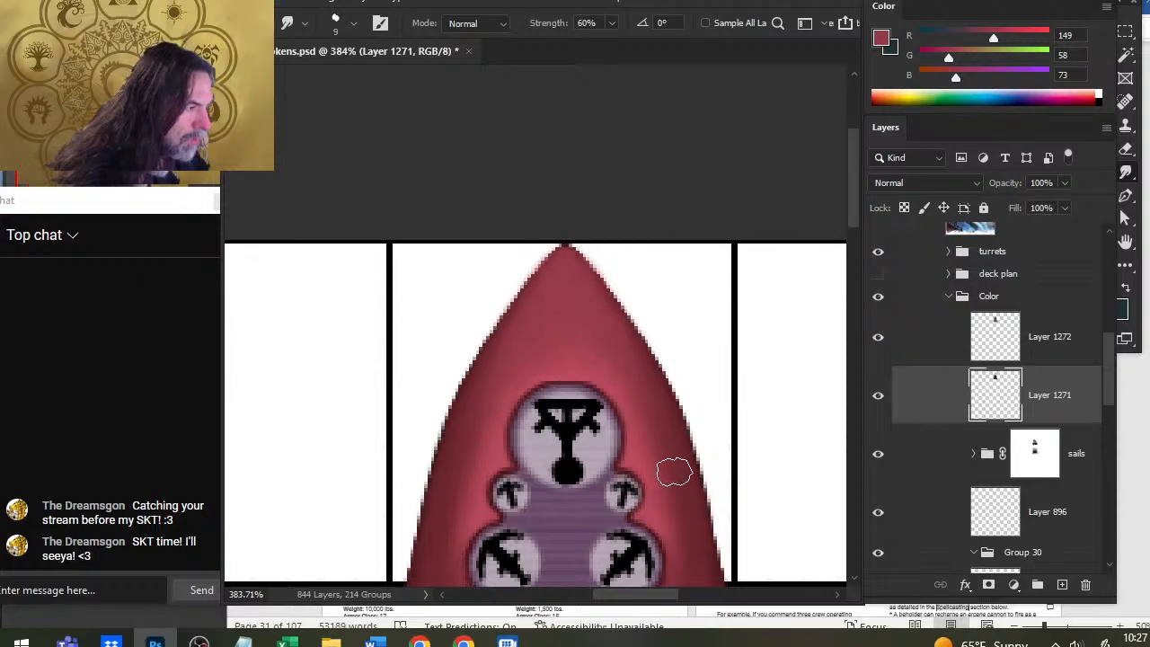
# Step: Retouch the hull and dark outline directly above the large round turret with sampled reds (180, 71, 90) and (88, 30, 36)
pyautogui.press('b')
pyautogui.keyDown('alt'); pyautogui.click(551, 368); pyautogui.keyUp('alt')
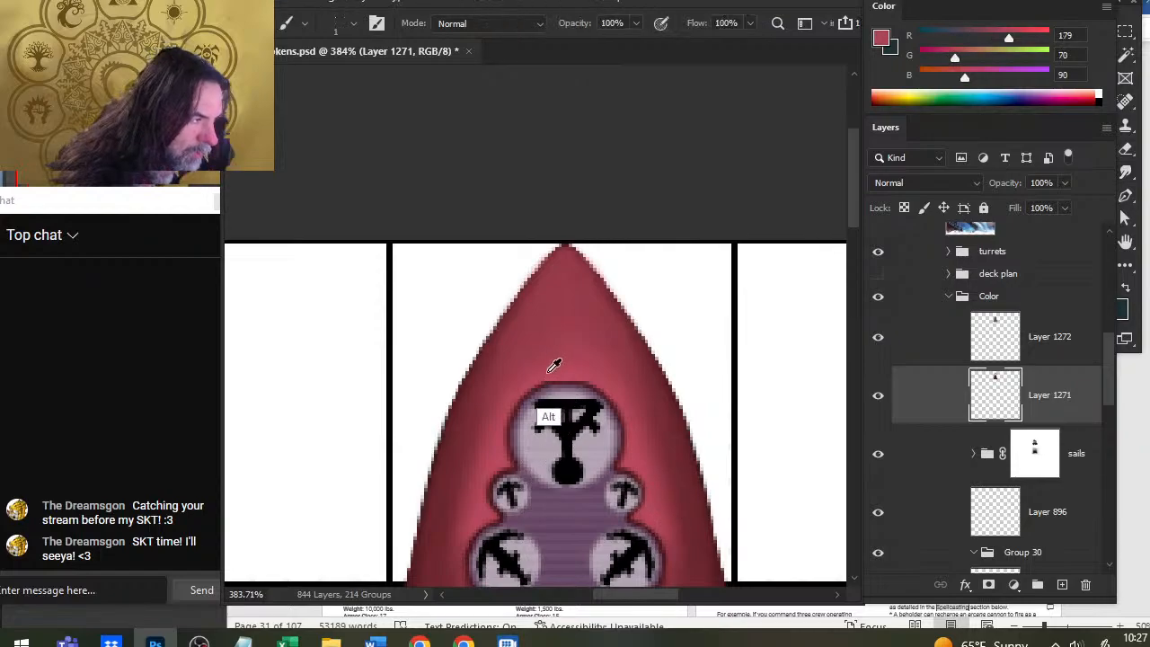
pyautogui.keyDown('alt'); pyautogui.click(550, 370); pyautogui.keyUp('alt')
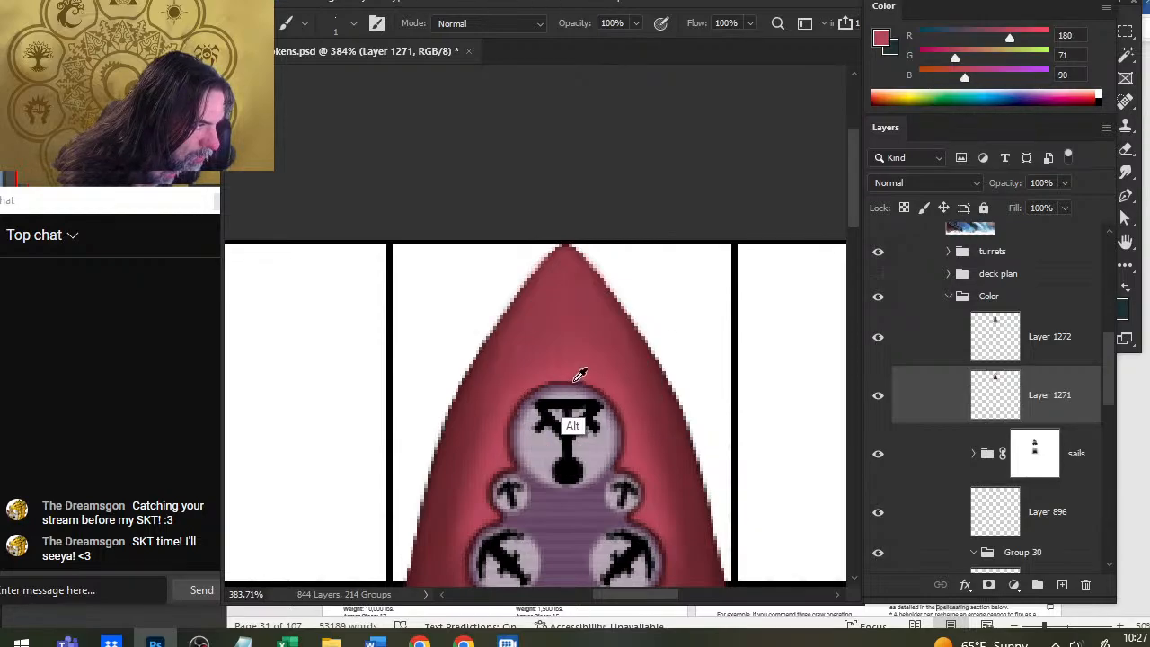
pyautogui.keyDown('alt'); pyautogui.click(579, 372); pyautogui.keyUp('alt')
pyautogui.moveTo(578, 372); pyautogui.dragTo(566, 384)
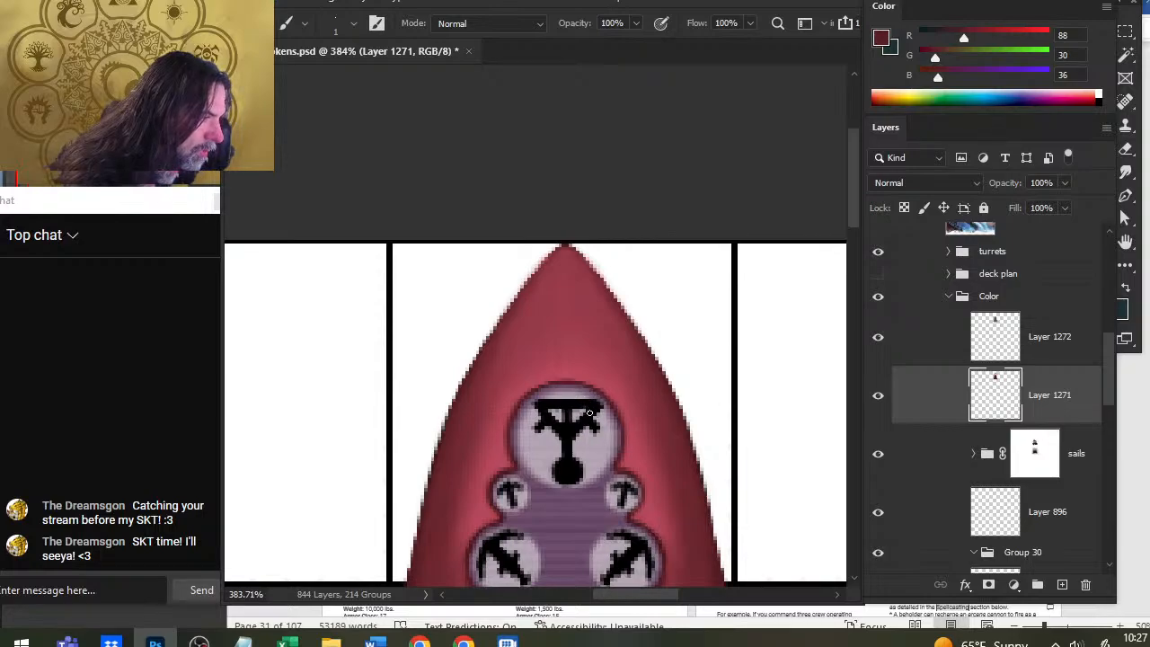
# Step: Sample red (170, 68, 86) to retouch the hull above the large turret and blend it with a 6-pixel Smudge brush
pyautogui.press('e')
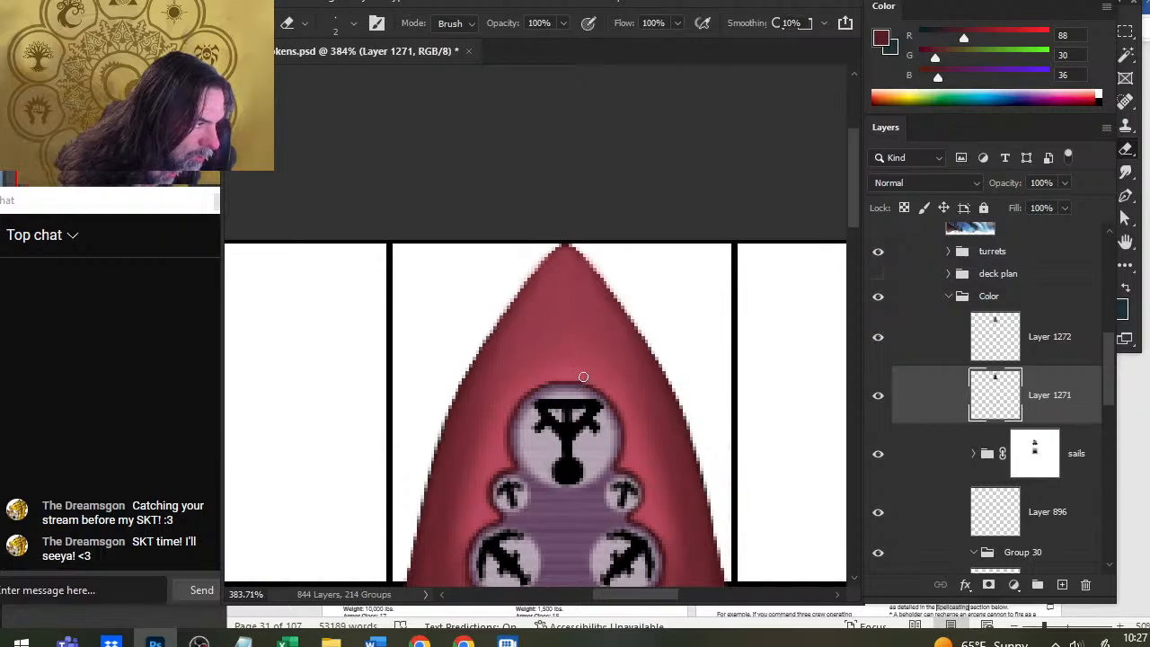
pyautogui.press('r')
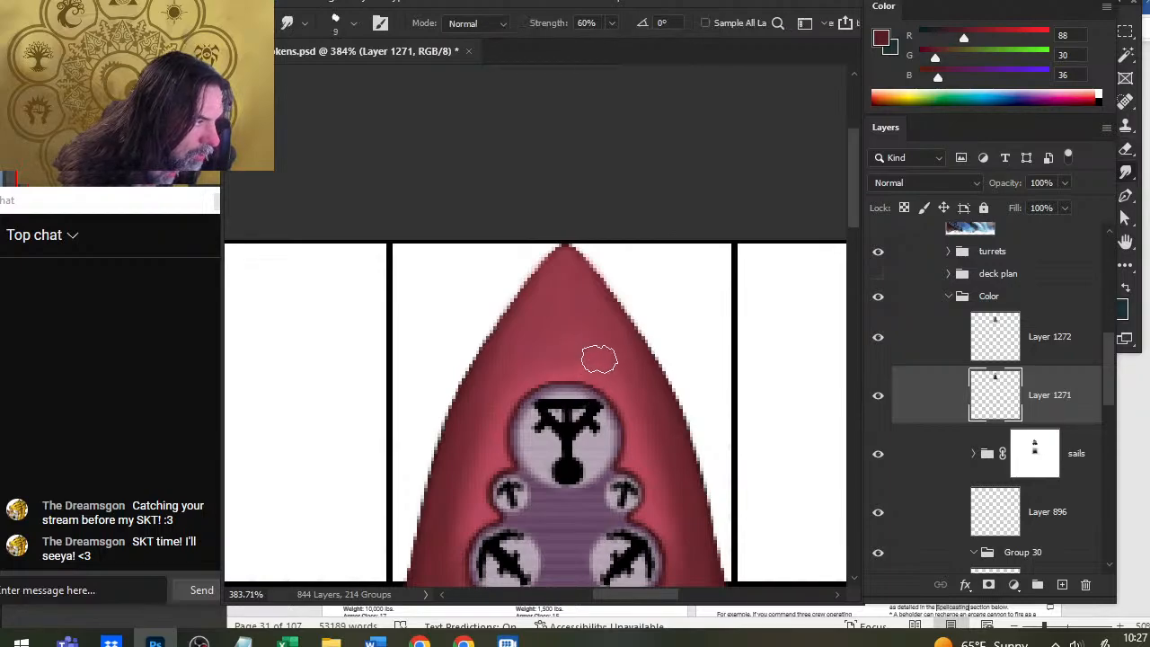
pyautogui.keyDown('alt'); pyautogui.click(557, 358); pyautogui.keyUp('alt')
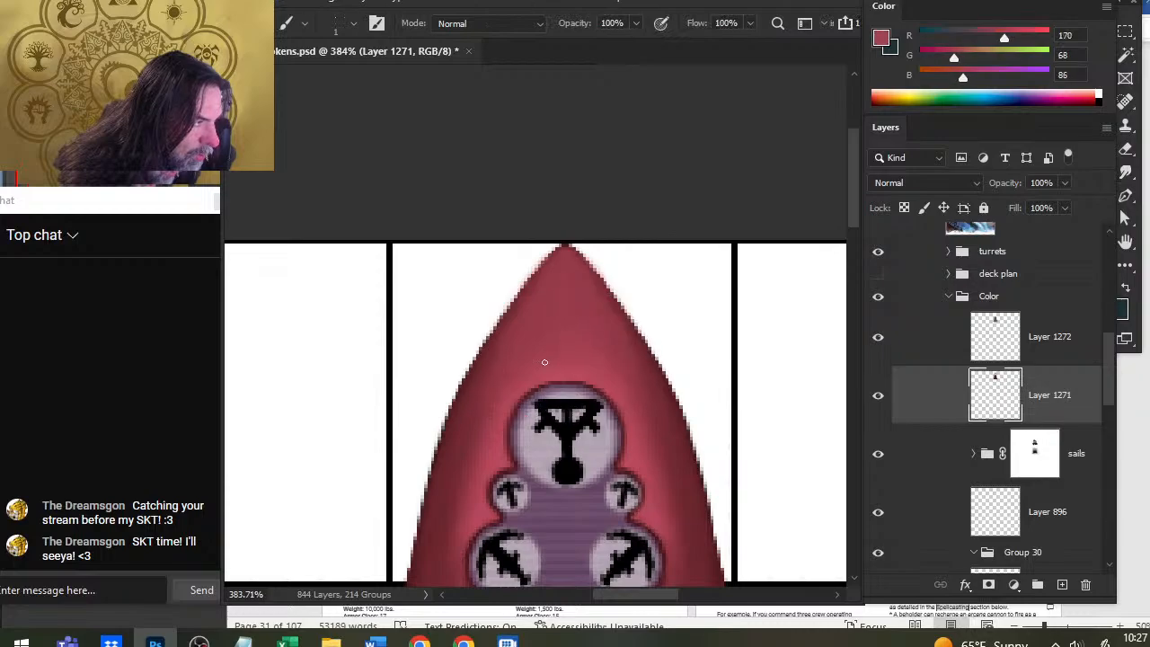
pyautogui.press('r')
pyautogui.press('[')
pyautogui.press('[')
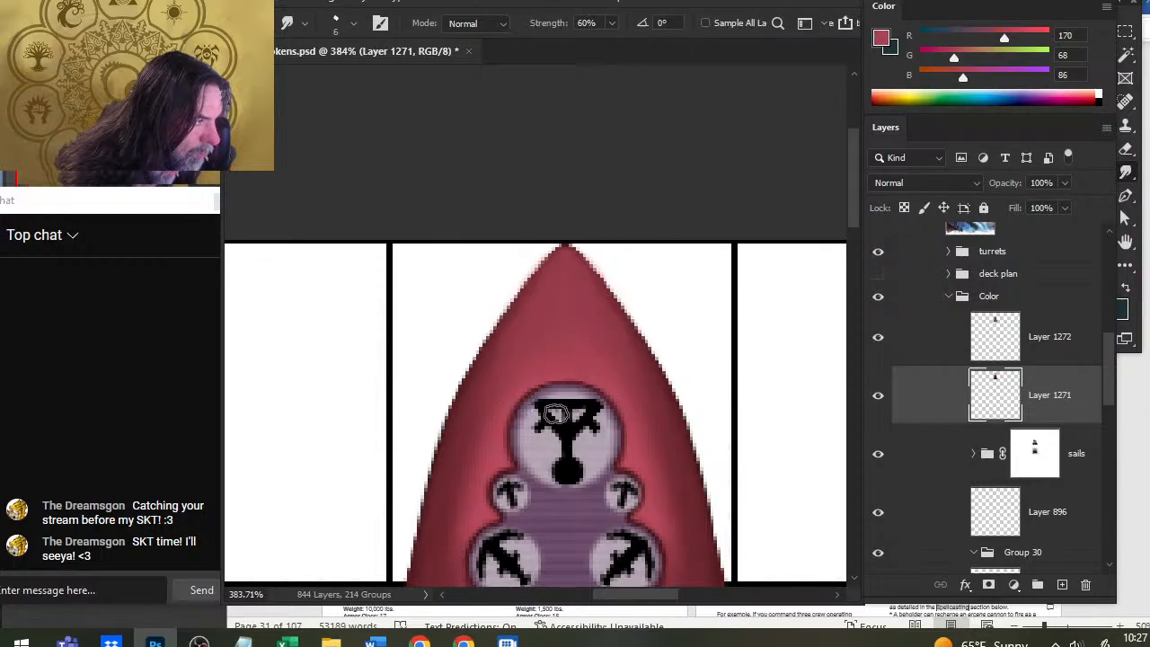
# Step: Examine the whole squidship from nose to tentacle tips, checking the turrets against the forward deck, sails and aft deck
pyautogui.moveTo(613, 415); pyautogui.dragTo(589, 519)
pyautogui.moveTo(612, 466); pyautogui.dragTo(575, 291)
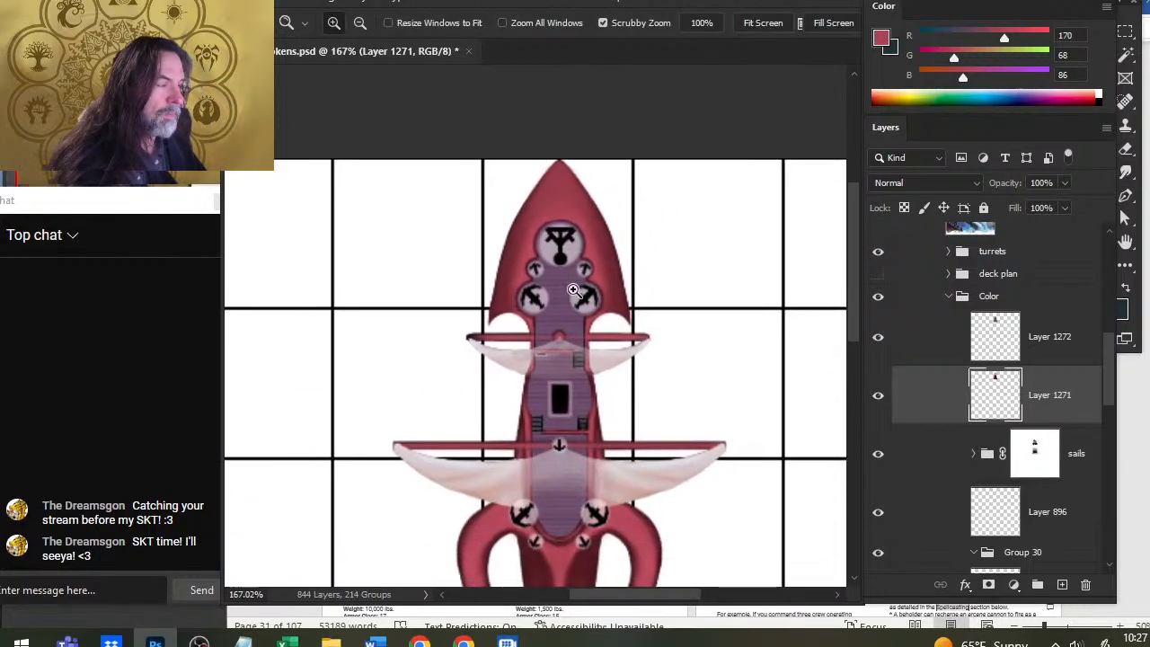
pyautogui.moveTo(603, 379); pyautogui.dragTo(500, 373)
pyautogui.moveTo(536, 173); pyautogui.dragTo(565, 338)
pyautogui.moveTo(549, 267); pyautogui.dragTo(566, 276)
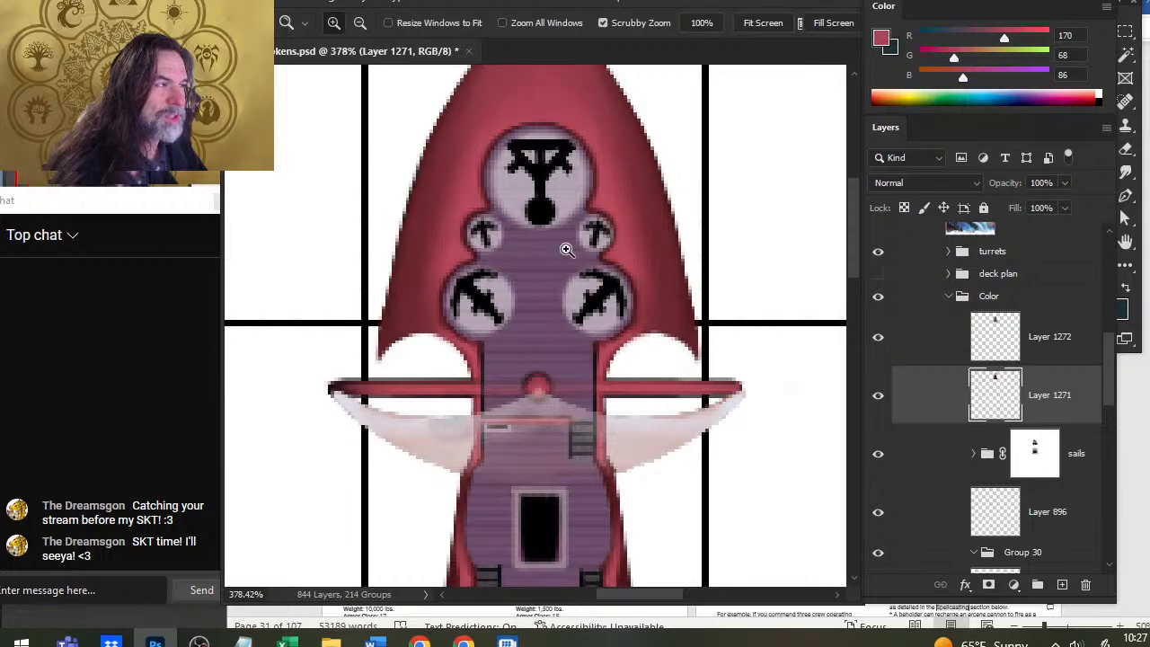
pyautogui.moveTo(611, 234); pyautogui.dragTo(497, 186)
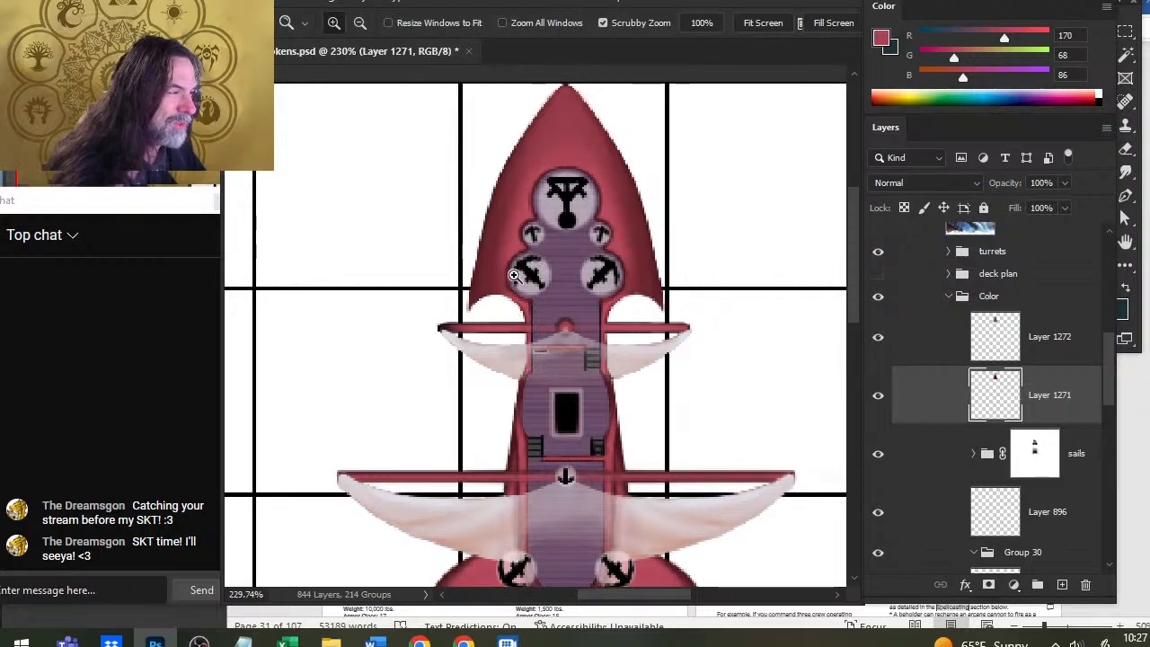
pyautogui.moveTo(635, 488); pyautogui.dragTo(581, 275)
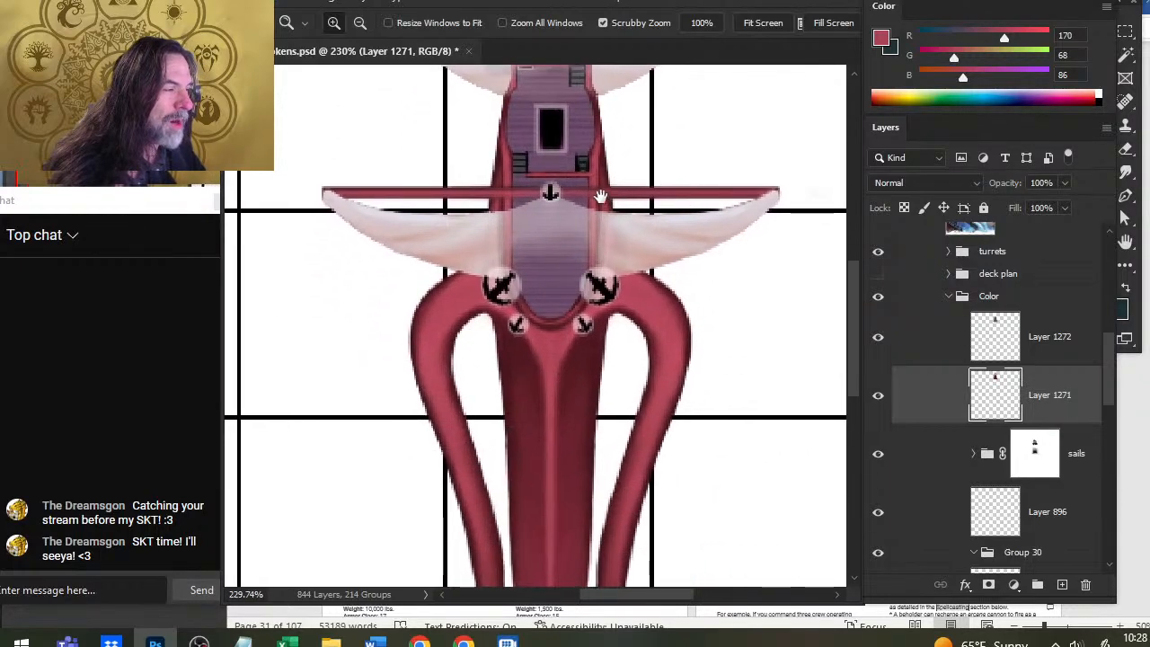
pyautogui.moveTo(666, 227); pyautogui.dragTo(607, 235)
pyautogui.moveTo(600, 166); pyautogui.dragTo(566, 273)
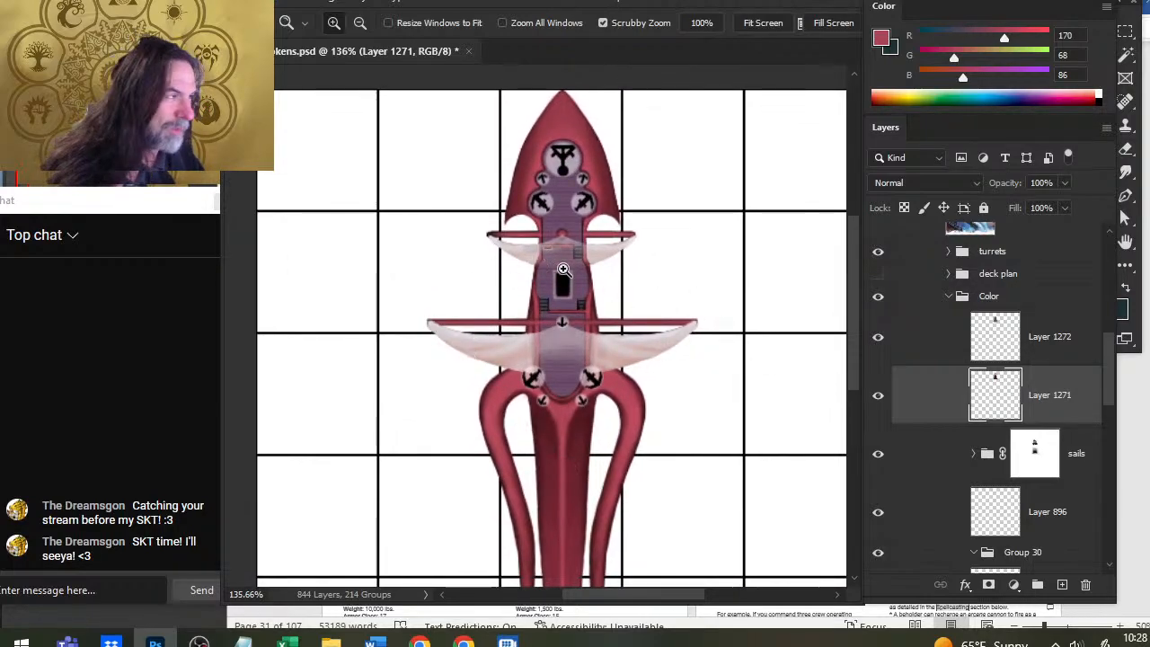
pyautogui.moveTo(559, 171); pyautogui.dragTo(592, 214)
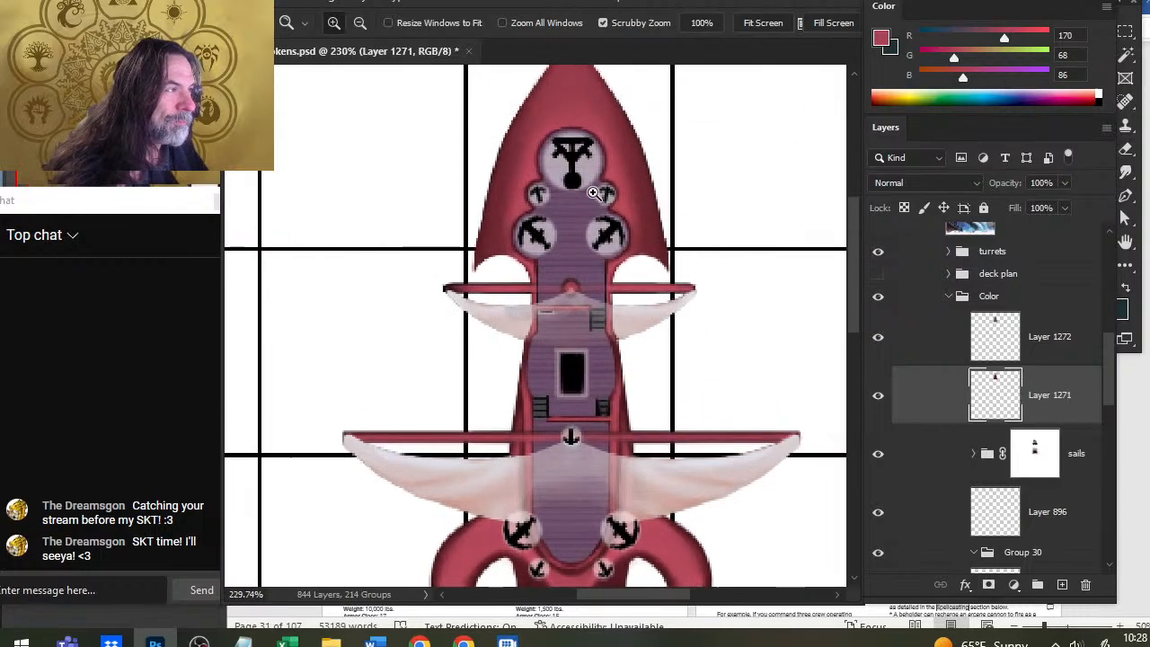
pyautogui.moveTo(582, 157); pyautogui.dragTo(591, 212)
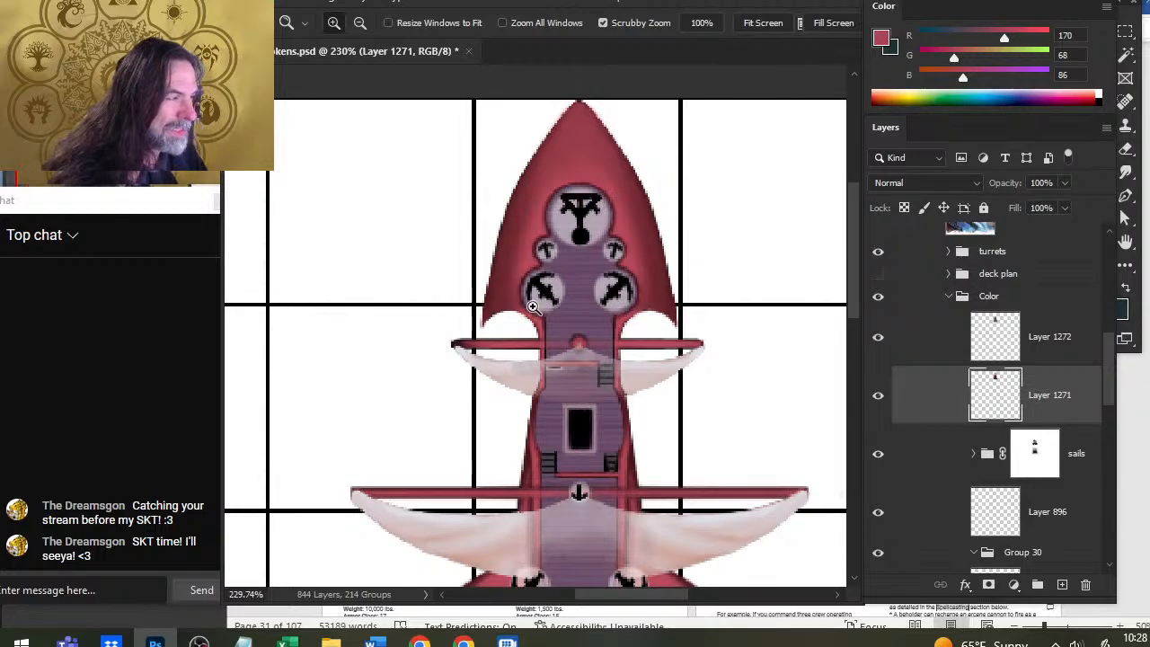
pyautogui.scroll(-5, 670, 484)
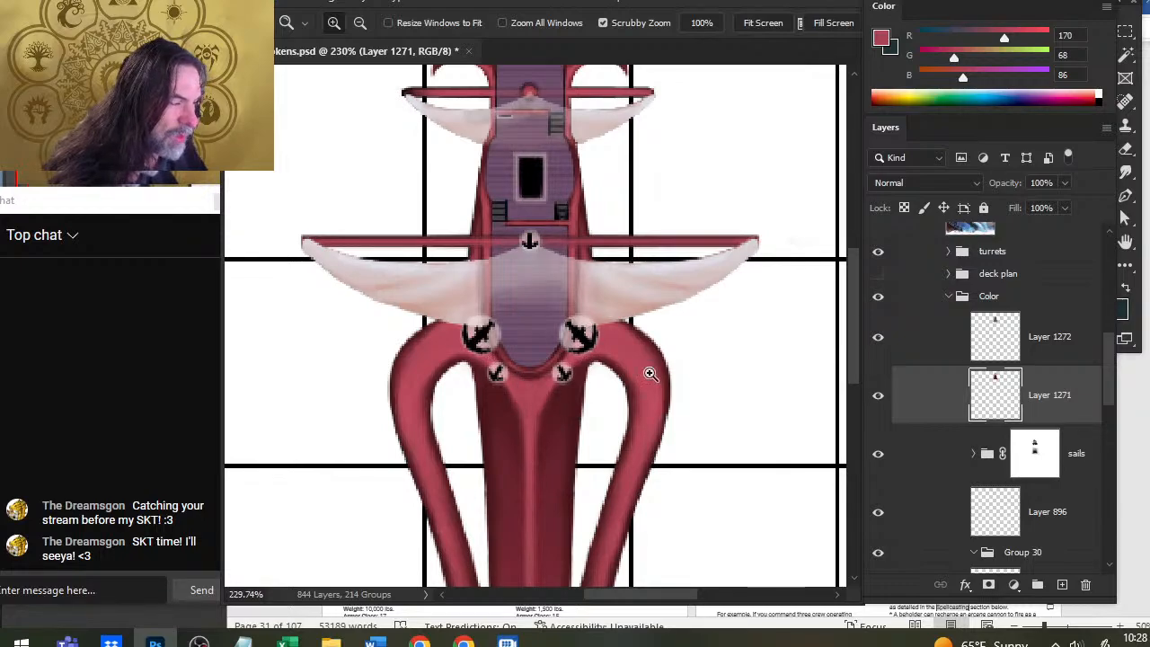
pyautogui.scroll(-3, 650, 392)
pyautogui.scroll(-3, 660, 440)
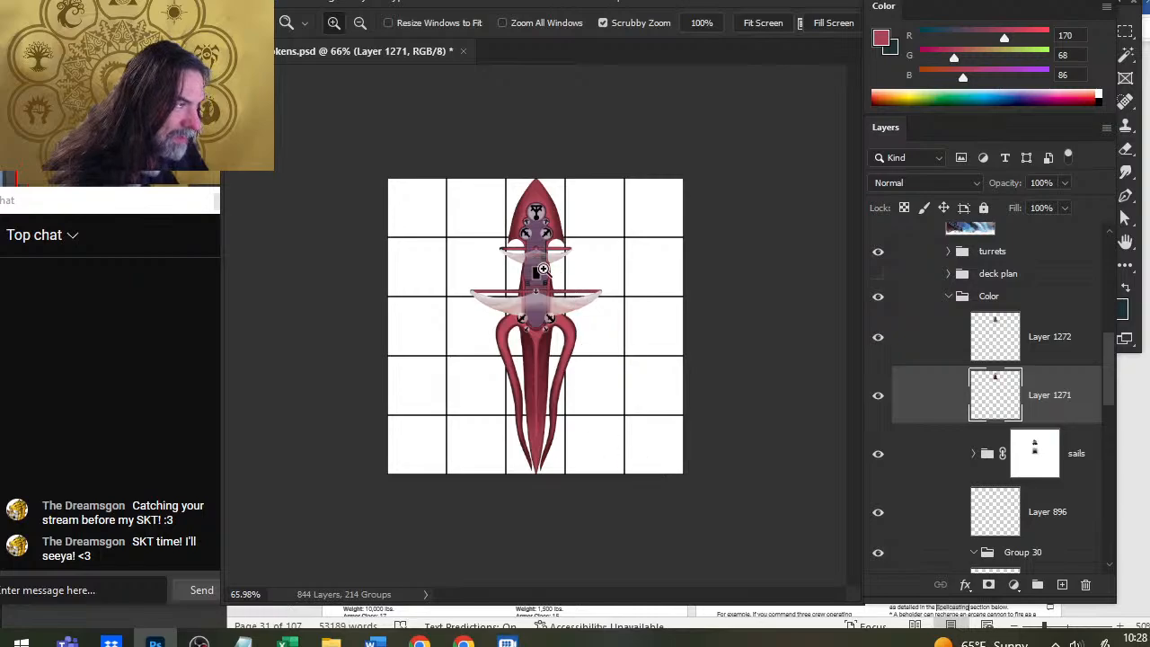
pyautogui.scroll(4, 543, 270)
pyautogui.scroll(-2, 638, 386)
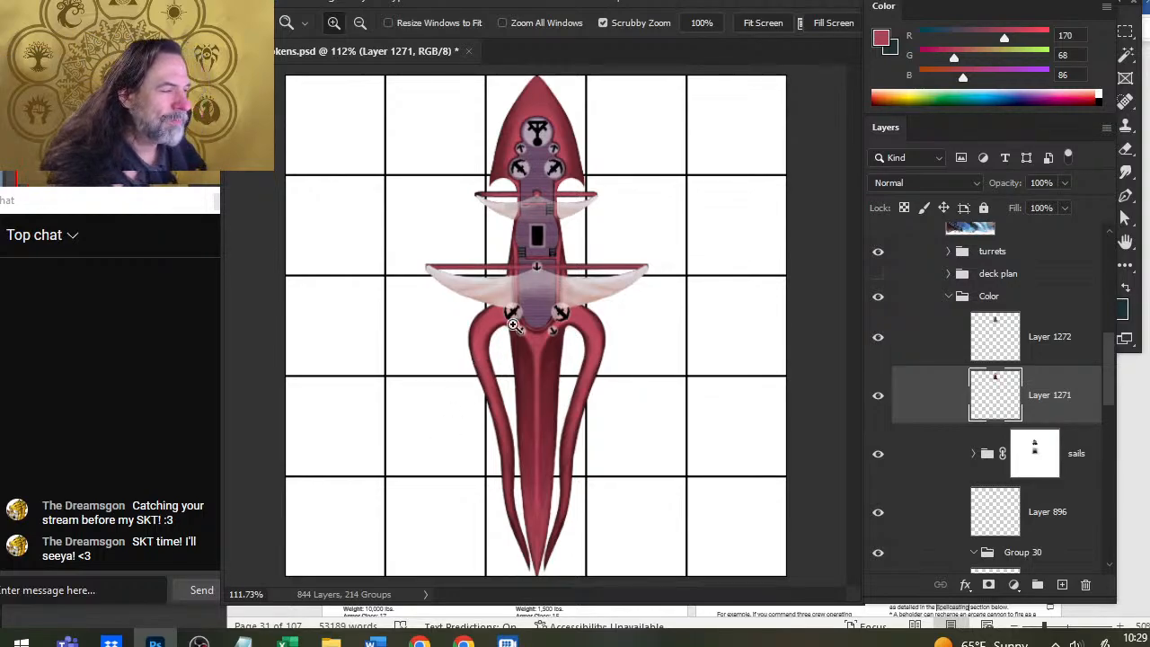
# Step: Toggle the Color group's layers to identify what covers the aft deck, and hide the sails group
pyautogui.moveTo(515, 325); pyautogui.dragTo(578, 397)
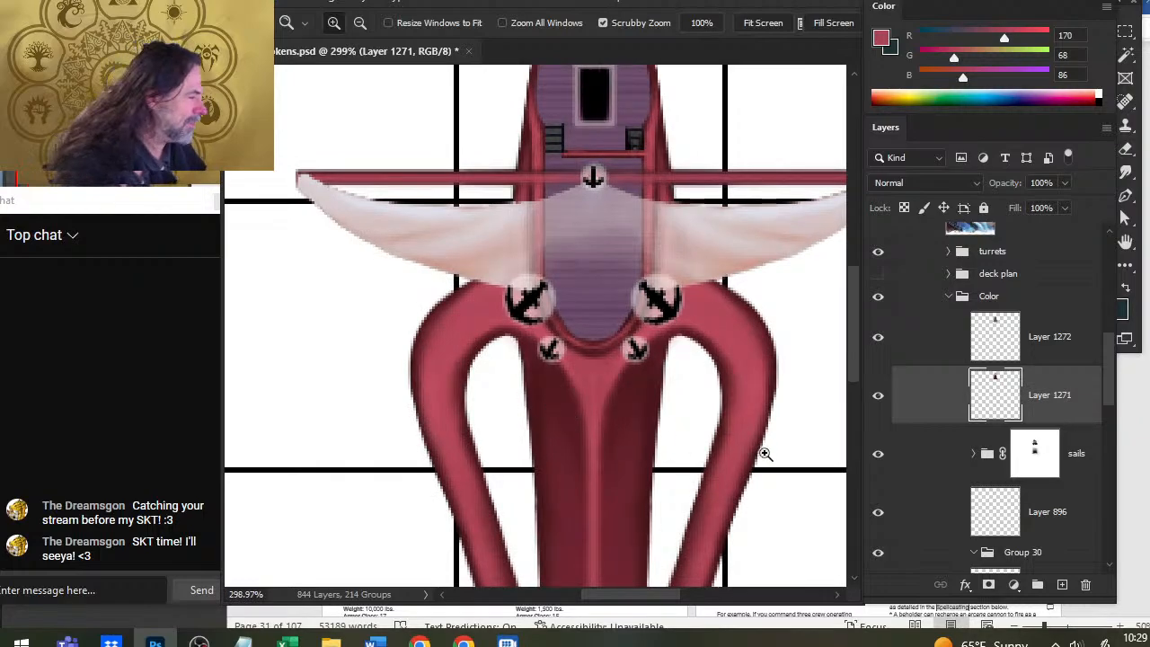
pyautogui.click(878, 397)
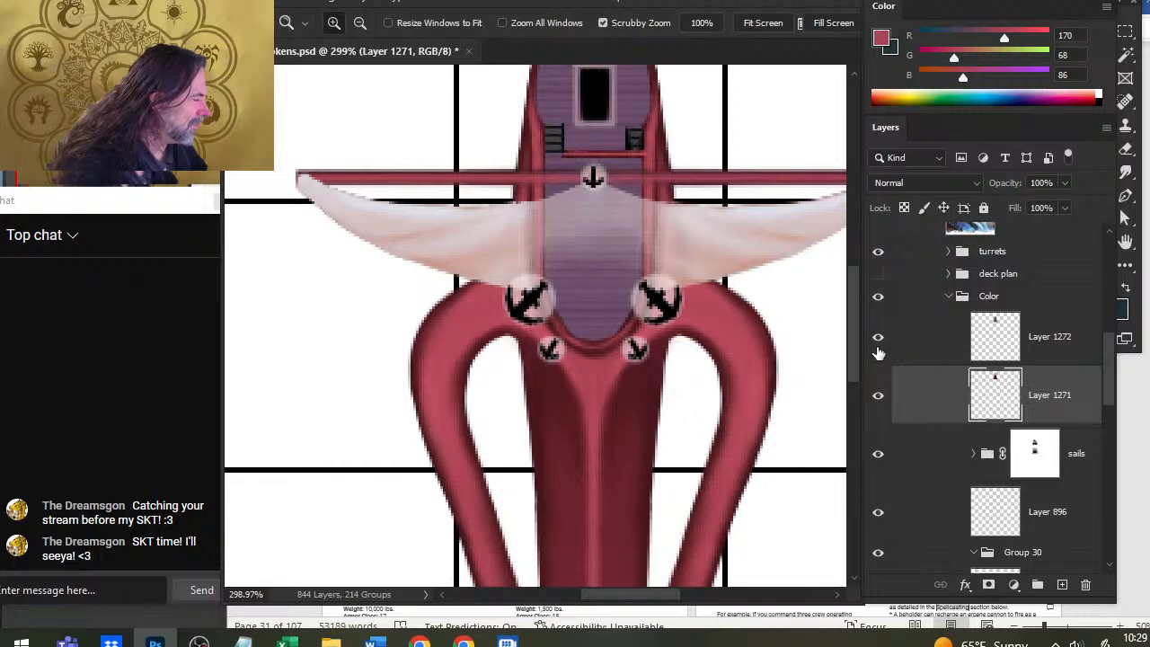
pyautogui.click(879, 454)
pyautogui.click(879, 454)
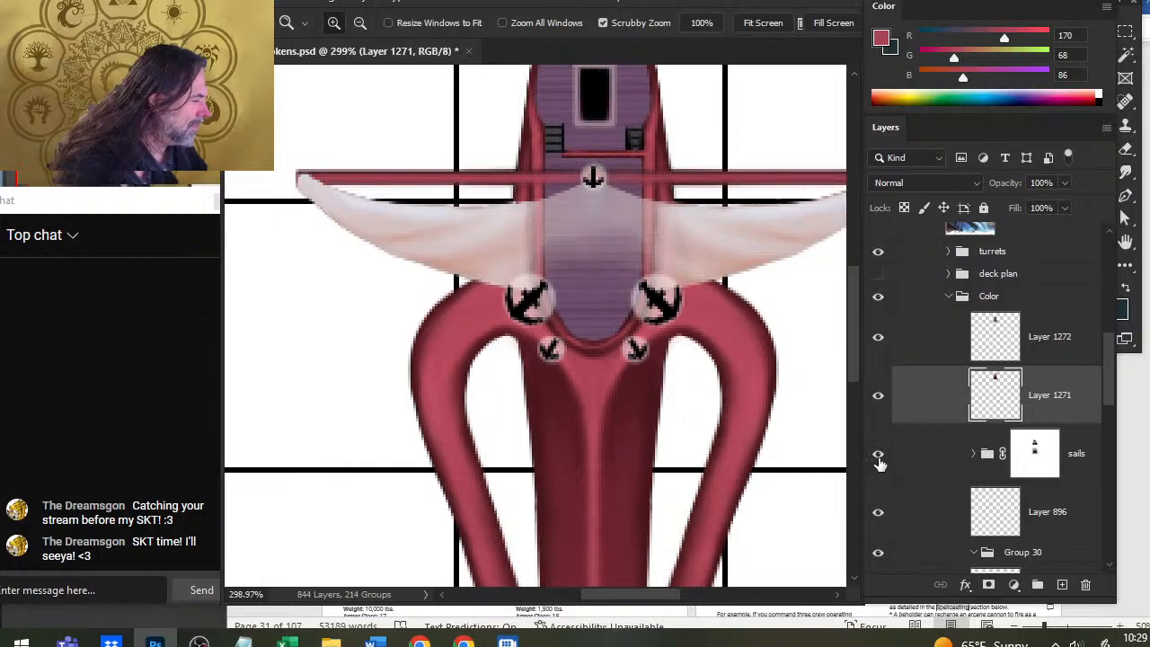
pyautogui.click(880, 552)
pyautogui.click(881, 466)
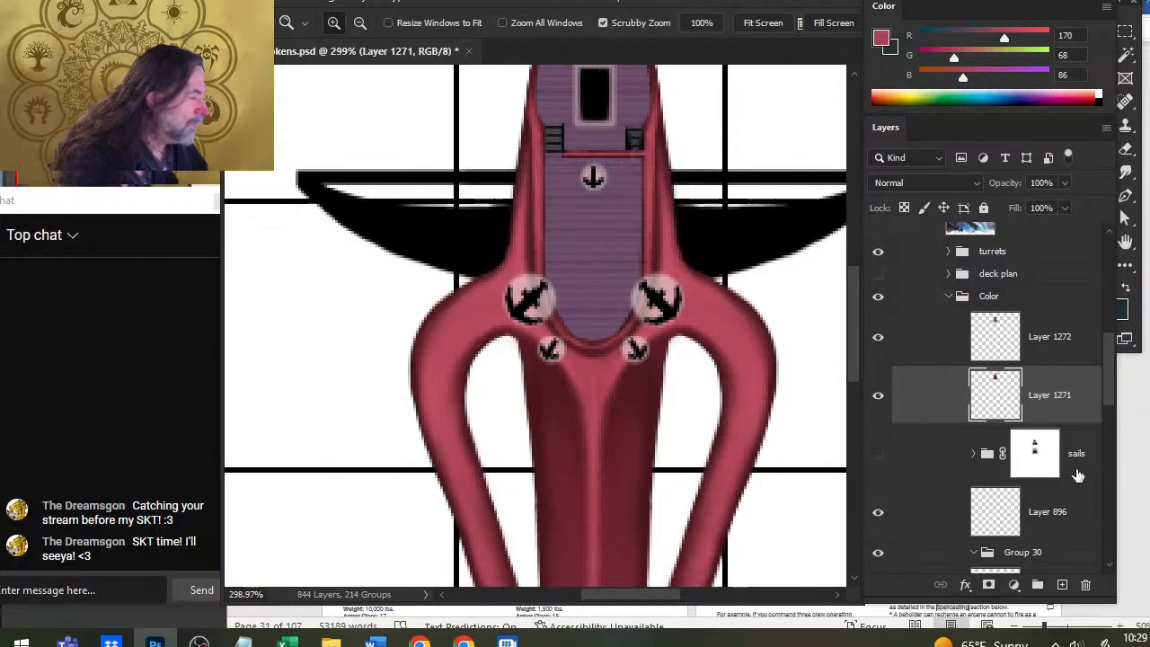
# Step: Toggle Layer 838 in Group 30 off and on to check which shading it adds around the aft deck
pyautogui.moveTo(1111, 388); pyautogui.dragTo(1111, 429)
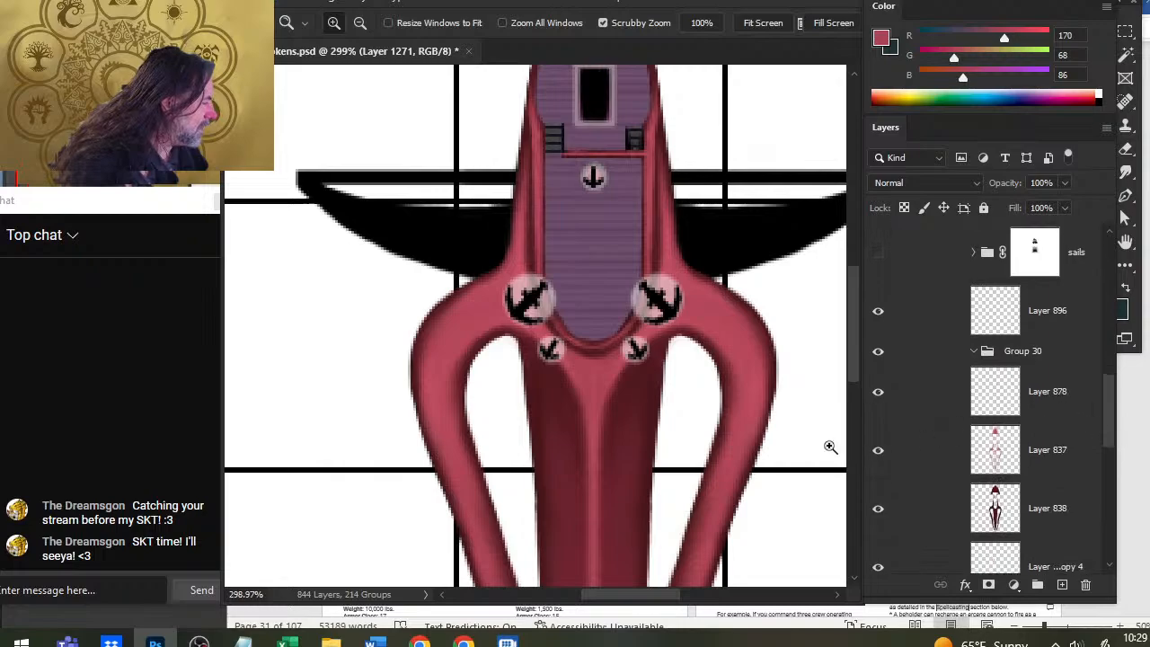
pyautogui.click(879, 509)
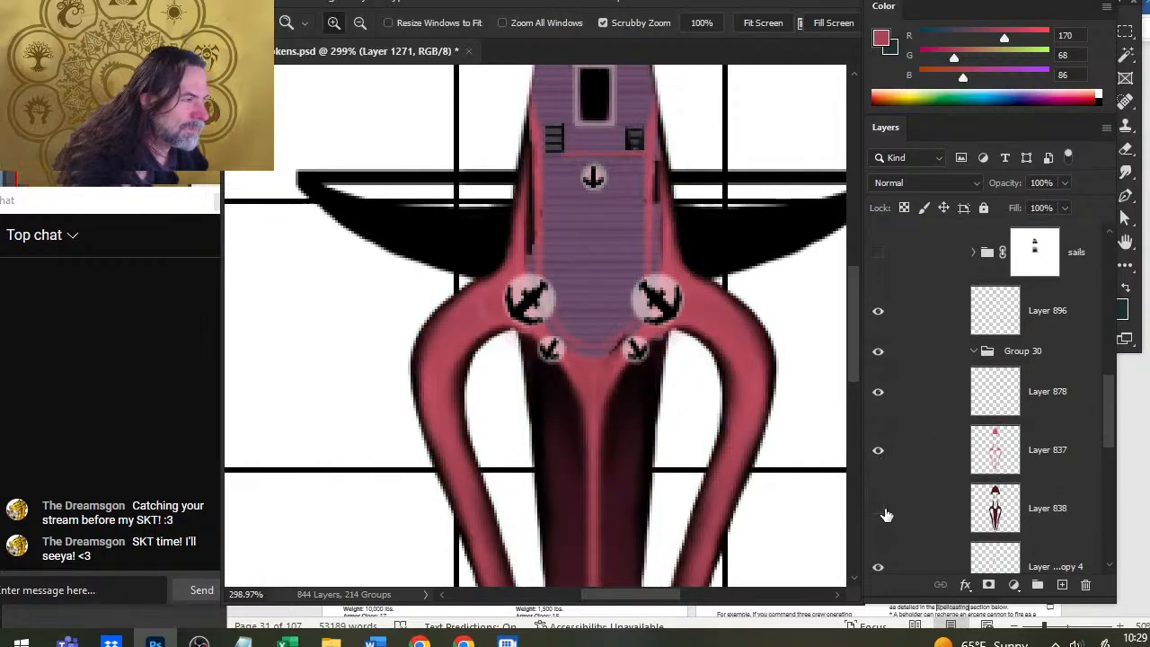
pyautogui.click(879, 510)
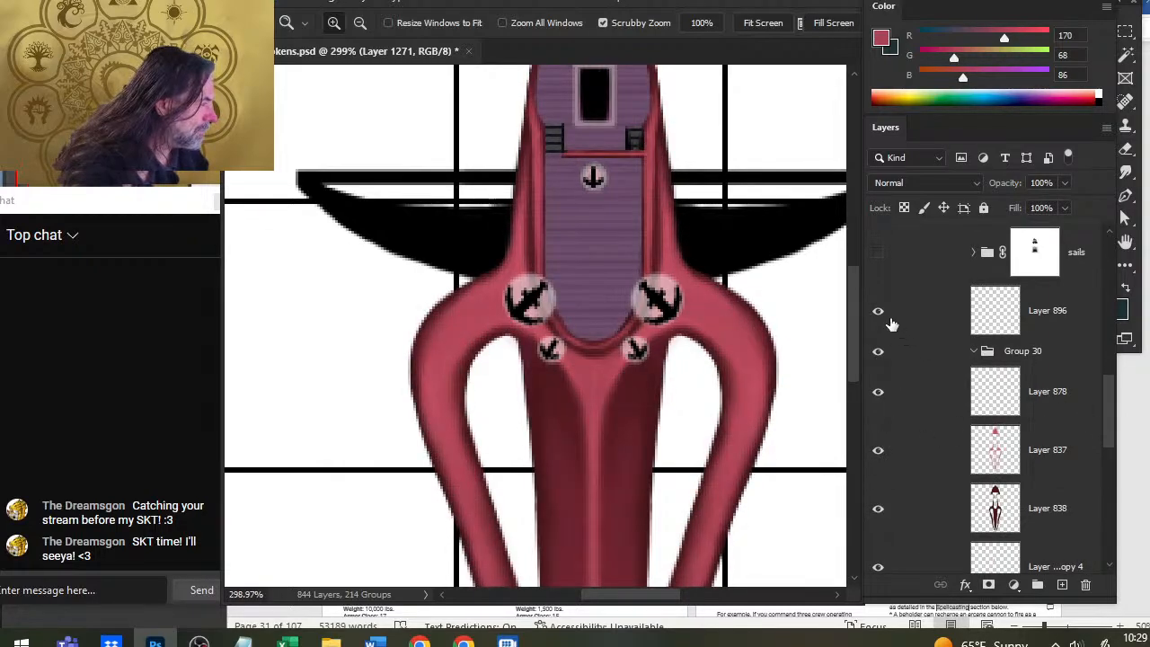
# Step: Toggle the sails group, Layer 896 and Layer 878 to check what each contributes around the aft deck
pyautogui.click(877, 255)
pyautogui.click(879, 257)
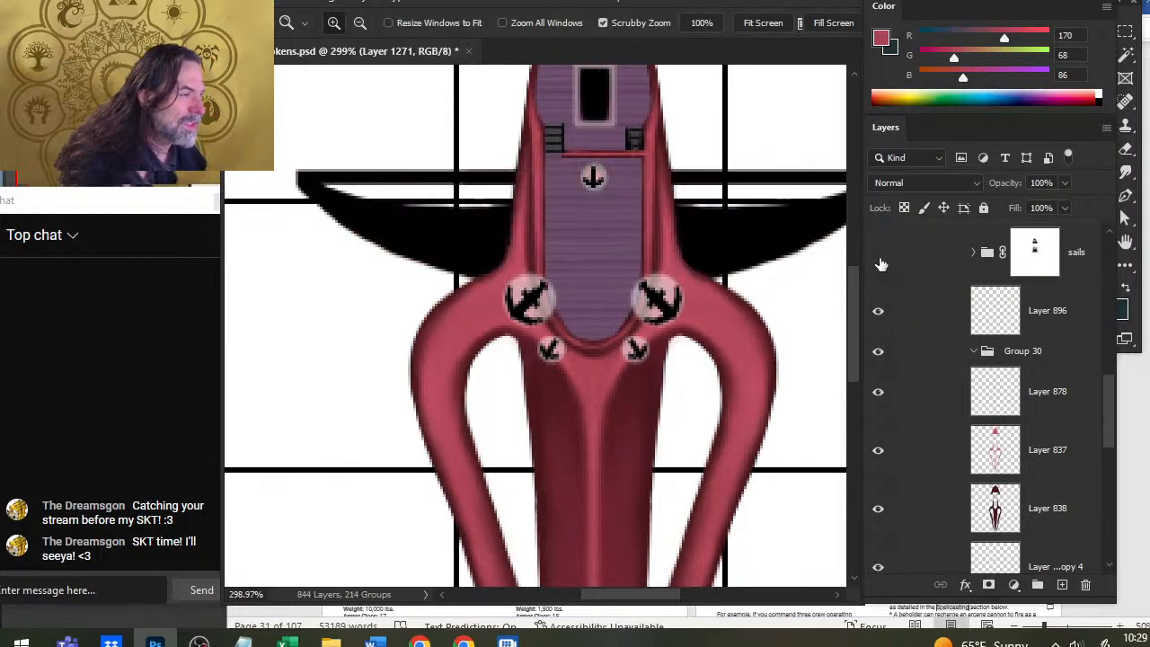
pyautogui.click(879, 257)
pyautogui.click(878, 257)
pyautogui.click(878, 313)
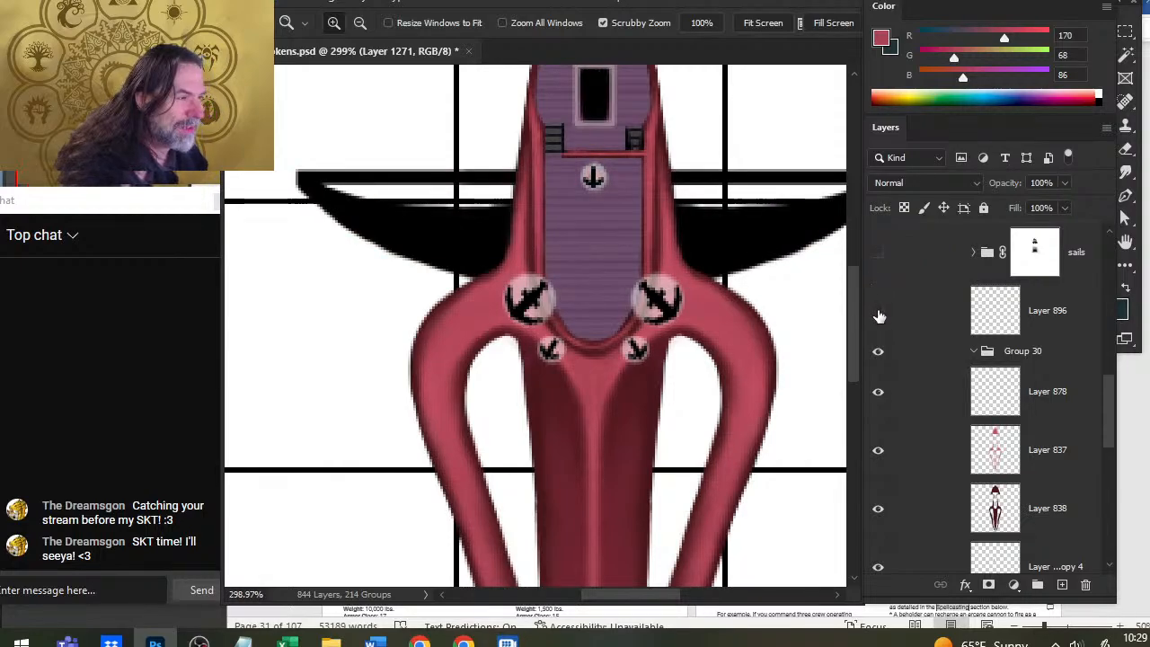
pyautogui.click(879, 313)
pyautogui.click(885, 363)
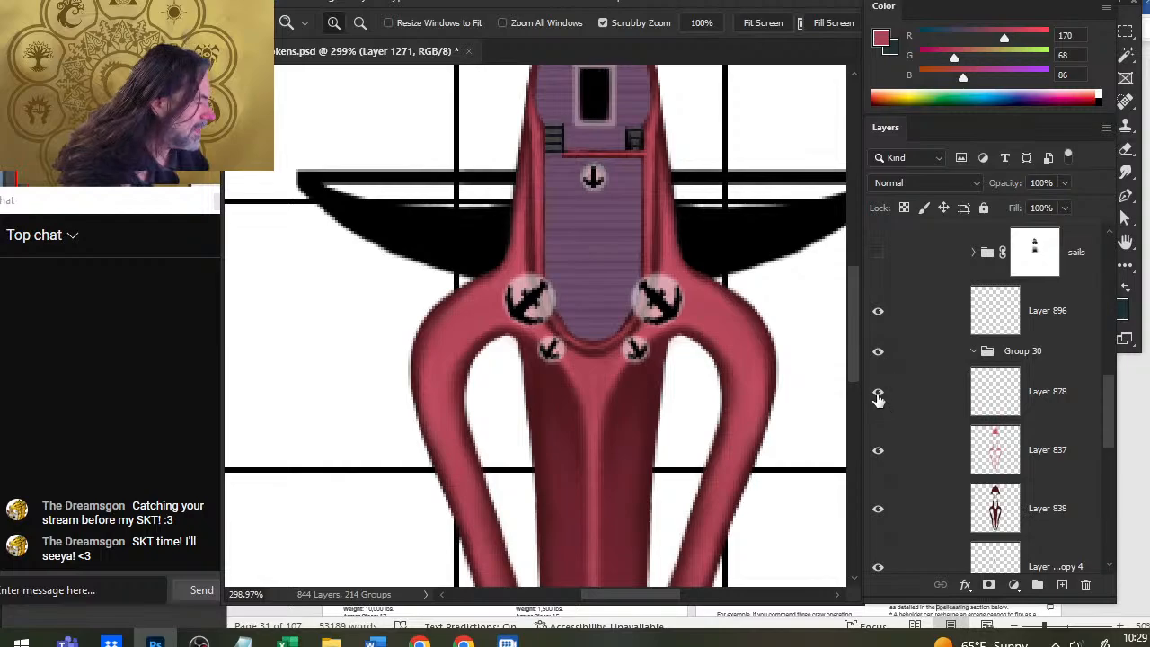
pyautogui.click(878, 395)
pyautogui.click(878, 399)
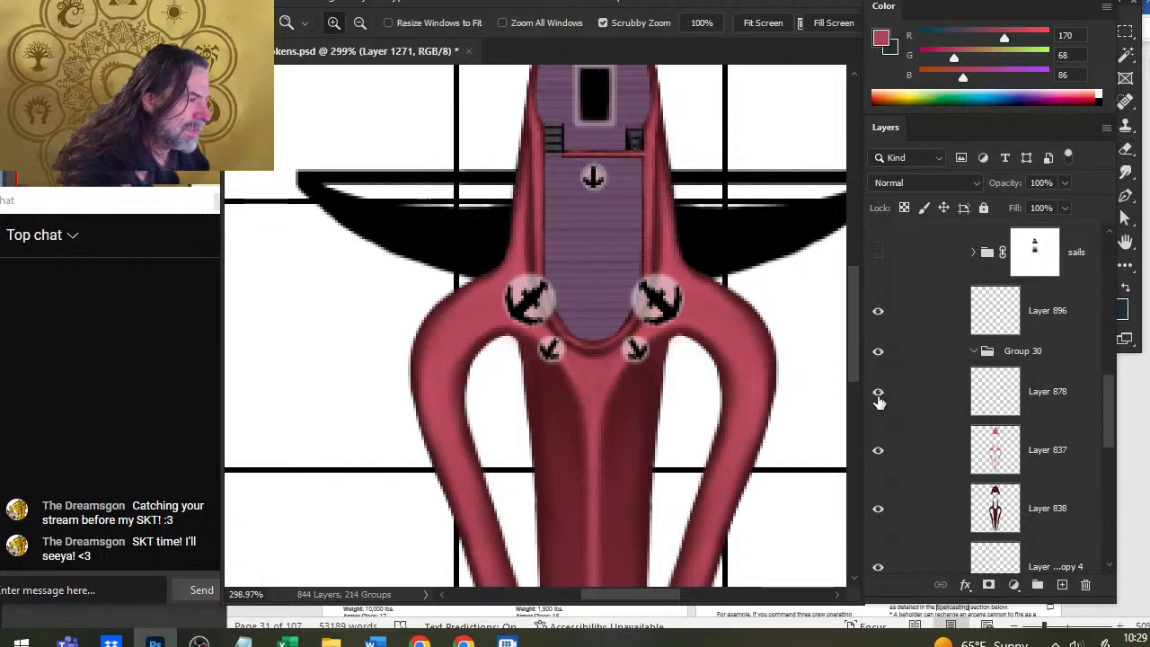
# Step: Move the sails group to the head of the Color group, above Layer 1272, and show it over the whole ship
pyautogui.click(917, 322)
pyautogui.scroll(4, 1107, 395)
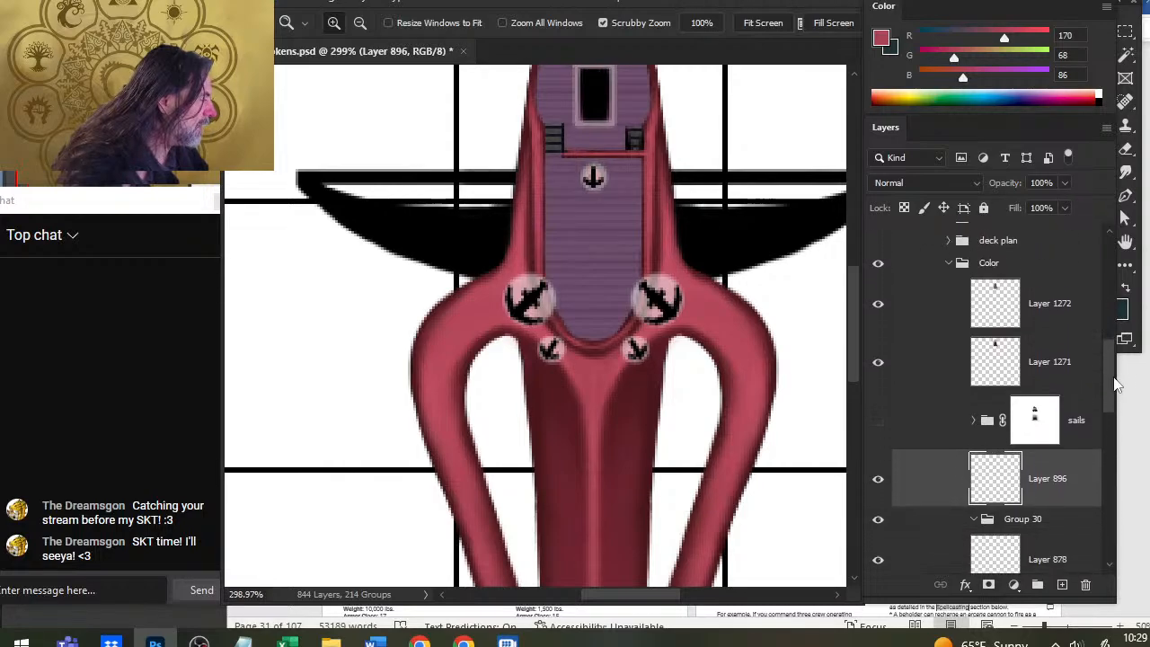
pyautogui.scroll(-1, 1114, 384)
pyautogui.moveTo(944, 404); pyautogui.dragTo(938, 277)
pyautogui.click(878, 286)
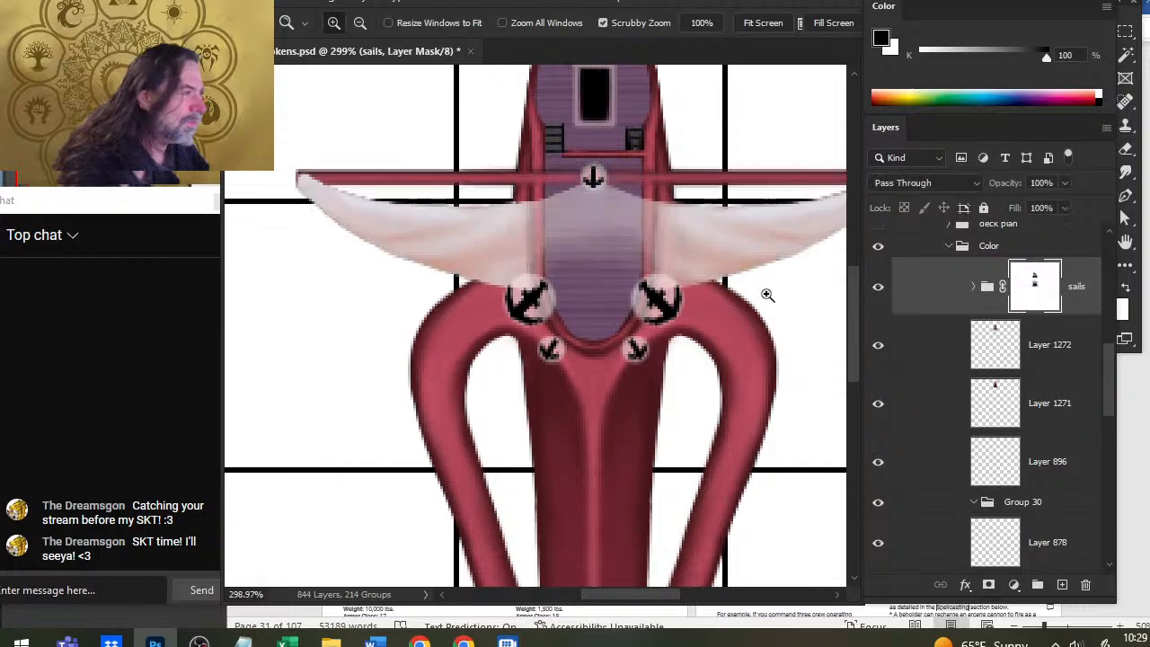
pyautogui.scroll(-2, 766, 294)
pyautogui.scroll(-2, 689, 246)
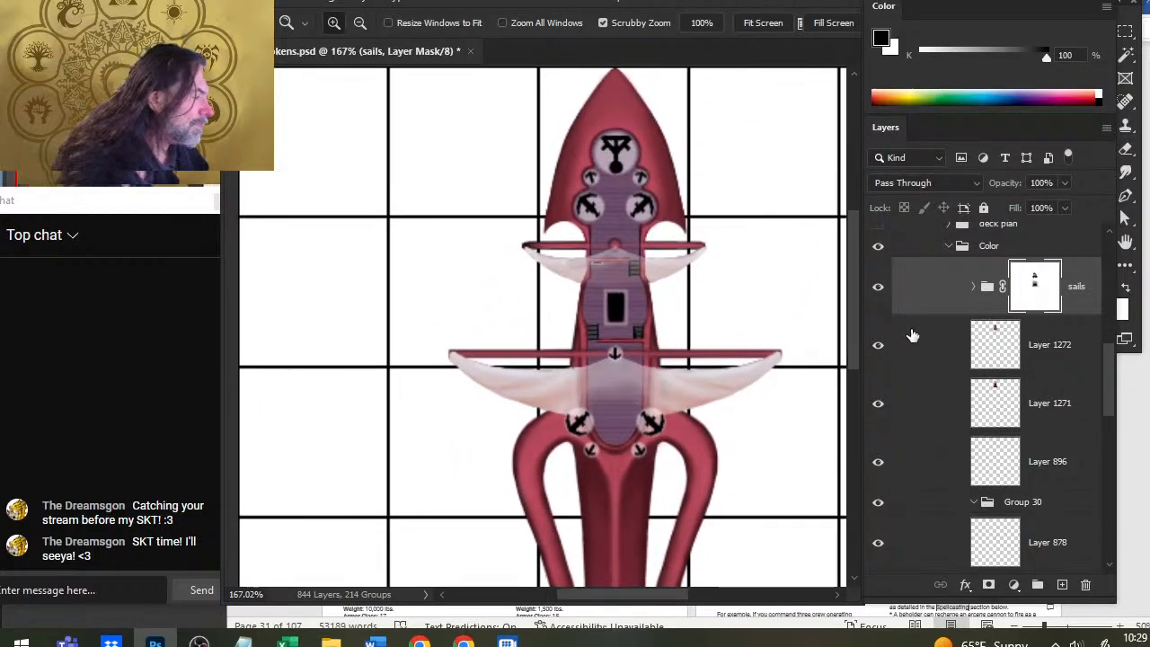
# Step: Hide the sails group and toggle Layer 1271 and Layer 896 to check which deck artwork each contains
pyautogui.click(878, 286)
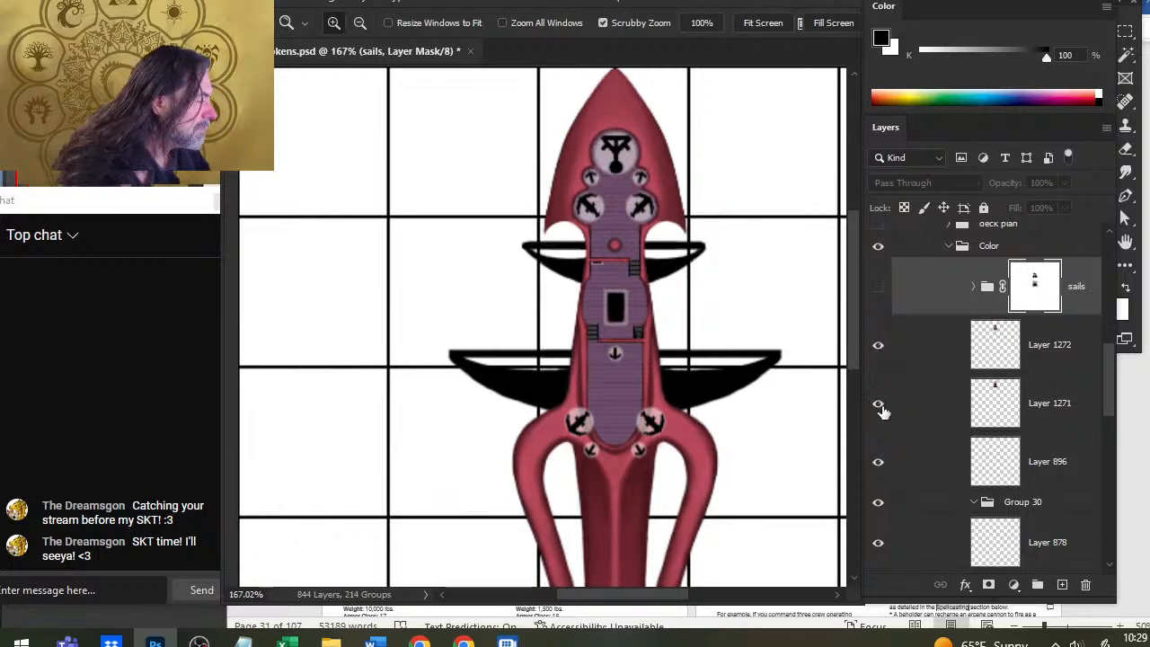
pyautogui.click(880, 409)
pyautogui.click(878, 408)
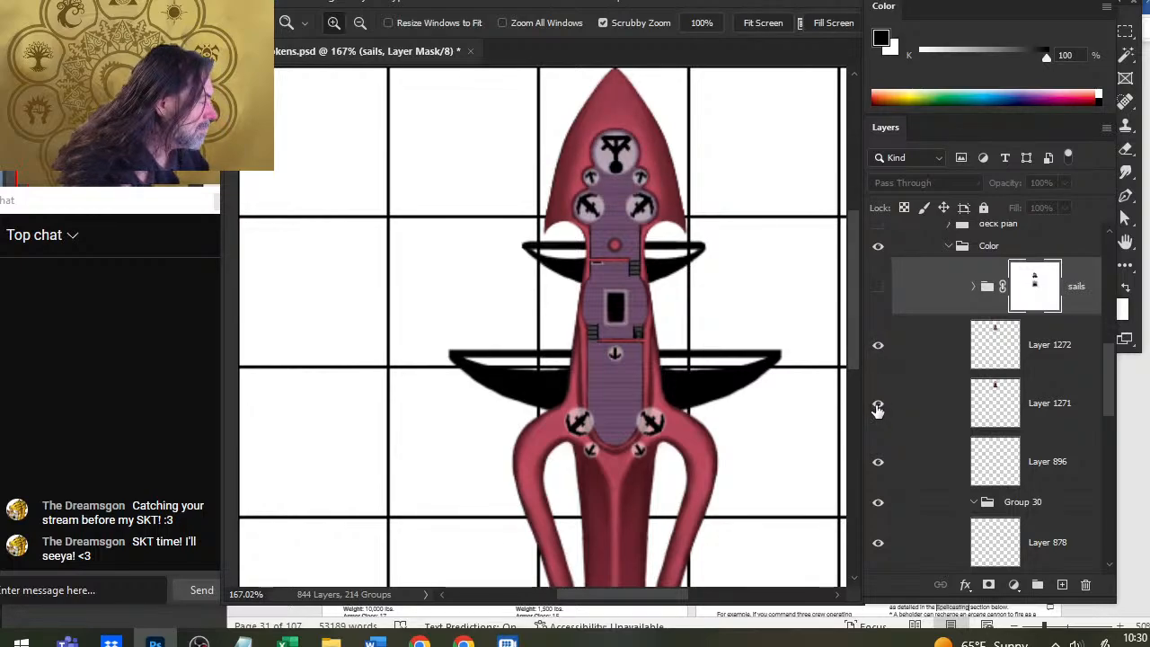
pyautogui.click(879, 463)
pyautogui.click(878, 463)
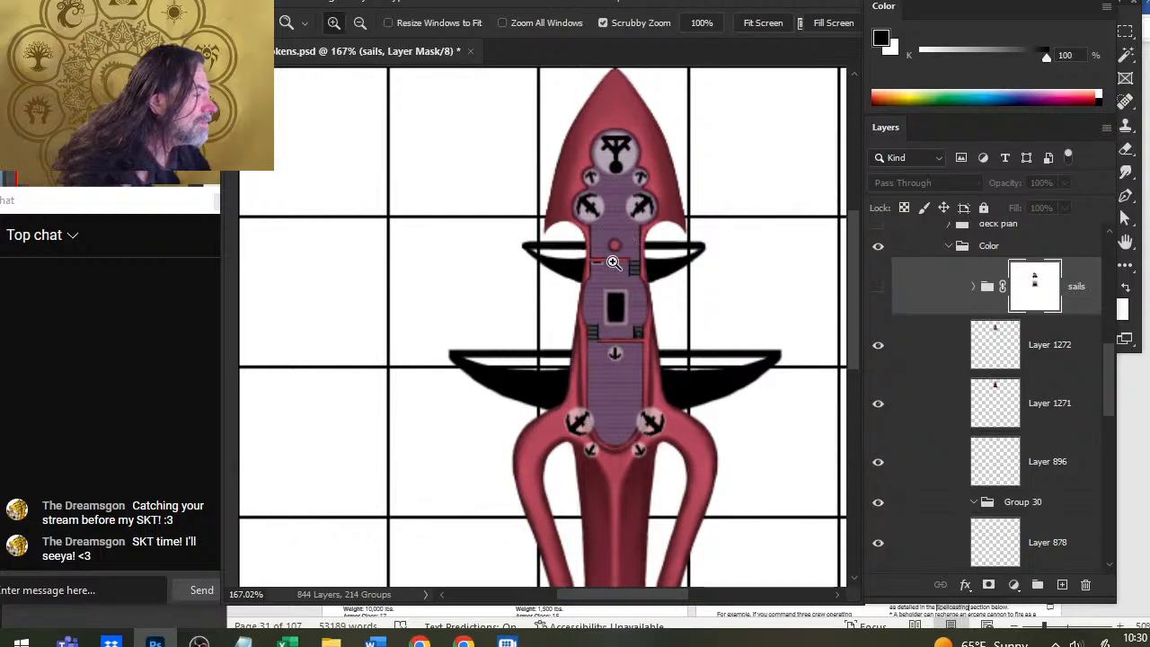
pyautogui.moveTo(647, 271); pyautogui.dragTo(680, 267)
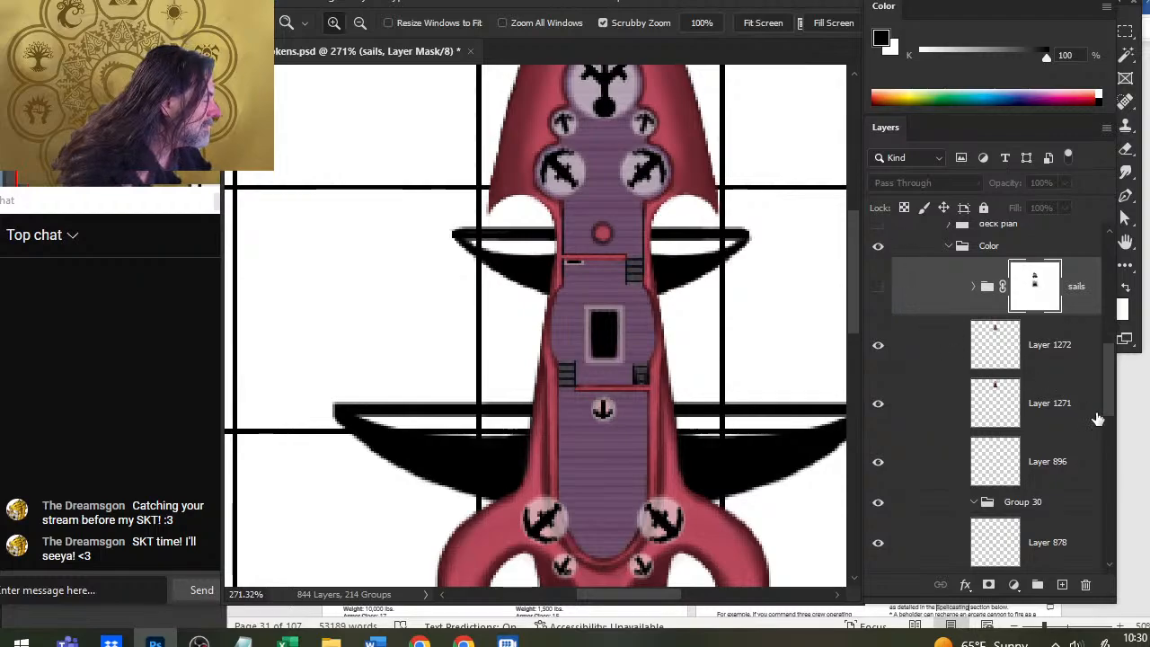
# Step: Hide the squidship's turrets group to expose the deck artwork beneath the turrets
pyautogui.scroll(4, 1098, 419)
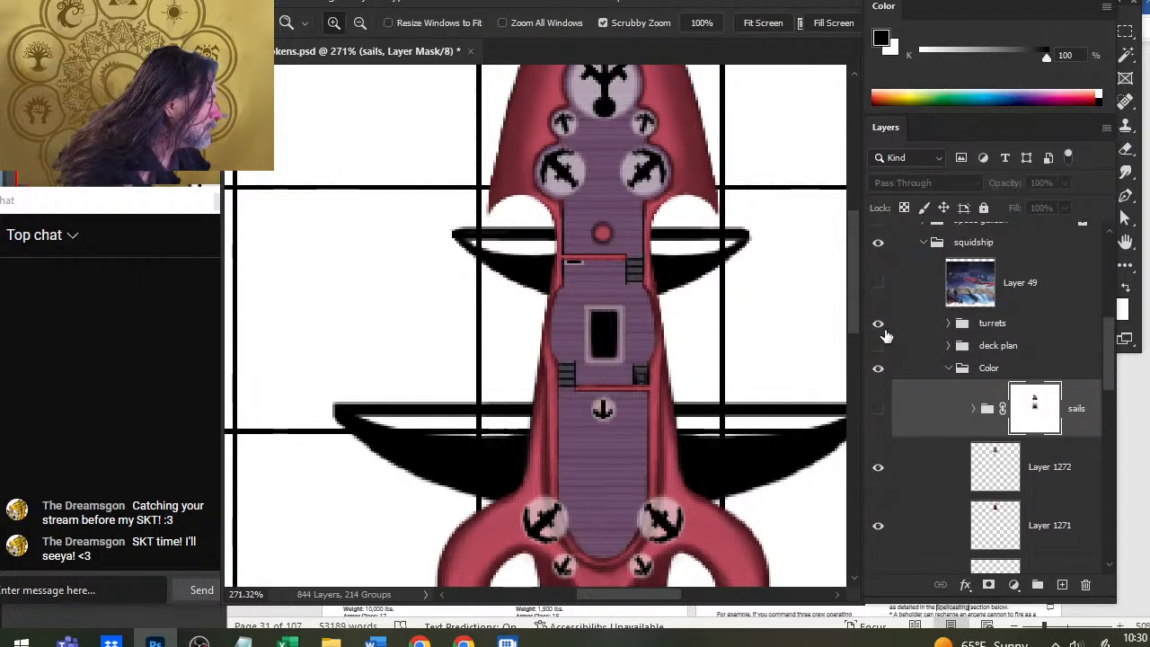
pyautogui.click(880, 326)
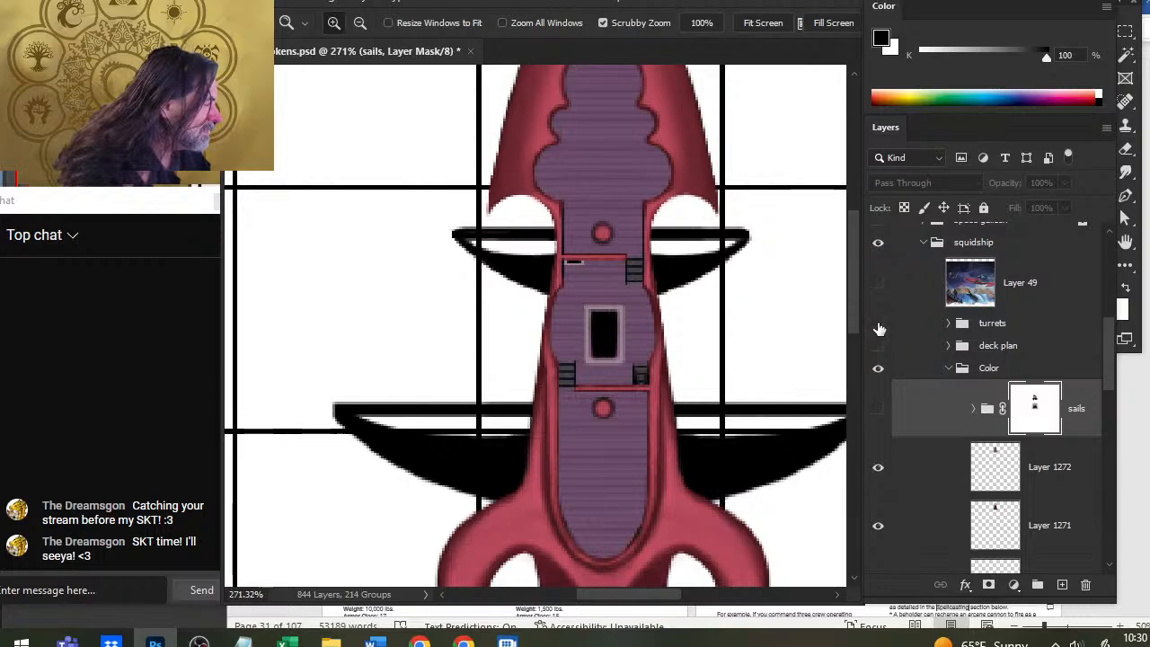
pyautogui.click(879, 330)
pyautogui.click(880, 329)
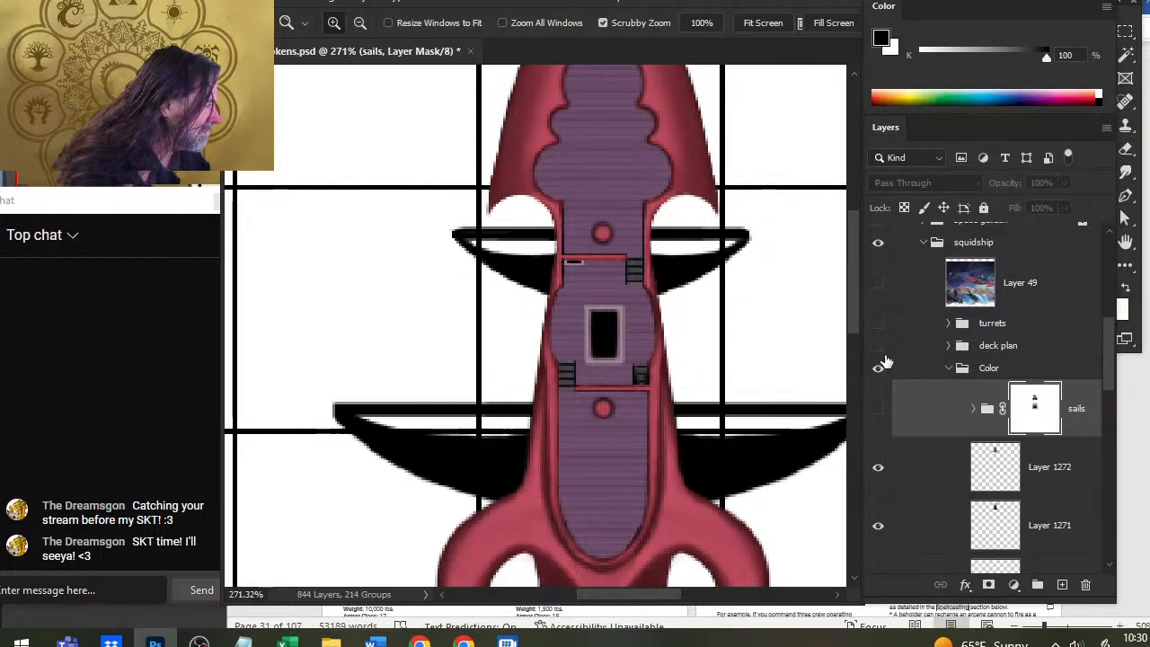
# Step: Toggle Layer 896, Layer 1271 and Layer 1272 to identify which layer holds the round red base on the aft deck
pyautogui.click(879, 468)
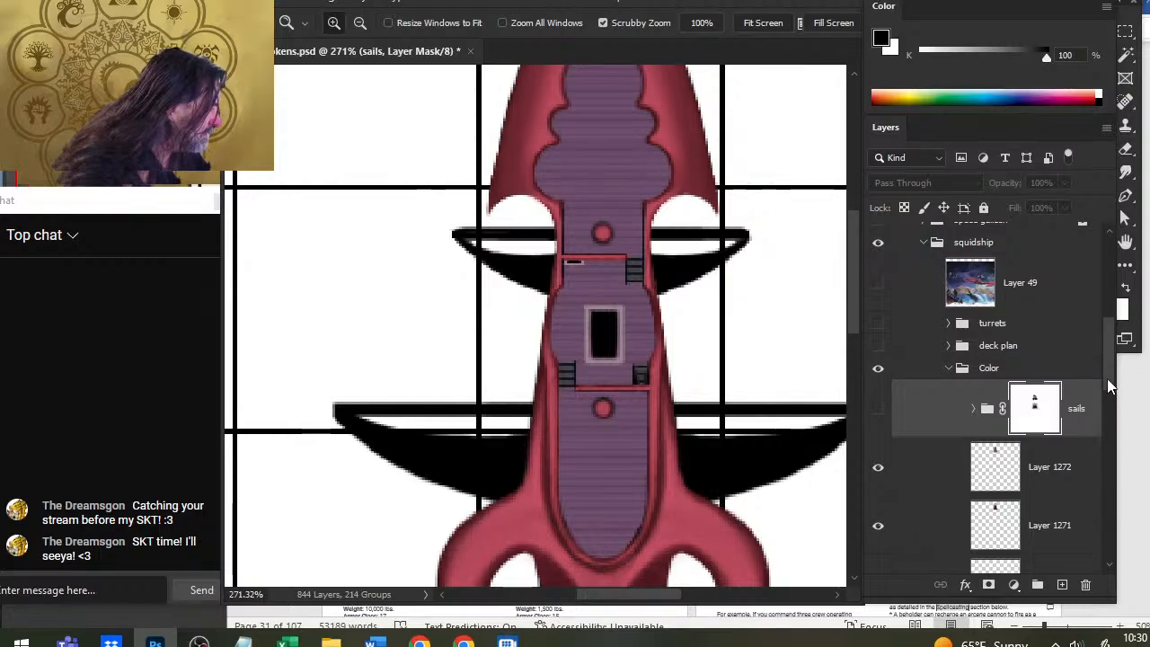
pyautogui.moveTo(1108, 383); pyautogui.dragTo(1106, 425)
pyautogui.click(882, 389)
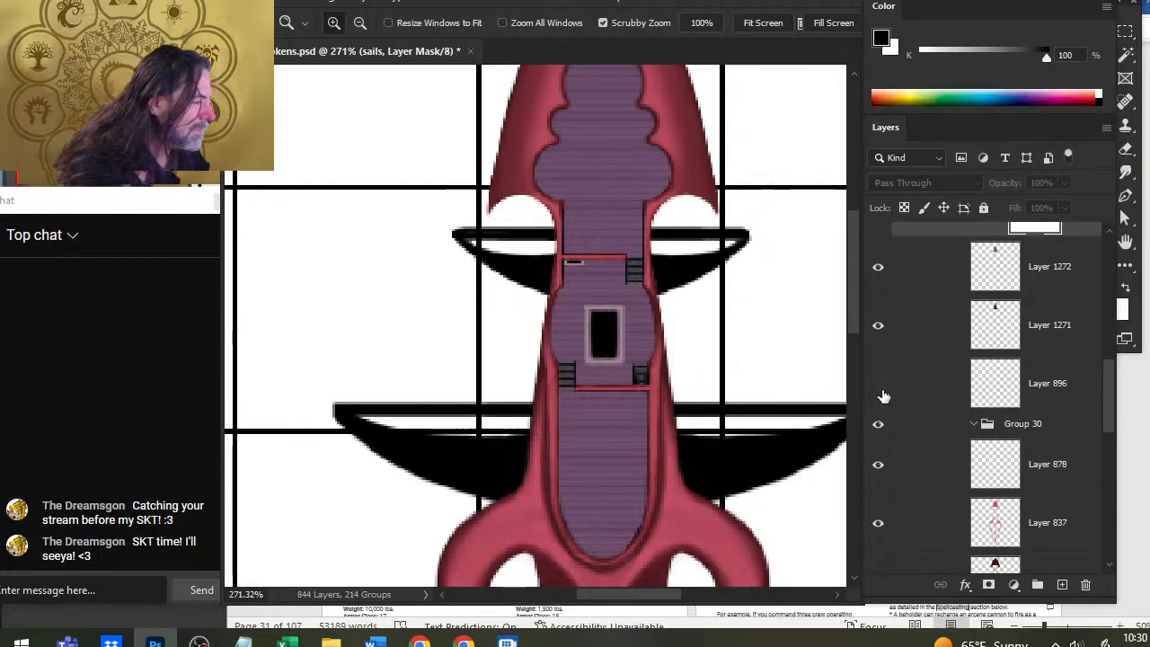
pyautogui.click(880, 385)
pyautogui.click(883, 390)
pyautogui.click(881, 388)
pyautogui.click(880, 326)
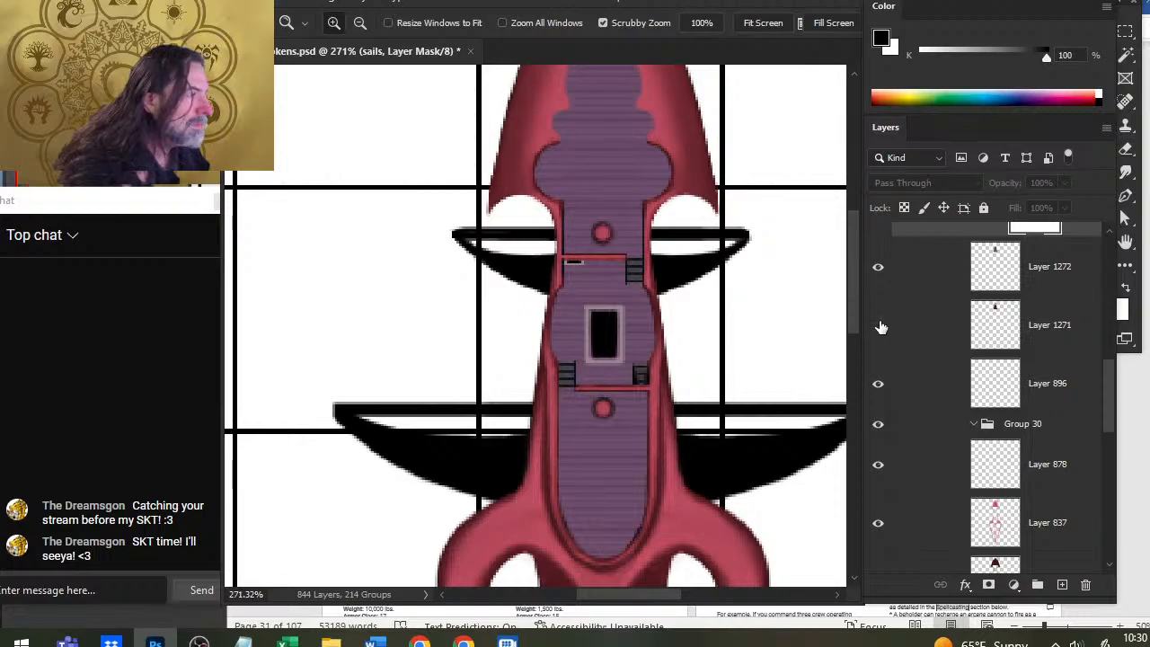
pyautogui.click(881, 325)
pyautogui.click(878, 267)
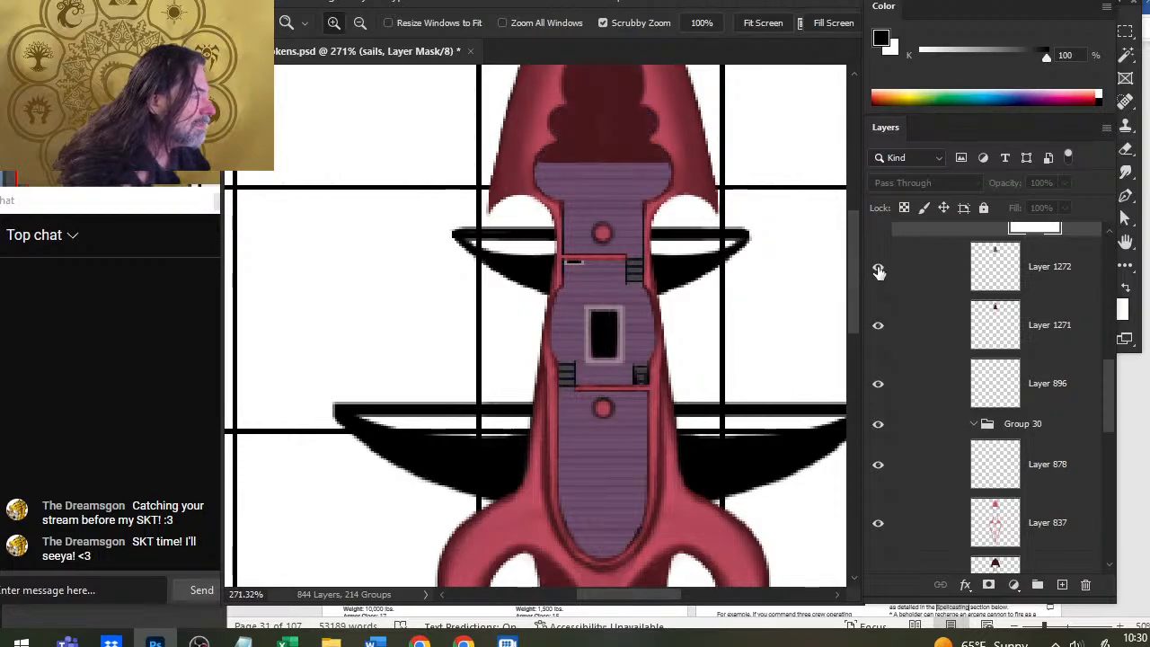
pyautogui.click(878, 267)
pyautogui.click(880, 388)
pyautogui.click(880, 388)
# Step: Lasso the round red base at the front of the aft deck on Layer 896 and cut it to a new layer
pyautogui.click(922, 392)
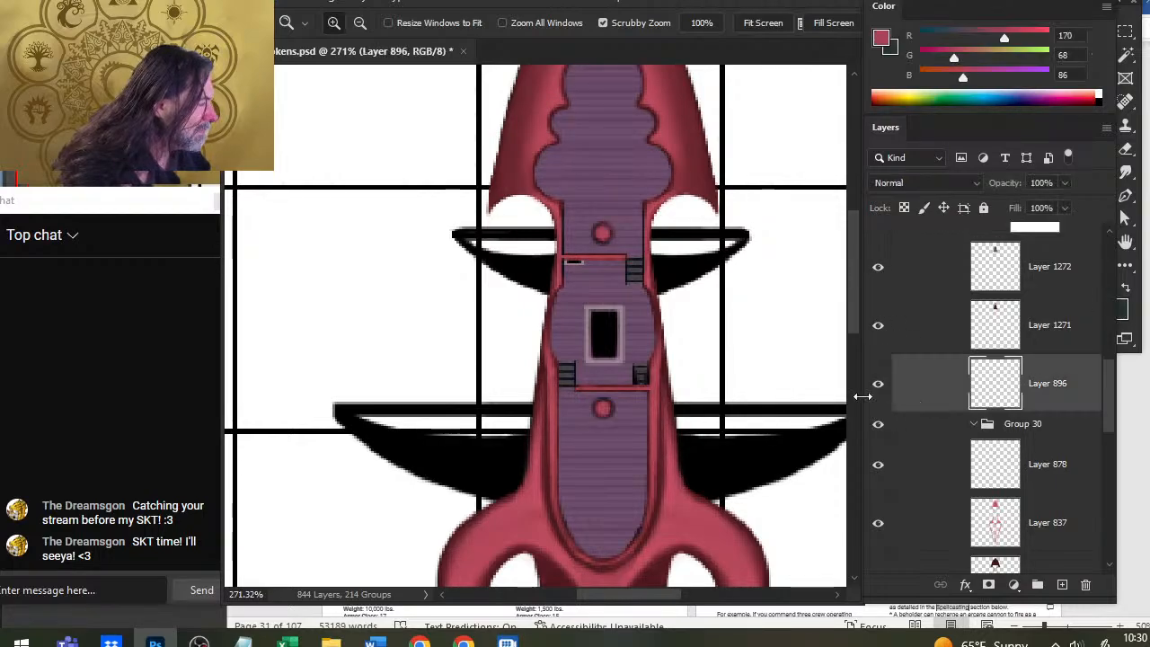
pyautogui.press('l')
pyautogui.moveTo(632, 406)
pyautogui.mouseDown()
pyautogui.moveTo(646, 403)
pyautogui.moveTo(611, 440)
pyautogui.mouseUp()
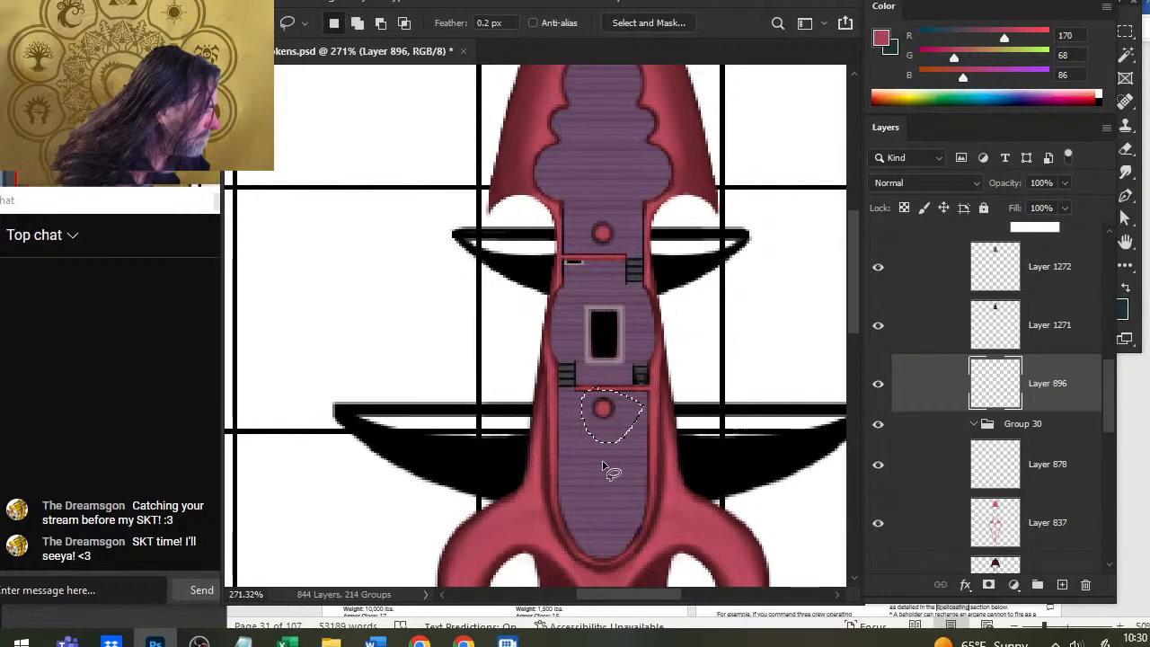
pyautogui.hotkey('ctrl', 'shift', 'j')
# Step: Enlarge the separated round base with Free Transform so it rims the small turret, and show the turrets group again
pyautogui.rightClick(599, 424)
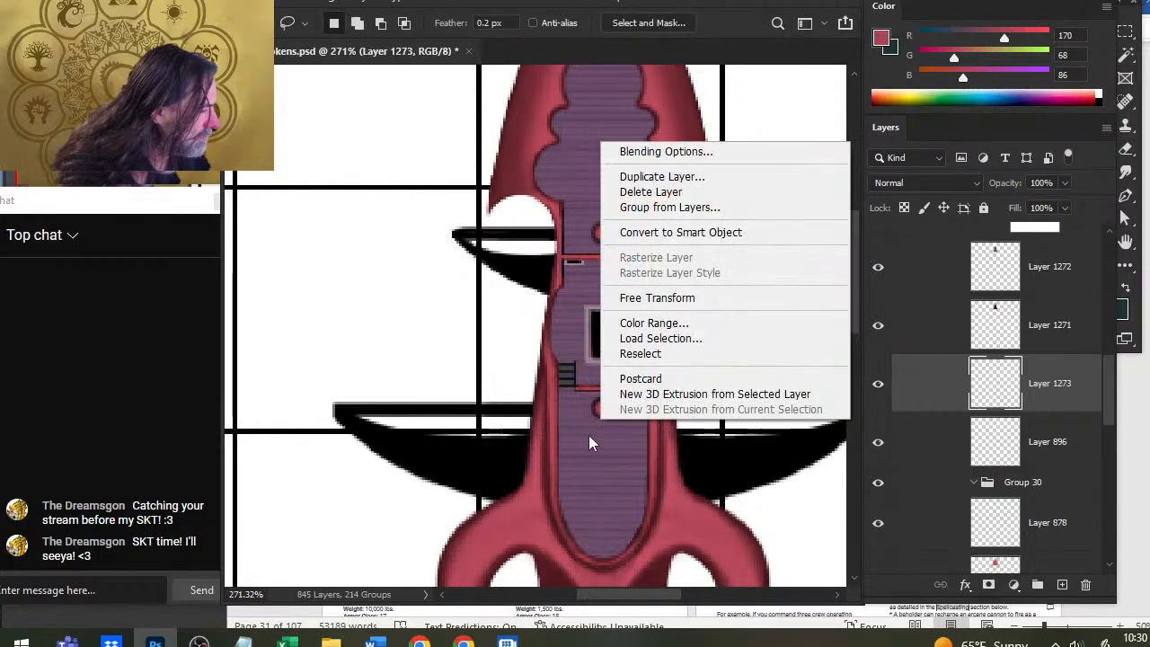
pyautogui.click(677, 306)
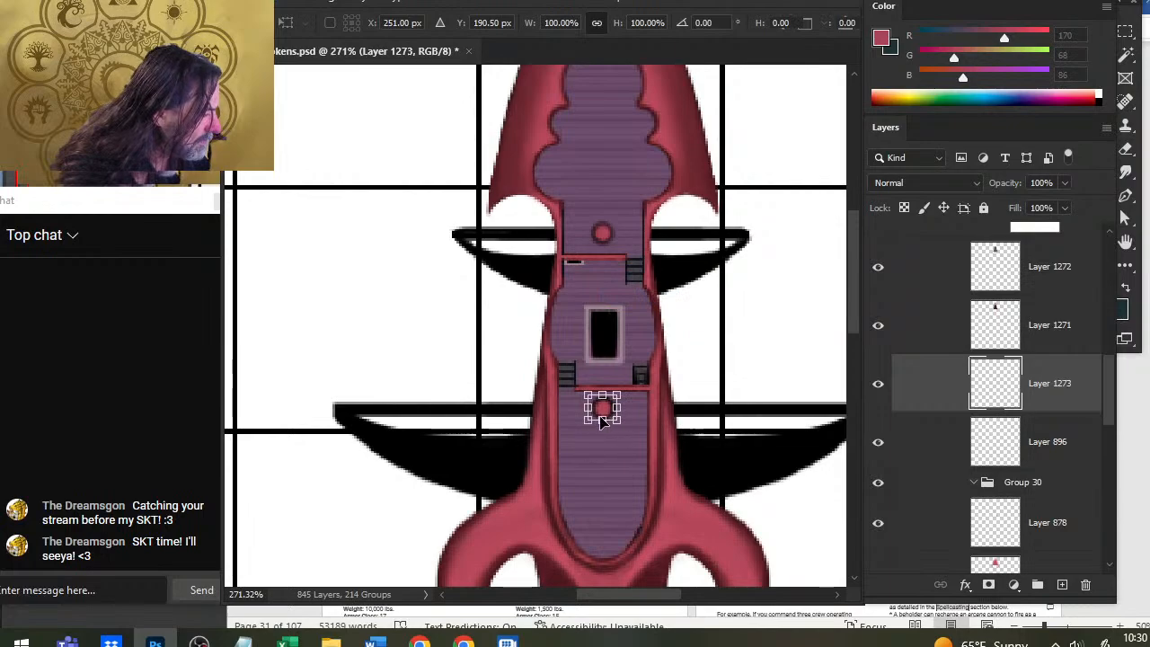
pyautogui.moveTo(601, 419); pyautogui.dragTo(602, 437)
pyautogui.press('Return')
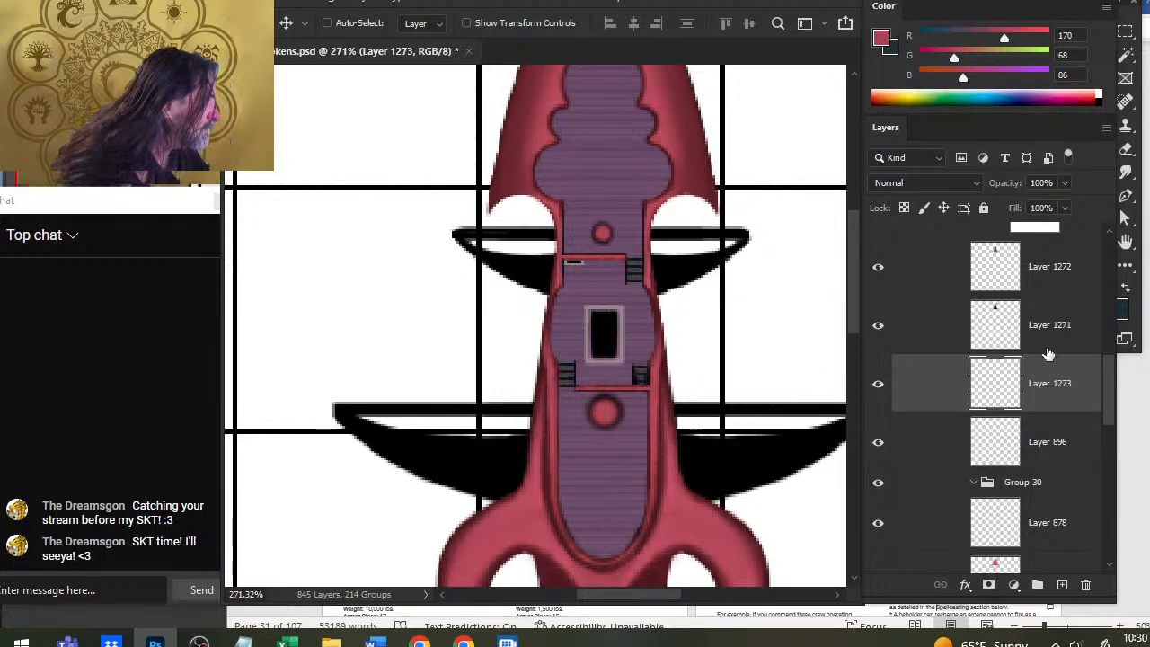
pyautogui.scroll(2, 1108, 378)
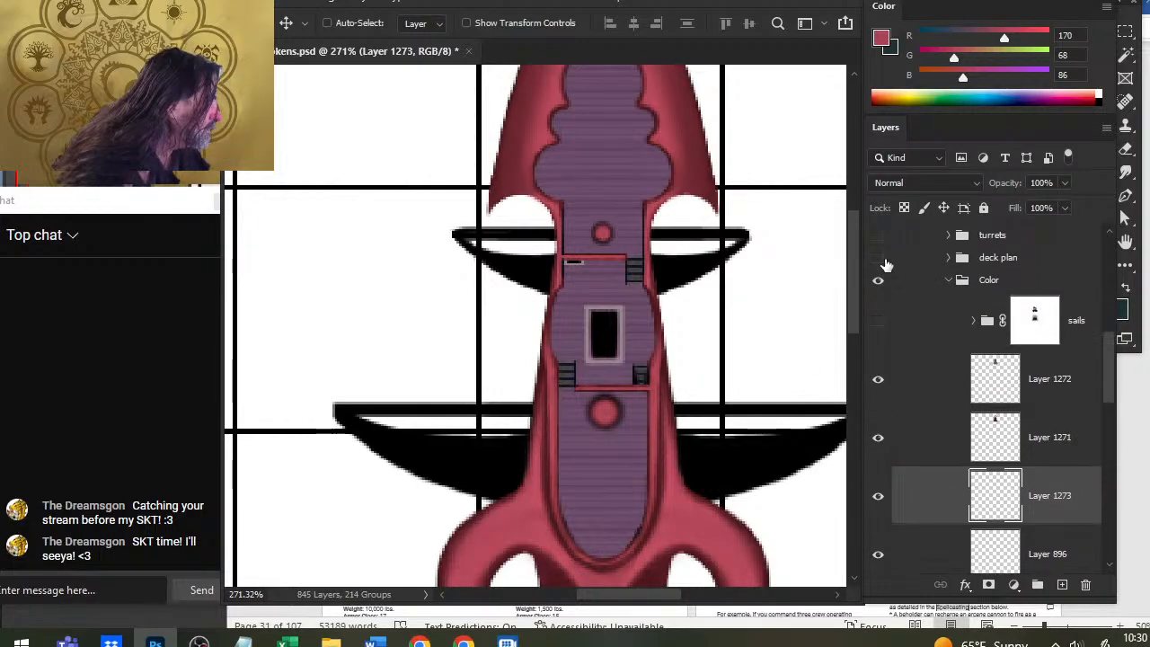
pyautogui.click(878, 235)
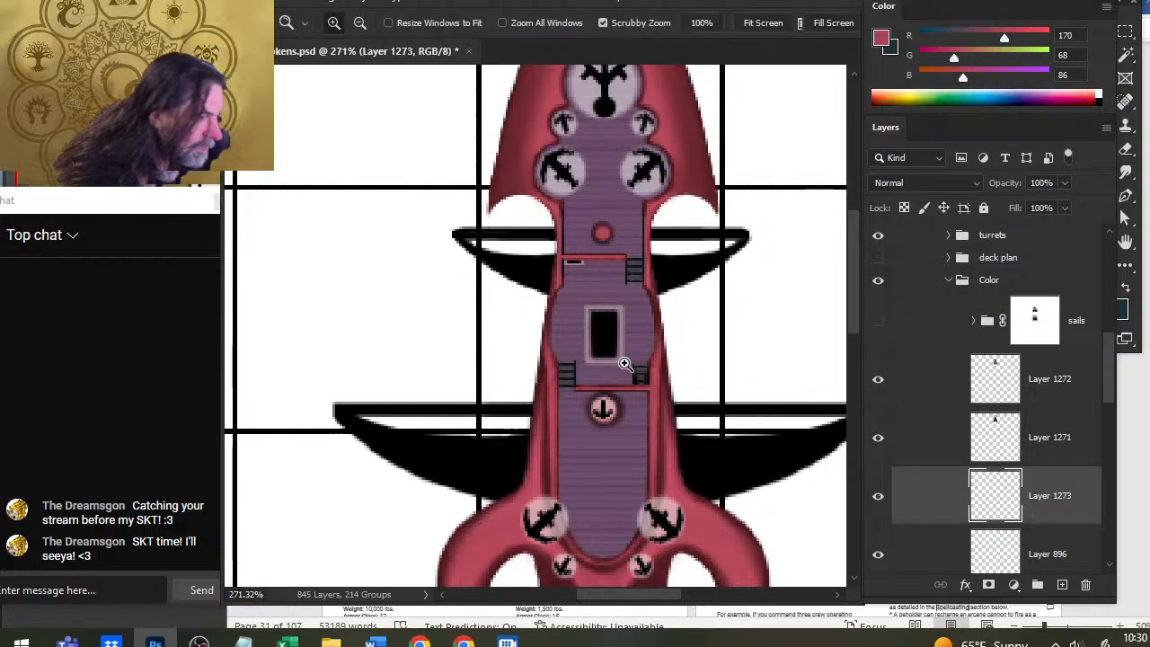
# Step: Lasso the left half of the enlarged round base beneath the small aft turret and put it on its own layer
pyautogui.scroll(3, 618, 408)
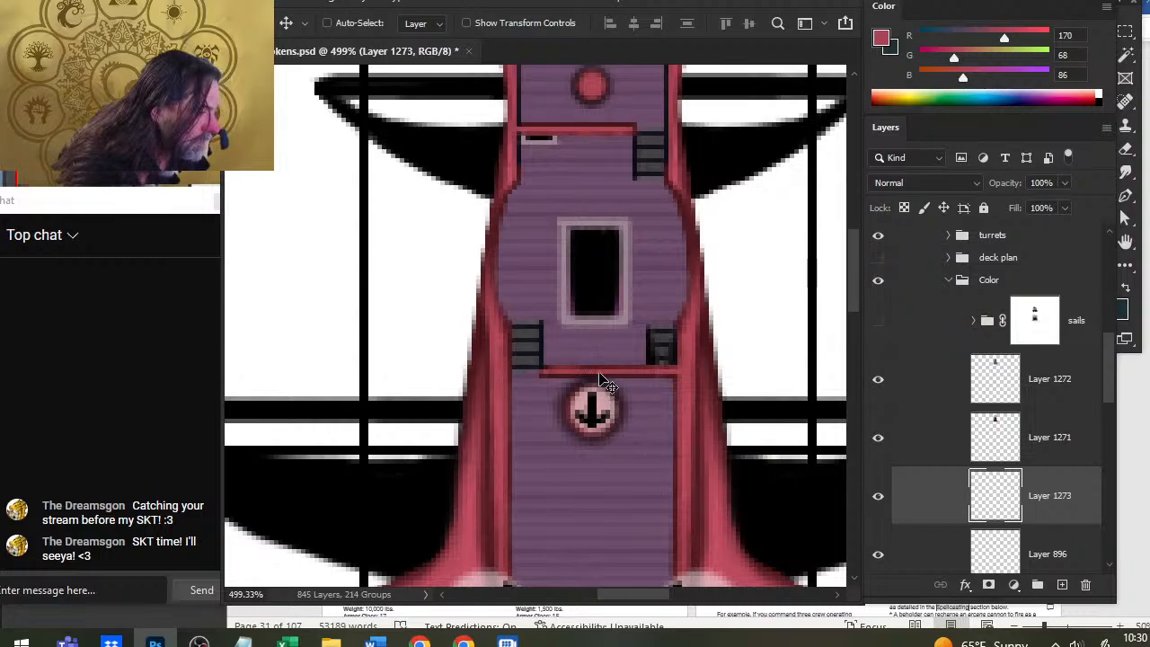
pyautogui.press('l')
pyautogui.moveTo(575, 355); pyautogui.dragTo(587, 461)
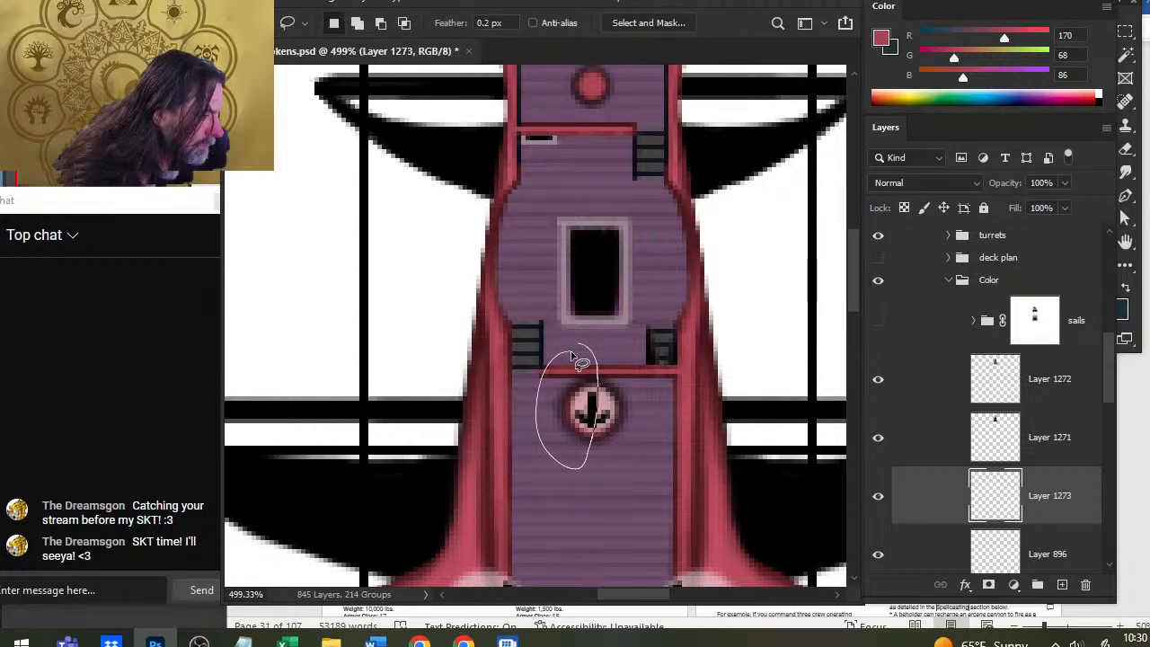
pyautogui.moveTo(571, 354); pyautogui.dragTo(573, 355)
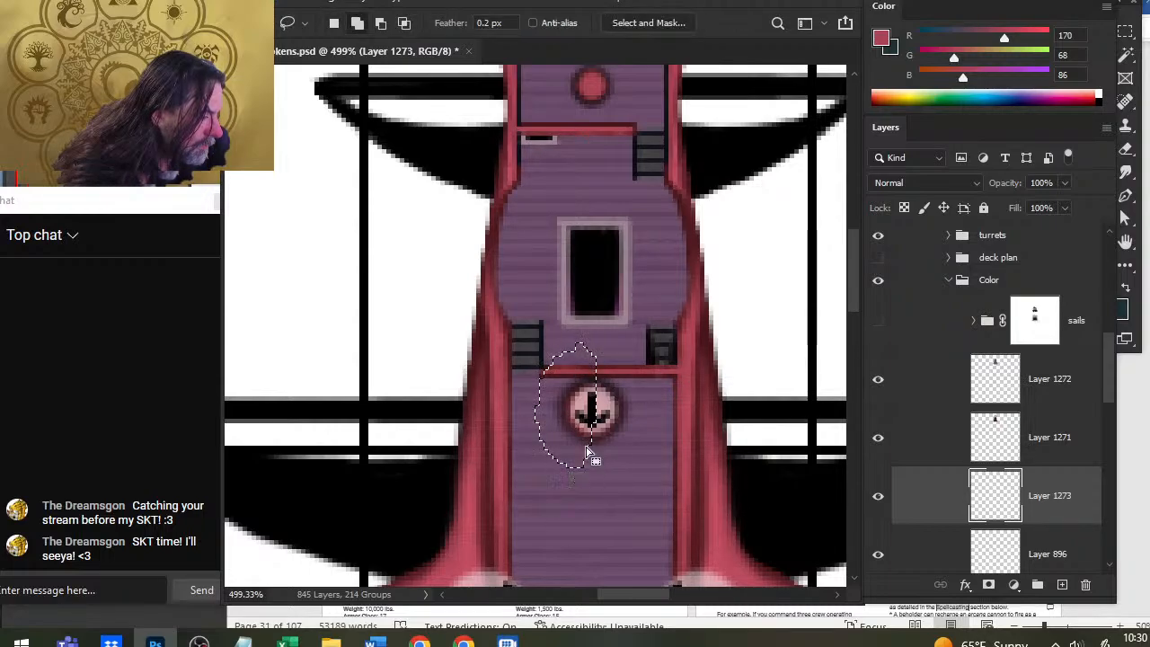
pyautogui.hotkey('ctrl', 'shift', 'j')
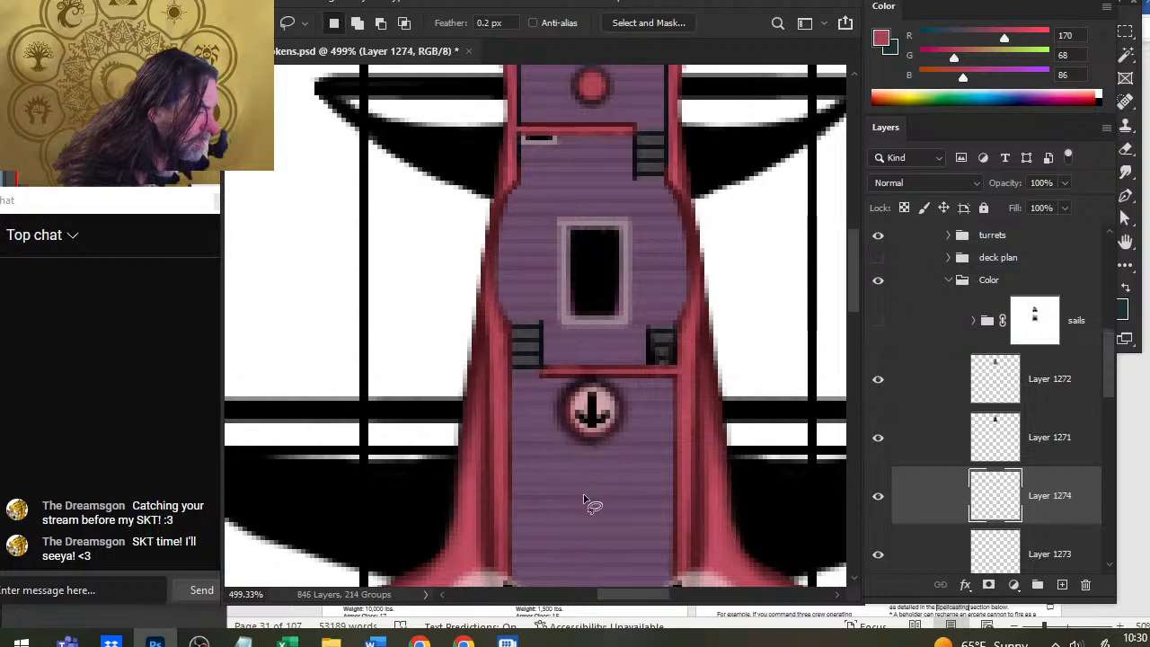
# Step: Flip the separated half of the round base horizontally to even out its rim, and merge it into the layer below
pyautogui.rightClick(554, 414)
pyautogui.click(649, 284)
pyautogui.rightClick(611, 331)
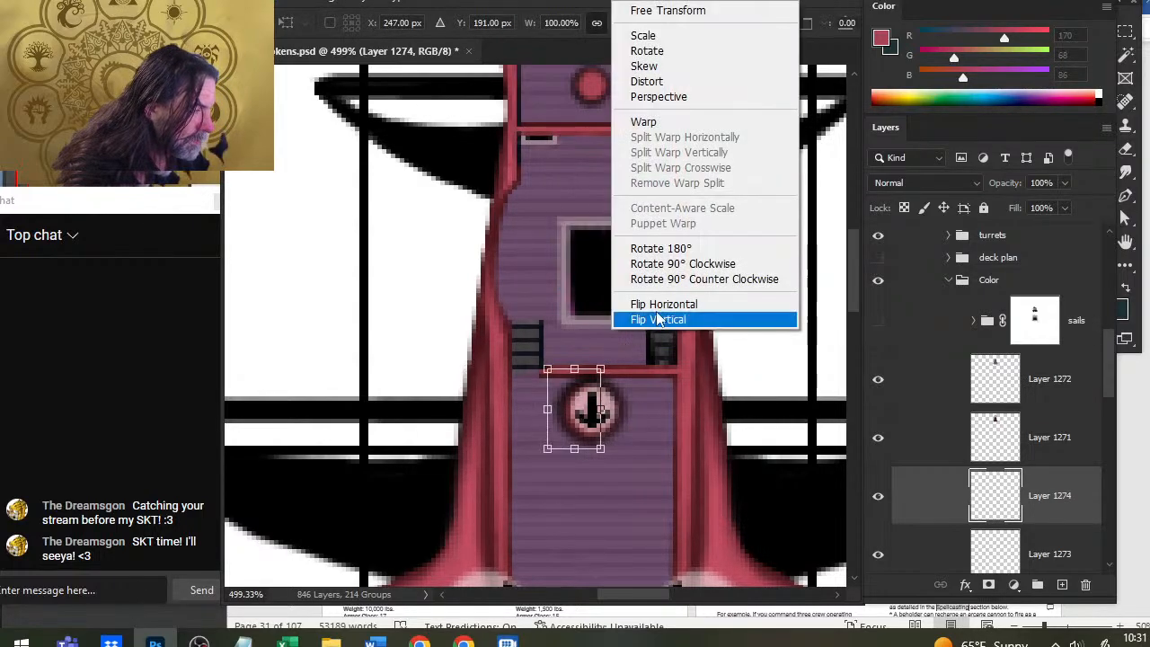
pyautogui.click(631, 307)
pyautogui.press('Return')
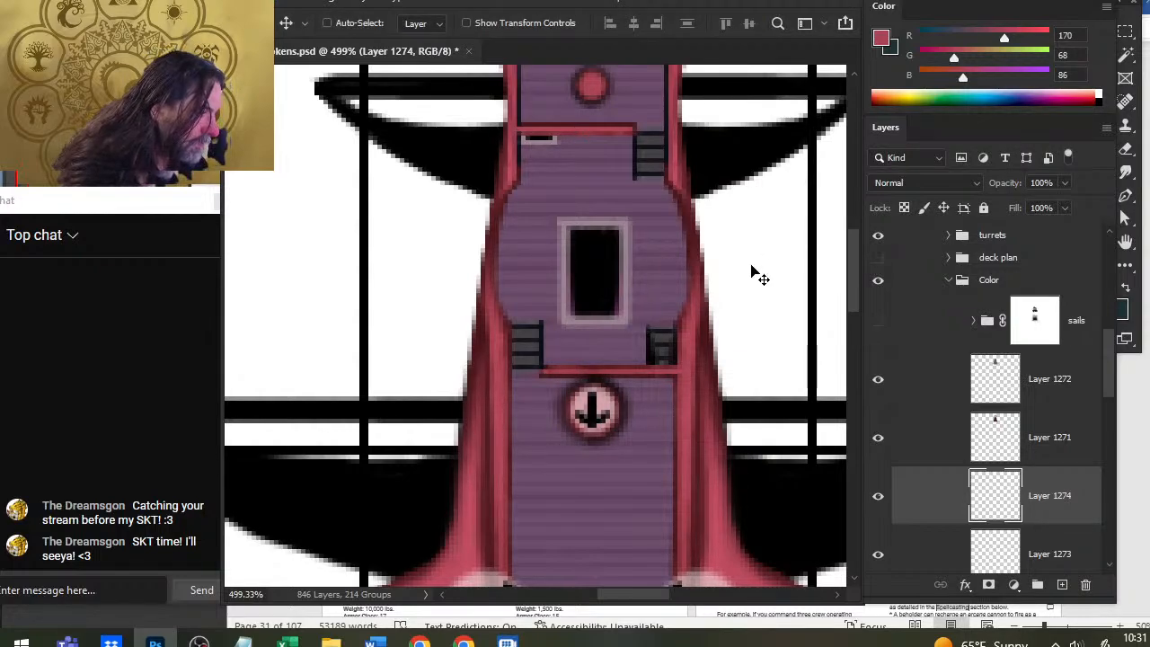
pyautogui.rightClick(938, 487)
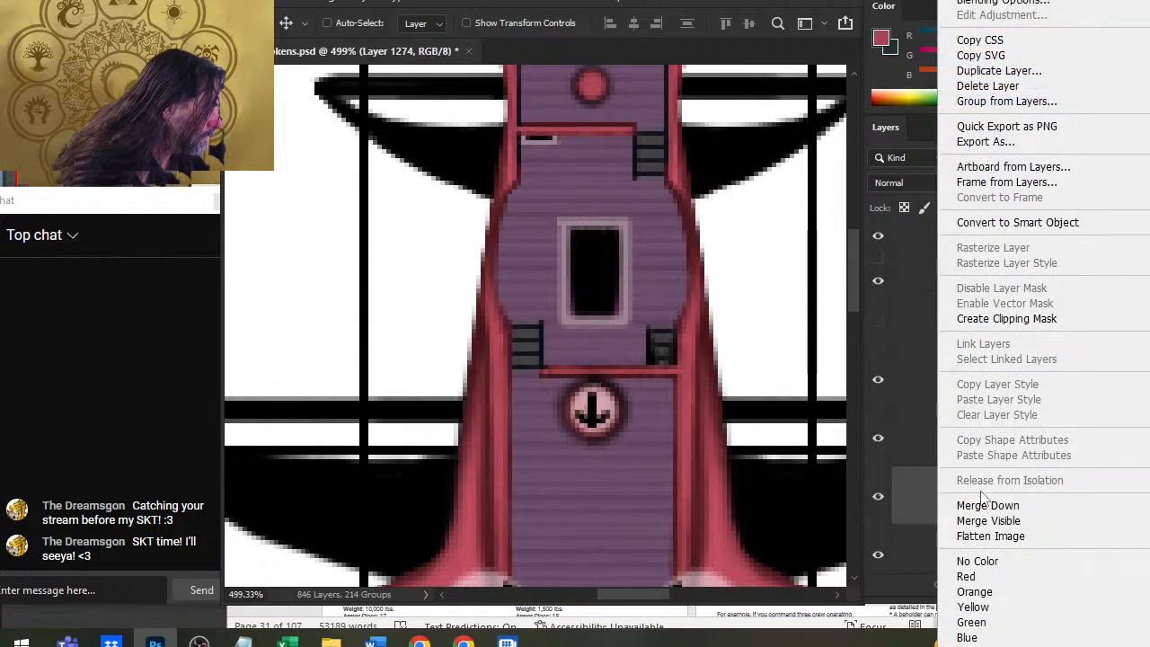
pyautogui.click(987, 506)
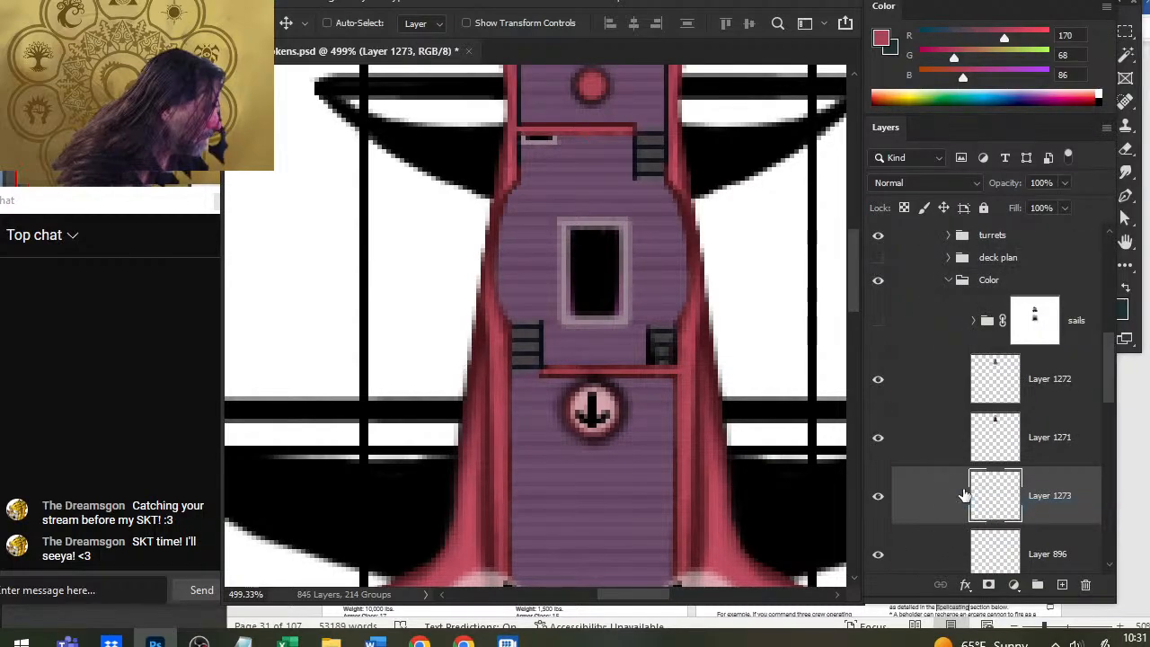
# Step: Check what Layer 896 contributes to the aft deck around the round base by toggling its visibility
pyautogui.click(930, 437)
pyautogui.click(920, 395)
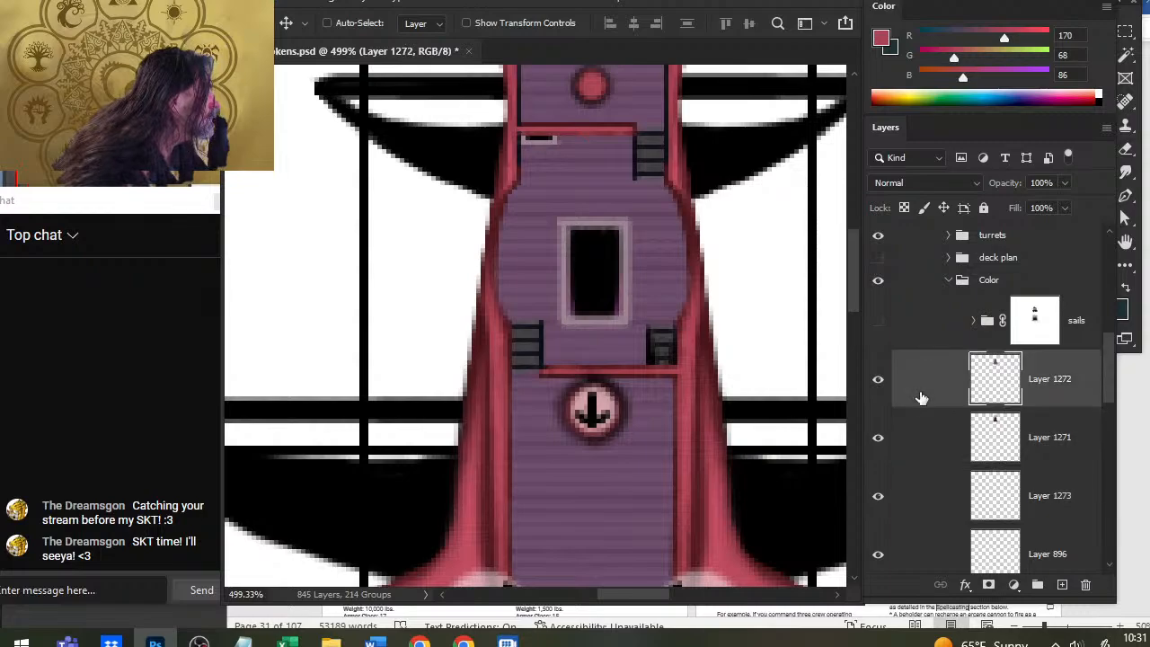
pyautogui.click(930, 557)
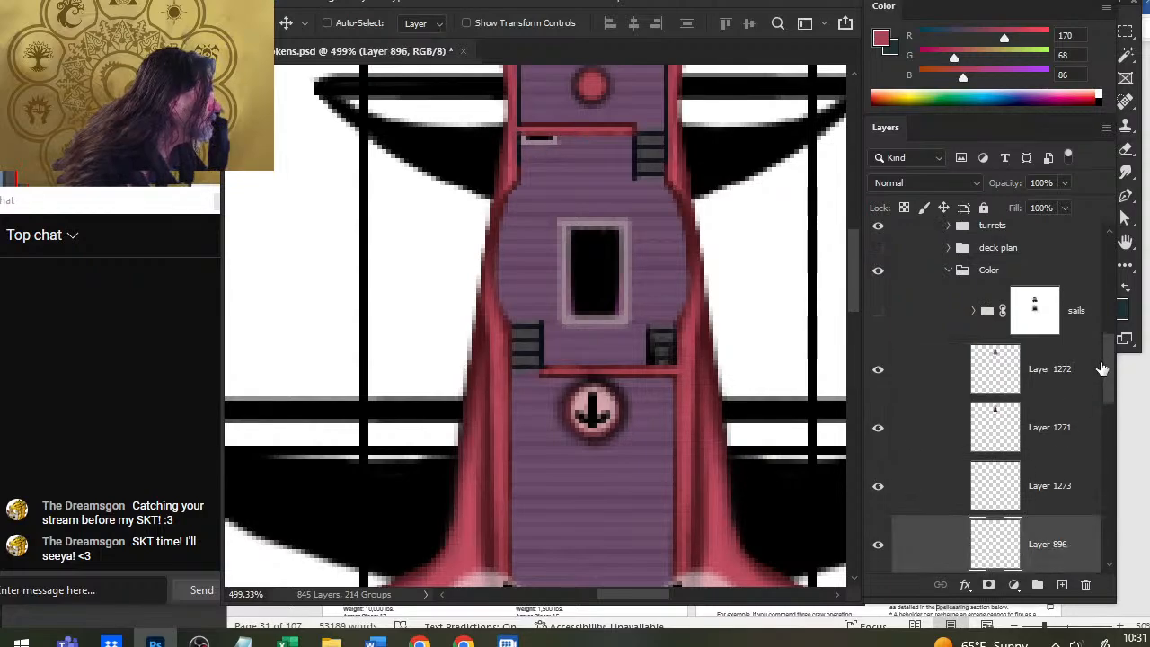
pyautogui.moveTo(1109, 373); pyautogui.dragTo(1114, 404)
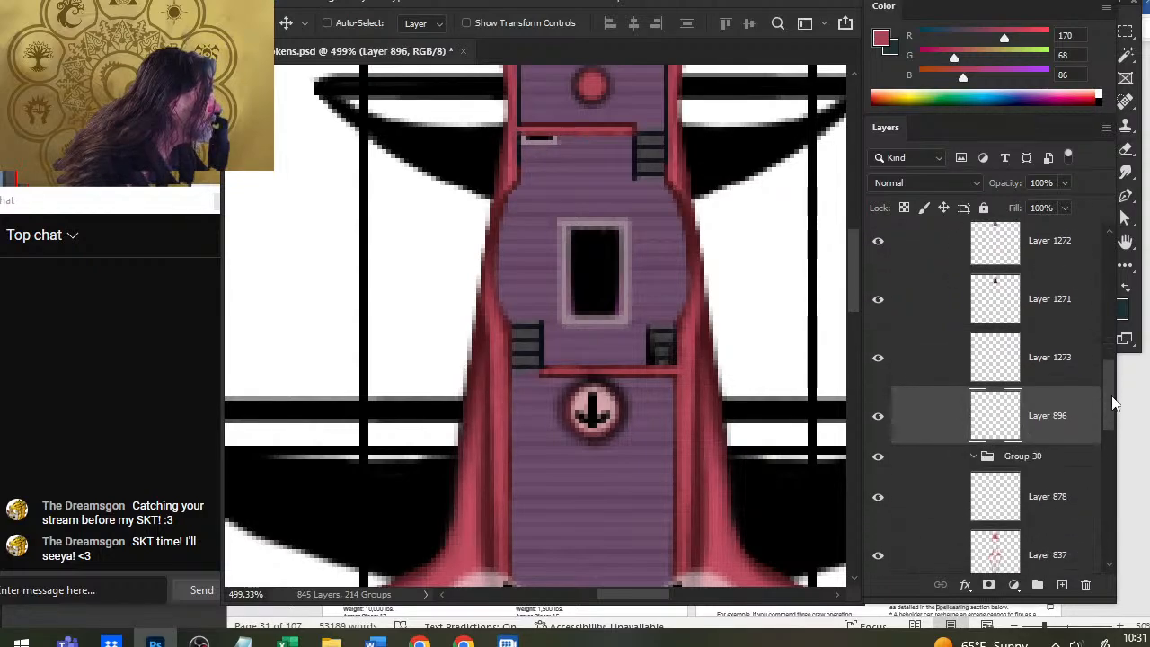
pyautogui.click(880, 417)
pyautogui.click(881, 418)
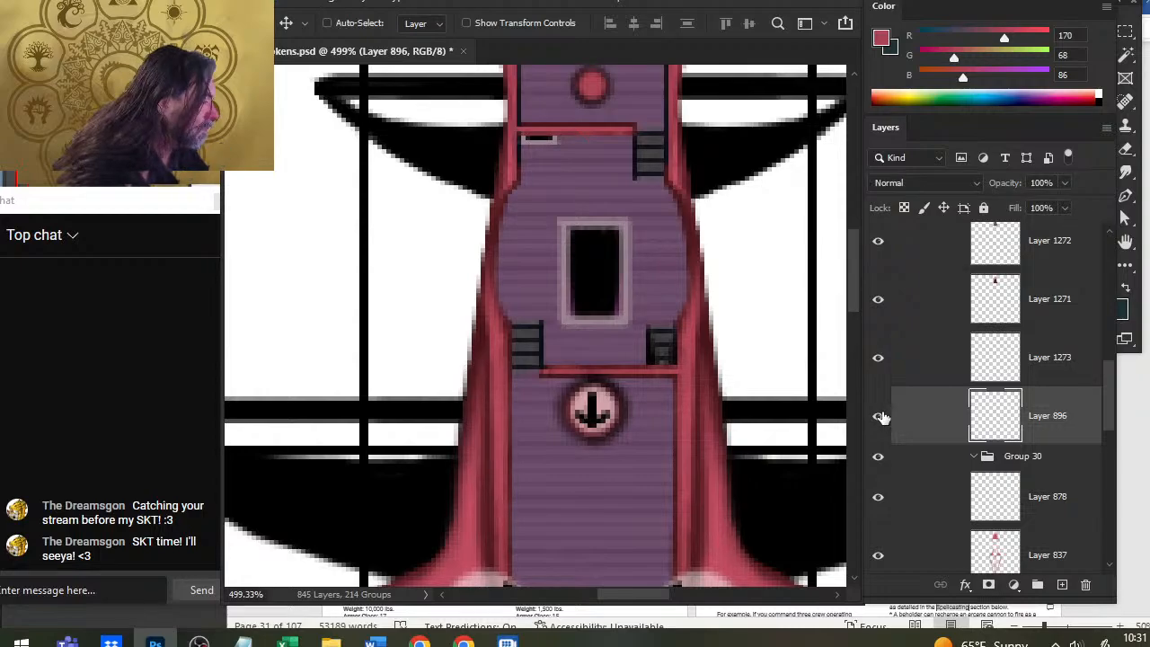
pyautogui.click(880, 417)
pyautogui.click(881, 417)
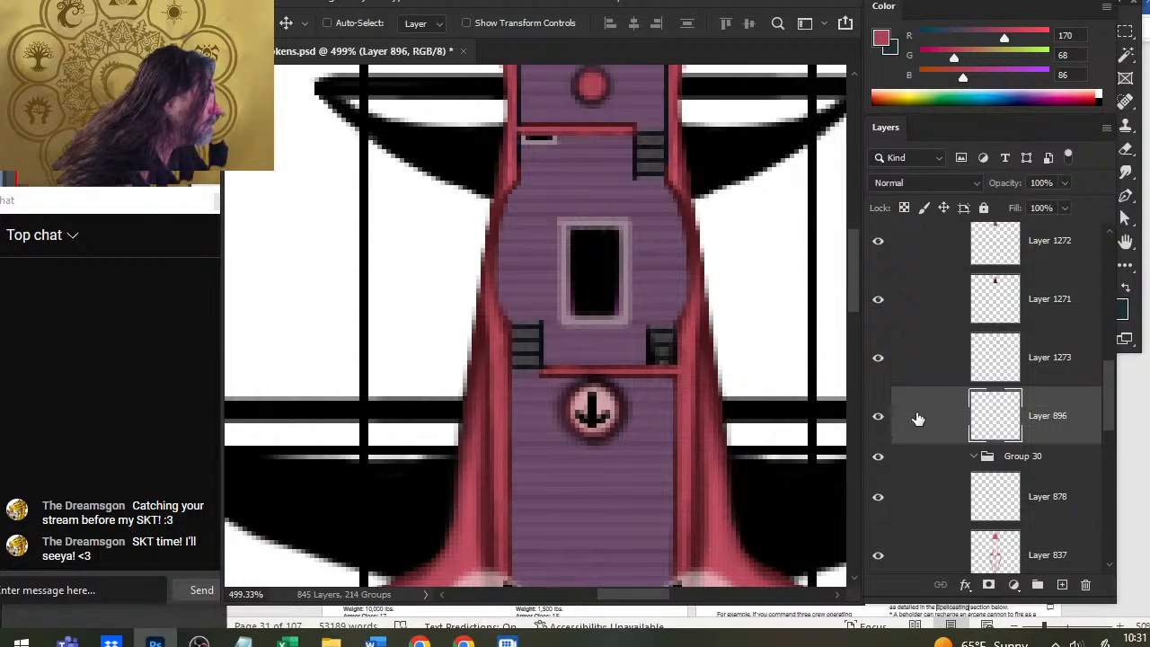
# Step: Undo the merge so the separated half of the round turret base is back on its own layer
pyautogui.hotkey('ctrl', 'z')
pyautogui.hotkey('ctrl', 'z')
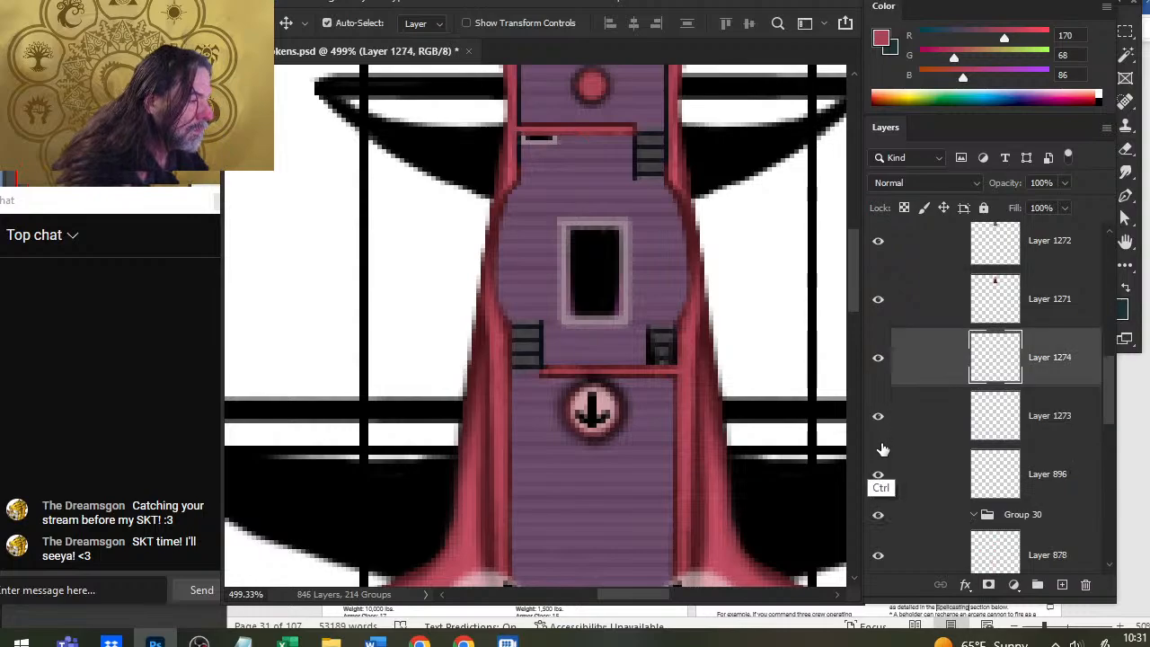
pyautogui.click(878, 471)
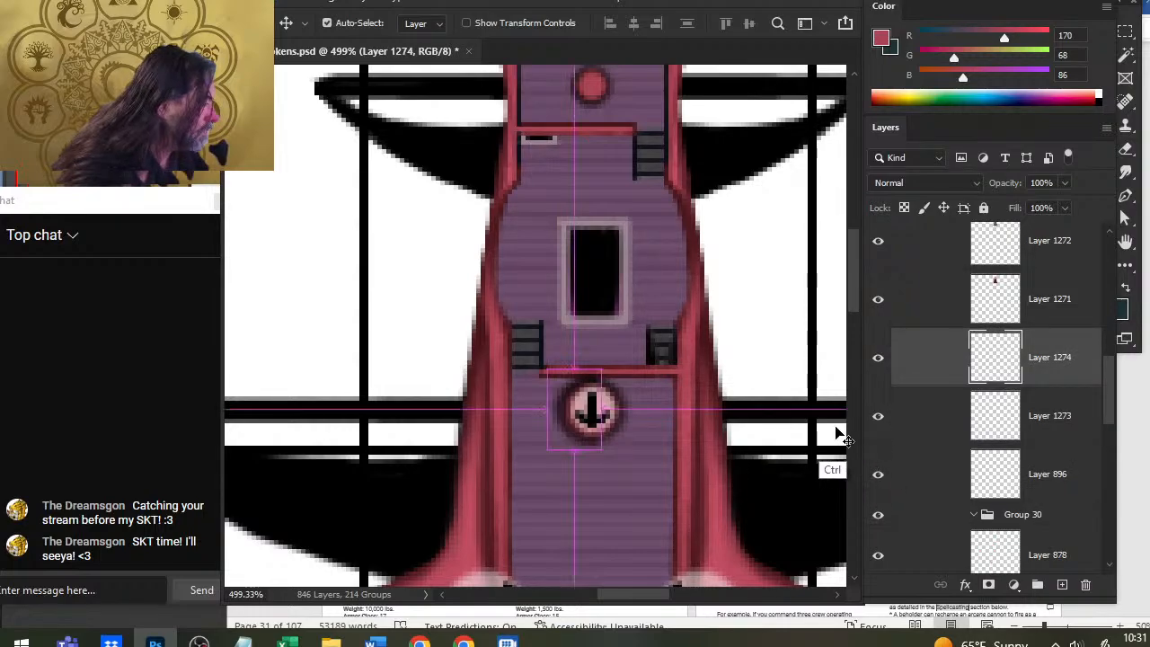
# Step: Duplicate the separated half of the round base and flip the copy horizontally
pyautogui.rightClick(930, 371)
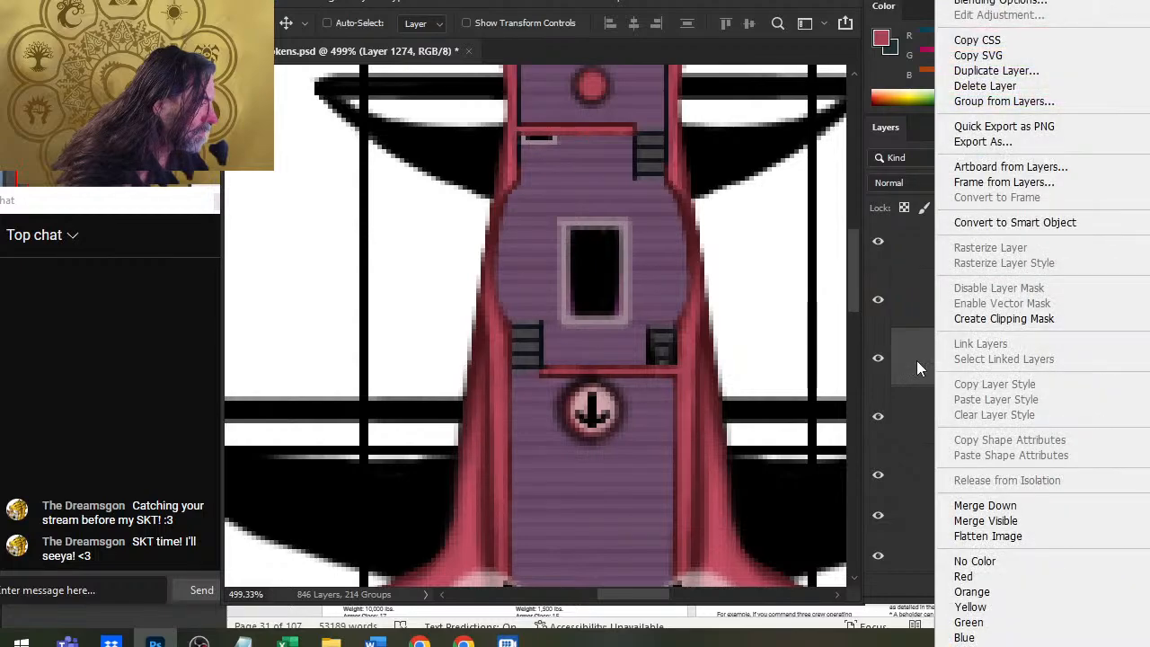
pyautogui.click(1020, 71)
pyautogui.press('Return')
pyautogui.press('l')
pyautogui.rightClick(626, 353)
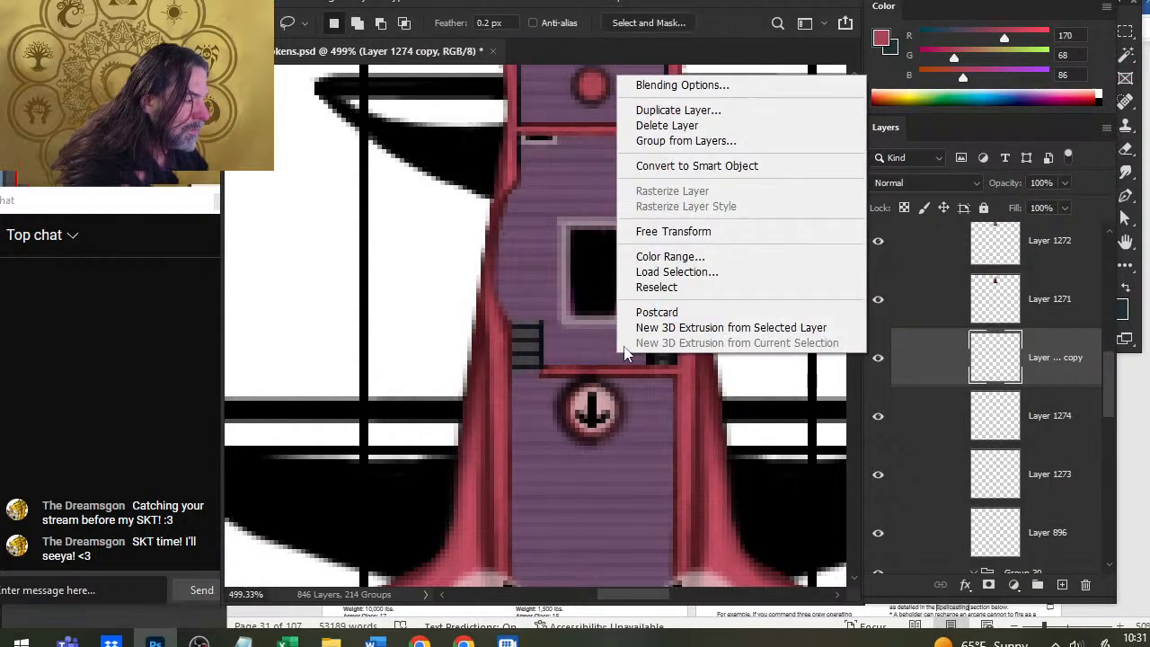
pyautogui.click(732, 237)
pyautogui.rightClick(682, 262)
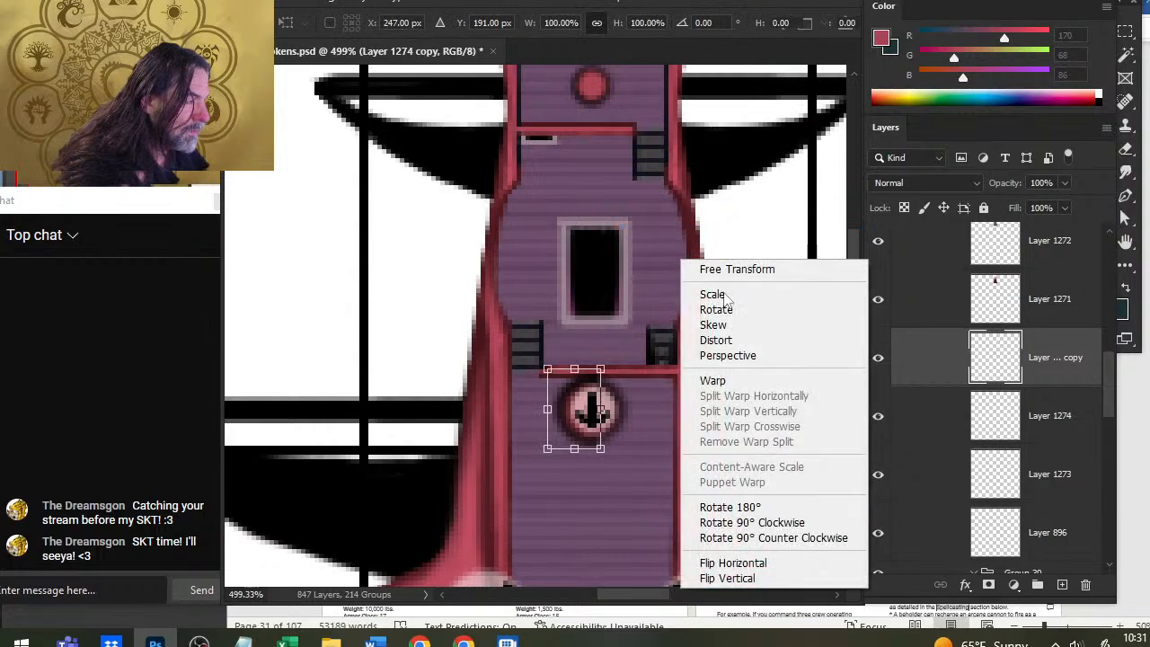
pyautogui.click(743, 566)
pyautogui.press('Return')
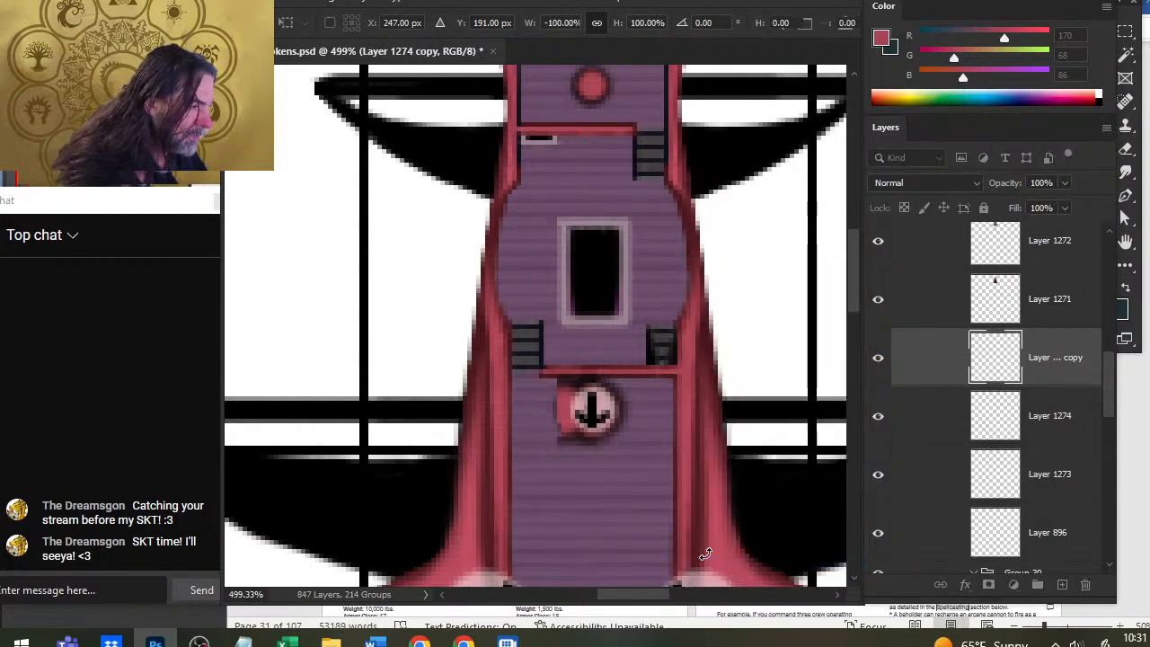
# Step: Nudge the flipped half to the right until it completes the opposite side of the turret base's rim
pyautogui.press('v')
pyautogui.press('Right')
pyautogui.press('Right')
pyautogui.press('Right')
pyautogui.press('Right')
pyautogui.press('Right')
pyautogui.press('Right')
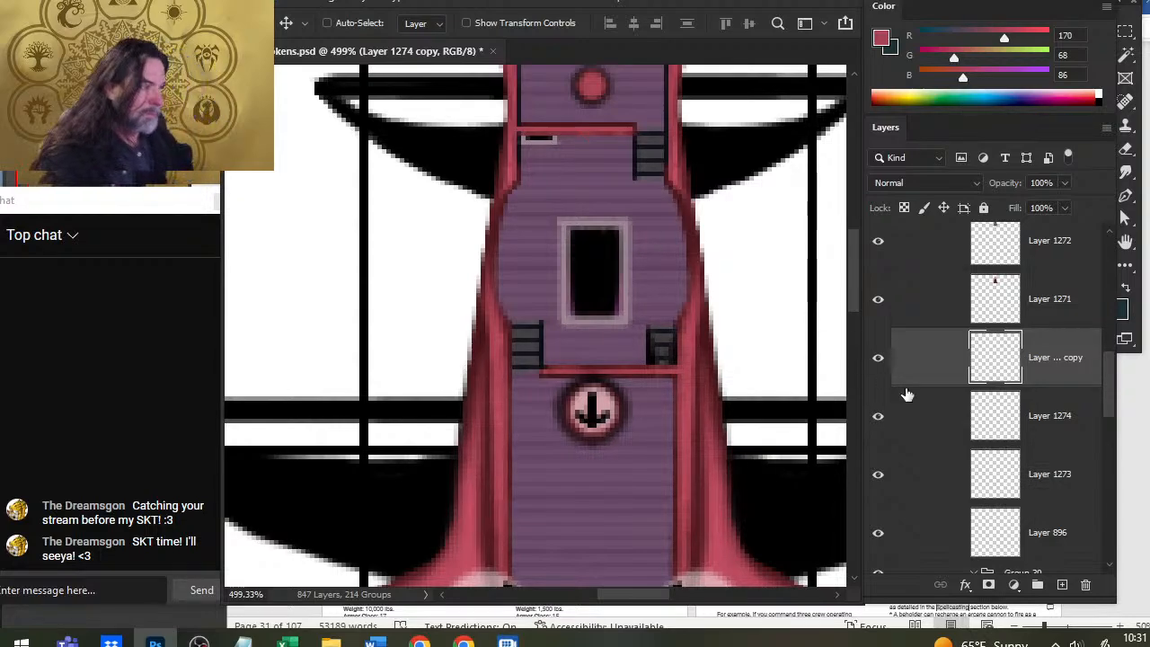
# Step: Merge the flipped copy into Layer 1274 and merge the result down into Layer 1273
pyautogui.rightClick(931, 366)
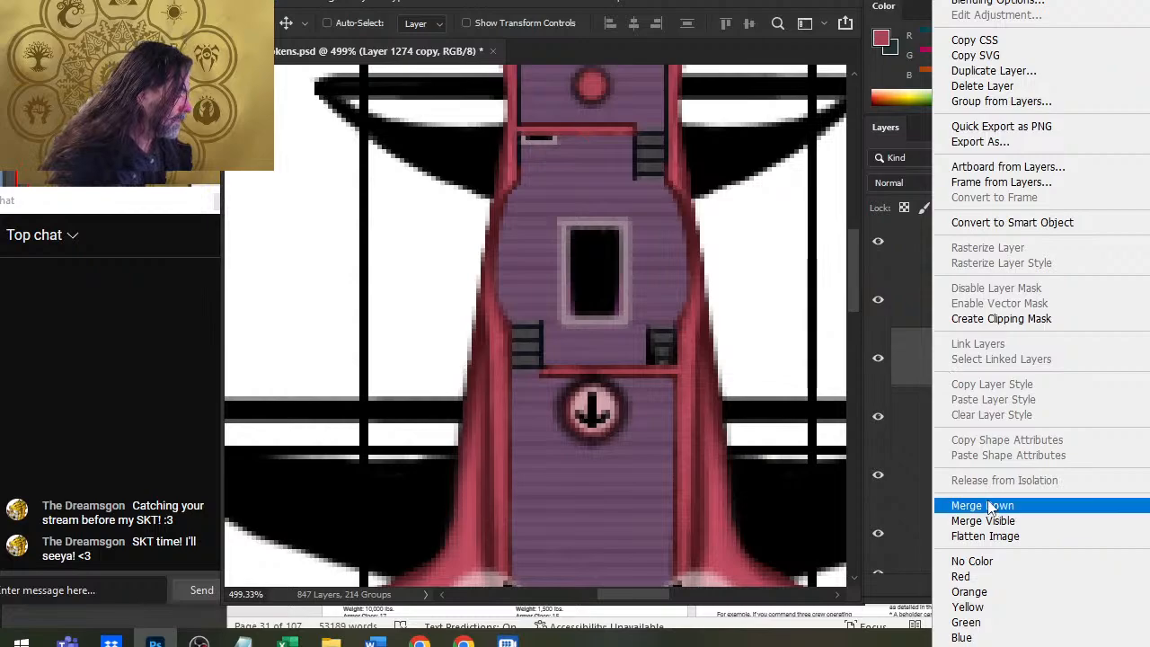
pyautogui.click(988, 505)
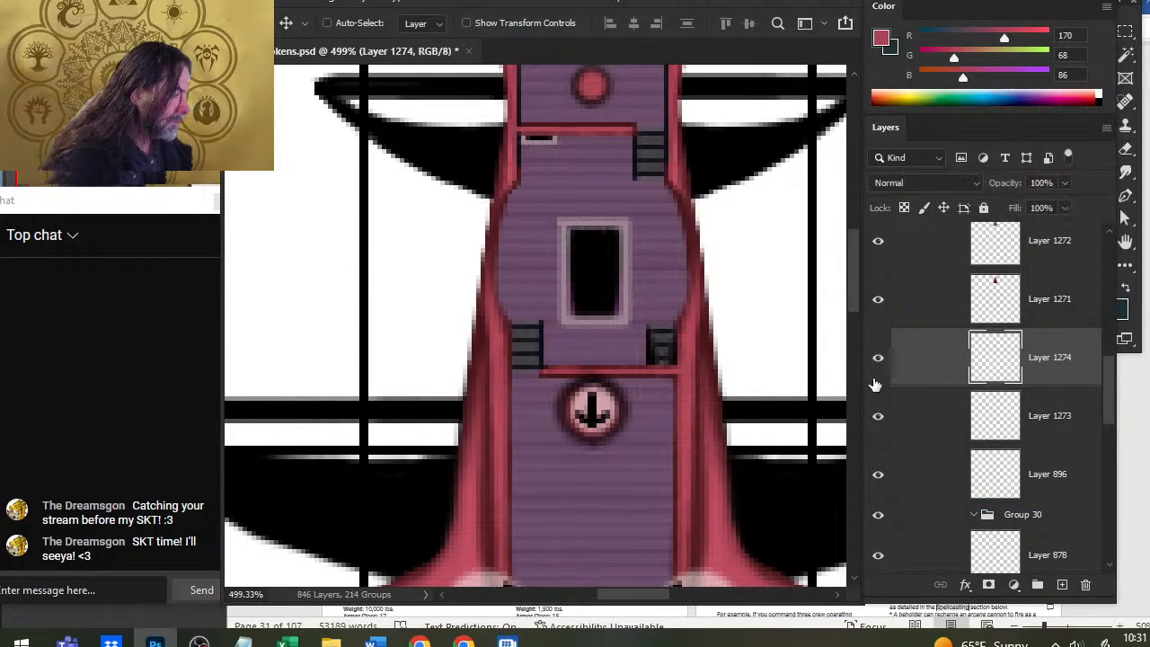
pyautogui.rightClick(913, 369)
pyautogui.click(957, 504)
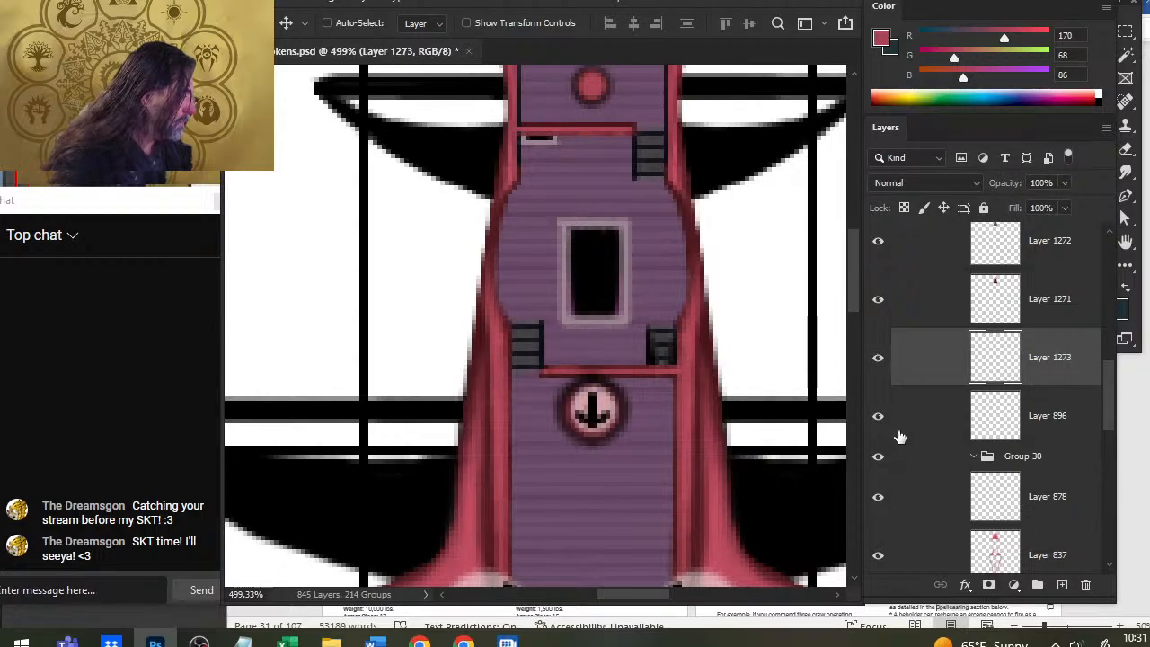
# Step: Hide the turrets group to inspect the rebuilt round base, and show the group again
pyautogui.moveTo(1103, 388); pyautogui.dragTo(1095, 350)
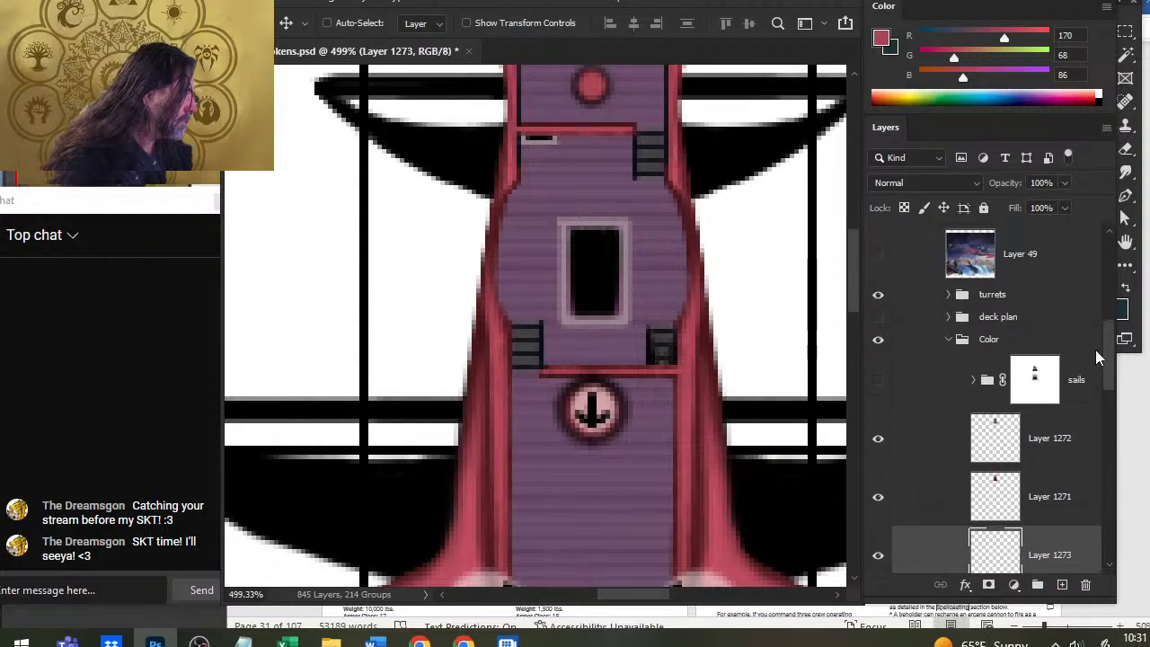
pyautogui.click(880, 299)
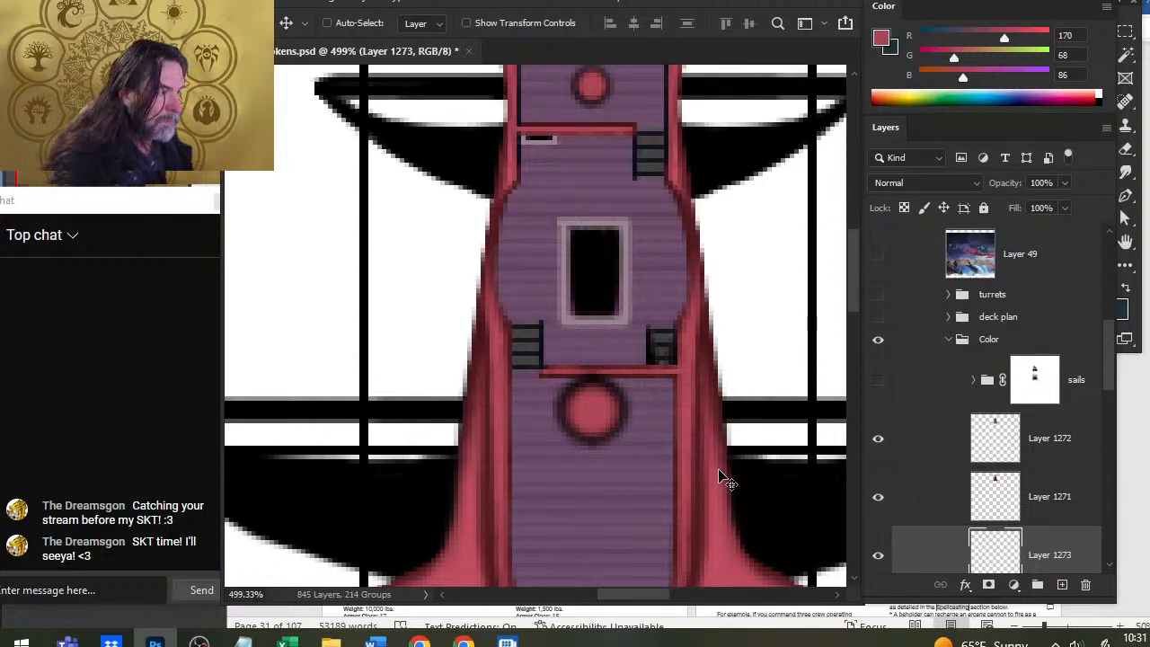
pyautogui.press('z')
pyautogui.moveTo(701, 354); pyautogui.dragTo(655, 401)
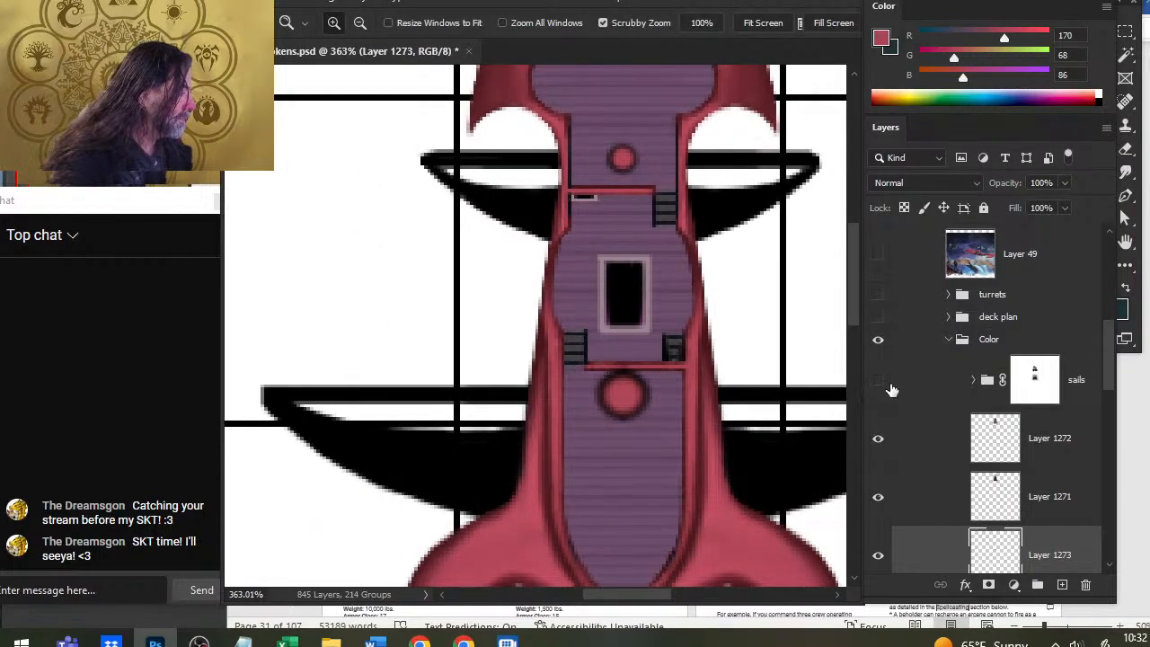
pyautogui.click(880, 296)
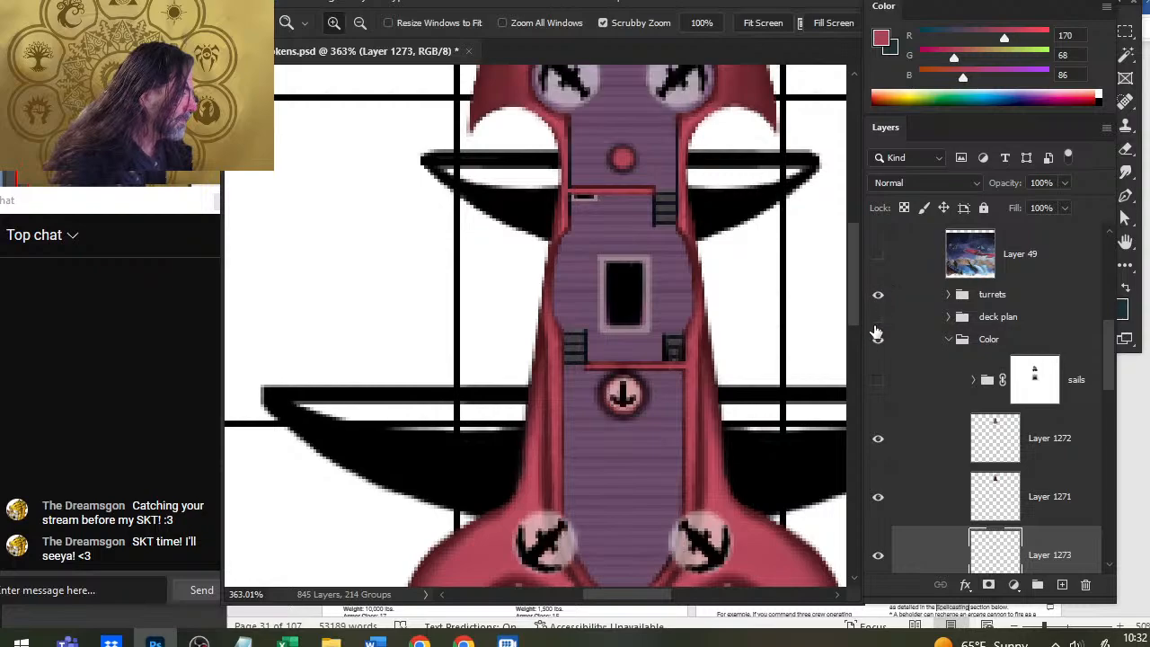
# Step: Show the sails group and move it between Layer 1273 and Layer 896 so the aft round base lies above the sails
pyautogui.click(878, 381)
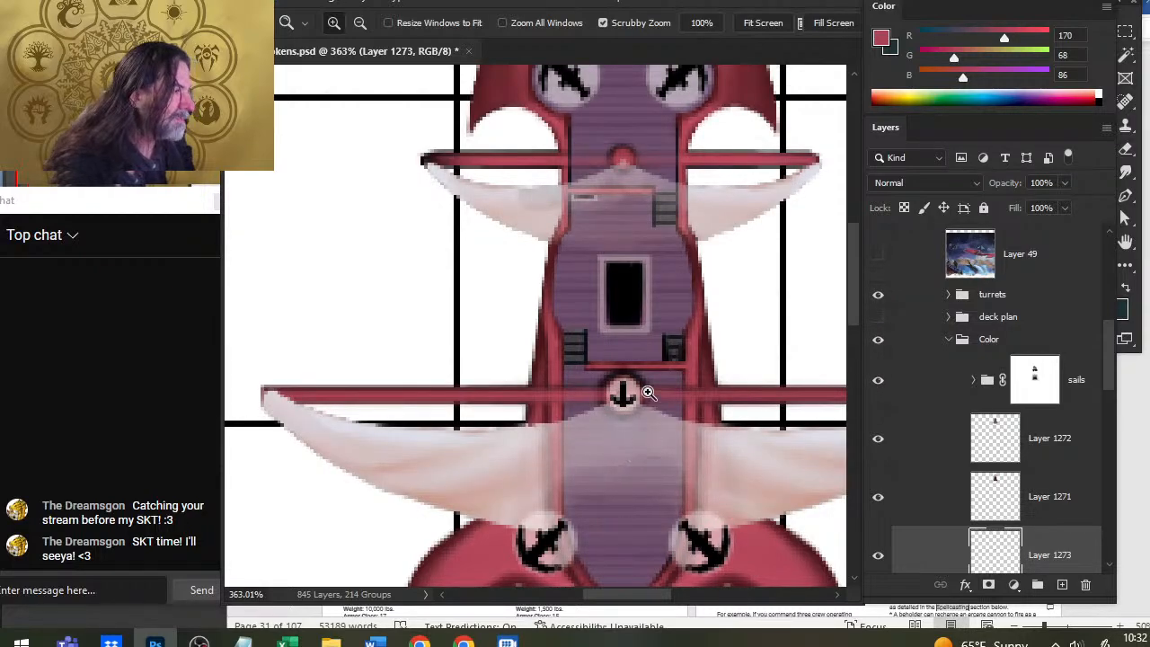
pyautogui.scroll(2, 647, 394)
pyautogui.scroll(-2, 665, 458)
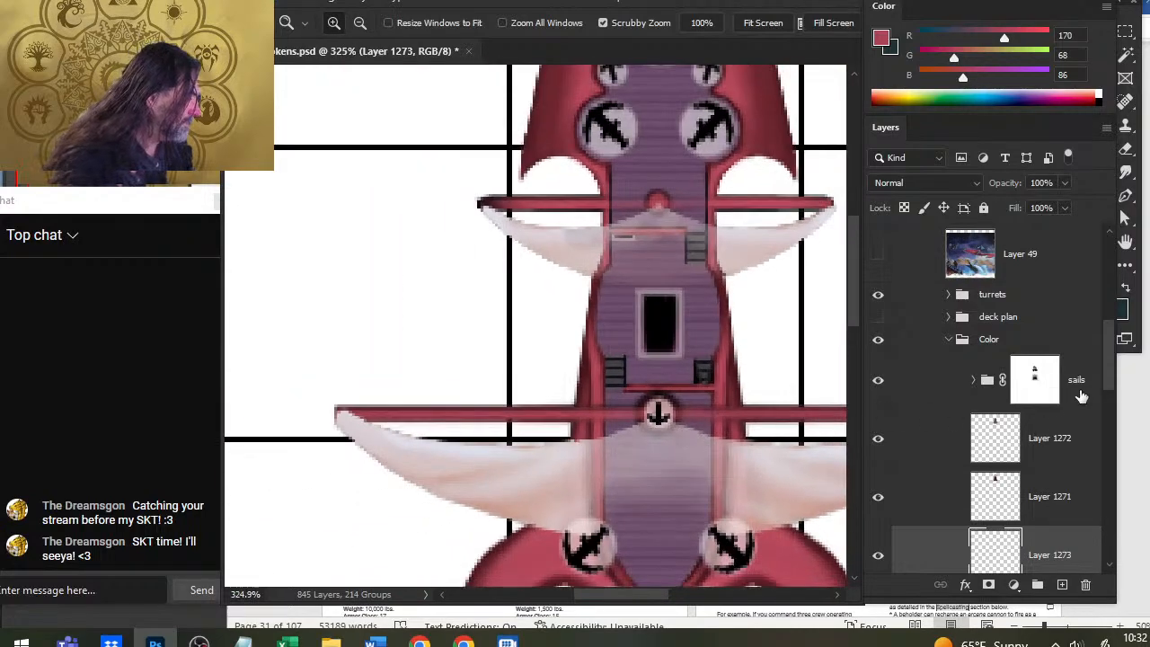
pyautogui.scroll(-3, 1107, 387)
pyautogui.moveTo(925, 245); pyautogui.dragTo(941, 440)
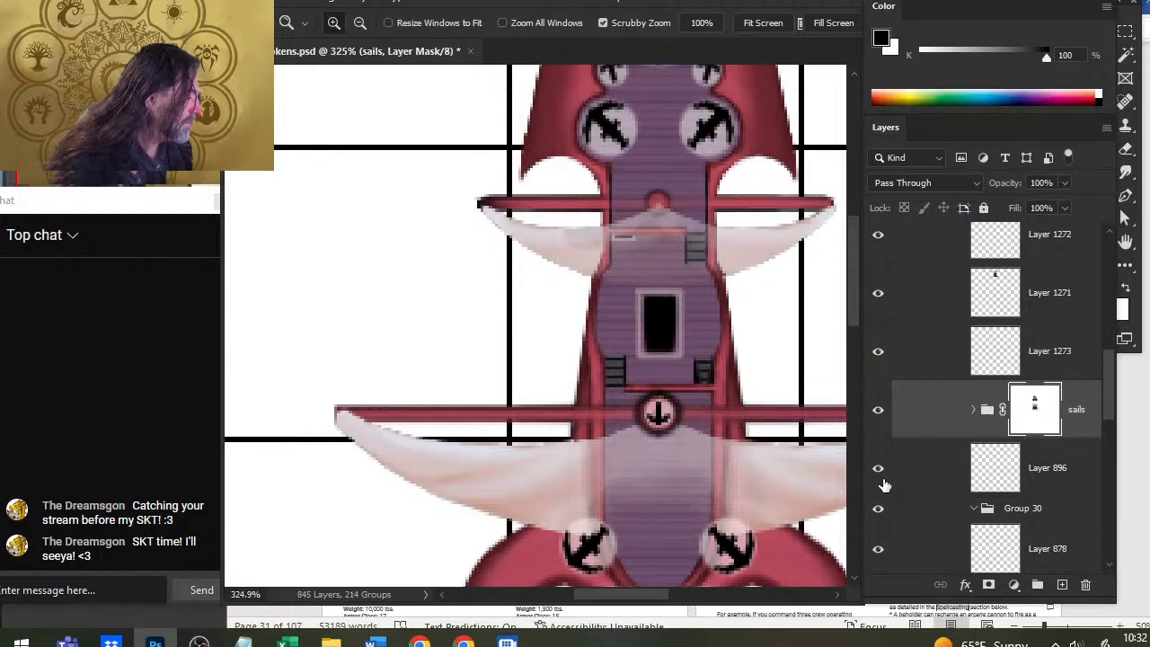
# Step: Try the sails group beneath Layer 896 and return it to just above that layer
pyautogui.moveTo(923, 418); pyautogui.dragTo(931, 478)
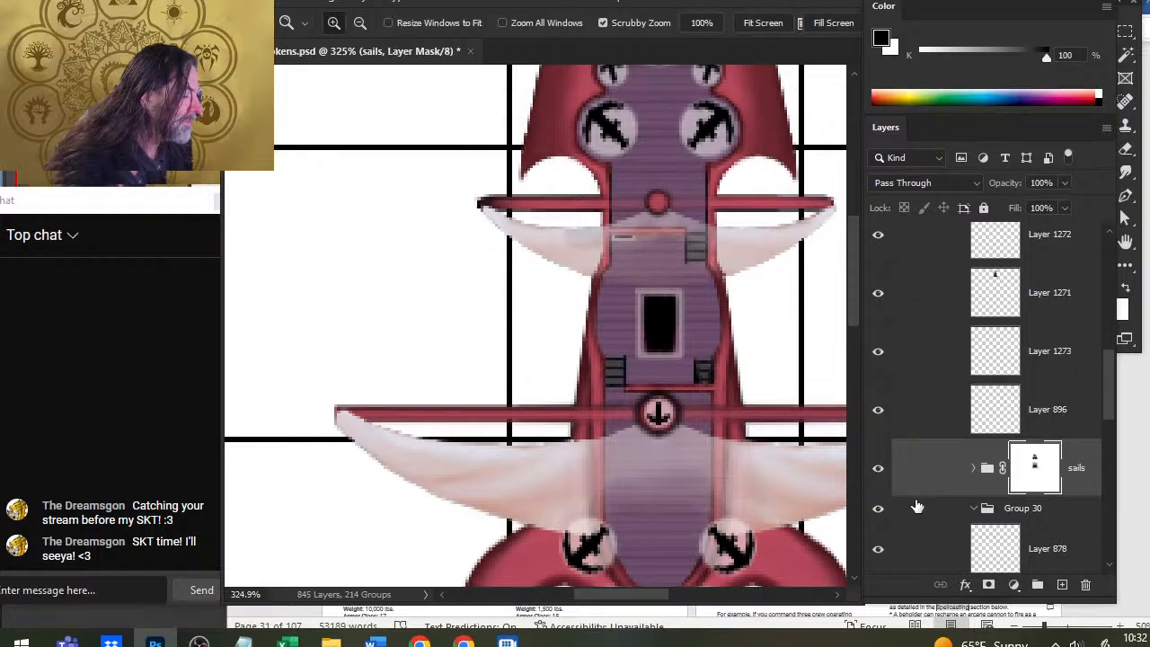
pyautogui.moveTo(710, 414); pyautogui.dragTo(632, 361)
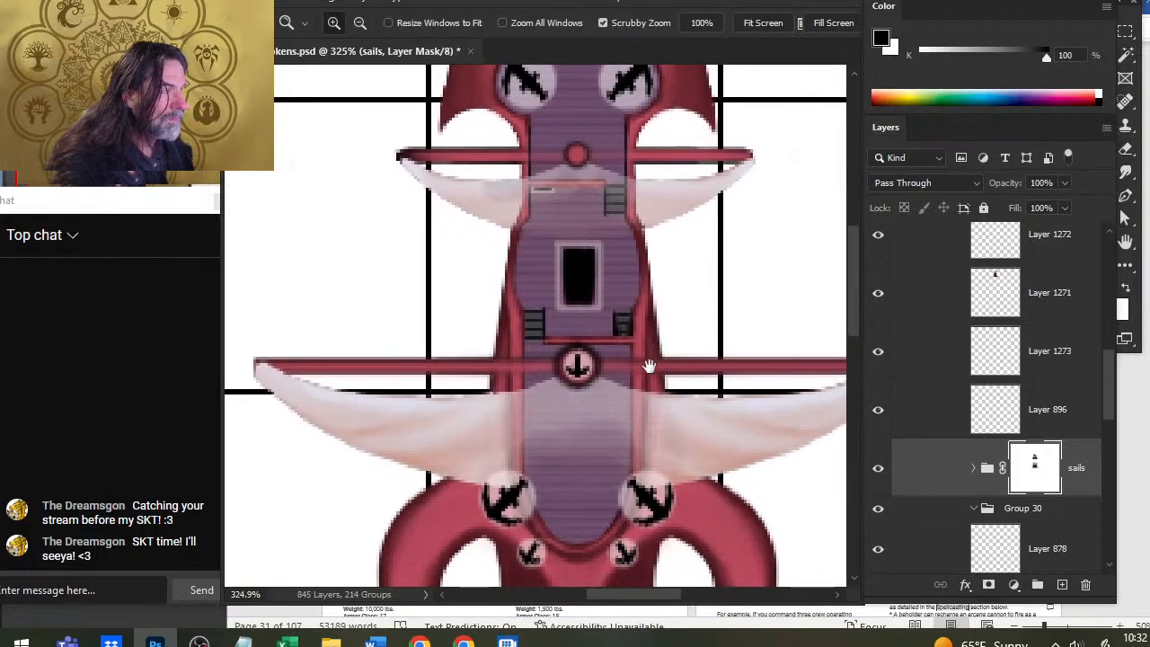
pyautogui.scroll(-2, 723, 415)
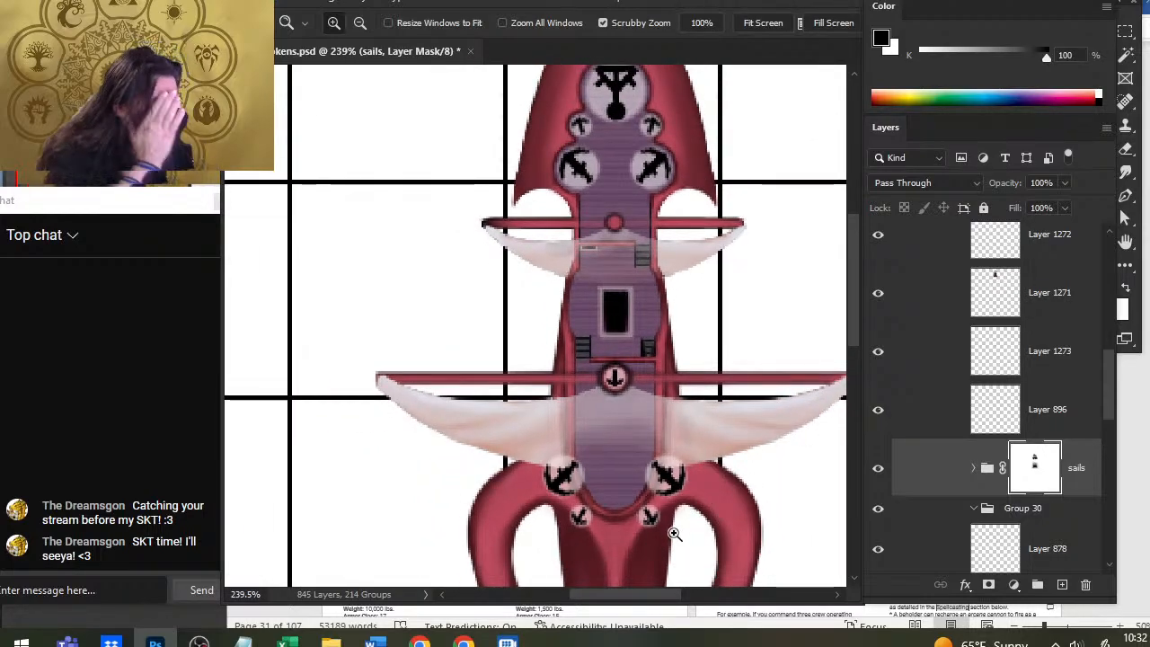
pyautogui.moveTo(968, 465); pyautogui.dragTo(947, 404)
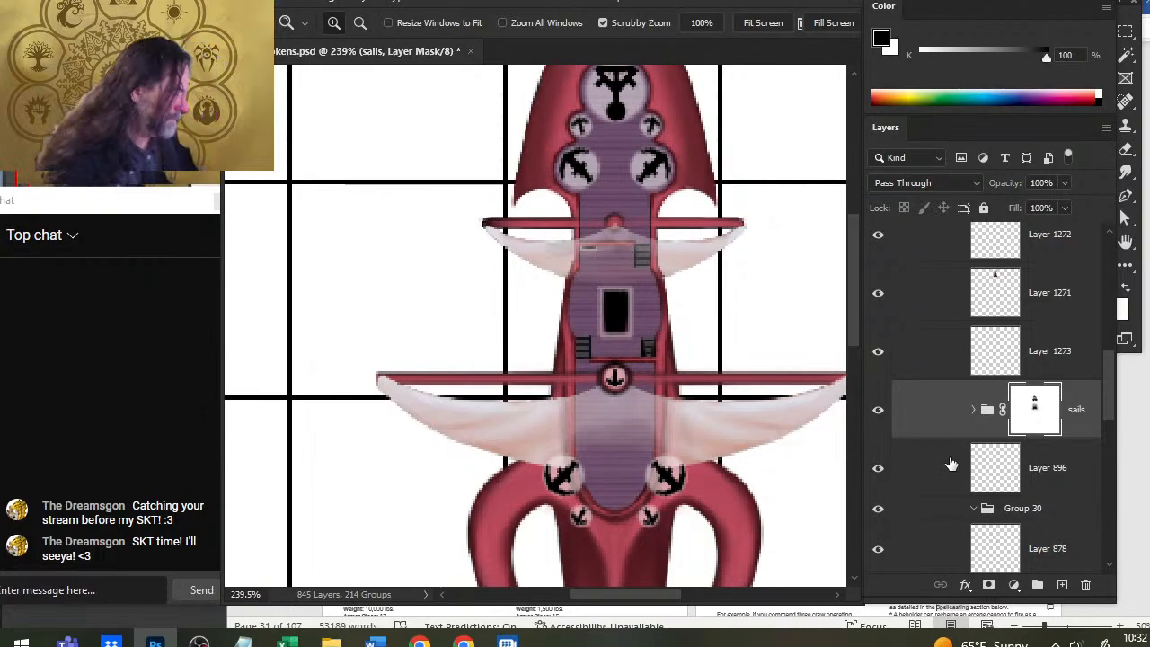
# Step: Hide the sails group, select Layer 896 and check the visibility and contents of Group 30
pyautogui.click(878, 410)
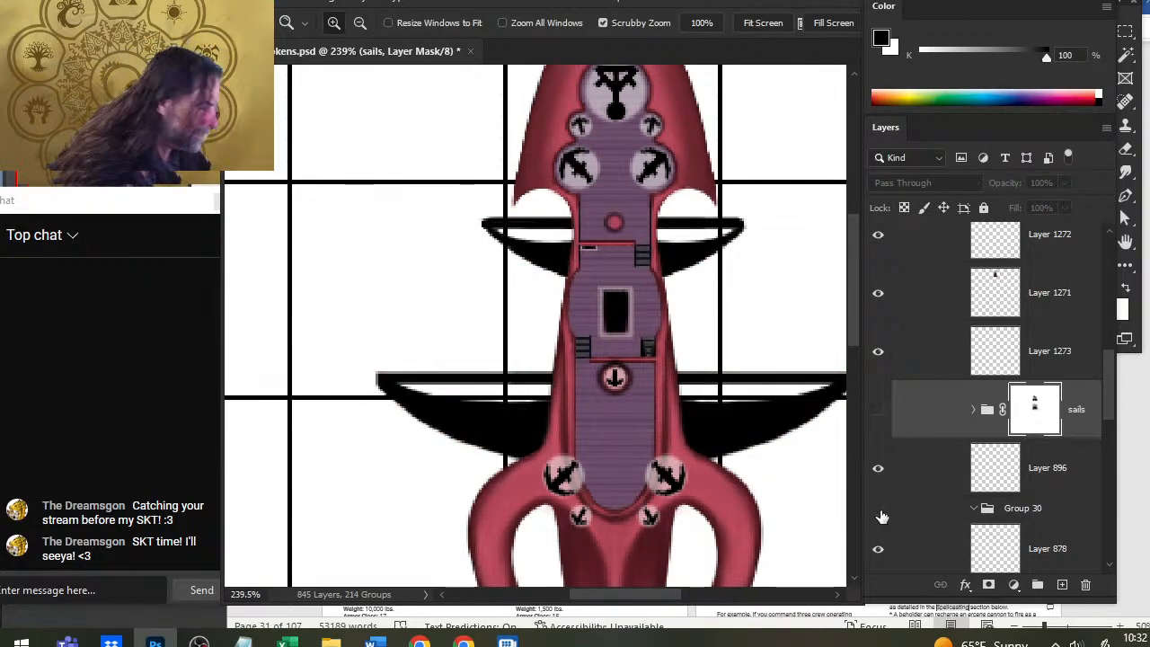
pyautogui.click(881, 514)
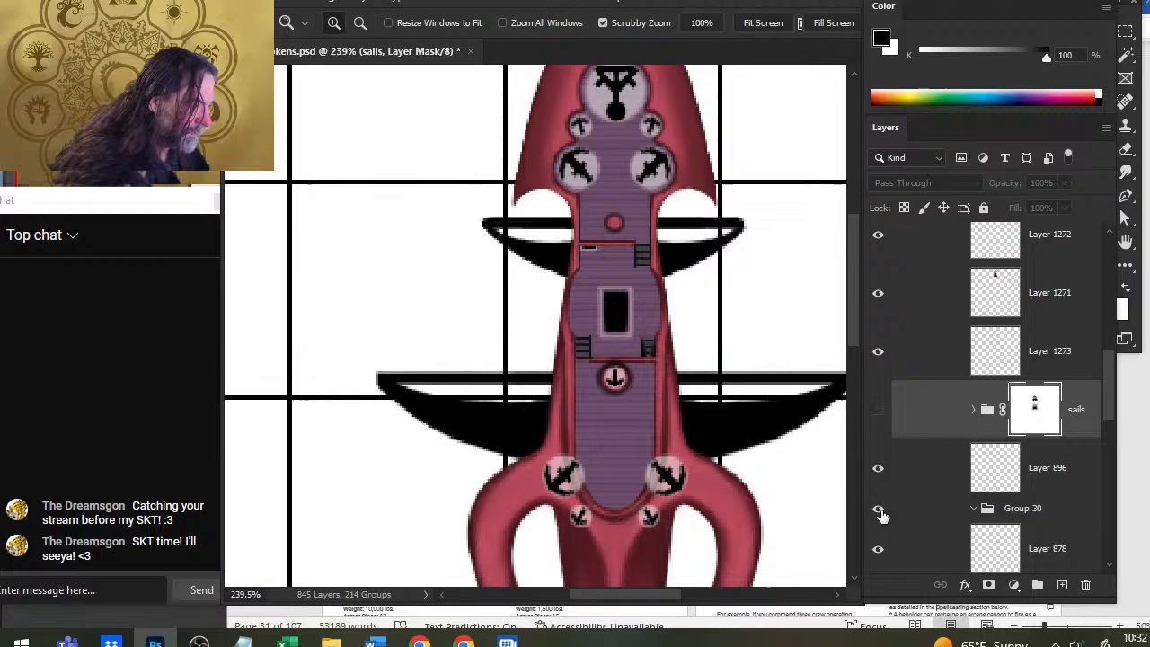
pyautogui.click(927, 519)
pyautogui.click(929, 477)
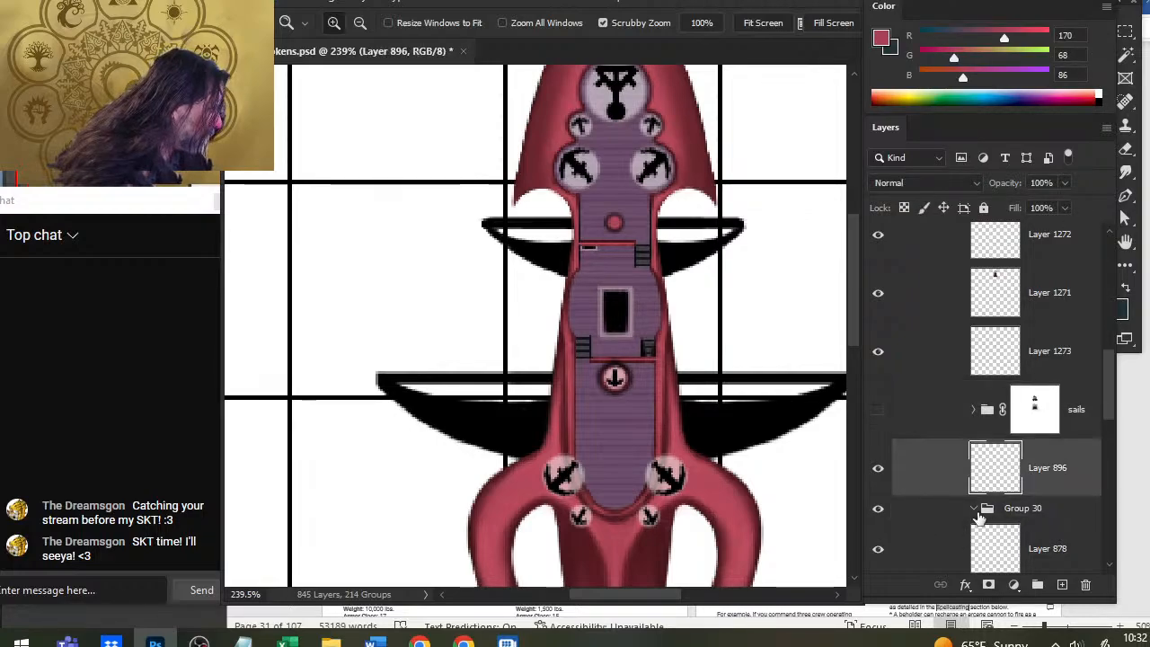
pyautogui.click(975, 510)
pyautogui.click(974, 510)
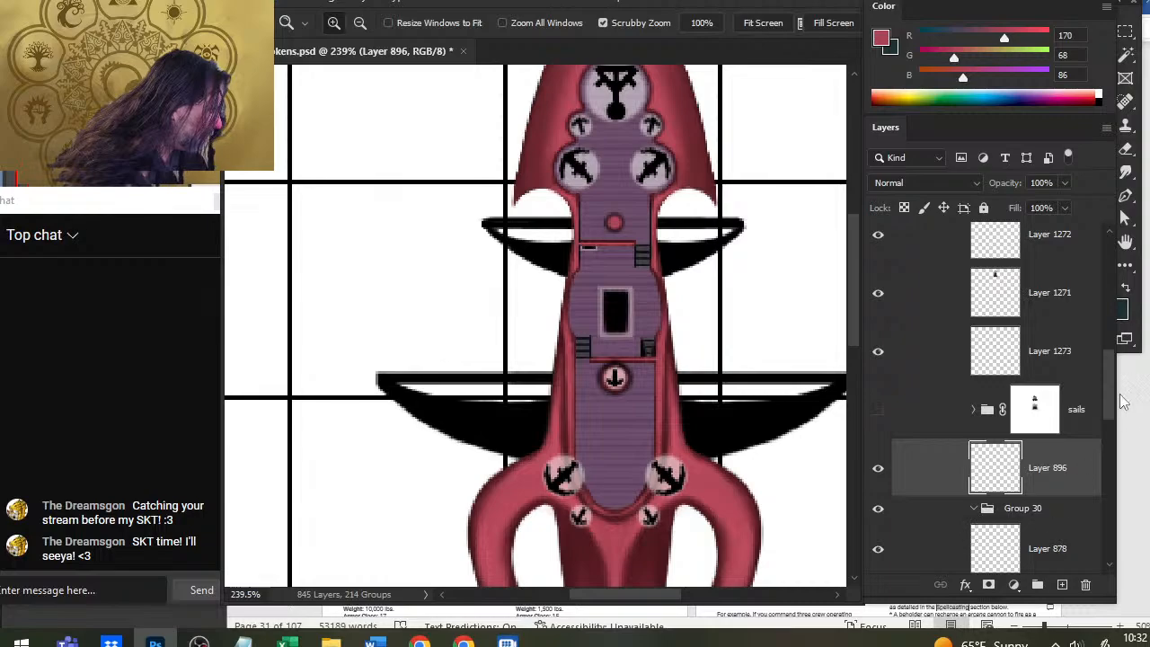
# Step: Select the hull layers from Layer 878 downward and move them into Group 30
pyautogui.scroll(-3, 1092, 432)
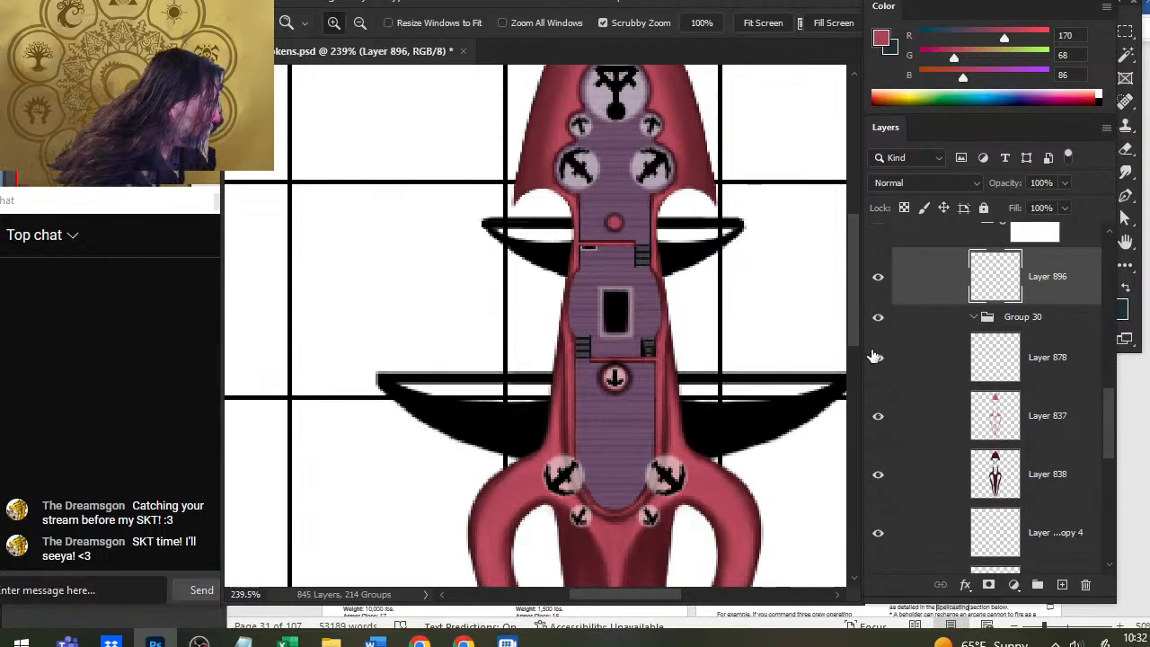
pyautogui.click(933, 368)
pyautogui.moveTo(1111, 429); pyautogui.dragTo(1102, 396)
pyautogui.keyDown('shift'); pyautogui.click(915, 456); pyautogui.keyUp('shift')
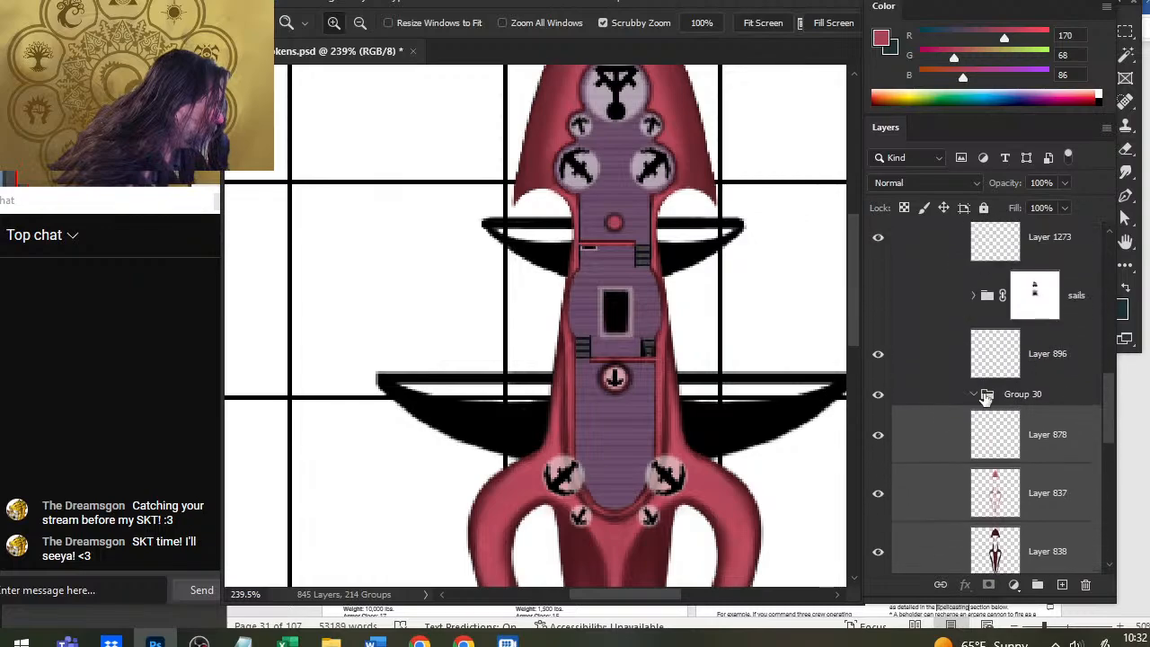
pyautogui.moveTo(938, 442); pyautogui.dragTo(945, 396)
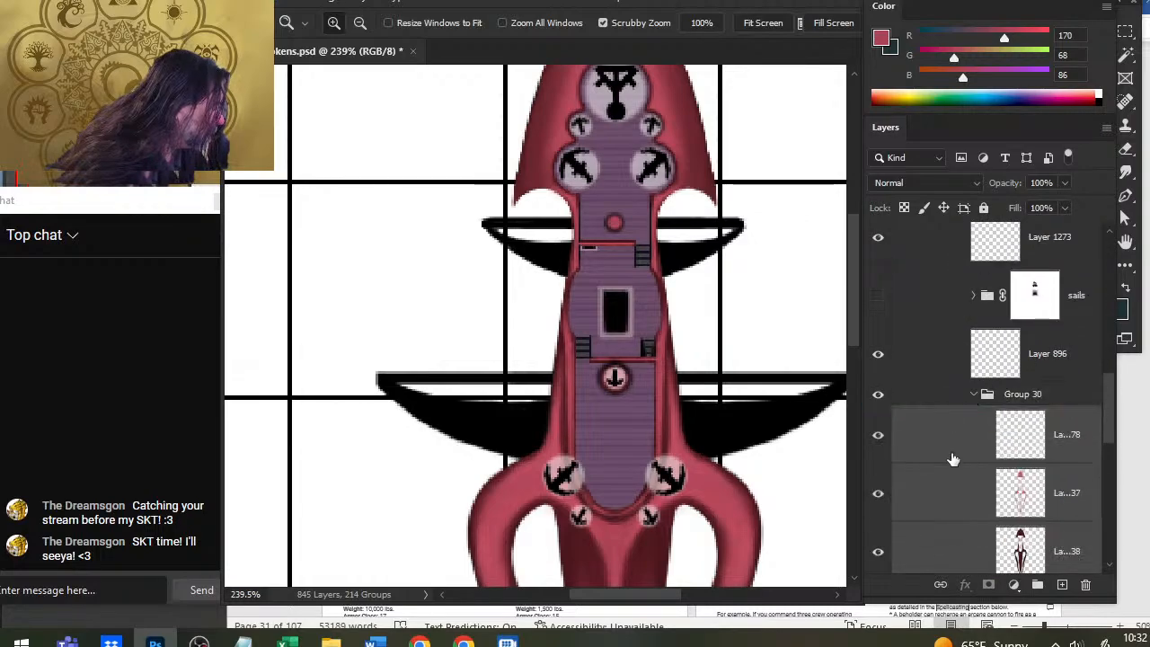
# Step: Check Group 30's visibility, collapse it, and add a new empty layer directly above it
pyautogui.click(877, 397)
pyautogui.click(878, 397)
pyautogui.click(976, 396)
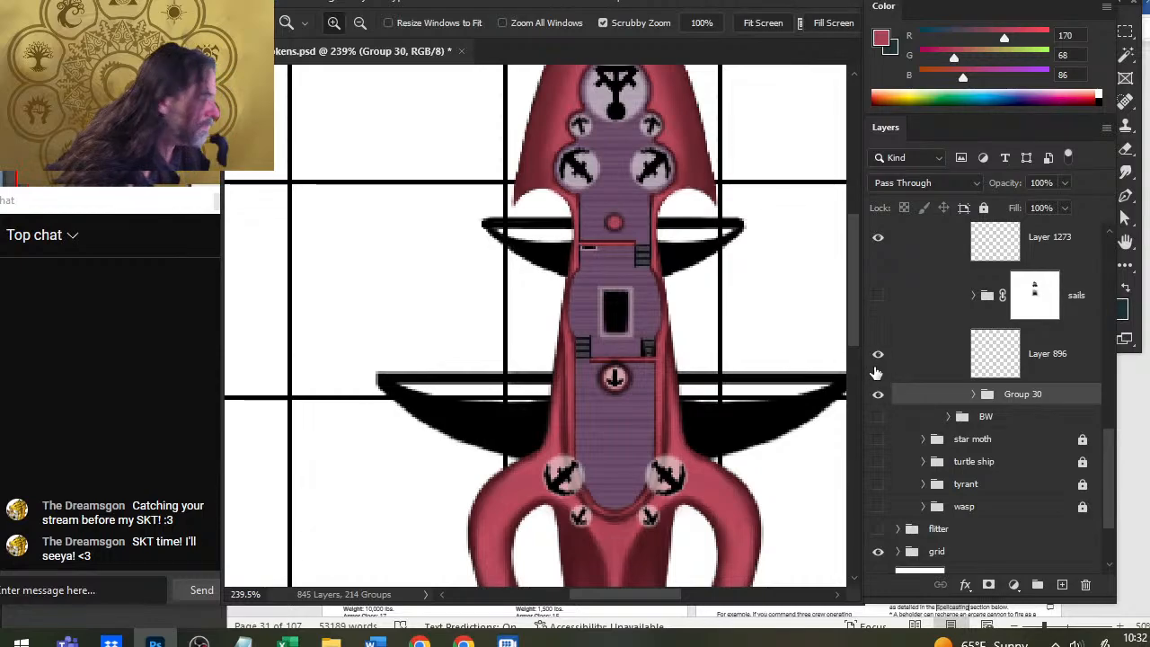
pyautogui.click(1062, 585)
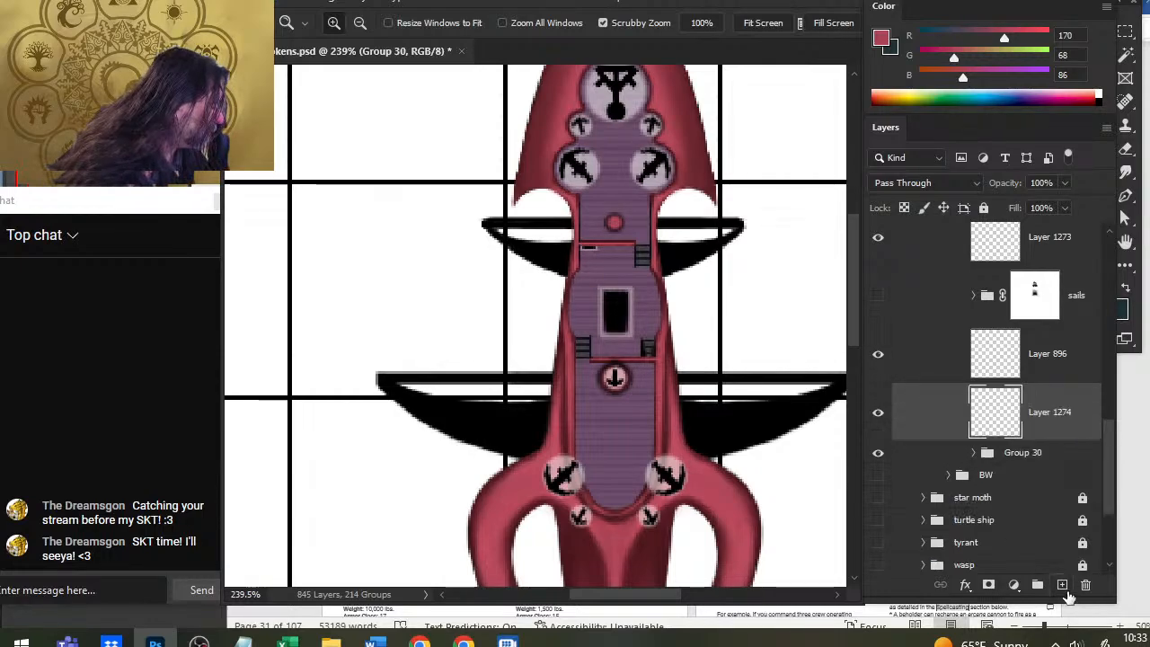
# Step: Lower the opacity of the squidship's turrets group to 54%
pyautogui.moveTo(711, 464); pyautogui.dragTo(695, 407)
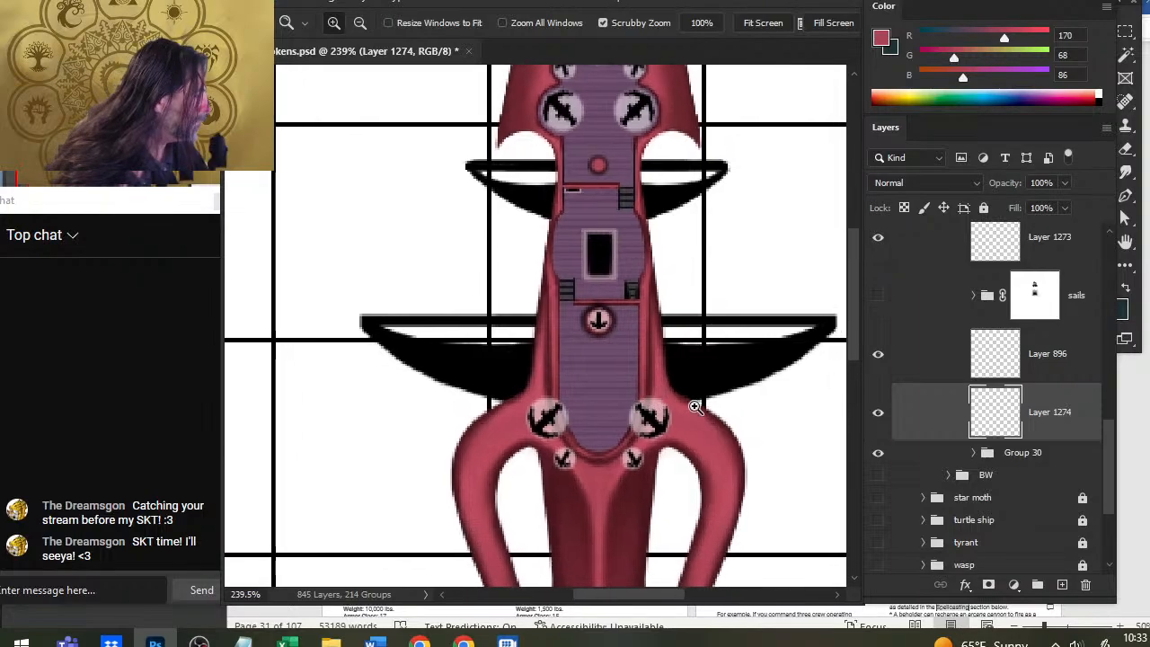
pyautogui.moveTo(1113, 448); pyautogui.dragTo(1101, 366)
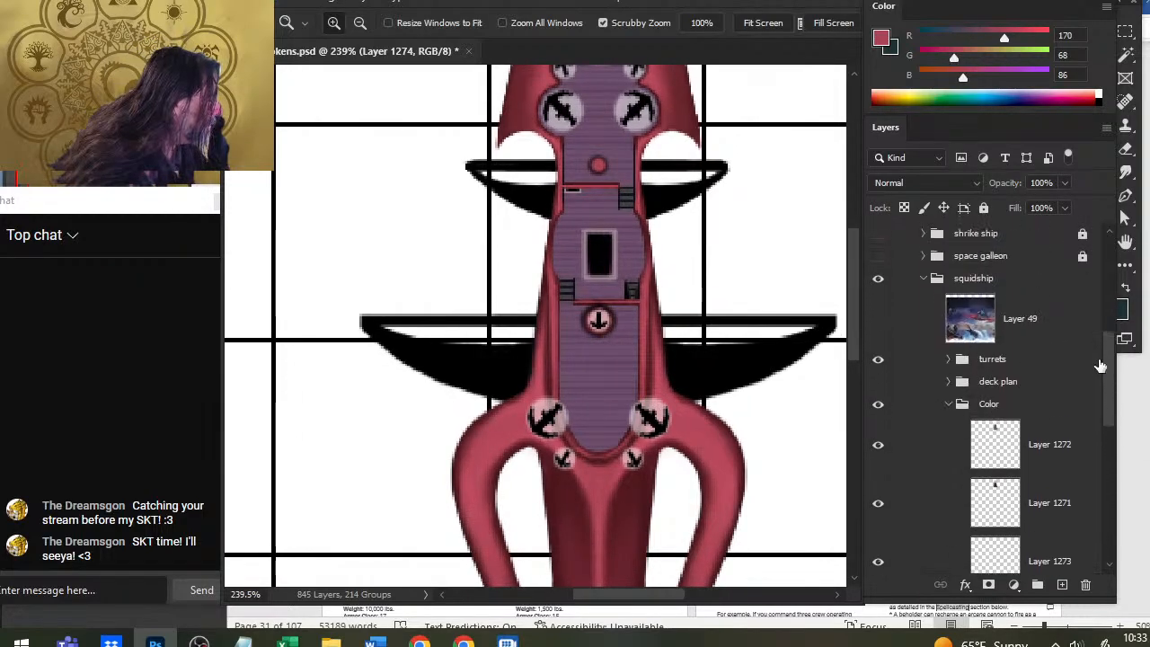
pyautogui.click(987, 364)
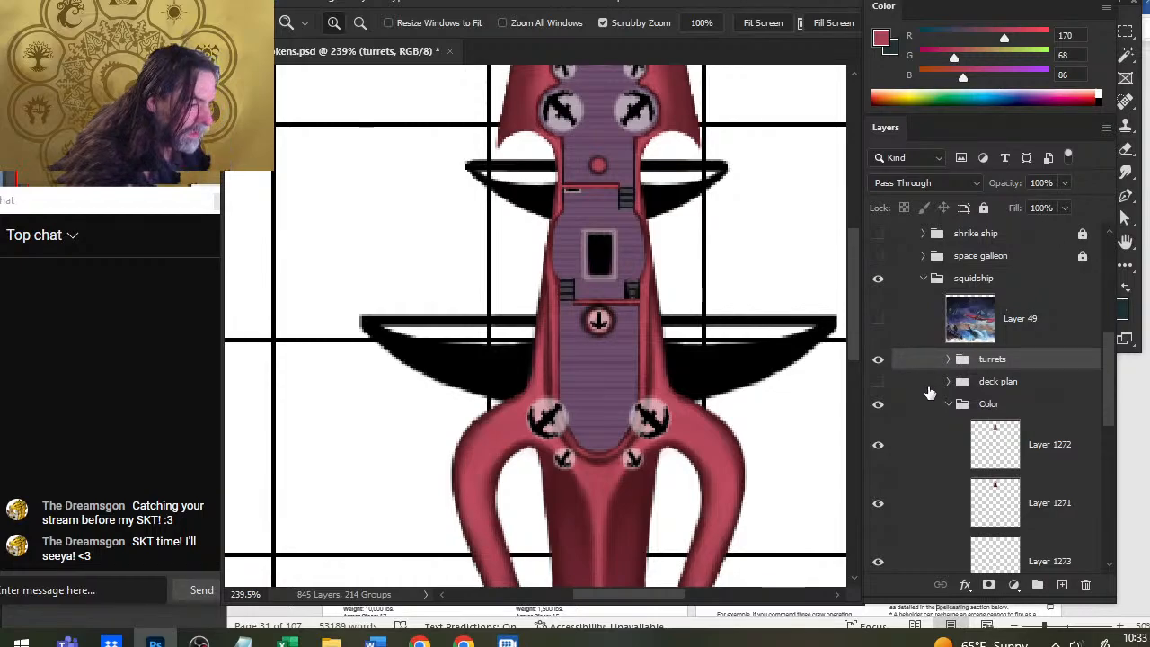
pyautogui.click(1066, 183)
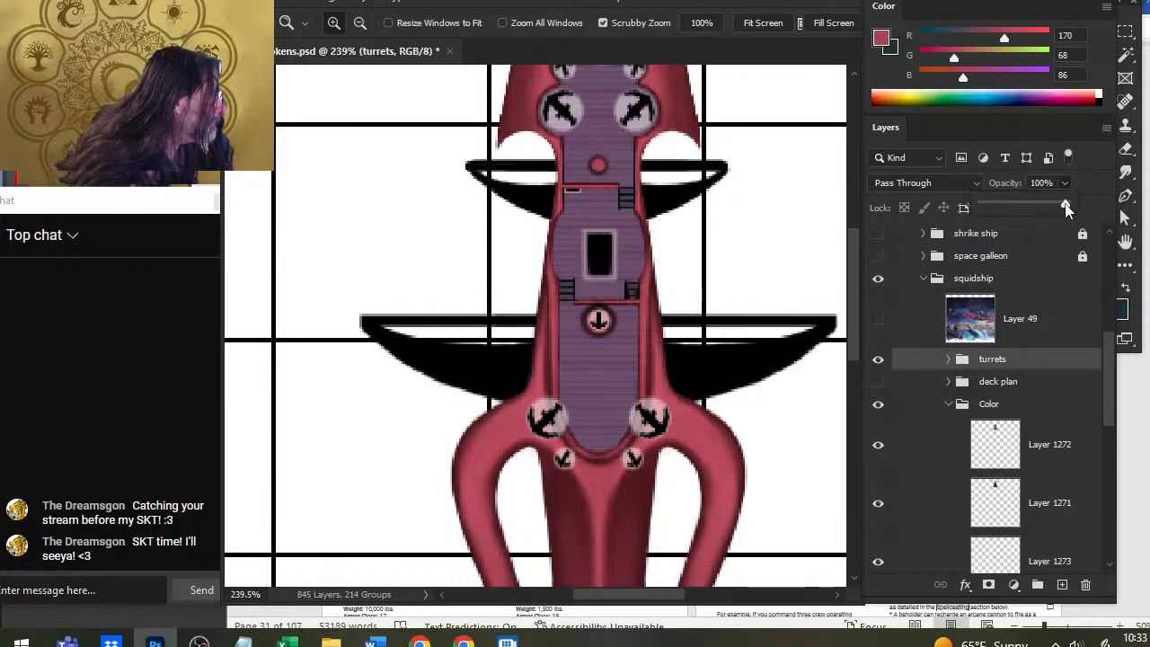
pyautogui.moveTo(1066, 209); pyautogui.dragTo(1032, 214)
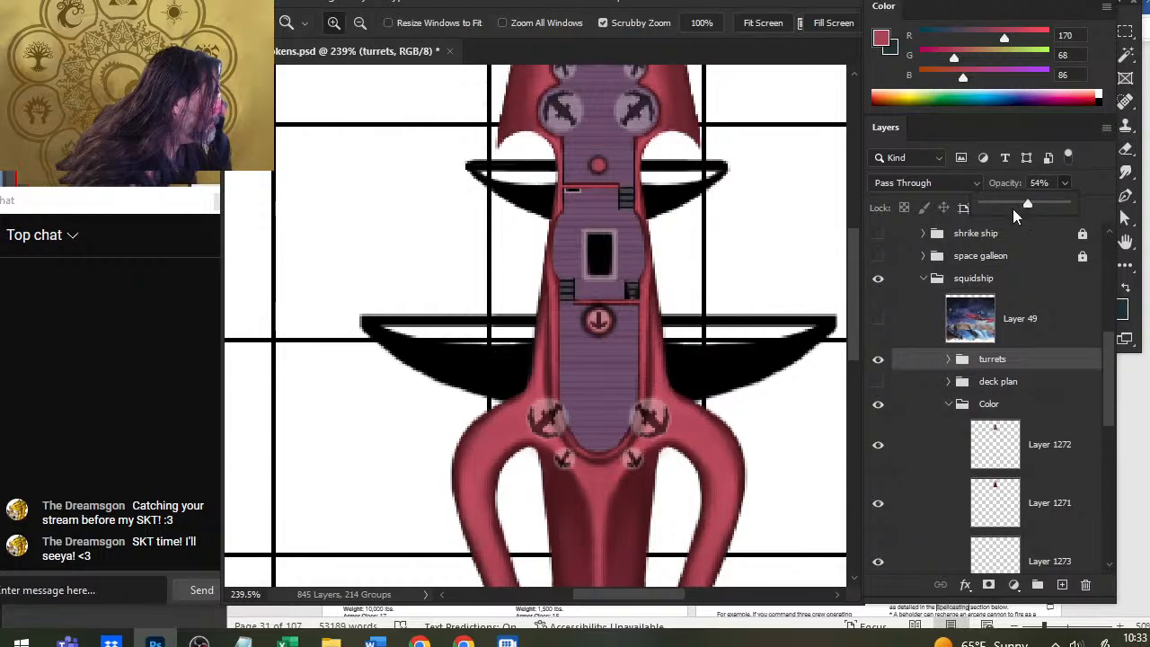
pyautogui.moveTo(659, 196)
pyautogui.mouseDown()
pyautogui.moveTo(656, 351)
pyautogui.moveTo(656, 209)
pyautogui.mouseUp()
# Step: Check what Layers 896, 1274, 1273 and 1271 contain by switching their visibility, with Layer 896 selected
pyautogui.scroll(-5, 1027, 453)
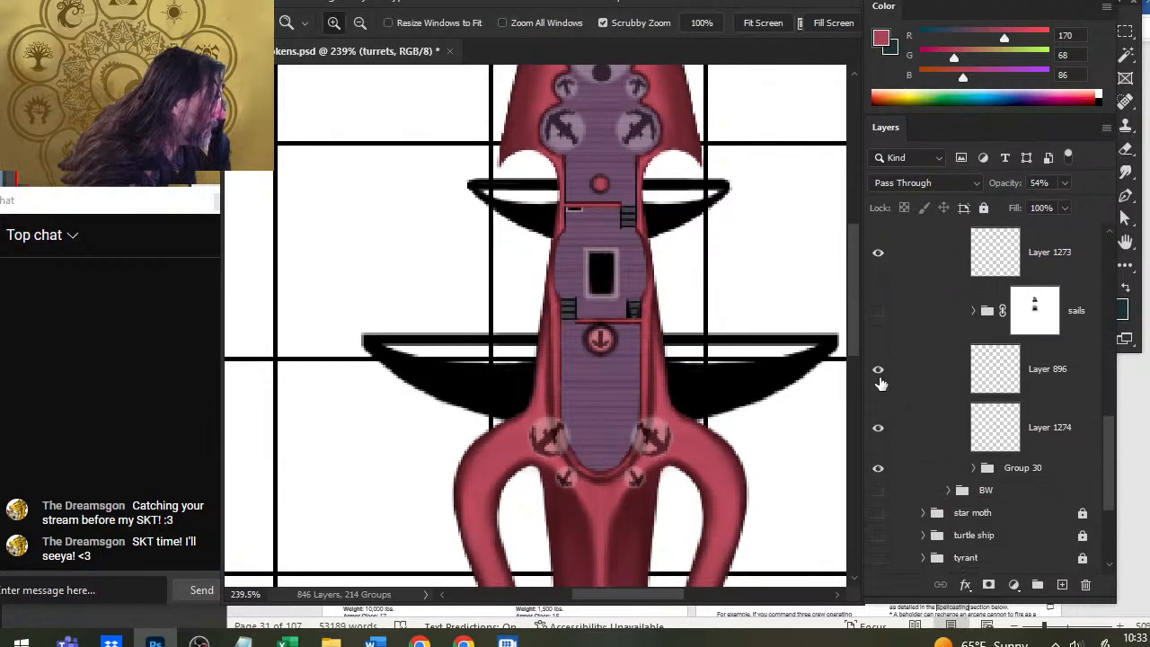
pyautogui.click(878, 370)
pyautogui.click(878, 370)
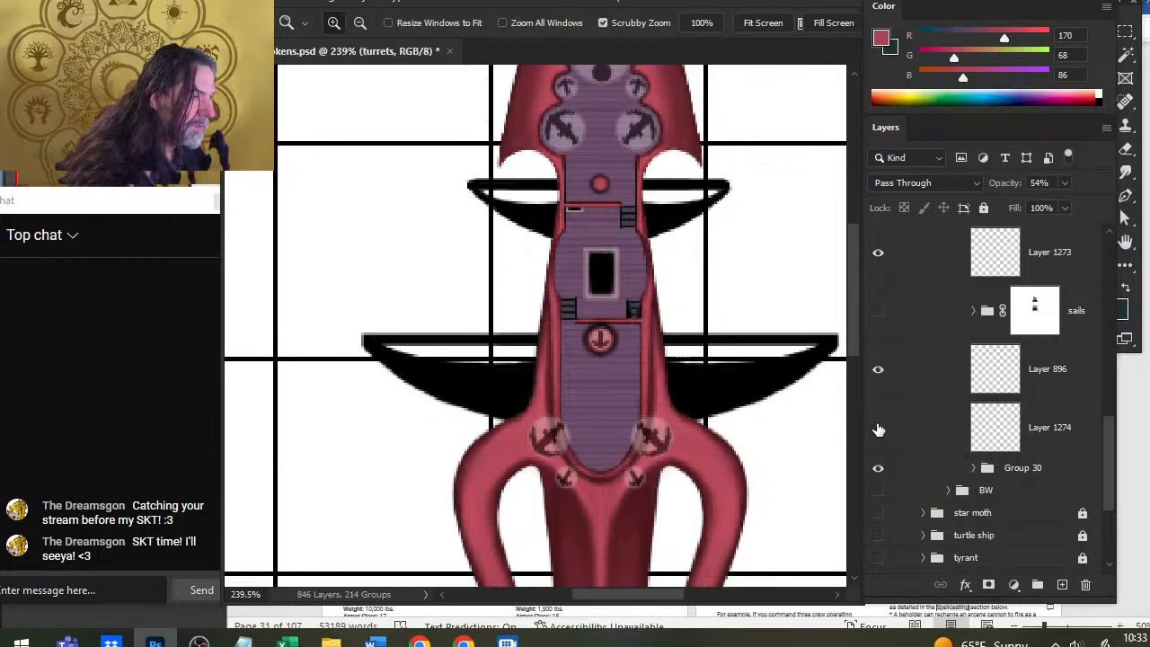
pyautogui.click(907, 439)
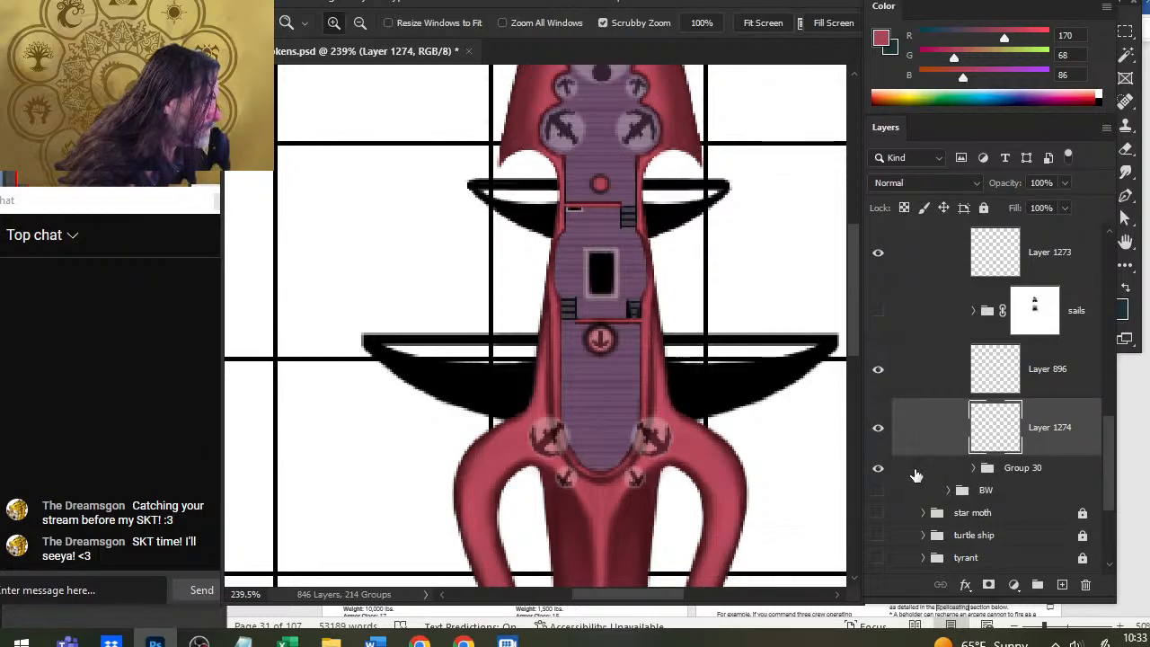
pyautogui.click(882, 270)
pyautogui.click(991, 394)
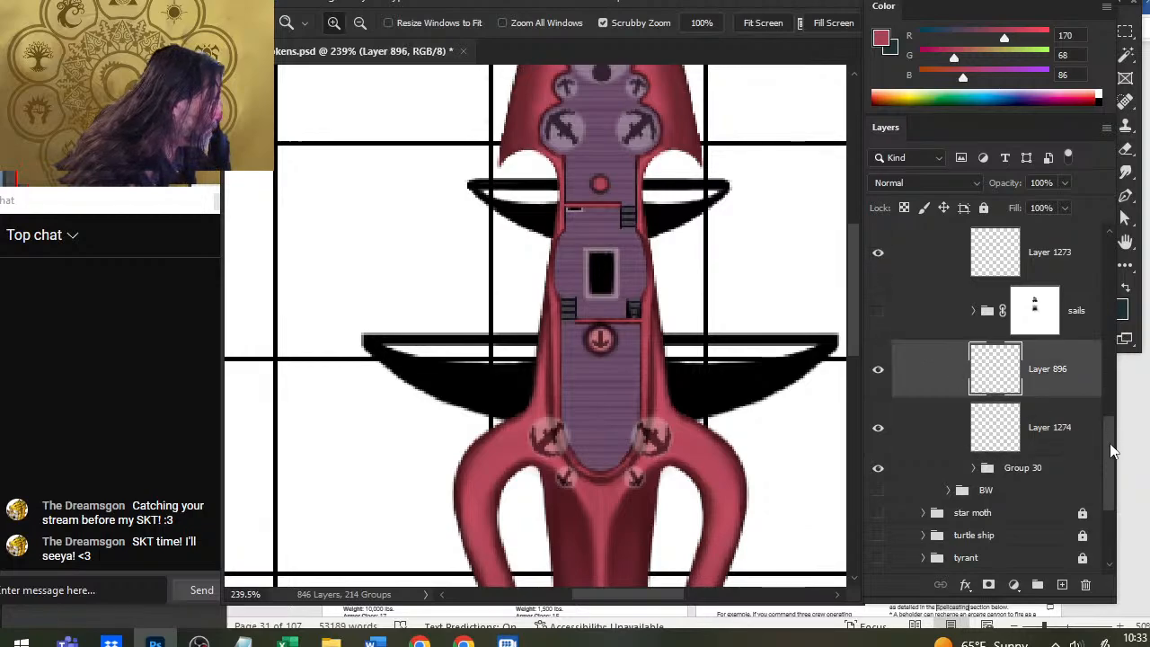
pyautogui.moveTo(1112, 449); pyautogui.dragTo(1108, 392)
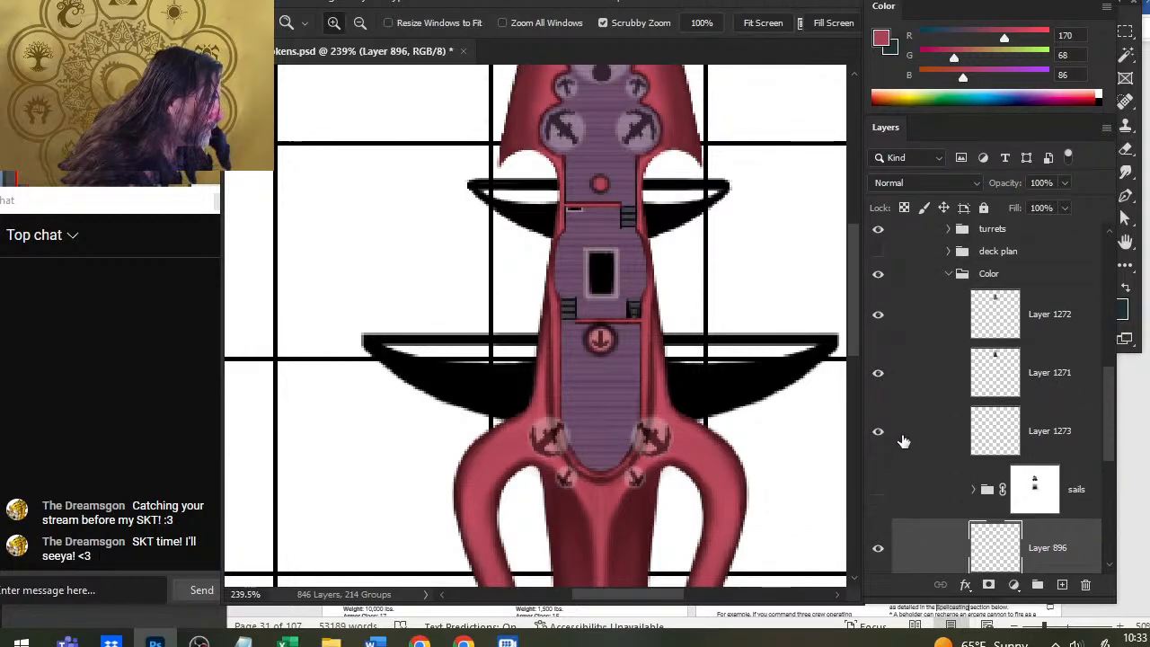
pyautogui.click(879, 432)
pyautogui.click(879, 432)
pyautogui.click(878, 380)
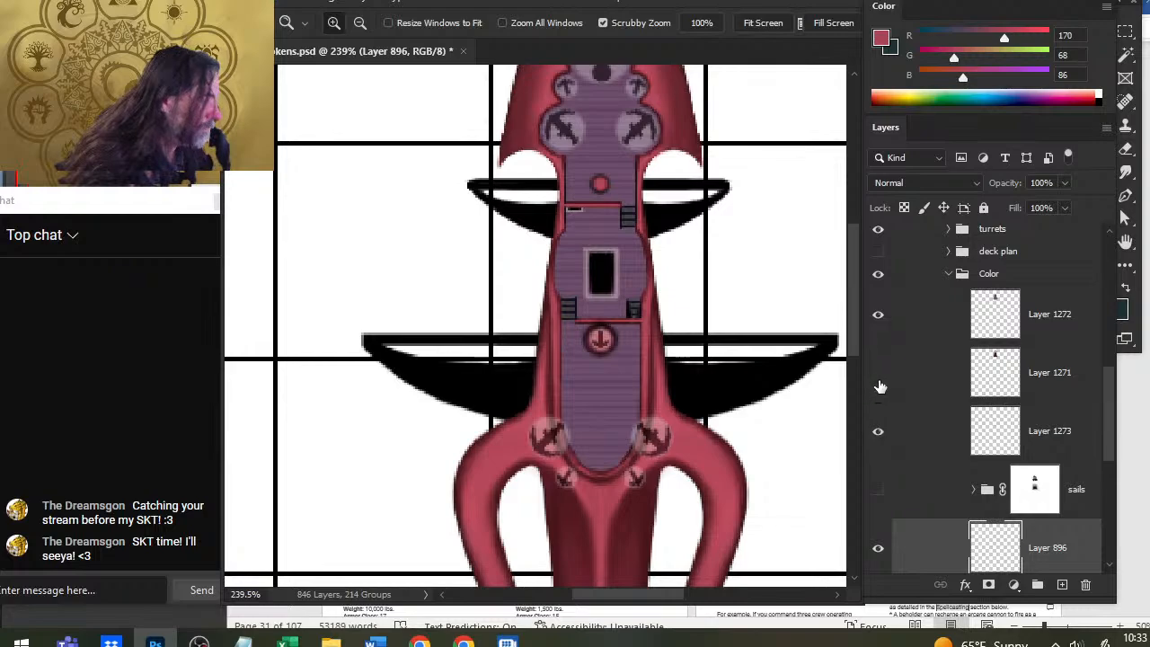
pyautogui.click(879, 384)
# Step: Group Layer 1273, the sails group and Layer 896 together and name the new group "rigging"
pyautogui.keyDown('shift'); pyautogui.click(922, 442); pyautogui.keyUp('shift')
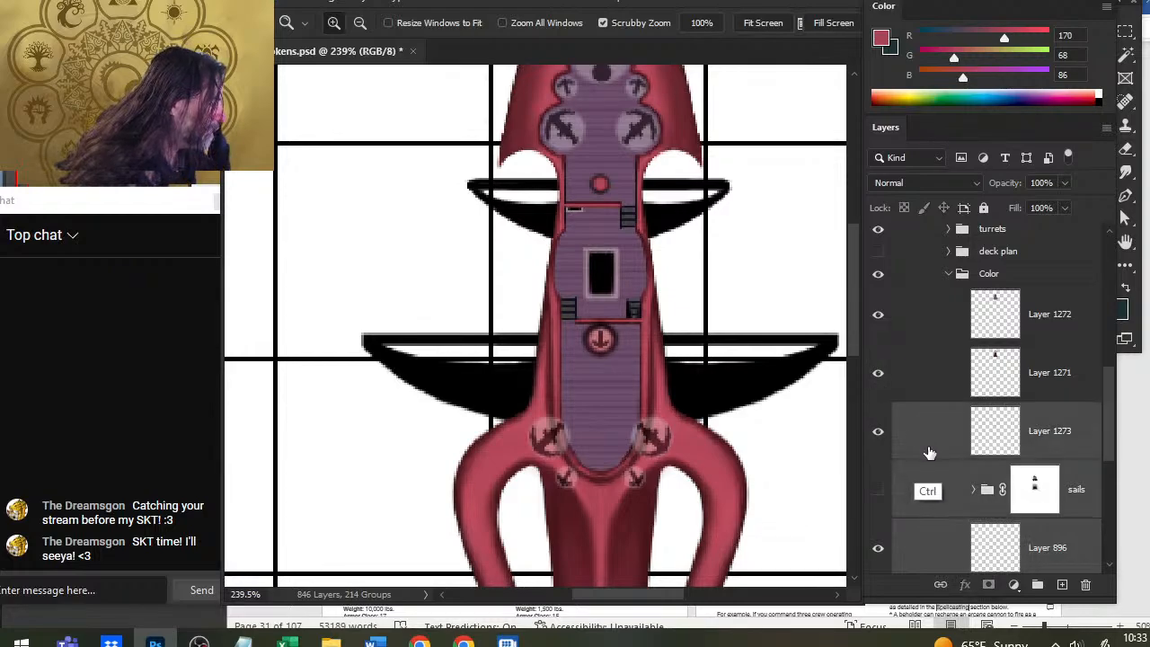
pyautogui.hotkey('ctrl', 'g')
pyautogui.doubleClick(1017, 413)
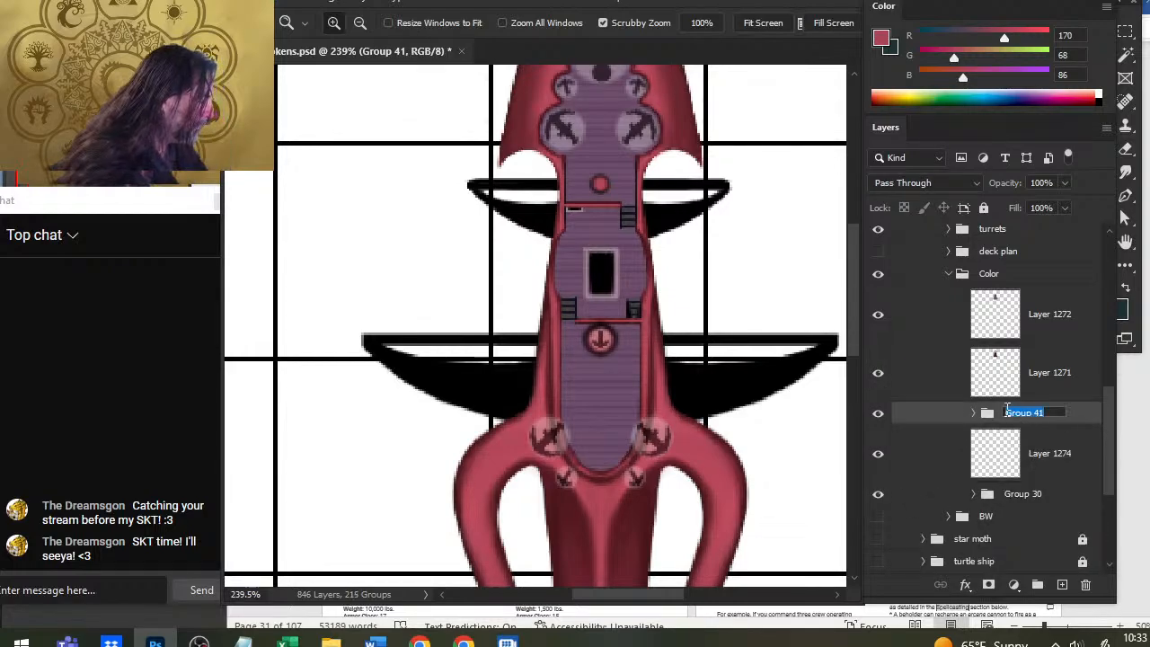
pyautogui.press('BackSpace')
pyautogui.write('rigging')
pyautogui.press('Return')
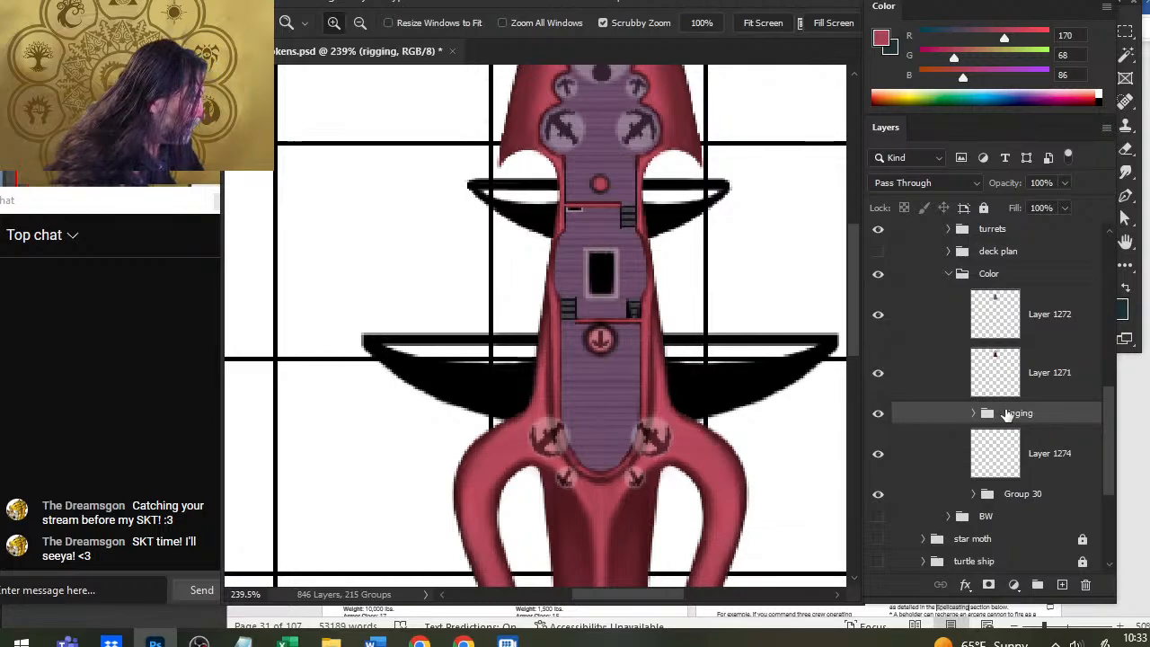
# Step: Move the rigging group above Layer 1272 so it sits first inside the Color group
pyautogui.click(931, 333)
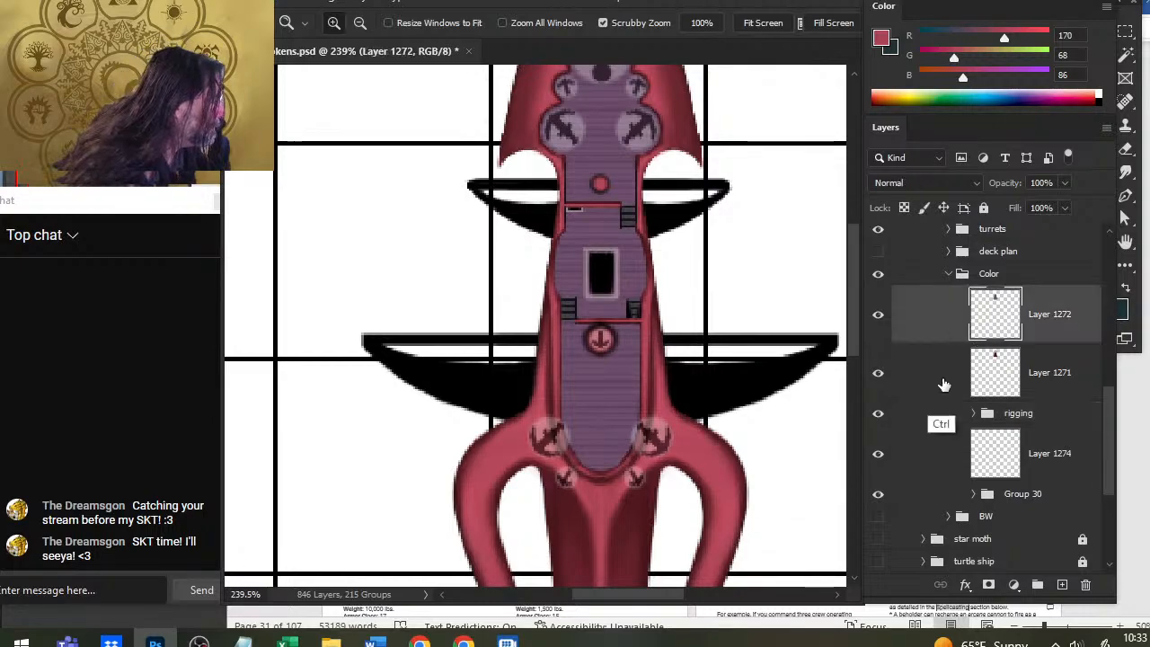
pyautogui.keyDown('shift'); pyautogui.click(945, 386); pyautogui.keyUp('shift')
pyautogui.moveTo(941, 424); pyautogui.dragTo(943, 297)
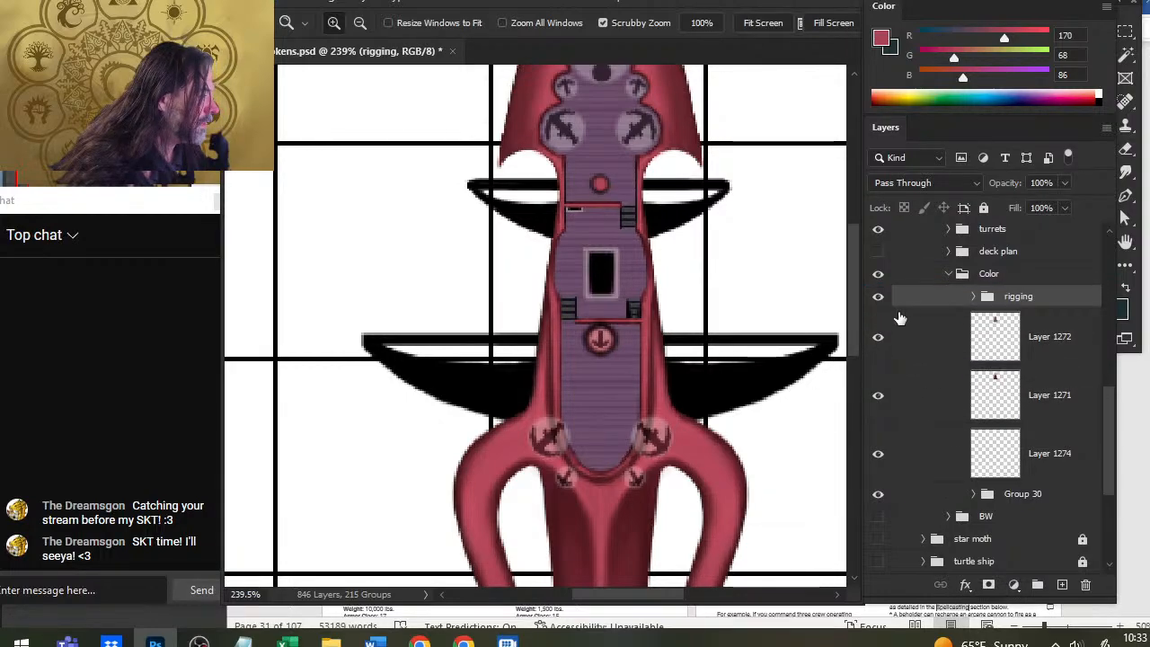
# Step: Show the sails group inside rigging, check the rigging group's visibility, and collapse it
pyautogui.click(973, 296)
pyautogui.click(877, 397)
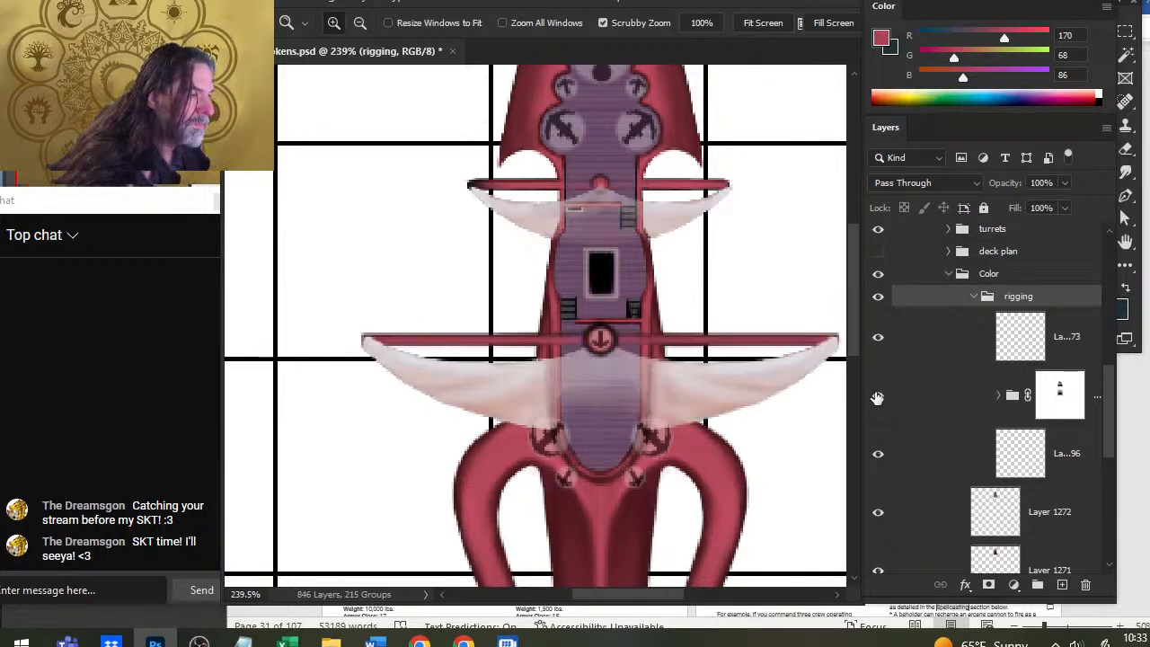
pyautogui.click(877, 396)
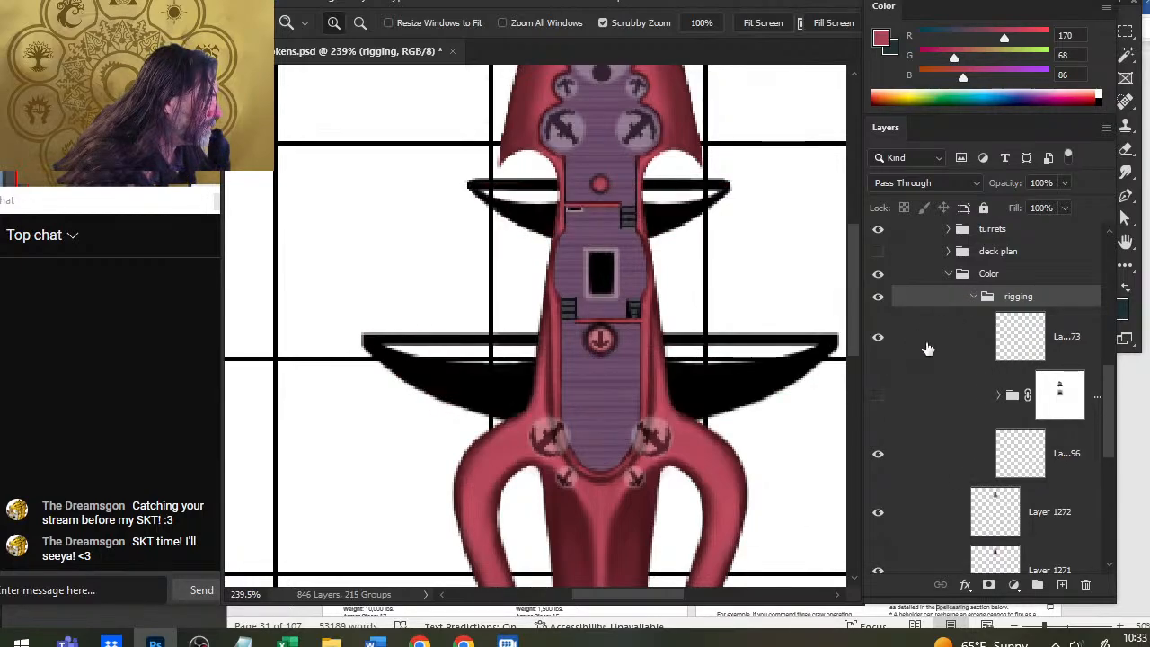
pyautogui.click(880, 397)
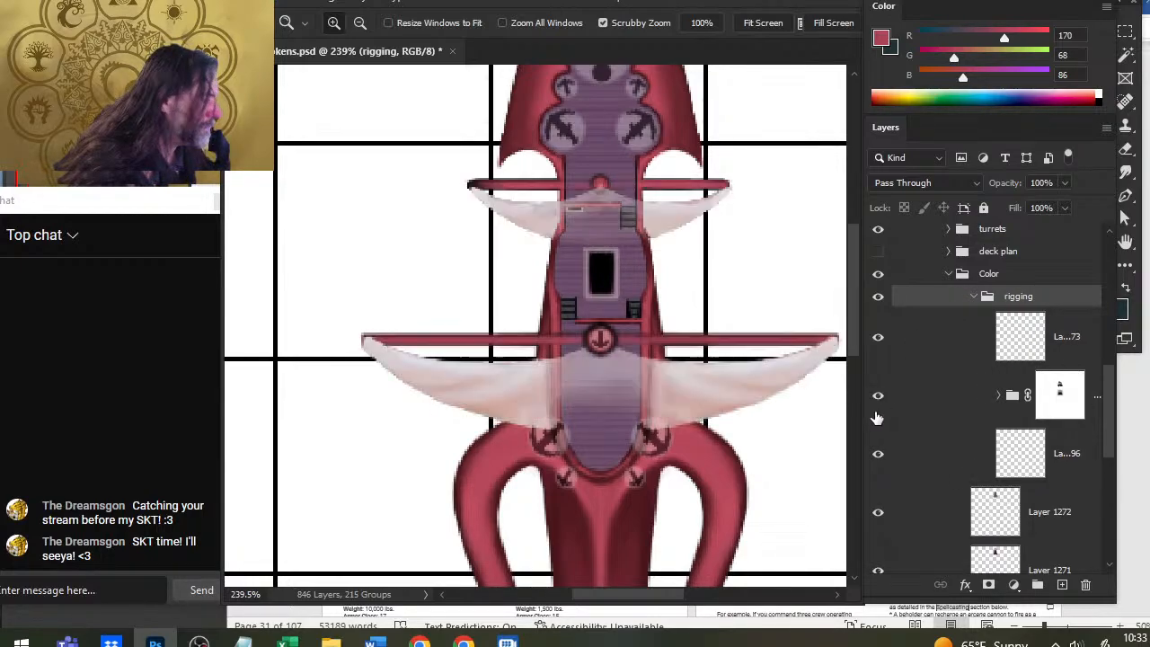
pyautogui.click(876, 299)
pyautogui.click(878, 299)
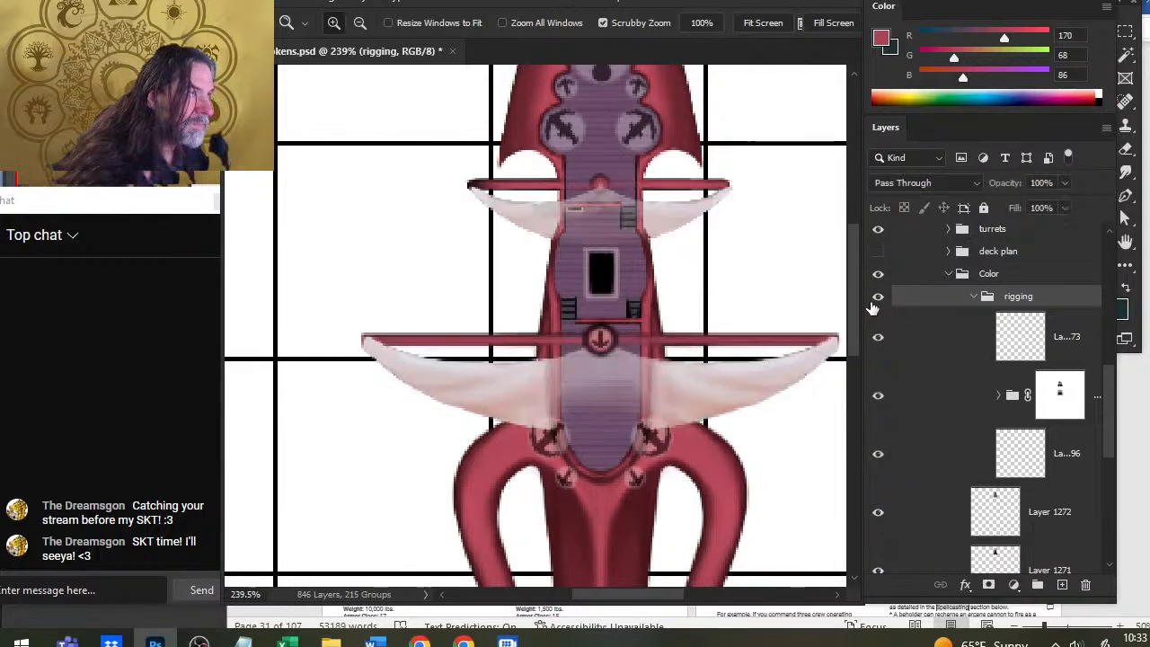
pyautogui.click(974, 298)
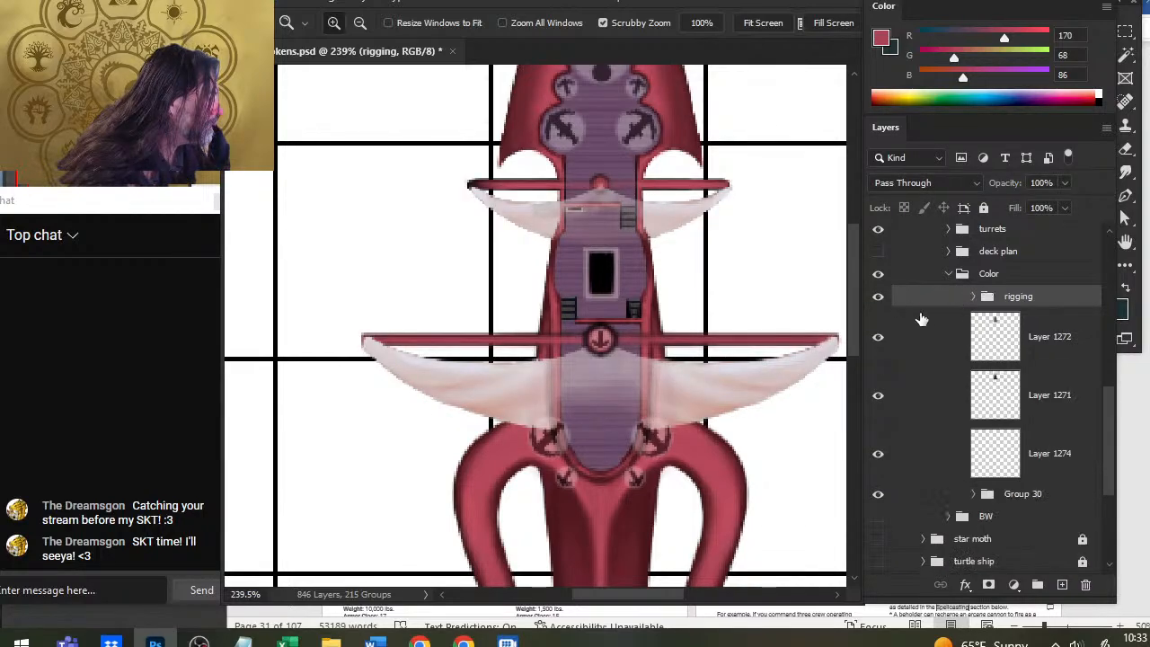
# Step: Check what Layer 1271 contributes, and hide the rigging group and Layer 1272
pyautogui.click(878, 298)
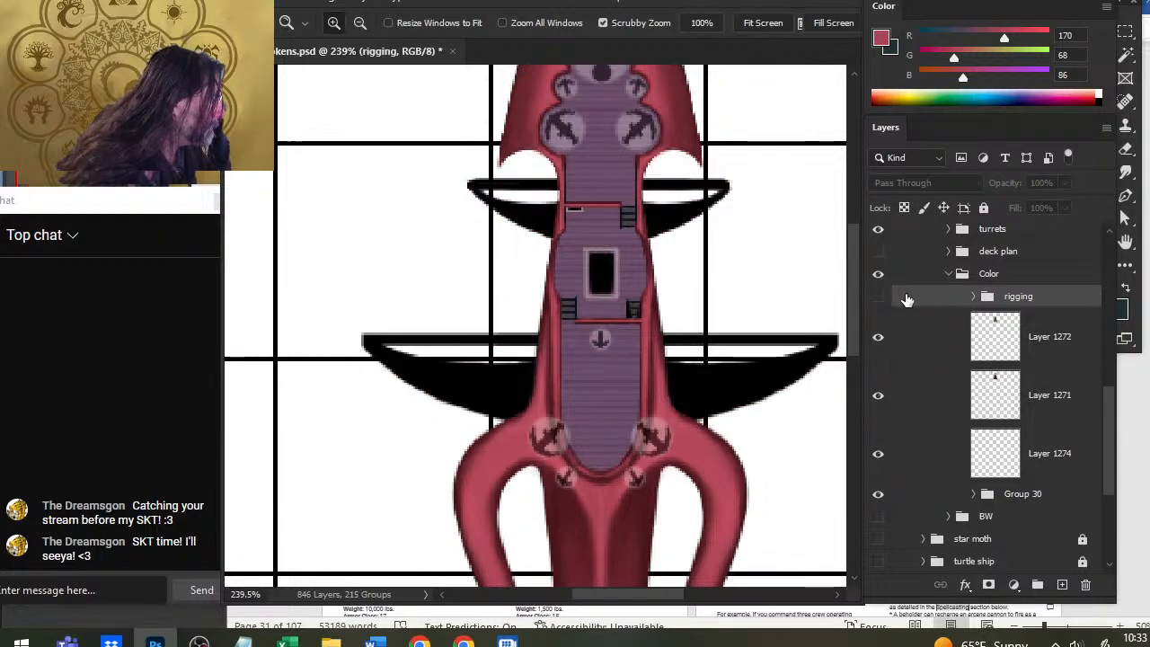
pyautogui.click(880, 339)
pyautogui.click(880, 339)
pyautogui.click(878, 396)
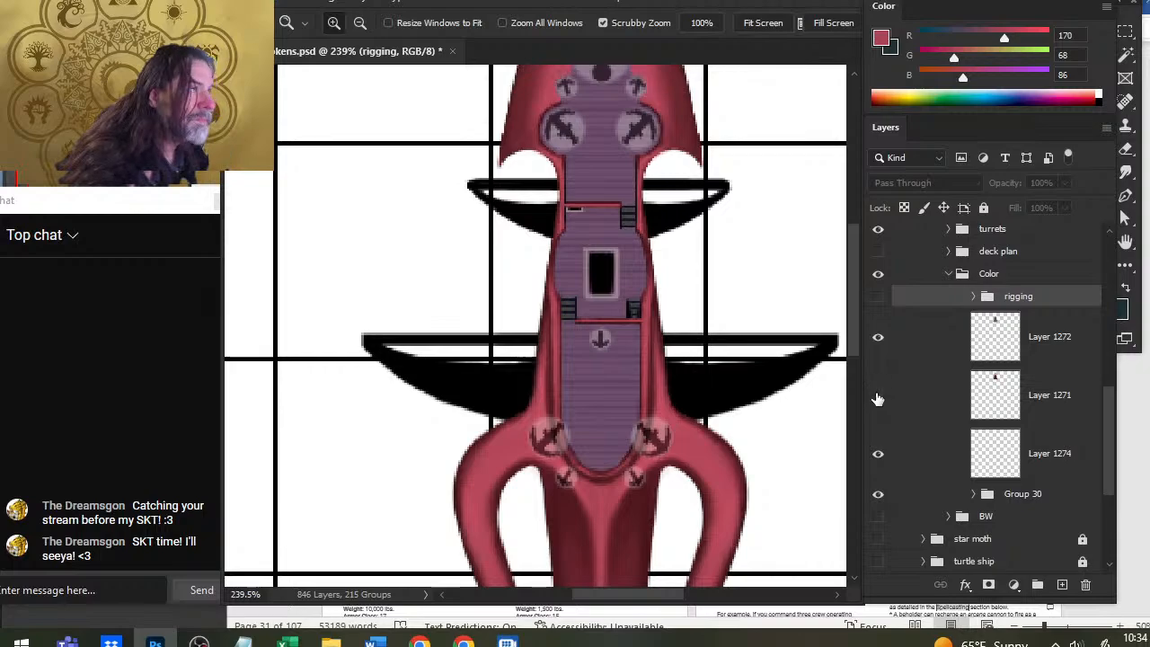
pyautogui.click(878, 397)
pyautogui.click(879, 338)
# Step: Select Layer 1274 and sample the dark maroon hull colour between the forward turrets for a 5 px brush
pyautogui.click(929, 404)
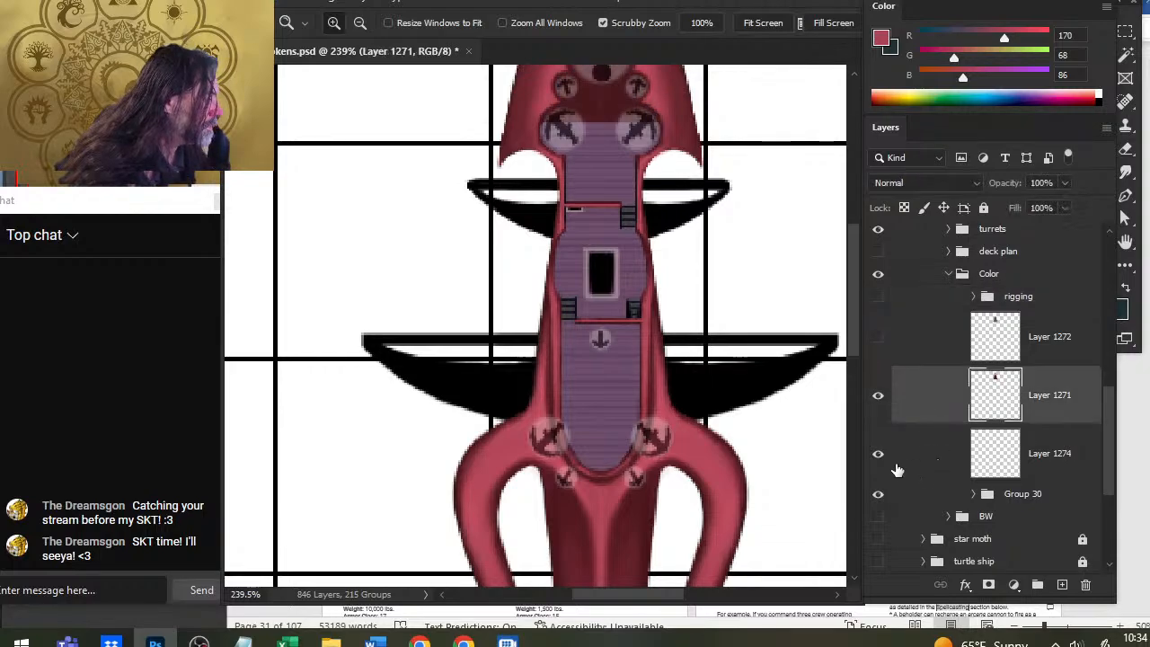
pyautogui.press('b')
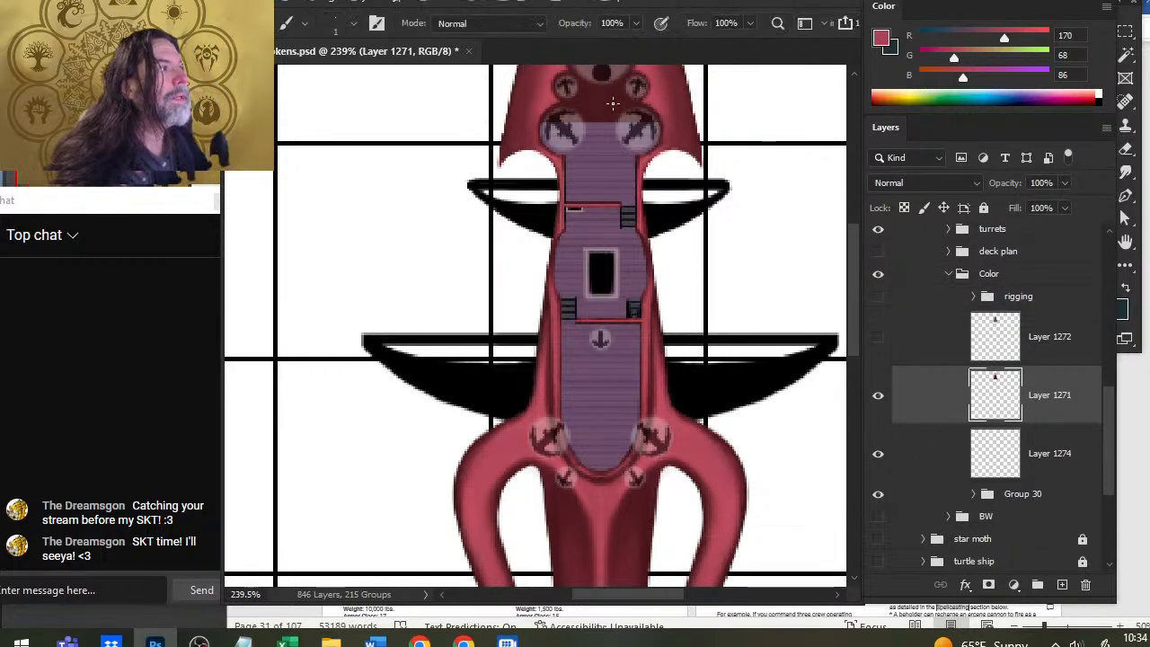
pyautogui.press('z')
pyautogui.moveTo(612, 103); pyautogui.dragTo(650, 244)
pyautogui.click(935, 476)
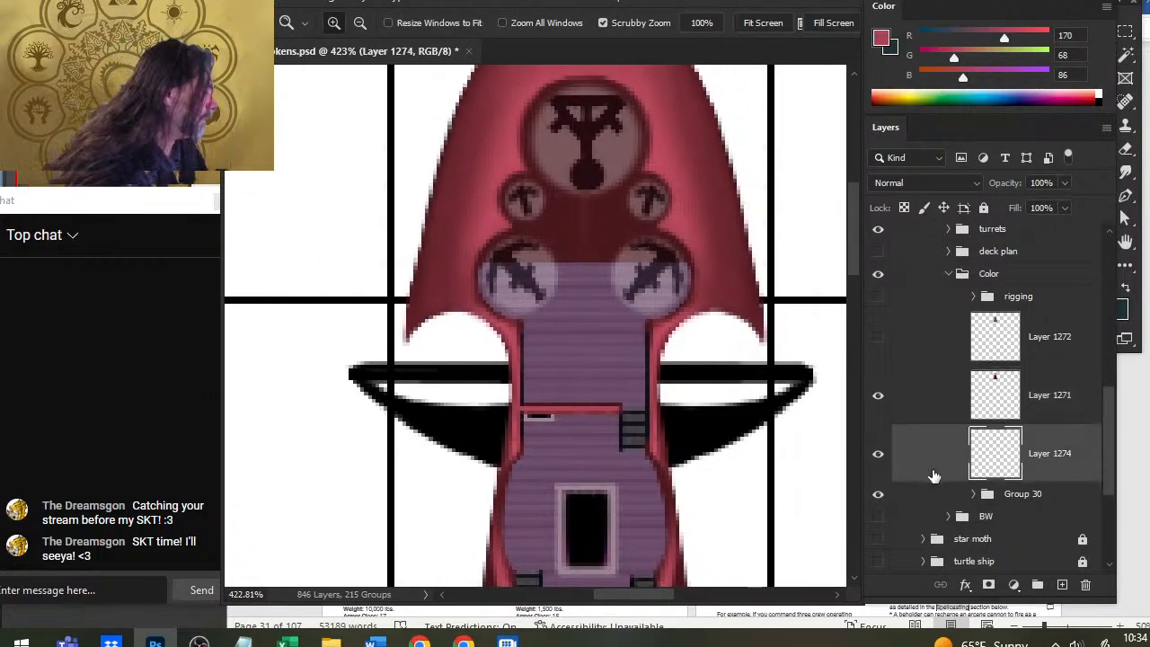
pyautogui.press('b')
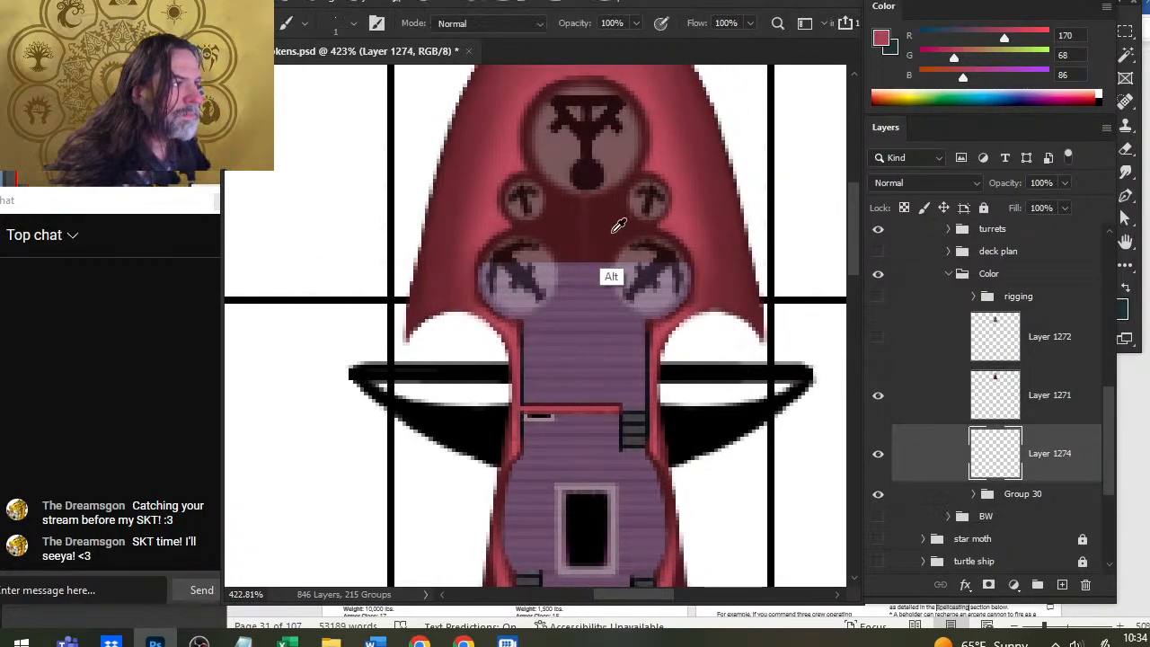
pyautogui.keyDown('alt'); pyautogui.click(609, 232); pyautogui.keyUp('alt')
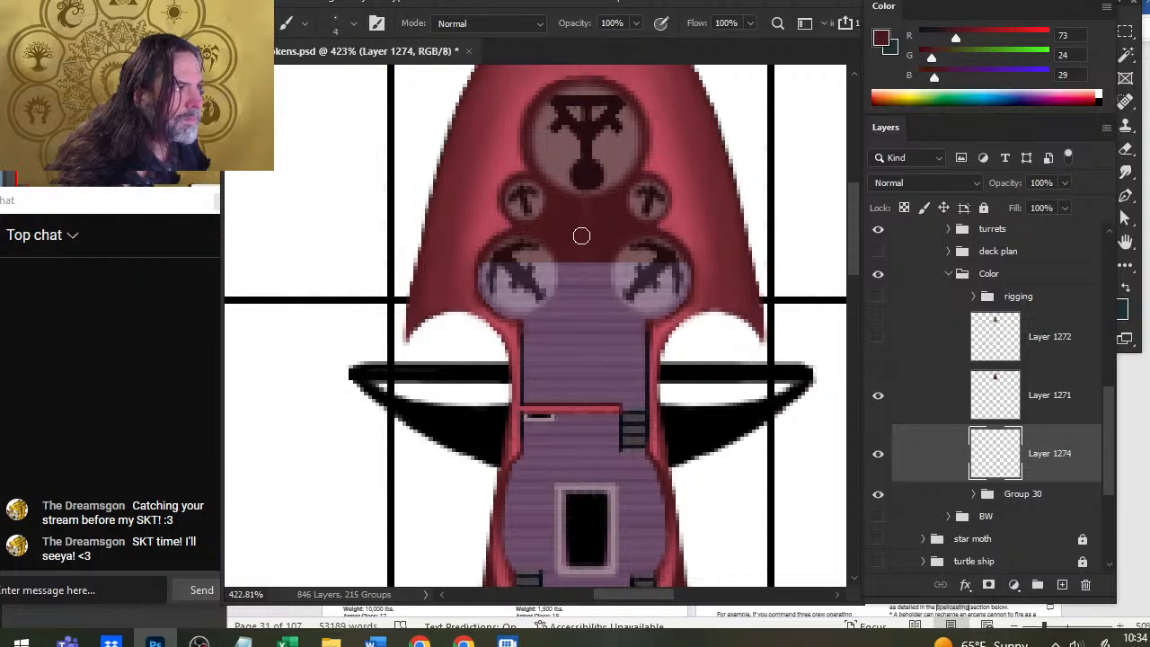
pyautogui.press(']')
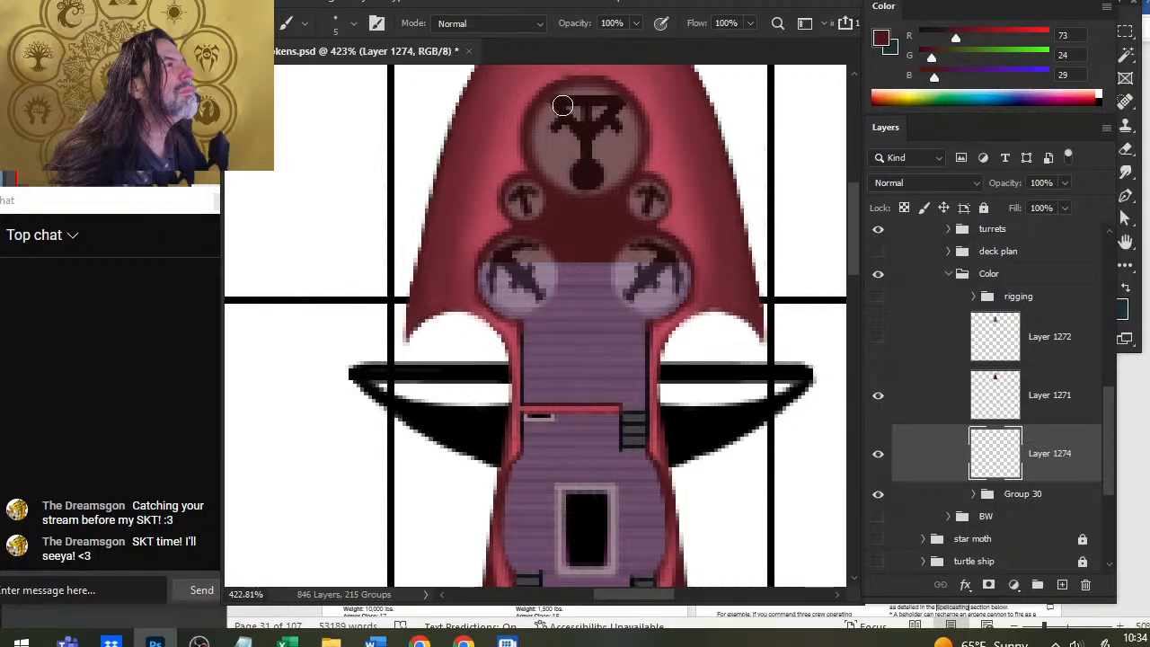
# Step: Paint a round dark maroon base under the large left aft turret on Layer 1274 with a 25 px brush
pyautogui.moveTo(573, 131); pyautogui.dragTo(612, 288)
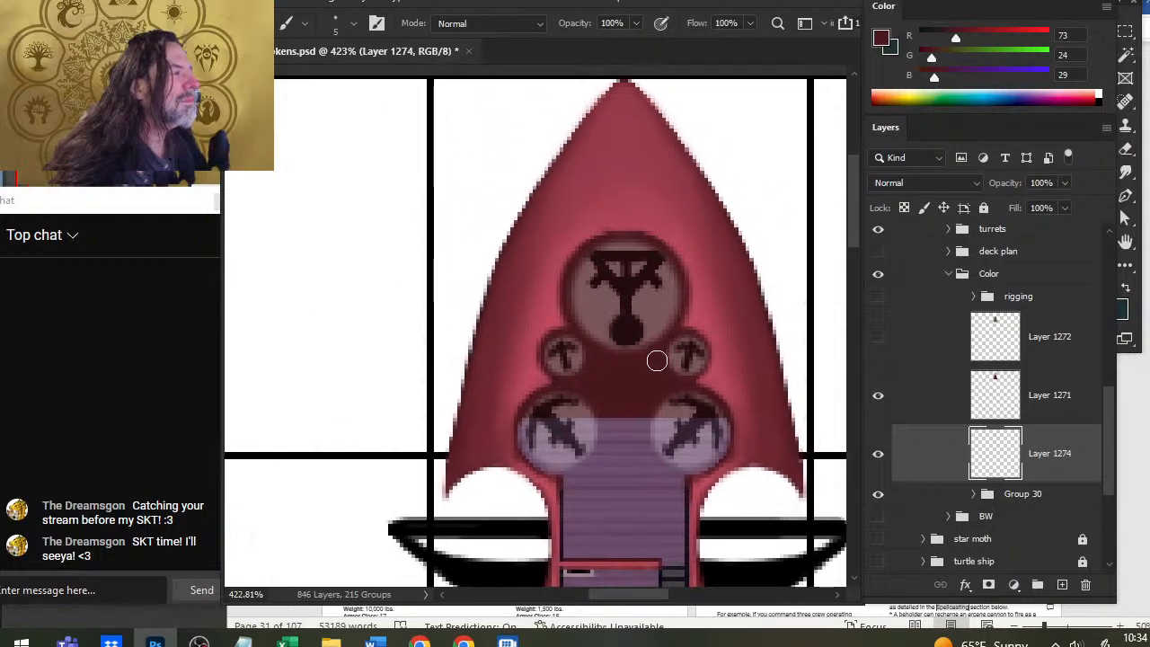
pyautogui.click(879, 336)
pyautogui.click(879, 336)
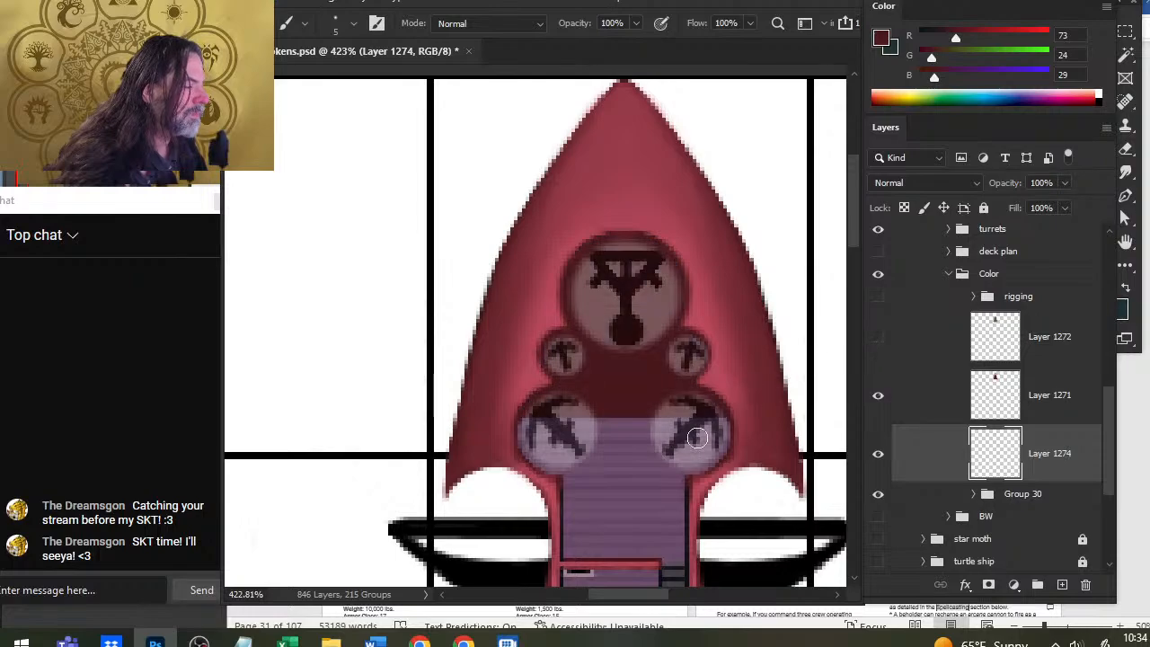
pyautogui.moveTo(706, 504); pyautogui.dragTo(697, 147)
pyautogui.moveTo(653, 566); pyautogui.dragTo(700, 206)
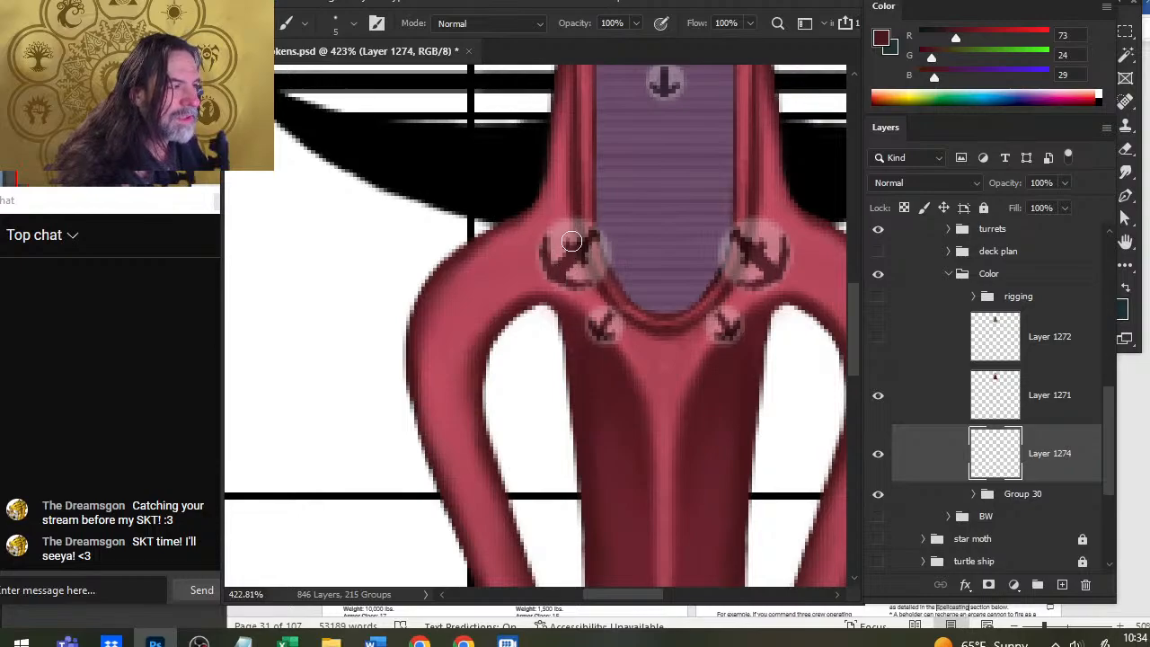
pyautogui.press(']')
pyautogui.press(']')
pyautogui.press(']')
pyautogui.press(']')
pyautogui.press(']')
pyautogui.press(']')
pyautogui.press(']')
pyautogui.press(']')
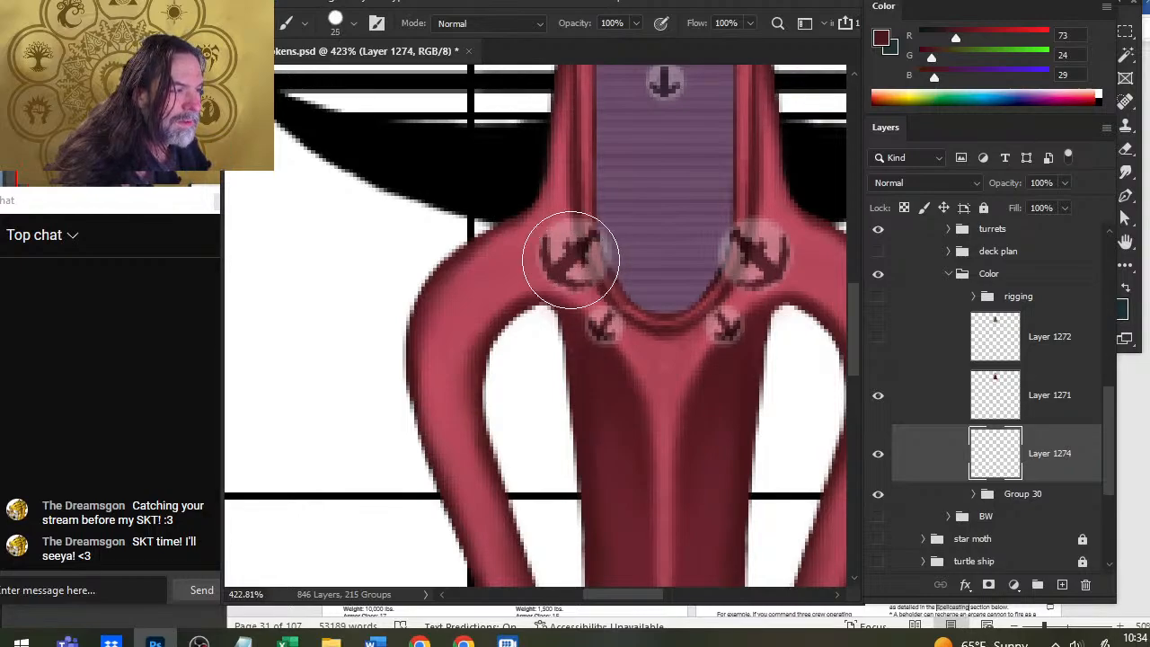
pyautogui.click(572, 255)
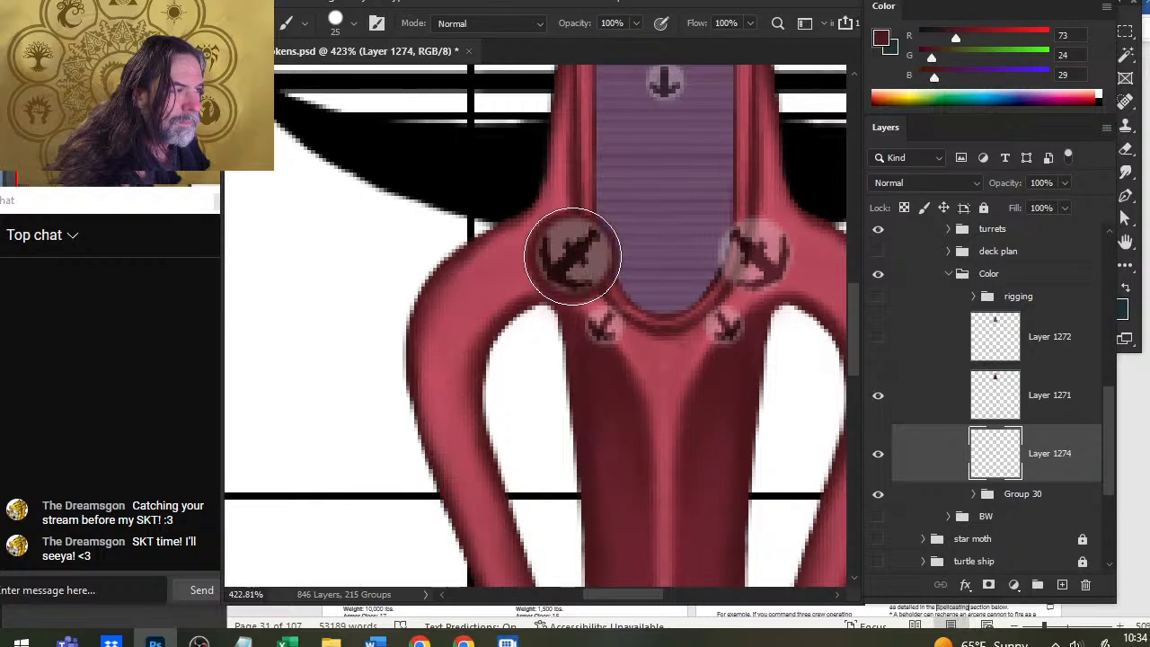
# Step: Paint a round base under the small left aft turret with the brush reduced to 15 px
pyautogui.press('[')
pyautogui.press('[')
pyautogui.click(601, 323)
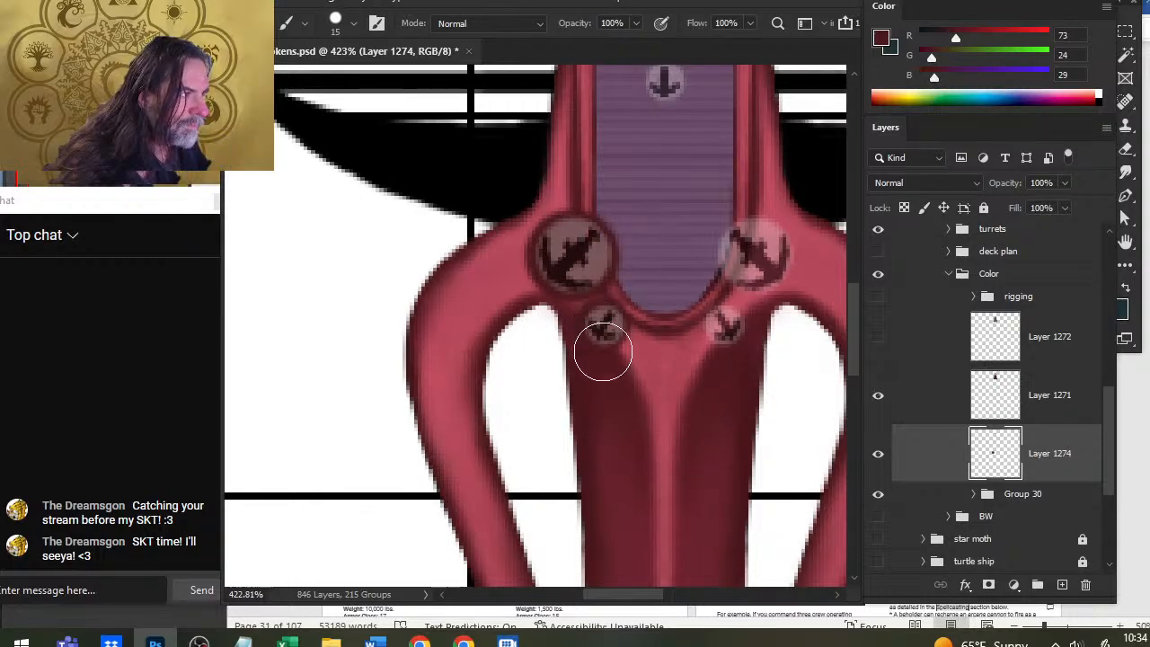
# Step: Paint dark maroon from the left aft turrets along the deck's curved end and above the large turret with a 9 px brush
pyautogui.press('[')
pyautogui.press('[')
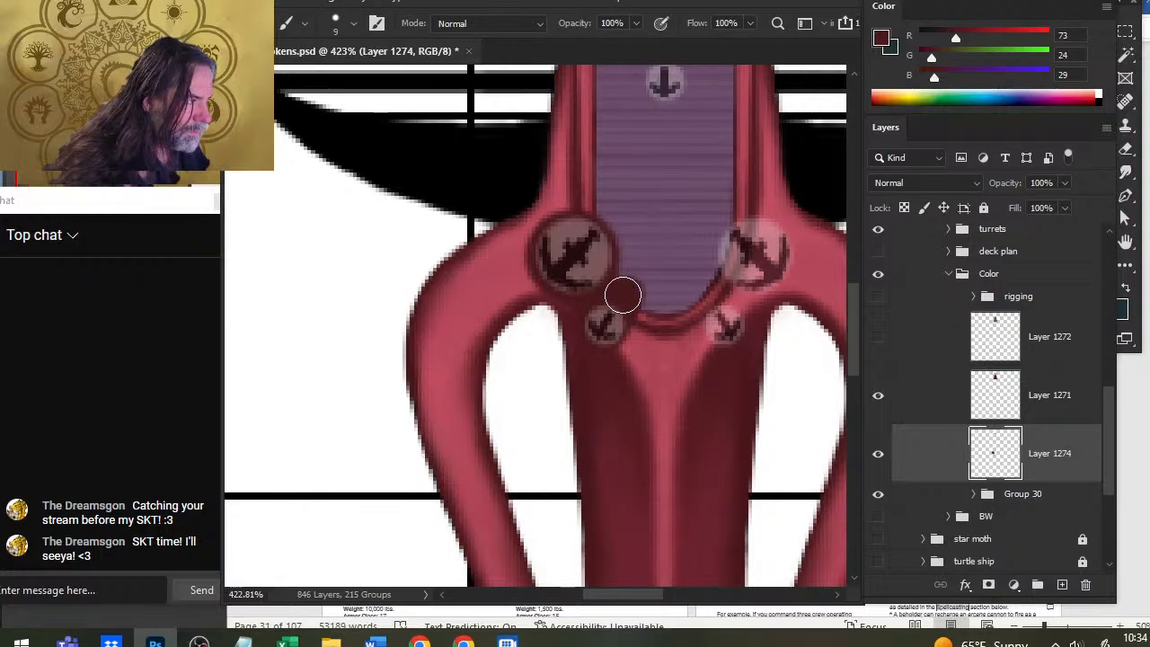
pyautogui.moveTo(623, 295); pyautogui.dragTo(659, 310)
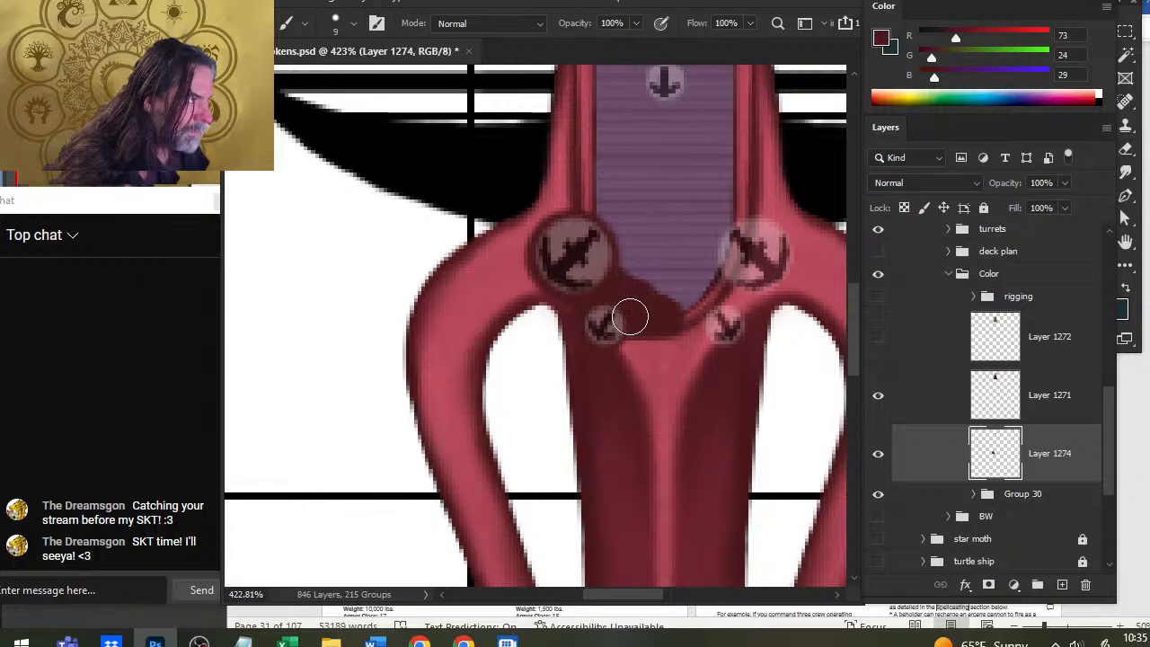
pyautogui.moveTo(591, 221); pyautogui.dragTo(586, 180)
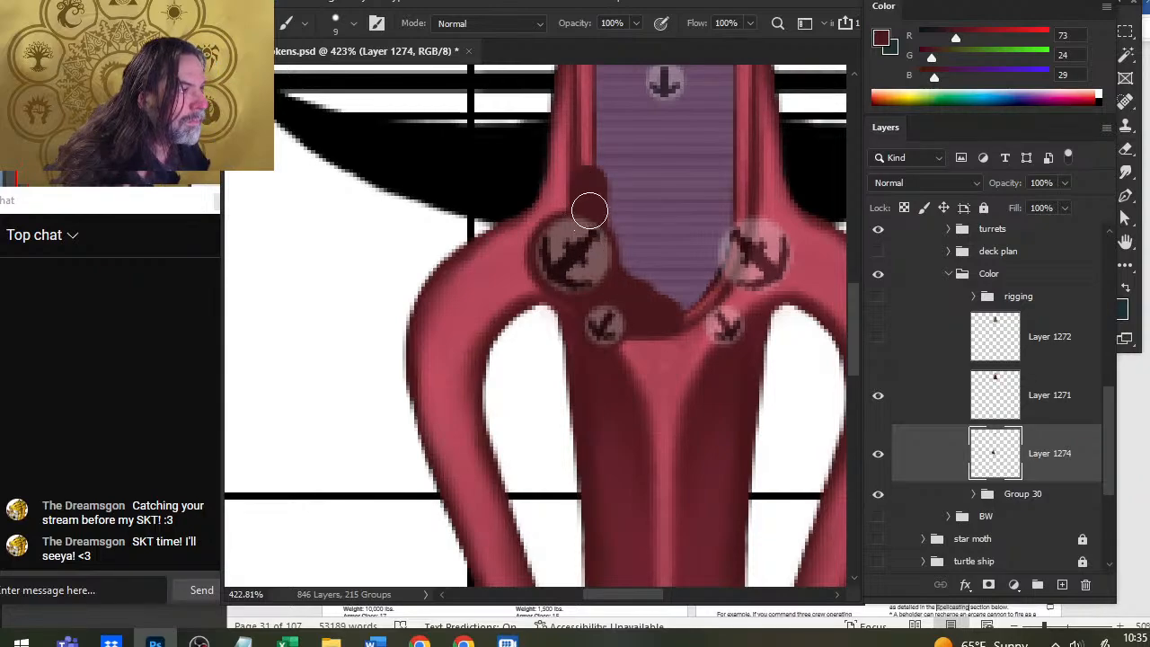
pyautogui.press('e')
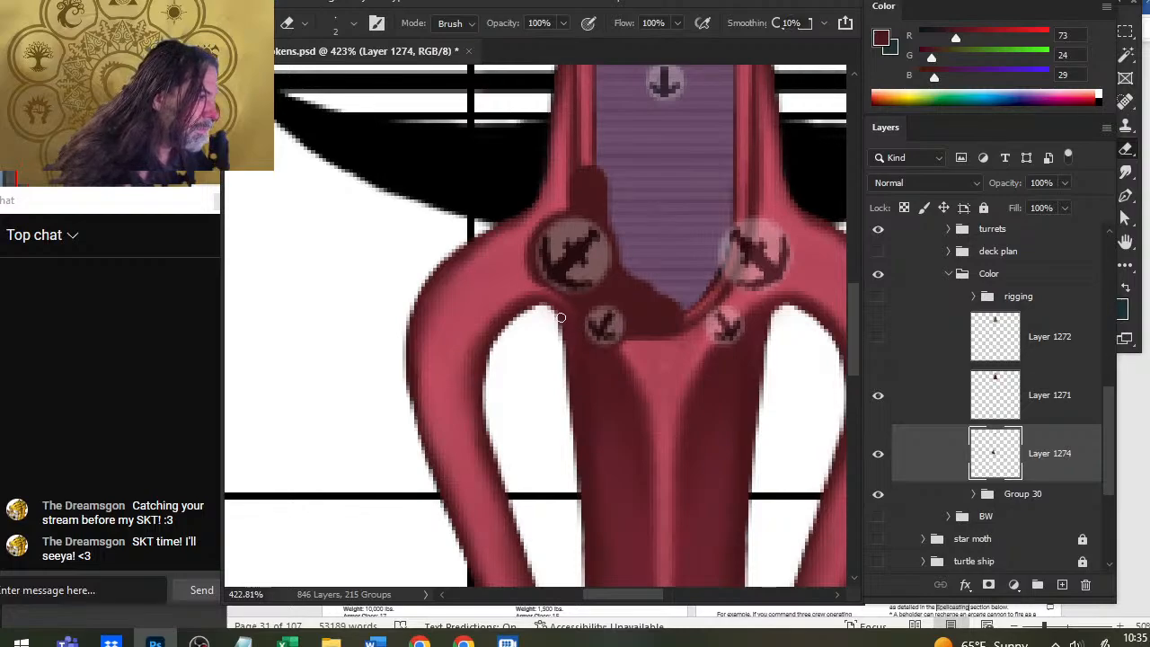
# Step: Extend the dark maroon base from the large left aft turret onto the tentacle root, trimming its outer edge with a 5 px eraser
pyautogui.press('b')
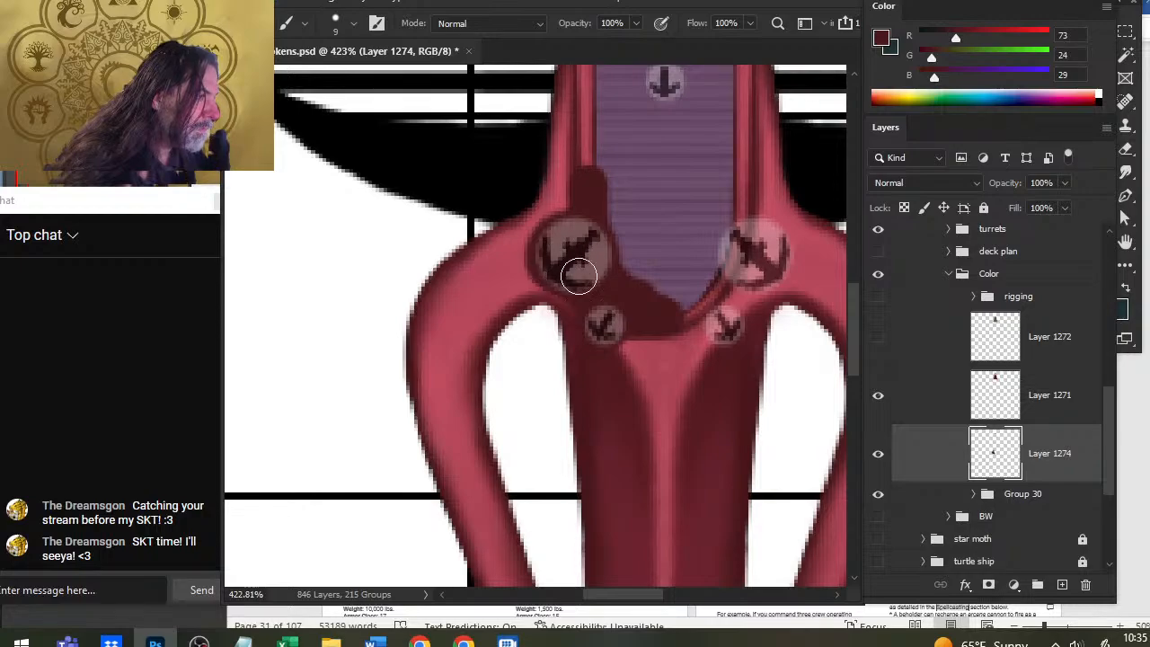
pyautogui.moveTo(552, 260)
pyautogui.mouseDown()
pyautogui.moveTo(558, 298)
pyautogui.moveTo(527, 285)
pyautogui.moveTo(520, 299)
pyautogui.moveTo(552, 300)
pyautogui.moveTo(569, 327)
pyautogui.moveTo(558, 302)
pyautogui.moveTo(568, 308)
pyautogui.moveTo(586, 379)
pyautogui.moveTo(518, 286)
pyautogui.moveTo(550, 297)
pyautogui.mouseUp()
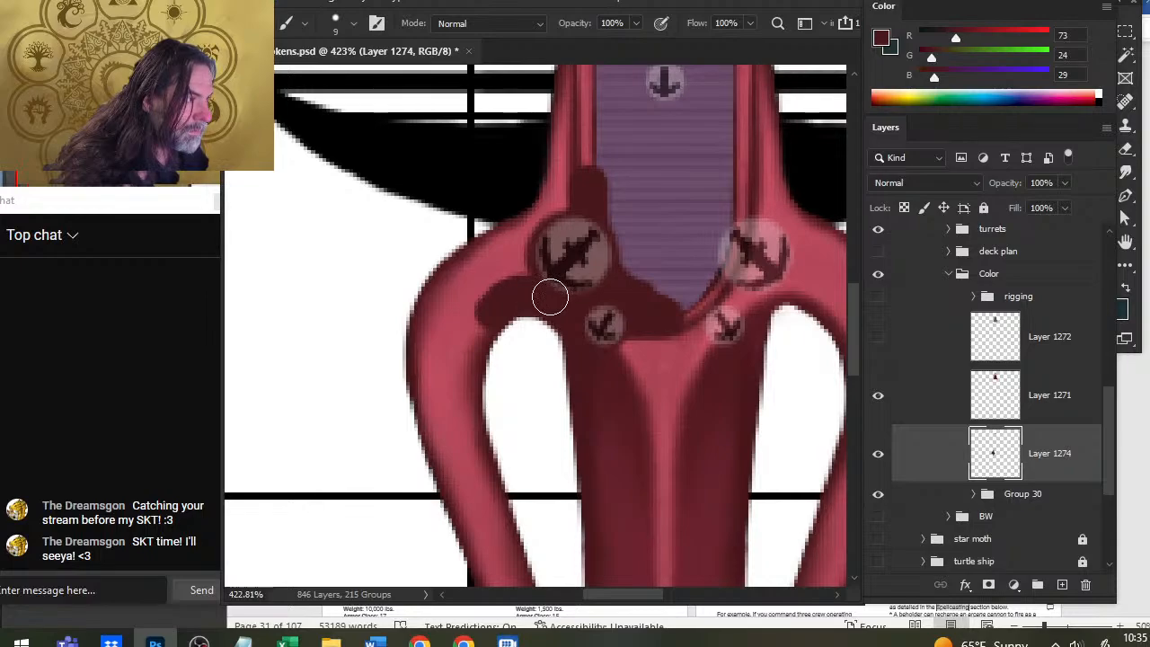
pyautogui.press('e')
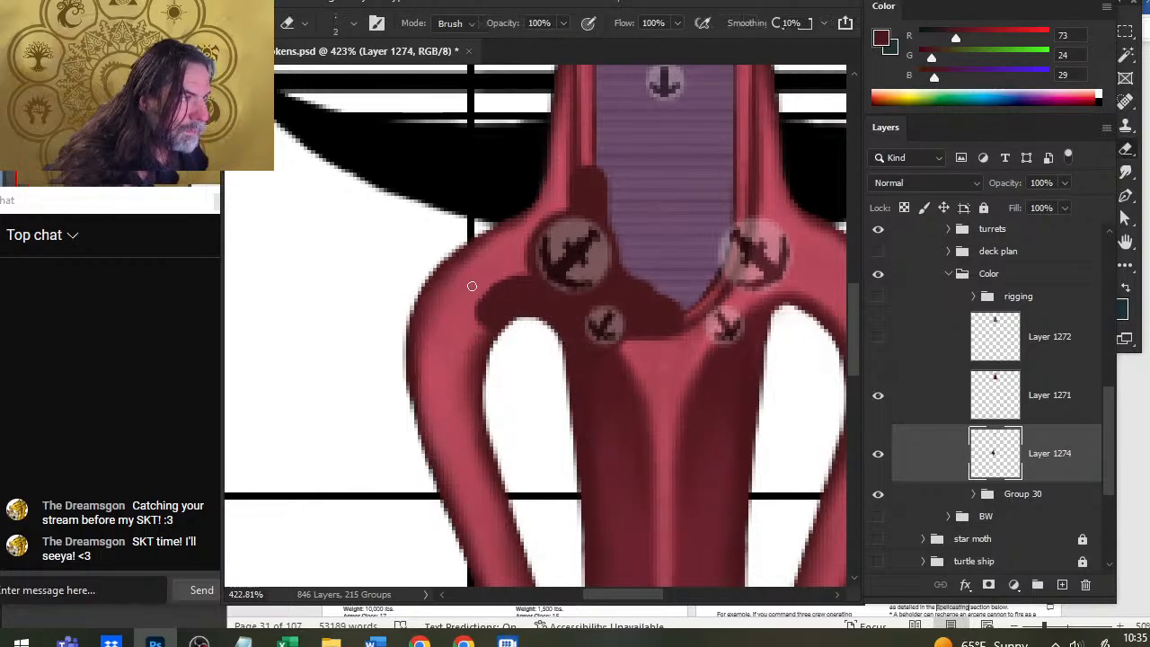
pyautogui.moveTo(505, 272)
pyautogui.mouseDown()
pyautogui.moveTo(480, 307)
pyautogui.moveTo(482, 297)
pyautogui.moveTo(481, 320)
pyautogui.mouseUp()
pyautogui.press(']')
pyautogui.press(']')
pyautogui.press(']')
pyautogui.press(']')
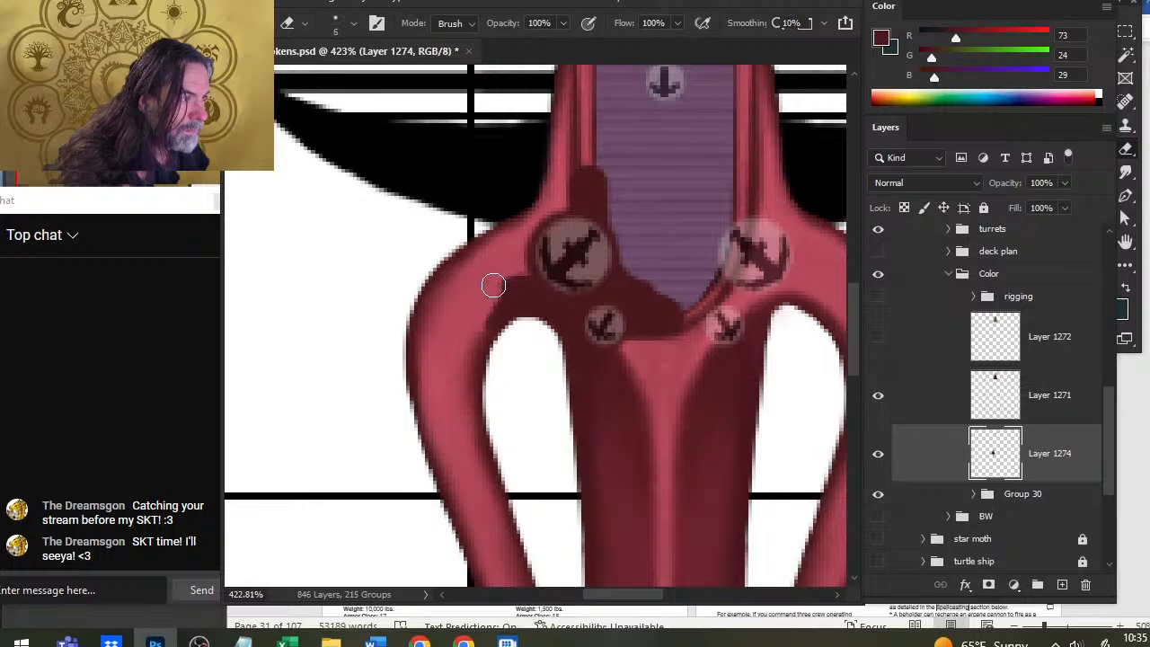
pyautogui.press('b')
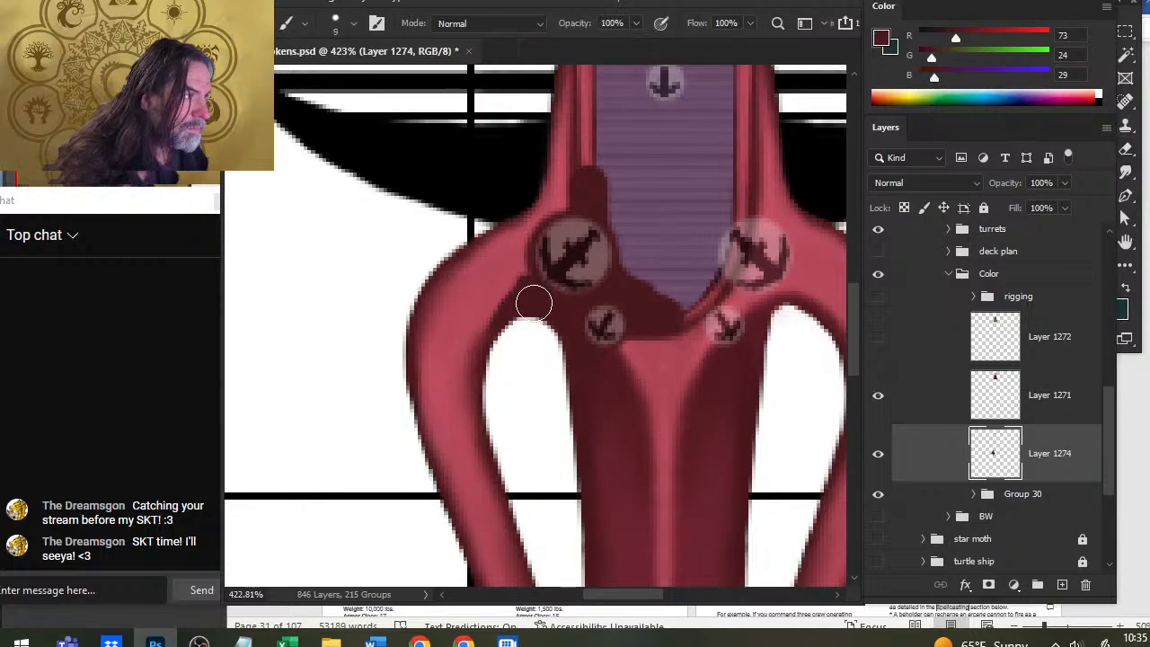
pyautogui.press('e')
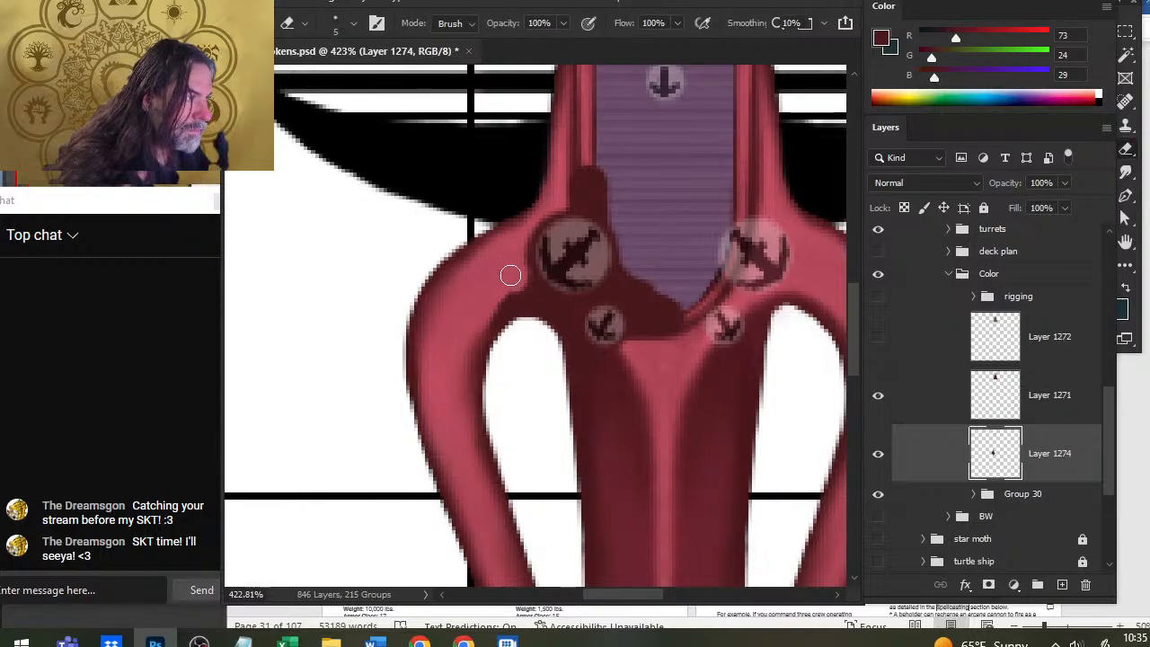
# Step: Refine the maroon shape over the arch between the left tentacle and hull by alternately painting at 9 px and erasing the overspill
pyautogui.press('b')
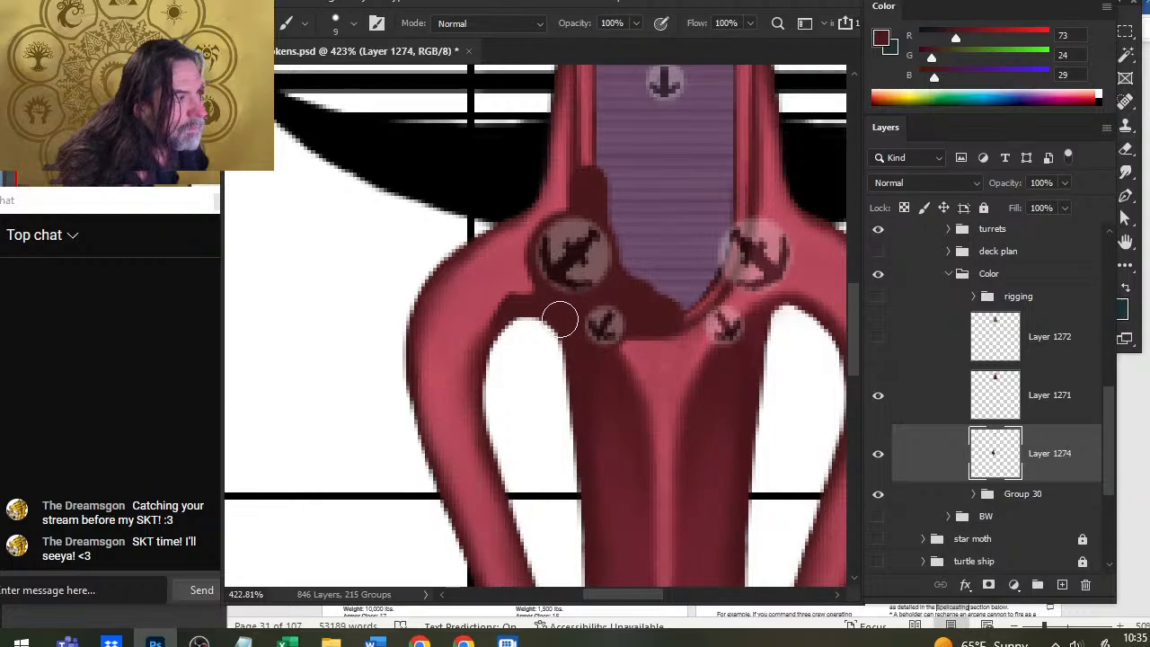
pyautogui.press('e')
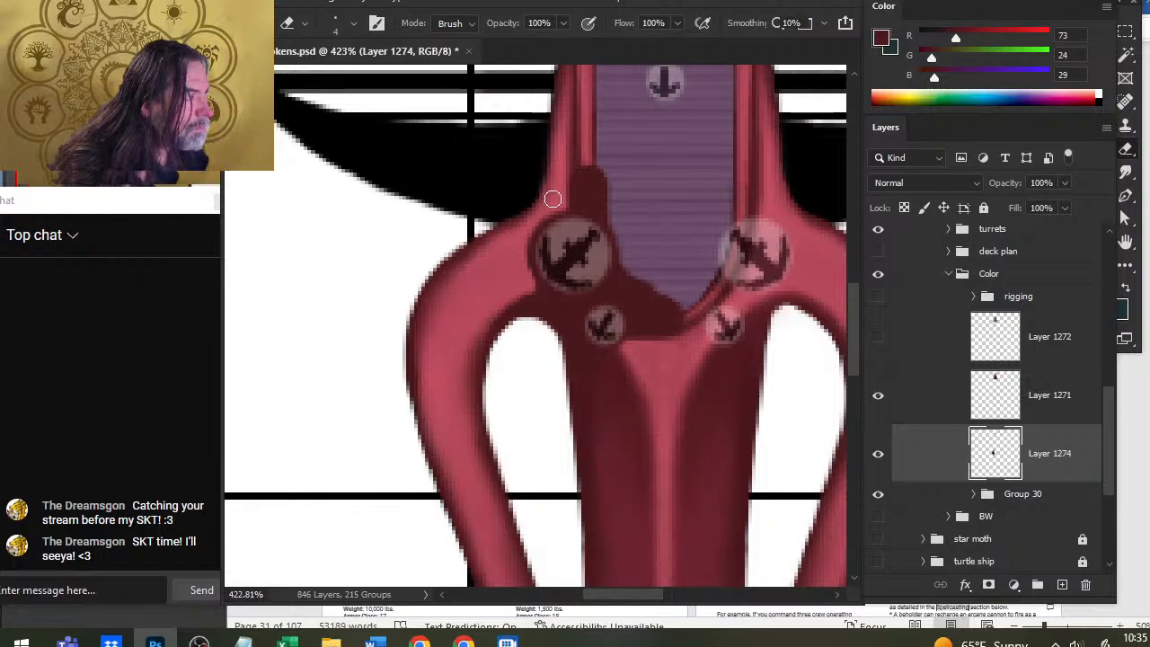
pyautogui.press('b')
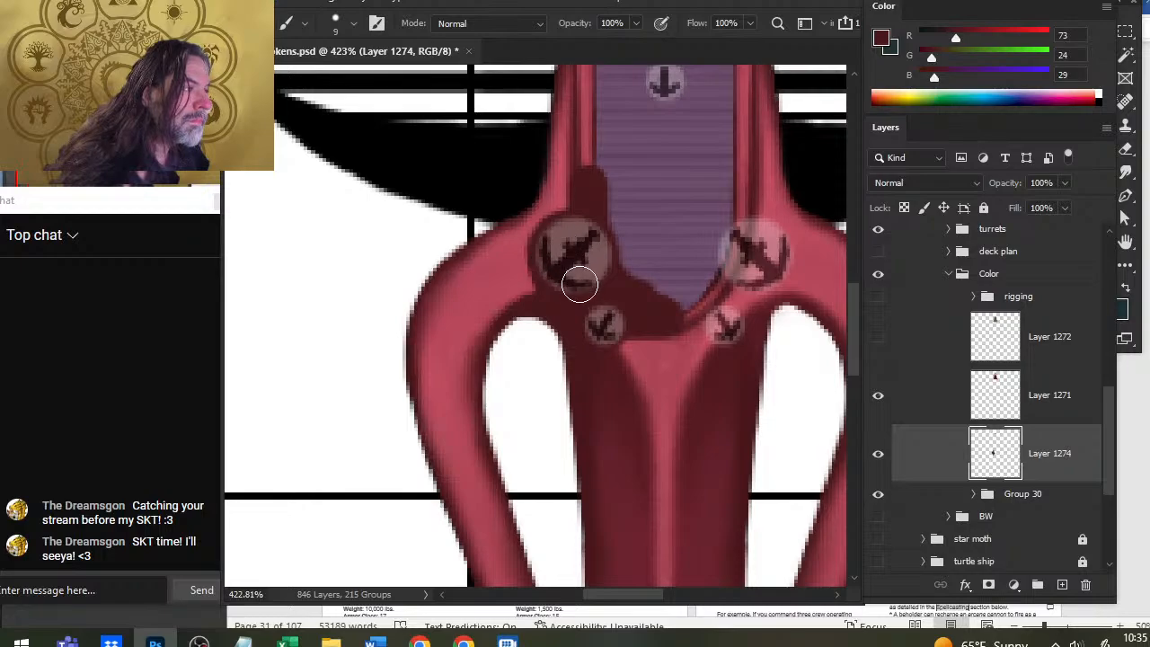
pyautogui.press('e')
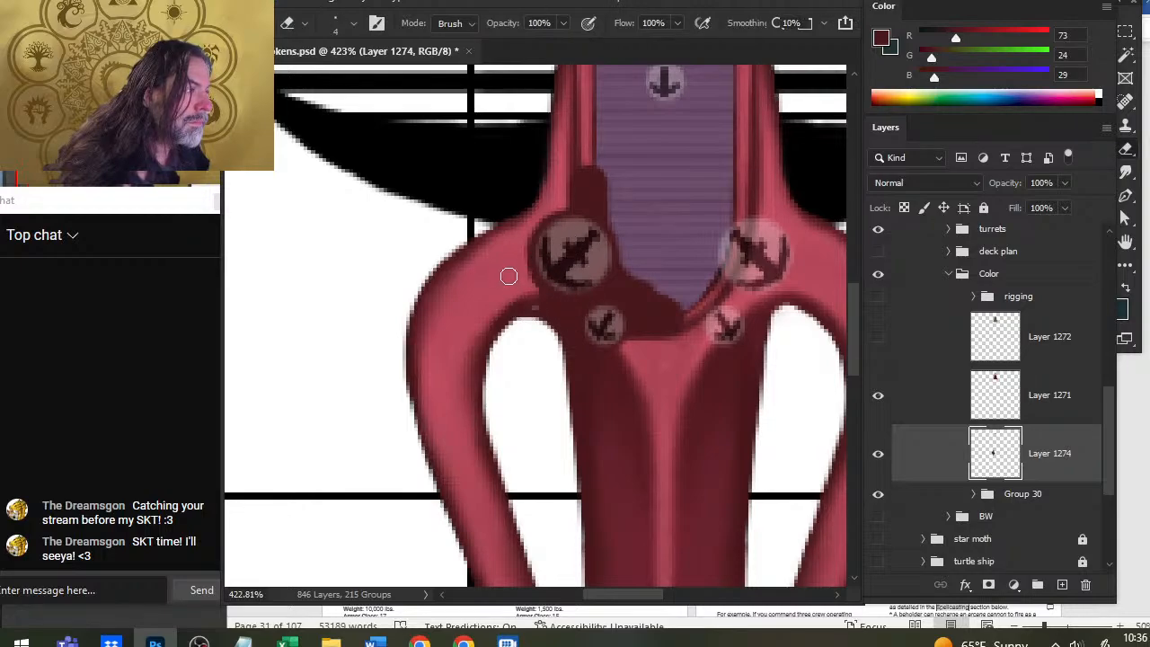
pyautogui.press('b')
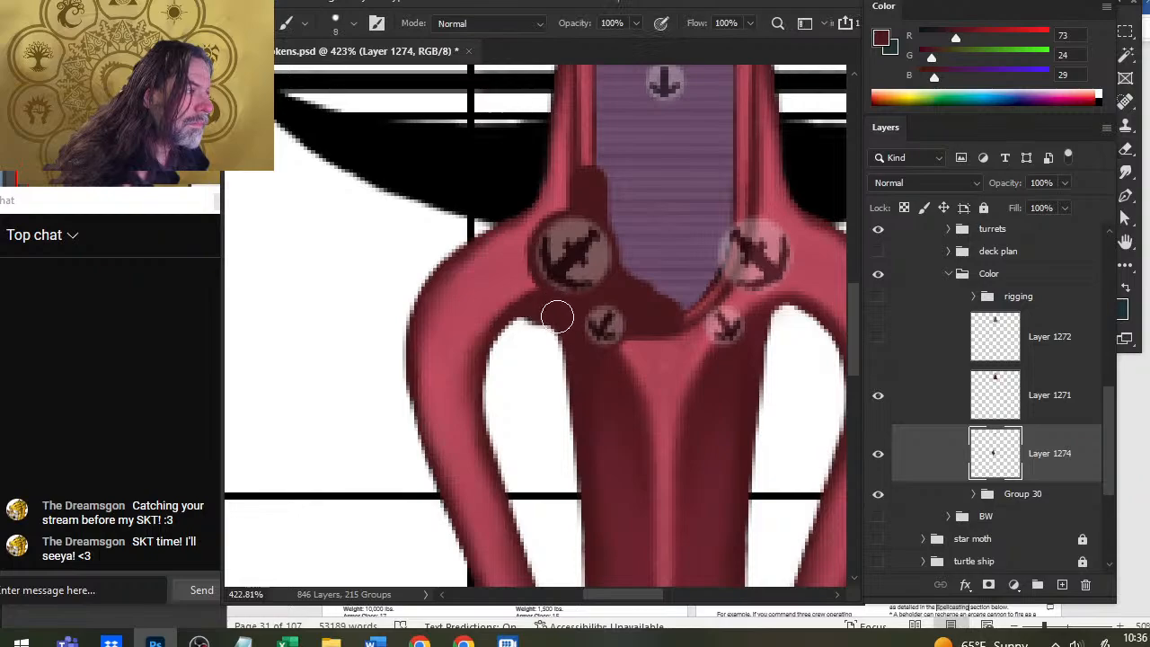
pyautogui.press('e')
pyautogui.moveTo(536, 325); pyautogui.dragTo(523, 328)
# Step: Shade the left tentacle's inner edge dark maroon with a 4 px brush, erase the excess, and smudge the transition at 60% strength
pyautogui.press('b')
pyautogui.press('[')
pyautogui.press('[')
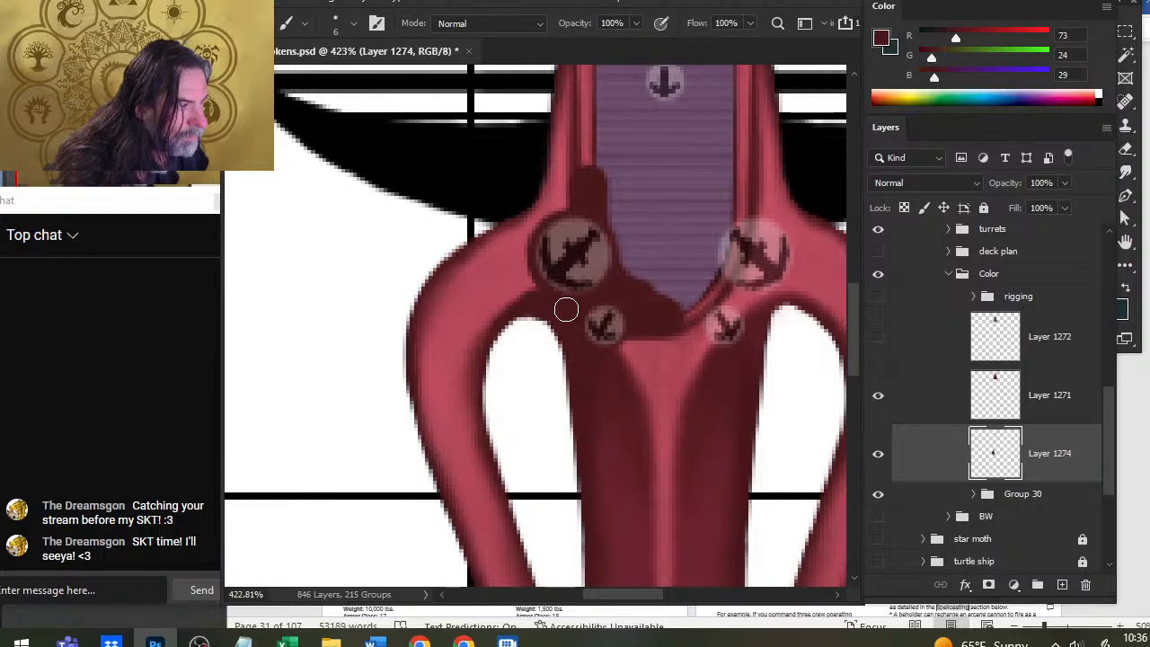
pyautogui.press('[')
pyautogui.press('[')
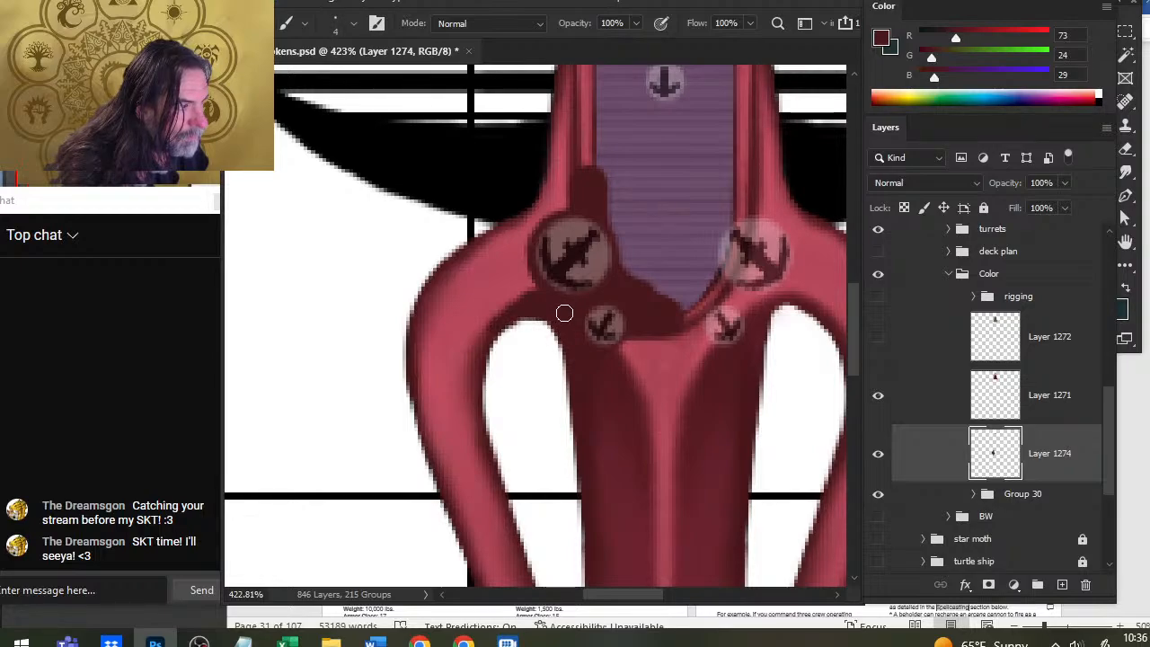
pyautogui.moveTo(526, 323)
pyautogui.mouseDown()
pyautogui.moveTo(476, 384)
pyautogui.moveTo(474, 426)
pyautogui.mouseUp()
pyautogui.press('e')
pyautogui.moveTo(458, 369); pyautogui.dragTo(483, 472)
pyautogui.press('r')
pyautogui.moveTo(476, 331)
pyautogui.mouseDown()
pyautogui.moveTo(456, 378)
pyautogui.moveTo(493, 316)
pyautogui.moveTo(454, 344)
pyautogui.mouseUp()
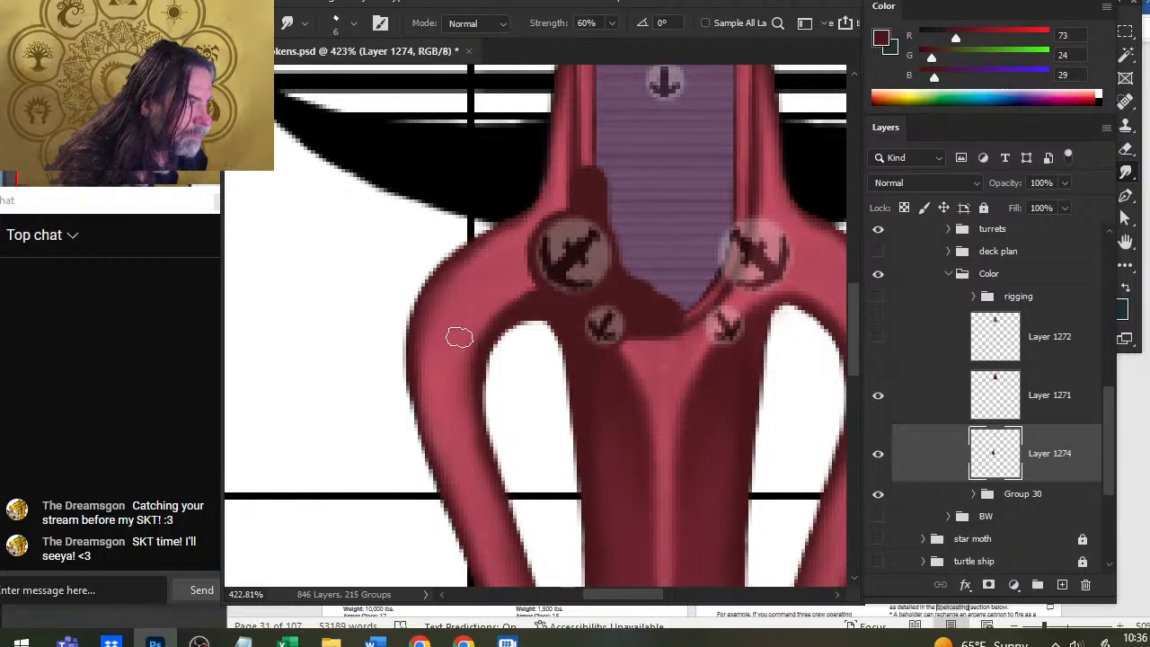
# Step: Sample the pink beside the large left aft turret, reduce the brush to 2 px, and restore the dark maroon as the painting colour
pyautogui.press('b')
pyautogui.keyDown('alt'); pyautogui.click(516, 278); pyautogui.keyUp('alt')
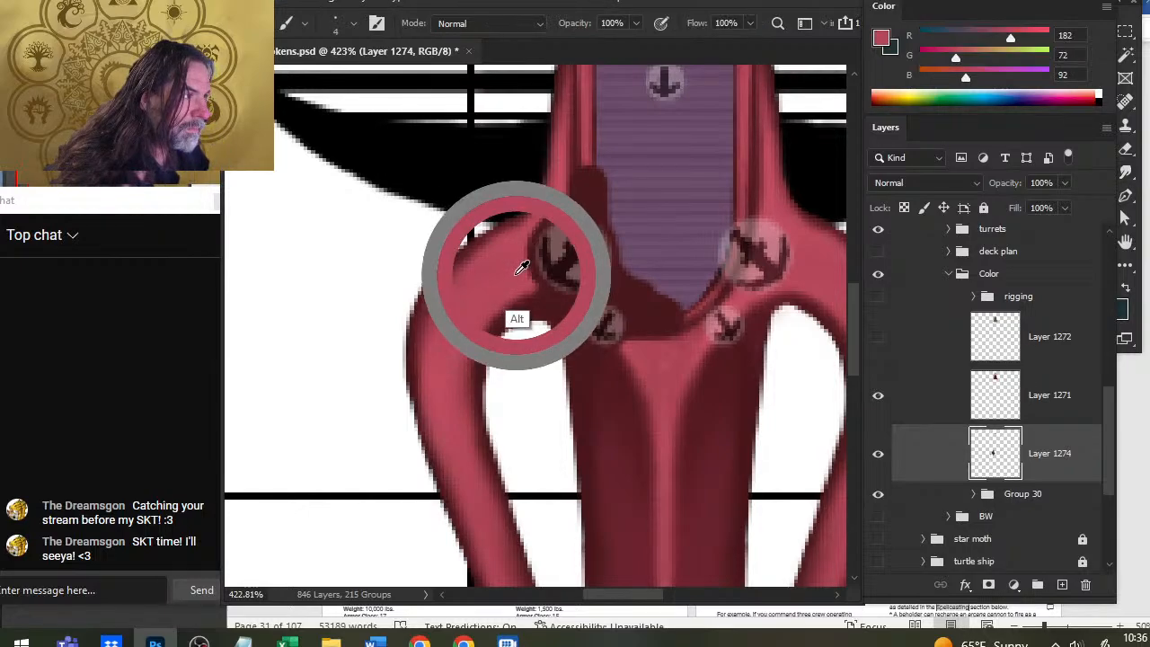
pyautogui.press('[')
pyautogui.press('[')
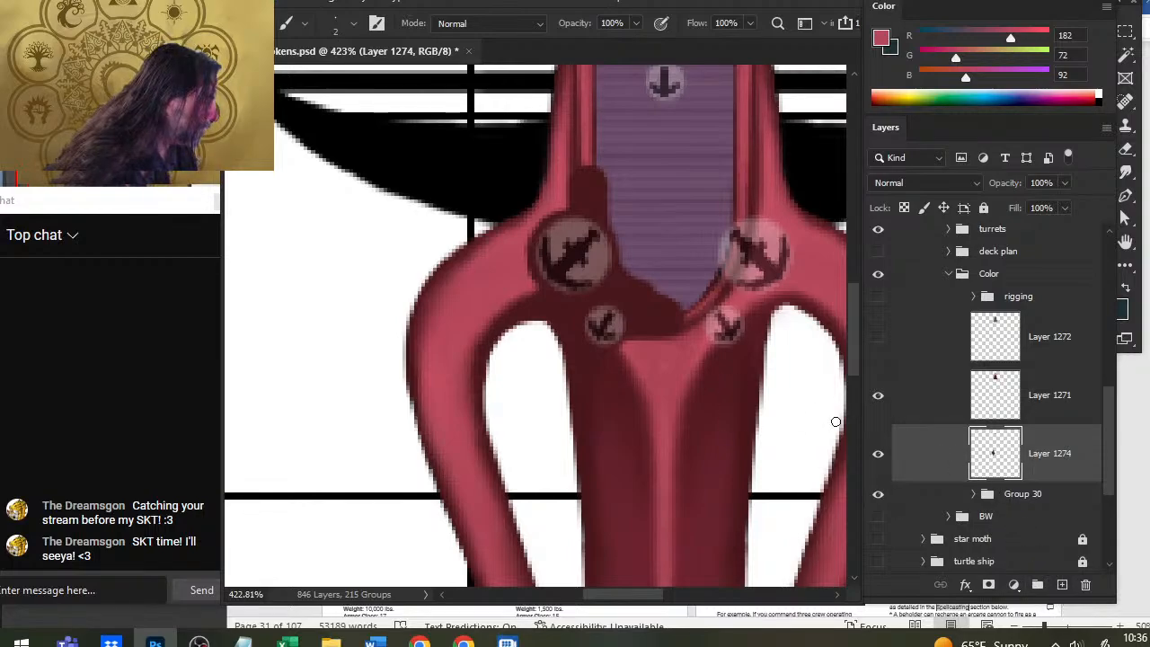
pyautogui.keyDown('alt'); pyautogui.click(605, 333); pyautogui.keyUp('alt')
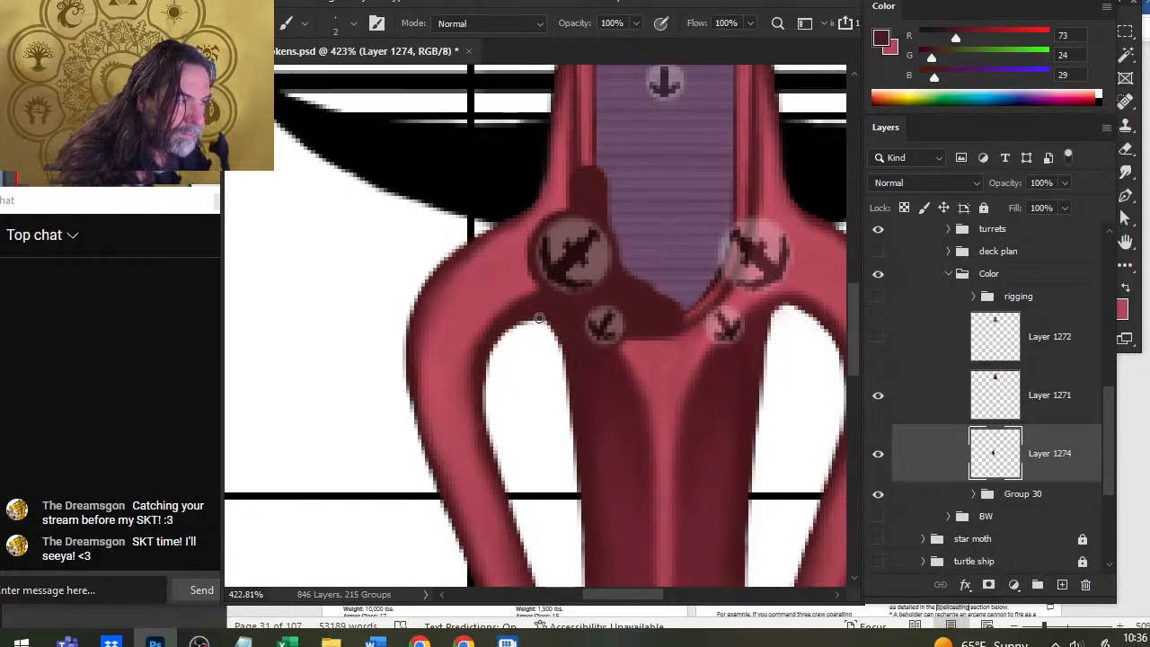
# Step: Compare the artwork with and without Layer 1274, leaving the layer visible
pyautogui.press('l')
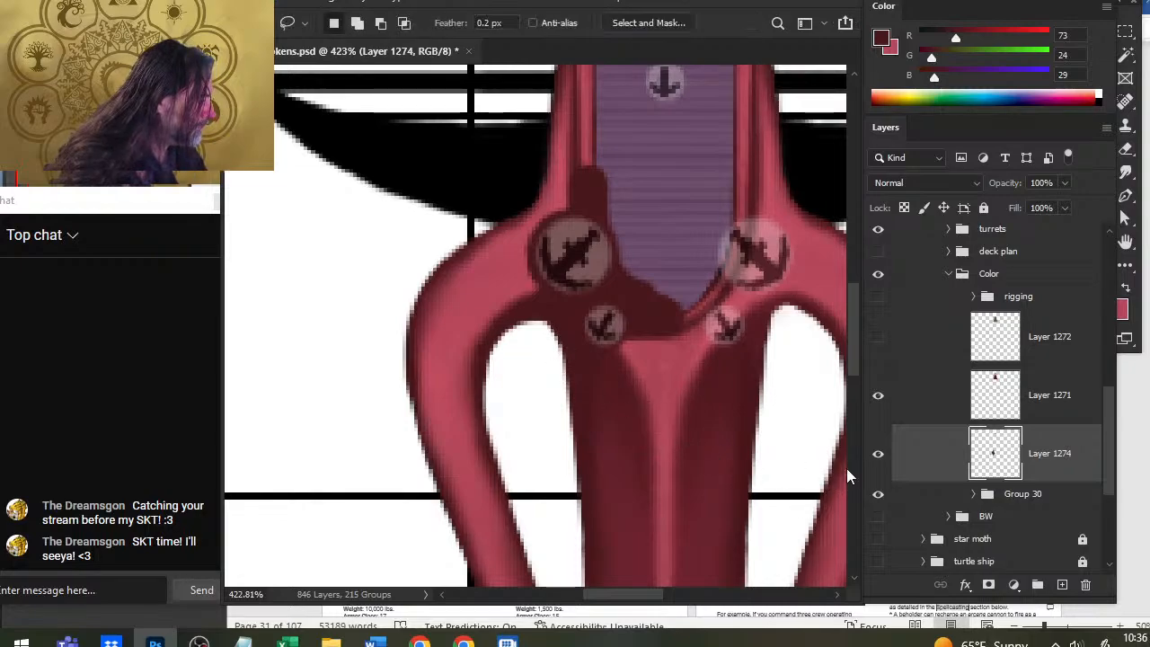
pyautogui.click(878, 458)
pyautogui.click(877, 458)
# Step: Smooth the curved top of the gap between the left tentacle and hull with a 2 px maroon brush and a 4 px eraser
pyautogui.press('b')
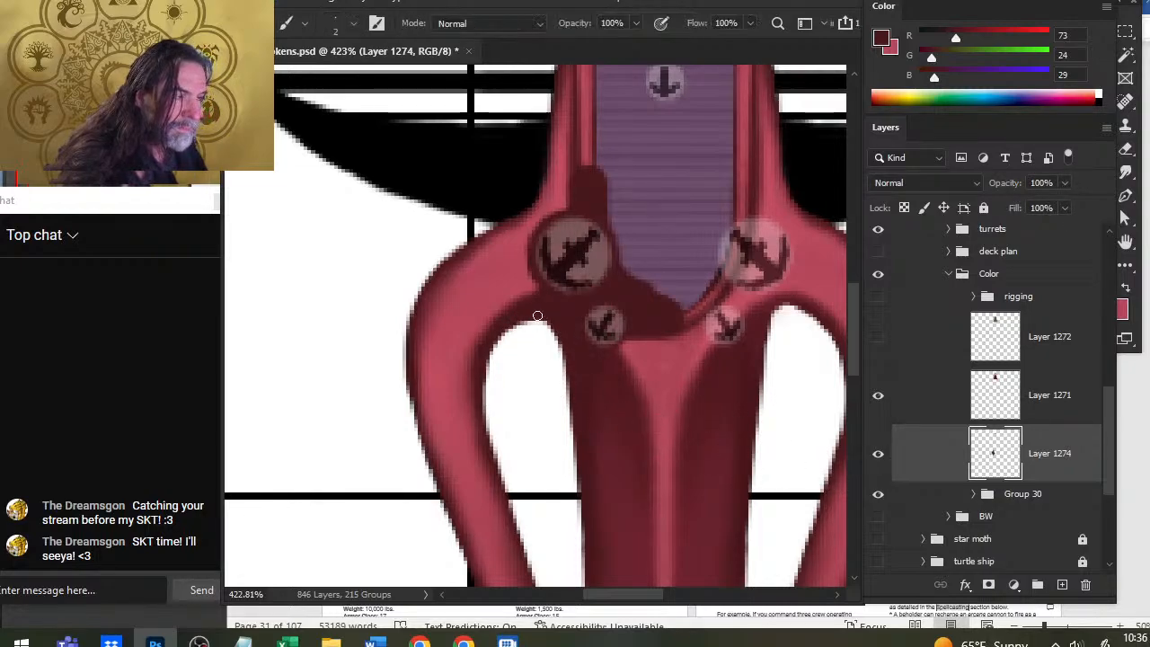
pyautogui.press('e')
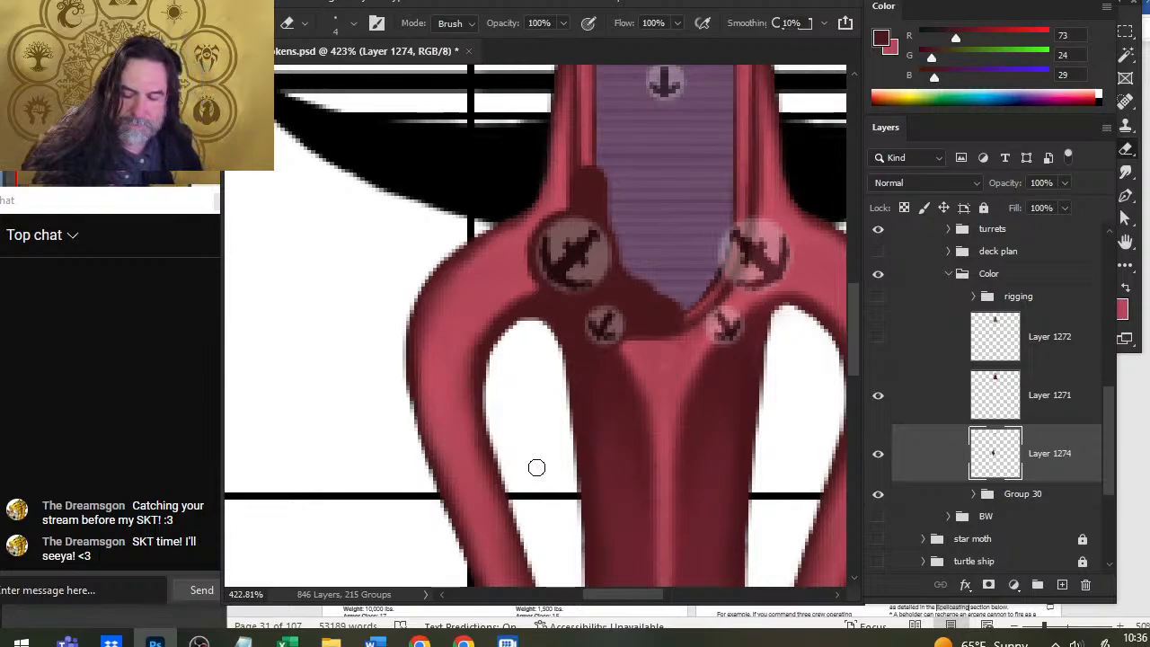
pyautogui.press('b')
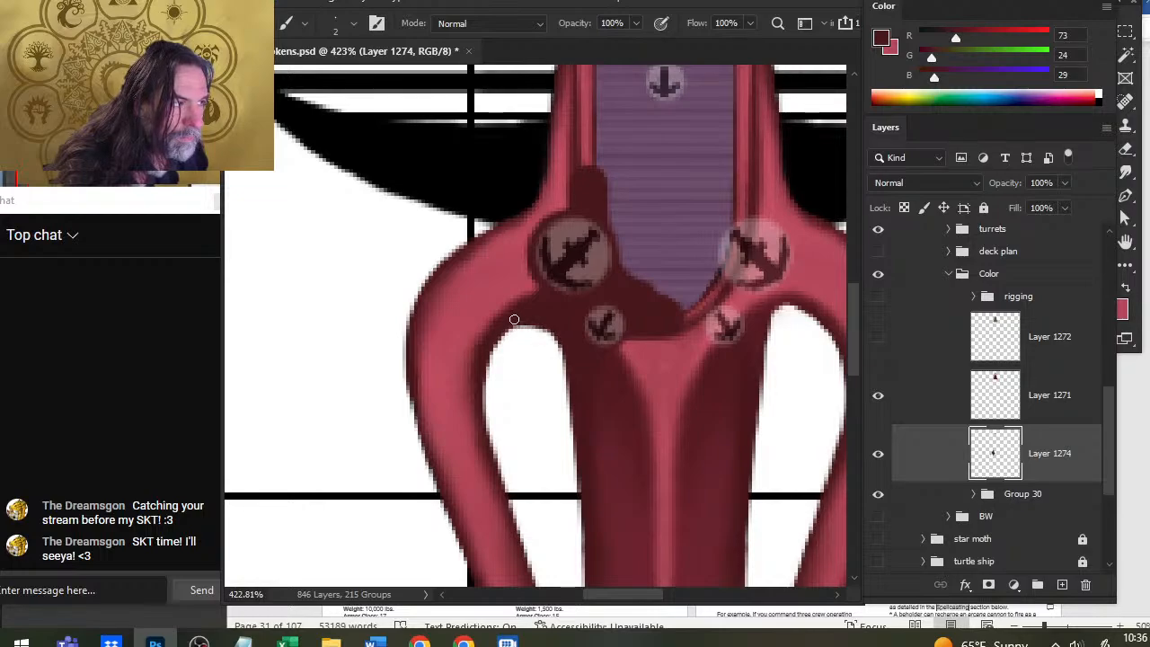
pyautogui.press('e')
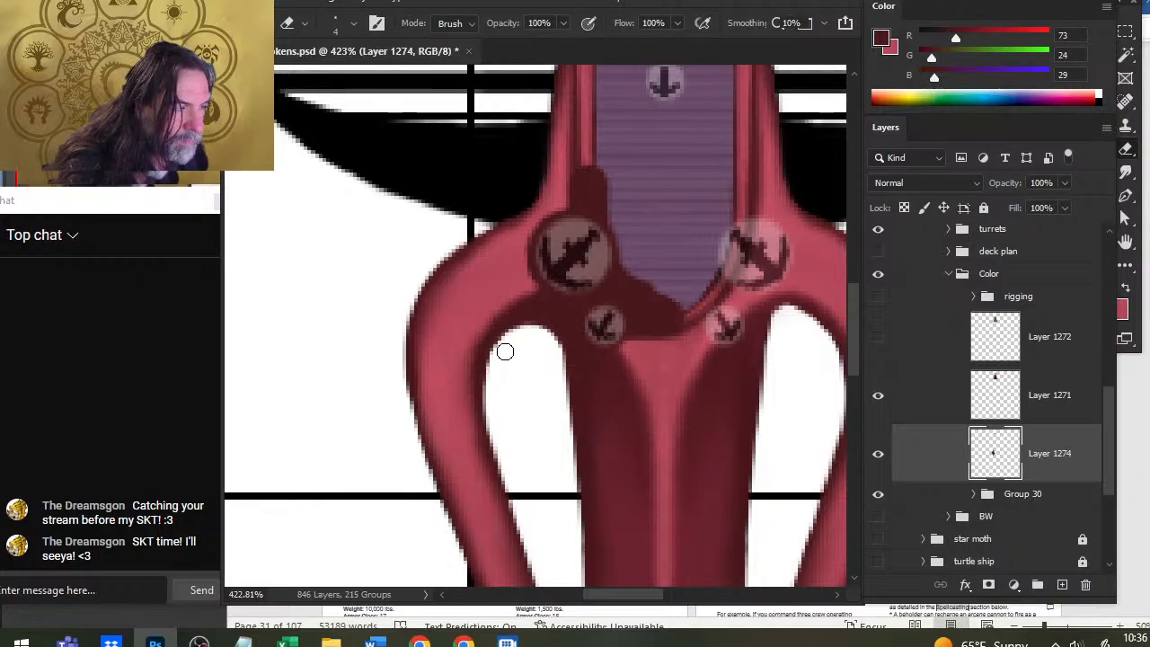
pyautogui.moveTo(504, 351)
pyautogui.mouseDown()
pyautogui.moveTo(494, 365)
pyautogui.moveTo(495, 335)
pyautogui.mouseUp()
pyautogui.press('b')
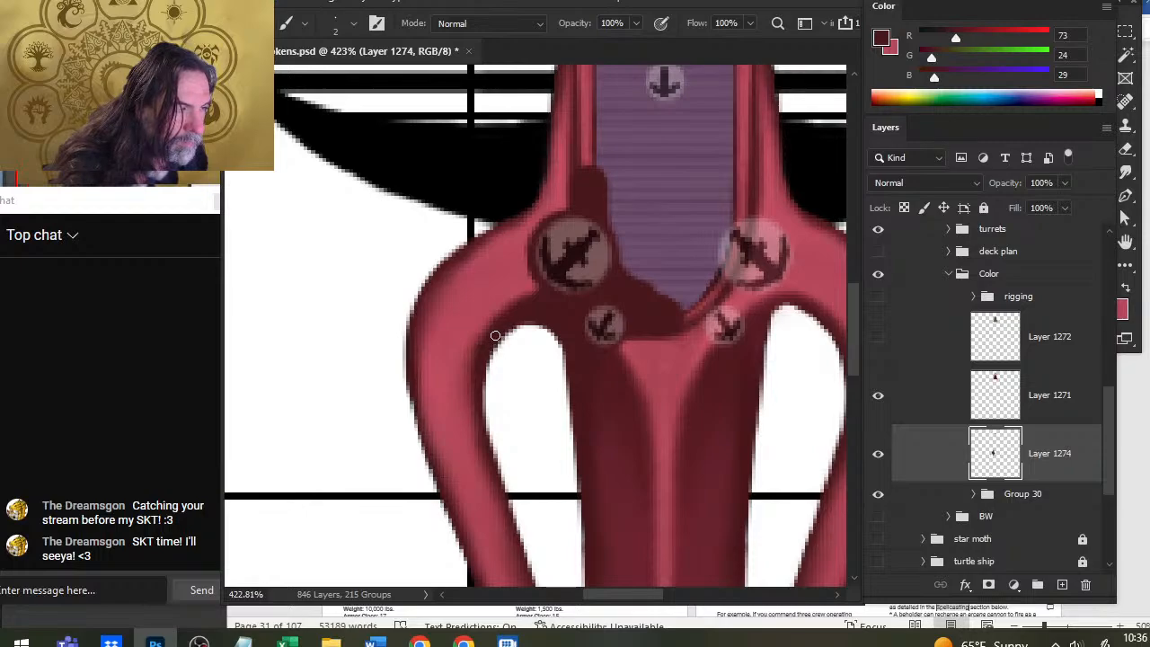
pyautogui.press('e')
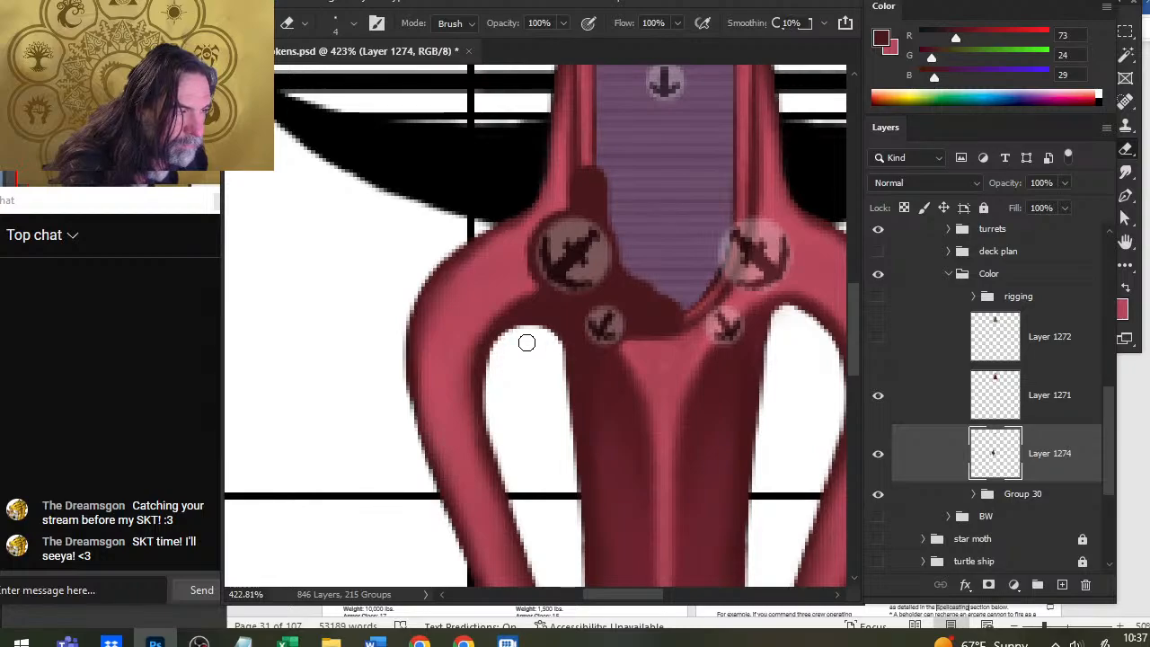
pyautogui.press('b')
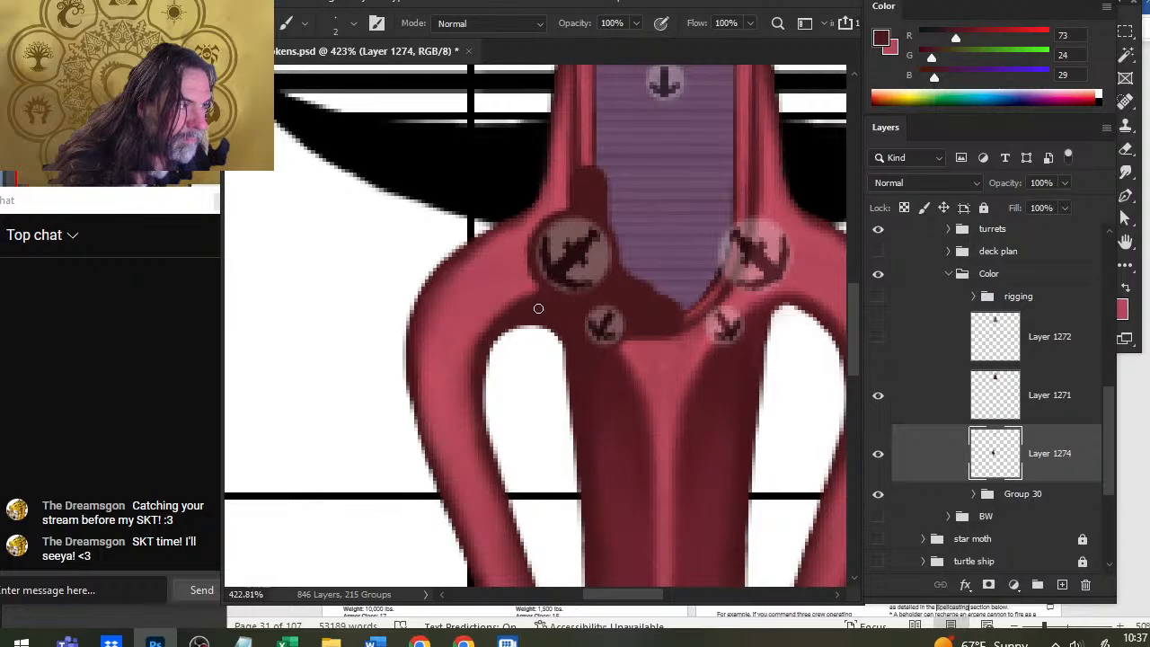
pyautogui.press('e')
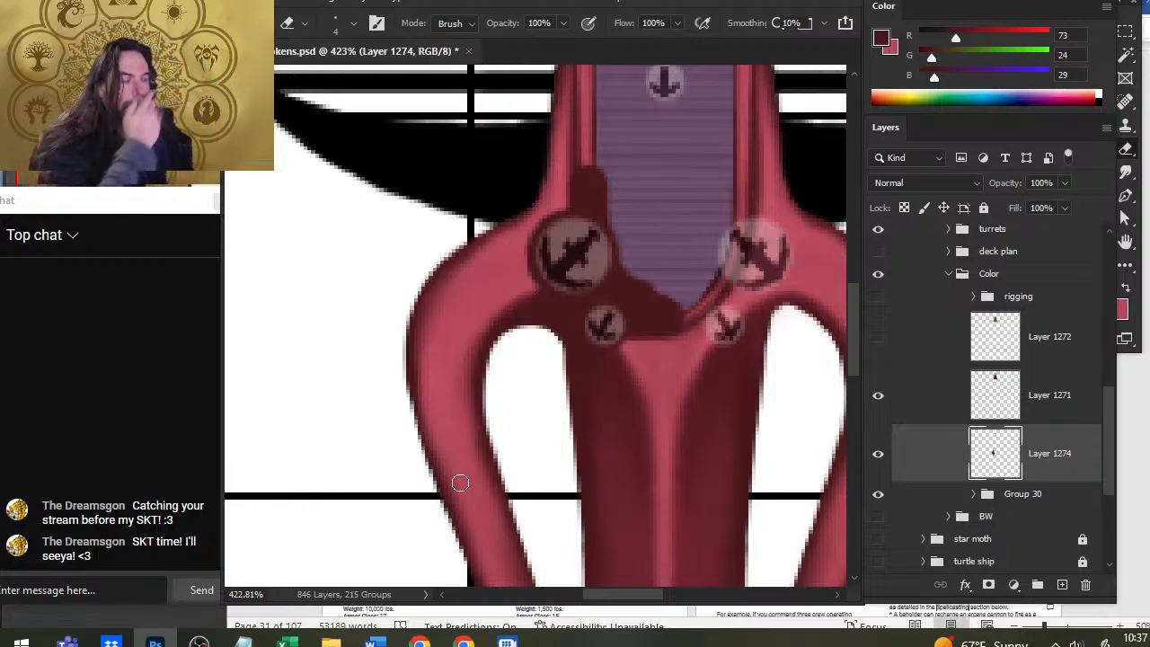
# Step: Touch up the maroon edge beside the small left aft turret, and shade and smudge the left tentacle's inner edge
pyautogui.press('b')
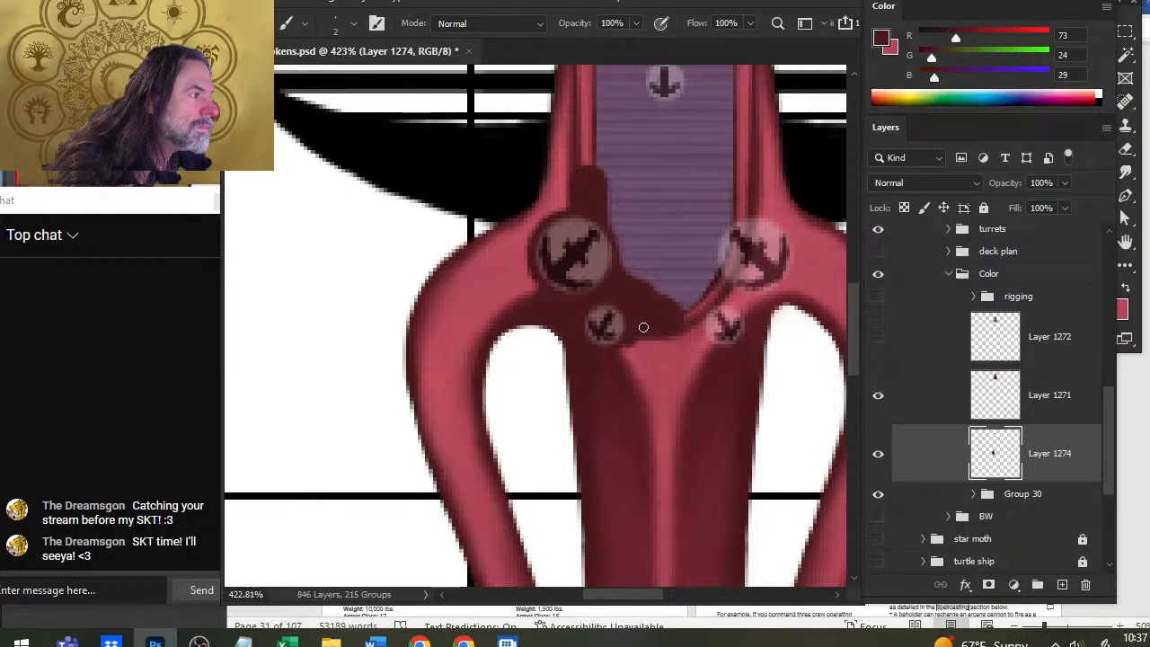
pyautogui.press('e')
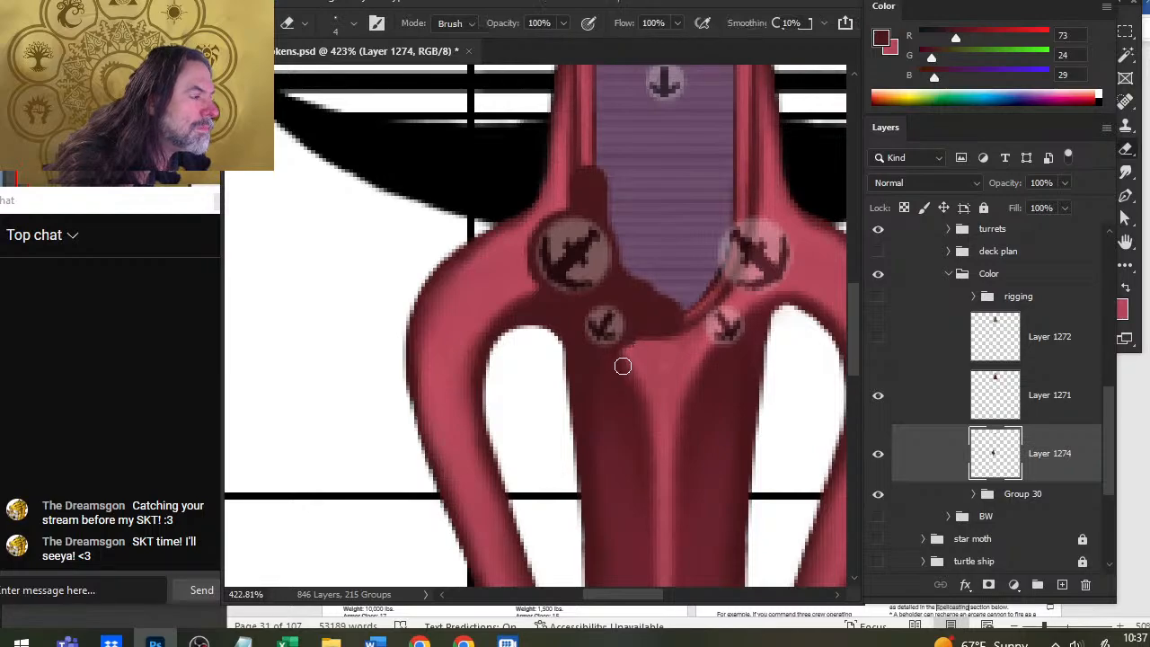
pyautogui.press('b')
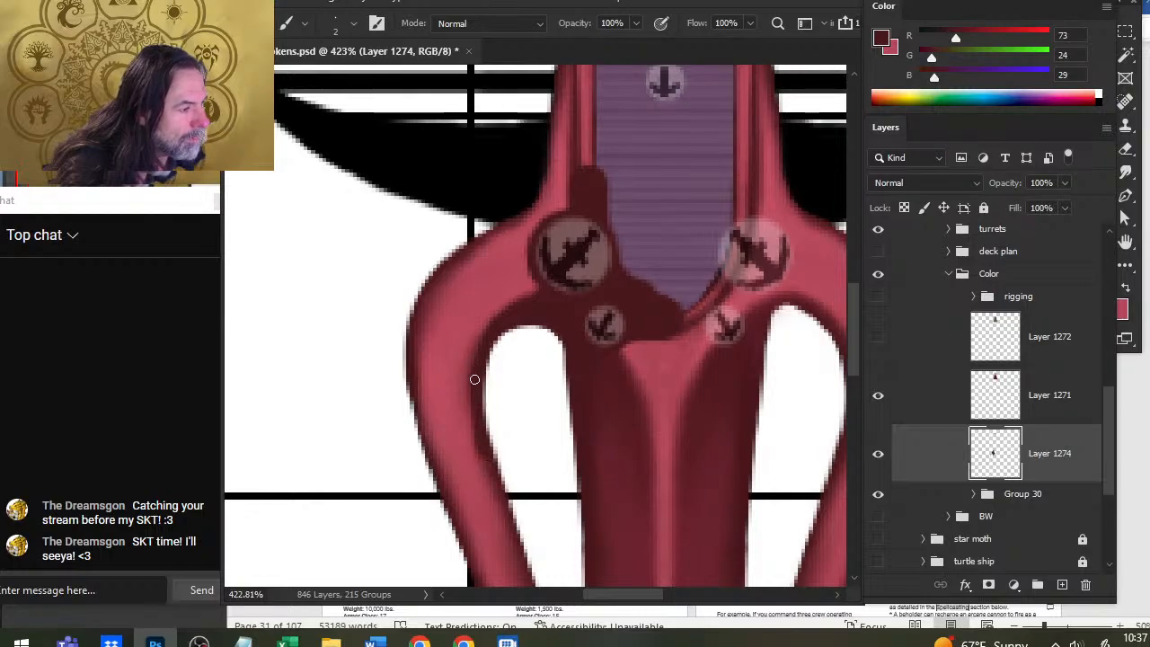
pyautogui.press('r')
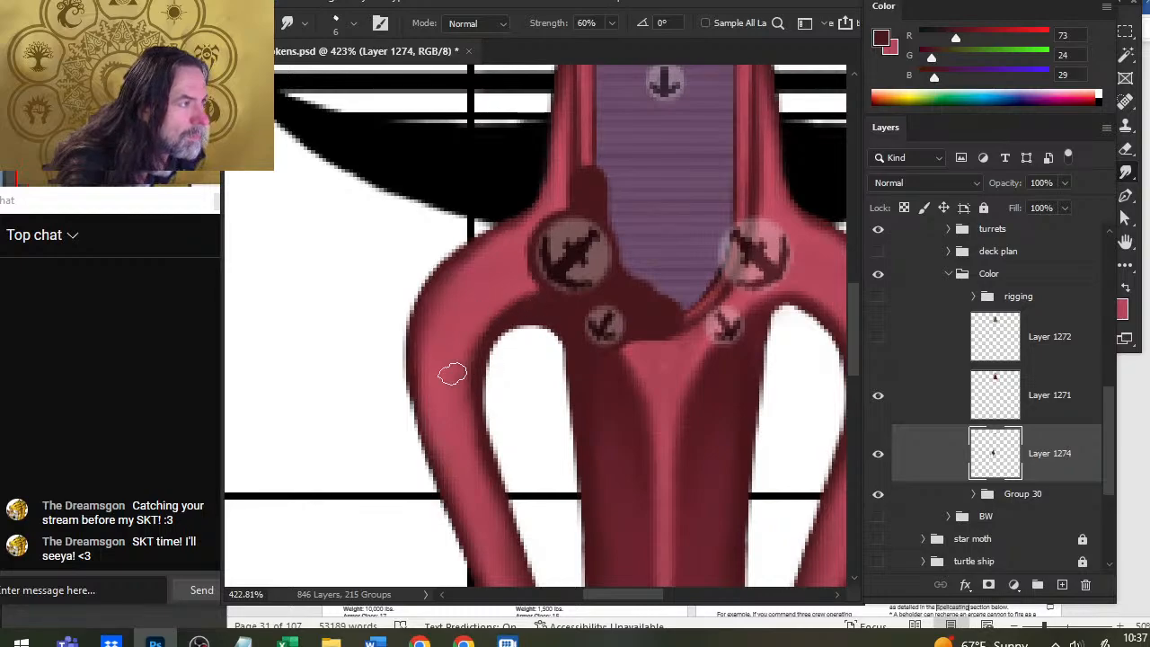
pyautogui.press('b')
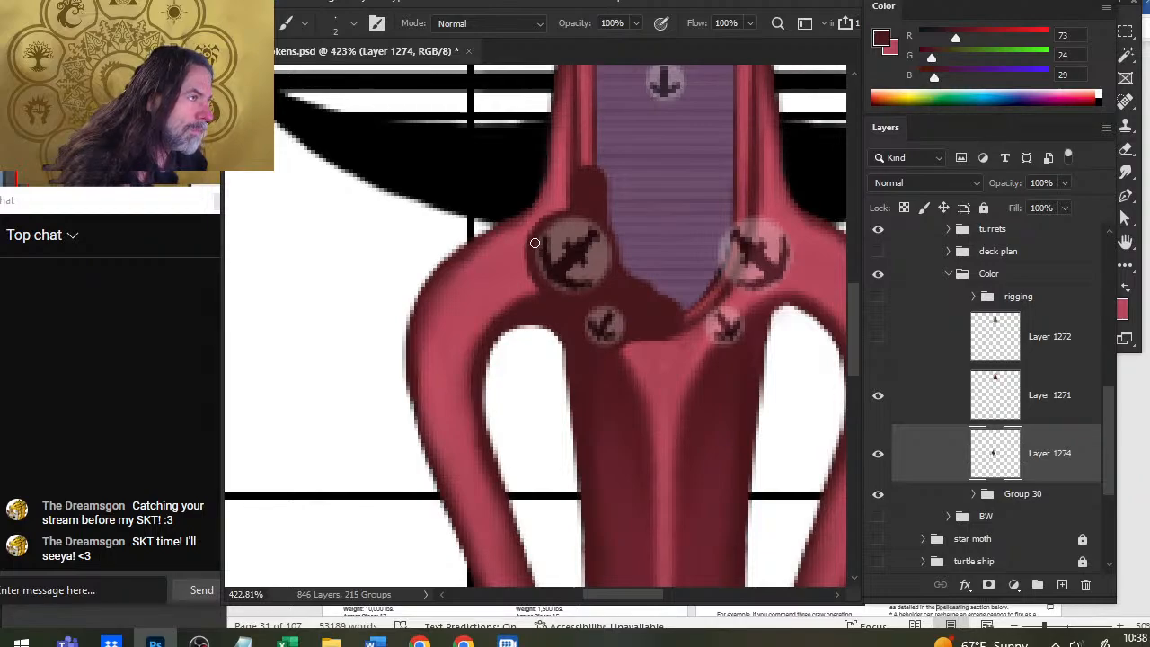
# Step: Erase the maroon stub above the large left aft turret with a 4 px eraser, and try a straight 2 px maroon stroke along the groove above
pyautogui.press('e')
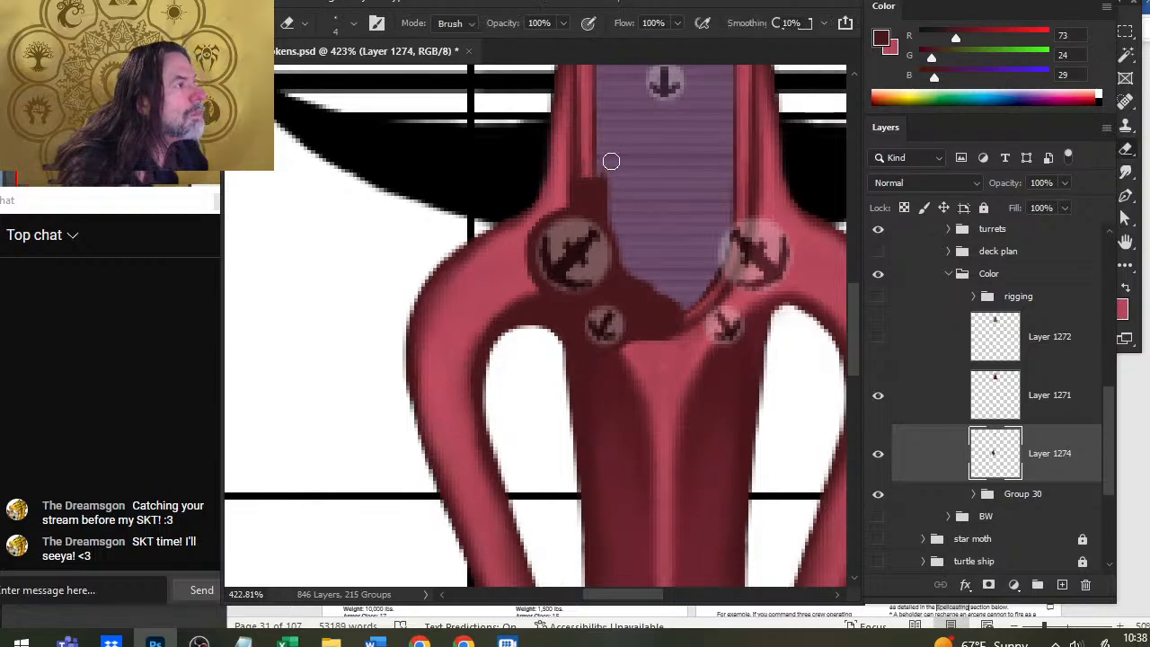
pyautogui.moveTo(640, 180); pyautogui.dragTo(580, 190)
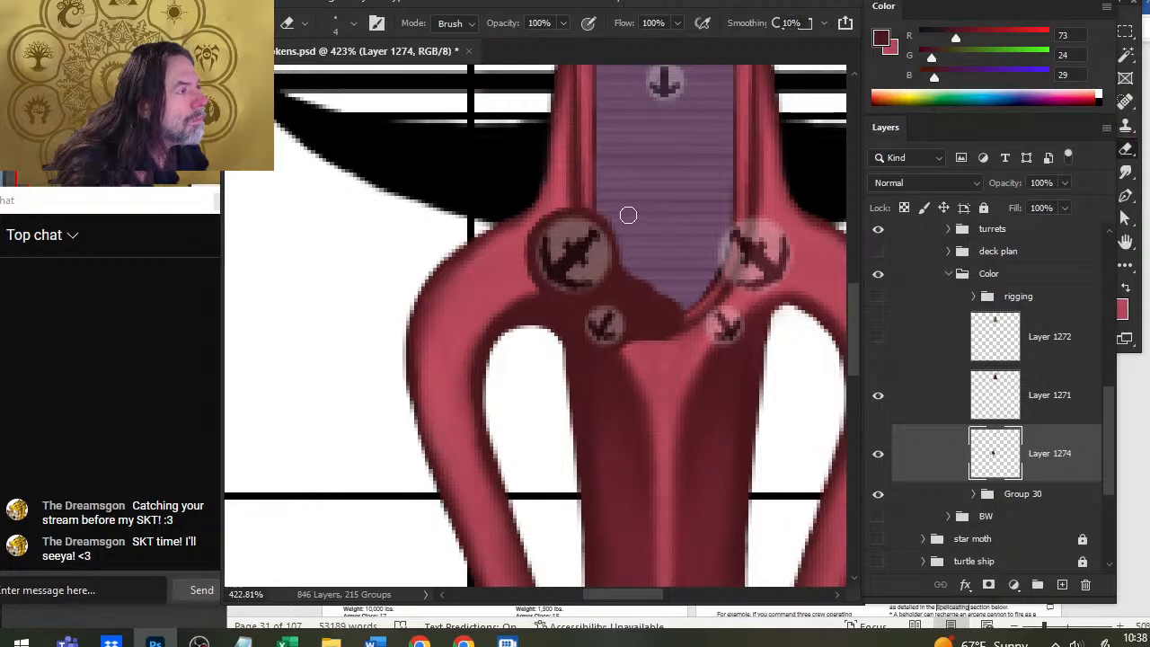
pyautogui.press('b')
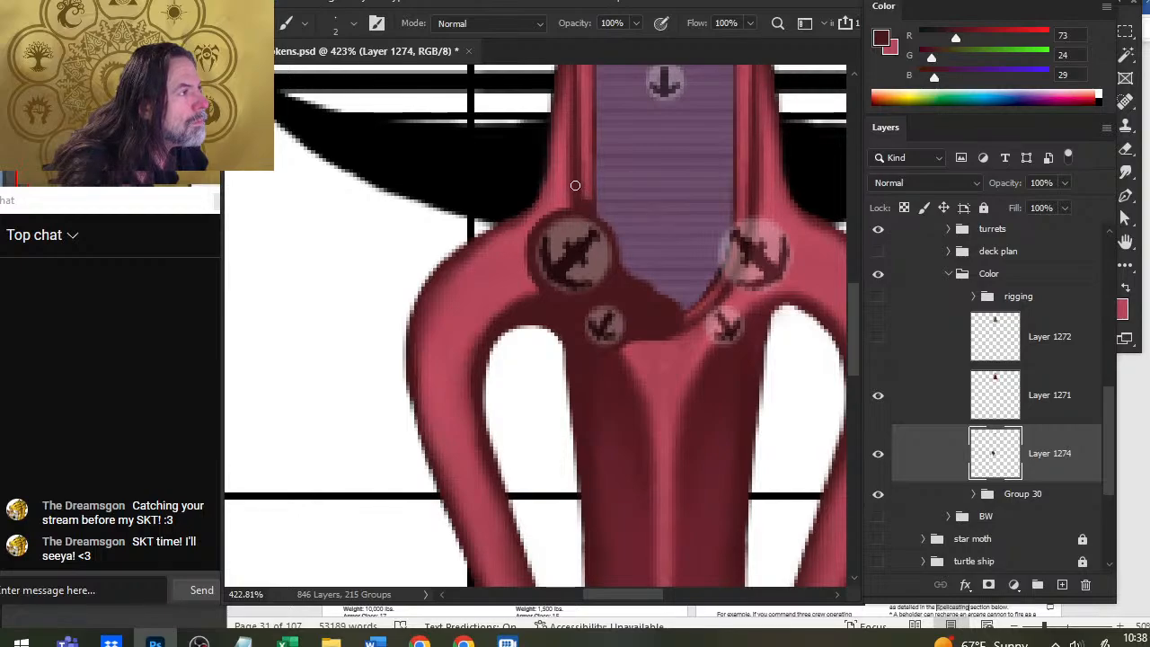
pyautogui.press('shift')
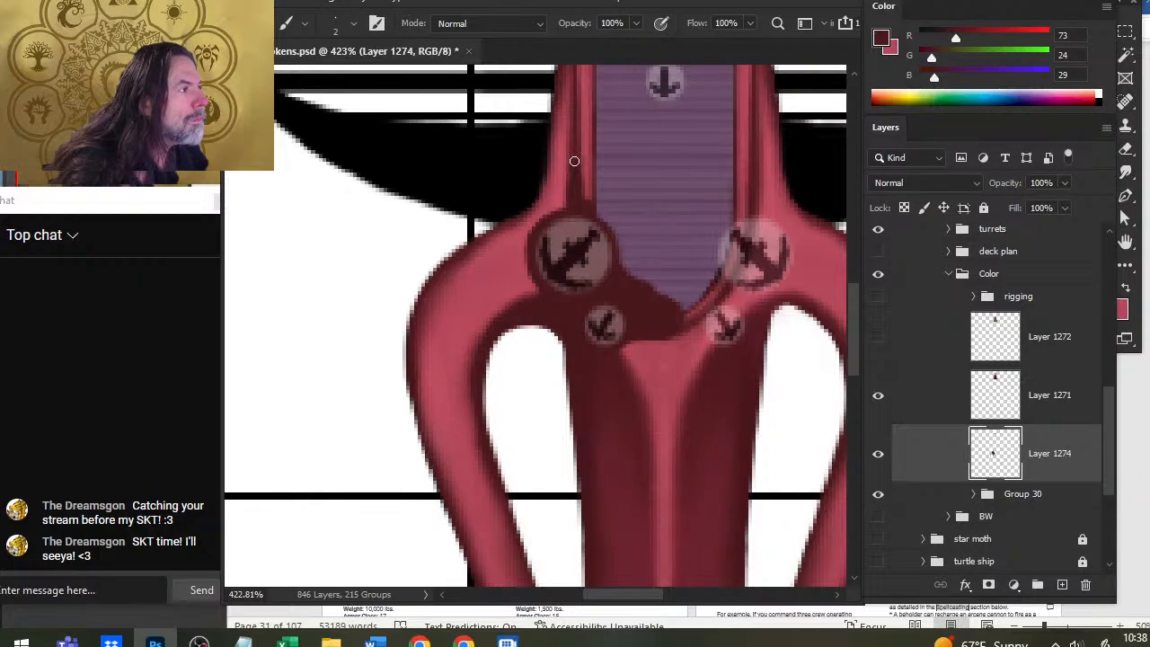
pyautogui.keyDown('shift'); pyautogui.click(569, 171); pyautogui.keyUp('shift')
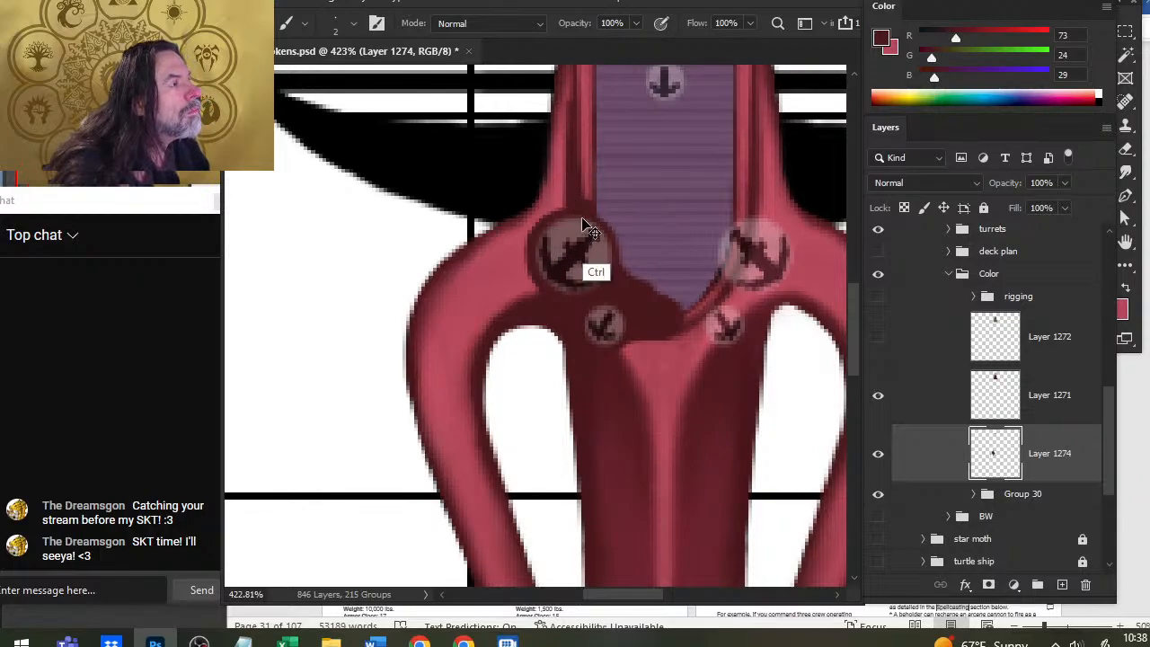
pyautogui.hotkey('ctrl', 'z')
# Step: Refine the junction between the large left aft turret's maroon base and the dark groove above it with a 2 px brush and 4 px eraser
pyautogui.moveTo(582, 176); pyautogui.dragTo(599, 244)
pyautogui.press('e')
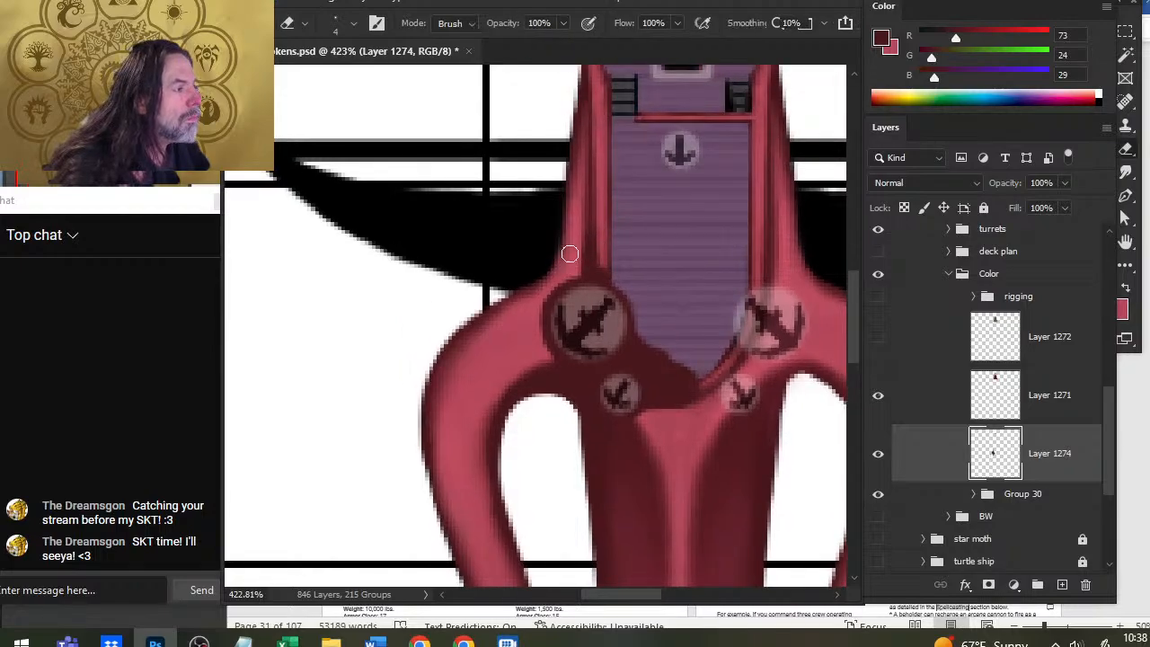
pyautogui.press('b')
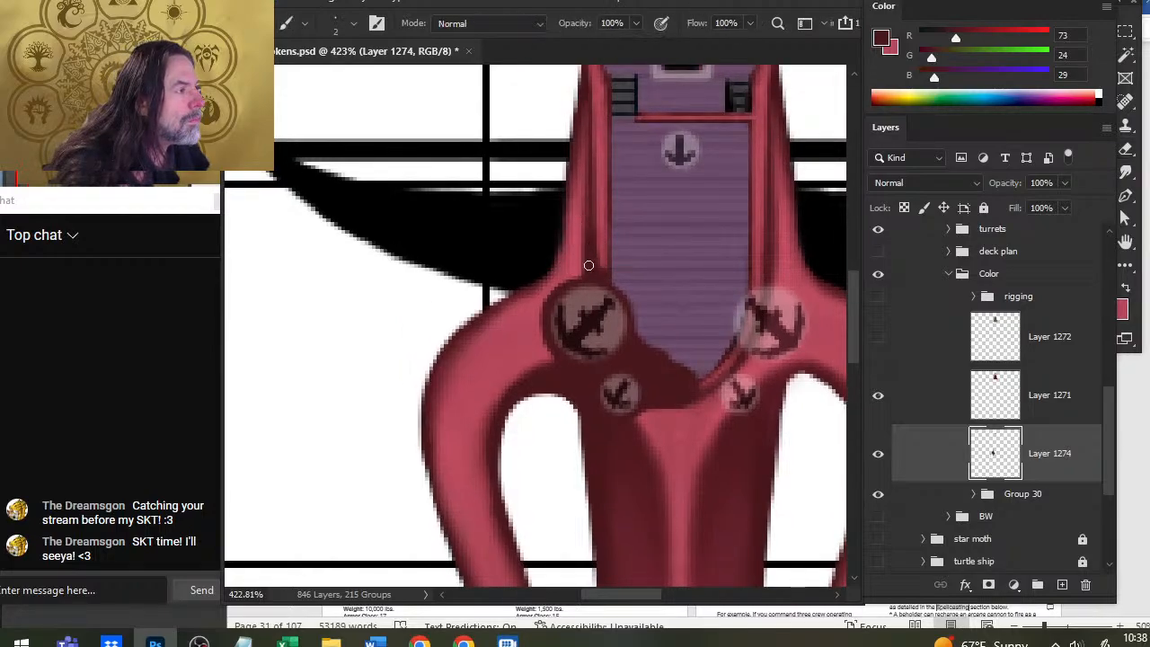
pyautogui.press('e')
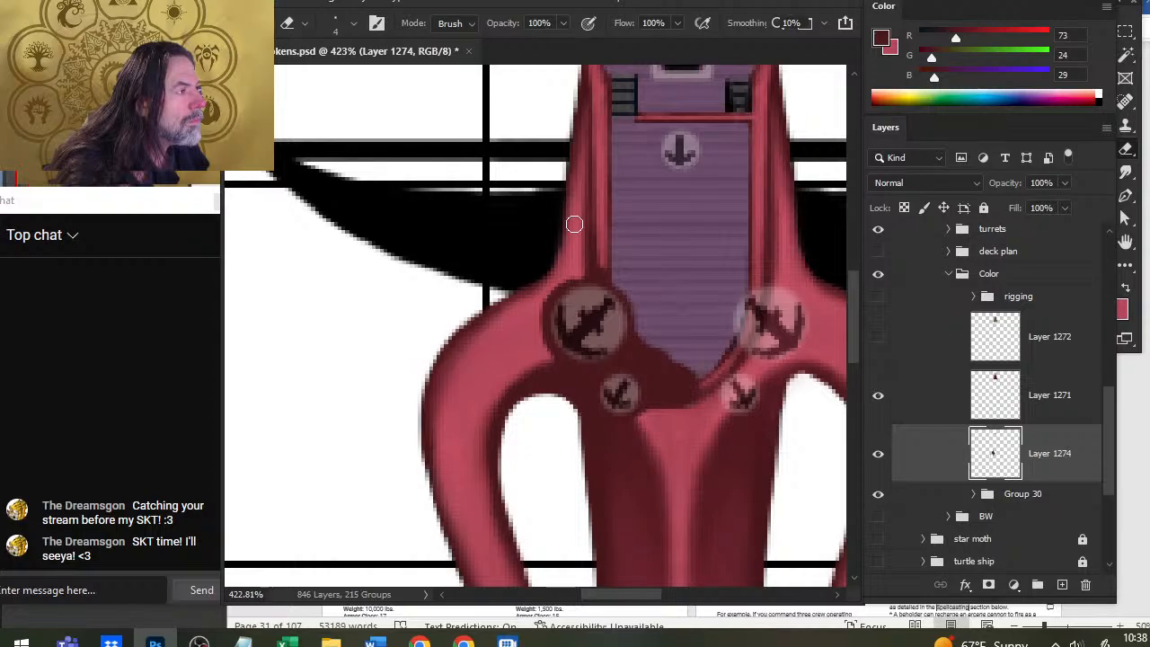
pyautogui.press('b')
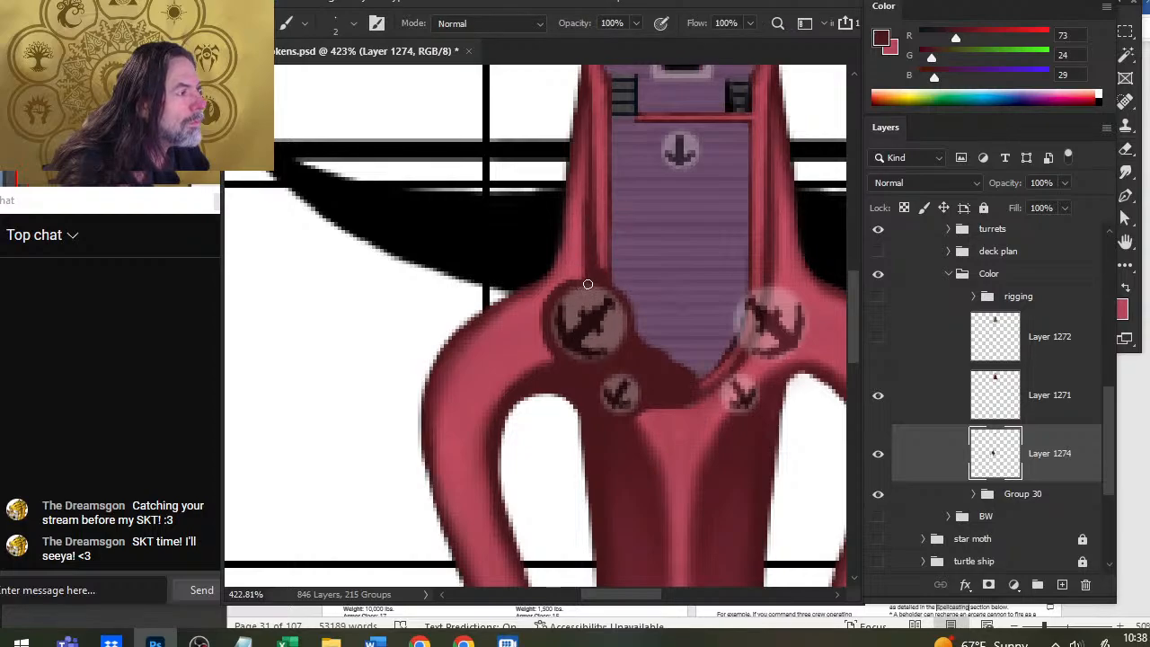
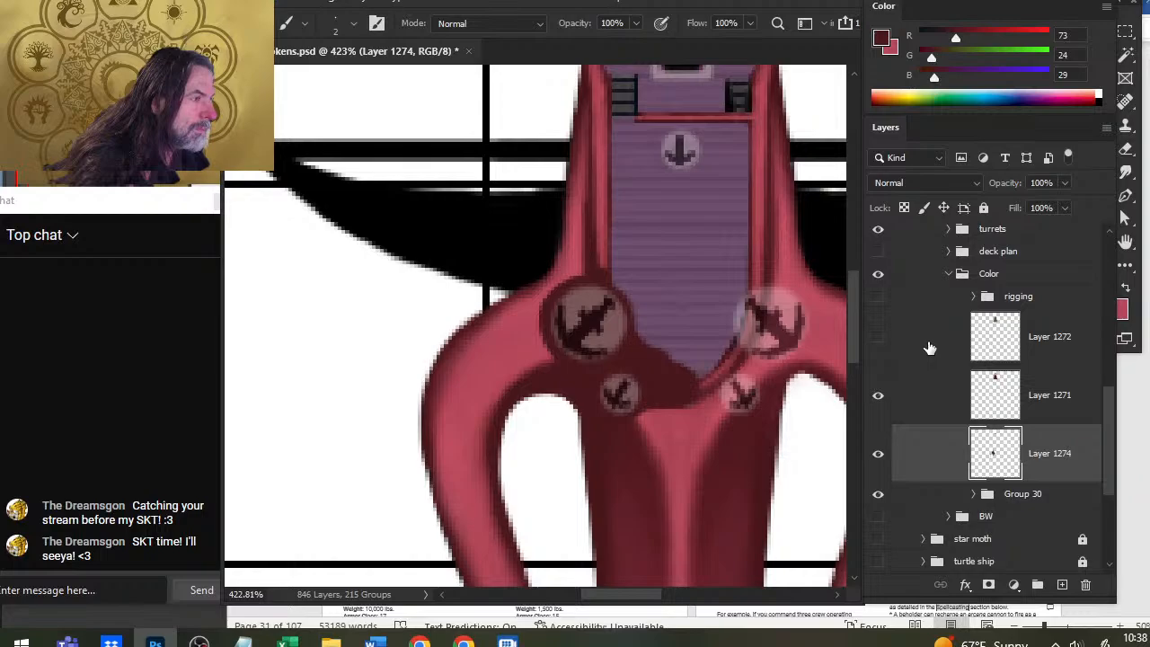
# Step: Round the outer left edge of the large left aft turret's maroon base, alternating a 4 px eraser and a 2 px brush
pyautogui.press('e')
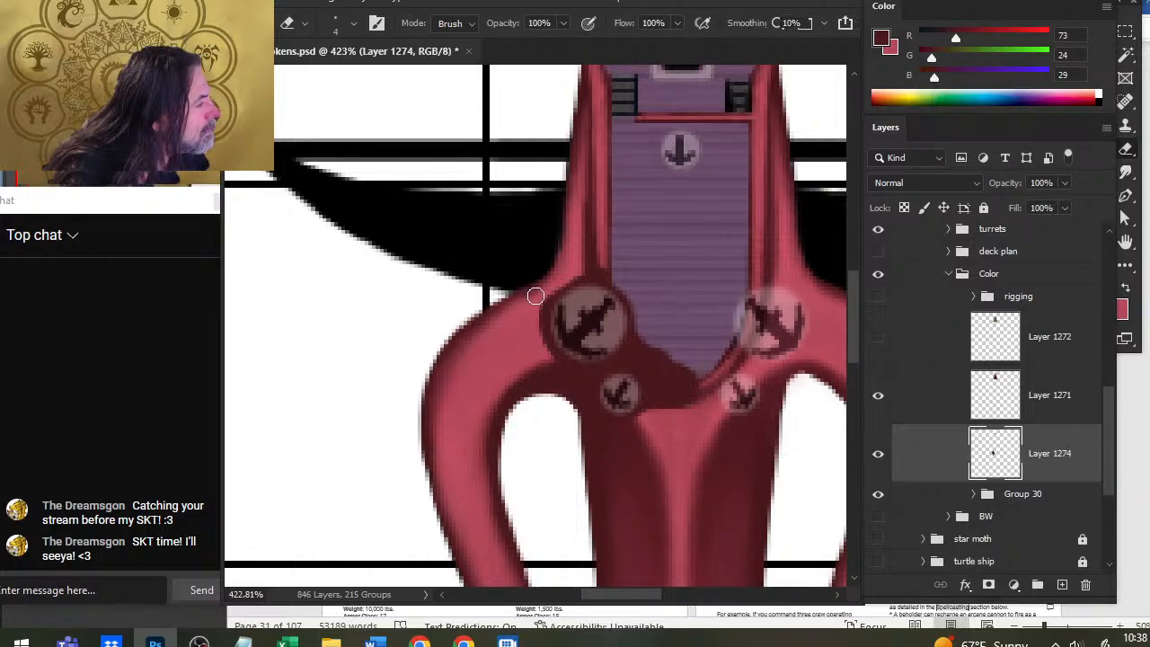
pyautogui.press('b')
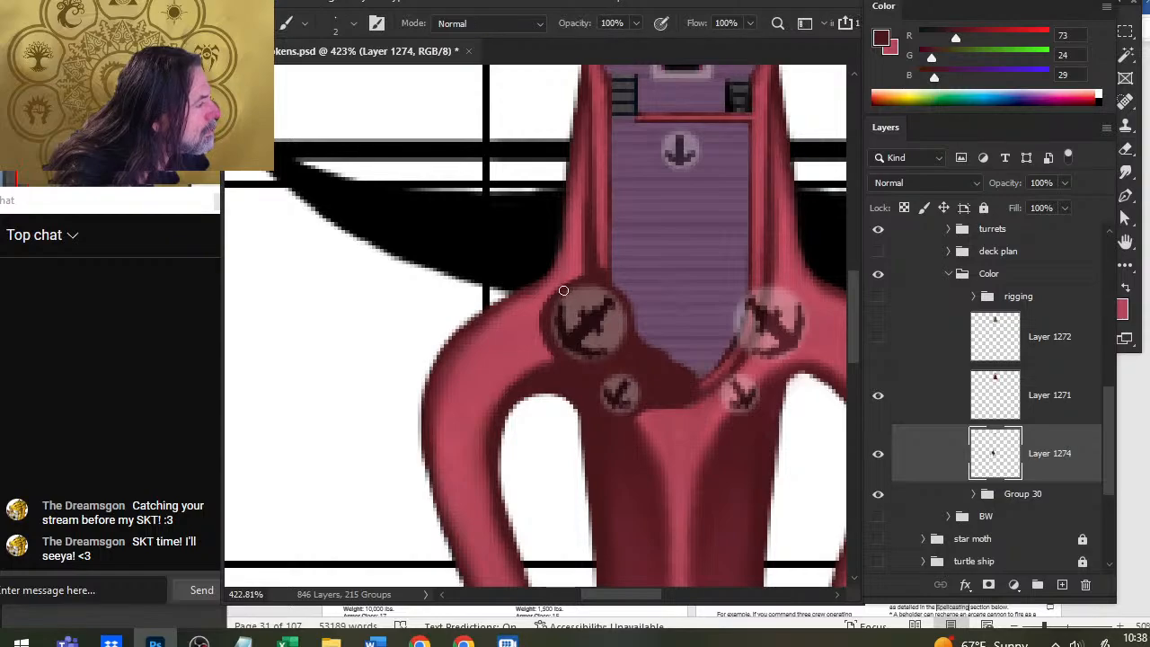
pyautogui.press('e')
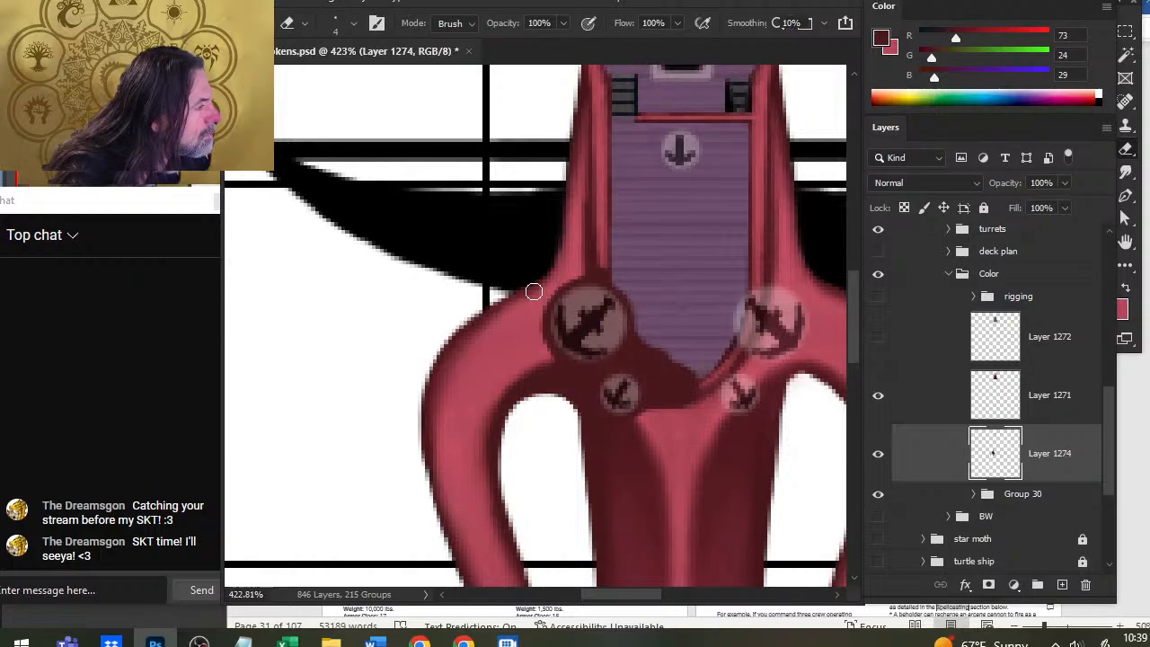
pyautogui.press('b')
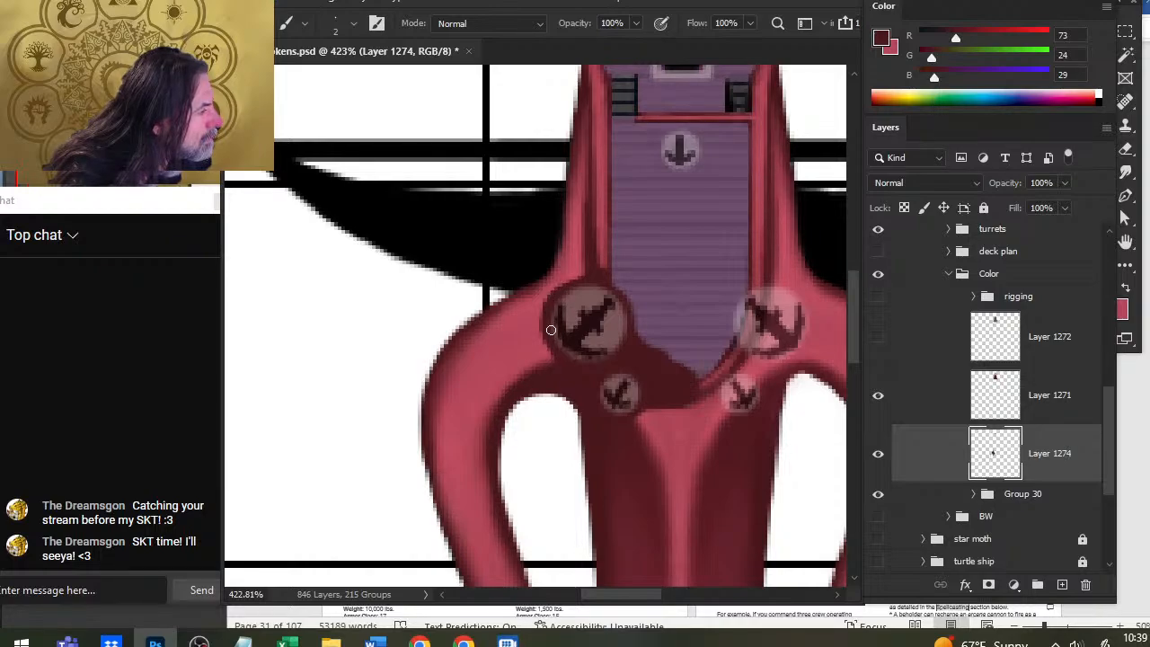
pyautogui.press('e')
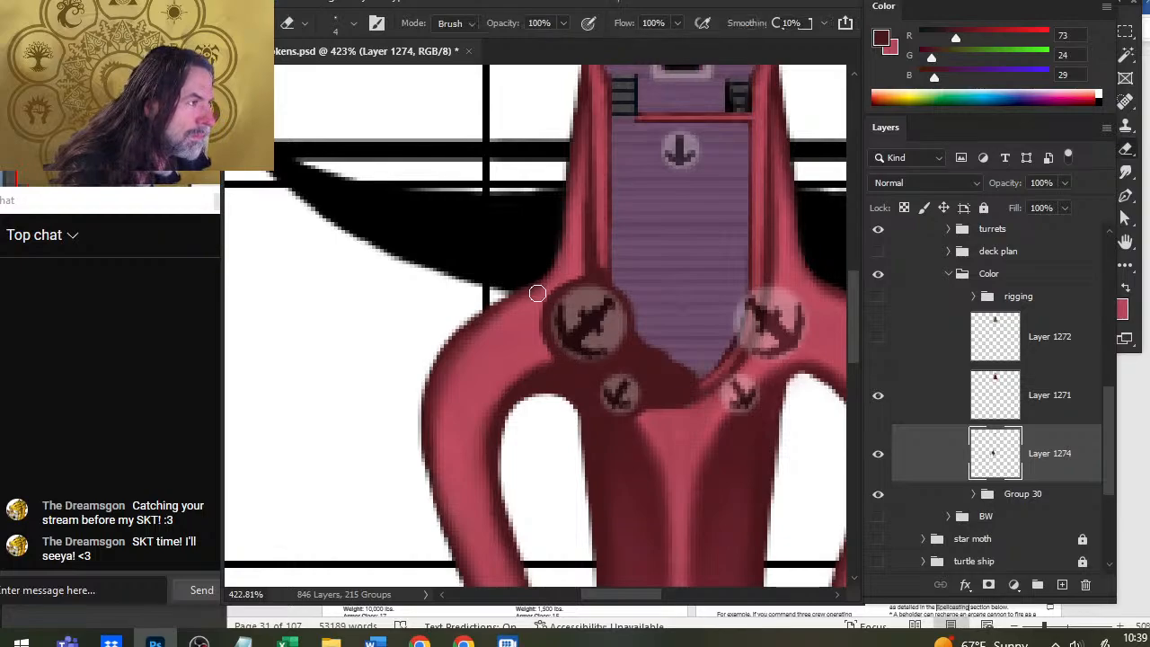
pyautogui.press('b')
# Step: Sample the pink beside the large left aft turret, add a layer above Layer 1274, and paint and trim pink along the base's lower-left edge
pyautogui.keyDown('alt'); pyautogui.click(530, 320); pyautogui.keyUp('alt')
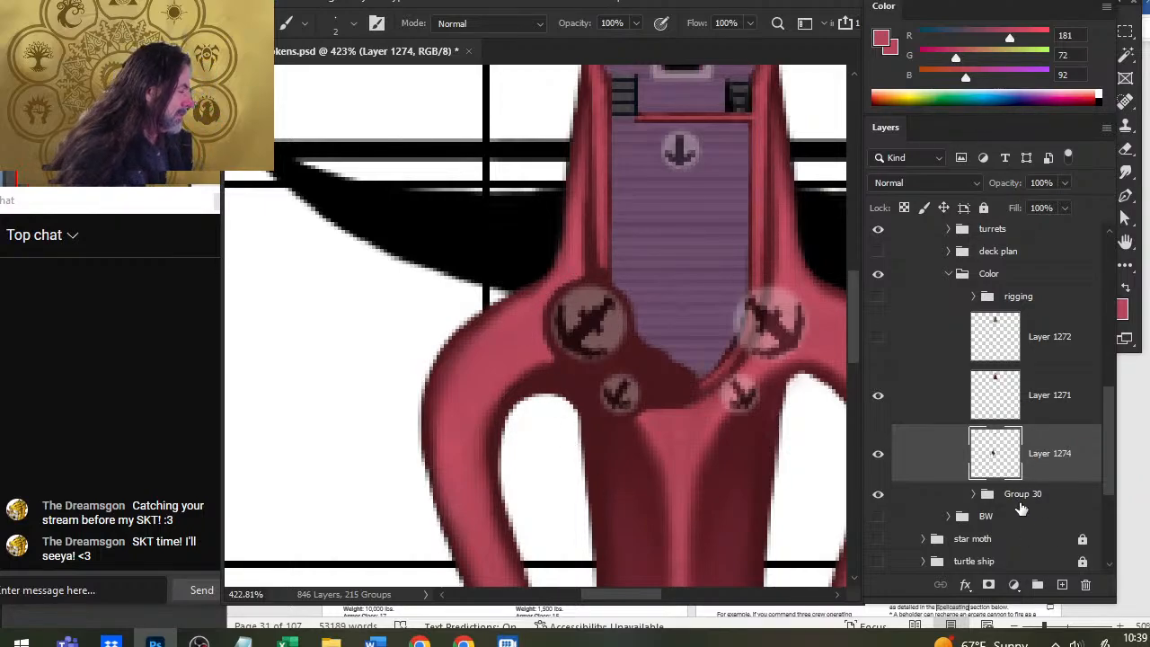
pyautogui.click(1062, 585)
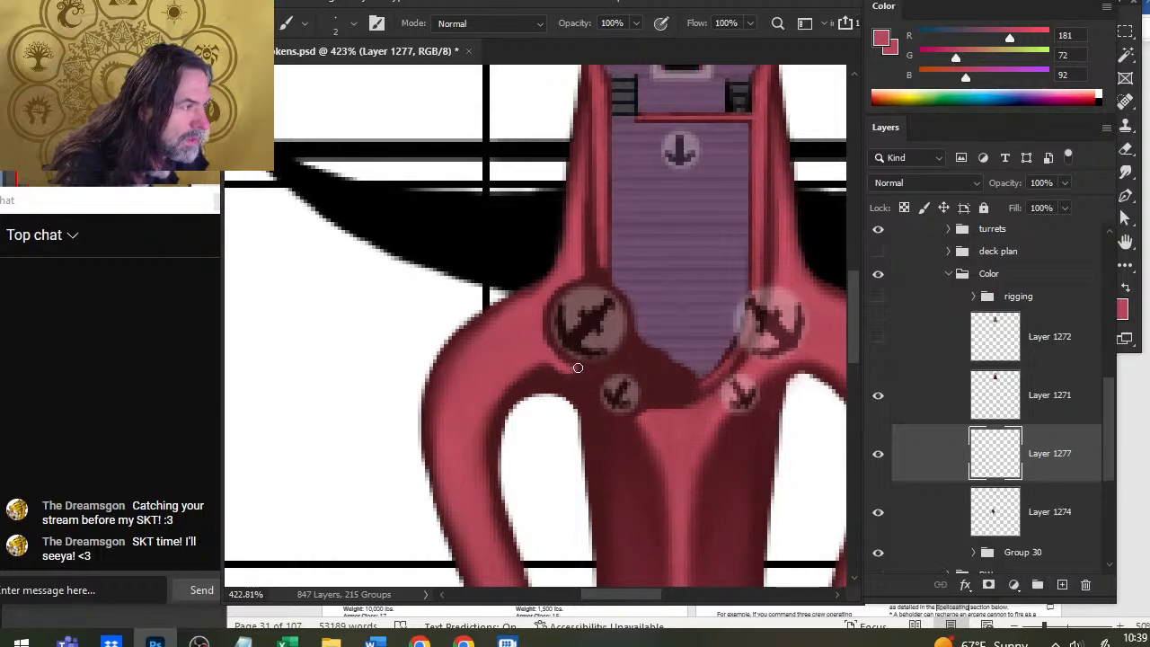
pyautogui.press('e')
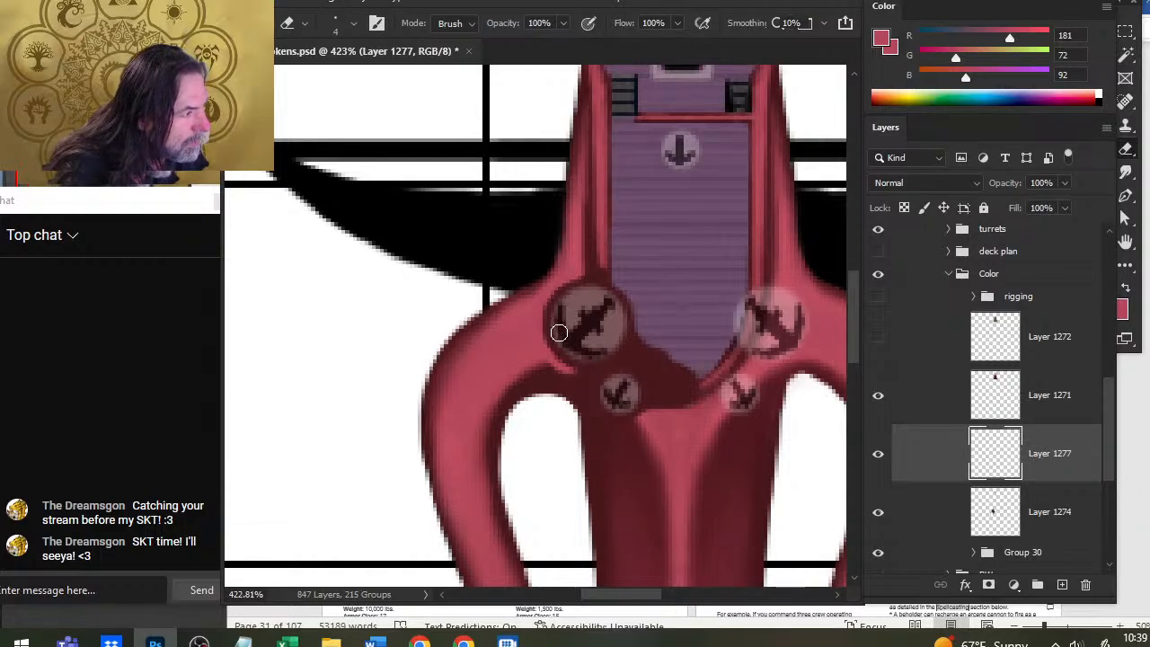
pyautogui.press('b')
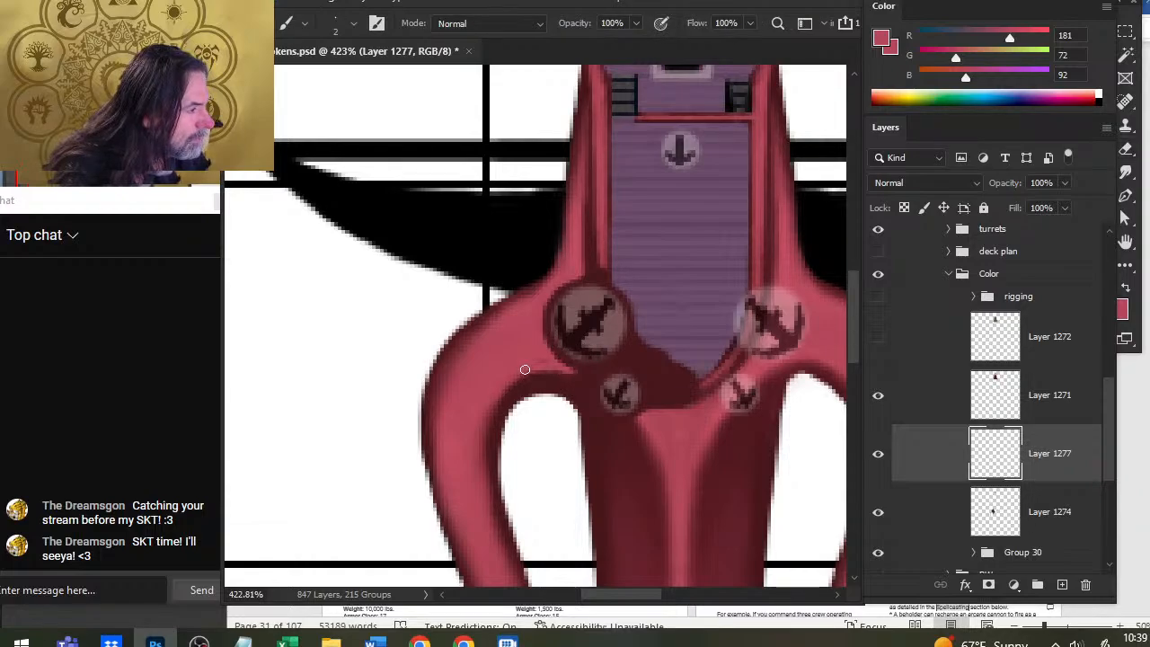
# Step: Touch up the pink and shadow along the upper inner curve of the ship's left arm with smudge and brush strokes
pyautogui.press('r')
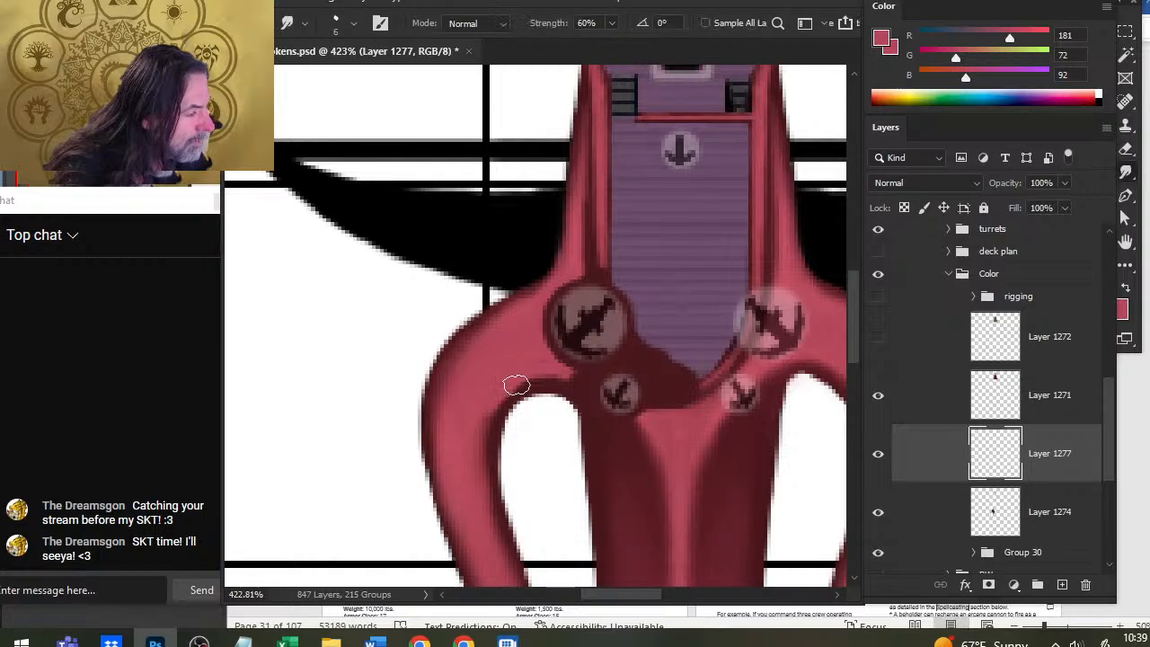
pyautogui.press('[')
pyautogui.moveTo(520, 389); pyautogui.dragTo(492, 418)
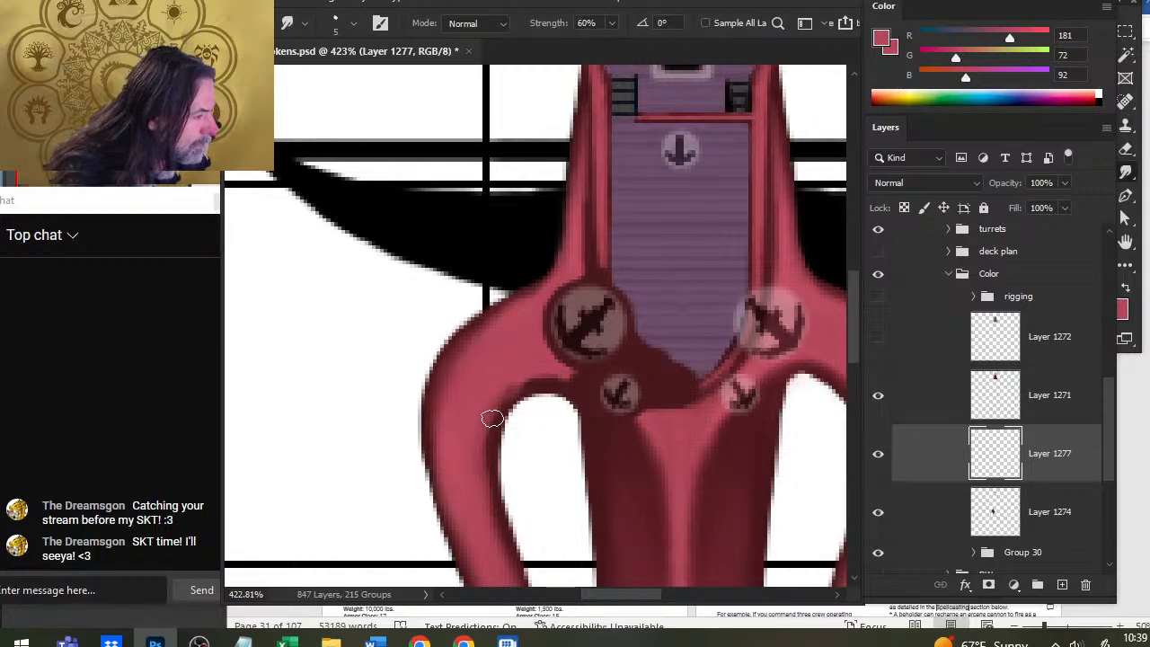
pyautogui.press('b')
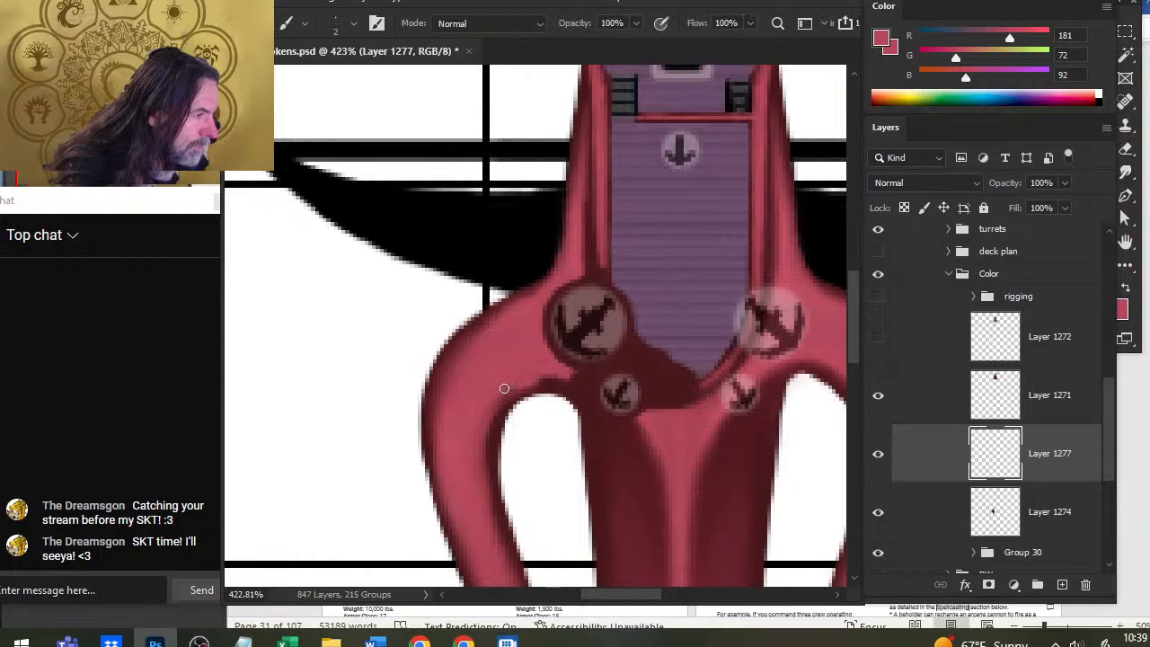
pyautogui.moveTo(581, 383); pyautogui.dragTo(562, 378)
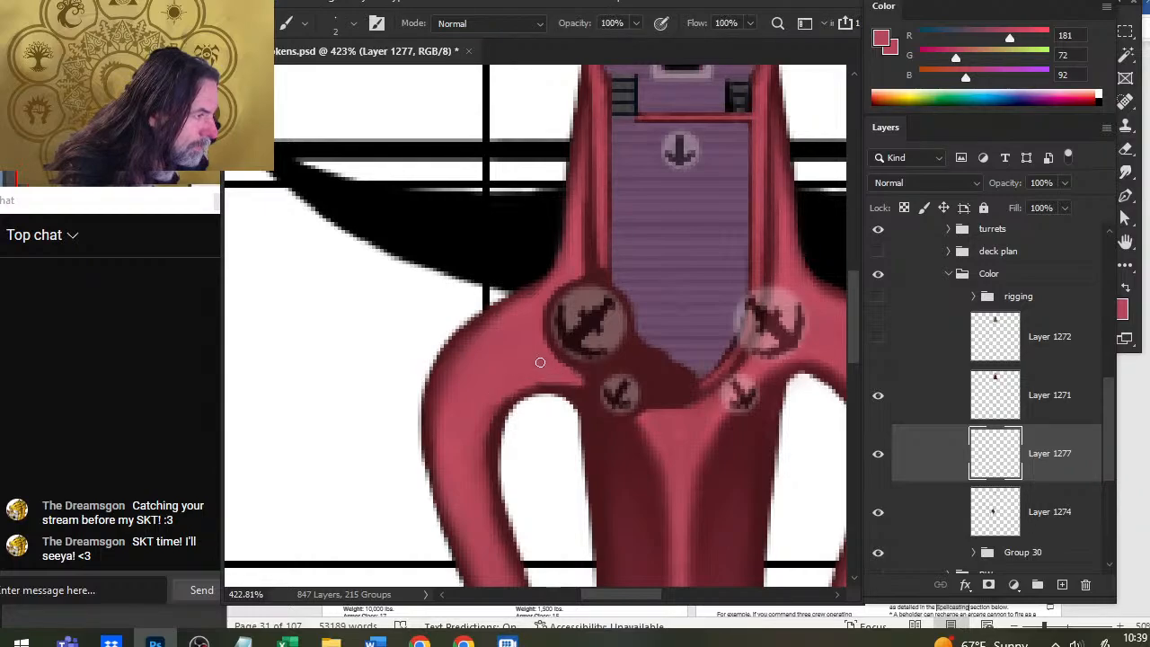
pyautogui.press('r')
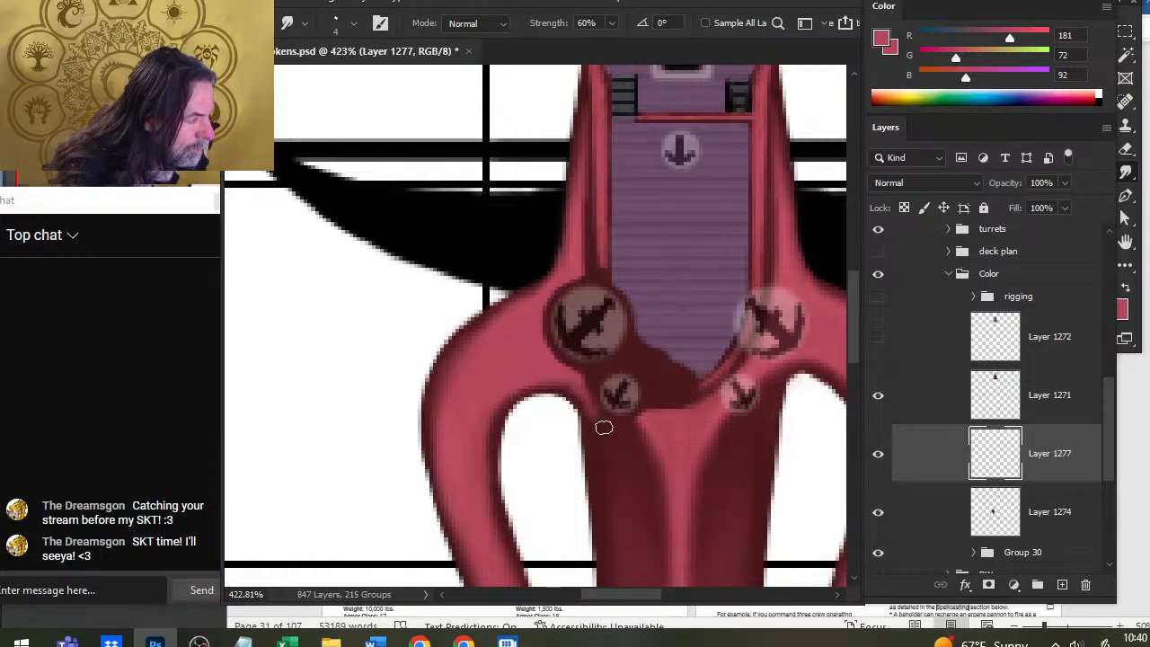
# Step: Paint a pink rim beneath the small left turret with sampled dark red shadow inside it, and smudge its join to the arm
pyautogui.press('b')
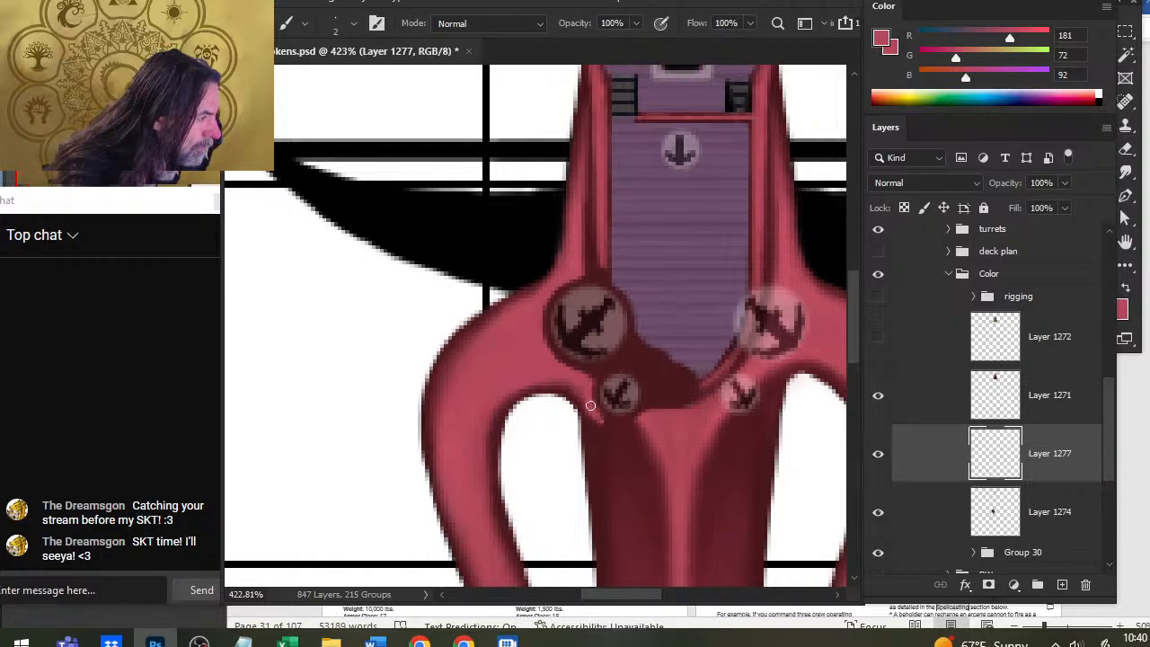
pyautogui.press('r')
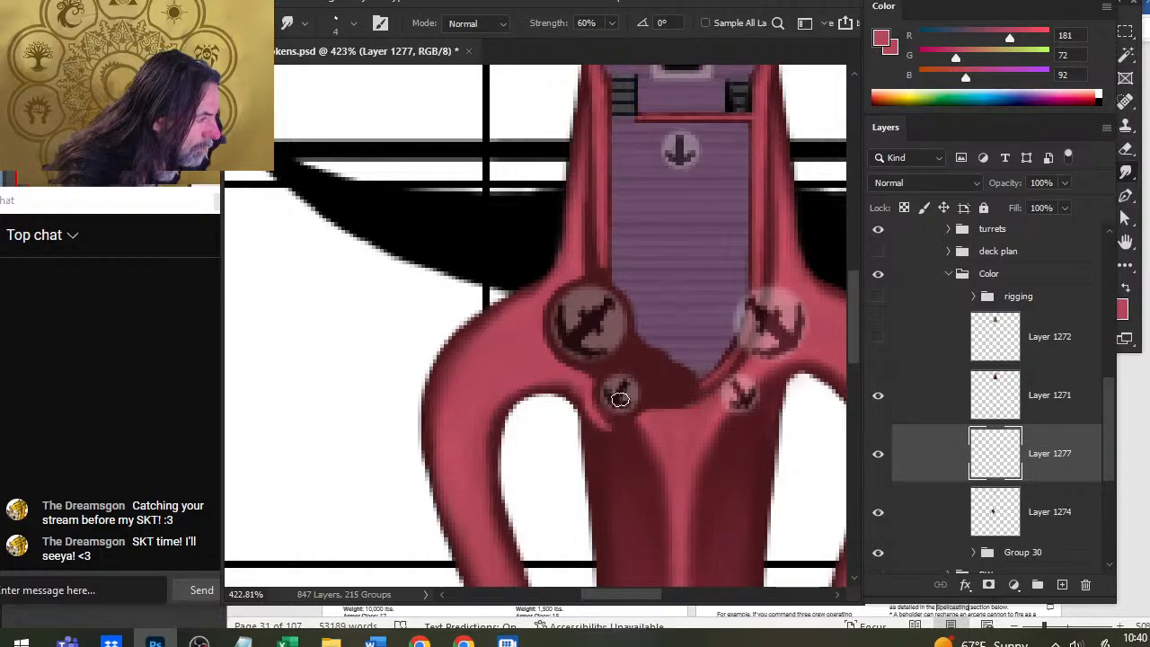
pyautogui.press('b')
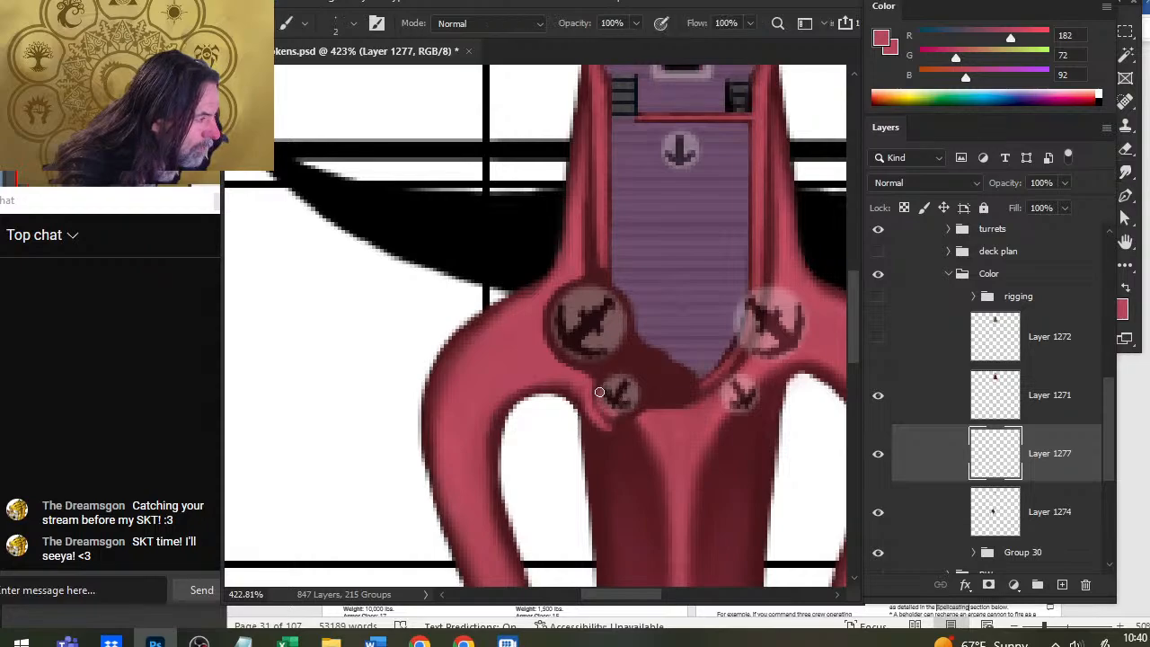
pyautogui.keyDown('alt'); pyautogui.click(650, 374); pyautogui.keyUp('alt')
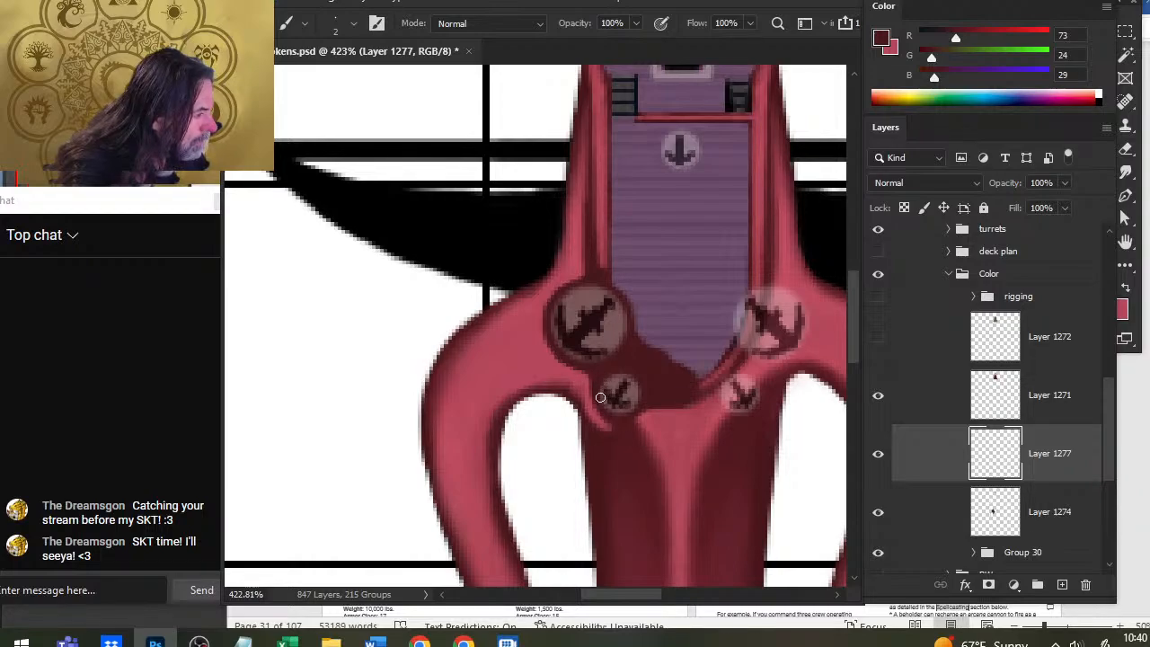
pyautogui.press('x')
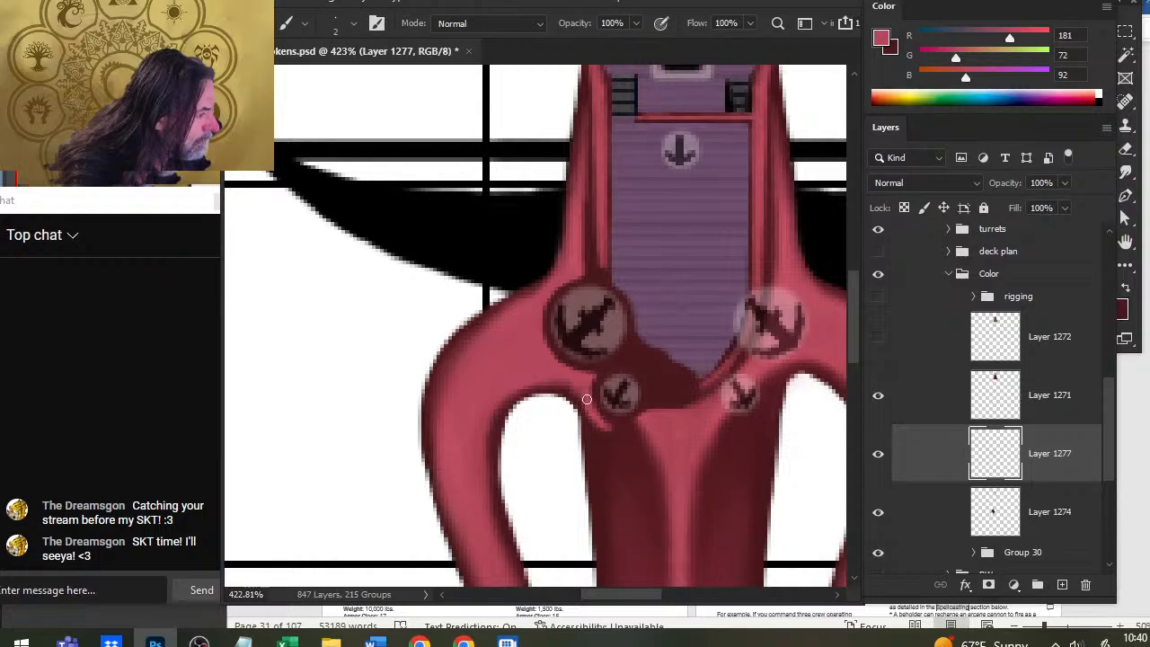
pyautogui.moveTo(588, 407); pyautogui.dragTo(623, 429)
pyautogui.press('r')
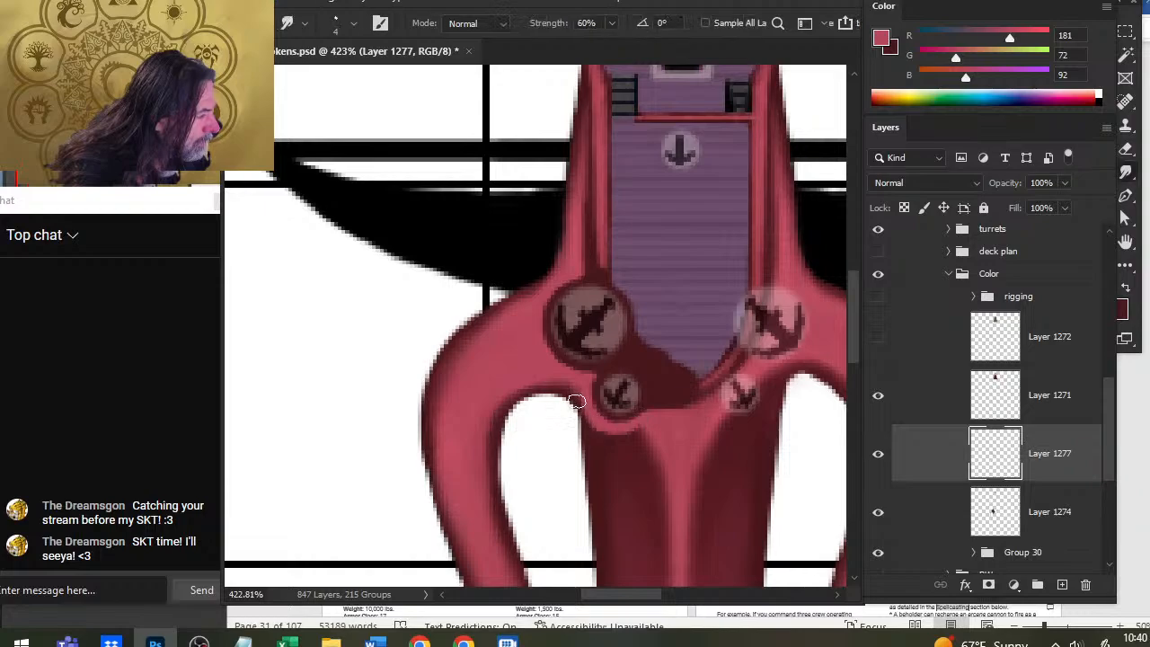
pyautogui.moveTo(573, 384)
pyautogui.mouseDown()
pyautogui.moveTo(581, 403)
pyautogui.moveTo(576, 384)
pyautogui.mouseUp()
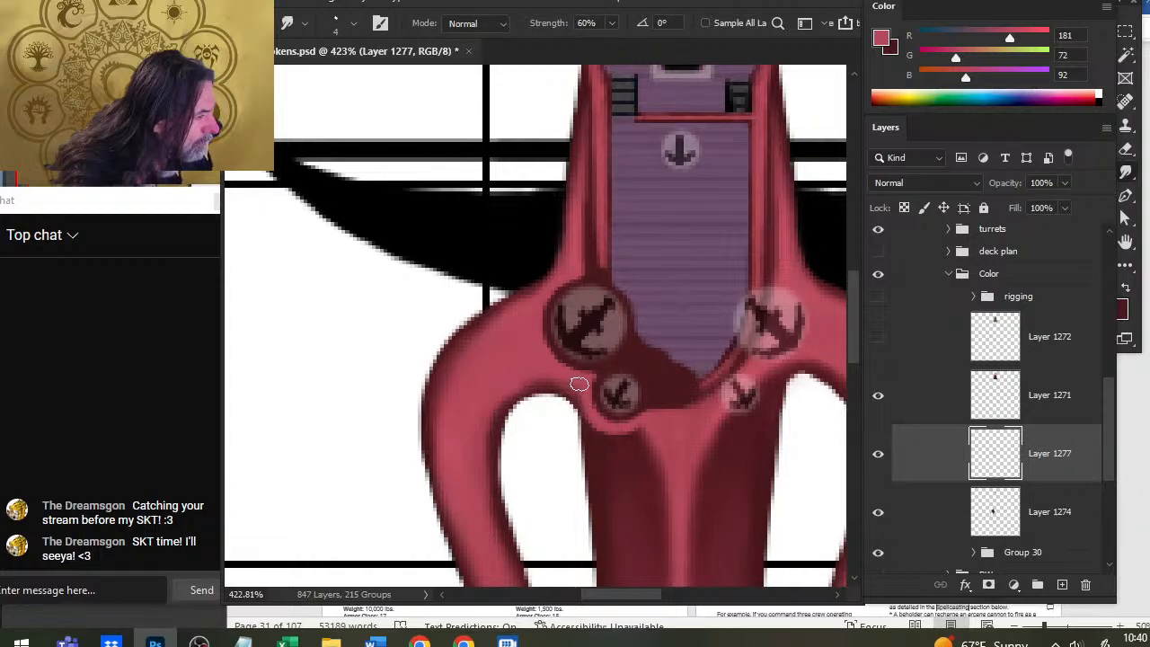
# Step: Blend the inner edge of the left arm's bend, touching it up with pink sampled from the arm
pyautogui.moveTo(500, 436)
pyautogui.mouseDown()
pyautogui.moveTo(553, 383)
pyautogui.moveTo(524, 408)
pyautogui.moveTo(547, 400)
pyautogui.moveTo(529, 400)
pyautogui.moveTo(550, 391)
pyautogui.moveTo(527, 417)
pyautogui.moveTo(533, 398)
pyautogui.moveTo(516, 405)
pyautogui.moveTo(519, 379)
pyautogui.moveTo(486, 455)
pyautogui.moveTo(530, 405)
pyautogui.moveTo(500, 448)
pyautogui.moveTo(514, 407)
pyautogui.moveTo(500, 478)
pyautogui.moveTo(523, 401)
pyautogui.moveTo(551, 408)
pyautogui.moveTo(551, 380)
pyautogui.moveTo(533, 382)
pyautogui.moveTo(562, 383)
pyautogui.moveTo(497, 408)
pyautogui.moveTo(529, 380)
pyautogui.moveTo(510, 418)
pyautogui.moveTo(531, 397)
pyautogui.moveTo(547, 393)
pyautogui.moveTo(559, 410)
pyautogui.moveTo(561, 398)
pyautogui.moveTo(519, 434)
pyautogui.moveTo(529, 406)
pyautogui.moveTo(503, 478)
pyautogui.moveTo(523, 411)
pyautogui.moveTo(495, 425)
pyautogui.moveTo(496, 399)
pyautogui.moveTo(482, 457)
pyautogui.moveTo(489, 401)
pyautogui.moveTo(480, 477)
pyautogui.moveTo(486, 407)
pyautogui.moveTo(486, 526)
pyautogui.moveTo(476, 445)
pyautogui.moveTo(480, 509)
pyautogui.moveTo(509, 574)
pyautogui.moveTo(477, 467)
pyautogui.moveTo(498, 547)
pyautogui.moveTo(507, 362)
pyautogui.moveTo(467, 480)
pyautogui.moveTo(498, 375)
pyautogui.mouseUp()
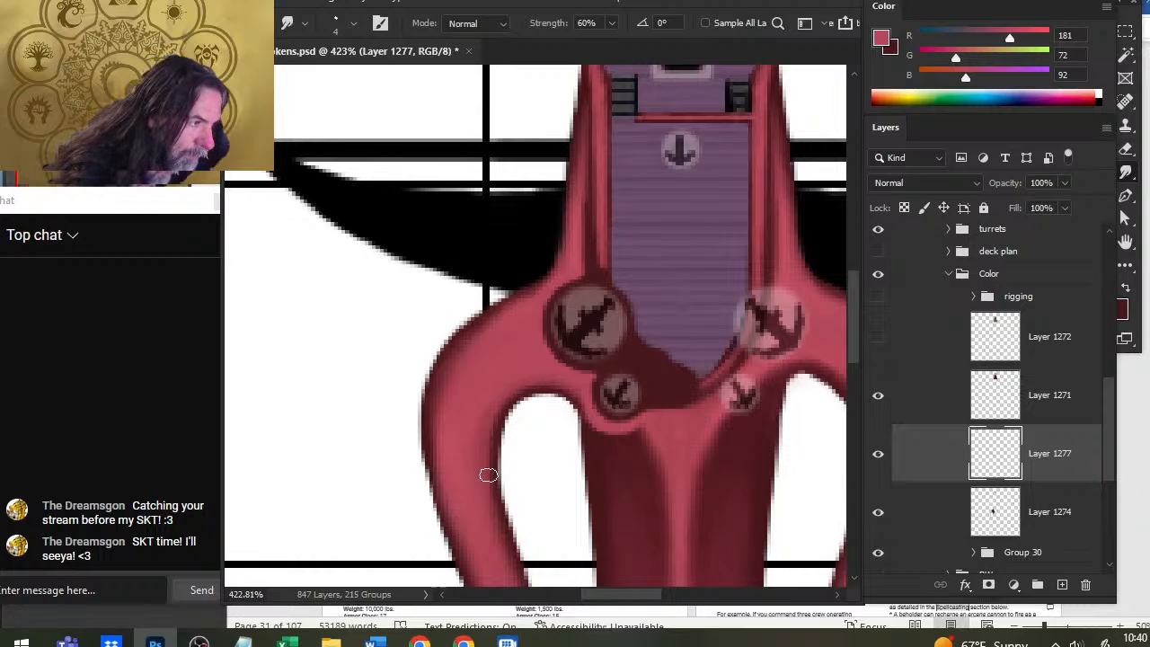
pyautogui.press('b')
pyautogui.keyDown('alt'); pyautogui.click(493, 388); pyautogui.keyUp('alt')
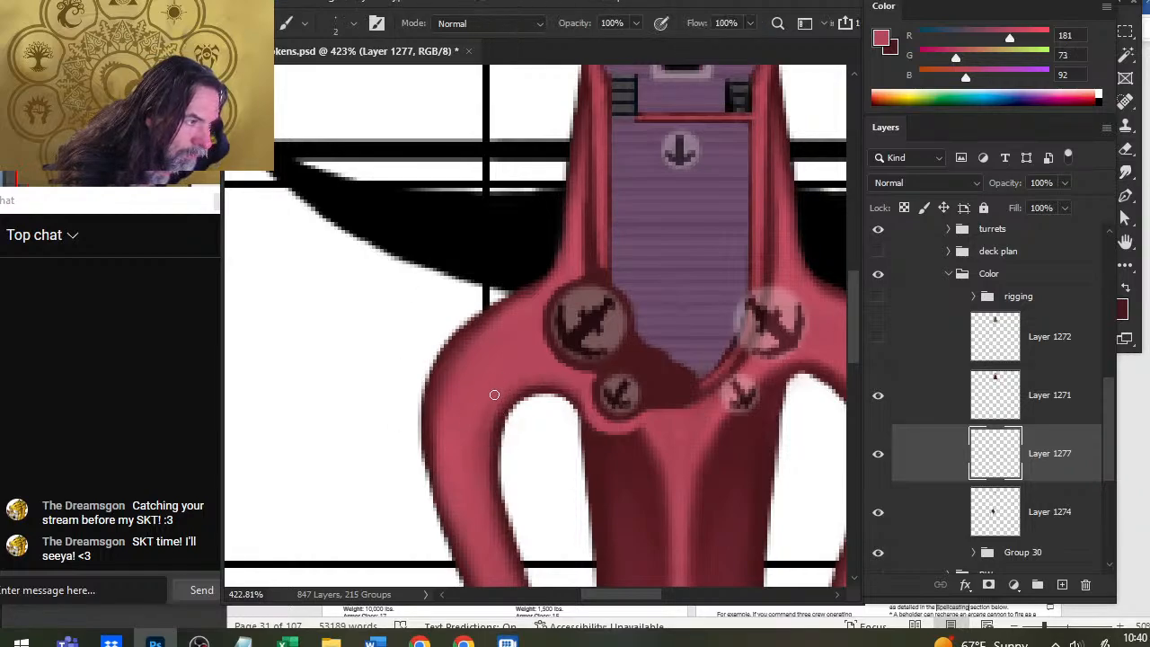
pyautogui.press('r')
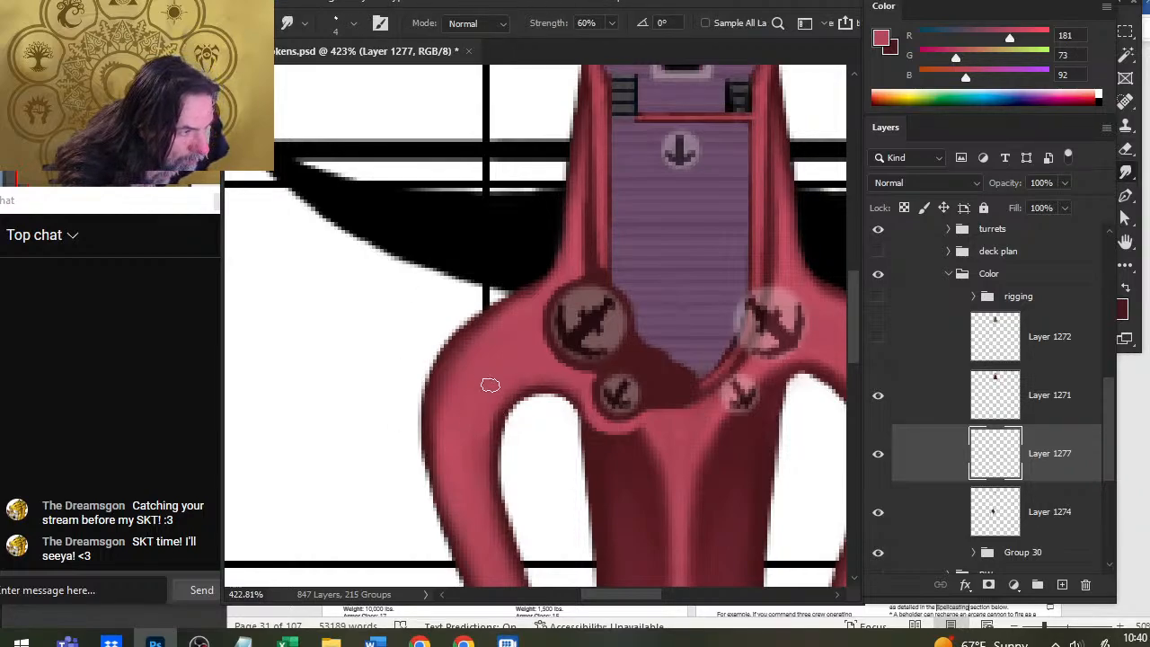
# Step: Shade the outer edge of the left arm's bend with sampled dark reds and smudge it toward the shoulder
pyautogui.press('b')
pyautogui.keyDown('alt'); pyautogui.click(446, 377); pyautogui.keyUp('alt')
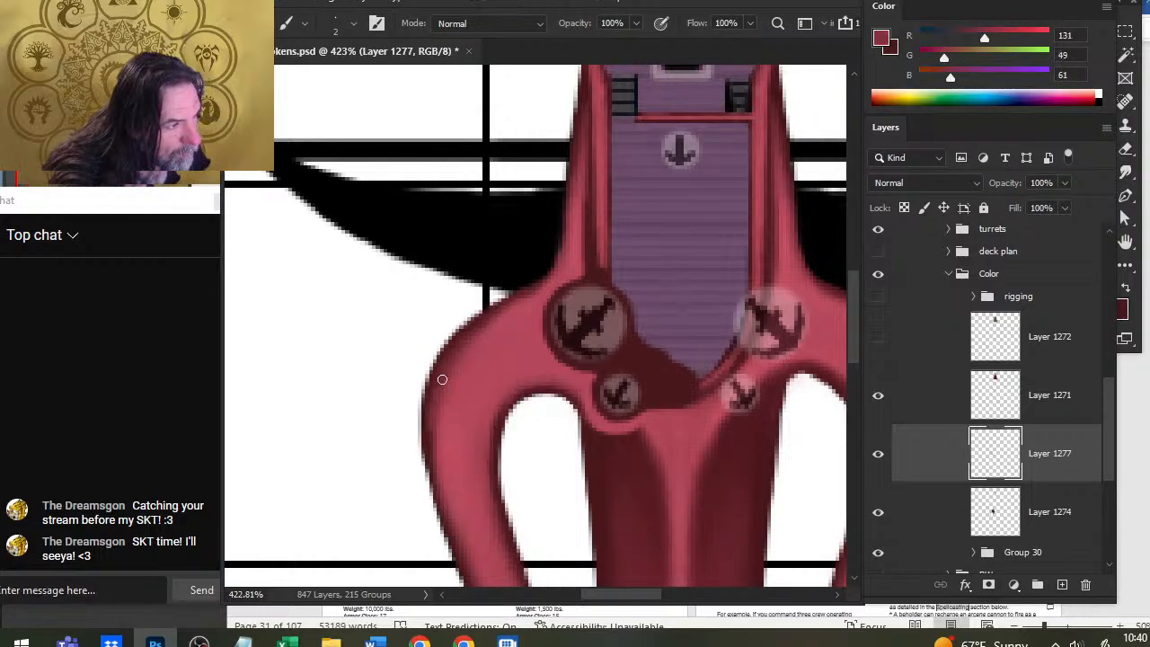
pyautogui.press('r')
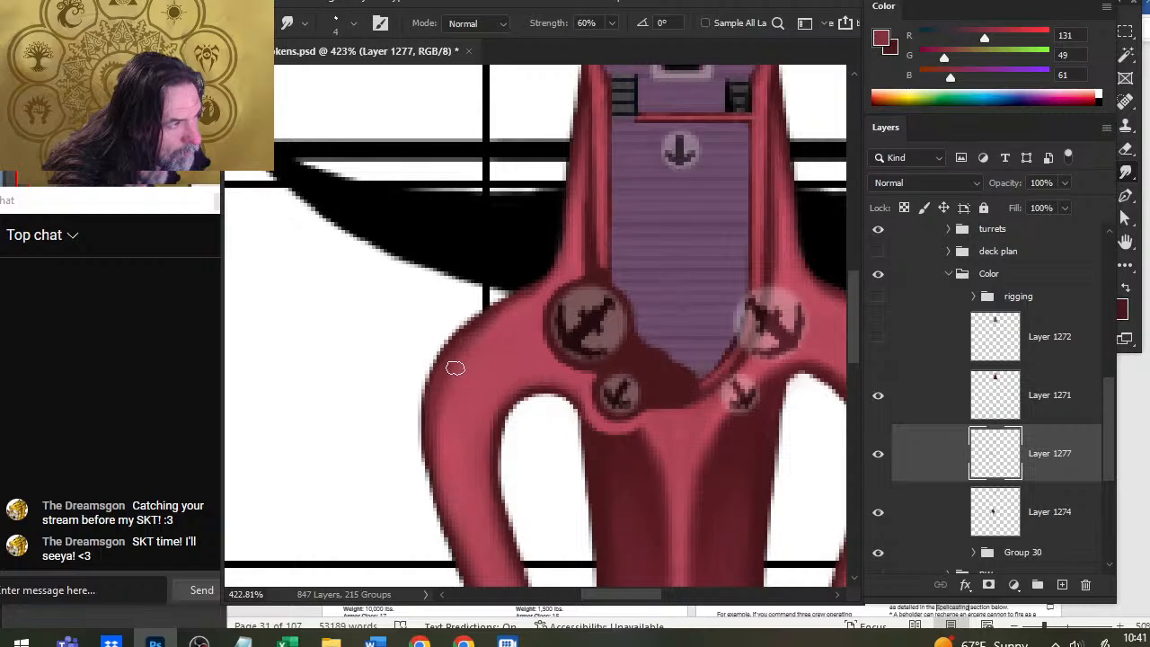
pyautogui.press('b')
pyautogui.press('r')
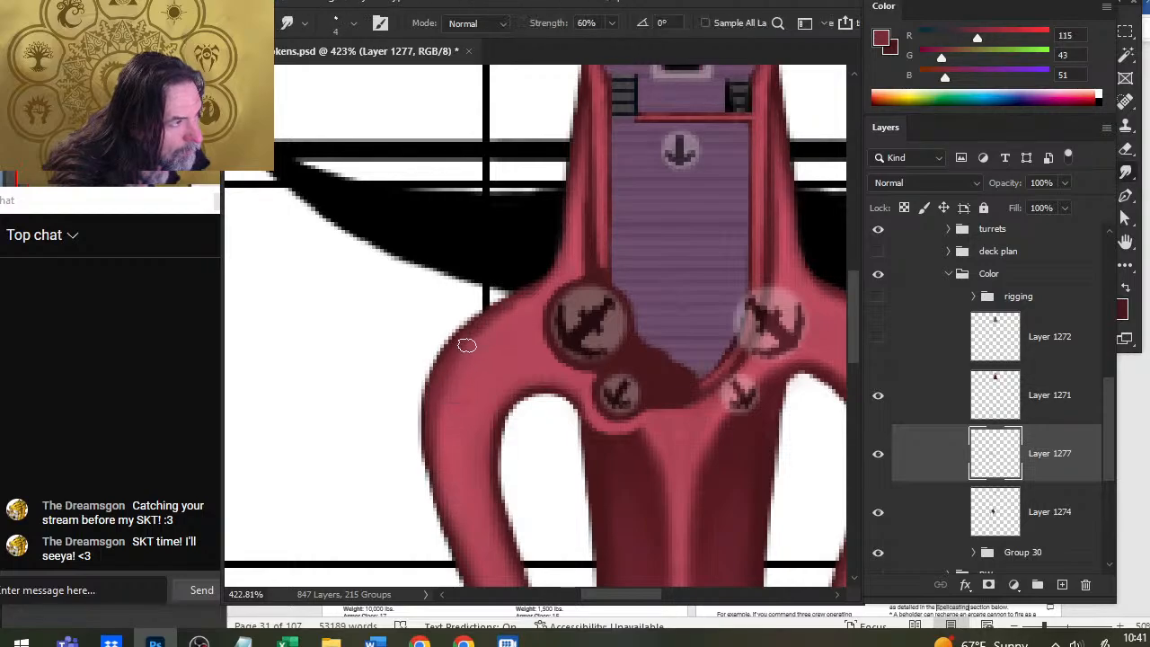
pyautogui.moveTo(521, 309)
pyautogui.mouseDown()
pyautogui.moveTo(497, 321)
pyautogui.moveTo(532, 291)
pyautogui.moveTo(489, 321)
pyautogui.moveTo(539, 284)
pyautogui.moveTo(489, 299)
pyautogui.mouseUp()
# Step: Clean up the black wing where it meets the left shoulder using black, then smudge the shoulder's edge
pyautogui.press('b')
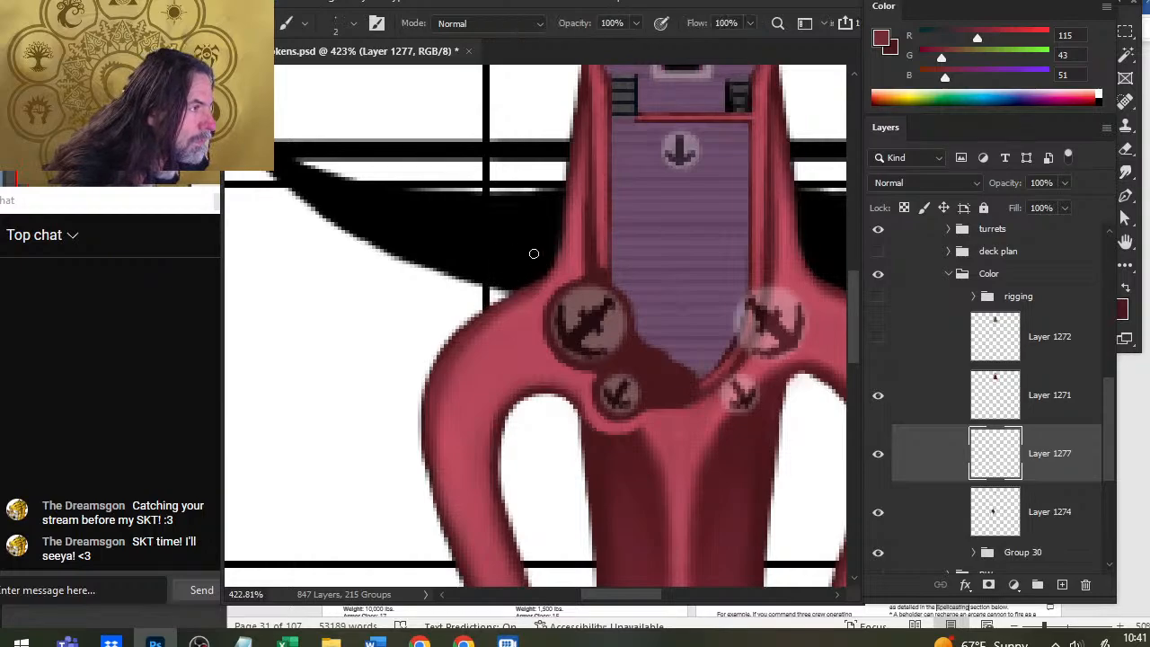
pyautogui.press('d')
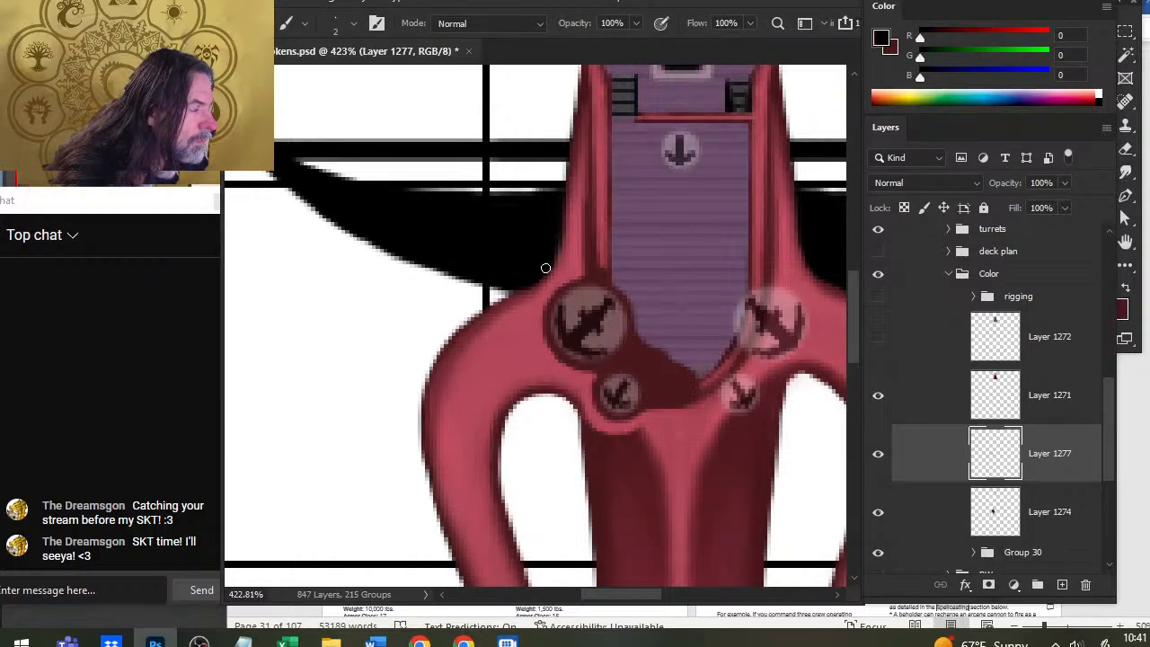
pyautogui.press('r')
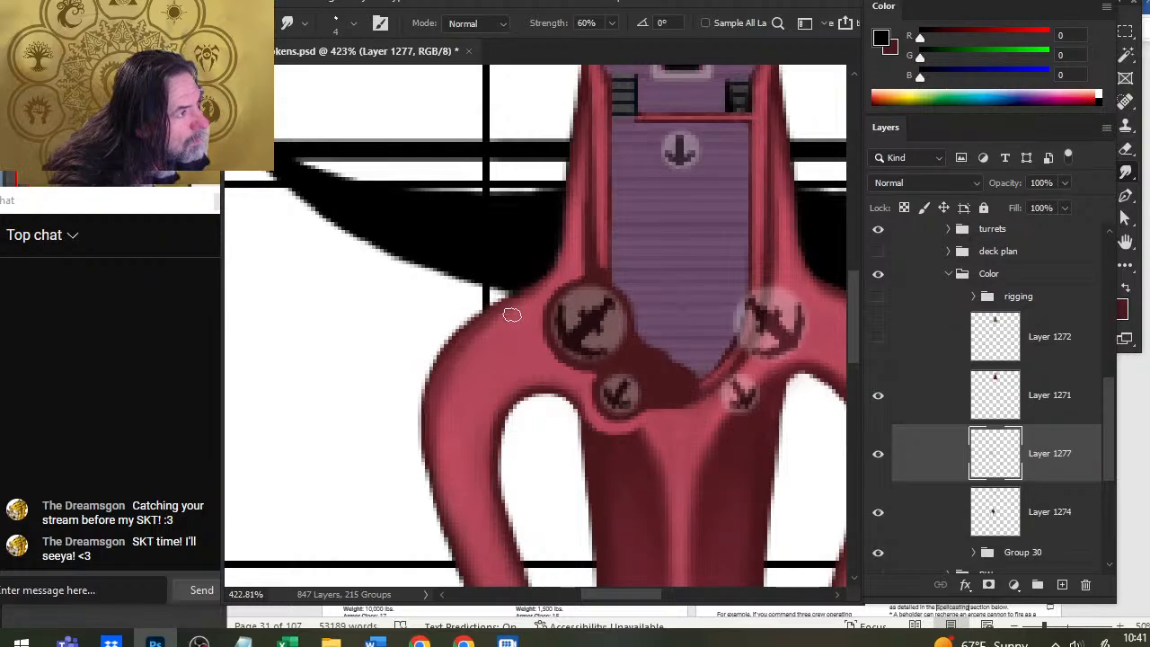
# Step: Retouch the shoulder beside the large left turret with sampled pink and its outer edge with sampled dark red, blending both
pyautogui.press('b')
pyautogui.keyDown('alt'); pyautogui.click(577, 293); pyautogui.keyUp('alt')
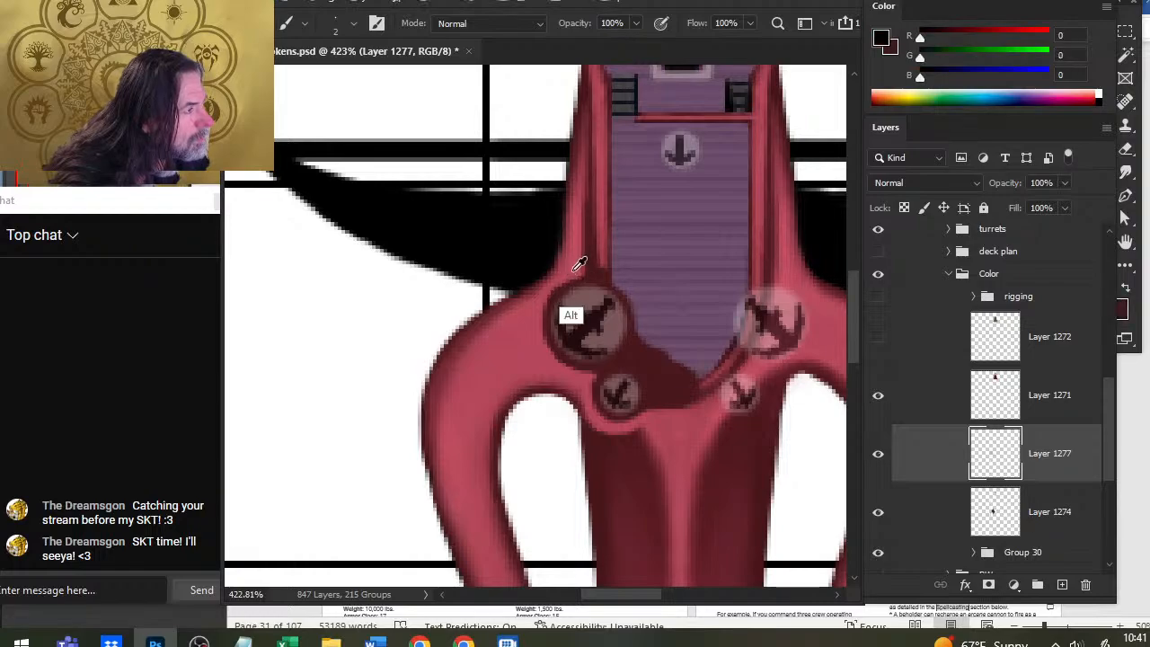
pyautogui.keyDown('alt'); pyautogui.click(567, 275); pyautogui.keyUp('alt')
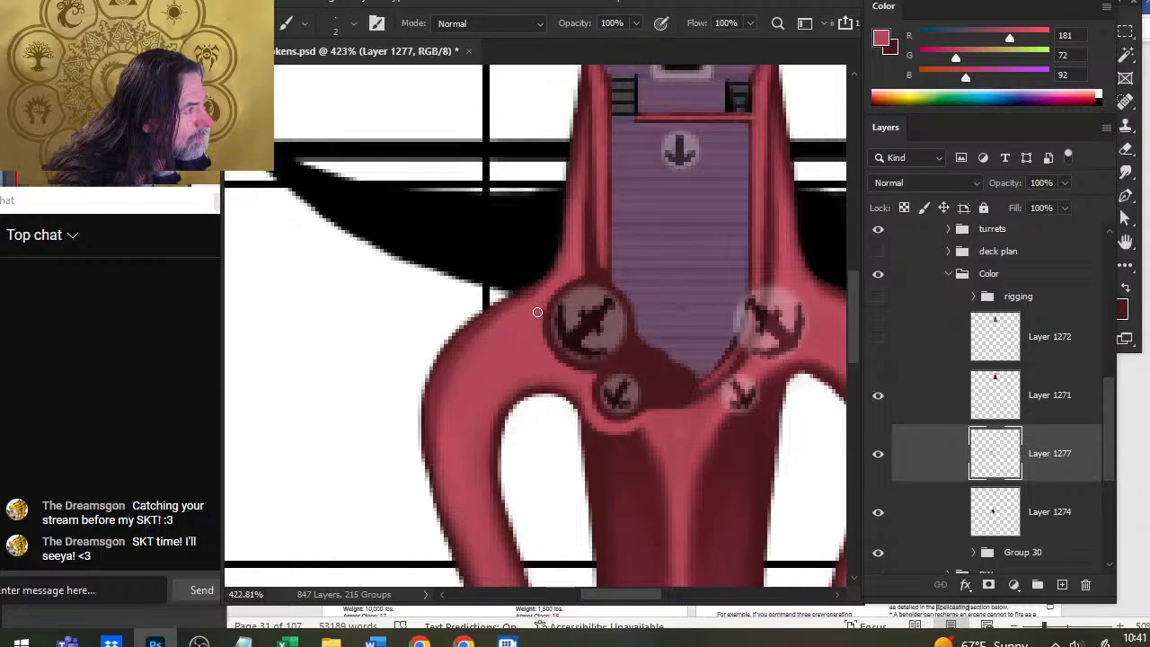
pyautogui.press('r')
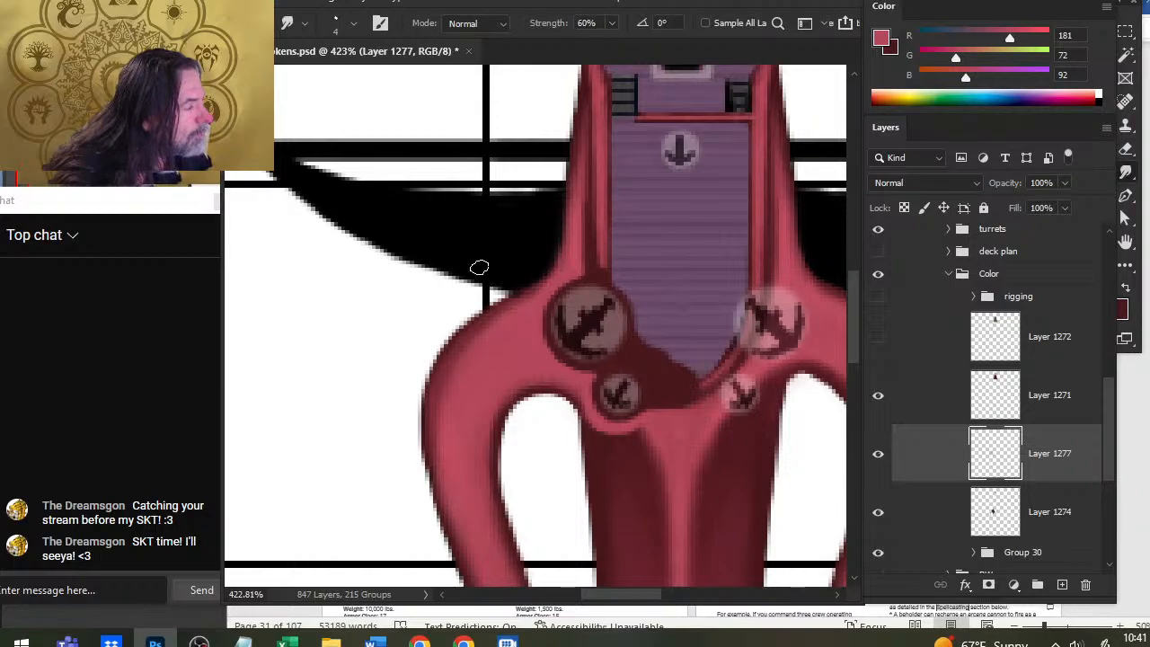
pyautogui.press('b')
pyautogui.keyDown('alt'); pyautogui.click(554, 265); pyautogui.keyUp('alt')
pyautogui.press('r')
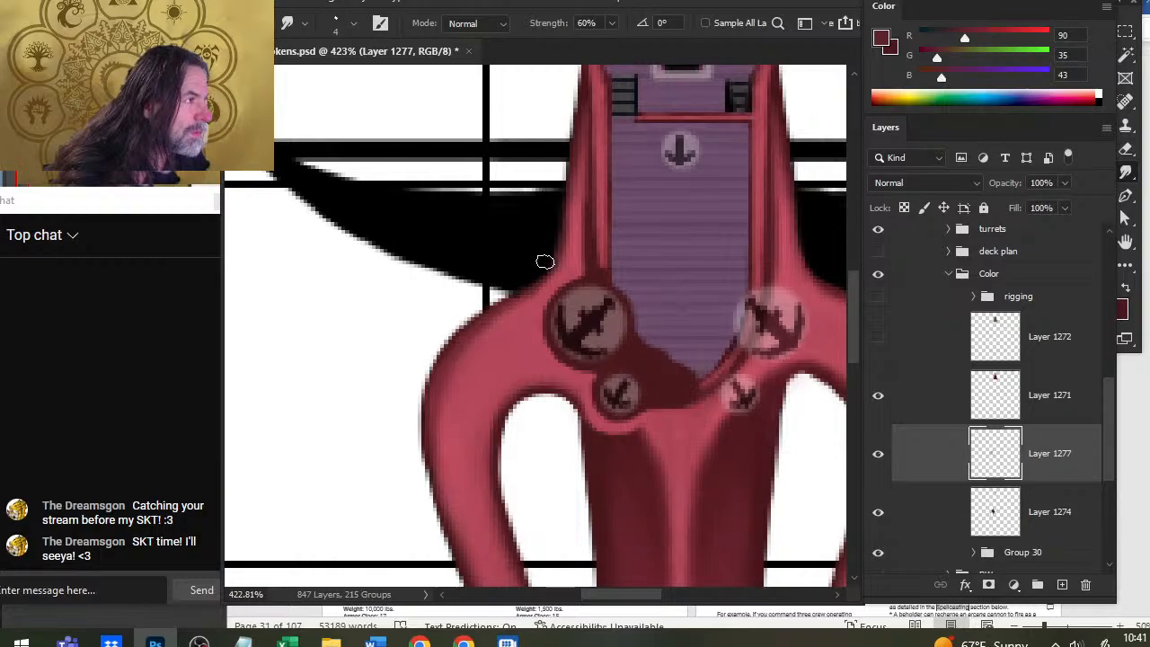
pyautogui.press('b')
pyautogui.keyDown('alt'); pyautogui.click(588, 180); pyautogui.keyUp('alt')
pyautogui.keyDown('alt'); pyautogui.click(584, 189); pyautogui.keyUp('alt')
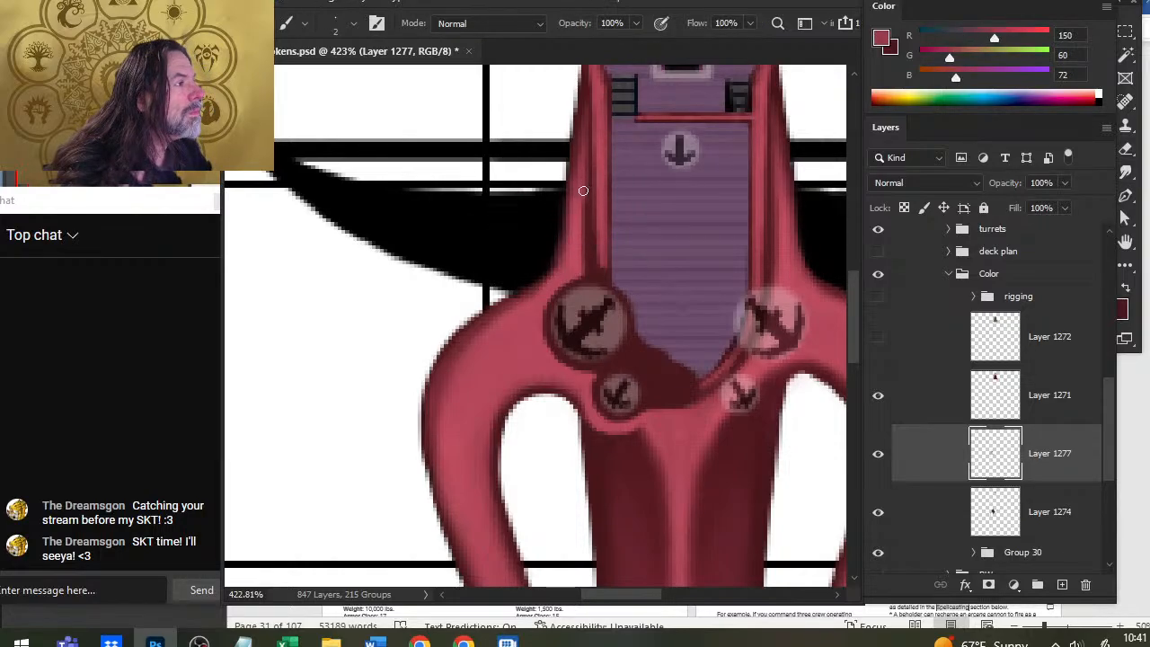
pyautogui.moveTo(583, 191); pyautogui.dragTo(585, 256)
pyautogui.hotkey('ctrl', 'z')
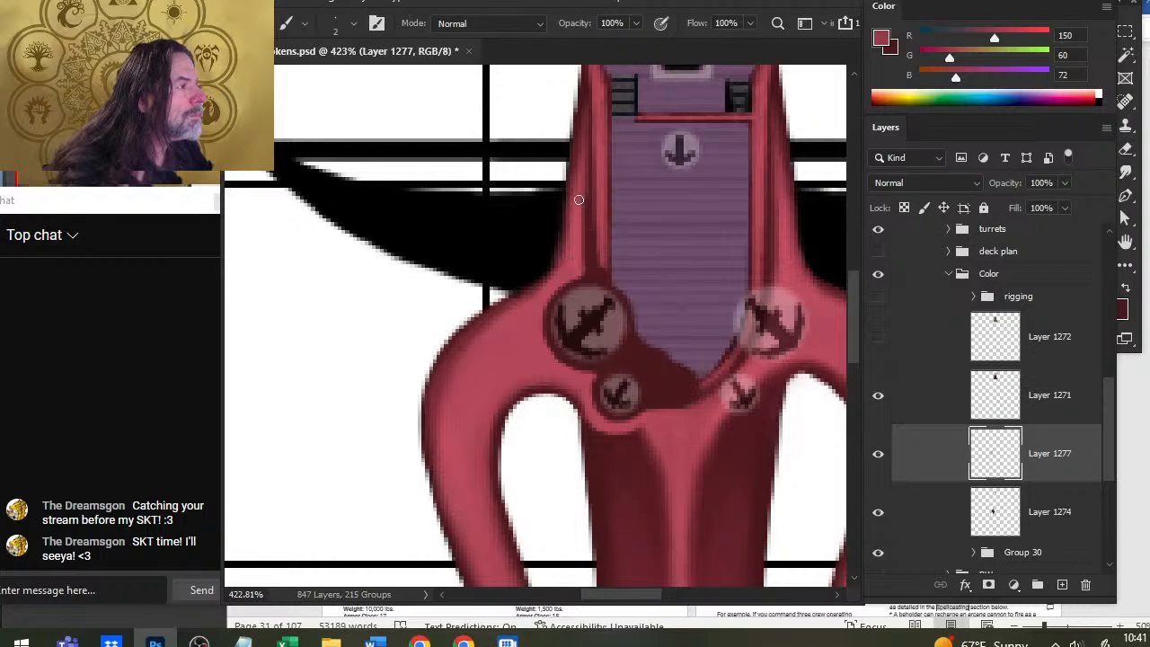
pyautogui.moveTo(584, 191); pyautogui.dragTo(584, 256)
pyautogui.hotkey('ctrl', 'z')
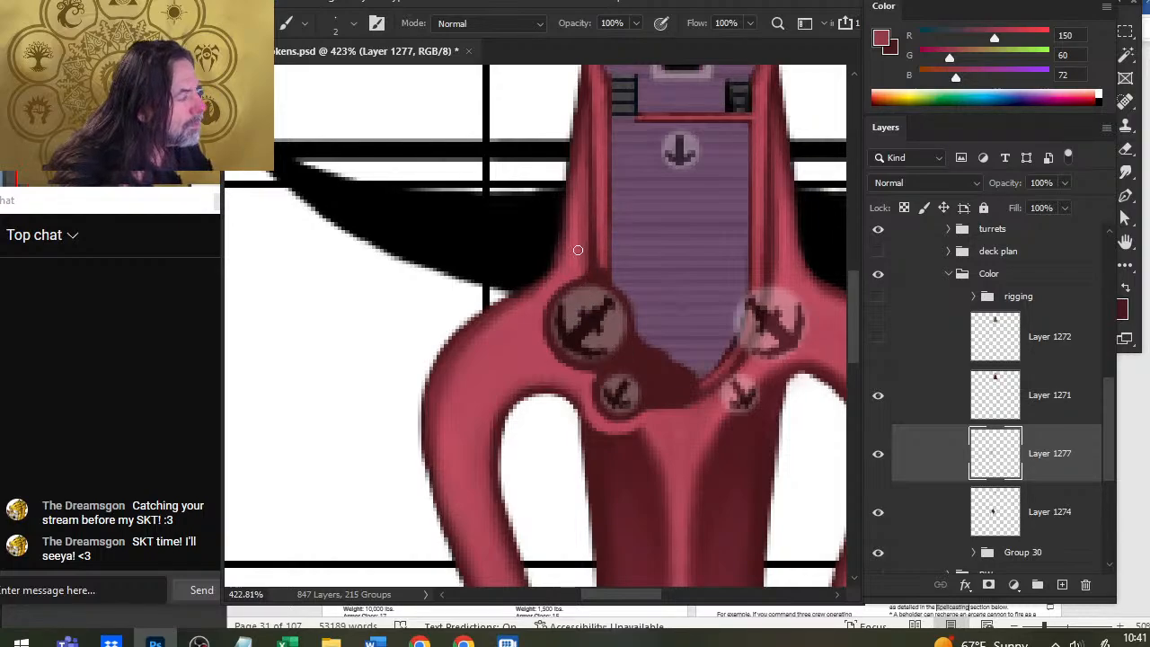
# Step: Refine the boundary between the black wing and the hull's left side with sampled black and the Smudge tool
pyautogui.press('r')
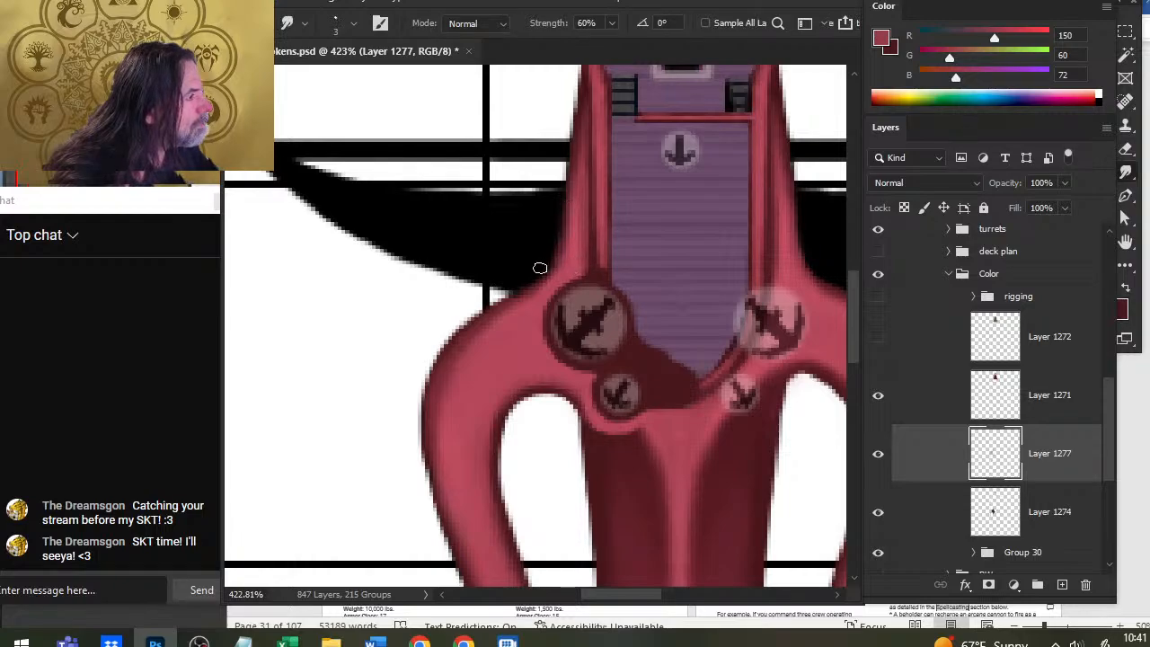
pyautogui.press('b')
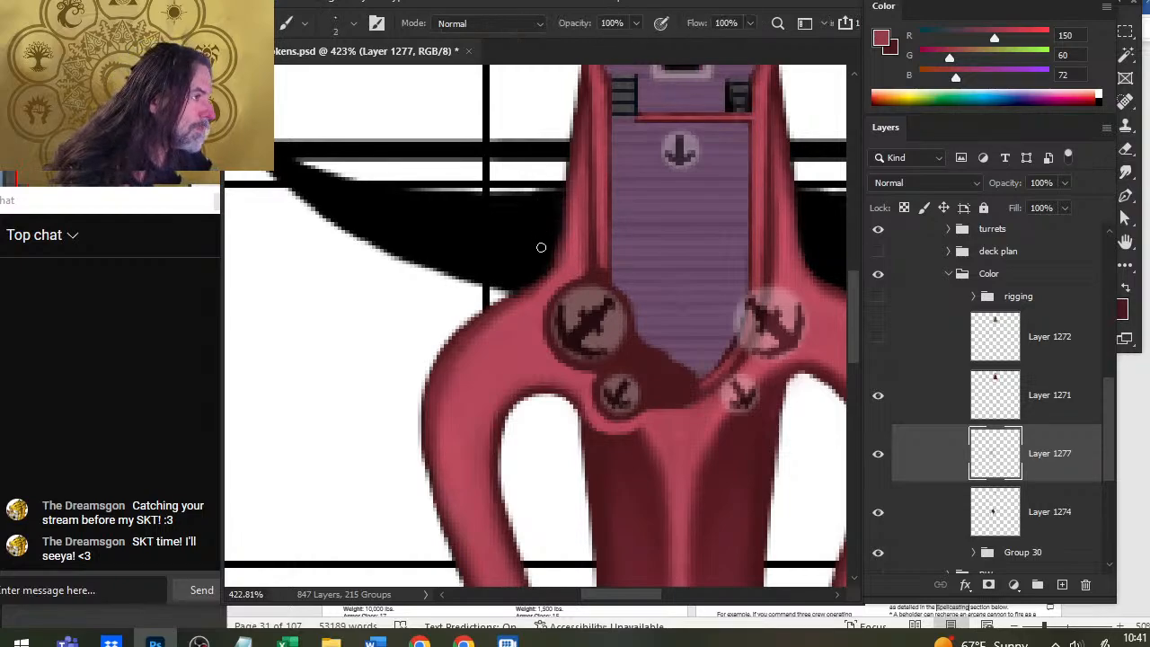
pyautogui.keyDown('alt'); pyautogui.click(540, 246); pyautogui.keyUp('alt')
pyautogui.press('r')
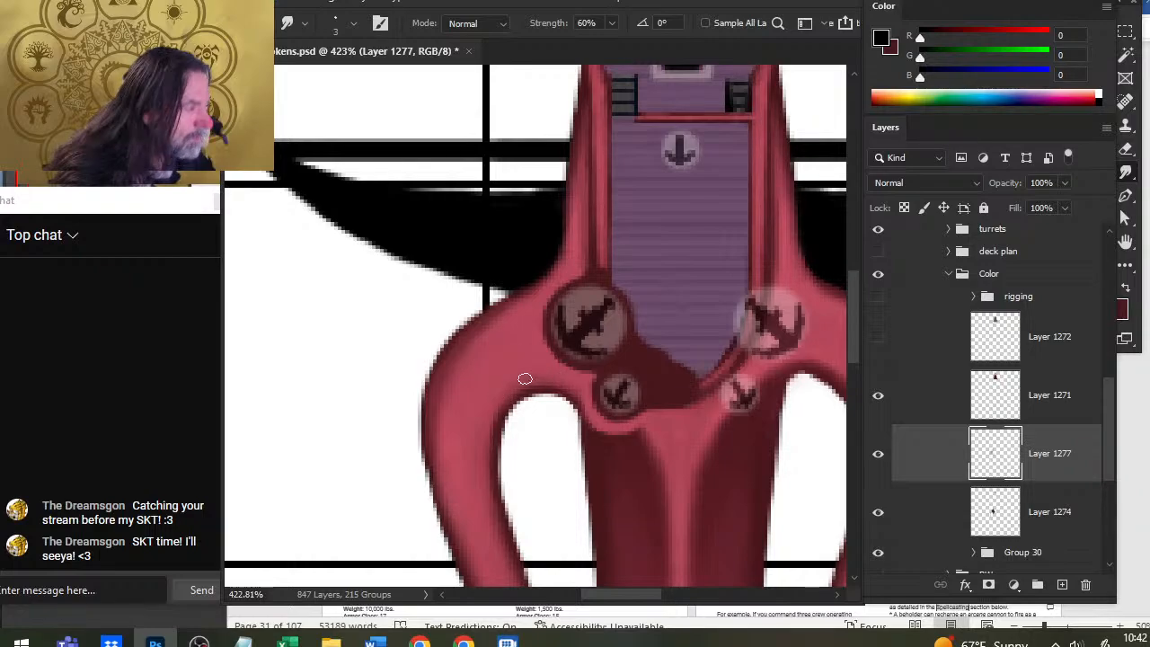
# Step: Extend the pink rim under the small left turret into the central spine with sampled pink, and blend its edge
pyautogui.moveTo(599, 412); pyautogui.dragTo(557, 287)
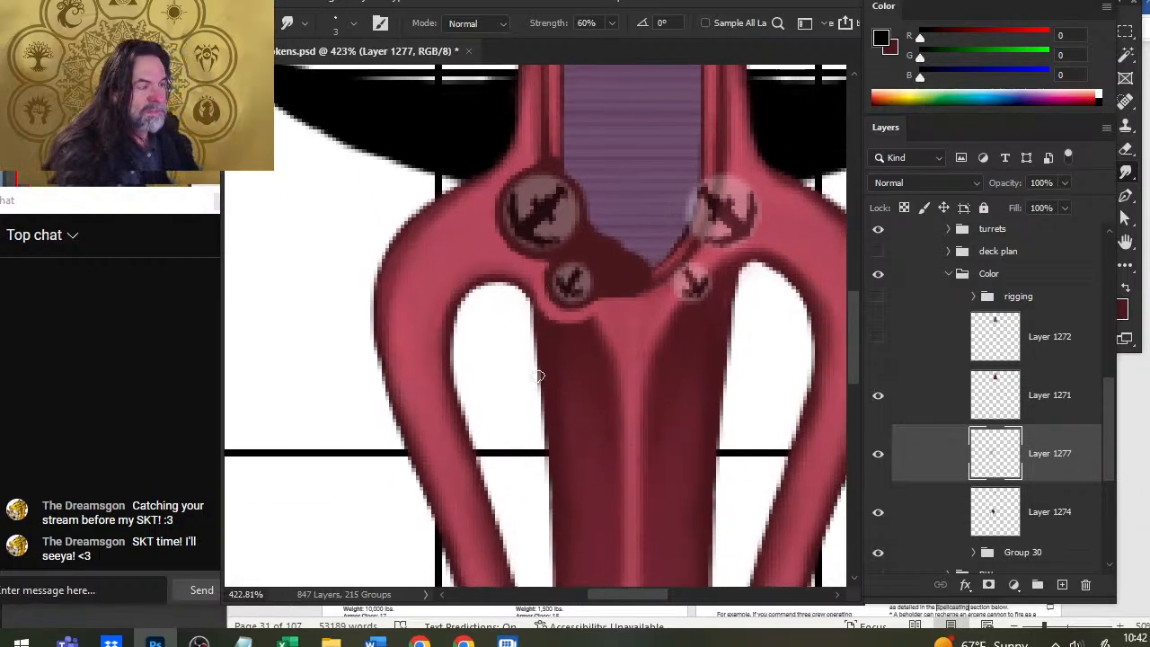
pyautogui.press('b')
pyautogui.keyDown('alt'); pyautogui.click(616, 308); pyautogui.keyUp('alt')
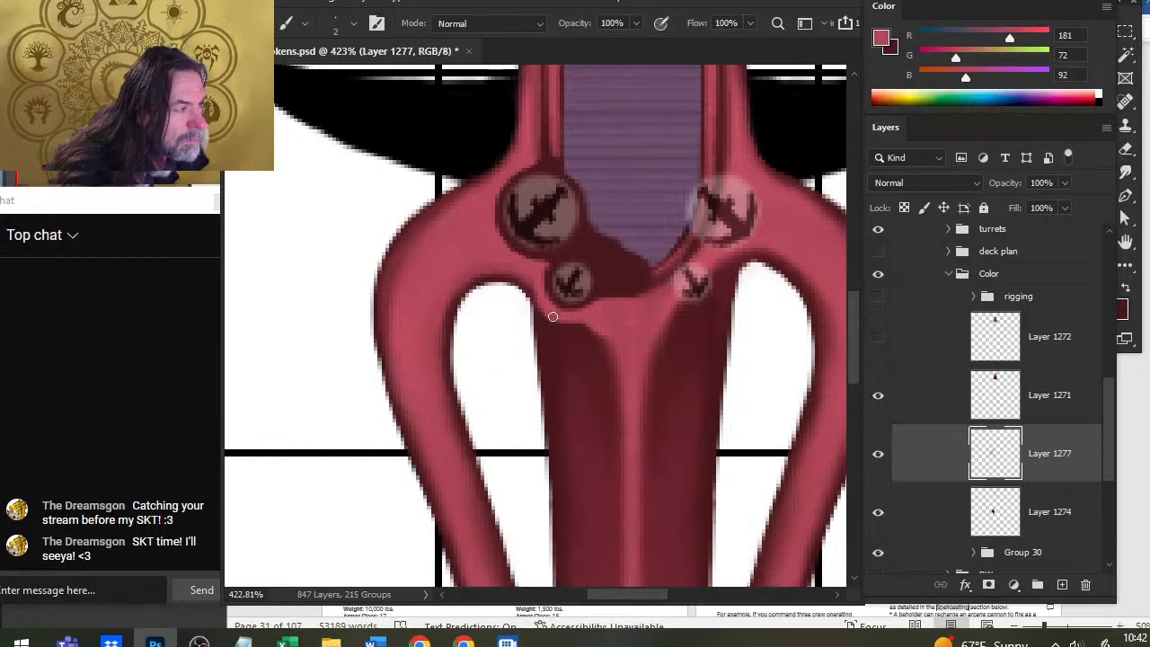
pyautogui.moveTo(552, 316); pyautogui.dragTo(601, 353)
pyautogui.moveTo(554, 317)
pyautogui.mouseDown()
pyautogui.moveTo(590, 345)
pyautogui.moveTo(580, 328)
pyautogui.moveTo(596, 336)
pyautogui.moveTo(570, 329)
pyautogui.mouseUp()
pyautogui.press('r')
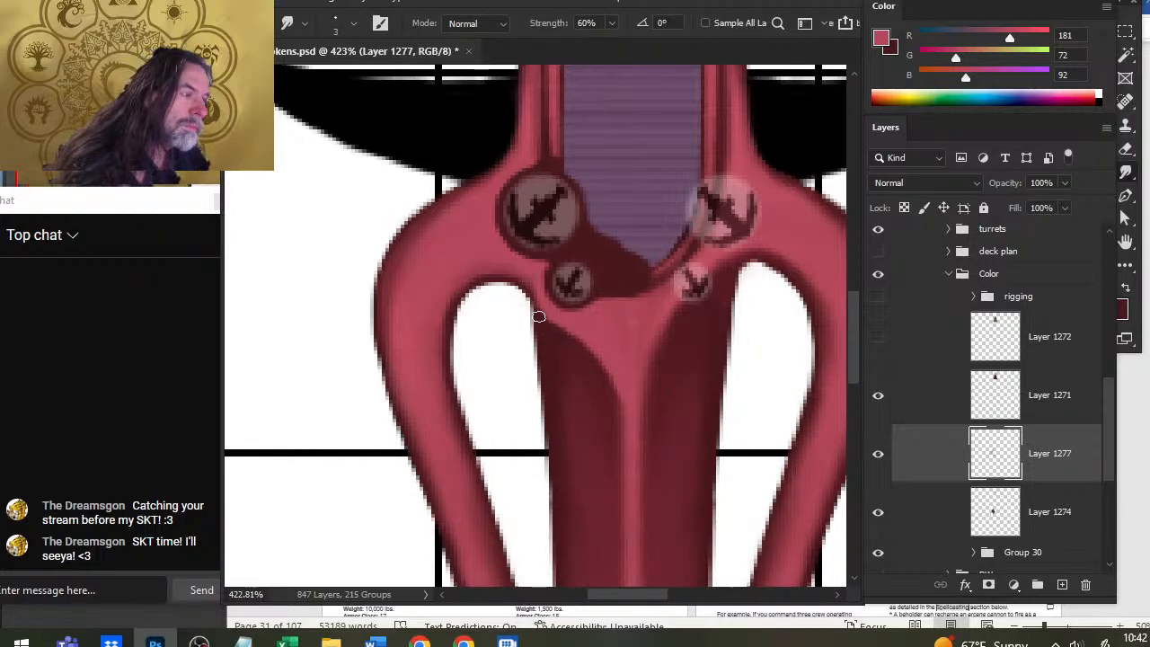
# Step: Darken the hull's edge below the small left turret with sampled dark red, and smudge the stroke into the surrounding shading
pyautogui.press('b')
pyautogui.keyDown('alt'); pyautogui.click(549, 330); pyautogui.keyUp('alt')
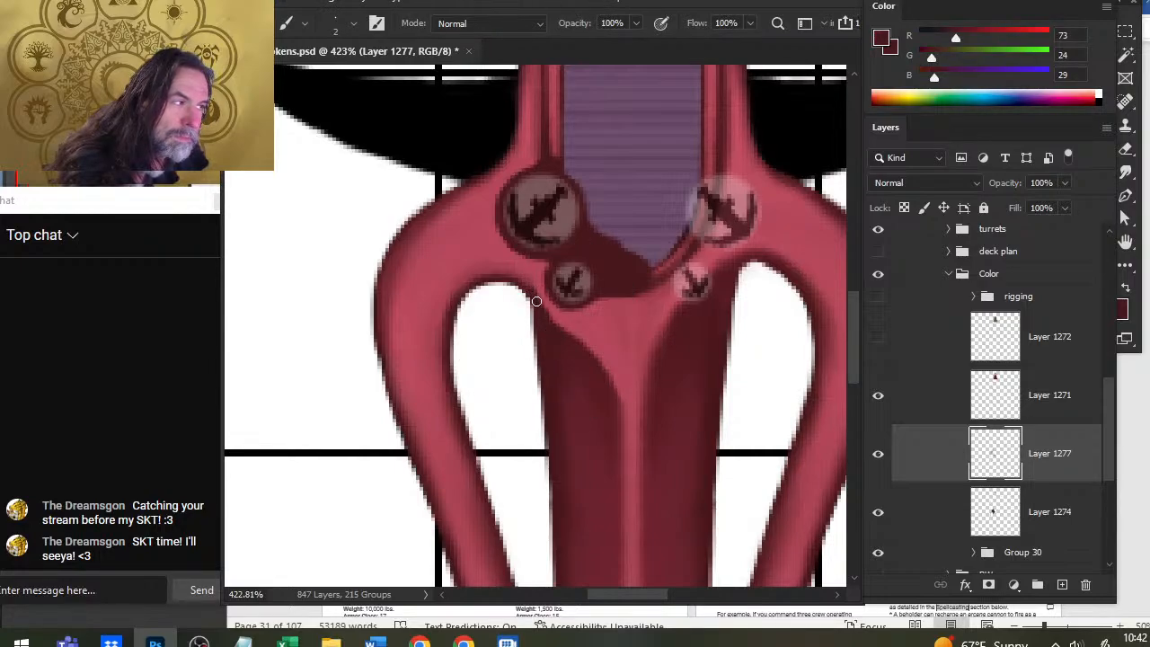
pyautogui.moveTo(541, 307); pyautogui.dragTo(570, 336)
pyautogui.press('r')
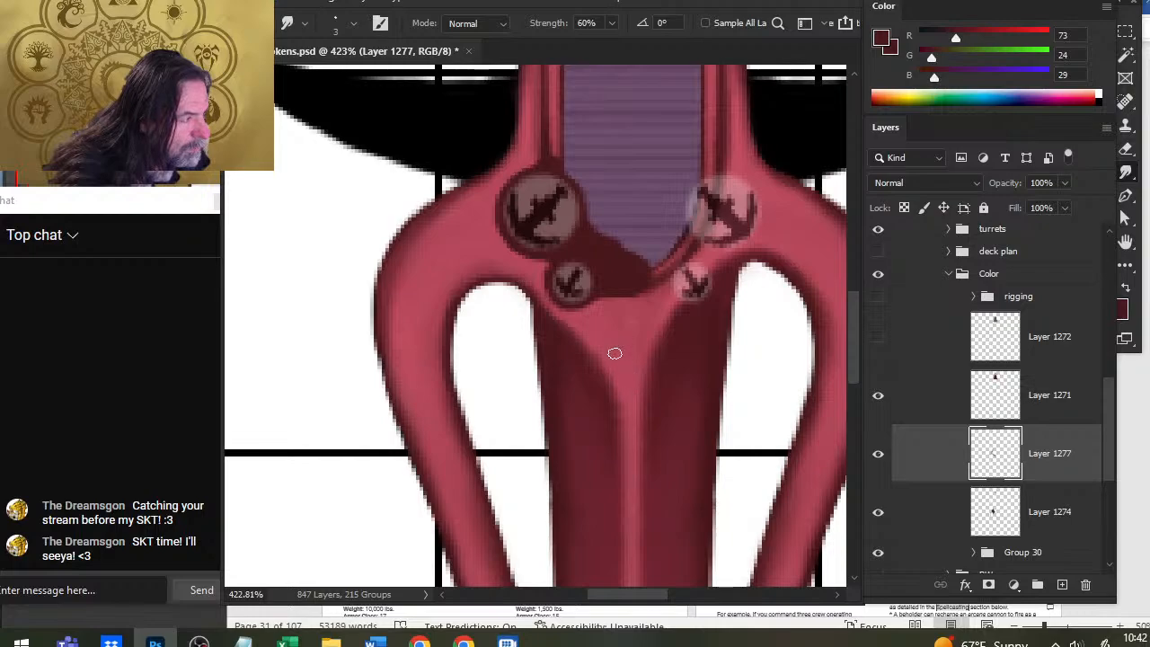
# Step: Paint a sampled mid red along the boundary between the central spine and the dark left panel, and smudge it into a soft transition
pyautogui.hotkey('ctrl', 'space')
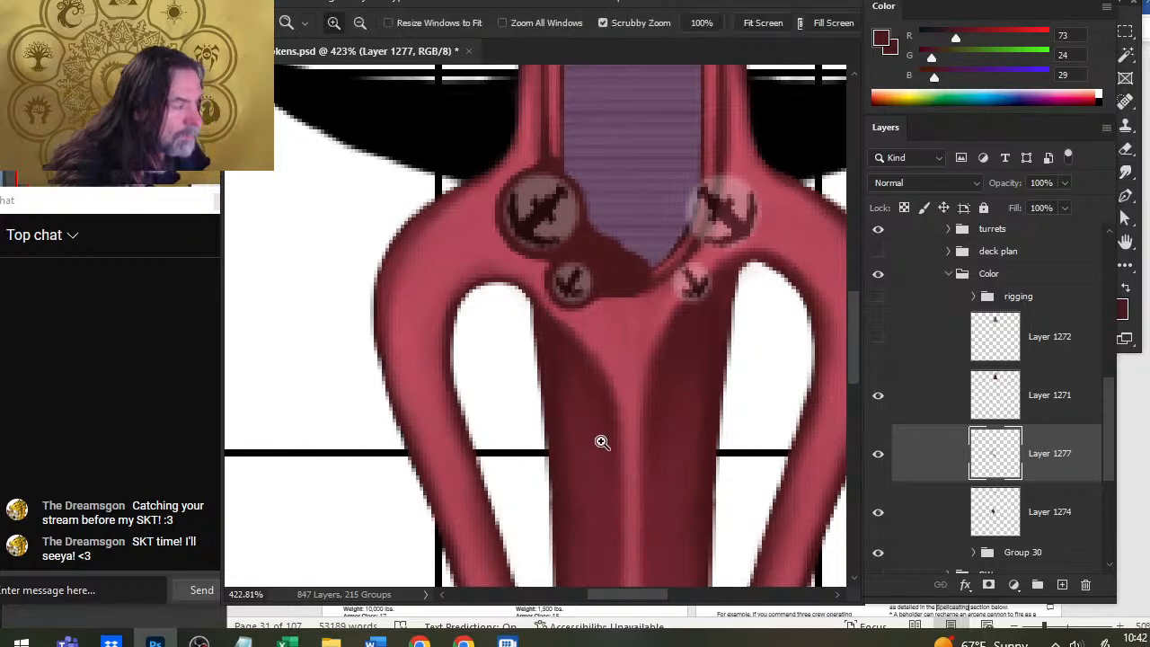
pyautogui.moveTo(608, 436); pyautogui.dragTo(585, 506)
pyautogui.moveTo(578, 423)
pyautogui.mouseDown()
pyautogui.moveTo(544, 323)
pyautogui.moveTo(581, 301)
pyautogui.moveTo(575, 356)
pyautogui.mouseUp()
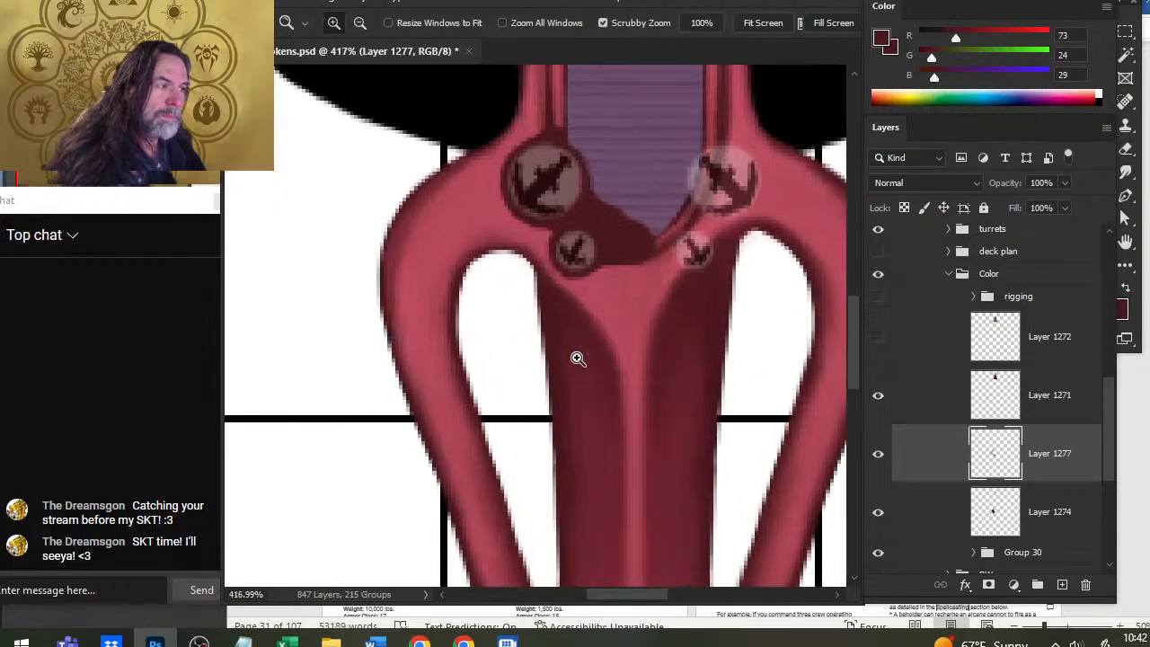
pyautogui.press('alt')
pyautogui.keyDown('alt'); pyautogui.click(460, 267); pyautogui.keyUp('alt')
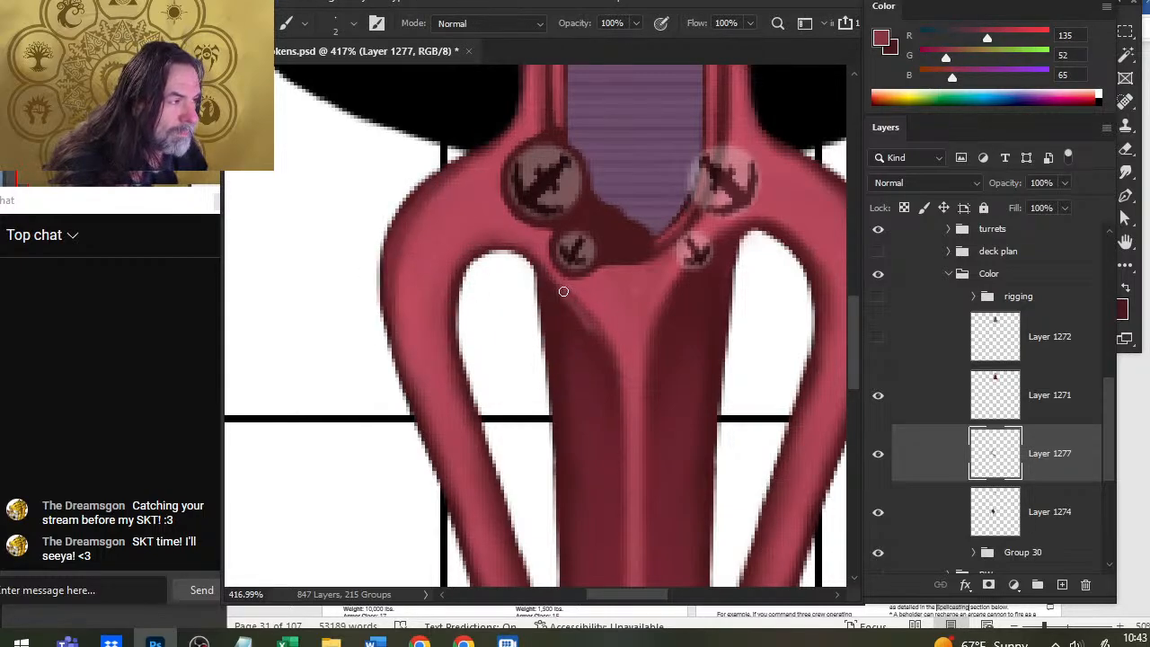
pyautogui.press('r')
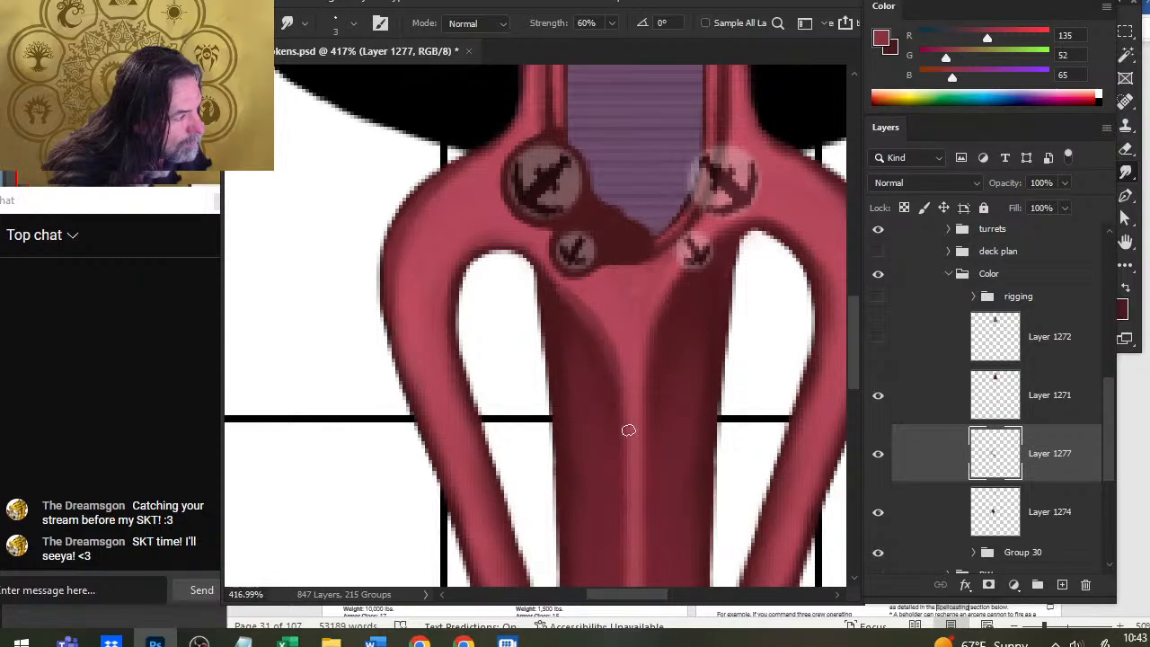
pyautogui.press('b')
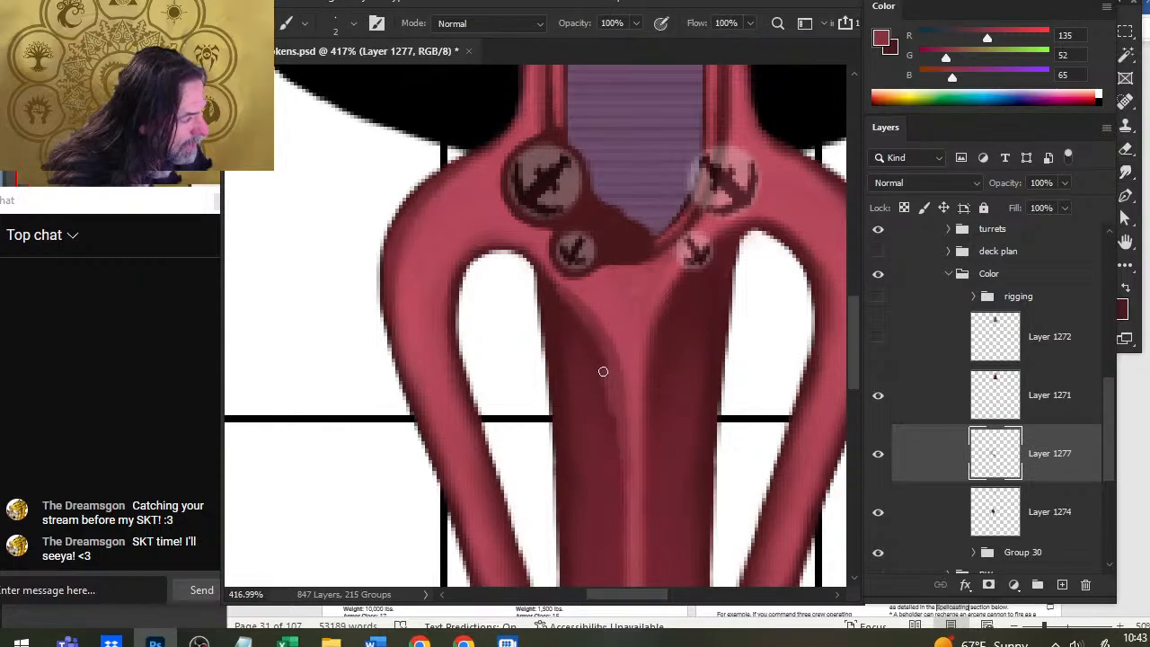
pyautogui.press('r')
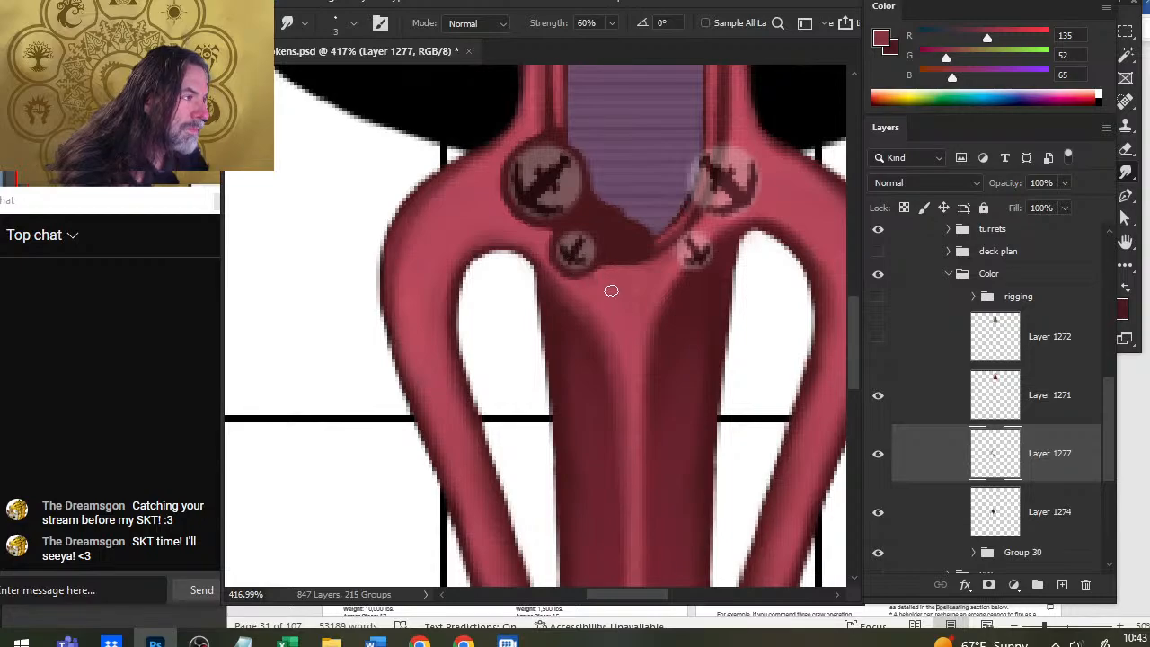
# Step: Retouch the rim around the small left turret with sampled pink and dark red, smudging the pink strokes into the hull
pyautogui.press('b')
pyautogui.keyDown('alt'); pyautogui.click(595, 284); pyautogui.keyUp('alt')
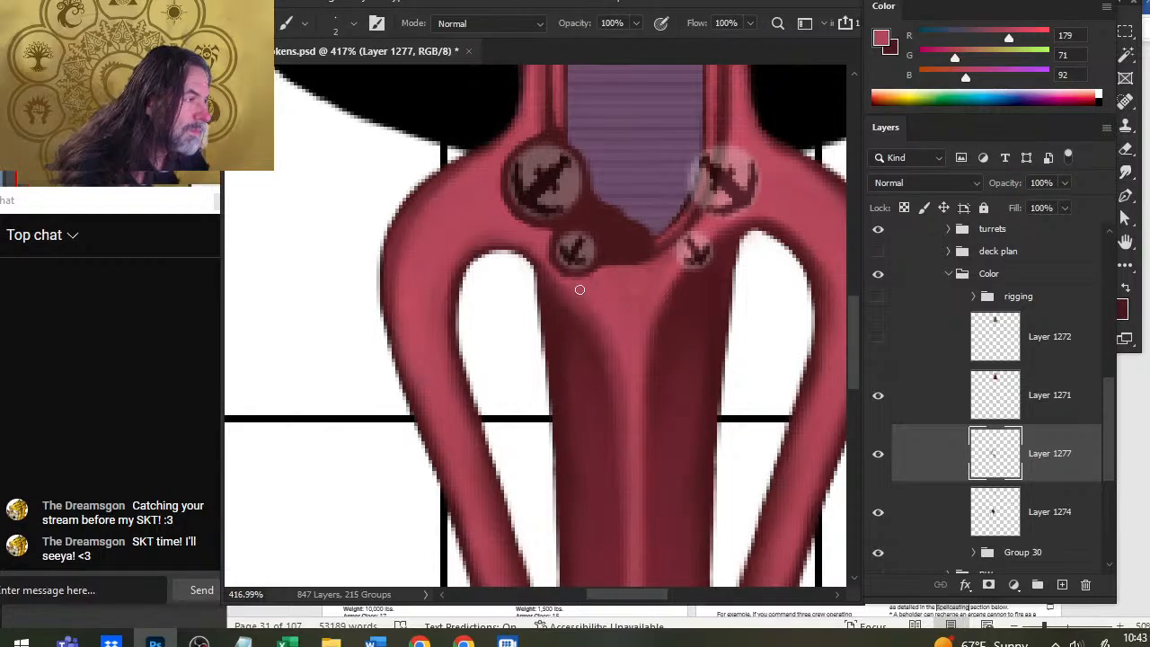
pyautogui.press('r')
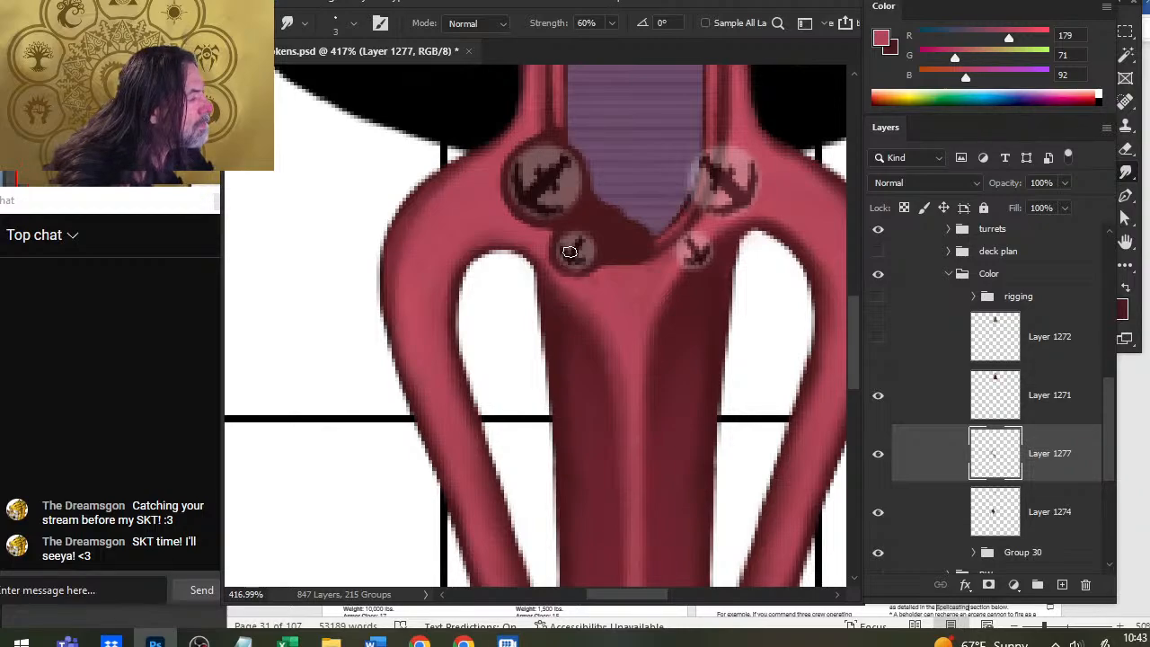
pyautogui.press('b')
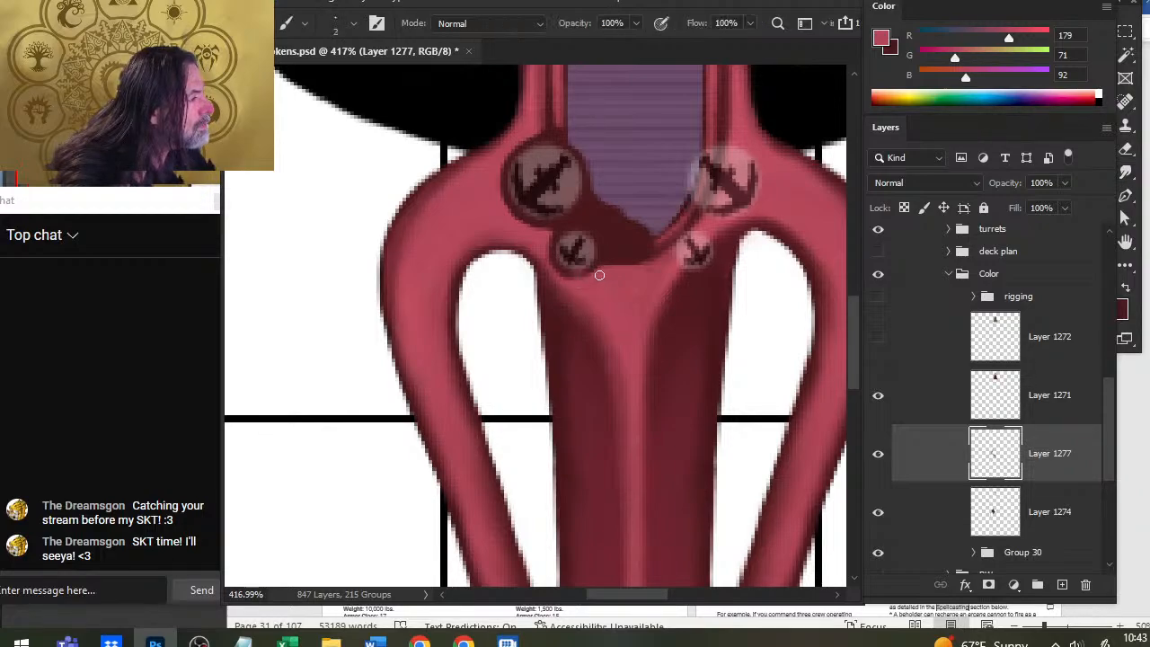
pyautogui.press('r')
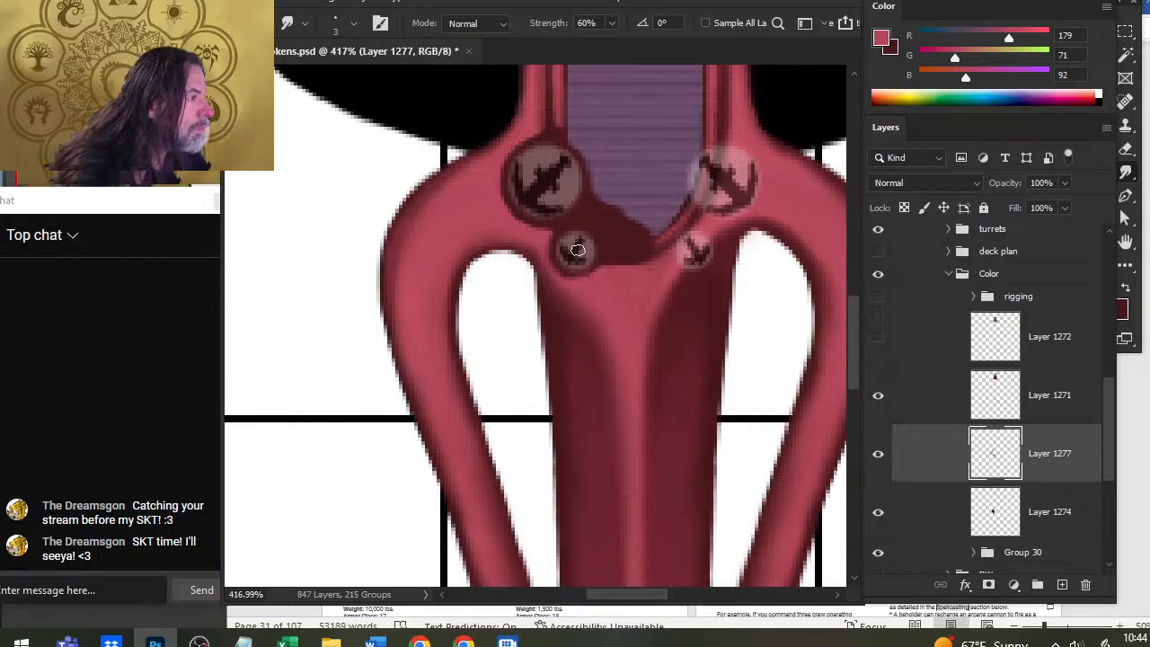
pyautogui.press('b')
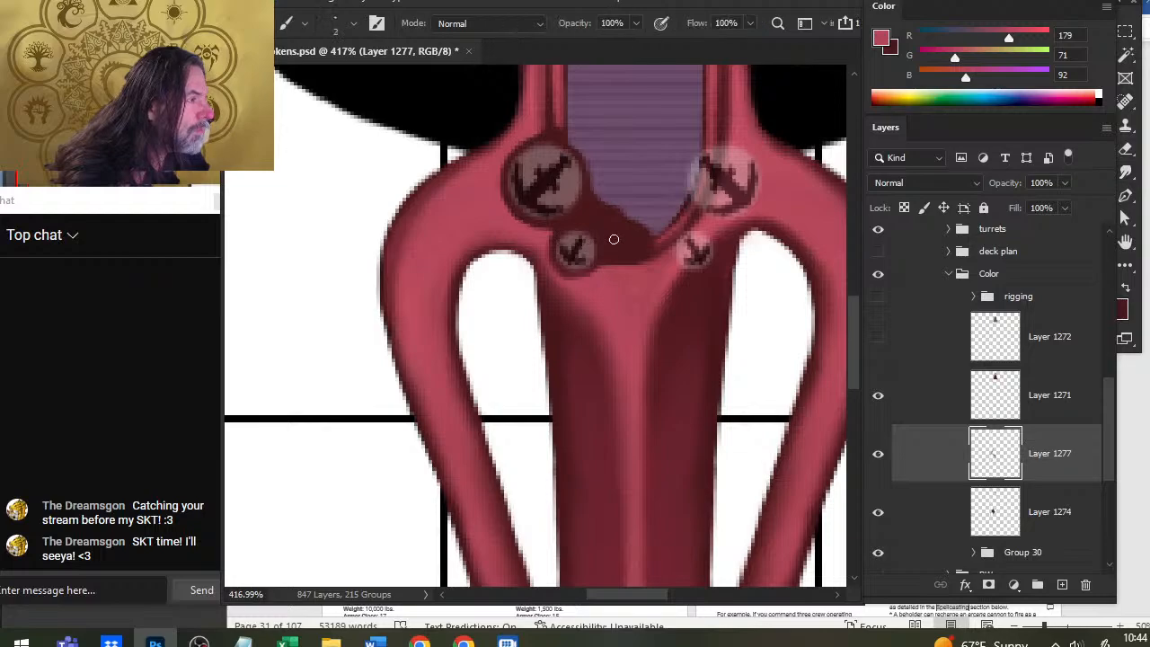
pyautogui.keyDown('alt'); pyautogui.click(614, 237); pyautogui.keyUp('alt')
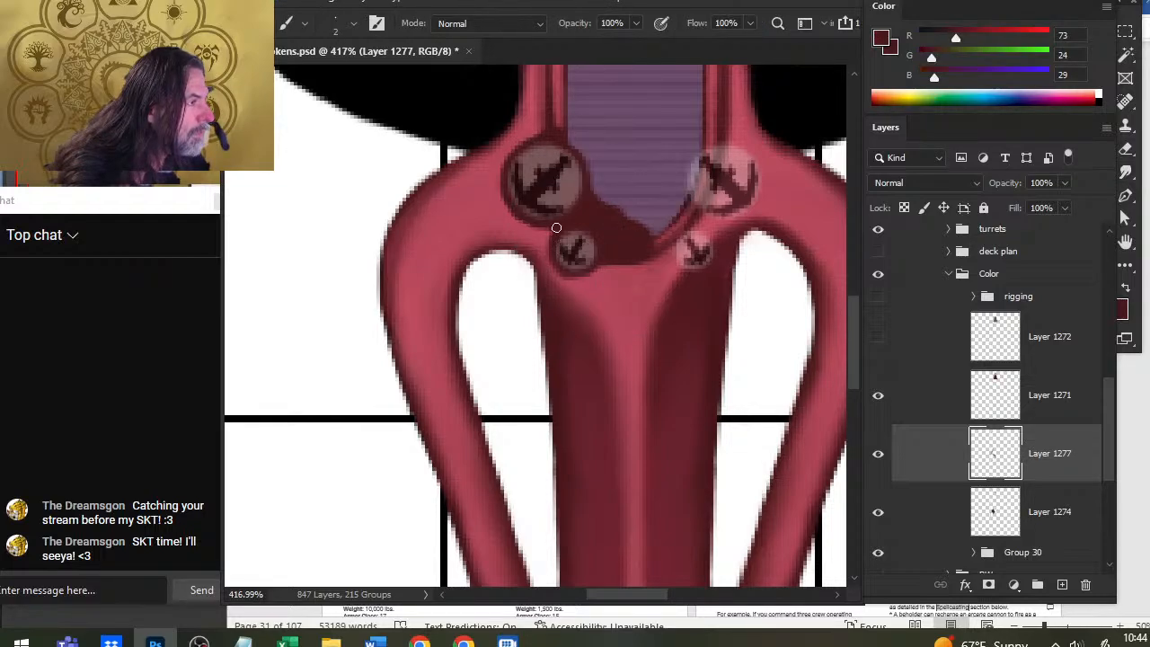
# Step: Sample the dark red between the left turrets, and create a new layer directly below Layer 1274
pyautogui.press('z')
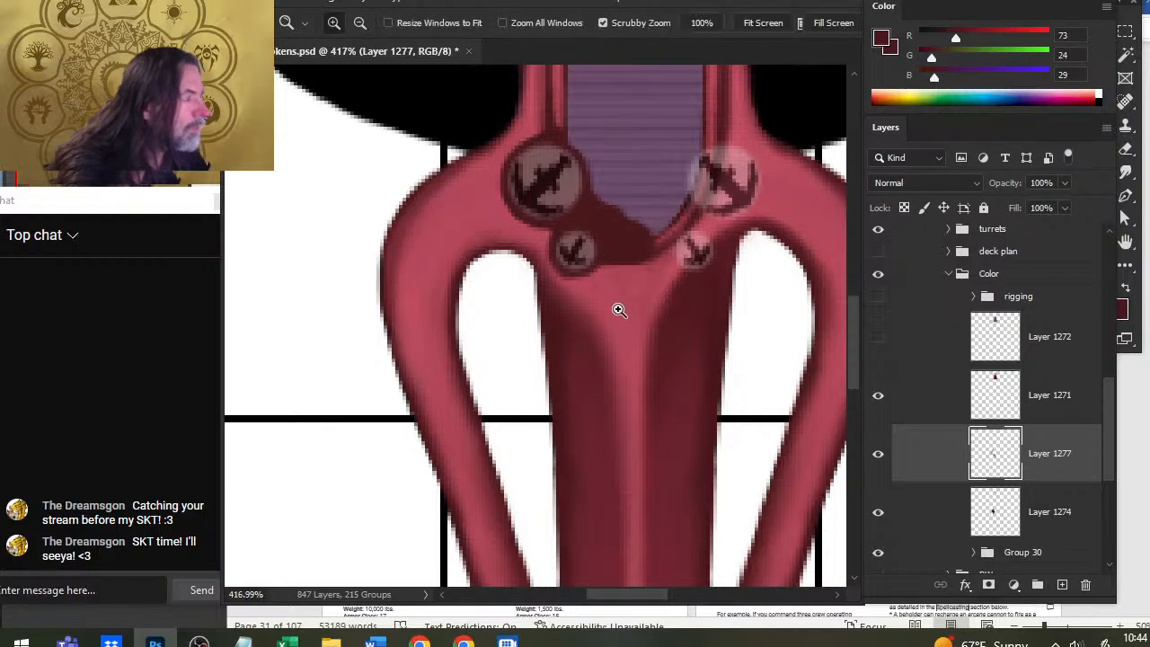
pyautogui.moveTo(616, 305); pyautogui.dragTo(549, 362)
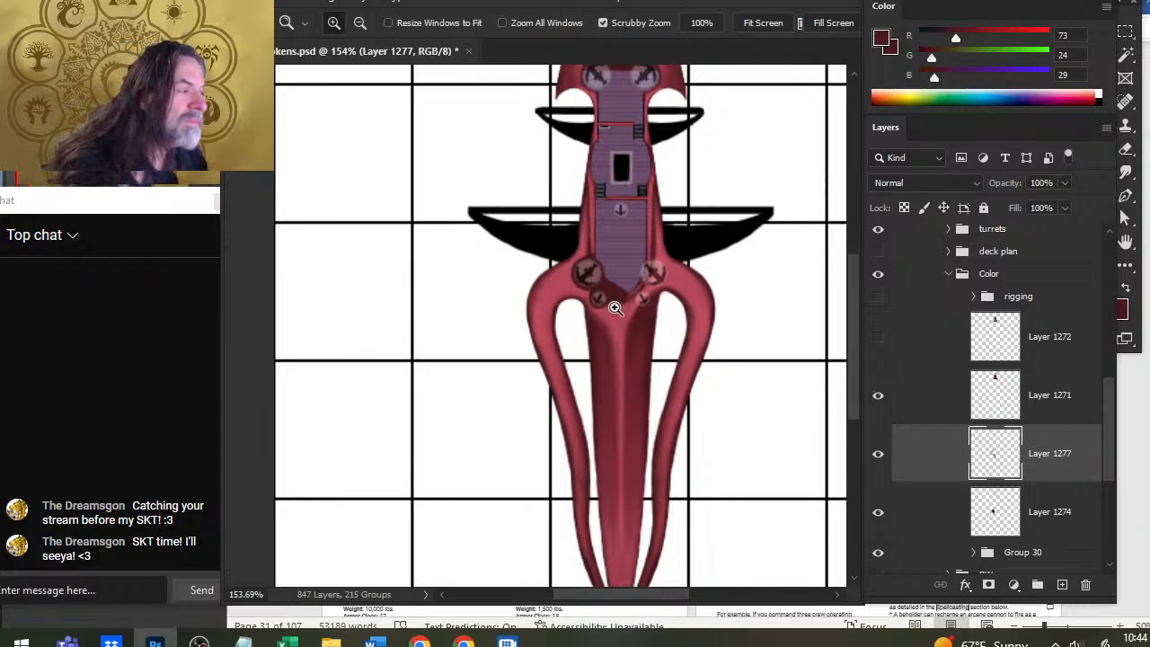
pyautogui.moveTo(618, 305); pyautogui.dragTo(642, 386)
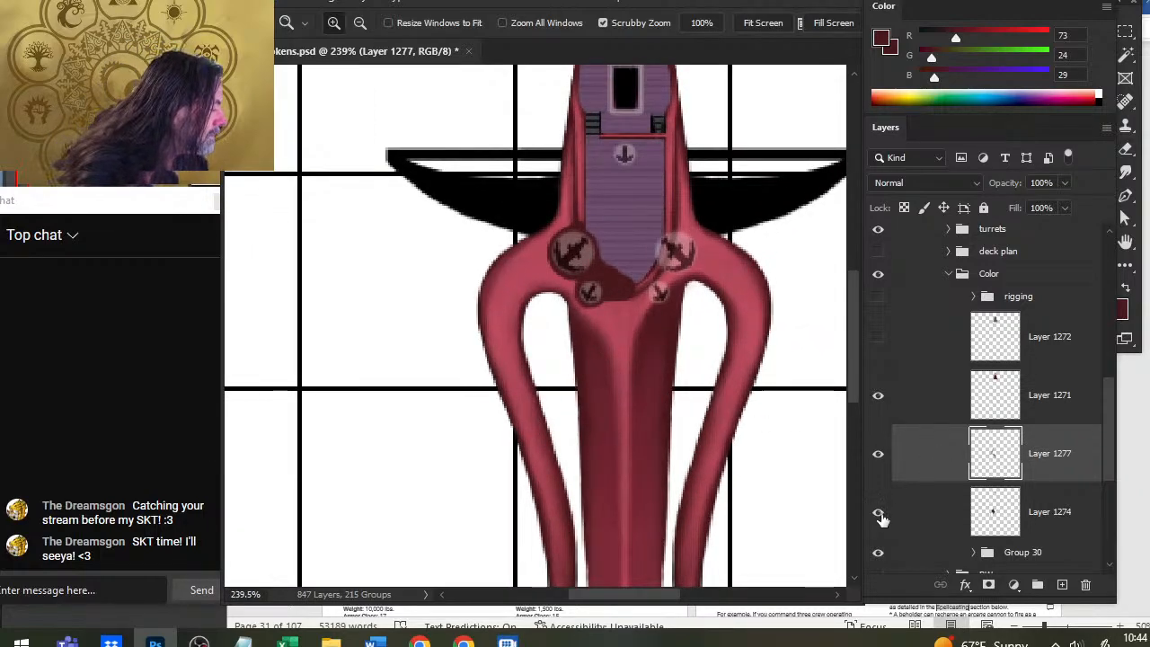
pyautogui.click(924, 514)
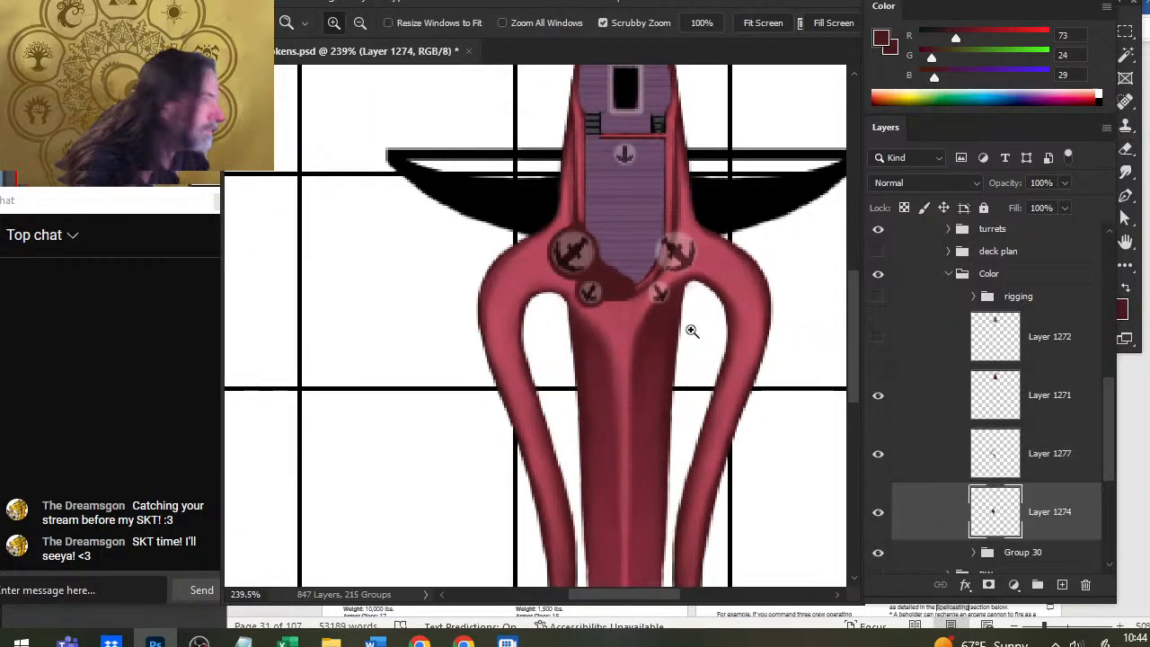
pyautogui.press('b')
pyautogui.press('alt')
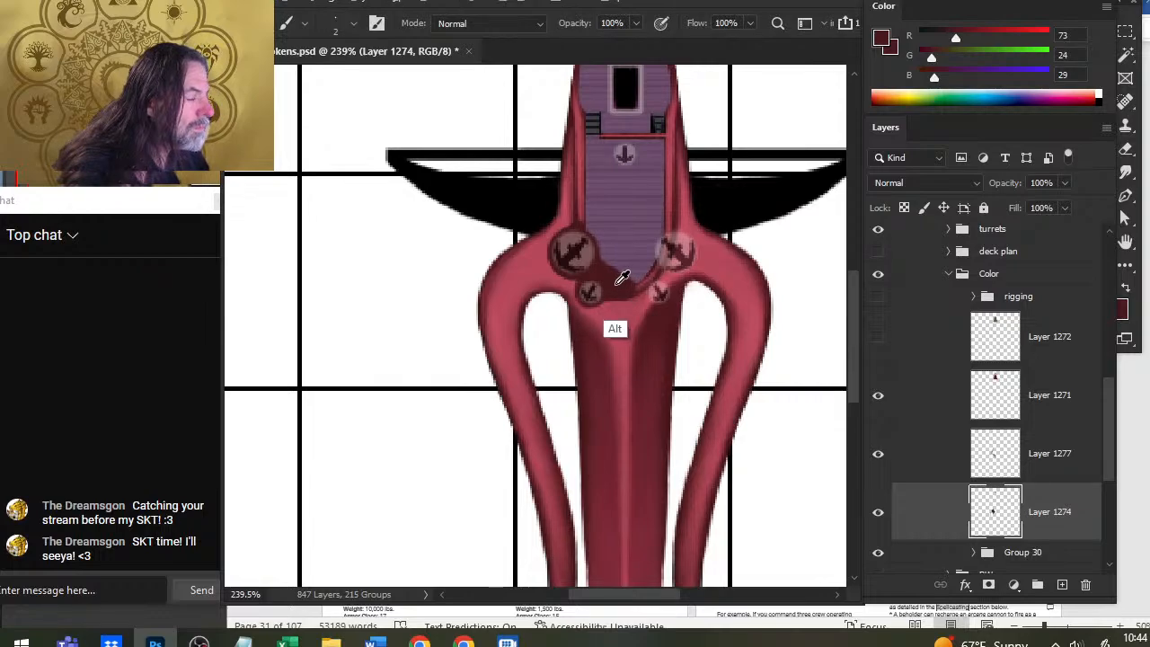
pyautogui.keyDown('alt'); pyautogui.click(621, 275); pyautogui.keyUp('alt')
pyautogui.moveTo(626, 284); pyautogui.dragTo(631, 305)
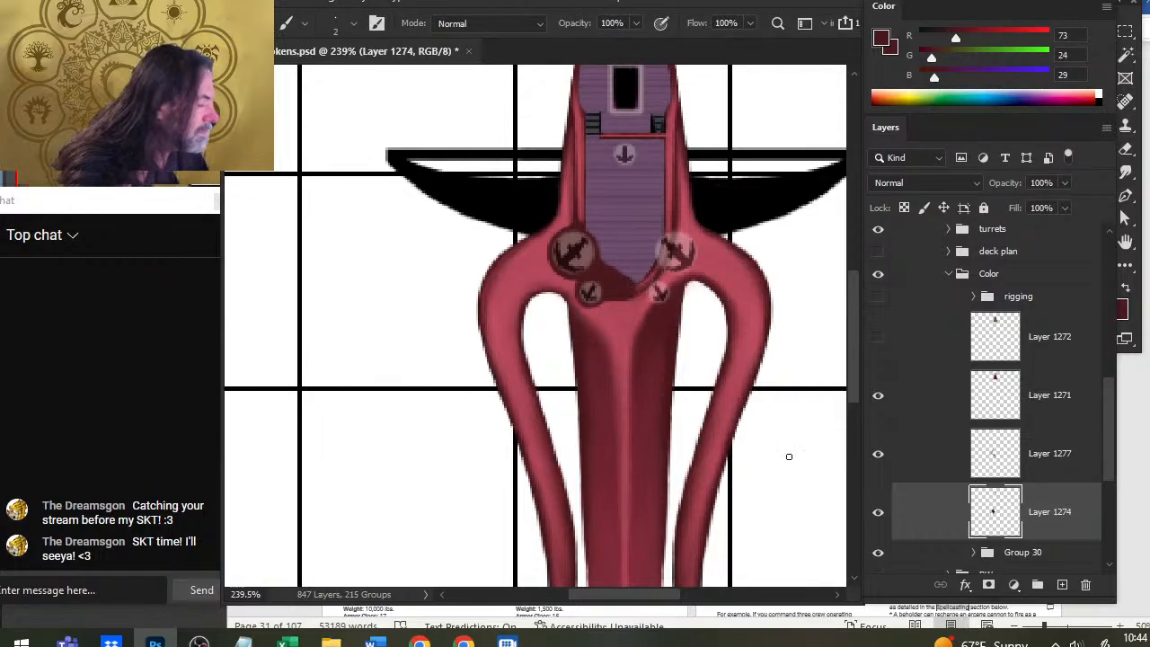
pyautogui.click(1062, 584)
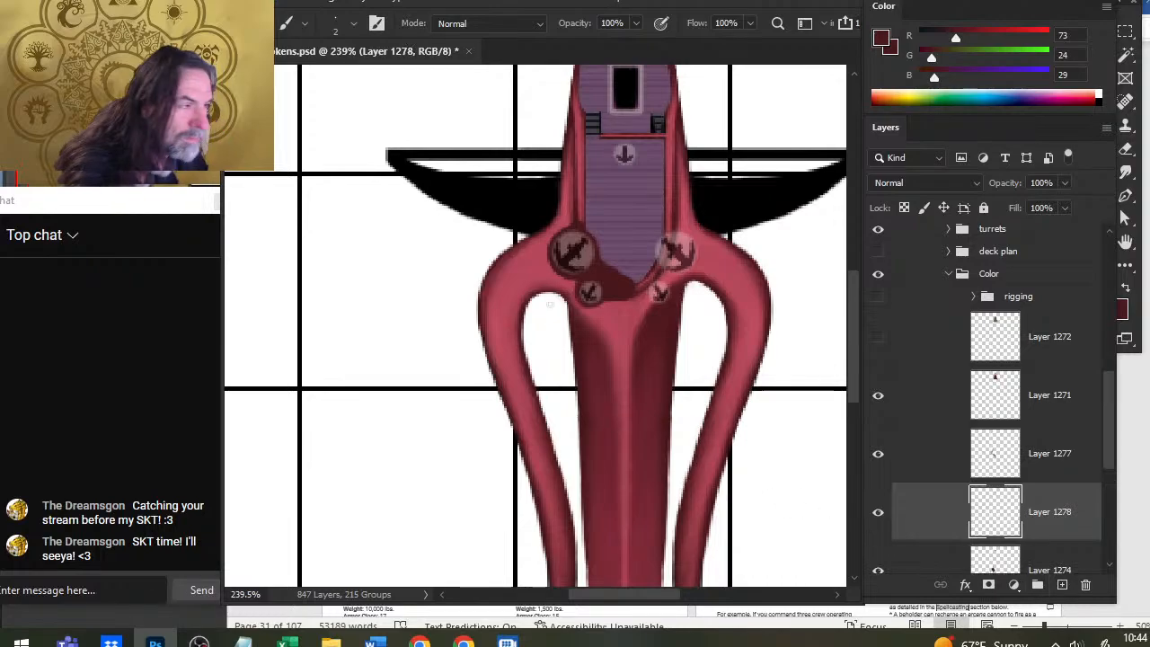
pyautogui.press('z')
pyautogui.moveTo(979, 559); pyautogui.dragTo(962, 492)
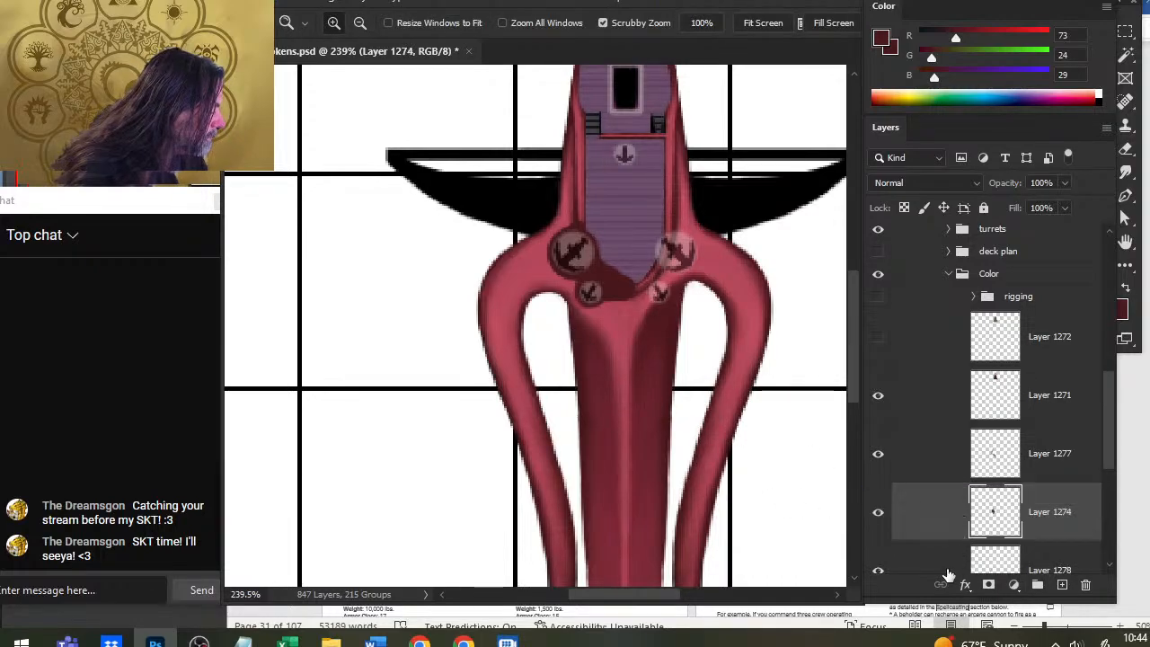
pyautogui.click(947, 573)
# Step: Paint dark red on Layer 1278 along the left opening's inner edge and the hull's left side, erasing the excess
pyautogui.moveTo(575, 341); pyautogui.dragTo(619, 341)
pyautogui.press('b')
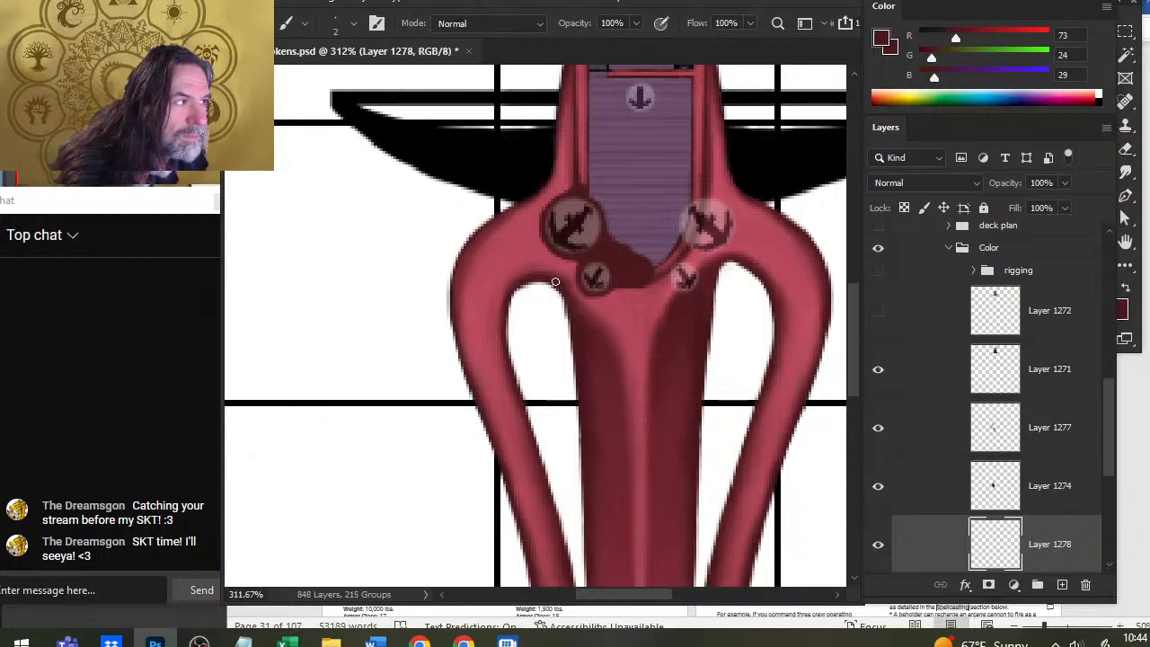
pyautogui.press('e')
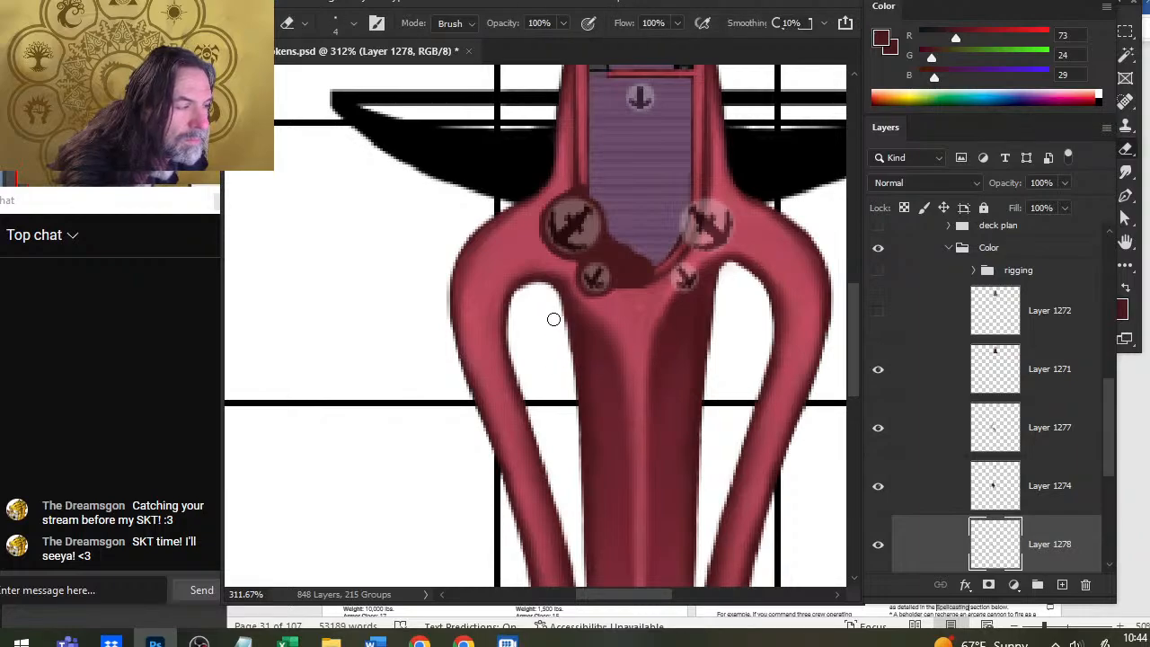
pyautogui.press('b')
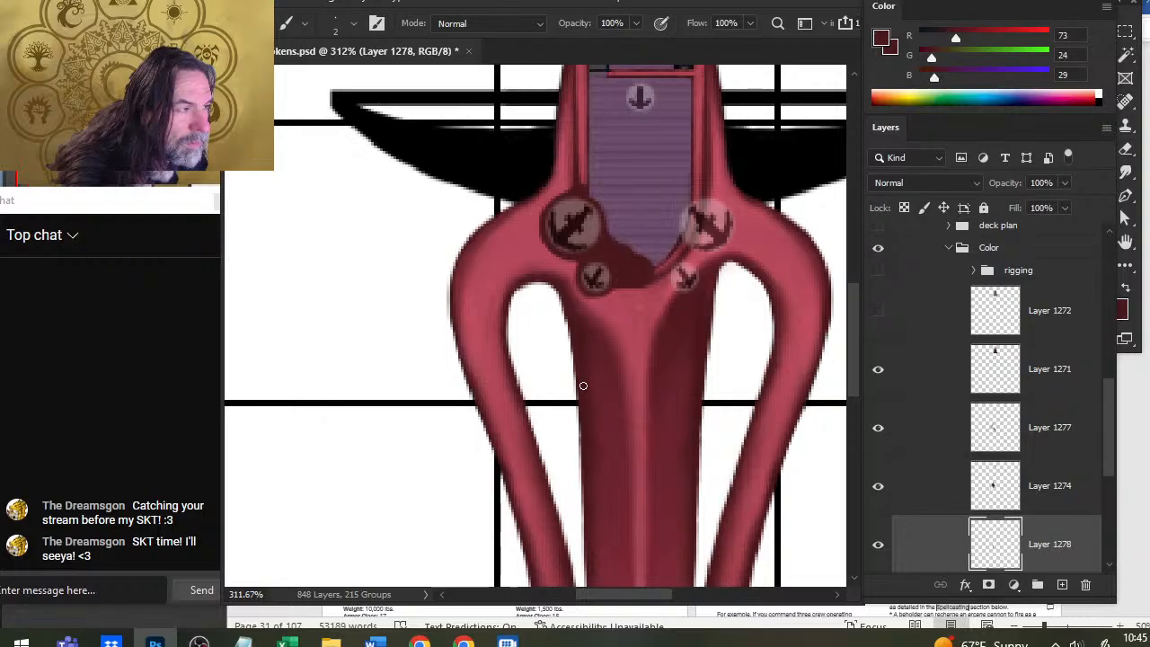
pyautogui.press('r')
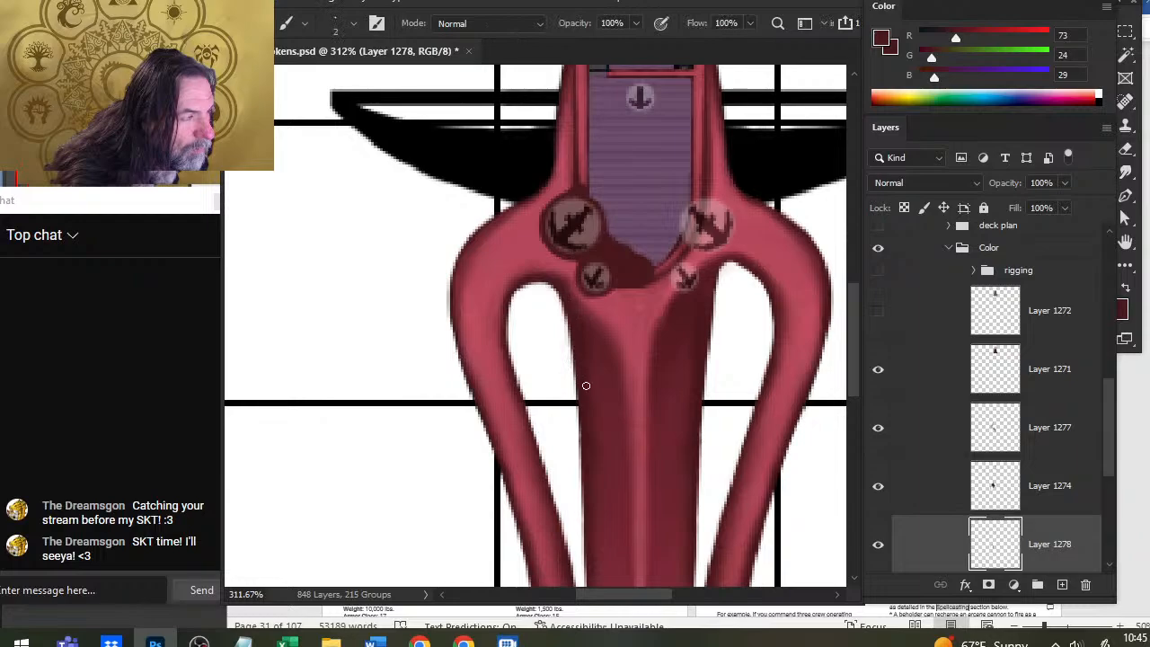
# Step: Blend the shading between the central spine and the dark left panel on Layer 1277 with the Smudge tool
pyautogui.press('z')
pyautogui.moveTo(608, 393); pyautogui.dragTo(577, 432)
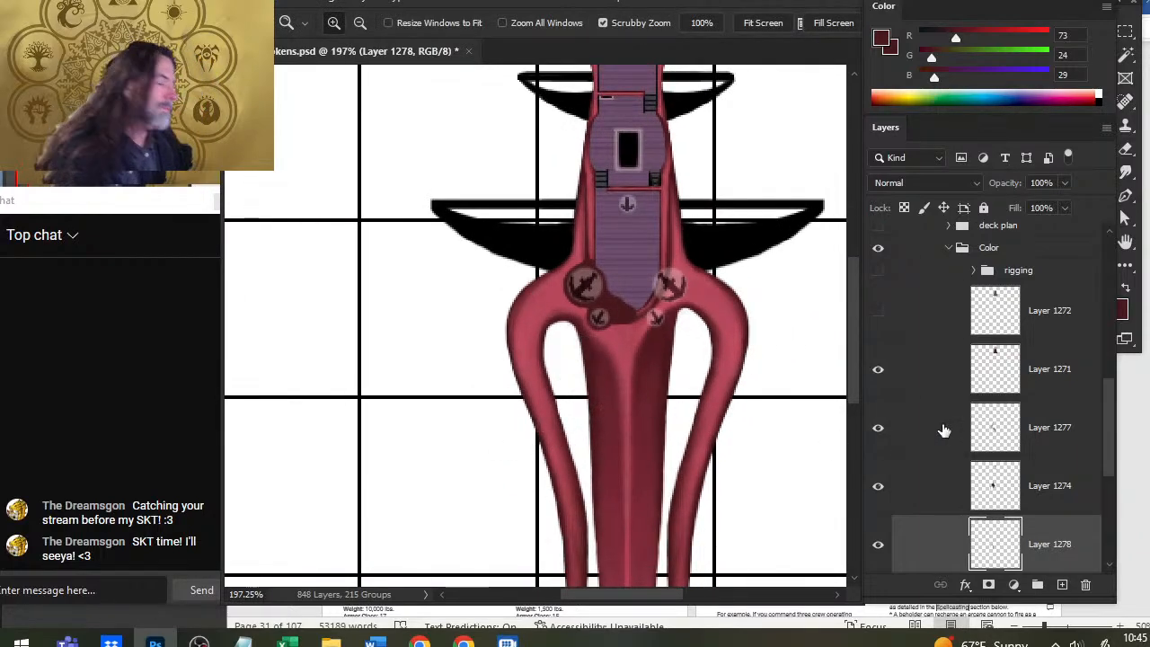
pyautogui.moveTo(610, 306); pyautogui.dragTo(559, 332)
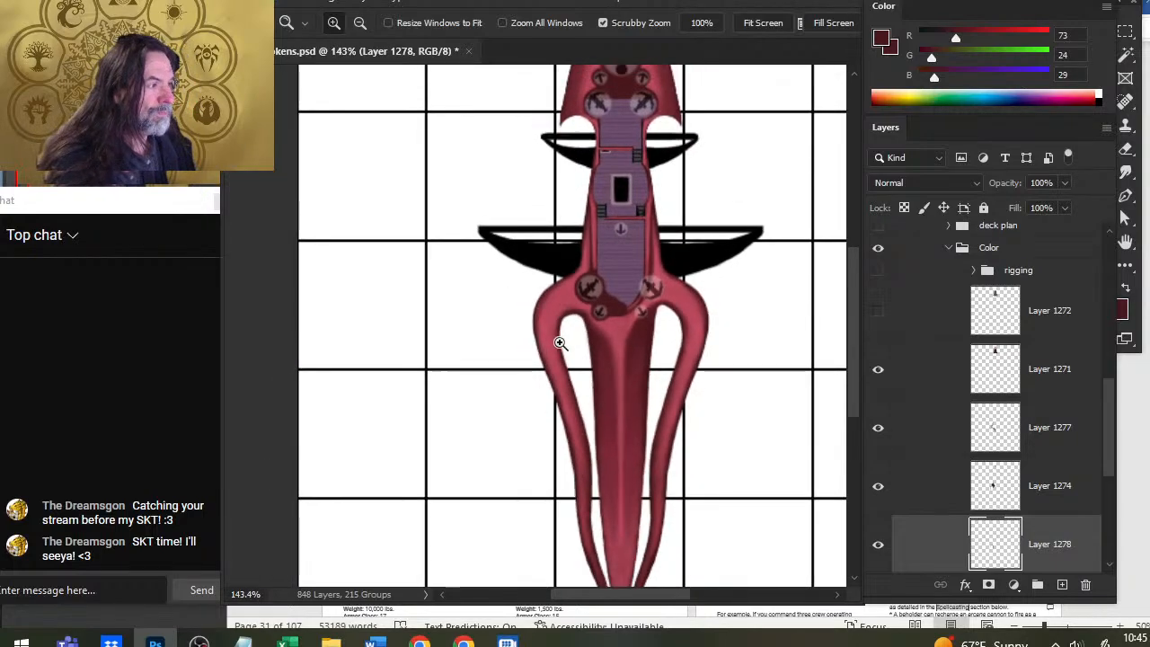
pyautogui.moveTo(629, 319); pyautogui.dragTo(697, 373)
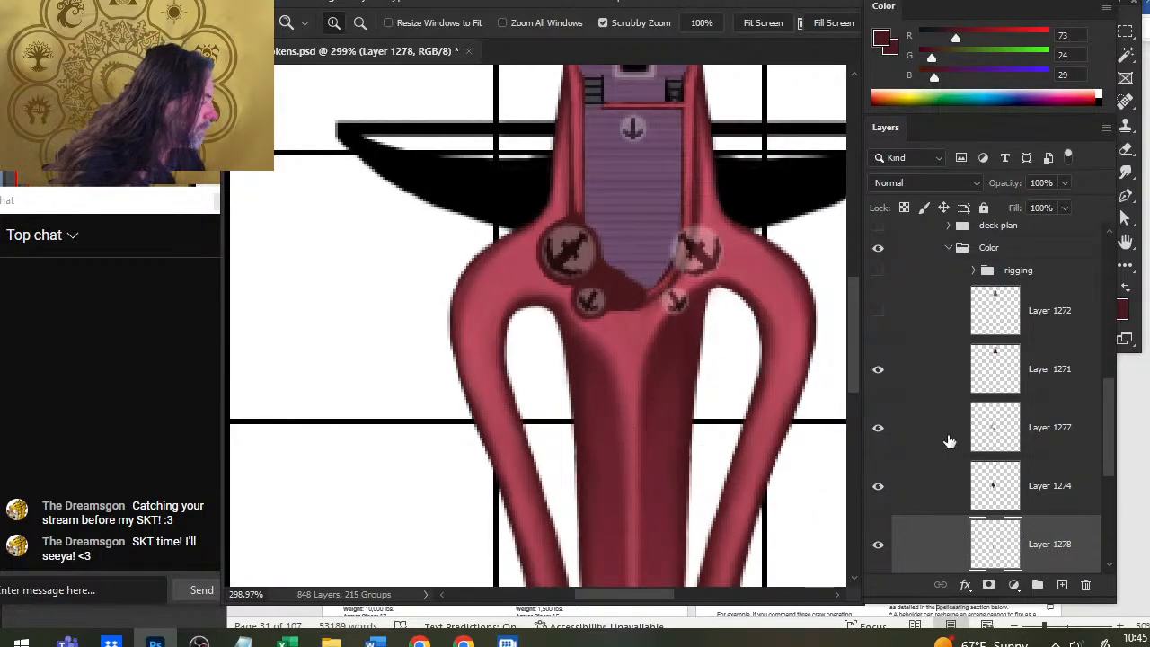
pyautogui.click(877, 431)
pyautogui.click(878, 435)
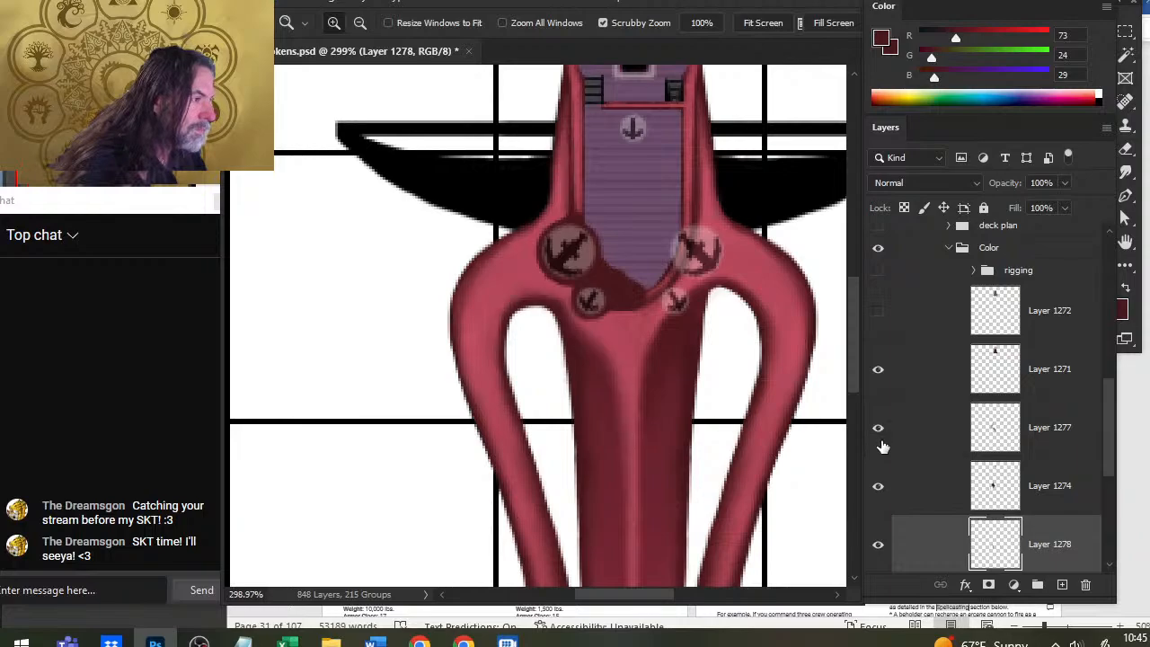
pyautogui.click(919, 437)
pyautogui.press('r')
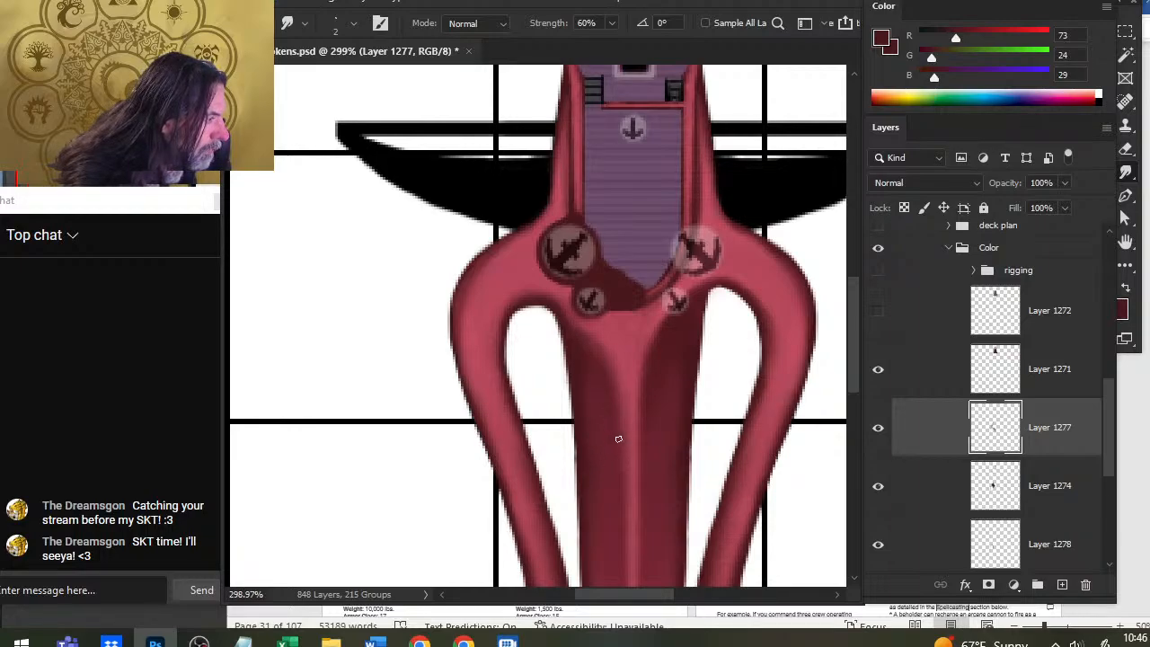
# Step: Deepen the upper part of the left panel below the small turret with sampled dark red, and smudge it smooth
pyautogui.press('b')
pyautogui.keyDown('alt'); pyautogui.click(599, 374); pyautogui.keyUp('alt')
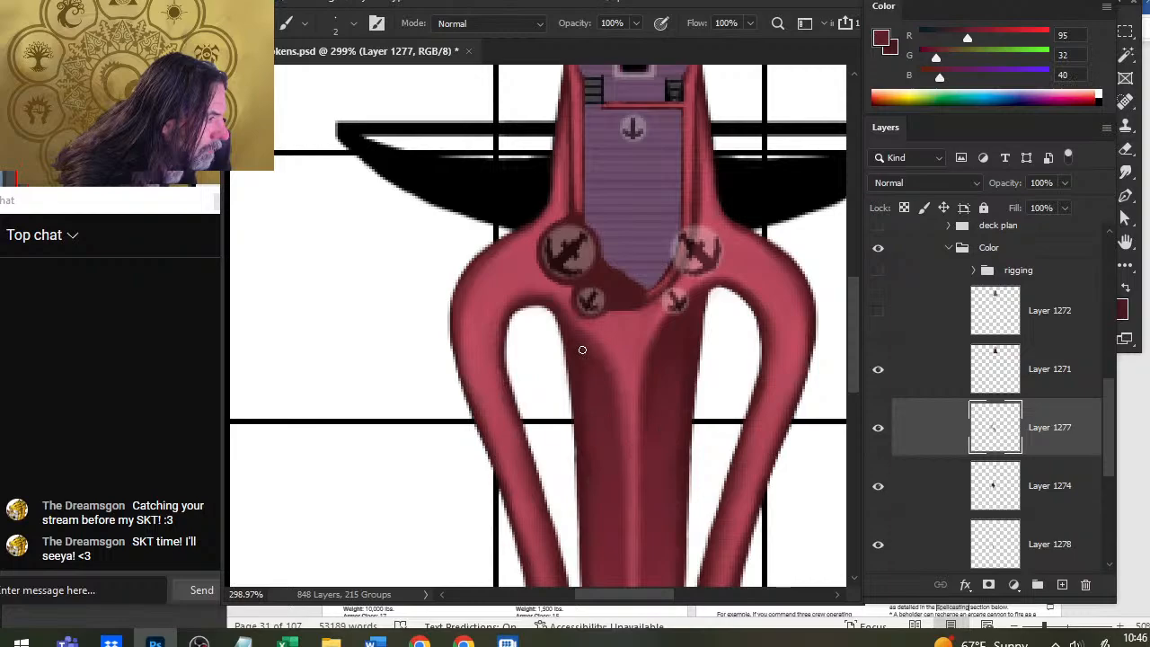
pyautogui.press('r')
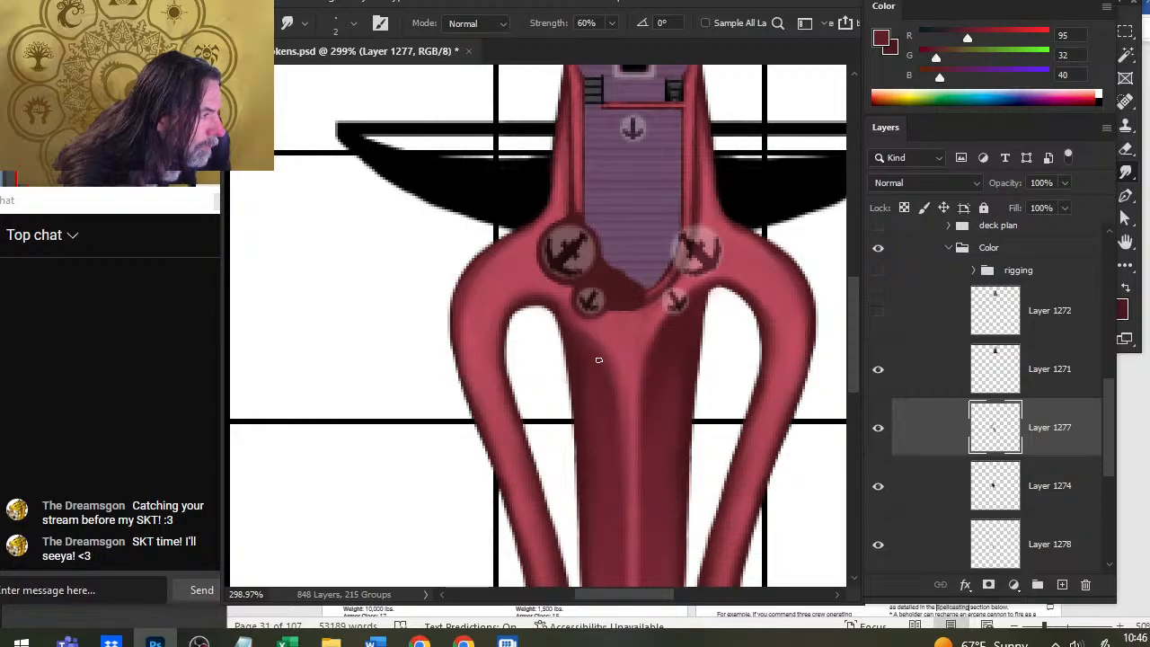
pyautogui.press('z')
pyautogui.moveTo(603, 394); pyautogui.dragTo(534, 393)
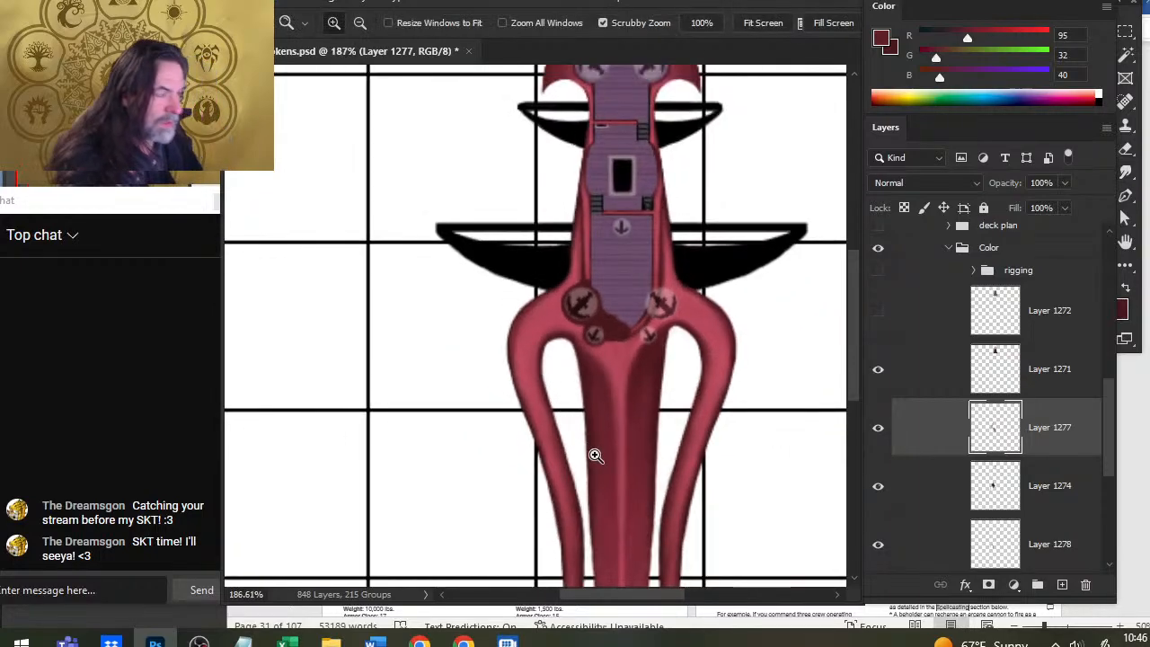
pyautogui.moveTo(610, 432); pyautogui.dragTo(554, 422)
pyautogui.moveTo(622, 461); pyautogui.dragTo(536, 381)
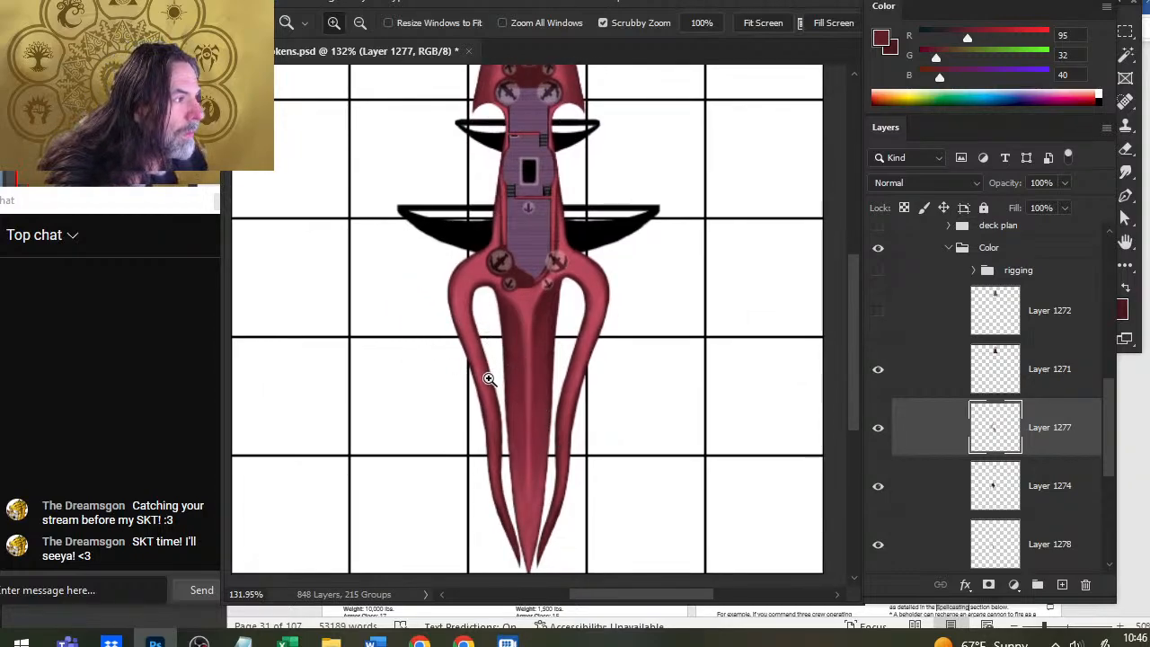
# Step: Hide the turrets group, show Layer 1272, and fit the whole ship token in the view
pyautogui.moveTo(512, 304); pyautogui.dragTo(545, 383)
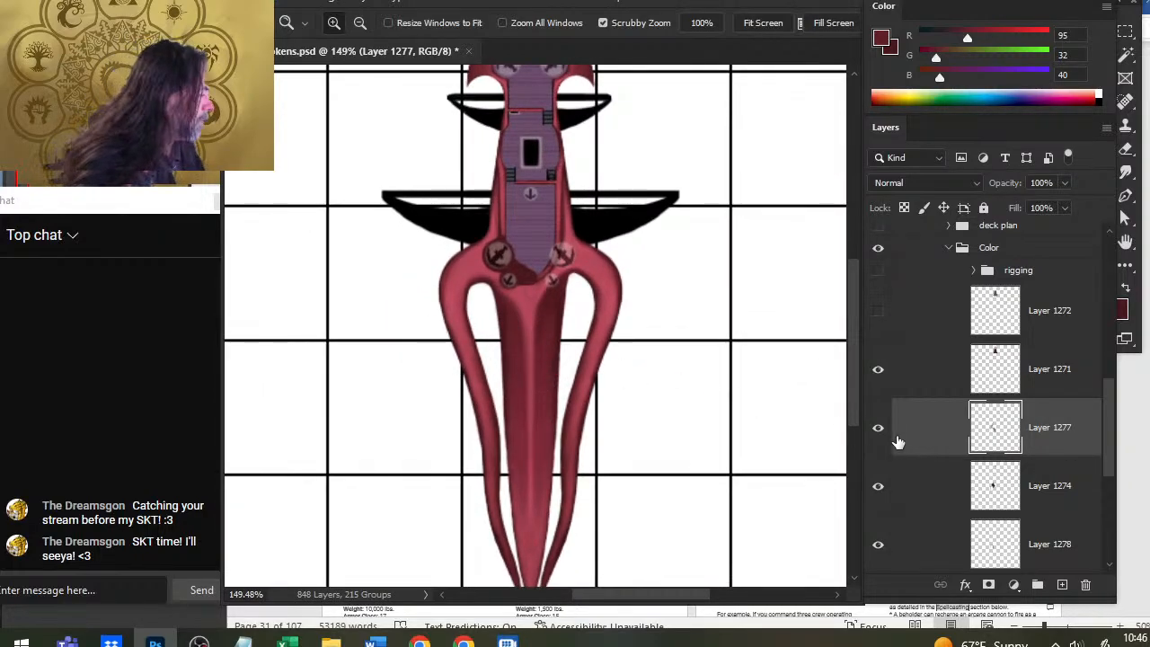
pyautogui.scroll(3, 1108, 424)
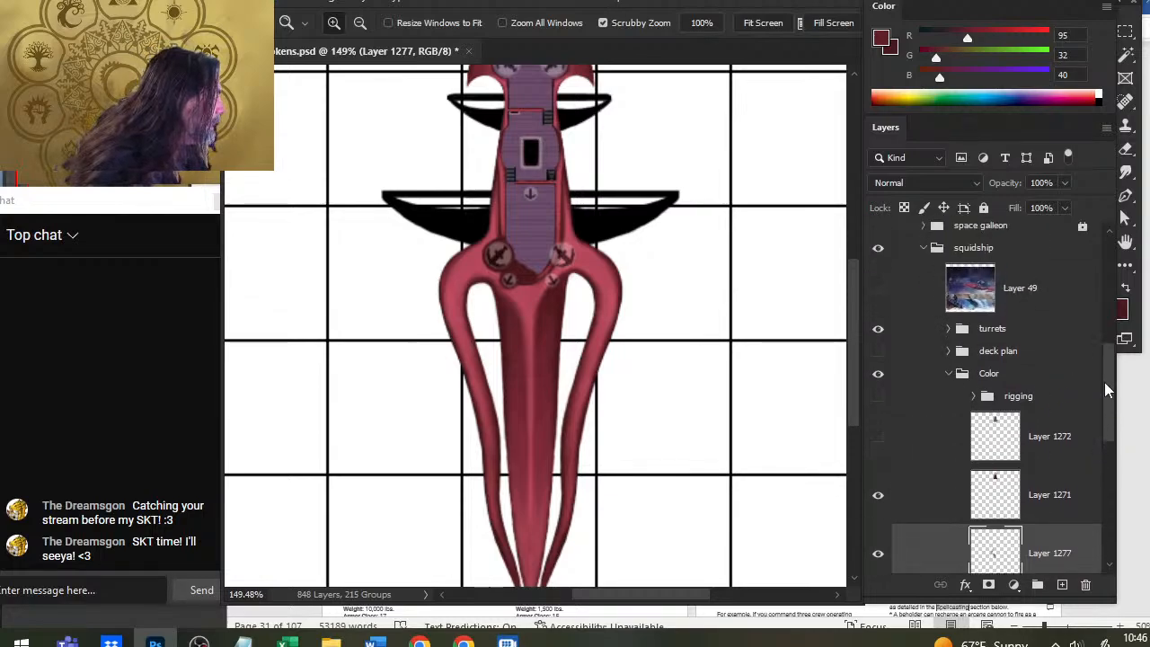
pyautogui.click(877, 361)
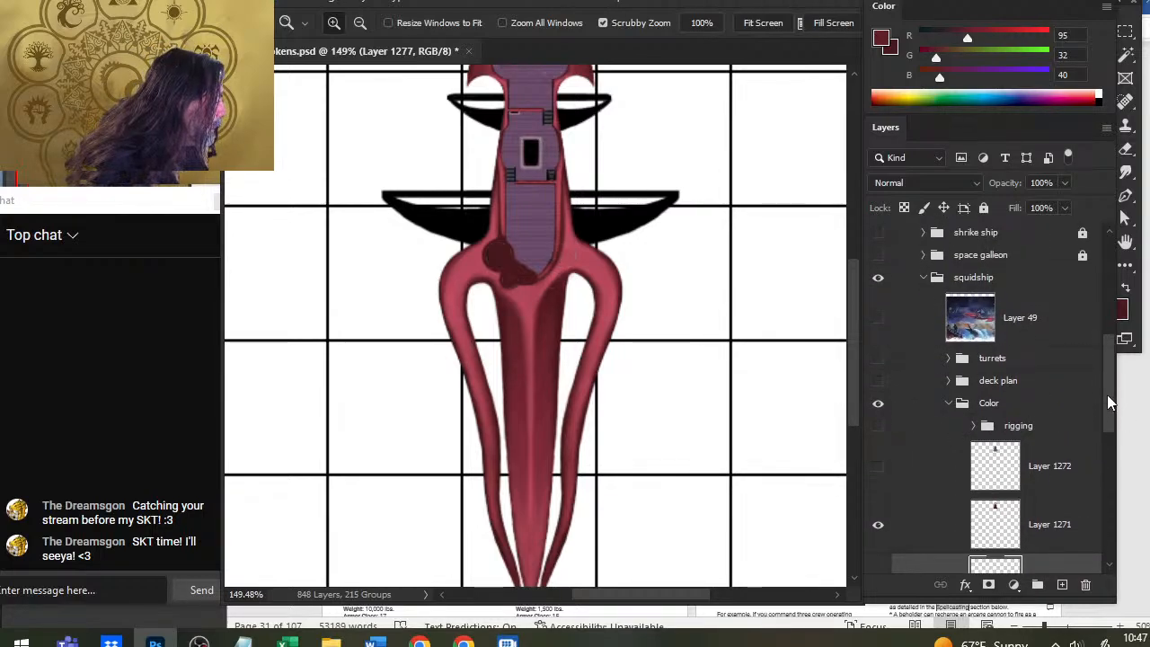
pyautogui.scroll(-3, 925, 323)
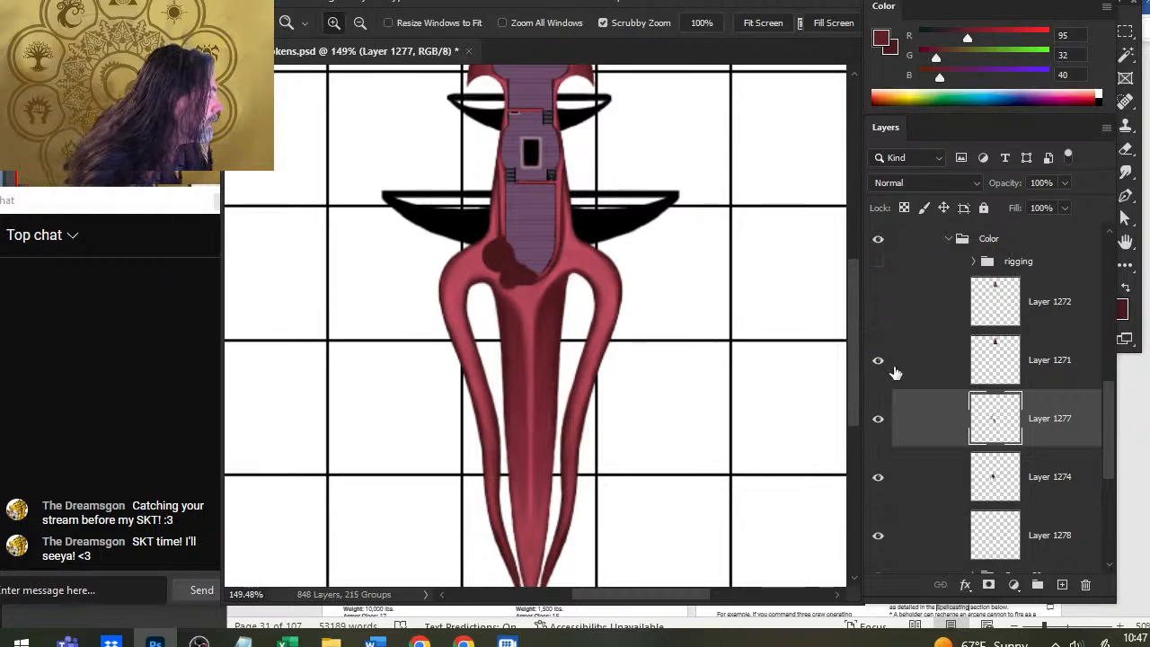
pyautogui.hotkey('ctrl', '0')
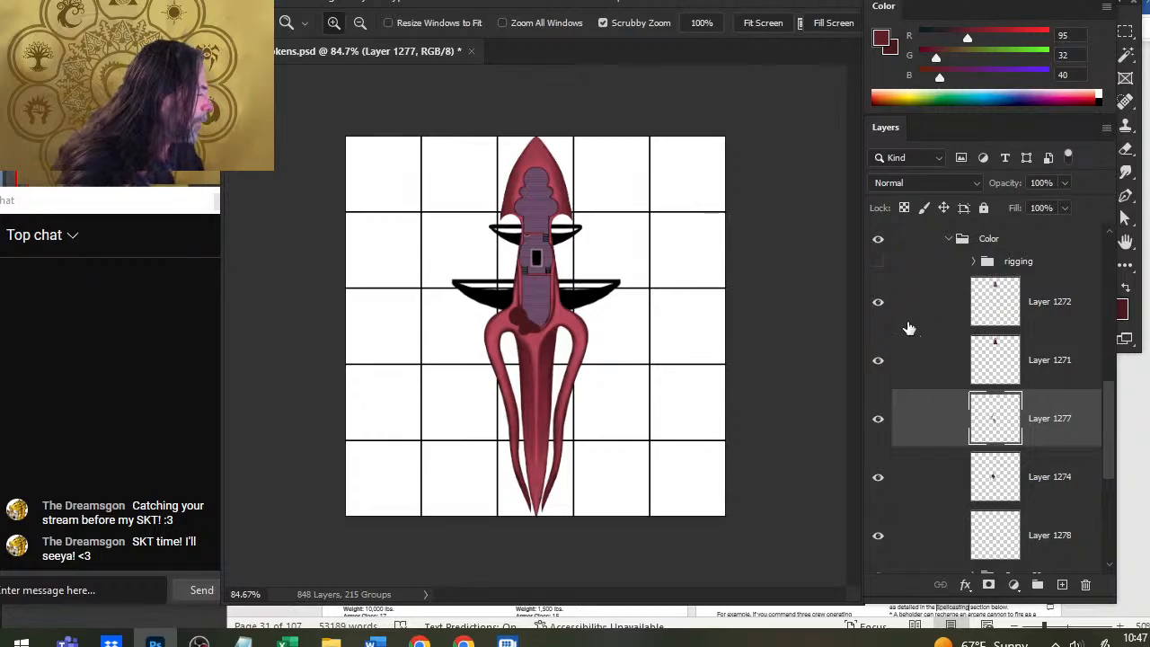
# Step: Toggle Layer 1277 and Layer 1274 off and on to compare their contribution to the hull shading
pyautogui.click(881, 422)
pyautogui.click(885, 425)
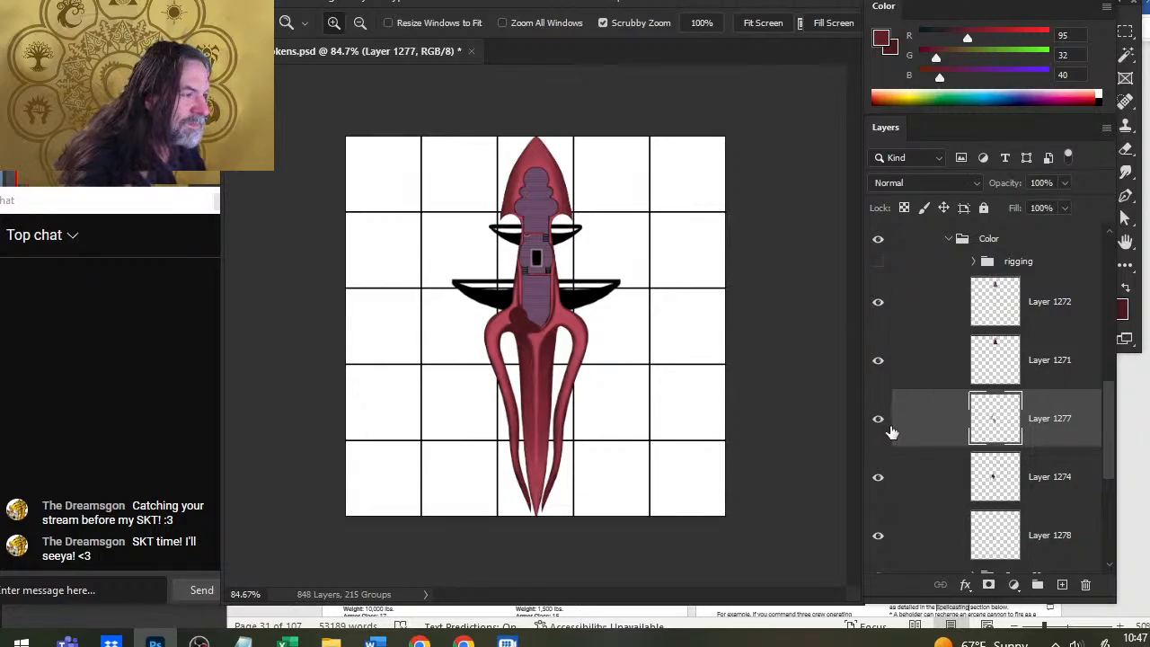
pyautogui.click(878, 477)
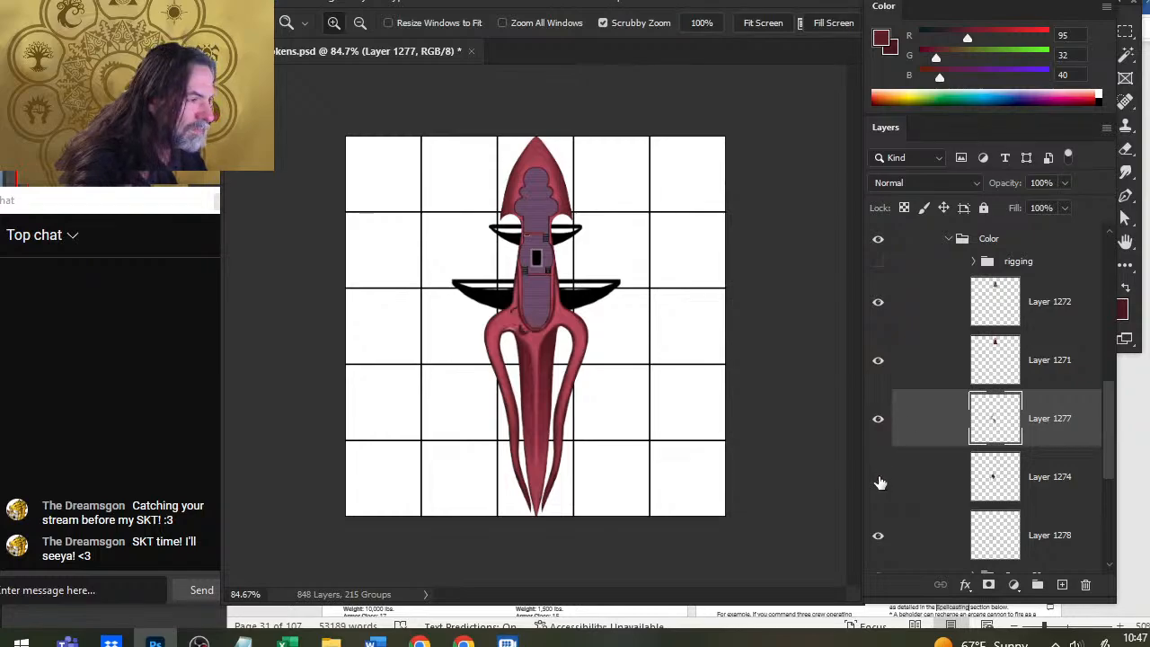
pyautogui.click(878, 476)
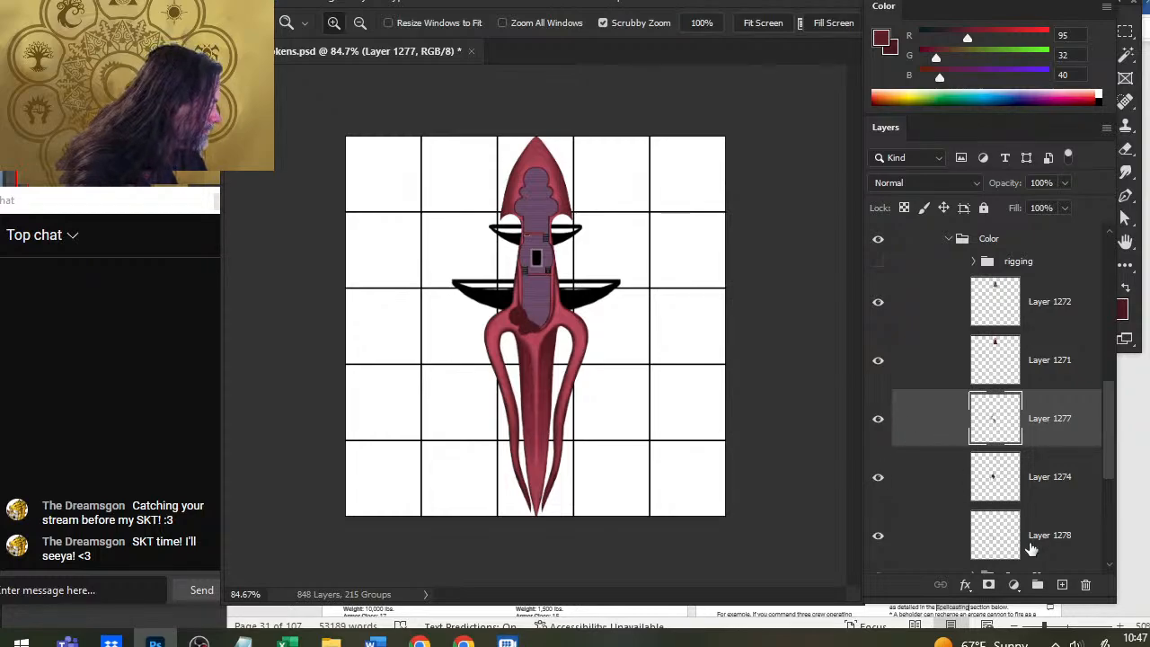
# Step: Create a new layer above Layer 1277 and touch up the upper edge of the dark red patch with red sampled from the deck rim
pyautogui.click(1060, 587)
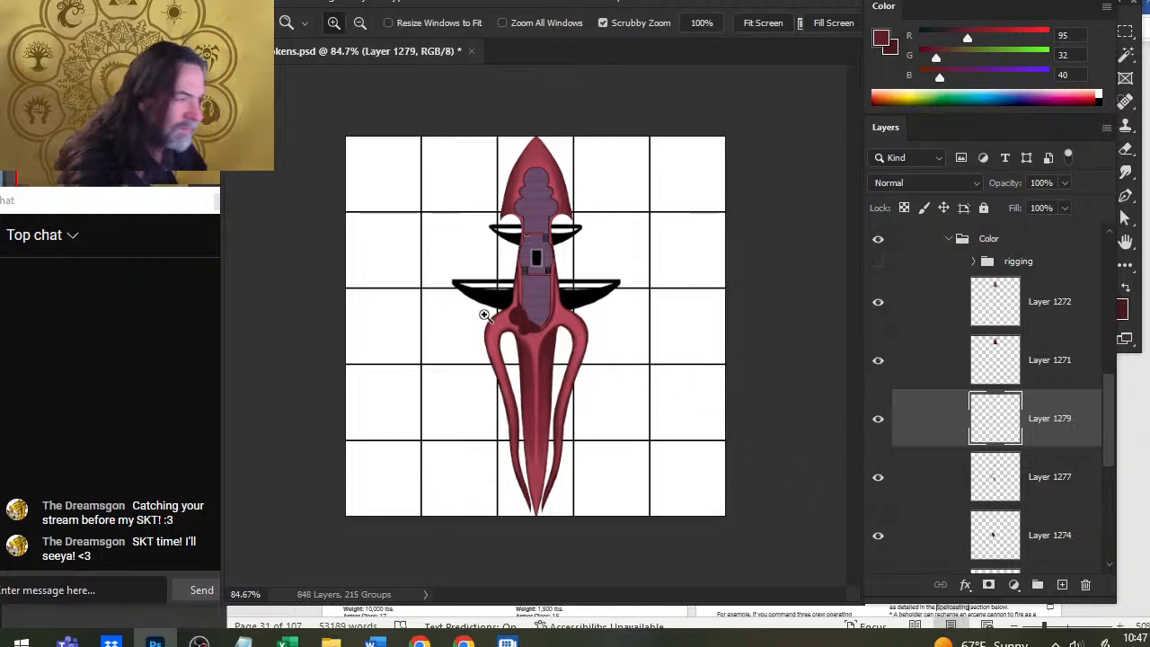
pyautogui.moveTo(522, 319); pyautogui.dragTo(624, 399)
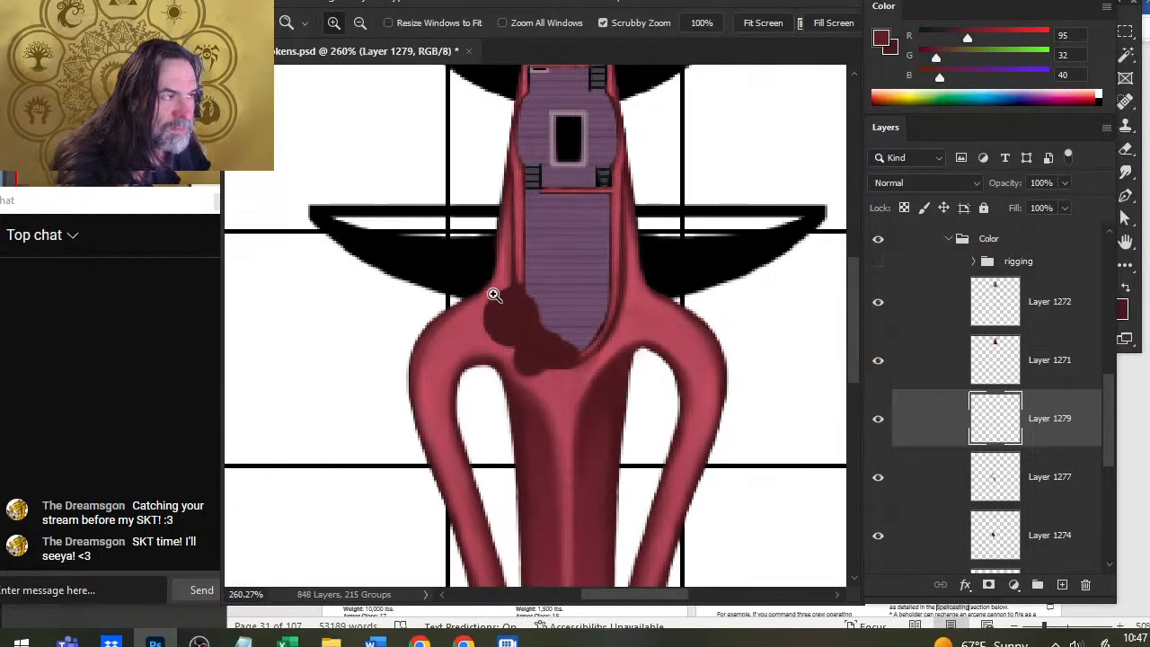
pyautogui.moveTo(495, 293); pyautogui.dragTo(542, 351)
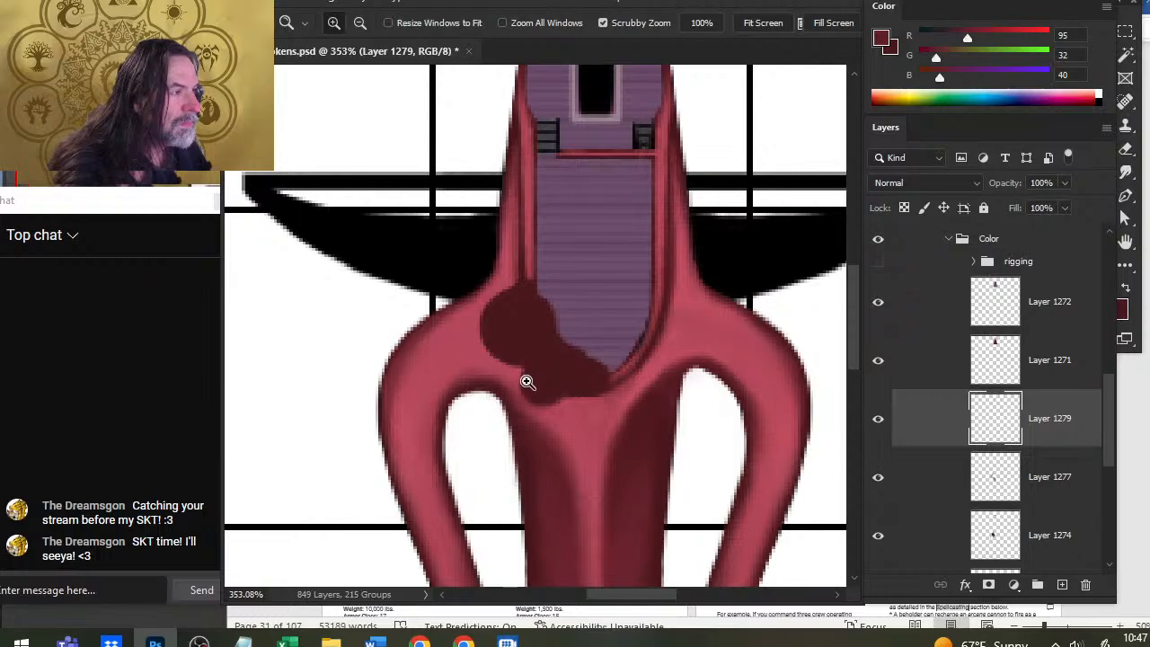
pyautogui.moveTo(505, 294); pyautogui.dragTo(533, 333)
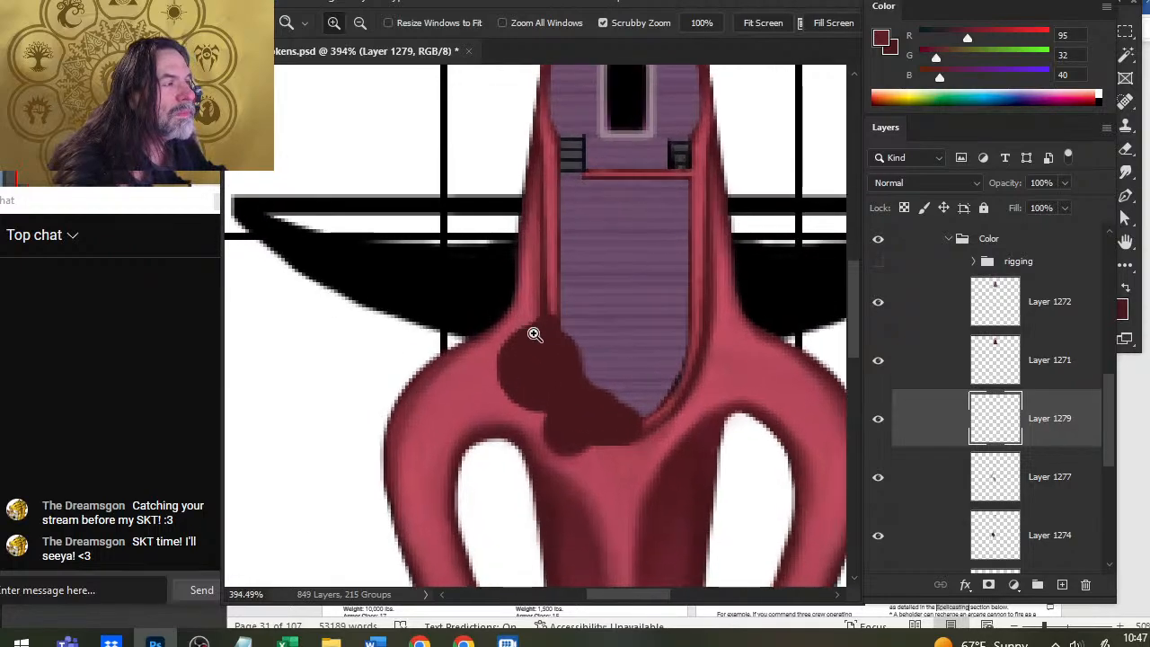
pyautogui.press('b')
pyautogui.keyDown('alt'); pyautogui.click(555, 292); pyautogui.keyUp('alt')
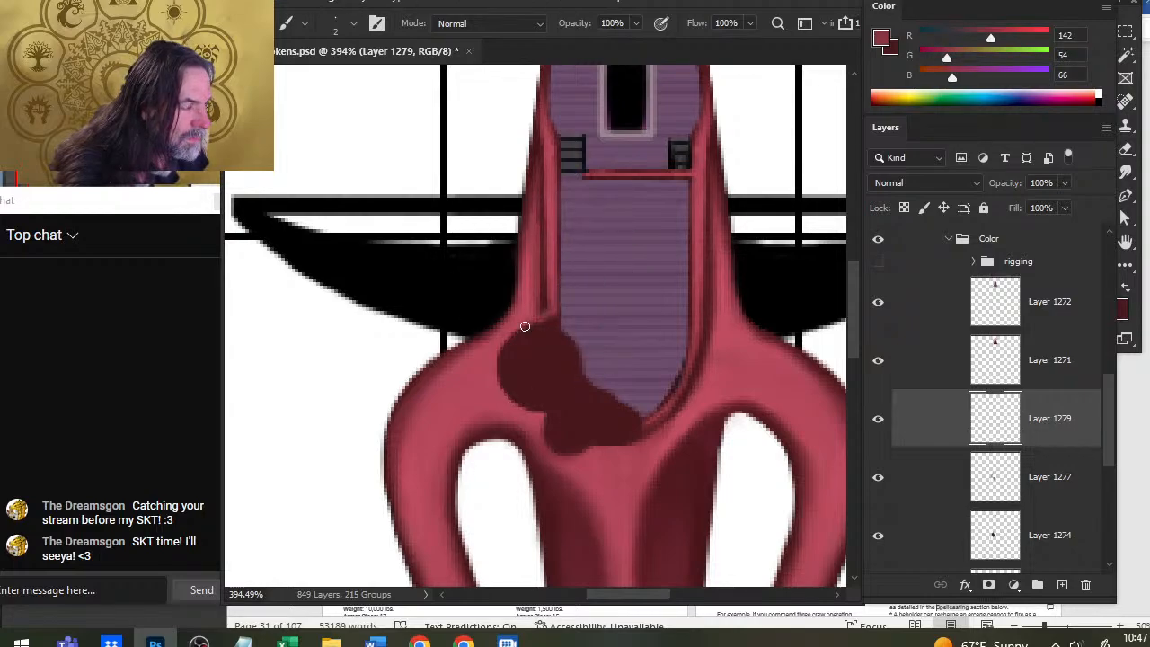
pyautogui.press('r')
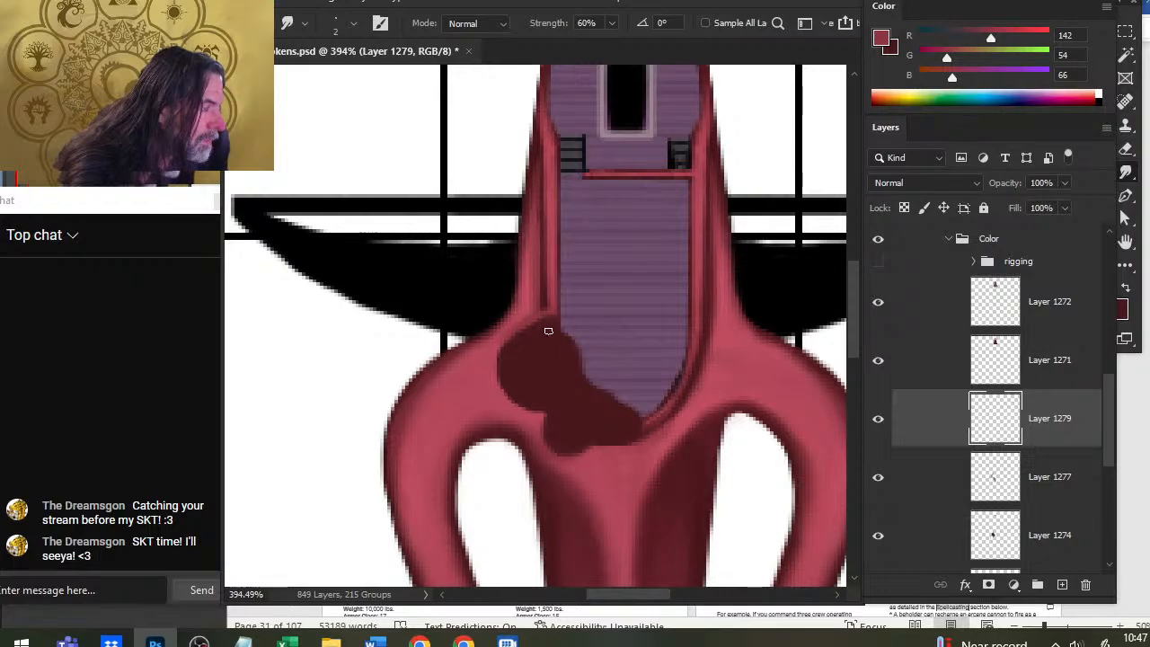
pyautogui.press('e')
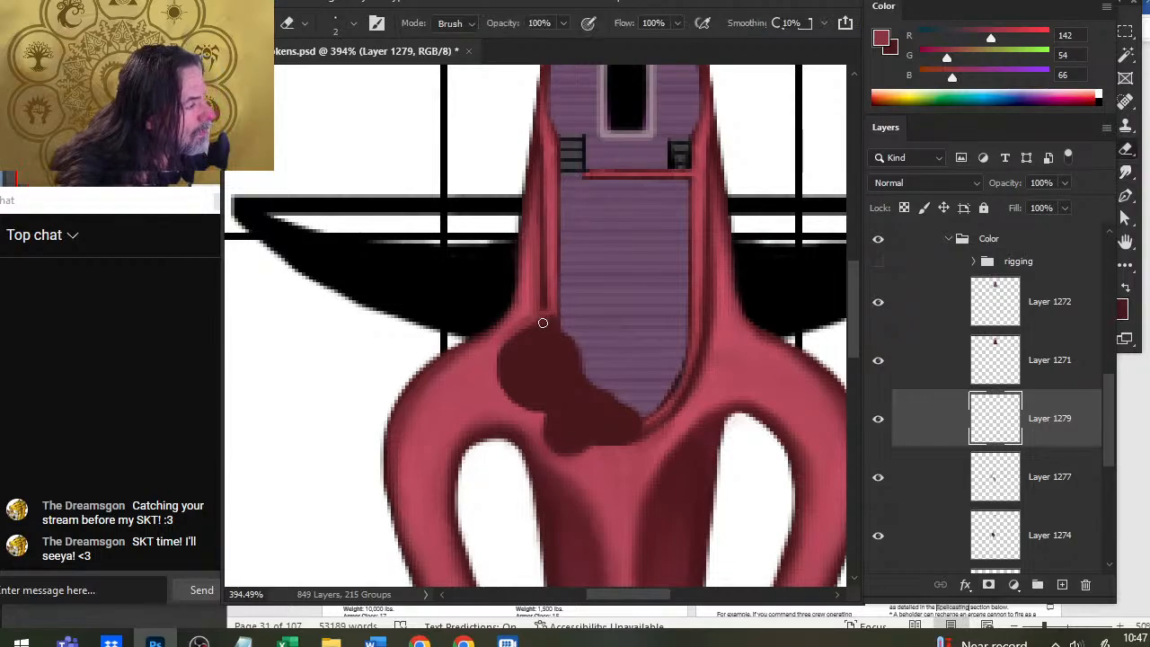
# Step: Paint sampled rim red and hull pink along the dark patch's upper edge on Layer 1279, and smudge the transition
pyautogui.press('b')
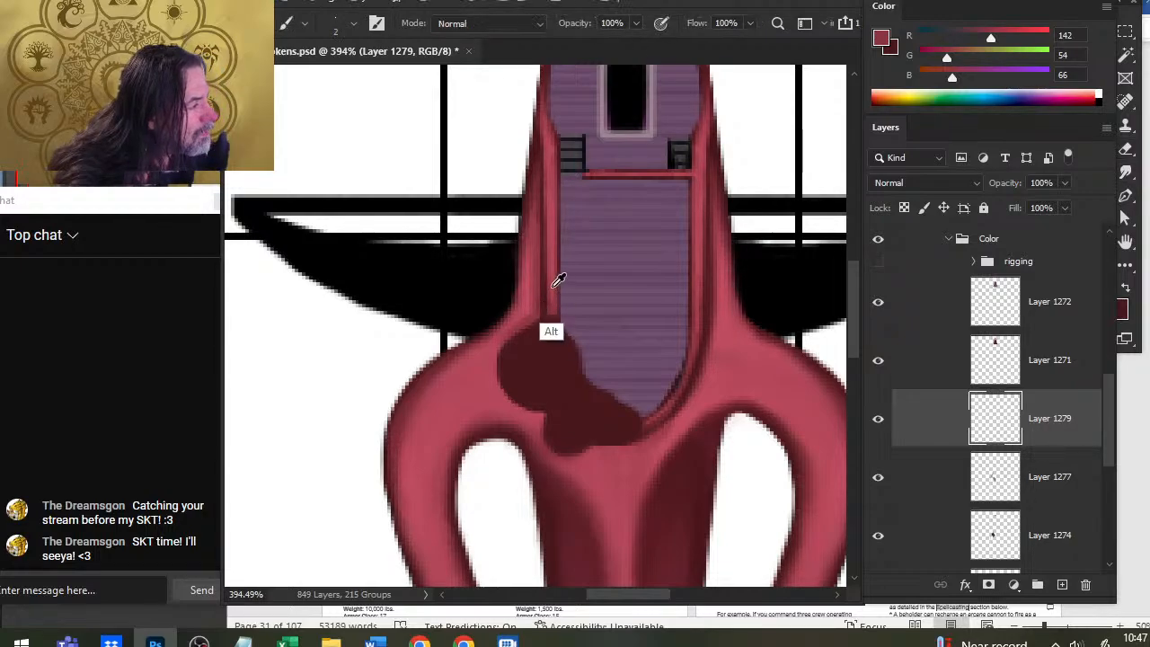
pyautogui.keyDown('alt'); pyautogui.click(549, 299); pyautogui.keyUp('alt')
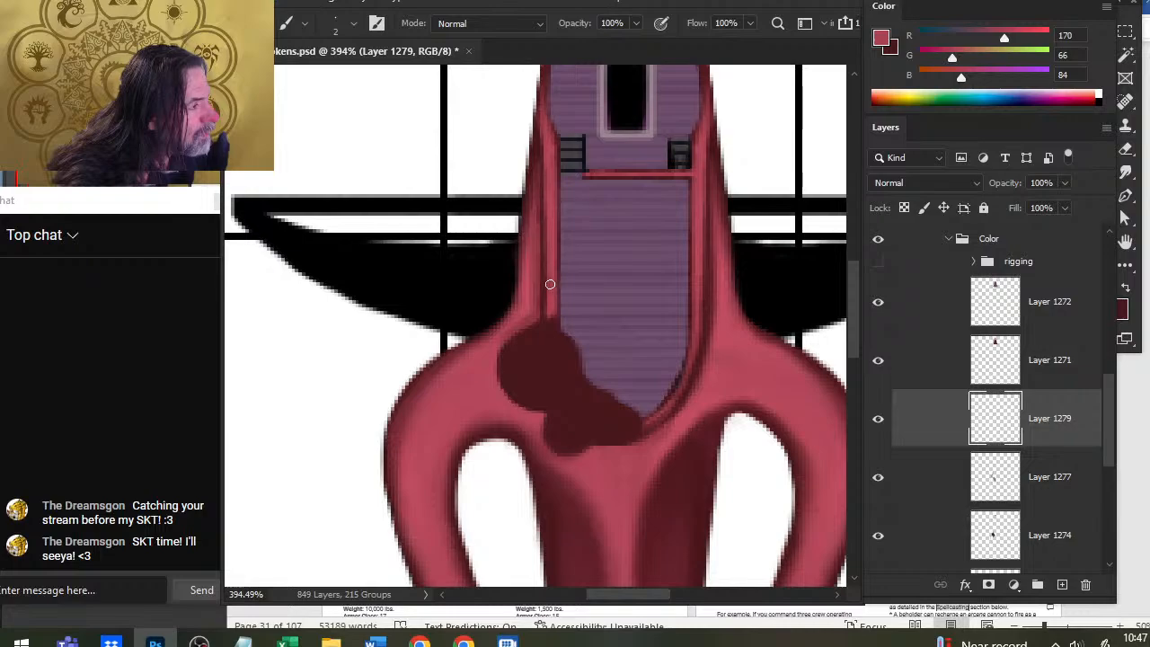
pyautogui.press('r')
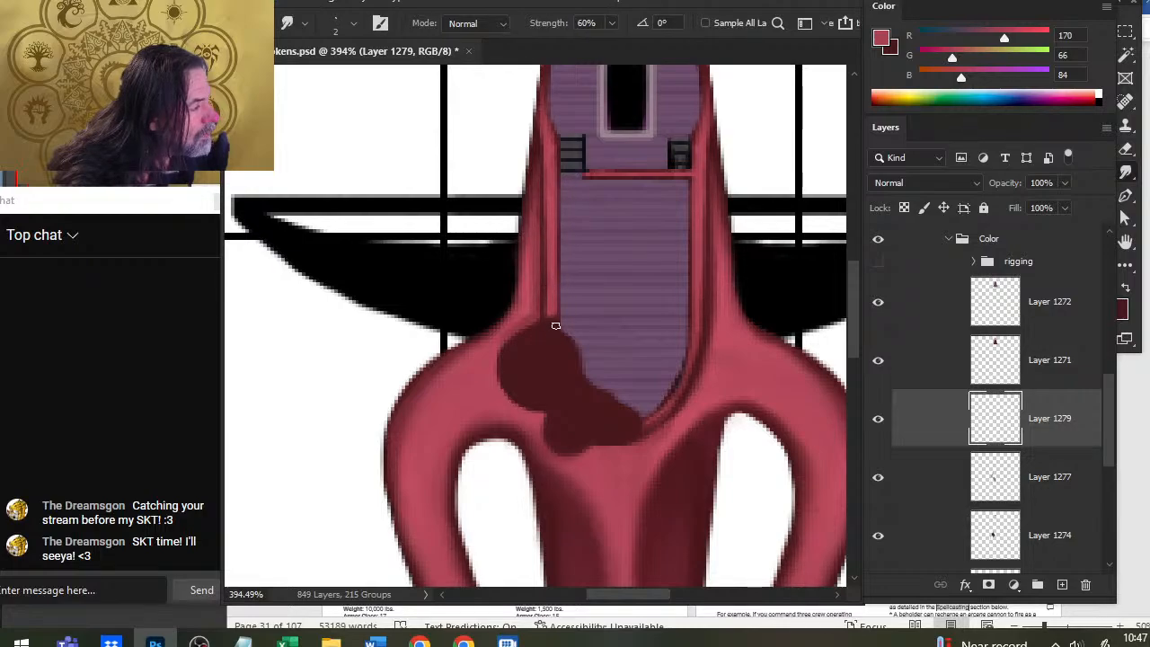
pyautogui.press('b')
pyautogui.keyDown('alt'); pyautogui.click(524, 306); pyautogui.keyUp('alt')
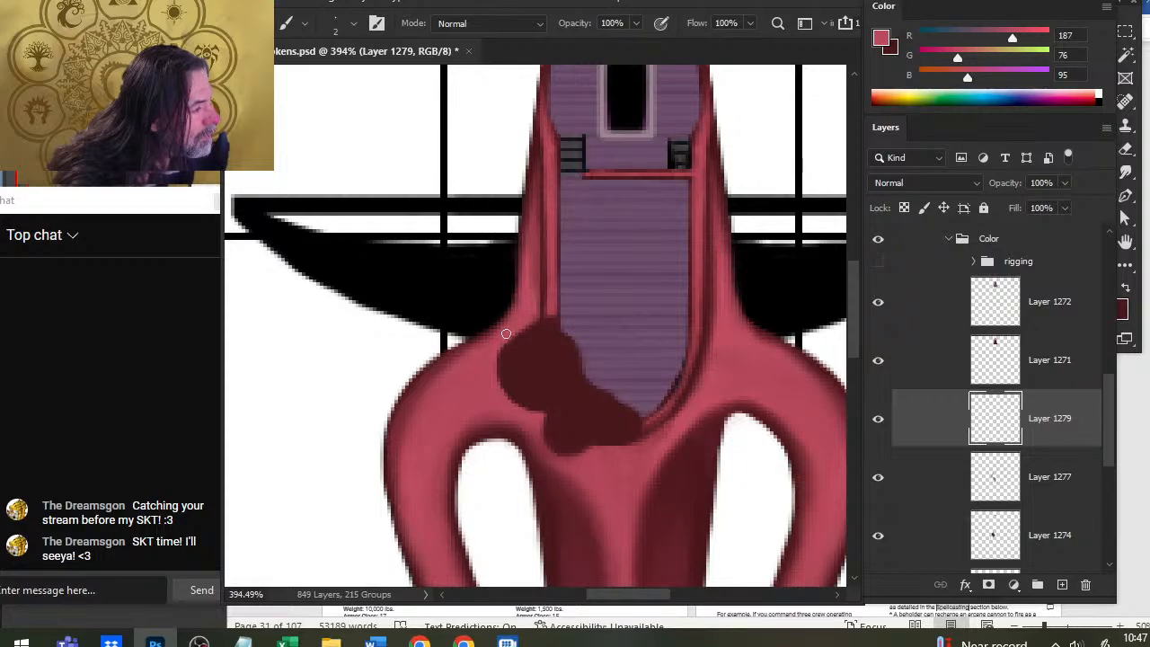
pyautogui.press('r')
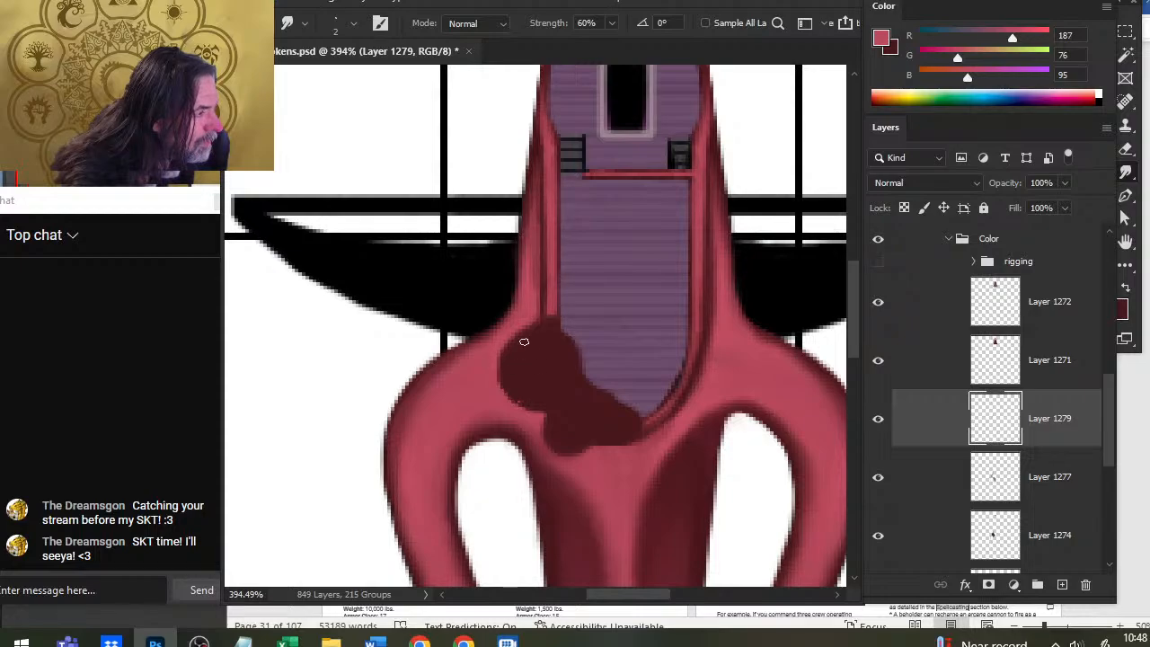
# Step: Refine the narrow hull strip left of the lower deck with sampled mid red and a lighter pink highlight stroke
pyautogui.press('b')
pyautogui.keyDown('alt'); pyautogui.click(539, 269); pyautogui.keyUp('alt')
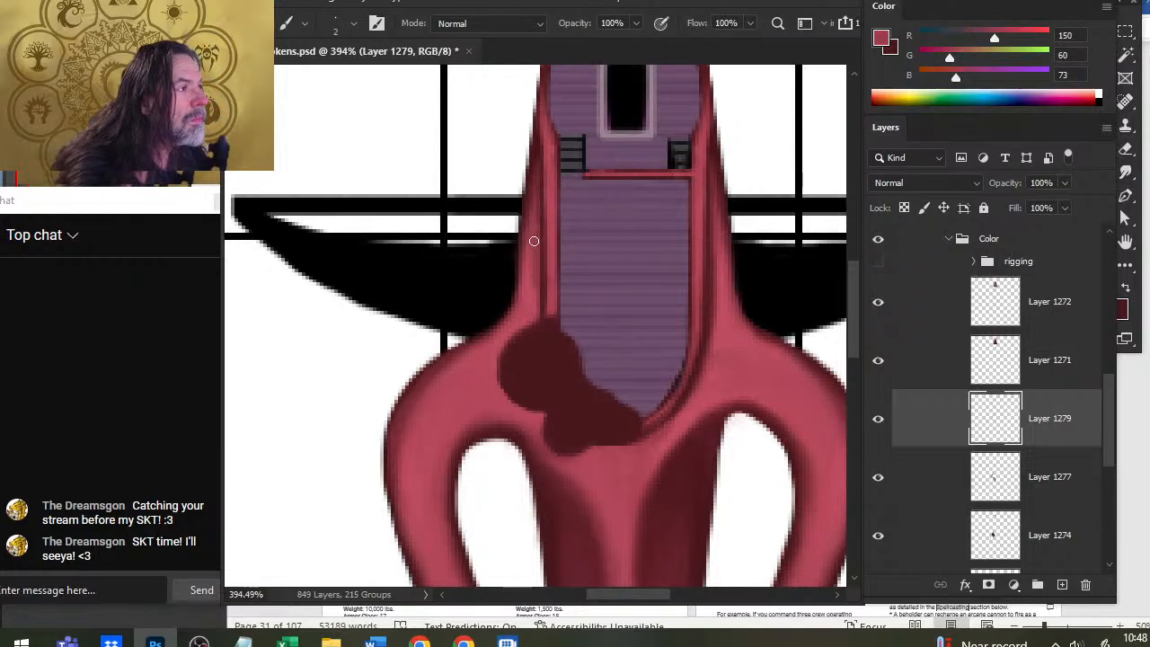
pyautogui.press('r')
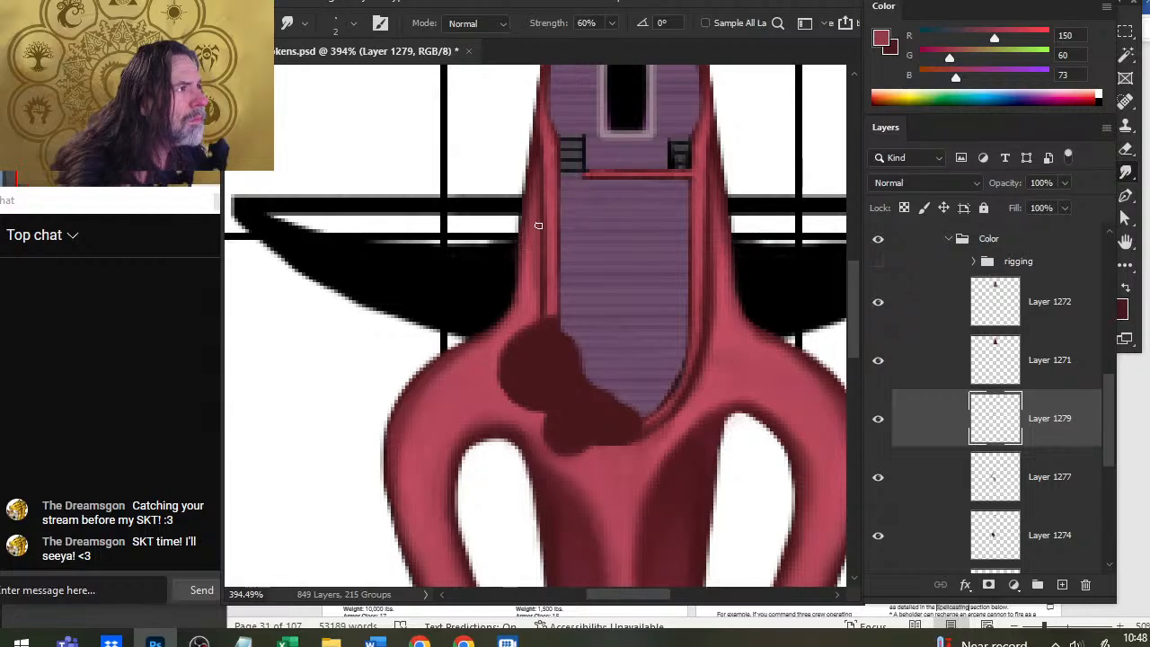
pyautogui.press('b')
pyautogui.keyDown('alt'); pyautogui.click(530, 274); pyautogui.keyUp('alt')
pyautogui.moveTo(535, 283); pyautogui.dragTo(533, 238)
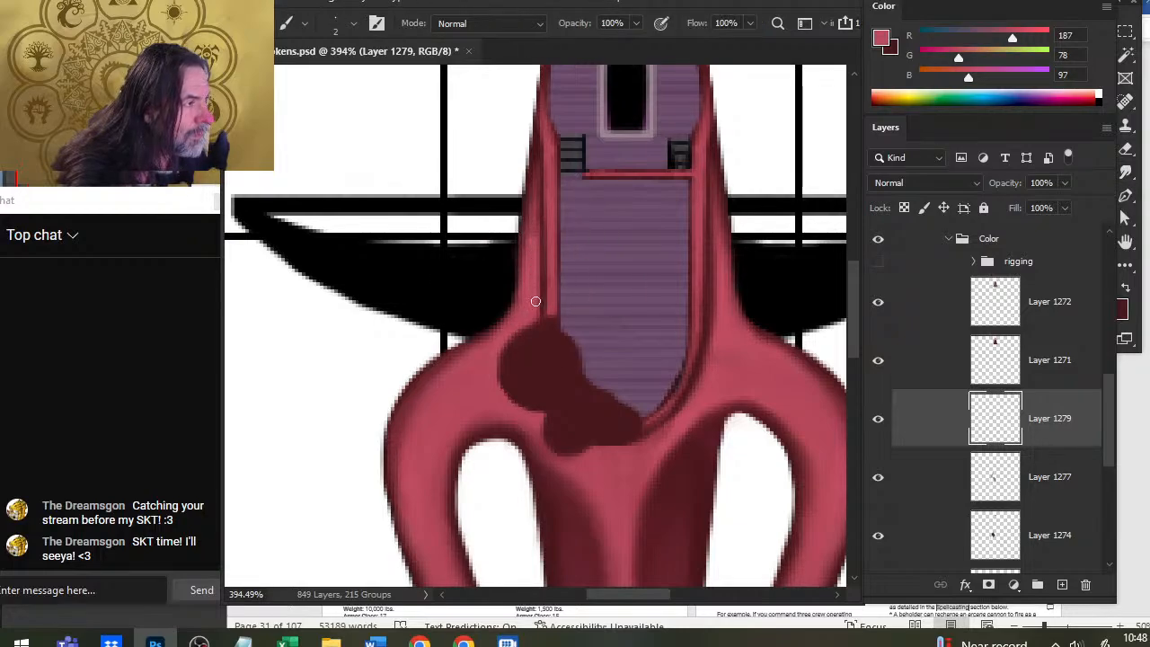
# Step: Smudge the pink highlight lengthwise along the left hull strip with straight strokes, enlarging the smudge brush to 4
pyautogui.press('r')
pyautogui.keyDown('shift'); pyautogui.click(534, 298); pyautogui.keyUp('shift')
pyautogui.keyDown('shift'); pyautogui.click(535, 271); pyautogui.keyUp('shift')
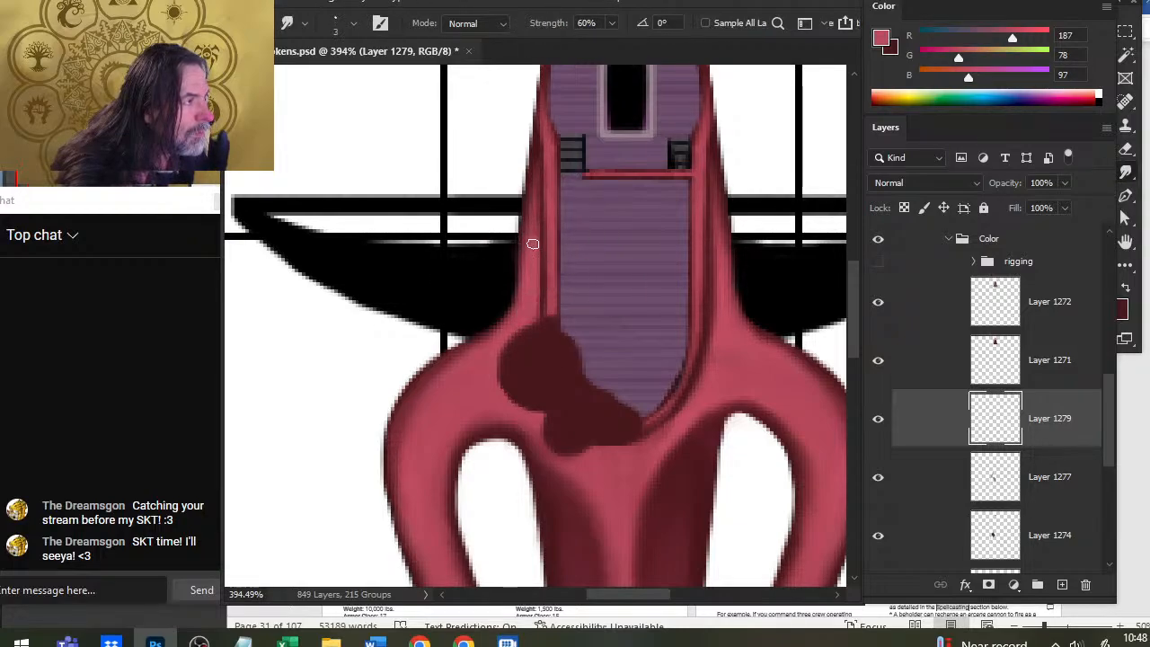
pyautogui.keyDown('shift'); pyautogui.click(533, 291); pyautogui.keyUp('shift')
pyautogui.keyDown('shift'); pyautogui.click(535, 326); pyautogui.keyUp('shift')
pyautogui.keyDown('shift'); pyautogui.click(534, 266); pyautogui.keyUp('shift')
pyautogui.press(']')
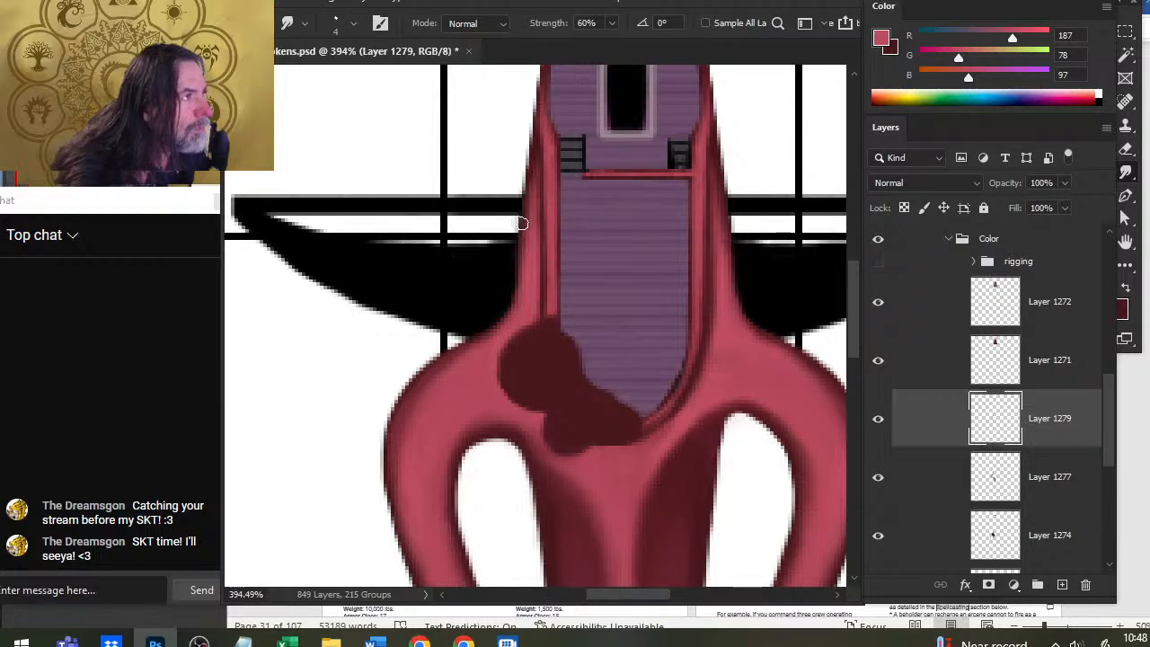
pyautogui.keyDown('shift'); pyautogui.click(539, 302); pyautogui.keyUp('shift')
pyautogui.keyDown('shift'); pyautogui.click(539, 243); pyautogui.keyUp('shift')
pyautogui.keyDown('shift'); pyautogui.click(540, 215); pyautogui.keyUp('shift')
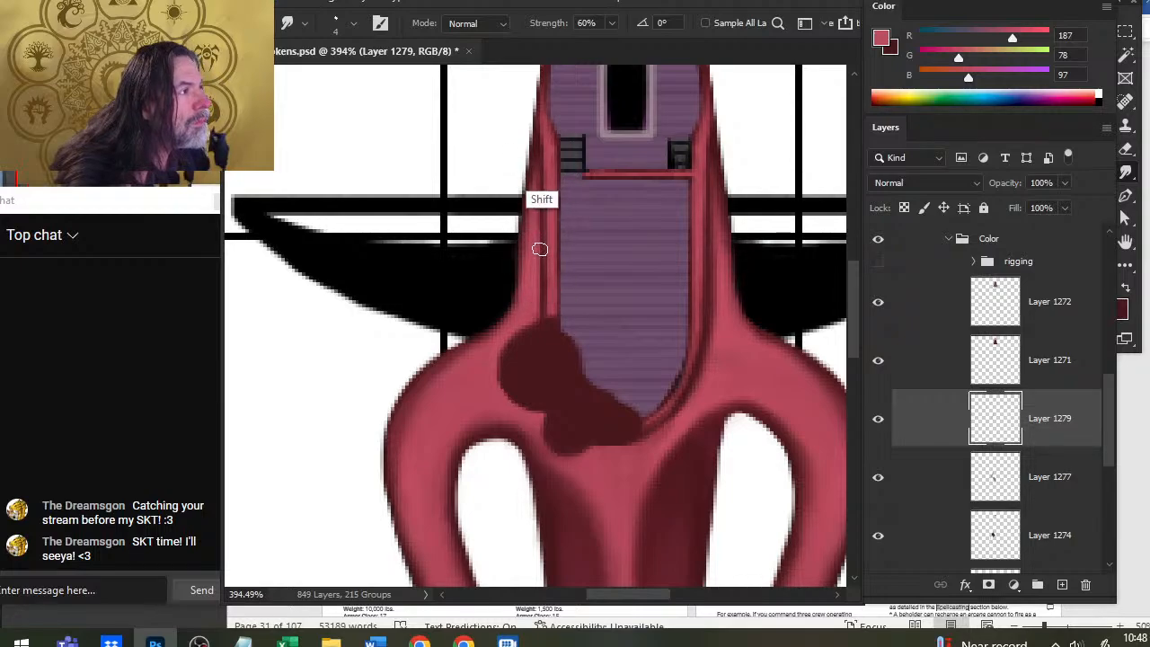
pyautogui.keyDown('shift'); pyautogui.click(541, 286); pyautogui.keyUp('shift')
pyautogui.keyDown('shift'); pyautogui.click(541, 220); pyautogui.keyUp('shift')
pyautogui.keyDown('shift'); pyautogui.click(541, 207); pyautogui.keyUp('shift')
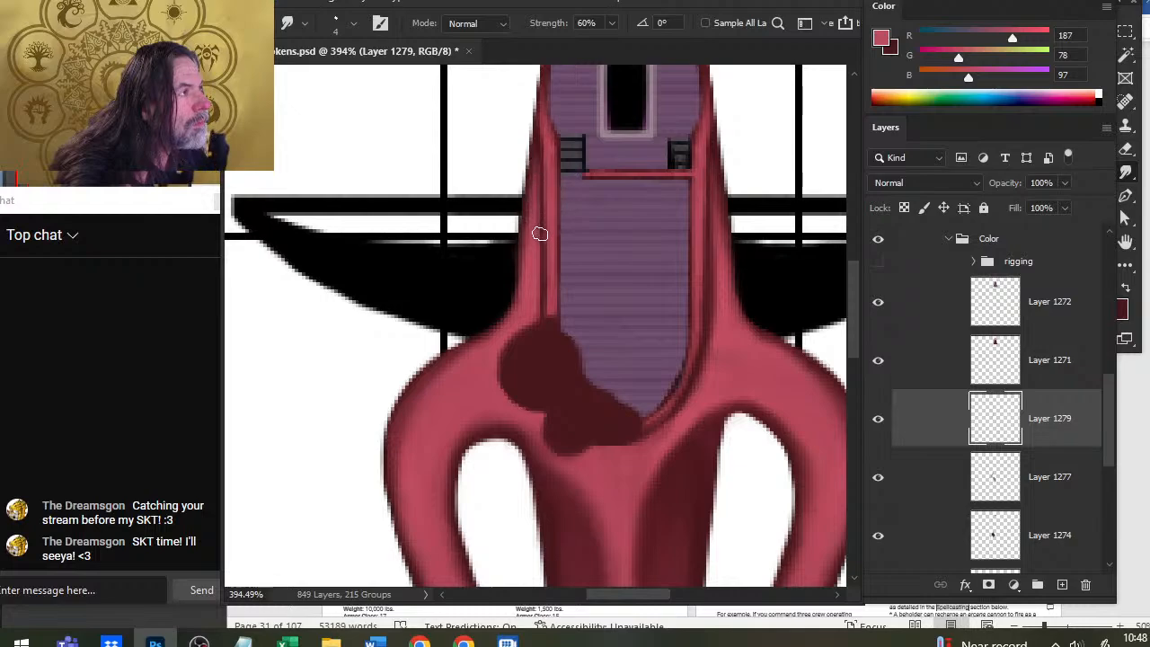
pyautogui.keyDown('shift'); pyautogui.click(541, 283); pyautogui.keyUp('shift')
pyautogui.keyDown('shift'); pyautogui.click(541, 223); pyautogui.keyUp('shift')
pyautogui.keyDown('shift'); pyautogui.click(541, 301); pyautogui.keyUp('shift')
pyautogui.keyDown('shift'); pyautogui.click(541, 222); pyautogui.keyUp('shift')
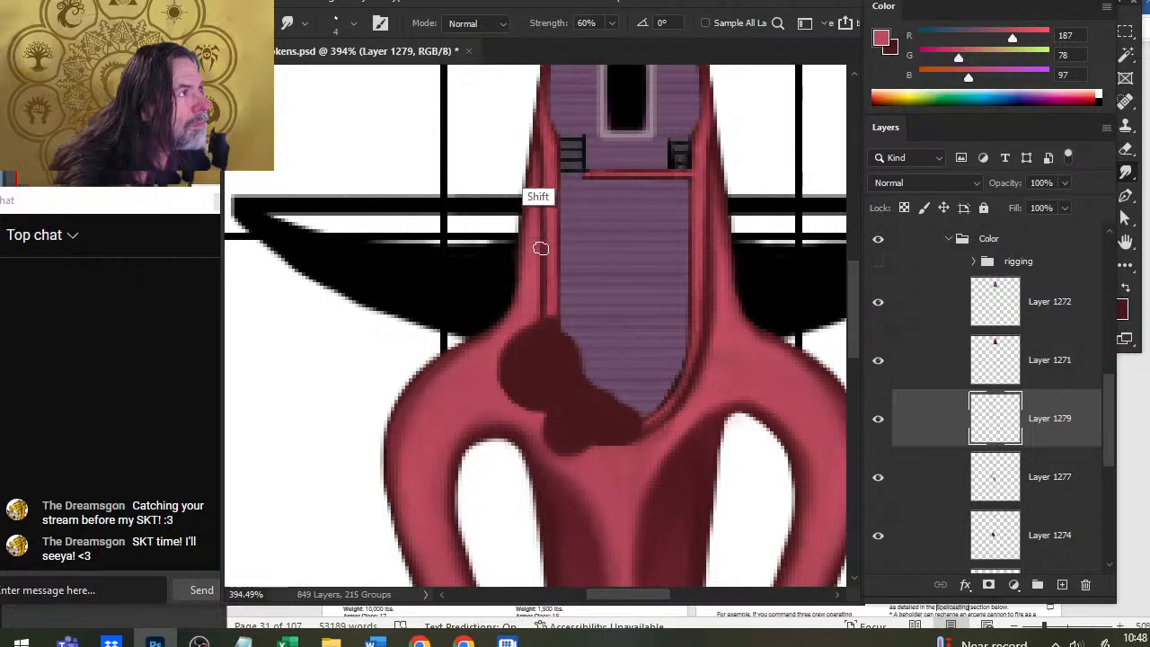
pyautogui.keyDown('shift'); pyautogui.click(540, 223); pyautogui.keyUp('shift')
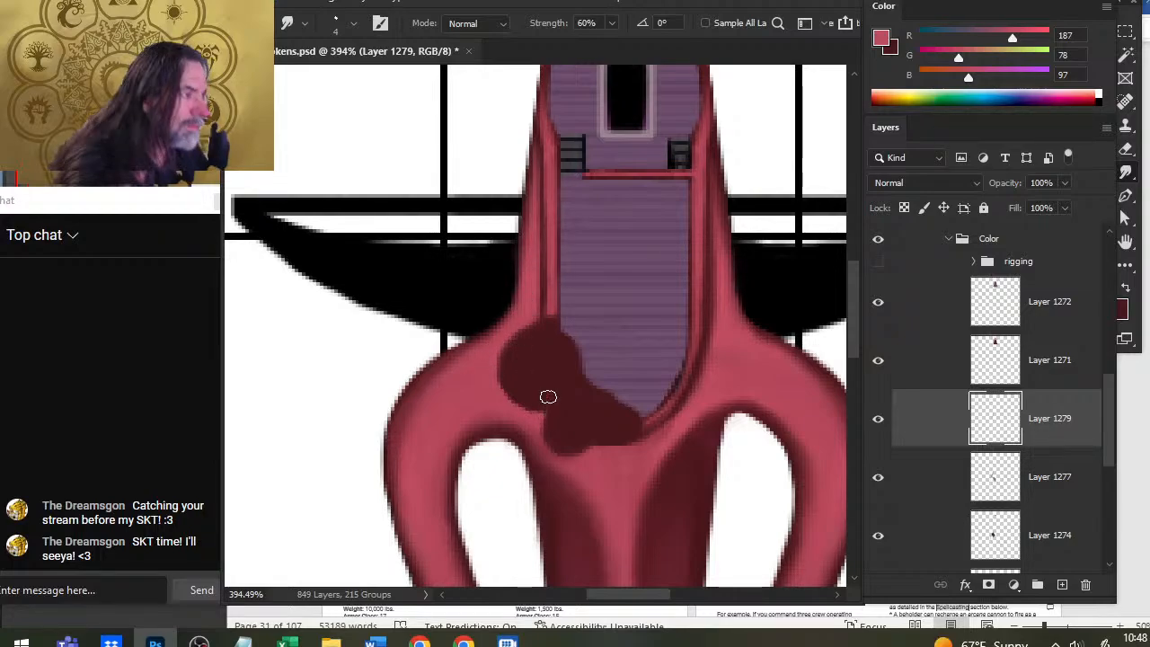
# Step: Show the turrets group and paint hull pink along the dark red patch's upper rim above the large left turret, smudging the edge
pyautogui.press('z')
pyautogui.moveTo(536, 365); pyautogui.dragTo(470, 381)
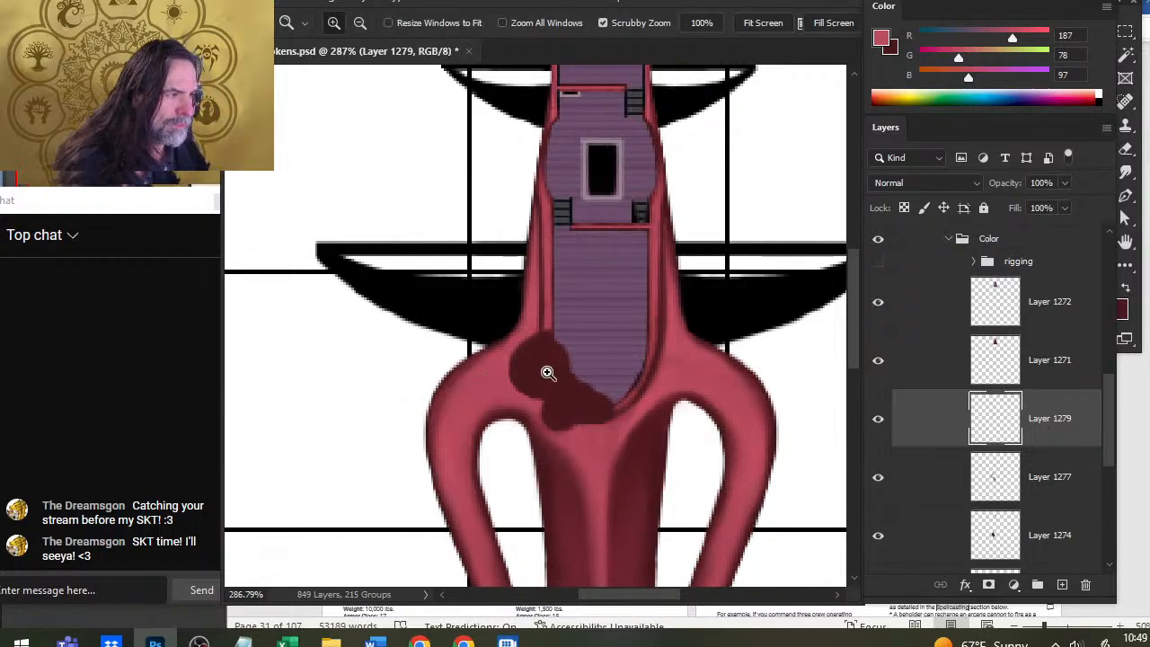
pyautogui.moveTo(548, 373); pyautogui.dragTo(595, 393)
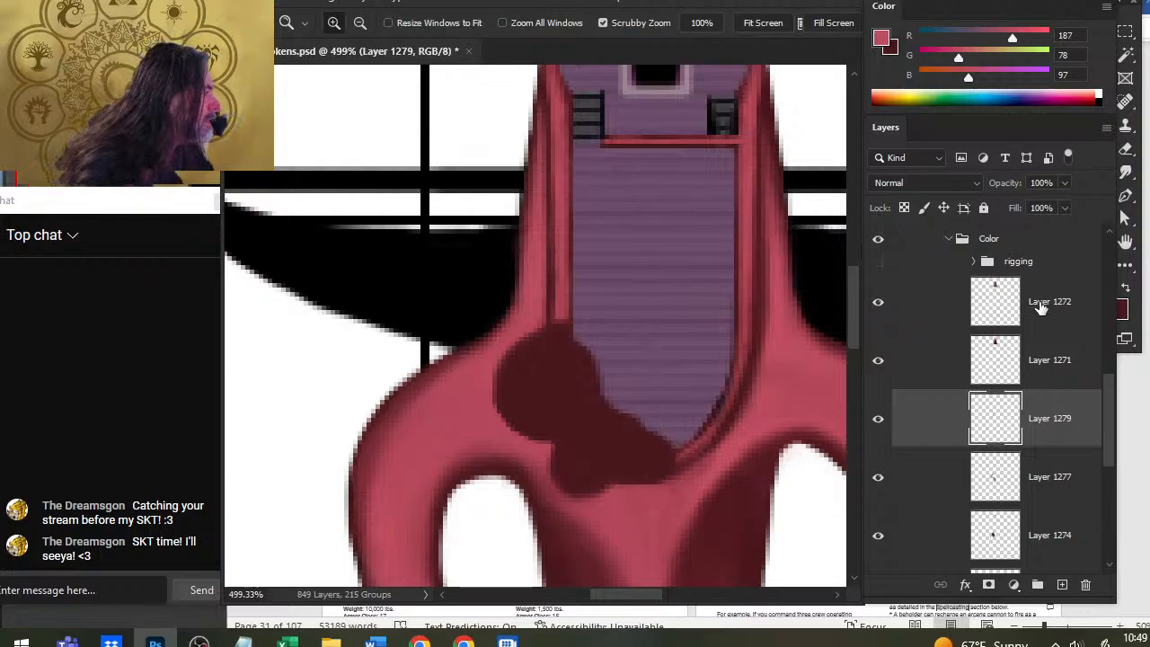
pyautogui.moveTo(1106, 399); pyautogui.dragTo(1104, 377)
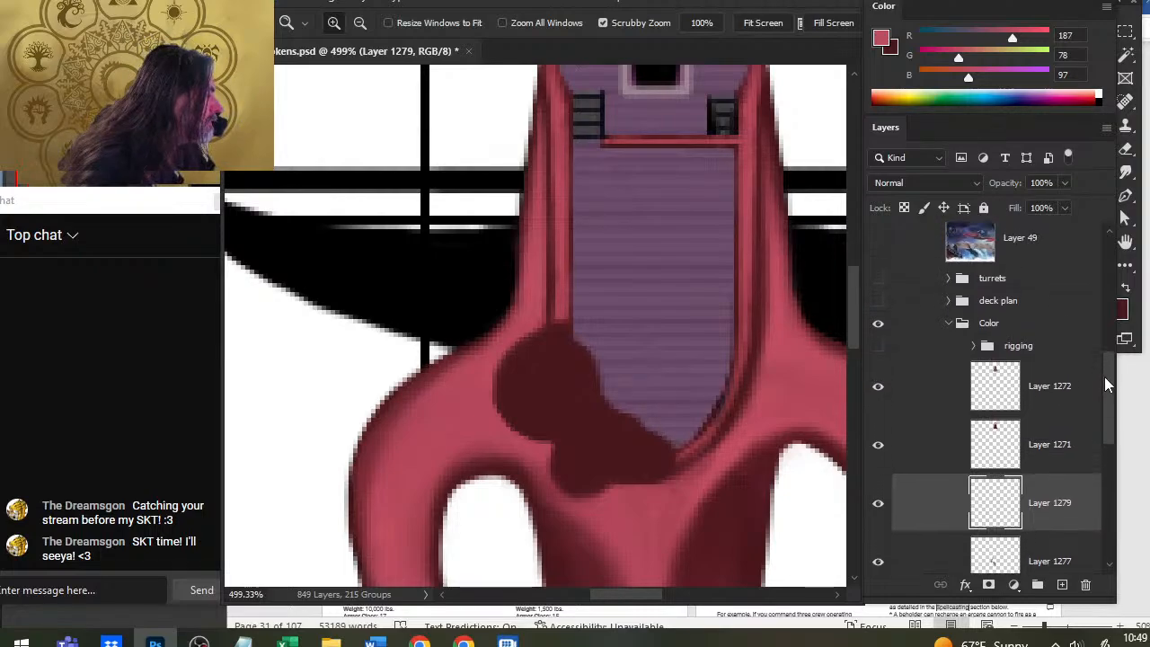
pyautogui.click(877, 281)
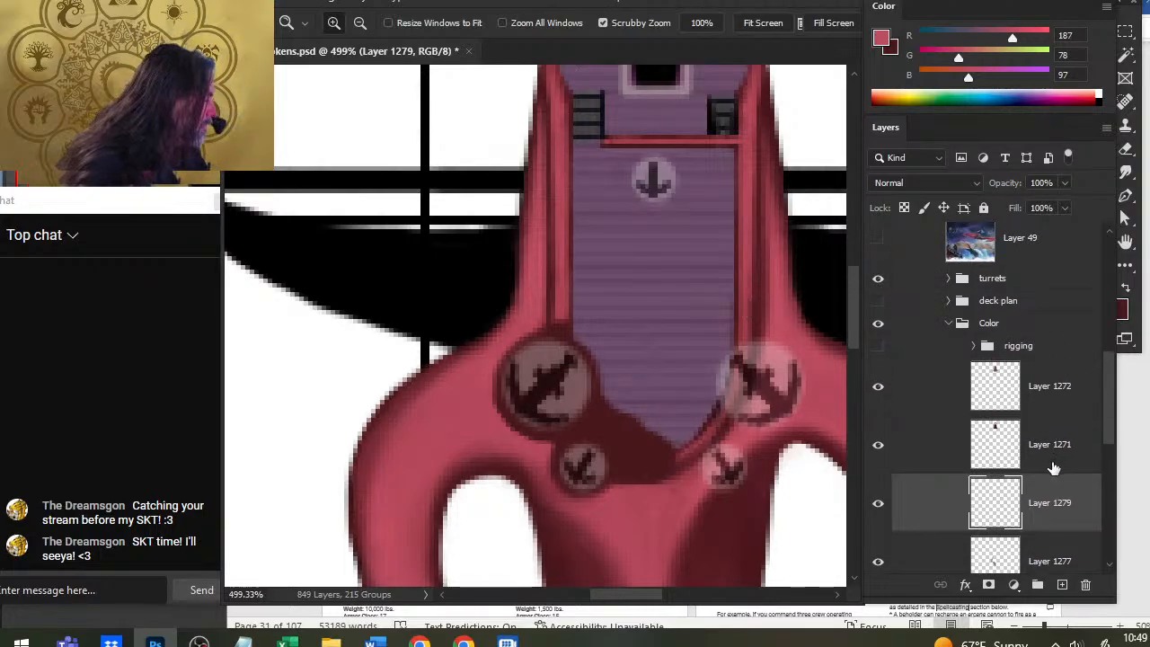
pyautogui.press('b')
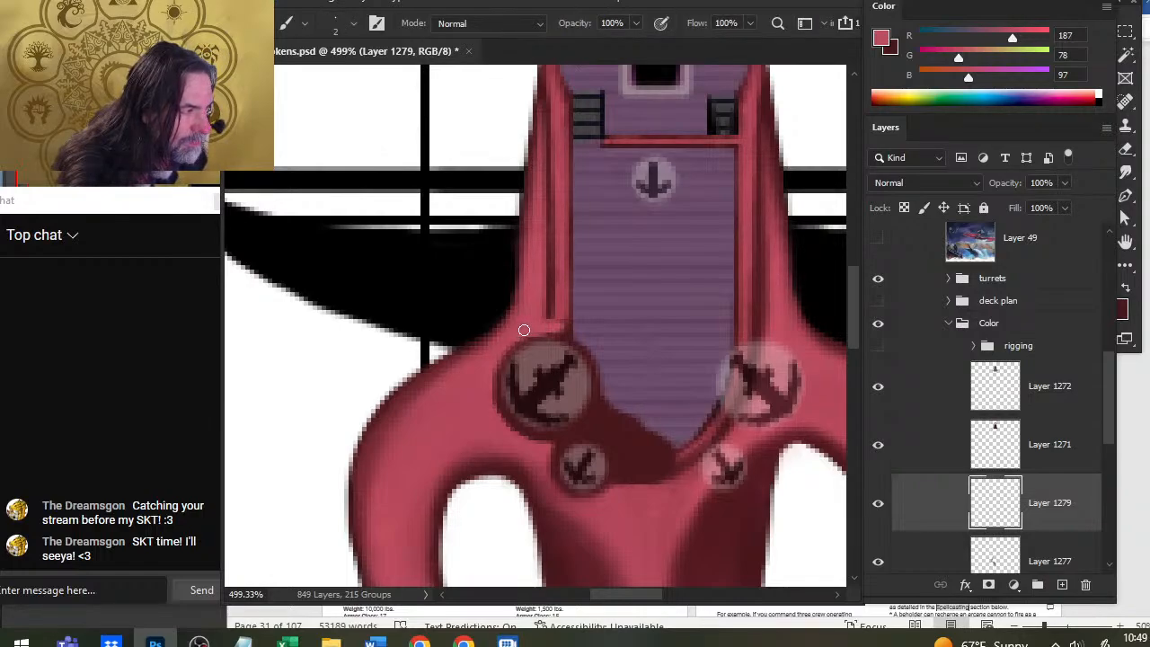
pyautogui.press('r')
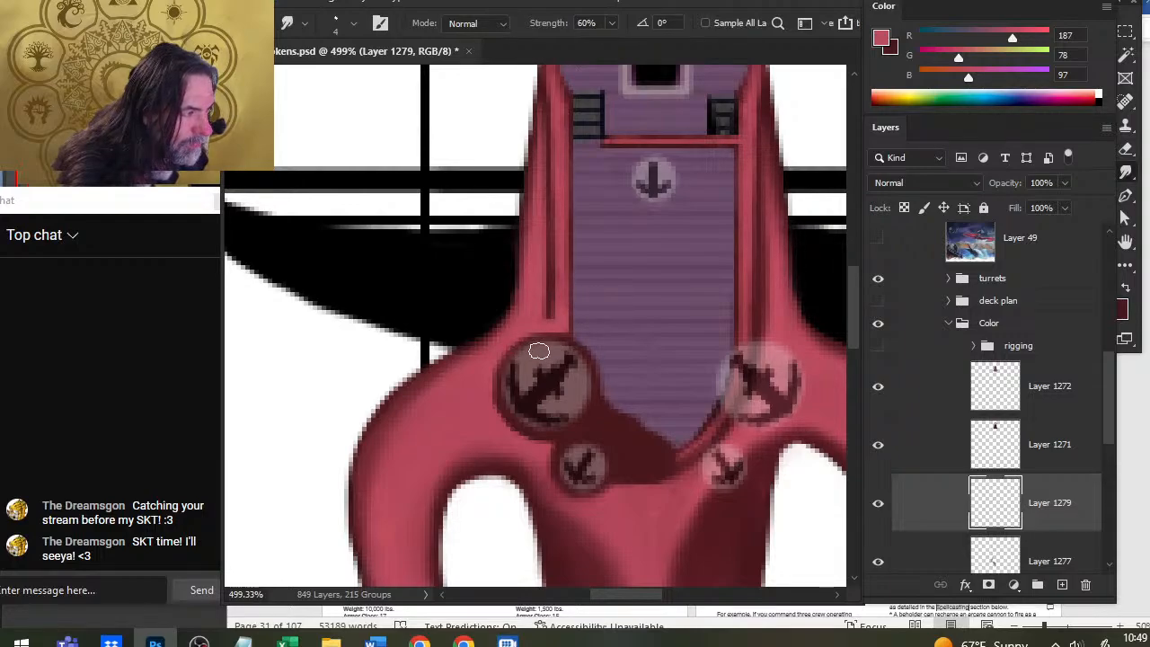
pyautogui.press('b')
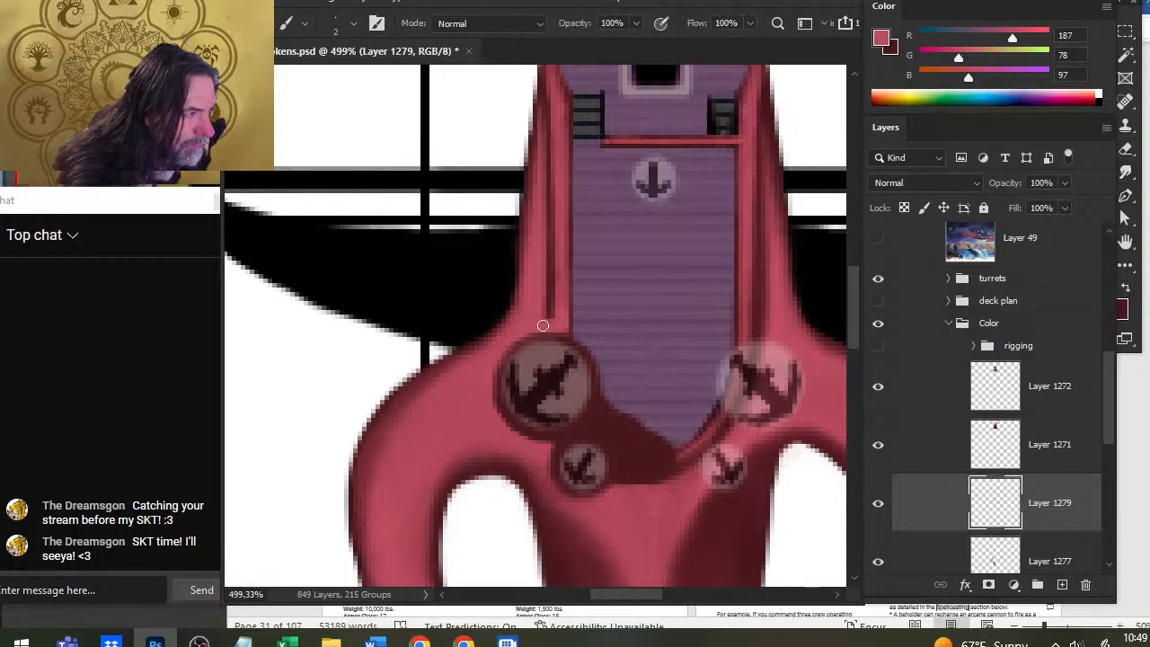
pyautogui.press('r')
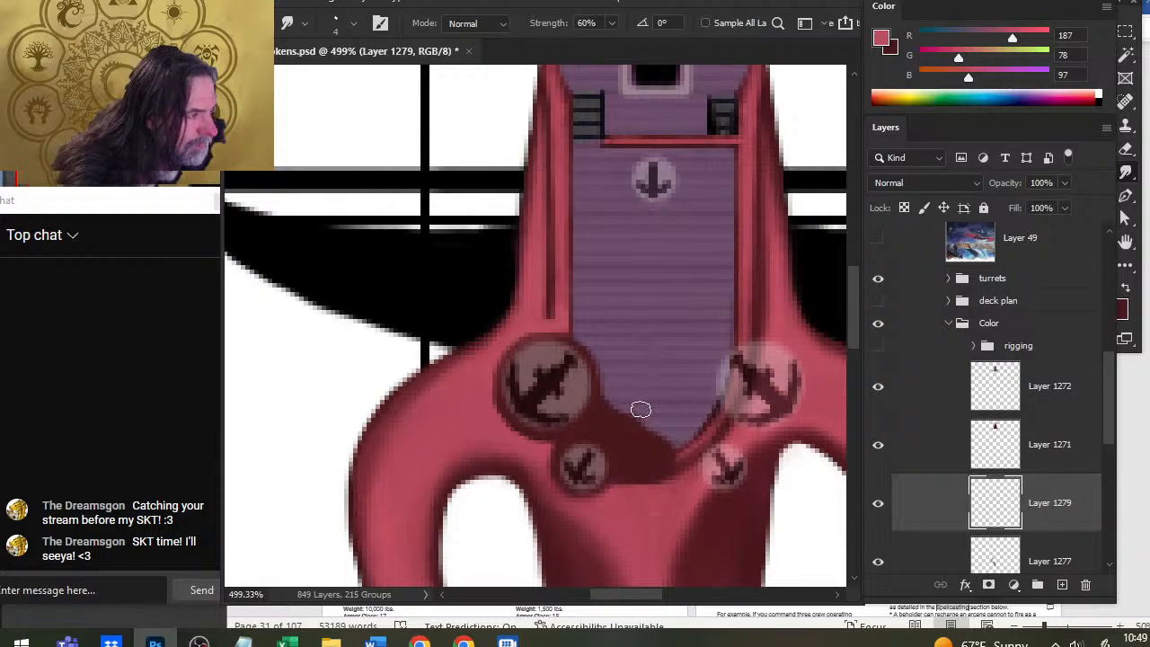
# Step: Hide the turrets group and extend the dark line left of the lower deck down to the patch with a size 1 brush in sampled dark red
pyautogui.click(877, 278)
pyautogui.press('b')
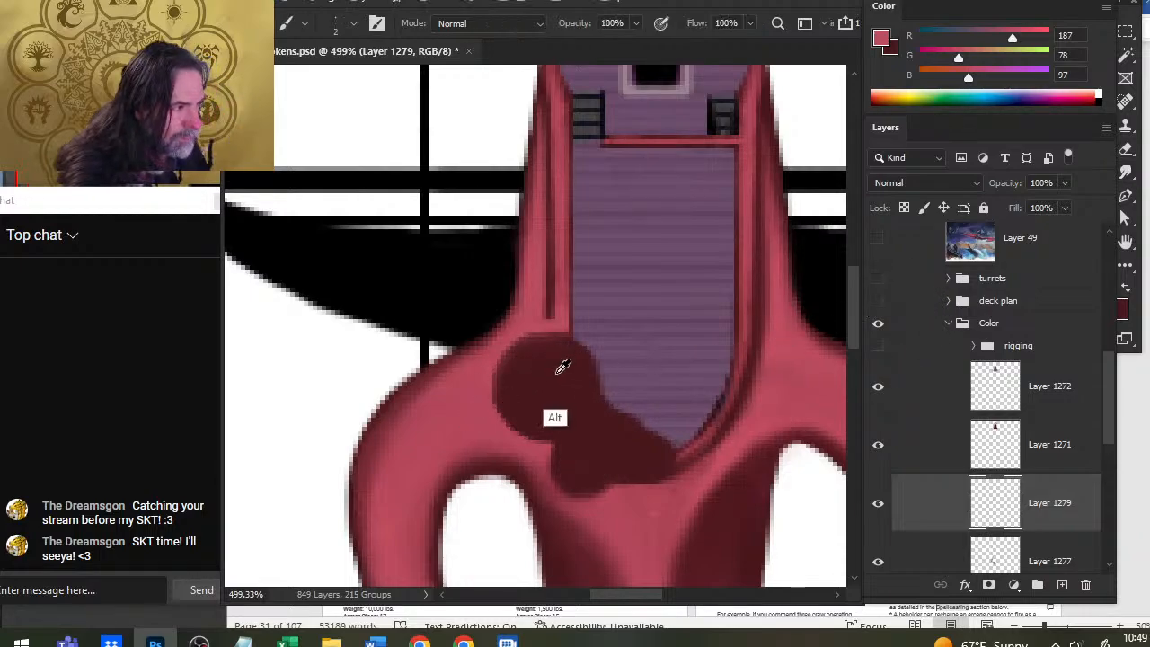
pyautogui.keyDown('alt'); pyautogui.click(543, 351); pyautogui.keyUp('alt')
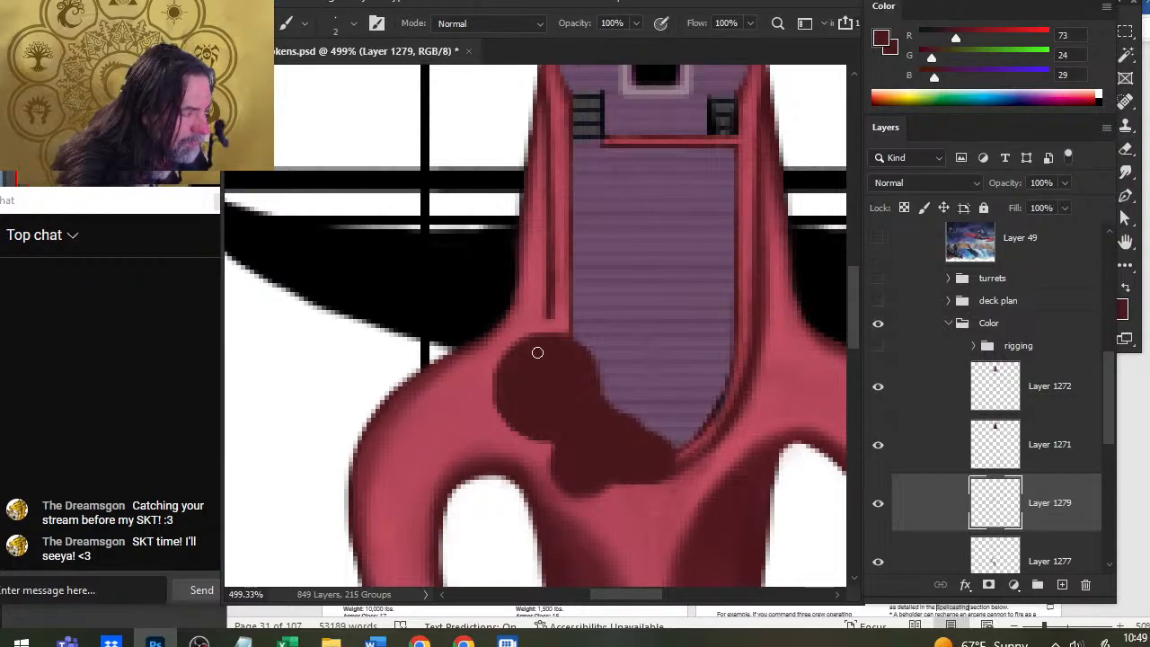
pyautogui.press('shift')
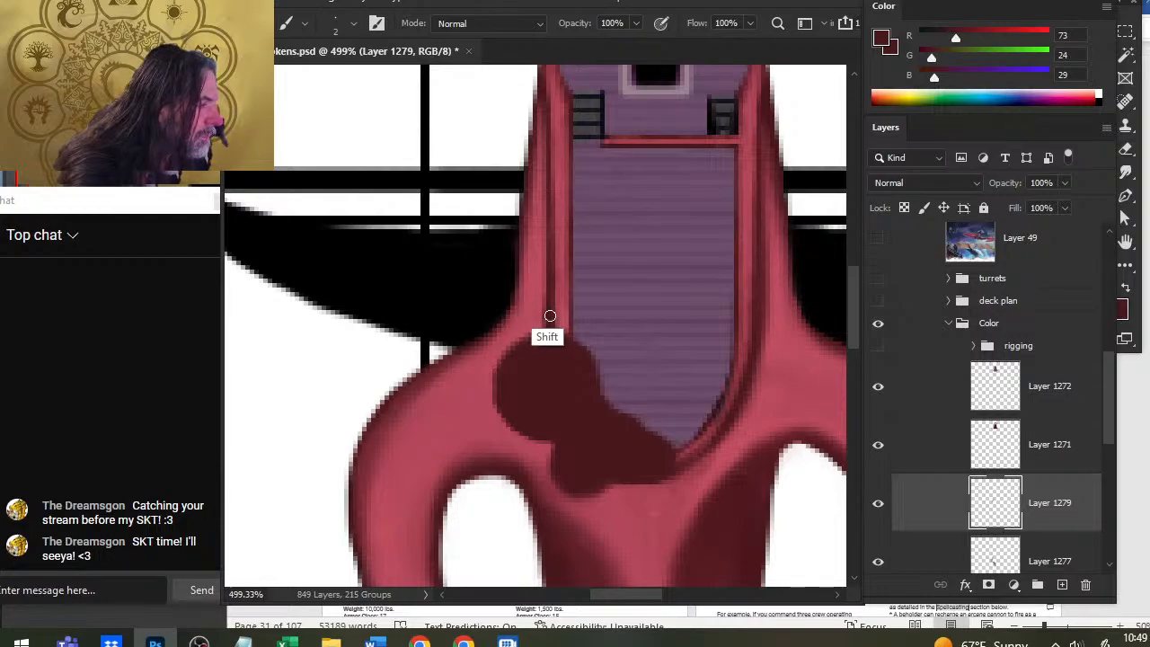
pyautogui.press('[')
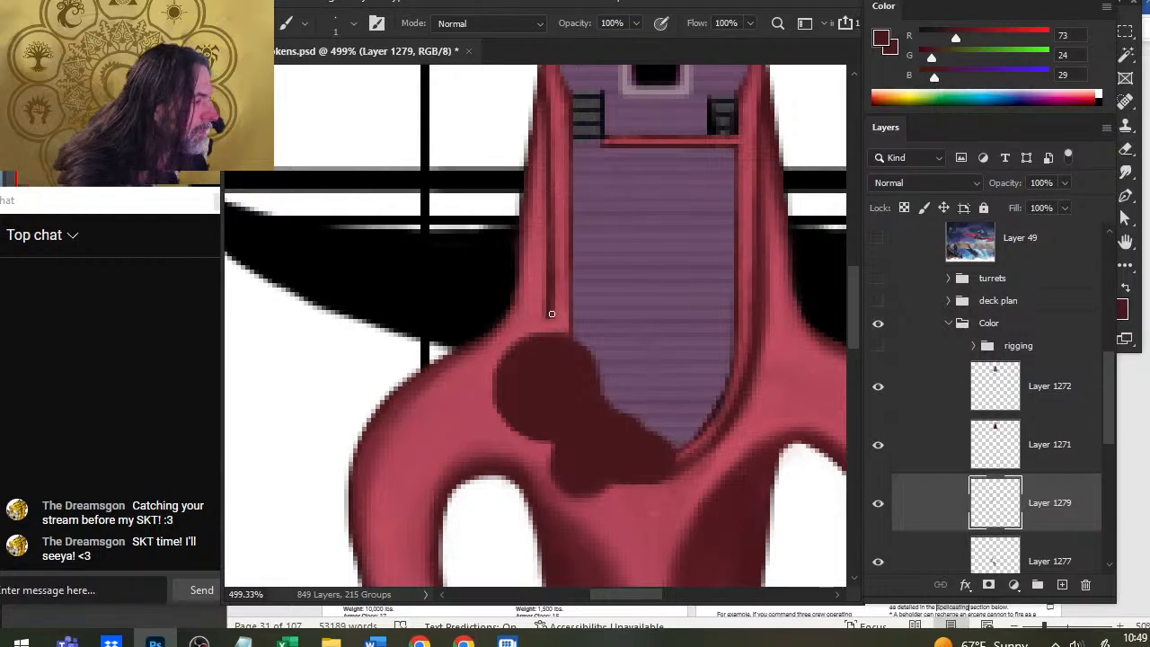
pyautogui.moveTo(550, 310); pyautogui.dragTo(551, 333)
# Step: Smudge the lower end of the dark hull line with short straight strokes where it meets the dark patch
pyautogui.press('r')
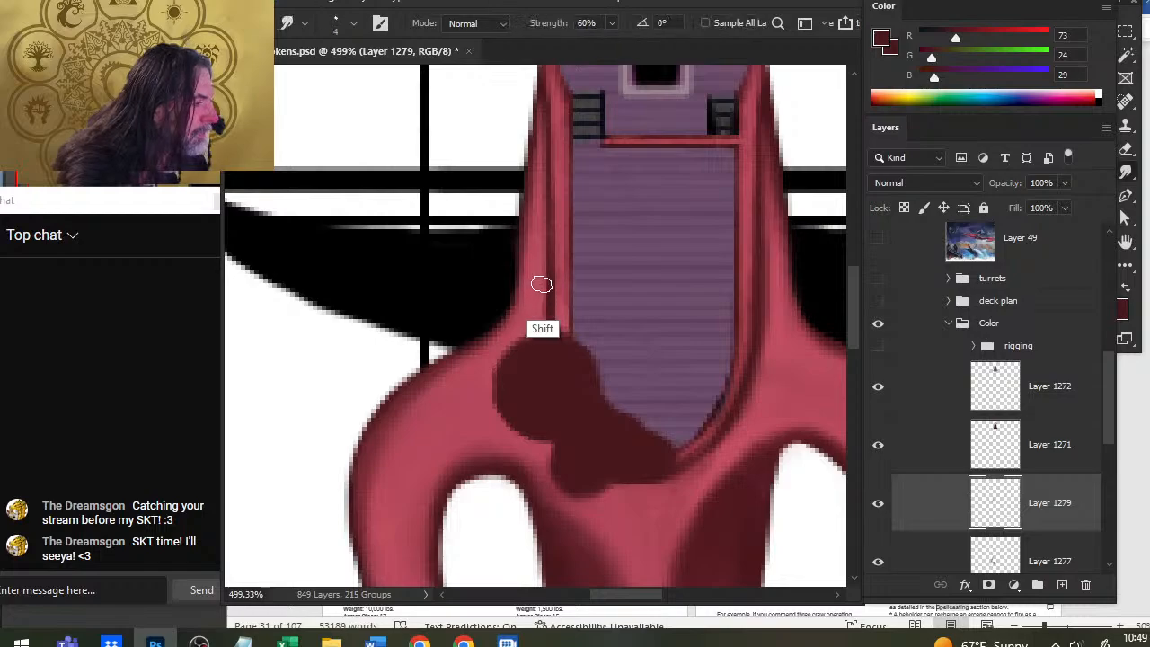
pyautogui.keyDown('shift'); pyautogui.click(563, 324); pyautogui.keyUp('shift')
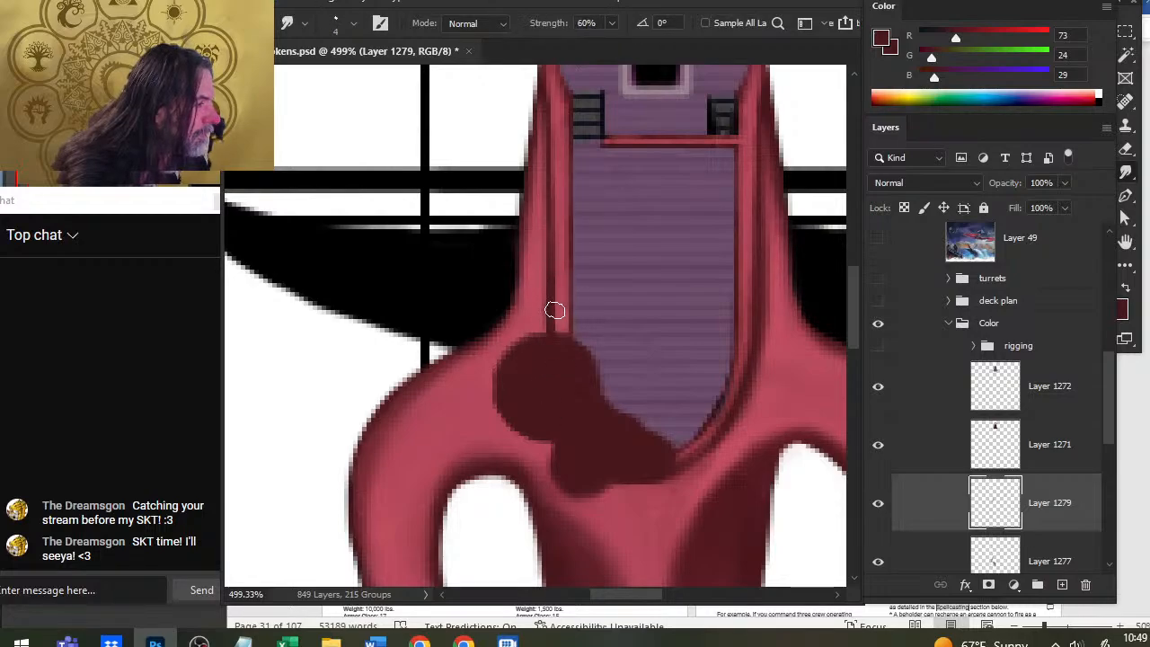
pyautogui.keyDown('shift'); pyautogui.click(539, 341); pyautogui.keyUp('shift')
pyautogui.keyDown('shift'); pyautogui.click(536, 318); pyautogui.keyUp('shift')
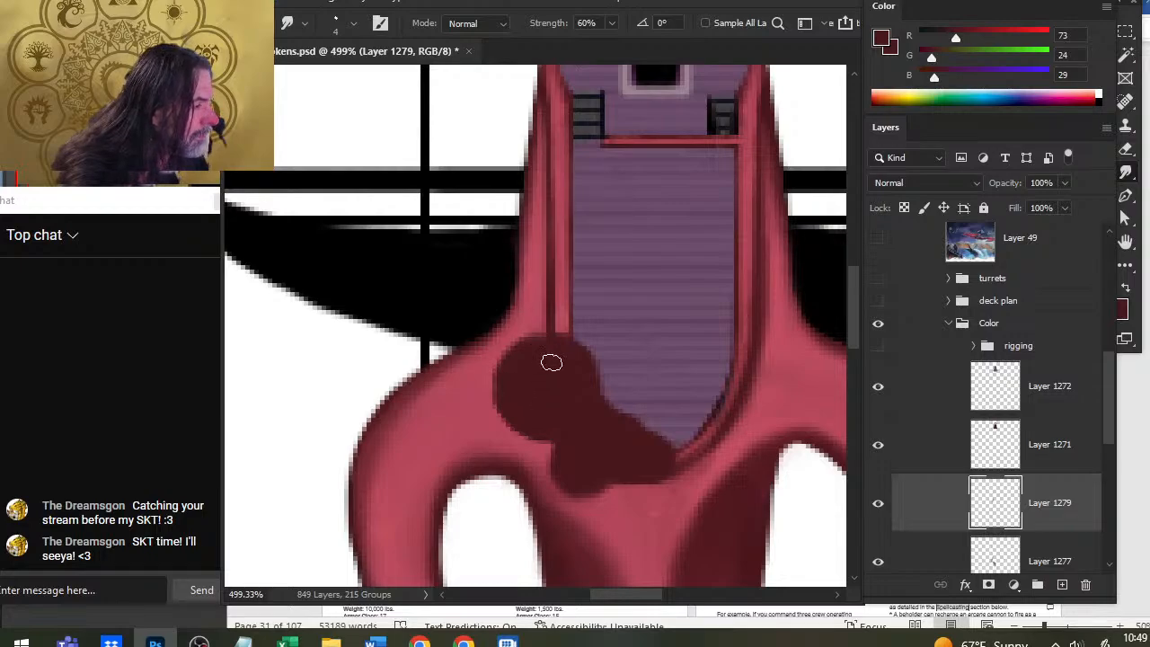
# Step: Check the patch against the turrets group, then touch up the pink strip's lower end on Layer 1279 with sampled pink and the Eraser
pyautogui.press('b')
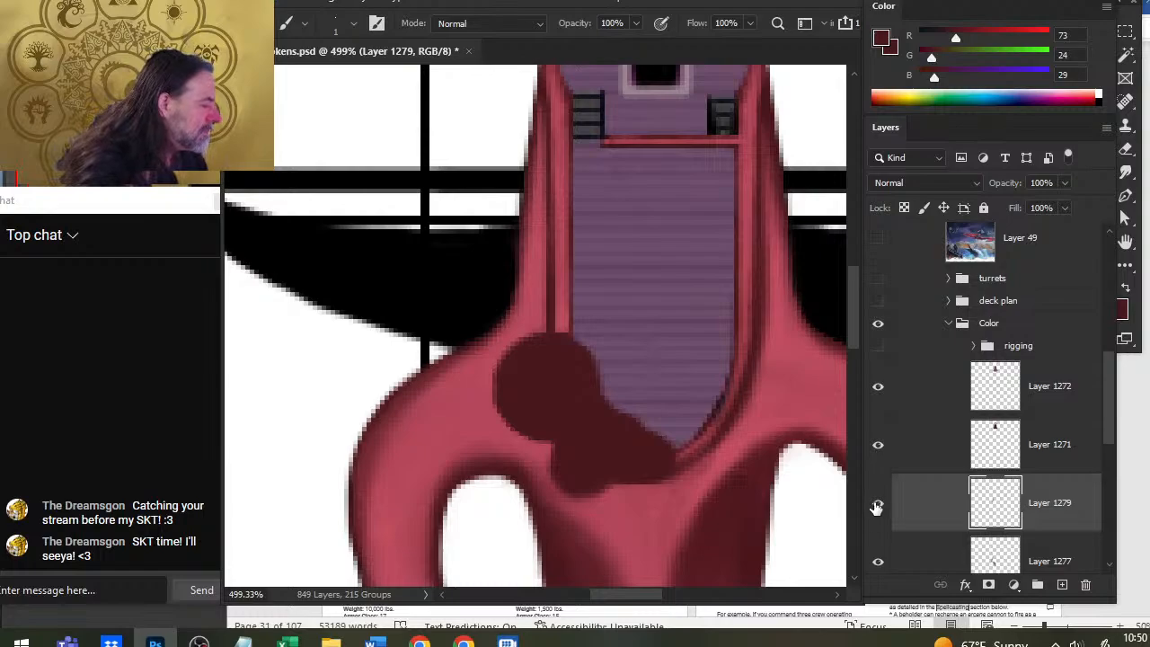
pyautogui.click(879, 279)
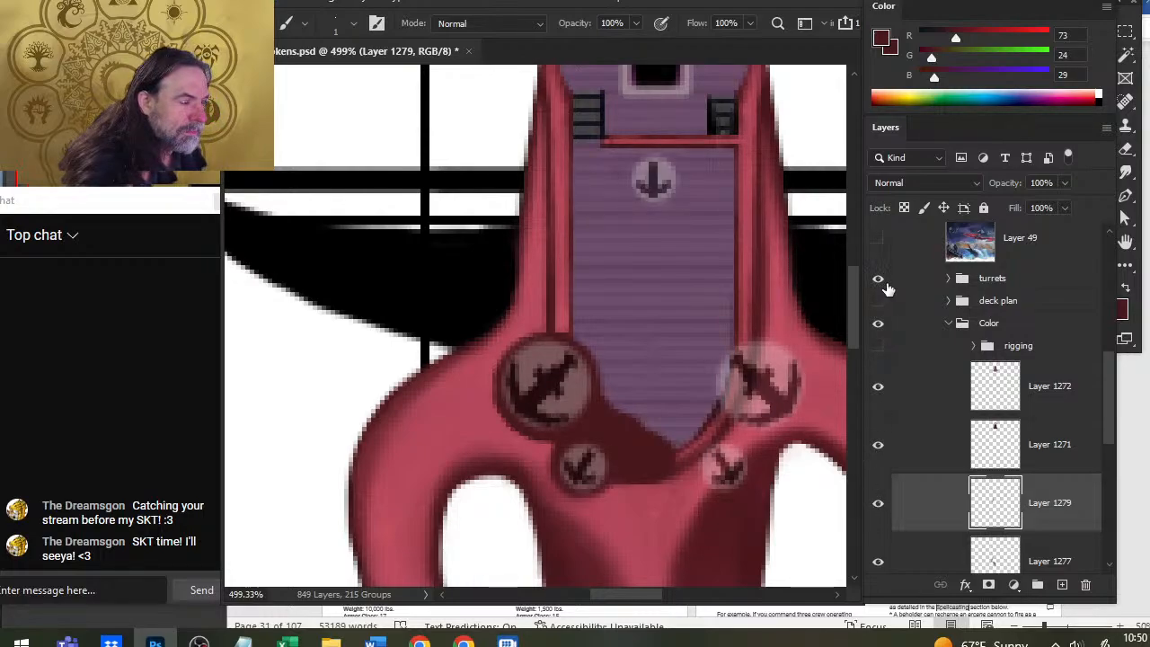
pyautogui.click(878, 279)
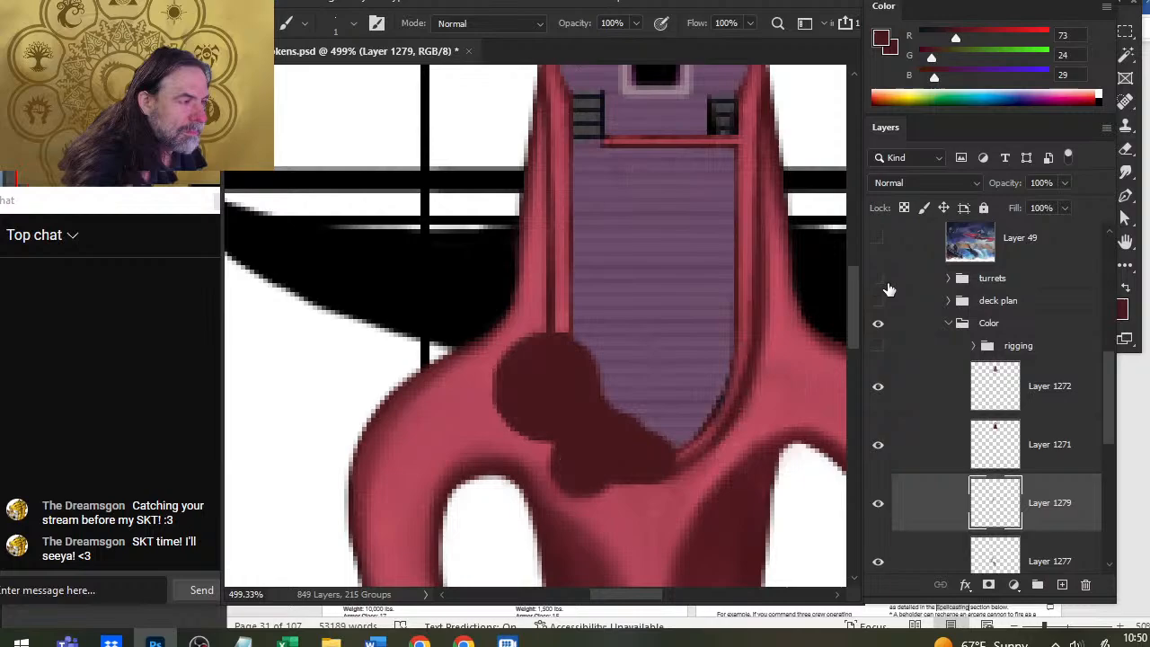
pyautogui.keyDown('alt'); pyautogui.click(562, 330); pyautogui.keyUp('alt')
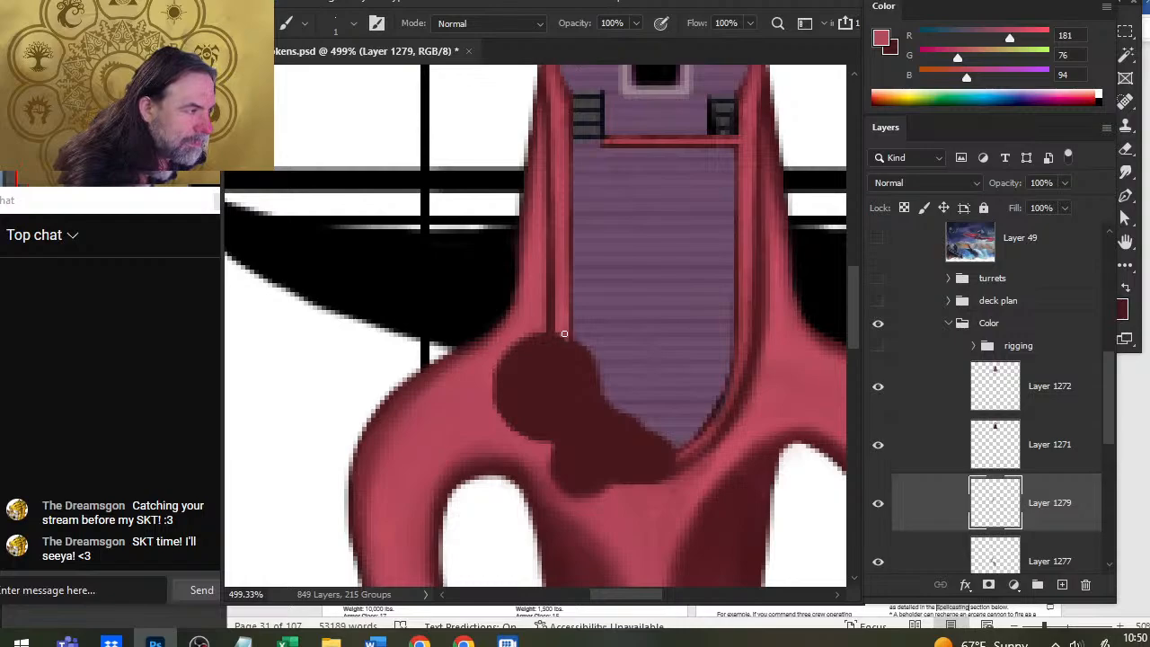
pyautogui.press('e')
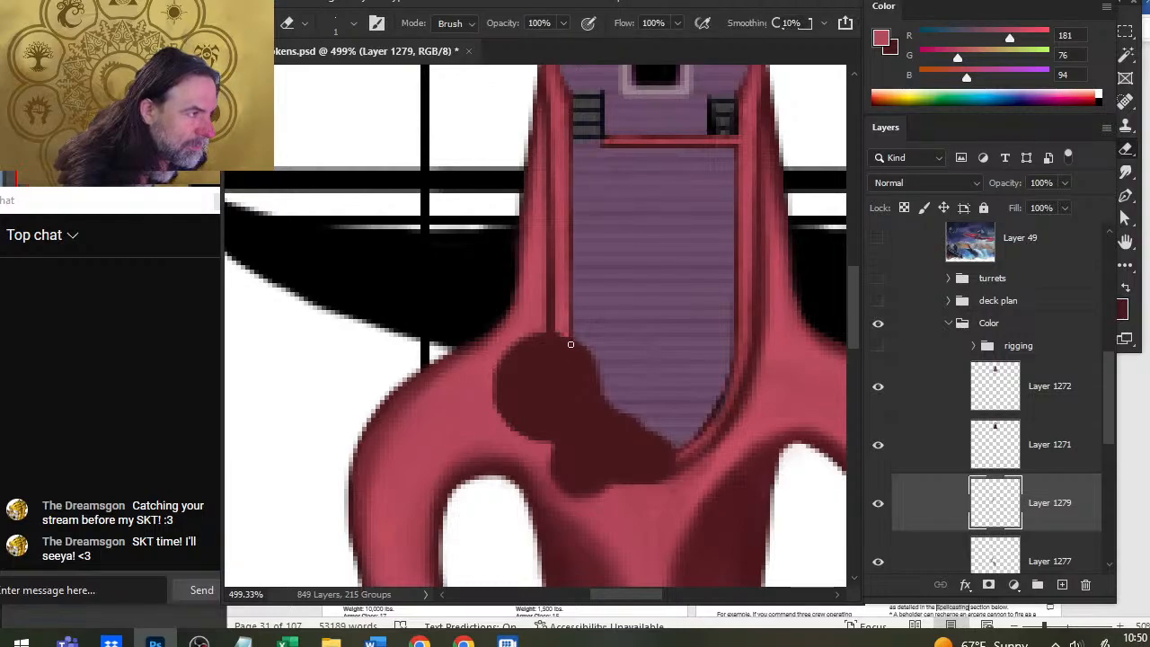
pyautogui.press('b')
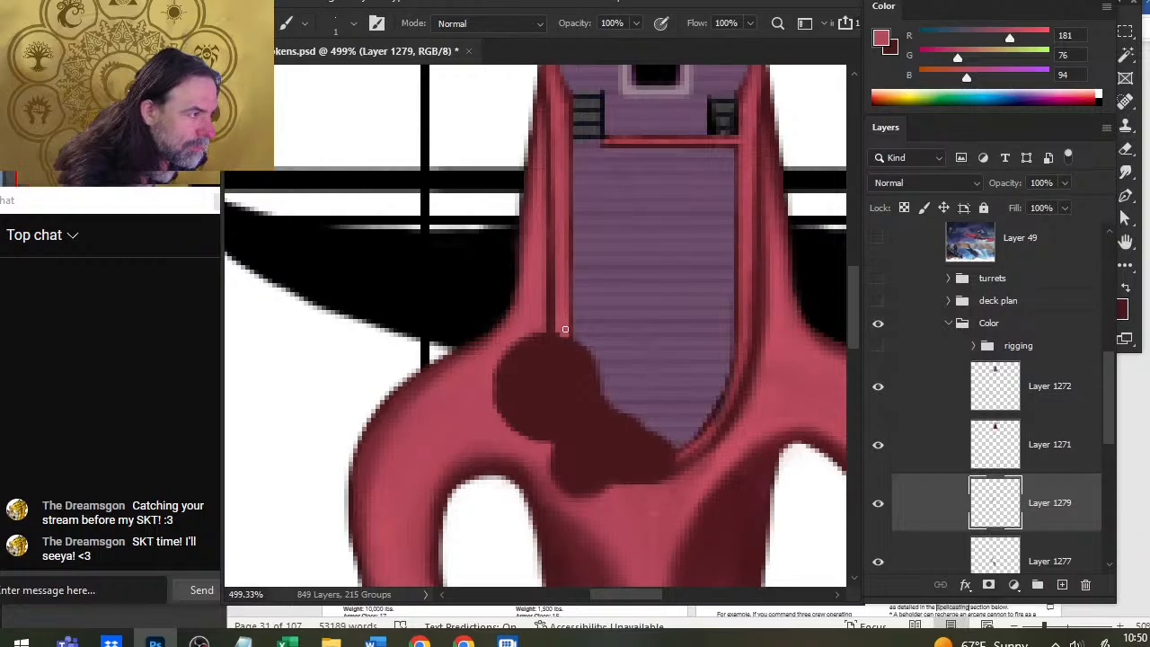
pyautogui.press('e')
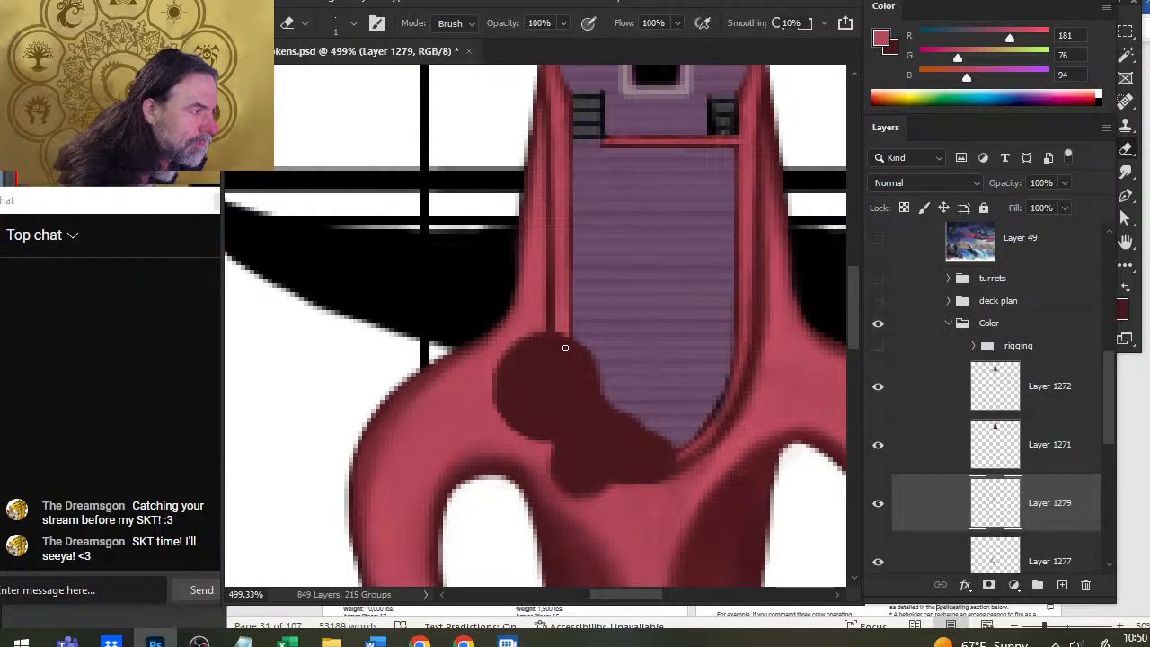
pyautogui.press('b')
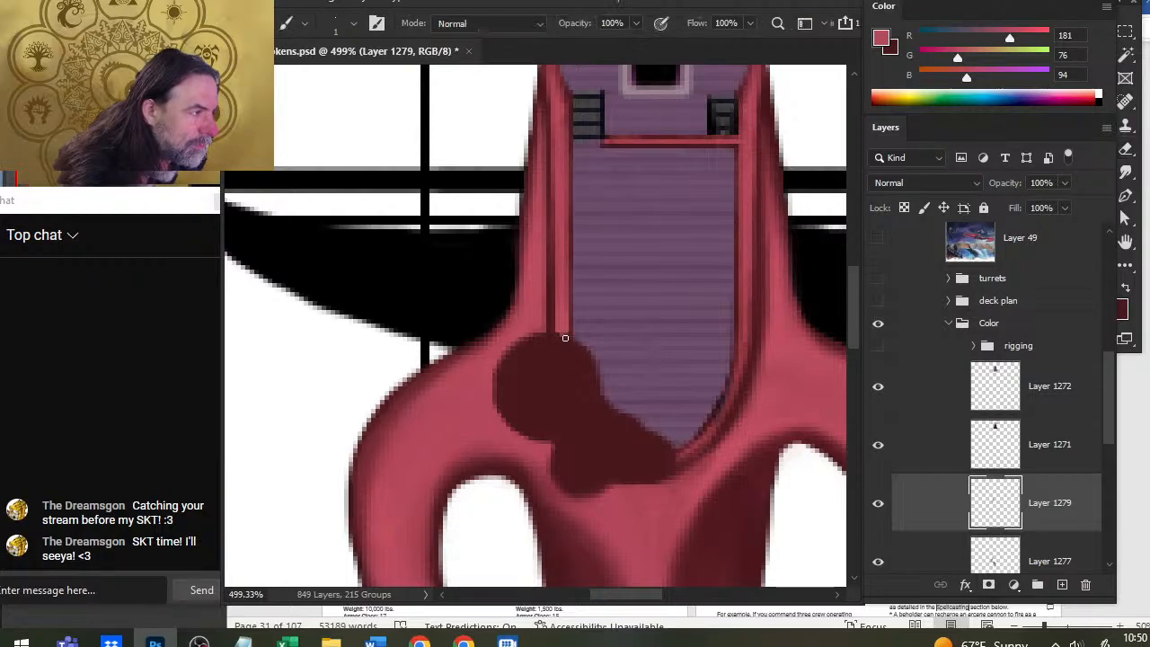
pyautogui.press('e')
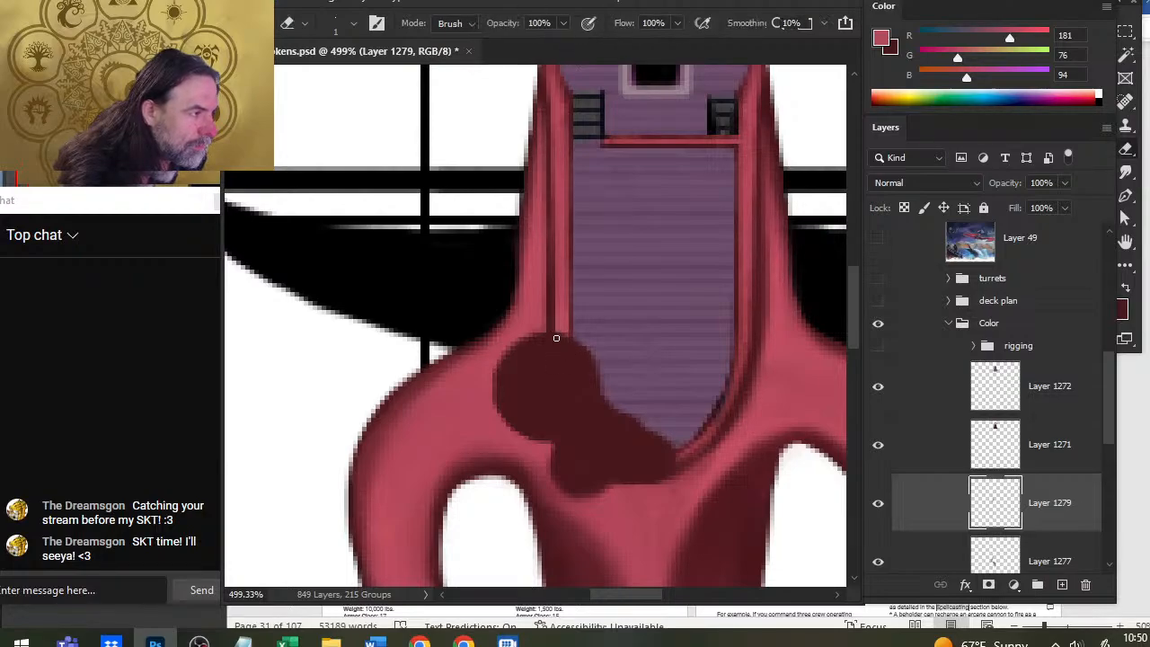
pyautogui.press('b')
pyautogui.press('e')
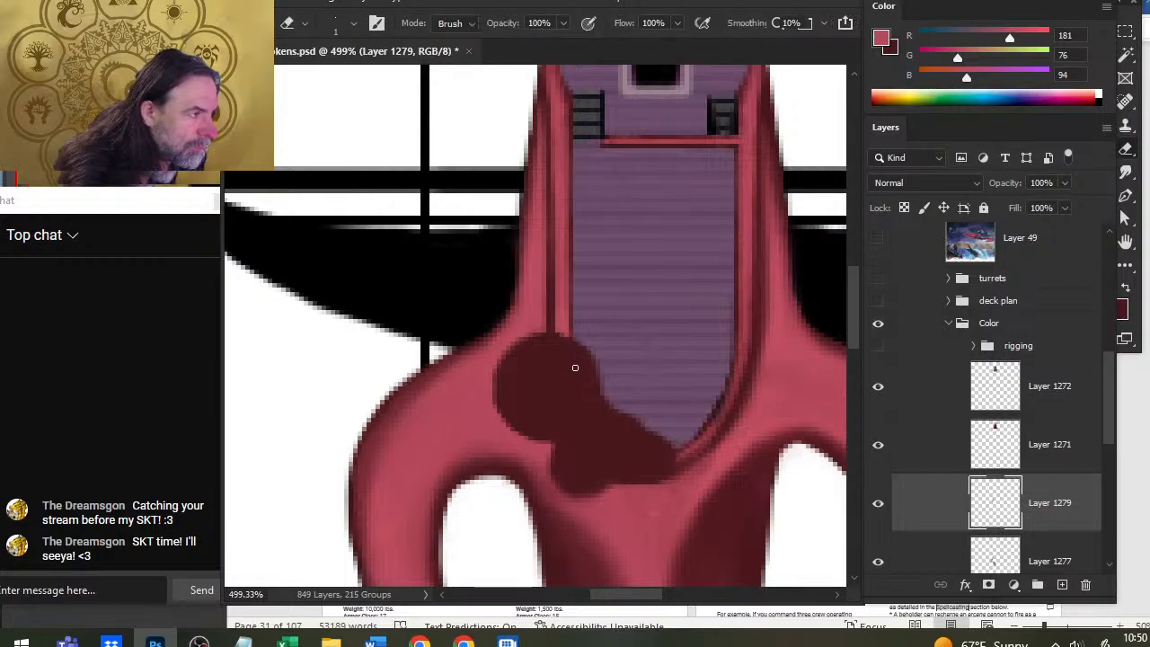
pyautogui.press('b')
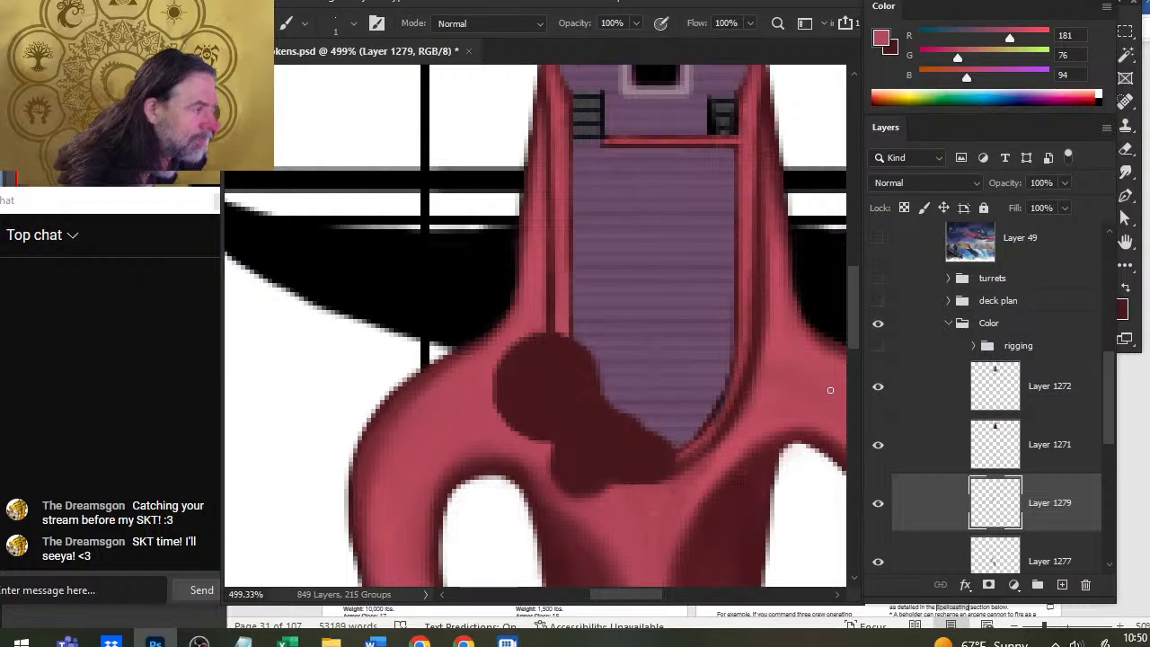
# Step: Recheck the turret overlay and refine the junction of strip and patch with the Eraser and sampled dark red and pink
pyautogui.click(880, 282)
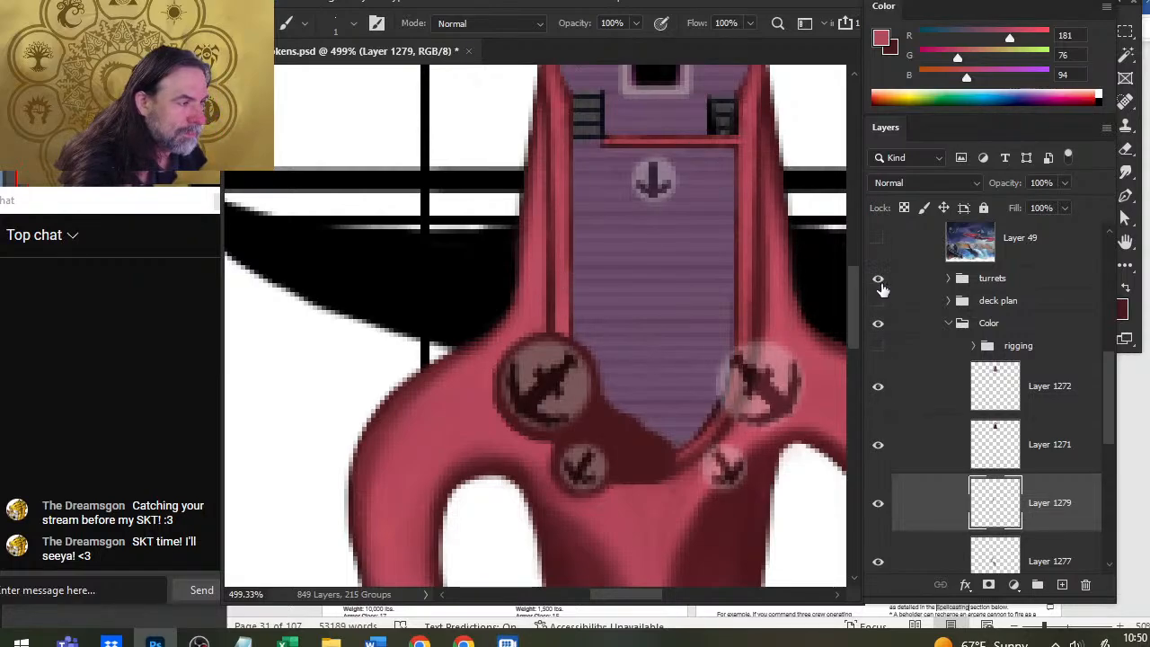
pyautogui.click(879, 280)
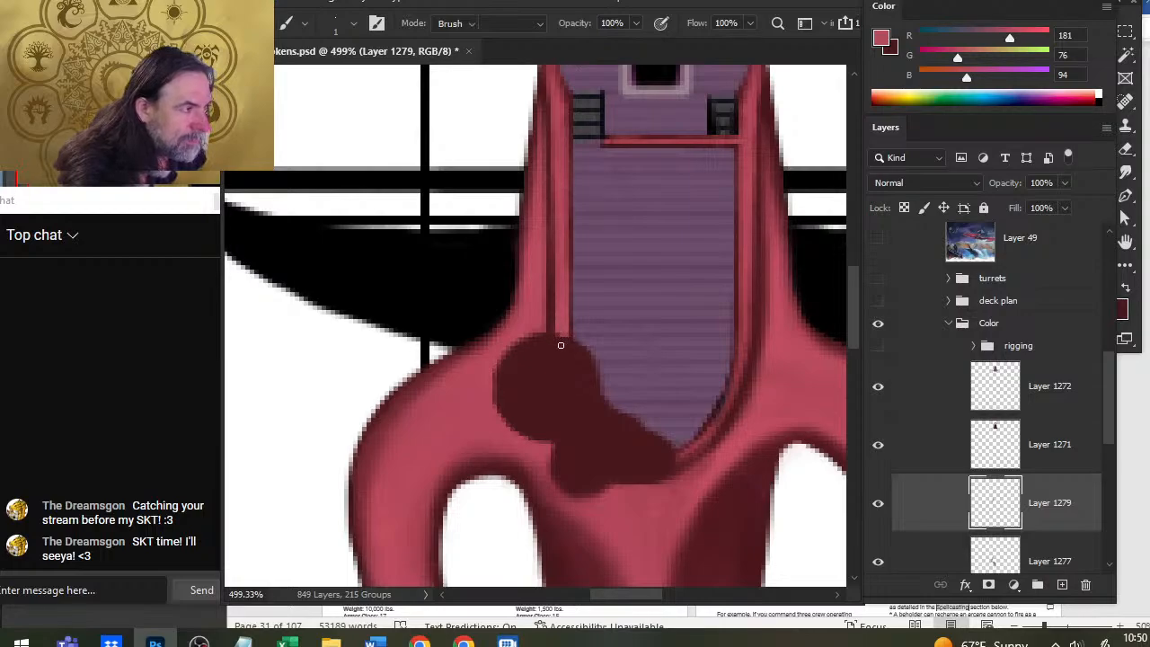
pyautogui.press('e')
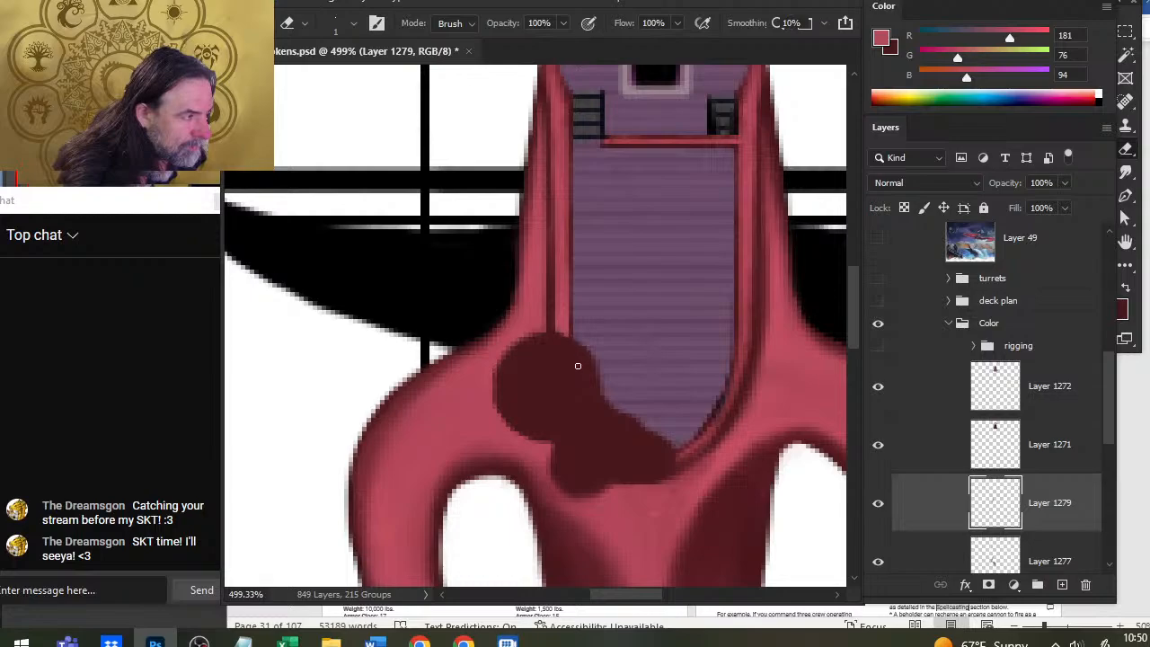
pyautogui.press('b')
pyautogui.keyDown('alt'); pyautogui.click(553, 330); pyautogui.keyUp('alt')
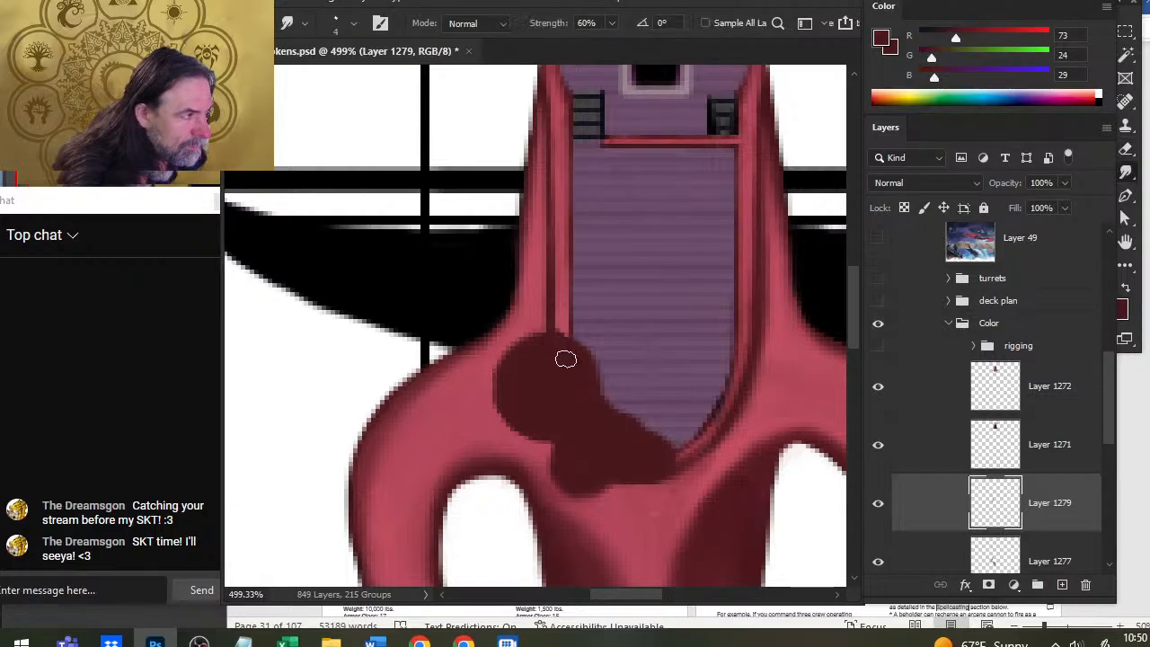
pyautogui.keyDown('alt'); pyautogui.click(562, 325); pyautogui.keyUp('alt')
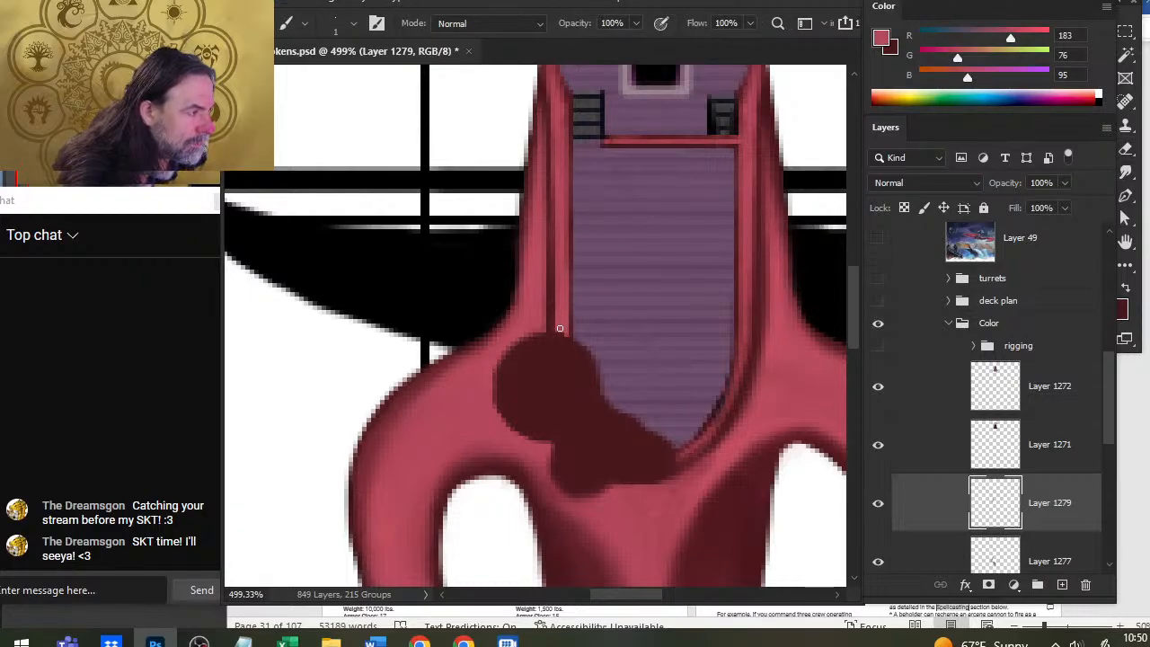
pyautogui.press('r')
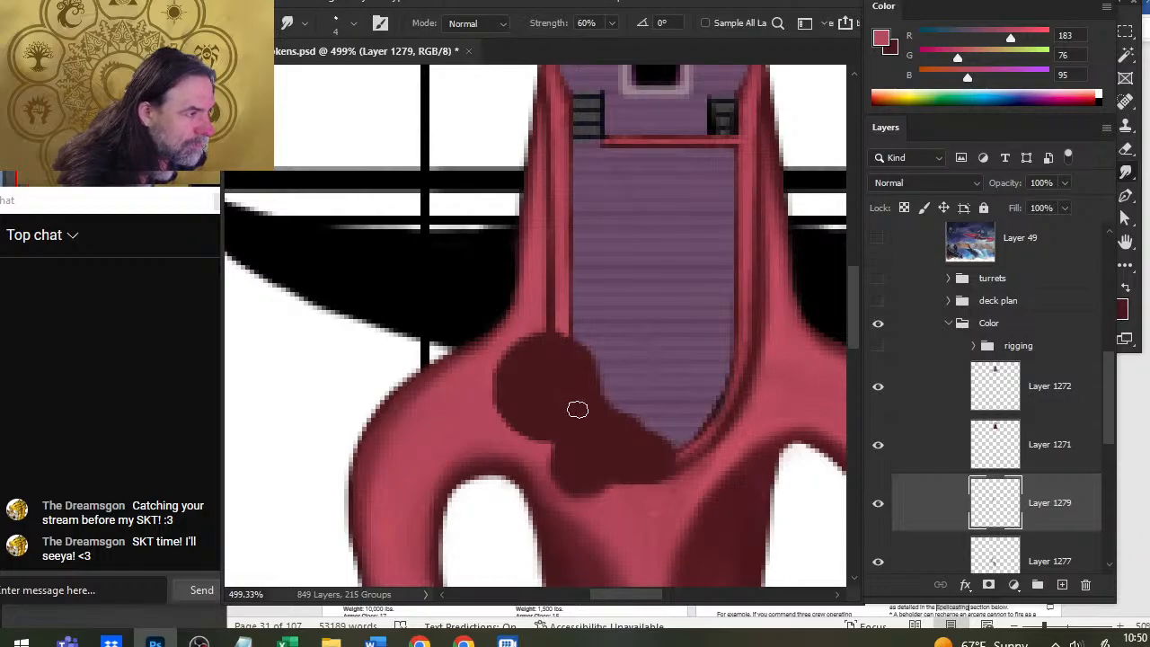
# Step: Check the patch against the turrets group and paint over the pink strip's end inside the round patch with sampled dark red
pyautogui.click(878, 280)
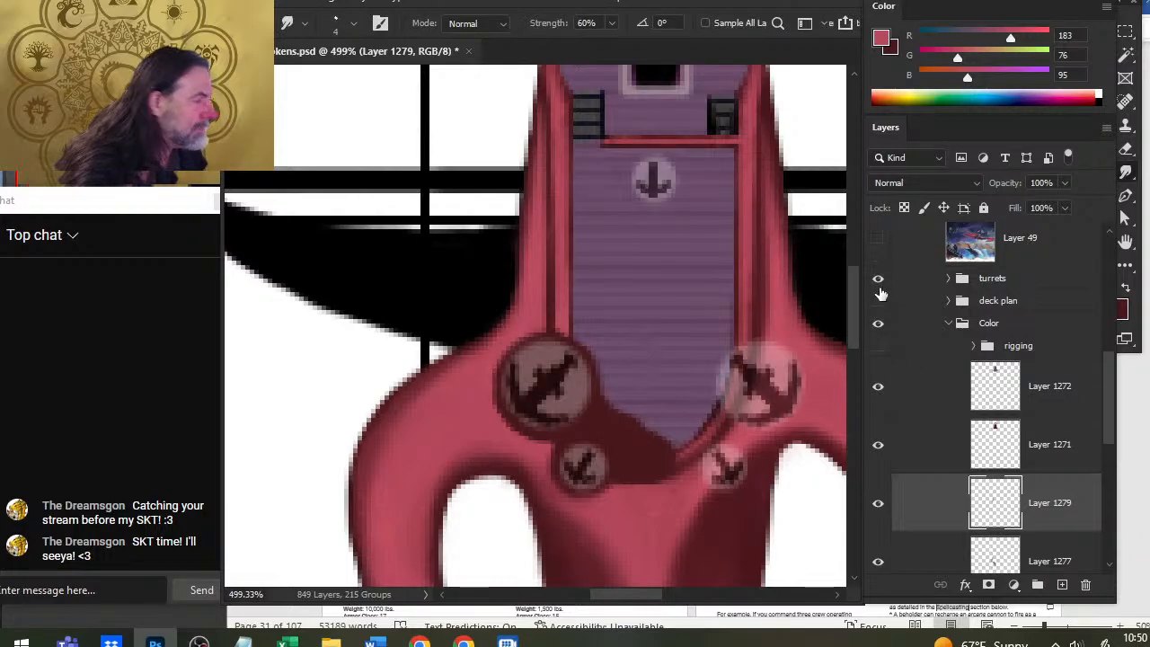
pyautogui.click(879, 284)
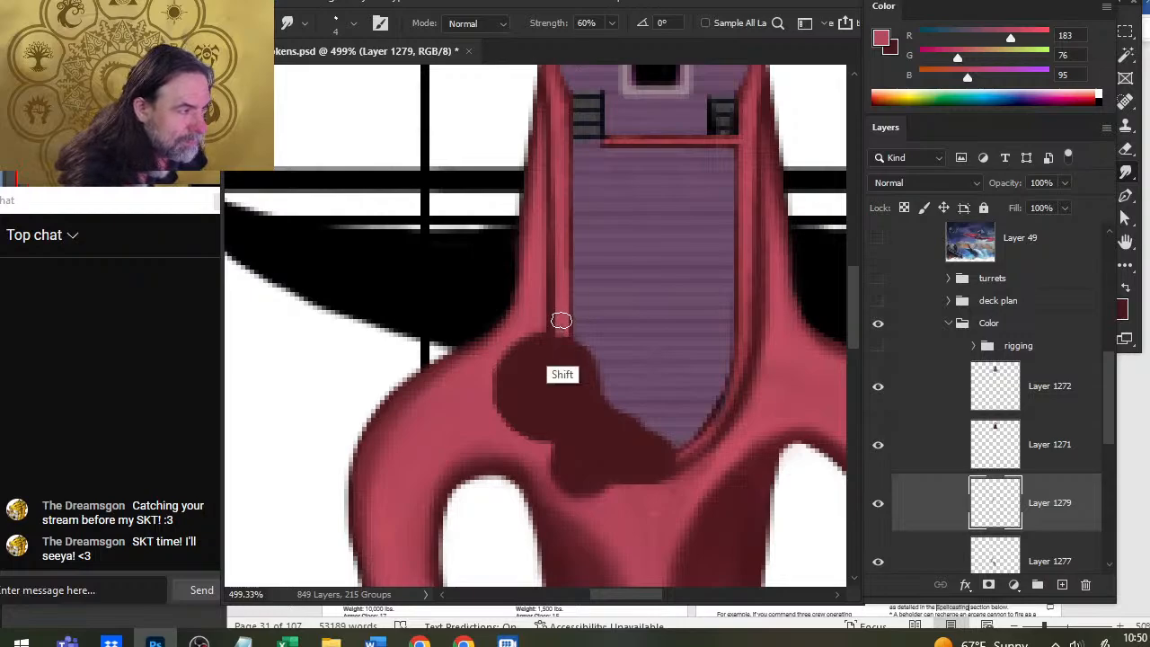
pyautogui.press('b')
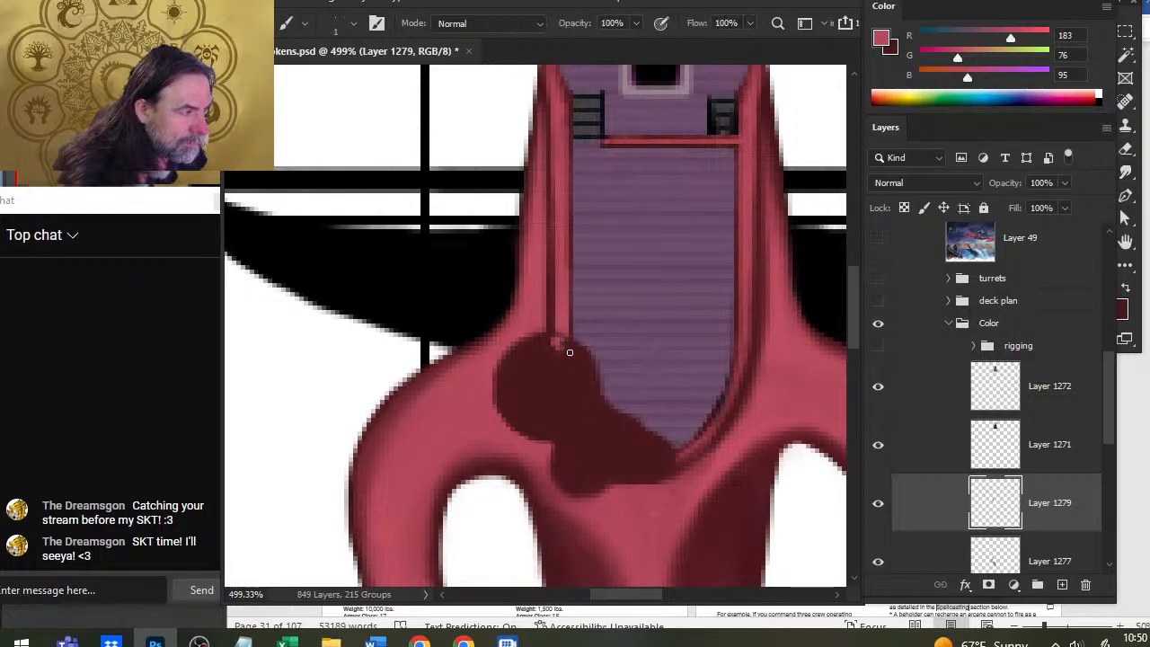
pyautogui.keyDown('alt'); pyautogui.click(567, 356); pyautogui.keyUp('alt')
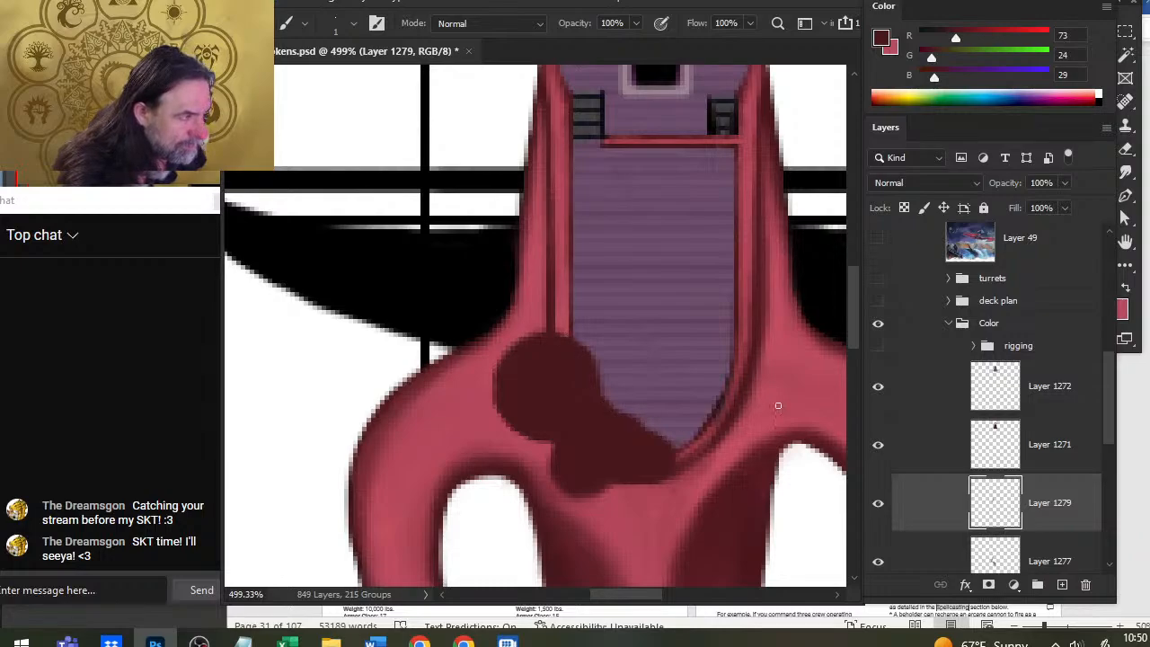
pyautogui.click(878, 279)
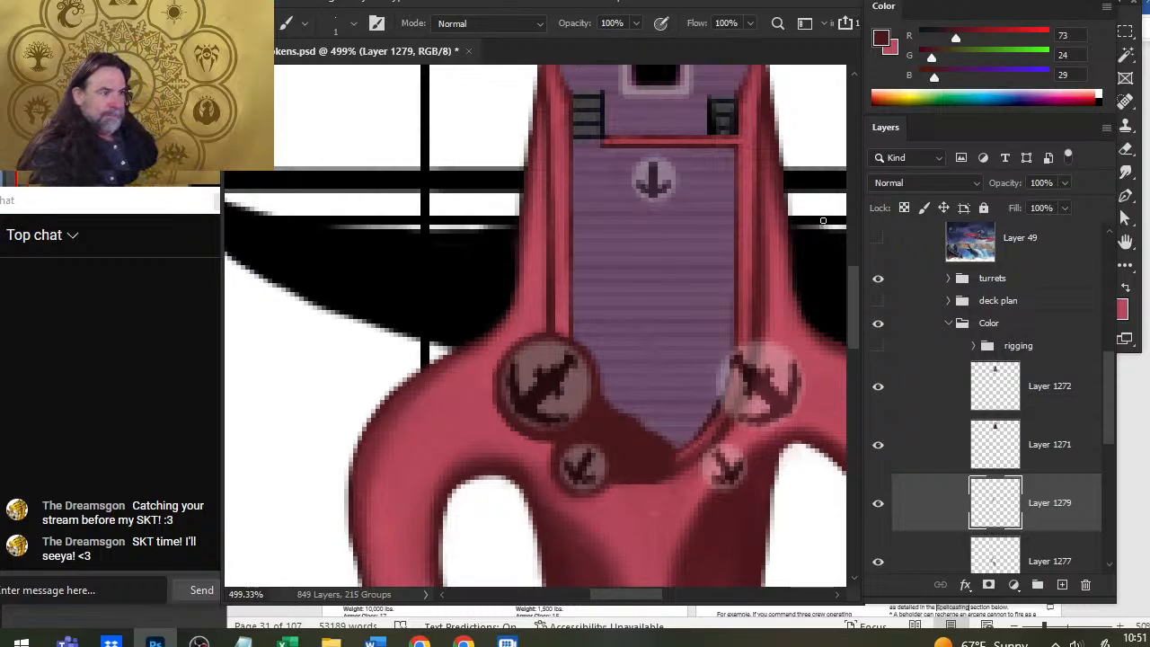
pyautogui.click(879, 279)
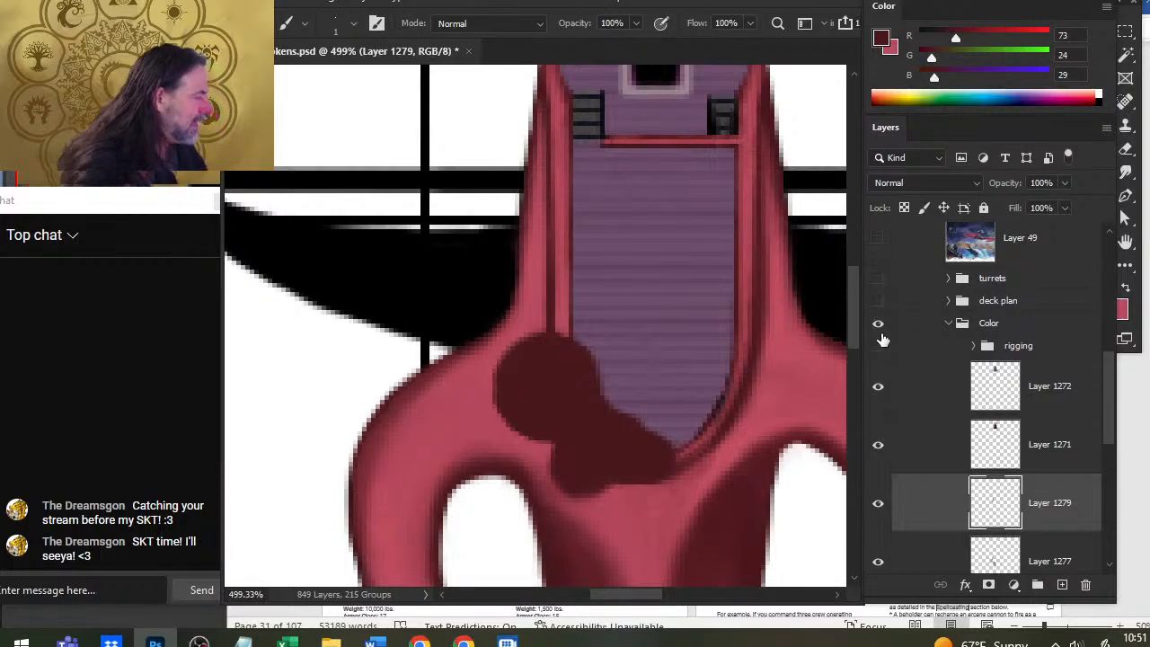
# Step: Lasso an irregular area of the purple deck planking and copy it onto a new layer, checking it by toggling its visibility
pyautogui.press('l')
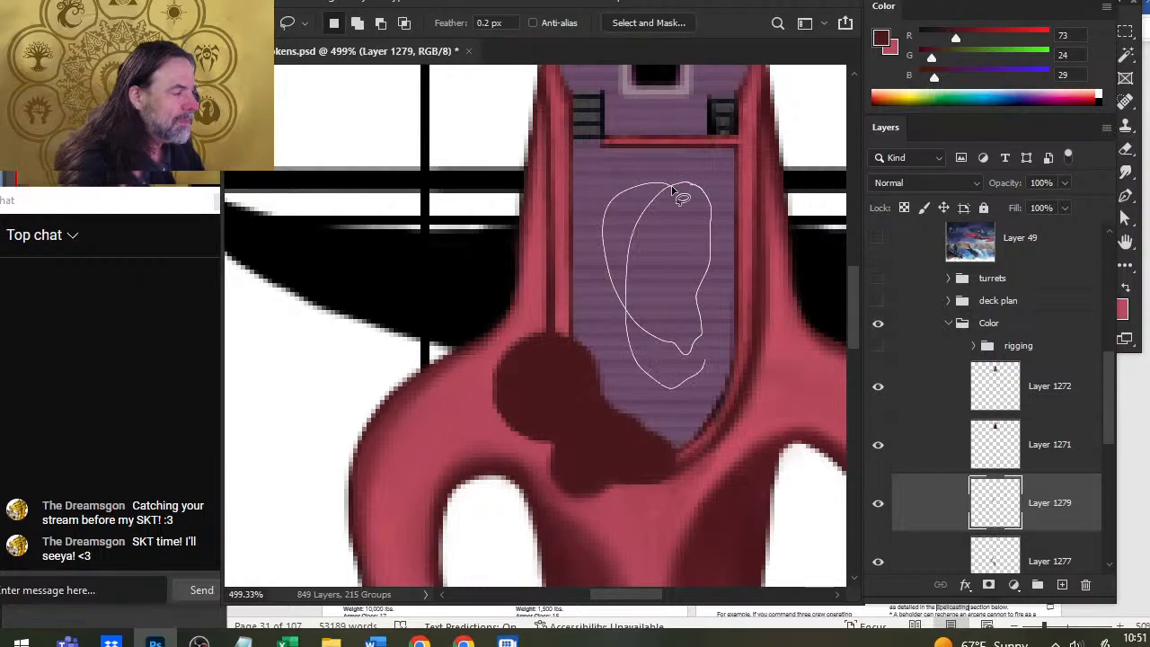
pyautogui.moveTo(681, 197); pyautogui.dragTo(675, 191)
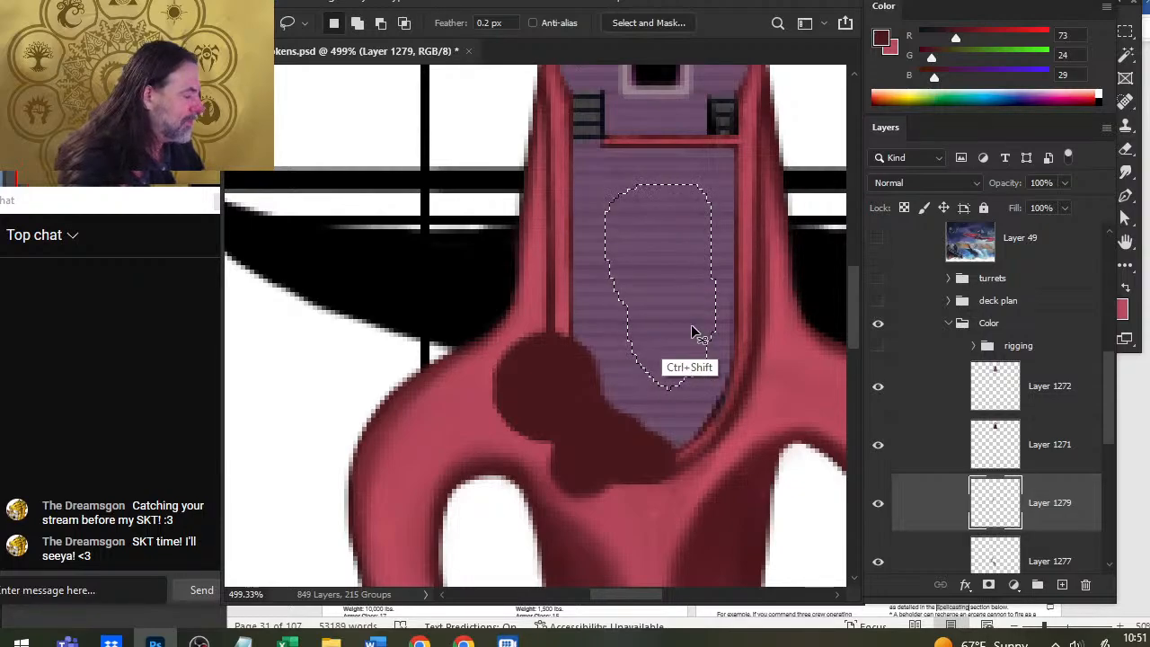
pyautogui.hotkey('ctrl', 'shift', 'j')
pyautogui.click(878, 504)
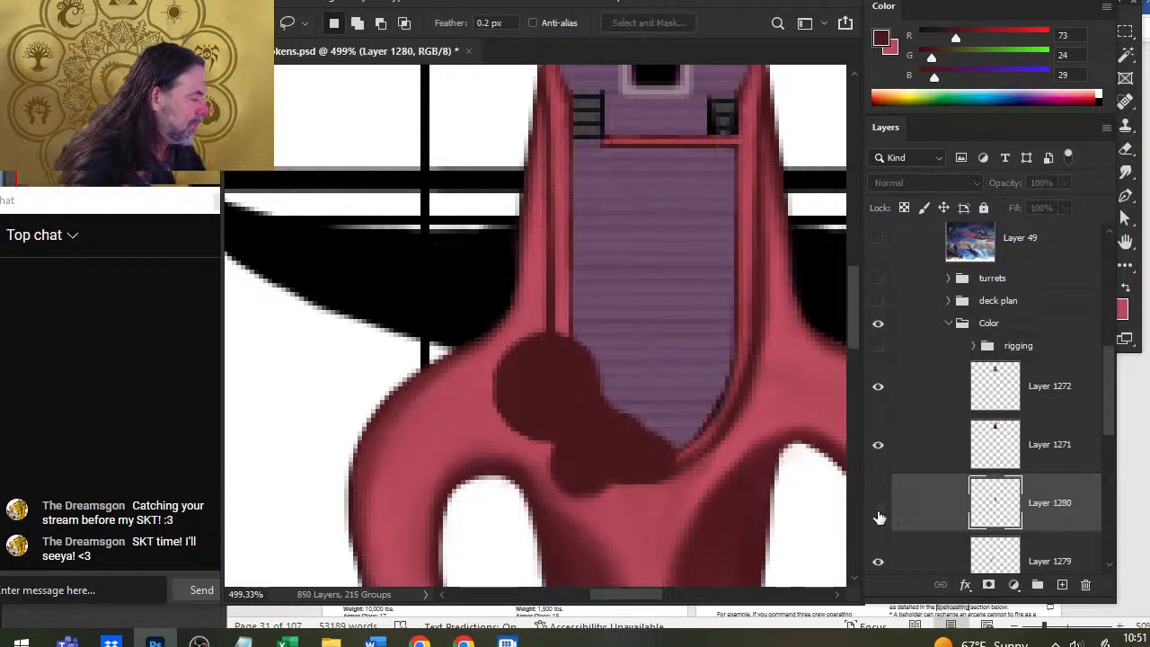
pyautogui.click(879, 518)
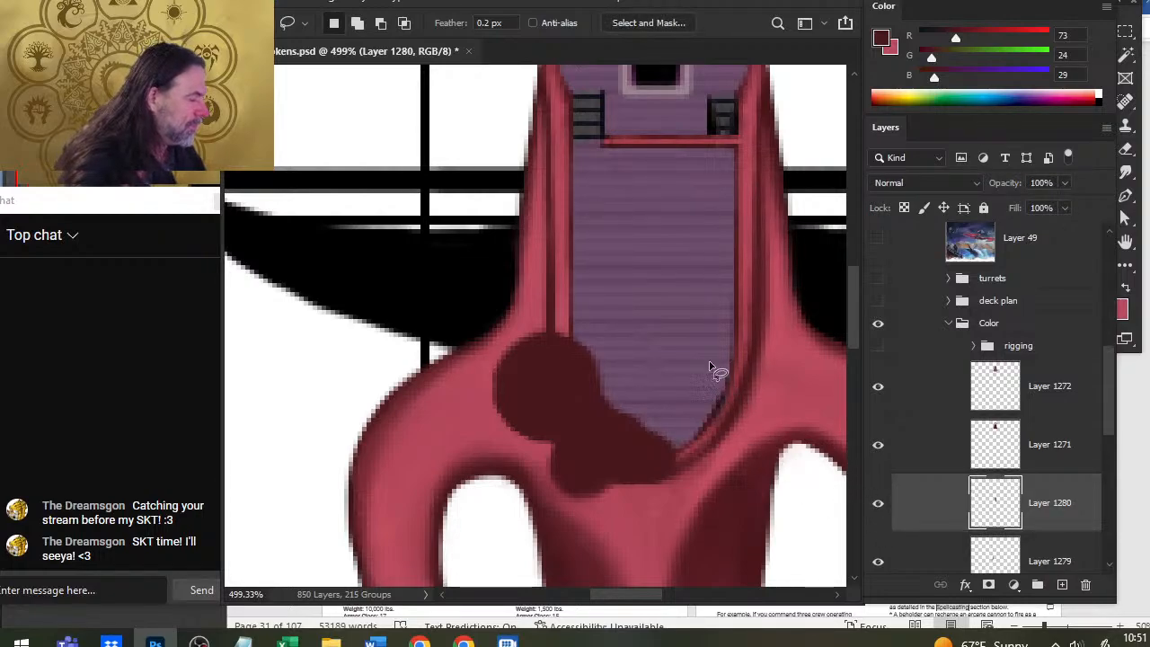
# Step: Move the copied planking piece down and left so it covers the round dark red patch beside the lower deck
pyautogui.press('v')
pyautogui.moveTo(716, 372)
pyautogui.mouseDown()
pyautogui.moveTo(602, 441)
pyautogui.moveTo(577, 424)
pyautogui.mouseUp()
pyautogui.moveTo(659, 470); pyautogui.dragTo(658, 464)
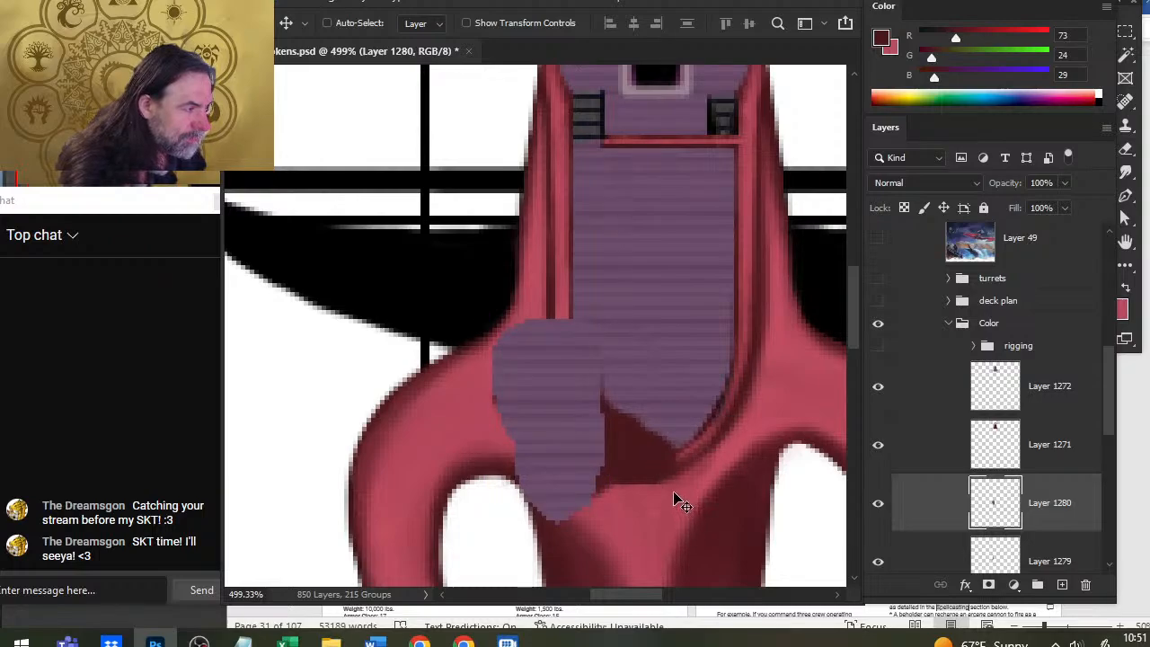
# Step: Smudge the planking horizontally at 60% strength across the dark patch towards the deck's lower tip
pyautogui.press('r')
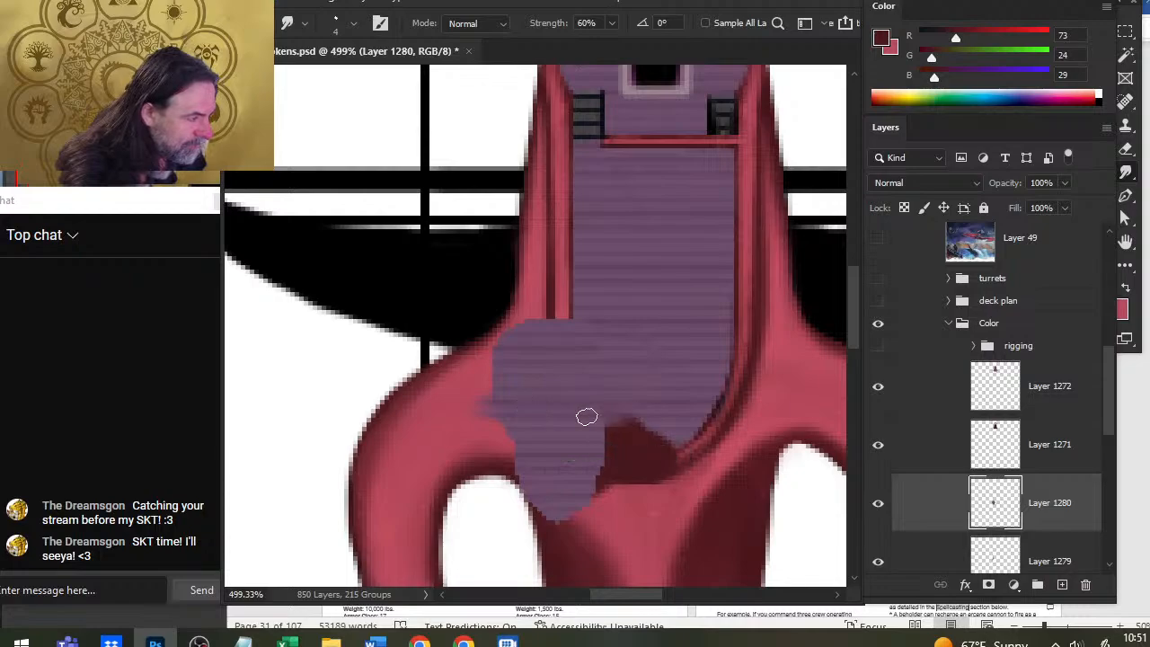
pyautogui.moveTo(523, 410); pyautogui.dragTo(654, 411)
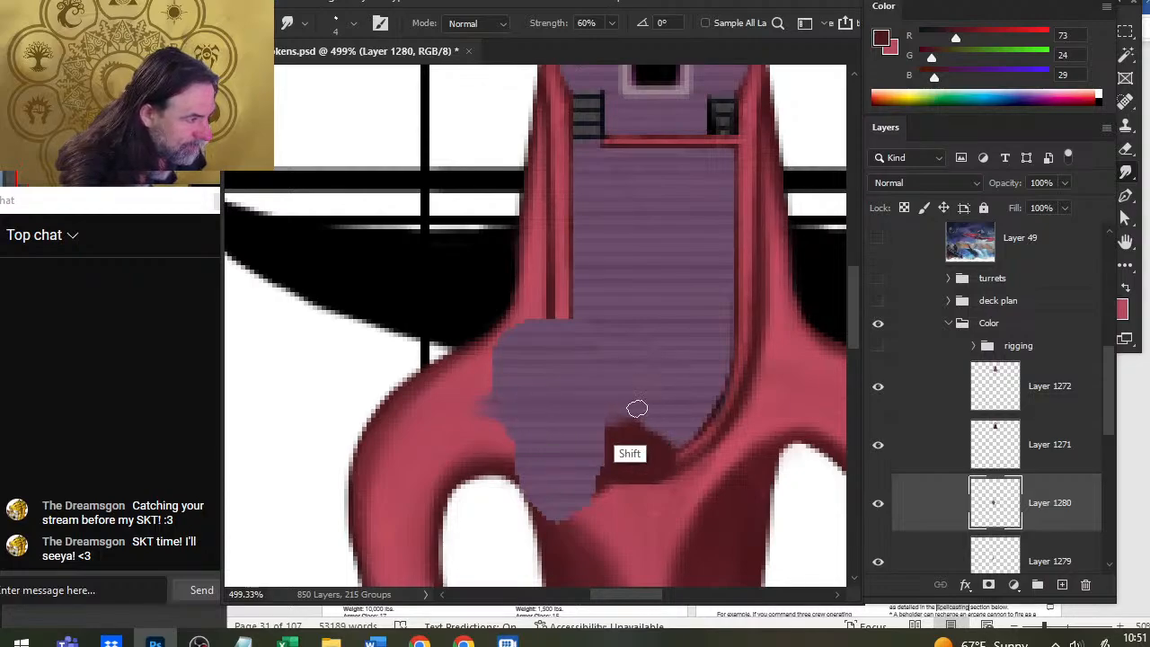
pyautogui.moveTo(531, 425); pyautogui.dragTo(658, 427)
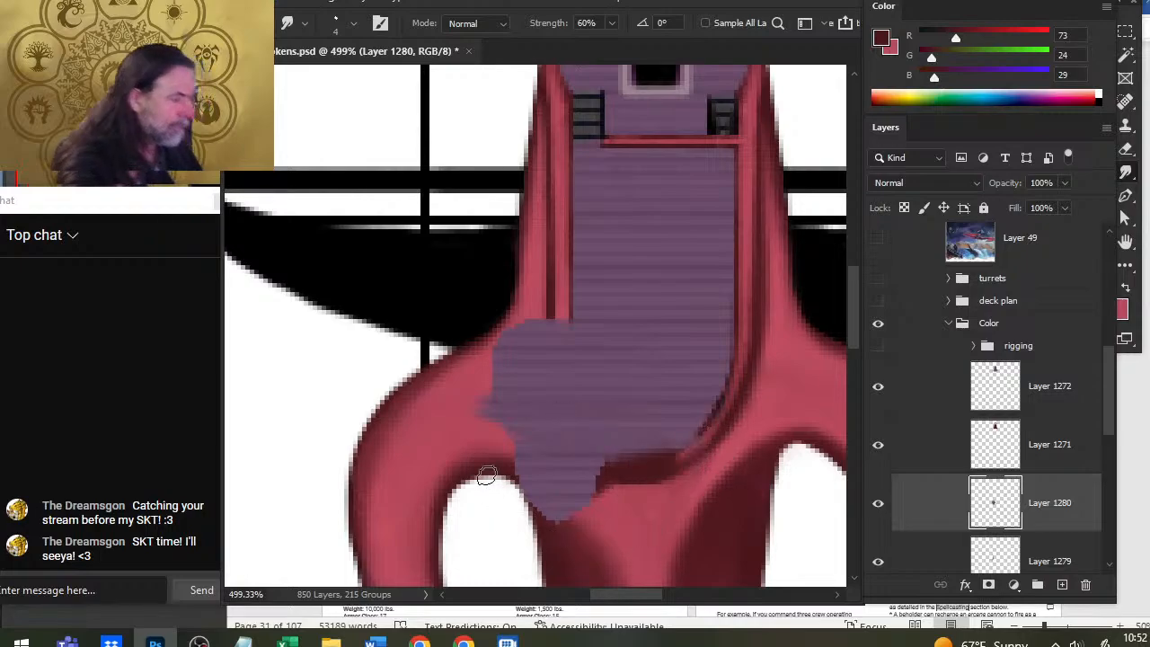
# Step: Raise the Smudge strength to 80% and pull the planking in straight horizontal strokes over the rest of the dark patch
pyautogui.moveTo(628, 468)
pyautogui.mouseDown()
pyautogui.moveTo(605, 380)
pyautogui.moveTo(590, 388)
pyautogui.mouseUp()
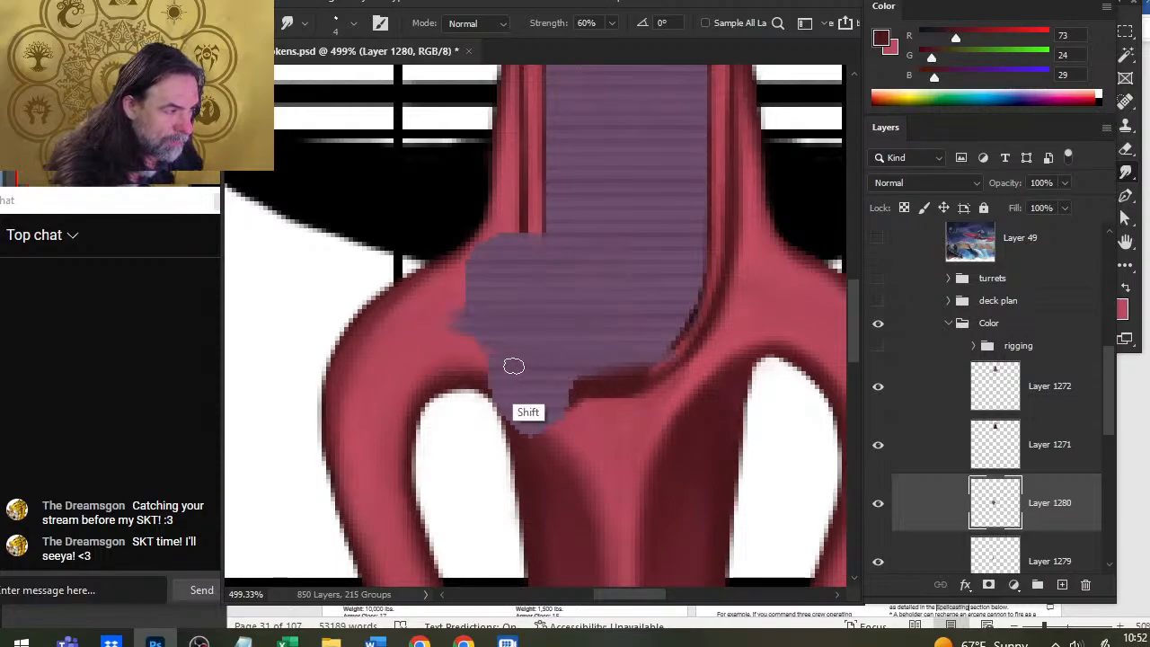
pyautogui.press('4')
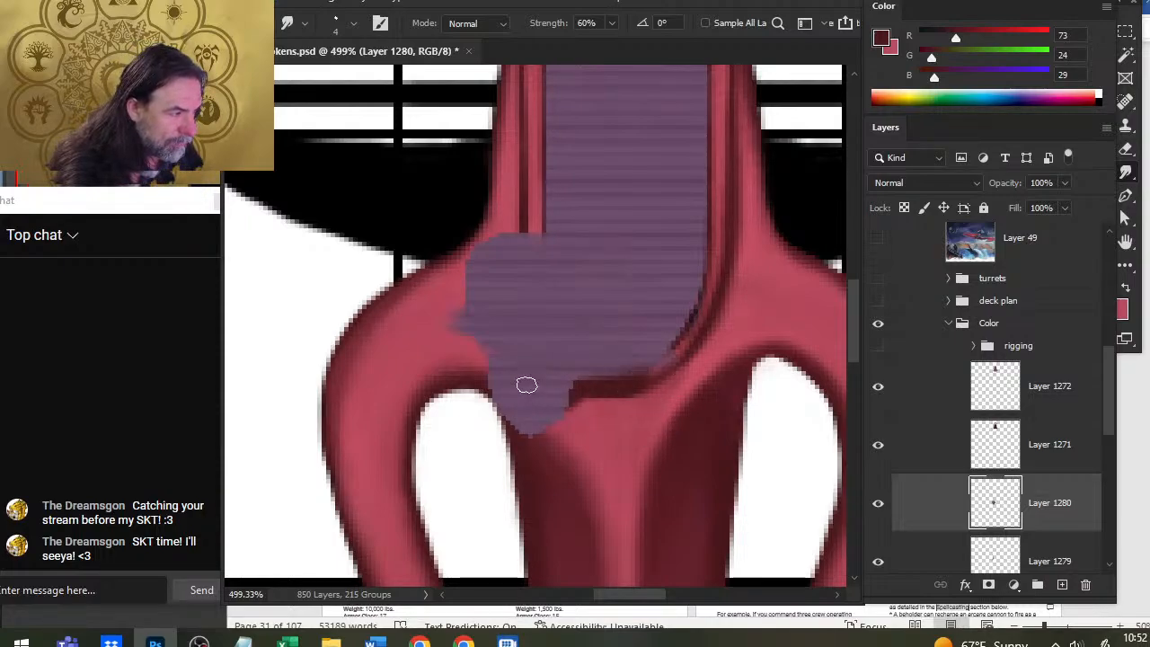
pyautogui.press('4')
pyautogui.press('6')
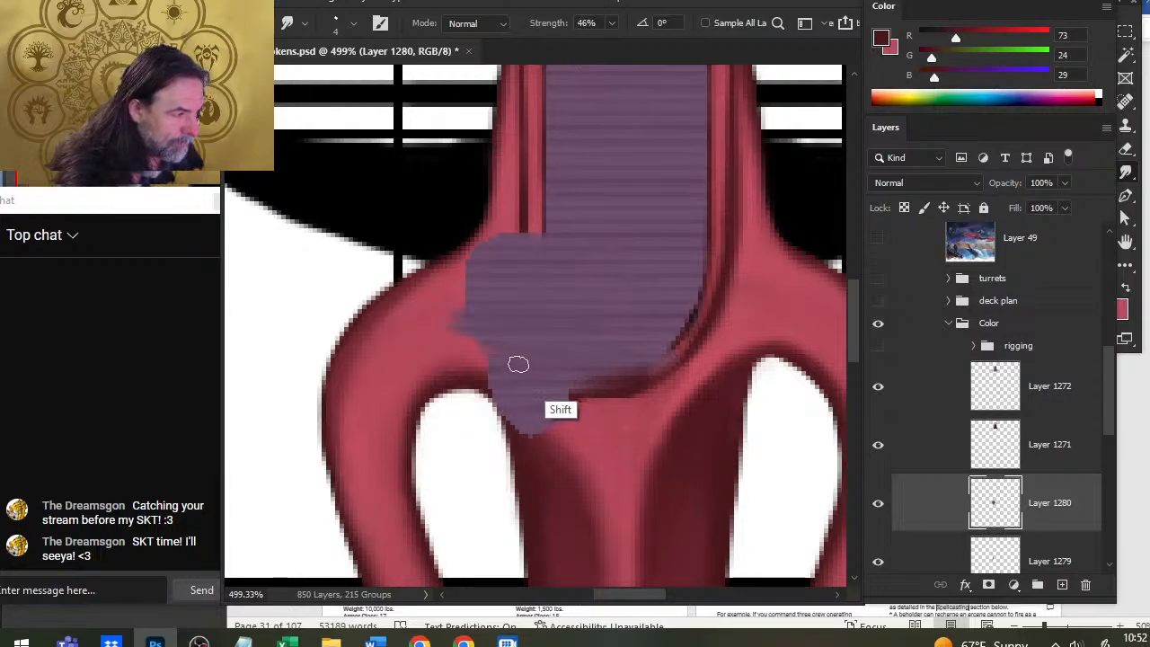
pyautogui.press('8')
pyautogui.moveTo(524, 383); pyautogui.dragTo(645, 383)
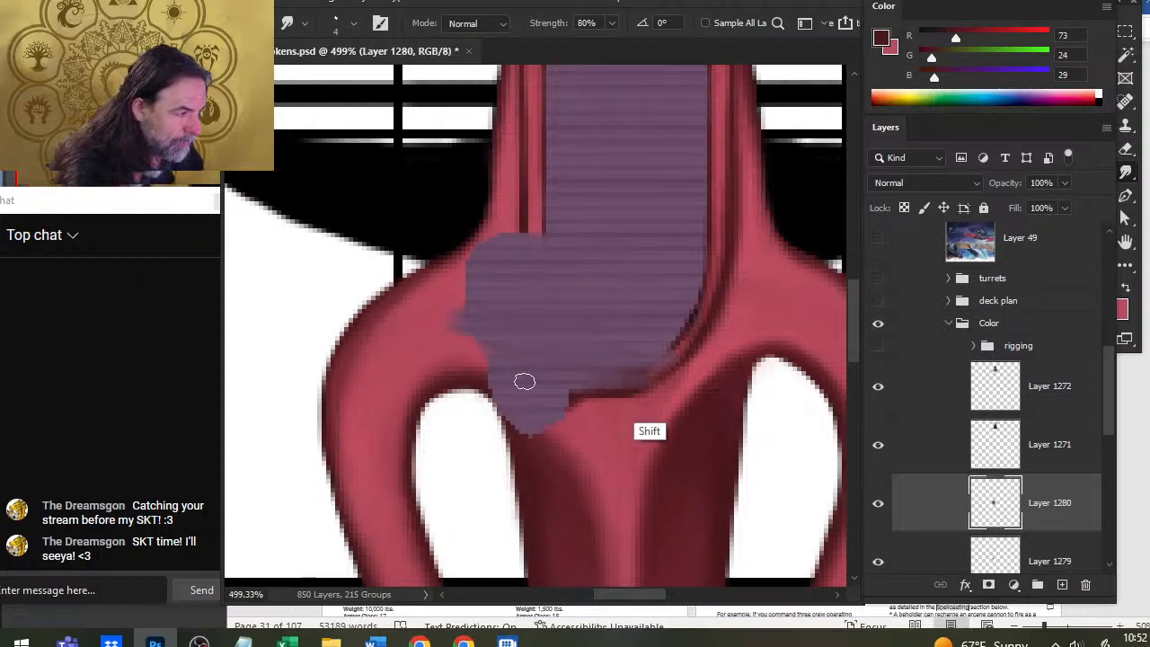
pyautogui.moveTo(520, 370); pyautogui.dragTo(657, 370)
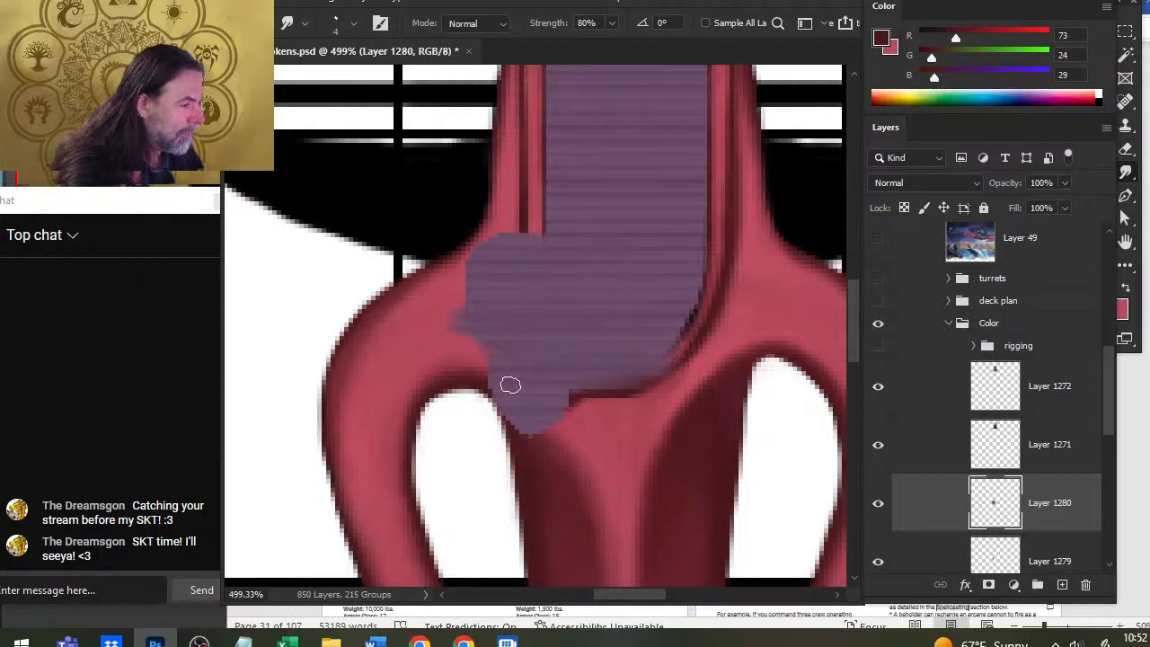
pyautogui.moveTo(515, 394)
pyautogui.mouseDown()
pyautogui.moveTo(671, 401)
pyautogui.moveTo(636, 399)
pyautogui.mouseUp()
pyautogui.moveTo(545, 380); pyautogui.dragTo(684, 383)
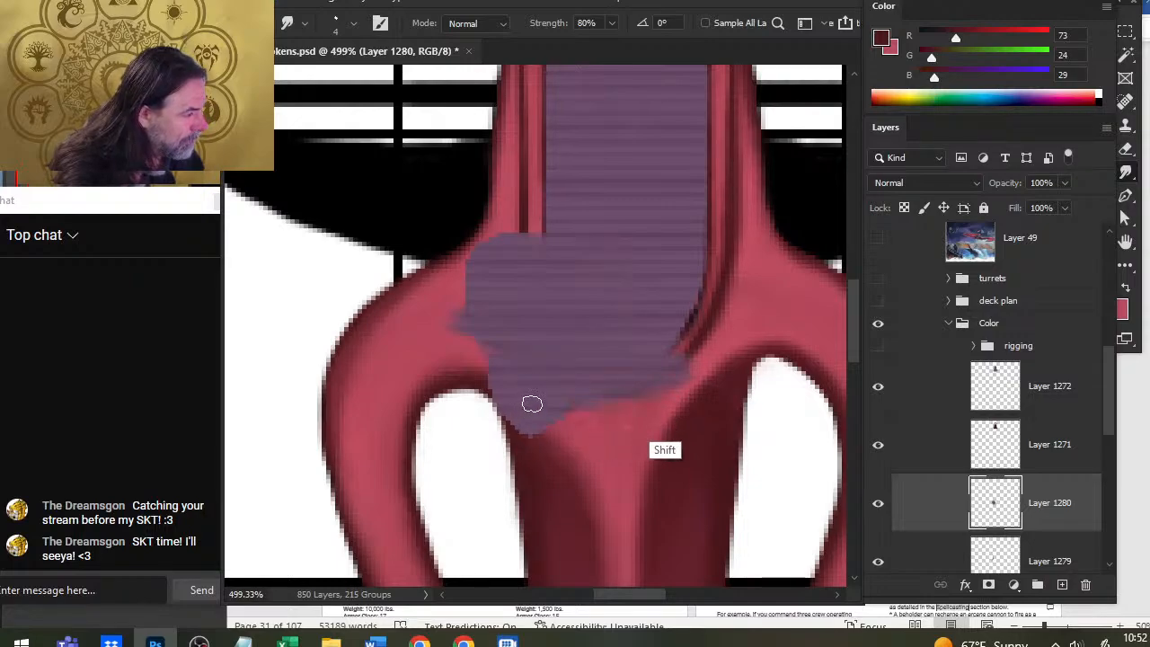
pyautogui.moveTo(526, 420)
pyautogui.mouseDown()
pyautogui.moveTo(560, 428)
pyautogui.moveTo(525, 429)
pyautogui.moveTo(636, 426)
pyautogui.mouseUp()
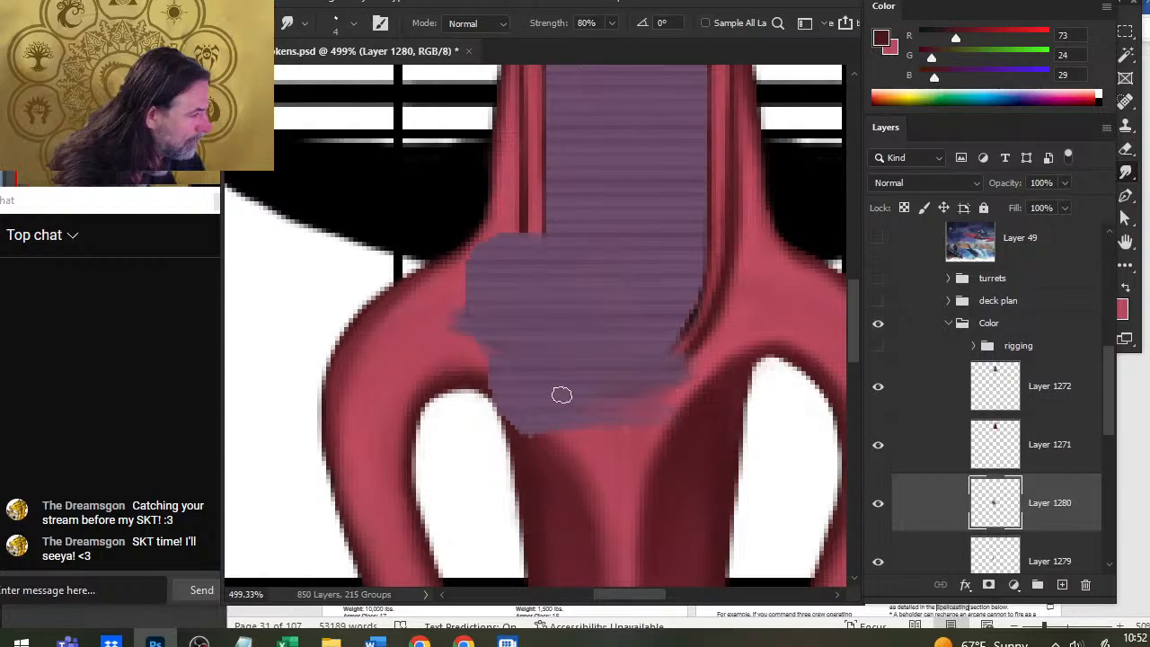
# Step: Reduce the opacity of Layer 1280 to 57% so the dark patch shows through the planking
pyautogui.press('z')
pyautogui.moveTo(673, 363); pyautogui.dragTo(586, 394)
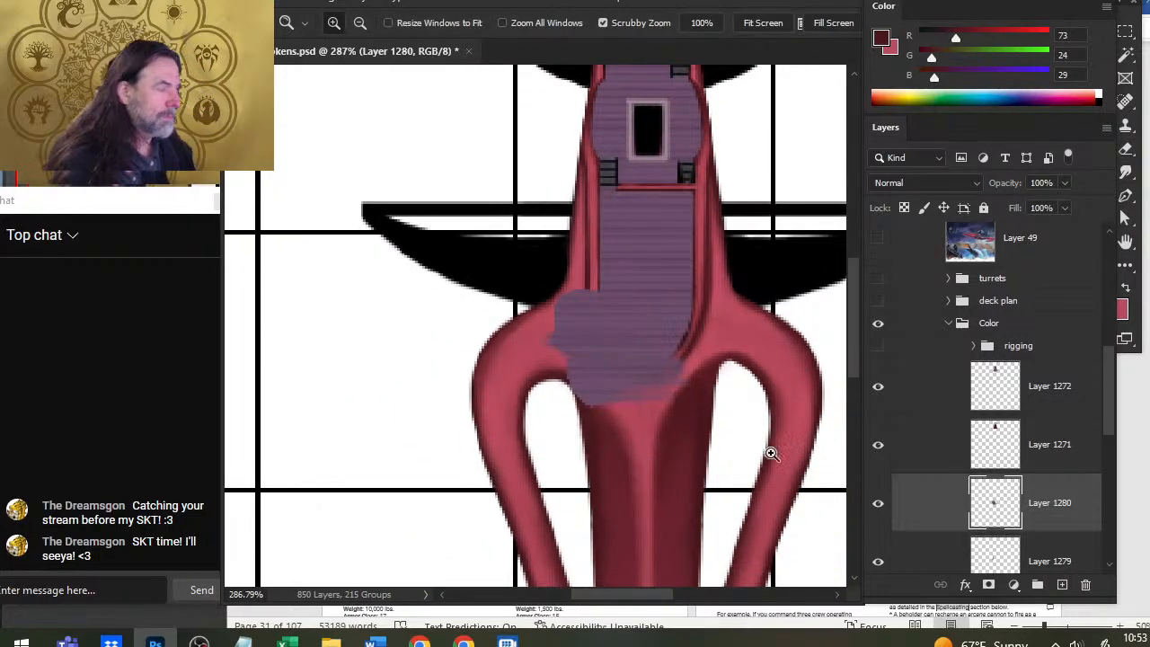
pyautogui.click(1064, 183)
pyautogui.moveTo(1064, 207); pyautogui.dragTo(1044, 209)
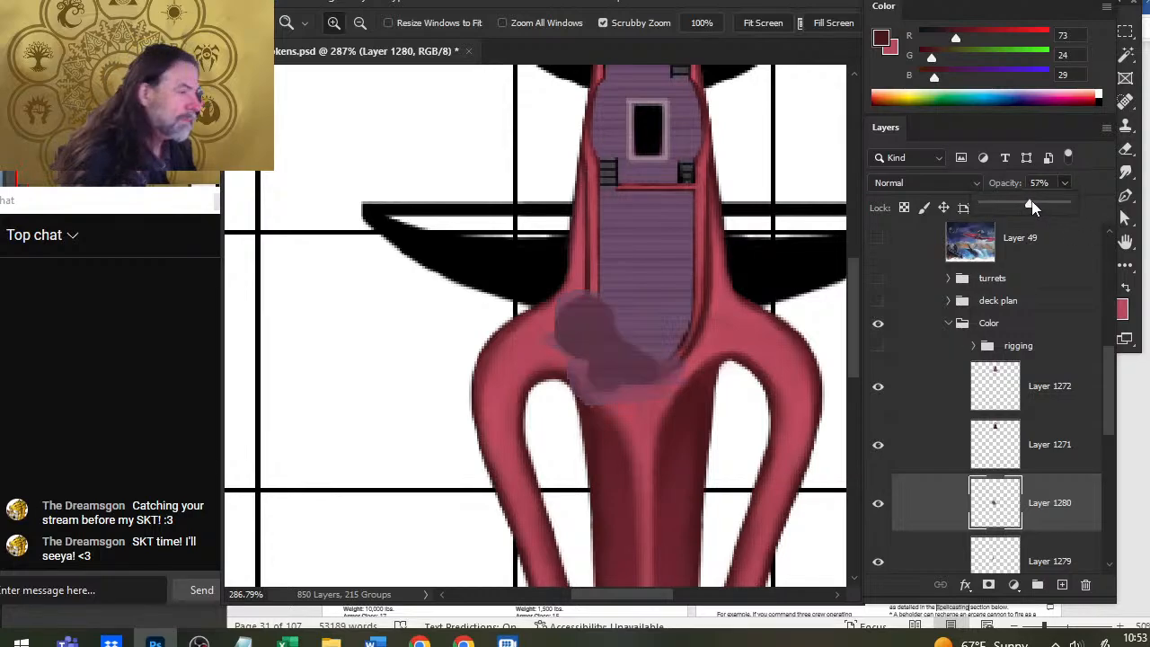
# Step: Duplicate Layer 1280, hide the copy and make the original layer active again
pyautogui.rightClick(931, 511)
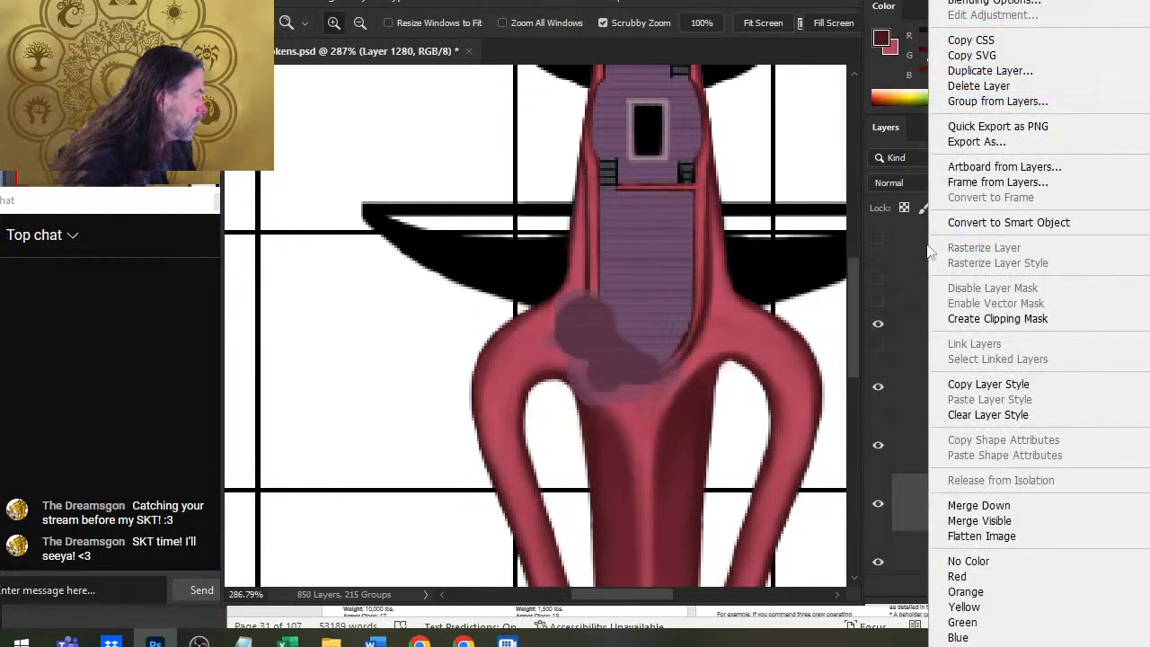
pyautogui.click(991, 72)
pyautogui.press('Return')
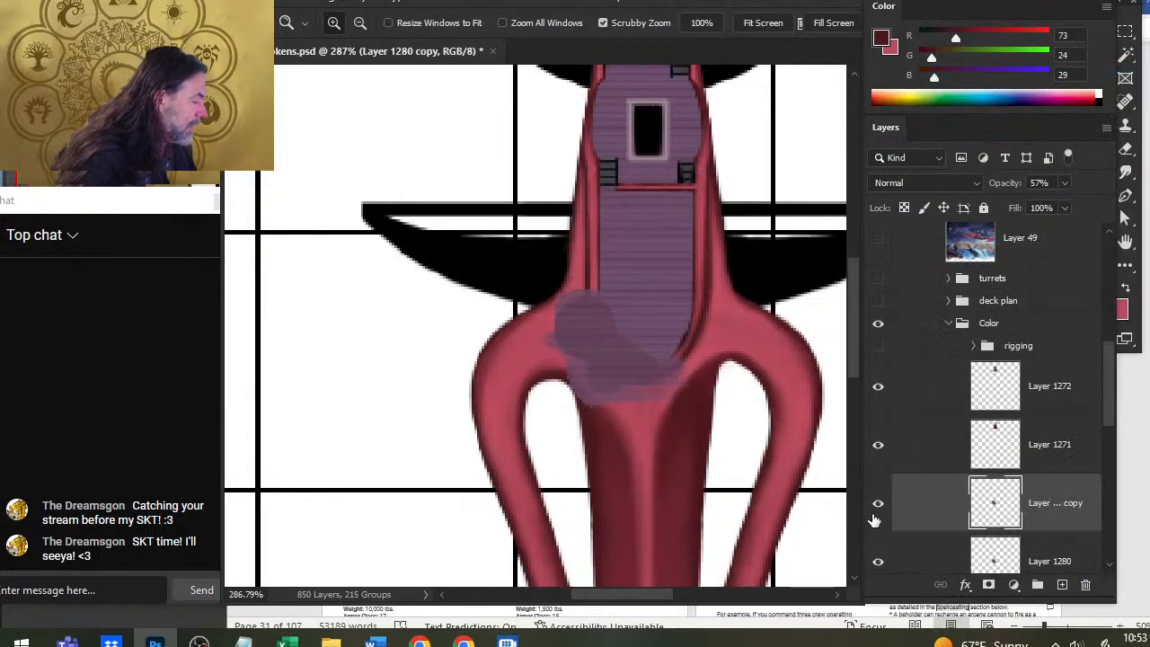
pyautogui.click(876, 505)
pyautogui.click(924, 558)
# Step: Erase the planking overhang along the upper edge of the round patch with a size 4 Eraser
pyautogui.click(577, 328)
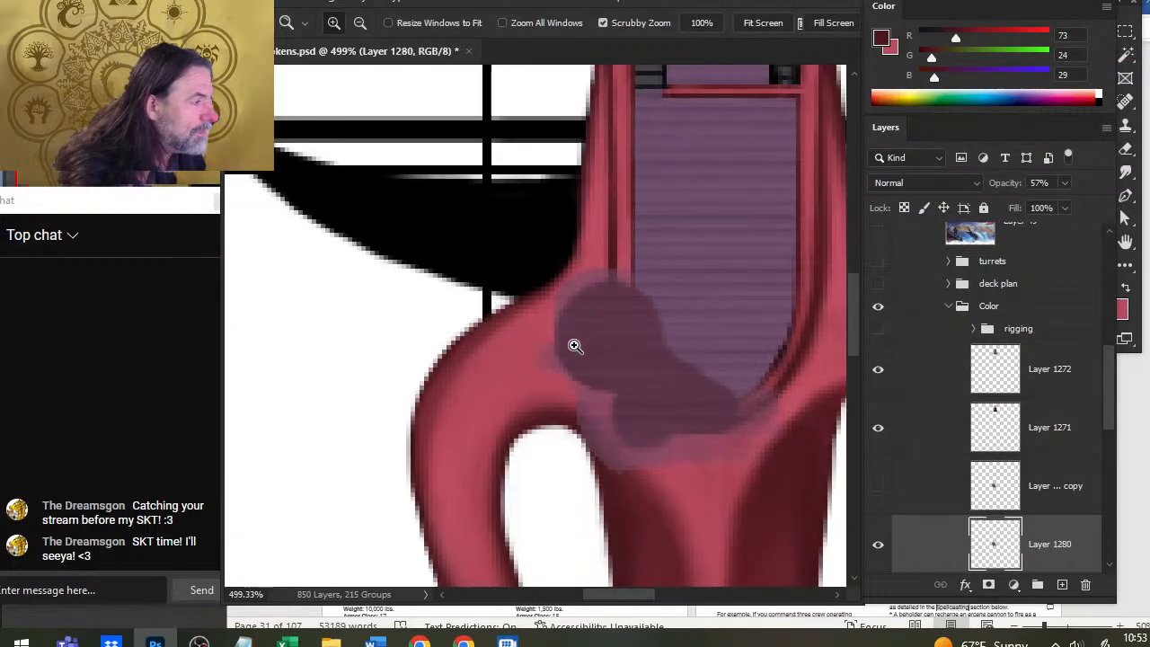
pyautogui.press('e')
pyautogui.press(']')
pyautogui.press(']')
pyautogui.press(']')
pyautogui.press(']')
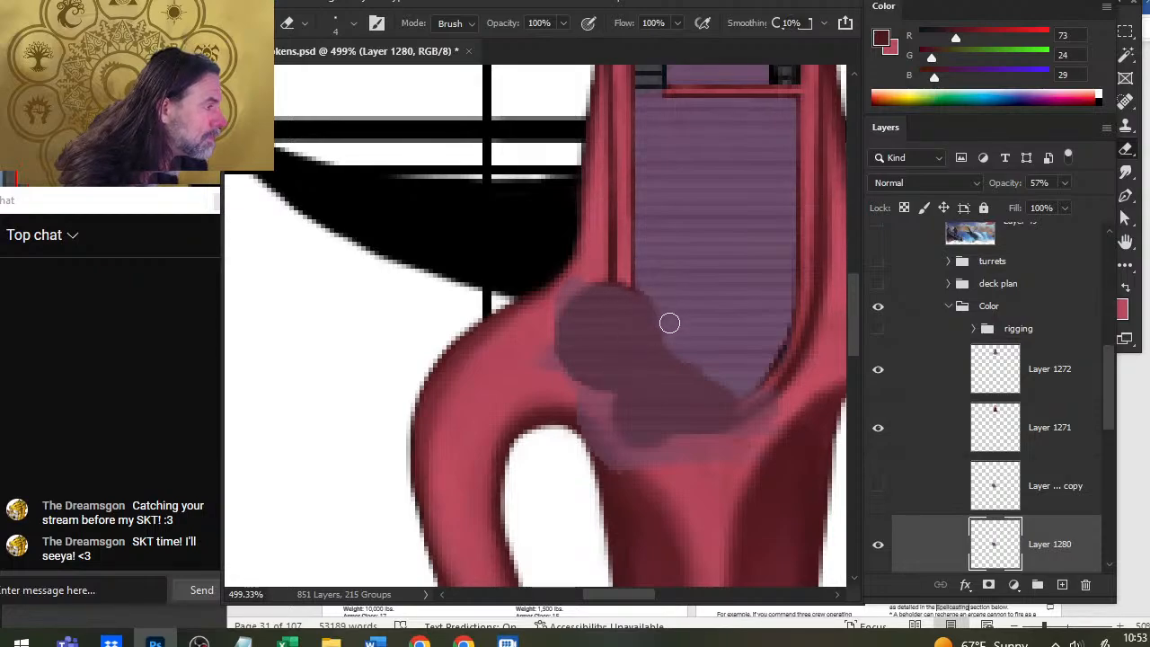
# Step: Trim the planking around the patch's left side and small lower lobe with a size 2 Eraser, smudging at 80% strength where needed
pyautogui.press('r')
pyautogui.press('e')
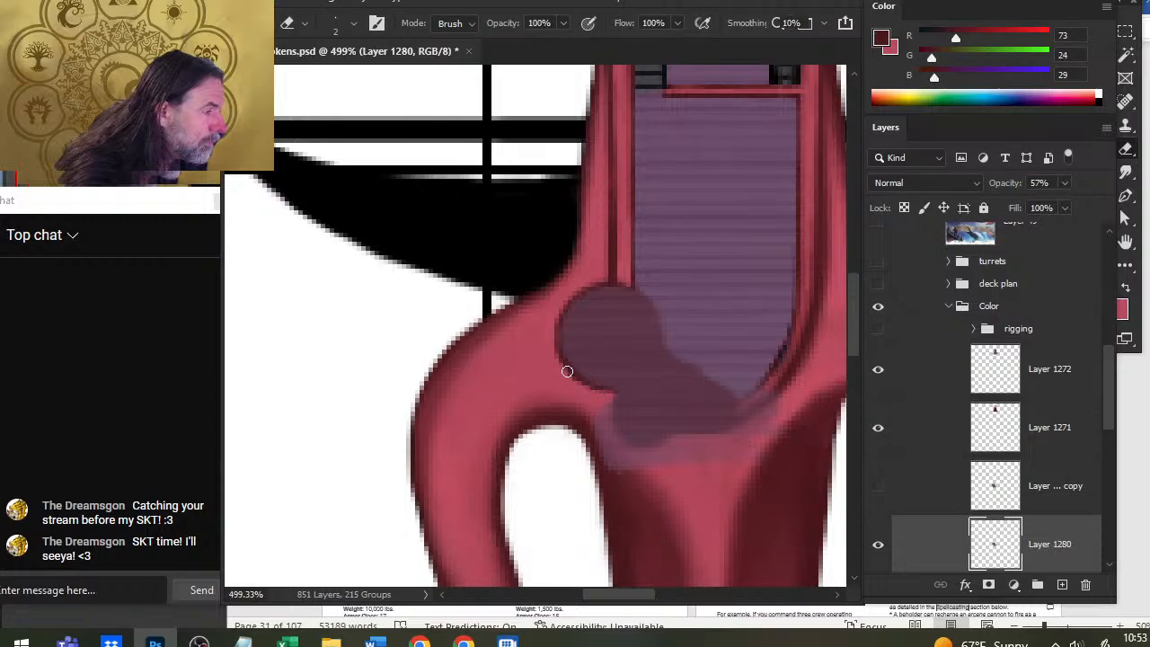
pyautogui.press('r')
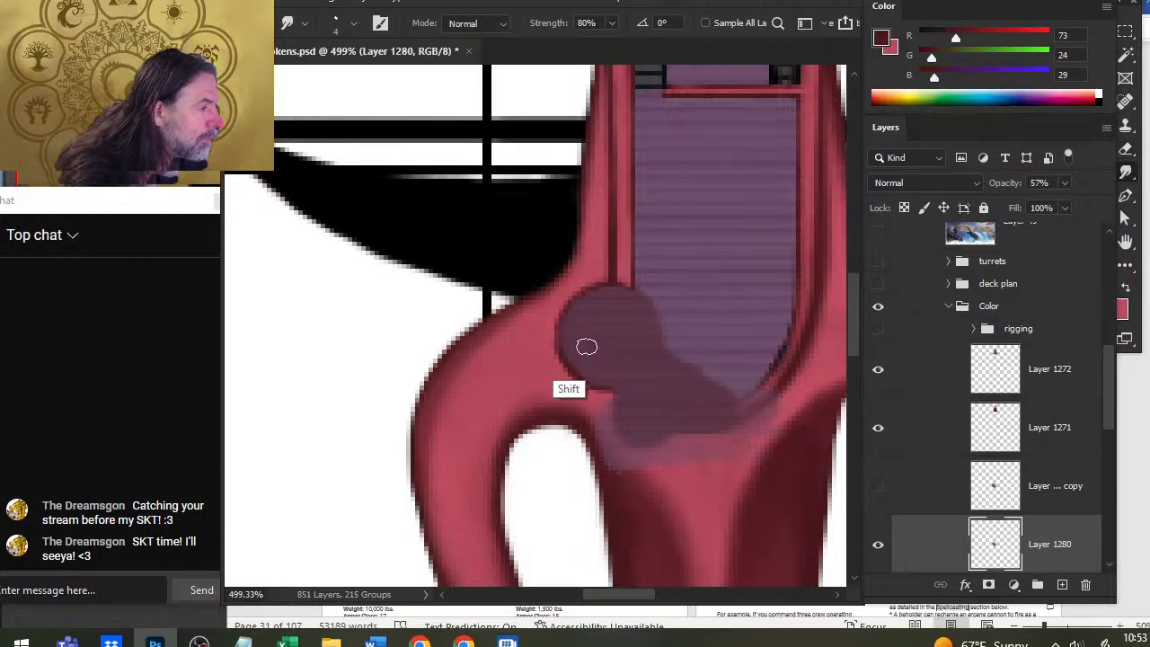
pyautogui.press('e')
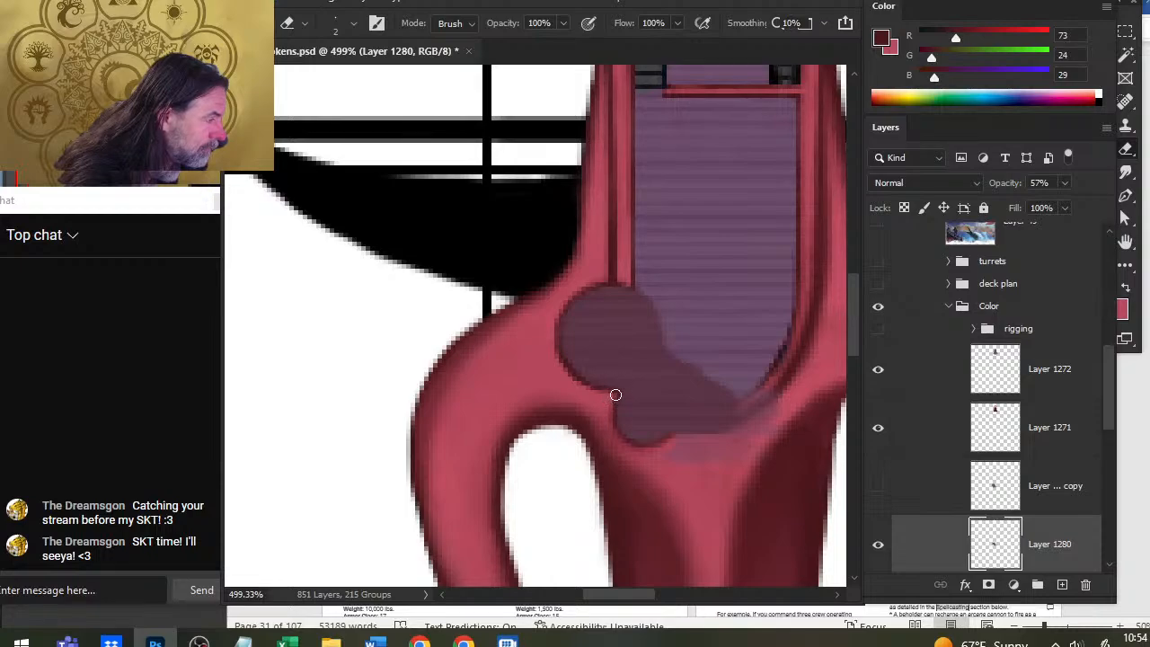
# Step: Erase the planking overhang below the dark patch with a size 4 Eraser, smudging its lower edge at 80% strength
pyautogui.moveTo(633, 469); pyautogui.dragTo(546, 393)
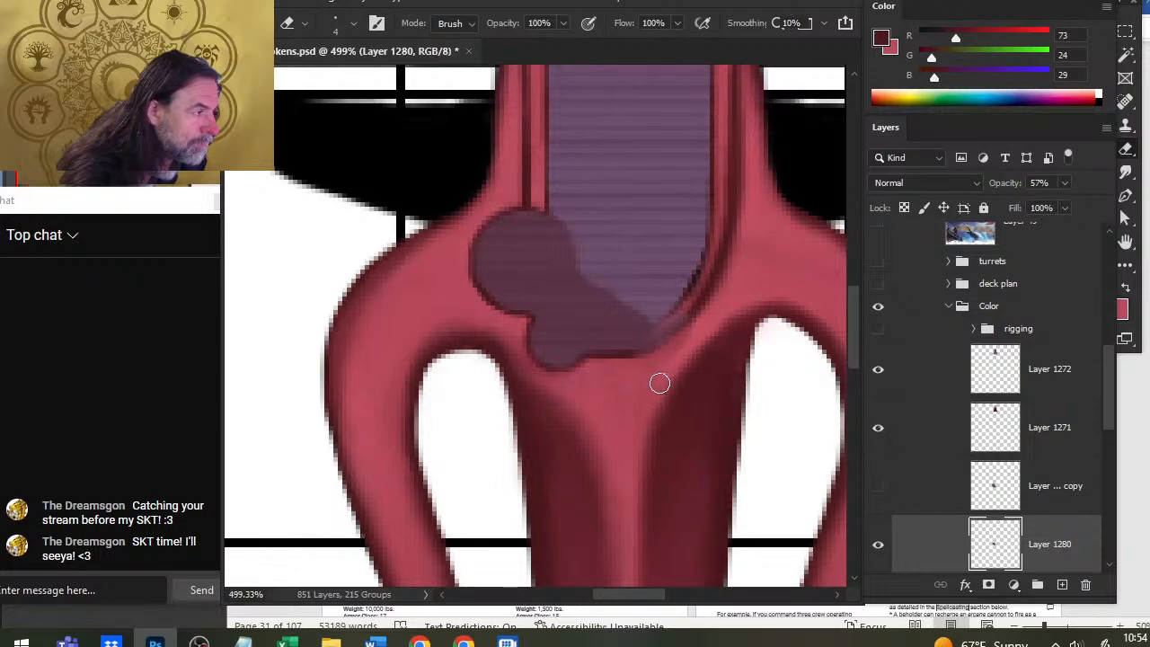
pyautogui.press('r')
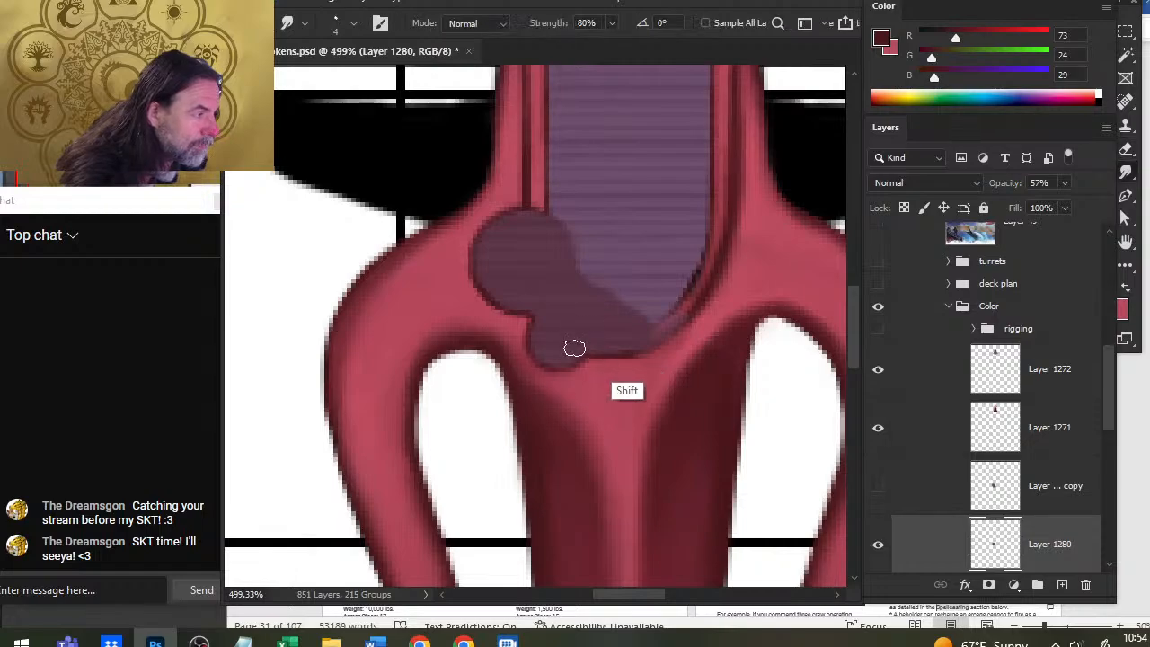
pyautogui.press('e')
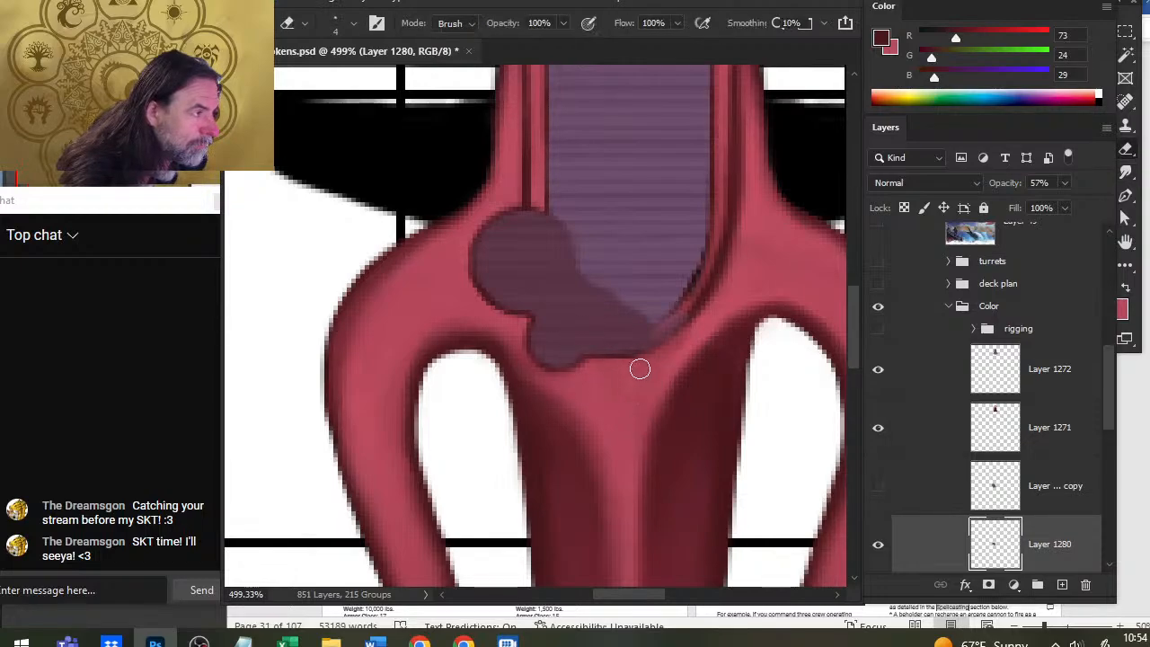
pyautogui.press('r')
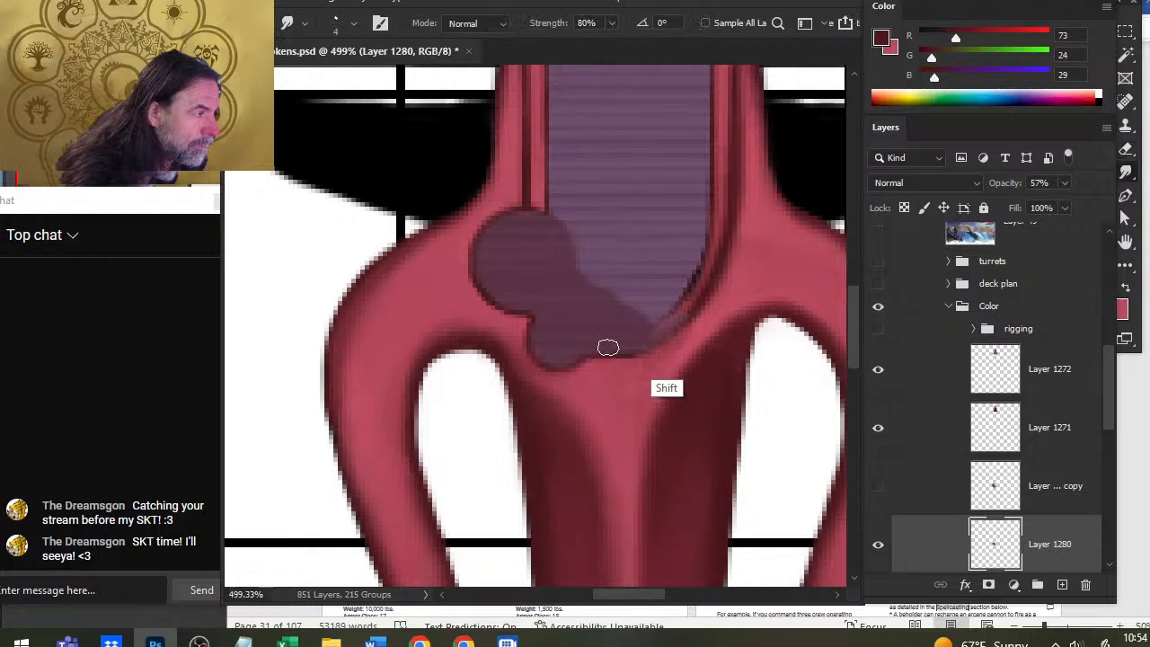
pyautogui.press('e')
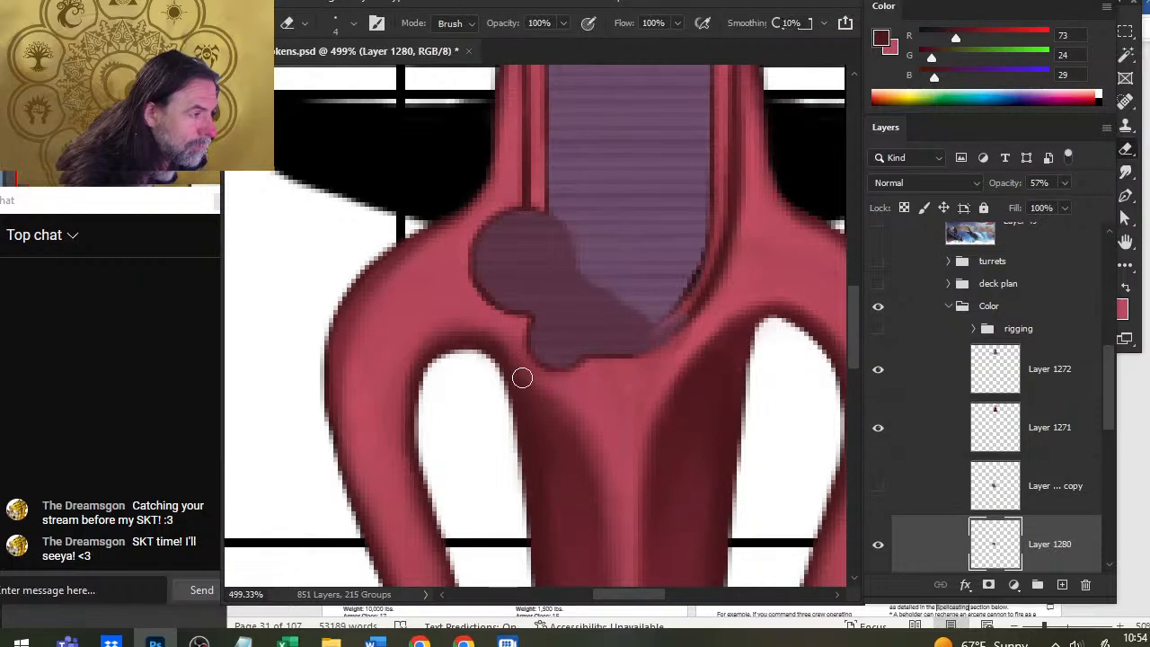
# Step: Raise the opacity of Layer 1280 to 100%
pyautogui.press('z')
pyautogui.moveTo(546, 351); pyautogui.dragTo(487, 427)
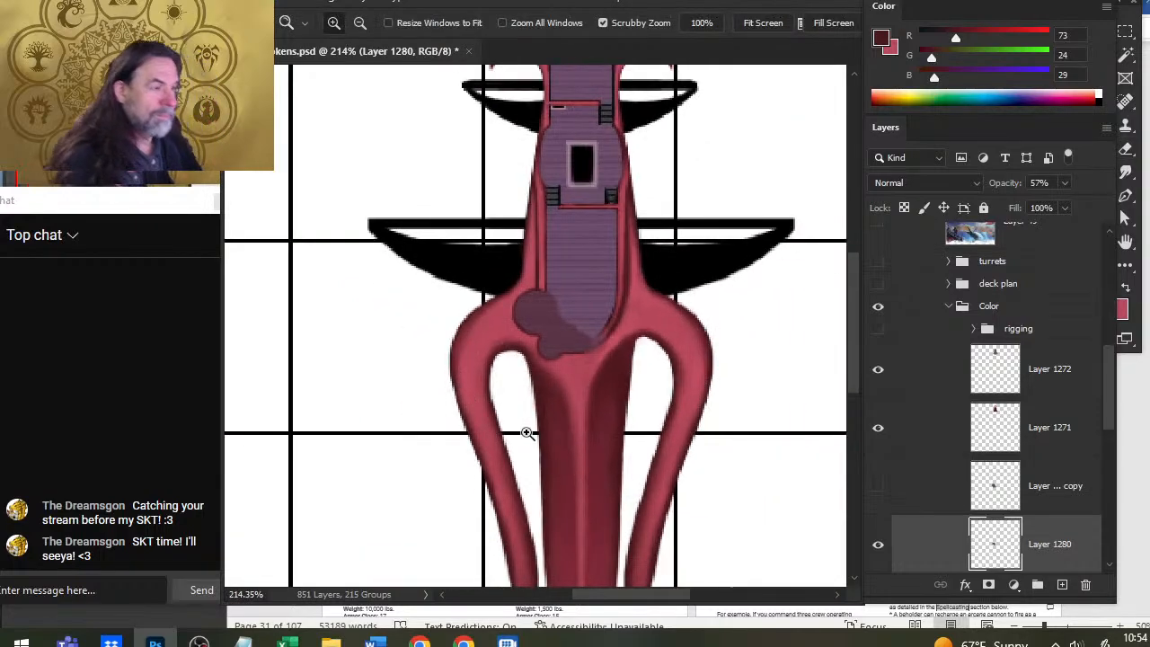
pyautogui.click(1065, 183)
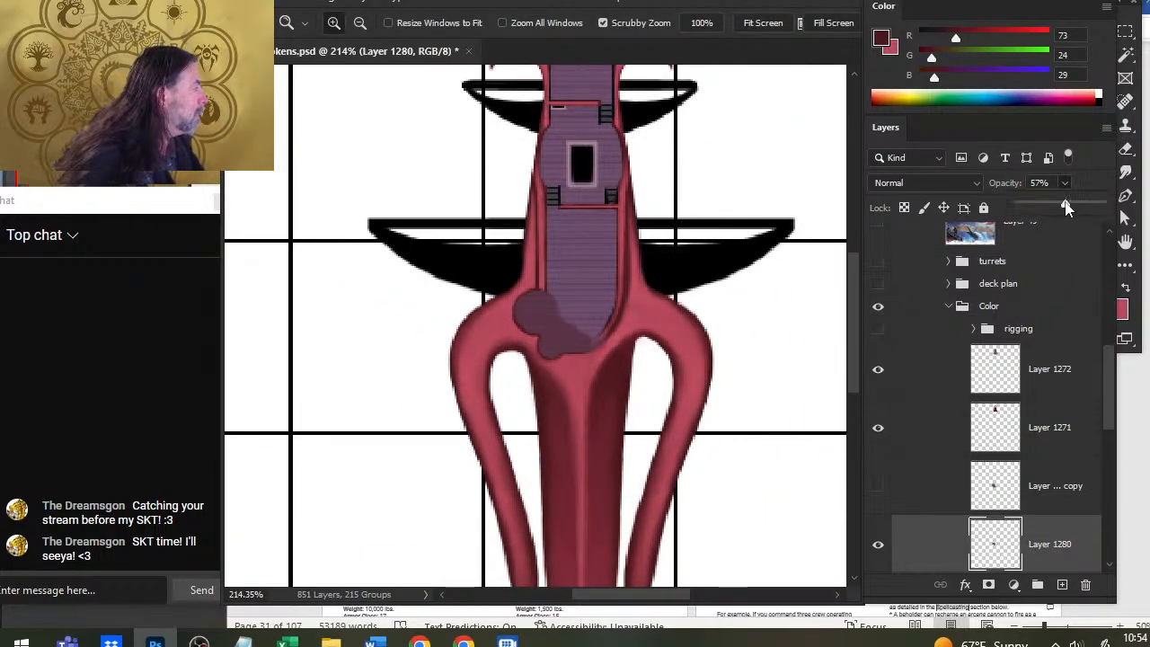
pyautogui.moveTo(1087, 210); pyautogui.dragTo(1099, 209)
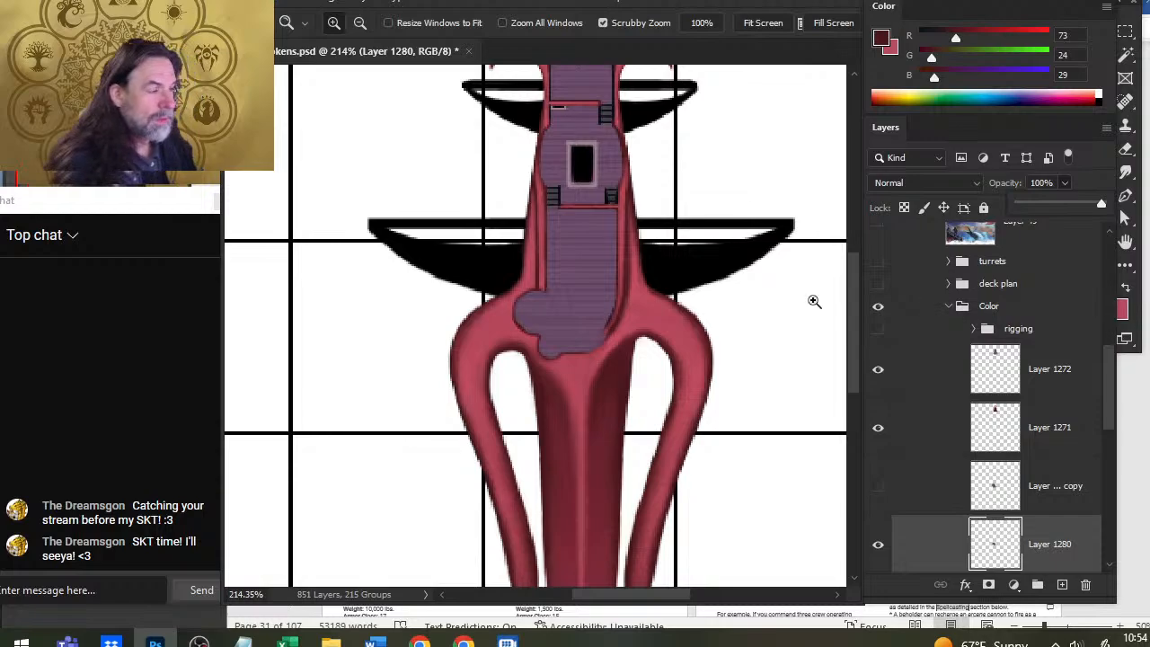
# Step: Refine the planking edge around the round left lobe, alternating 80% Smudge strokes with a size 4 Eraser to leave an even dark rim
pyautogui.click(566, 326)
pyautogui.moveTo(565, 325); pyautogui.dragTo(601, 372)
pyautogui.press('r')
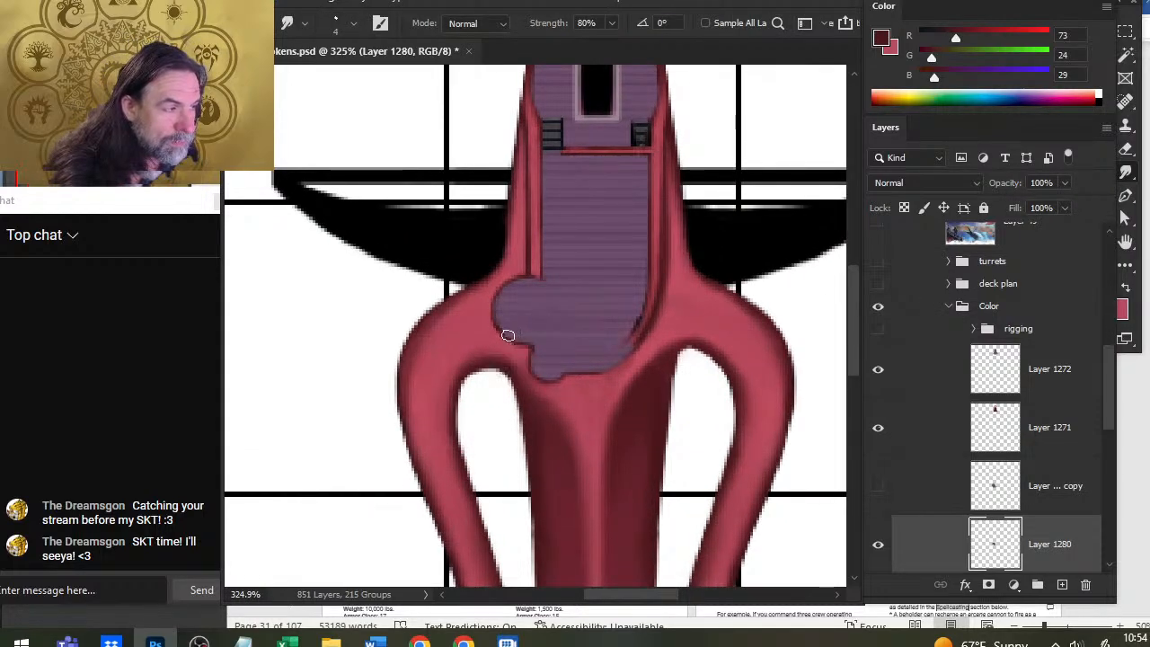
pyautogui.press('e')
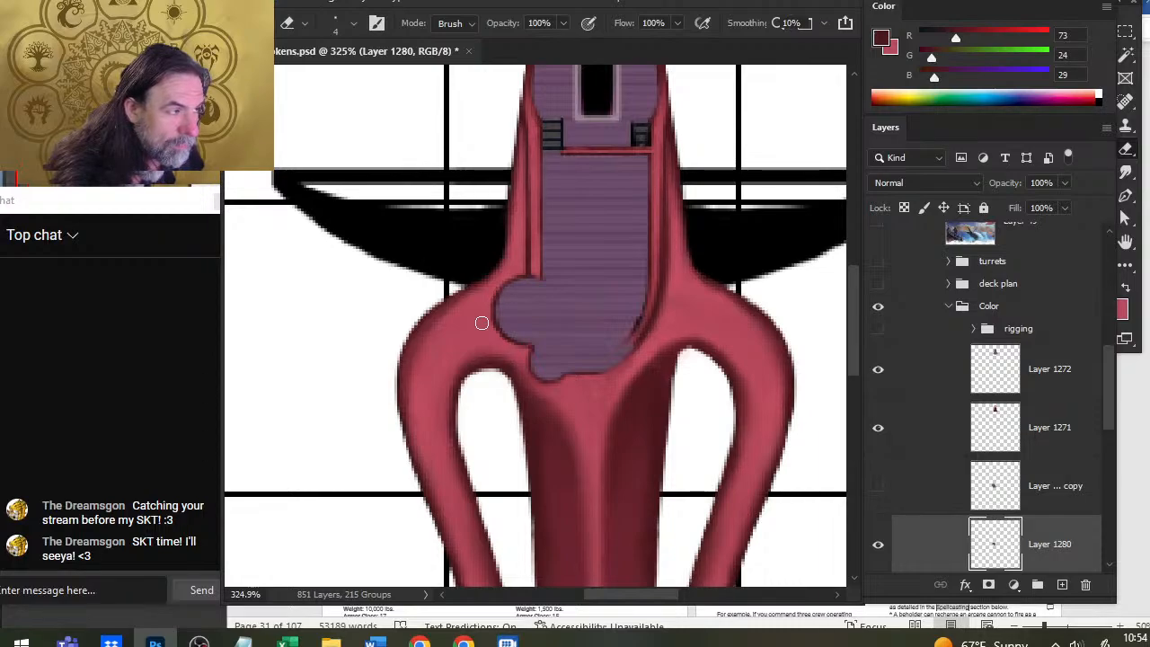
pyautogui.press('r')
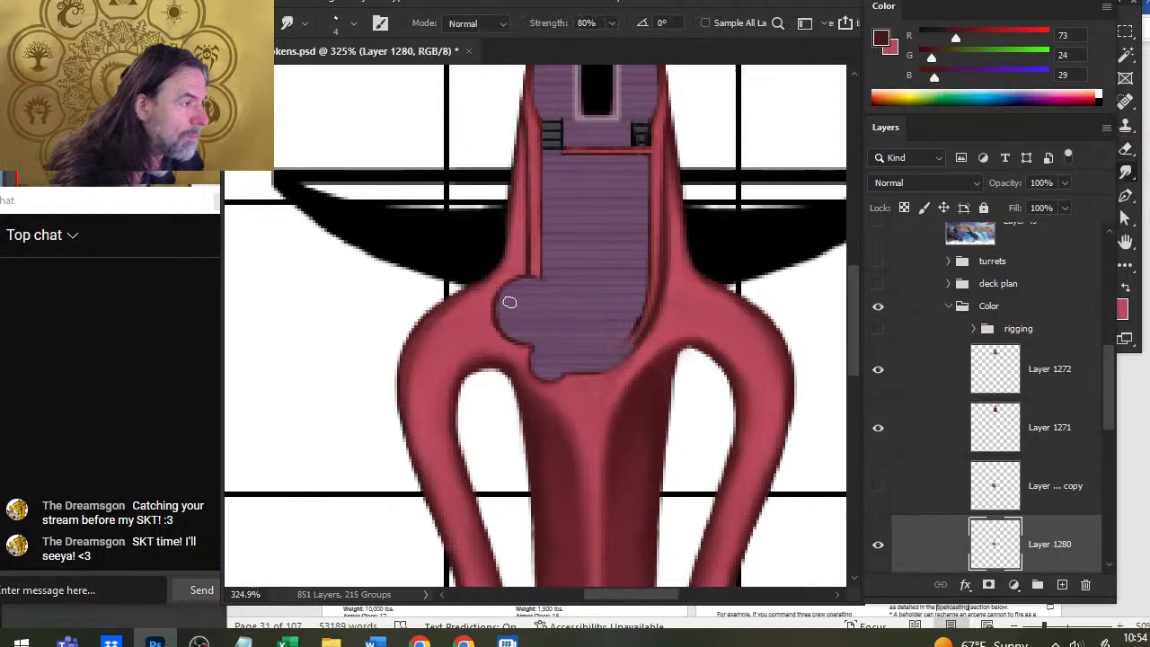
pyautogui.moveTo(510, 313); pyautogui.dragTo(506, 322)
pyautogui.keyDown('shift'); pyautogui.click(516, 300); pyautogui.keyUp('shift')
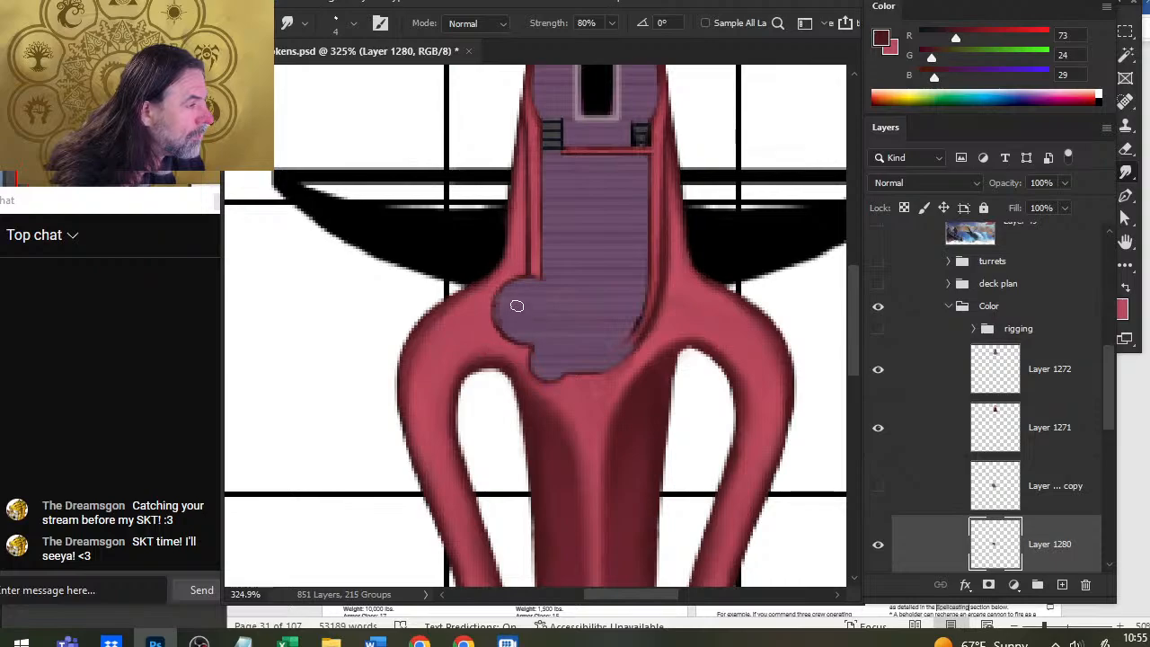
pyautogui.keyDown('shift'); pyautogui.click(527, 307); pyautogui.keyUp('shift')
pyautogui.keyDown('shift'); pyautogui.click(518, 308); pyautogui.keyUp('shift')
pyautogui.keyDown('shift'); pyautogui.click(499, 316); pyautogui.keyUp('shift')
pyautogui.press('e')
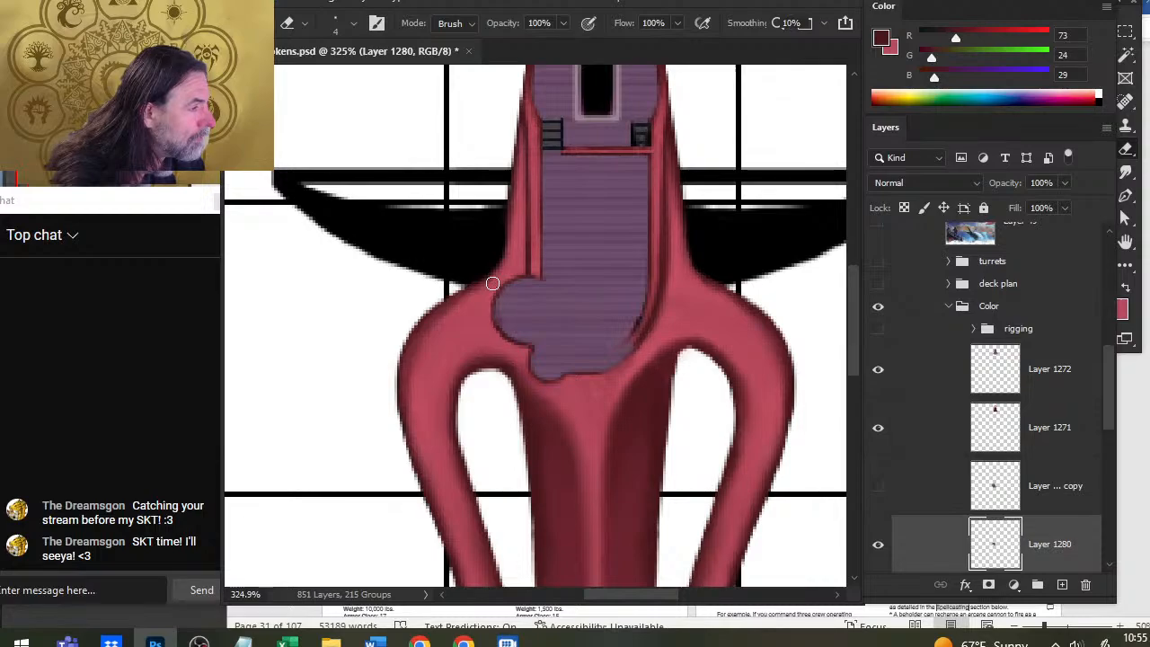
pyautogui.press('r')
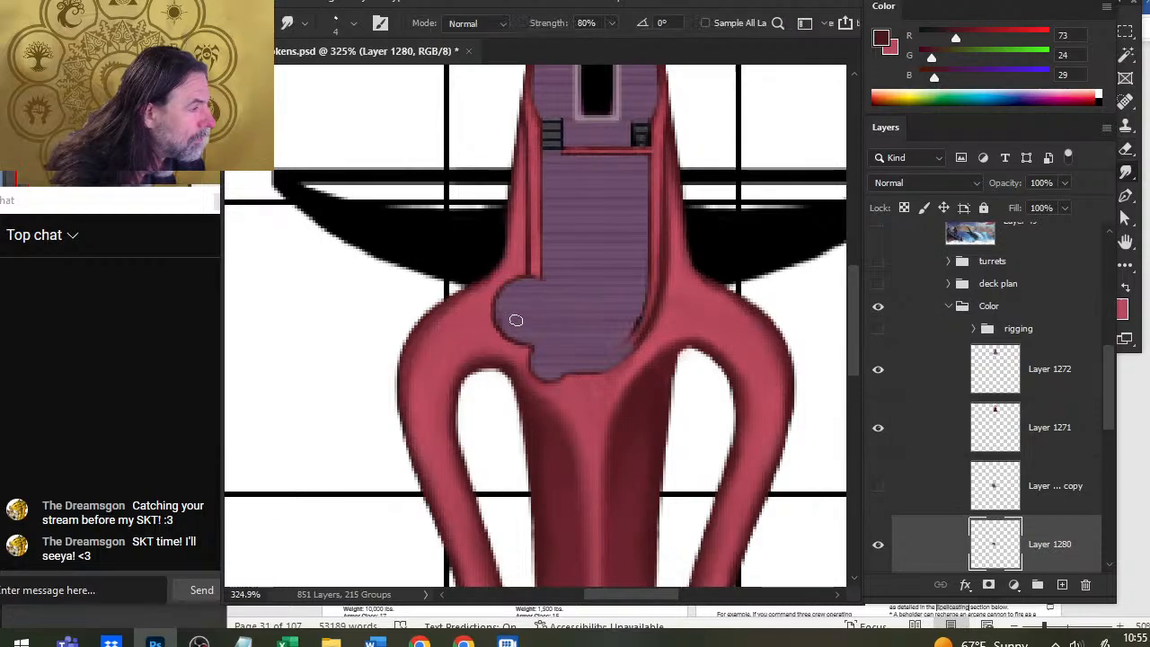
pyautogui.keyDown('shift'); pyautogui.click(516, 320); pyautogui.keyUp('shift')
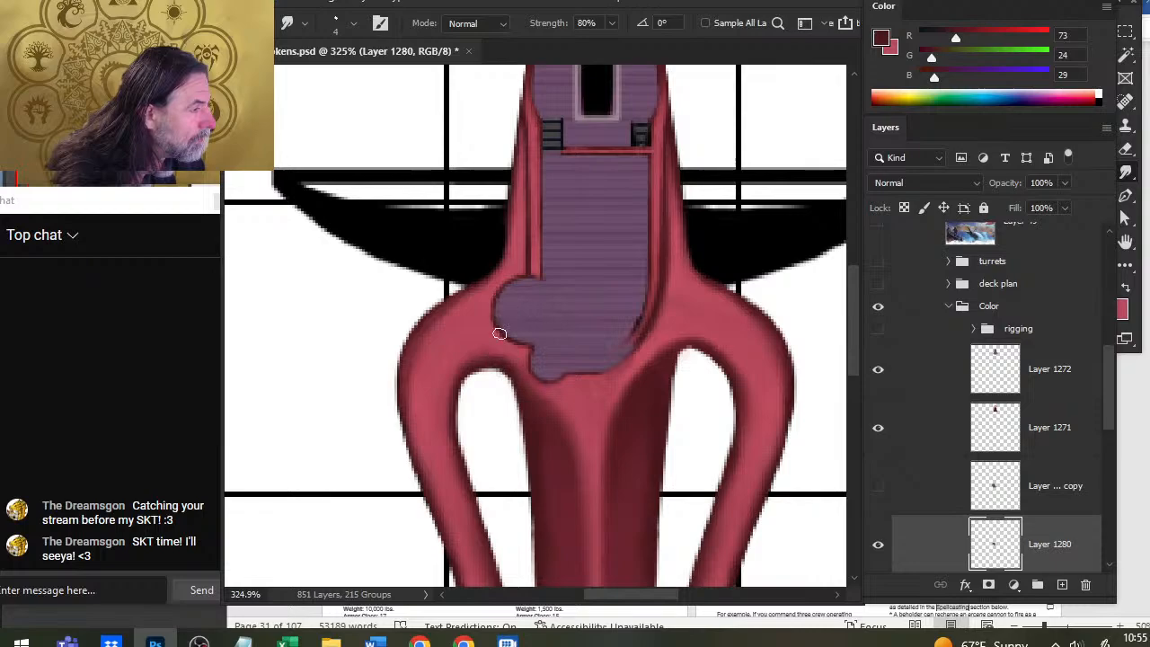
pyautogui.press('e')
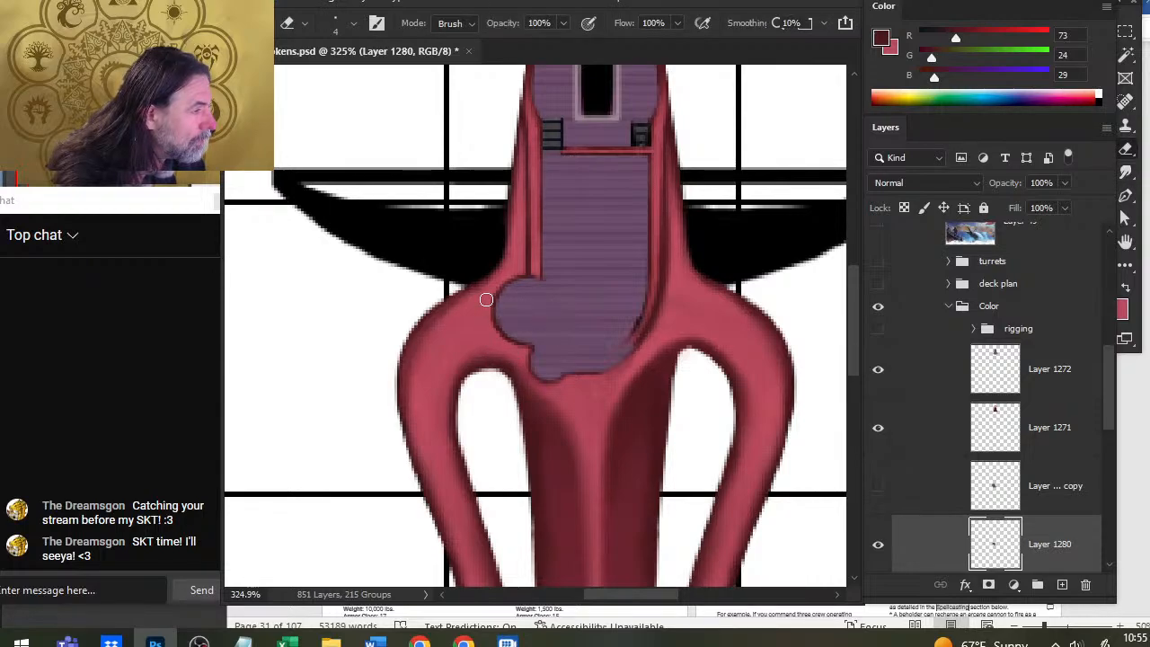
pyautogui.press('r')
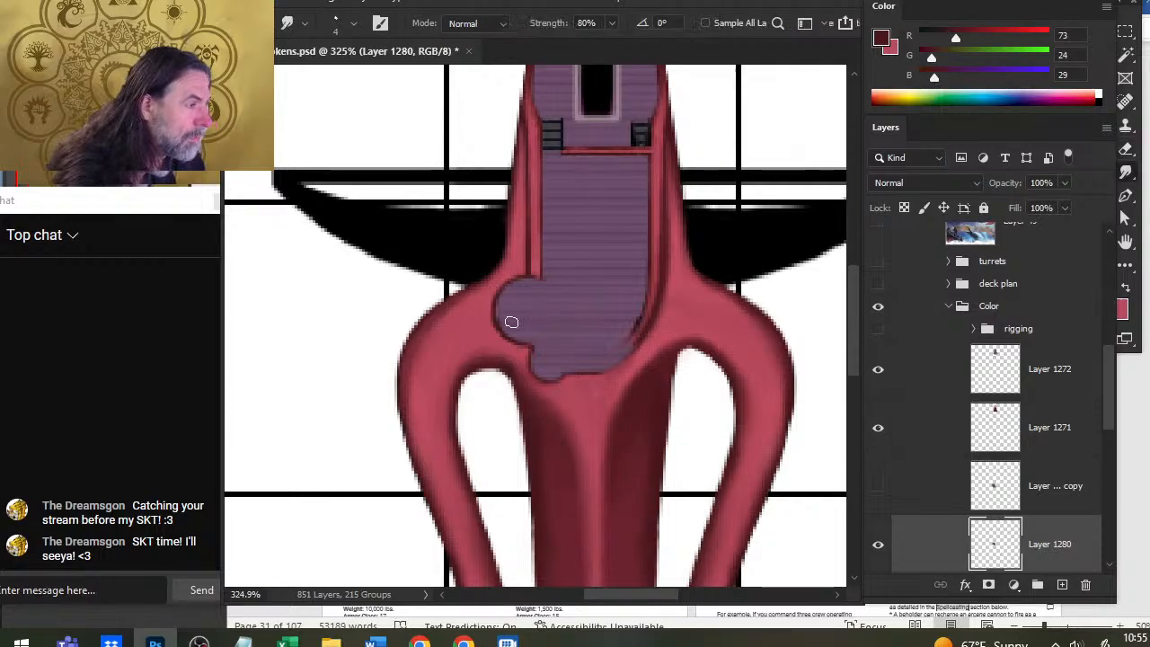
pyautogui.press('e')
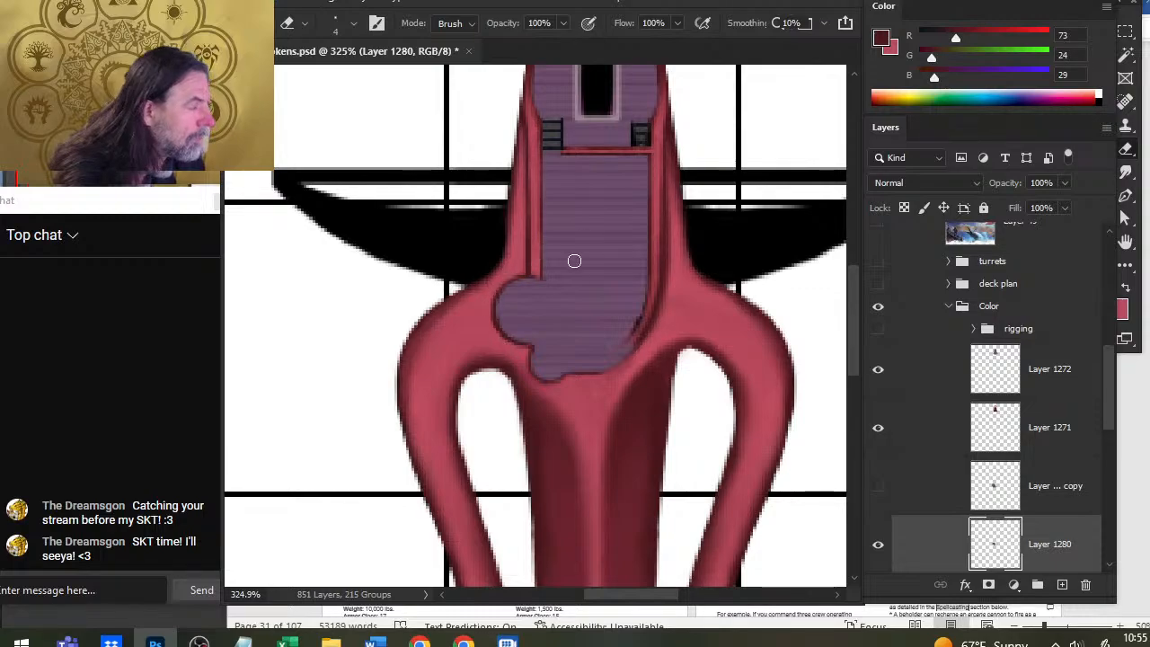
pyautogui.press('r')
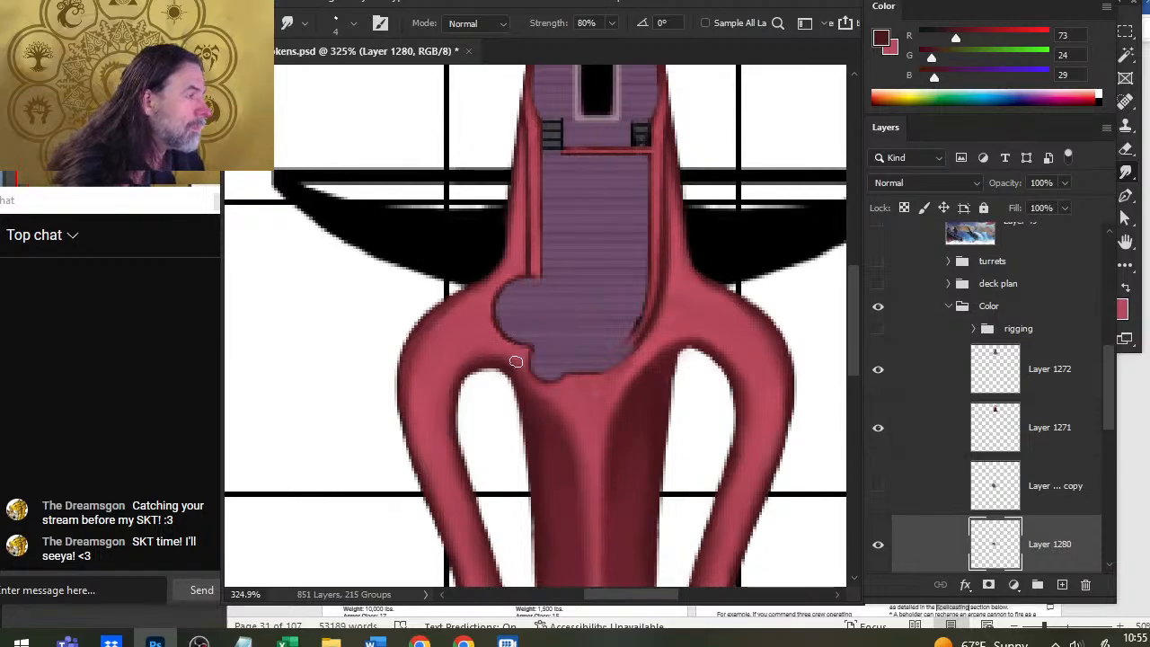
# Step: Briefly show the turrets group to check the planking against it, and delete the hidden copy of Layer 1280
pyautogui.click(878, 266)
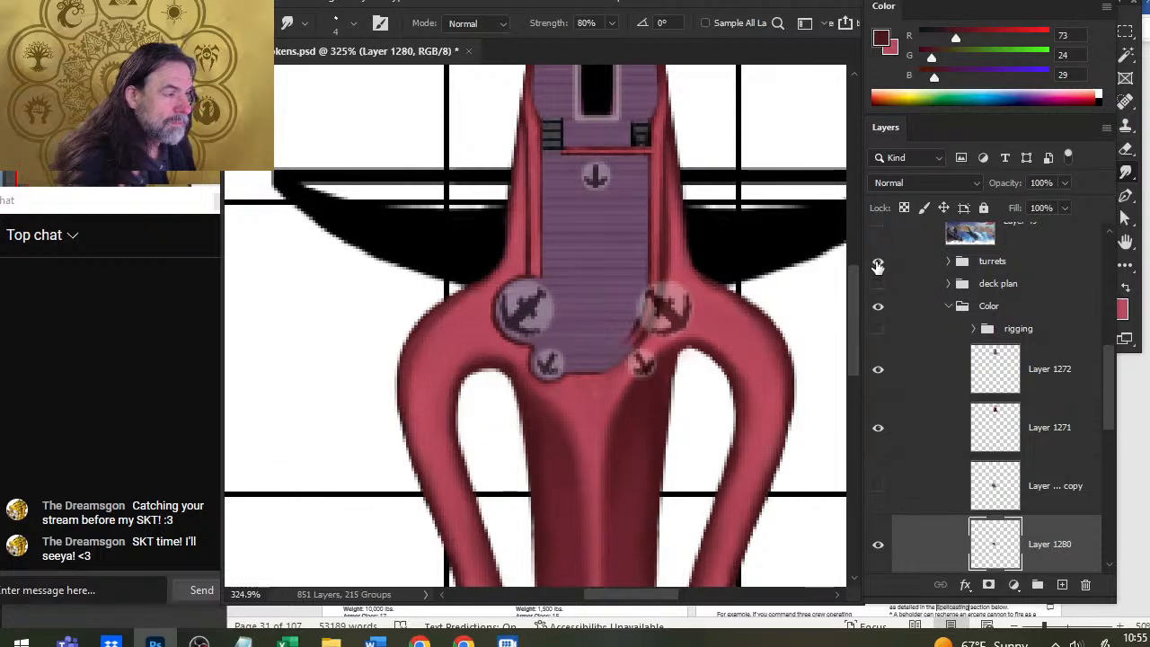
pyautogui.click(877, 265)
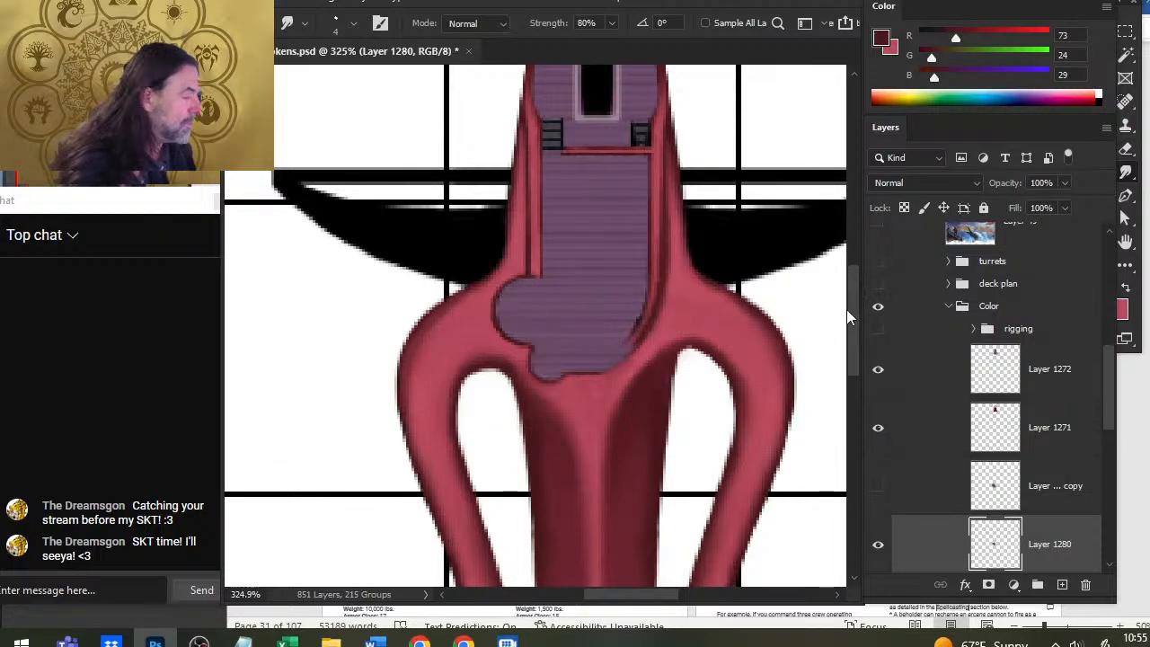
pyautogui.scroll(-3, 1102, 399)
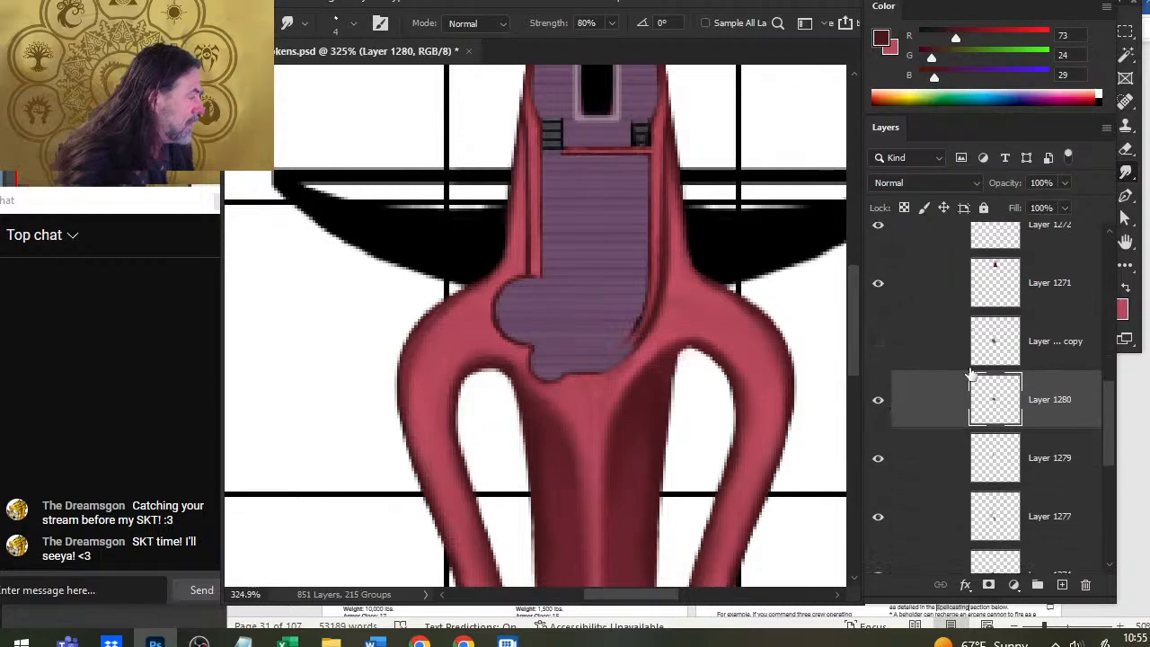
pyautogui.click(898, 352)
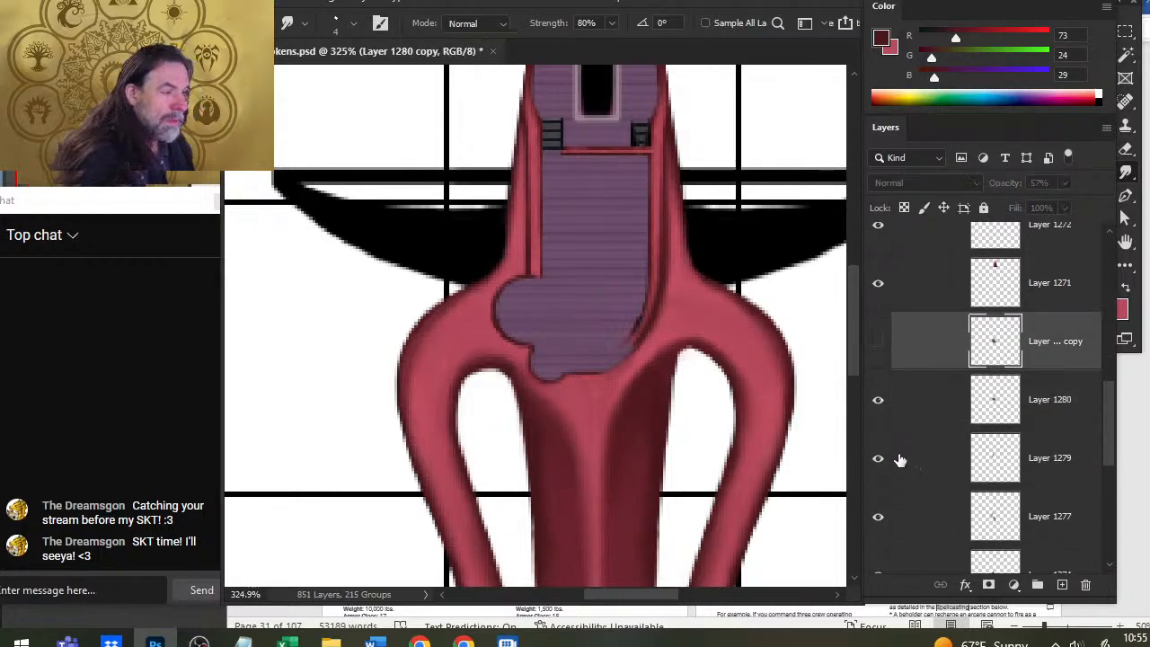
pyautogui.press('Delete')
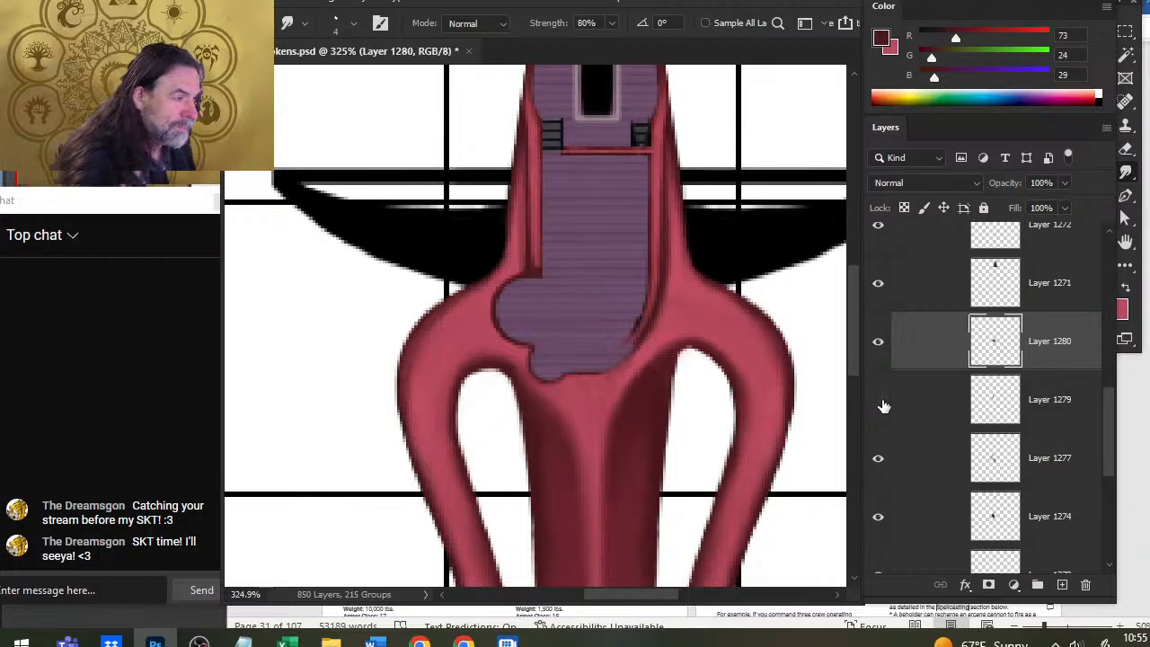
# Step: Toggle the visibility of Layers 1277, 1274 and 1280 to examine what each contributes to the hull and deck
pyautogui.click(880, 460)
pyautogui.click(880, 460)
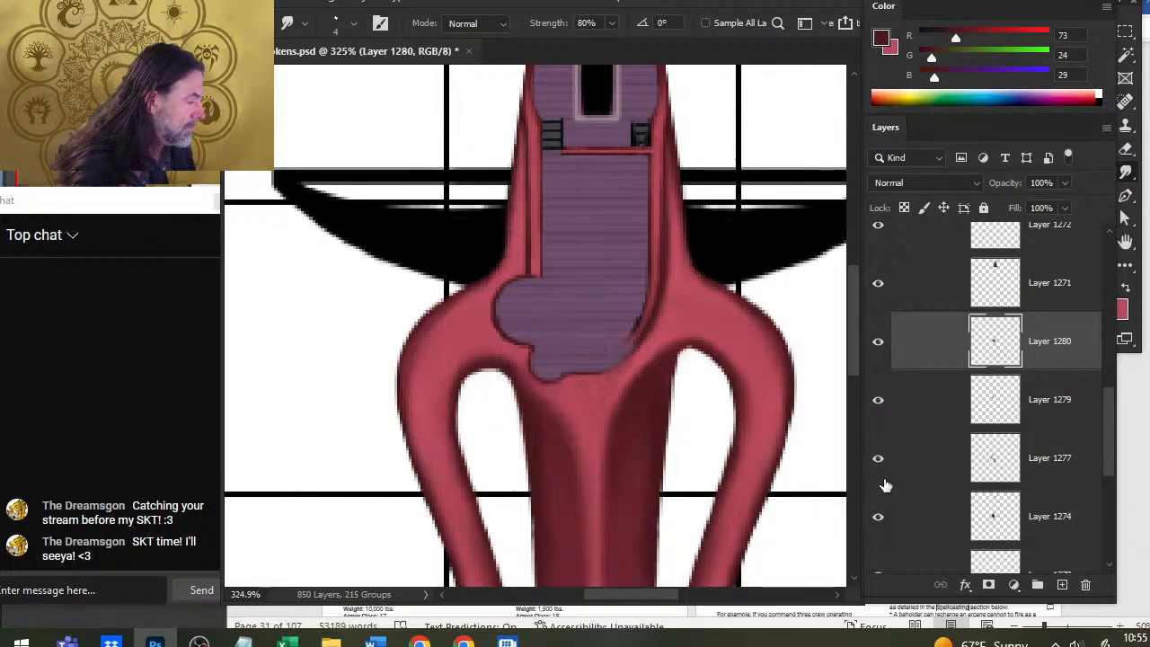
pyautogui.click(880, 527)
pyautogui.click(880, 525)
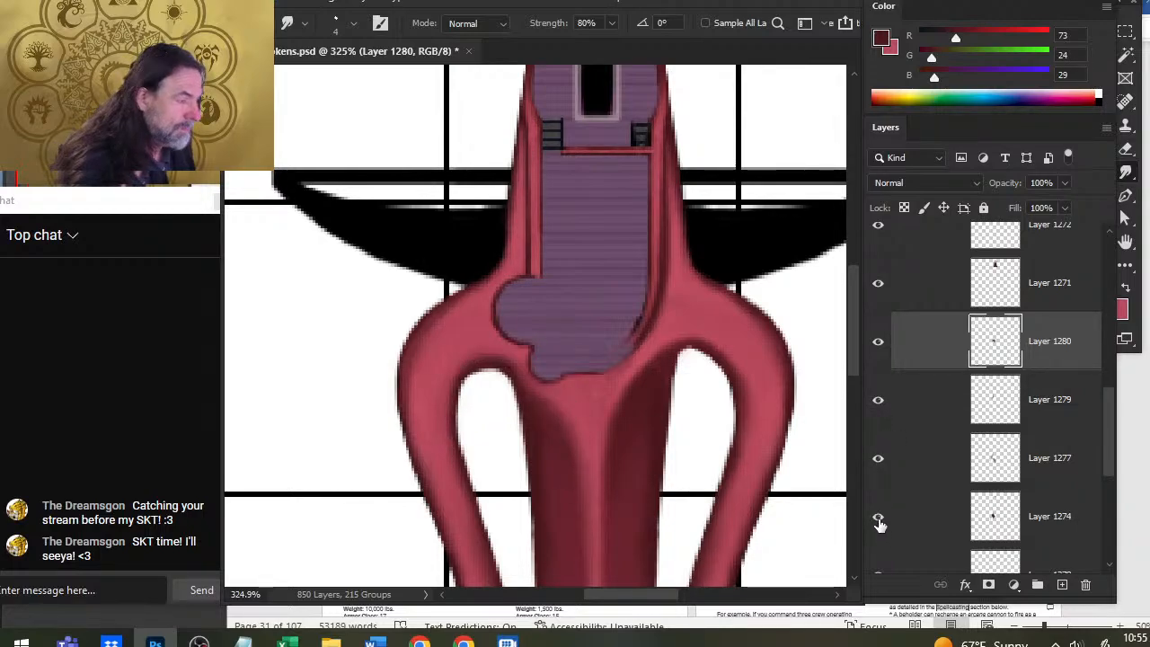
pyautogui.click(877, 352)
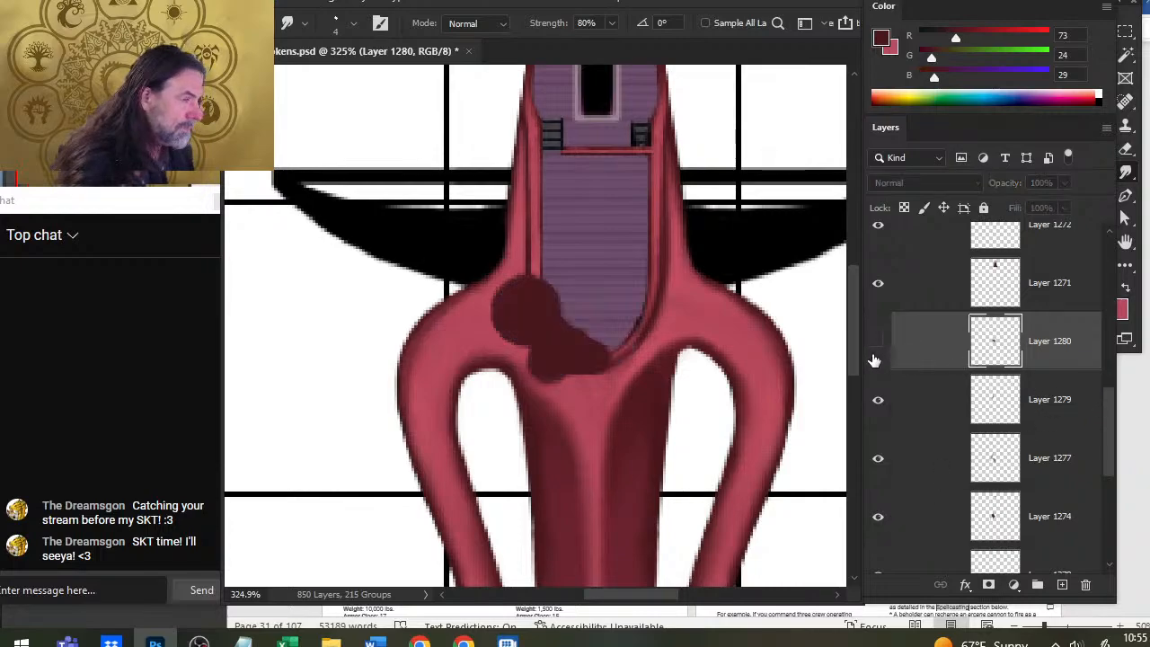
pyautogui.click(876, 352)
pyautogui.scroll(-1, 1105, 418)
pyautogui.scroll(-1, 1106, 418)
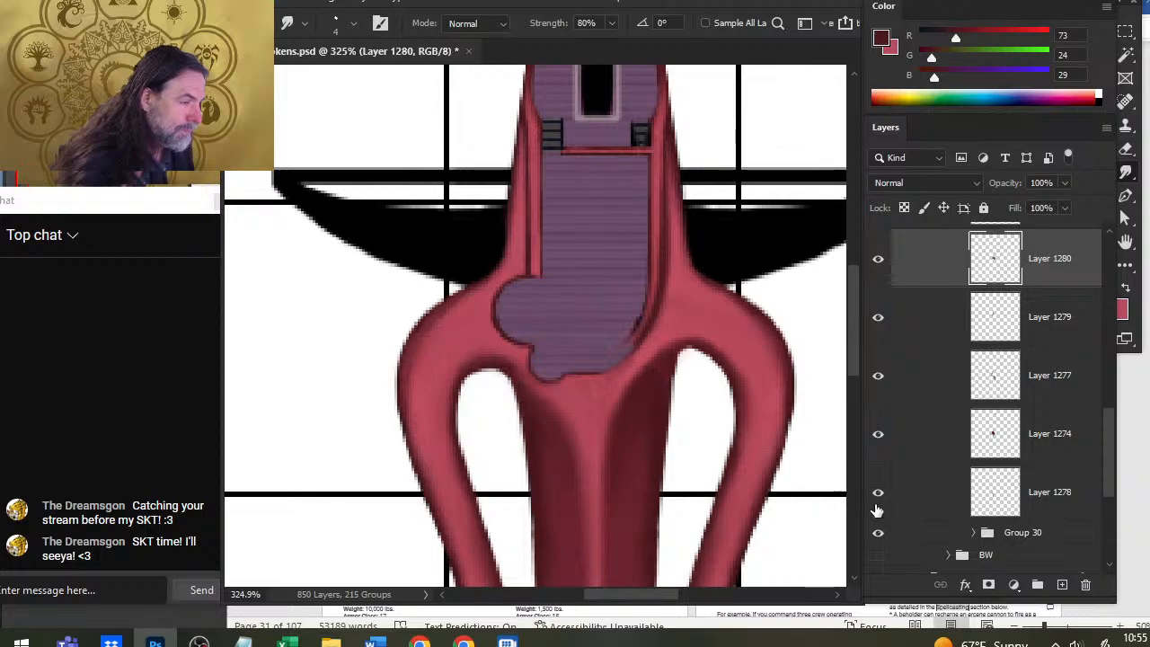
pyautogui.click(877, 441)
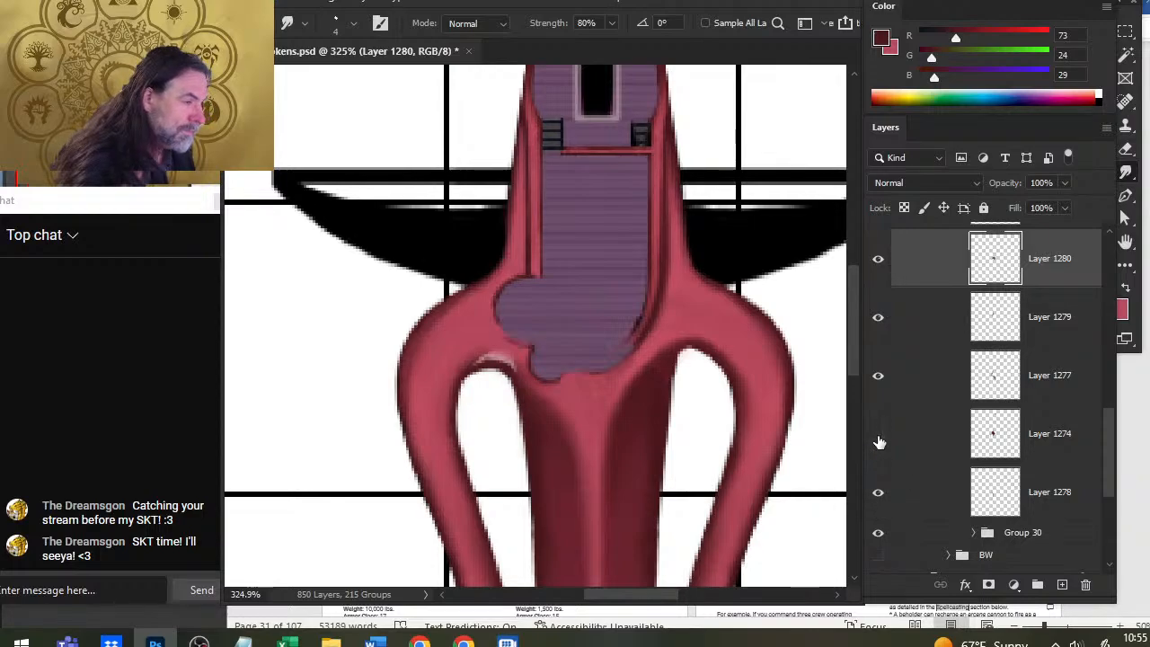
# Step: Group Layers 1280 through 1278 and duplicate the new group
pyautogui.keyDown('ctrl'); pyautogui.keyDown('shift'); pyautogui.click(909, 495); pyautogui.keyUp('shift'); pyautogui.keyUp('ctrl')
pyautogui.hotkey('ctrl', 'g')
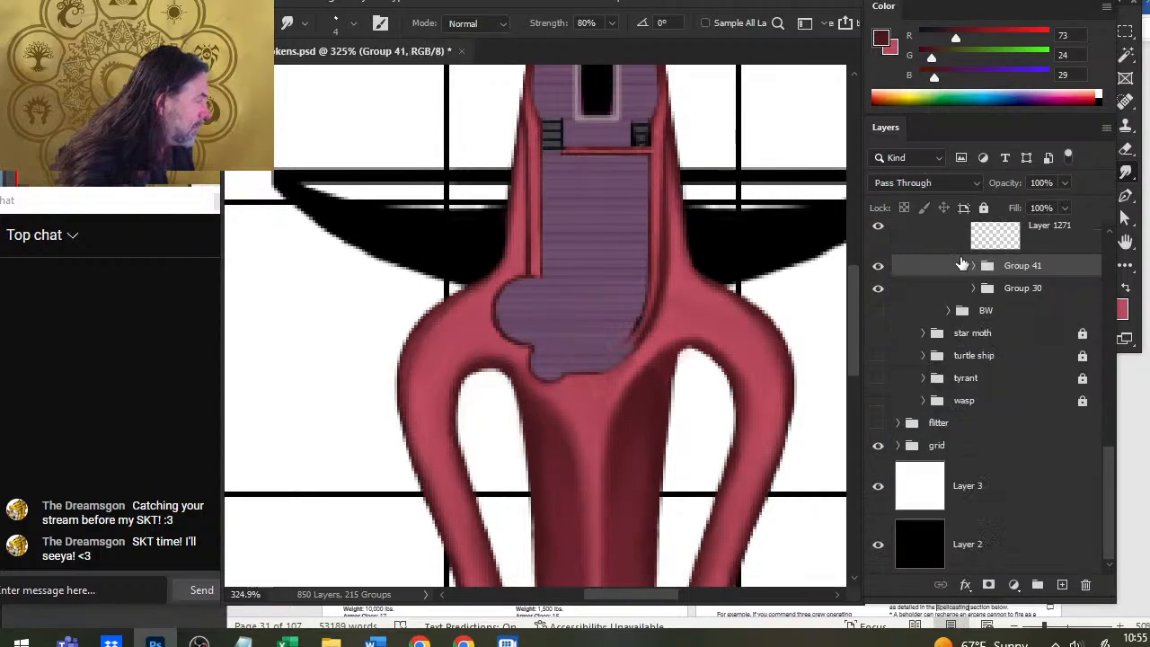
pyautogui.rightClick(945, 266)
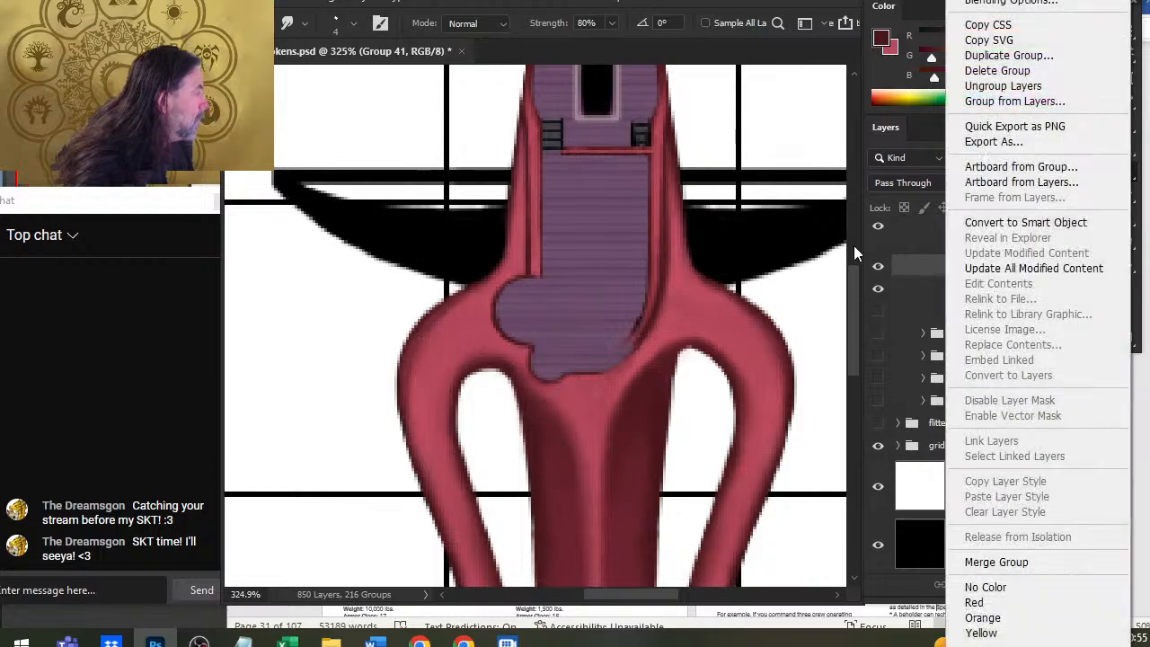
pyautogui.click(1055, 54)
pyautogui.press('Return')
# Step: Flip the duplicated Group 41 copy horizontally with Free Transform
pyautogui.rightClick(573, 262)
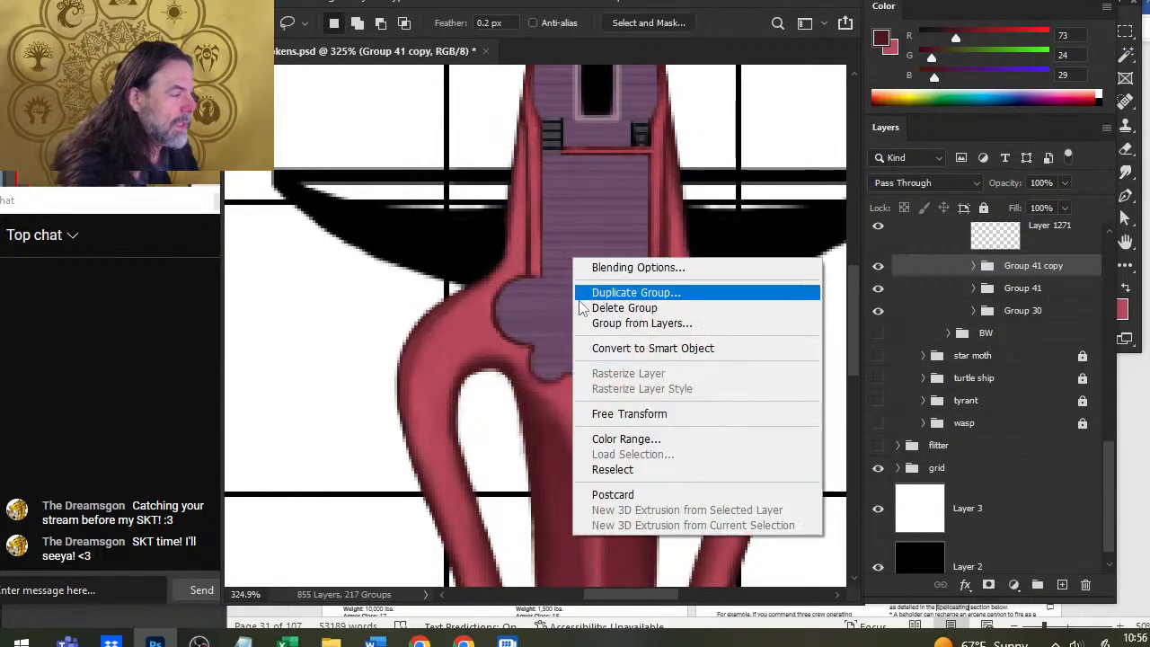
pyautogui.click(673, 413)
pyautogui.rightClick(553, 327)
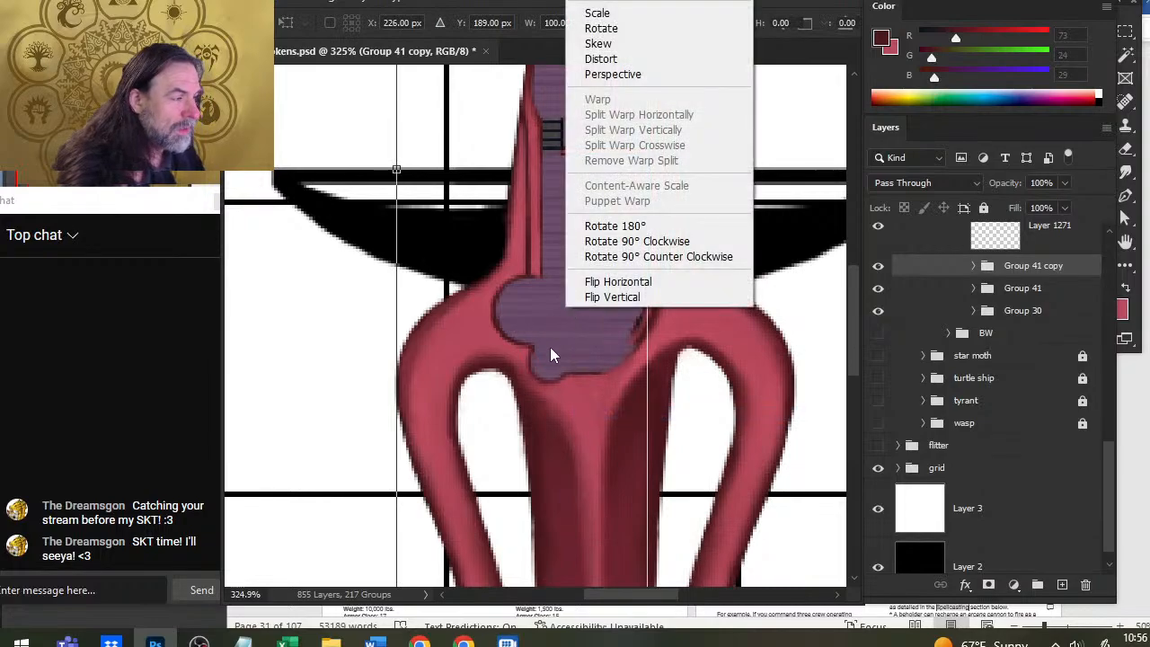
pyautogui.click(645, 282)
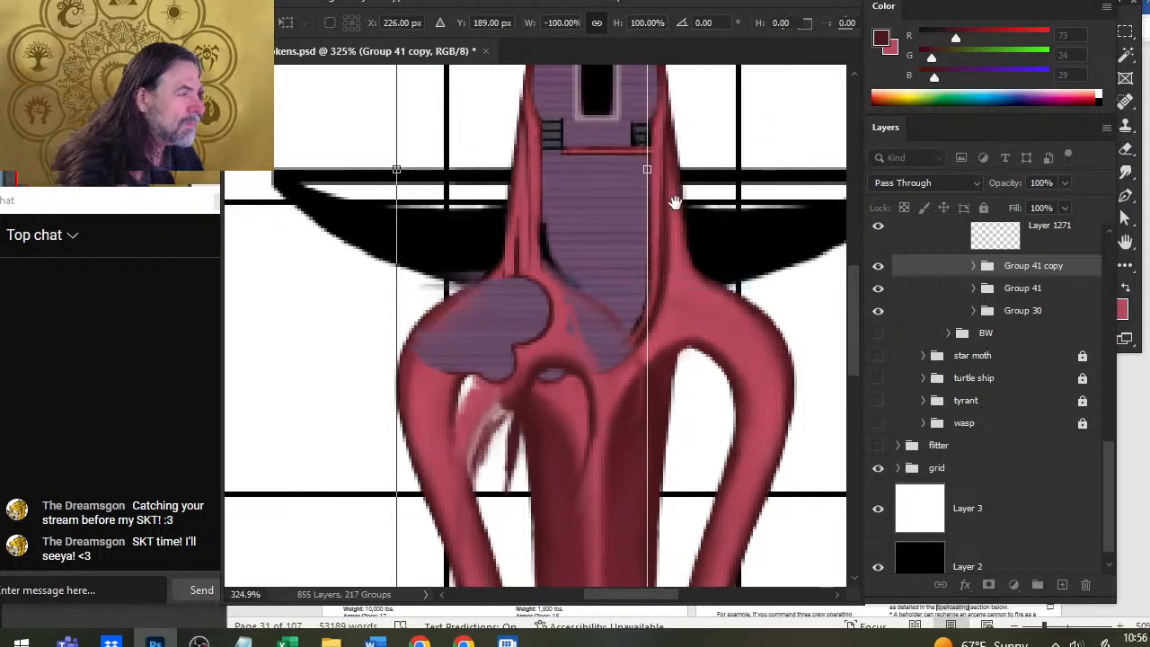
pyautogui.moveTo(675, 203); pyautogui.dragTo(683, 542)
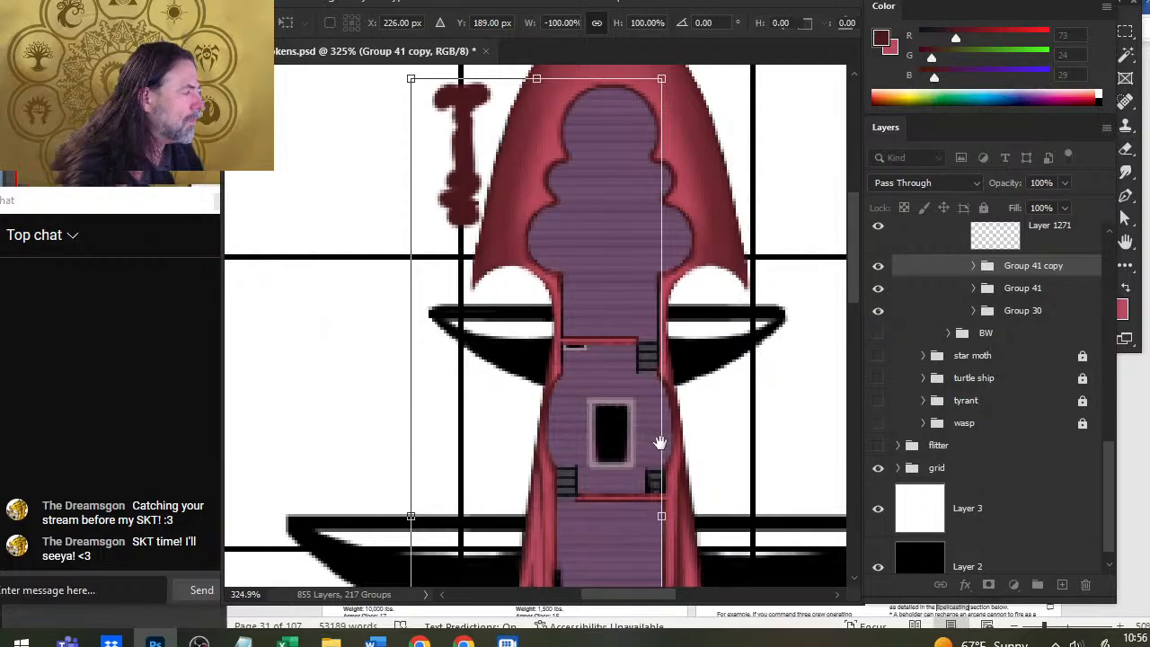
pyautogui.scroll(1, 1108, 442)
pyautogui.scroll(4, 1109, 442)
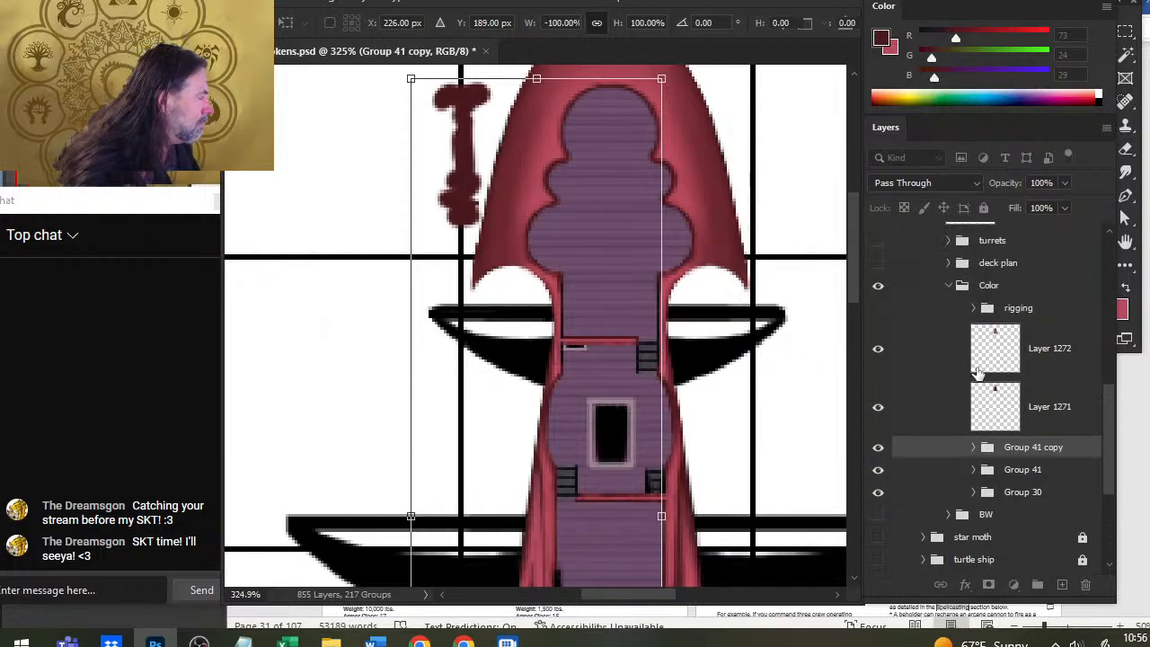
pyautogui.press('Return')
pyautogui.press('l')
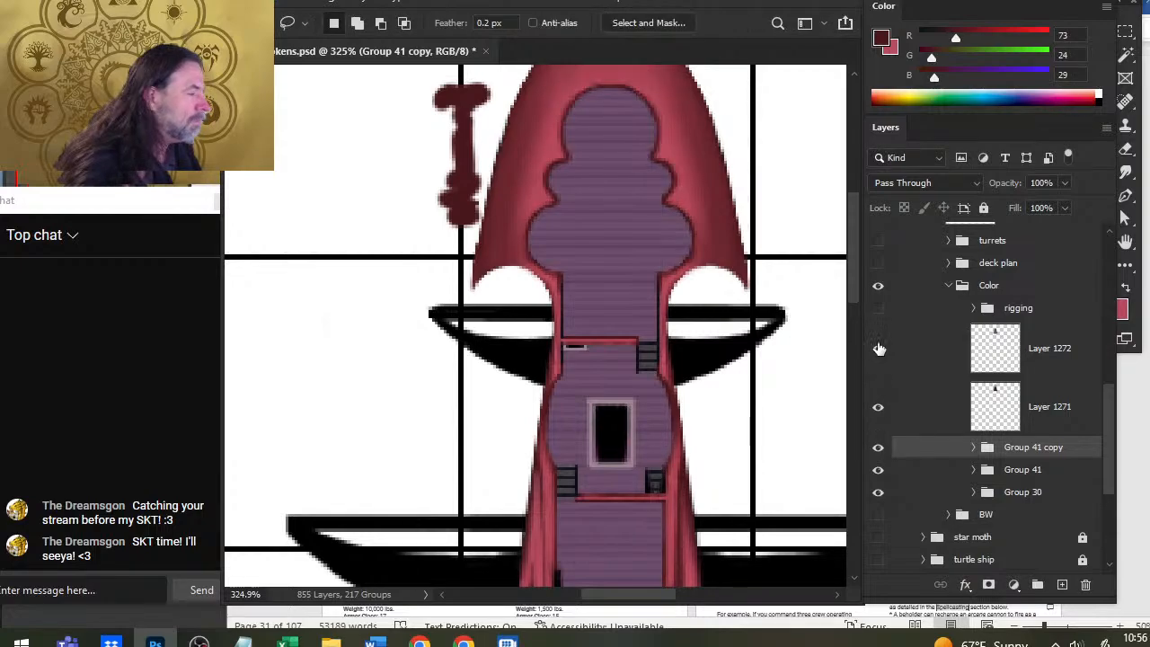
# Step: Toggle the visibility of Layers 1272 and 1271 to examine what they contribute to the deck
pyautogui.click(879, 347)
pyautogui.click(880, 348)
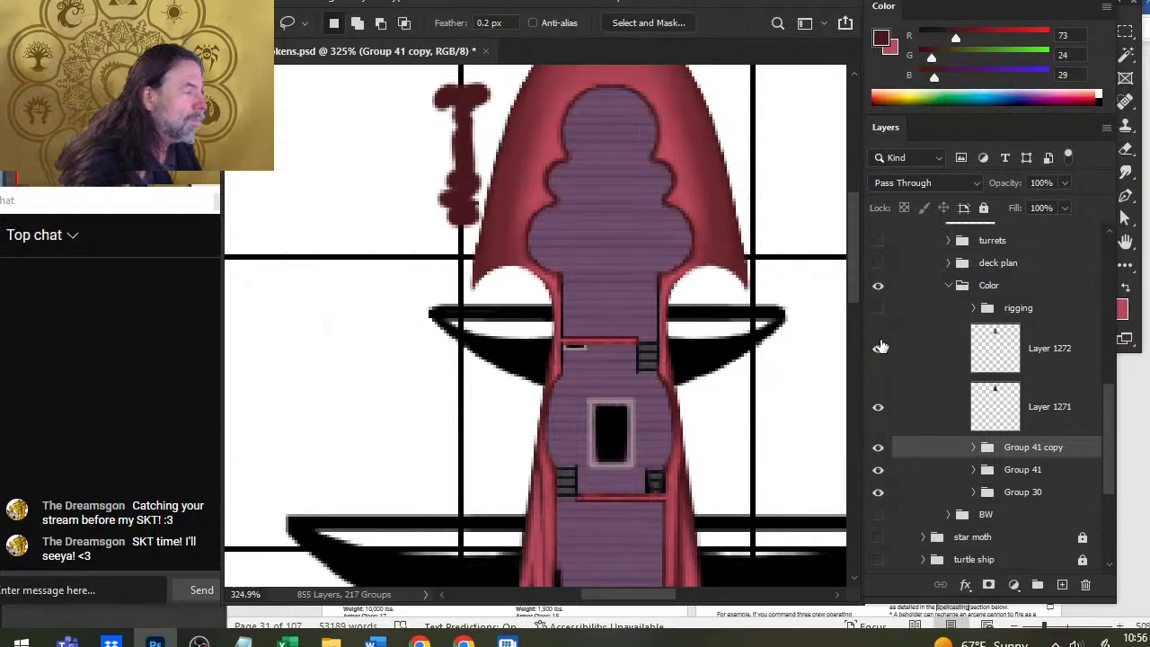
pyautogui.click(879, 409)
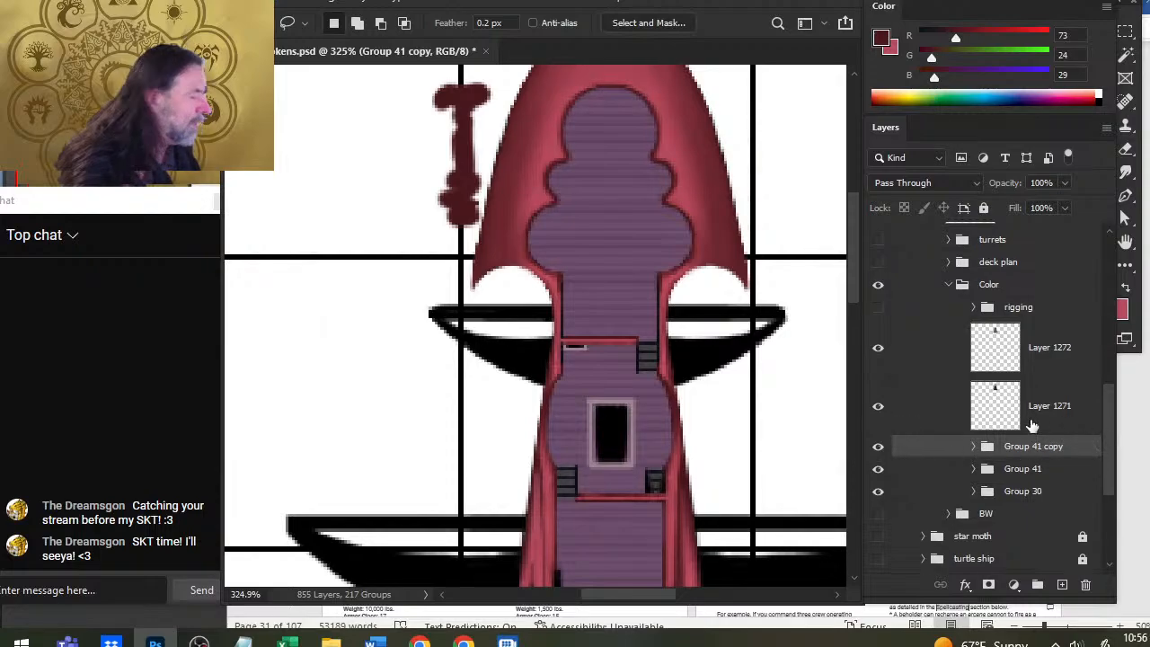
# Step: Move the flipped Group 41 copy horizontally across the hull to the ship's right side
pyautogui.press('v')
pyautogui.press('Right')
pyautogui.press('Right')
pyautogui.press('Right')
pyautogui.press('Right')
pyautogui.press('Right')
pyautogui.press('Right')
pyautogui.press('Right')
pyautogui.press('Right')
pyautogui.press('Right')
pyautogui.press('Right')
pyautogui.press('Right')
pyautogui.press('Right')
pyautogui.press('Right')
pyautogui.press('Right')
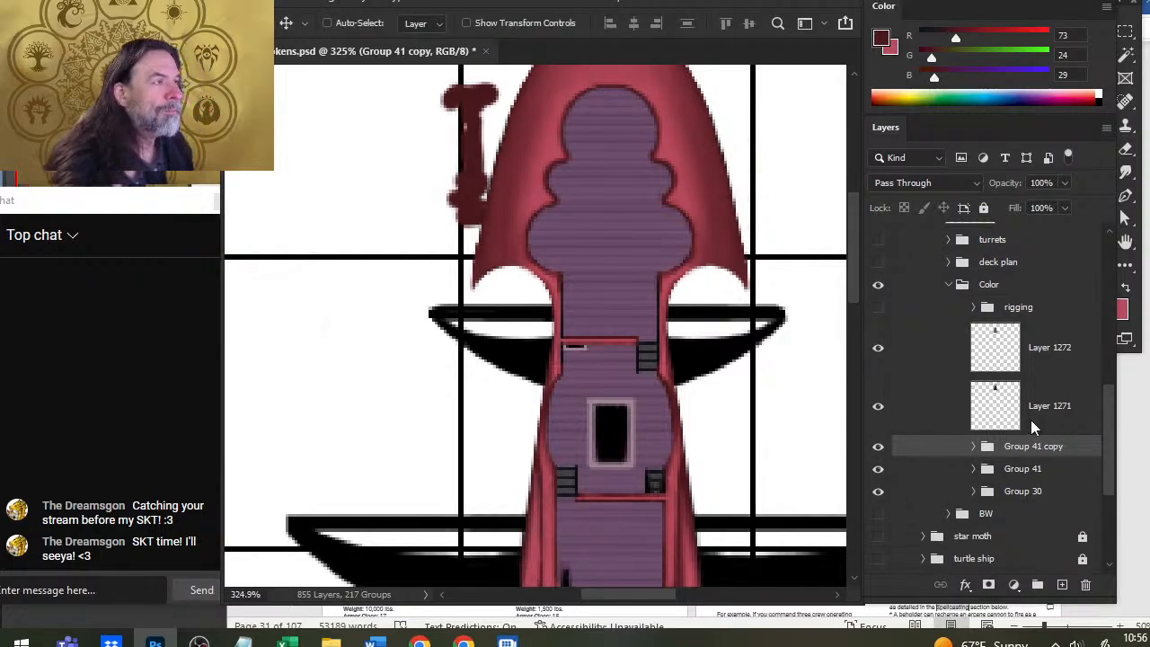
pyautogui.press('Right')
pyautogui.press('Right')
pyautogui.press('Right')
pyautogui.press('Right')
pyautogui.press('Right')
pyautogui.press('Right')
pyautogui.press('Right')
pyautogui.press('Right')
pyautogui.press('Right')
pyautogui.press('Right')
pyautogui.press('Right')
pyautogui.press('Right')
pyautogui.press('Right')
pyautogui.press('Right')
pyautogui.press('Right')
pyautogui.press('Right')
pyautogui.press('Right')
pyautogui.press('Right')
pyautogui.press('Right')
pyautogui.press('Right')
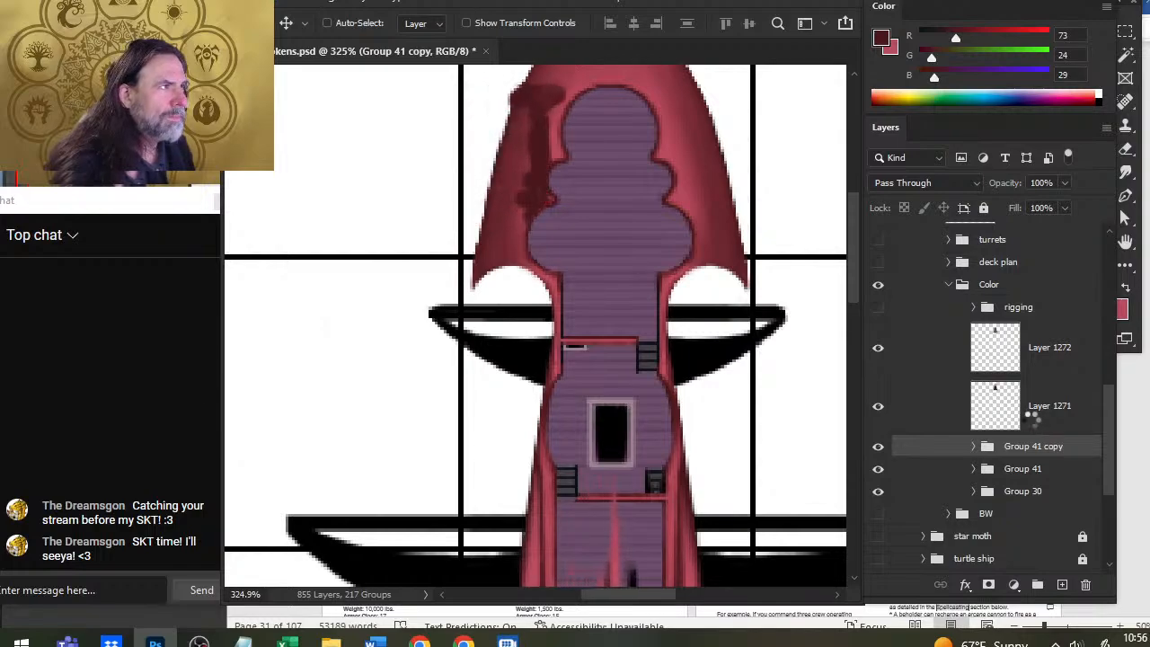
pyautogui.press('Right')
pyautogui.press('Right')
pyautogui.press('Right')
pyautogui.press('Right')
pyautogui.press('Right')
pyautogui.press('Right')
pyautogui.press('Right')
pyautogui.press('Right')
pyautogui.press('Right')
pyautogui.press('Right')
pyautogui.press('Right')
pyautogui.press('Right')
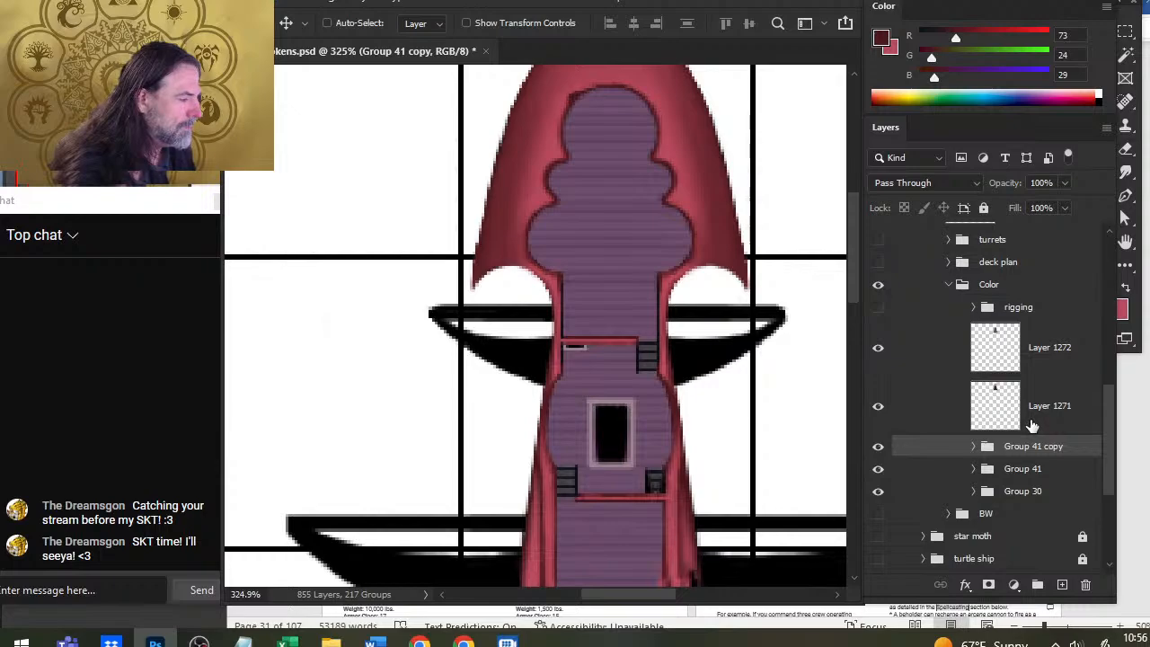
pyautogui.press('Right')
pyautogui.press('Right')
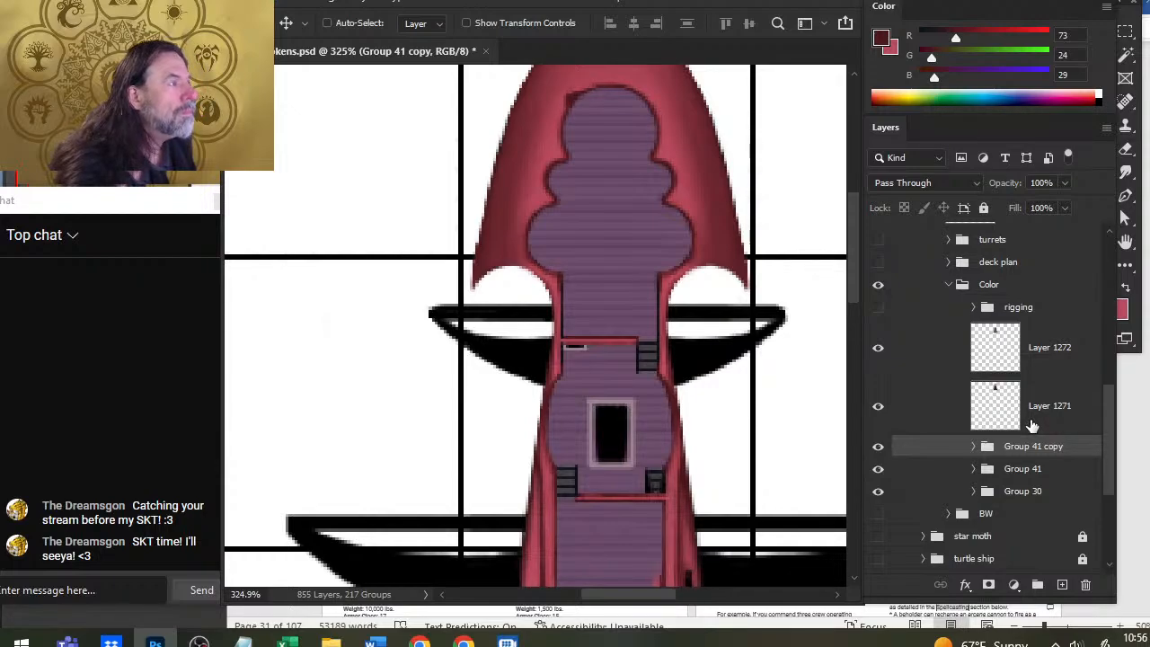
# Step: Fine-tune the flipped copy's horizontal alignment with the left lobe and hull, and discard Group 41 copy
pyautogui.moveTo(692, 477); pyautogui.dragTo(604, 286)
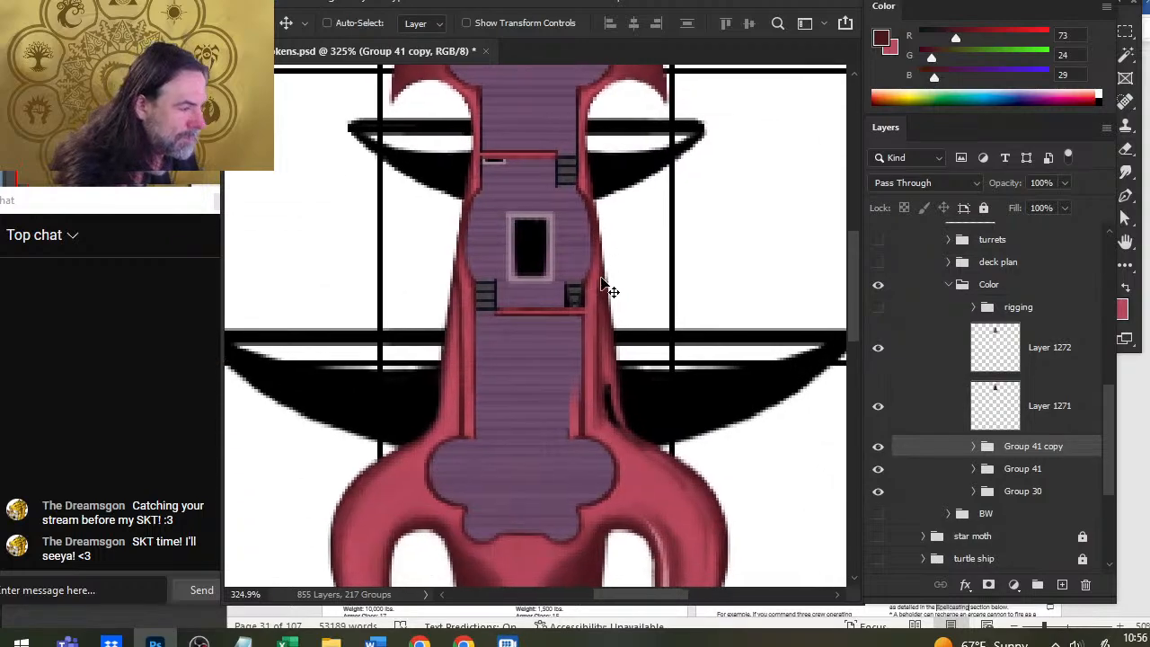
pyautogui.press('Right')
pyautogui.press('Right')
pyautogui.press('Right')
pyautogui.press('Left')
pyautogui.press('Left')
pyautogui.press('Left')
pyautogui.press('Left')
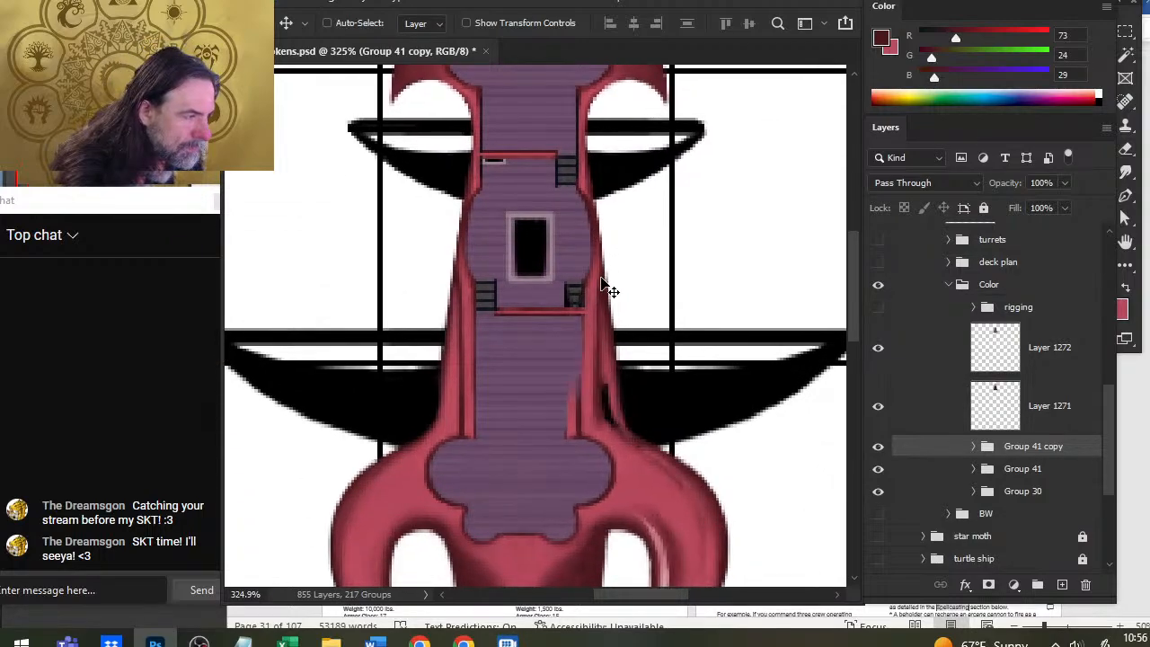
pyautogui.press('Right')
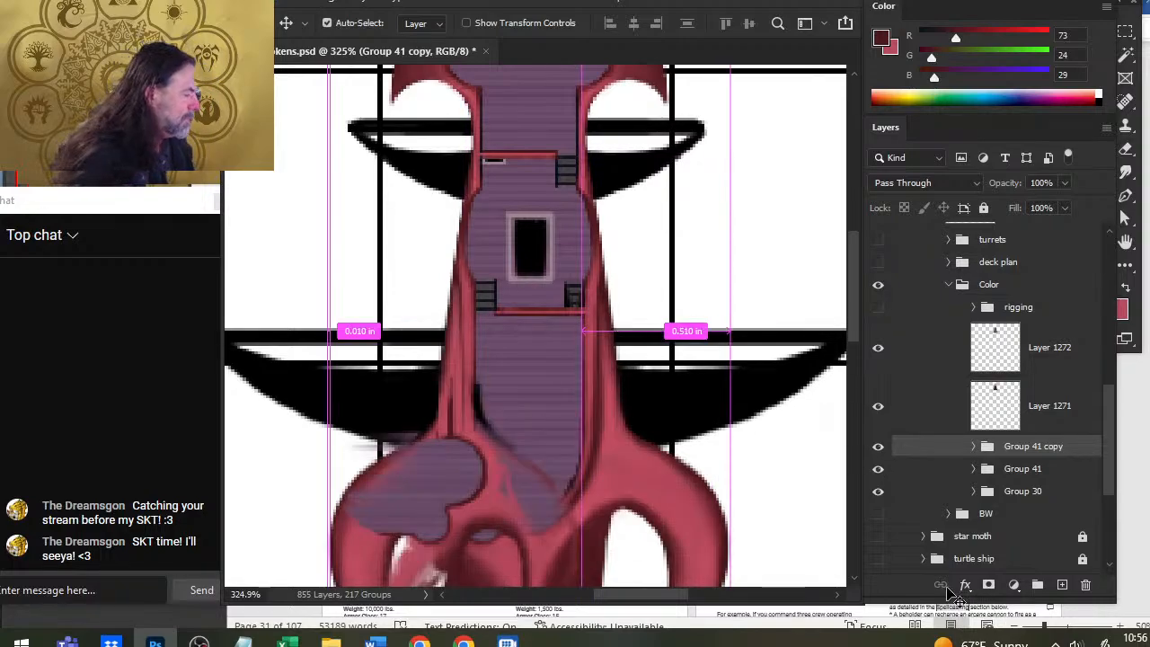
pyautogui.press('Delete')
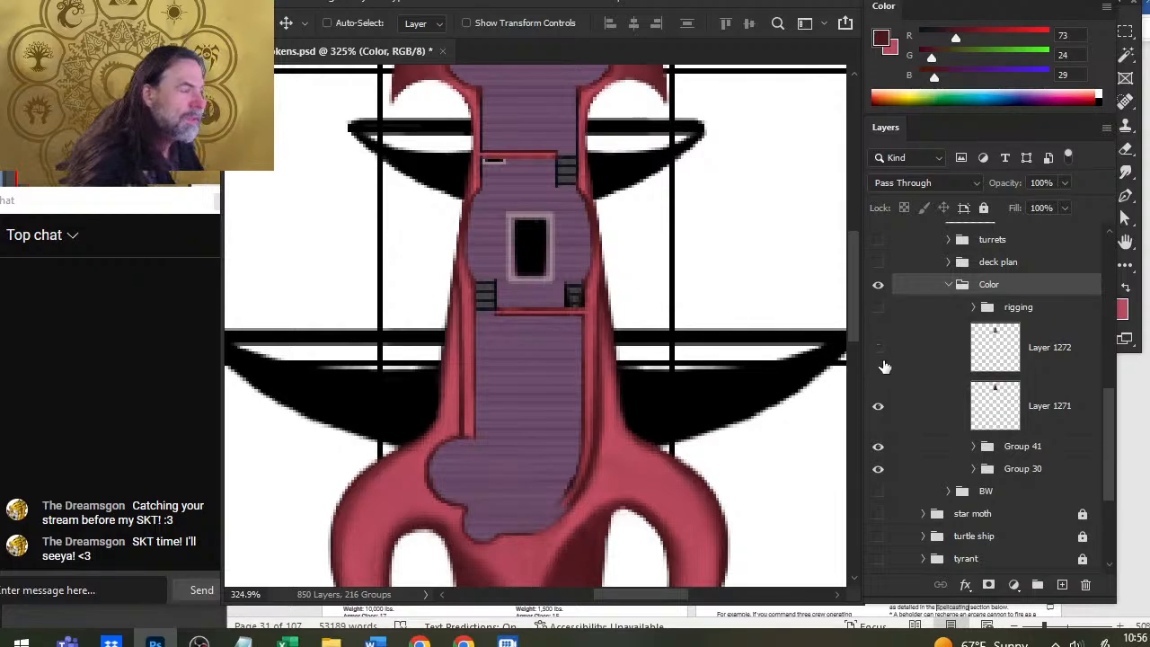
# Step: Toggle the visibility of Layers 1272 and 1271 and Groups 41 and 30 to compare their contributions on the whole ship
pyautogui.click(879, 360)
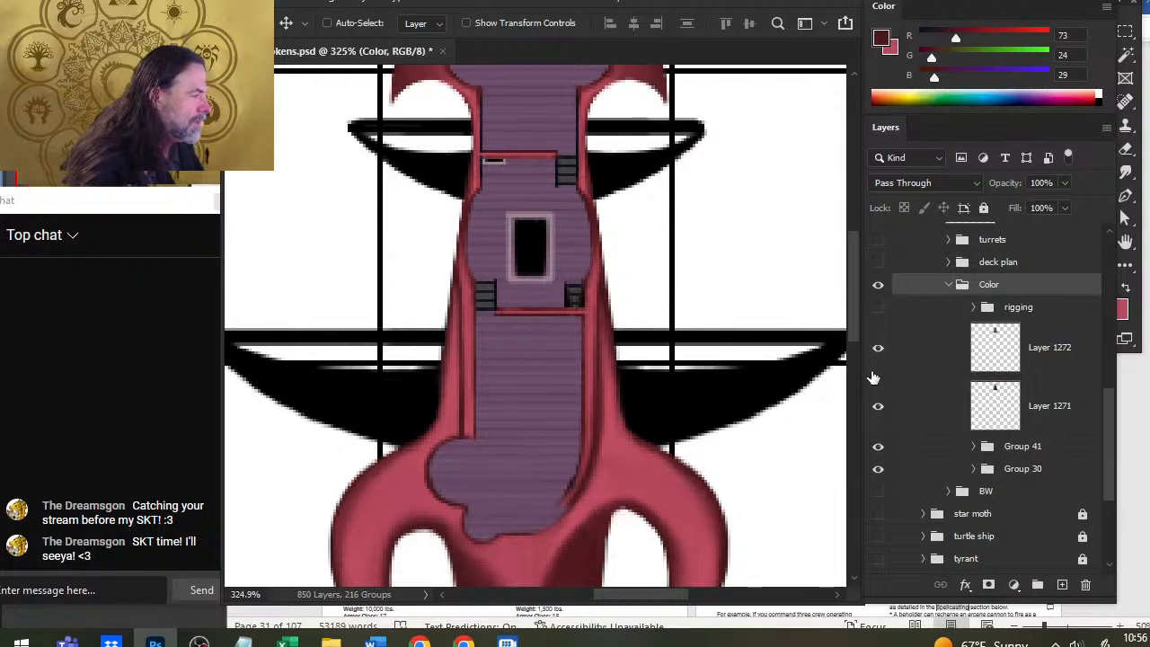
pyautogui.click(877, 451)
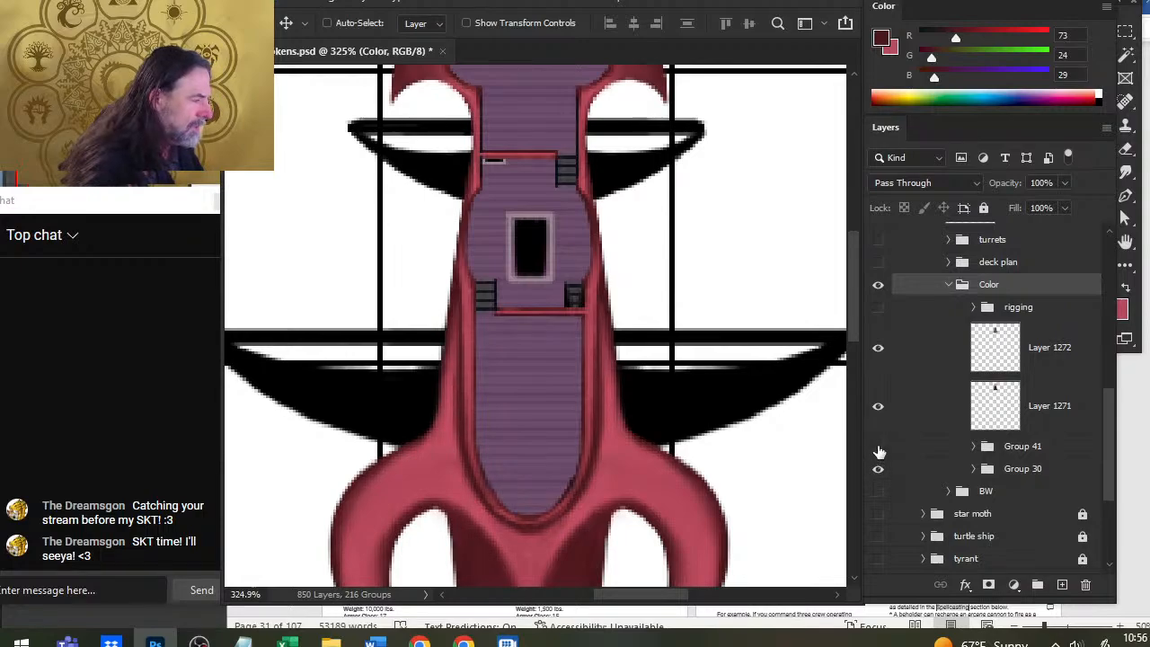
pyautogui.press('z')
pyautogui.hotkey('ctrl', '0')
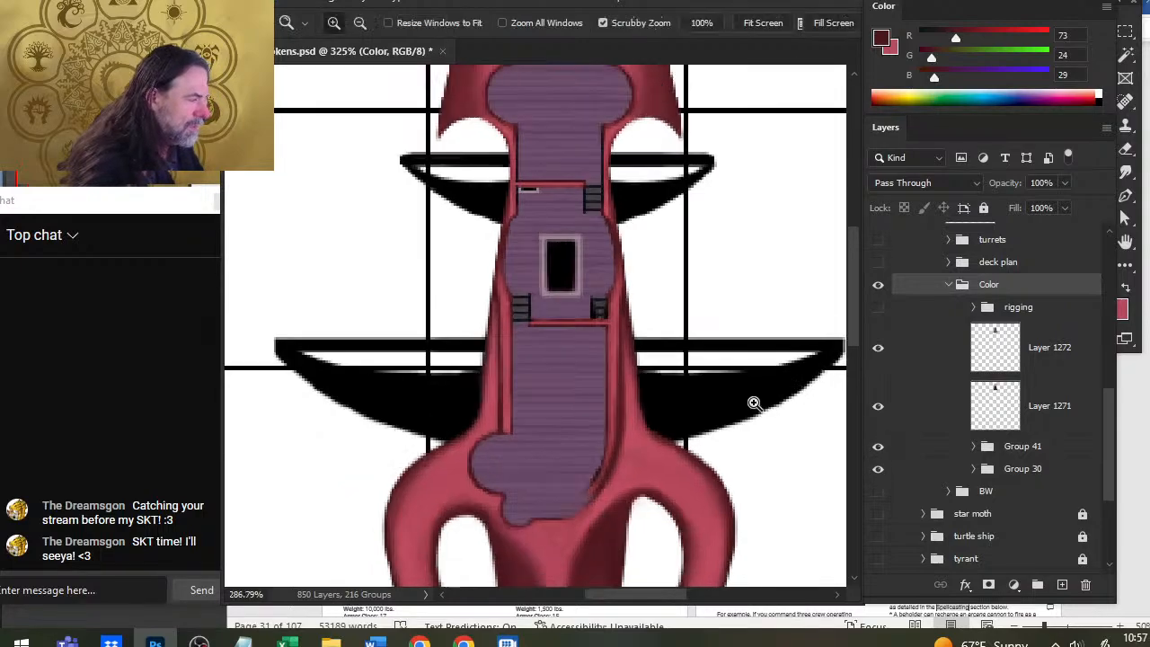
pyautogui.click(877, 468)
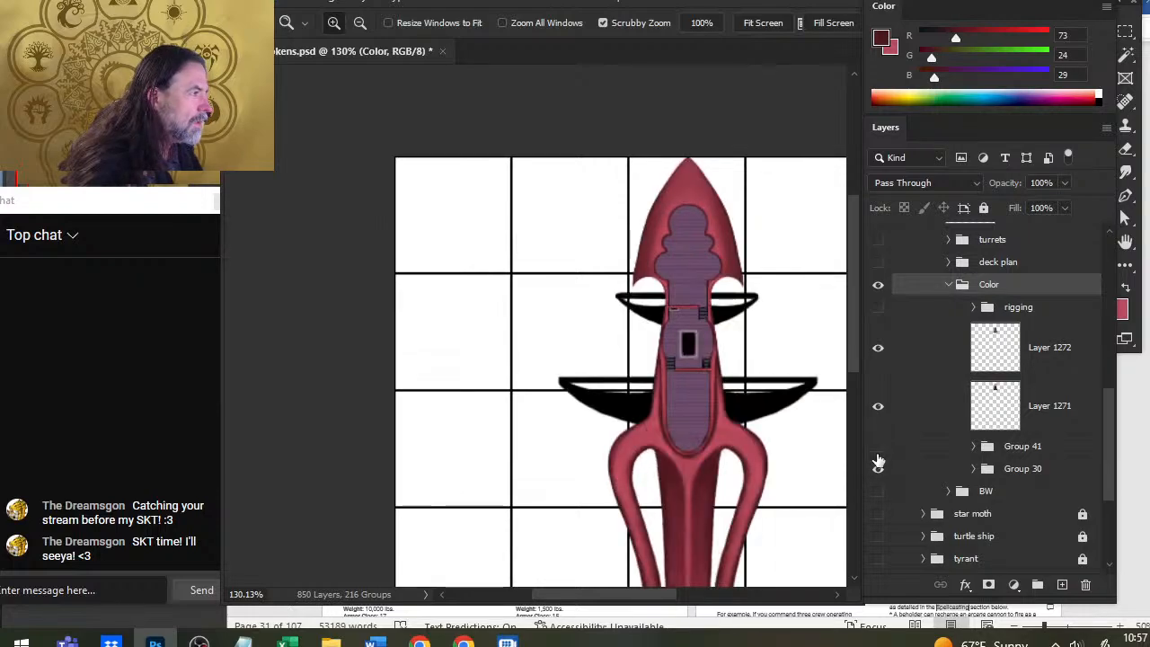
pyautogui.click(878, 414)
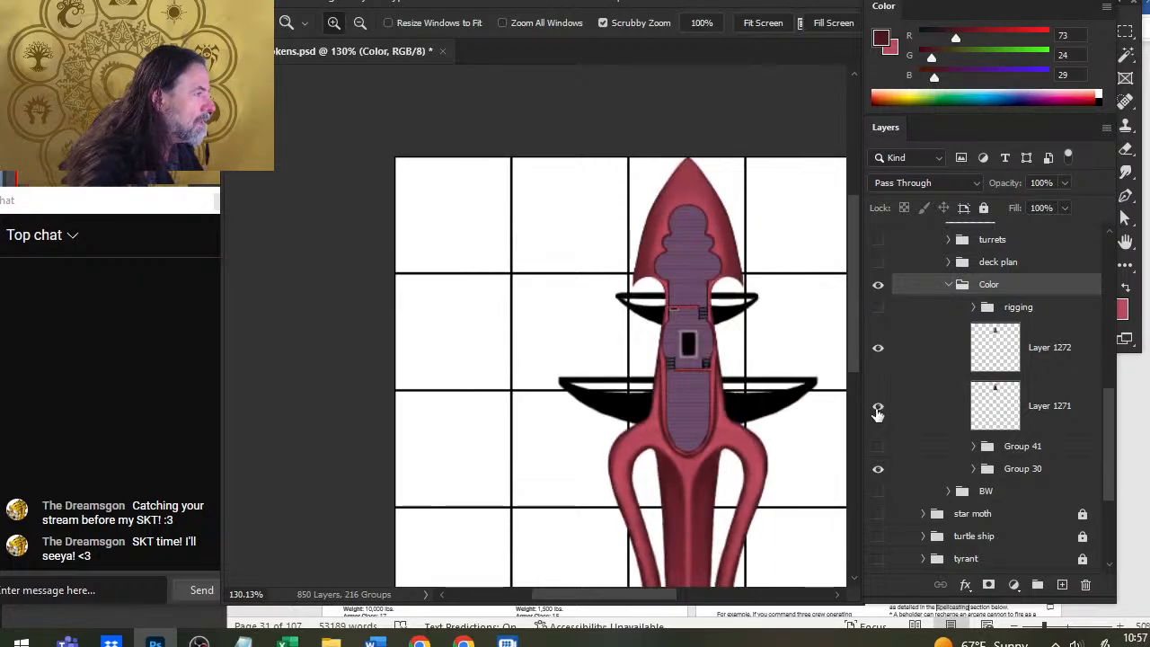
pyautogui.click(878, 350)
pyautogui.click(877, 350)
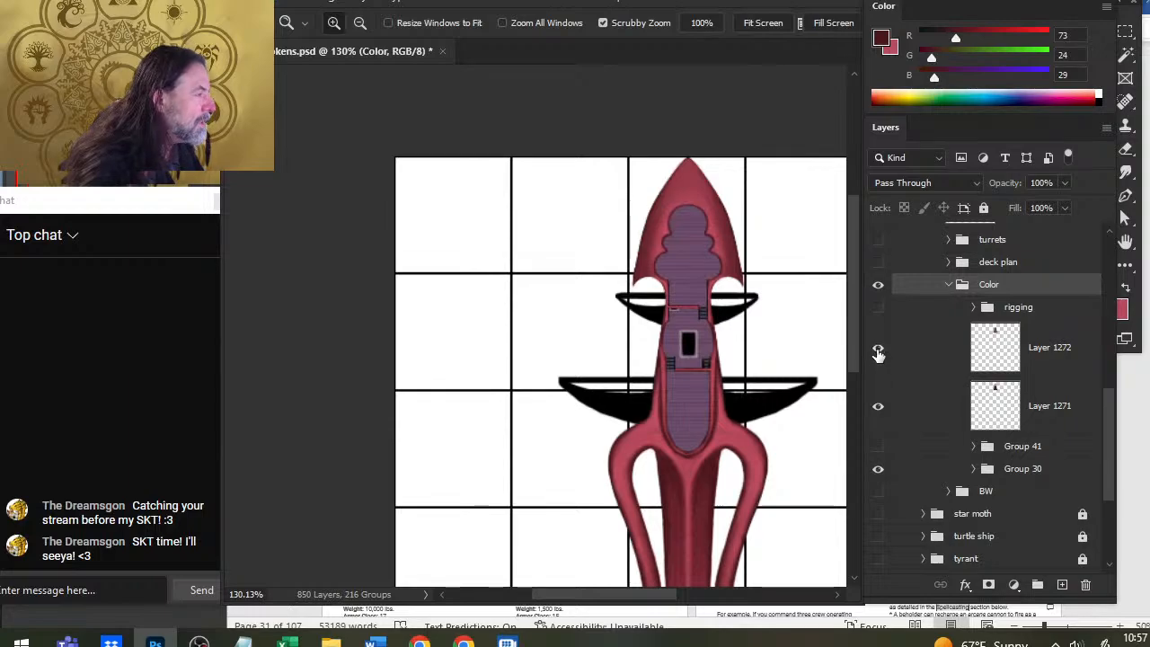
pyautogui.click(877, 468)
pyautogui.click(877, 468)
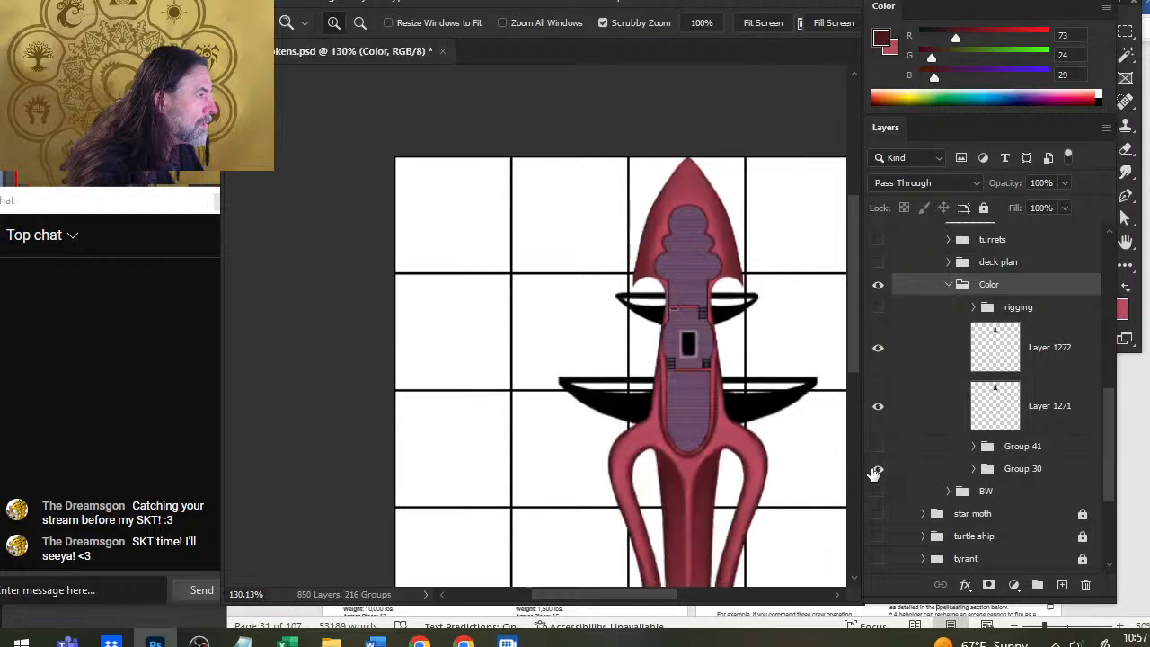
pyautogui.click(880, 469)
pyautogui.click(878, 469)
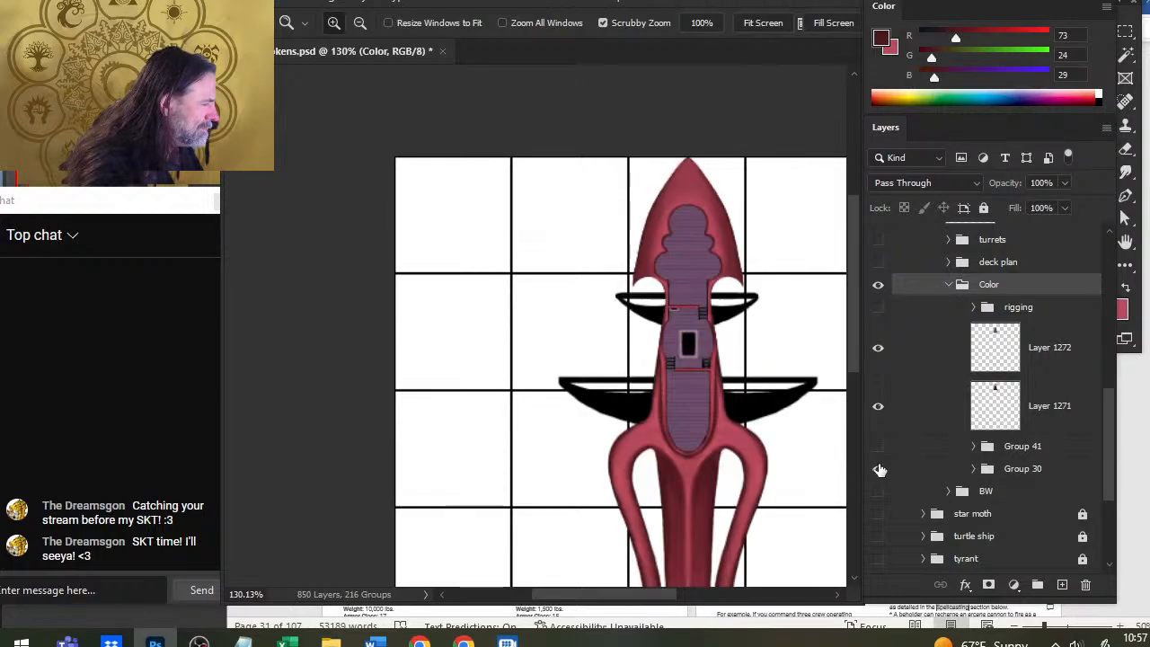
pyautogui.click(876, 446)
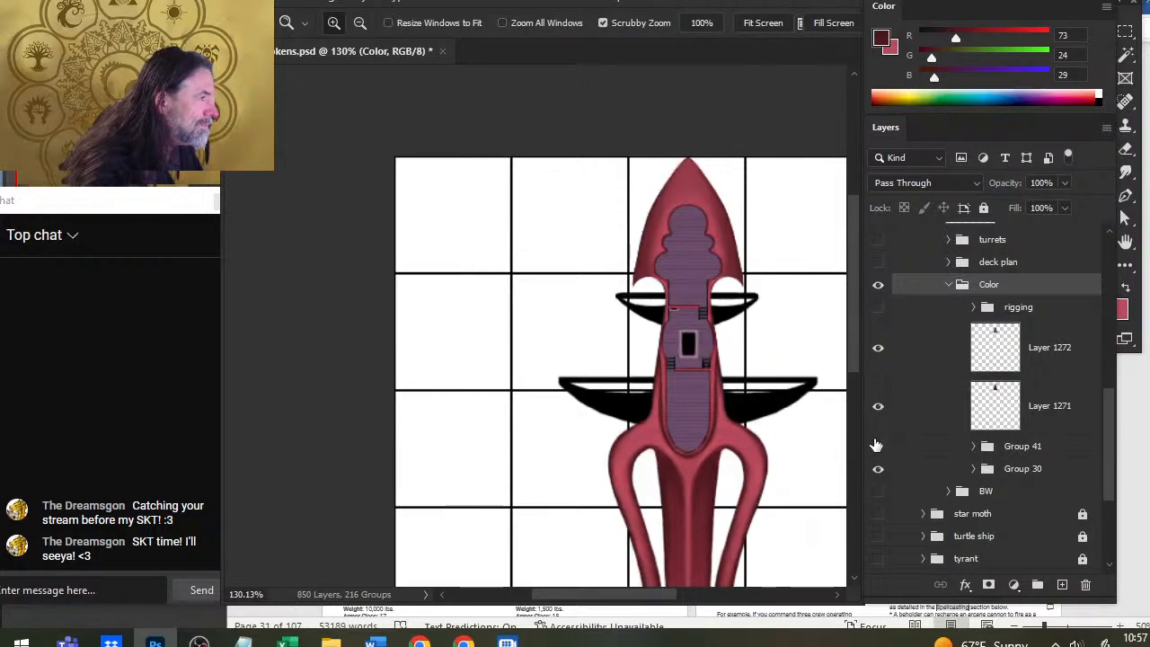
pyautogui.click(878, 446)
pyautogui.click(878, 448)
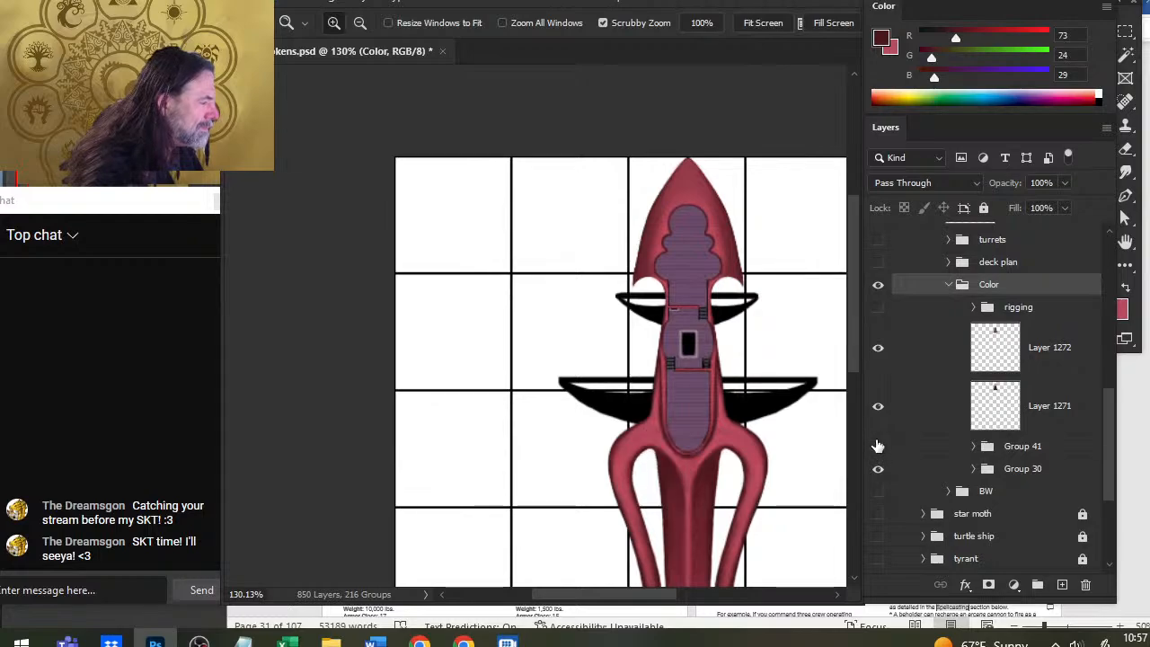
pyautogui.click(877, 446)
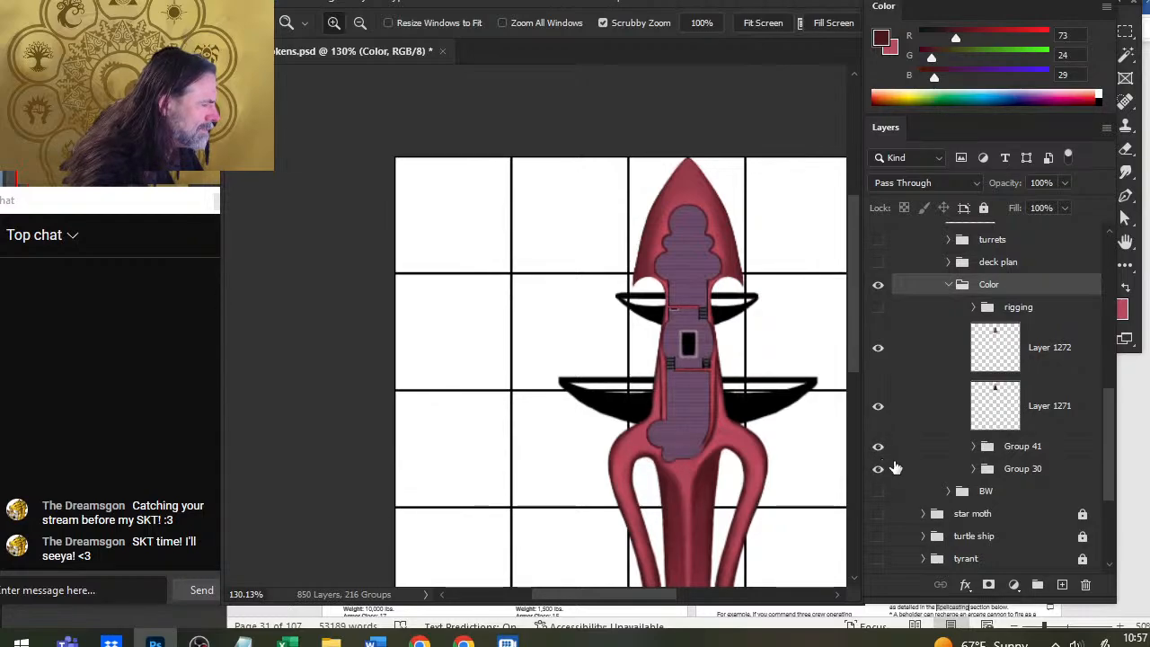
# Step: Check Group 41's lobe and shading against the base hull once more, and duplicate the group
pyautogui.click(878, 448)
pyautogui.rightClick(912, 455)
pyautogui.click(878, 448)
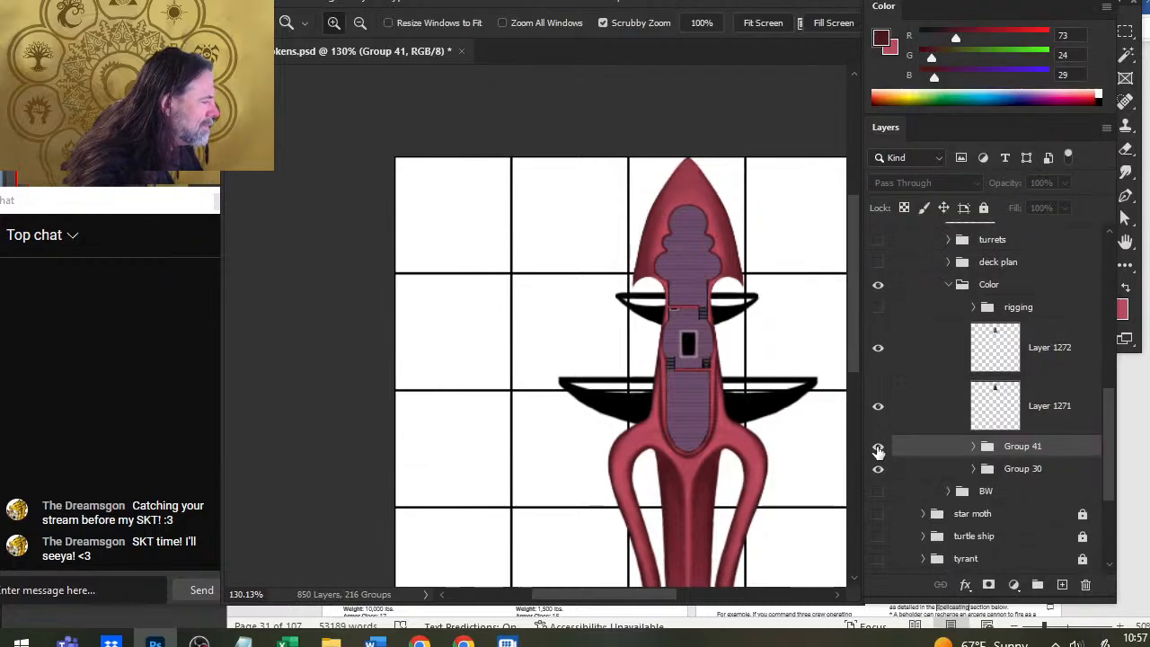
pyautogui.rightClick(899, 456)
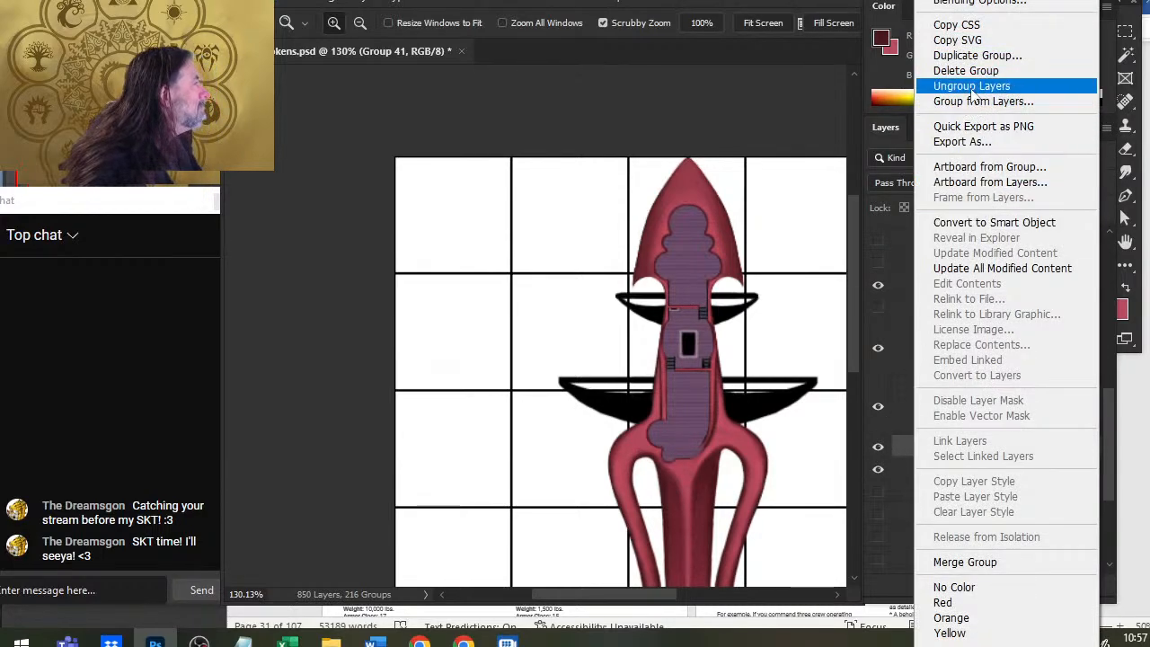
pyautogui.click(988, 55)
pyautogui.press('Return')
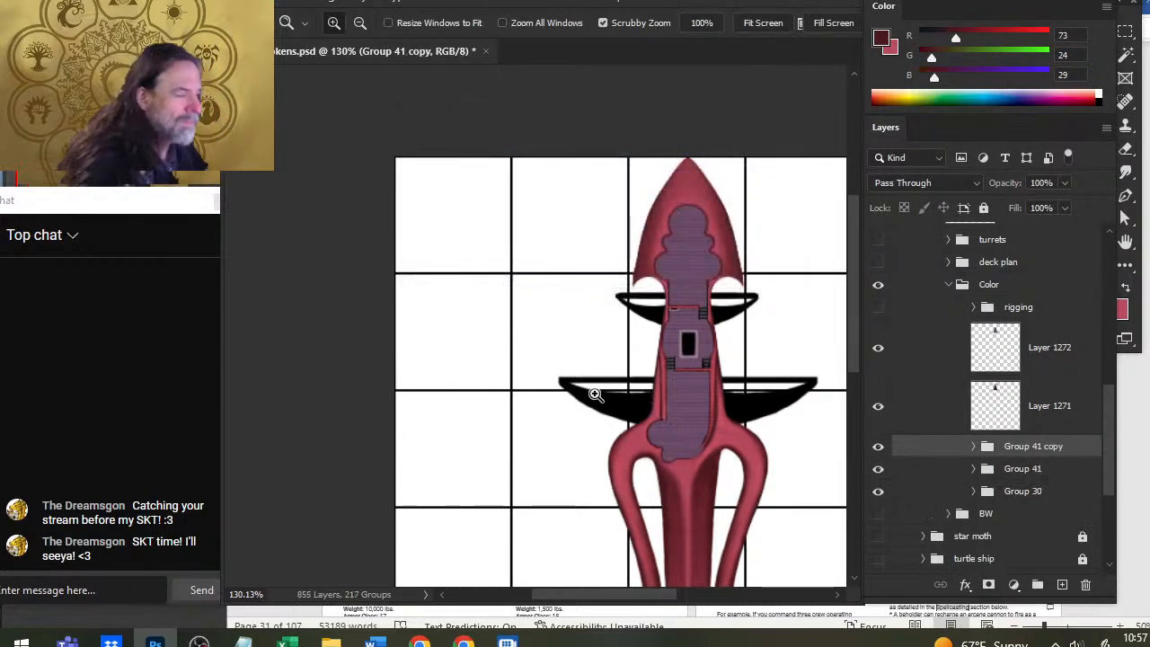
# Step: Flip Group 41 copy horizontally with Free Transform and place it below Group 41 in the layer stack
pyautogui.press('l')
pyautogui.rightClick(711, 359)
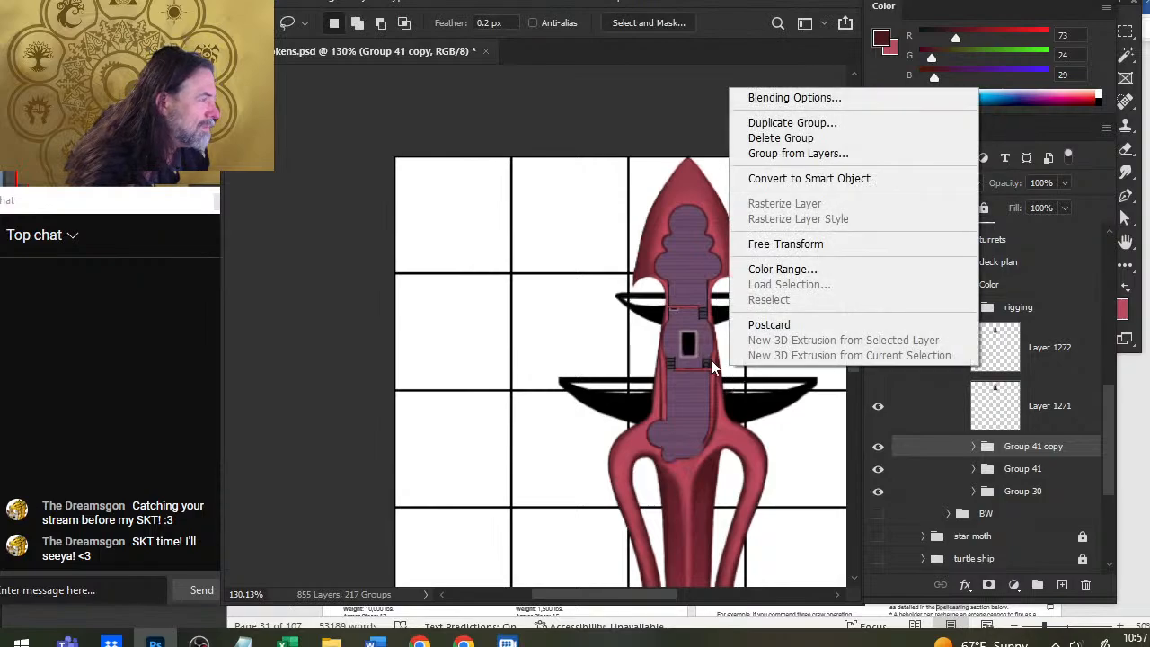
pyautogui.click(794, 244)
pyautogui.rightClick(697, 303)
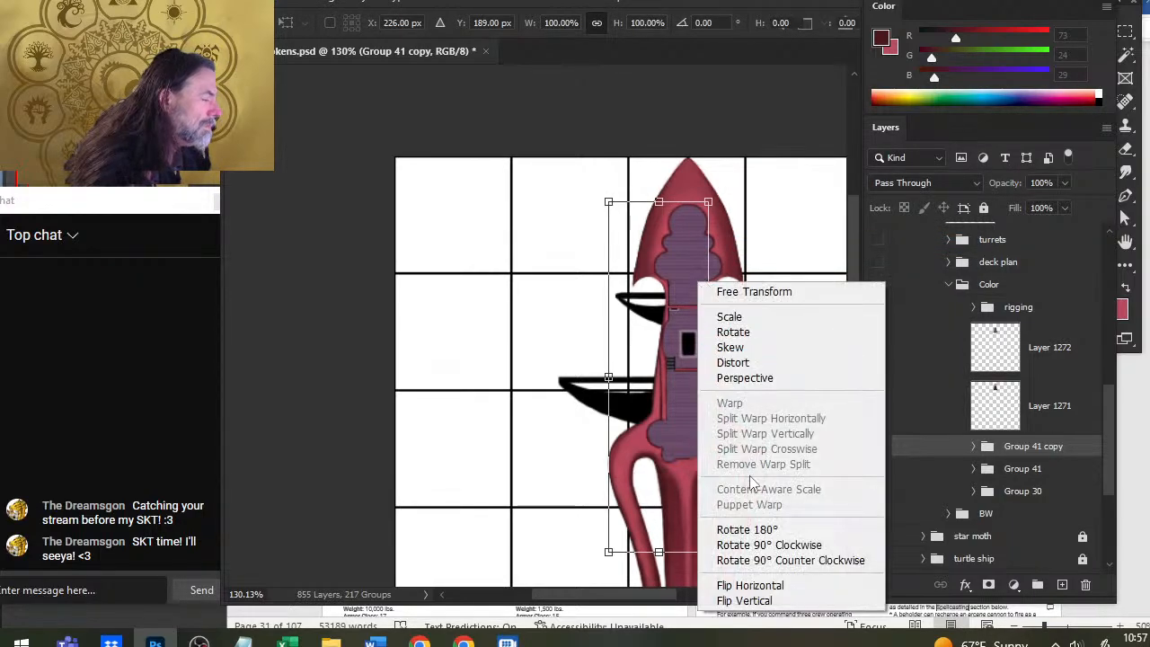
pyautogui.click(775, 585)
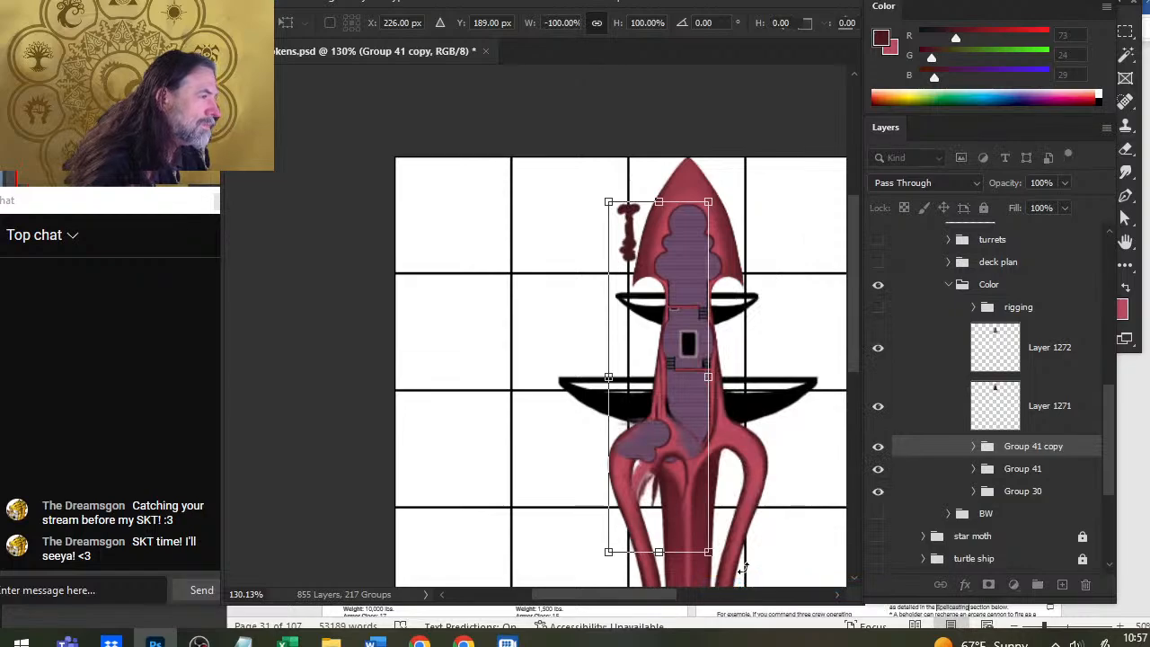
pyautogui.press('Return')
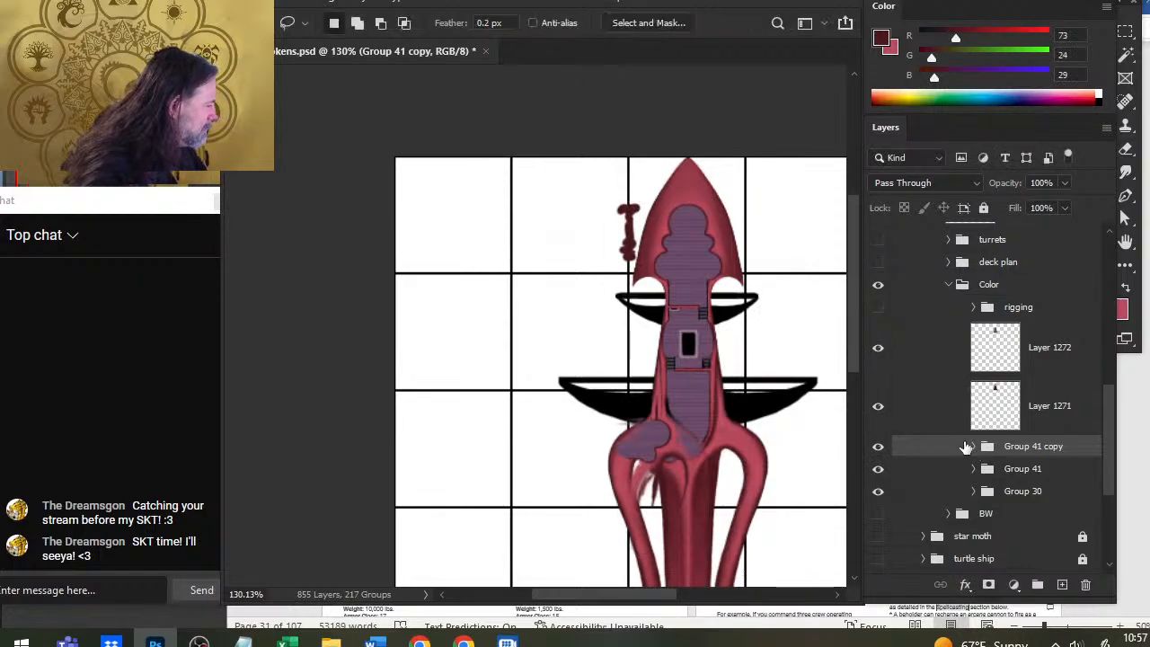
pyautogui.moveTo(944, 452); pyautogui.dragTo(939, 486)
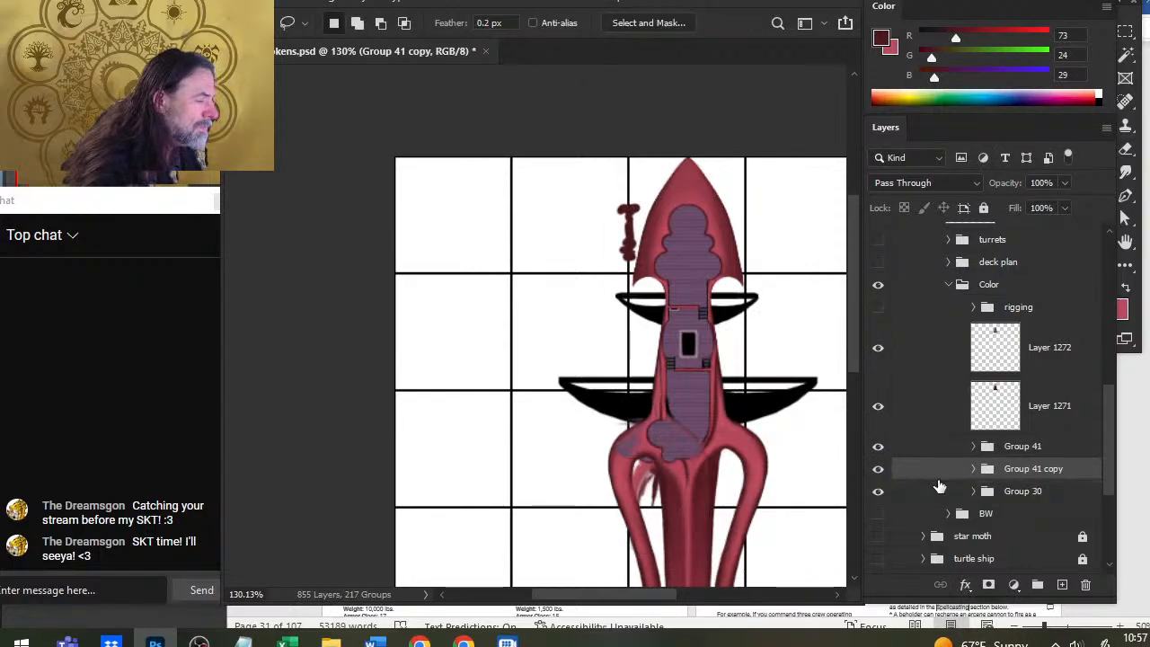
# Step: Try nudging the flipped Group 41 copy across to the hull's right side, and delete the copy
pyautogui.press('v')
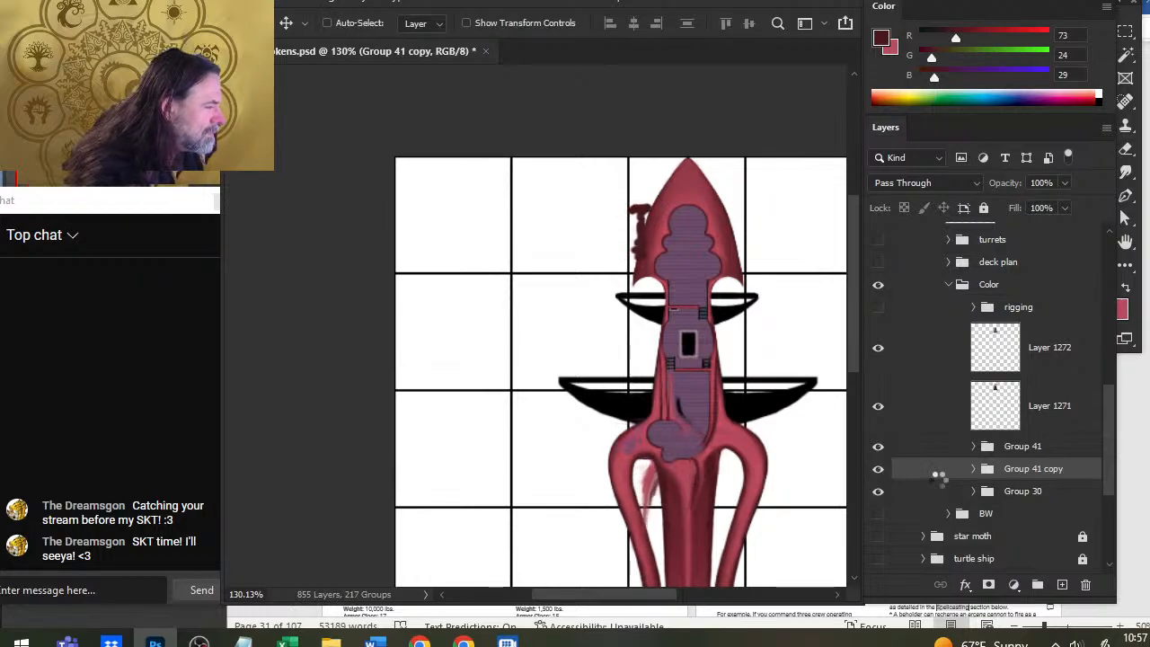
pyautogui.press('Right')
pyautogui.press('Right')
pyautogui.press('Right')
pyautogui.press('Right')
pyautogui.press('Right')
pyautogui.press('Right')
pyautogui.press('Right')
pyautogui.press('Right')
pyautogui.press('Right')
pyautogui.press('Right')
pyautogui.press('Right')
pyautogui.press('Right')
pyautogui.press('Right')
pyautogui.press('Right')
pyautogui.press('Right')
pyautogui.press('Right')
pyautogui.press('Right')
pyautogui.press('Right')
pyautogui.press('Right')
pyautogui.press('Right')
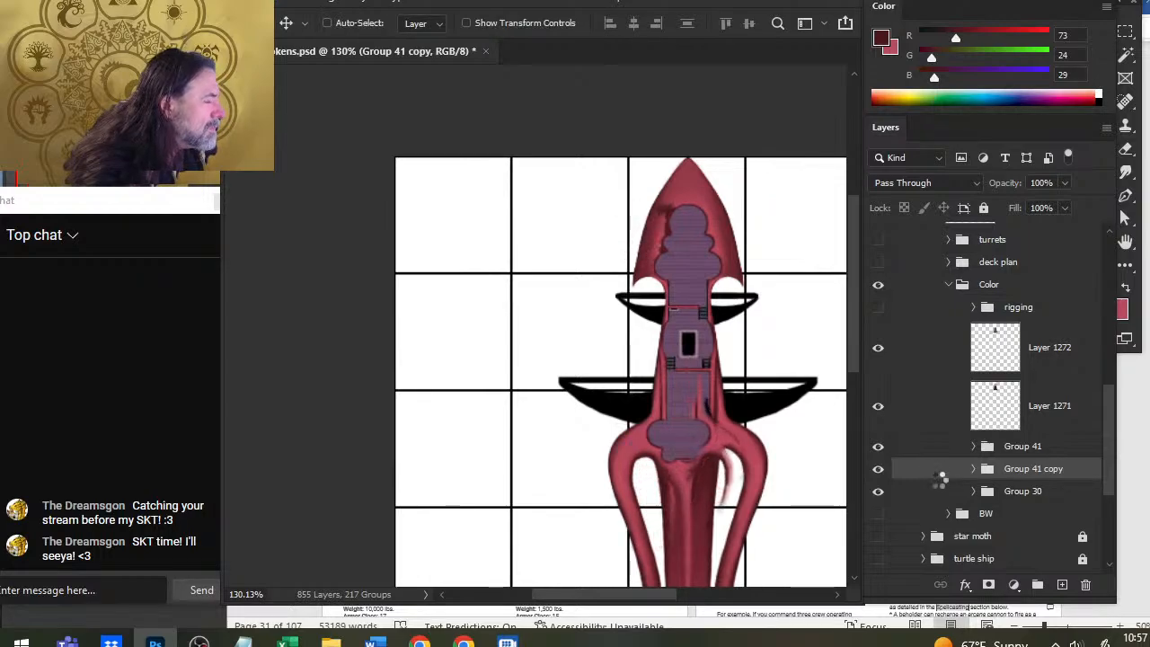
pyautogui.press('Right')
pyautogui.press('Right')
pyautogui.press('Right')
pyautogui.press('Right')
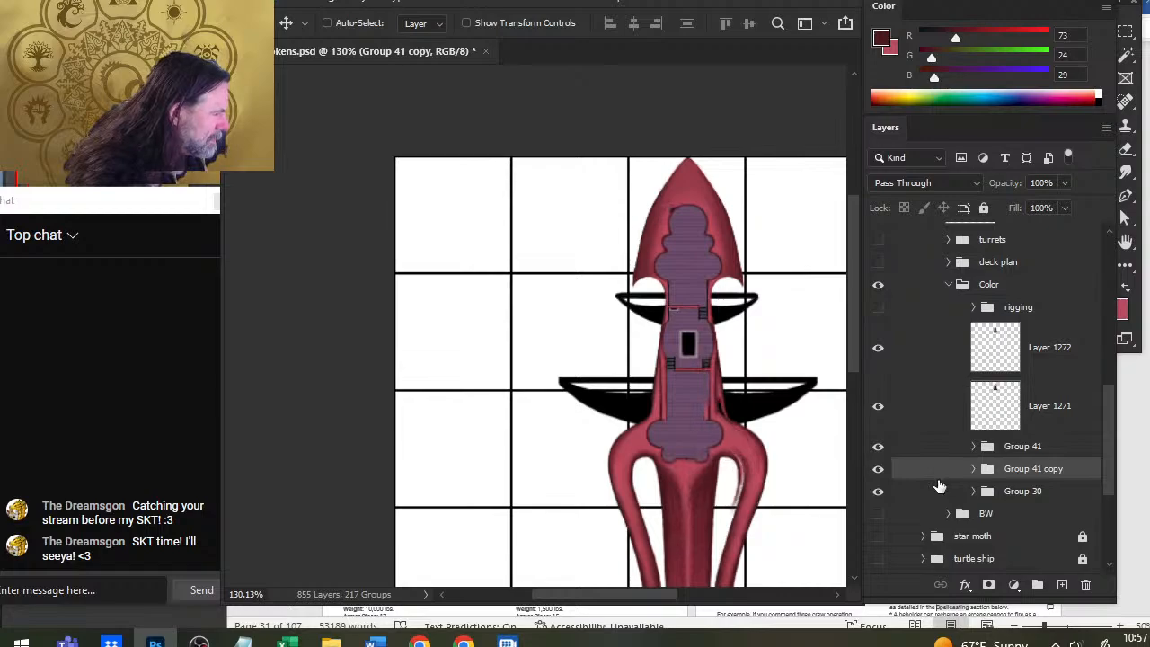
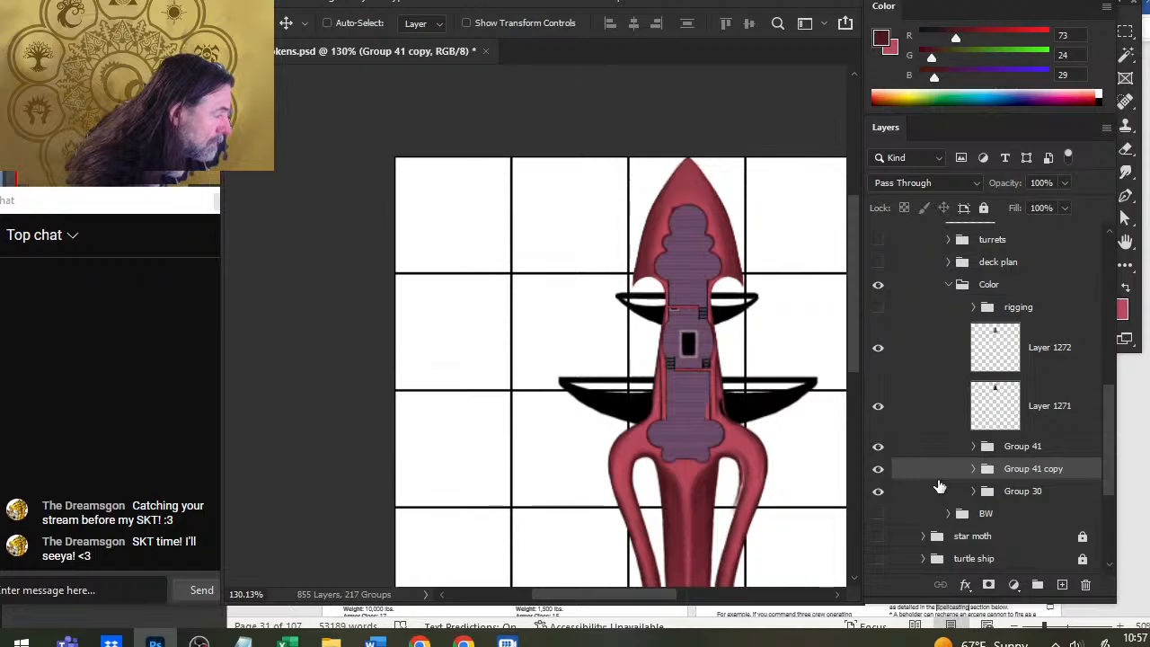
pyautogui.press('Delete')
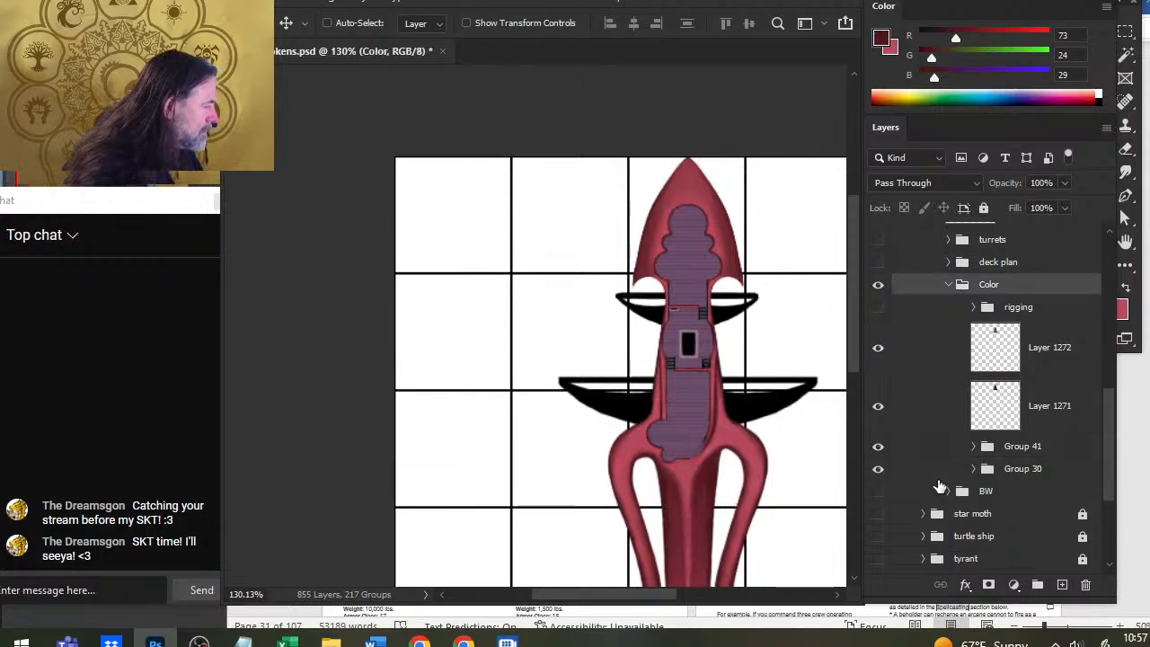
# Step: Toggle the visibility of Group 41's two lowest layers and of Group 30 to examine what each contributes to the ship
pyautogui.click(973, 447)
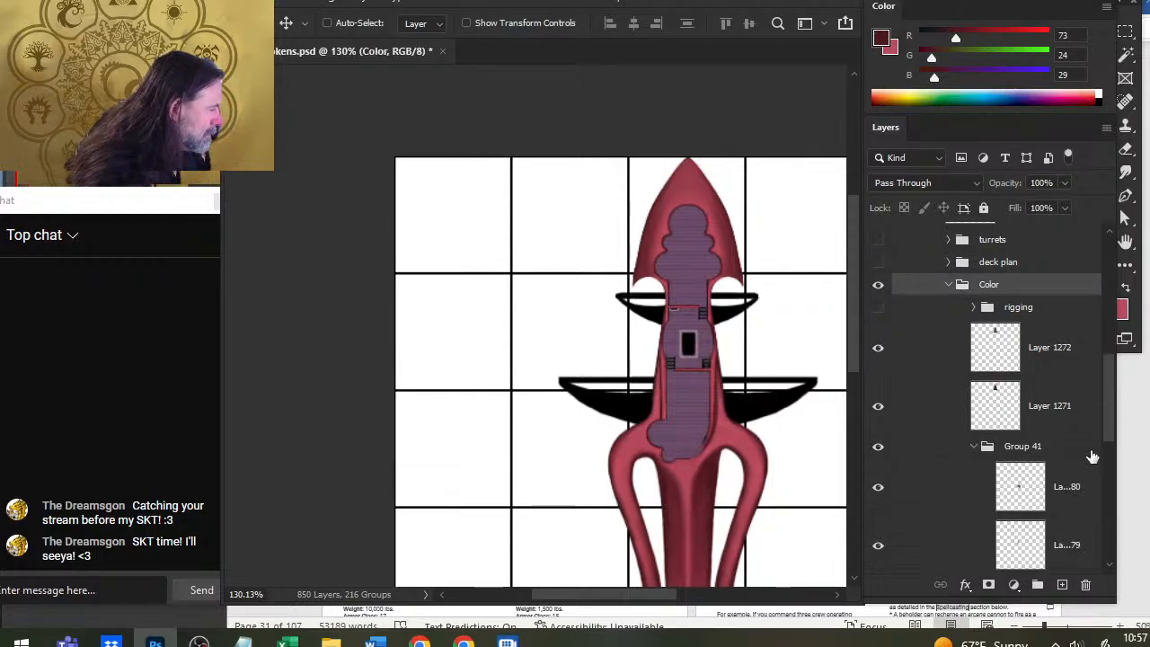
pyautogui.moveTo(1106, 424); pyautogui.dragTo(1112, 511)
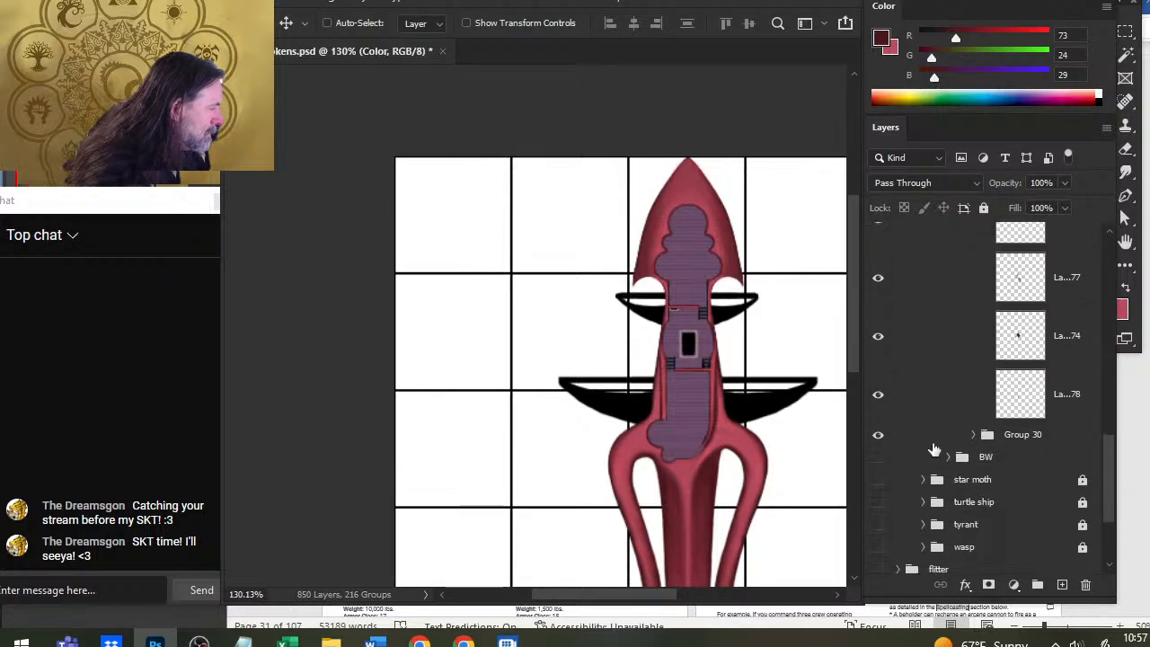
pyautogui.keyDown('alt'); pyautogui.click(879, 440); pyautogui.keyUp('alt')
pyautogui.keyDown('alt'); pyautogui.click(879, 439); pyautogui.keyUp('alt')
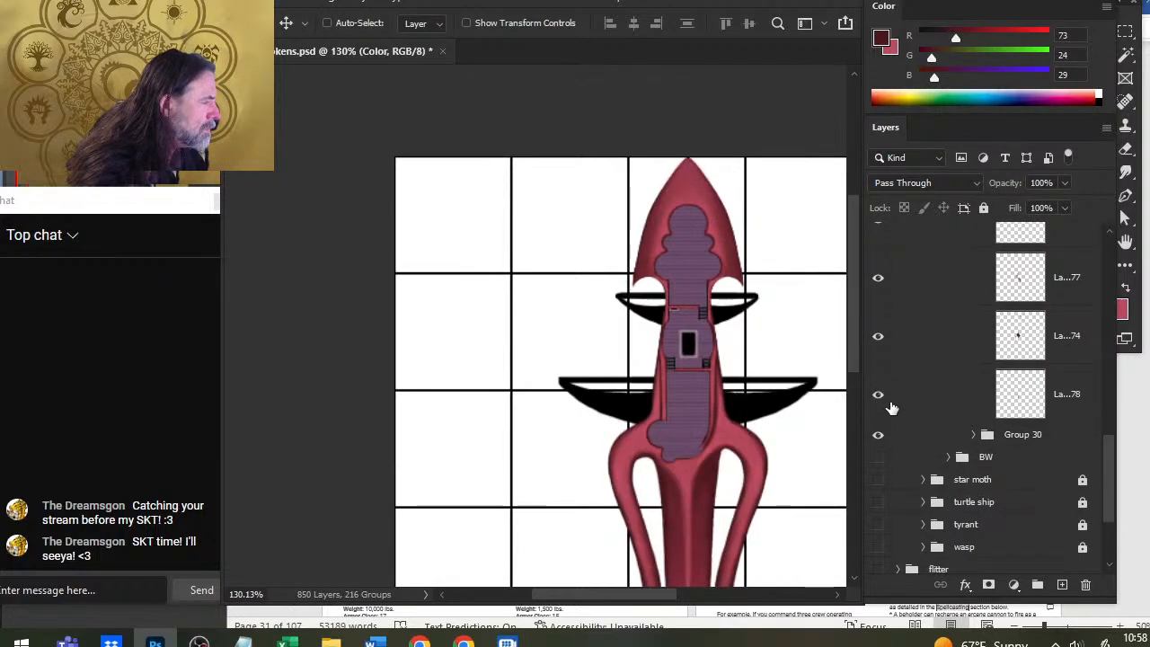
pyautogui.click(879, 395)
pyautogui.click(880, 396)
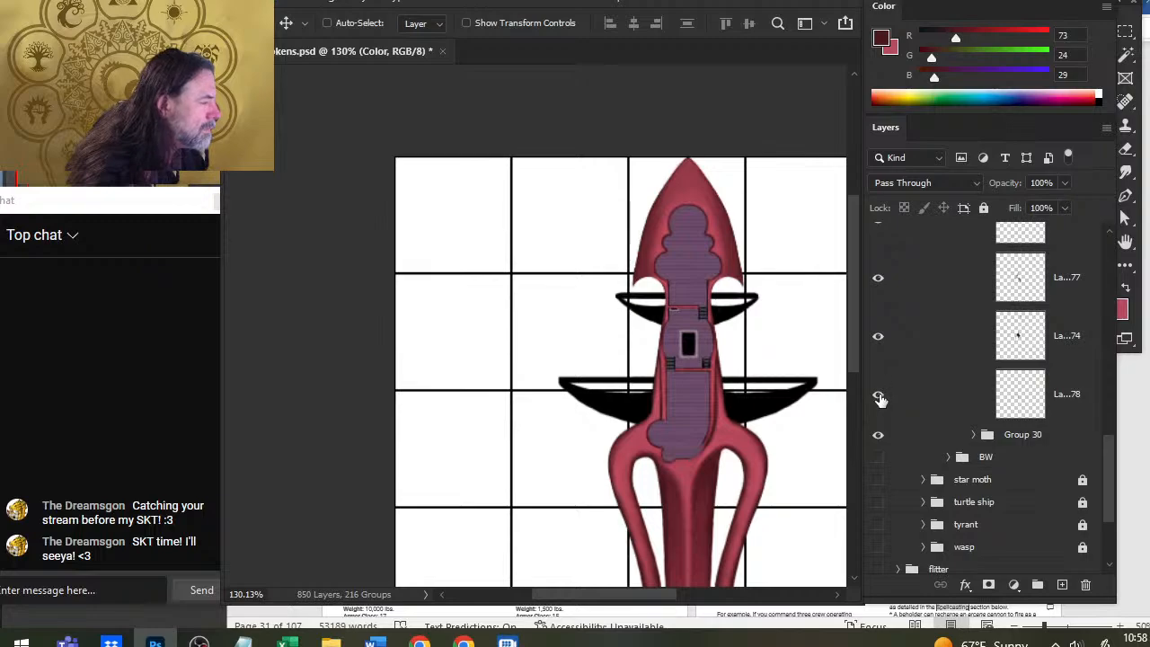
pyautogui.click(883, 334)
pyautogui.click(882, 335)
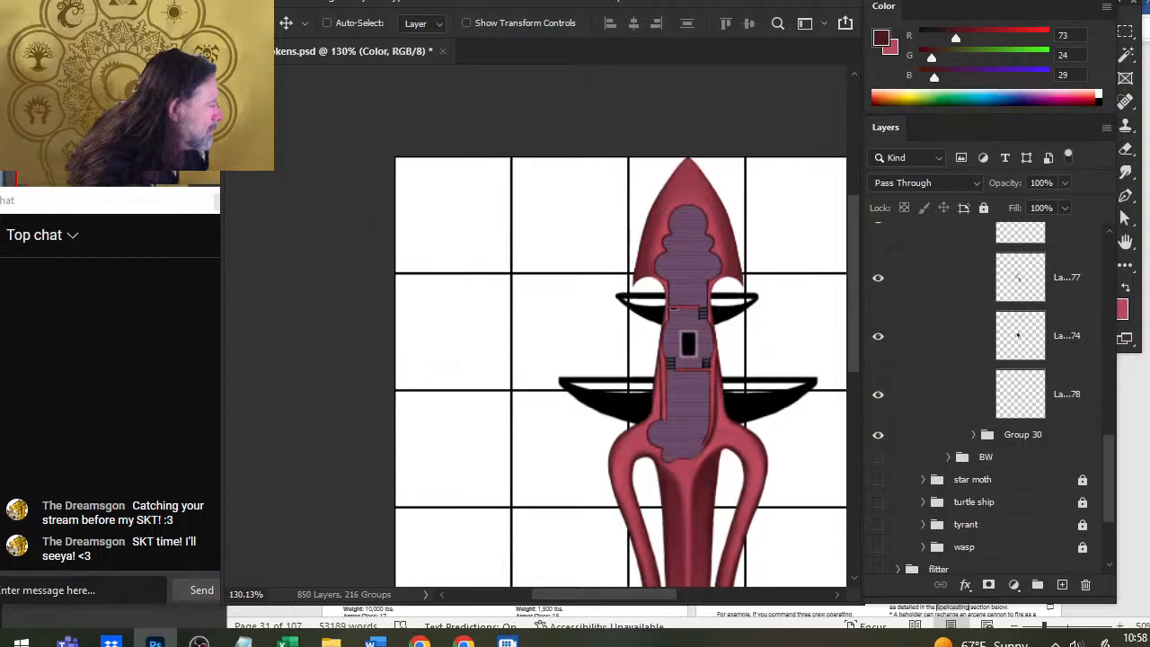
pyautogui.scroll(5, 1093, 468)
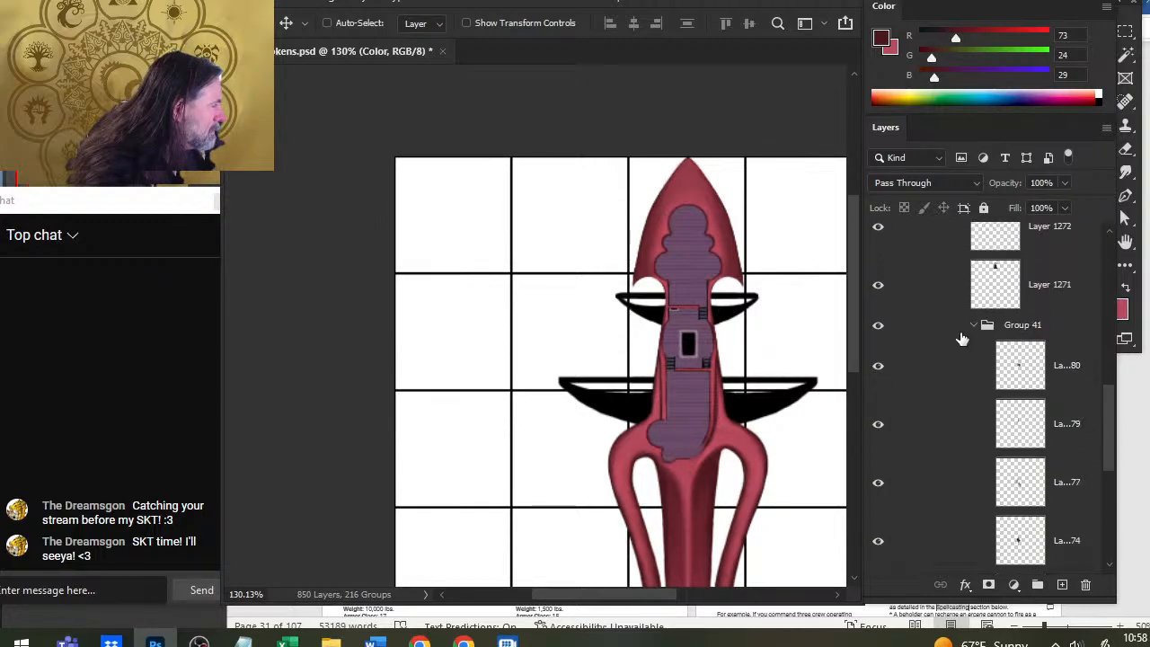
pyautogui.click(971, 329)
pyautogui.click(974, 331)
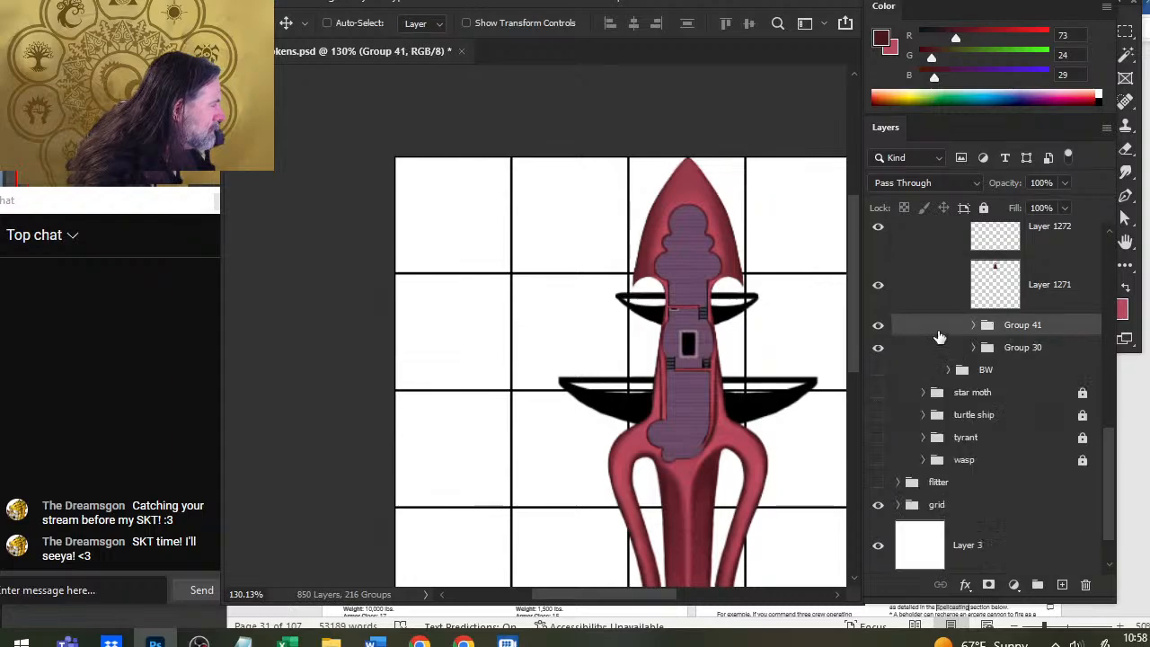
pyautogui.rightClick(939, 337)
pyautogui.press('Escape')
pyautogui.click(877, 349)
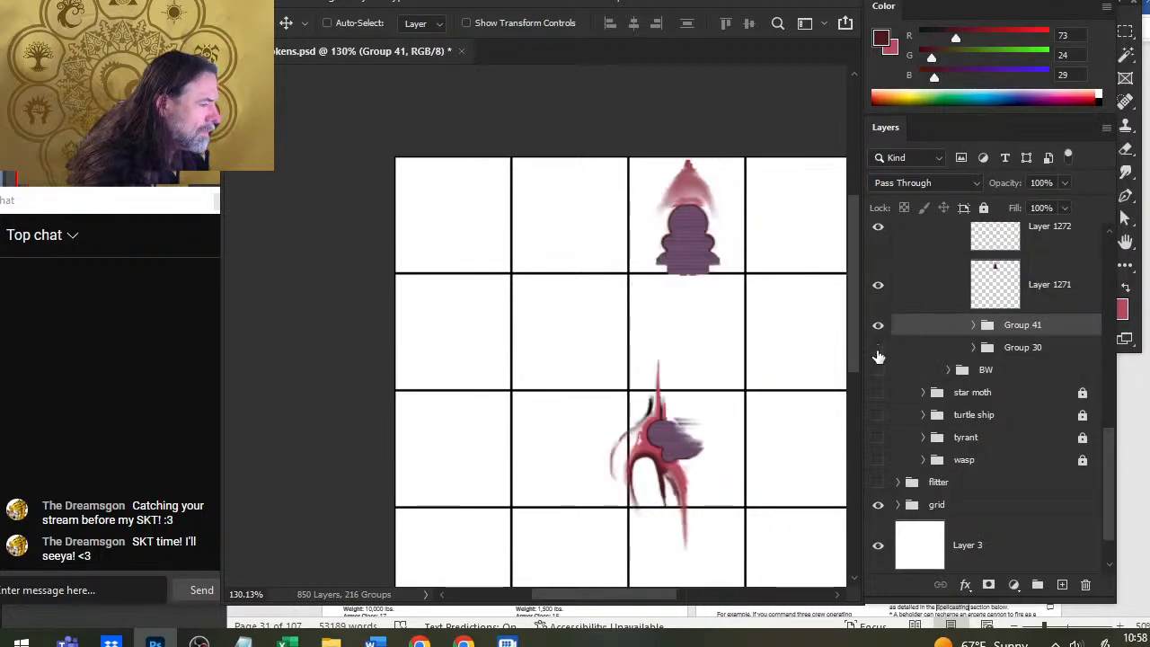
pyautogui.click(877, 348)
# Step: Duplicate Group 41 and flip the copy horizontally with Free Transform
pyautogui.rightClick(940, 329)
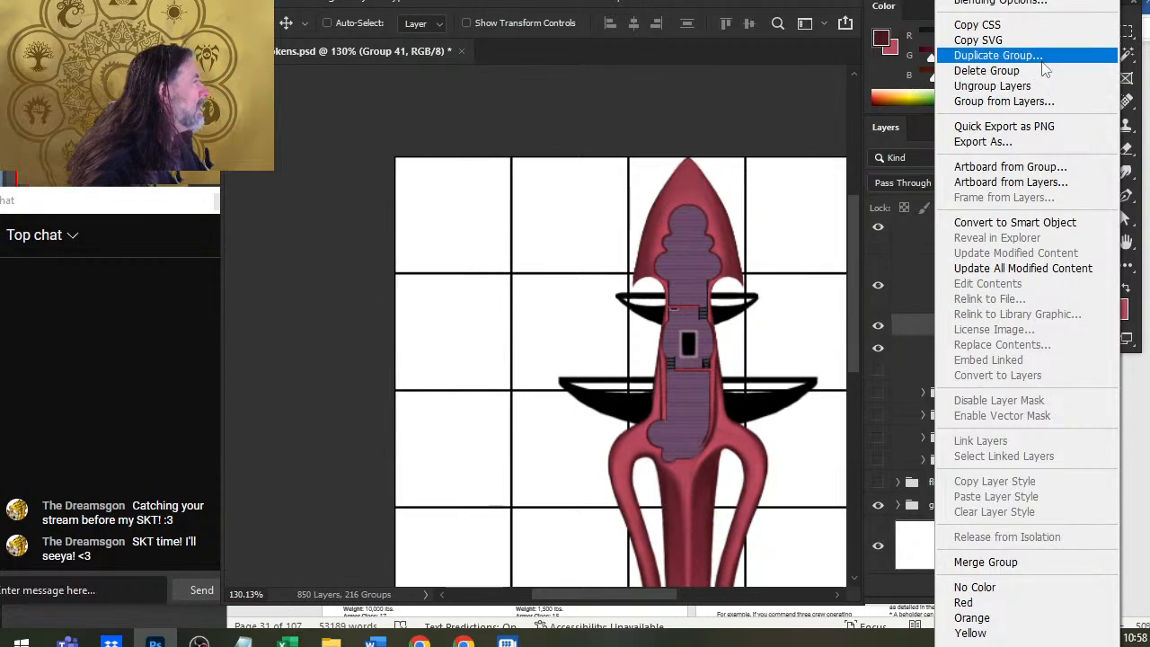
pyautogui.click(997, 56)
pyautogui.press('Return')
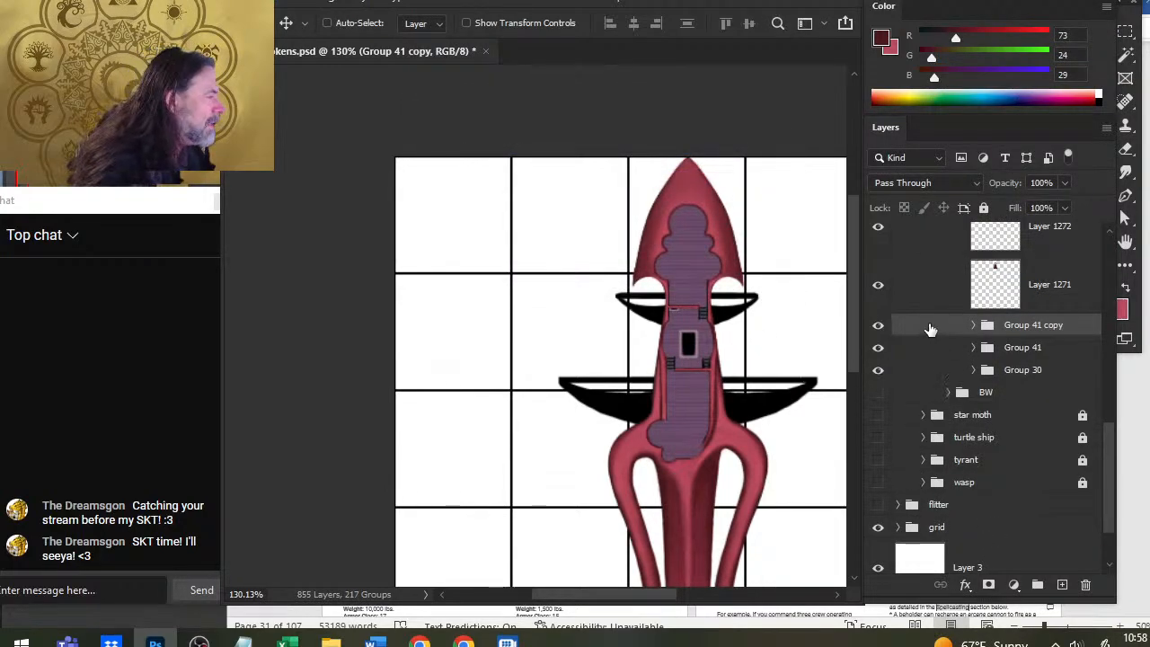
pyautogui.press('l')
pyautogui.rightClick(674, 236)
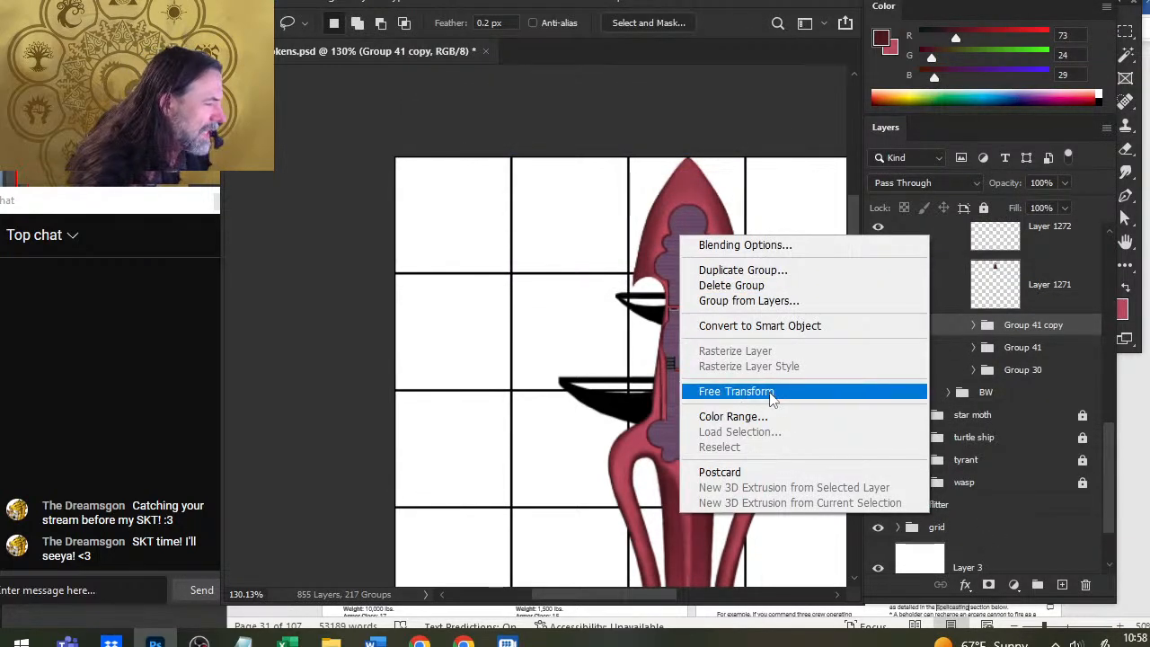
pyautogui.click(771, 393)
pyautogui.rightClick(679, 258)
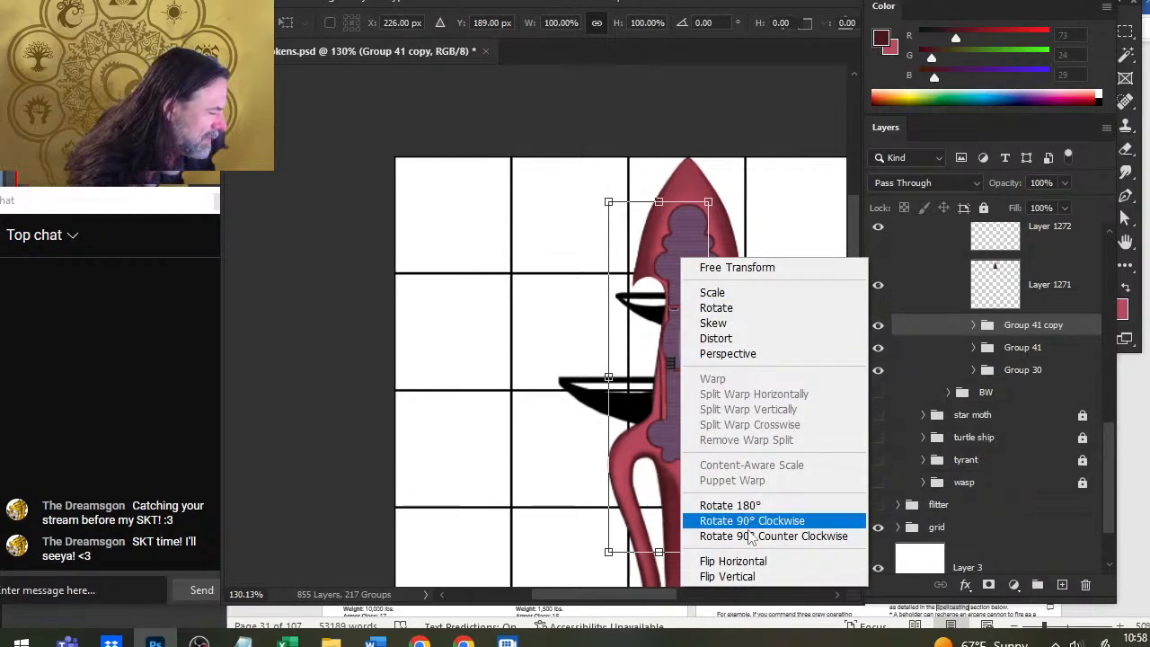
pyautogui.click(751, 560)
pyautogui.press('Return')
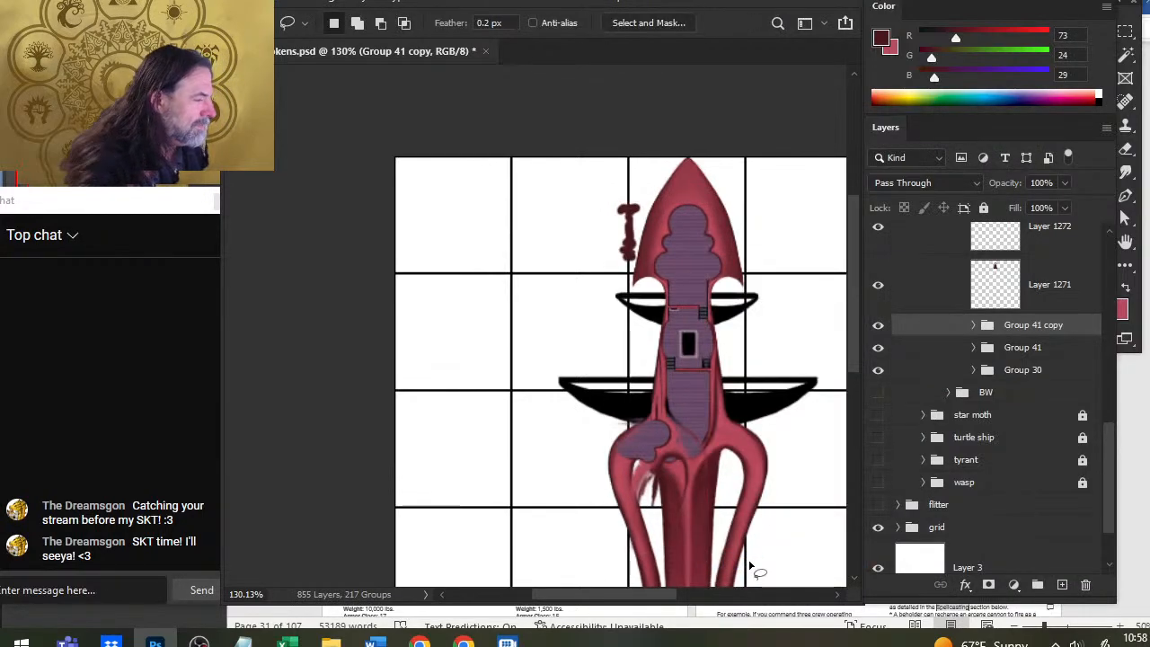
# Step: Find the layer in Group 41 copy holding the stray mark beside the bow, separate the mark onto its own layer and hide it
pyautogui.press('v')
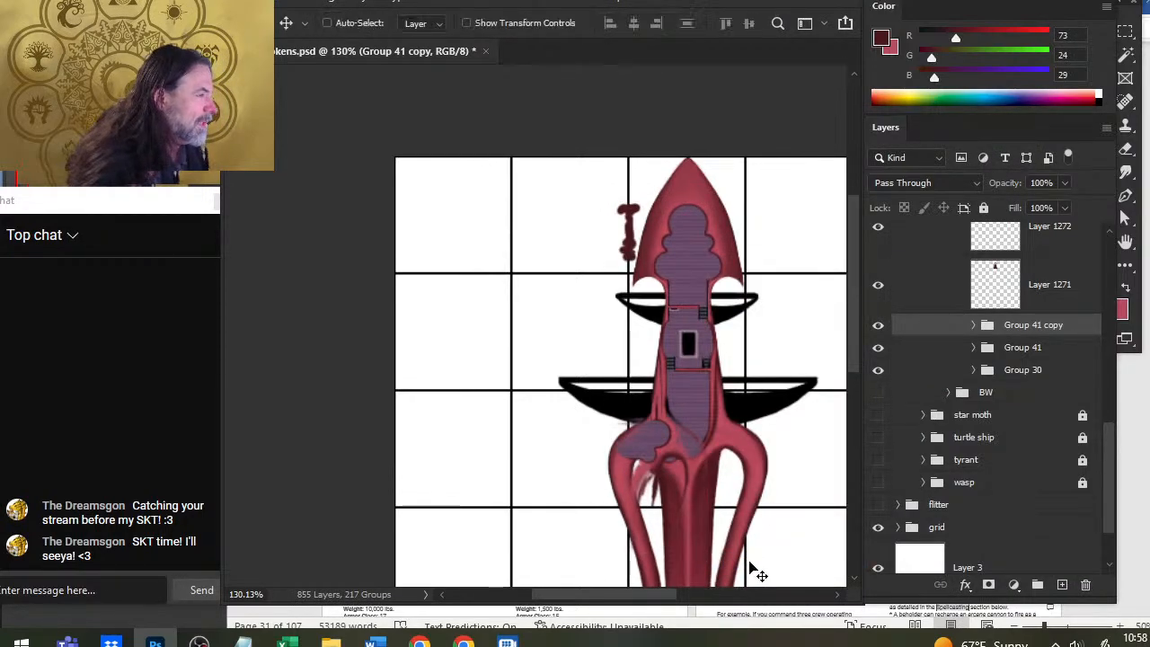
pyautogui.click(974, 325)
pyautogui.moveTo(1106, 425); pyautogui.dragTo(1107, 451)
pyautogui.click(878, 496)
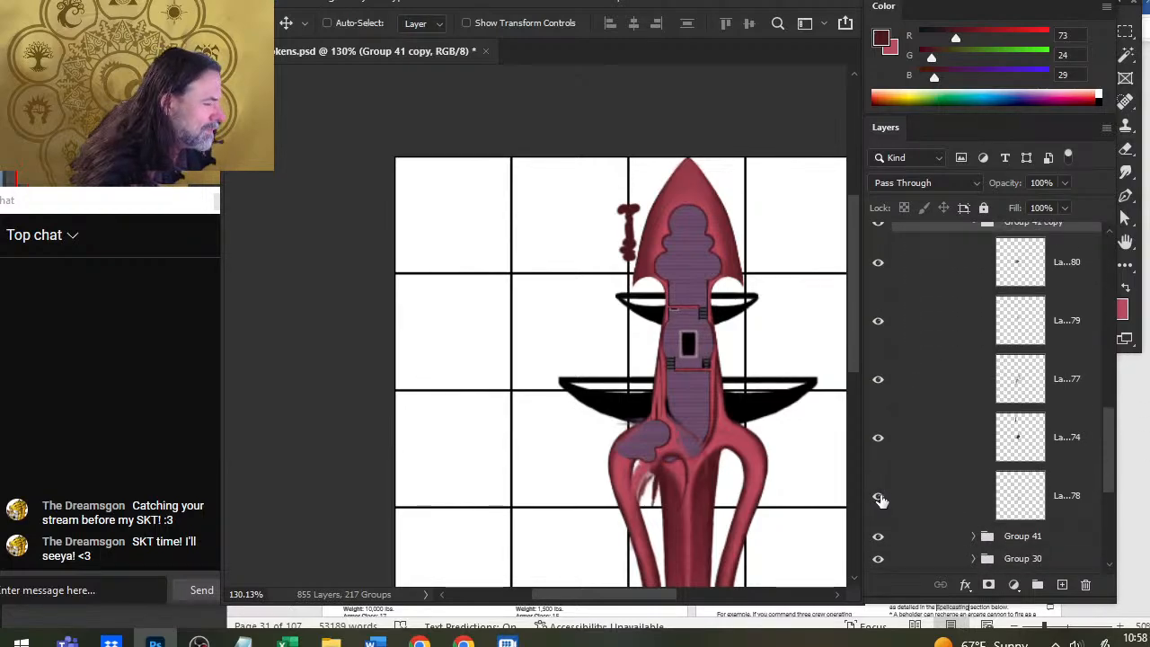
pyautogui.click(880, 439)
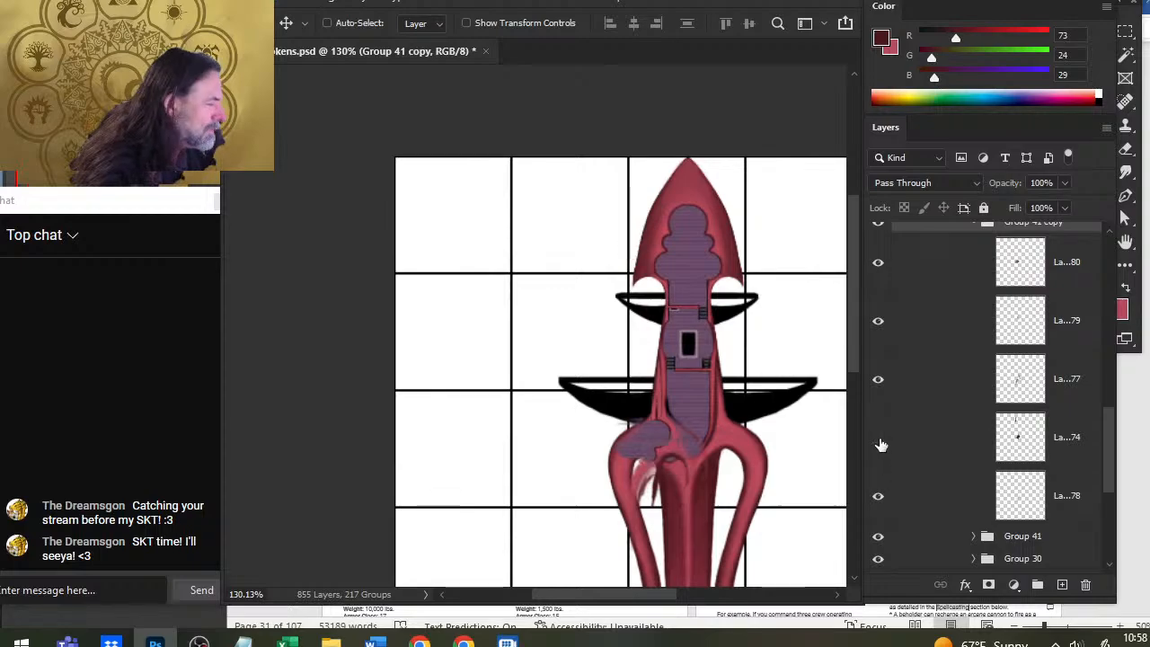
pyautogui.click(880, 442)
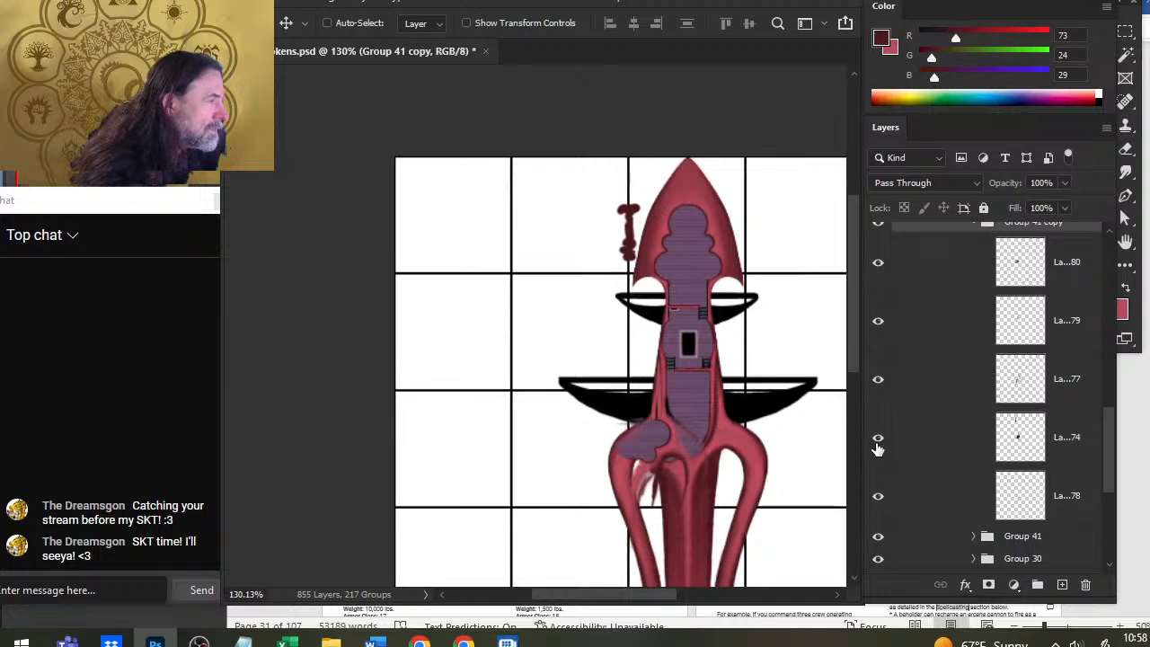
pyautogui.click(909, 451)
pyautogui.press('l')
pyautogui.moveTo(647, 174); pyautogui.dragTo(651, 177)
pyautogui.hotkey('ctrl', 'j')
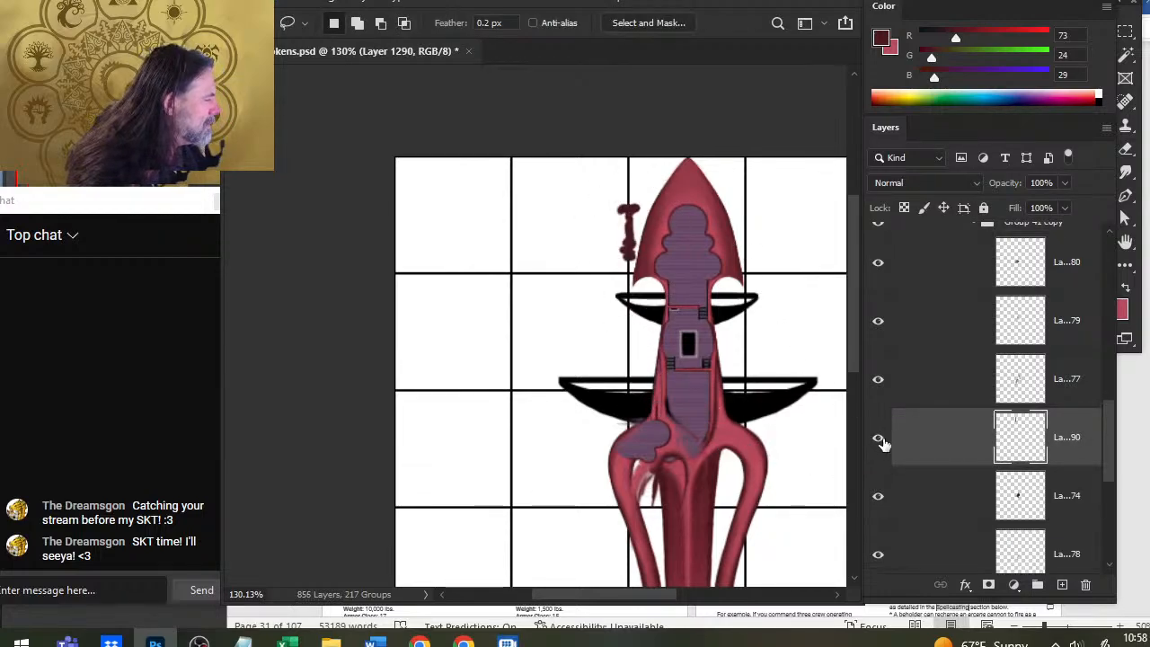
pyautogui.click(879, 440)
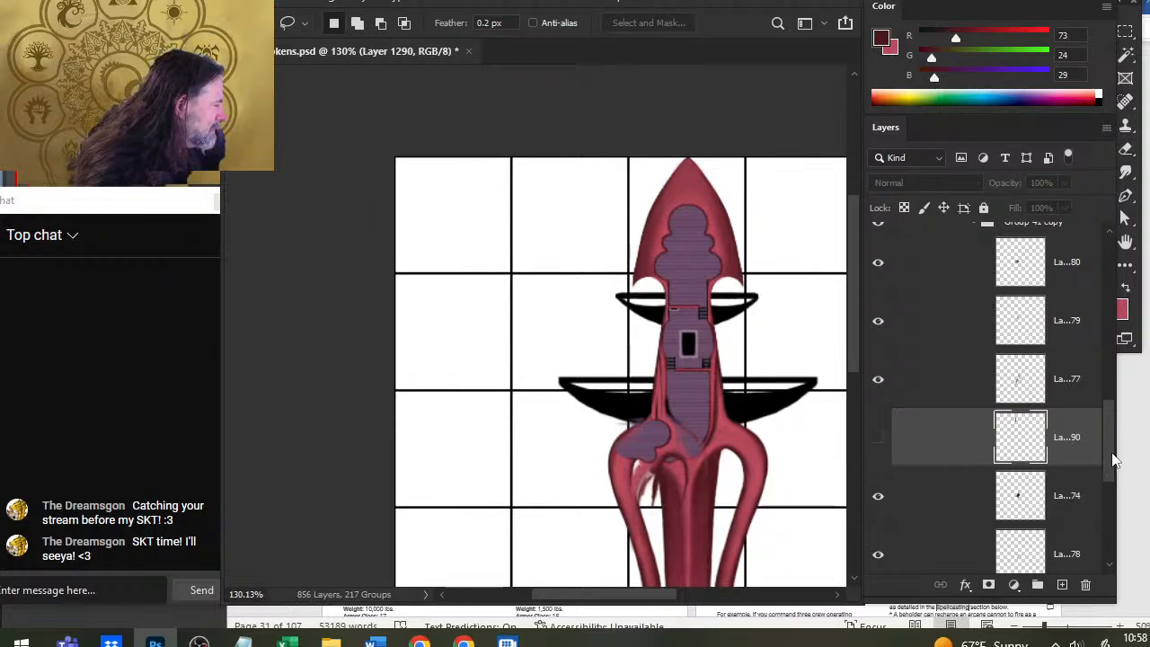
# Step: Collapse Group 41 copy and nudge the whole group across to the hull's right side, opposite the left platform lobe
pyautogui.moveTo(1112, 458); pyautogui.dragTo(1106, 409)
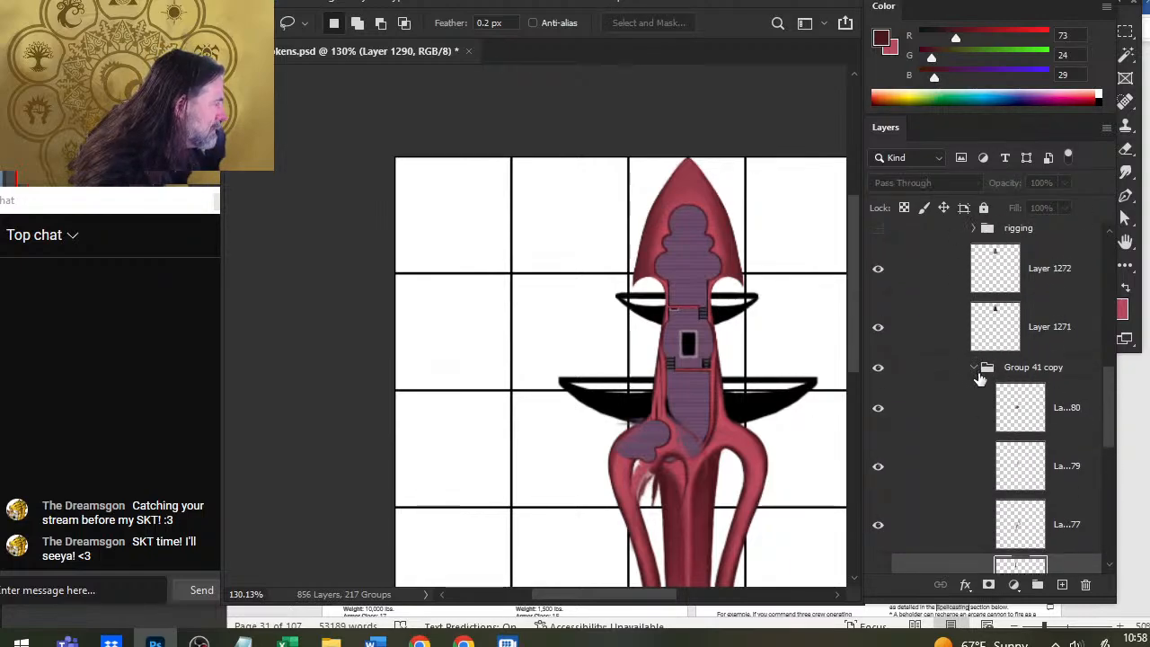
pyautogui.click(975, 368)
pyautogui.press('z')
pyautogui.moveTo(694, 474); pyautogui.dragTo(732, 363)
pyautogui.press('v')
pyautogui.press('Right')
pyautogui.press('Right')
pyautogui.press('Right')
pyautogui.press('Right')
pyautogui.press('Right')
pyautogui.press('Right')
pyautogui.press('Right')
pyautogui.press('Right')
pyautogui.press('Right')
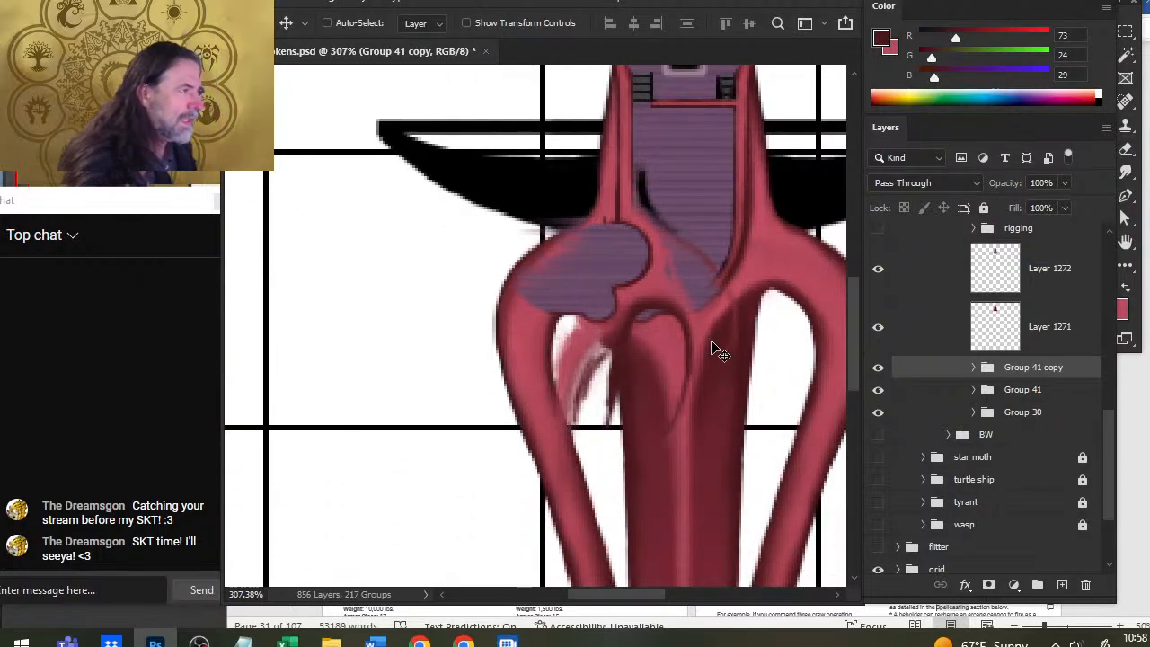
pyautogui.press('Right')
pyautogui.press('Right')
pyautogui.press('Right')
pyautogui.press('Right')
pyautogui.press('Right')
pyautogui.press('Right')
pyautogui.press('Right')
pyautogui.press('Right')
pyautogui.press('Right')
pyautogui.press('Right')
pyautogui.press('Right')
pyautogui.press('Right')
pyautogui.press('Right')
pyautogui.press('Right')
pyautogui.press('Right')
pyautogui.press('Right')
pyautogui.press('Right')
pyautogui.press('Right')
pyautogui.press('Right')
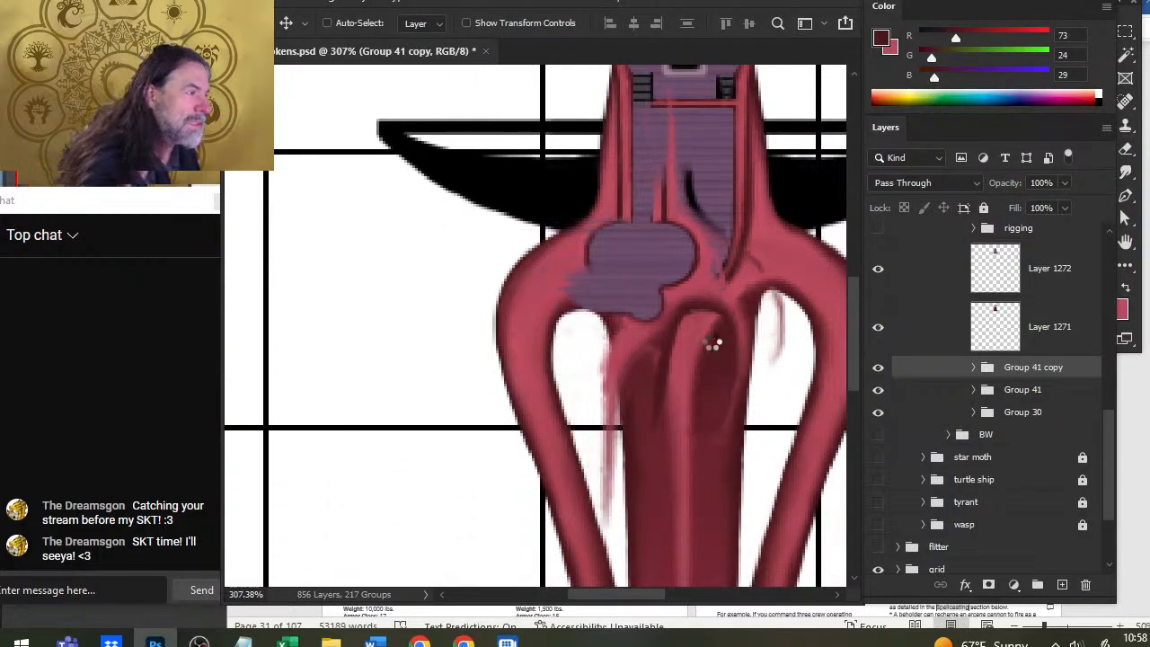
pyautogui.press('Right')
pyautogui.press('Right')
pyautogui.press('Right')
pyautogui.press('Right')
pyautogui.press('Right')
pyautogui.press('Right')
pyautogui.press('Right')
pyautogui.press('Right')
pyautogui.press('Right')
pyautogui.press('Right')
pyautogui.press('Right')
pyautogui.press('Right')
pyautogui.press('Right')
pyautogui.press('Right')
pyautogui.press('Right')
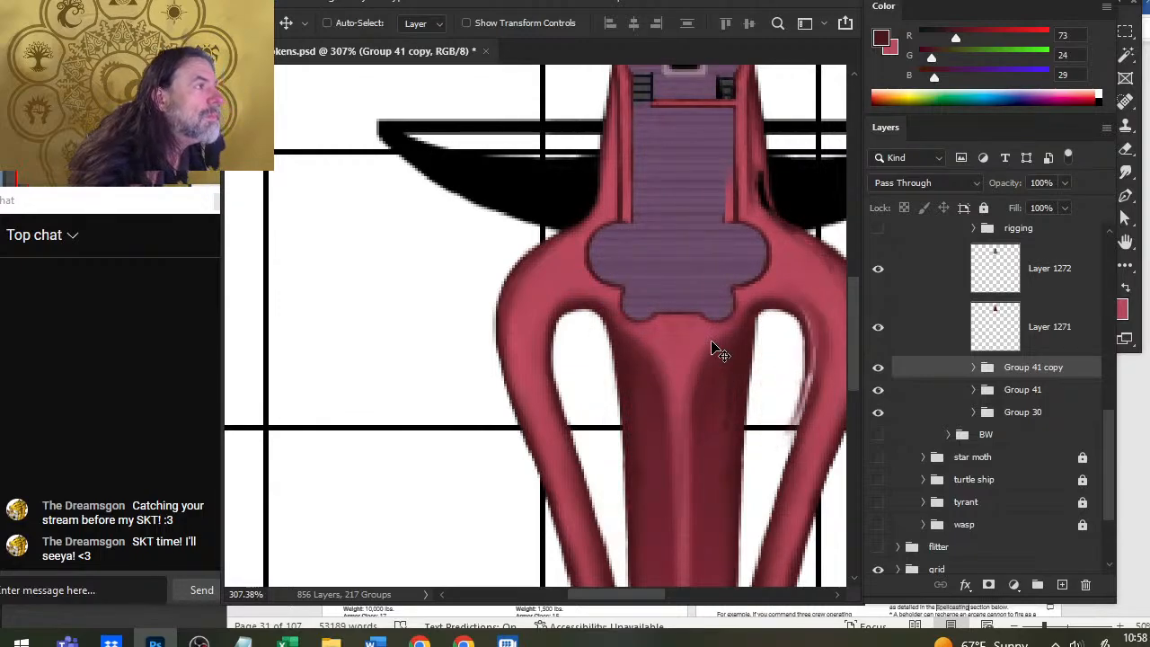
# Step: Fine-tune Group 41 copy's horizontal position so its lobe and shading line up with the right rail and hull edge
pyautogui.moveTo(745, 147); pyautogui.dragTo(676, 223)
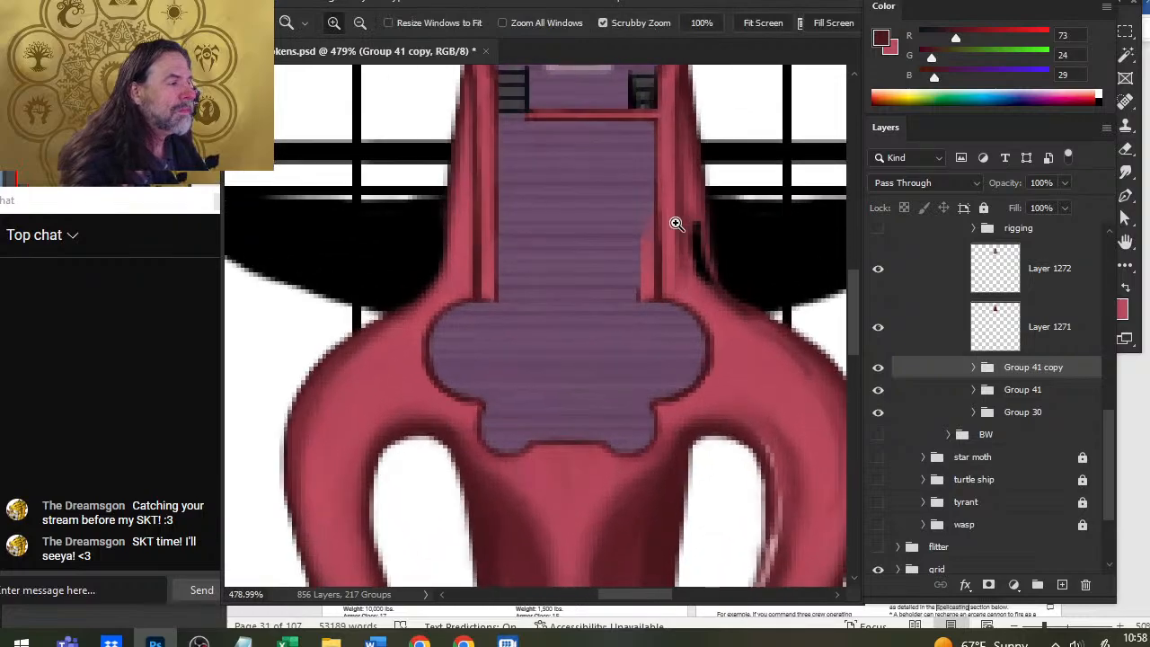
pyautogui.press('v')
pyautogui.press('Right')
pyautogui.press('Right')
pyautogui.press('Right')
pyautogui.press('Right')
pyautogui.press('Right')
pyautogui.press('Right')
pyautogui.press('Right')
pyautogui.press('Right')
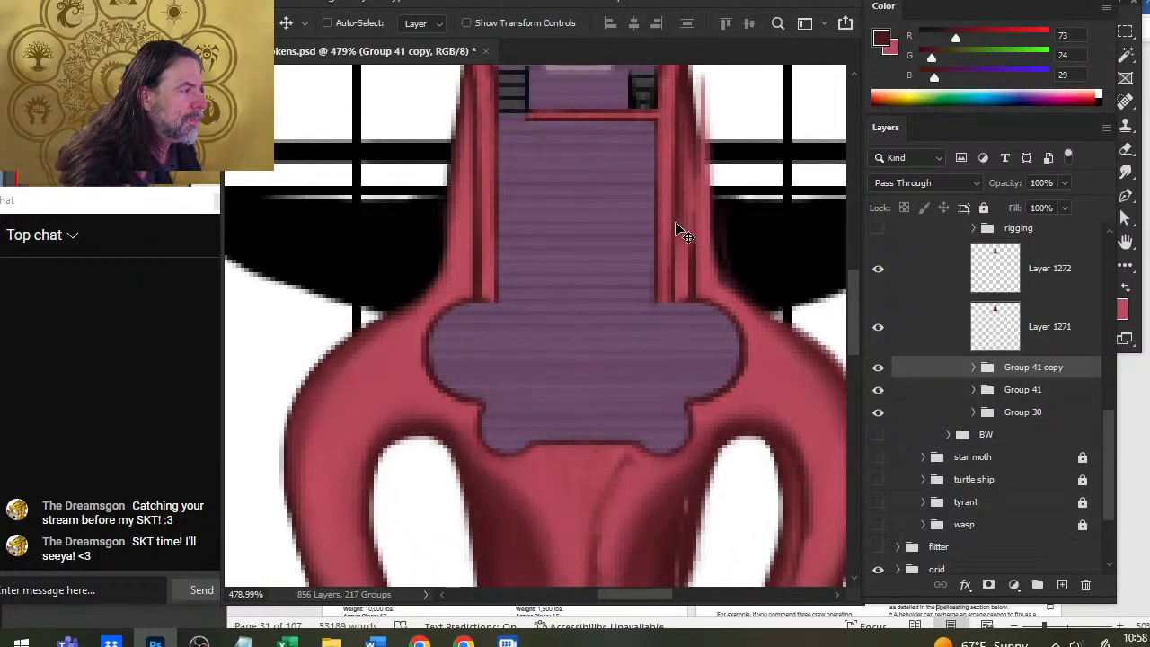
pyautogui.press('Left')
pyautogui.press('Left')
pyautogui.press('Left')
pyautogui.press('Left')
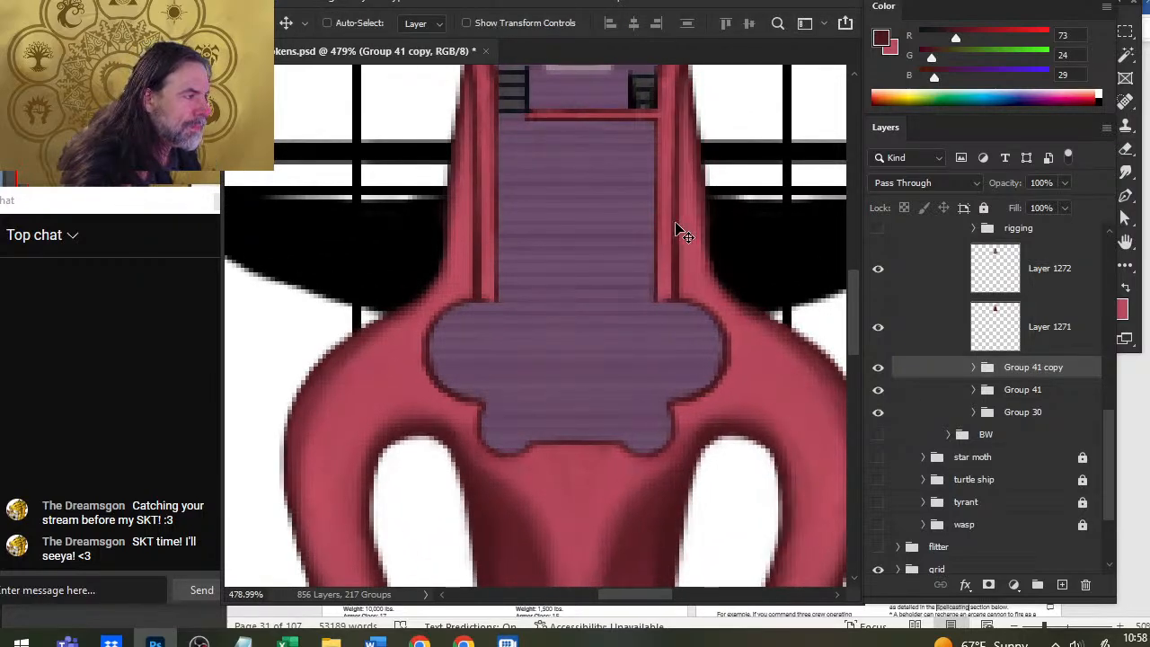
# Step: Examine the mirrored hull and deck from bow to stern, checking the contents of Group 41 copy and what Layer 1272 covers
pyautogui.press('z')
pyautogui.moveTo(719, 344); pyautogui.dragTo(608, 348)
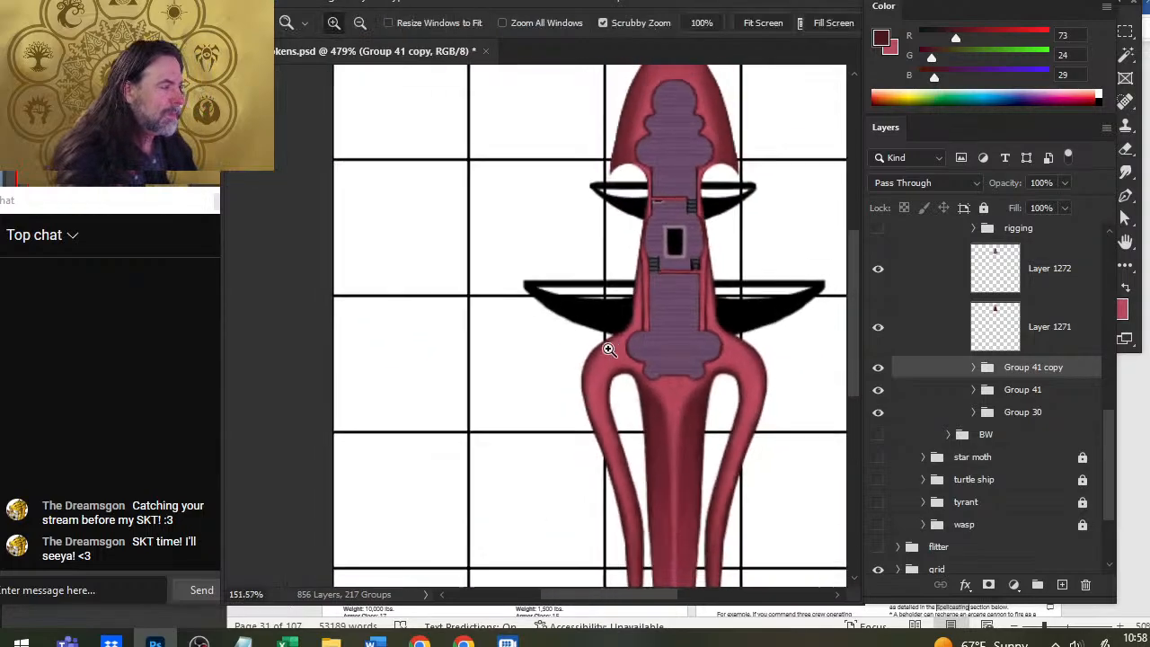
pyautogui.moveTo(753, 235); pyautogui.dragTo(717, 329)
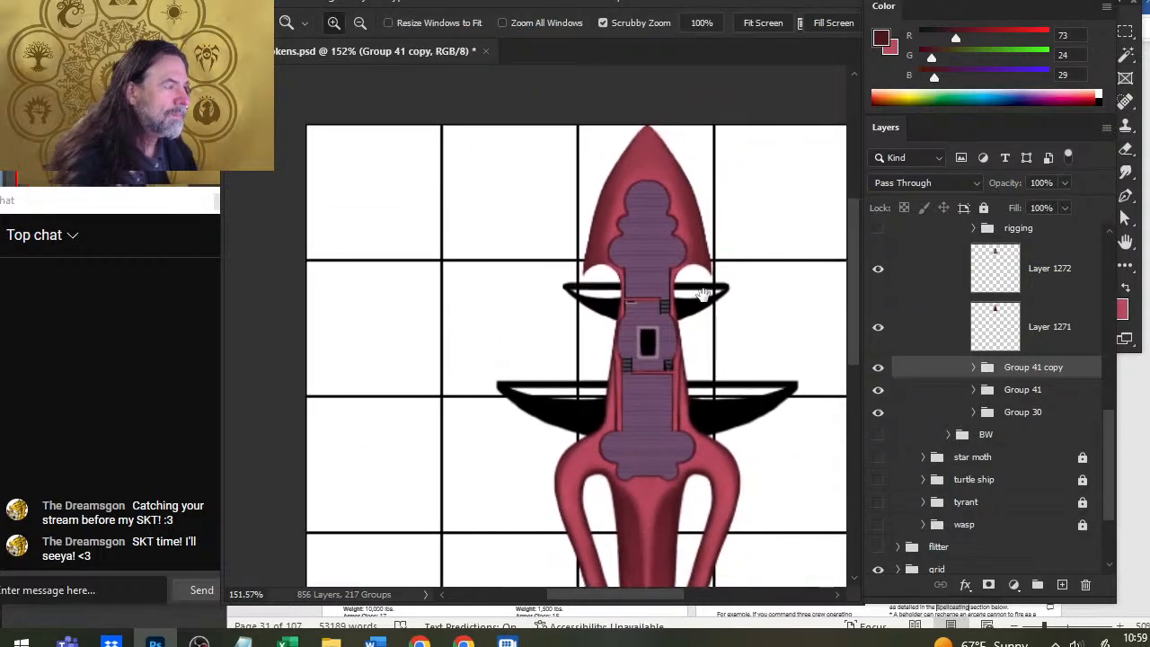
pyautogui.moveTo(654, 193); pyautogui.dragTo(703, 224)
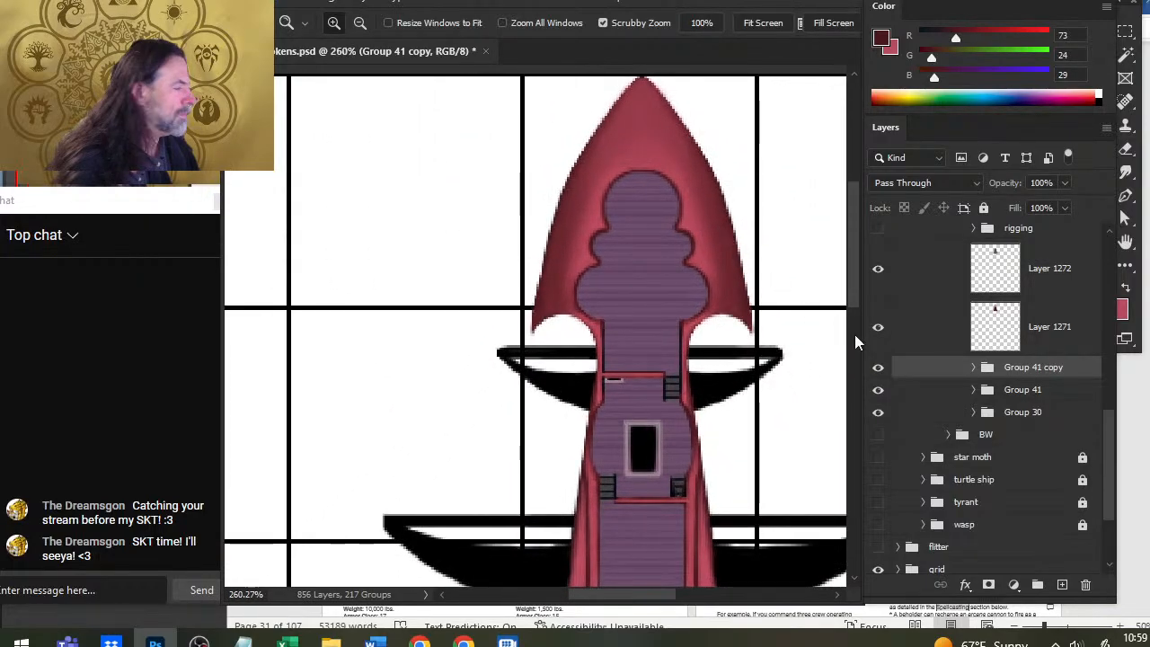
pyautogui.click(974, 368)
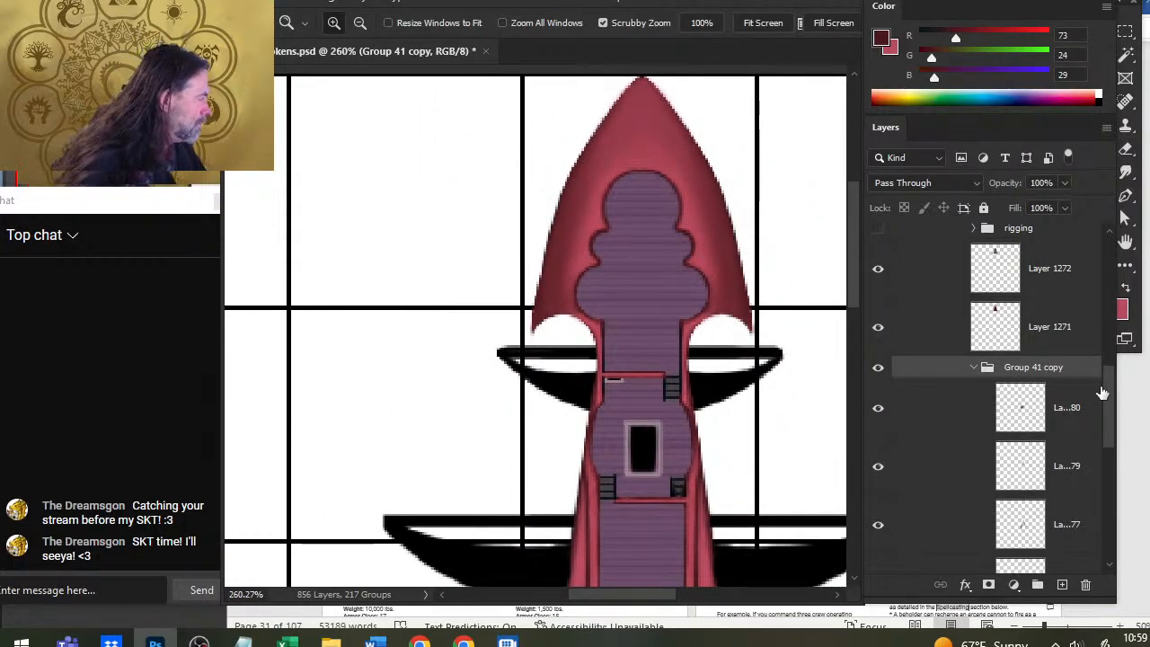
pyautogui.scroll(-4, 1101, 393)
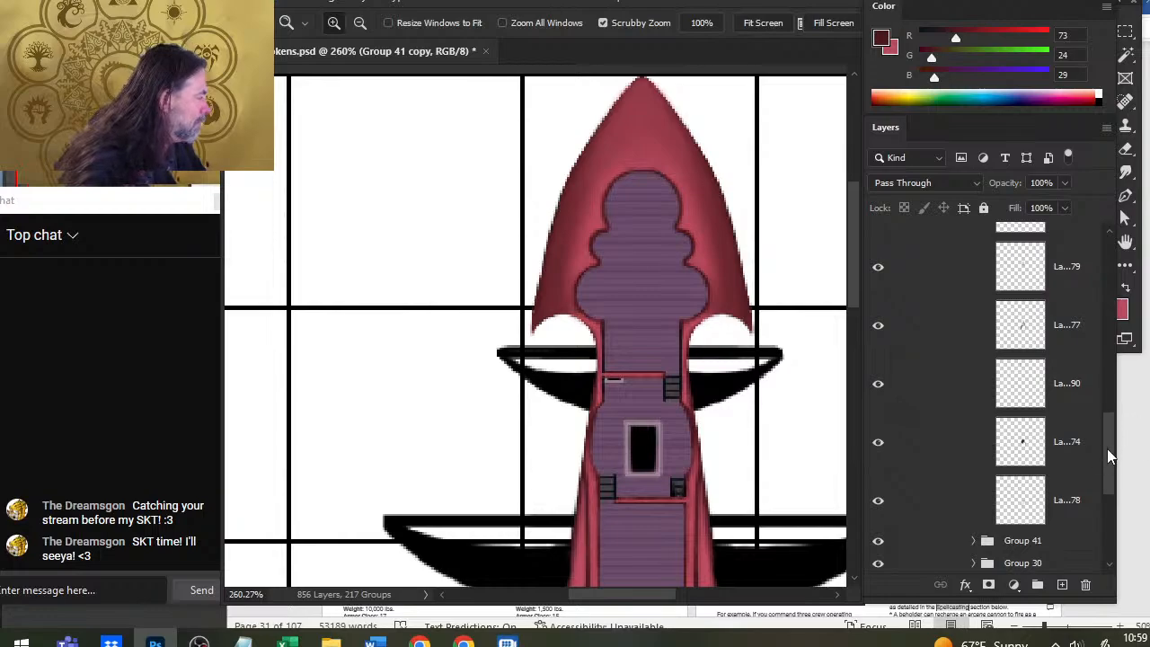
pyautogui.scroll(5, 1099, 392)
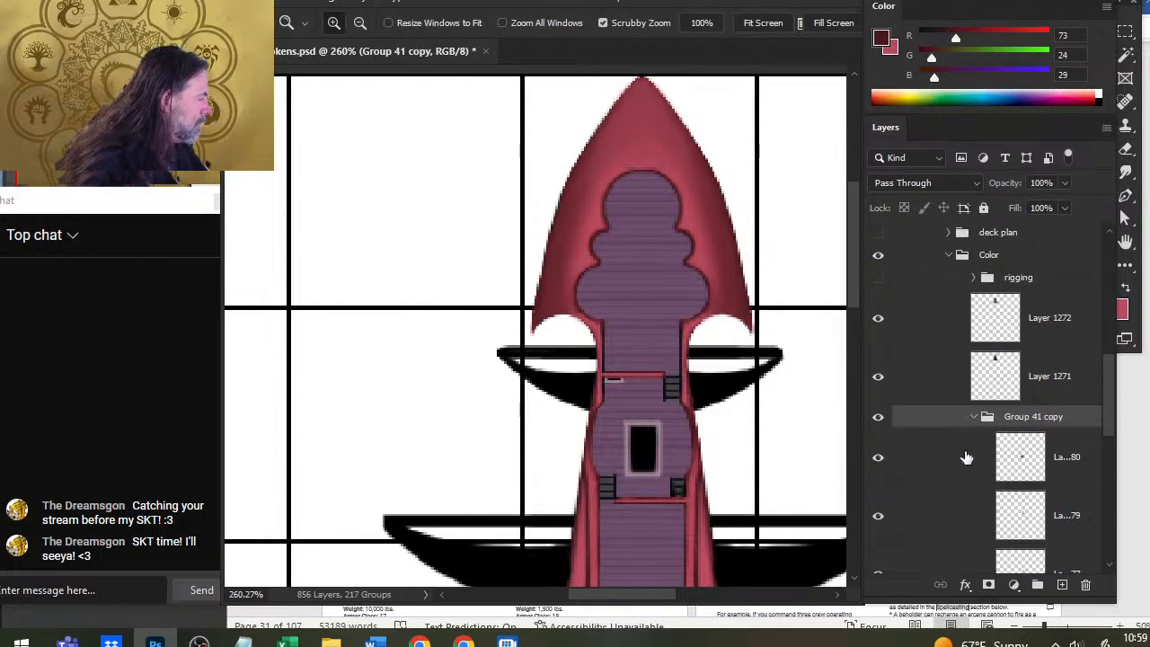
pyautogui.click(973, 417)
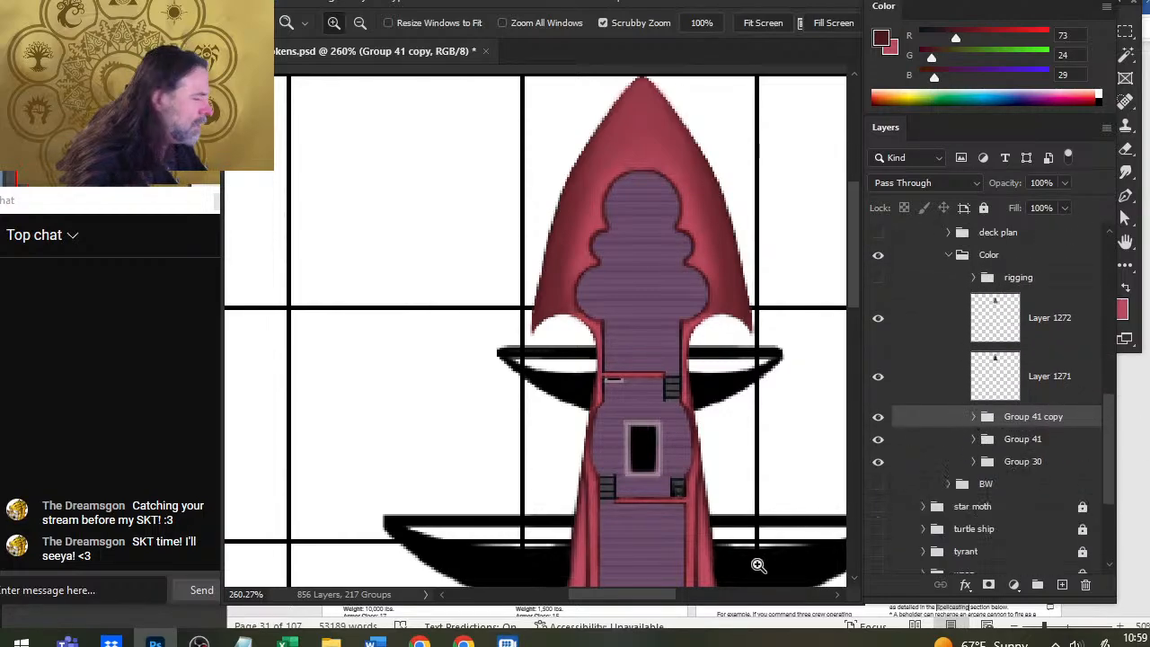
pyautogui.scroll(-4, 760, 559)
pyautogui.moveTo(713, 334); pyautogui.dragTo(680, 360)
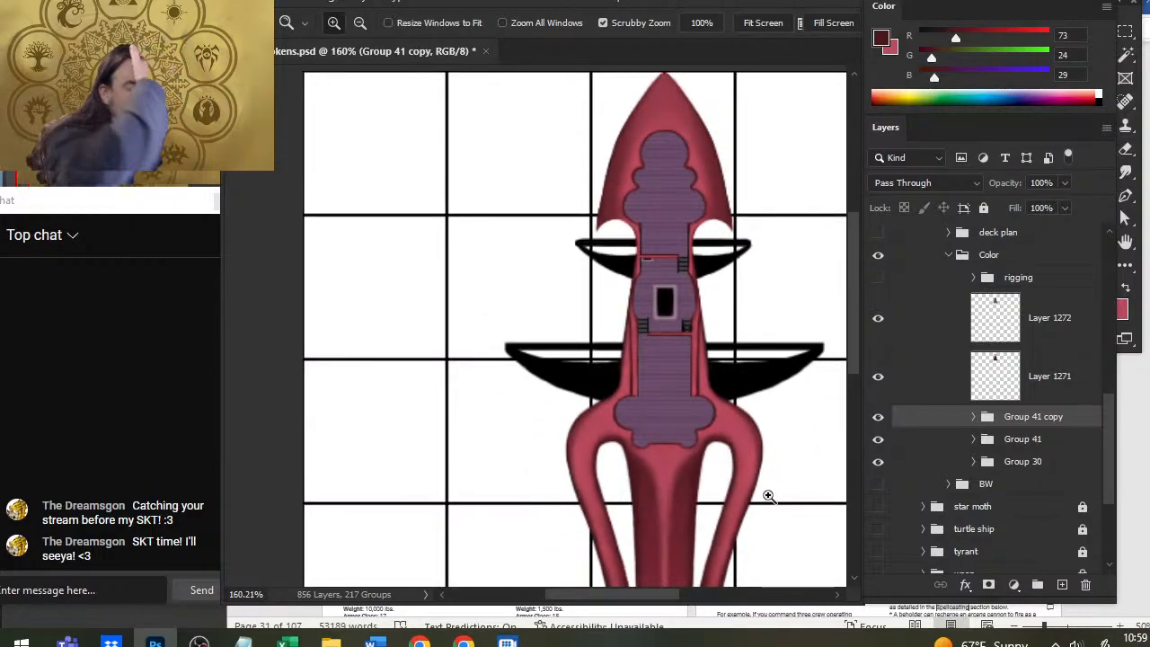
pyautogui.moveTo(743, 434); pyautogui.dragTo(729, 432)
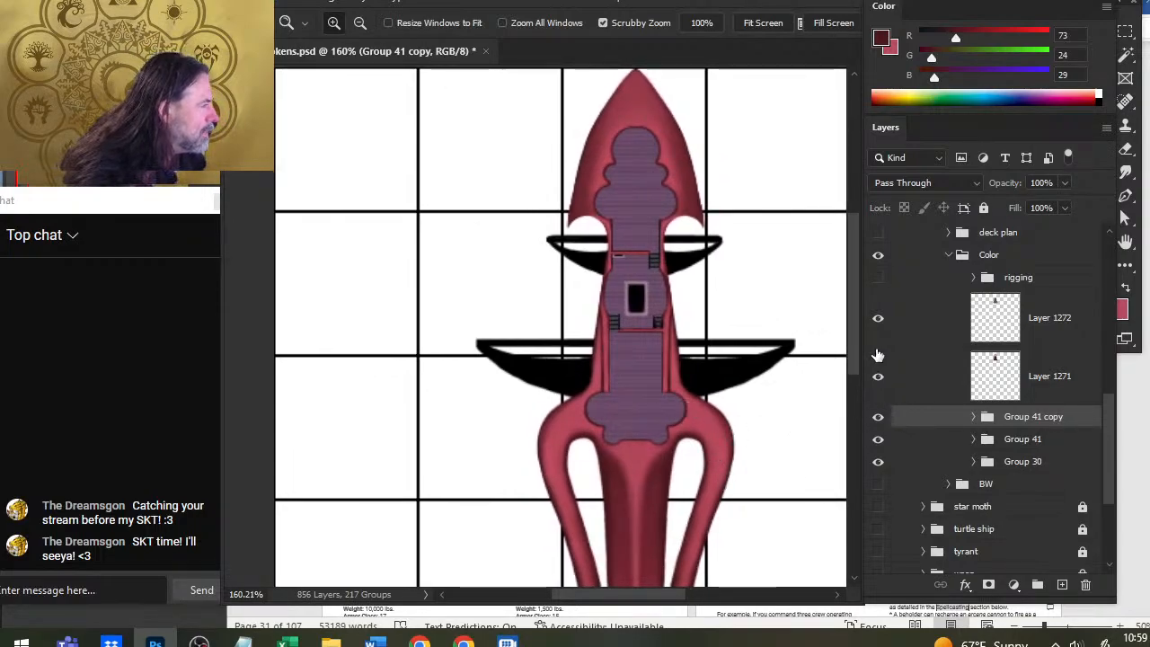
pyautogui.click(878, 319)
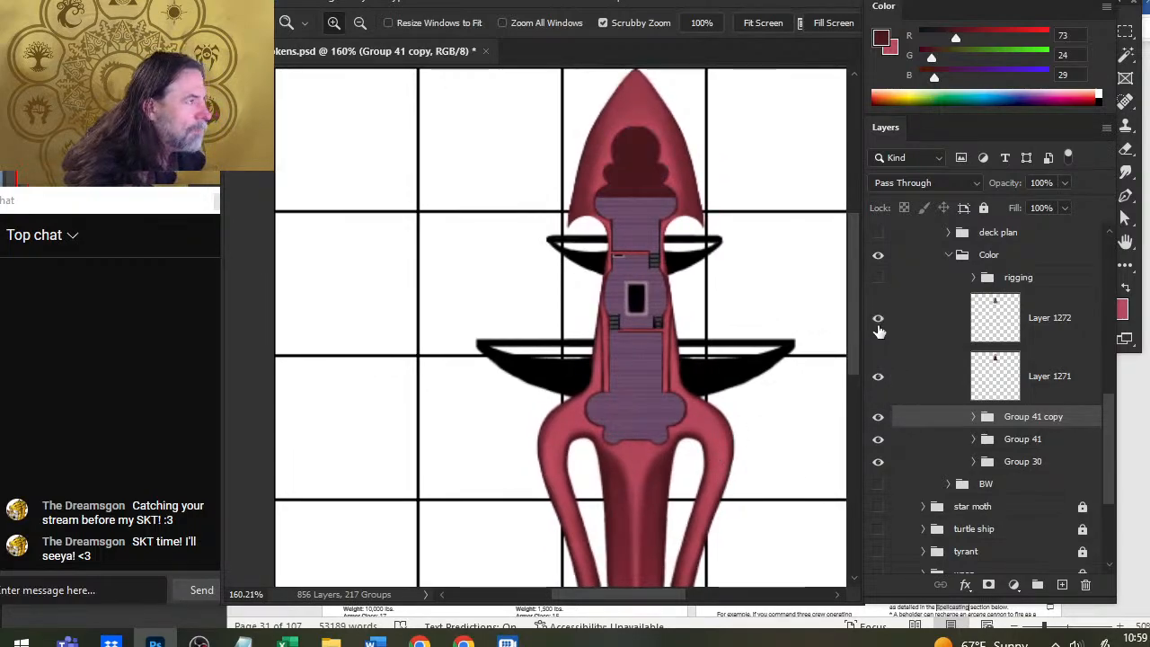
pyautogui.click(878, 319)
# Step: Make the squidship's turrets group visible and select it, with the two large aft turrets in close view
pyautogui.scroll(3, 889, 377)
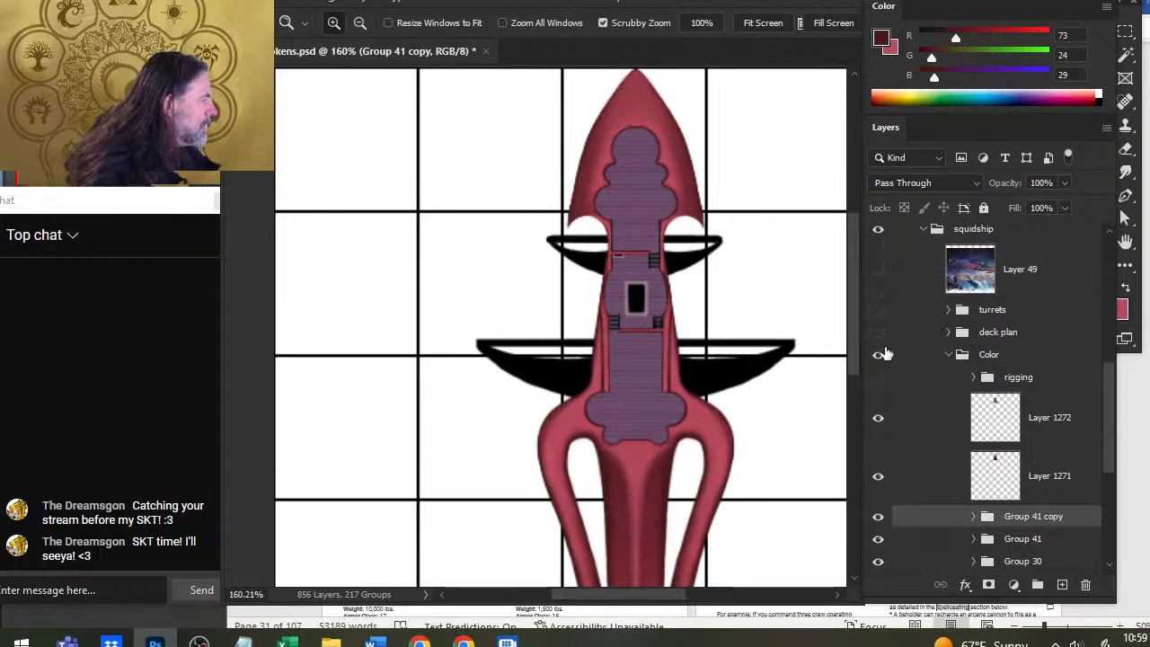
pyautogui.click(878, 311)
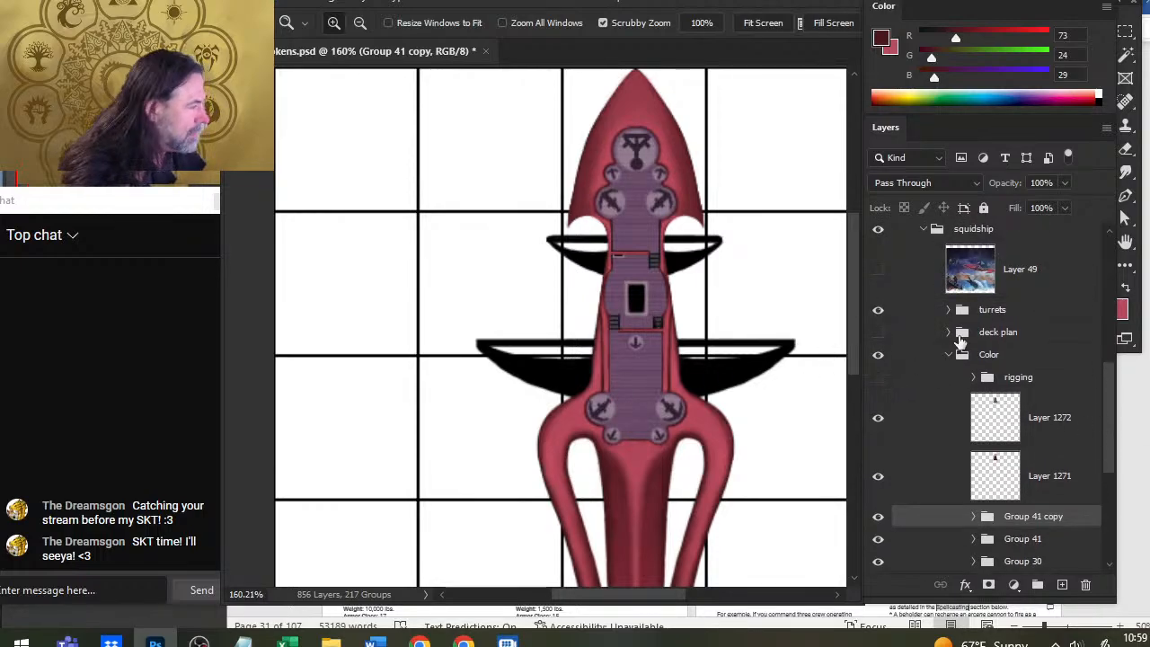
pyautogui.click(1021, 313)
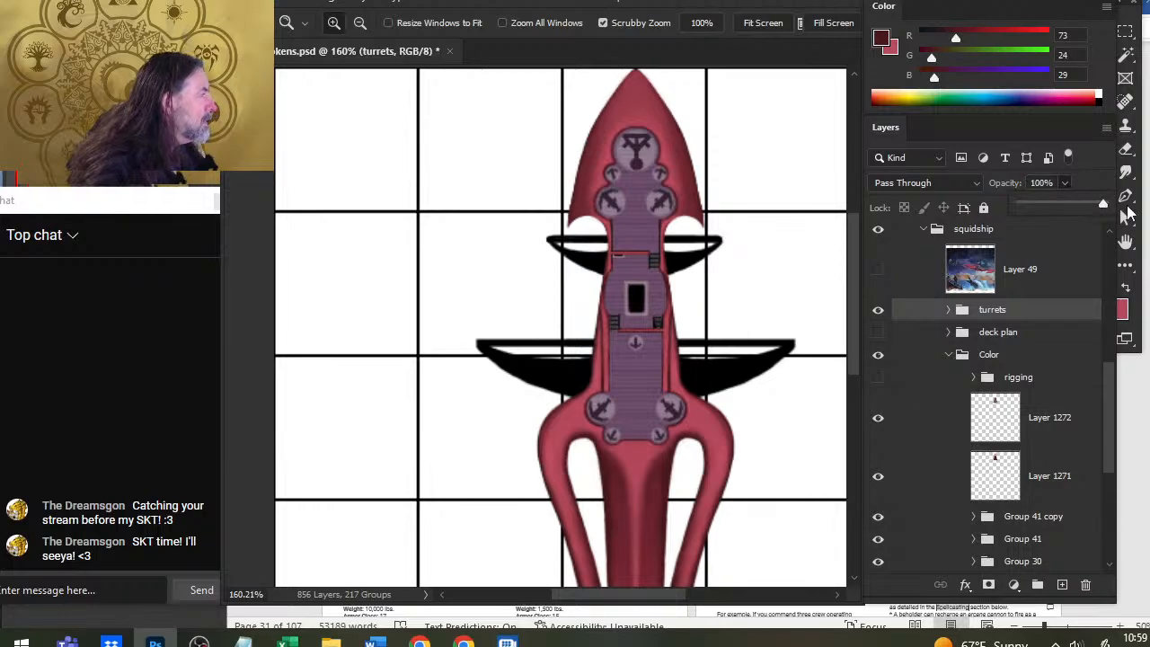
pyautogui.moveTo(646, 412); pyautogui.dragTo(719, 425)
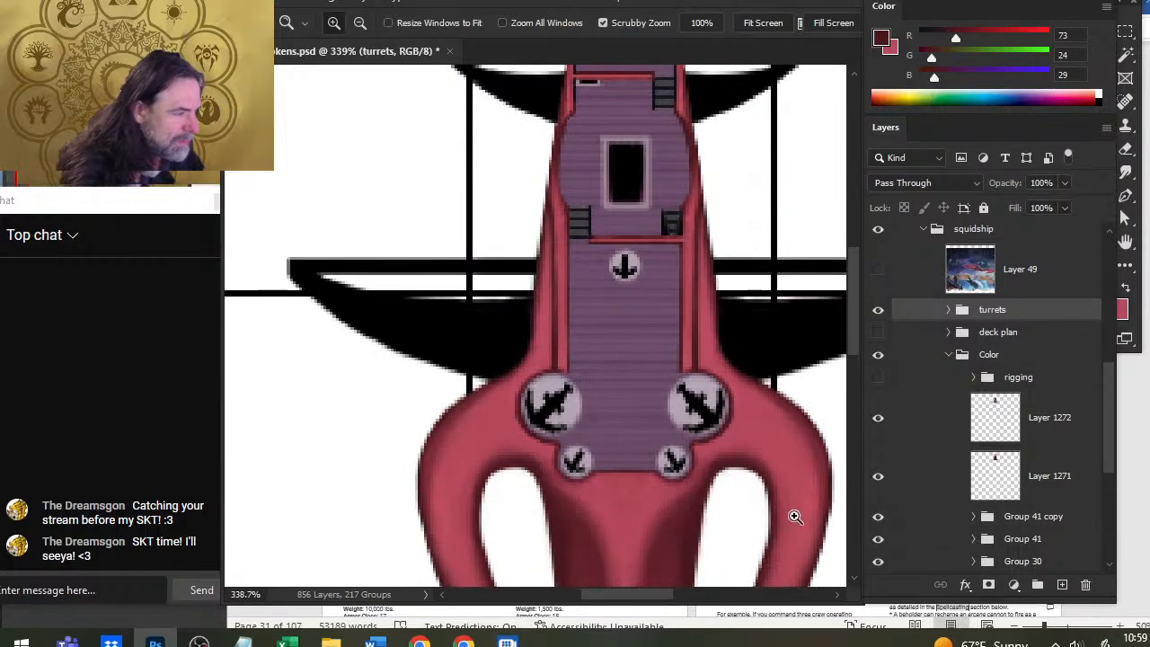
# Step: Search the mounted copy 7 and ballista copy 4 groups for the layers that hold the large aft right turret
pyautogui.click(948, 310)
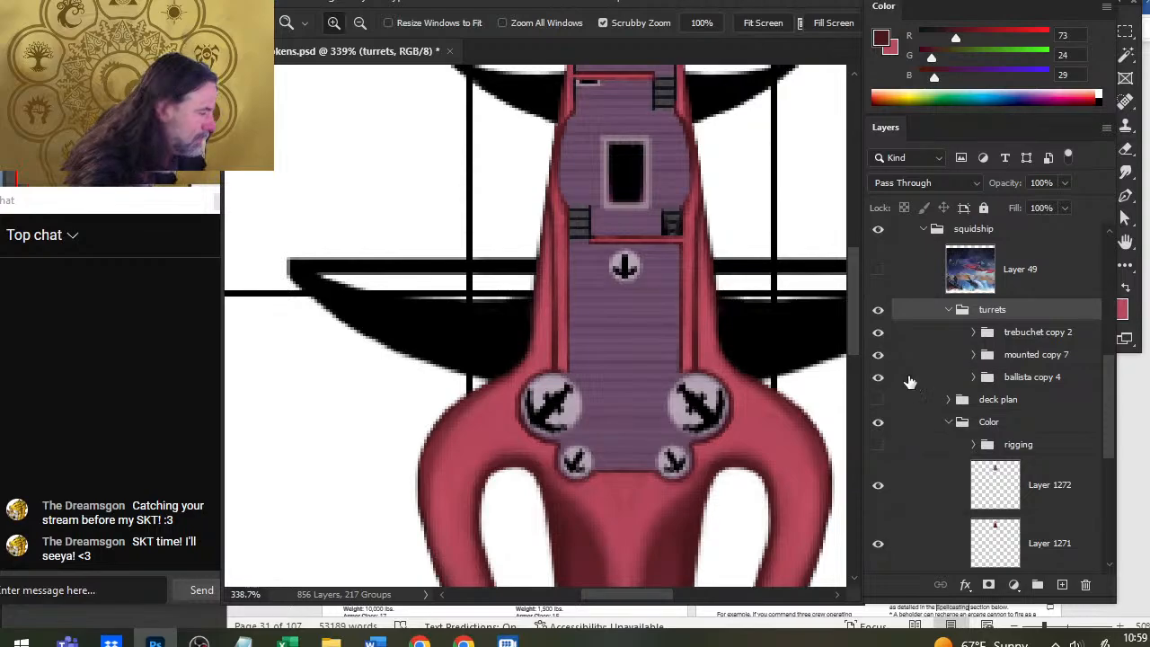
pyautogui.click(880, 311)
pyautogui.click(880, 312)
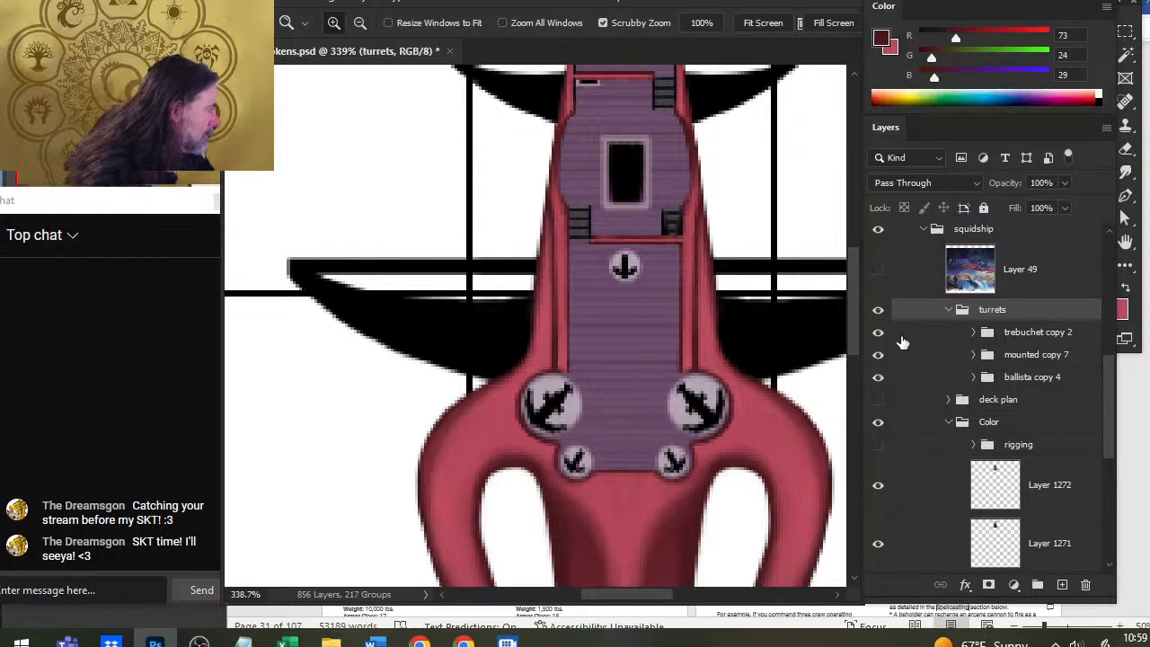
pyautogui.click(974, 355)
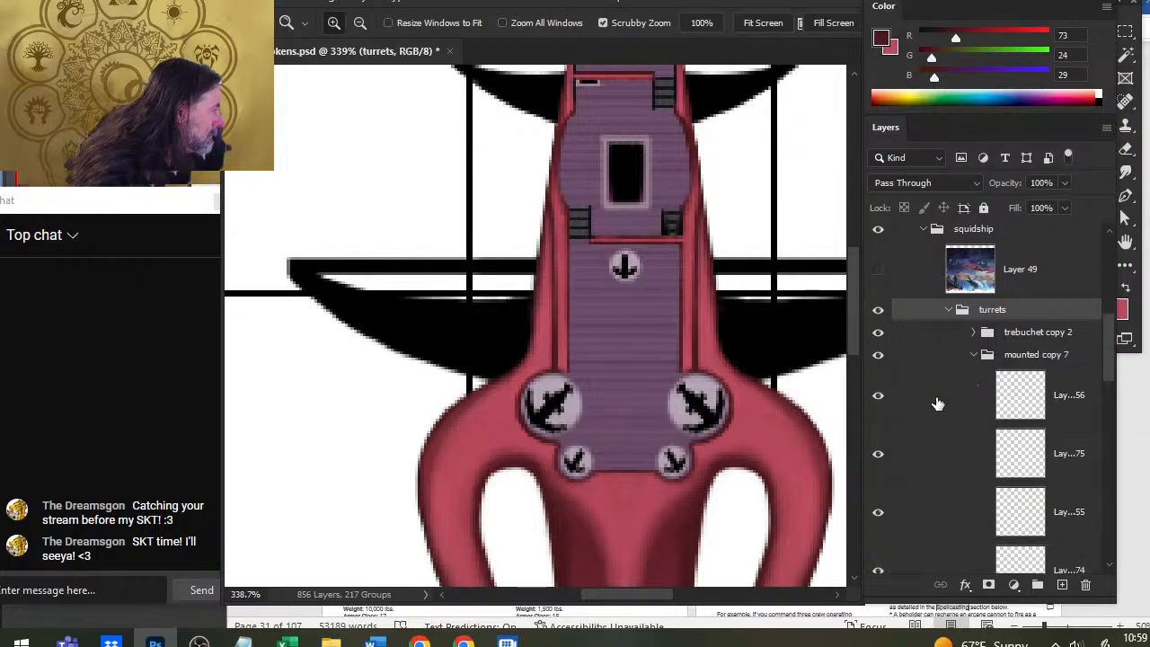
pyautogui.click(881, 399)
pyautogui.click(880, 398)
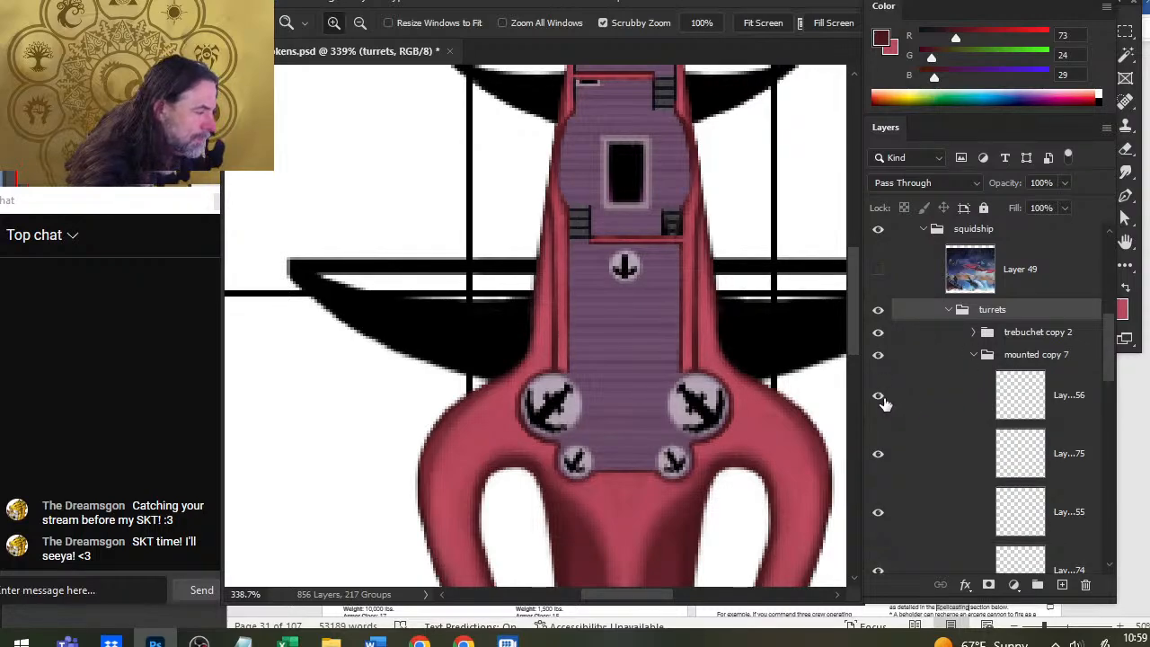
pyautogui.click(975, 356)
pyautogui.click(974, 378)
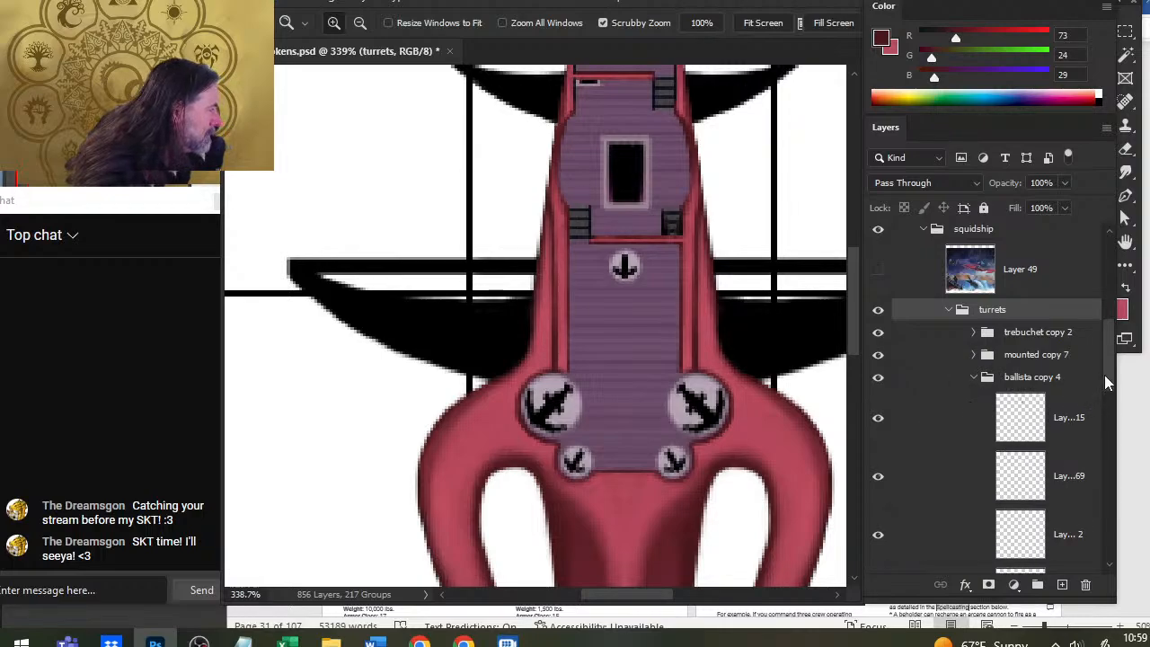
pyautogui.moveTo(1106, 381); pyautogui.dragTo(1042, 406)
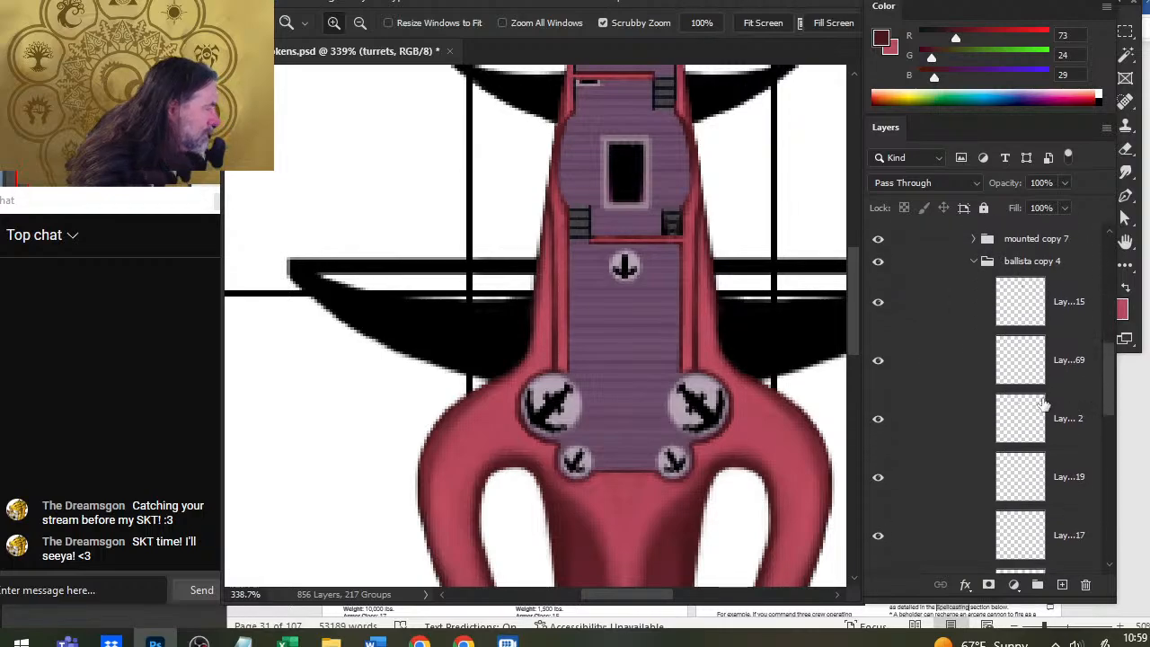
pyautogui.click(878, 313)
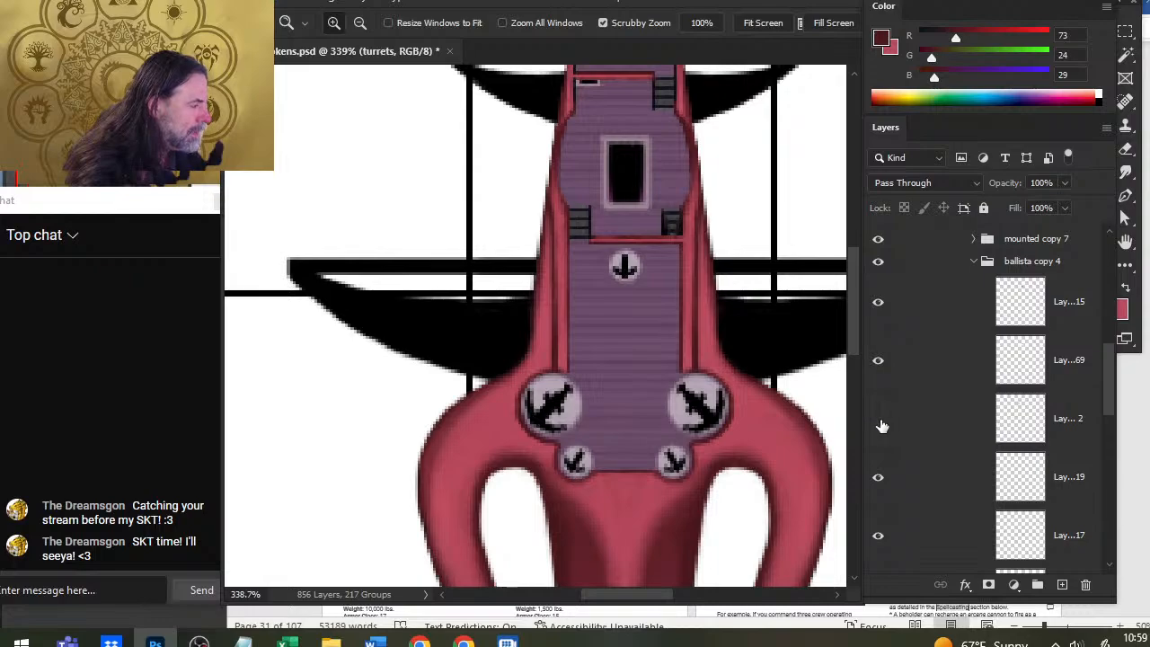
pyautogui.click(878, 539)
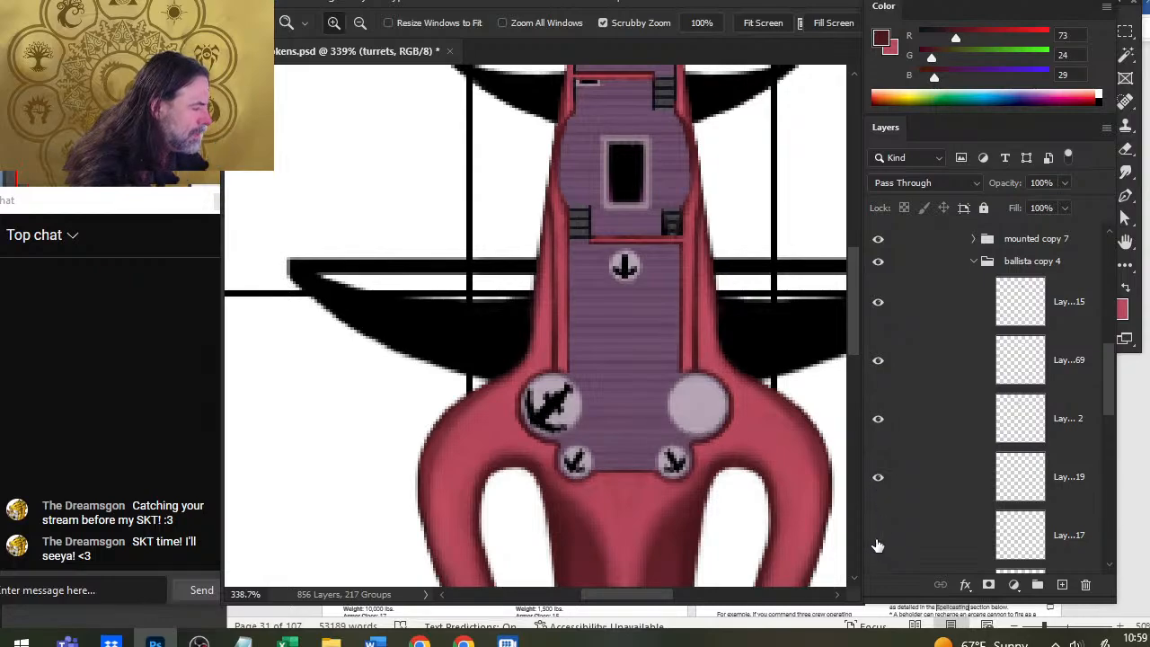
pyautogui.click(878, 537)
pyautogui.scroll(-5, 1112, 420)
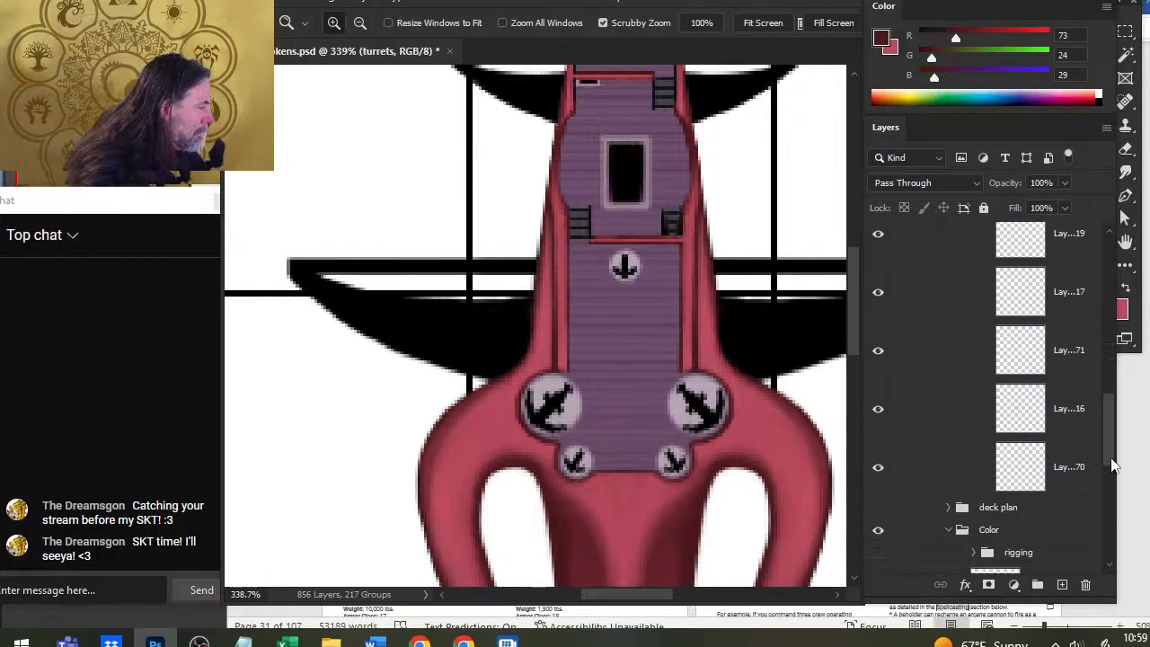
# Step: Select the large aft right ballista's two layers in ballista copy 4 and nudge them slightly left to centre them on the platform lobe
pyautogui.click(916, 297)
pyautogui.keyDown('shift'); pyautogui.click(929, 358); pyautogui.keyUp('shift')
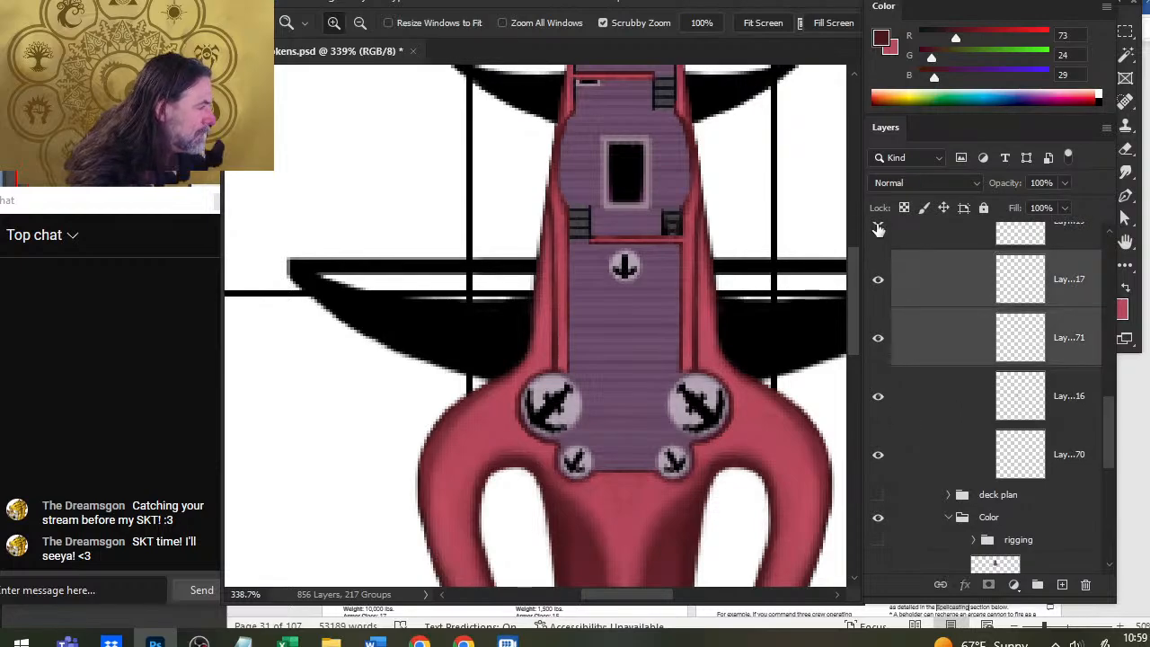
pyautogui.press('v')
pyautogui.press('Down')
pyautogui.press('Up')
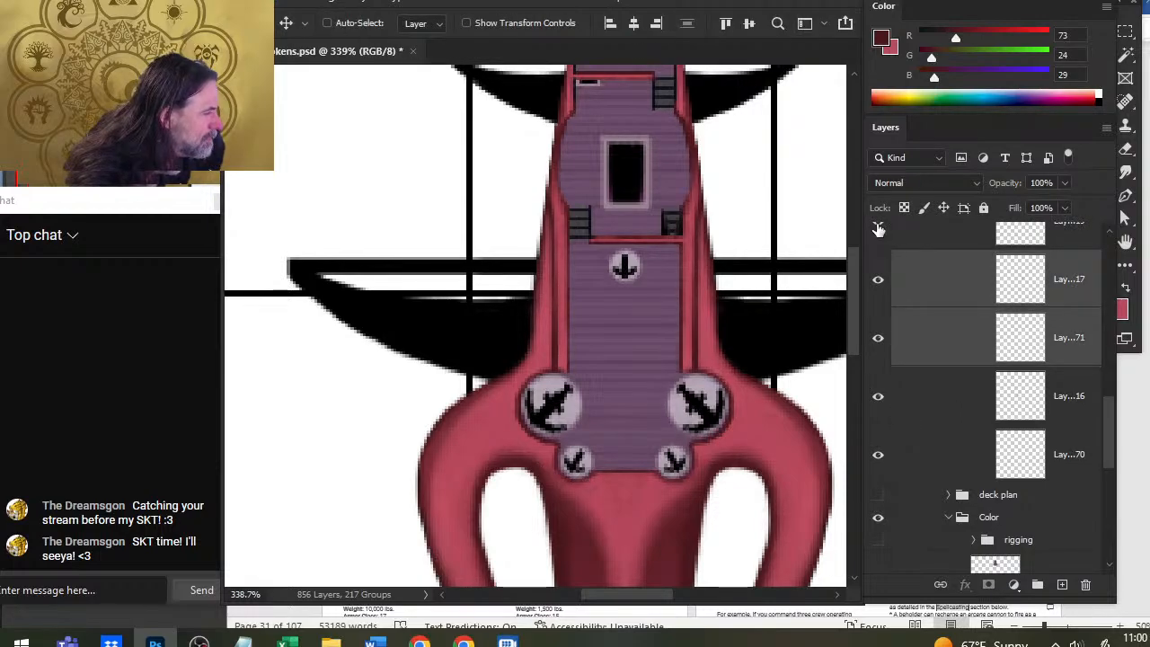
pyautogui.press('Left')
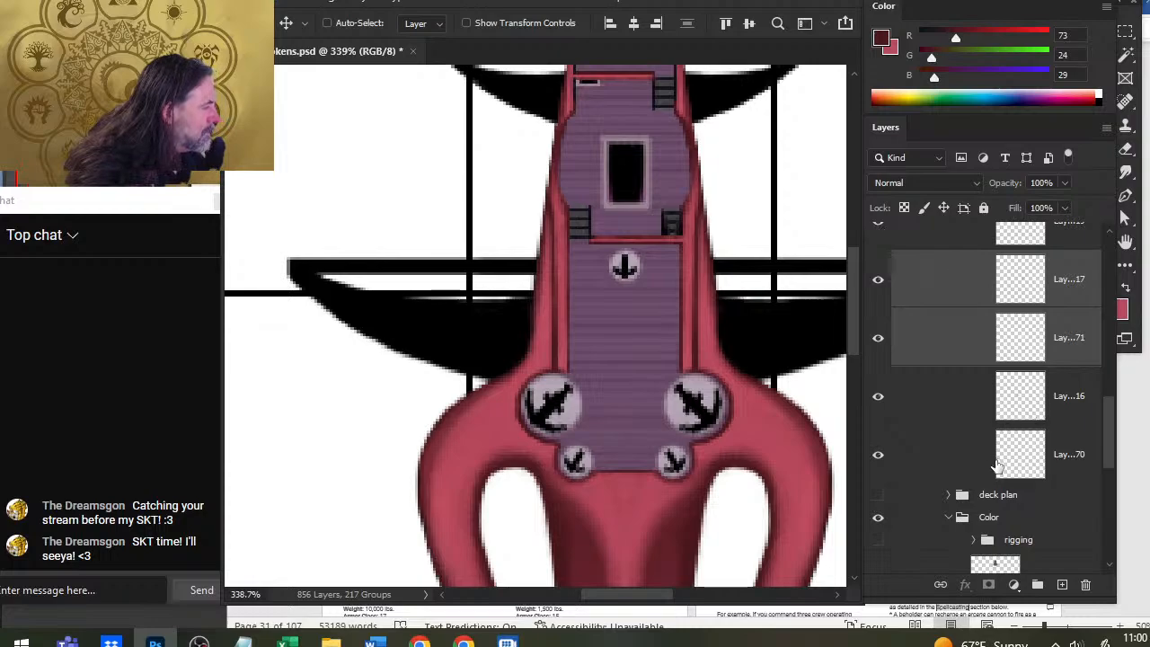
# Step: Select the large aft left ballista's two layers and nudge them slightly right to match the opposite turret
pyautogui.click(966, 415)
pyautogui.keyDown('ctrl'); pyautogui.click(958, 467); pyautogui.keyUp('ctrl')
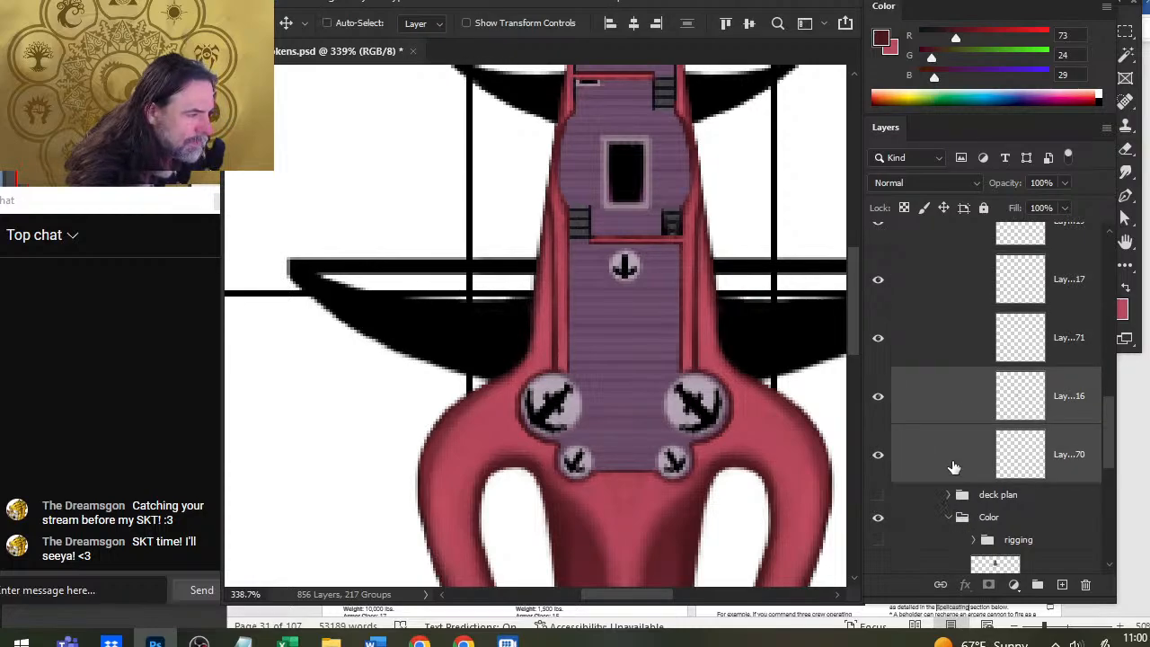
pyautogui.press('Right')
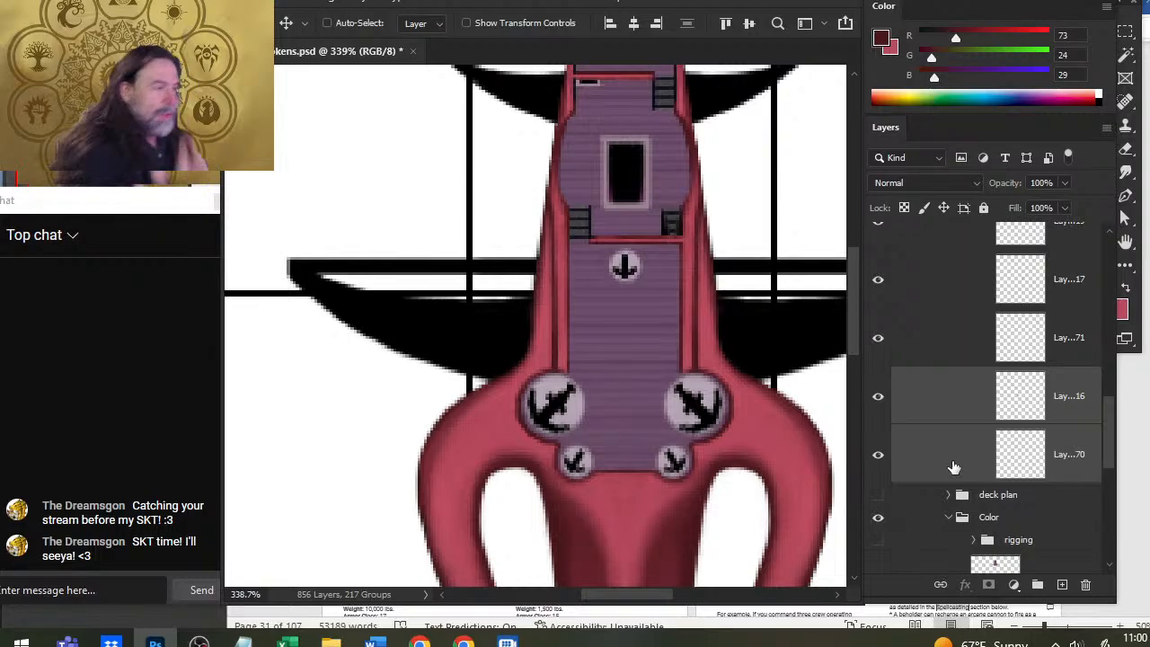
# Step: Collapse the turrets group and show the rigging group, comparing the ship with its turrets hidden and shown
pyautogui.moveTo(1111, 432); pyautogui.dragTo(1099, 333)
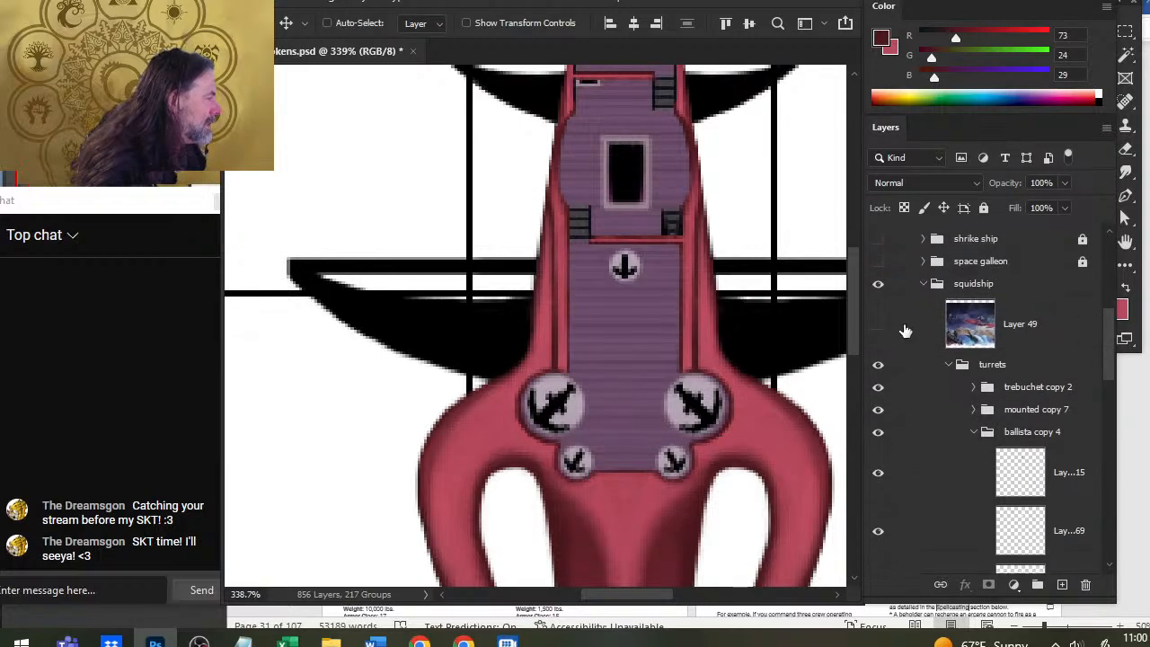
pyautogui.click(950, 365)
pyautogui.click(878, 433)
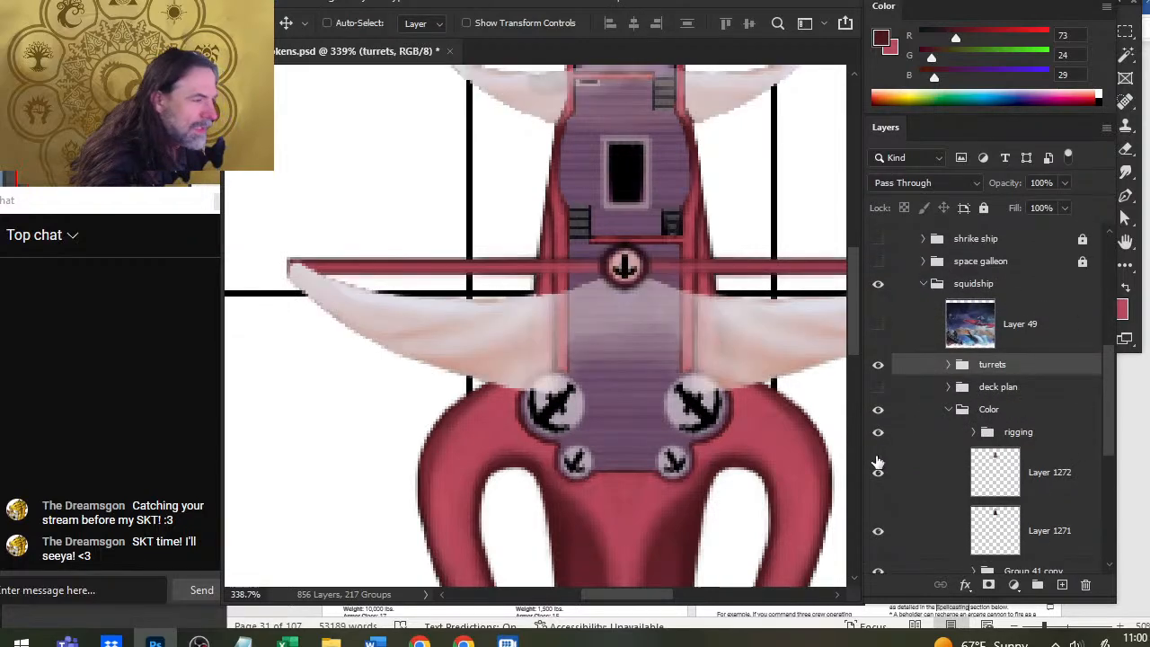
pyautogui.click(877, 364)
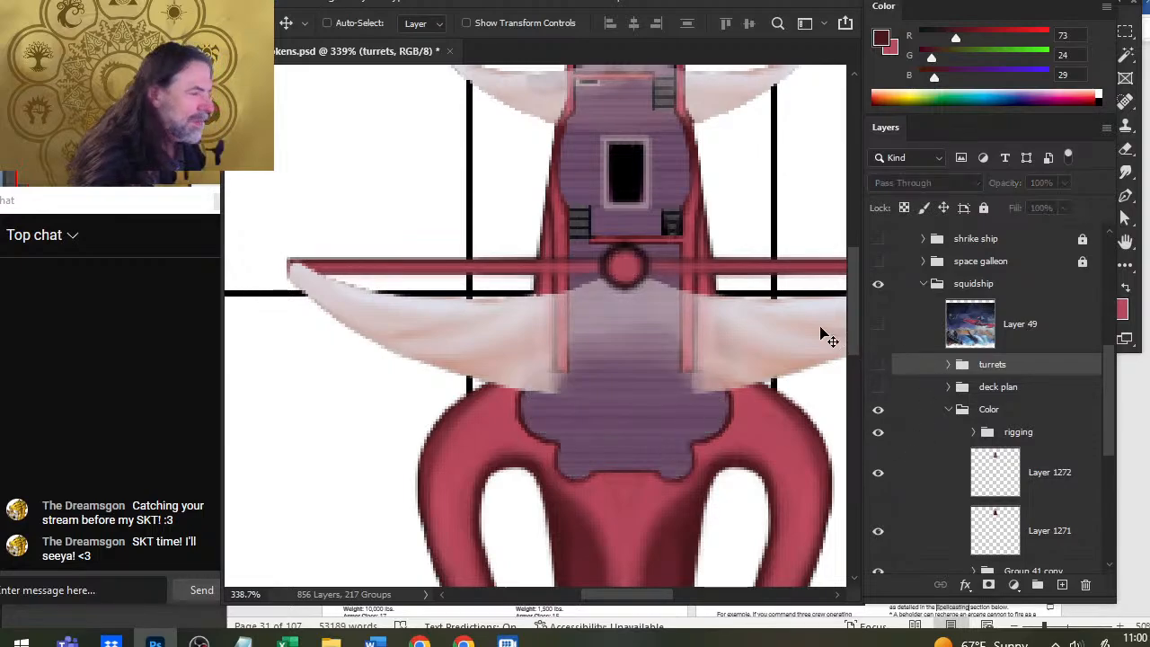
pyautogui.click(877, 364)
pyautogui.moveTo(706, 357); pyautogui.dragTo(690, 392)
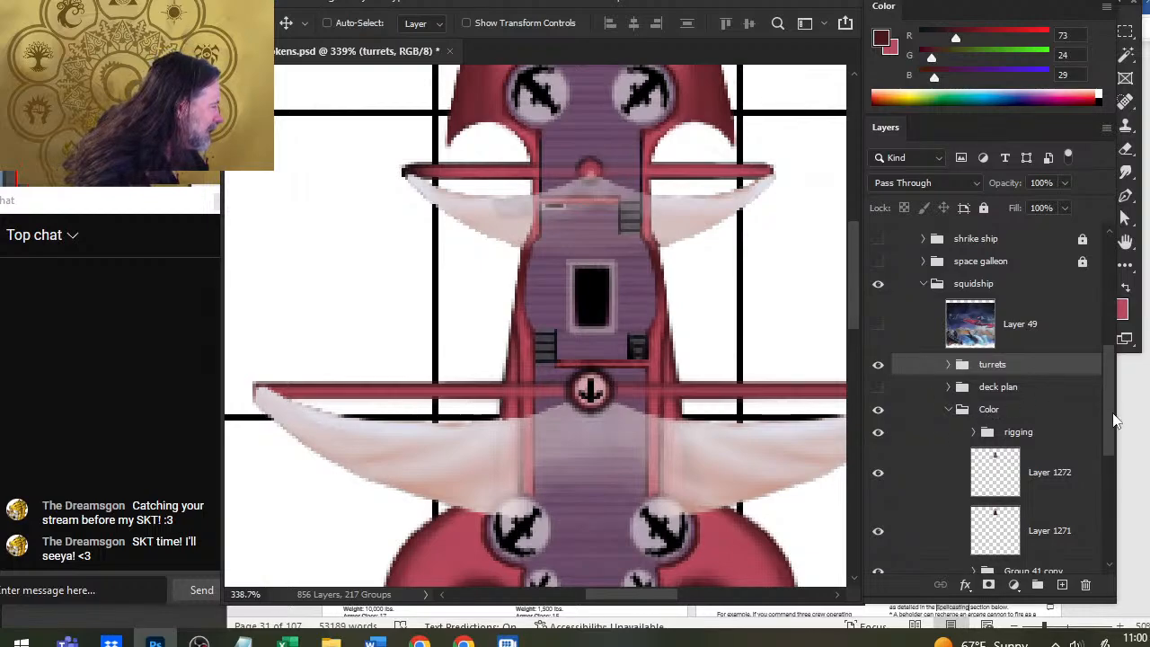
# Step: Check what the rigging, Group 41 copy and Group 41 groups contain by toggling their visibility
pyautogui.scroll(-2, 1114, 420)
pyautogui.click(890, 358)
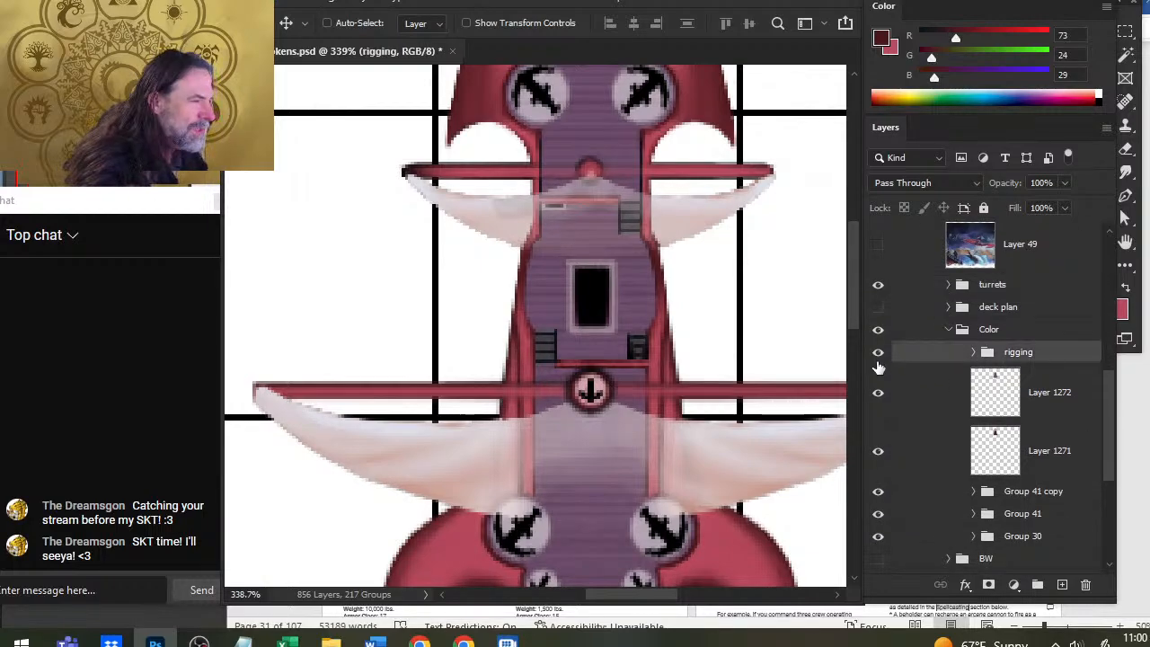
pyautogui.click(877, 353)
pyautogui.click(877, 353)
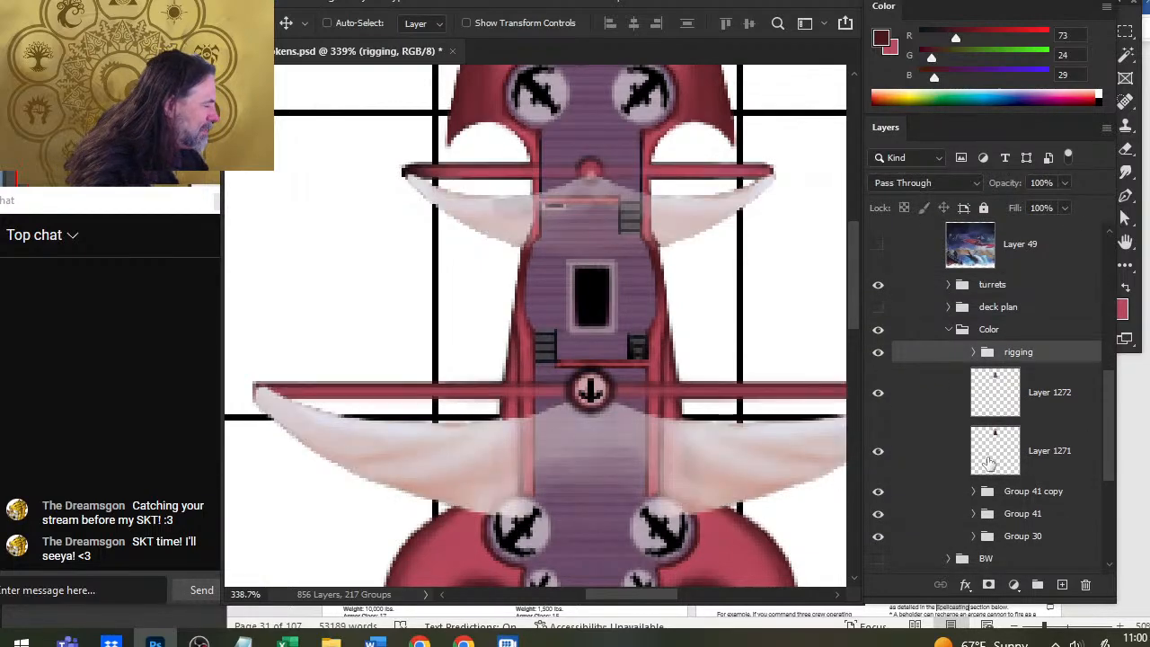
pyautogui.click(877, 493)
pyautogui.click(878, 493)
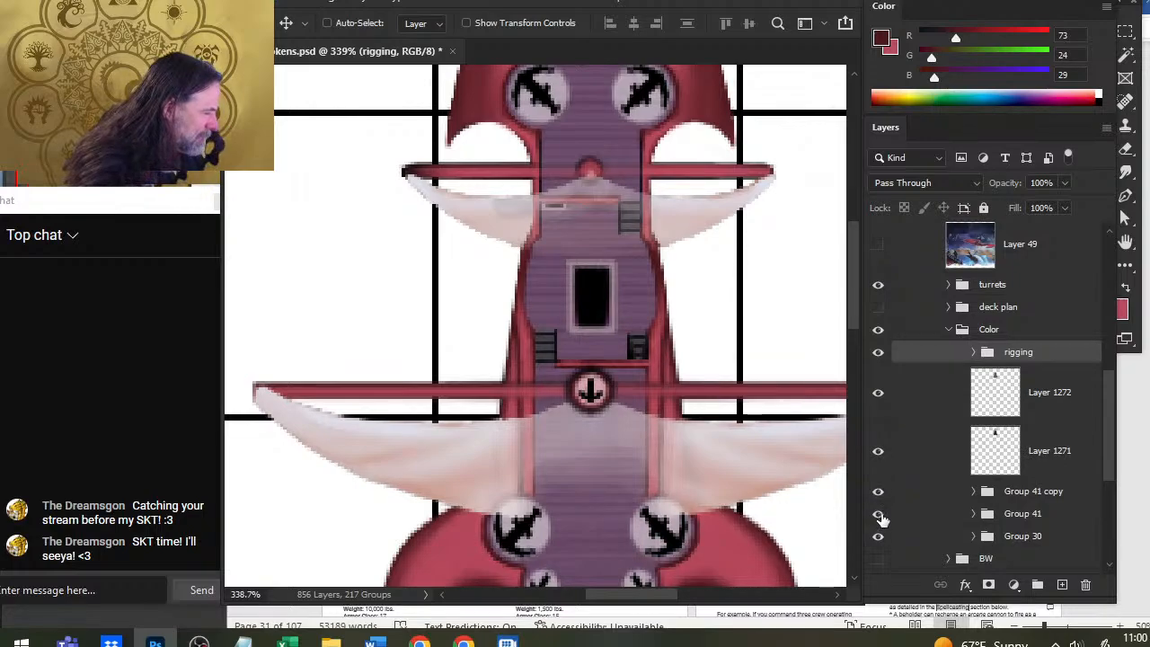
pyautogui.click(879, 515)
pyautogui.click(878, 514)
# Step: Copy the left staircase aft of the black deck hatch onto a new layer above Group 41 copy, using a freehand lasso selection
pyautogui.click(918, 496)
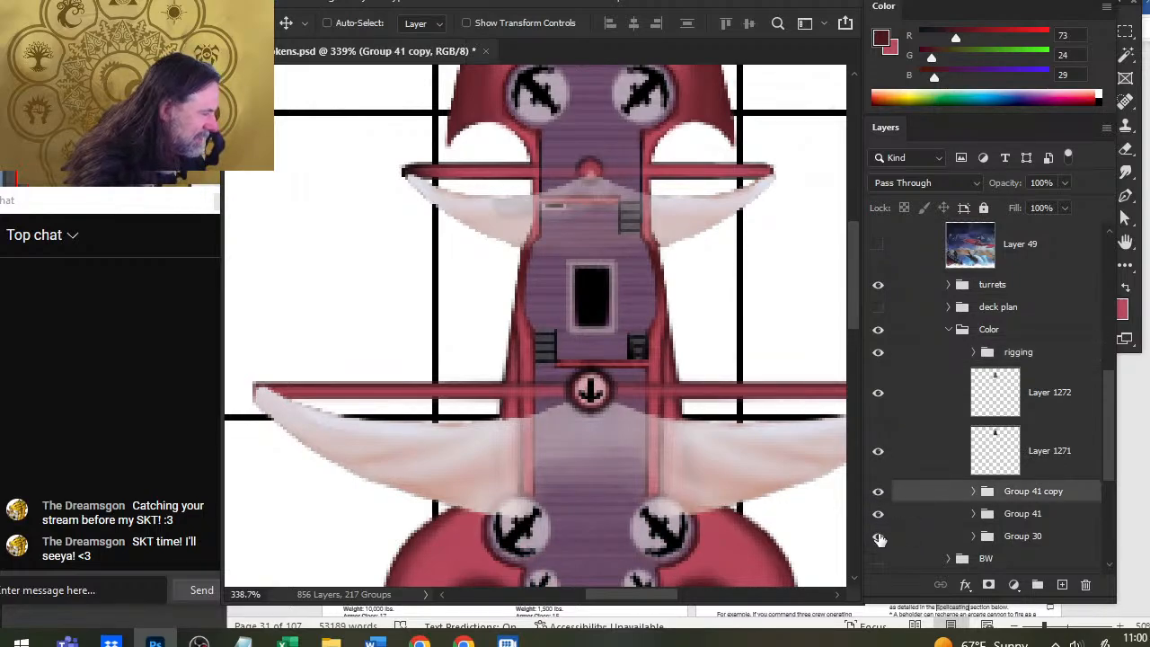
pyautogui.press('z')
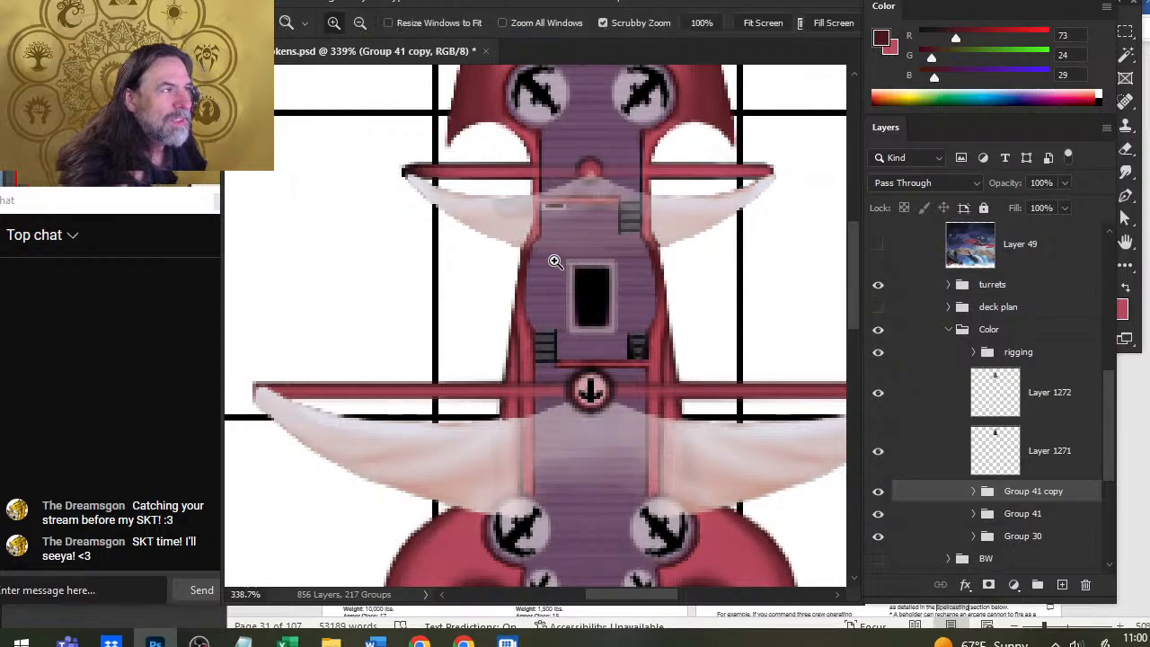
pyautogui.moveTo(562, 206); pyautogui.dragTo(588, 227)
pyautogui.moveTo(552, 376); pyautogui.dragTo(611, 362)
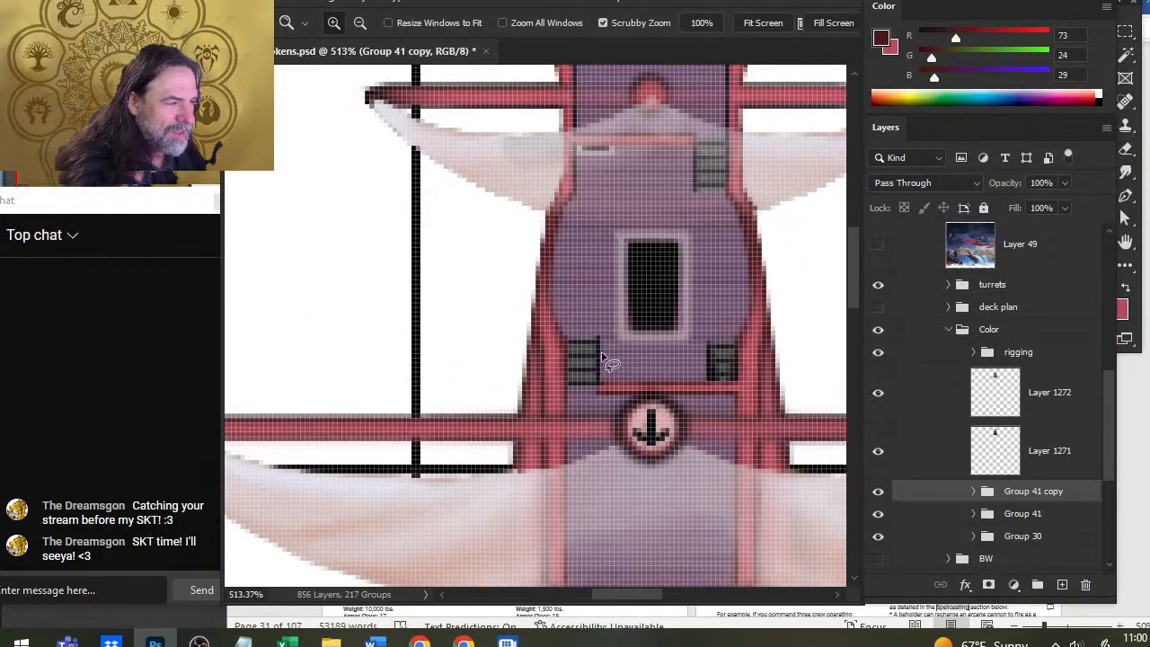
pyautogui.press('l')
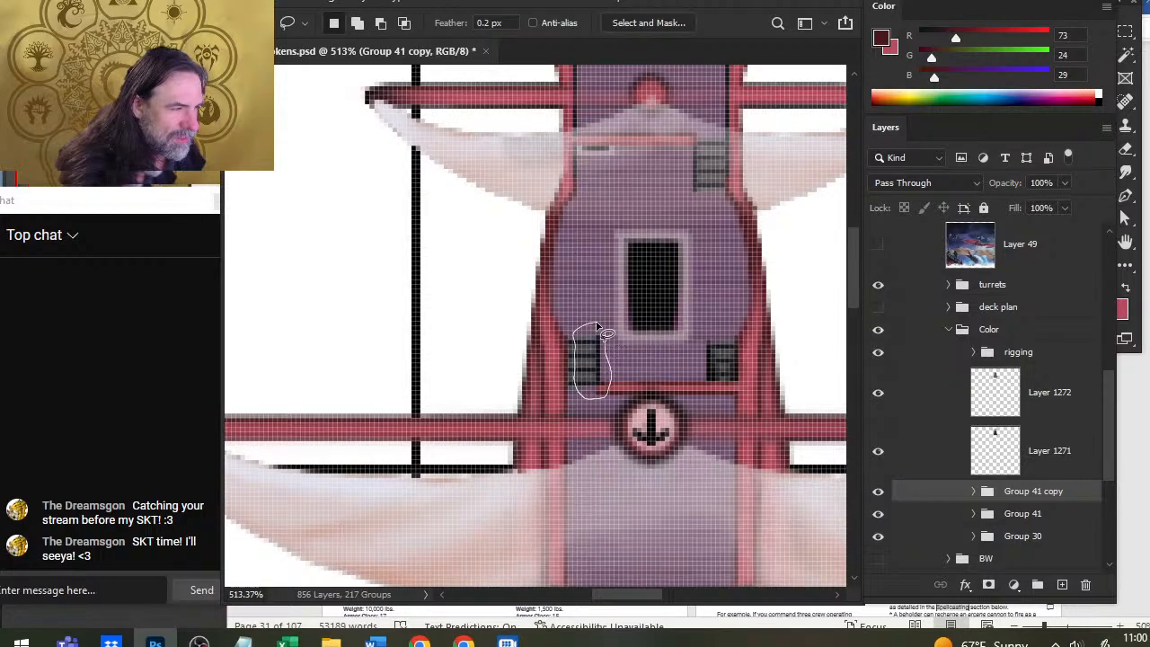
pyautogui.moveTo(598, 328); pyautogui.dragTo(595, 324)
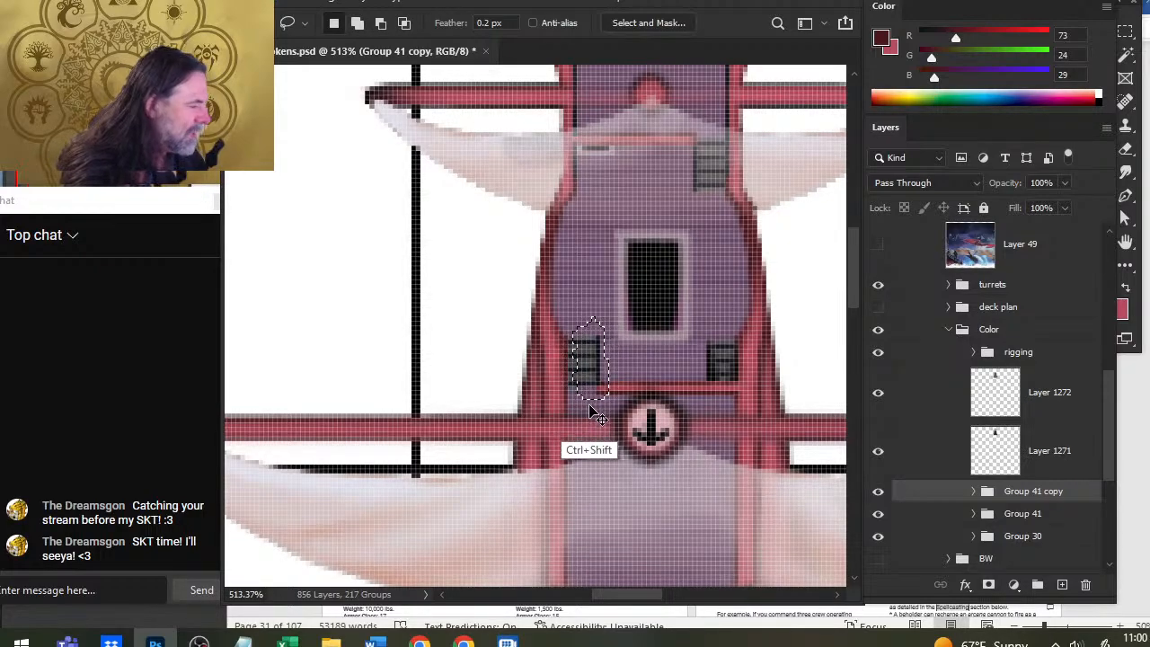
pyautogui.hotkey('ctrl', 'shift', 'j')
# Step: Move the copied staircase to the aft edge of the deck between the small turrets and erase the stray pixels around it
pyautogui.moveTo(709, 456)
pyautogui.mouseDown()
pyautogui.moveTo(644, 210)
pyautogui.moveTo(648, 314)
pyautogui.moveTo(686, 470)
pyautogui.mouseUp()
pyautogui.press('v')
pyautogui.moveTo(658, 362); pyautogui.dragTo(709, 465)
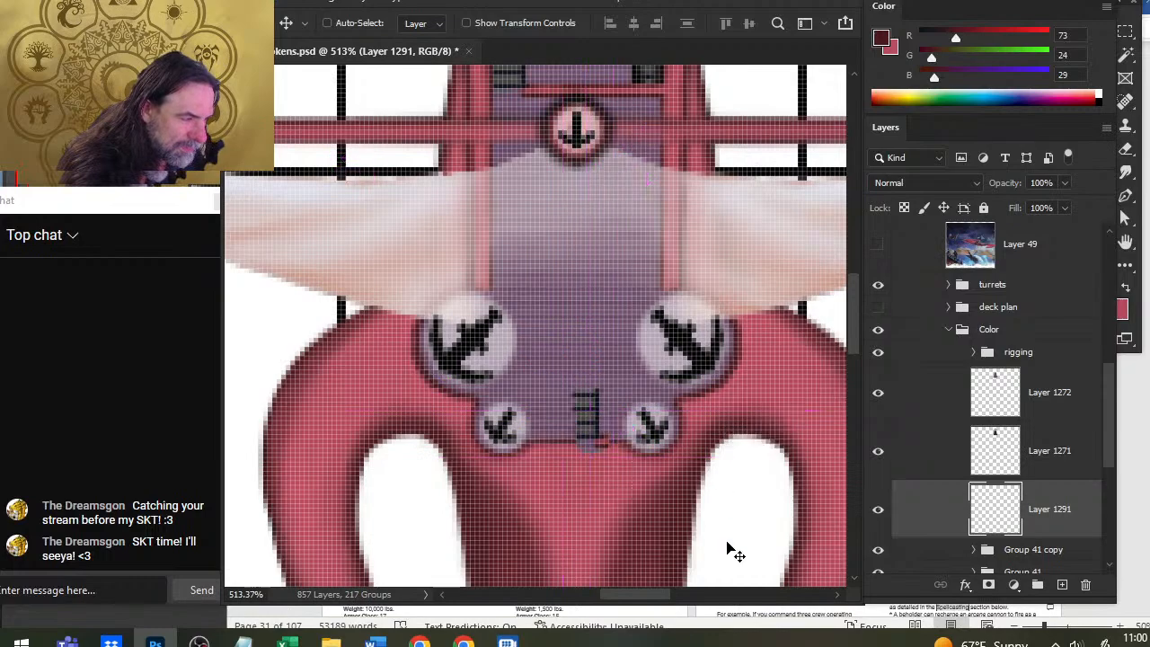
pyautogui.press('Down')
pyautogui.press('Right')
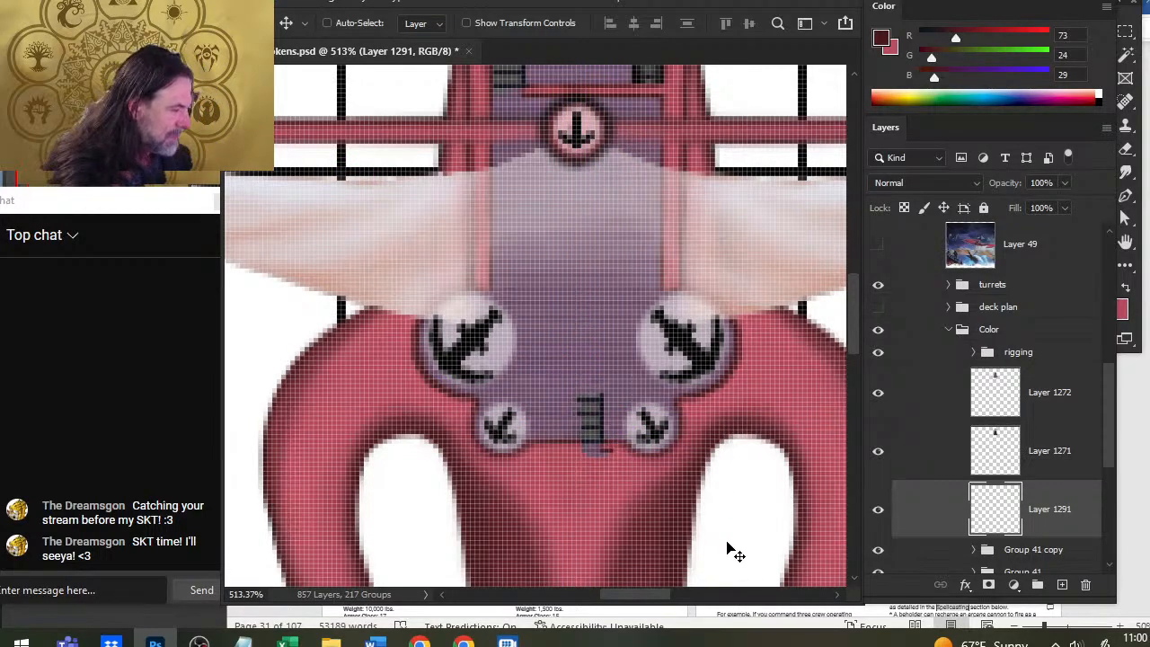
pyautogui.press('Left')
pyautogui.press('e')
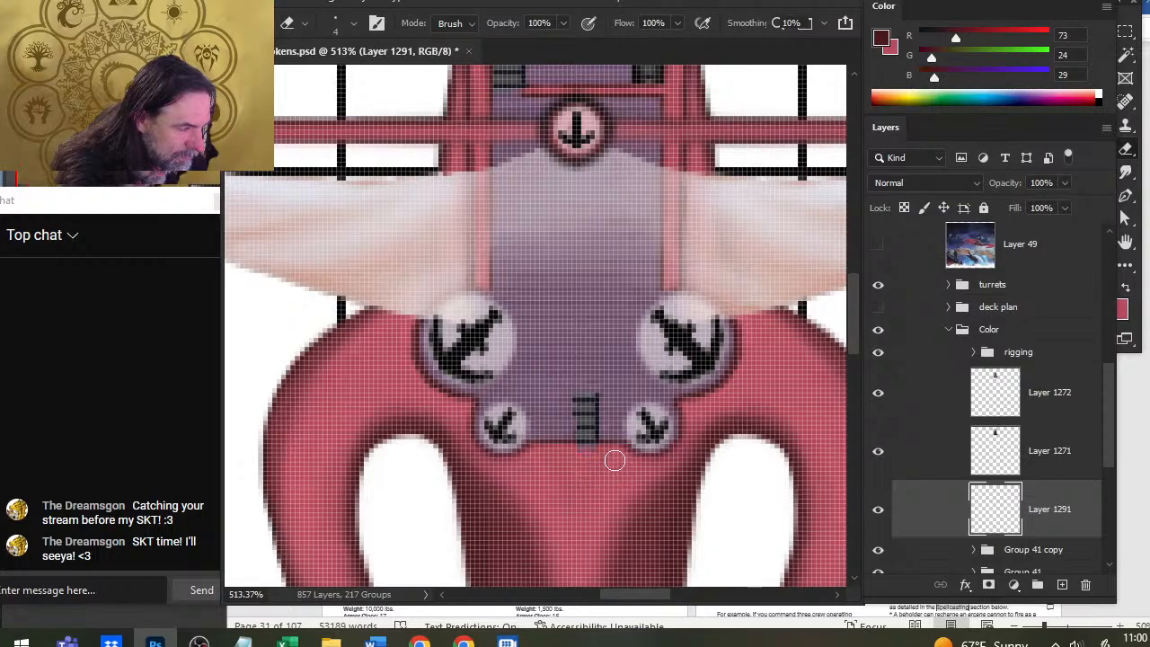
# Step: Duplicate the staircase layer, Layer 1291, and flip the copy horizontally
pyautogui.rightClick(928, 510)
pyautogui.click(995, 71)
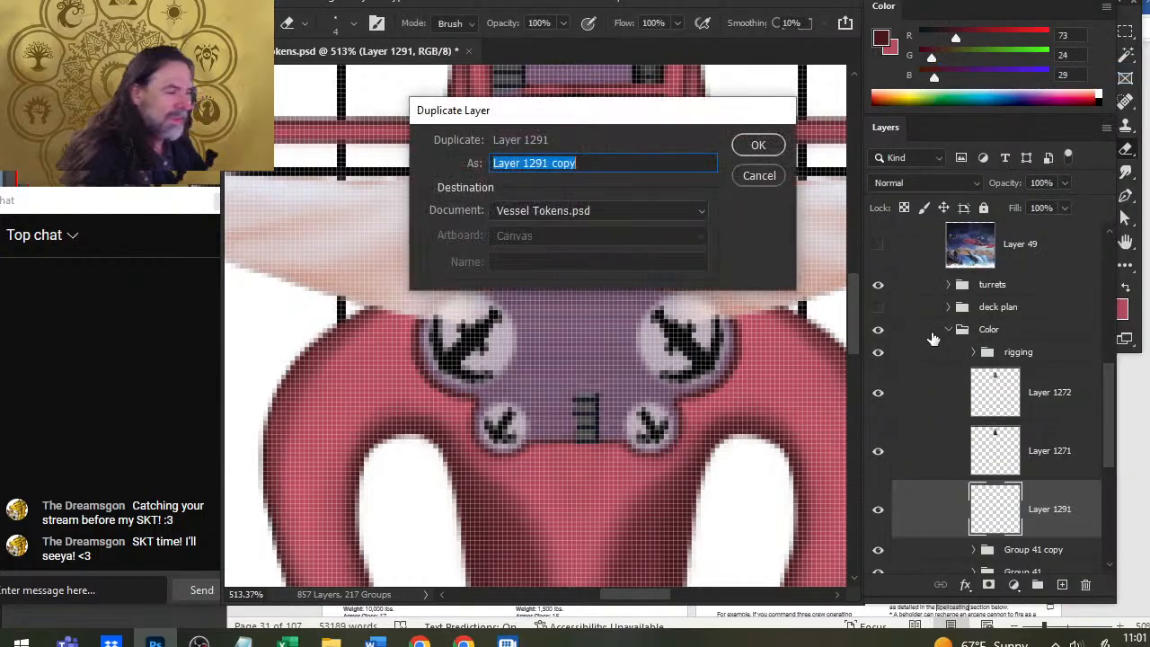
pyautogui.press('Return')
pyautogui.press('l')
pyautogui.rightClick(590, 342)
pyautogui.click(669, 494)
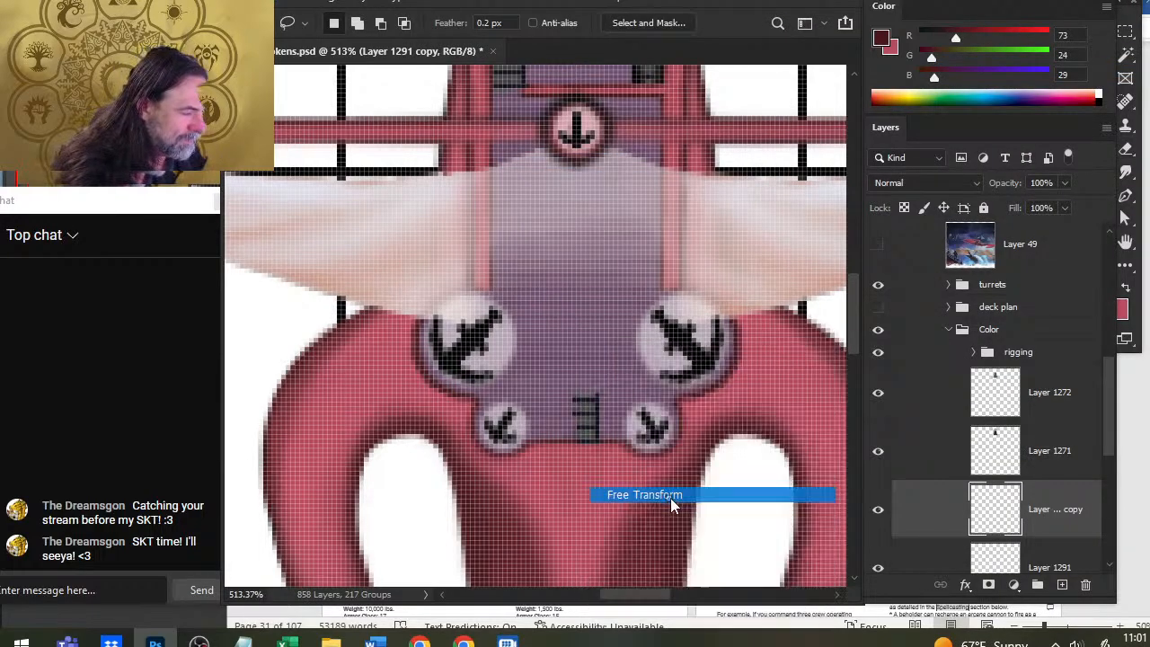
pyautogui.rightClick(615, 450)
pyautogui.click(685, 422)
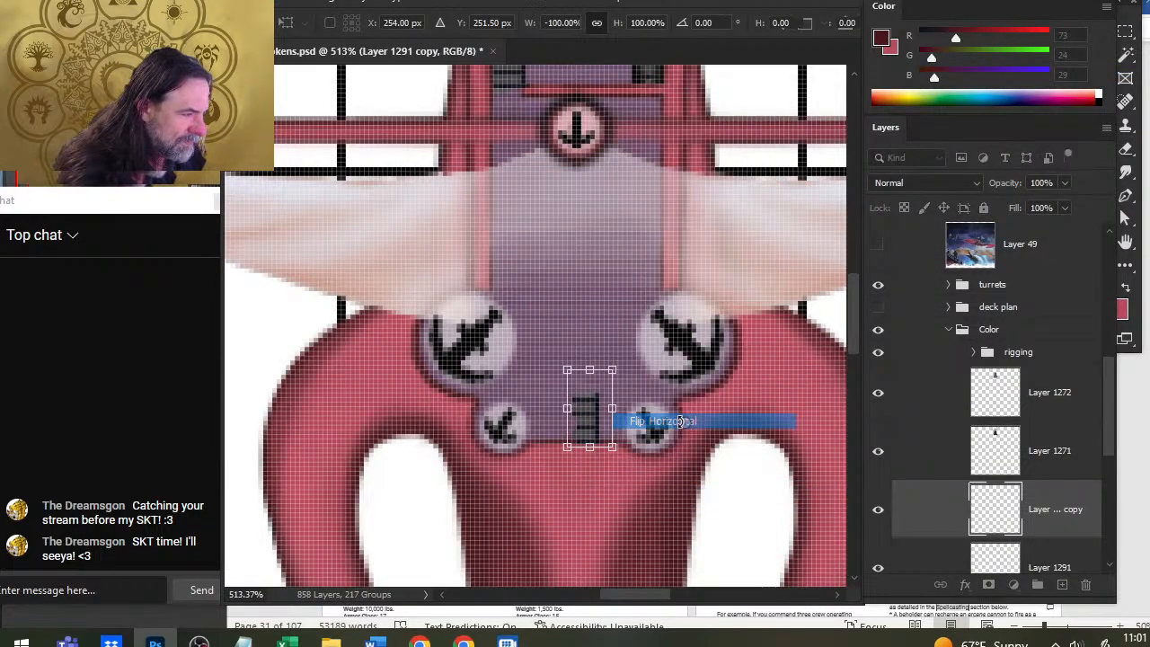
pyautogui.press('Return')
# Step: Nudge the mirrored staircase half left until both halves form one symmetric staircase, and merge it down into Layer 1291
pyautogui.press('v')
pyautogui.press('Right')
pyautogui.press('Left')
pyautogui.press('Left')
pyautogui.press('Left')
pyautogui.press('Left')
pyautogui.press('Left')
pyautogui.press('Left')
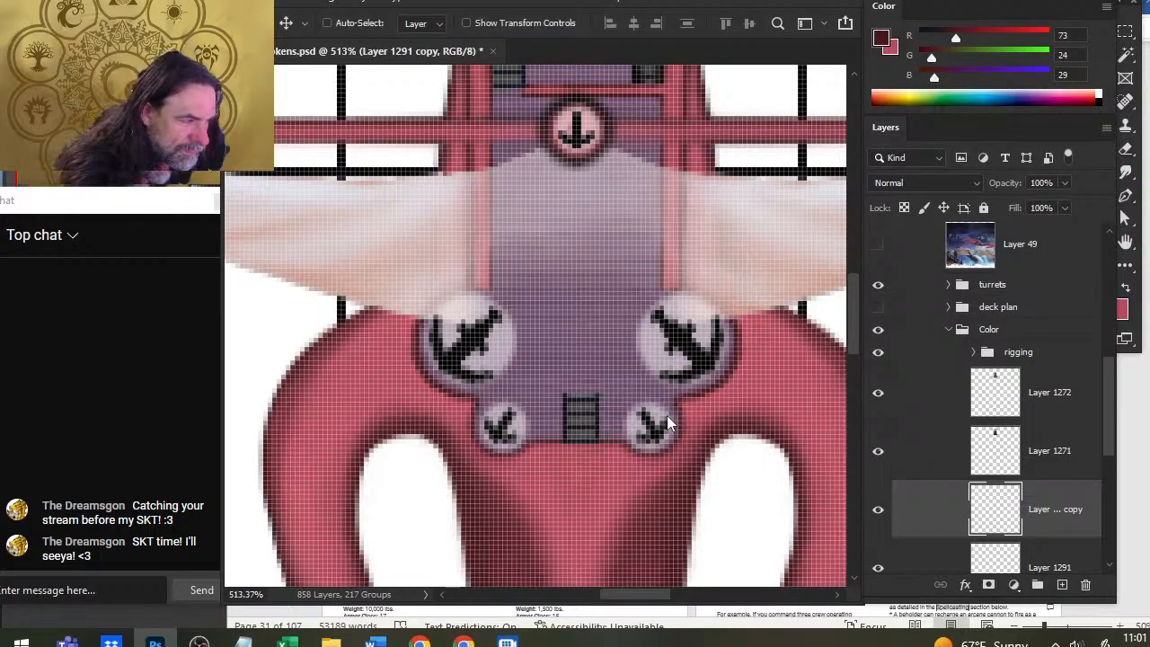
pyautogui.press('Right')
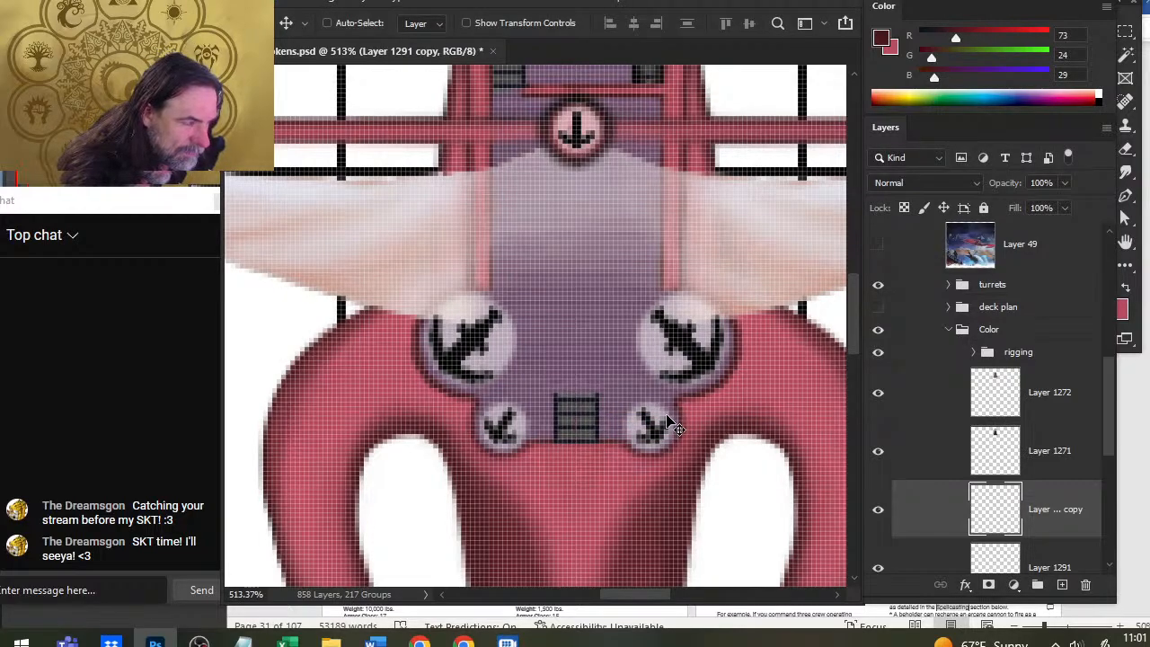
pyautogui.rightClick(932, 503)
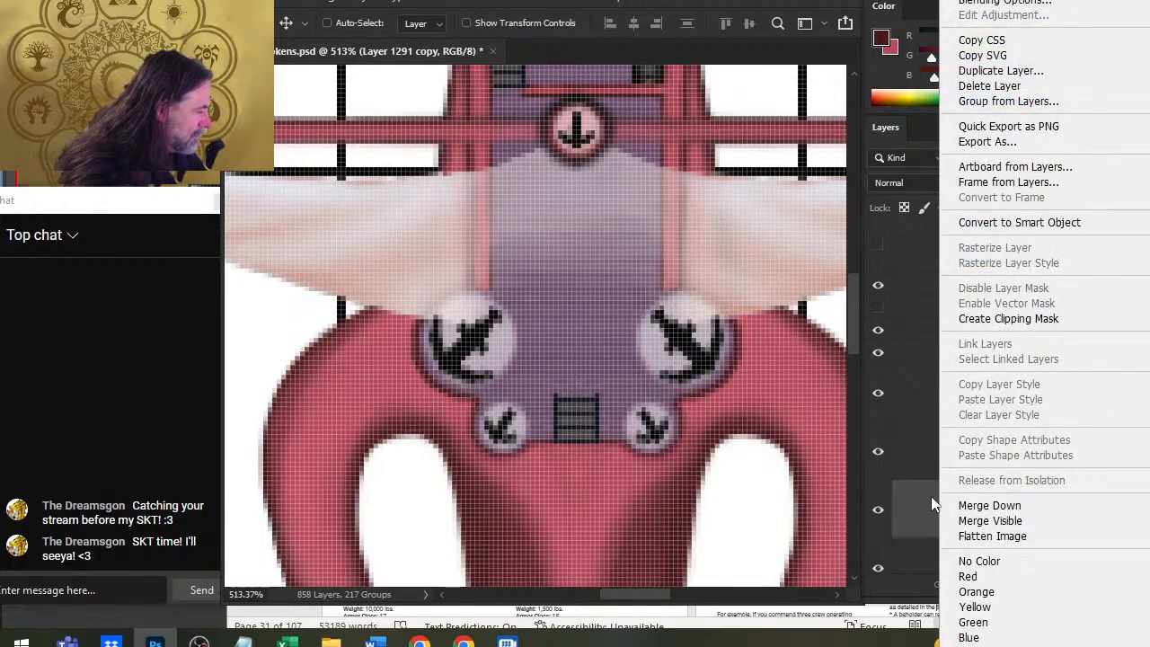
pyautogui.click(961, 506)
# Step: Keep the merged staircase centred on the hull and nudge it aft past the deck's edge onto the red hull
pyautogui.press('Right')
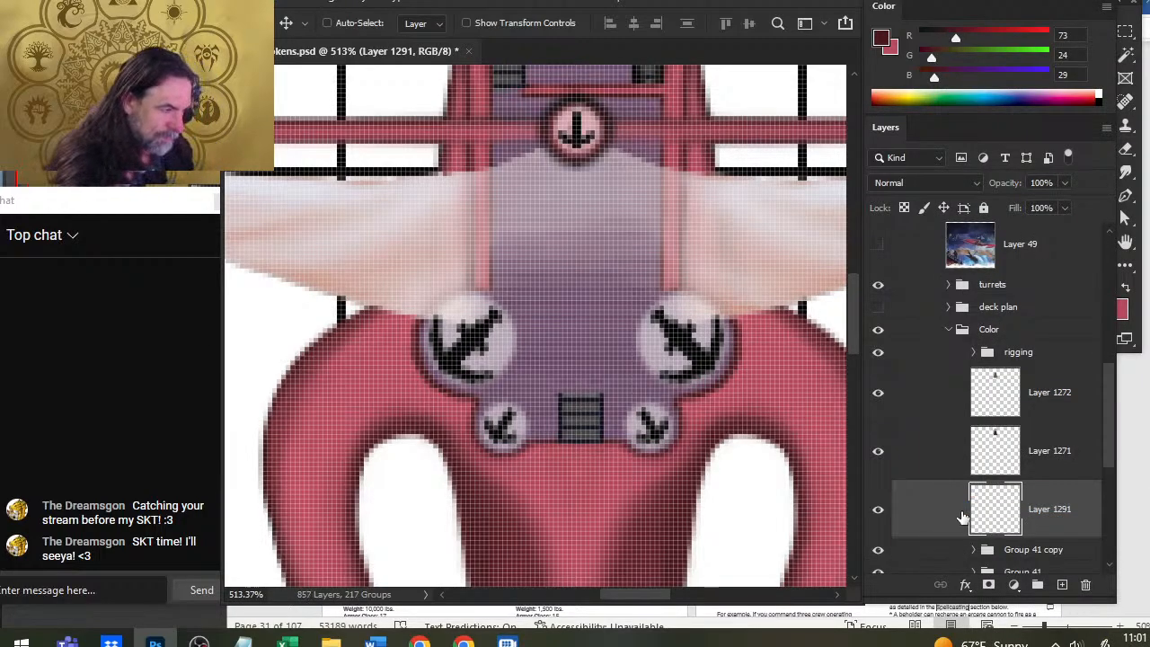
pyautogui.press('Left')
pyautogui.press('z')
pyautogui.moveTo(705, 359); pyautogui.dragTo(618, 361)
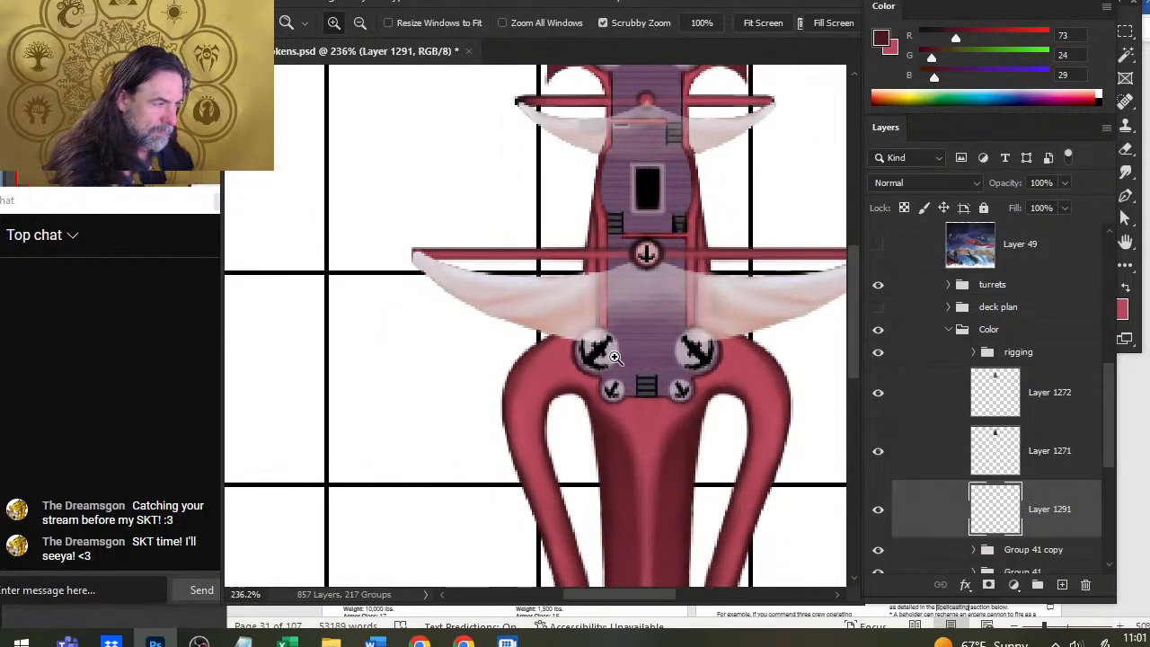
pyautogui.press('Down')
pyautogui.press('Down')
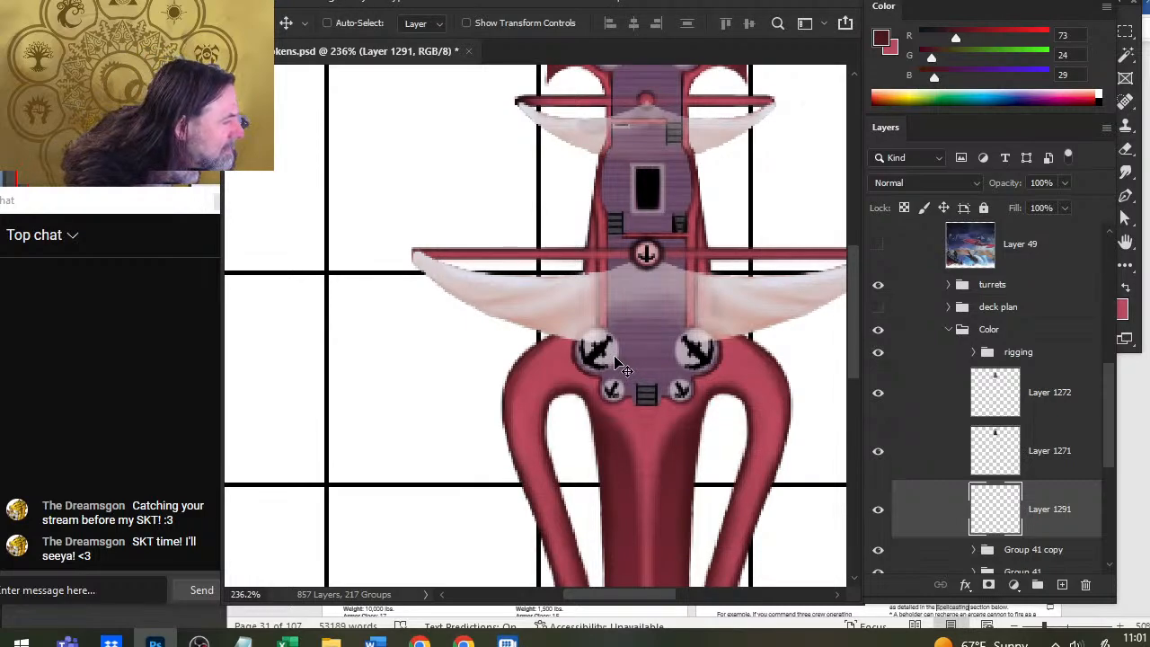
pyautogui.press('Down')
pyautogui.press('Down')
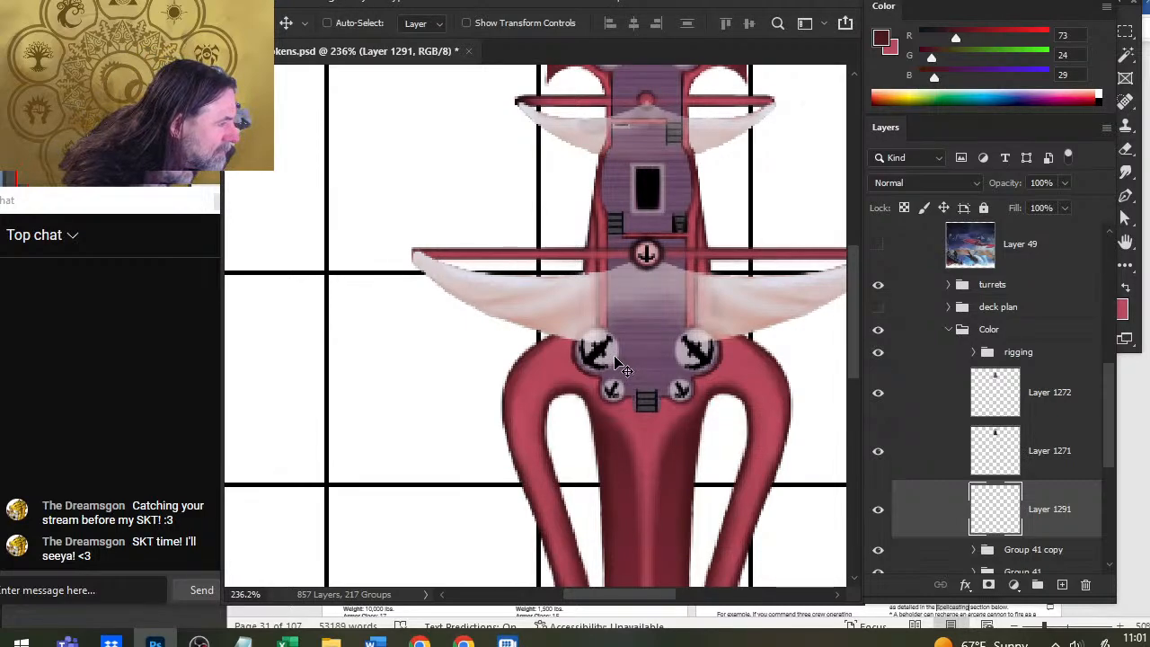
pyautogui.press('Down')
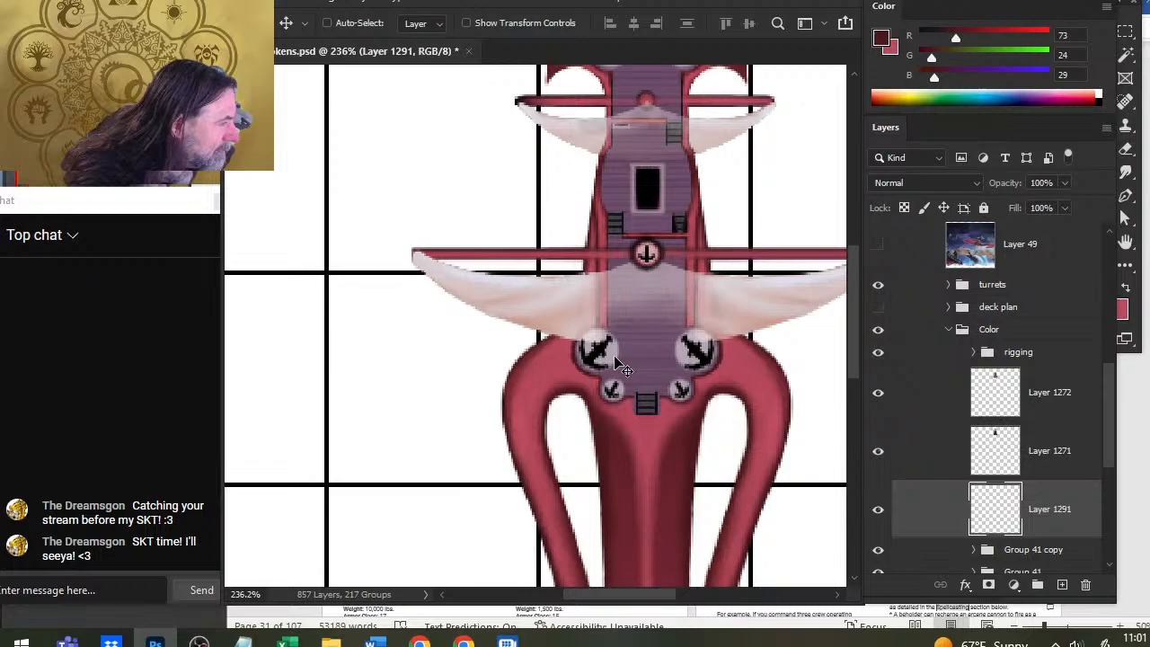
pyautogui.press('Down')
pyautogui.press('Down')
pyautogui.press('Up')
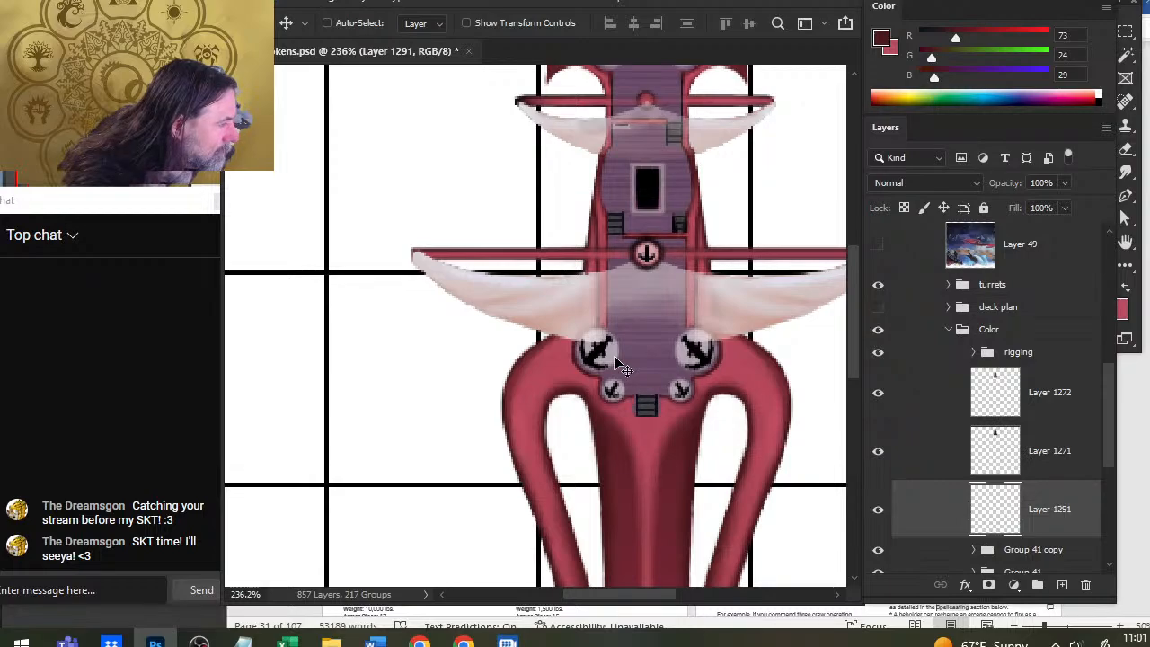
# Step: Nudge the staircase slightly forward and erase the leftover purple deck pixels on both sides of it
pyautogui.press('z')
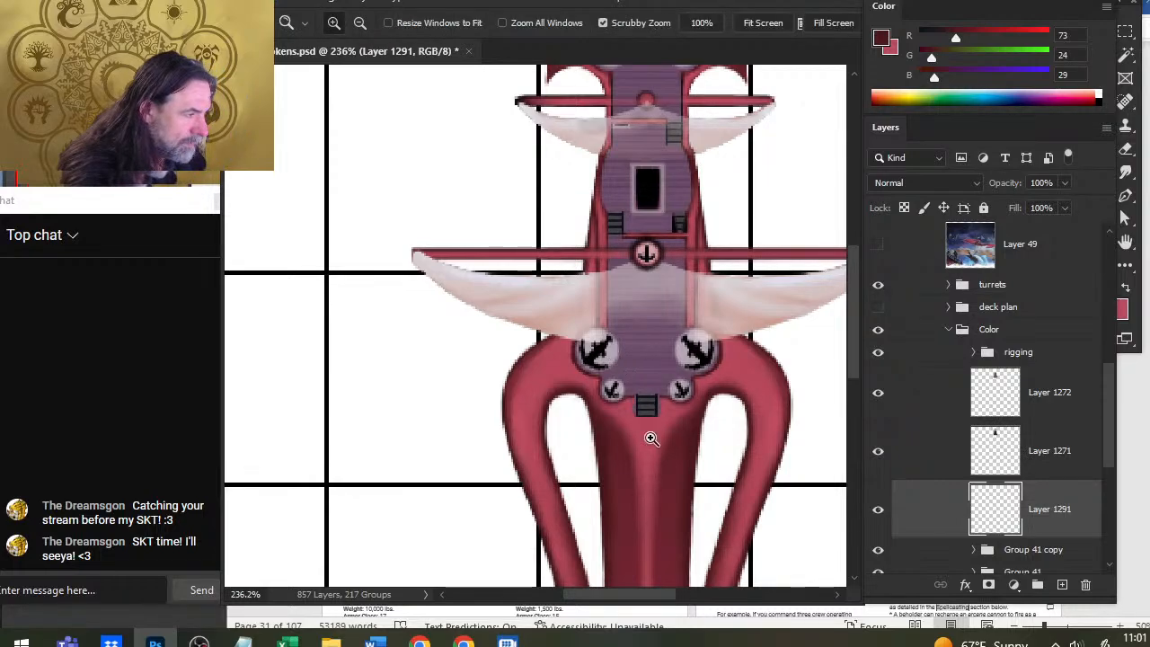
pyautogui.moveTo(649, 437); pyautogui.dragTo(668, 404)
pyautogui.press('space')
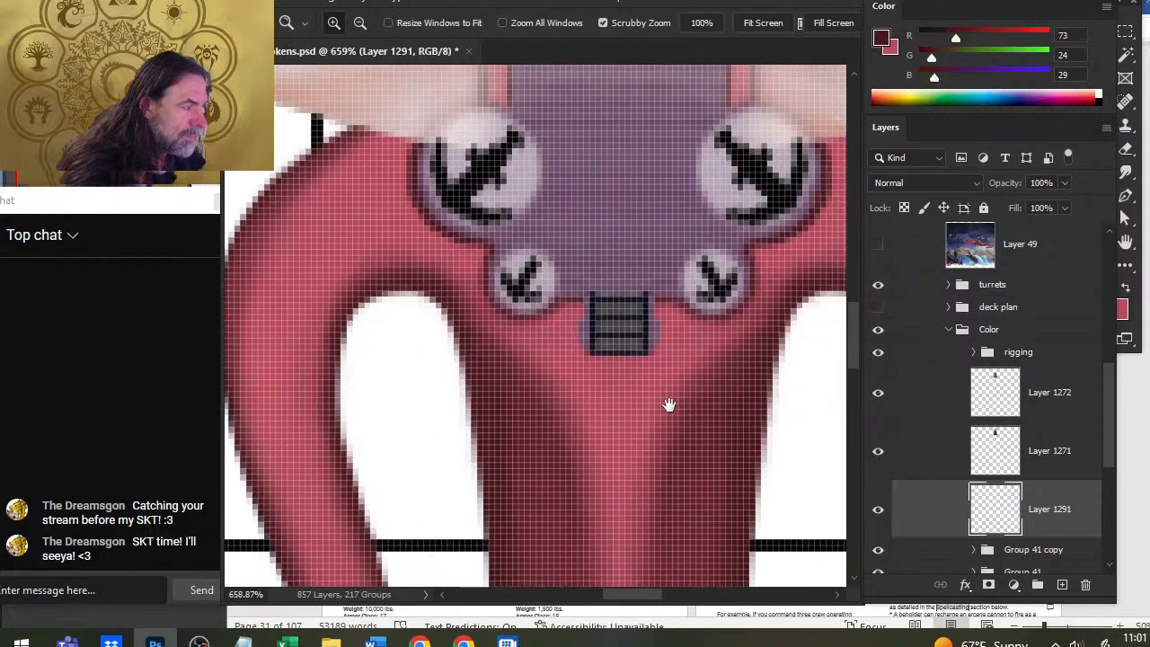
pyautogui.press('v')
pyautogui.press('Up')
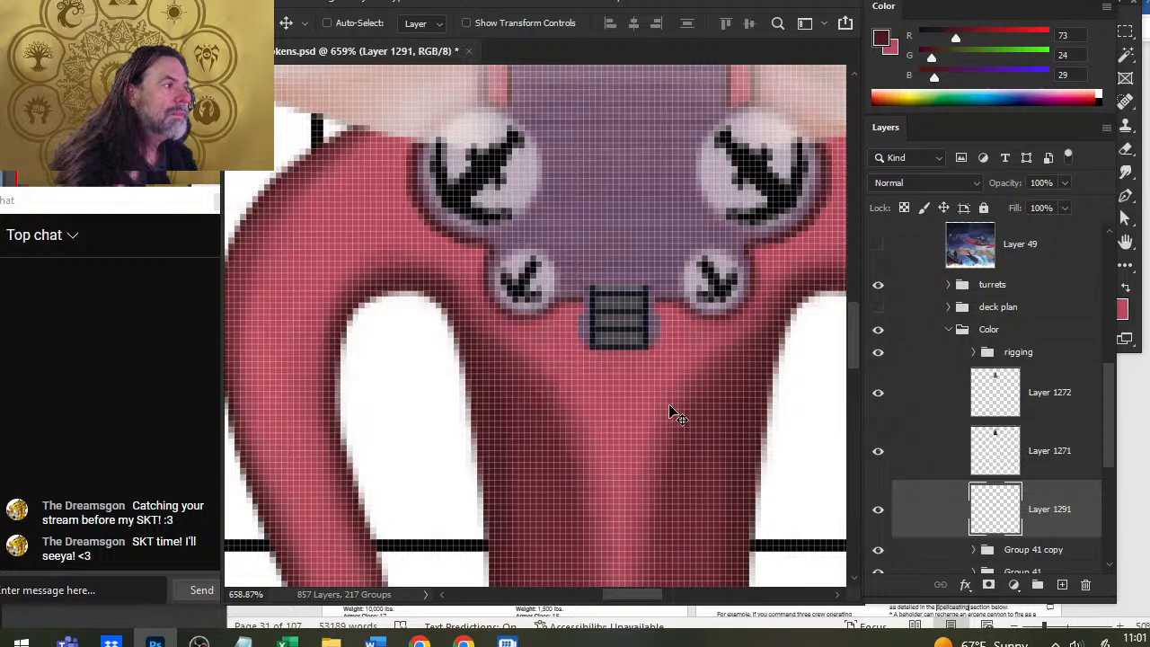
pyautogui.press('e')
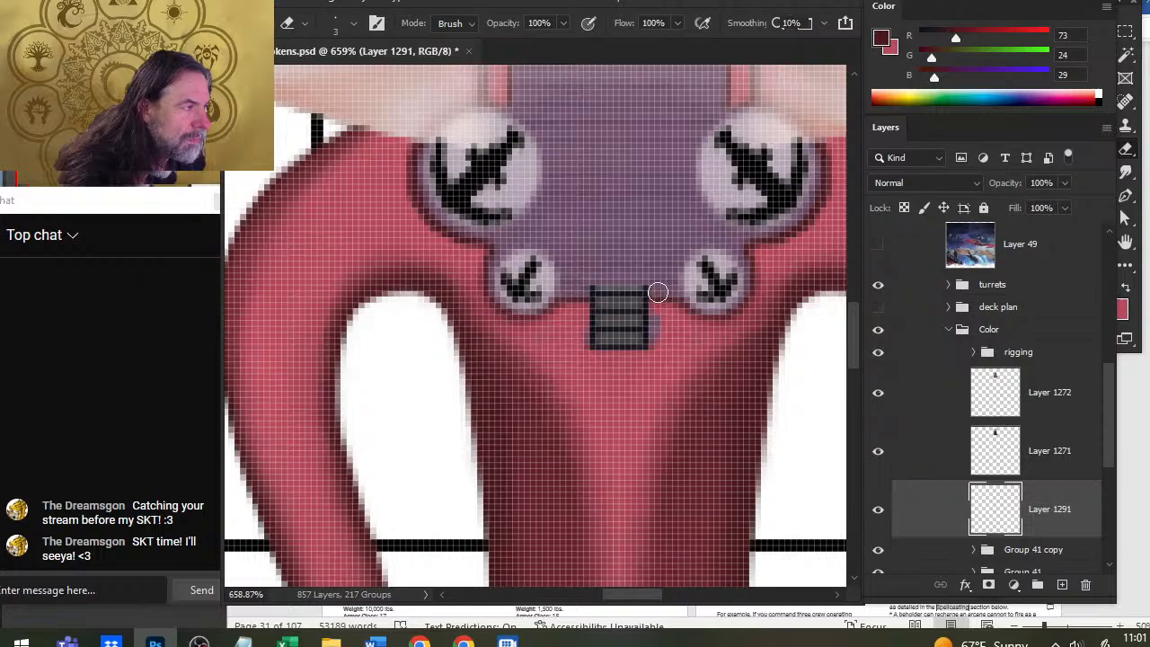
pyautogui.moveTo(665, 317); pyautogui.dragTo(662, 315)
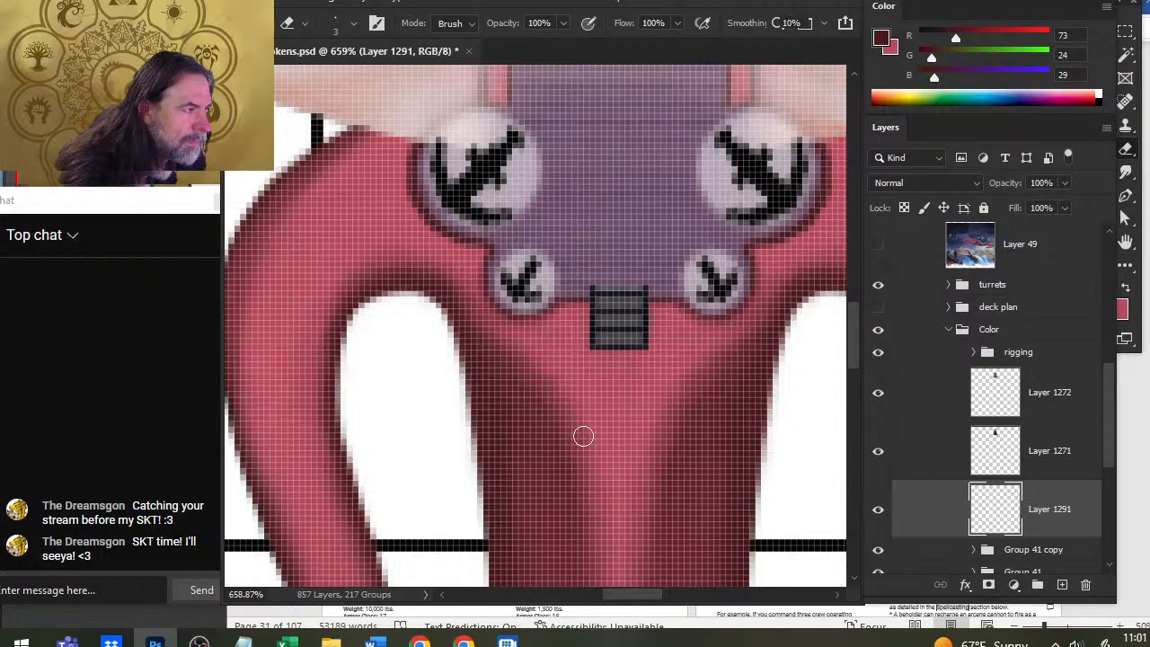
# Step: Nudge the cleaned staircase two pixels aft so that it starts at the deck's aft edge
pyautogui.moveTo(658, 362); pyautogui.dragTo(580, 380)
pyautogui.moveTo(716, 416); pyautogui.dragTo(633, 404)
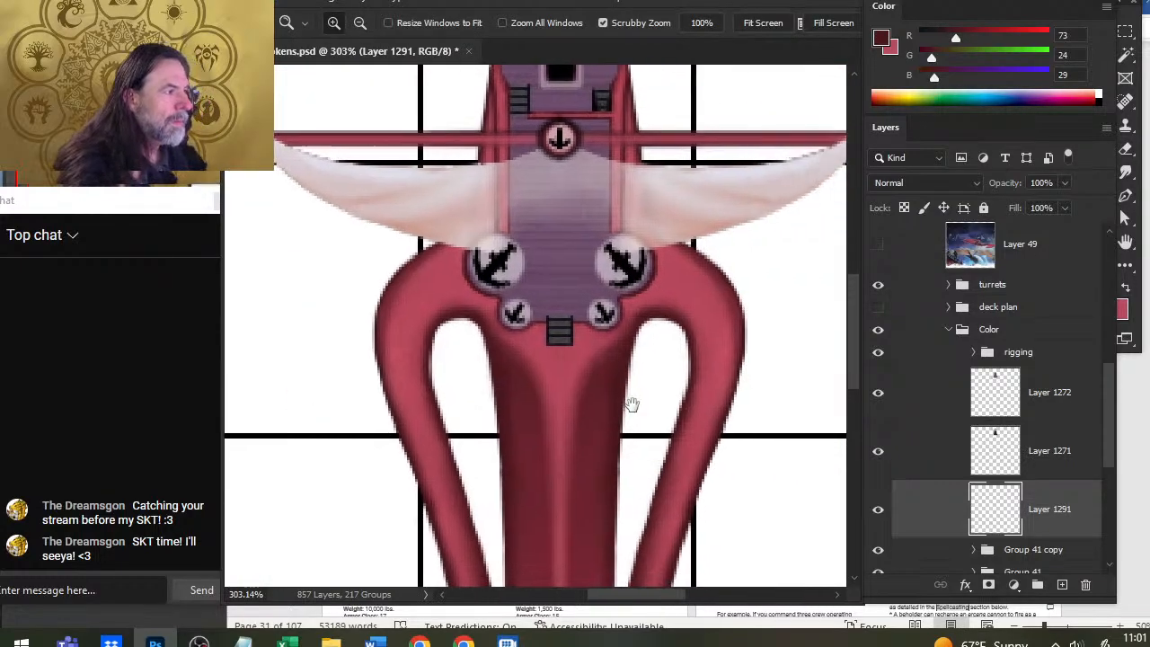
pyautogui.press('v')
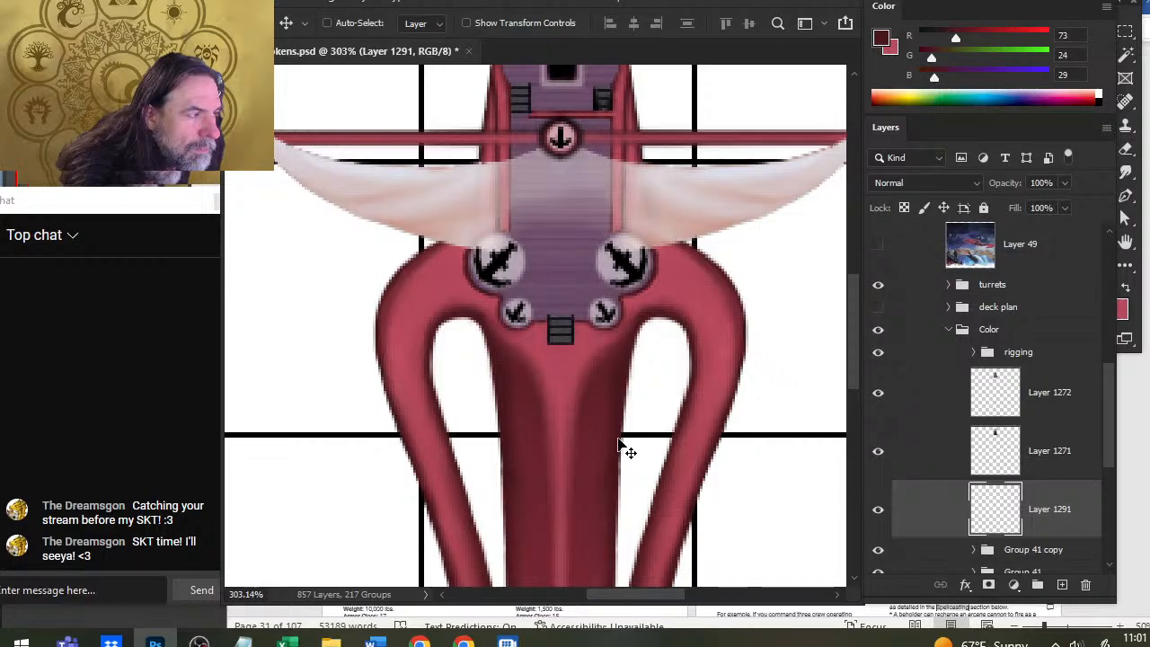
pyautogui.press('Down')
pyautogui.press('Down')
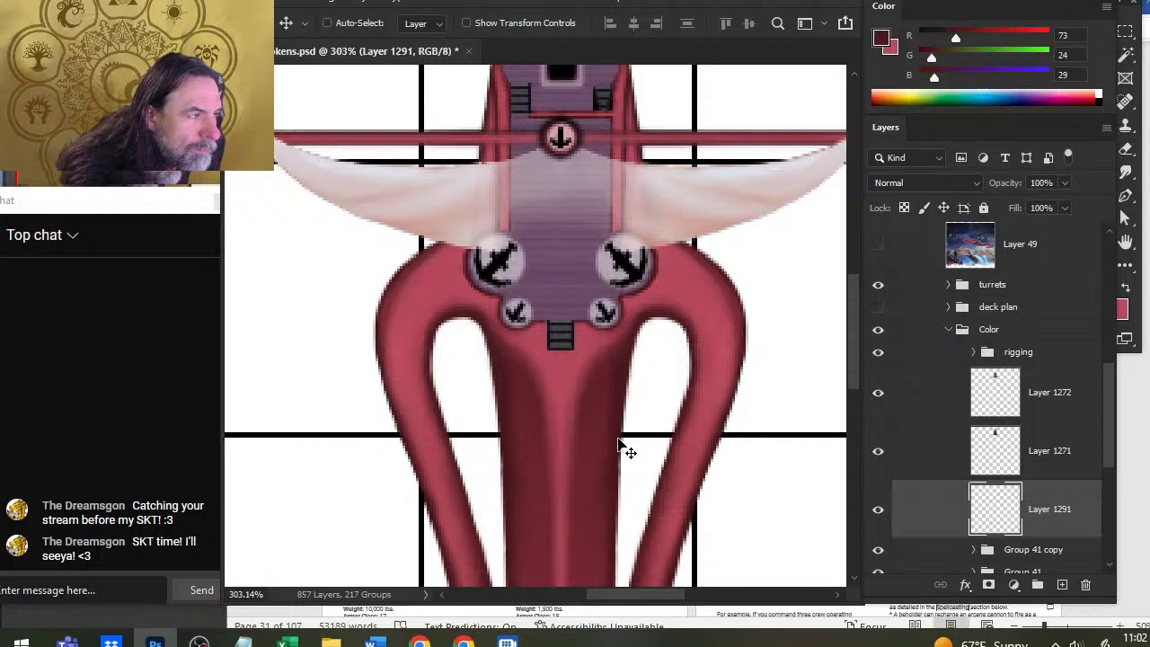
pyautogui.press('z')
pyautogui.moveTo(542, 319); pyautogui.dragTo(554, 306)
pyautogui.press('b')
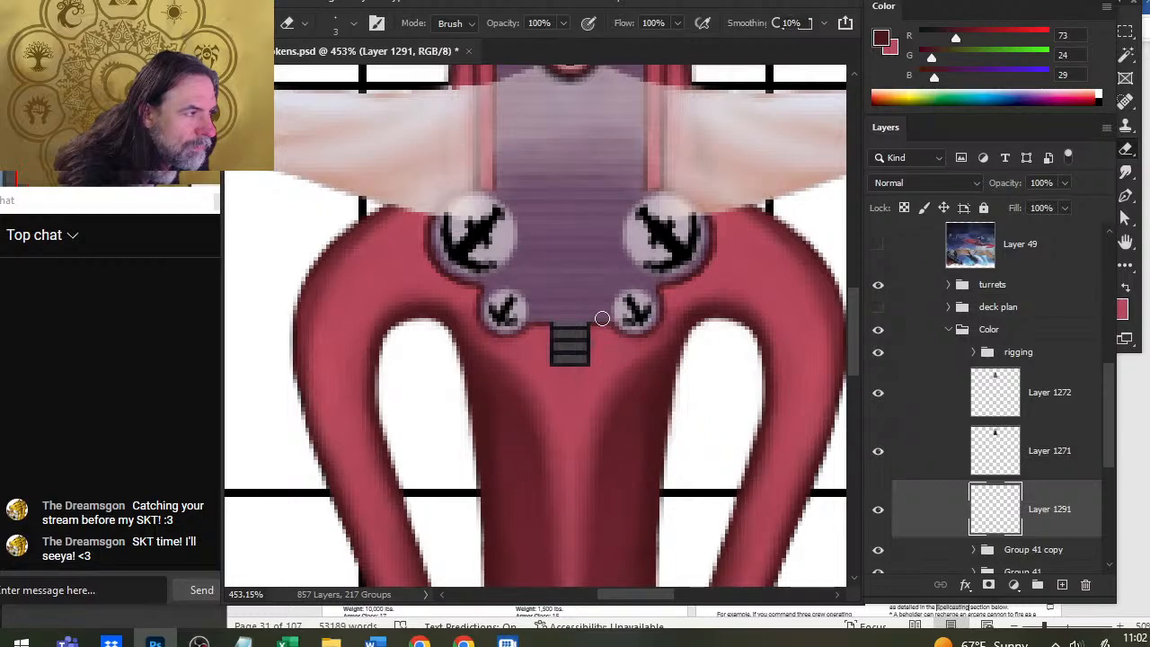
pyautogui.press('z')
pyautogui.moveTo(672, 396); pyautogui.dragTo(629, 380)
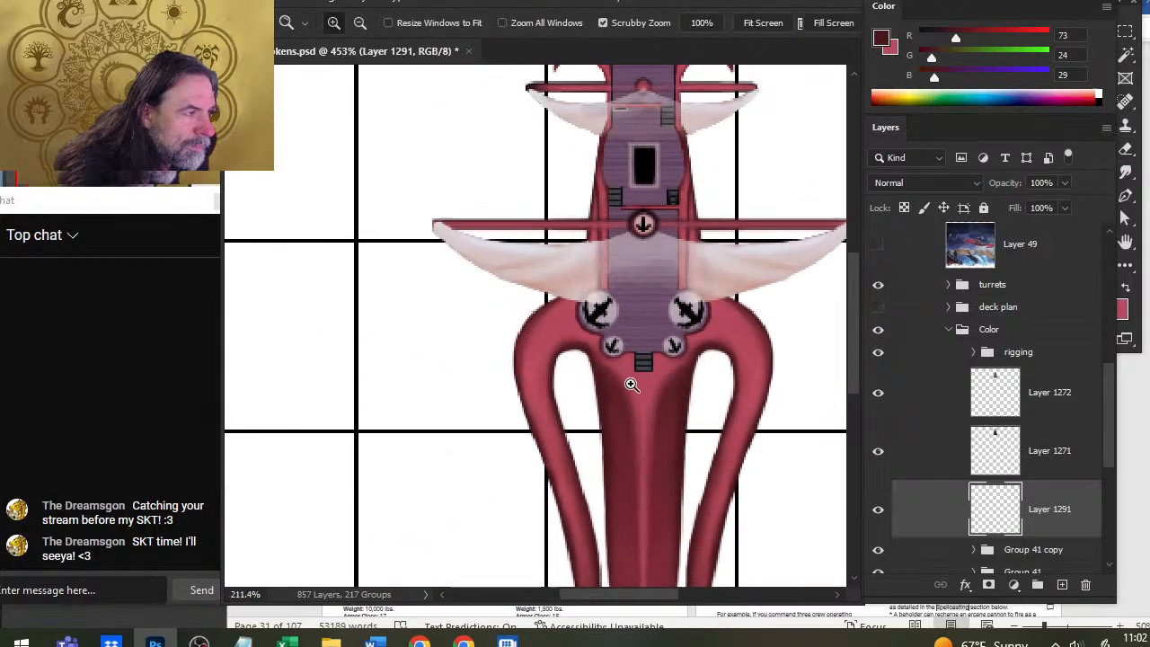
pyautogui.scroll(-2, 701, 378)
pyautogui.moveTo(702, 361); pyautogui.dragTo(686, 398)
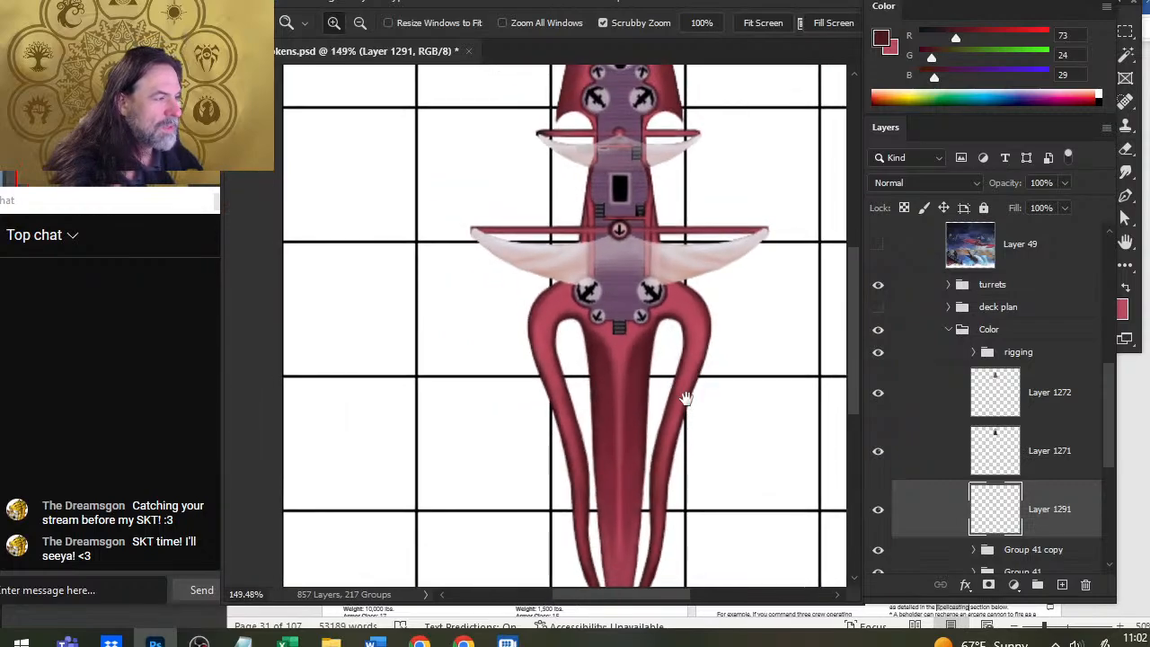
pyautogui.scroll(-2, 620, 302)
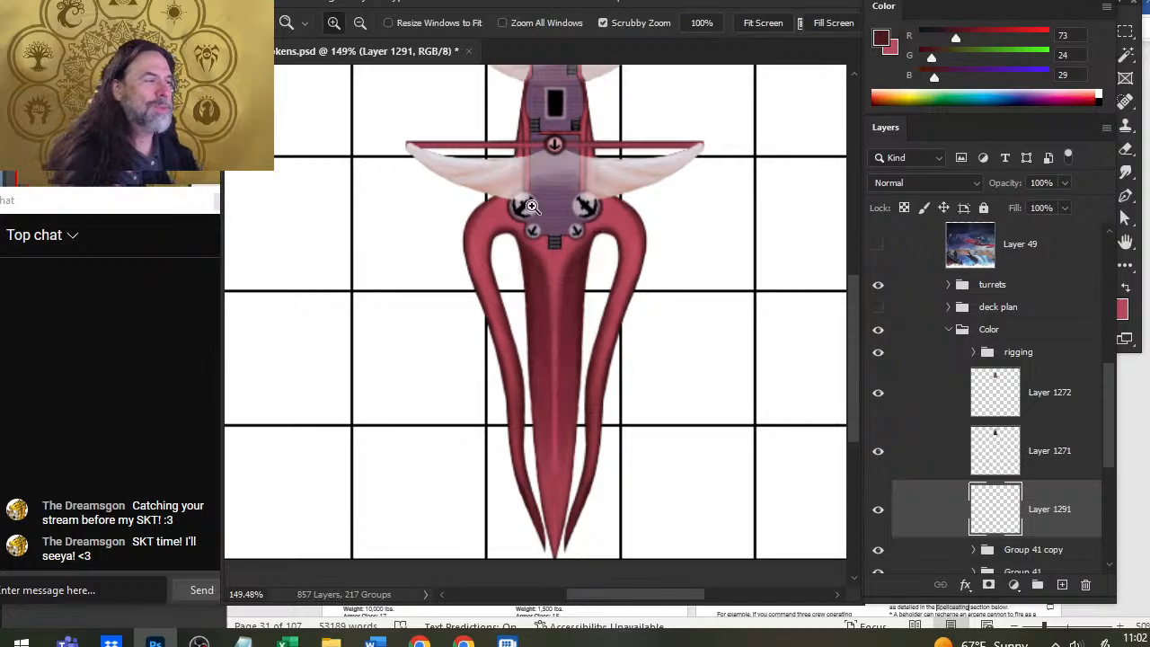
# Step: Check the staircase at the deck's aft edge and collapse the squidship's Color group
pyautogui.moveTo(573, 214); pyautogui.dragTo(597, 245)
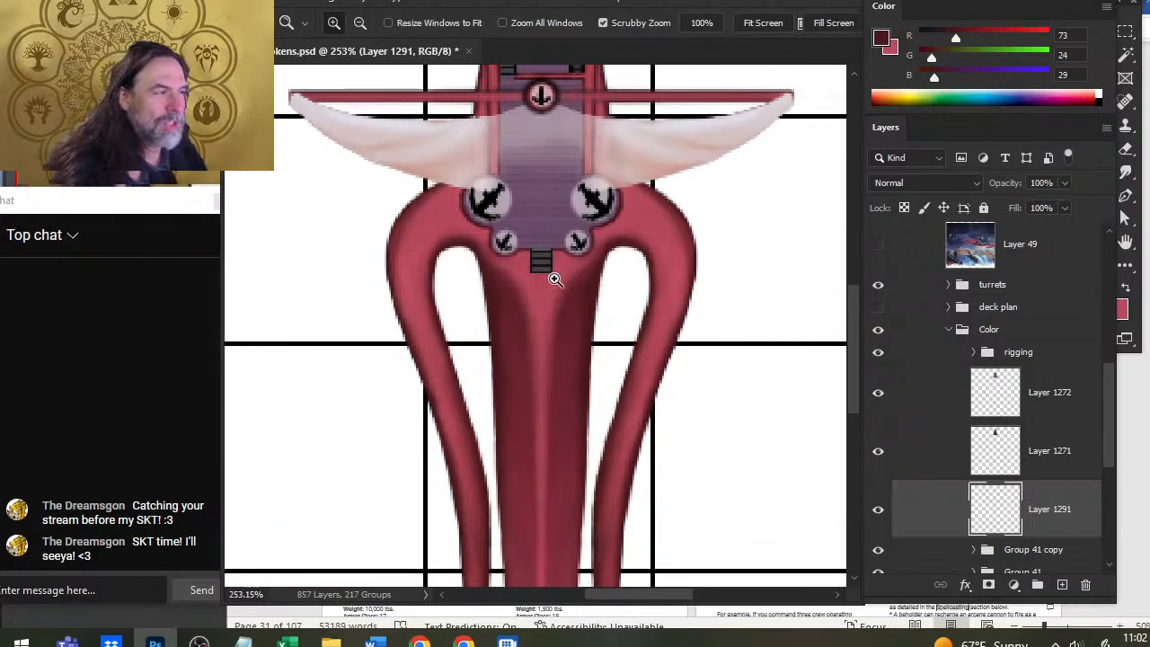
pyautogui.scroll(2, 521, 233)
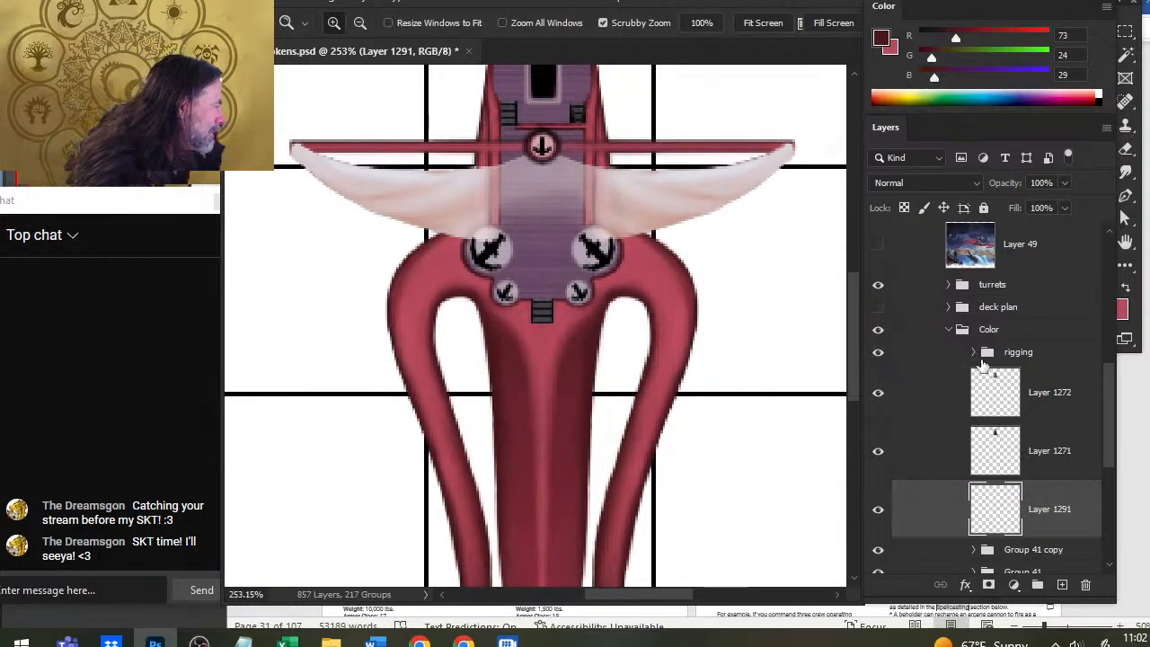
pyautogui.click(947, 330)
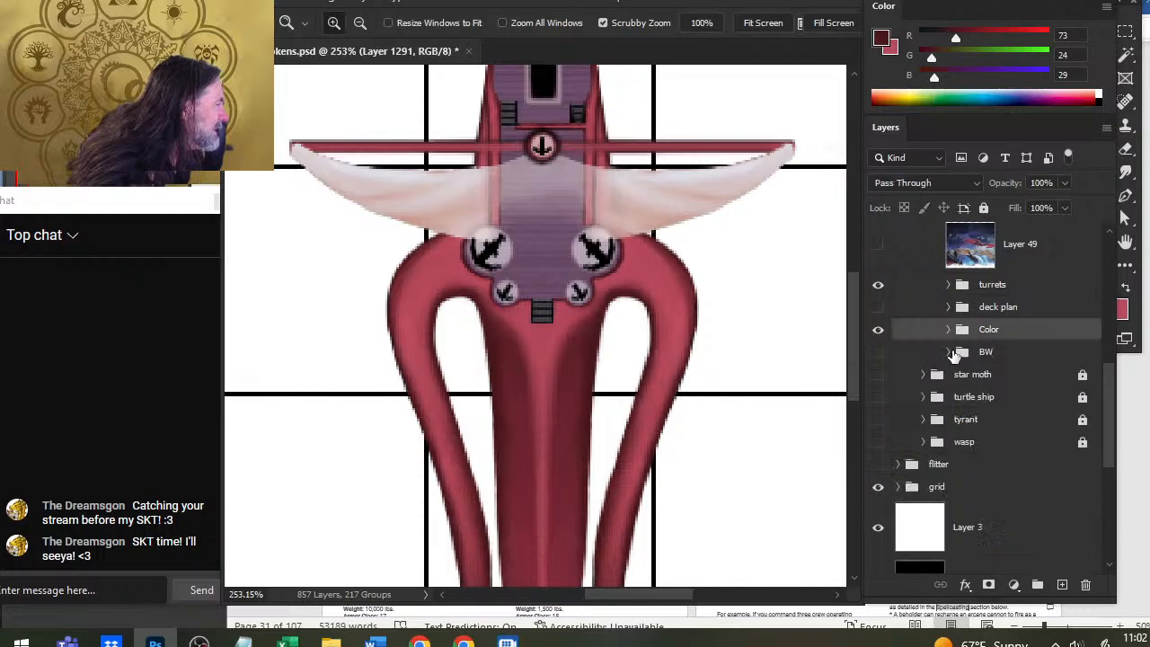
# Step: Examine the finished squidship token from bow to tentacle tips, both close up and as a whole, and save the document
pyautogui.moveTo(688, 267); pyautogui.dragTo(614, 304)
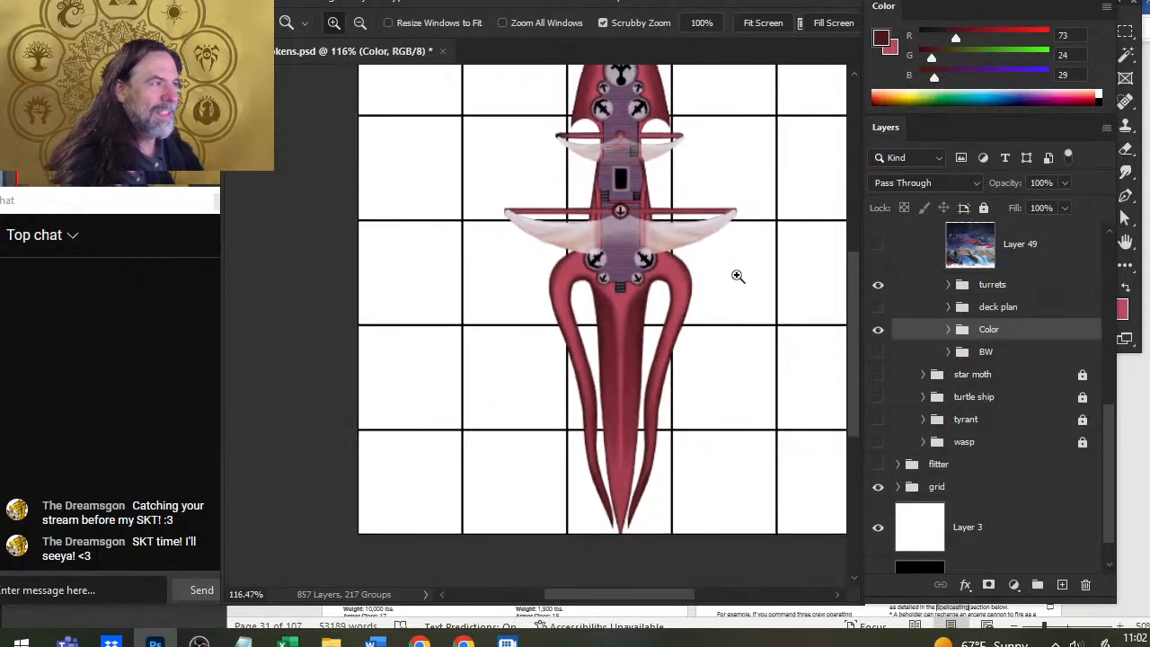
pyautogui.moveTo(755, 236); pyautogui.dragTo(683, 318)
pyautogui.moveTo(561, 164); pyautogui.dragTo(600, 272)
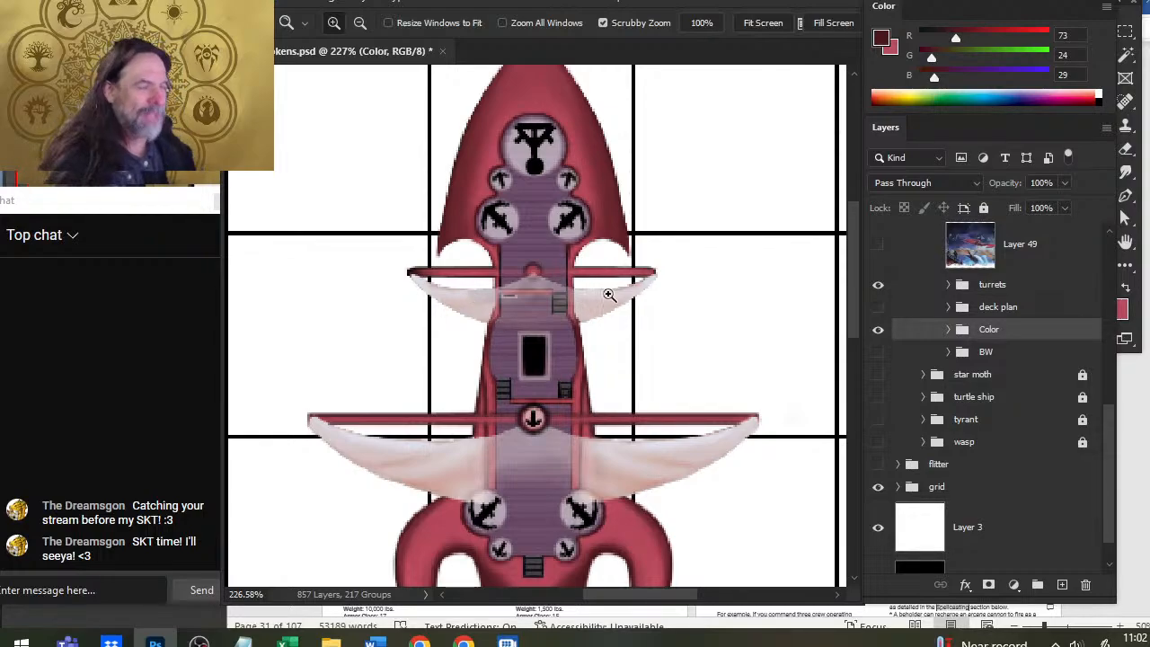
pyautogui.moveTo(648, 279); pyautogui.dragTo(627, 278)
pyautogui.moveTo(721, 367); pyautogui.dragTo(659, 300)
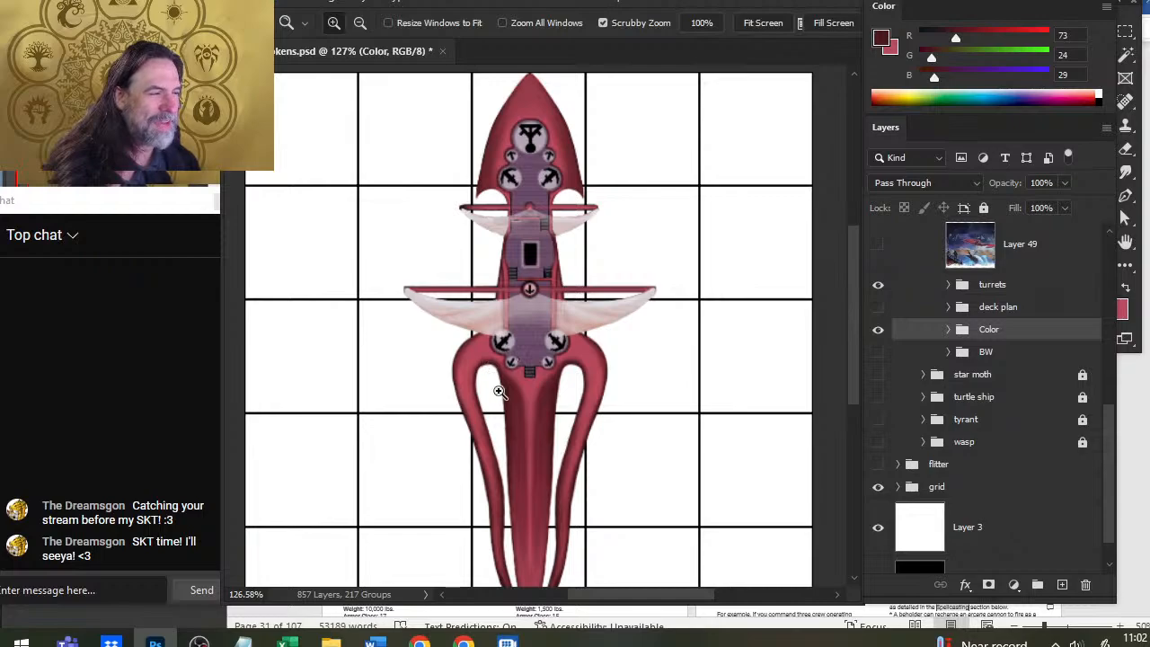
pyautogui.moveTo(652, 406); pyautogui.dragTo(530, 358)
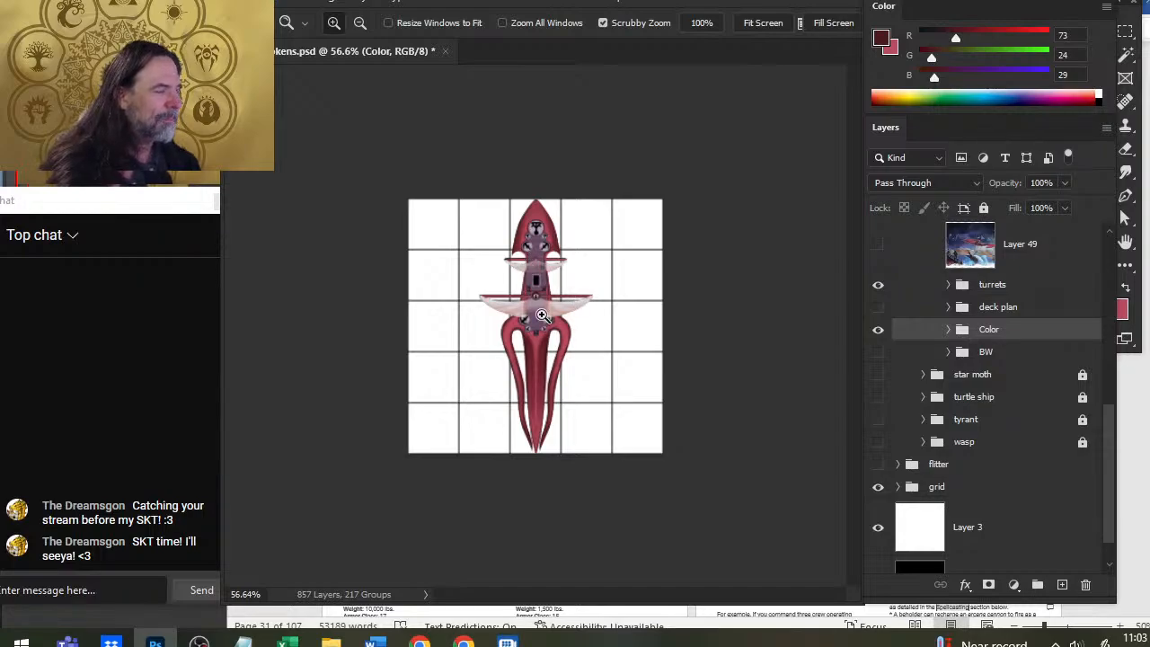
pyautogui.moveTo(541, 315); pyautogui.dragTo(582, 336)
pyautogui.hotkey('ctrl', 's')
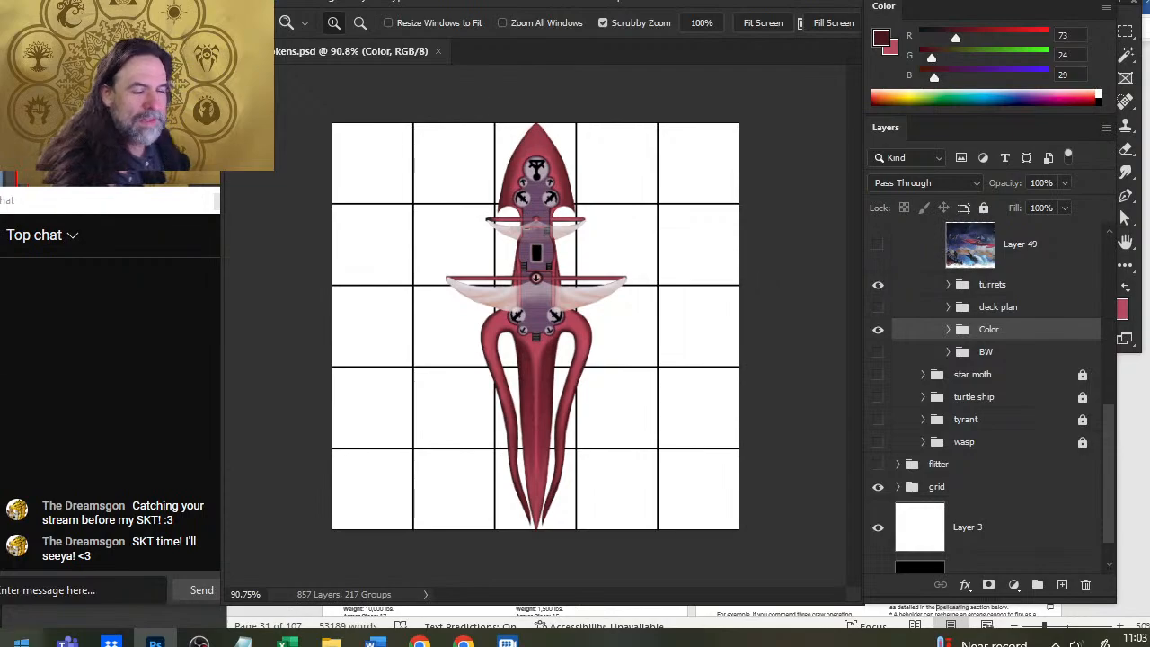
# Step: Collapse the squidship group, lock it like the other finished ships, and save the document
pyautogui.scroll(4, 938, 338)
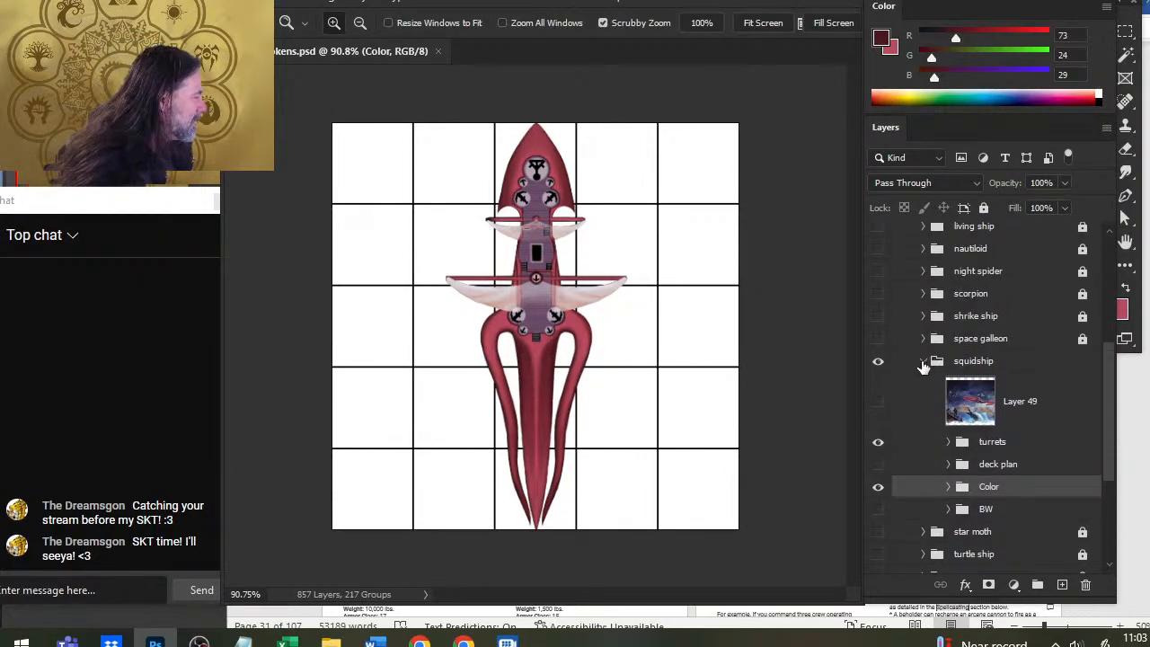
pyautogui.click(925, 363)
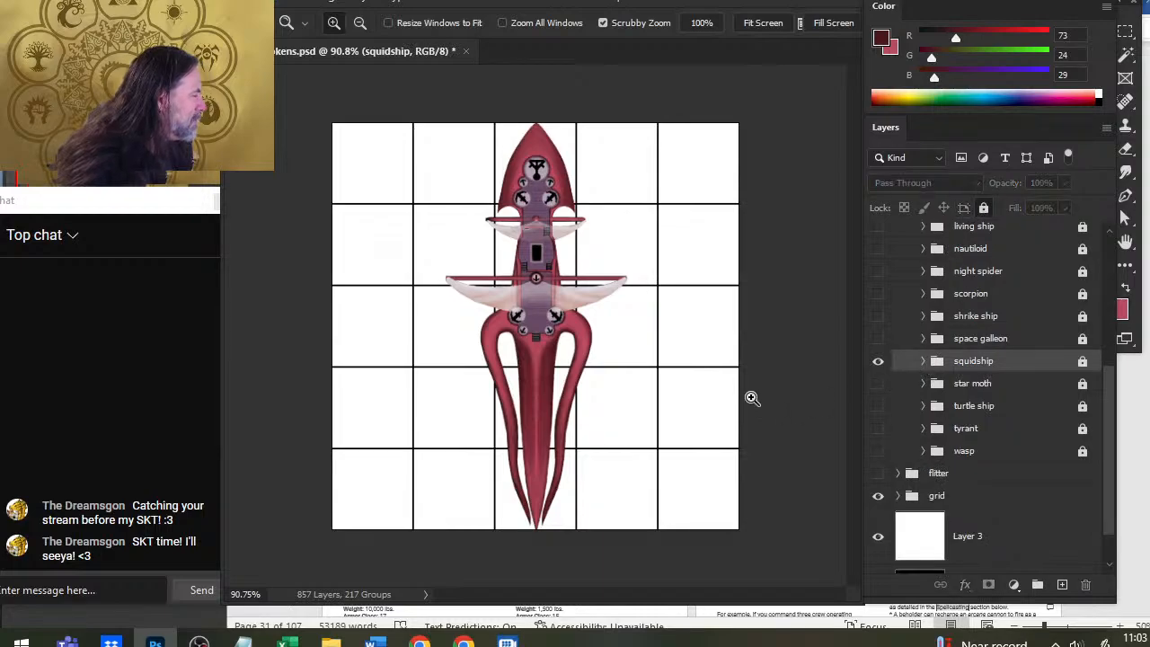
pyautogui.moveTo(669, 318); pyautogui.dragTo(656, 320)
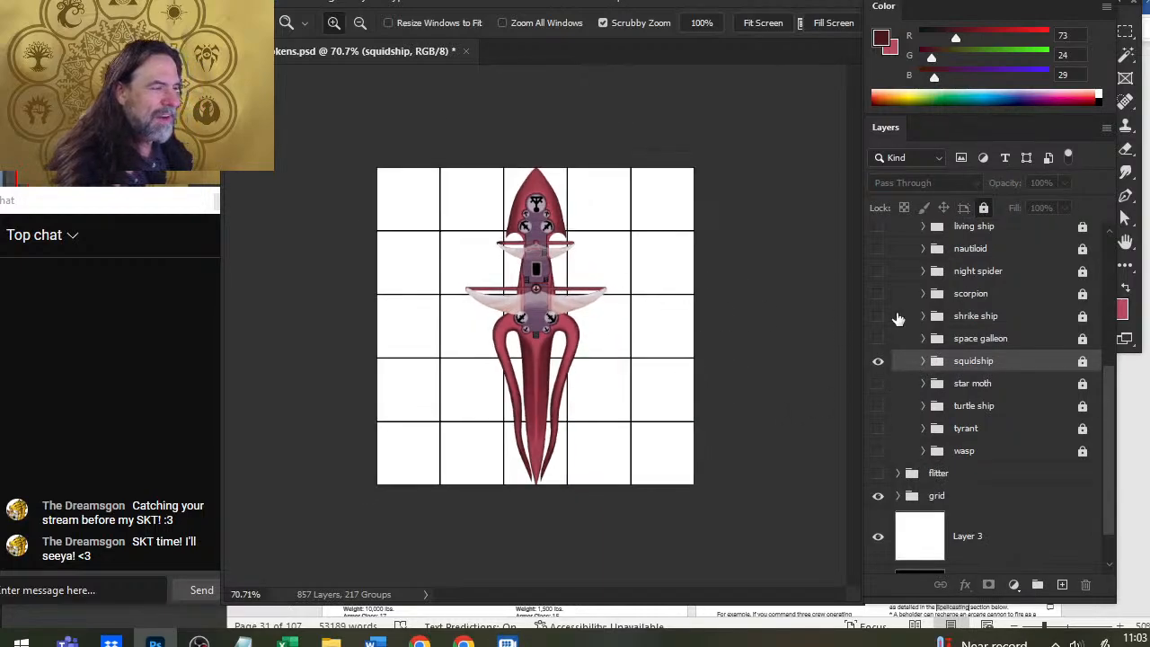
pyautogui.scroll(7, 999, 345)
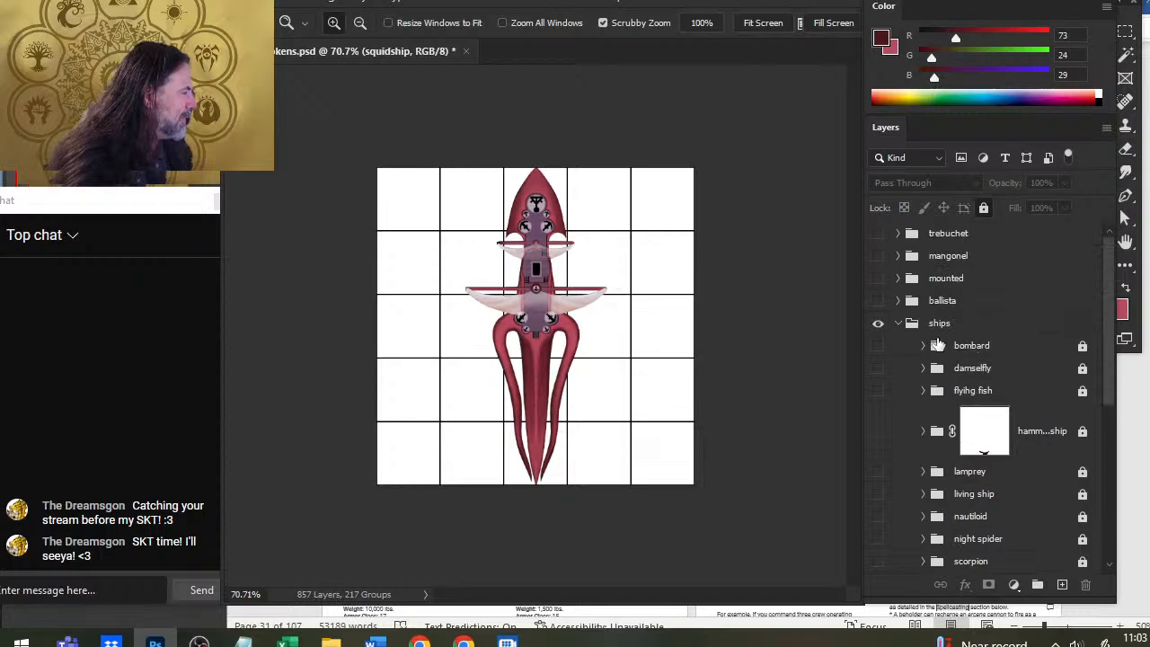
pyautogui.hotkey('ctrl', 's')
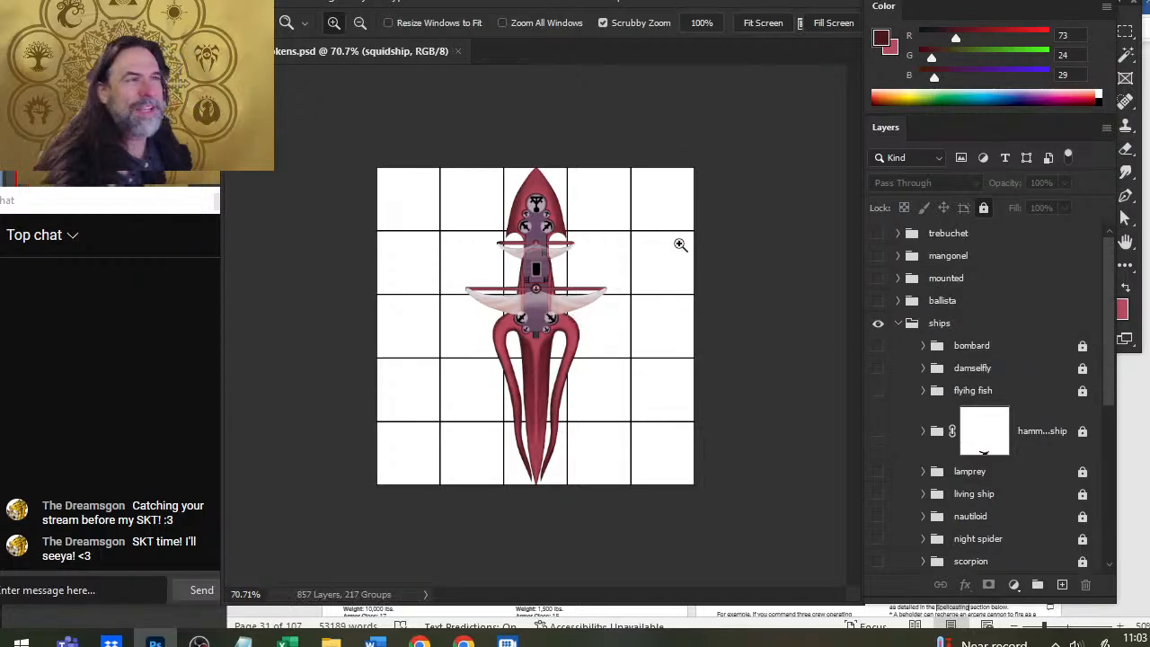
# Step: Open the recently used file Craft Tokens.psd
pyautogui.click(274, 7)
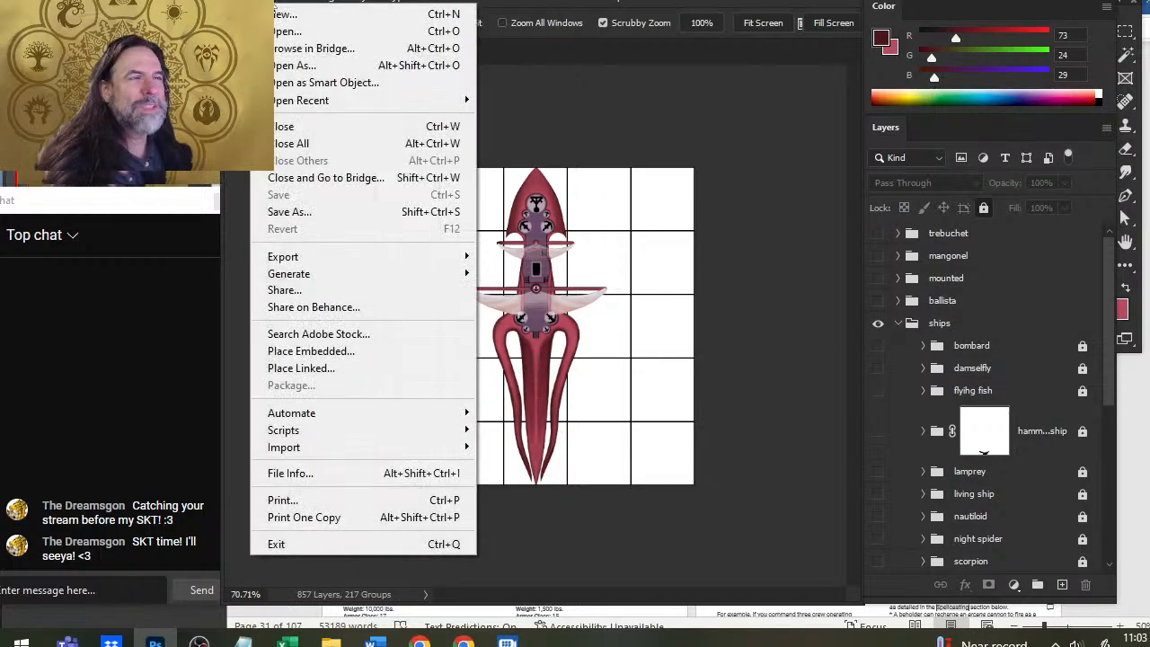
pyautogui.moveTo(382, 101)
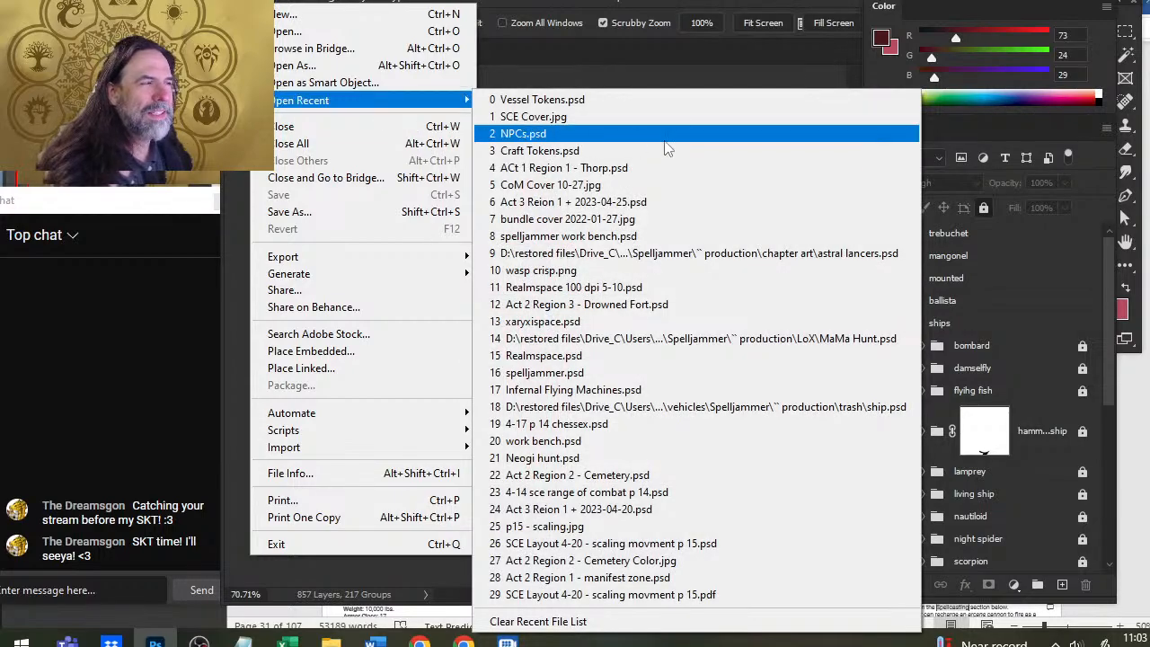
pyautogui.click(595, 156)
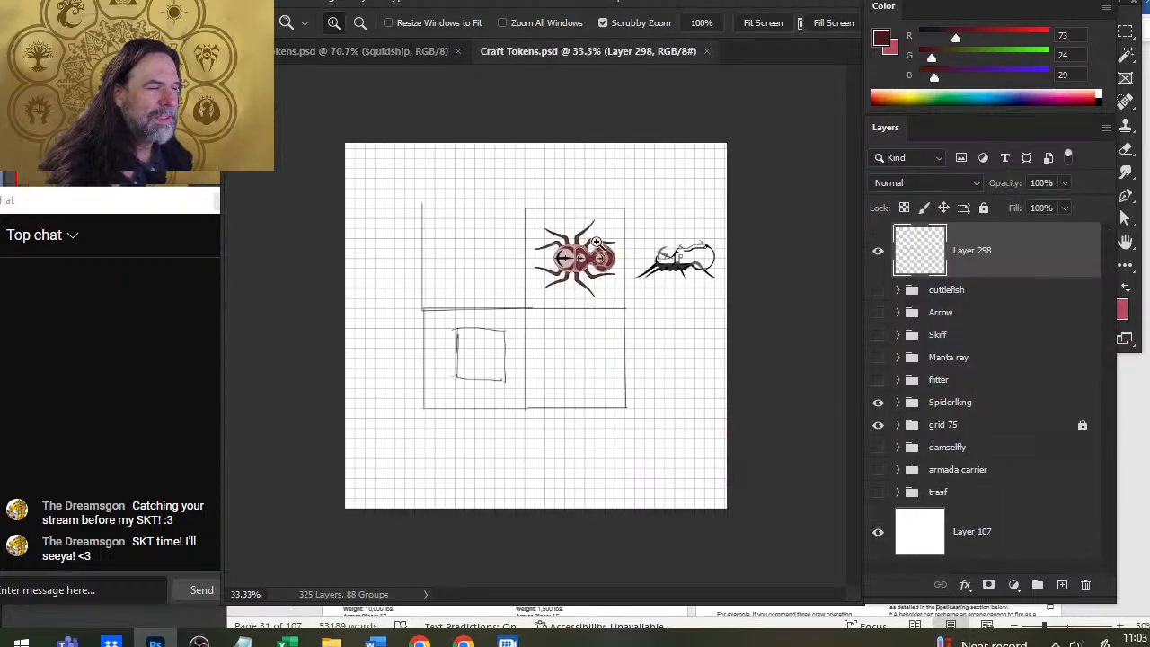
# Step: Hide the spider craft's group and view the flitter and Manta ray tokens one at a time, hiding each again
pyautogui.click(612, 308)
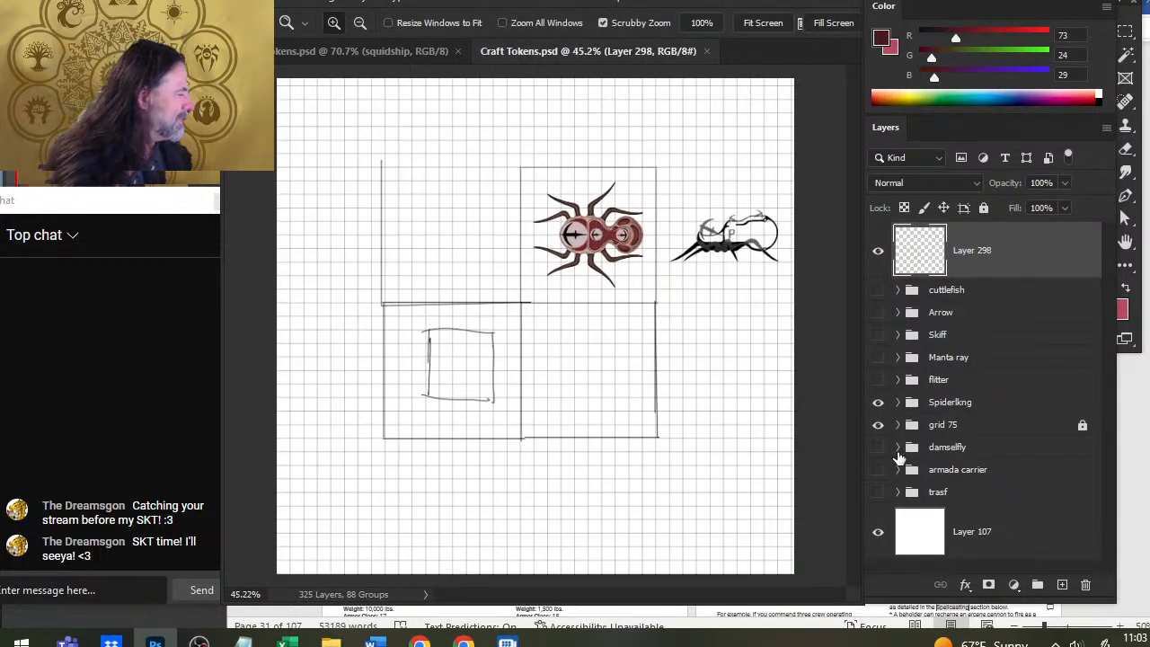
pyautogui.click(880, 403)
pyautogui.click(877, 380)
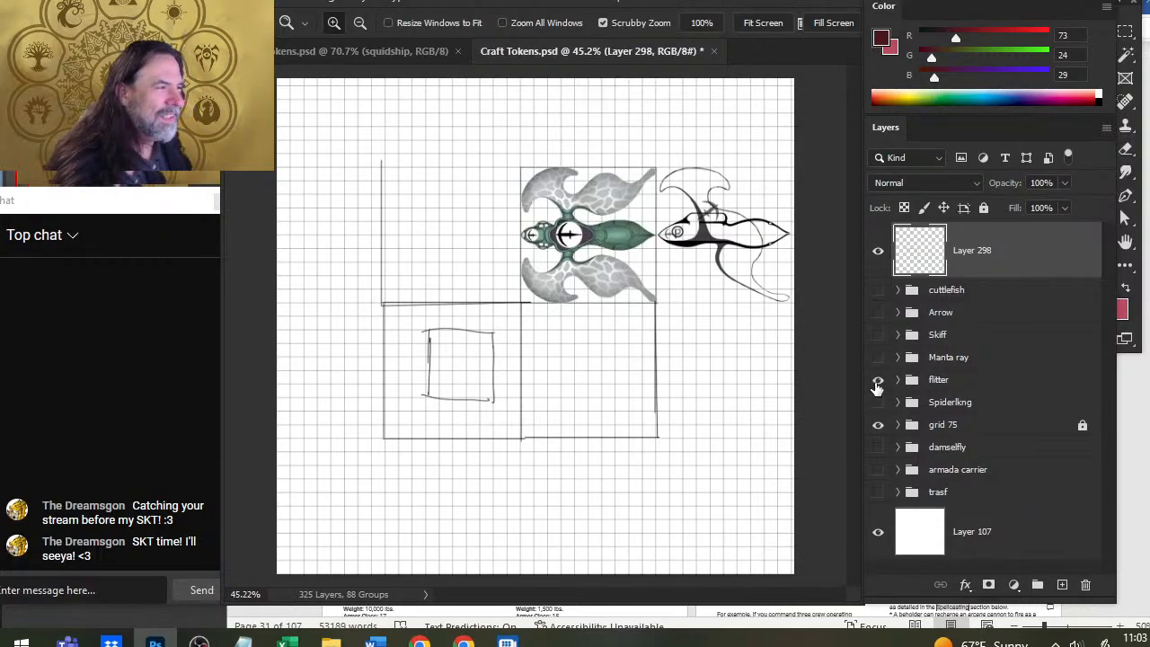
pyautogui.click(878, 380)
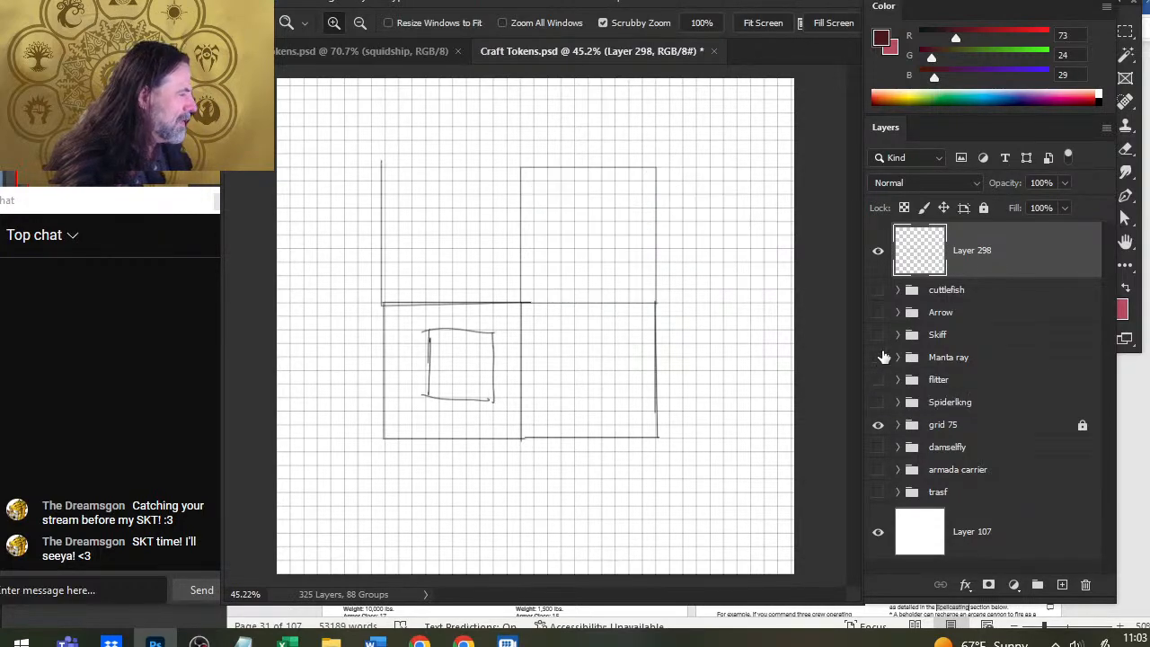
pyautogui.click(878, 358)
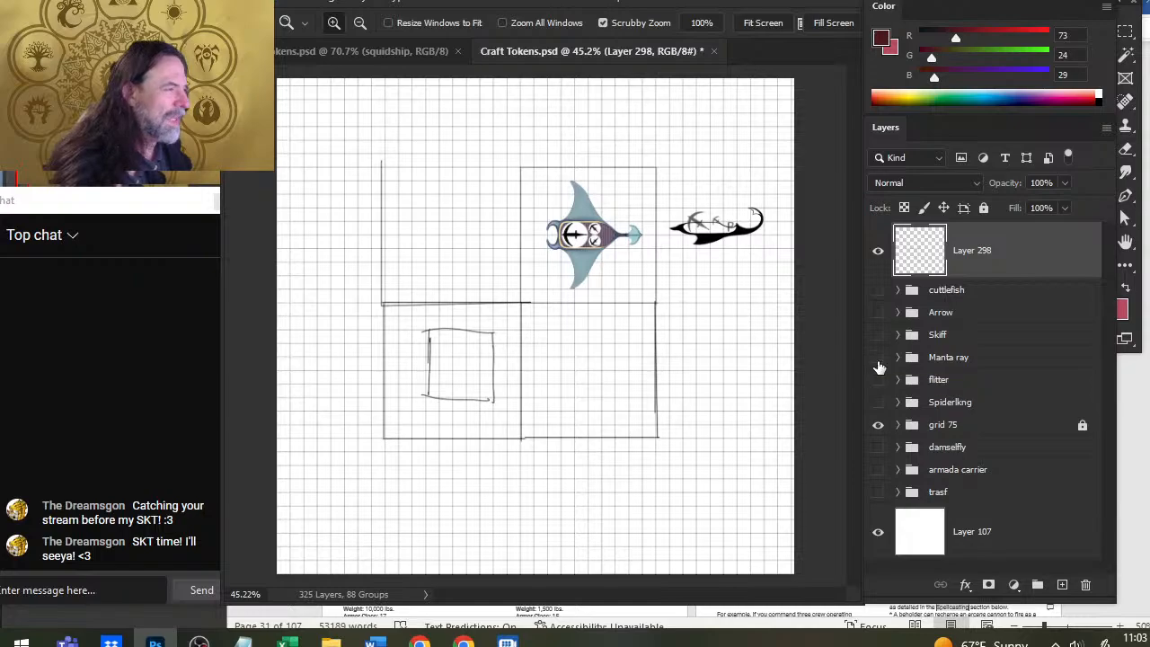
pyautogui.click(879, 358)
# Step: View the Skiff and Arrow tokens in turn, hiding each again, and show the cuttlefish token for a closer look
pyautogui.click(877, 336)
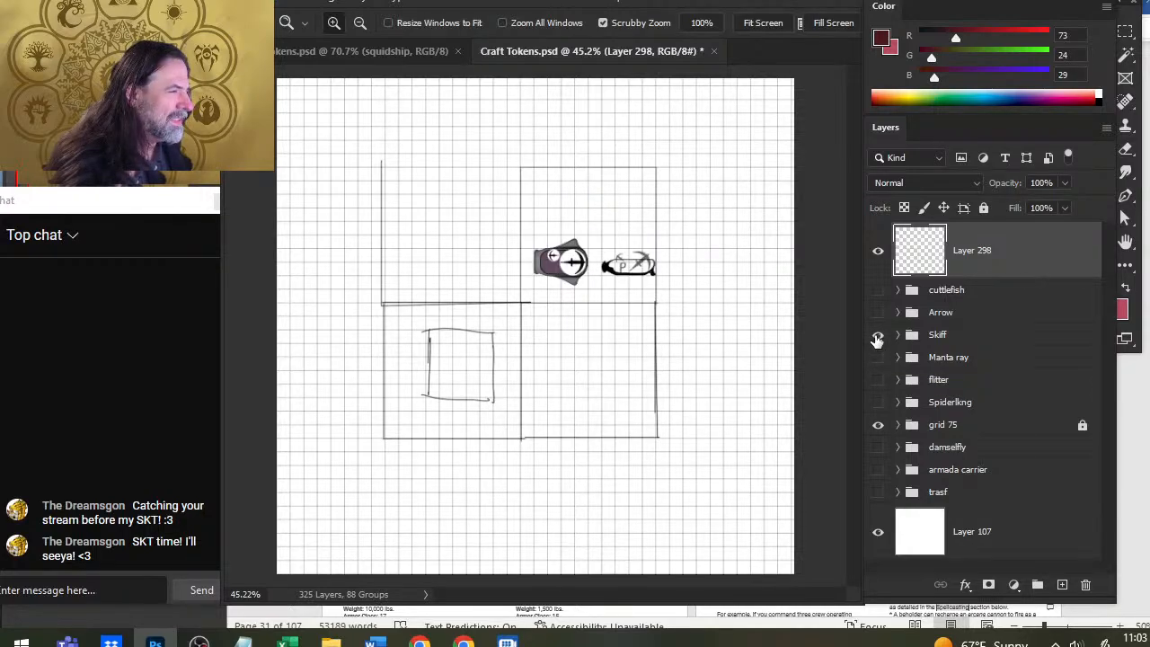
pyautogui.click(878, 336)
pyautogui.click(878, 313)
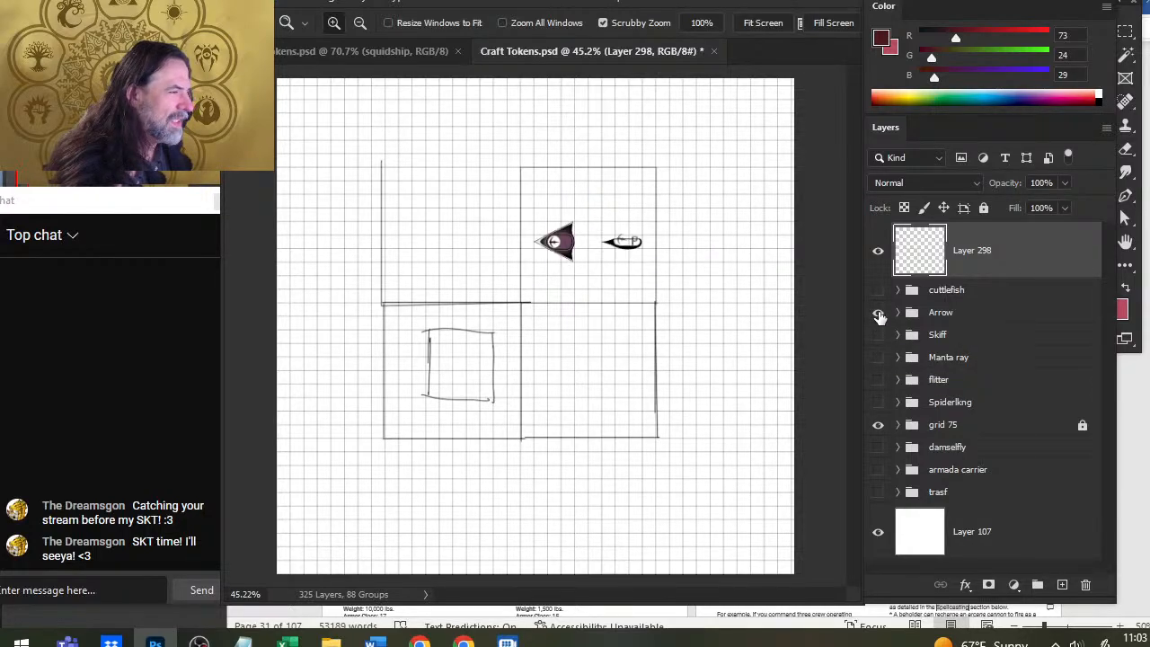
pyautogui.click(878, 313)
pyautogui.click(877, 291)
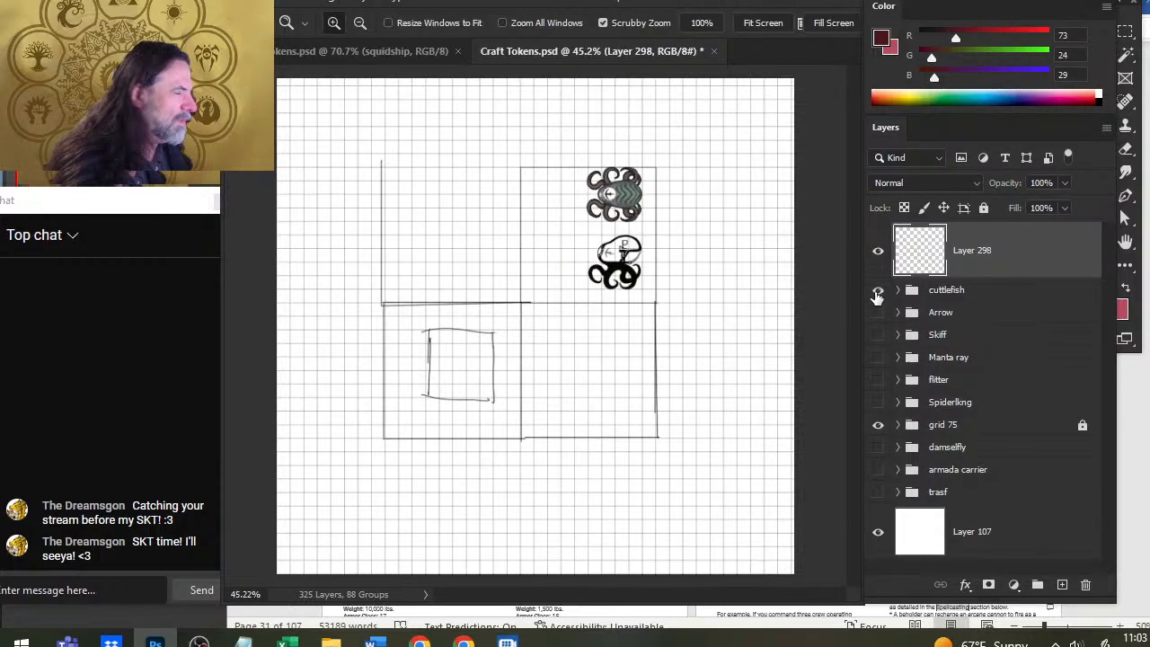
pyautogui.click(656, 245)
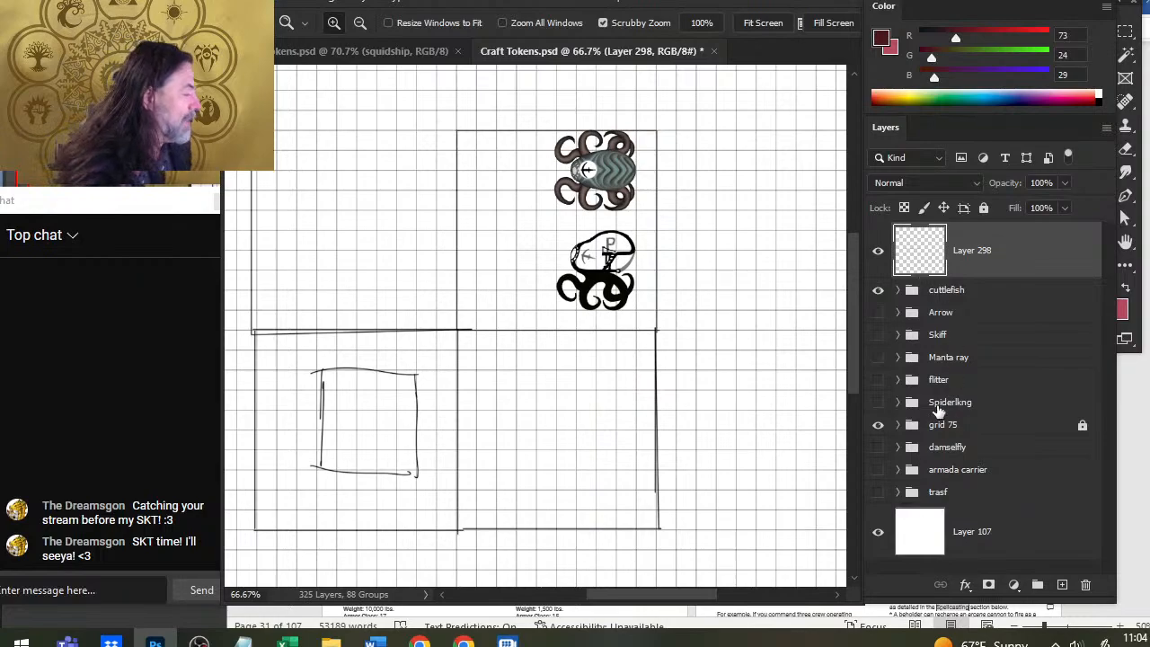
# Step: Hide the cuttlefish group, show the Arrow group and inspect the Arrow token close up
pyautogui.click(876, 292)
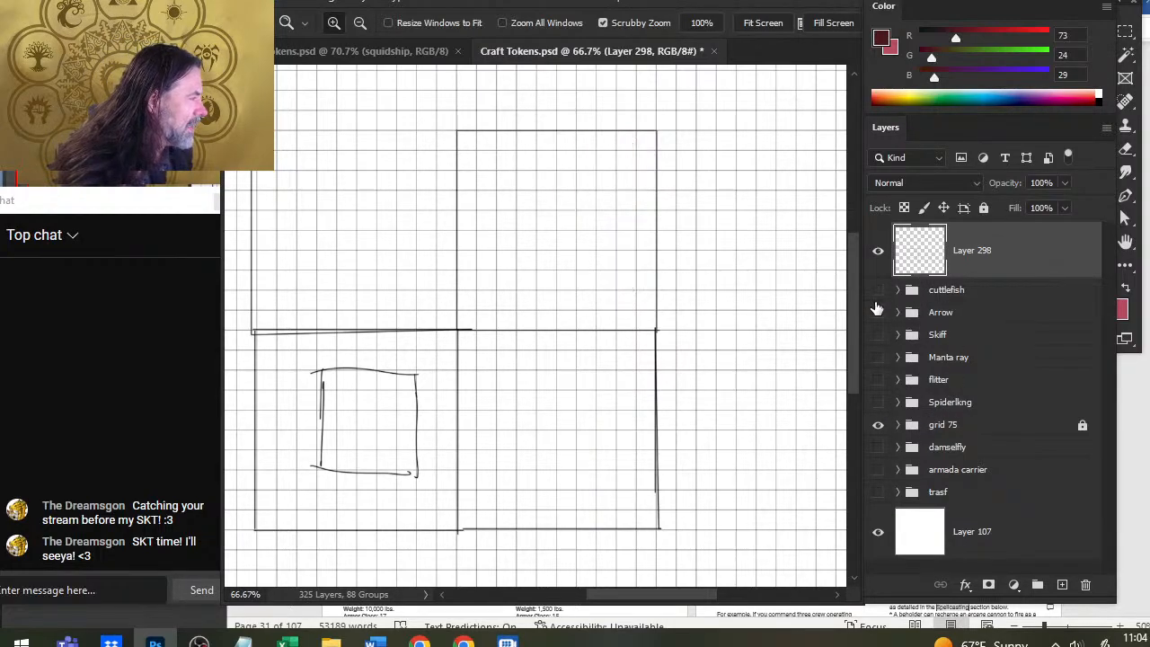
pyautogui.click(877, 312)
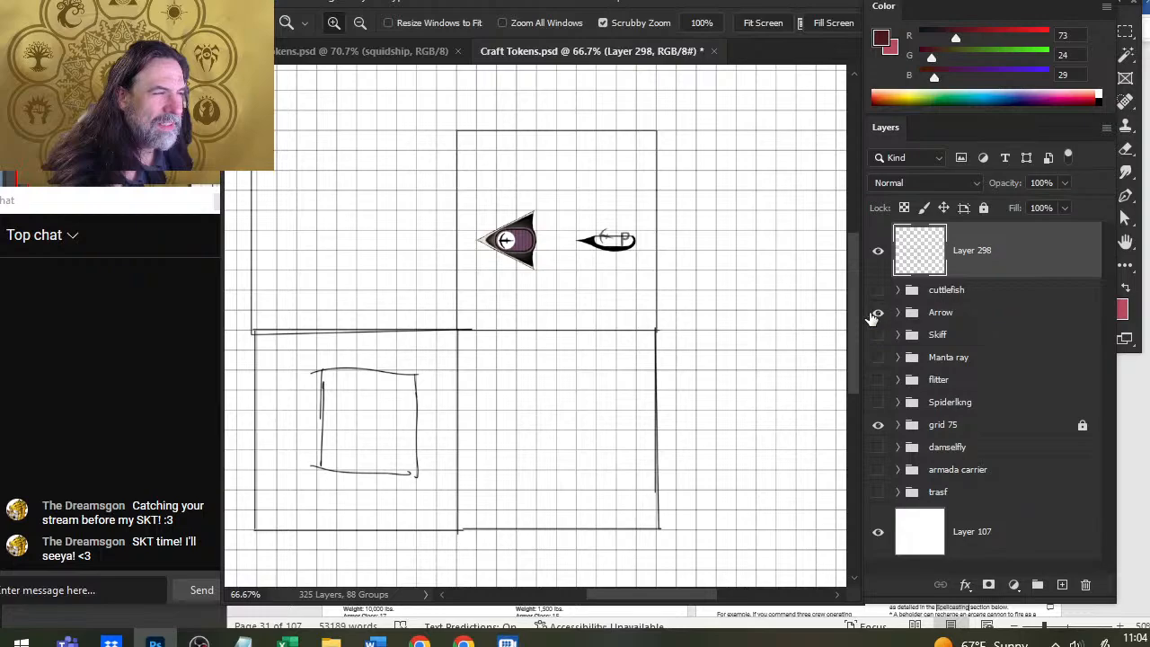
pyautogui.moveTo(519, 231); pyautogui.dragTo(632, 272)
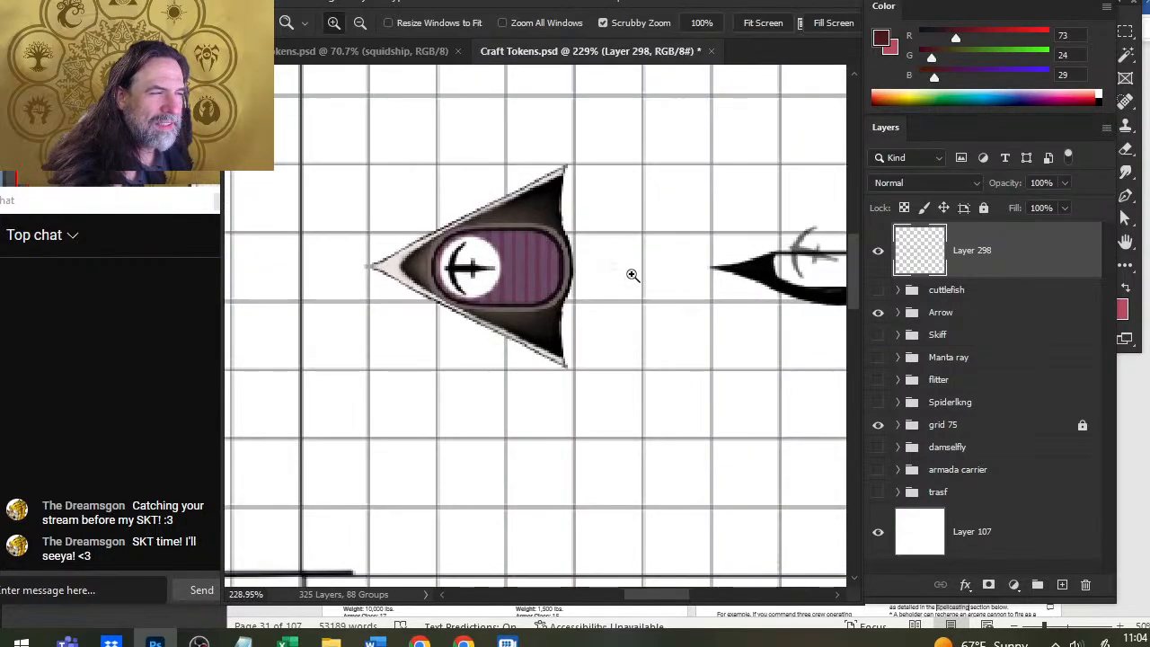
pyautogui.moveTo(683, 333); pyautogui.dragTo(611, 321)
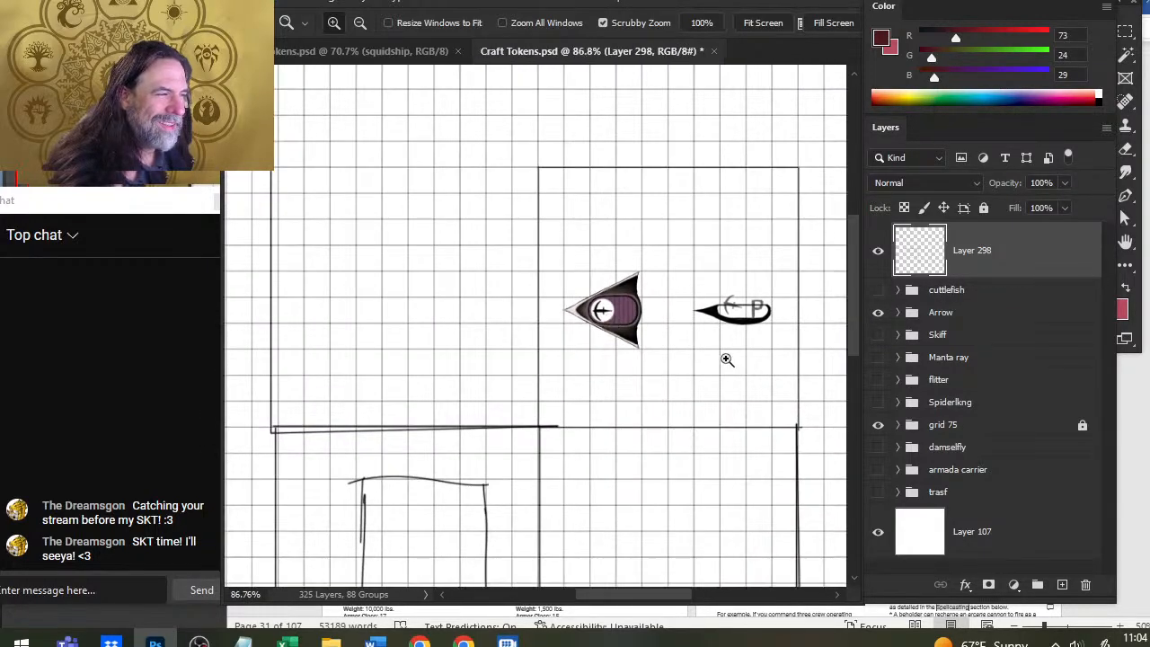
pyautogui.moveTo(726, 358); pyautogui.dragTo(634, 313)
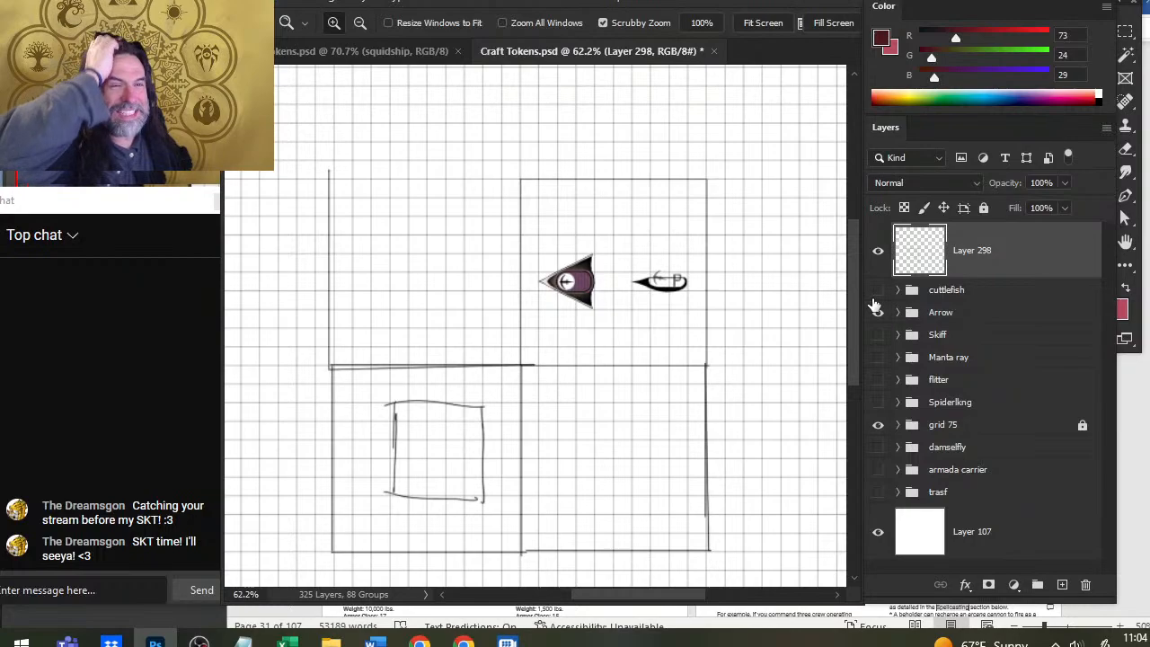
# Step: Switch to the OBS streaming window
pyautogui.hotkey('alt', 'Tab')
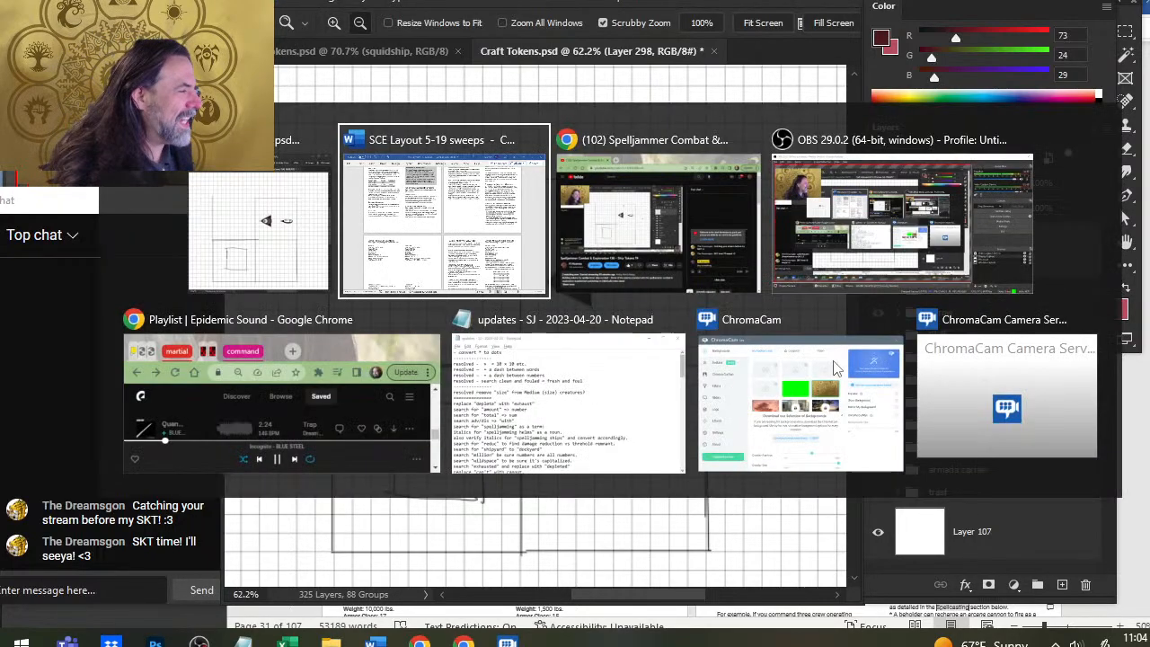
pyautogui.click(321, 165)
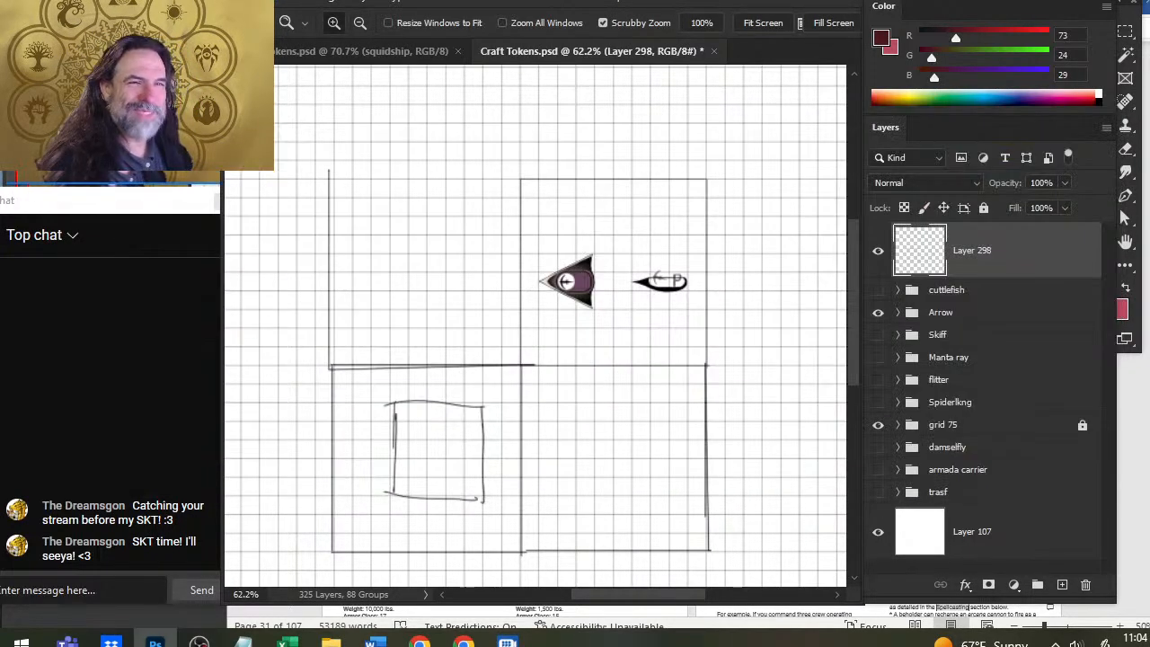
pyautogui.hotkey('alt', 'Tab')
pyautogui.press('Tab')
pyautogui.press('Tab')
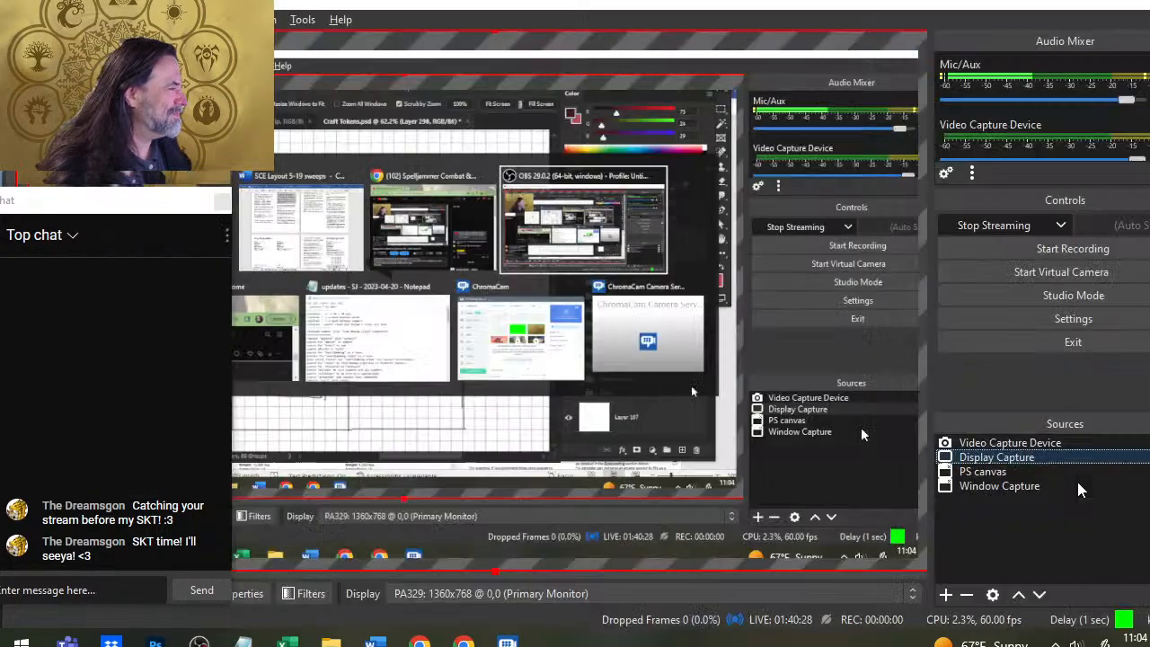